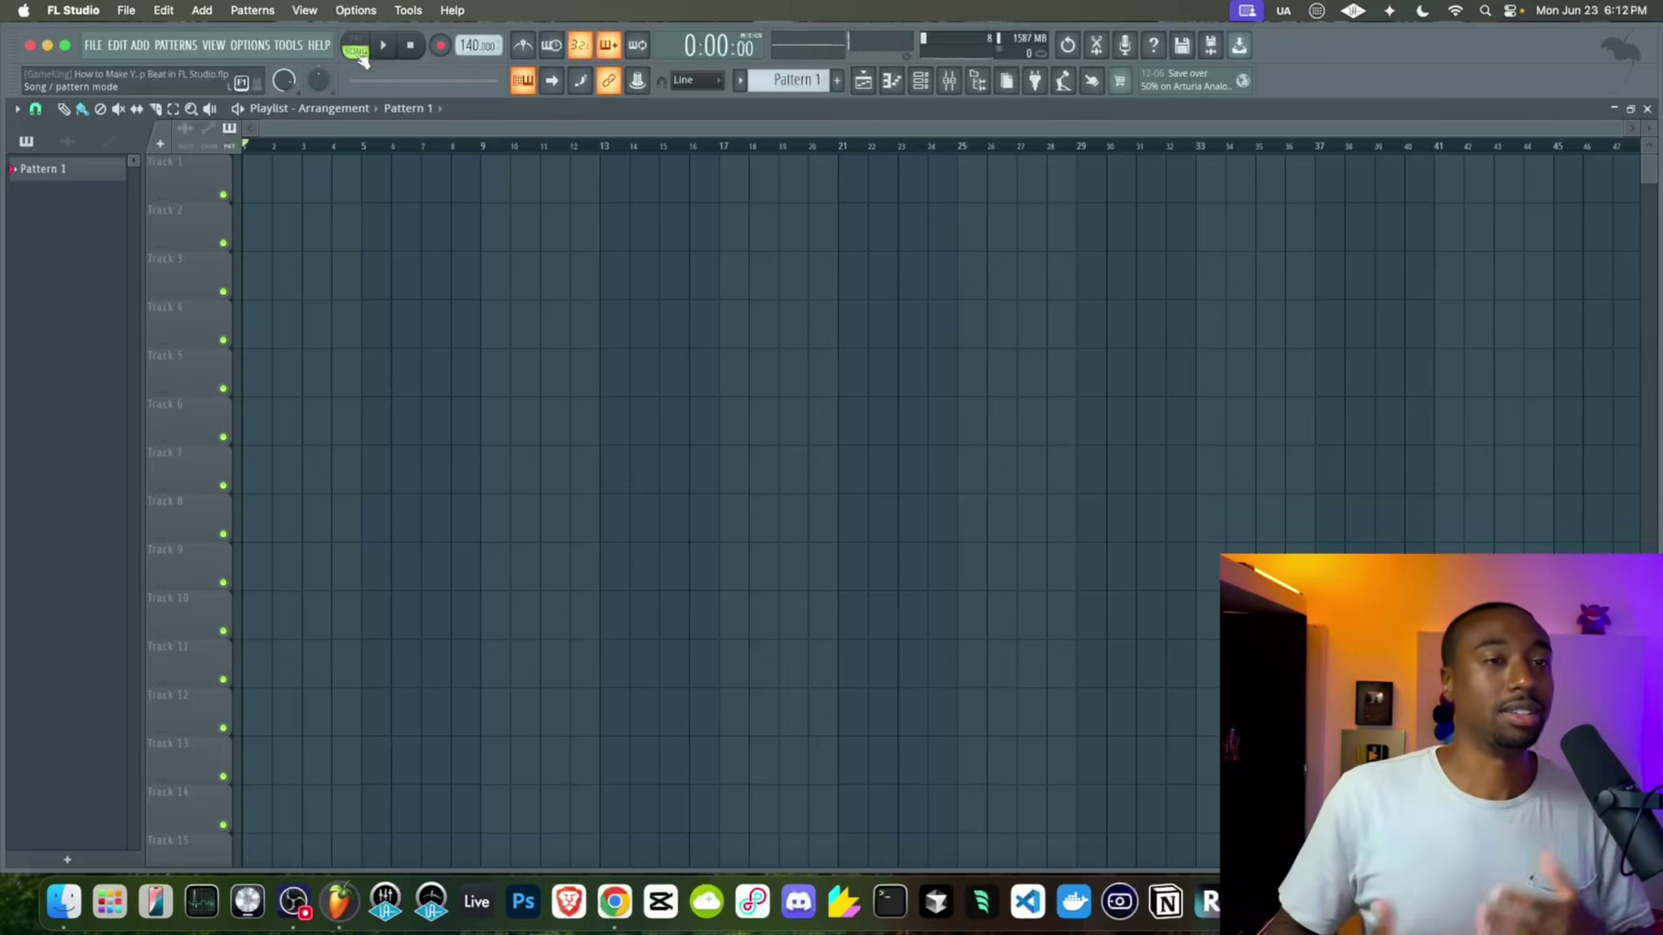
Show and hide the piano roll several times to preview its window
click(892, 83)
click(892, 83)
click(892, 83)
click(892, 84)
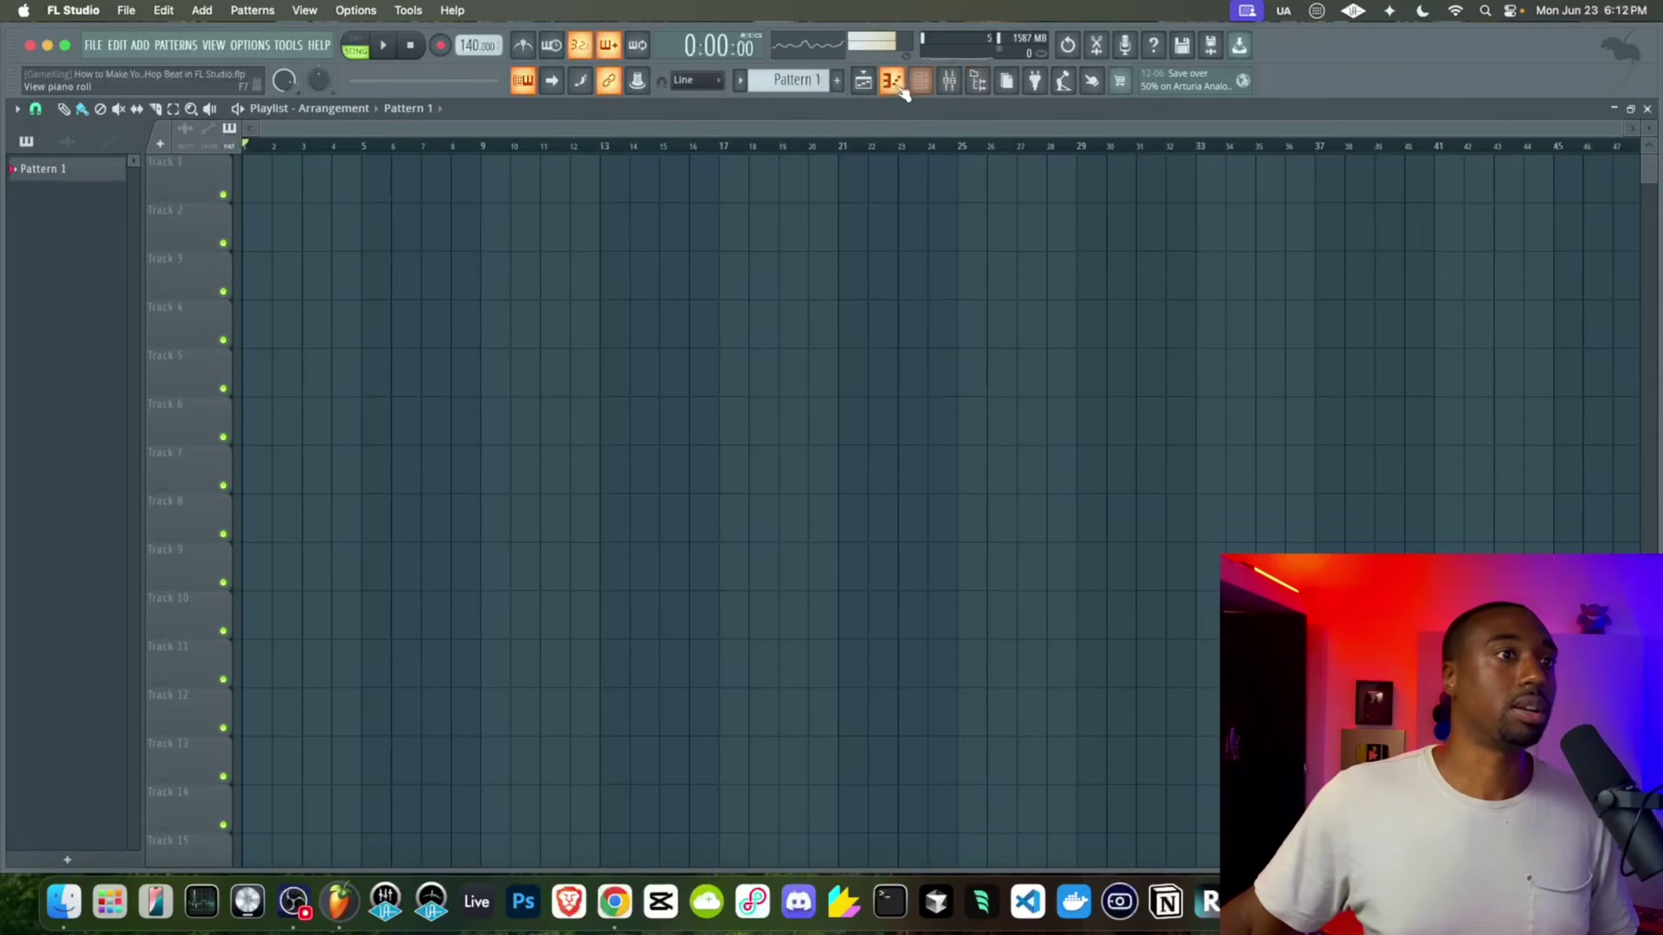
click(892, 83)
click(892, 83)
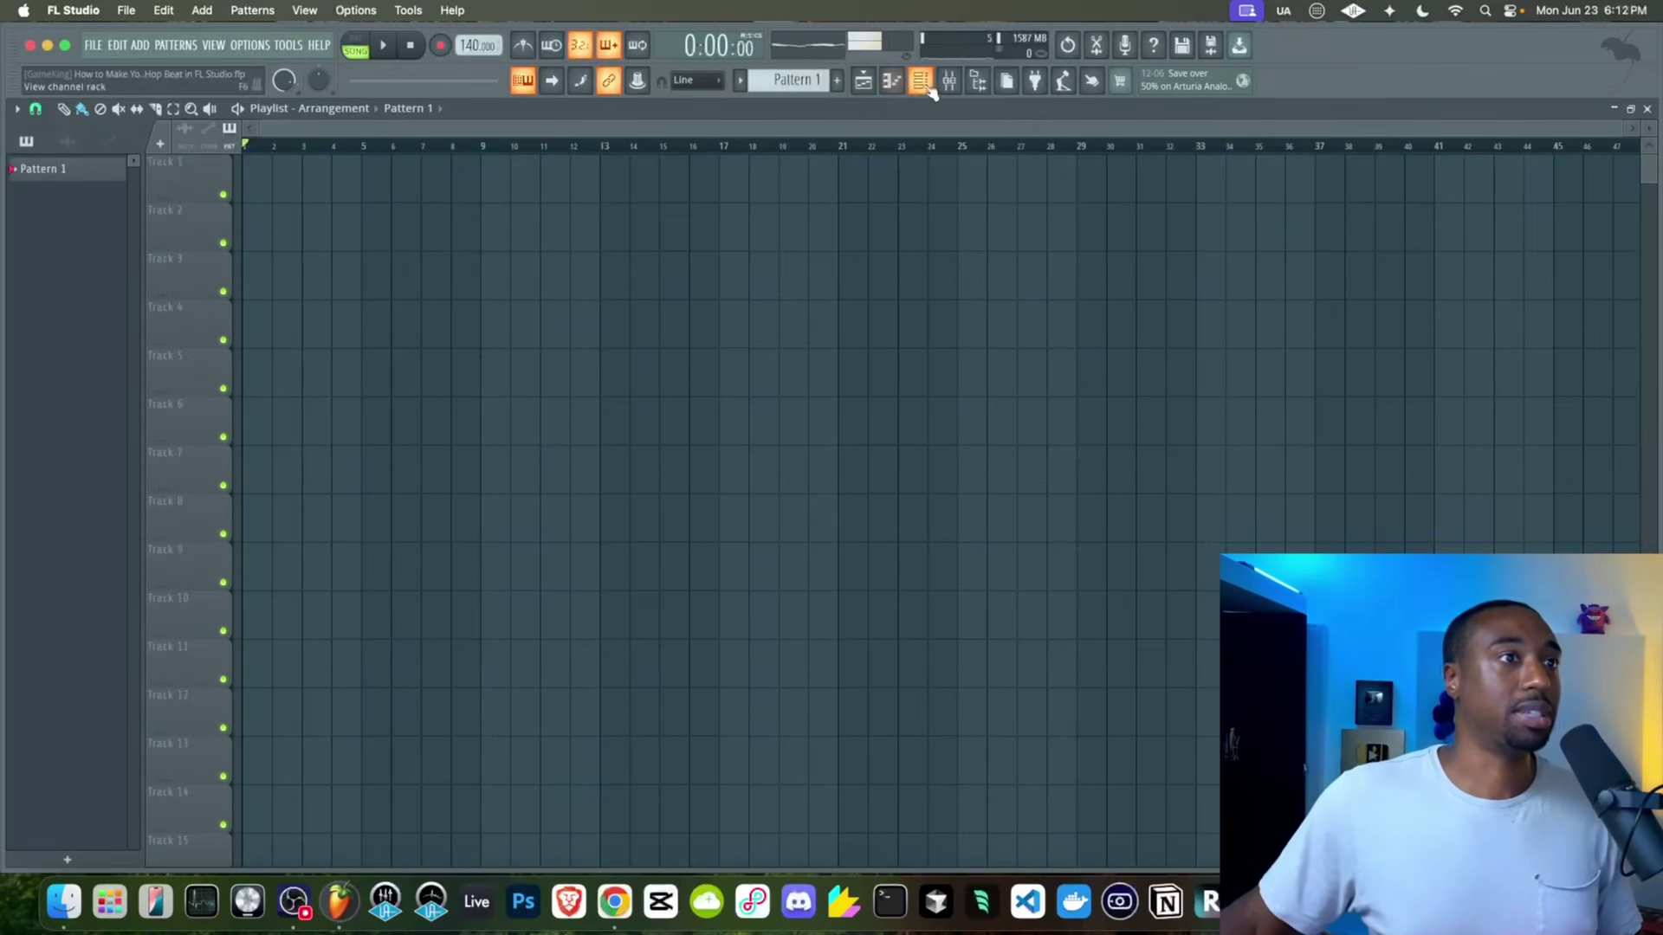
Show and hide the channel rack several times to preview its window
click(924, 84)
click(924, 84)
click(924, 84)
click(924, 84)
click(925, 84)
click(924, 84)
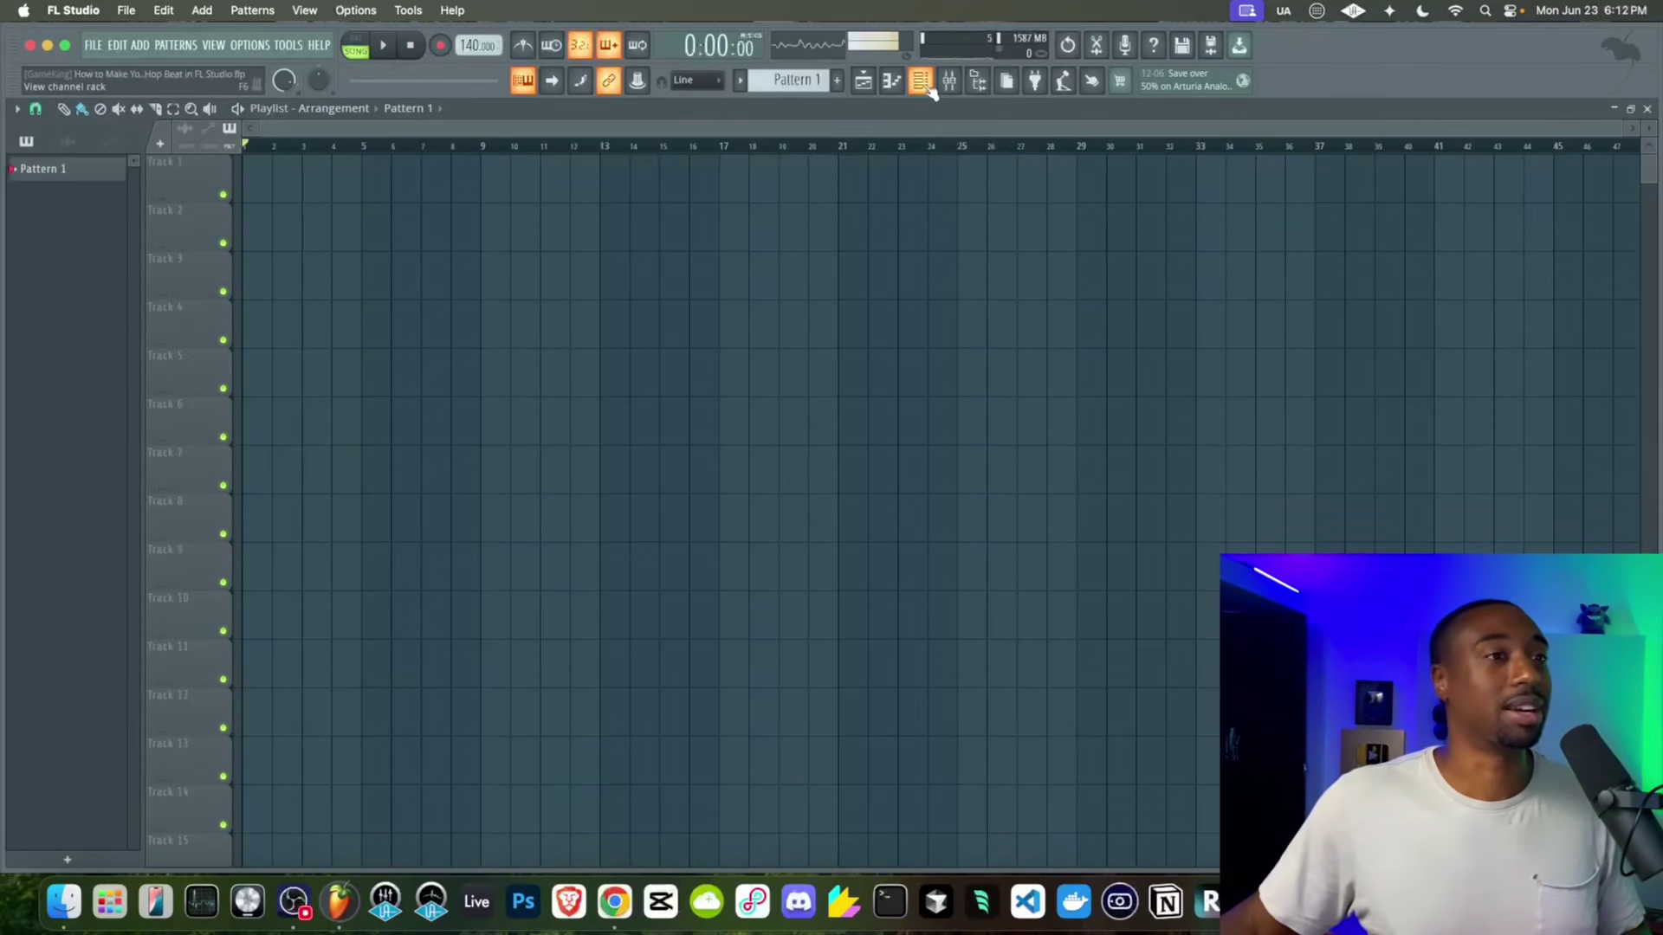
Show and hide the mixer to preview its window
click(950, 82)
click(949, 82)
click(950, 82)
click(949, 82)
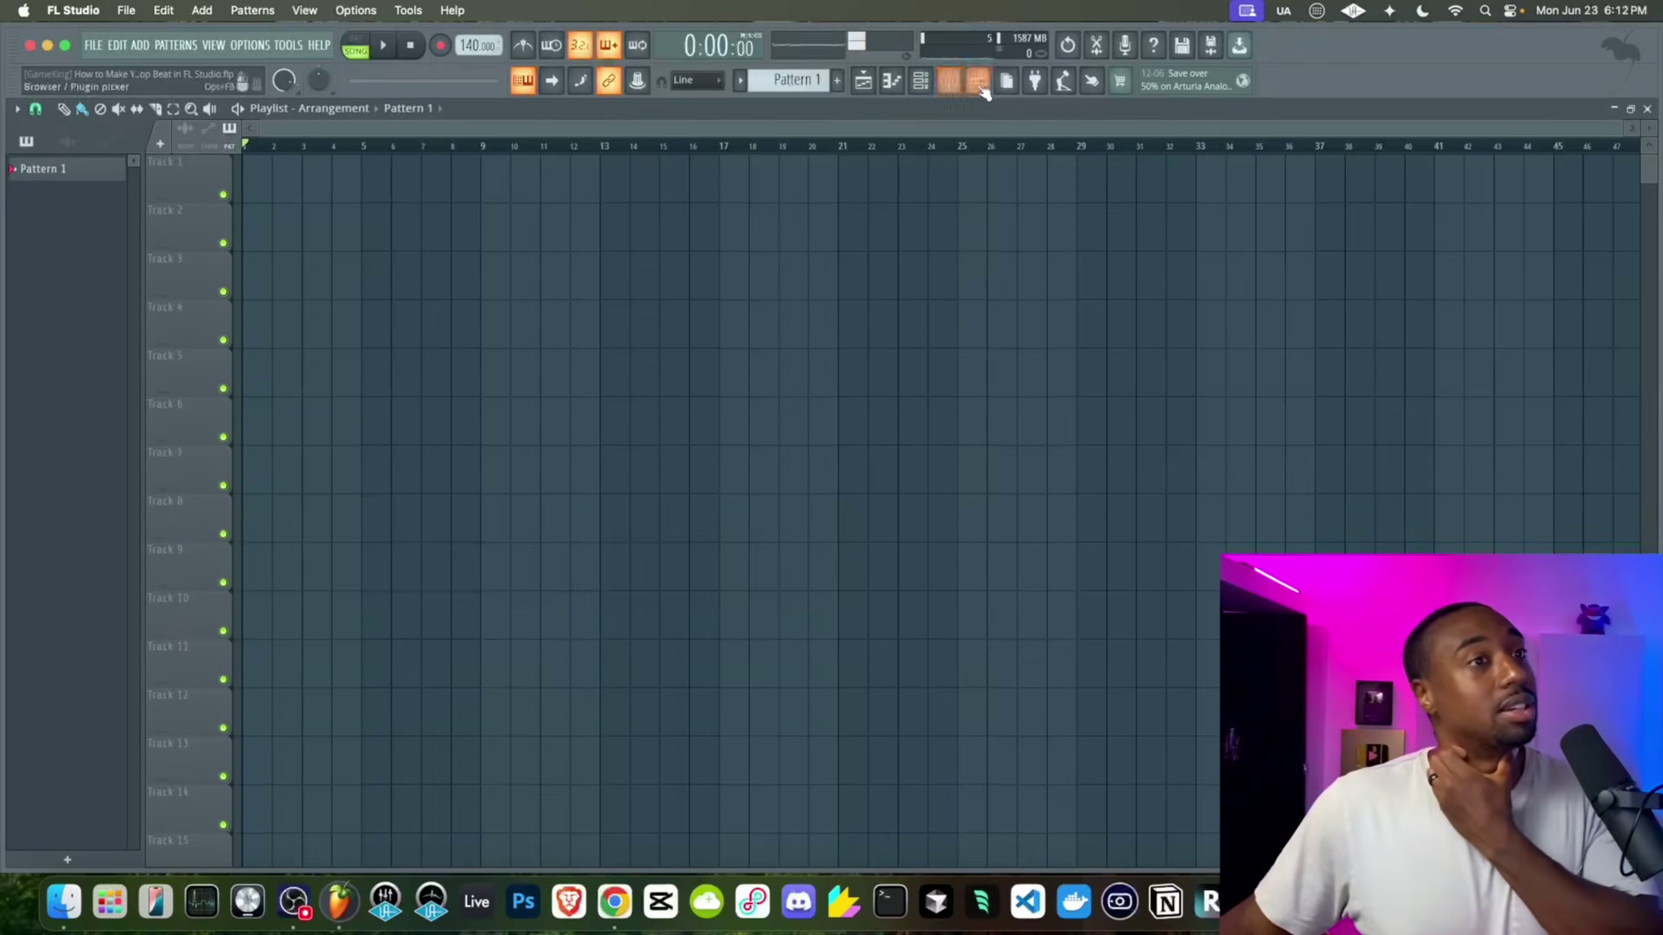
Show the browser with its folder tree collapsed and expand the Friends Sounds folder
click(978, 82)
click(979, 83)
click(979, 82)
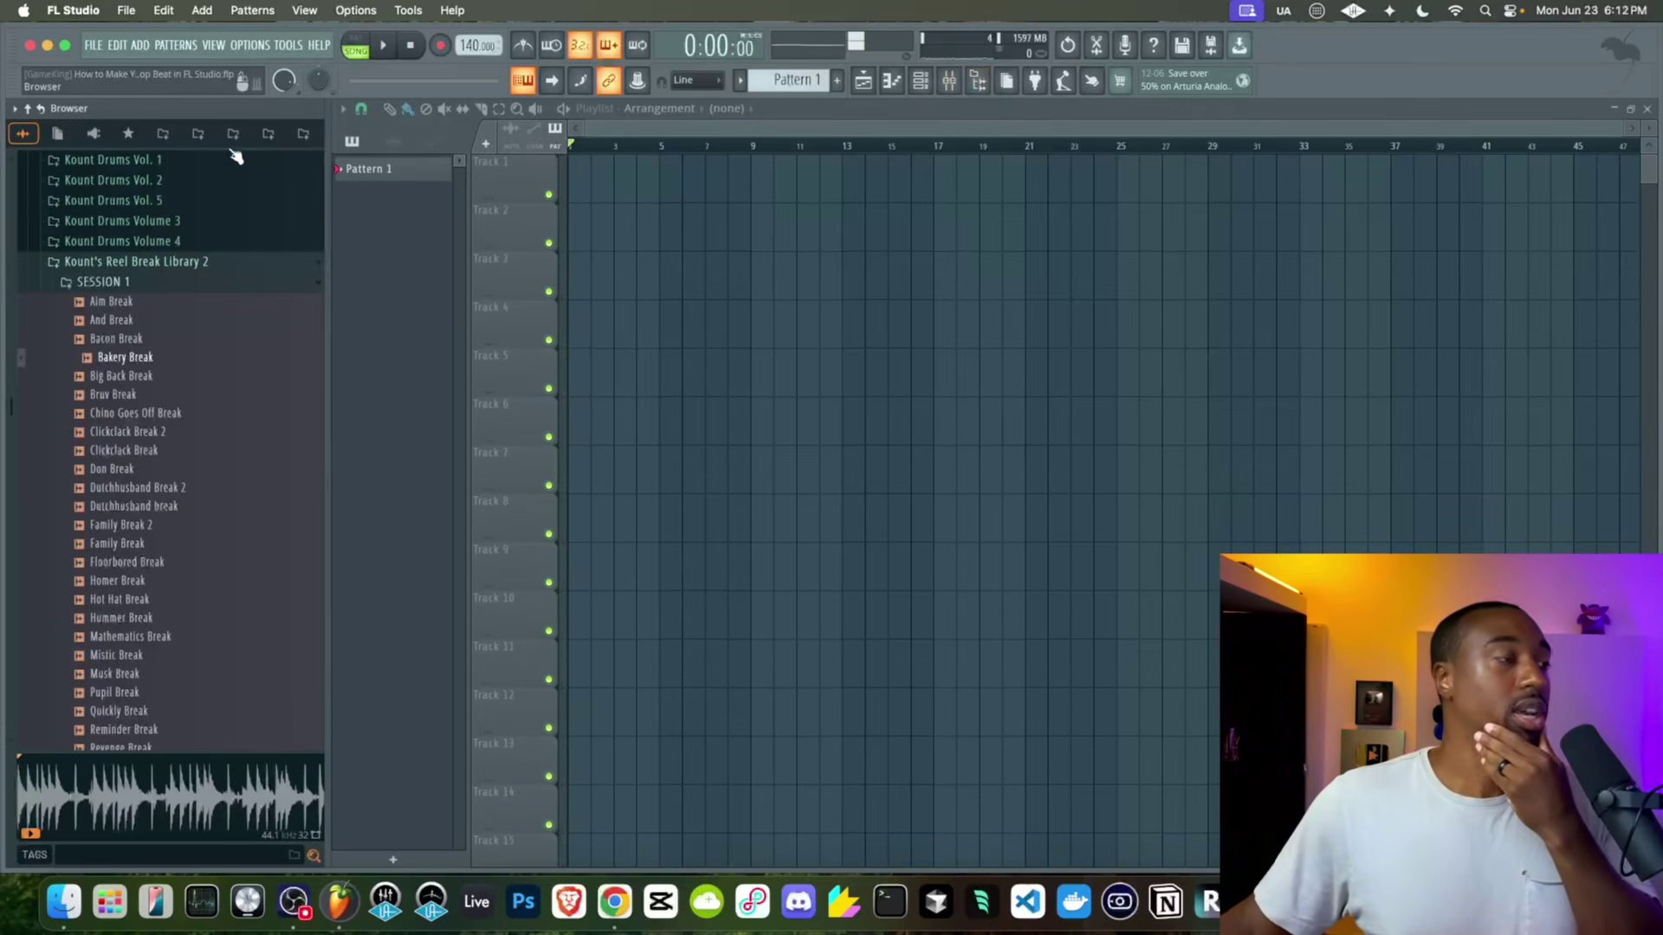
click(26, 108)
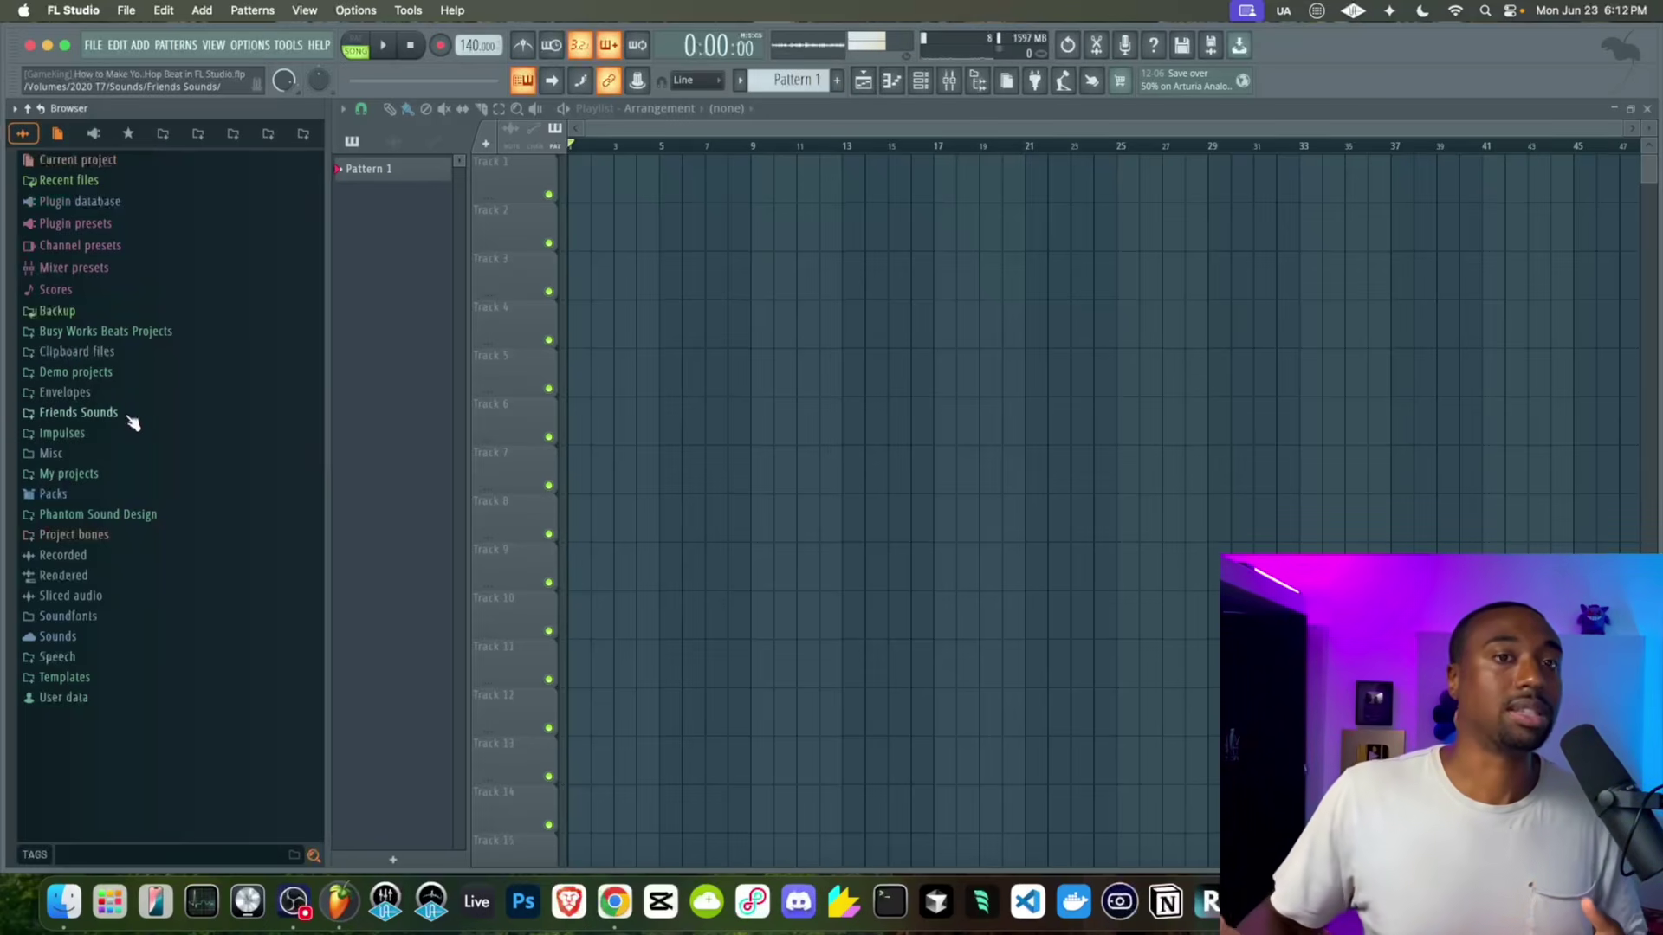
click(87, 414)
scroll(160, 426, down, 3)
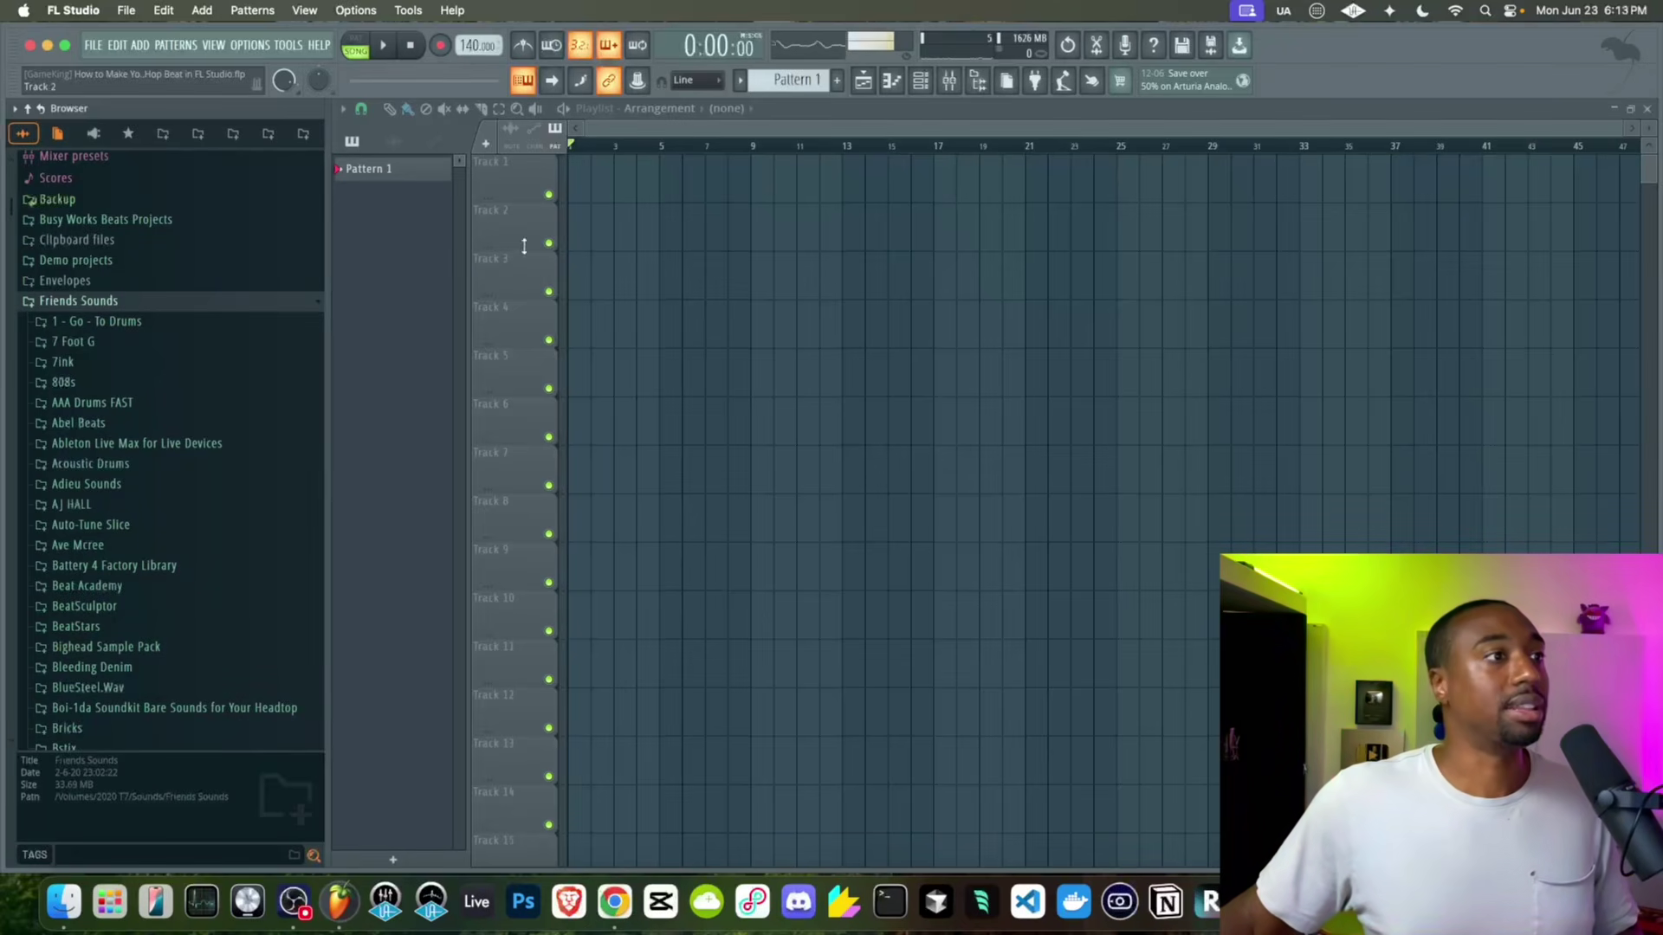
right_click(523, 173)
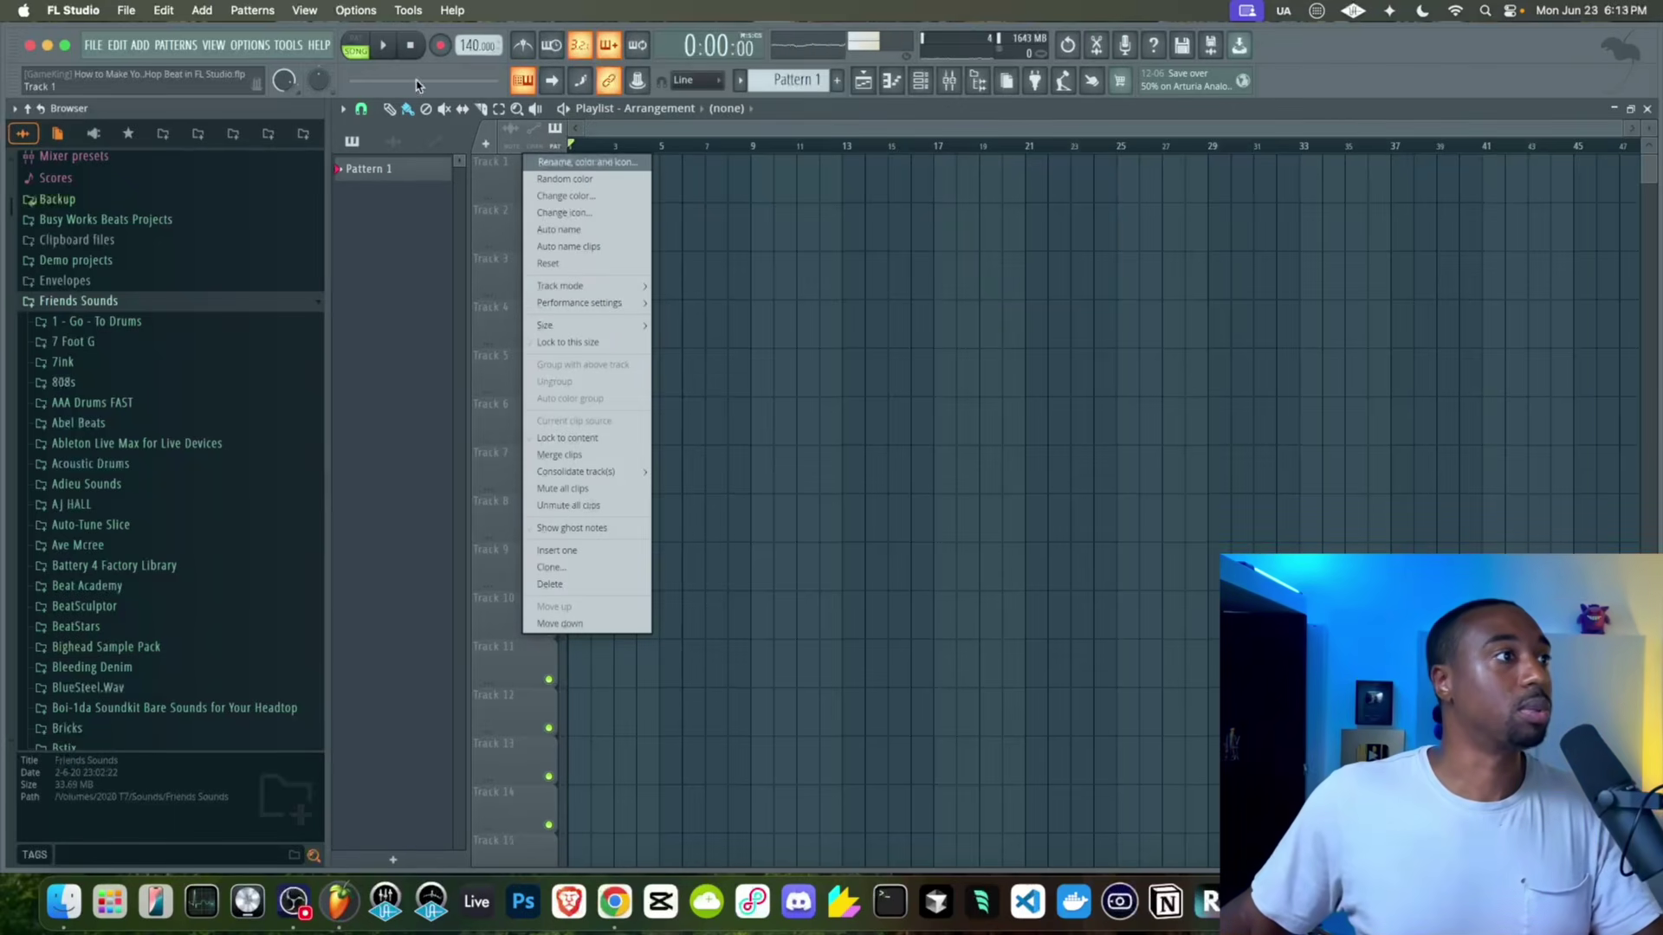
click(371, 64)
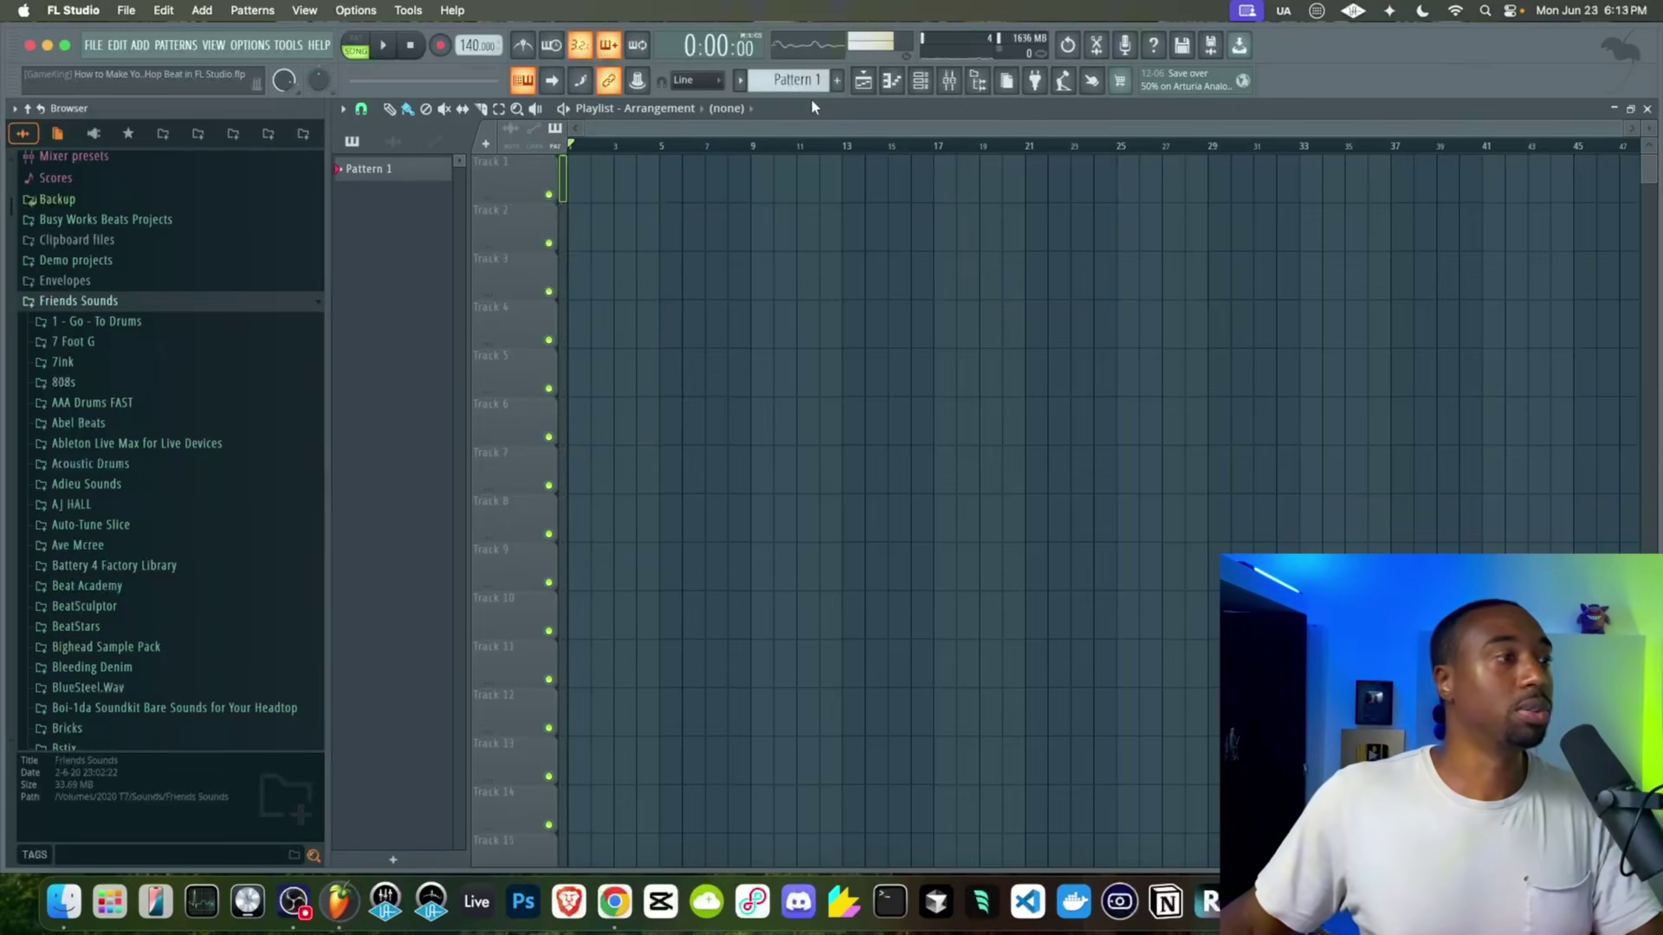
click(869, 83)
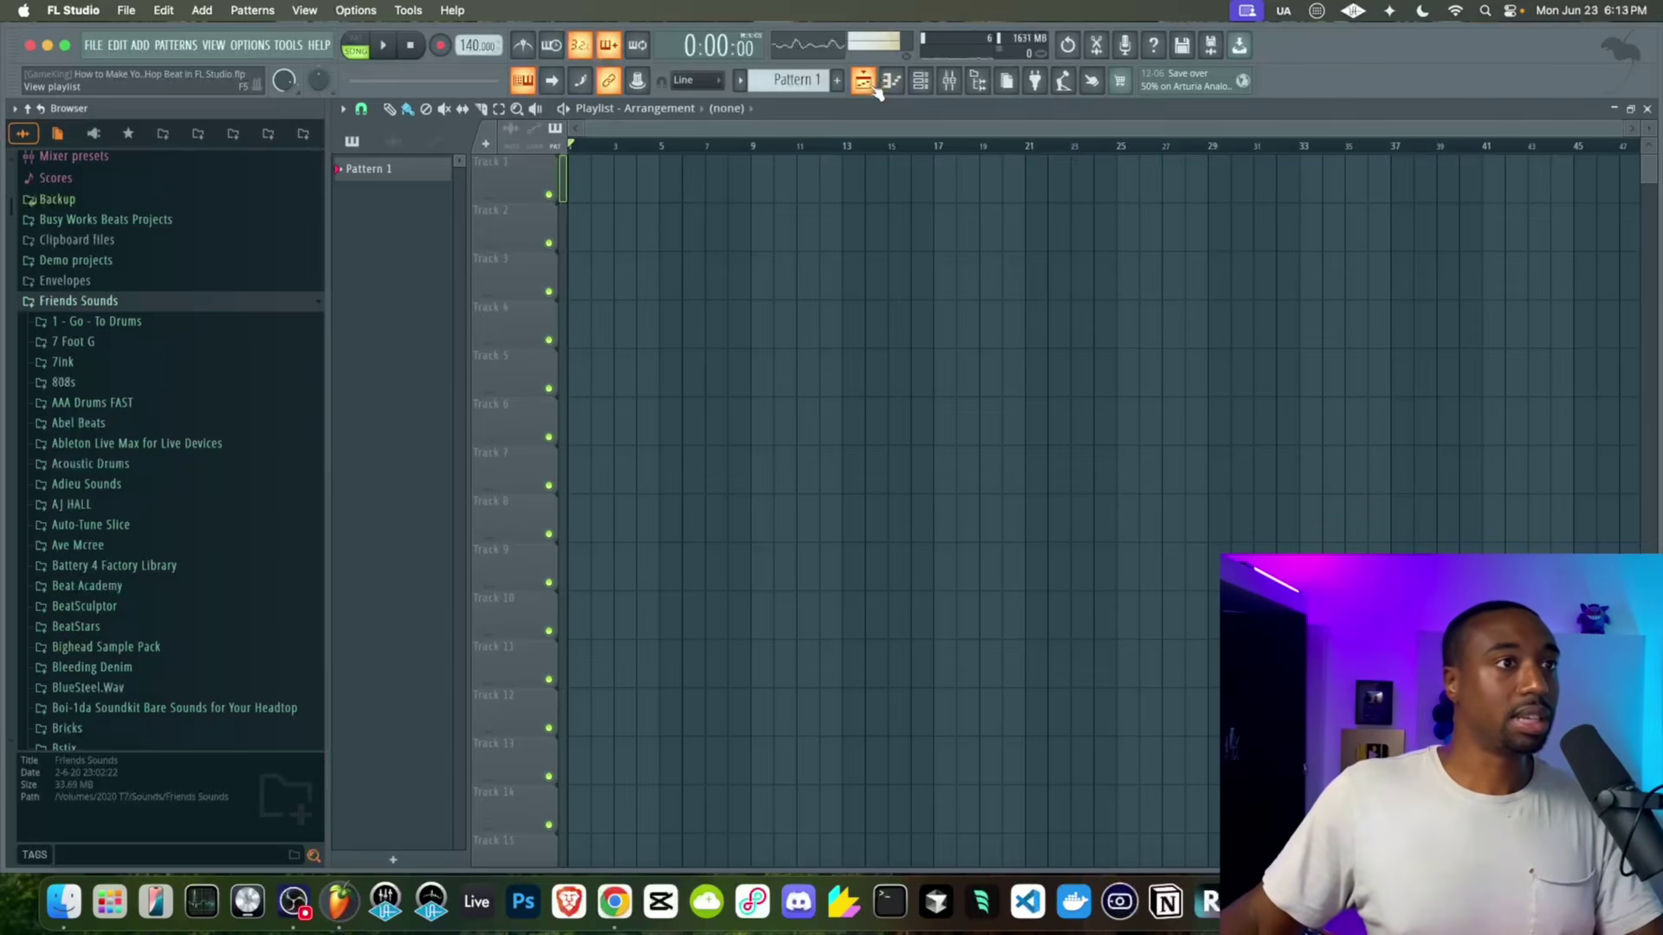
Rename playlist Track 1 as Topline and Track 2 as Harmony
right_click(528, 173)
click(547, 163)
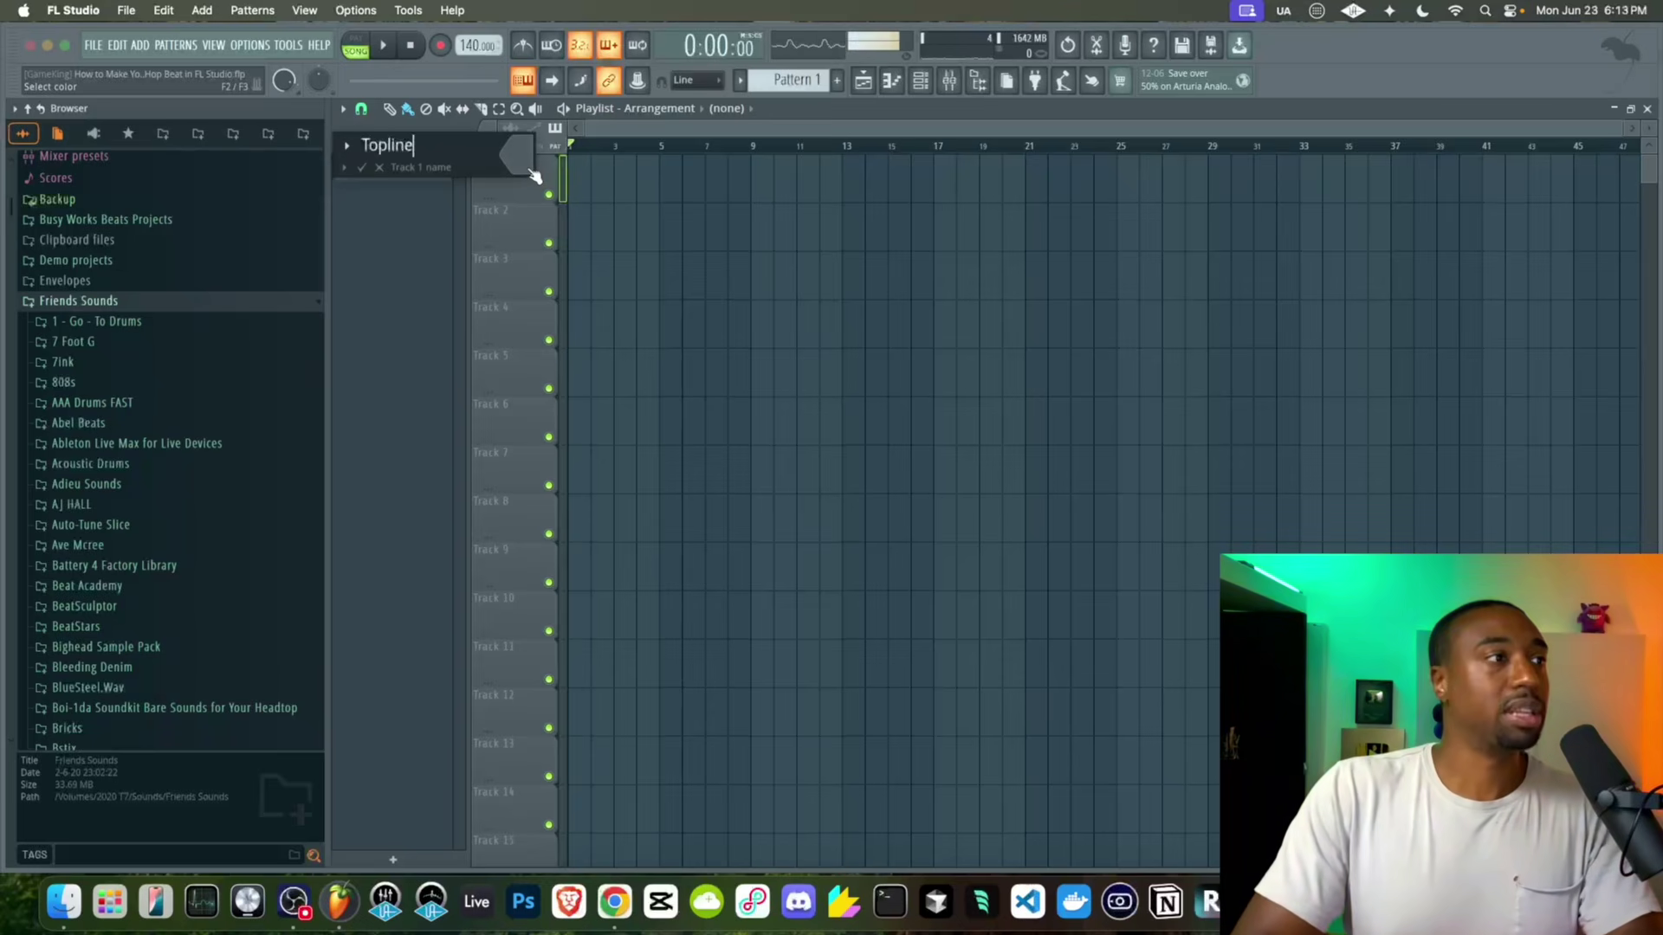
text(Topline)
key(Return)
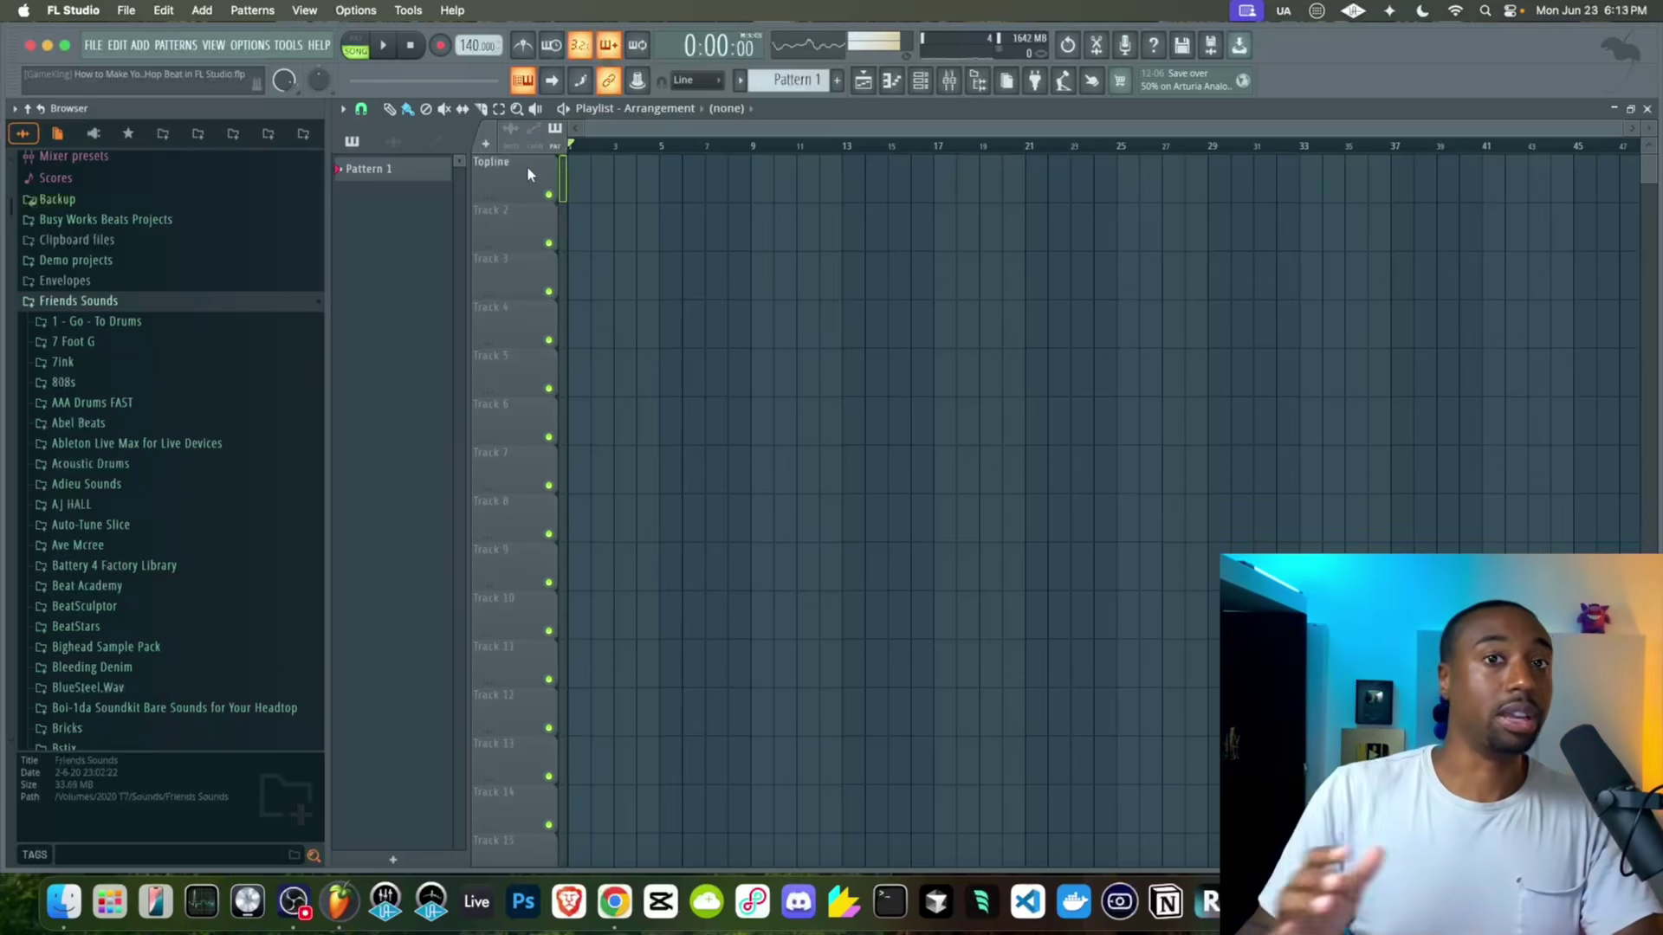
right_click(502, 223)
click(504, 218)
text(Harmo)
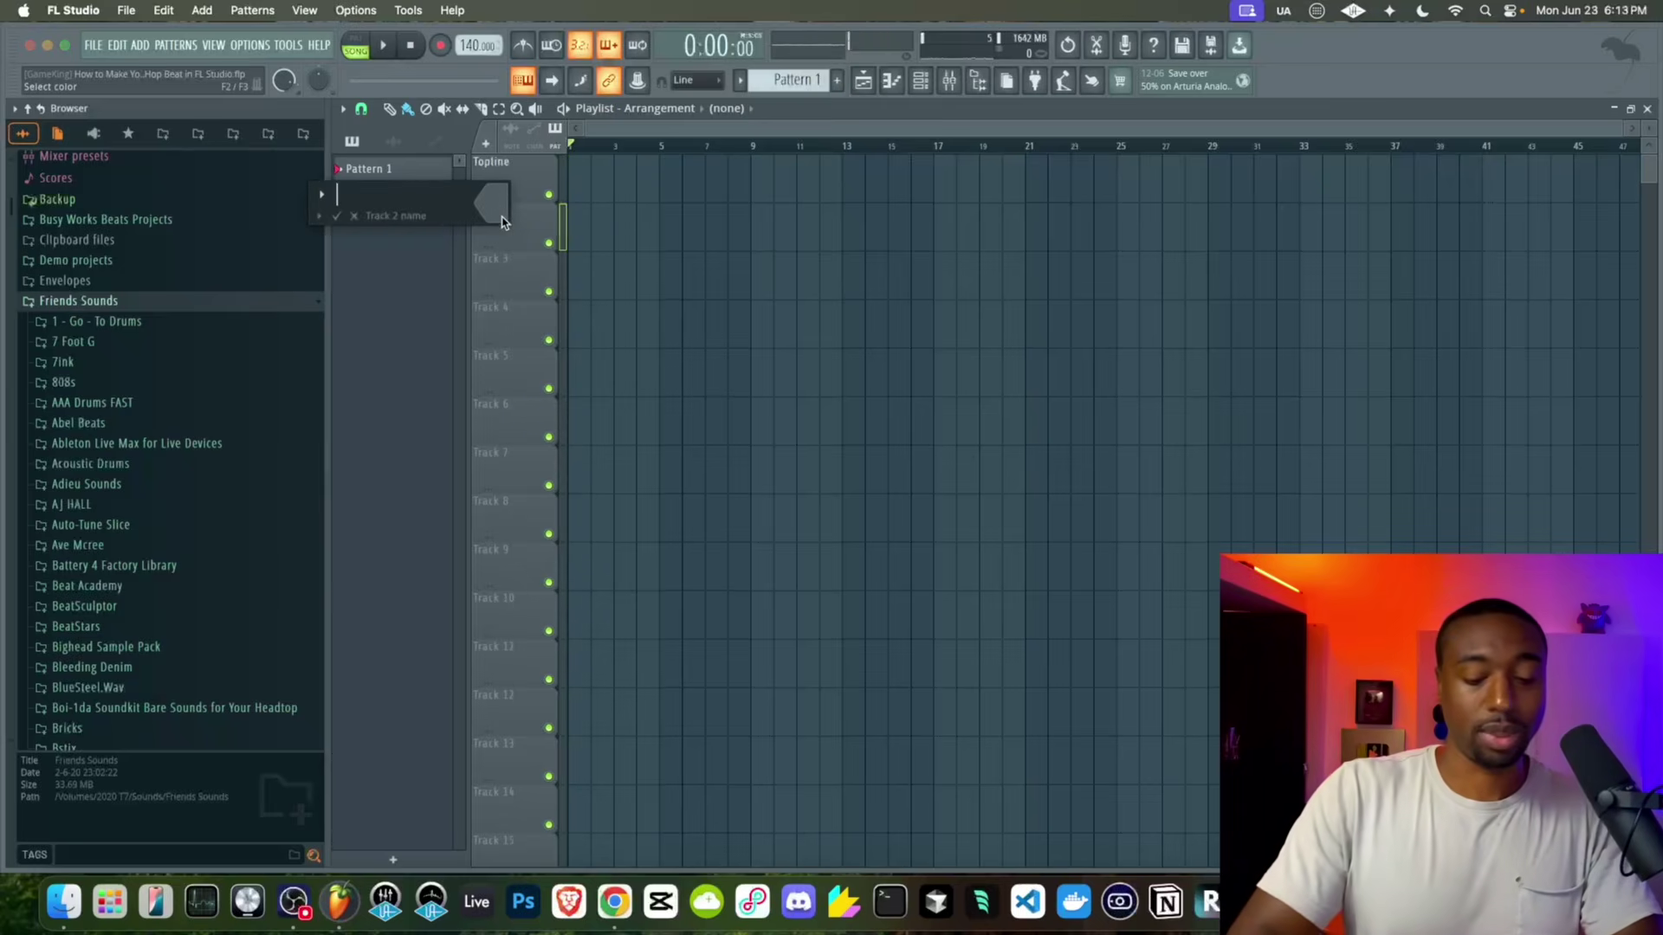
text(ny)
key(Return)
Rename playlist Track 3 as Contrast and Track 4 as Rhythm
right_click(502, 253)
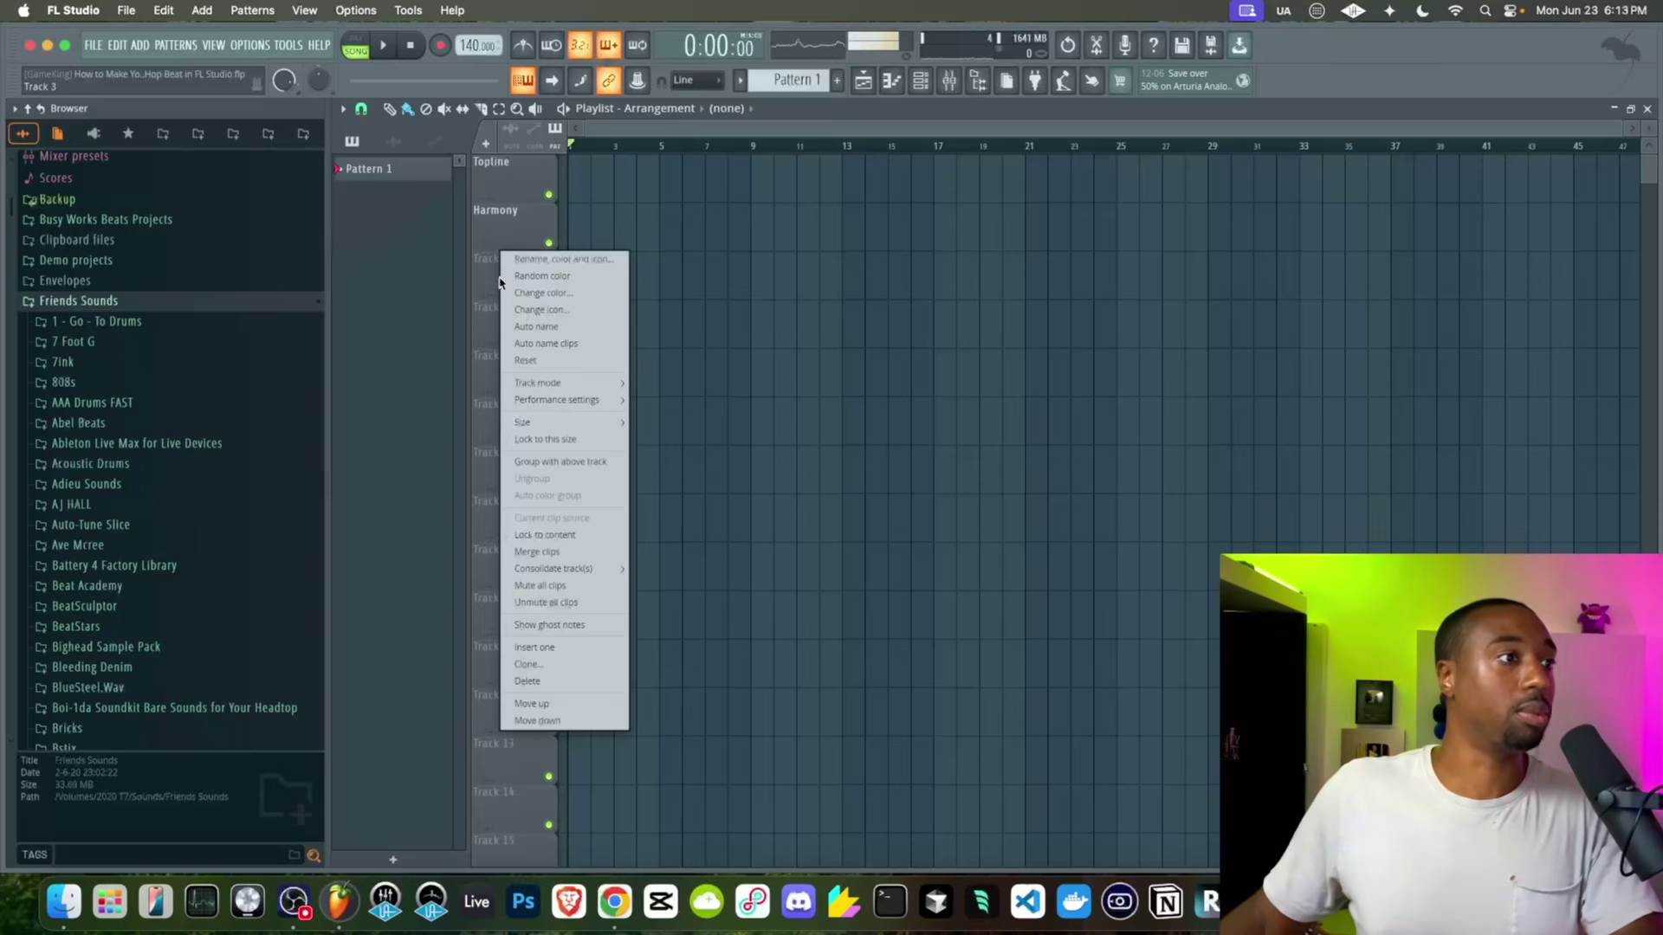
click(500, 279)
text(Contrast)
key(Return)
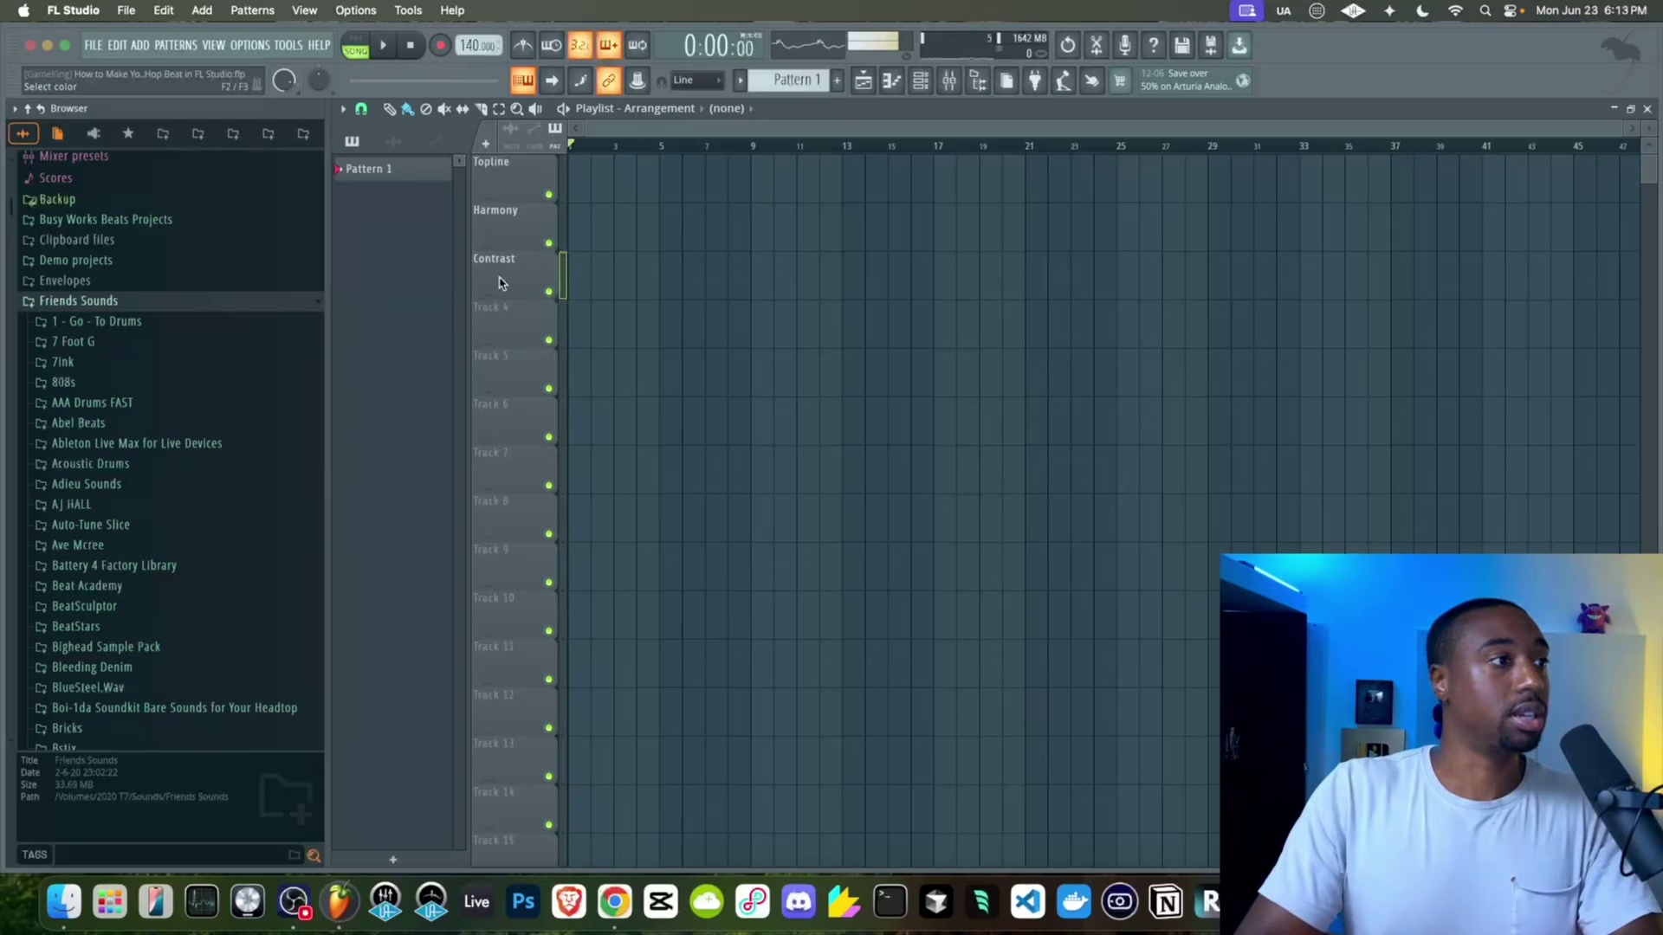
right_click(506, 305)
click(508, 345)
text(R)
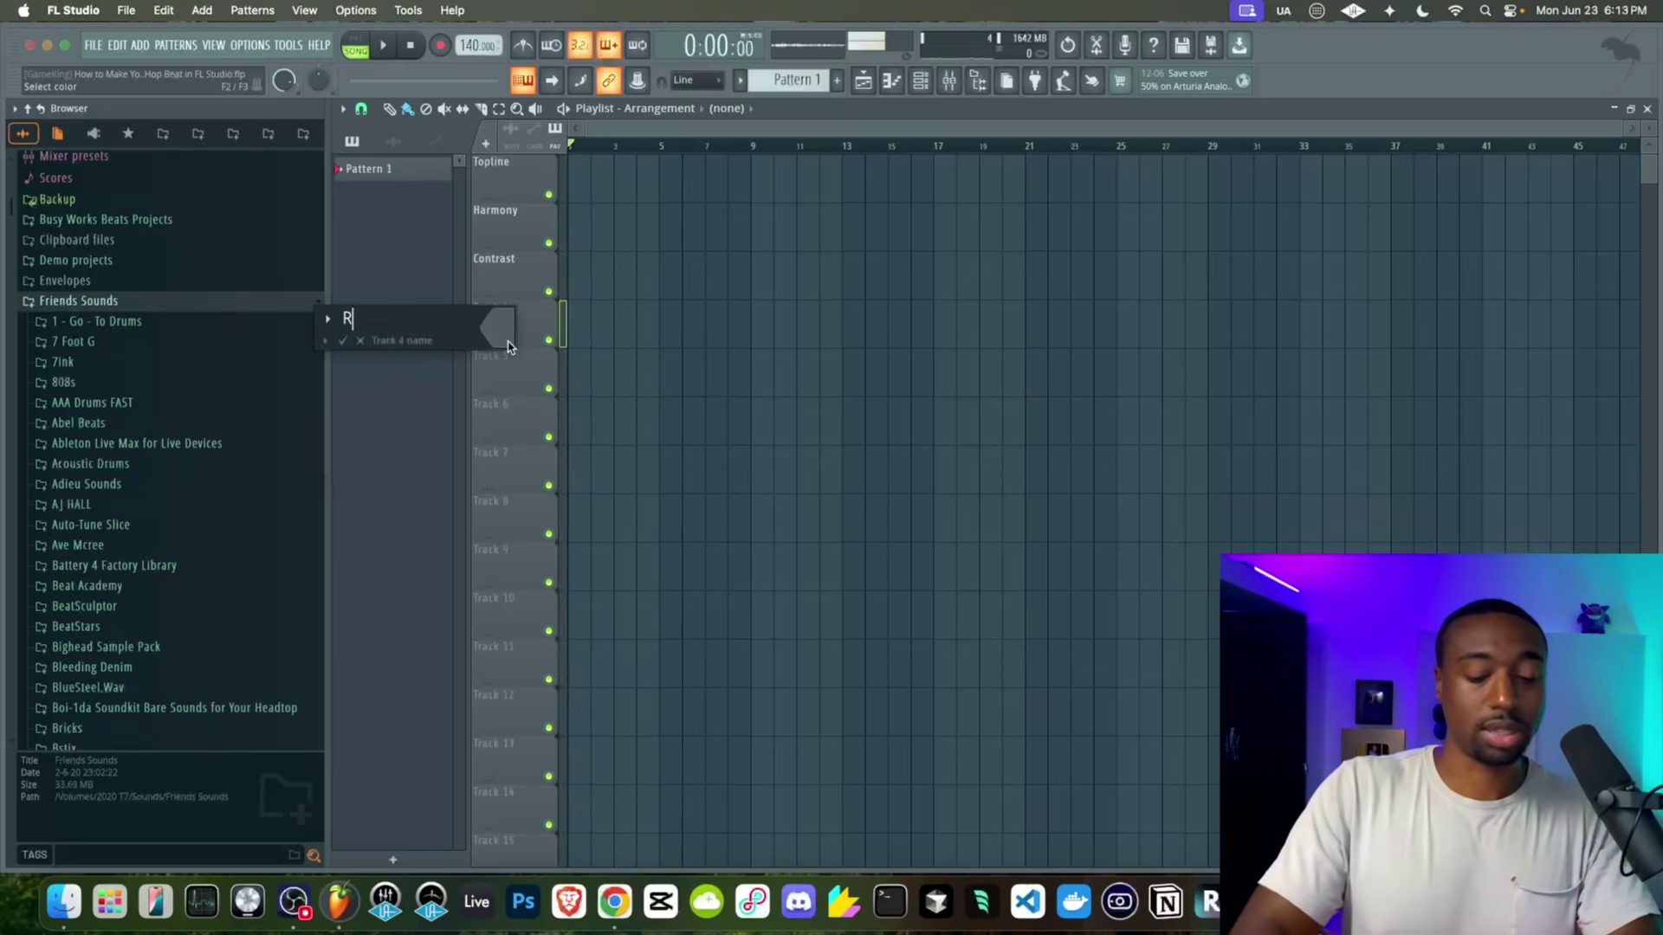
text(hythm)
key(Return)
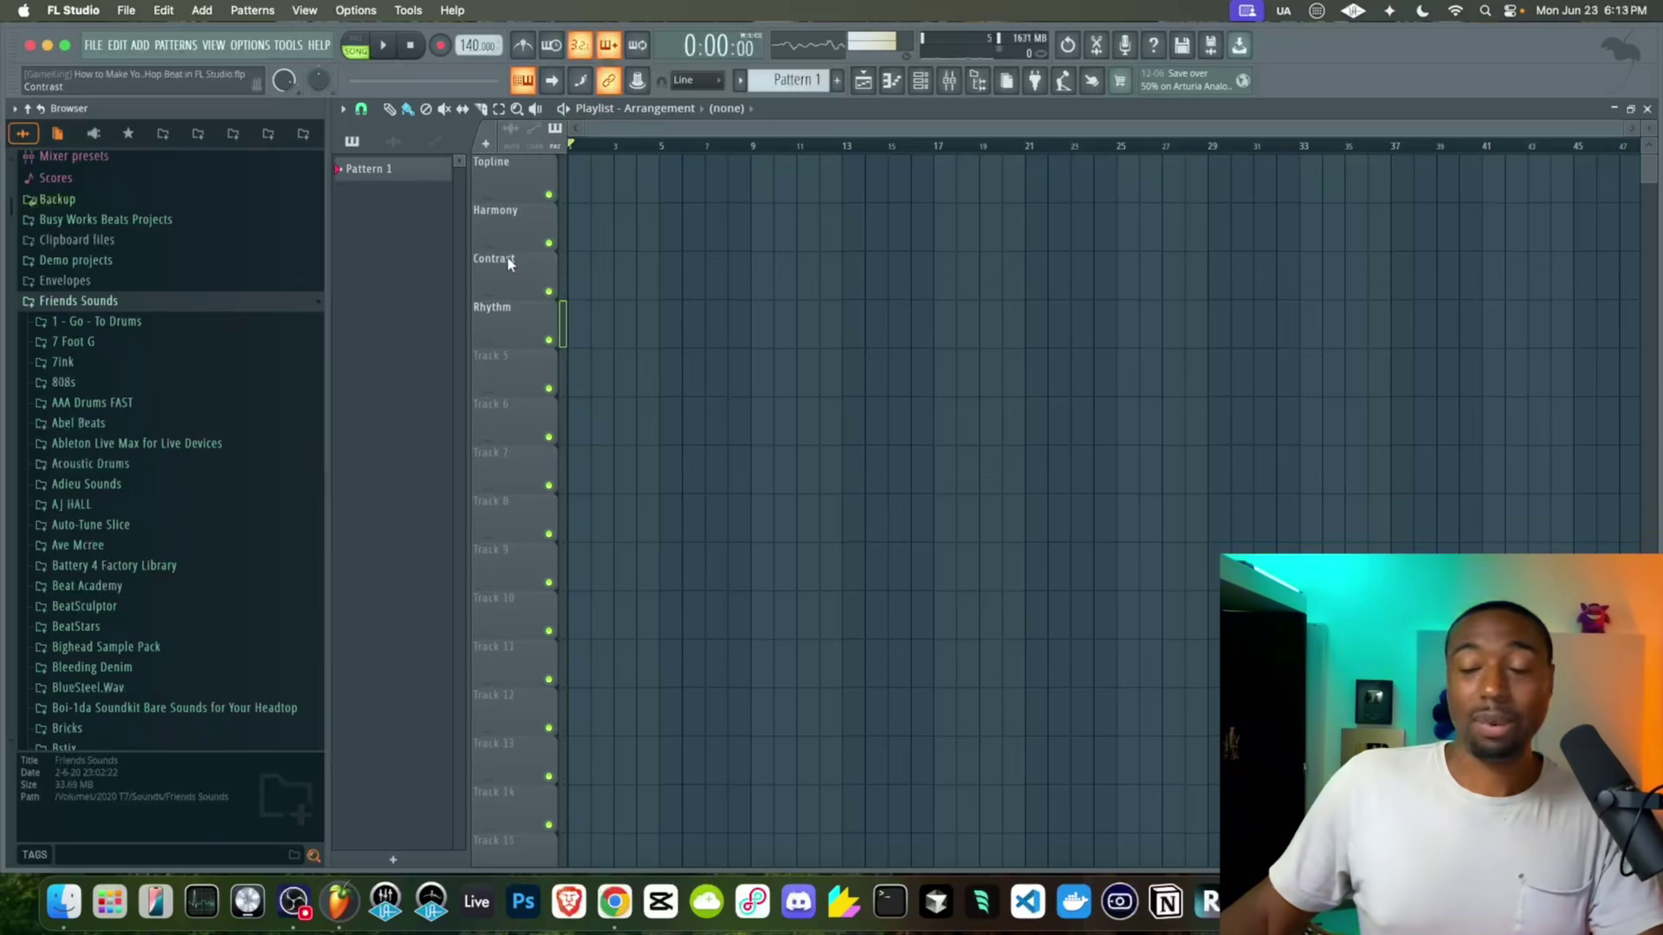
Rename playlist Track 6 as Topline Expression and Track 7 as Harmony Expression, leaving Track 5 as a spacer
double_click(495, 414)
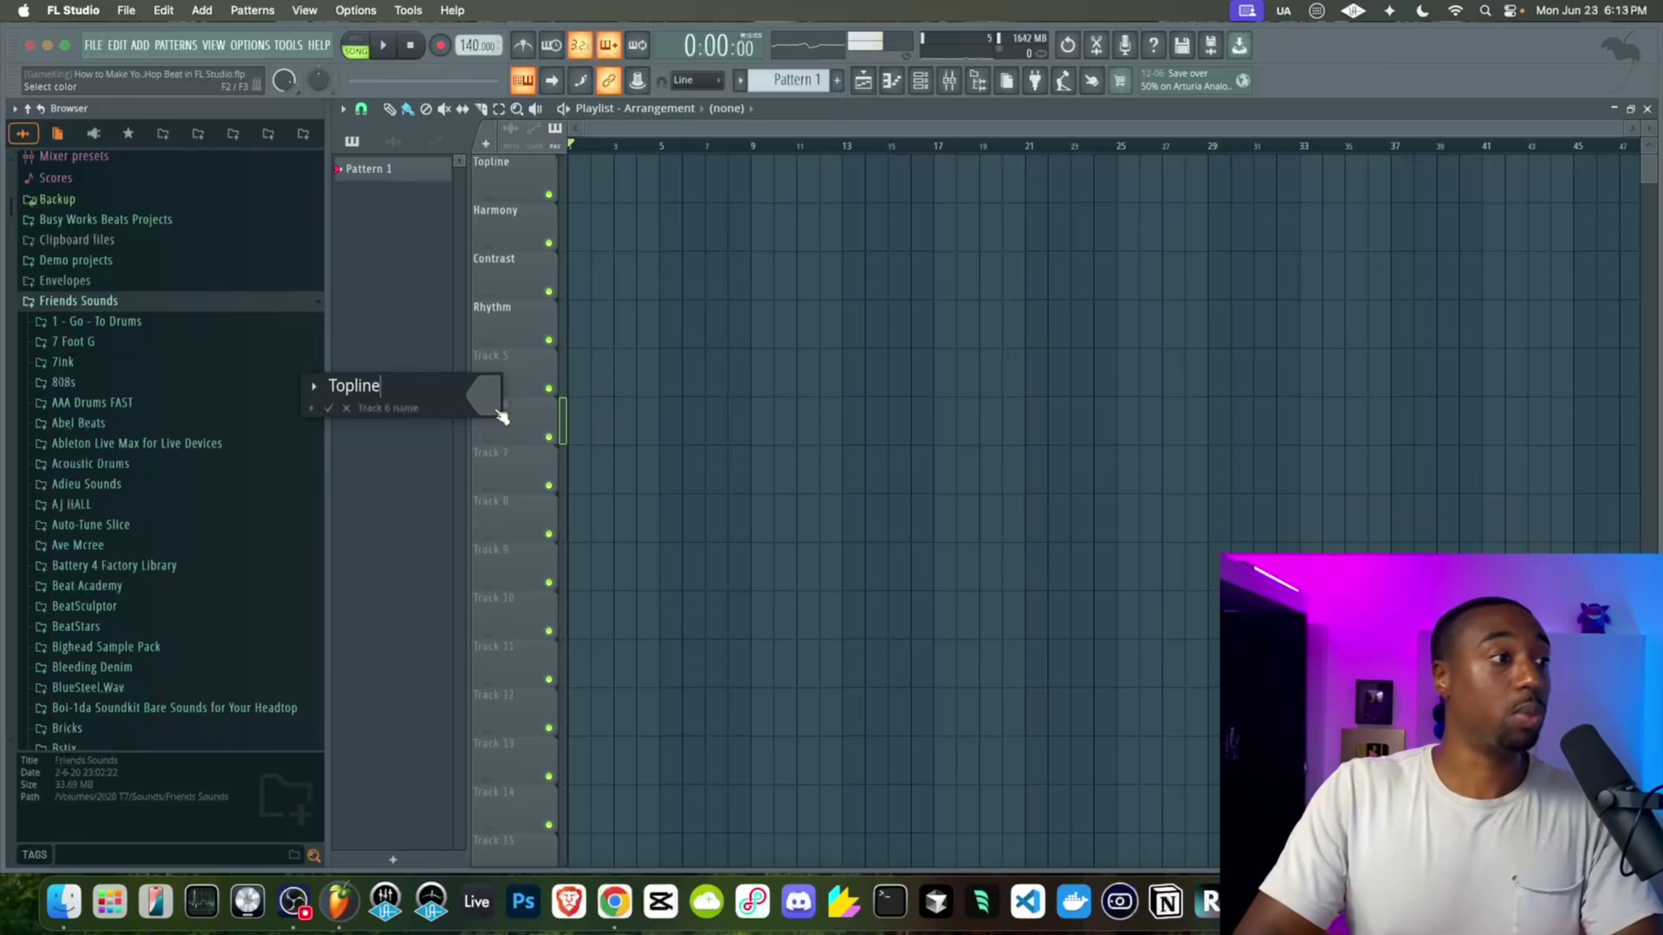
text(Topline Expression)
key(Return)
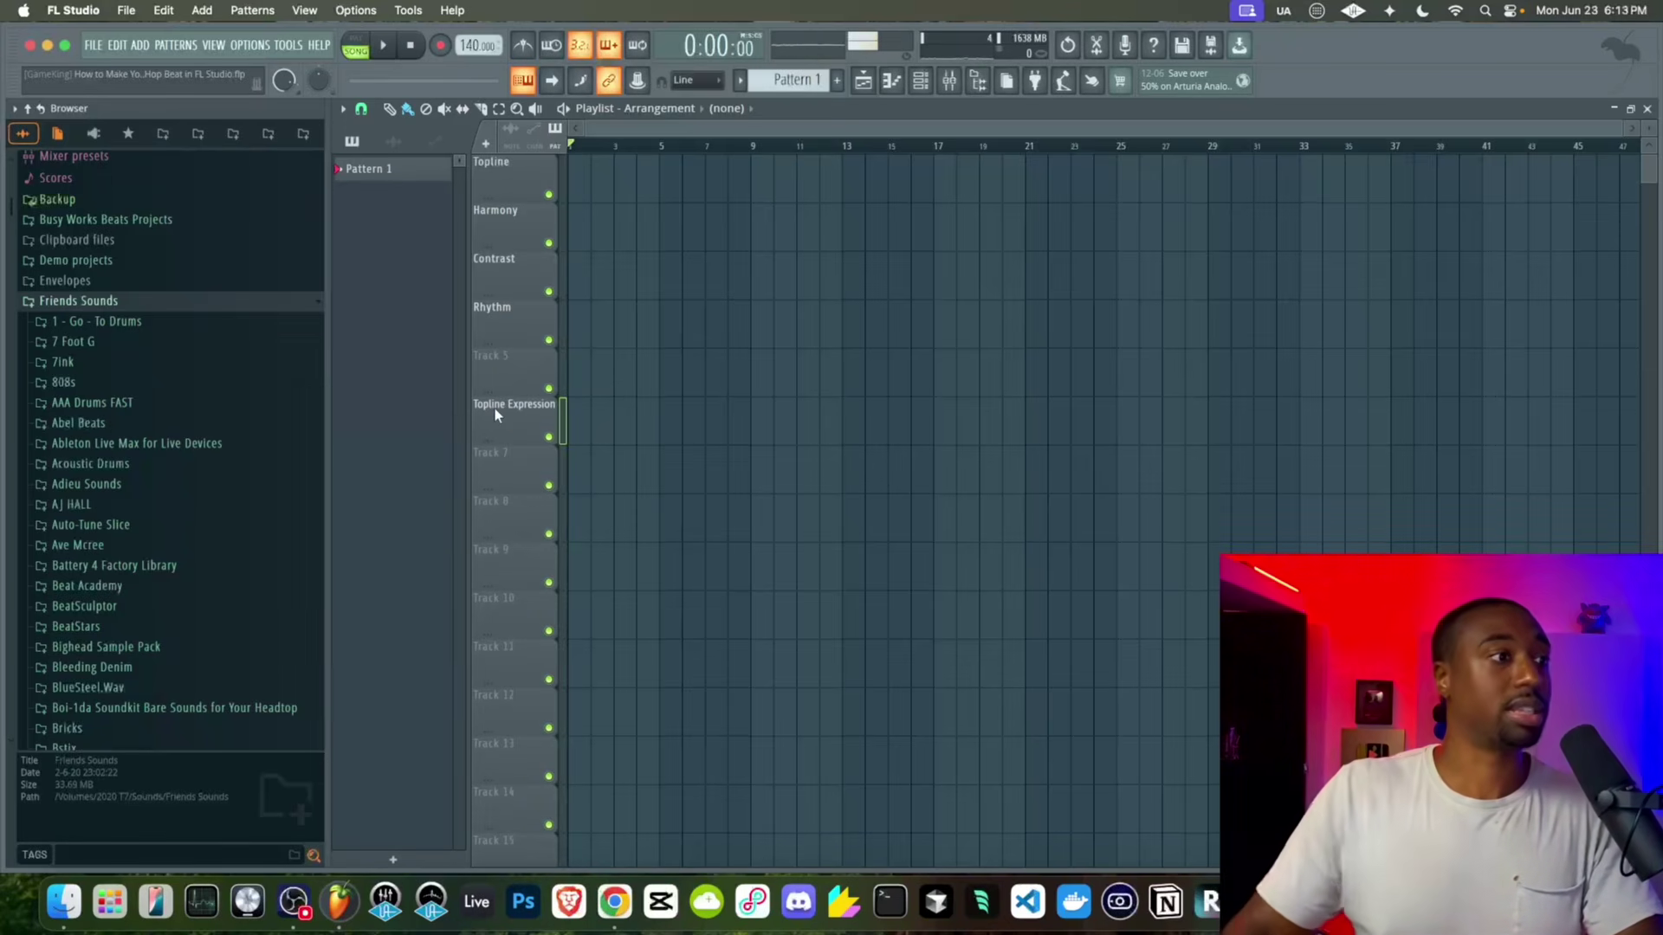
double_click(490, 454)
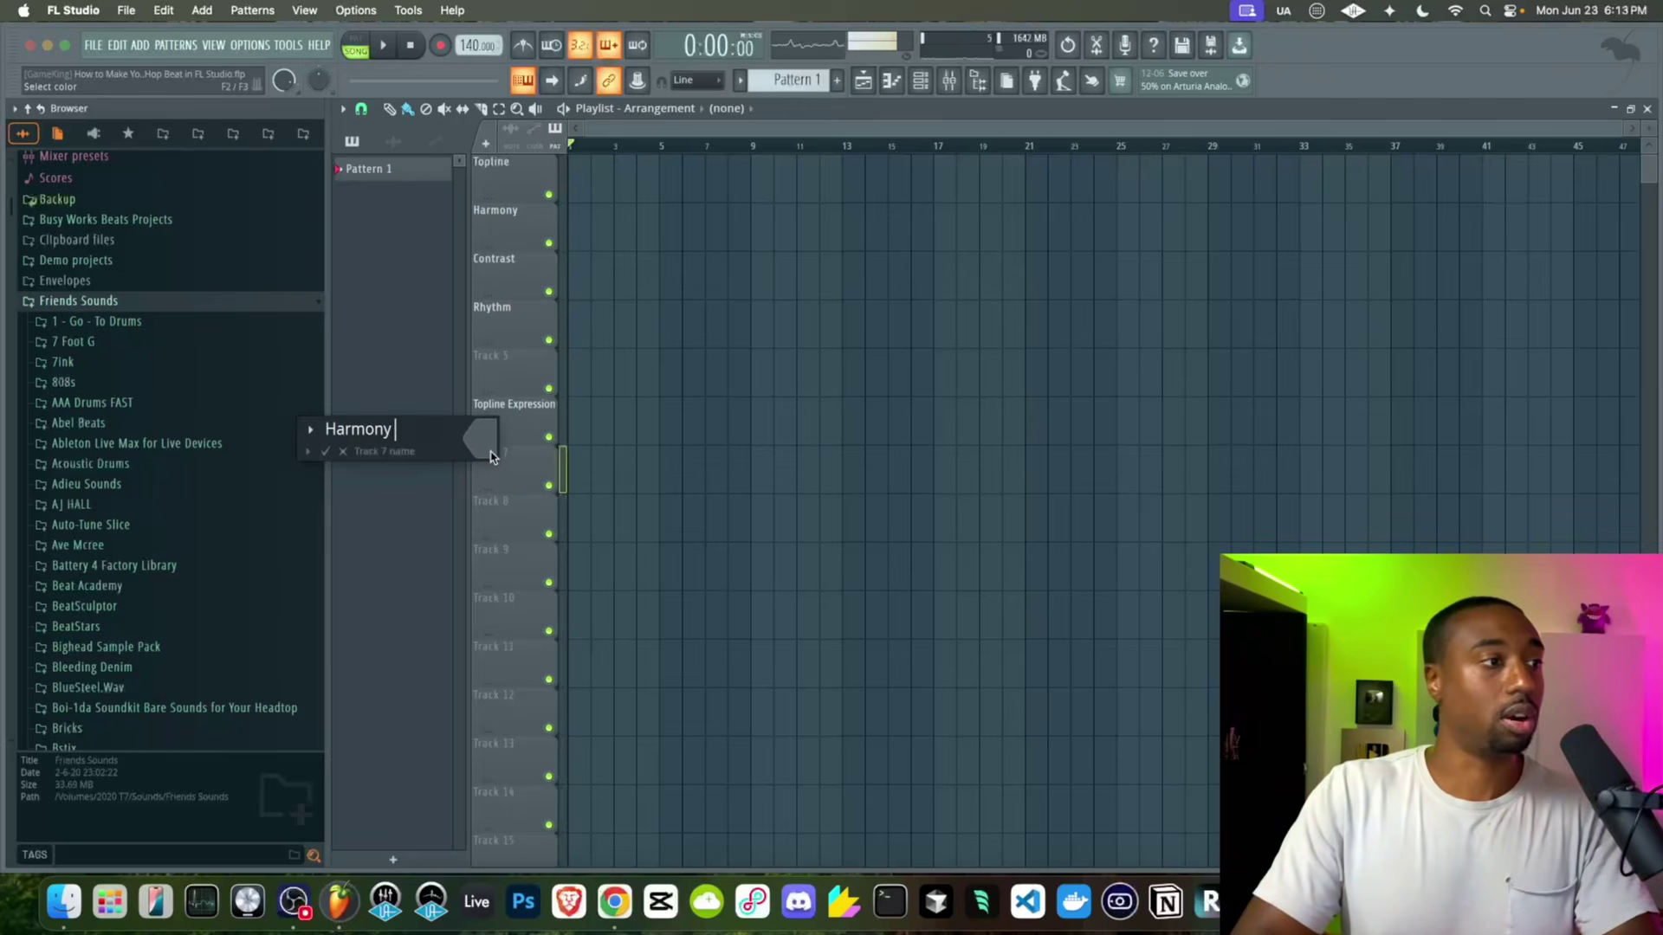
text(Harmony Expression)
key(Return)
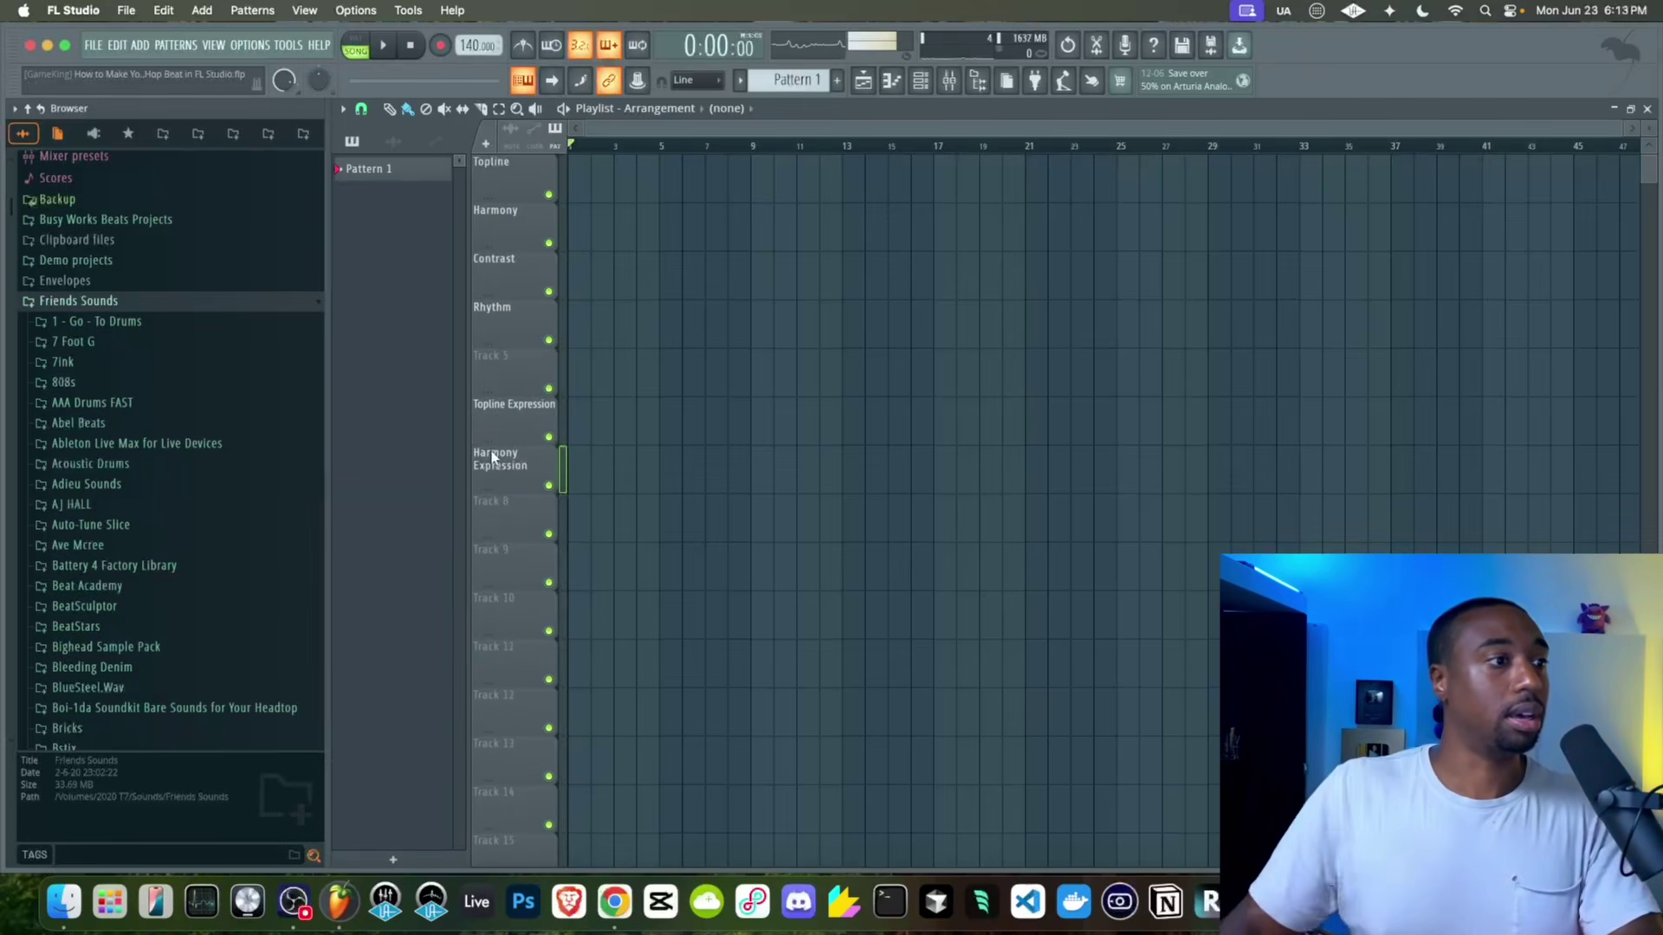
Rename playlist Track 8 as Contrast Expression and Track 9 as Rhythm Expression
double_click(508, 523)
text(Contrast)
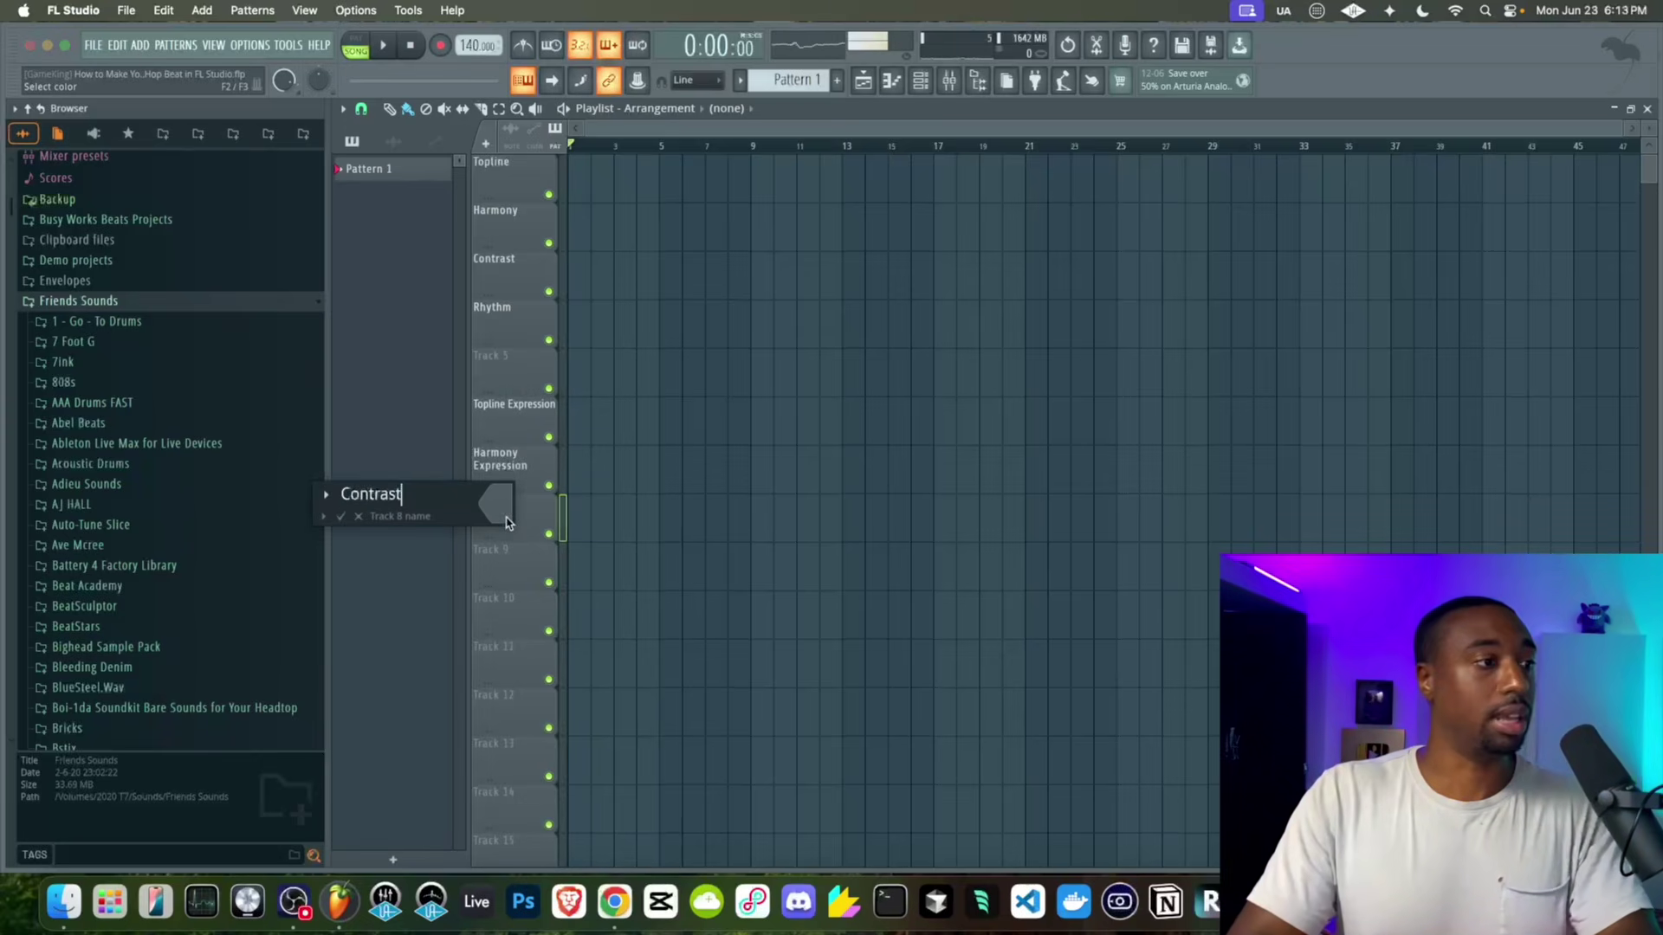
text( Expression)
key(Return)
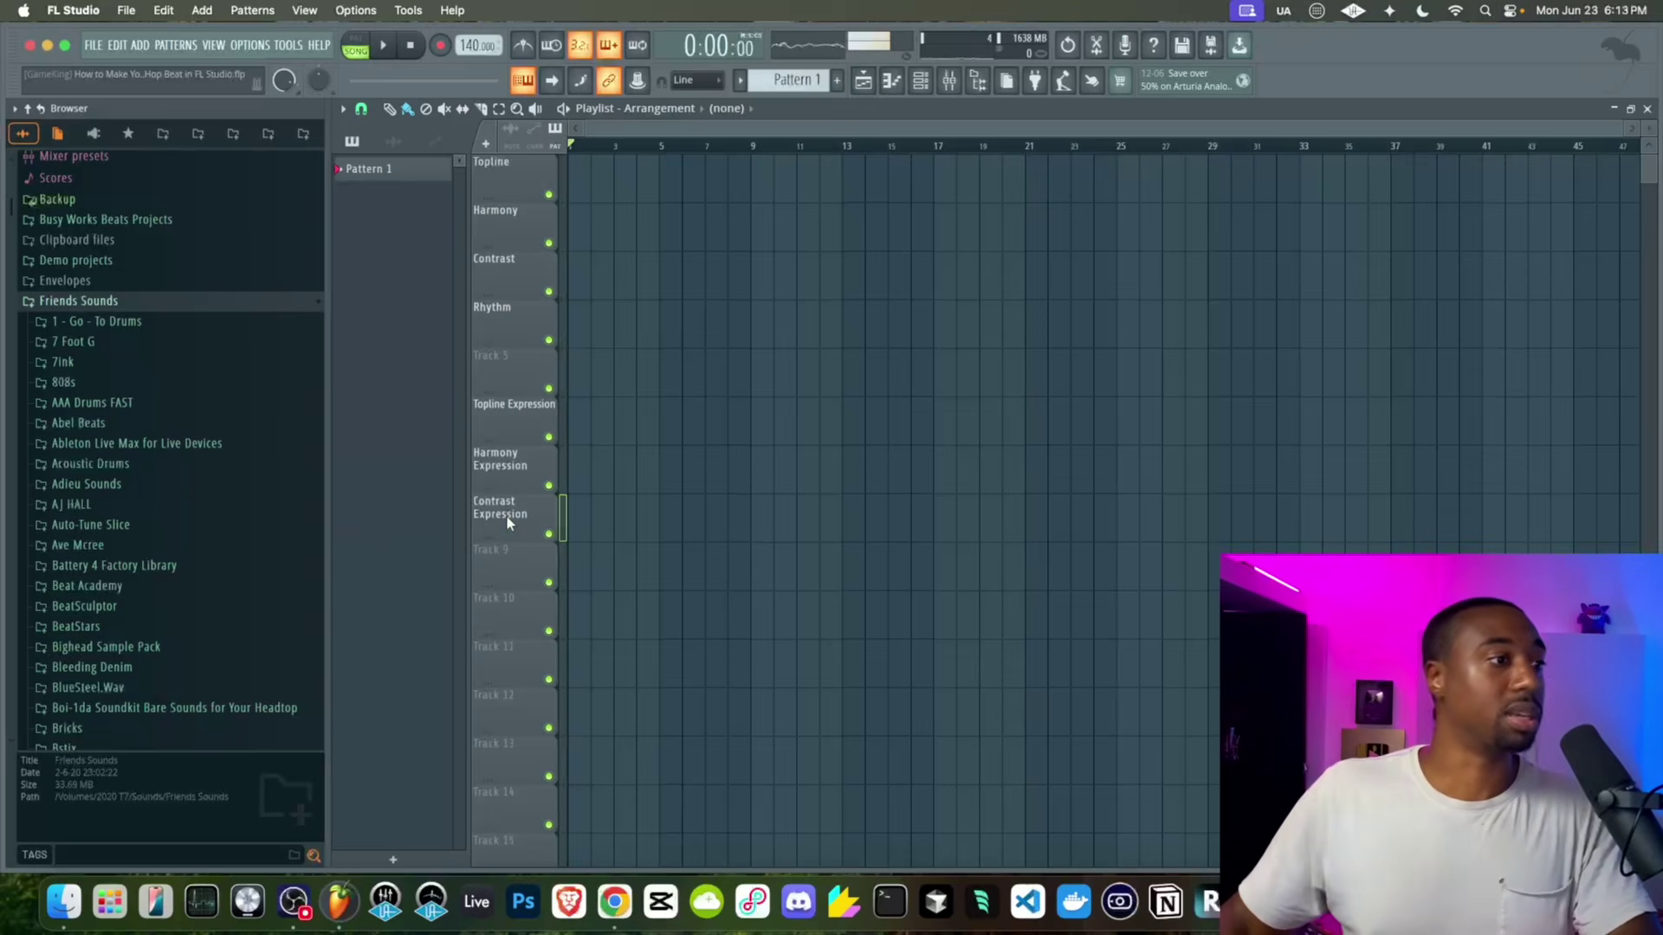
double_click(501, 565)
text(Rhythm Ex)
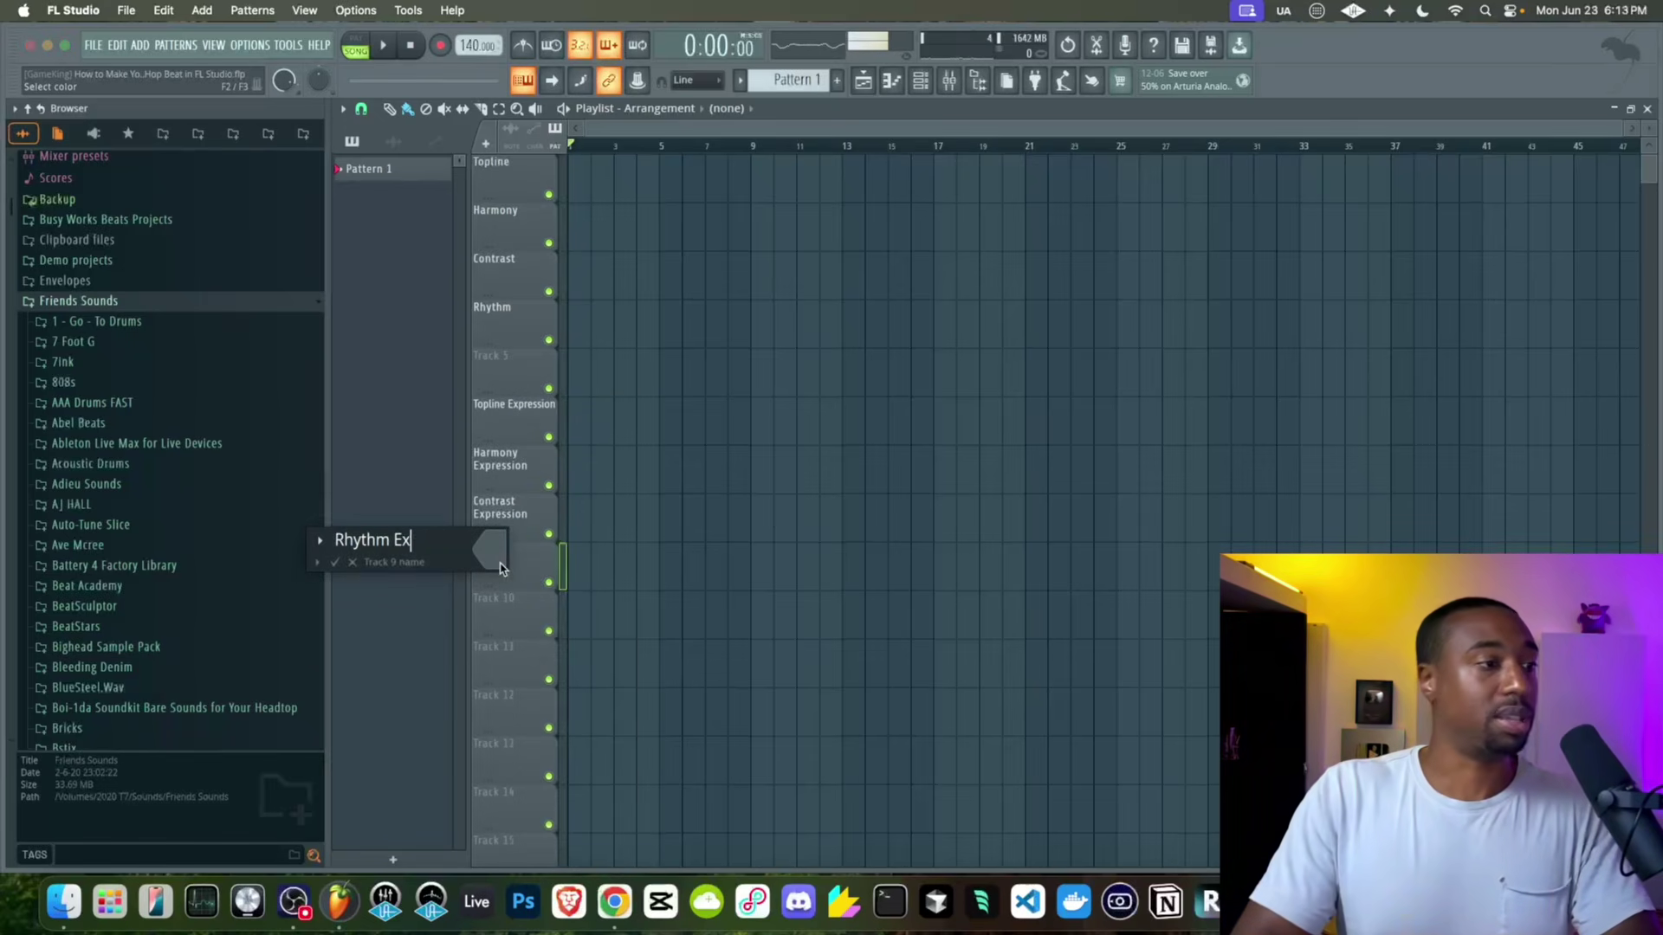
text(pression)
key(Return)
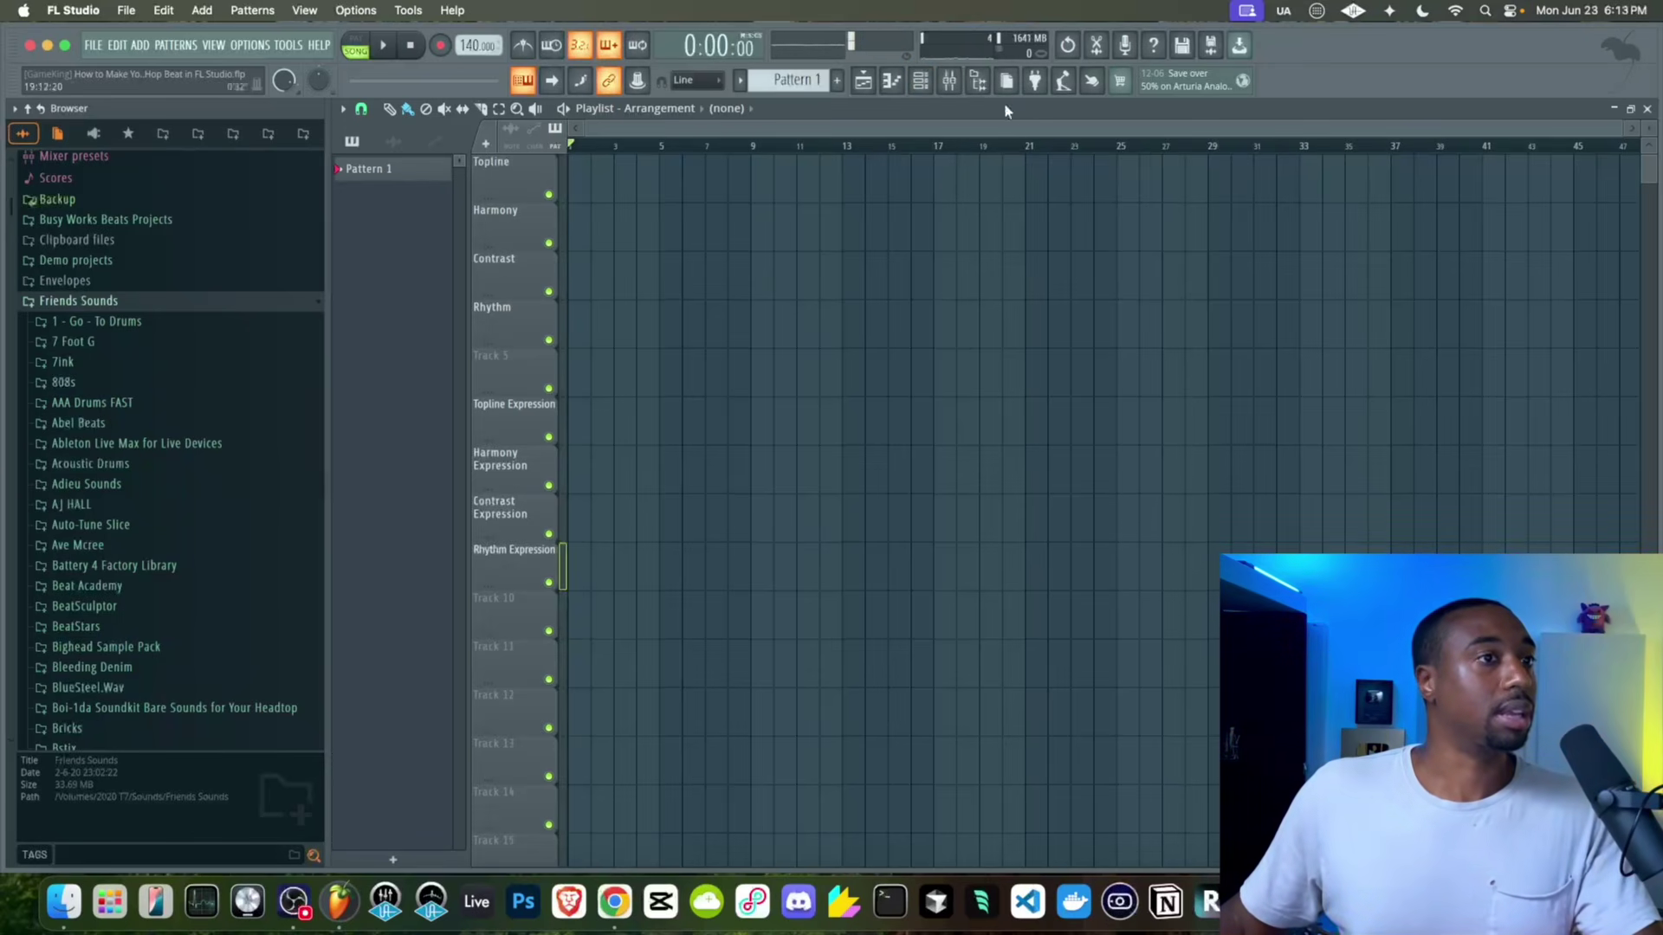
Look through the sample folders inside Friends Sounds and collapse that folder
scroll(122, 416, down, 4)
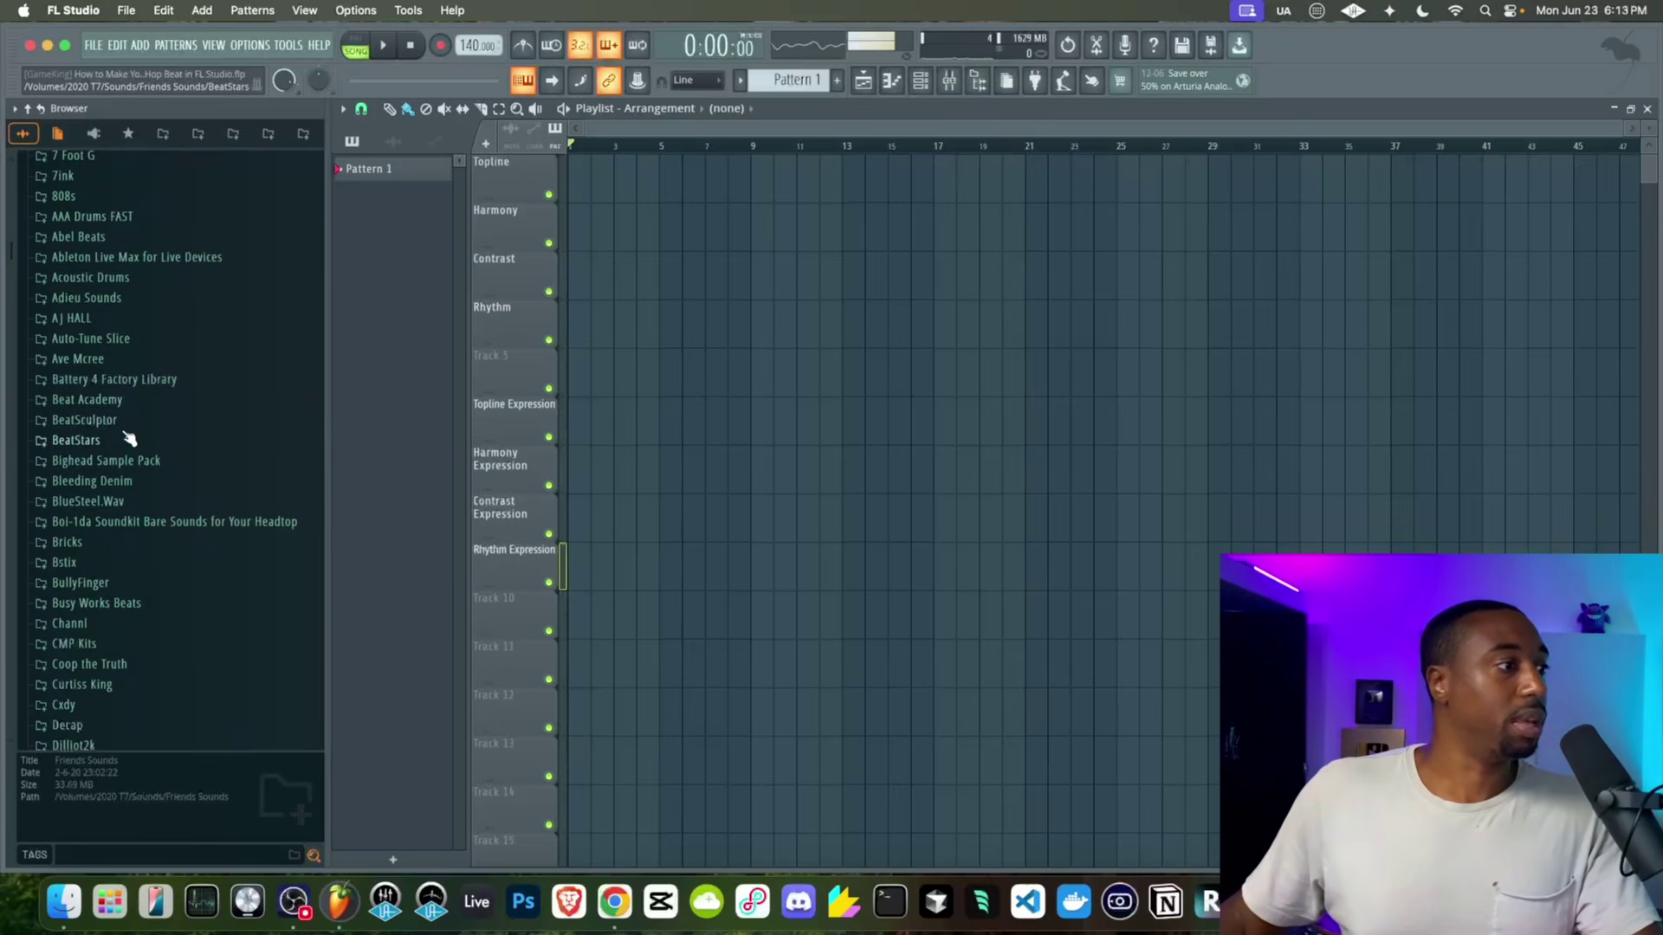
scroll(126, 424, up, 1)
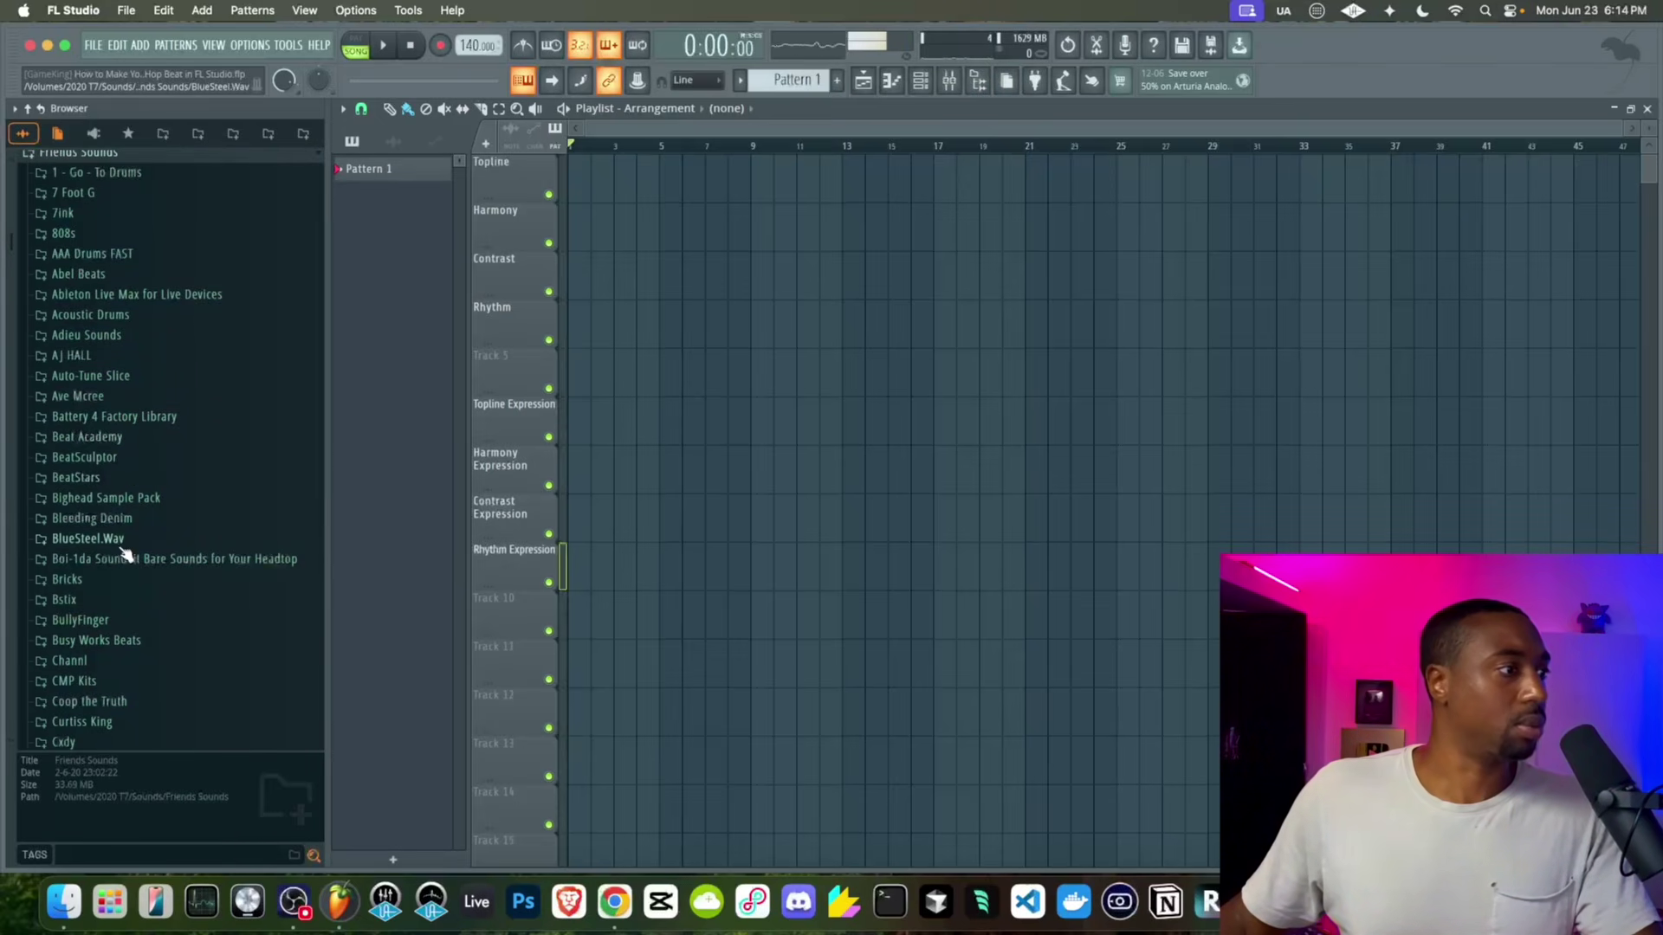
scroll(130, 396, up, 3)
scroll(130, 395, up, 2)
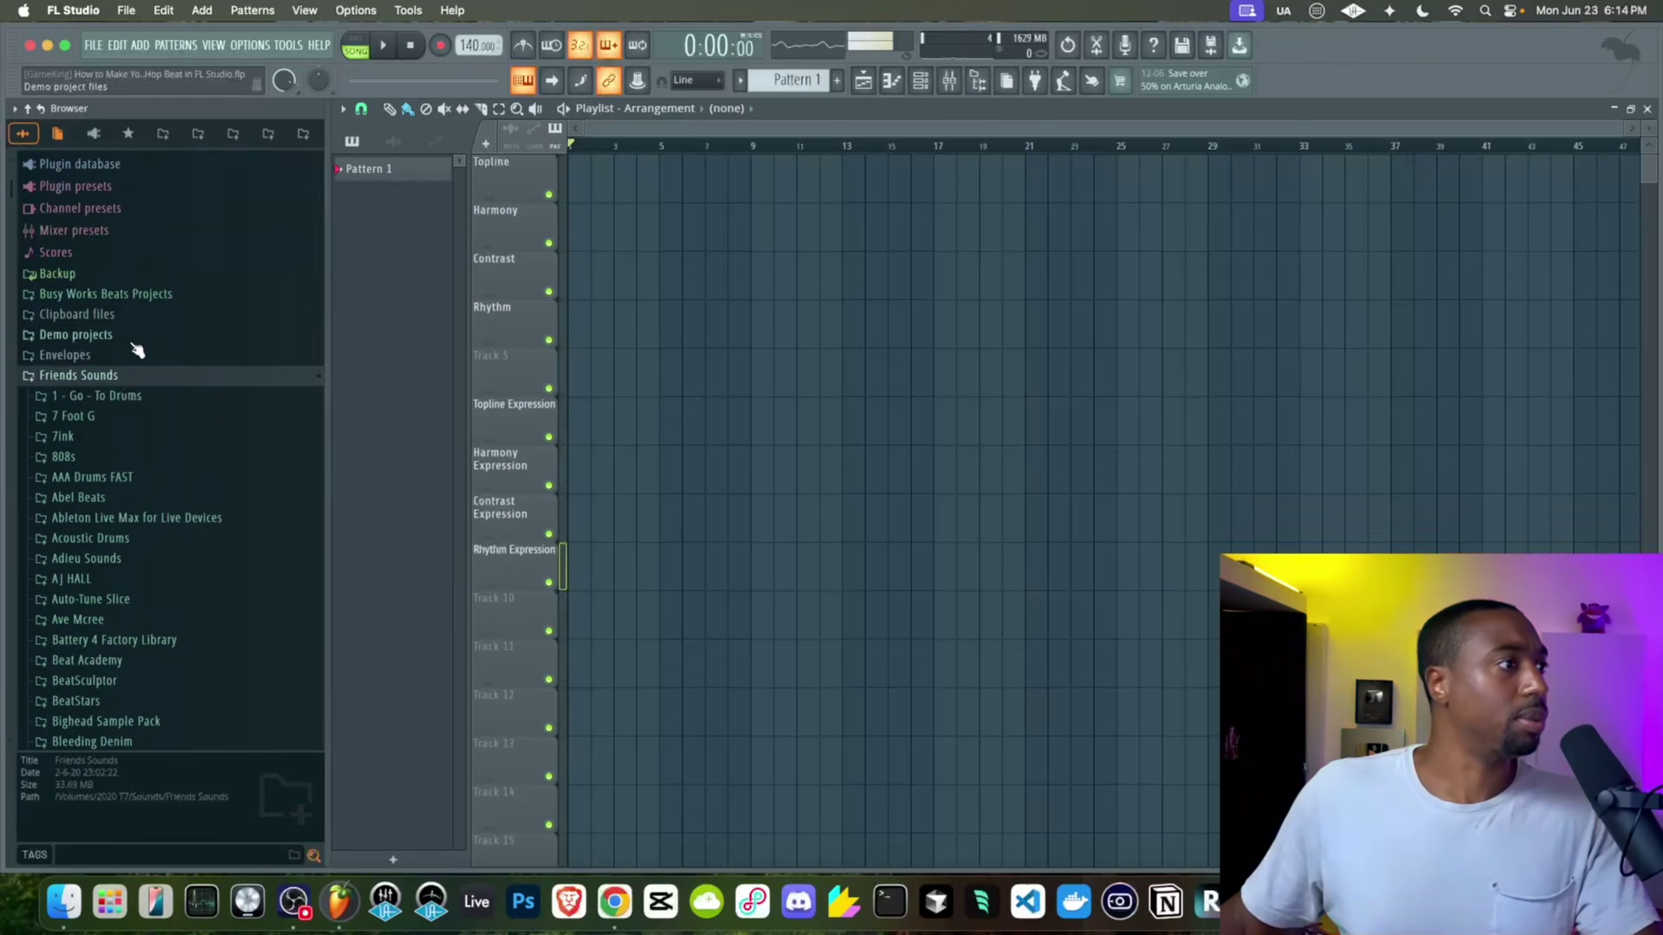
click(122, 378)
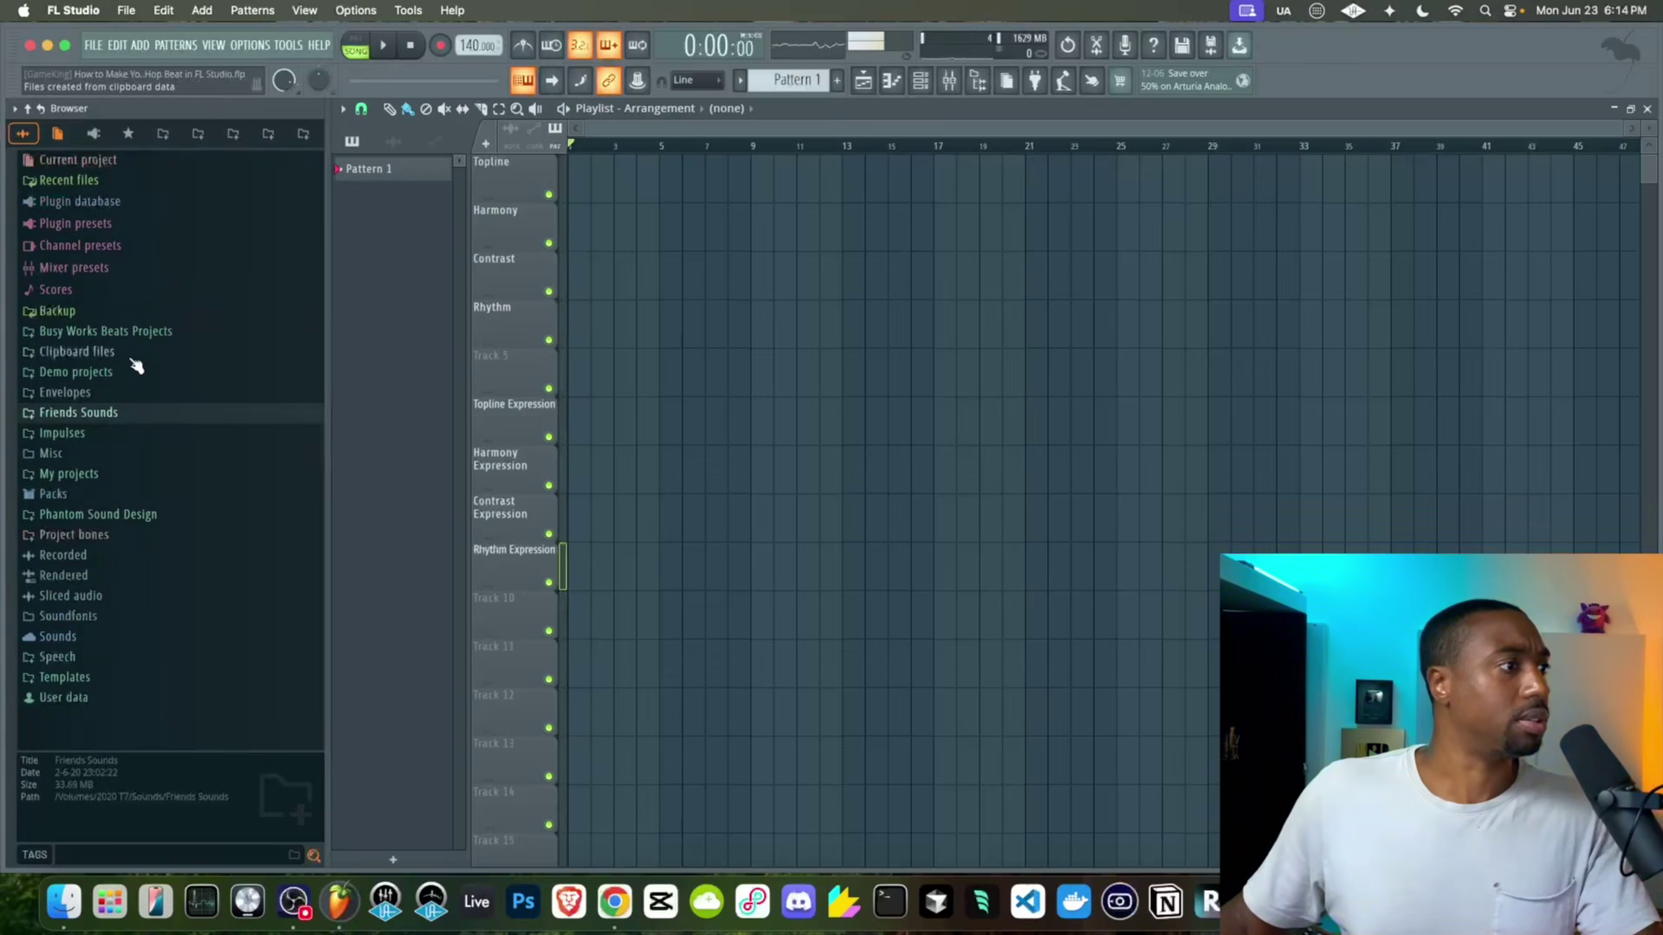
Examine the Drum Breaks samples in the Blueprint folder of Busy Works Beats Projects, and collapse Drum Breaks
click(117, 331)
click(110, 351)
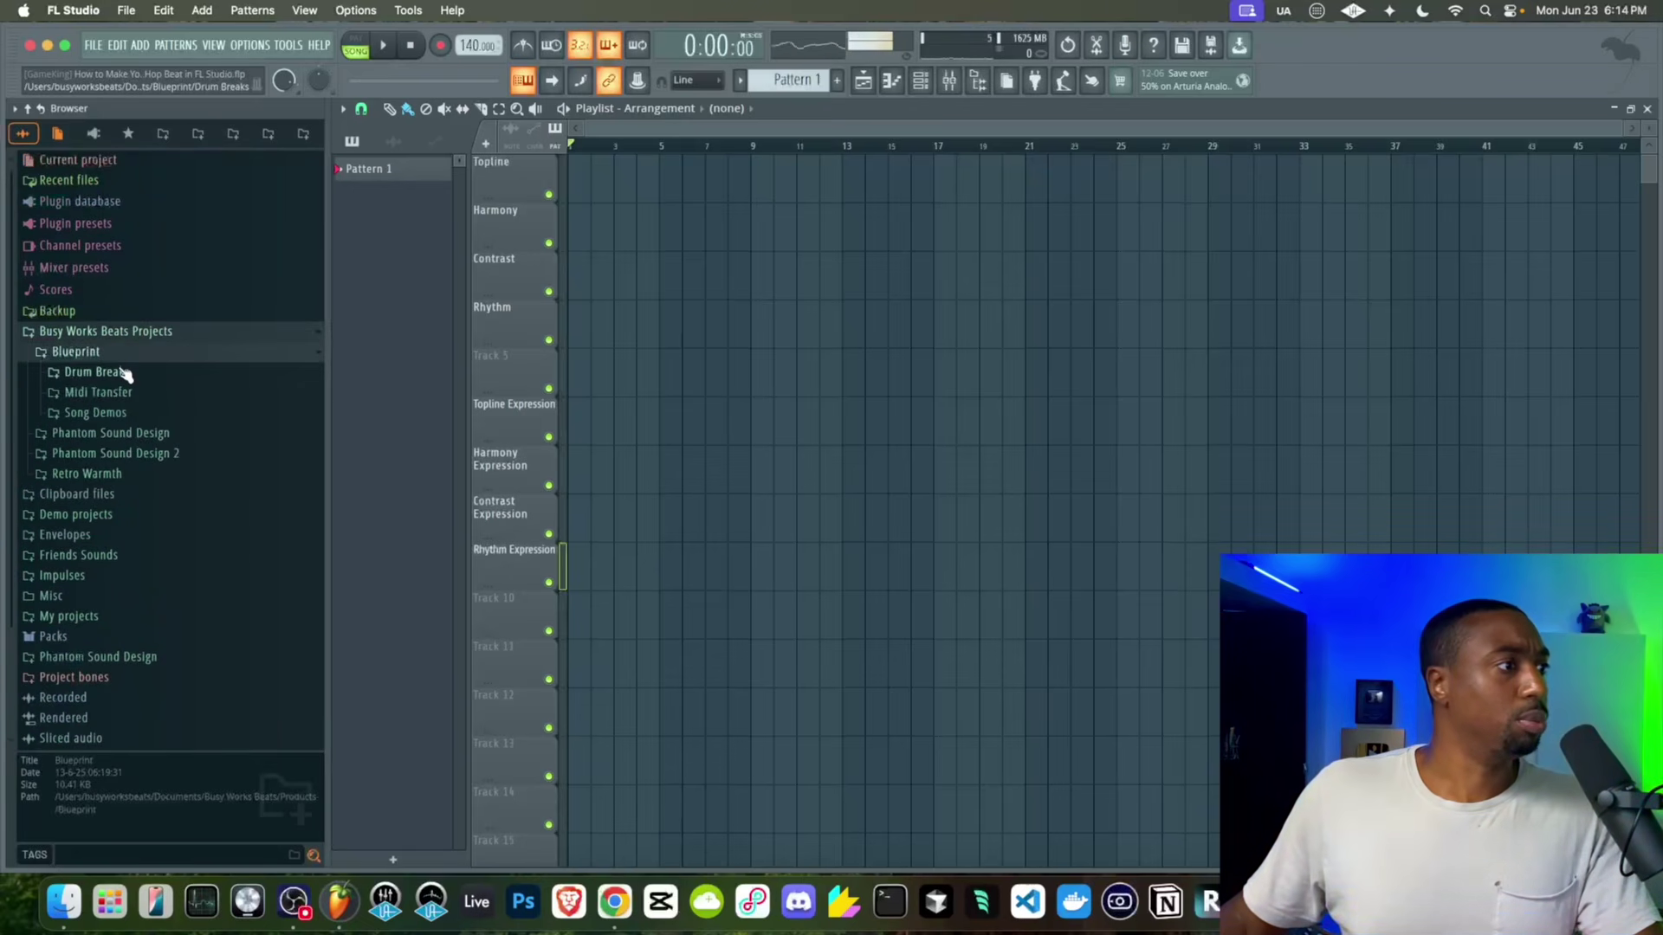
click(122, 372)
scroll(130, 346, down, 2)
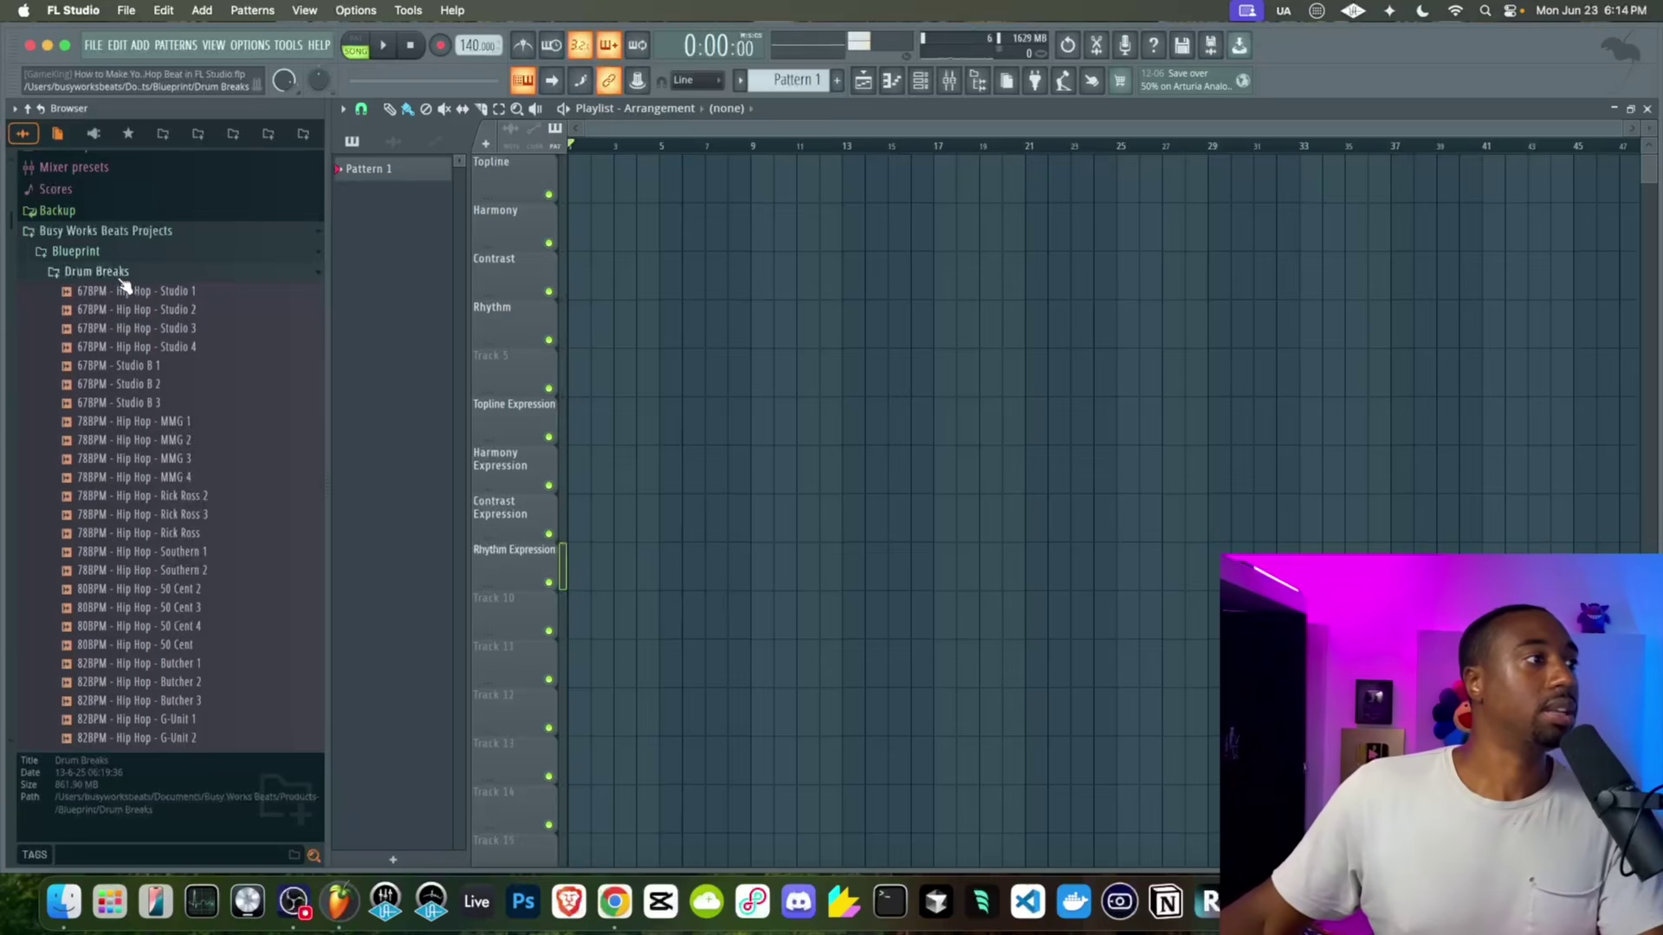
click(122, 273)
Expand the Kicks folder within the Drum Kits of Phantom Sound Design to list its samples
click(119, 333)
click(102, 353)
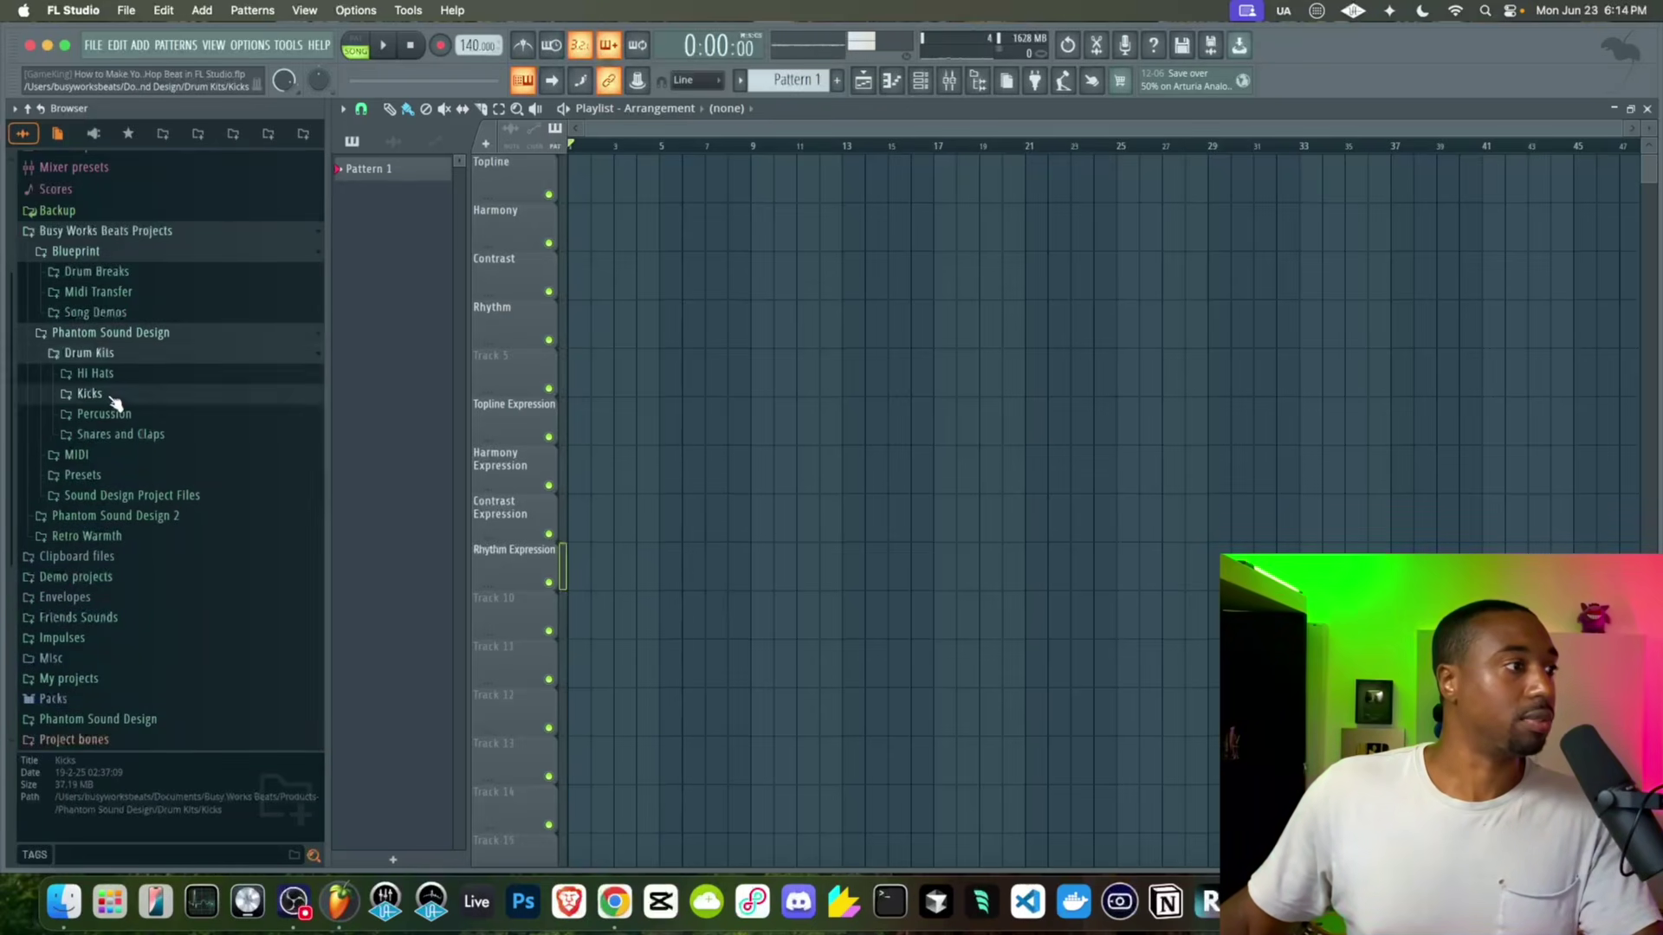
click(111, 397)
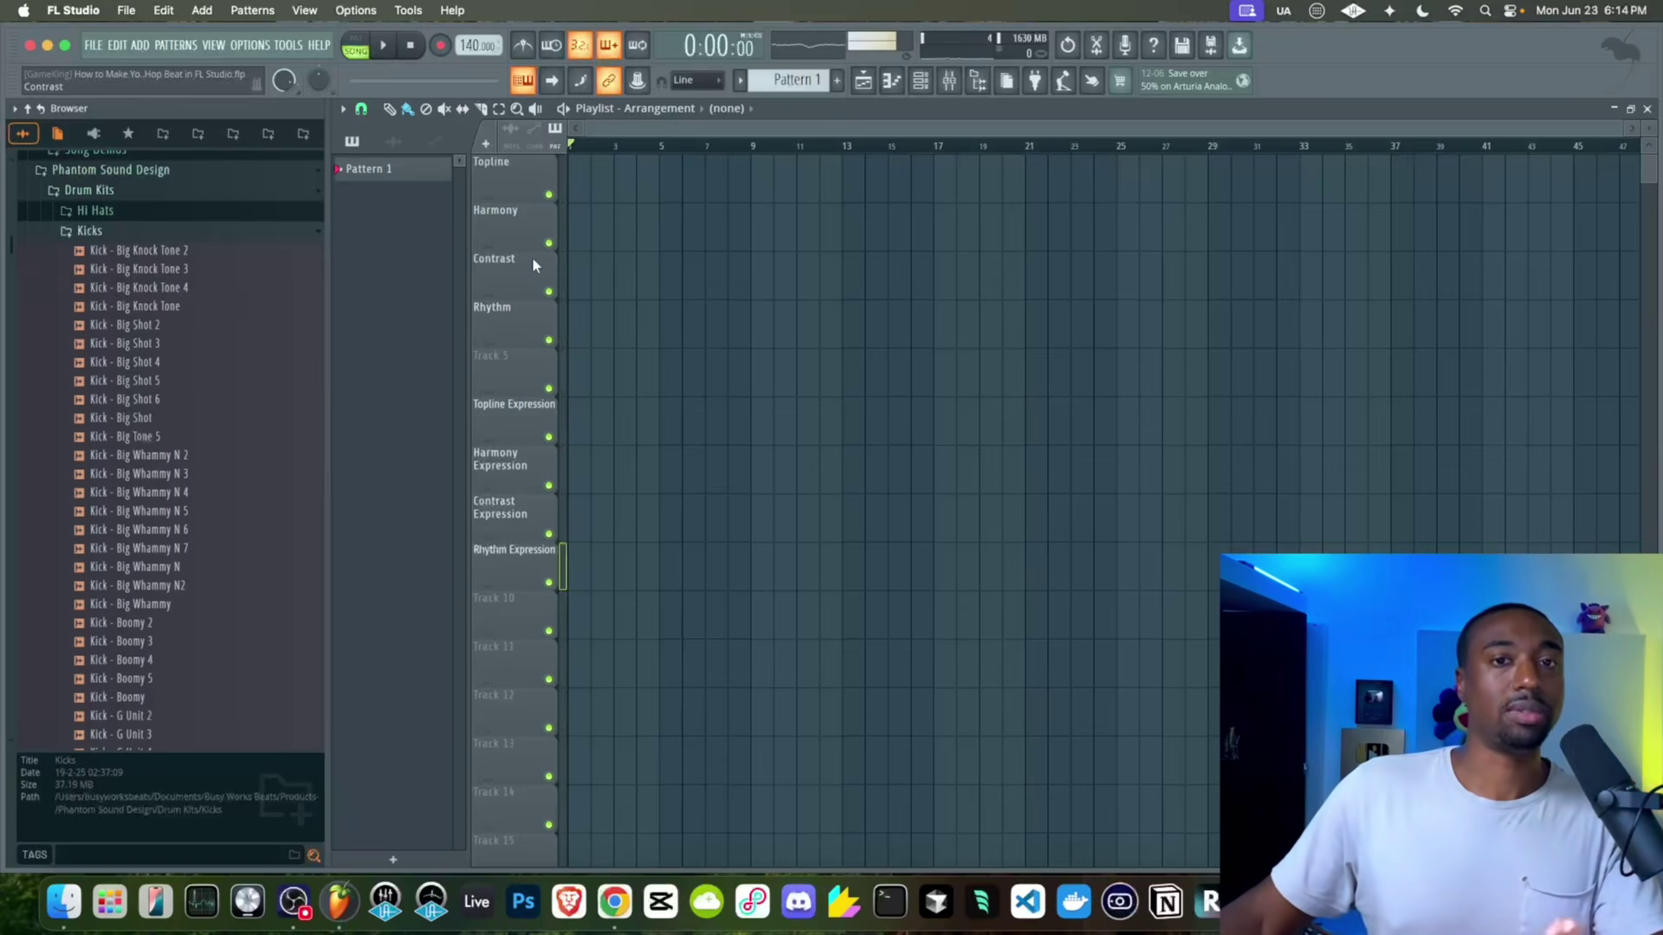
Open the channel rack and the mixer over the playlist
click(921, 81)
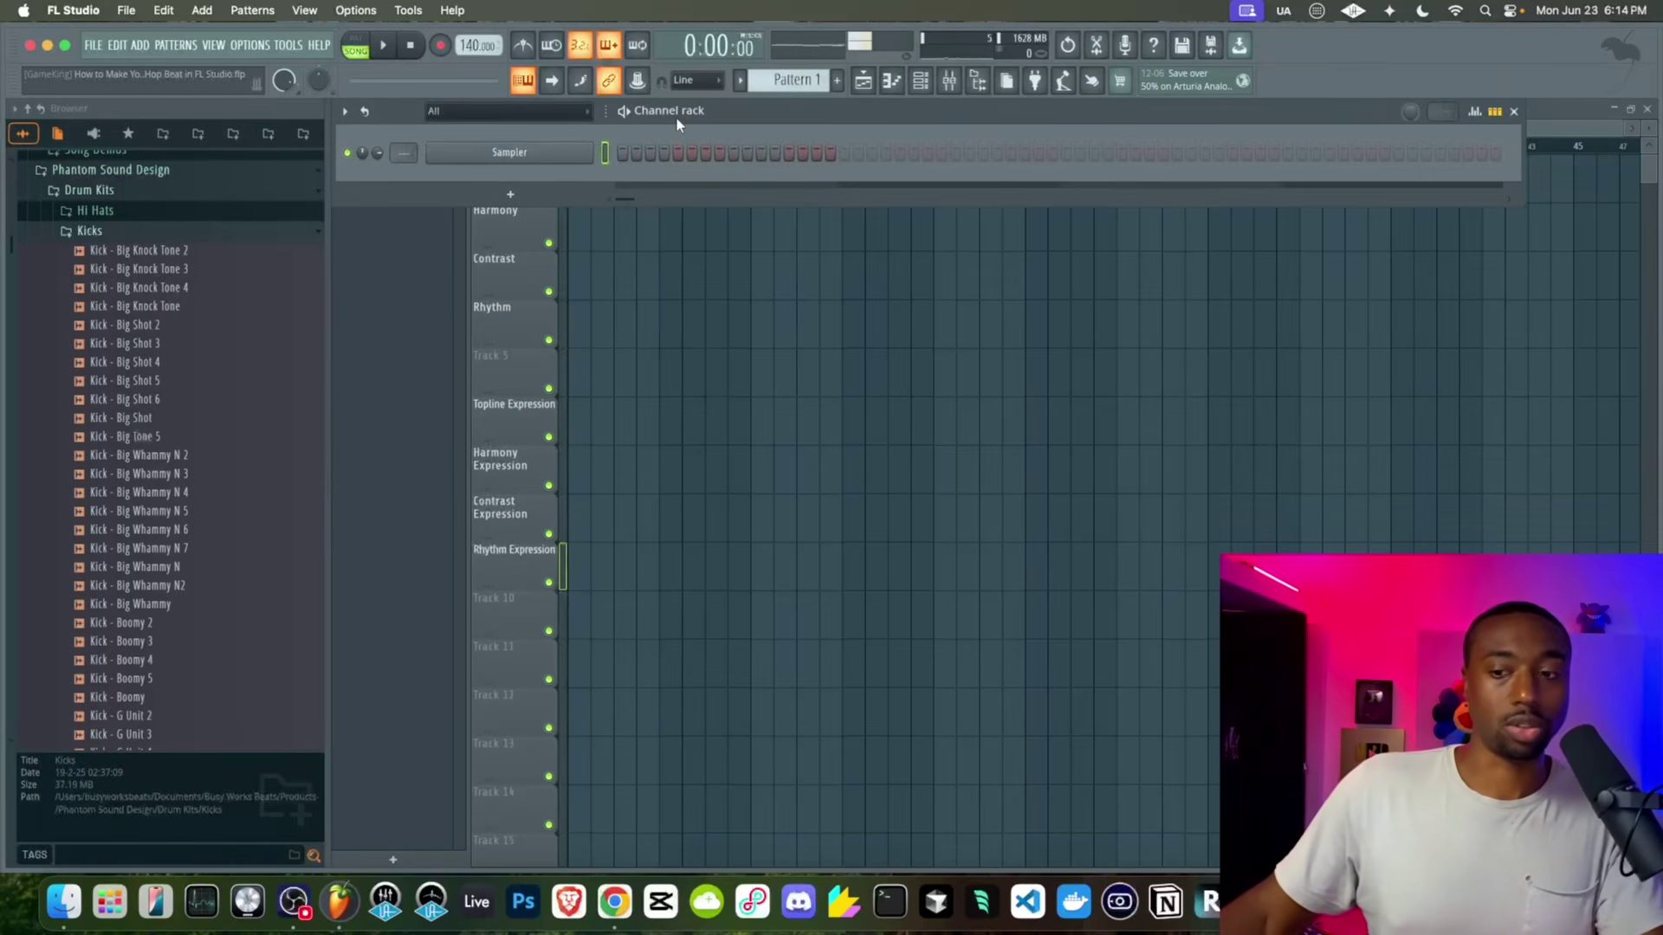
click(950, 80)
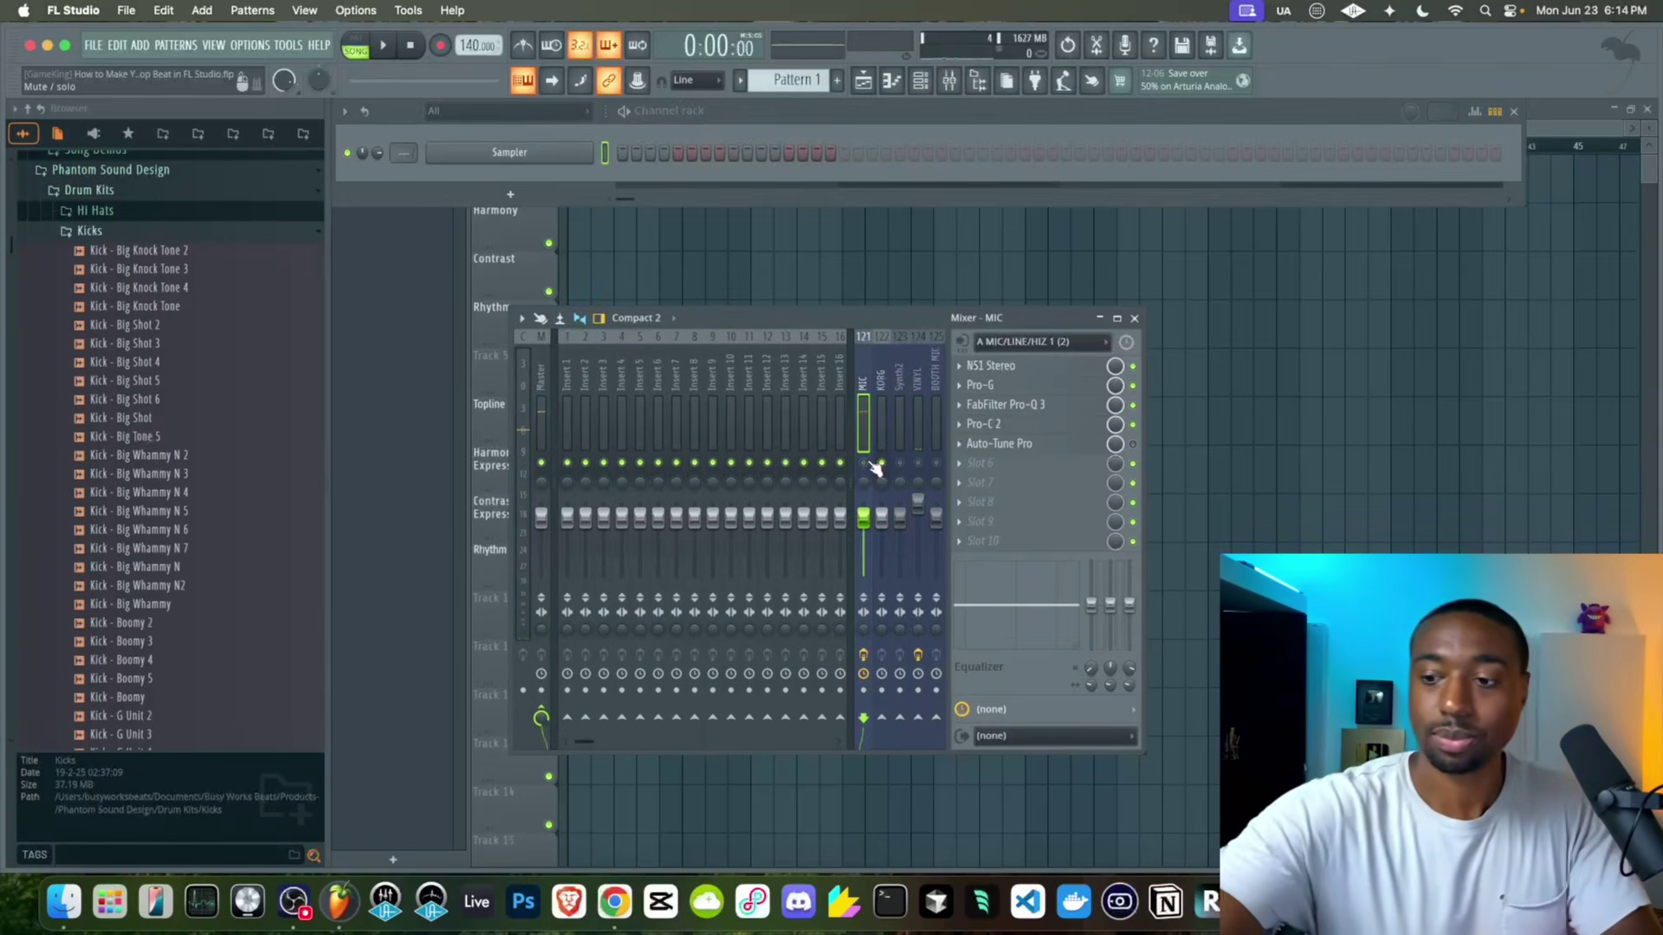
Audition the Big Knock Tone and Big Shot samples in the Kicks folder
click(148, 287)
click(149, 268)
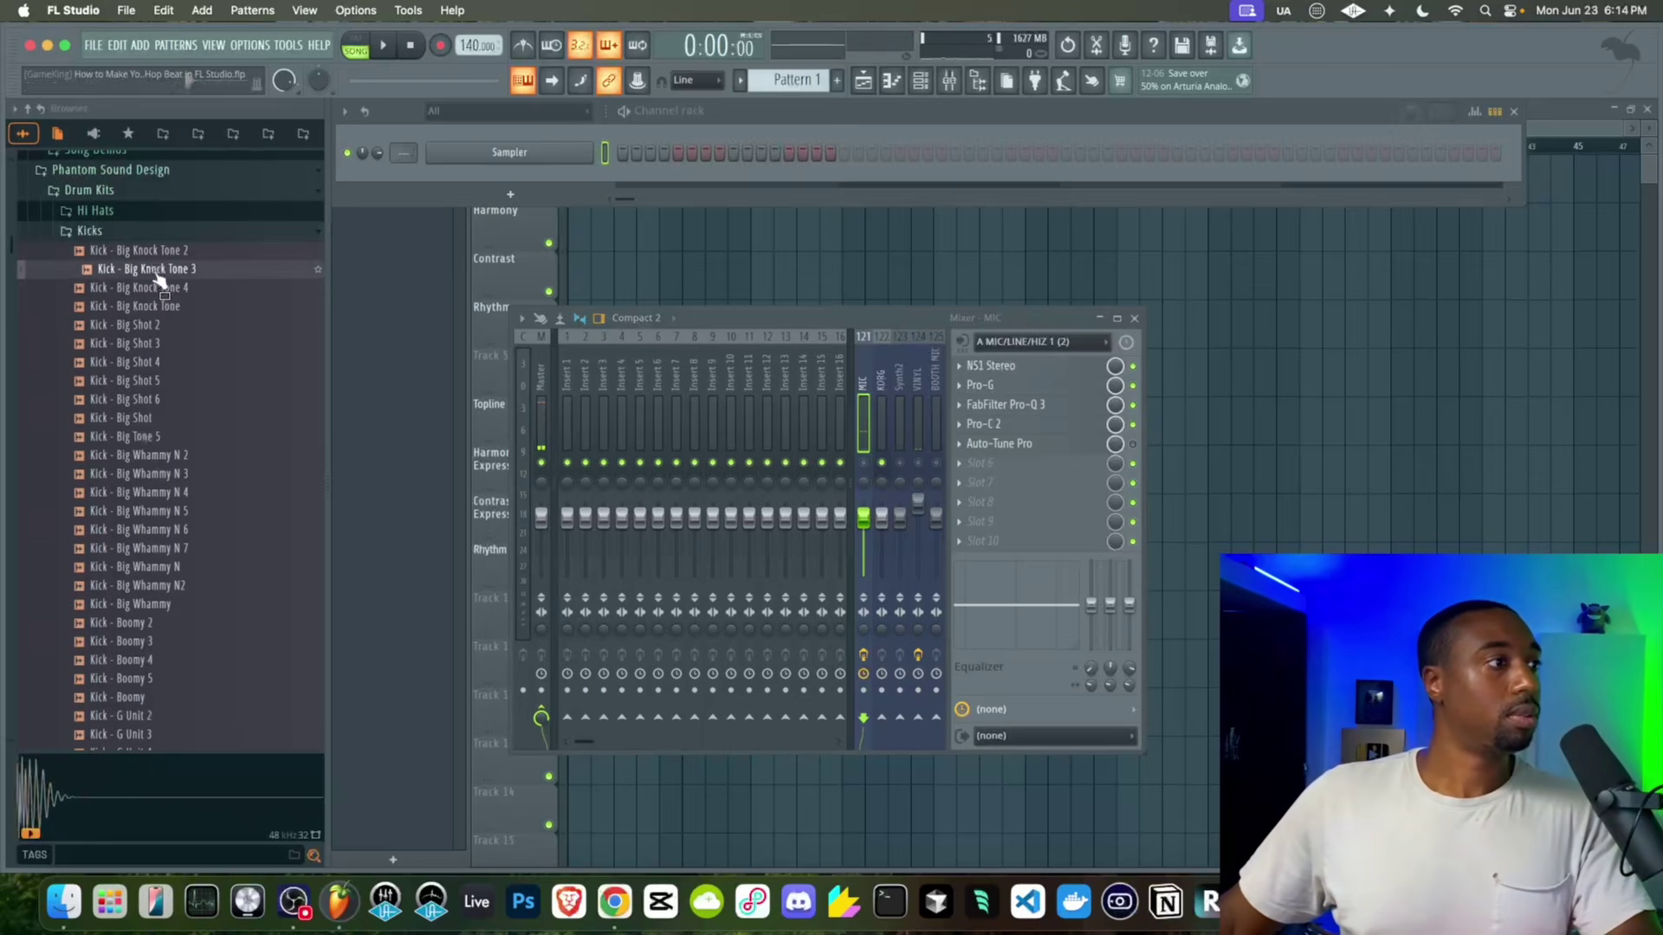
click(151, 251)
click(159, 307)
click(161, 325)
click(163, 343)
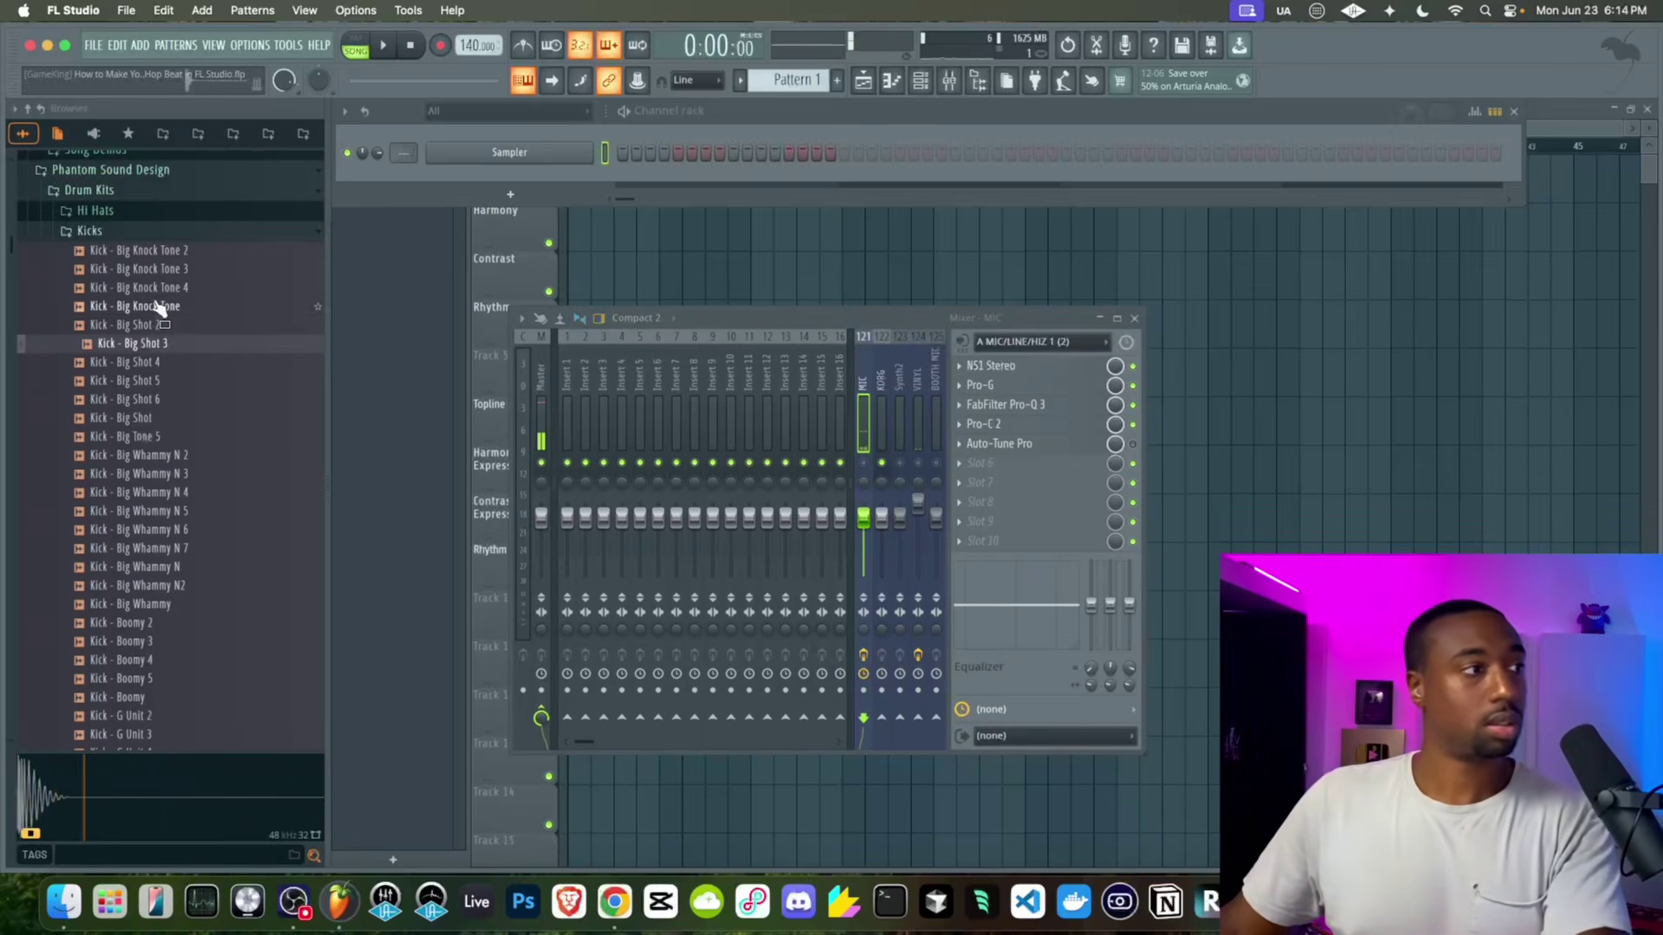
click(169, 362)
click(173, 380)
click(176, 399)
scroll(176, 419, down, 3)
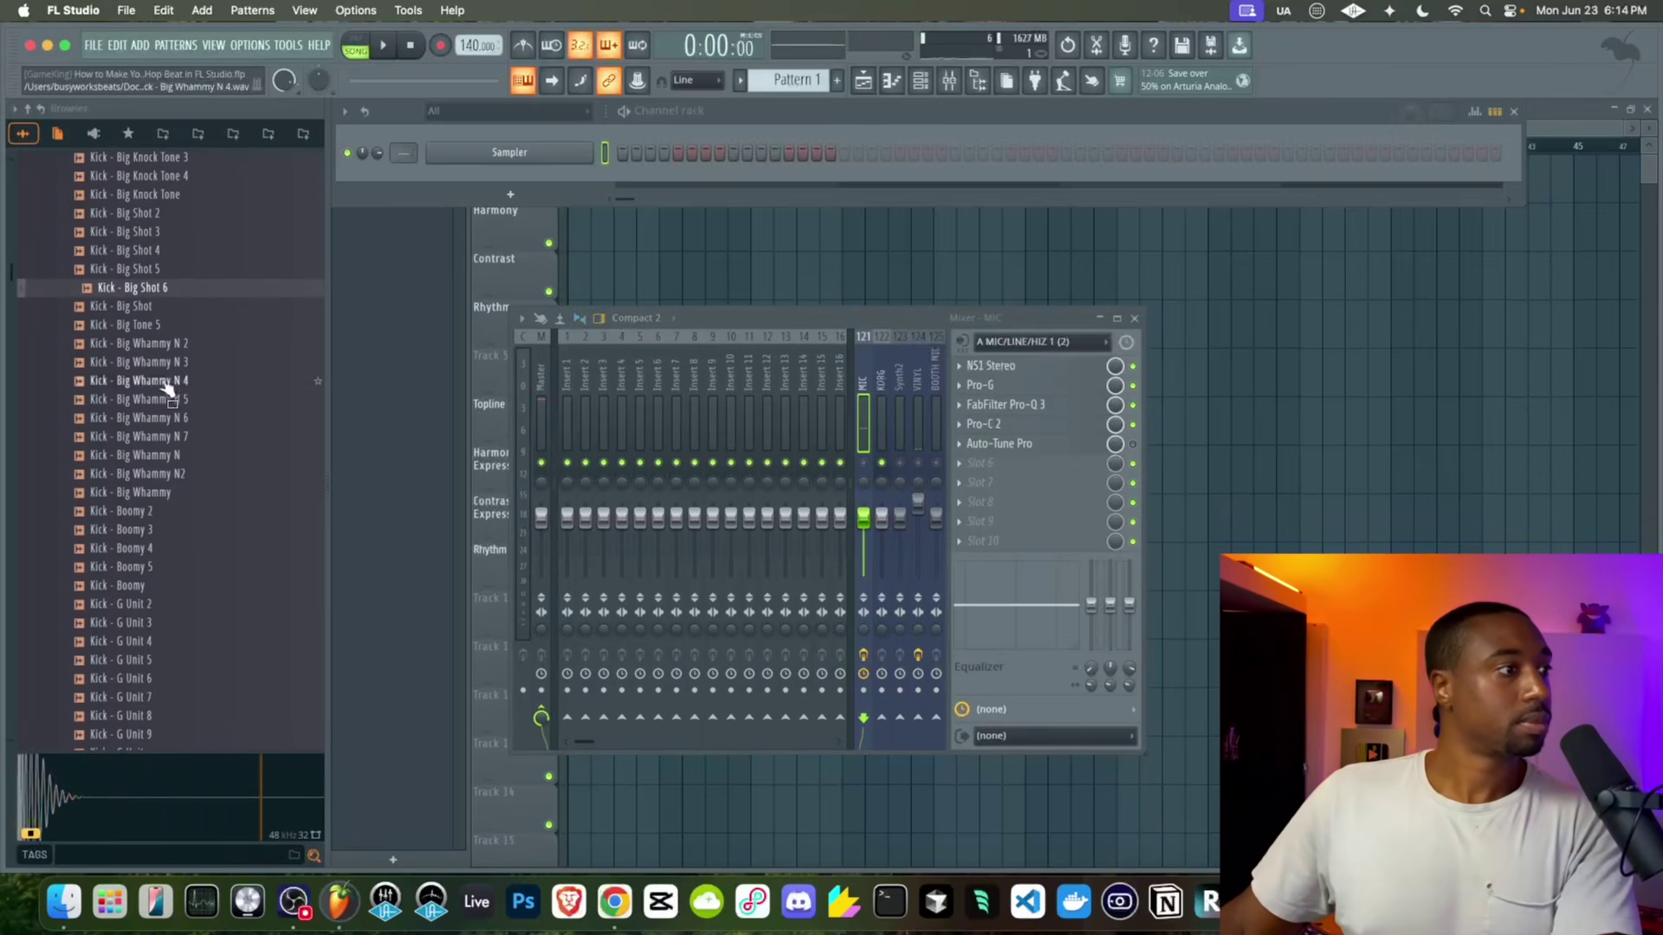
Audition the Big Whammy and Boomy kick samples further down the Kicks folder
click(165, 381)
click(139, 512)
click(143, 456)
click(165, 474)
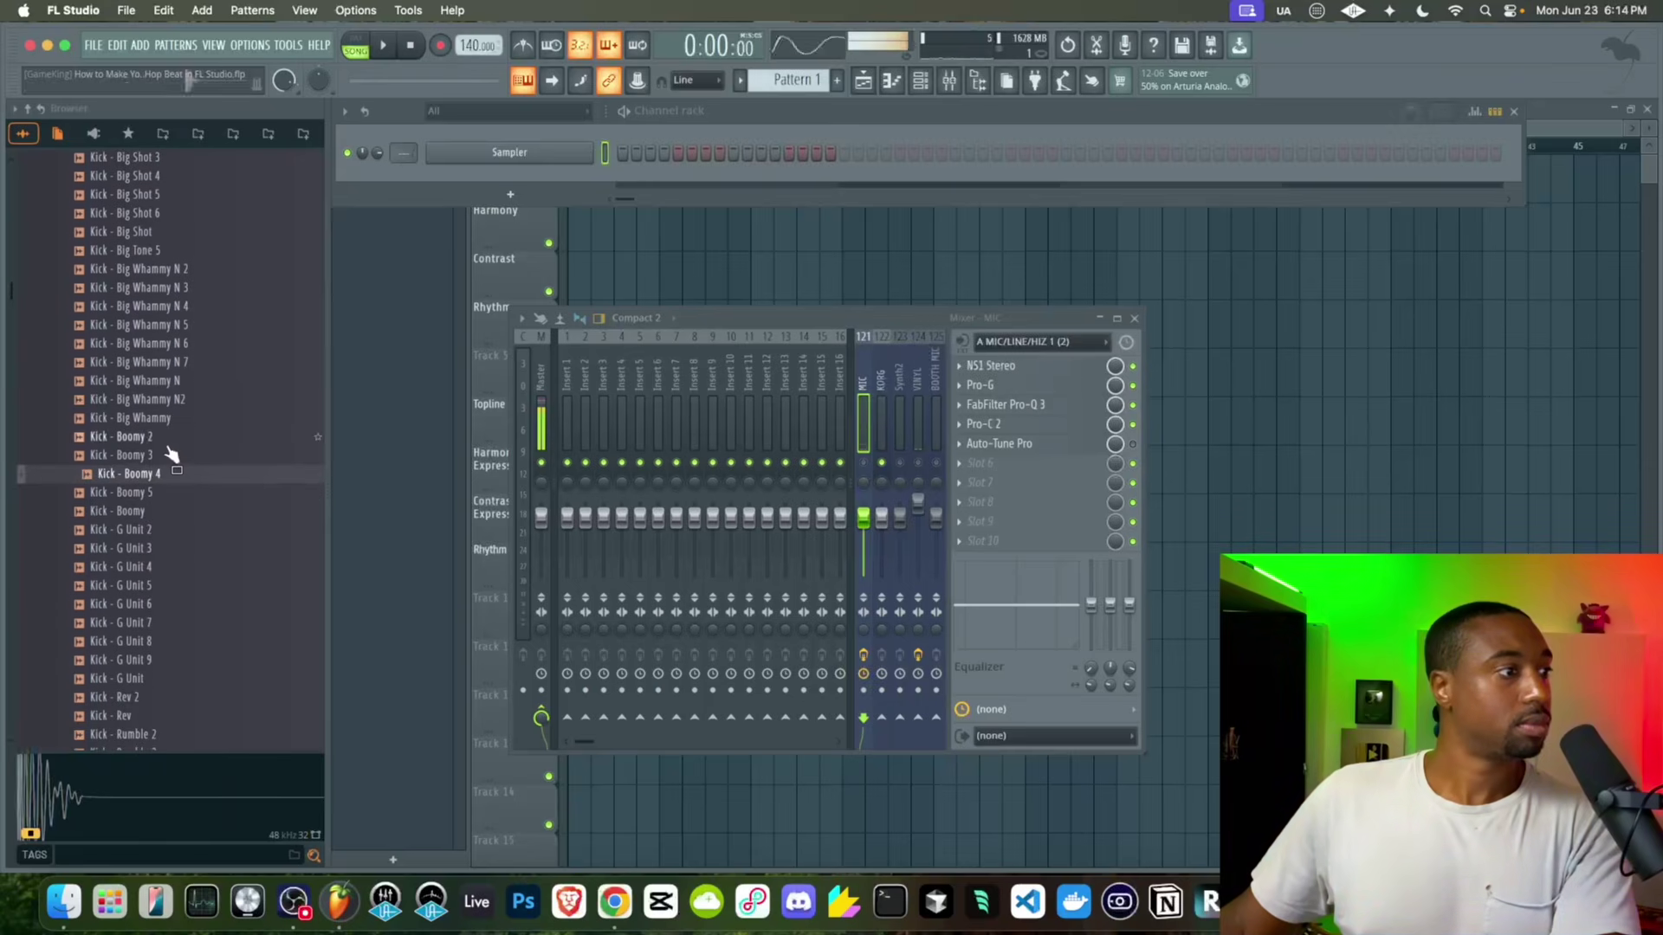
click(163, 493)
scroll(148, 398, down, 3)
Audition the G Unit kicks and load Kick - G Unit 5 into a new channel
click(145, 383)
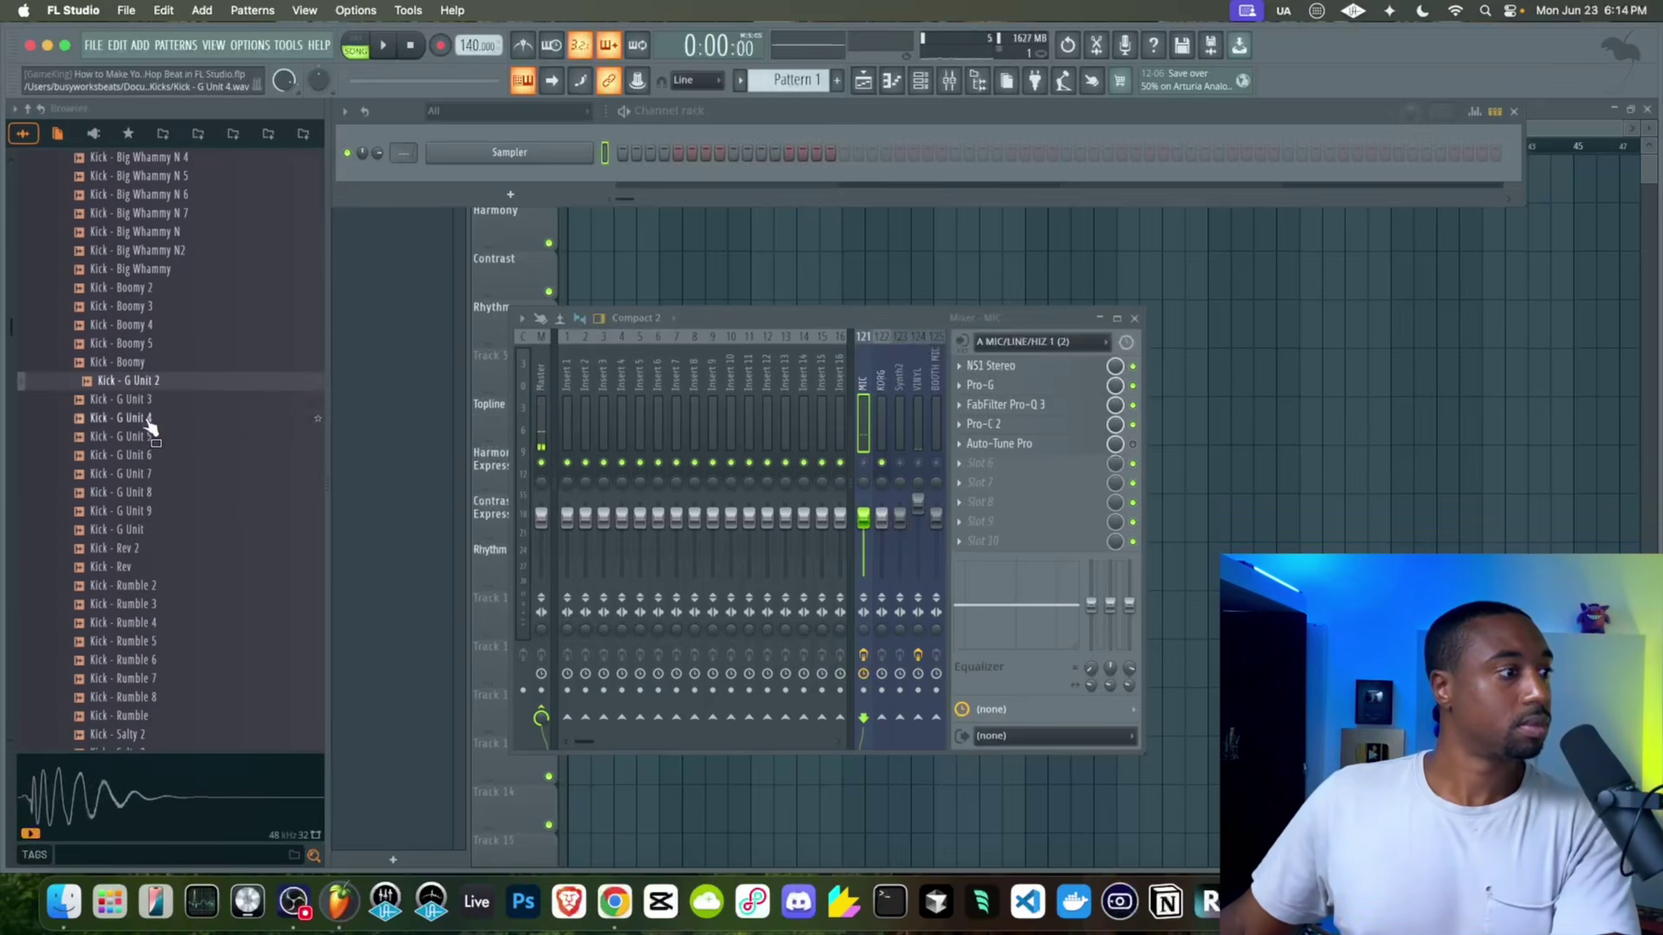
click(147, 420)
click(149, 455)
click(152, 468)
click(152, 439)
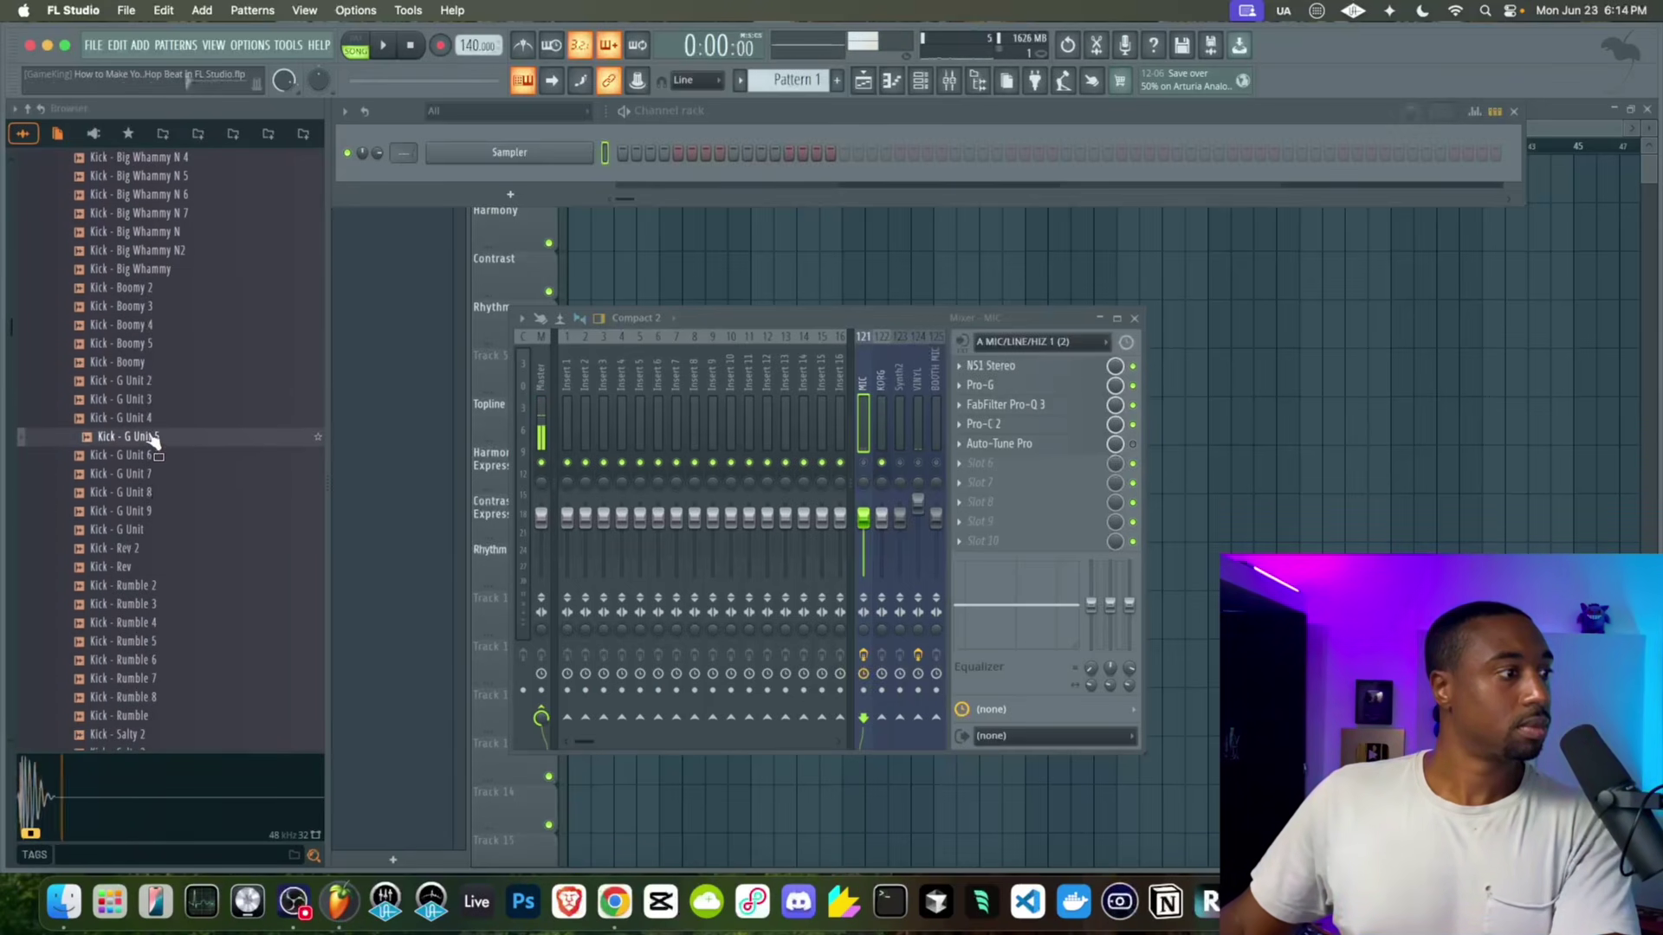
click(153, 420)
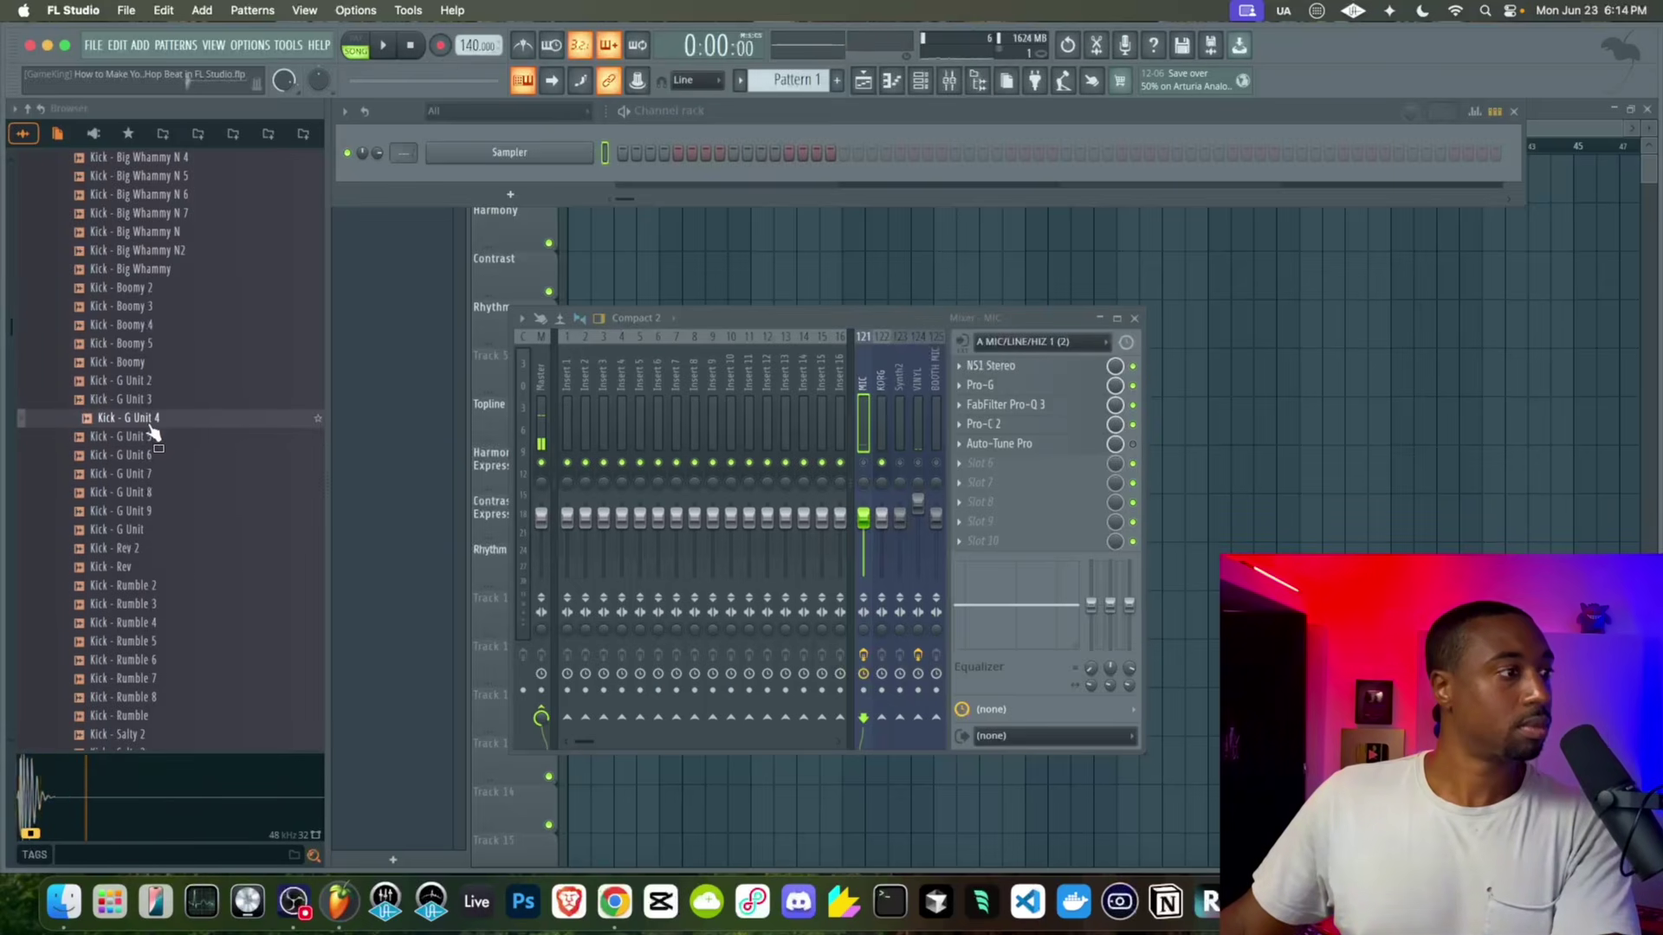
double_click(153, 437)
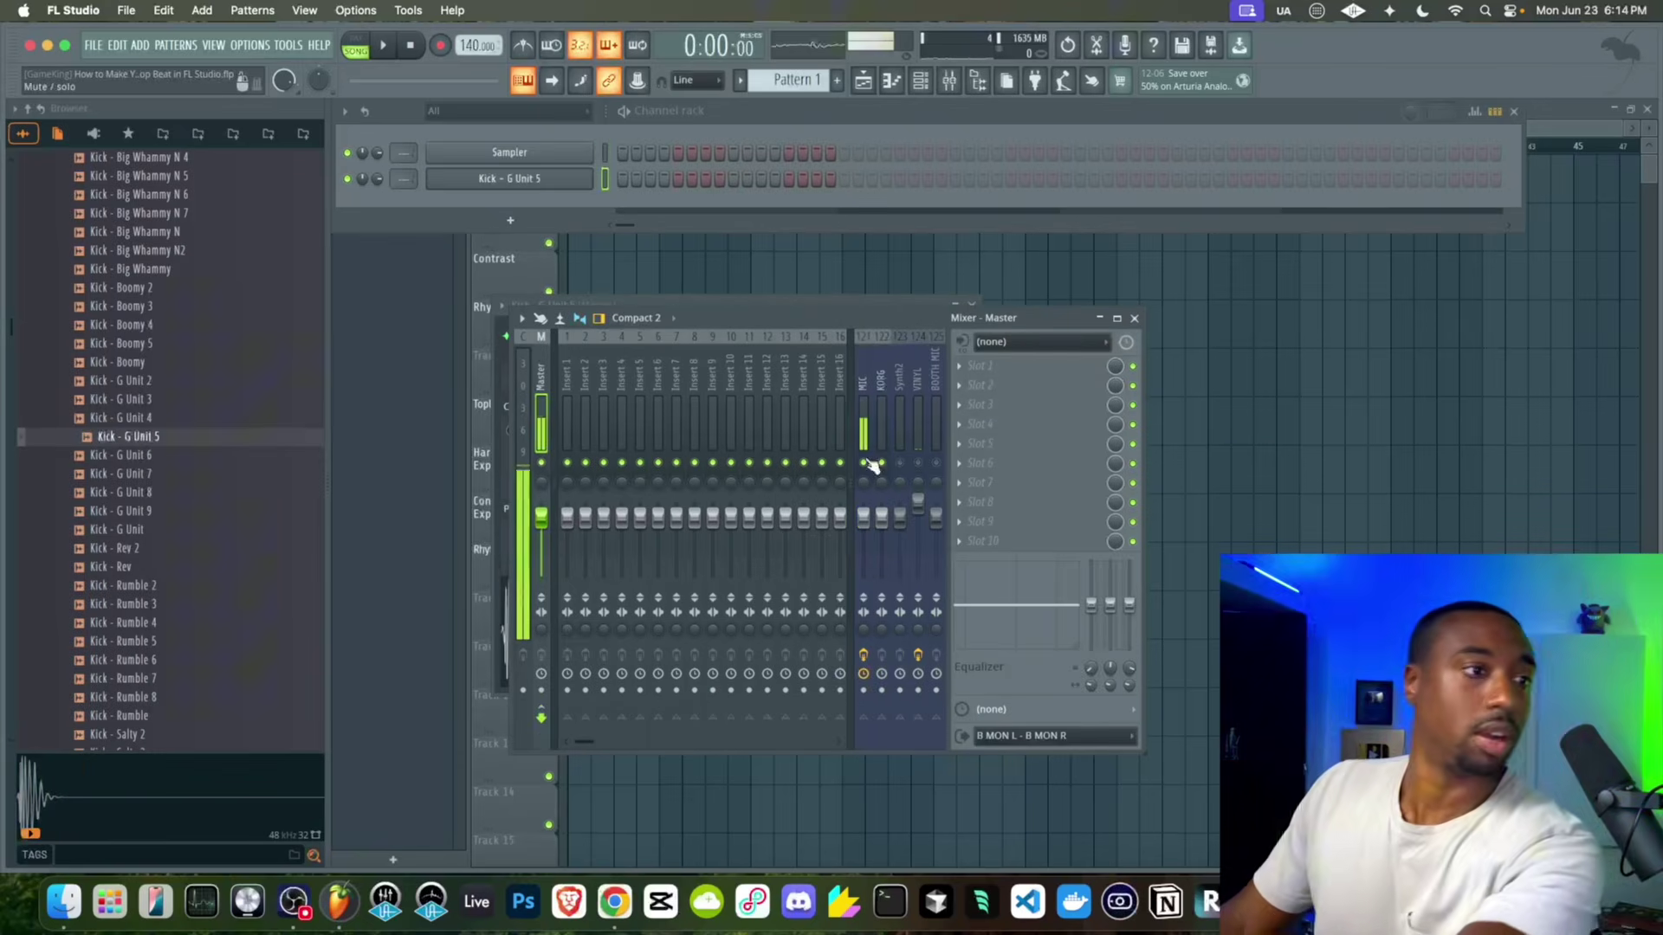
Open Hi Hat - G Unit 2 and Hi Hat - G Unit 3 from the Hi Hats folder in new channels
scroll(126, 346, up, 10)
click(130, 342)
click(130, 324)
click(178, 453)
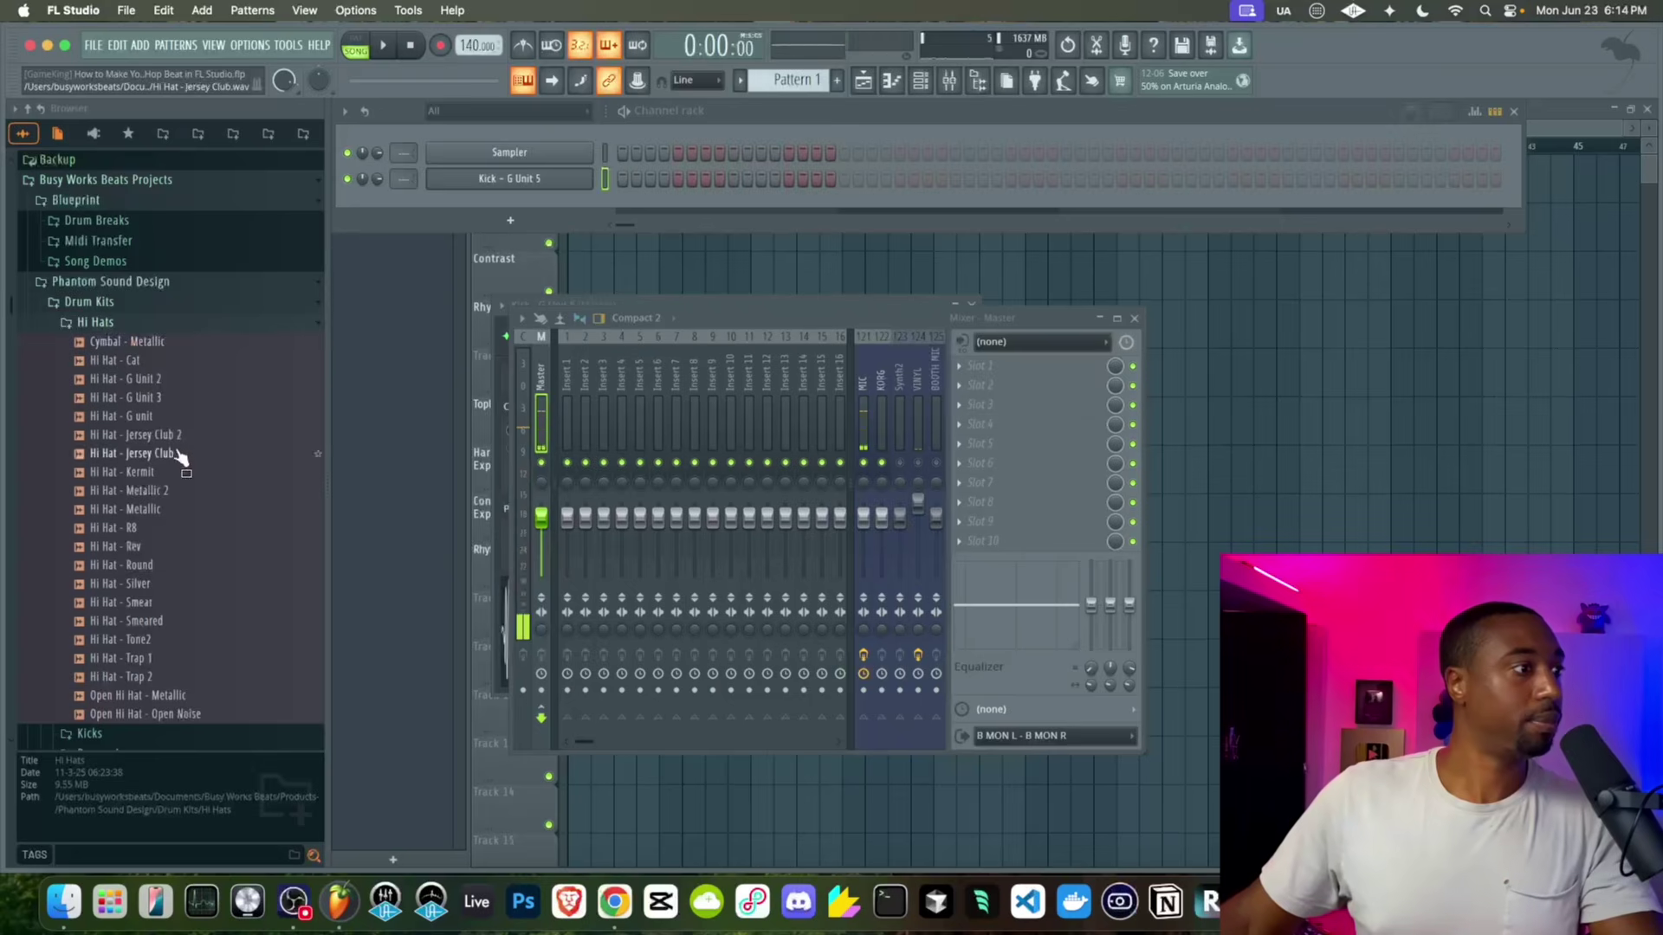
click(161, 381)
right_click(160, 385)
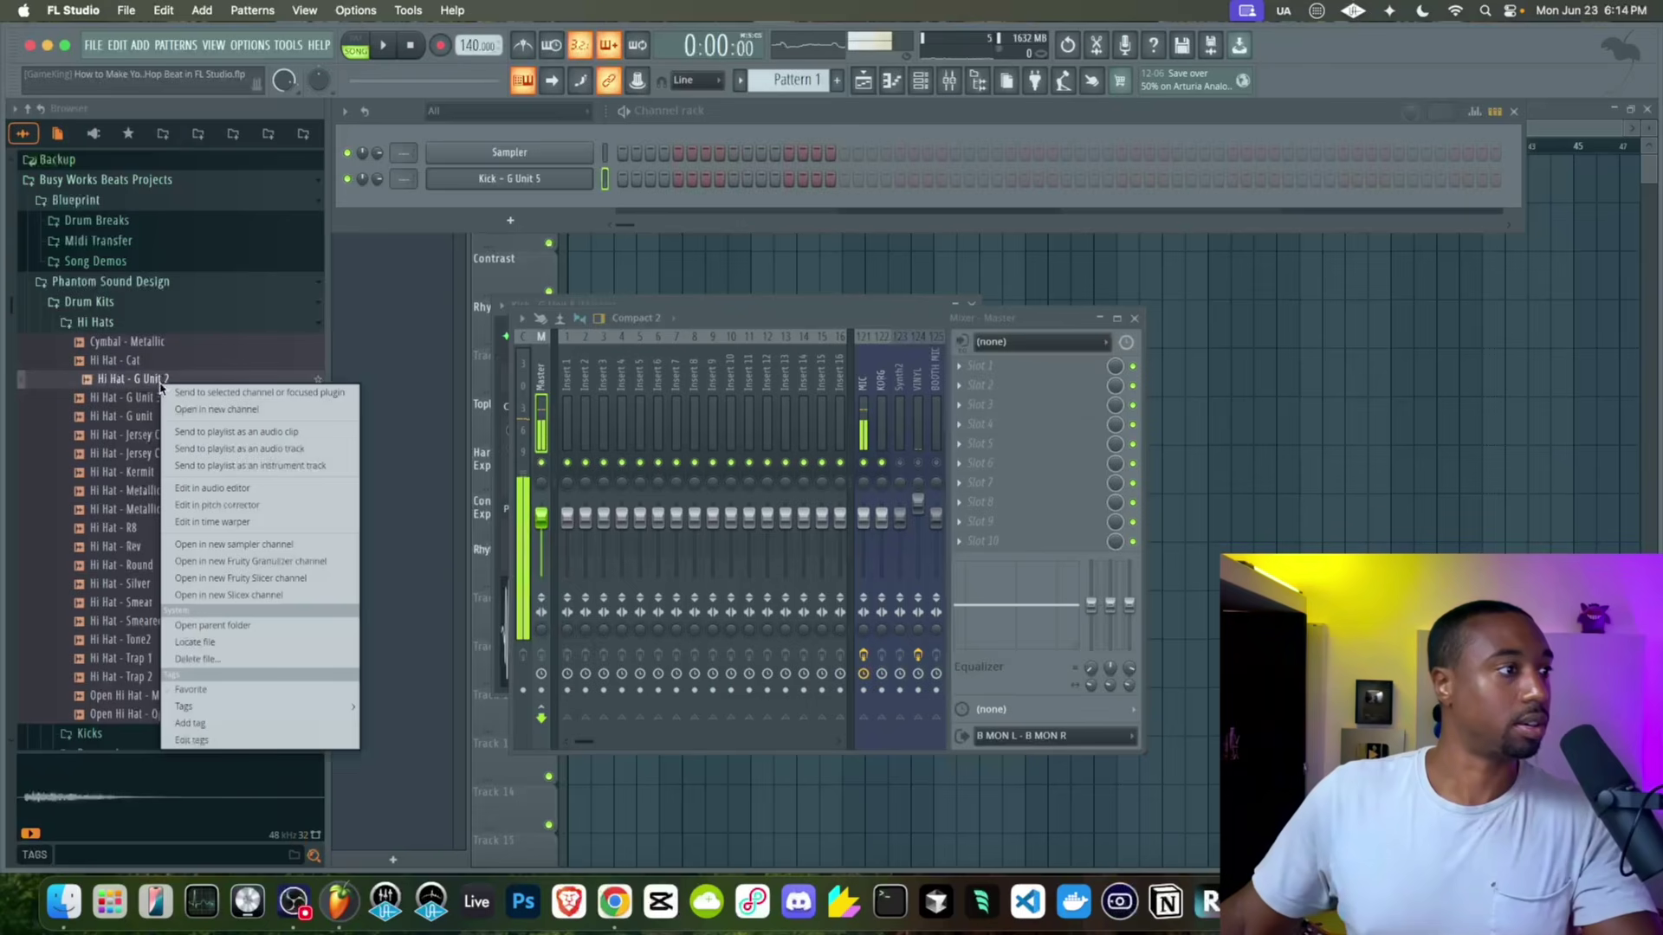
click(216, 409)
right_click(143, 400)
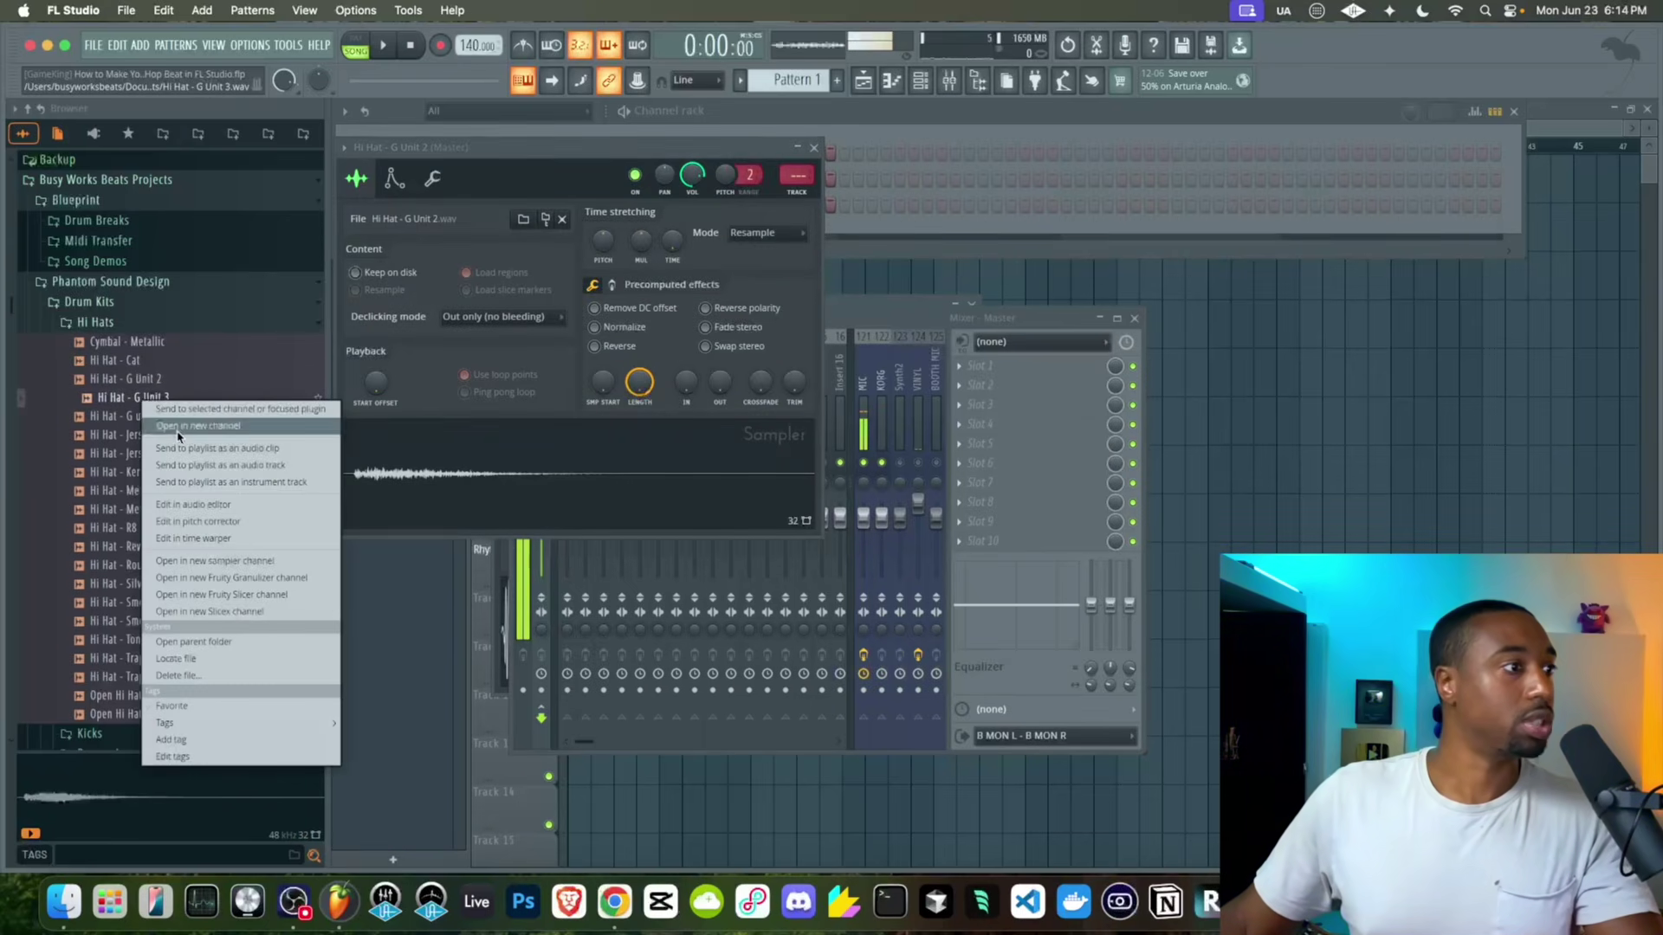
click(178, 426)
Expand the Snares and Claps folder in place of Hi Hats and load Snare - Clappish 3 into a new channel
click(137, 322)
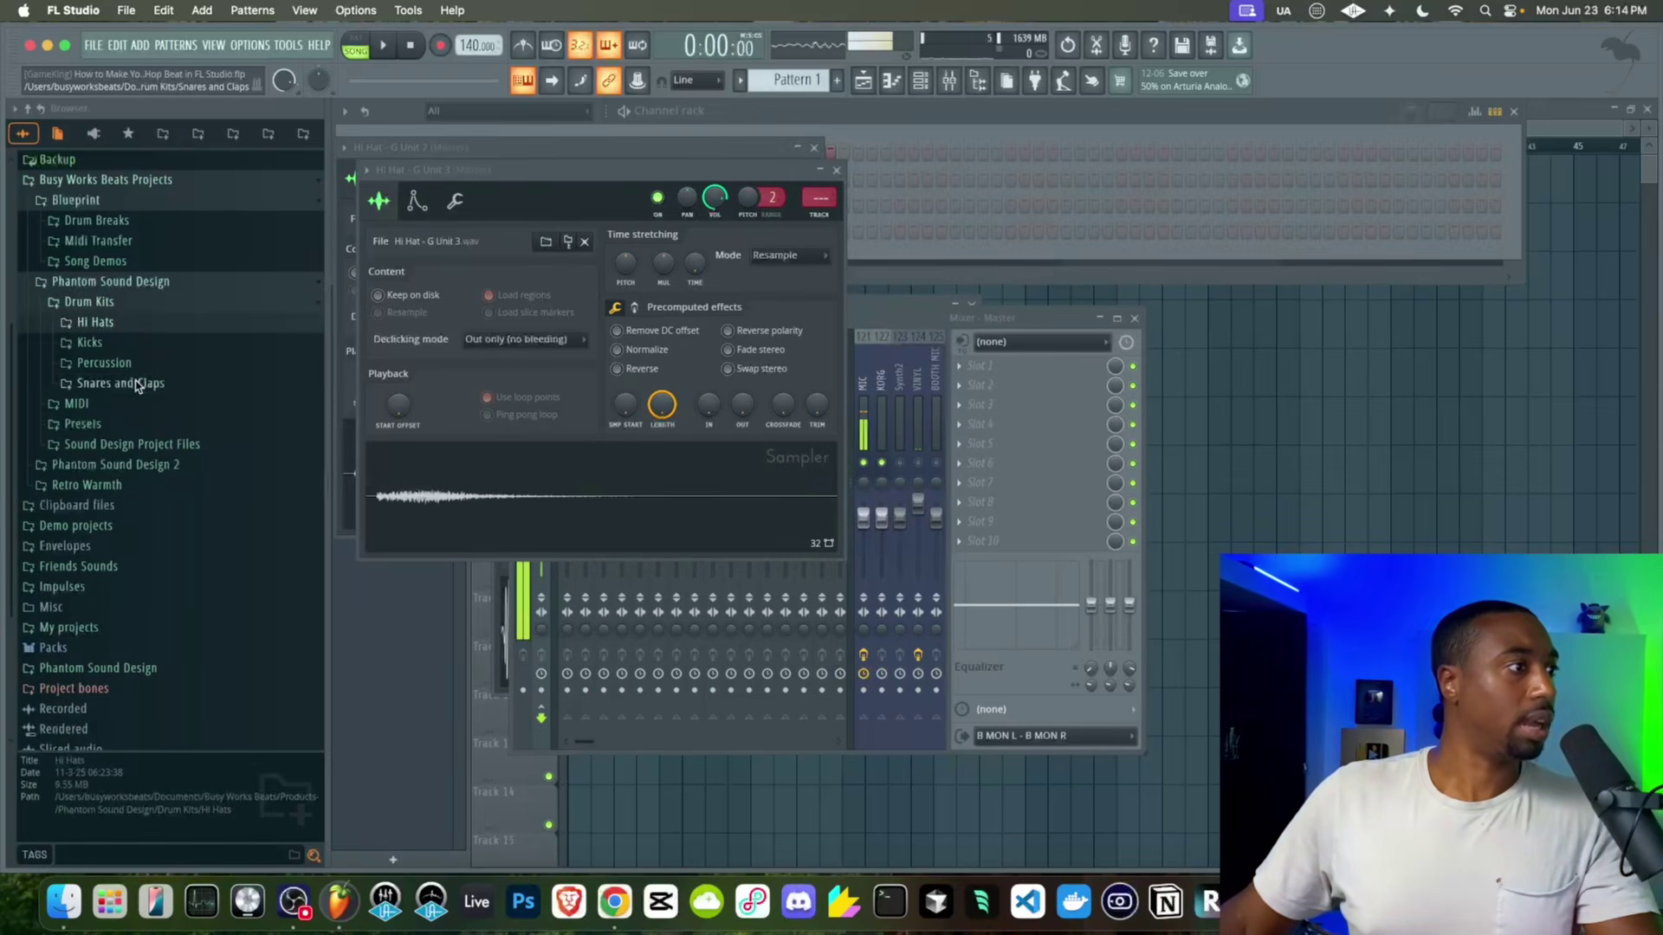
click(137, 383)
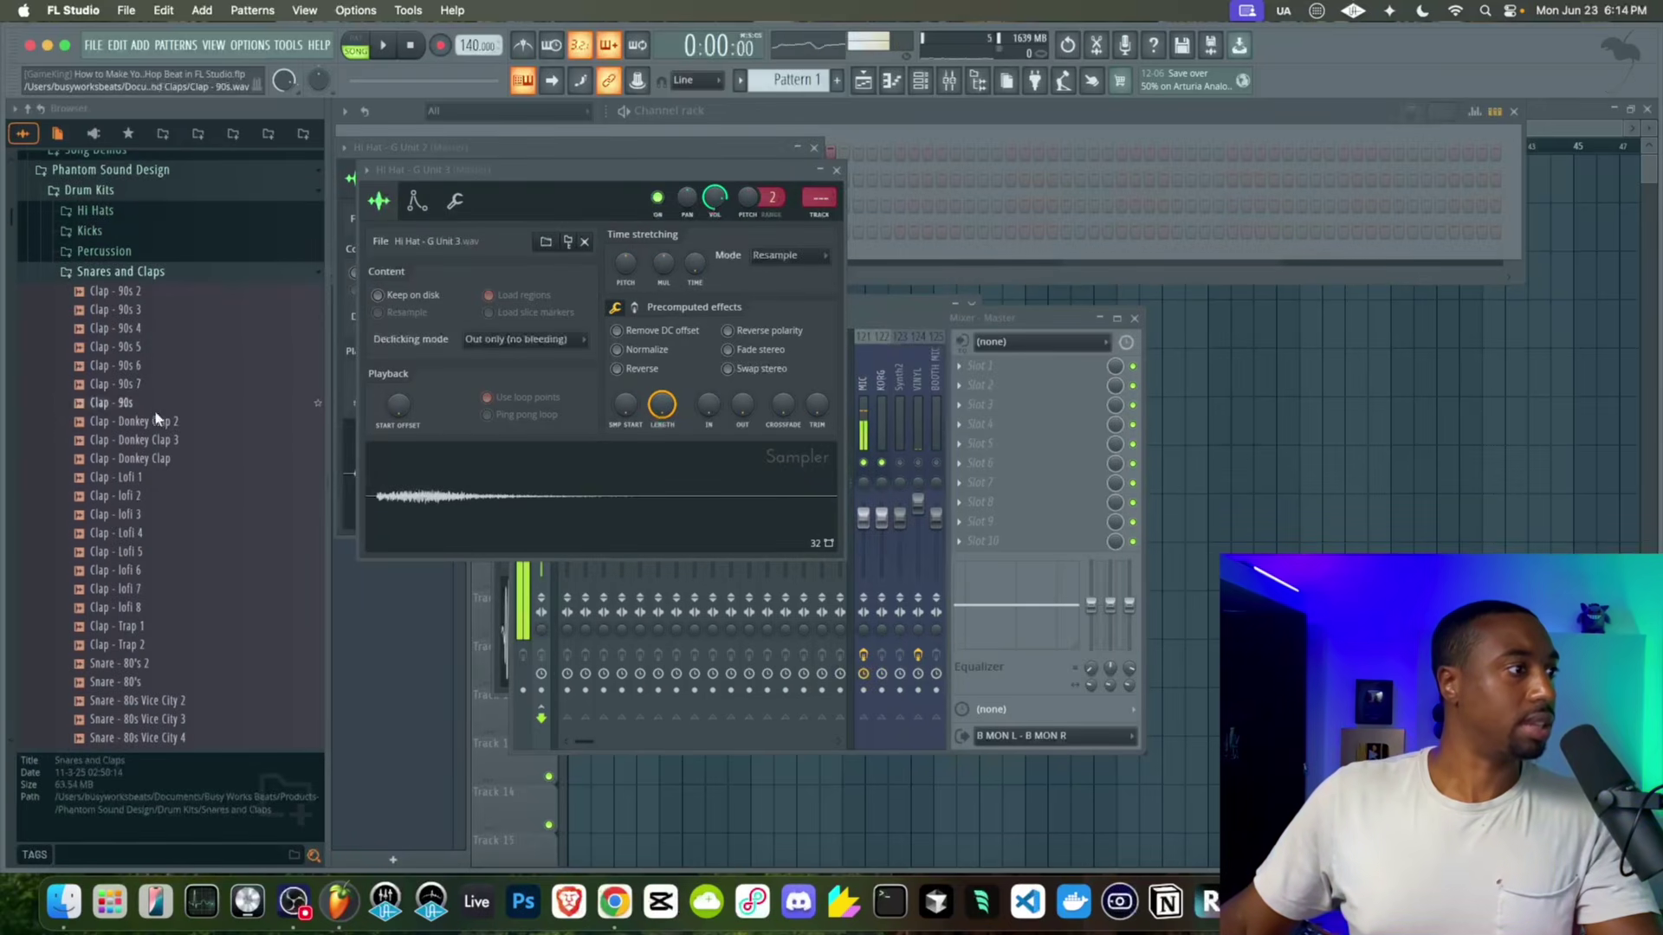
click(866, 465)
drag(130, 383, 154, 569)
scroll(148, 445, down, 5)
scroll(159, 557, down, 10)
scroll(154, 582, down, 7)
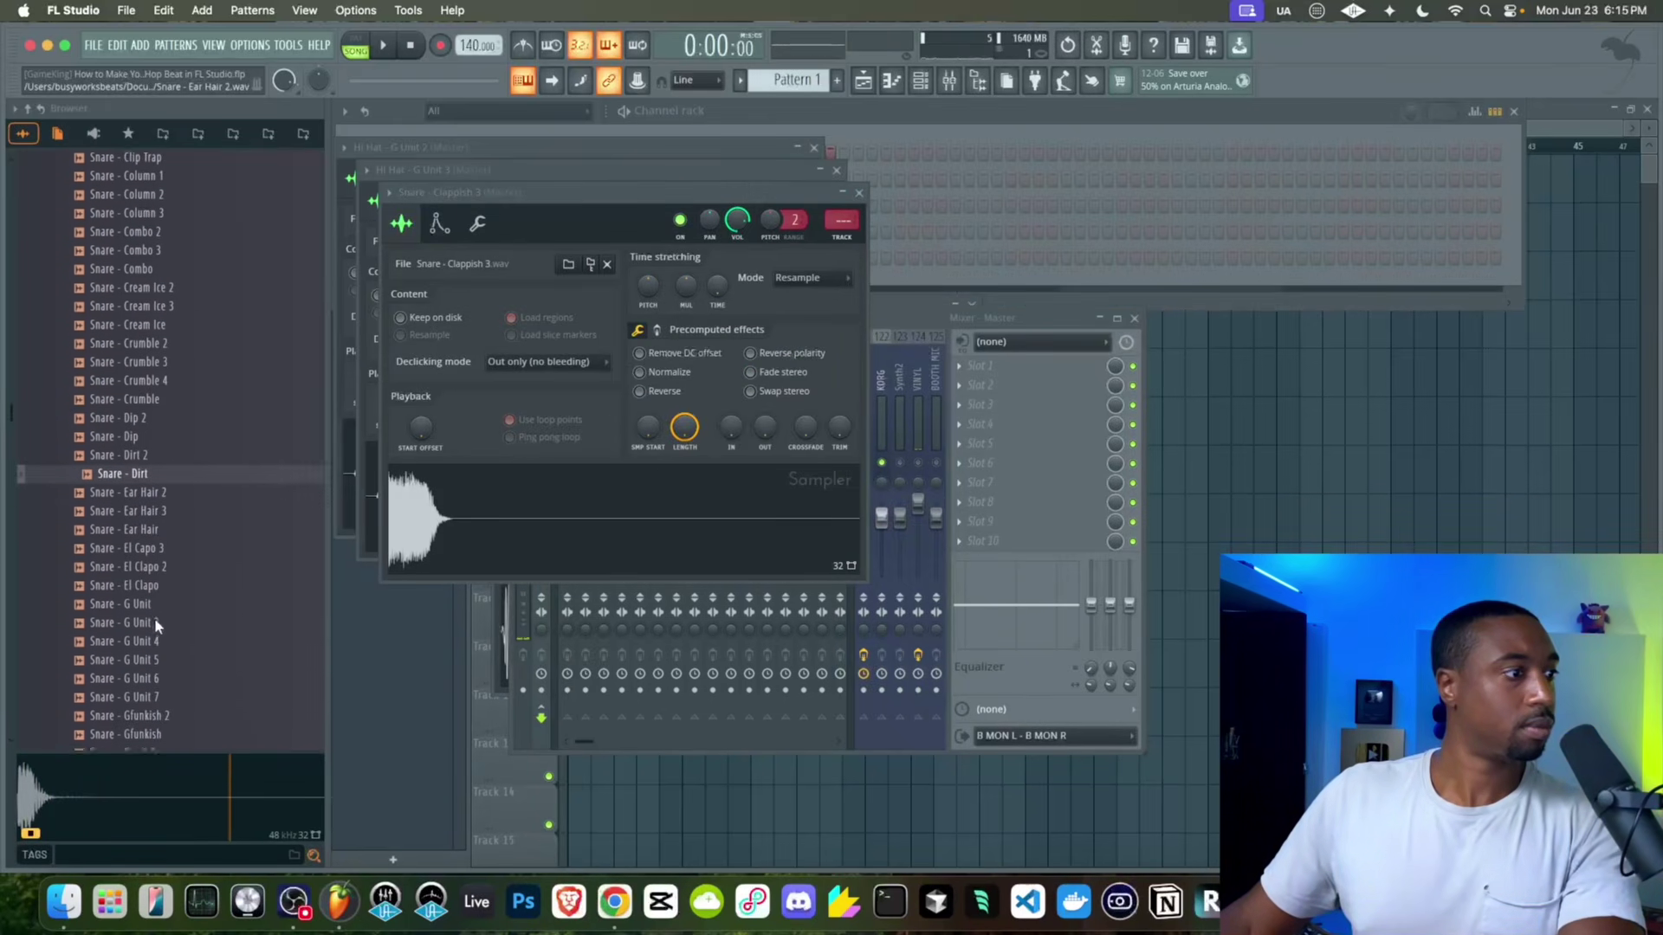
Audition the Ear Hair, El Capo and G Unit snares and load Snare - G Unit 6 into a new channel
click(154, 511)
click(156, 548)
click(154, 592)
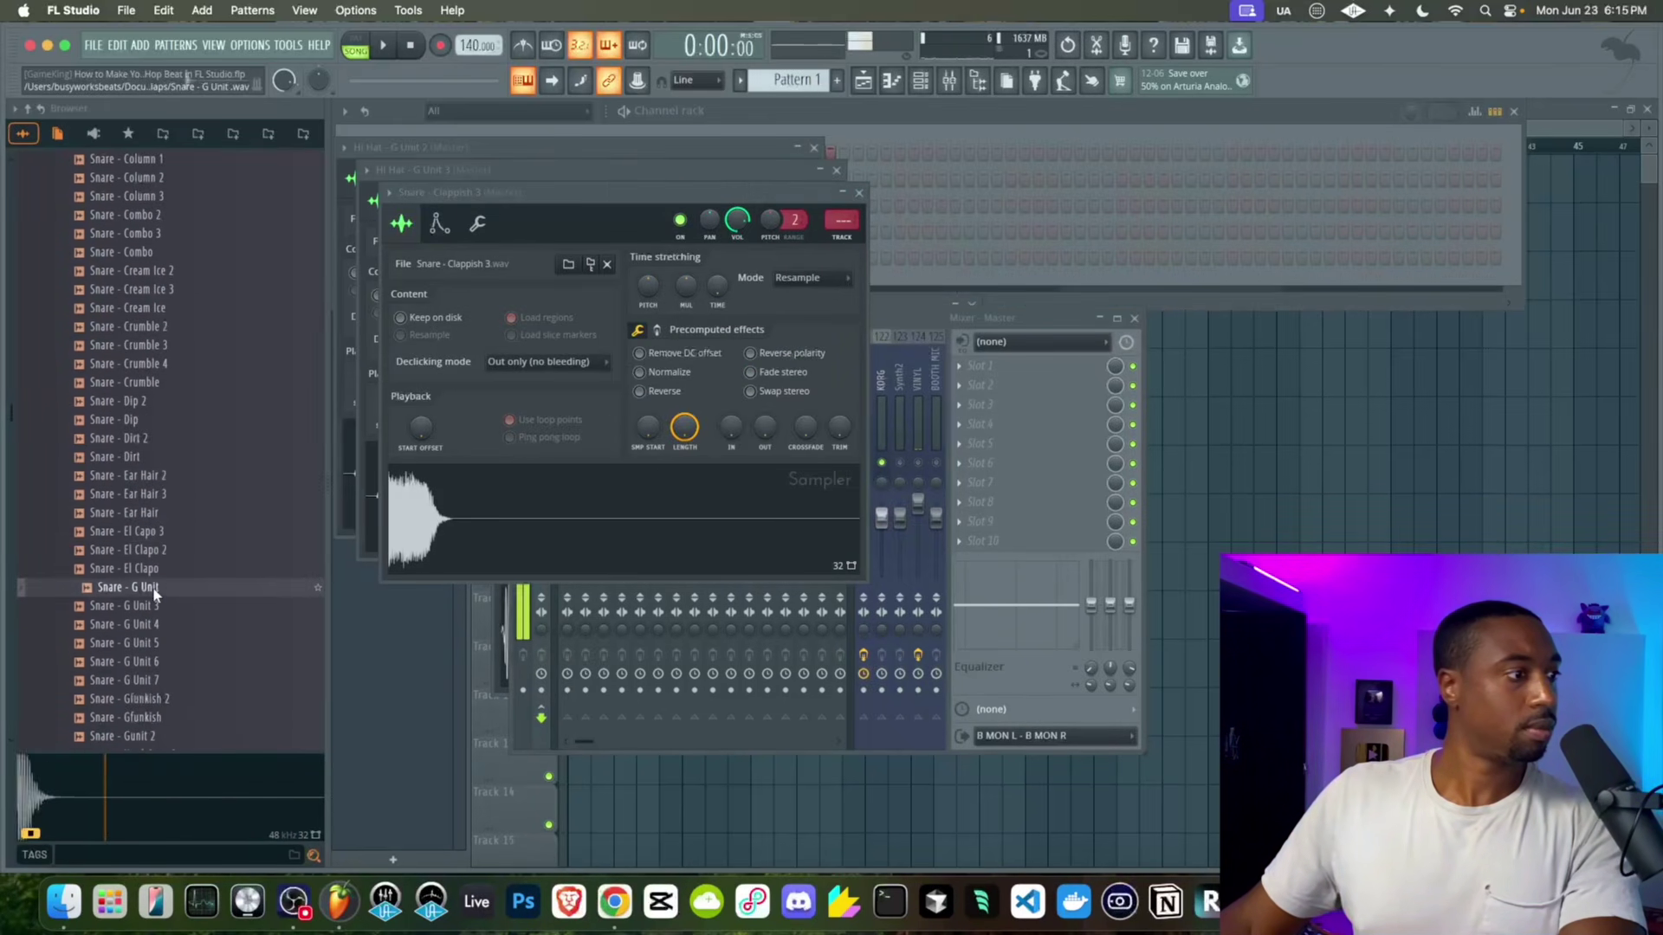
click(153, 607)
click(154, 591)
click(154, 624)
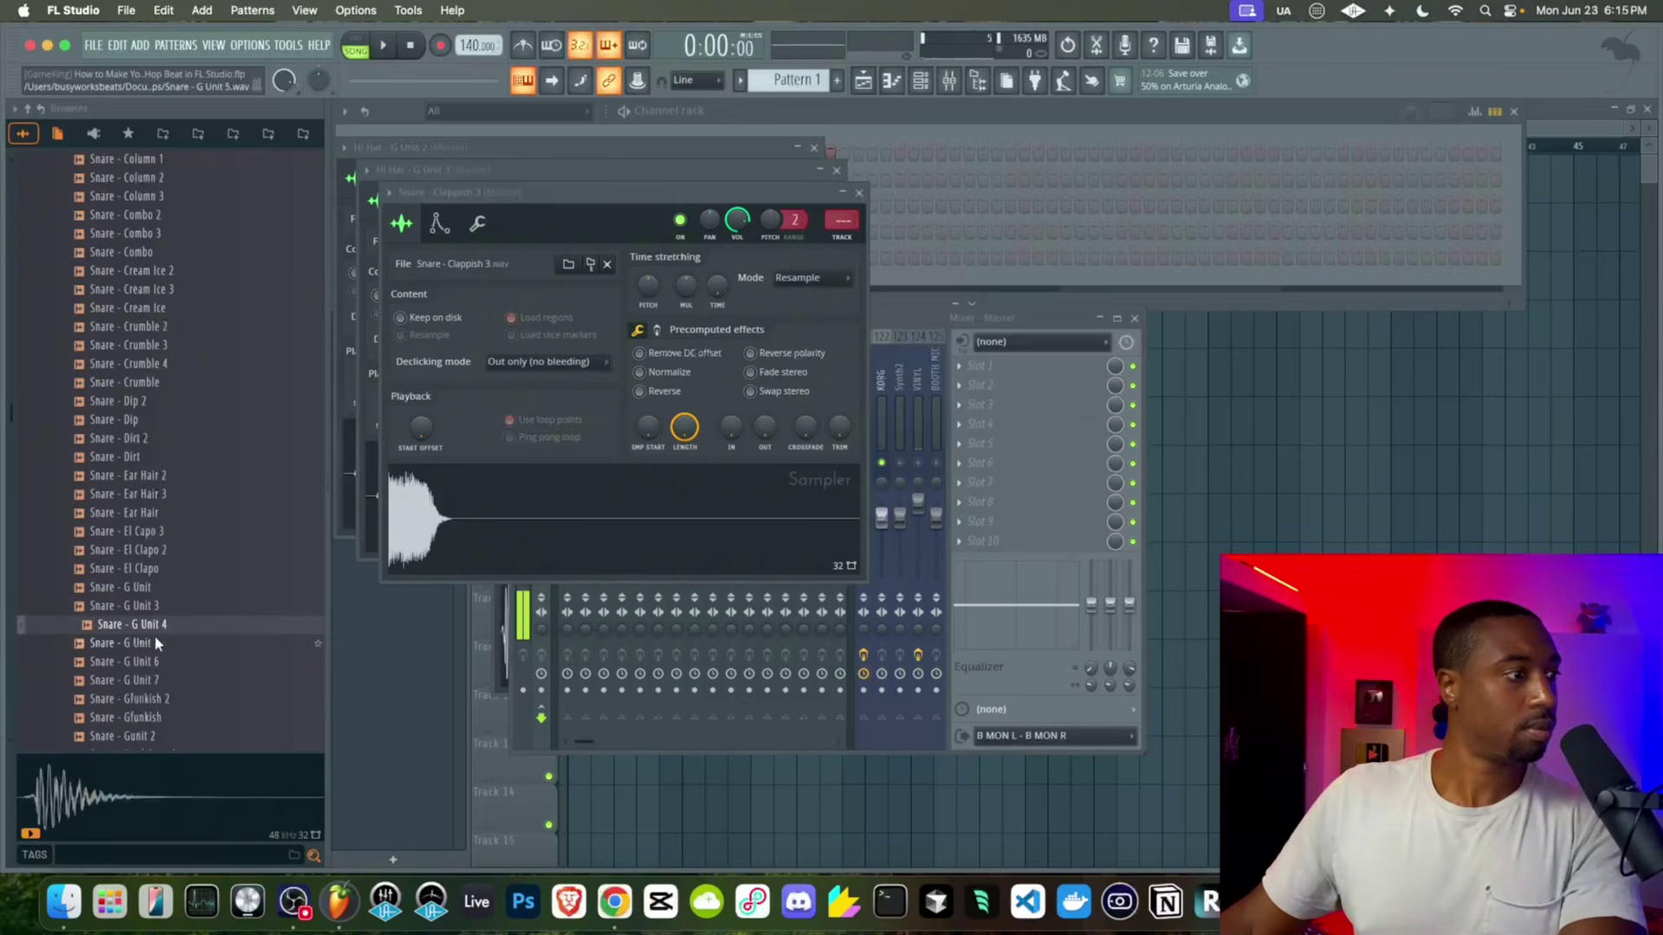
click(156, 642)
click(155, 661)
drag(154, 661, 869, 468)
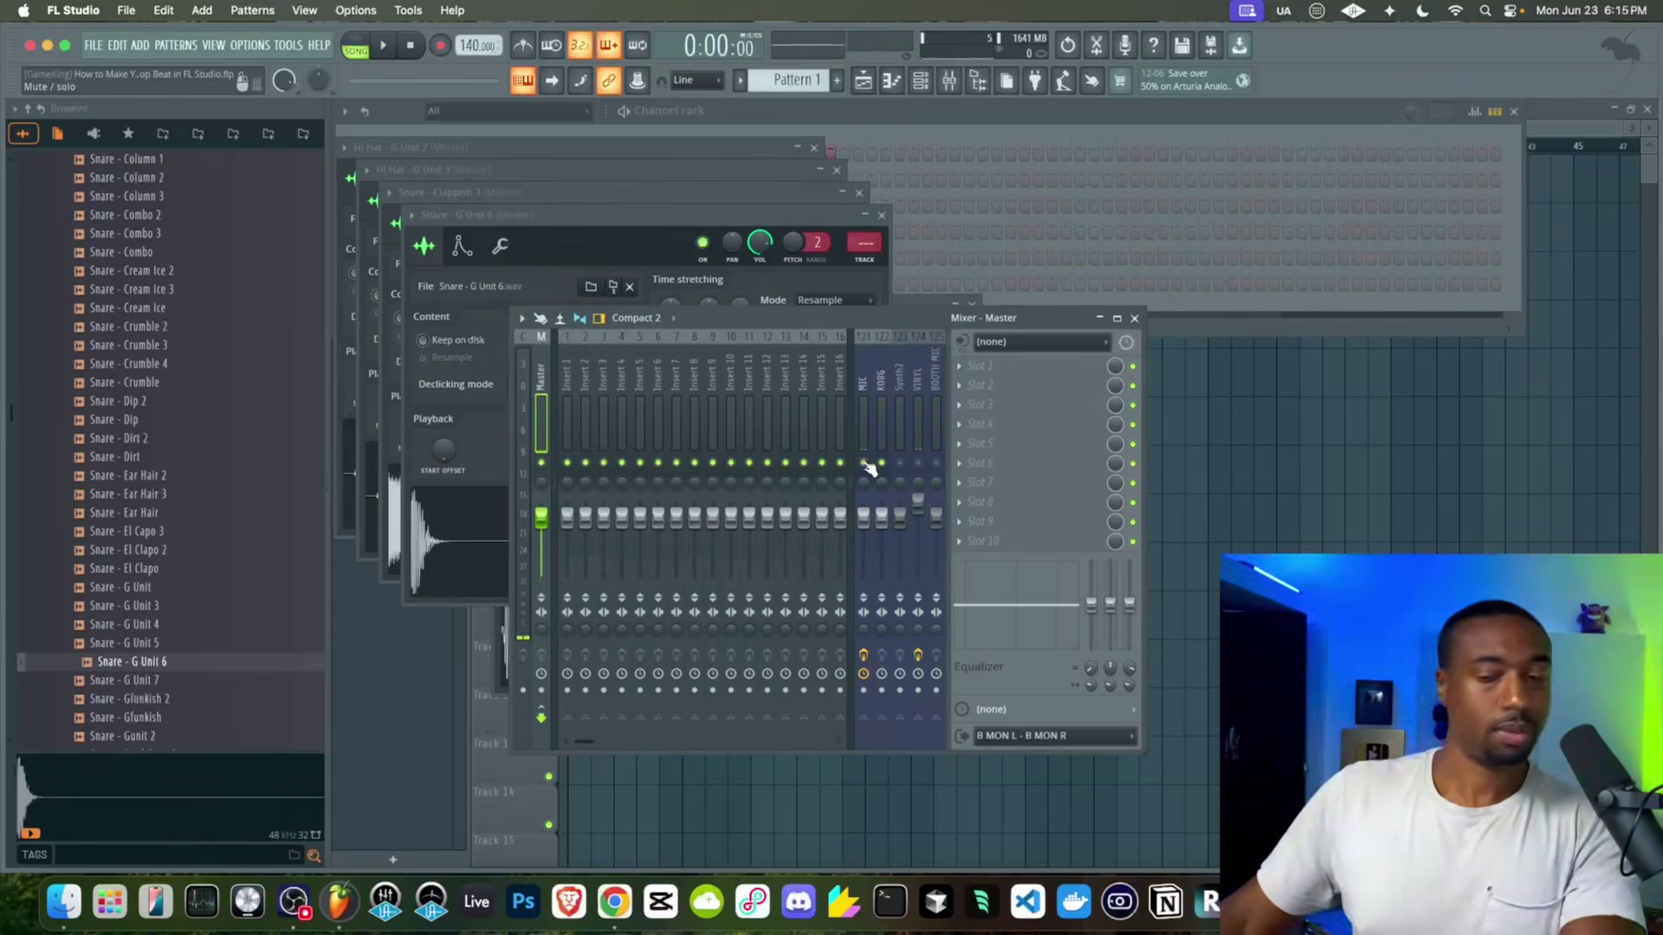
Close the open sampler windows of the hi-hat and snare channels
click(814, 147)
click(836, 169)
click(858, 191)
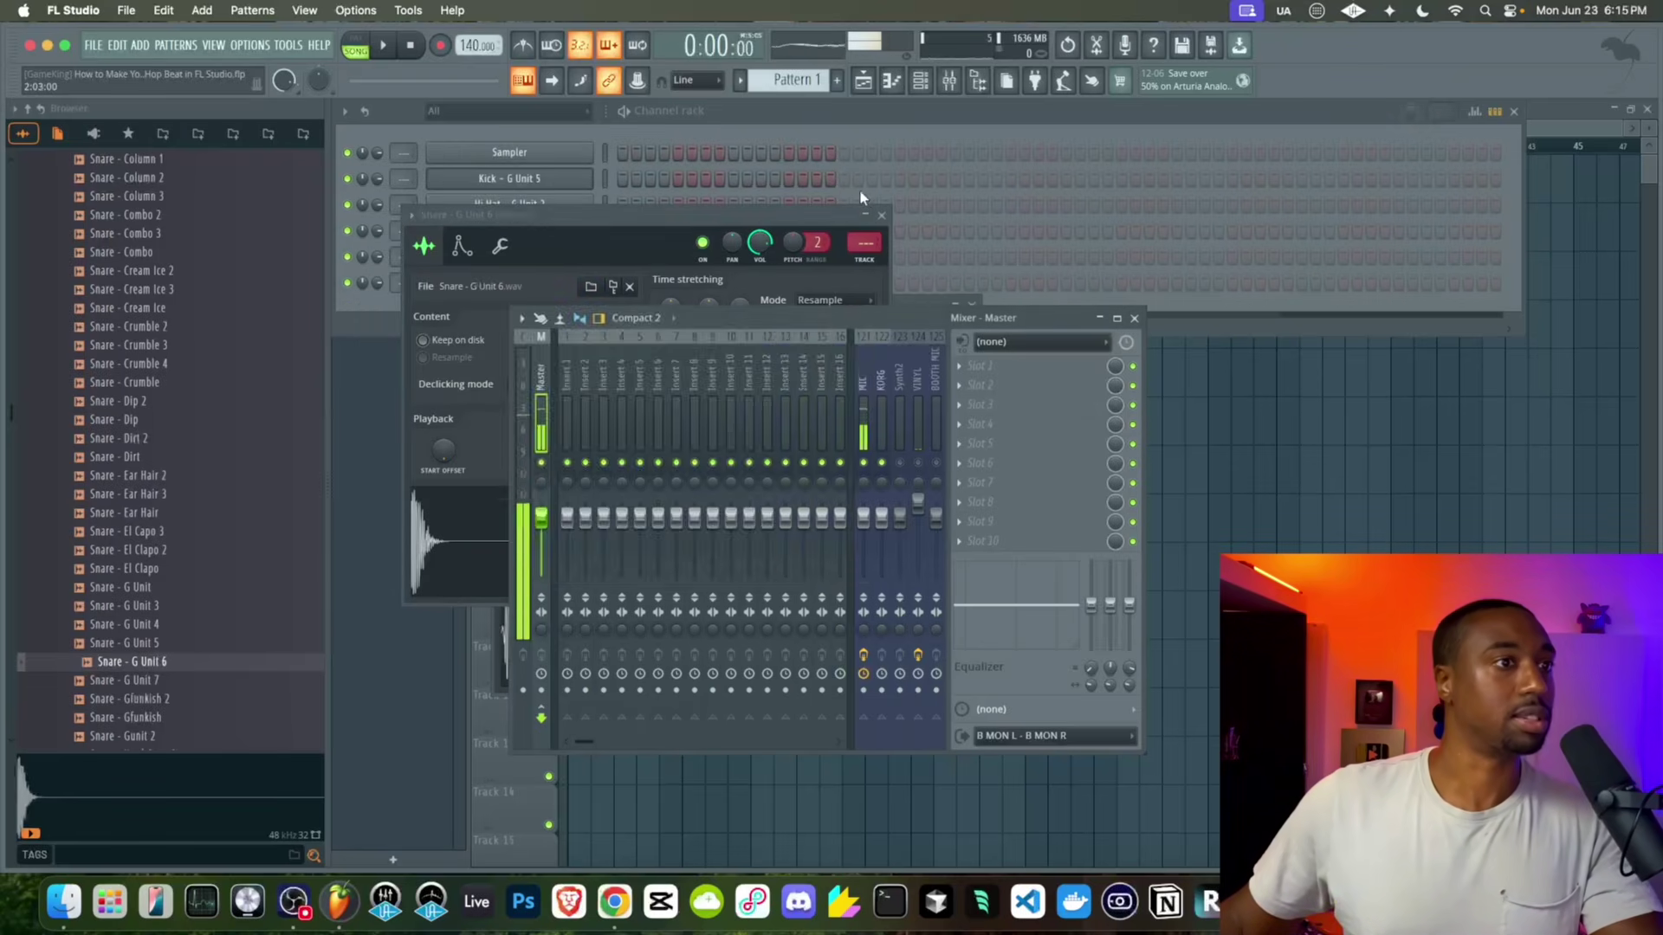
click(880, 214)
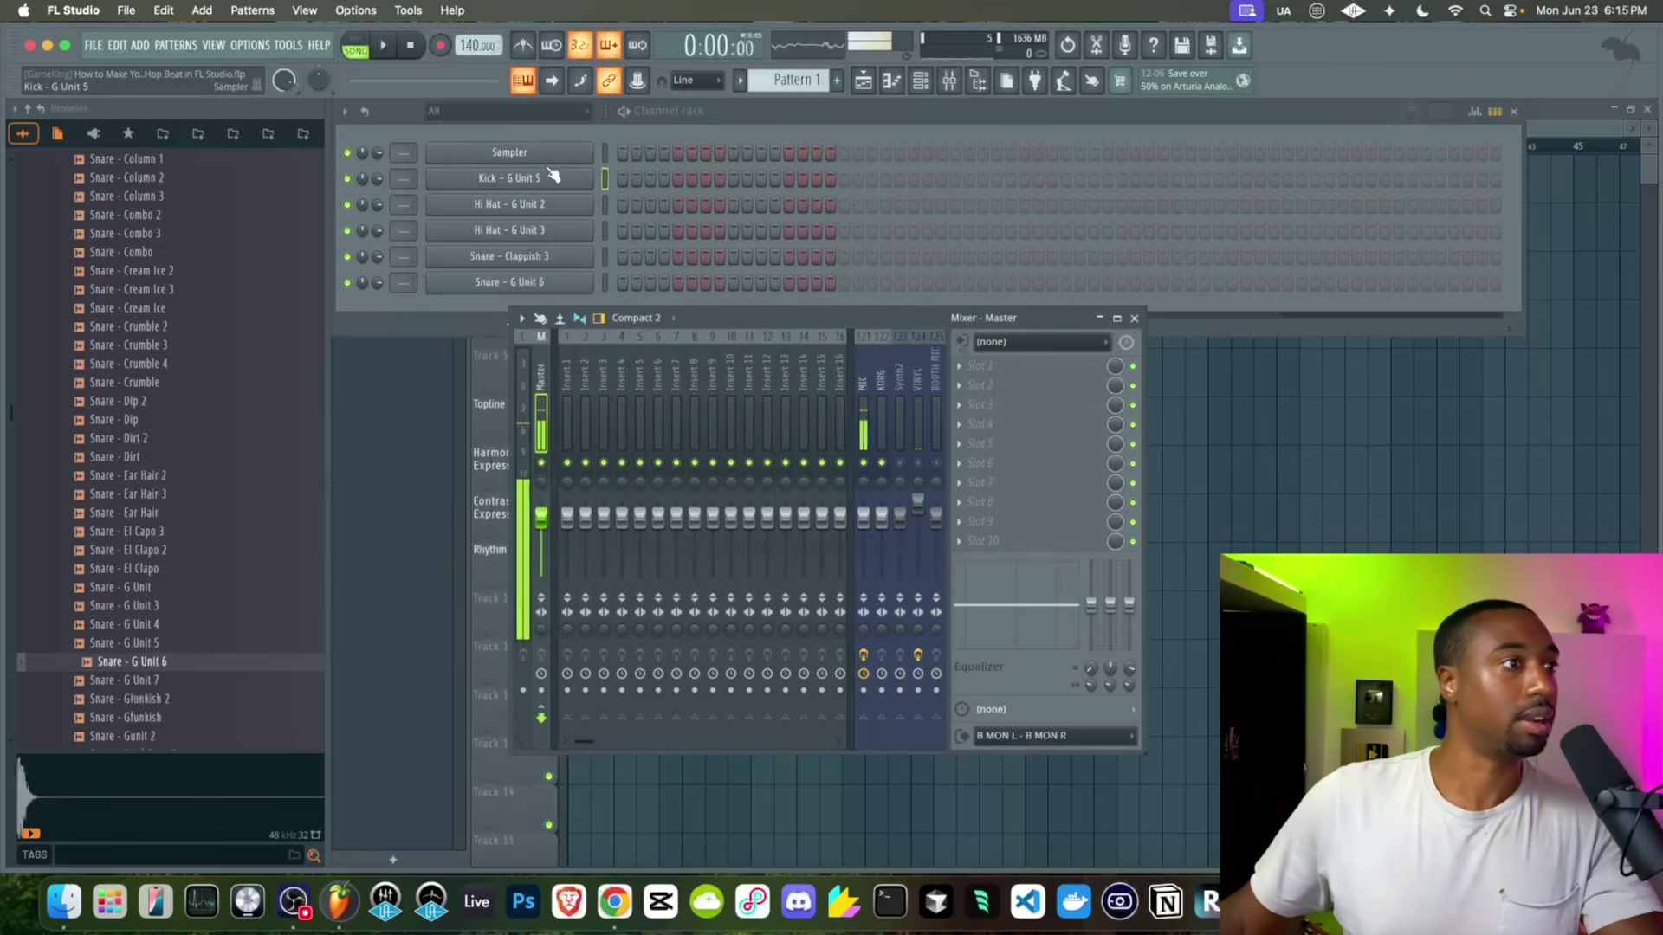
Delete the empty Sampler channel from the channel rack and close the kick's sampler window
click(551, 175)
right_click(546, 156)
click(620, 369)
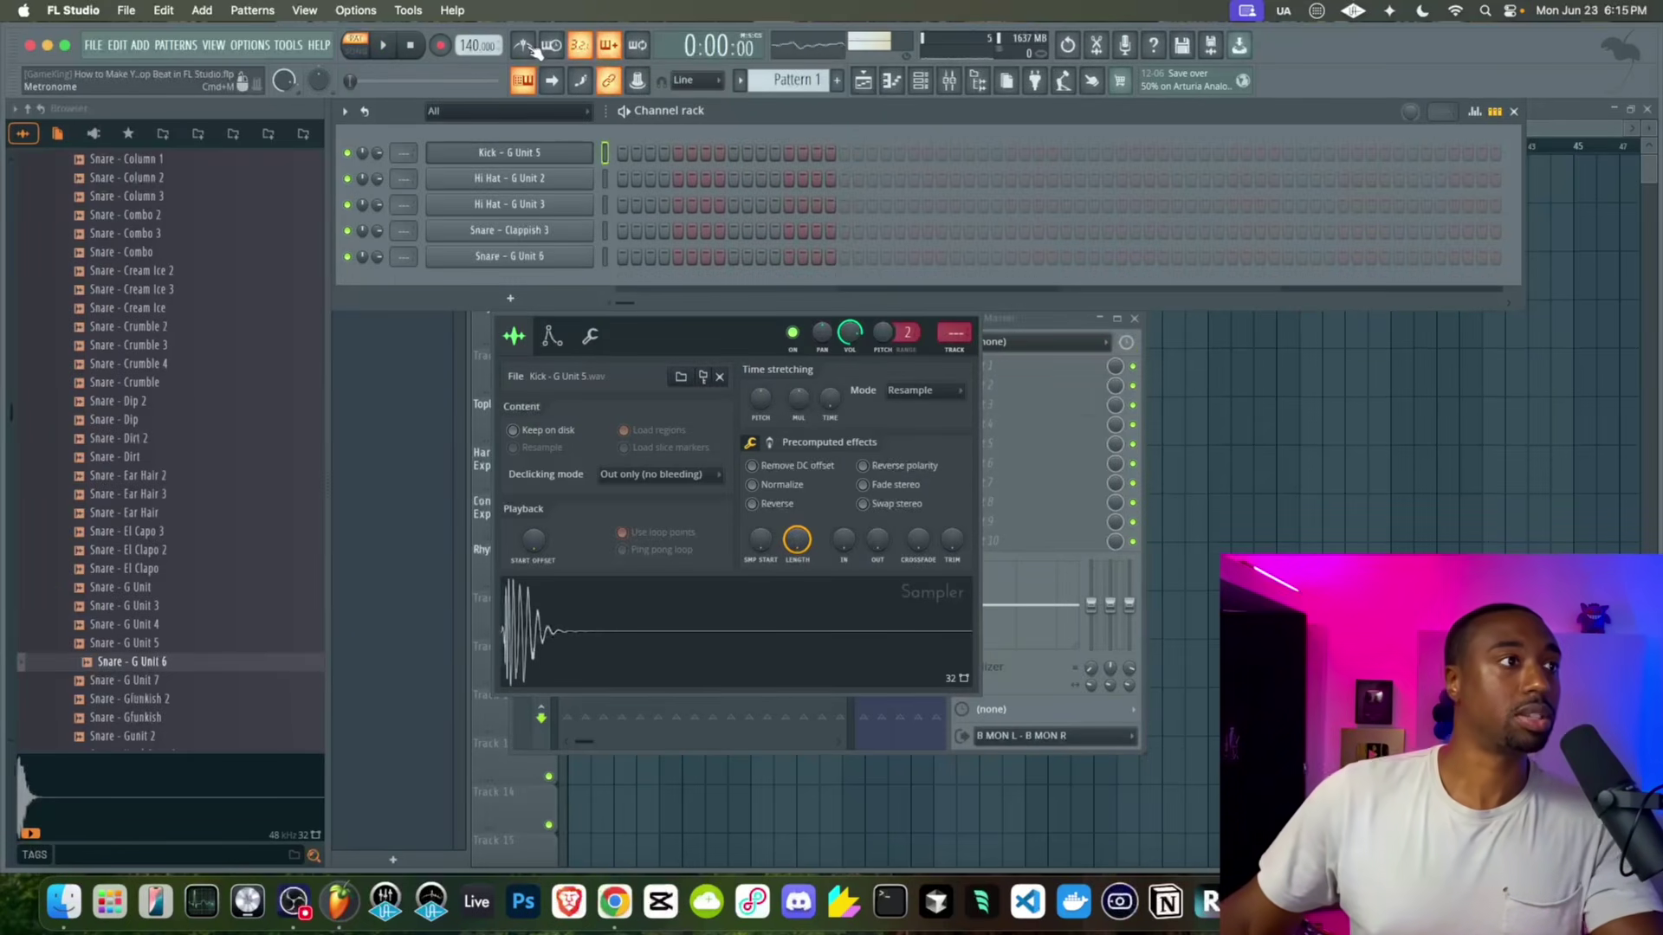
click(996, 319)
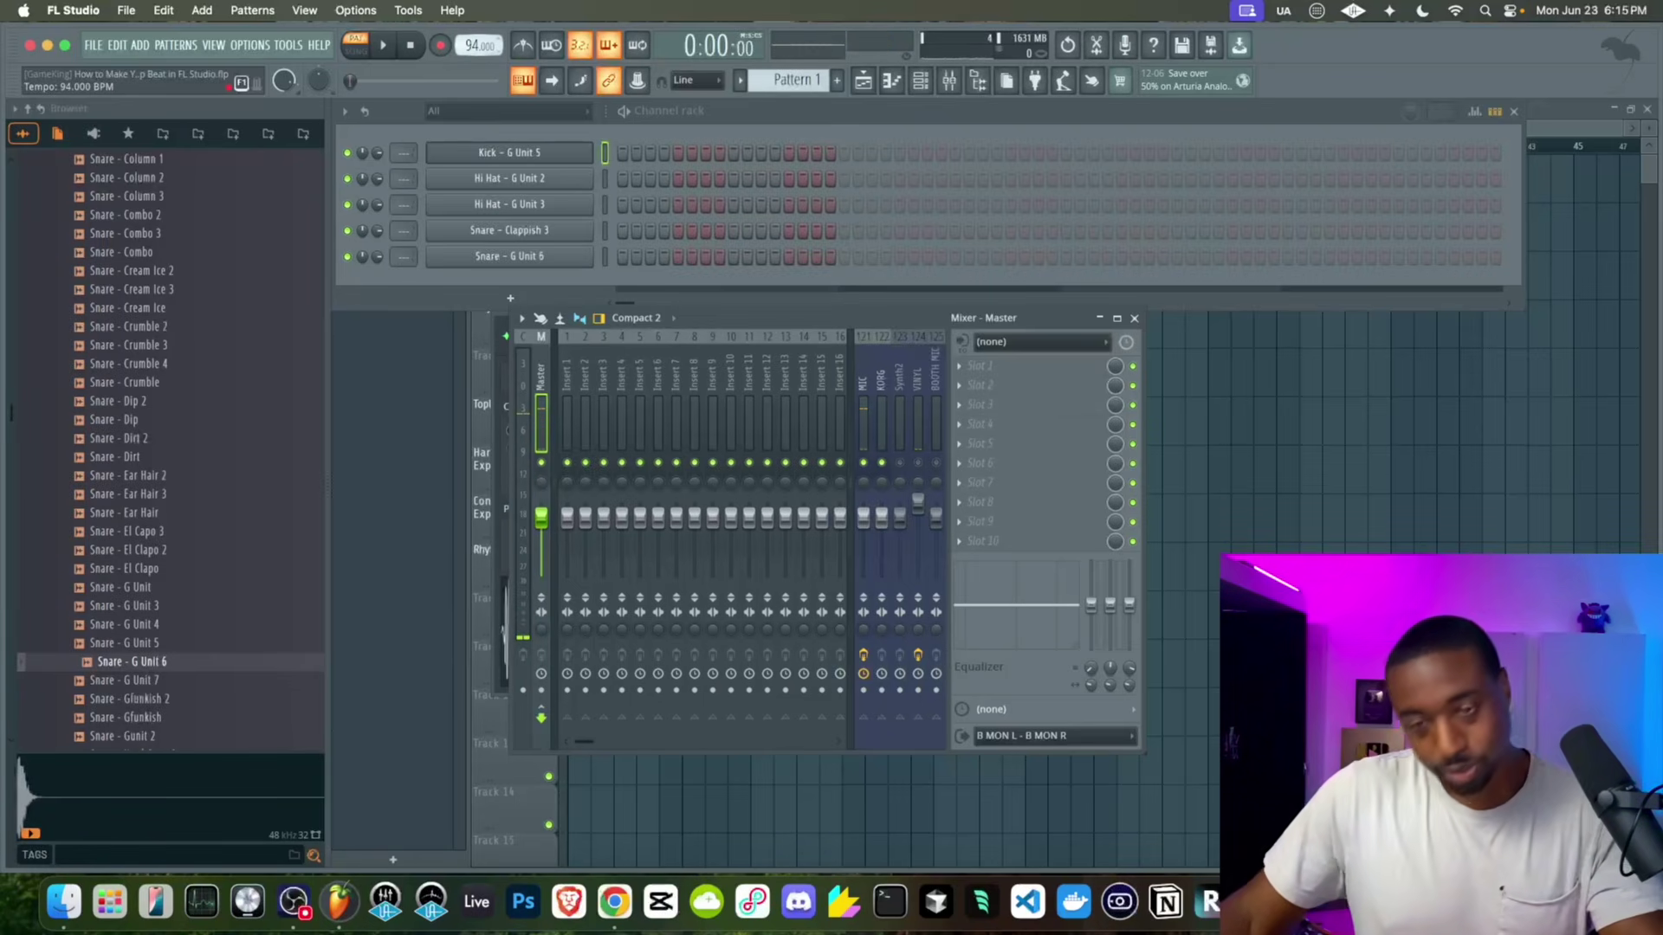
Set the project tempo to 82 BPM
drag(480, 45, 480, 62)
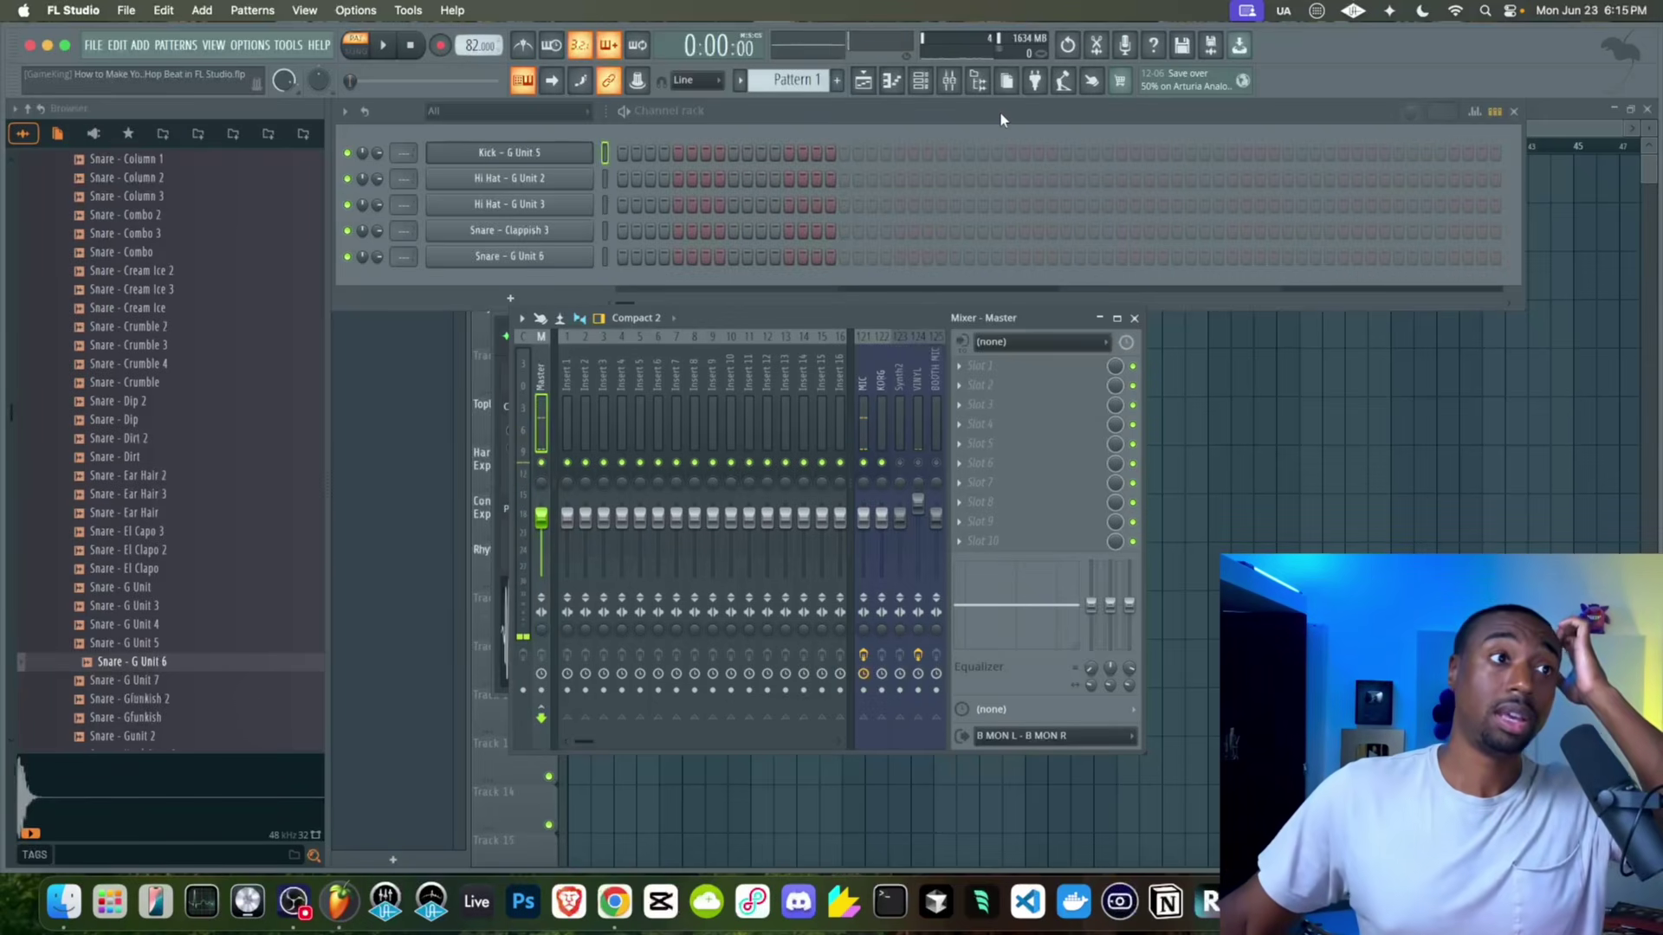
click(921, 81)
click(921, 81)
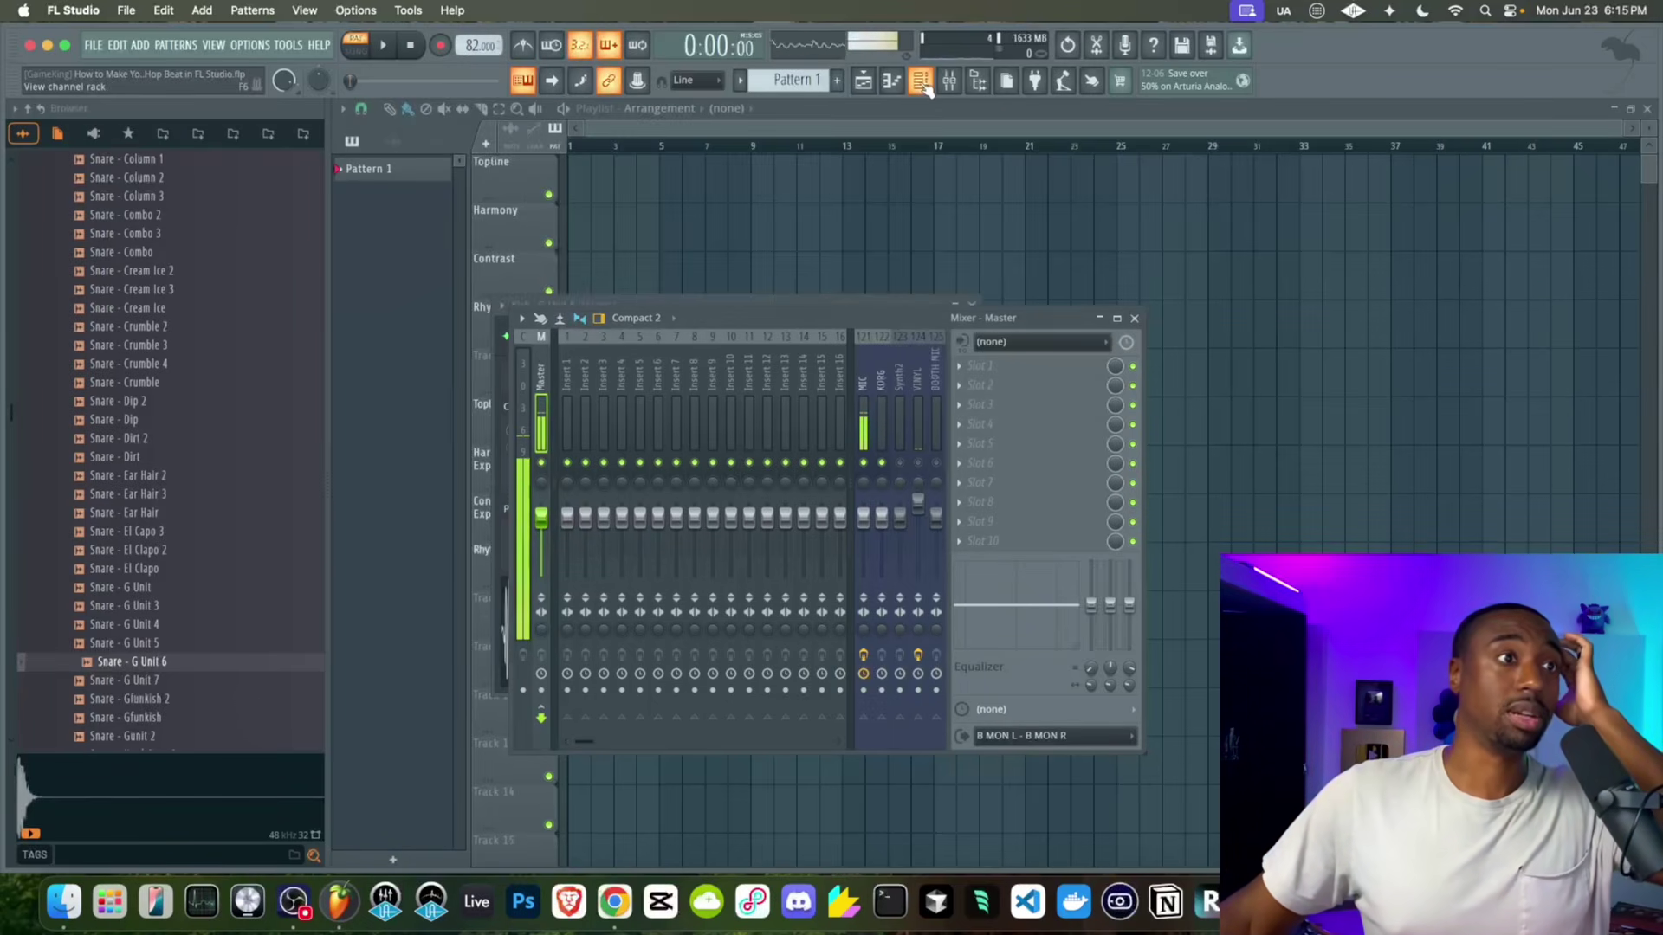
Route all five drum channels in the channel rack to their own mixer tracks, 1 to 5, and check them in the mixer
click(920, 81)
key(super+a)
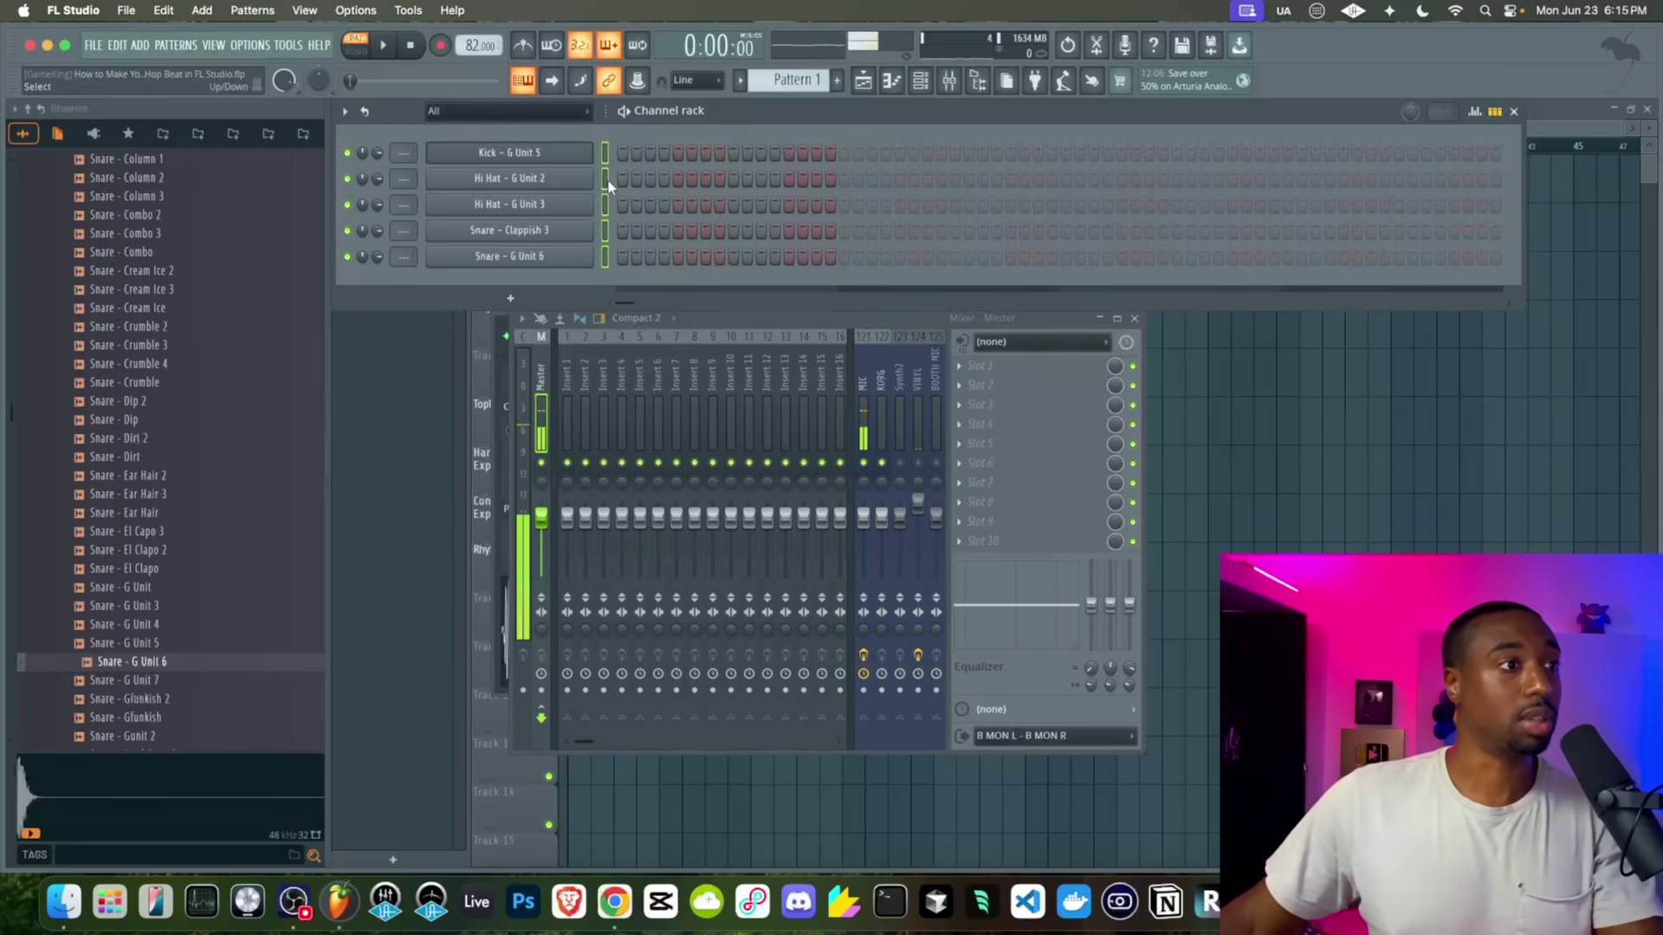
key(super+l)
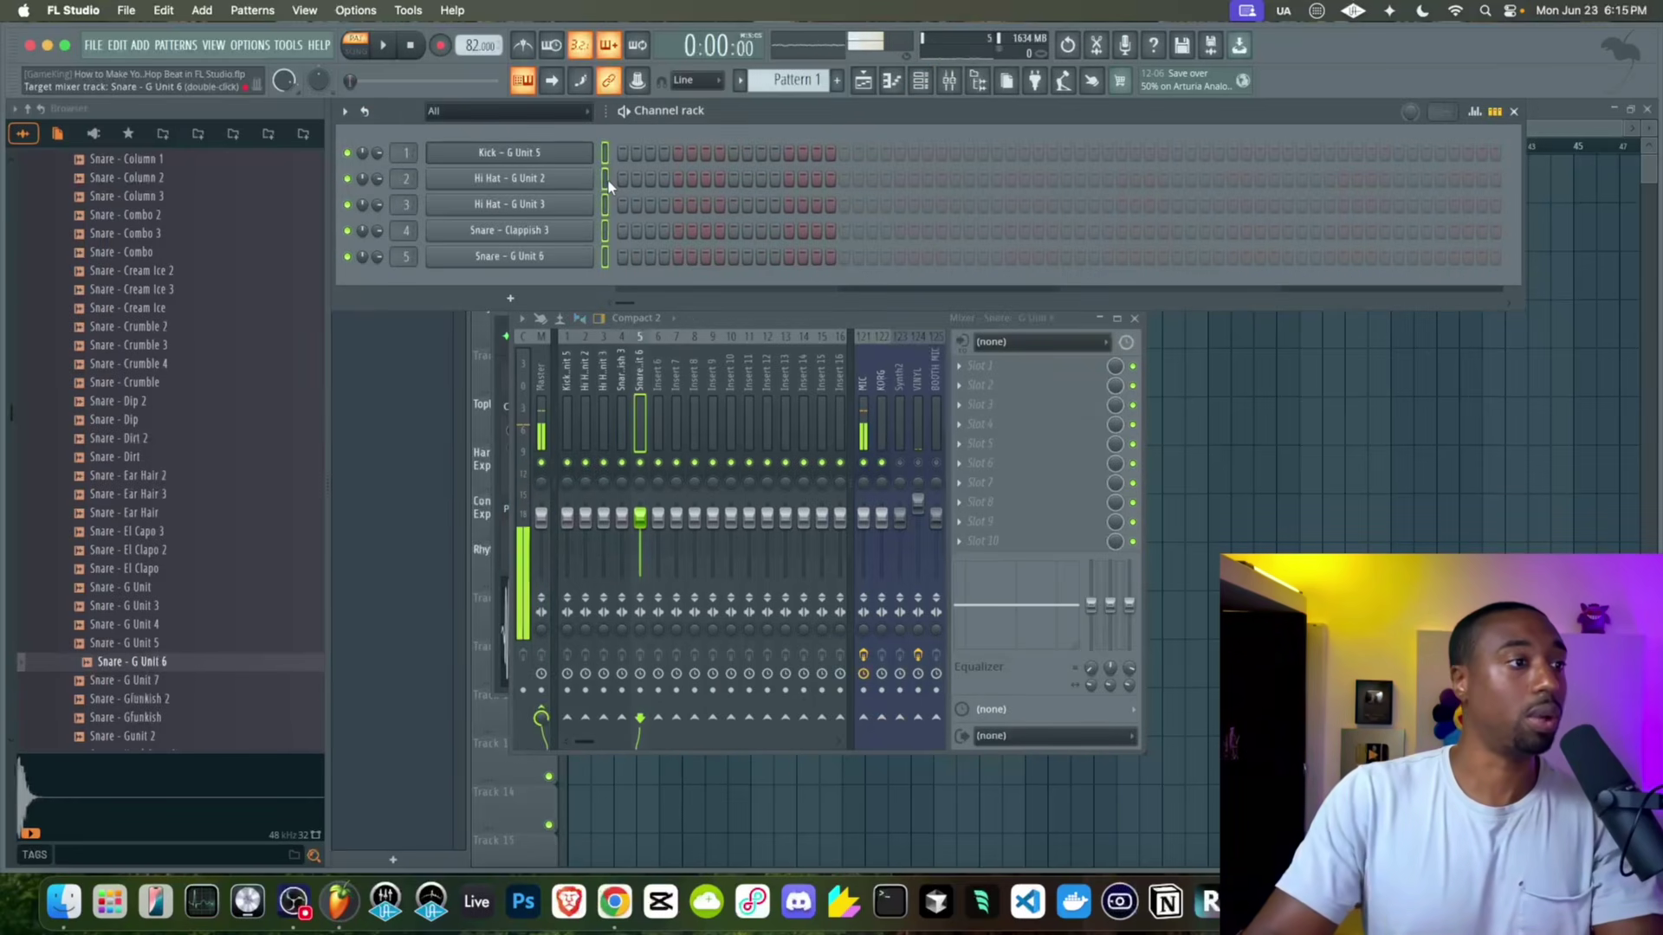
click(964, 89)
click(964, 89)
click(624, 382)
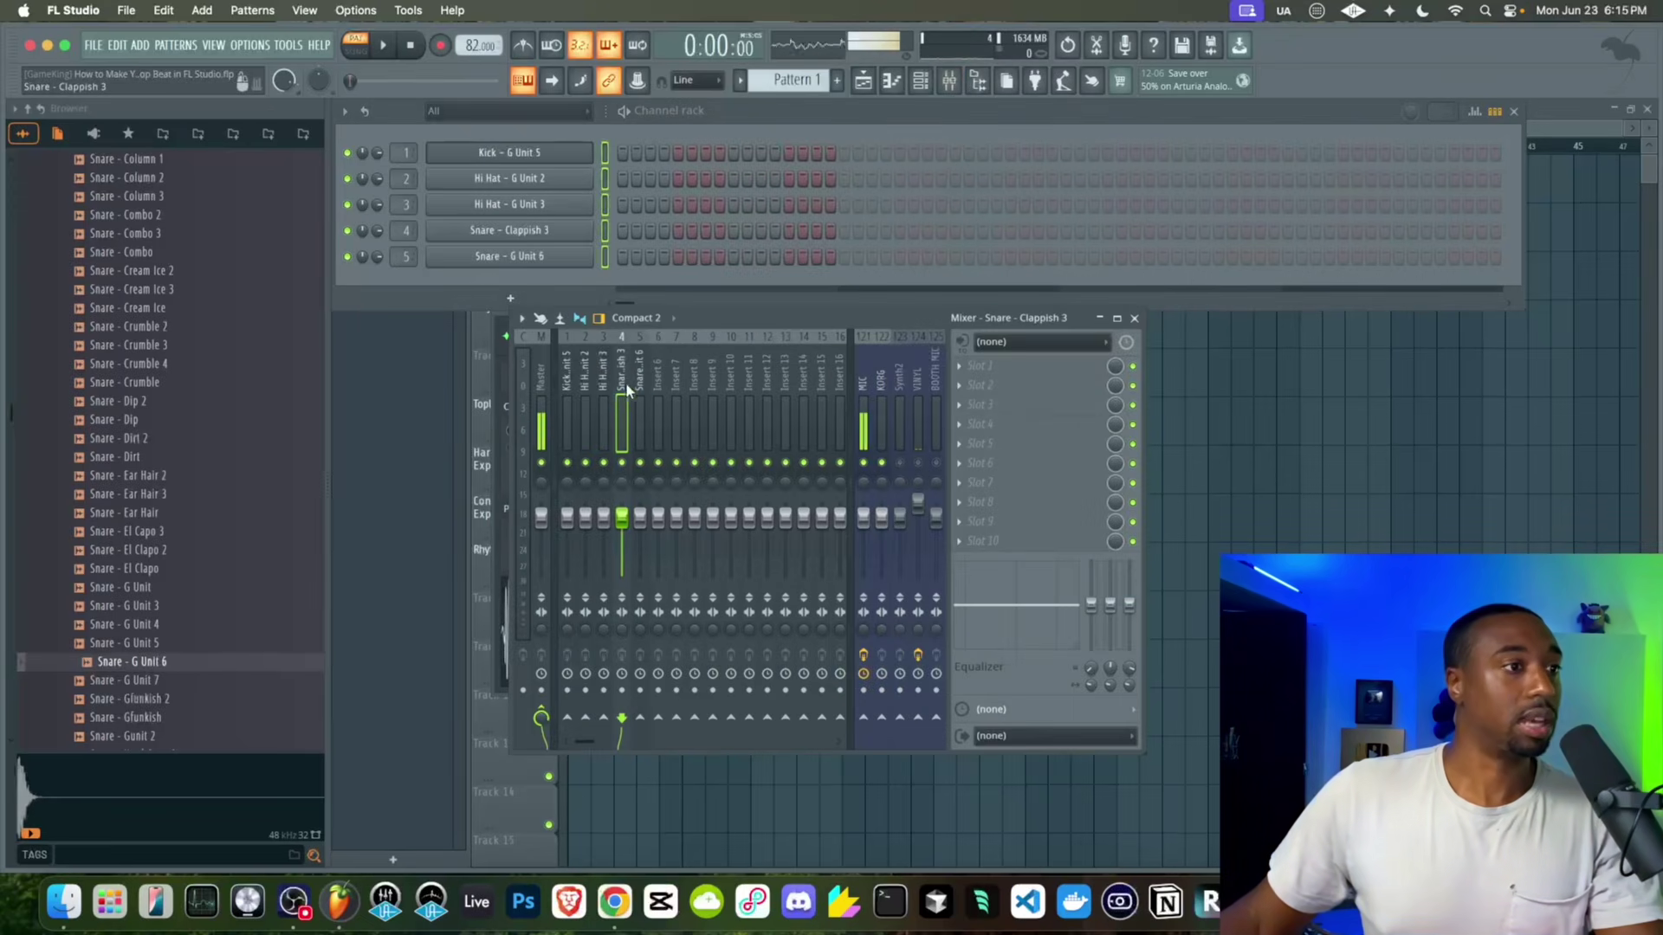
click(606, 379)
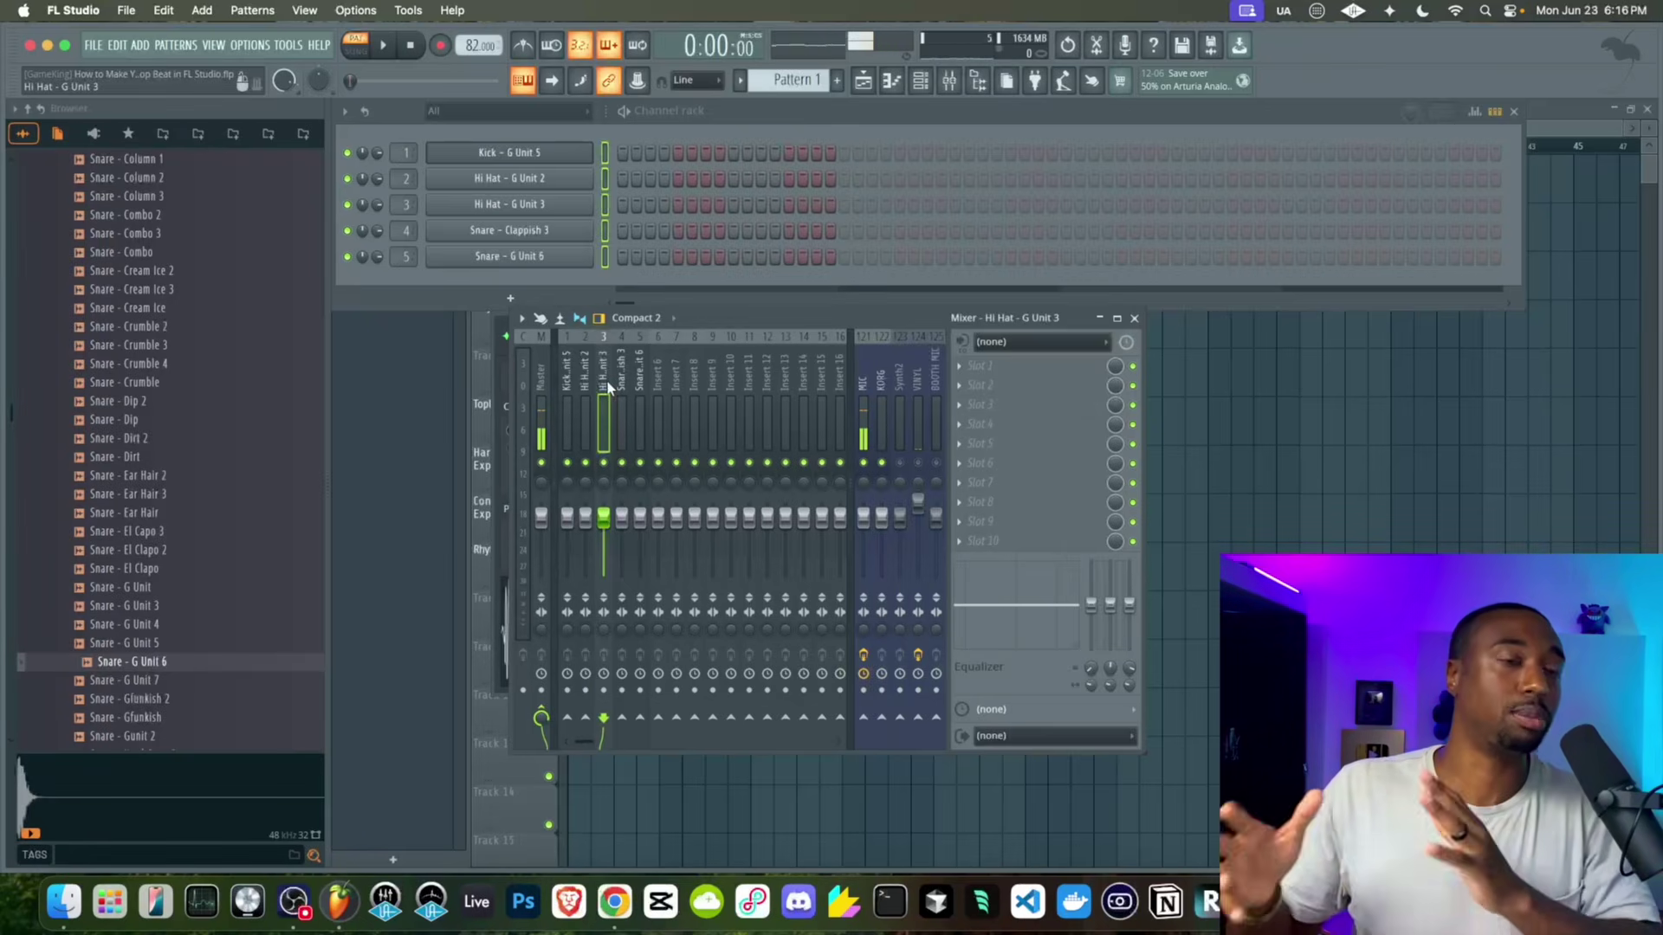
click(606, 255)
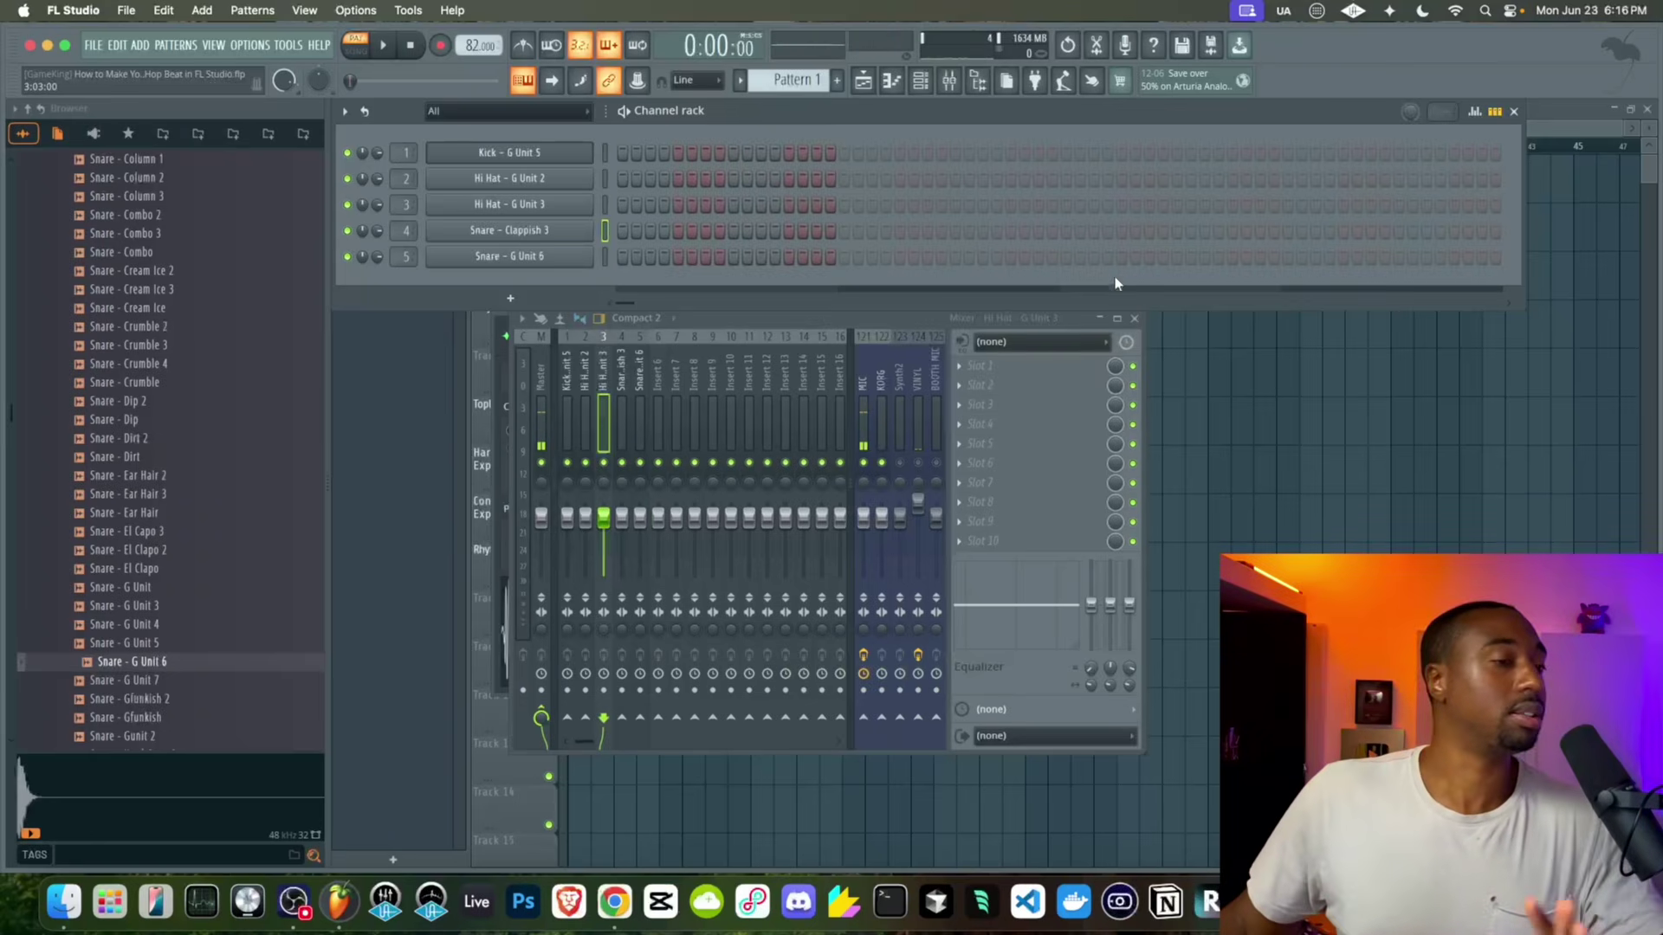
Place Pattern 1 at bar 1 of the Rhythm track in the playlist and switch playback to song mode
click(1199, 365)
click(578, 318)
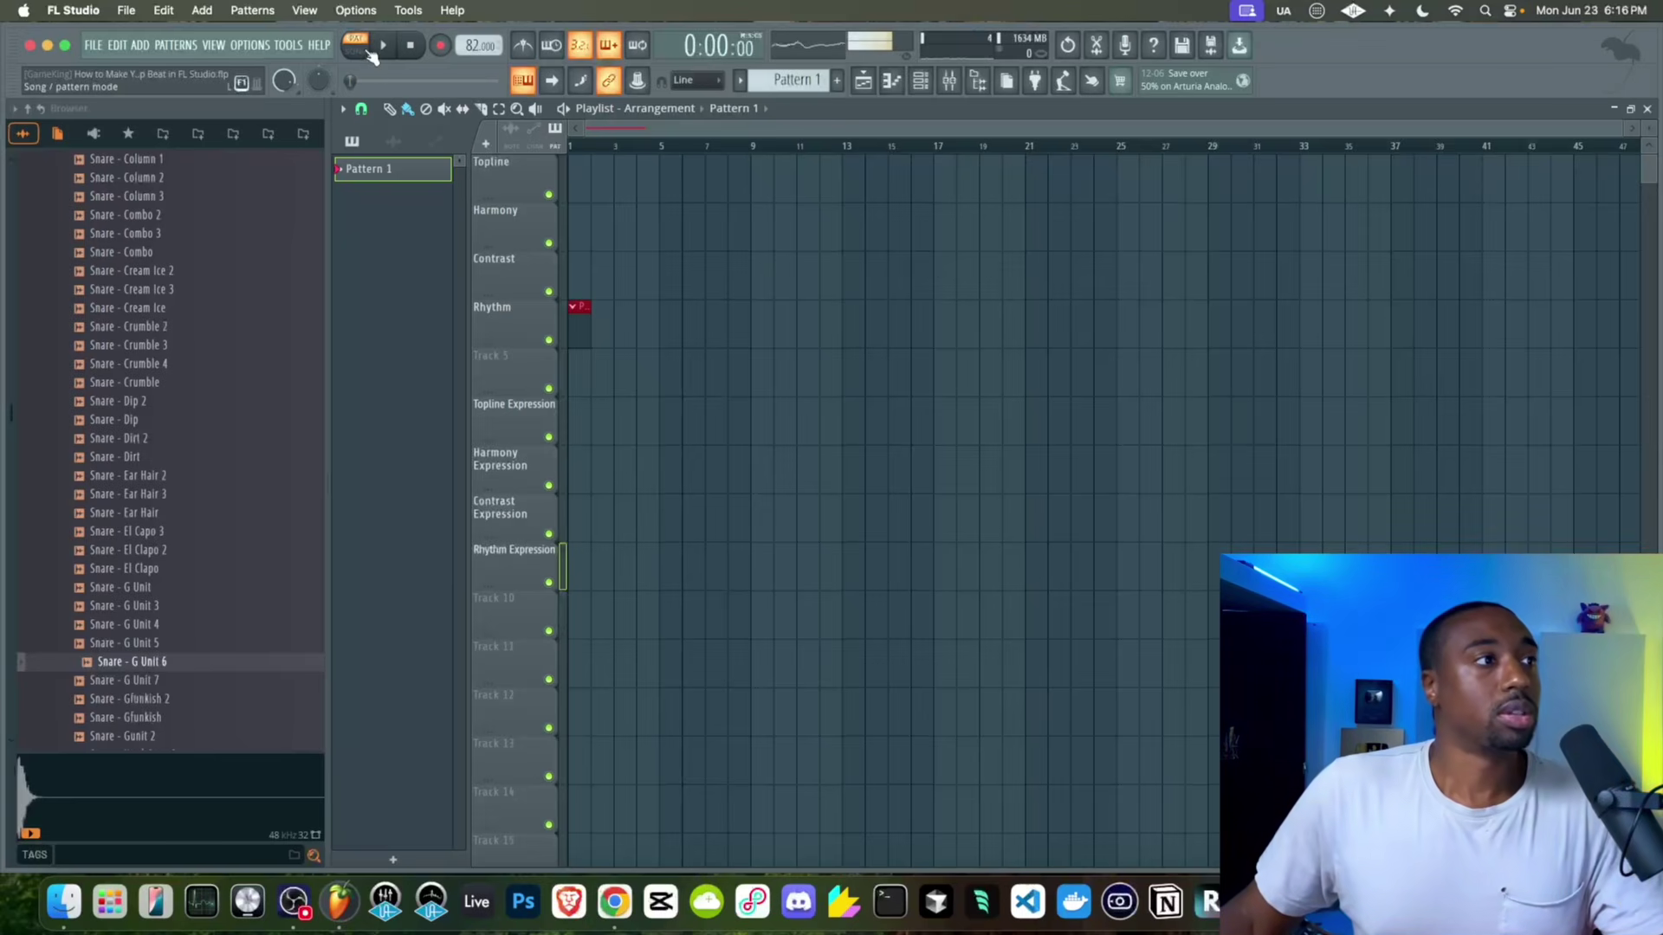
click(345, 110)
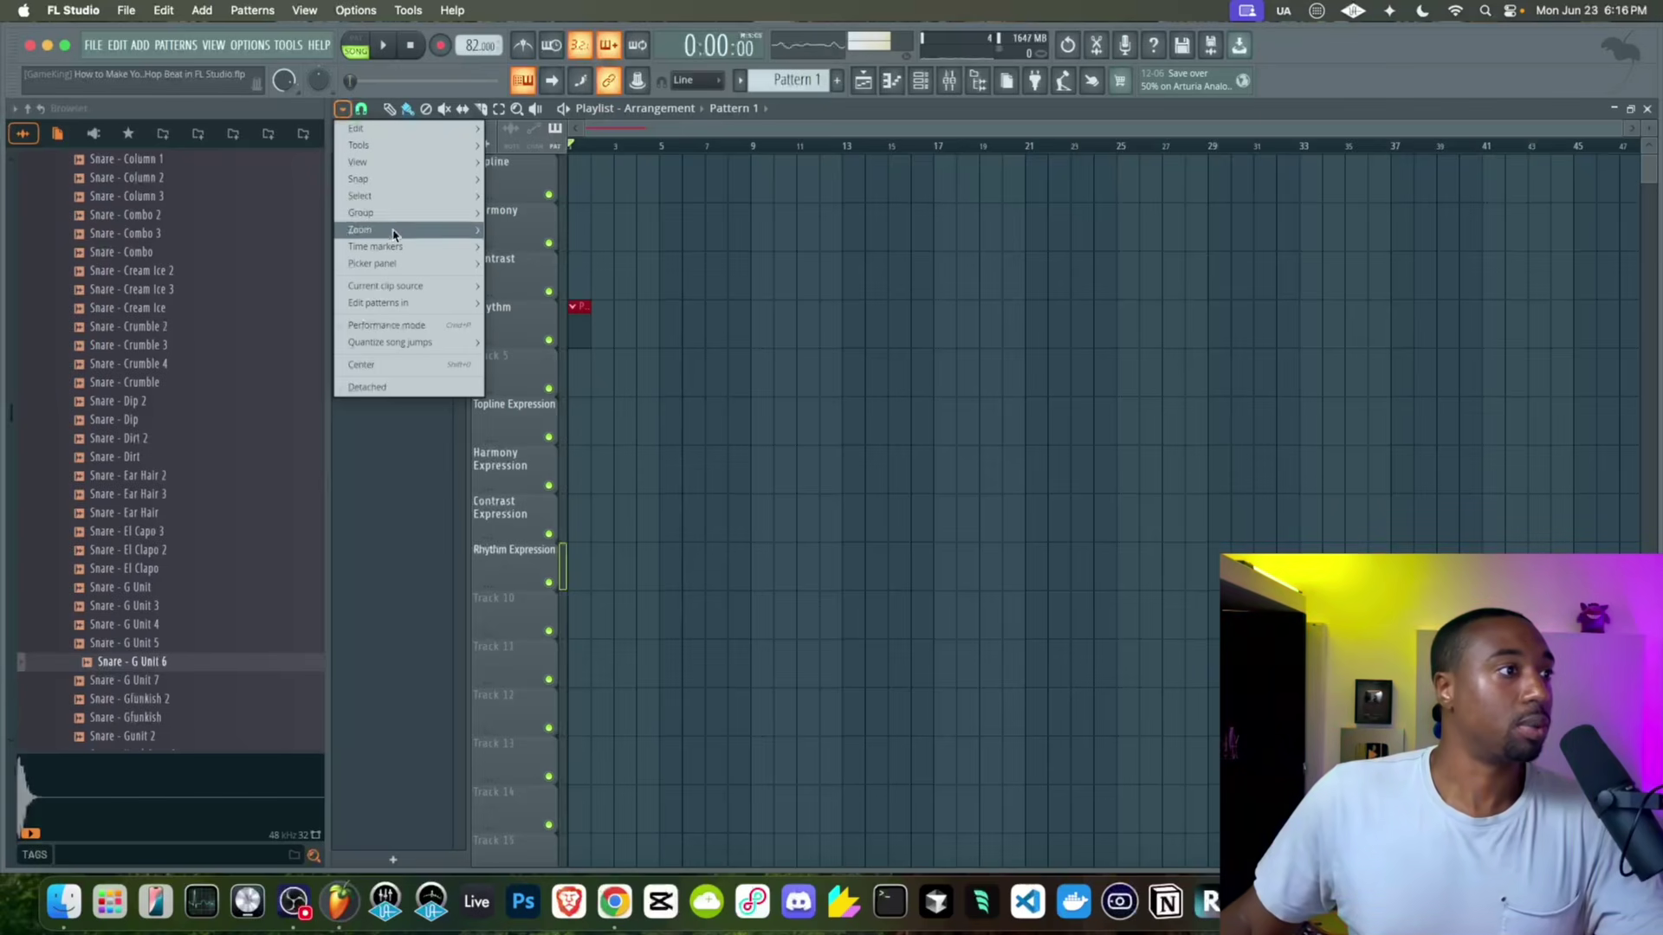
mouse_move(468, 263)
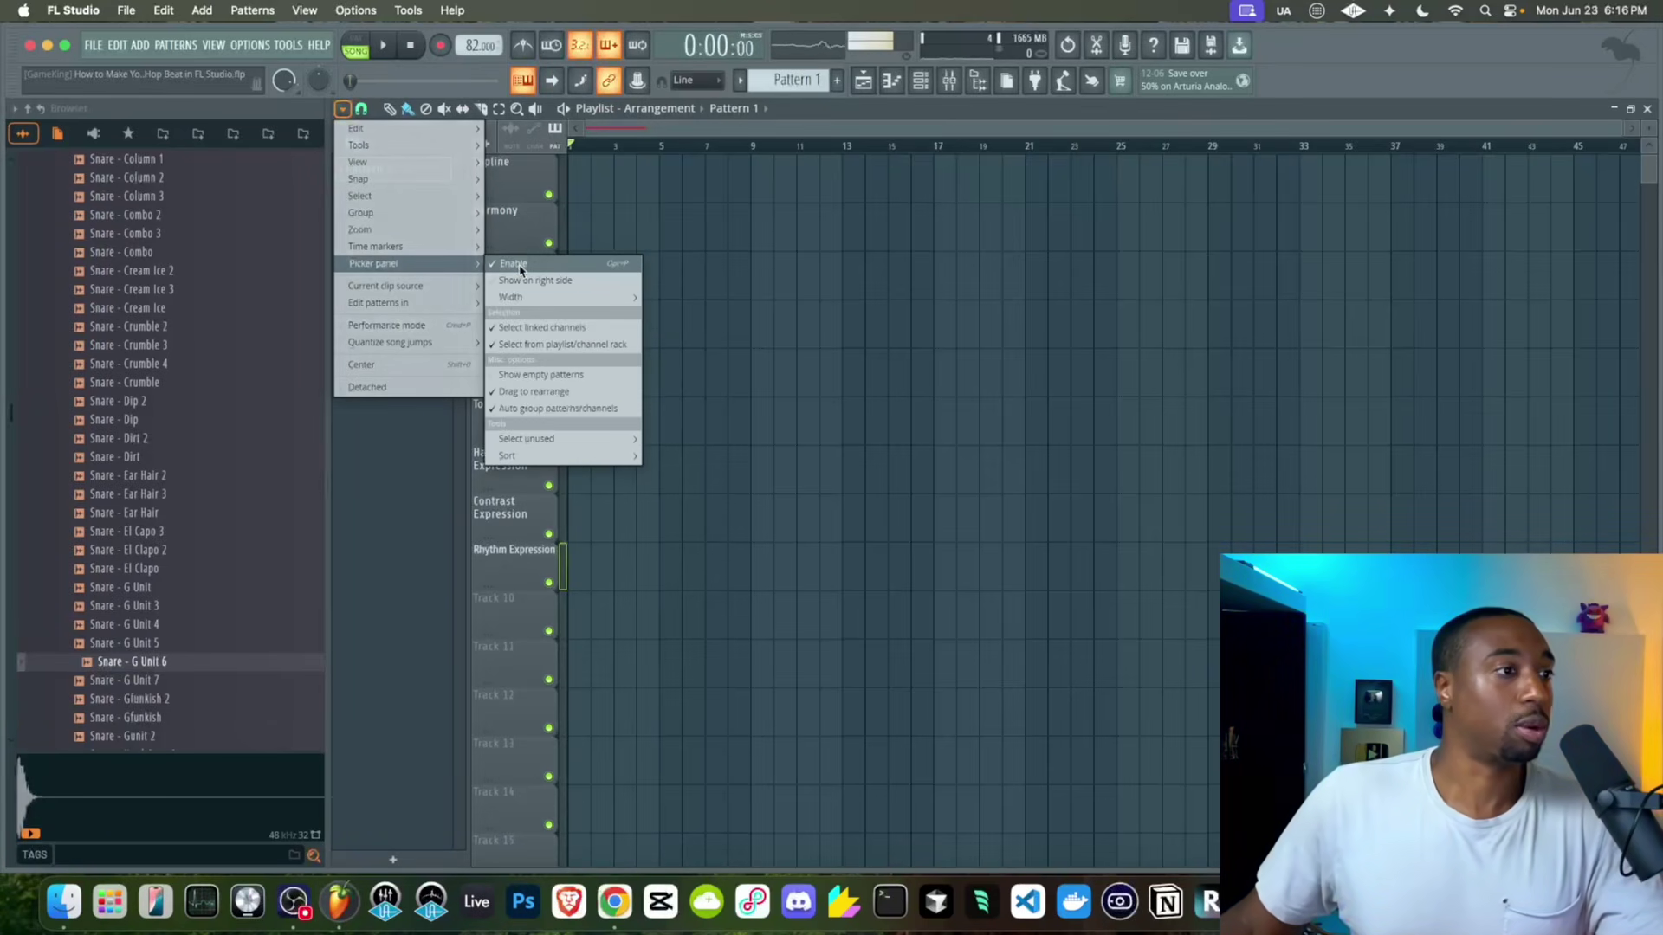
click(436, 470)
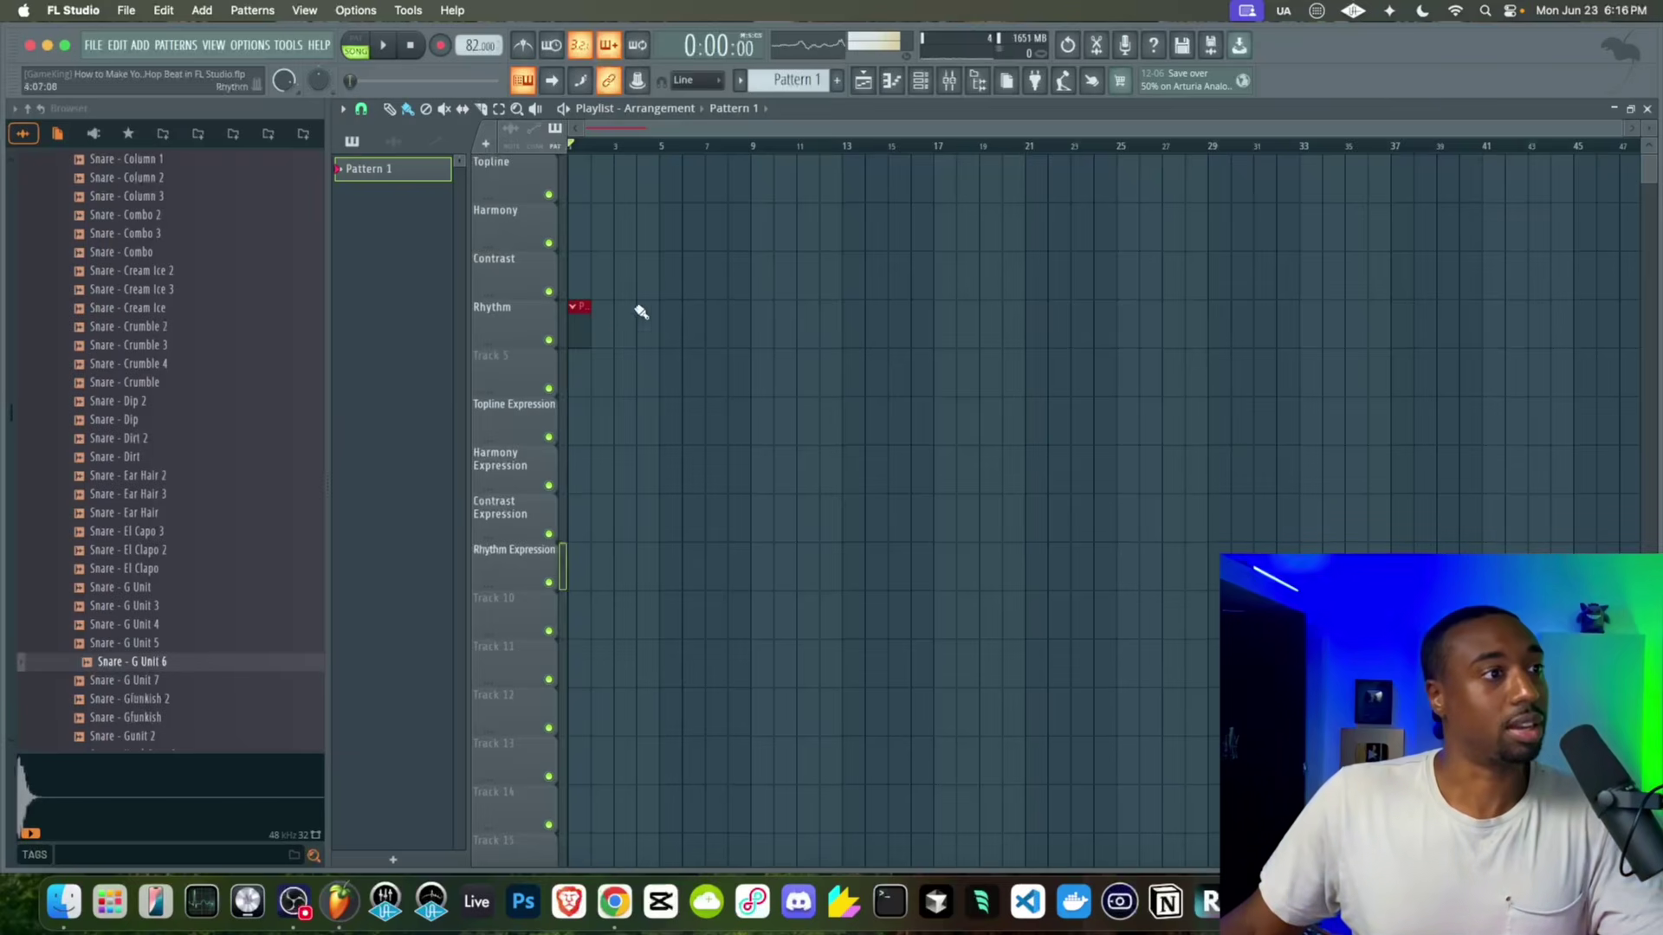
Resize the Pattern 1 clip on the Rhythm track to 2 bars
drag(590, 328, 663, 330)
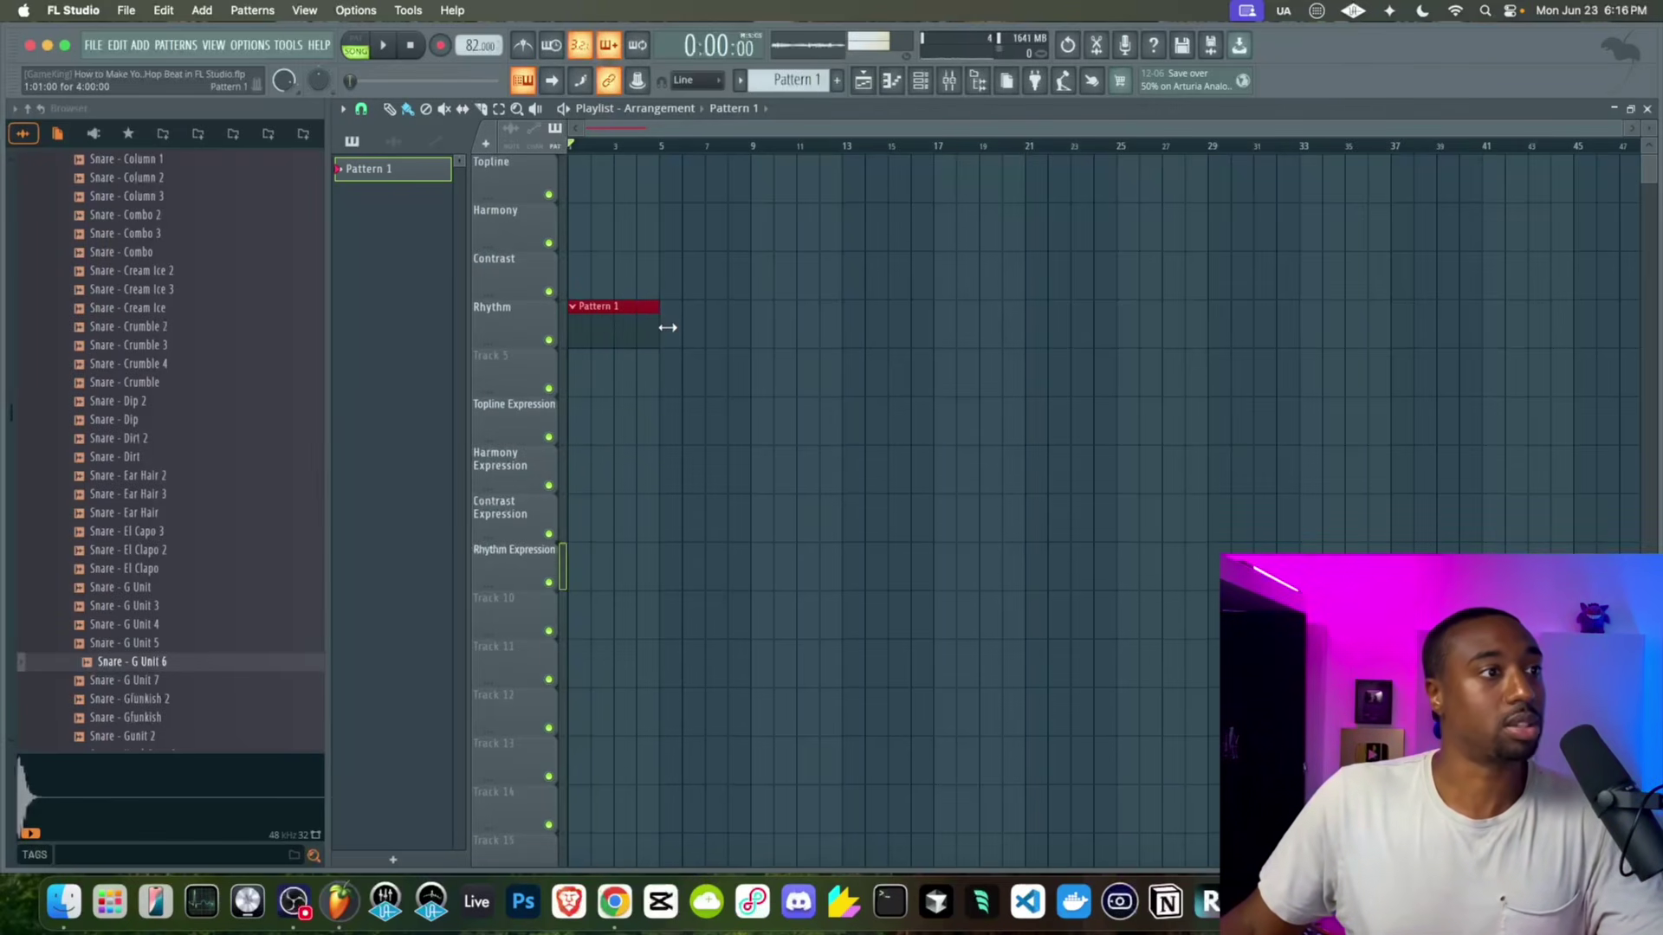
scroll(647, 173, up, 2)
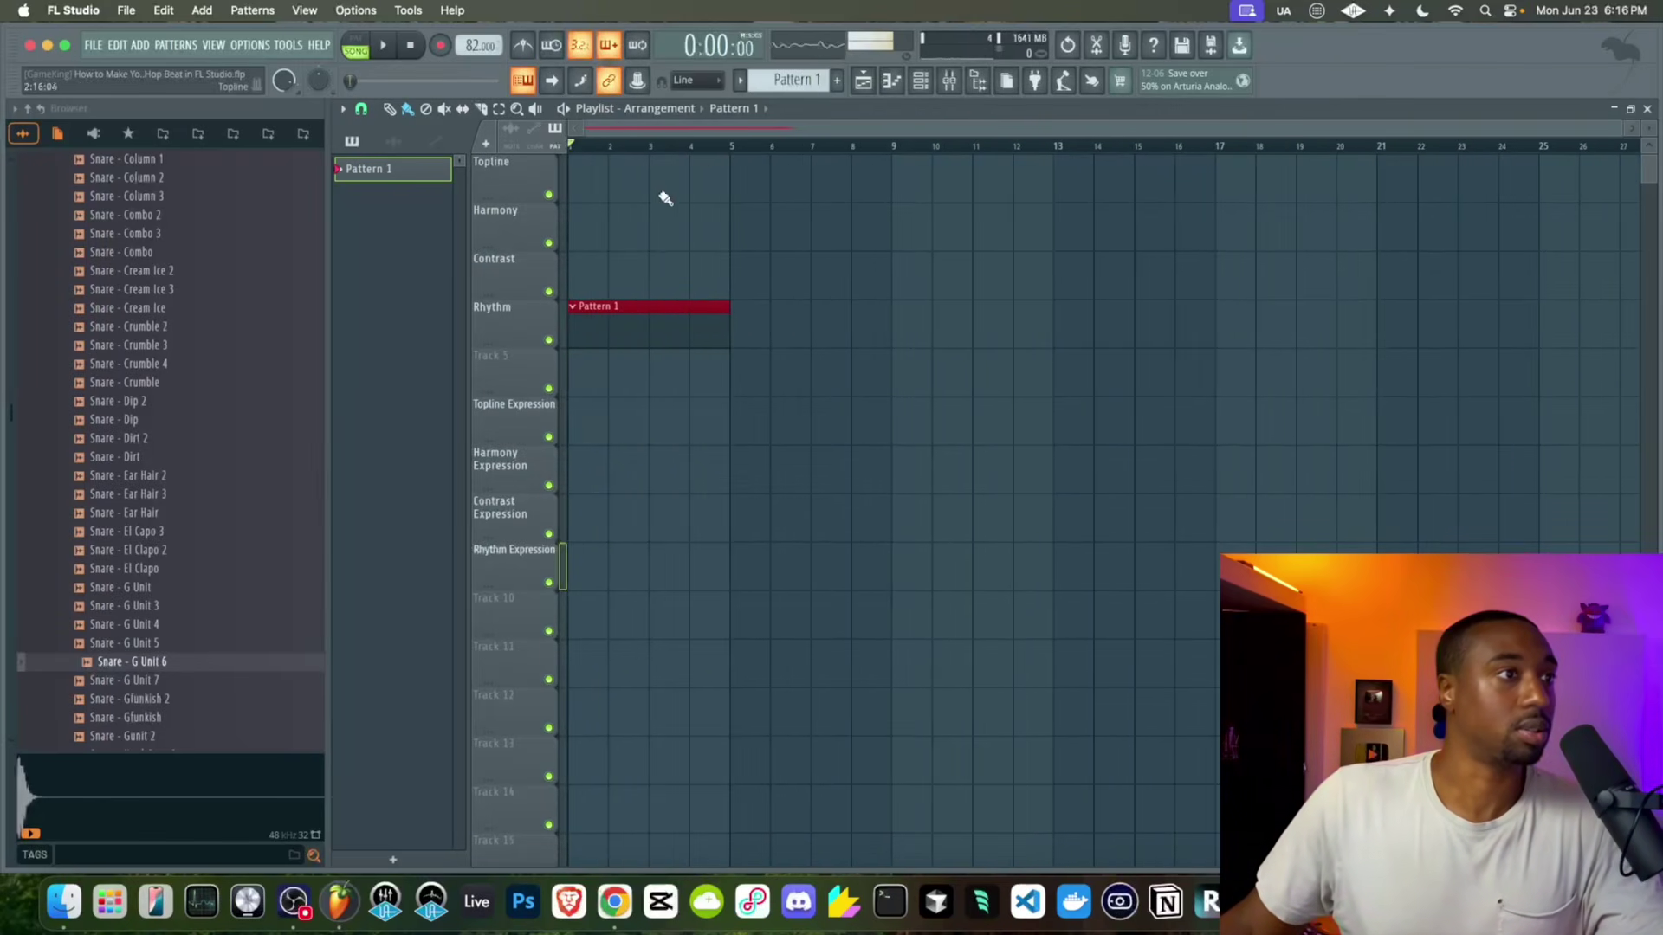
drag(717, 327, 648, 330)
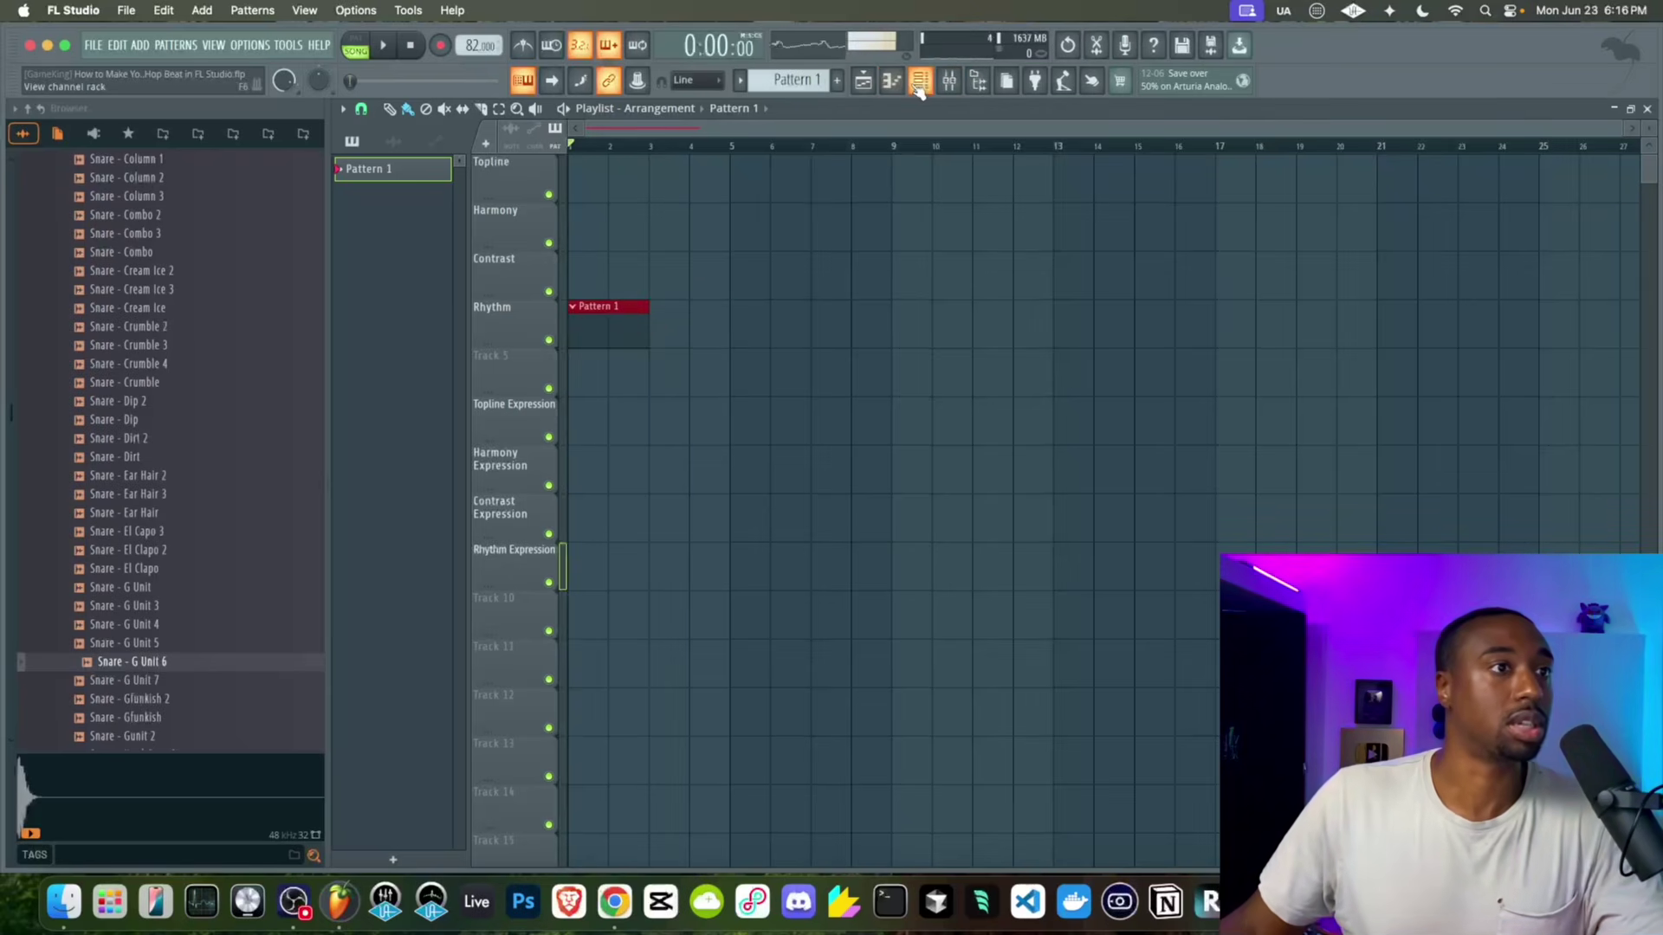
Turn on the metronome for playback
key(F6)
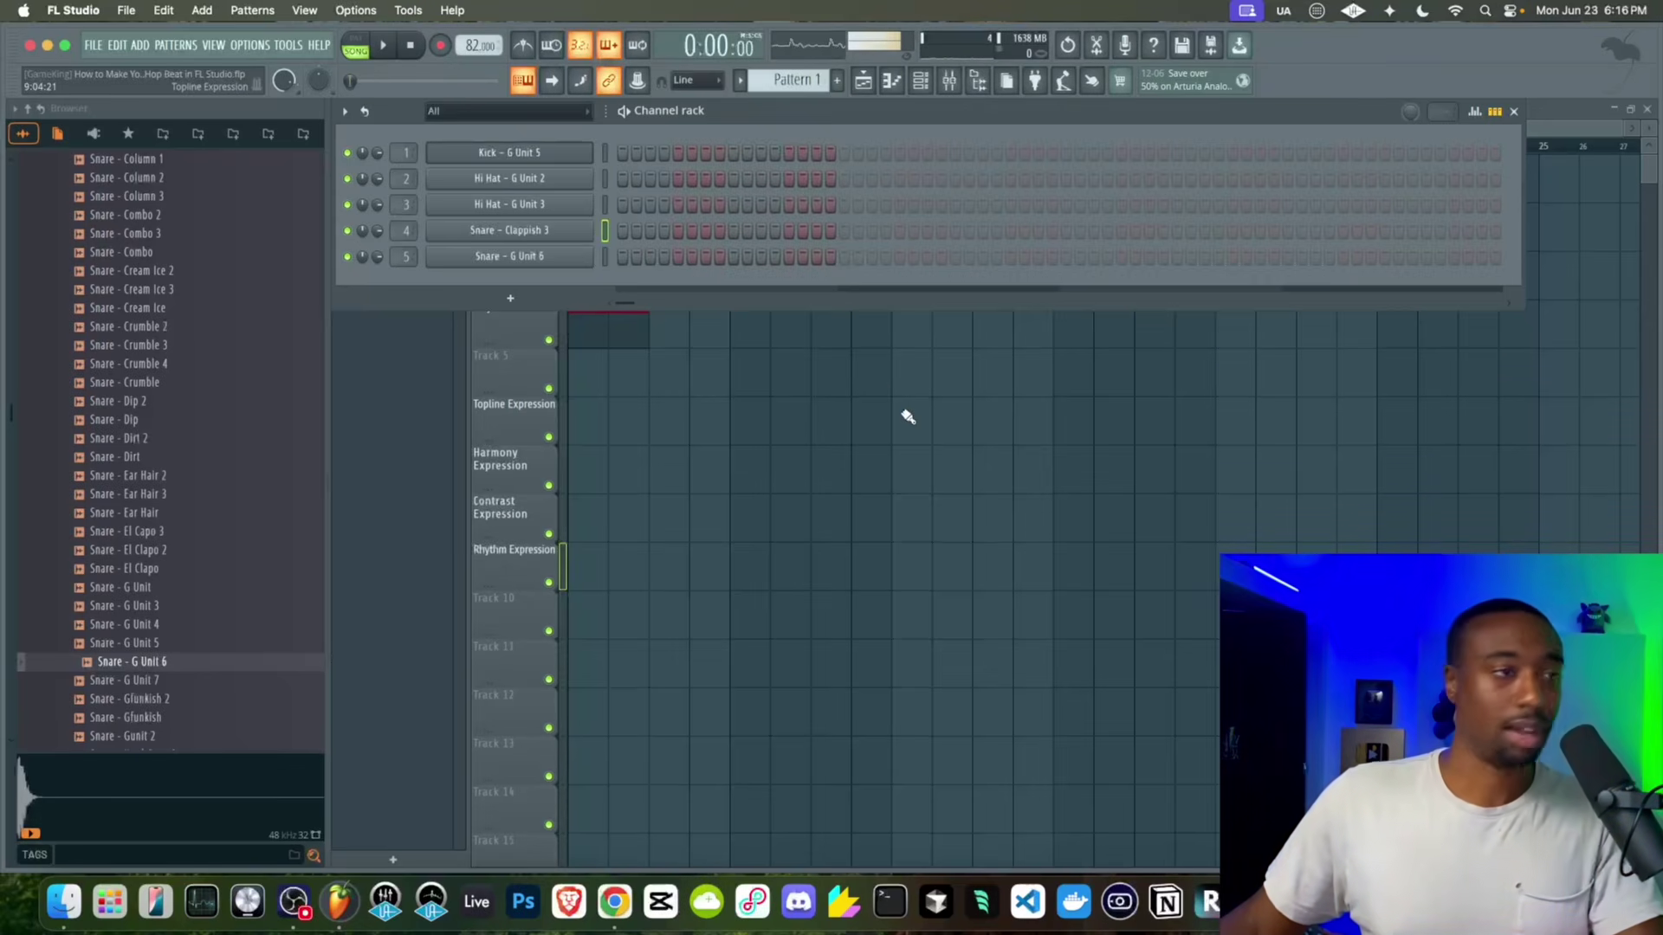
key(F6)
click(530, 50)
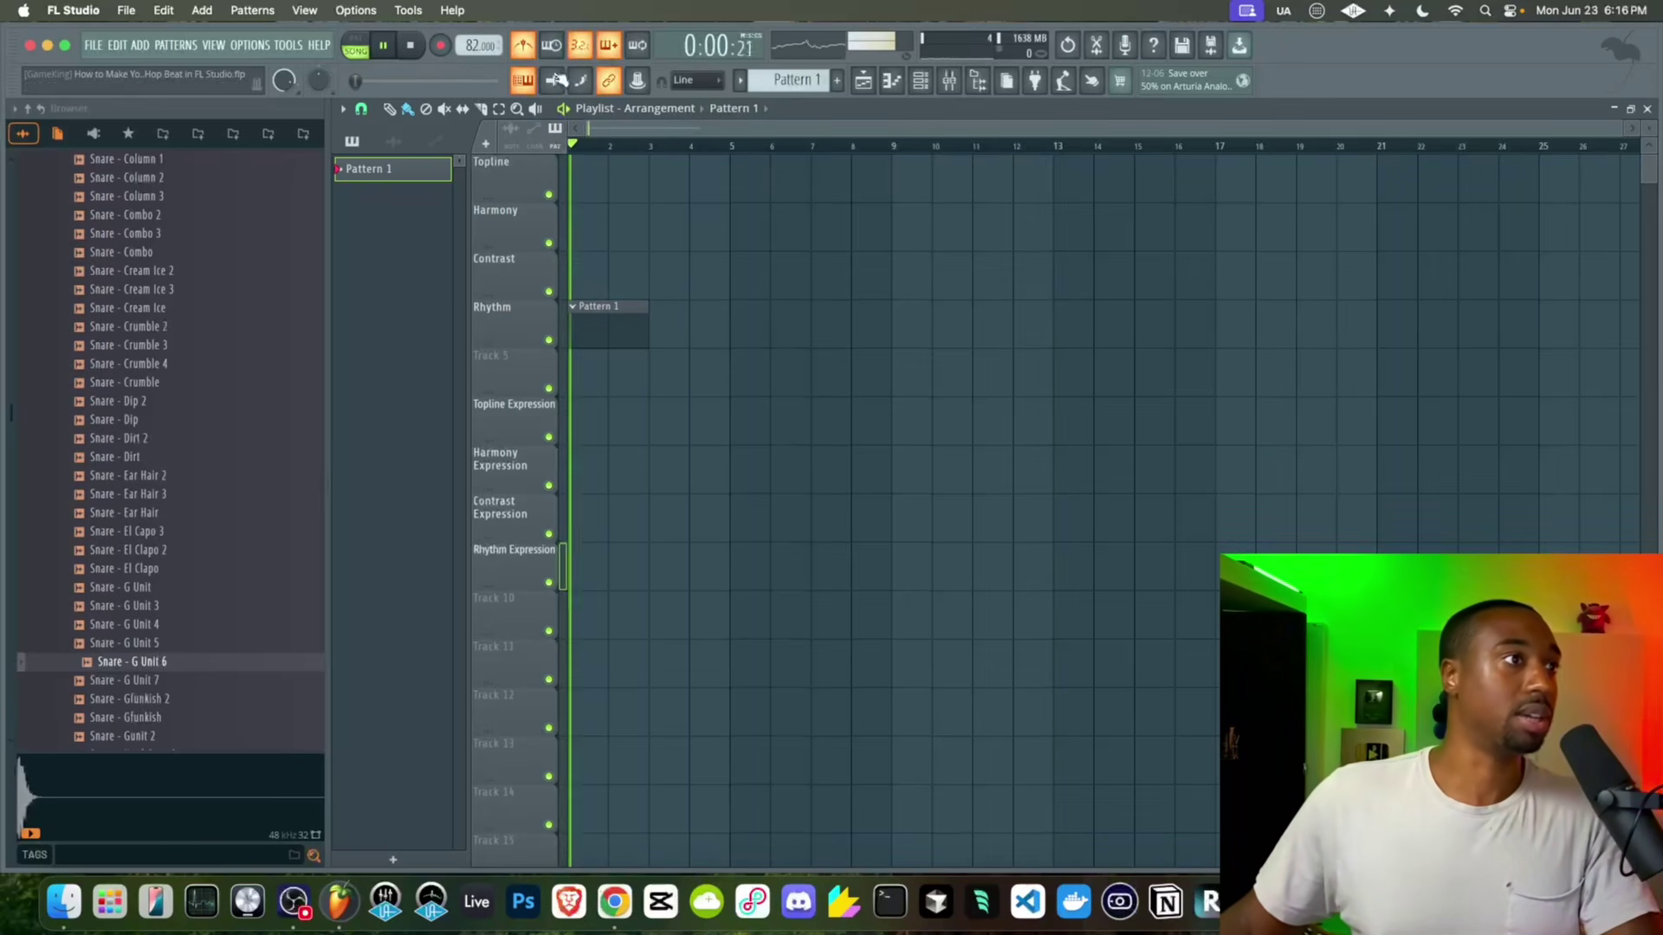
Duplicate the Pattern 1 clip four times along the Rhythm track and delete the four copies
drag(571, 328, 616, 324)
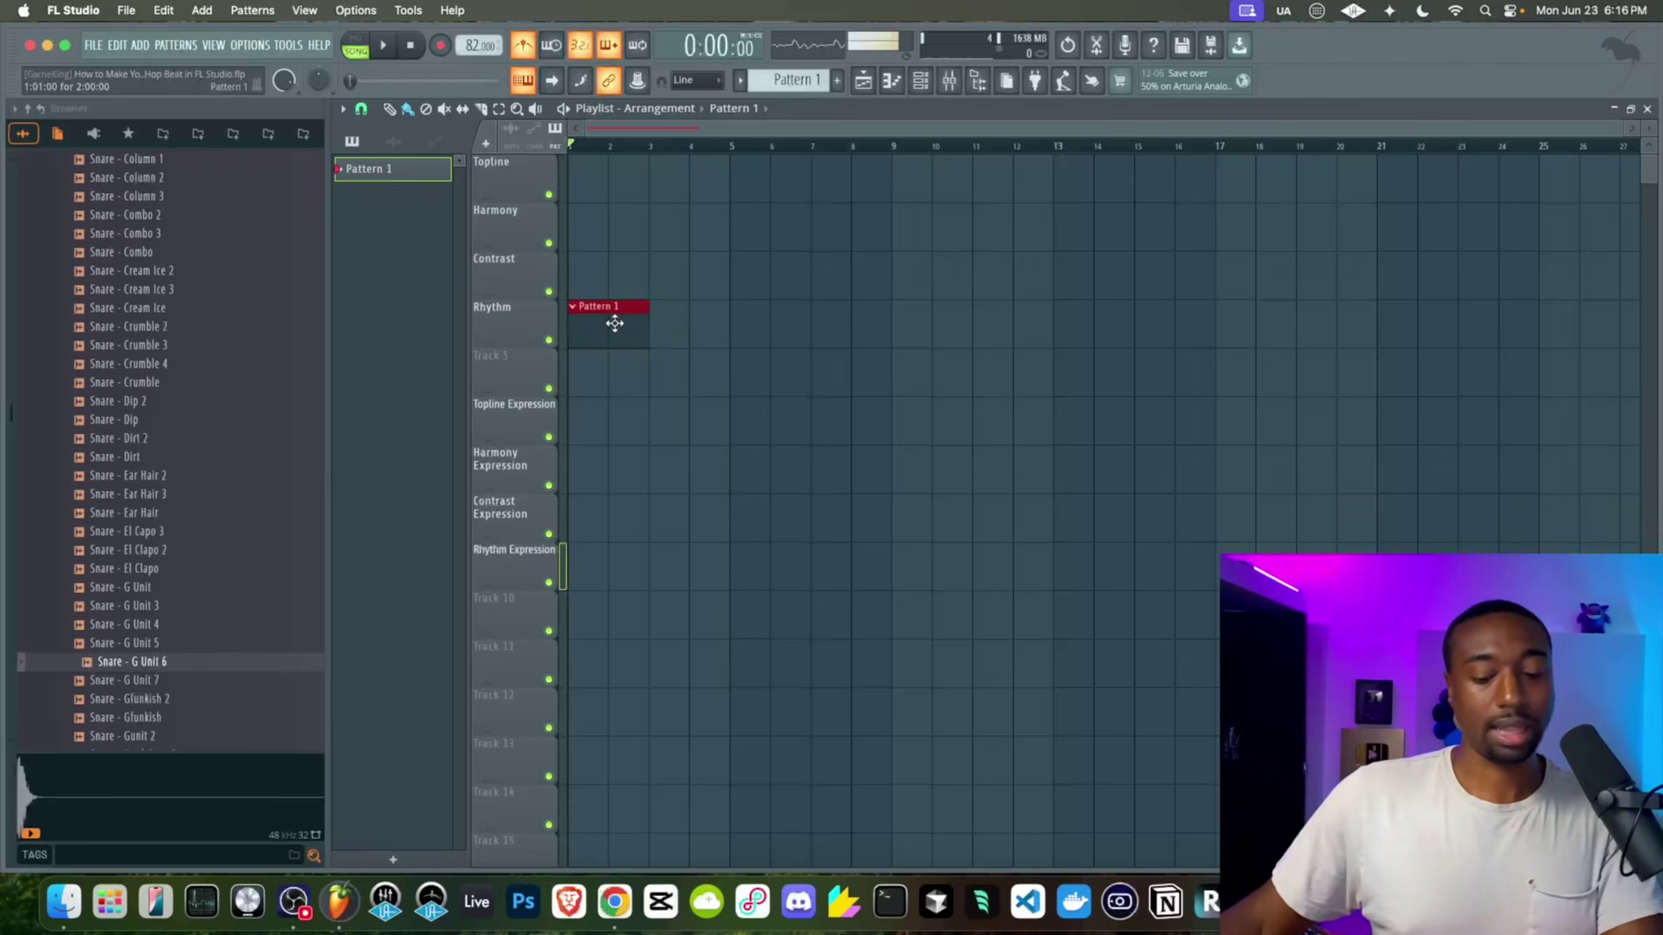
key(super+b)
key(super+b)
key(super+b)
key(super+b)
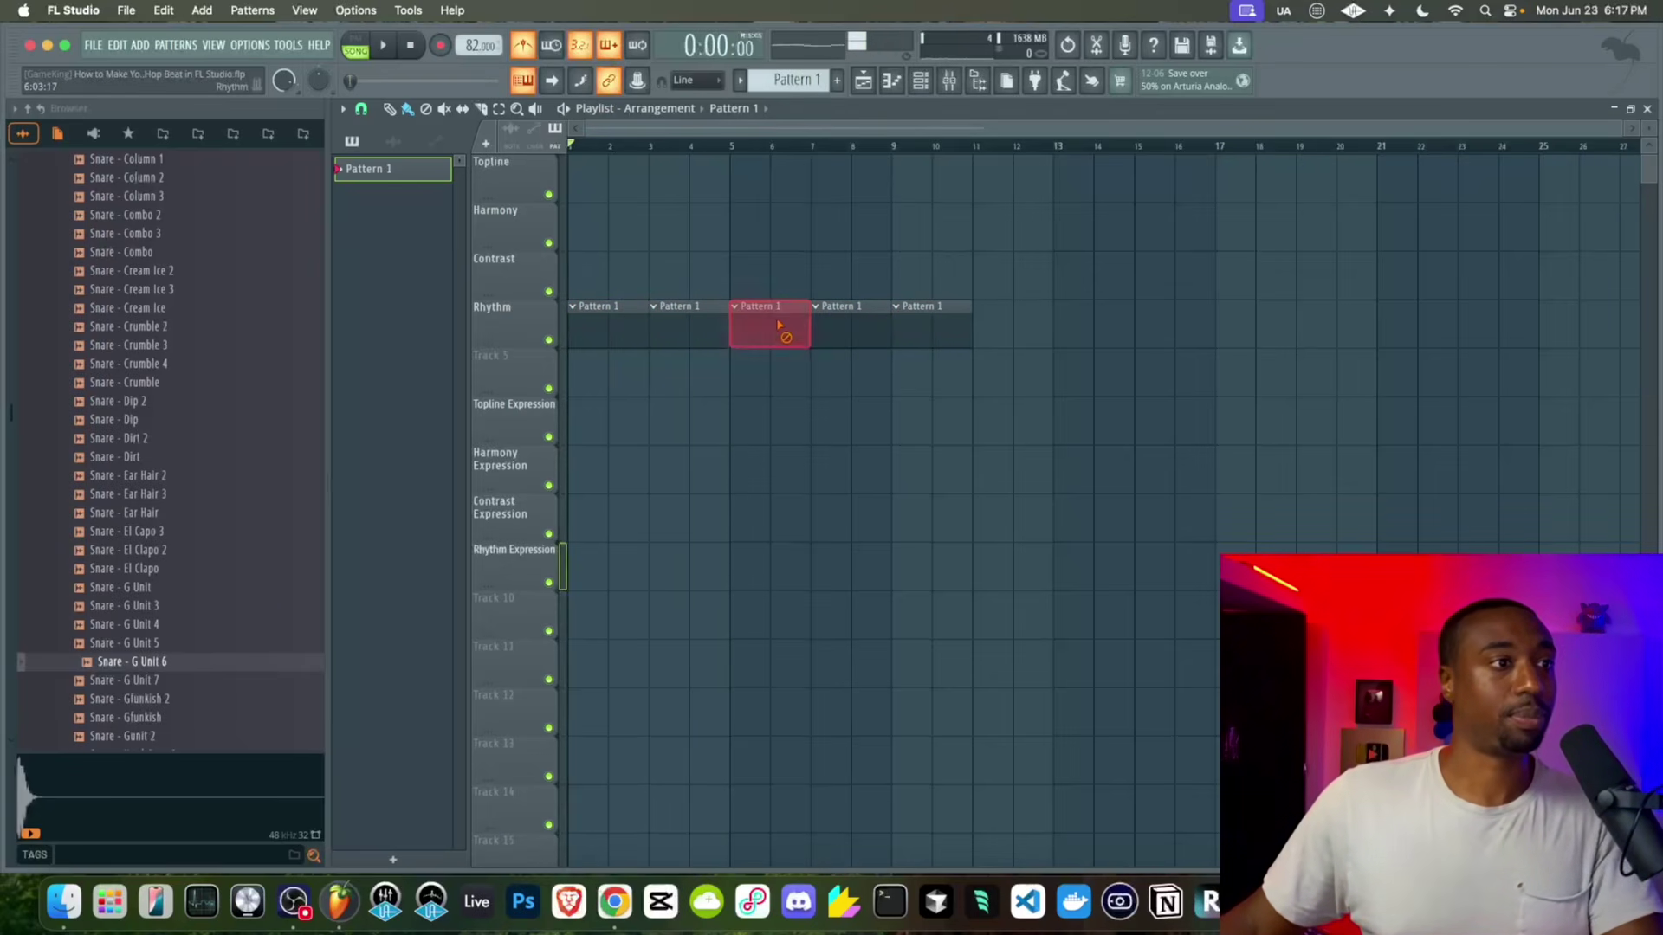
right_click(690, 330)
right_click(934, 338)
right_click(844, 329)
right_click(767, 329)
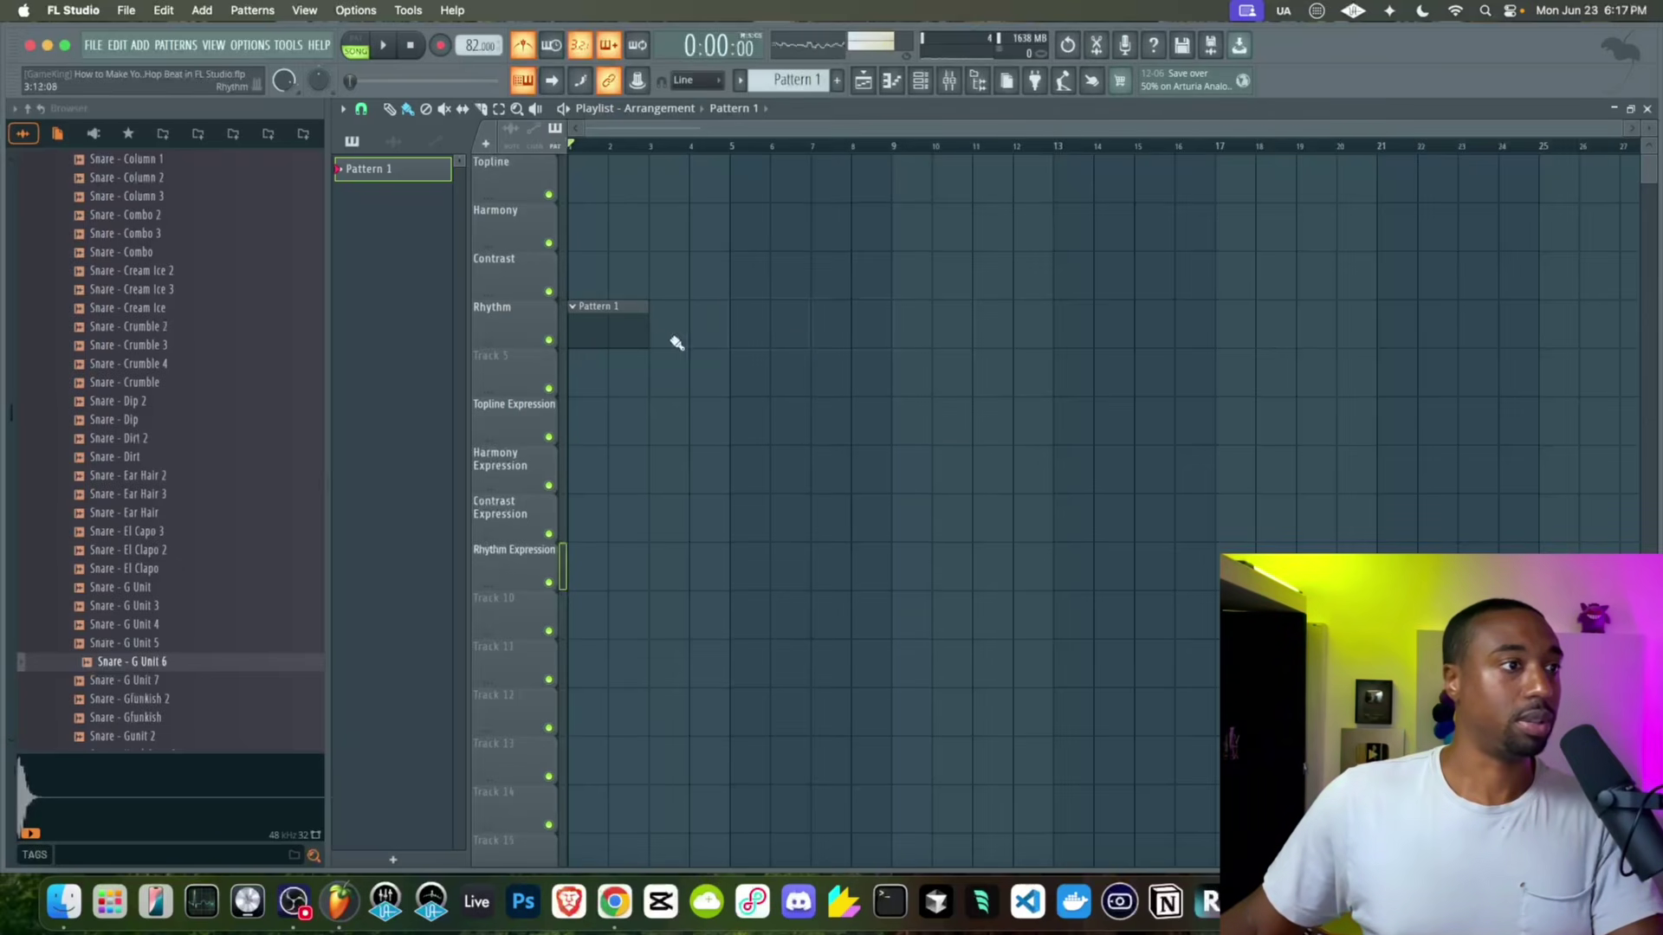
Duplicate the 2-bar Pattern 1 clip seven times so the clips fill bars 1 to 16 of the Rhythm track
drag(672, 341, 620, 326)
key(super+b)
key(super+b)
key(super+b)
key(super+b)
key(super+b)
key(super+b)
key(super+b)
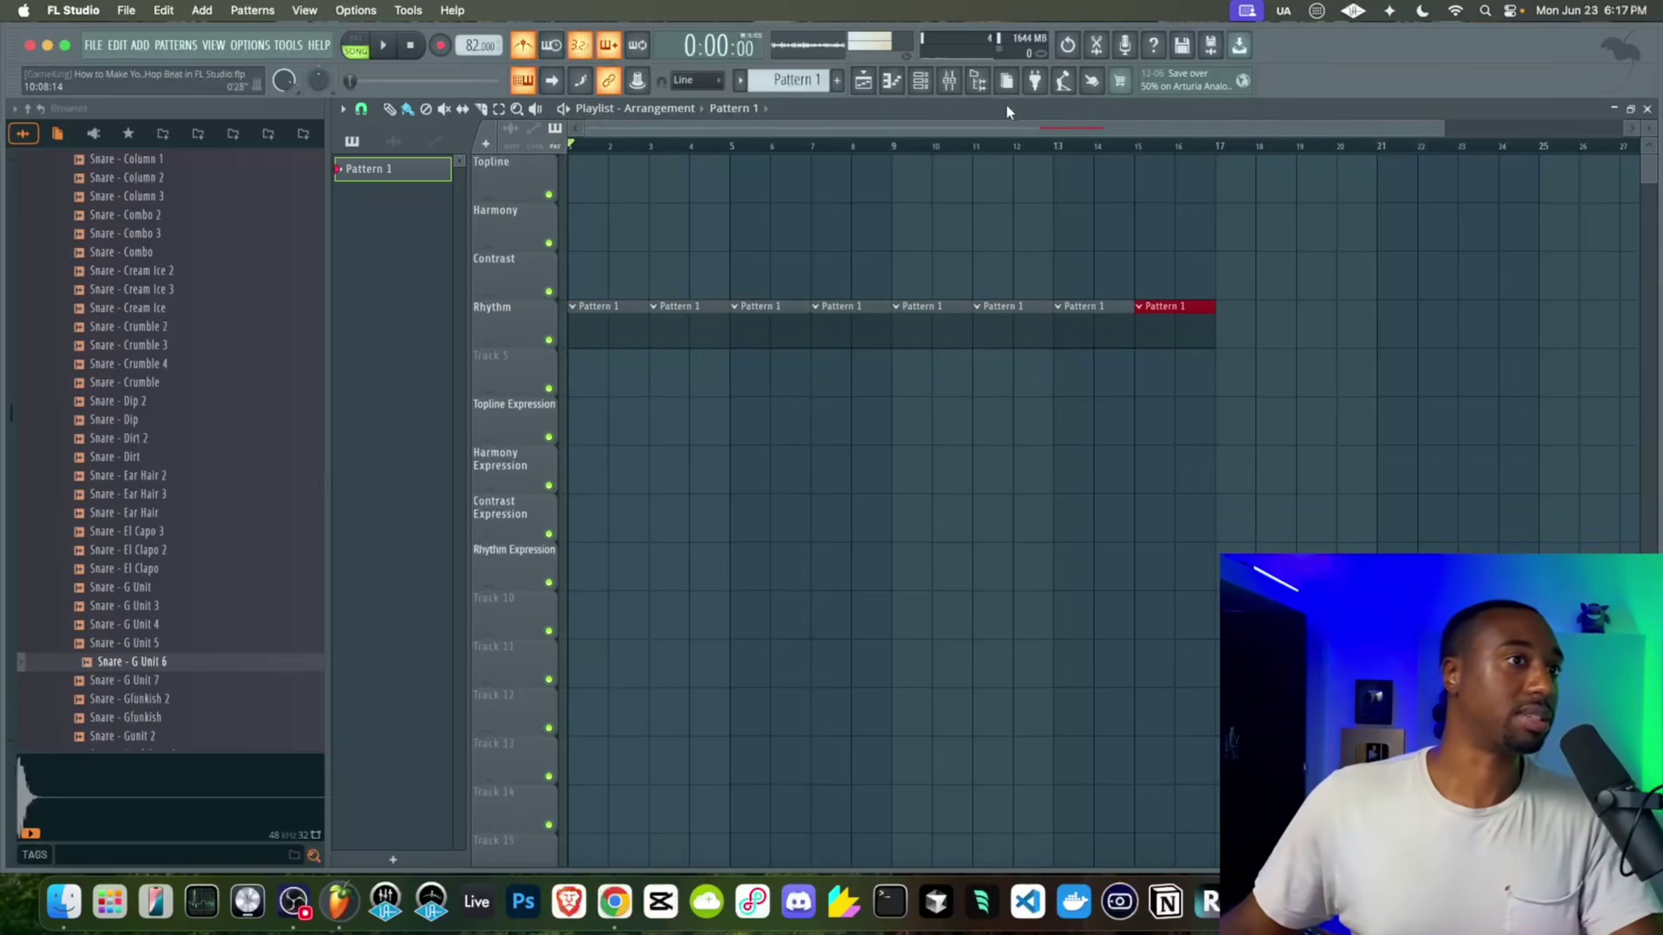
Play the arrangement with the metronome and bring up the channel rack
click(961, 88)
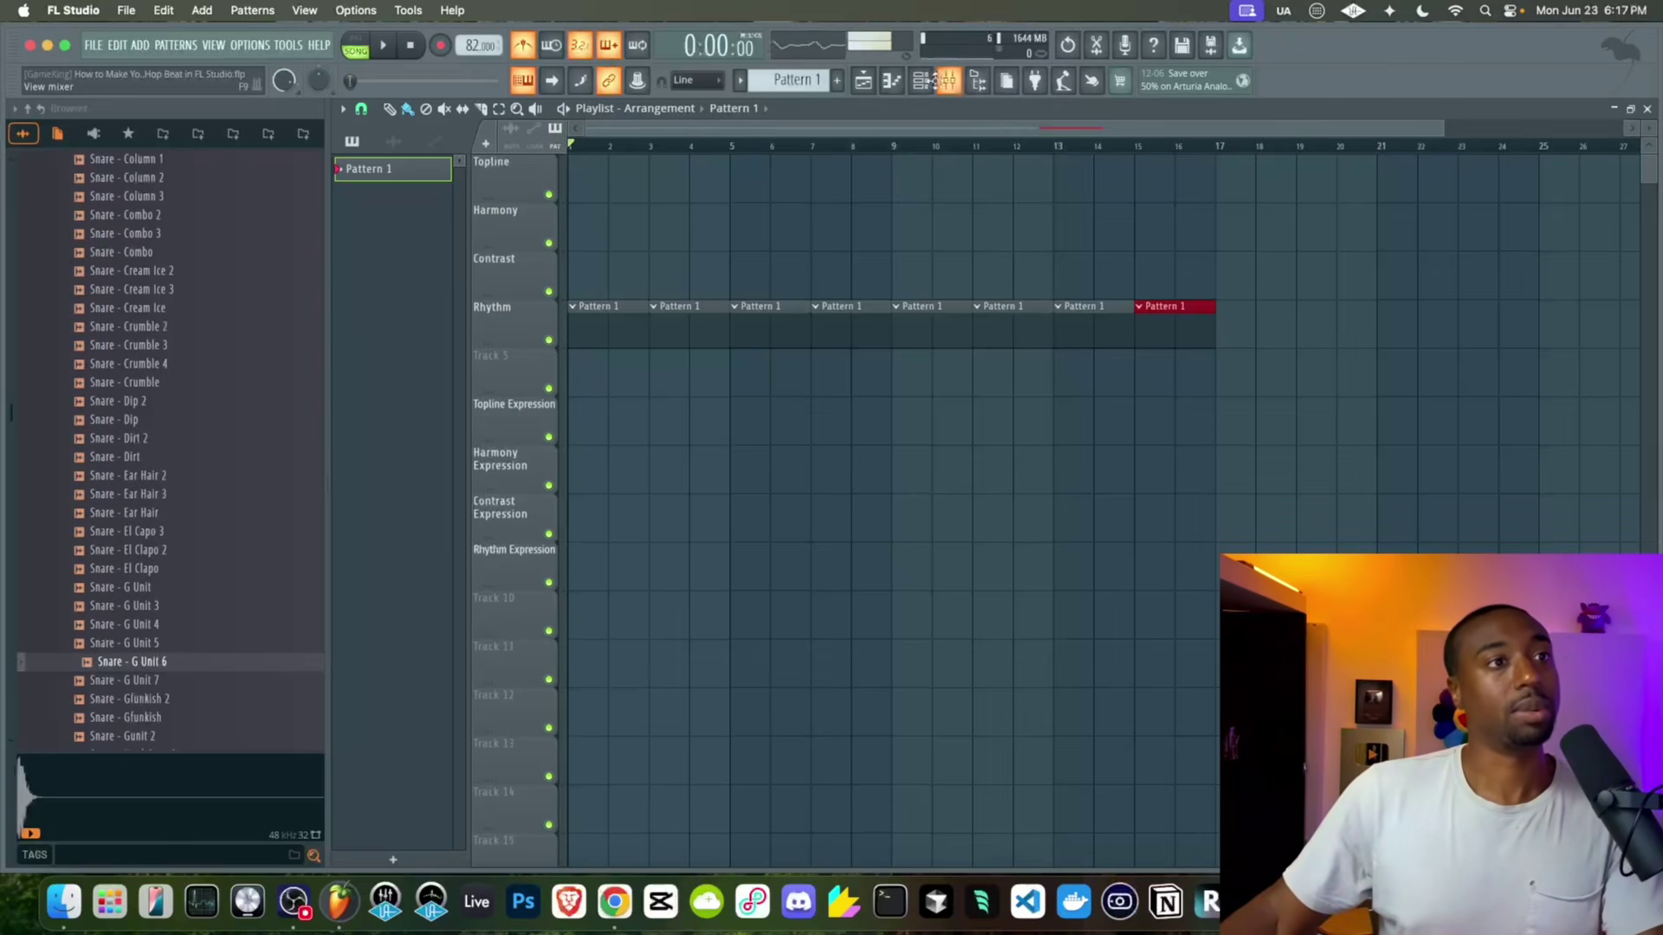
click(921, 81)
key(F6)
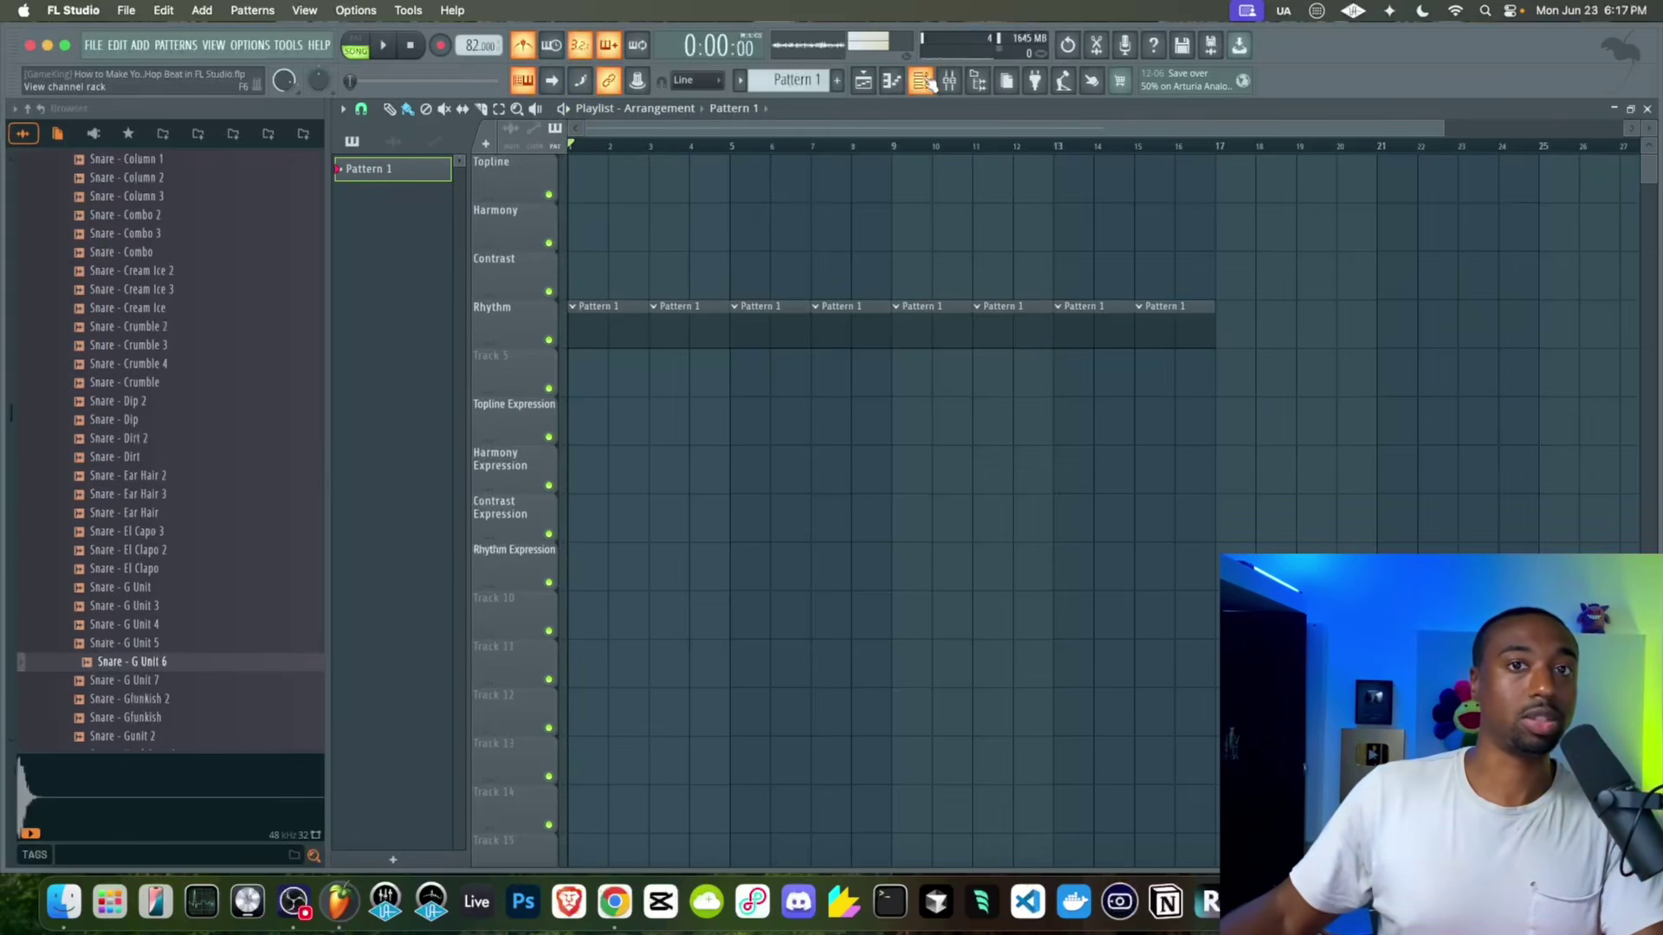
key(space)
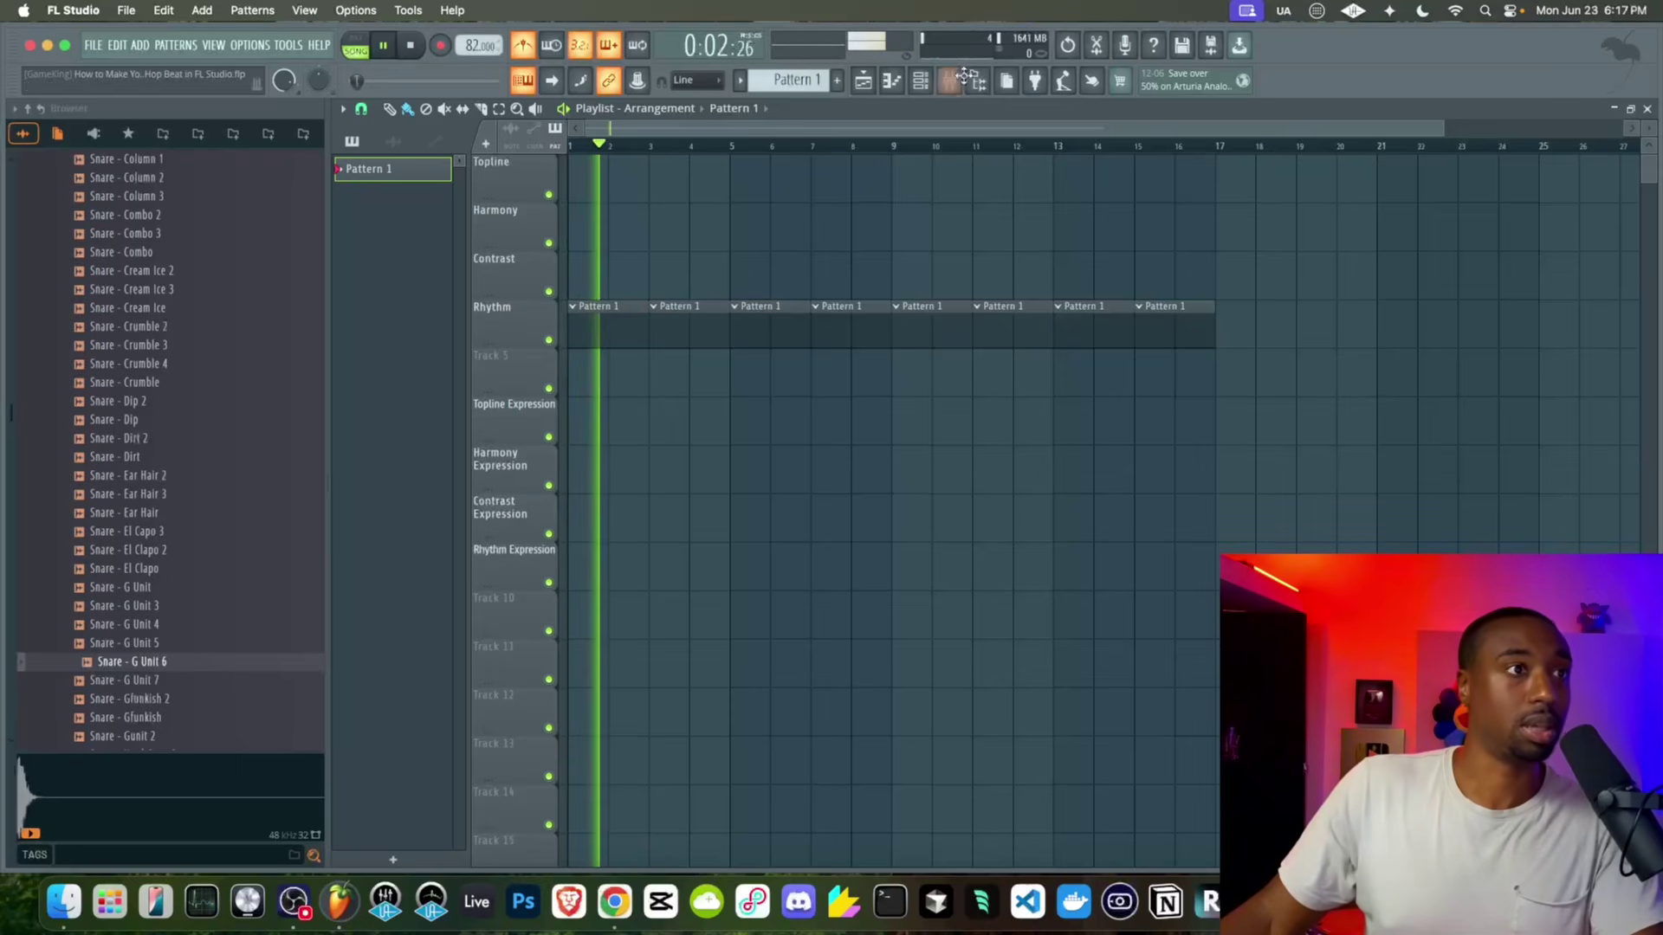
key(F6)
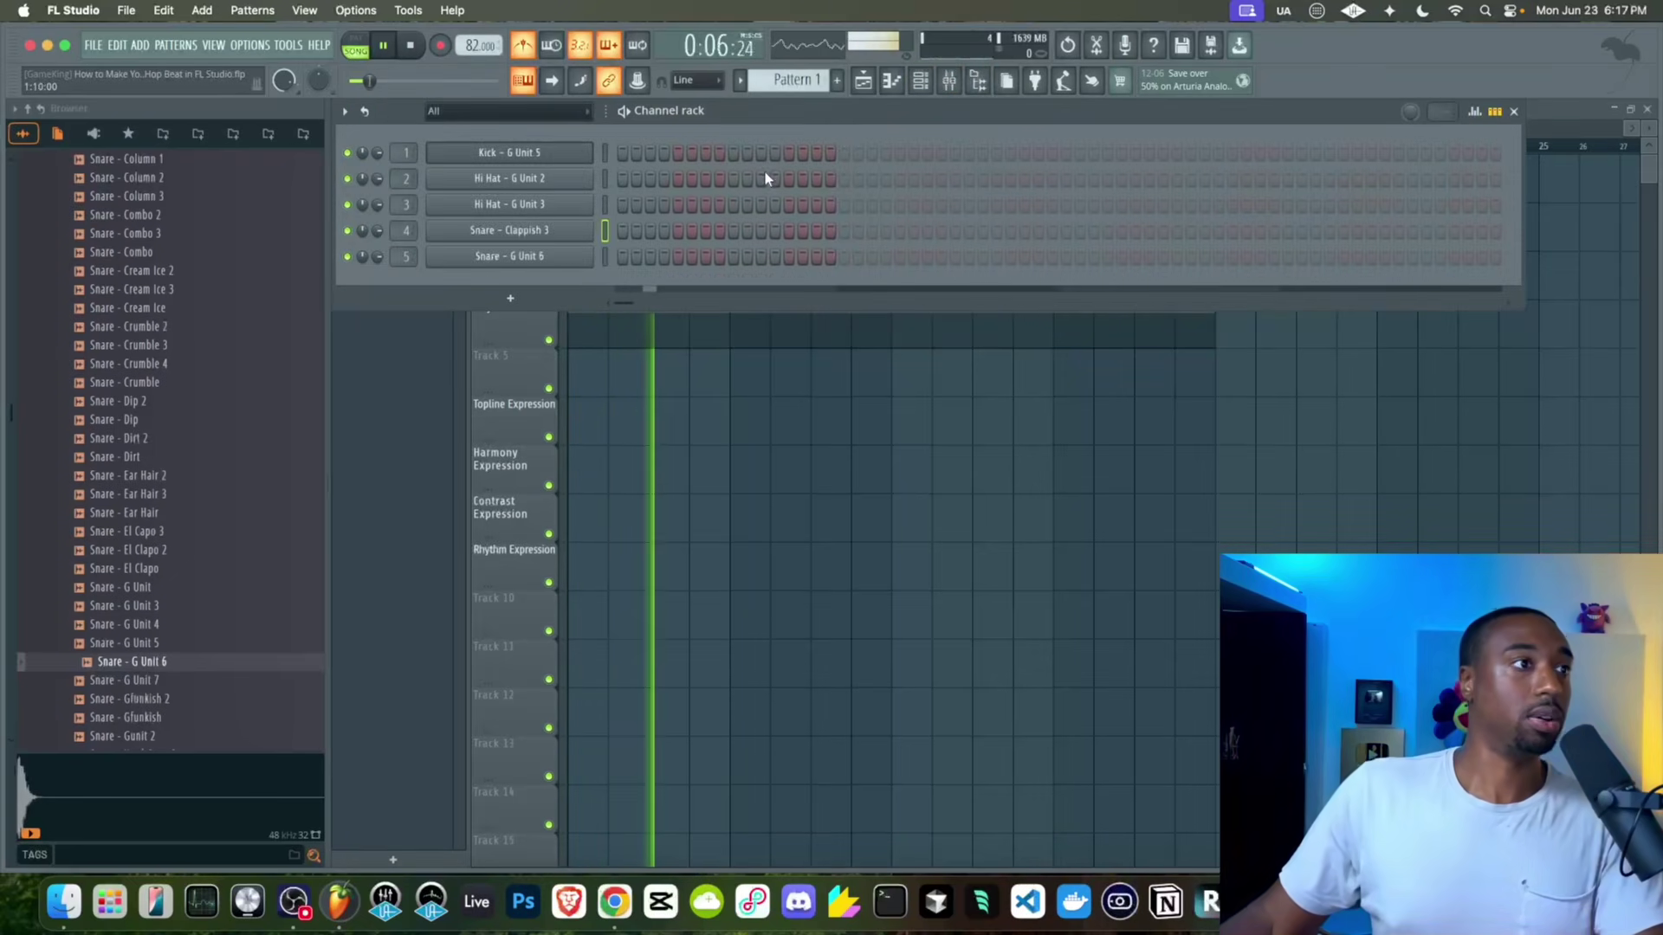
Extend the step grid with hits in bars 2 and 3 of Hi Hat - G Unit 2 and fill the channel every 2 steps
click(1024, 179)
key(space)
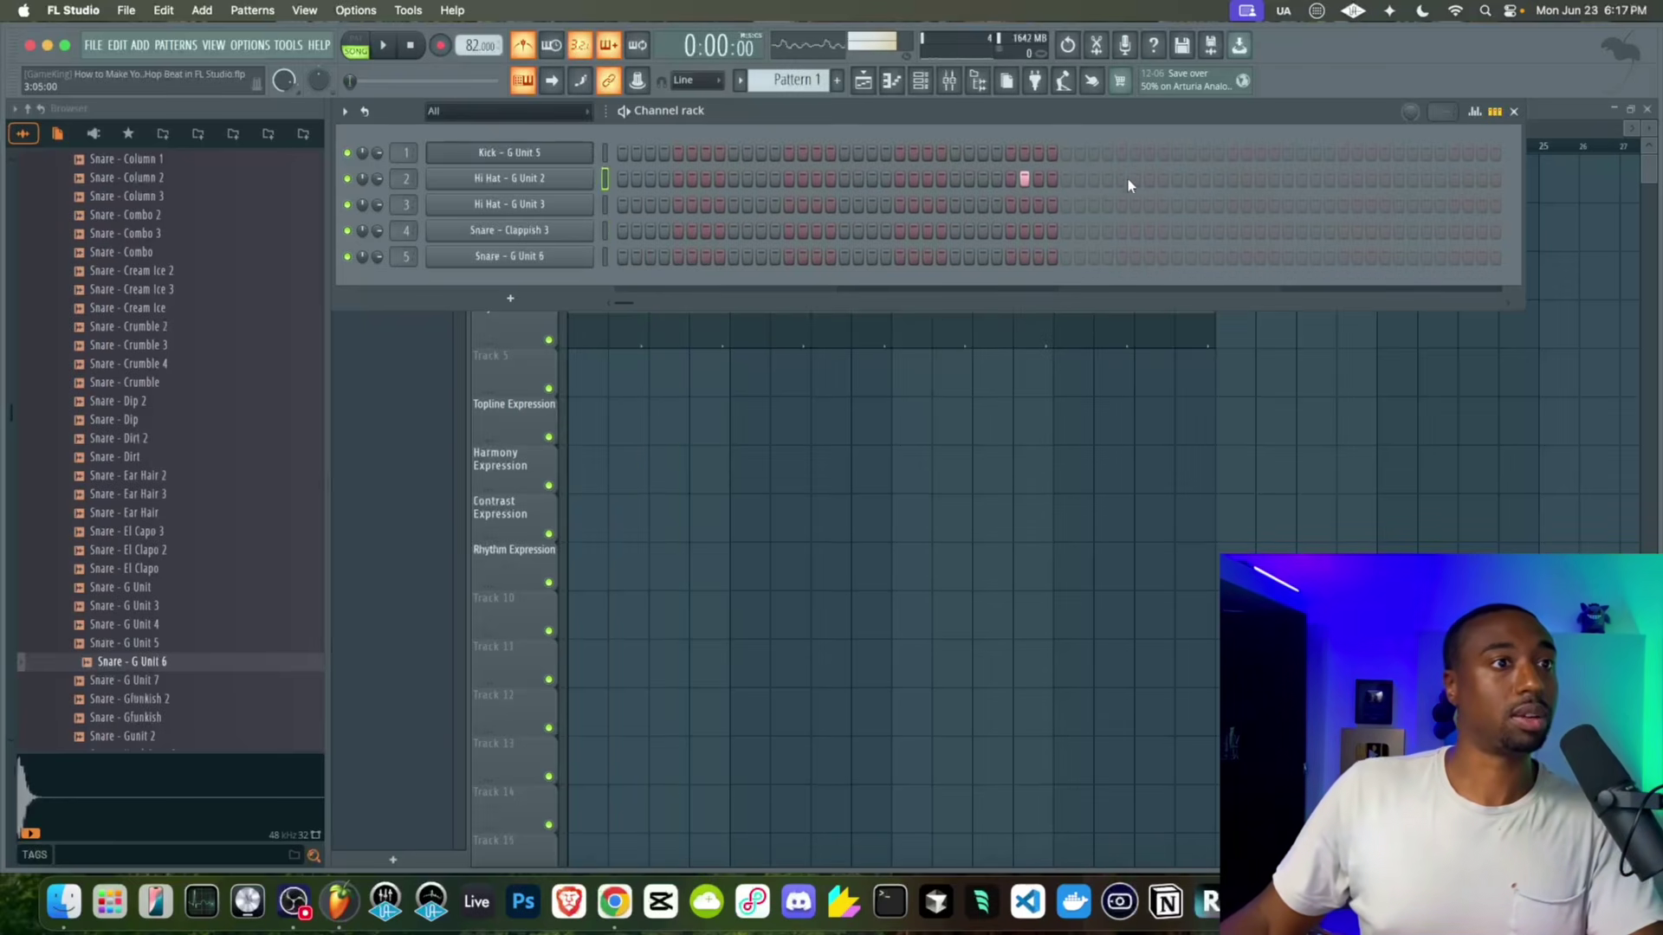
click(1177, 179)
right_click(563, 187)
mouse_move(724, 252)
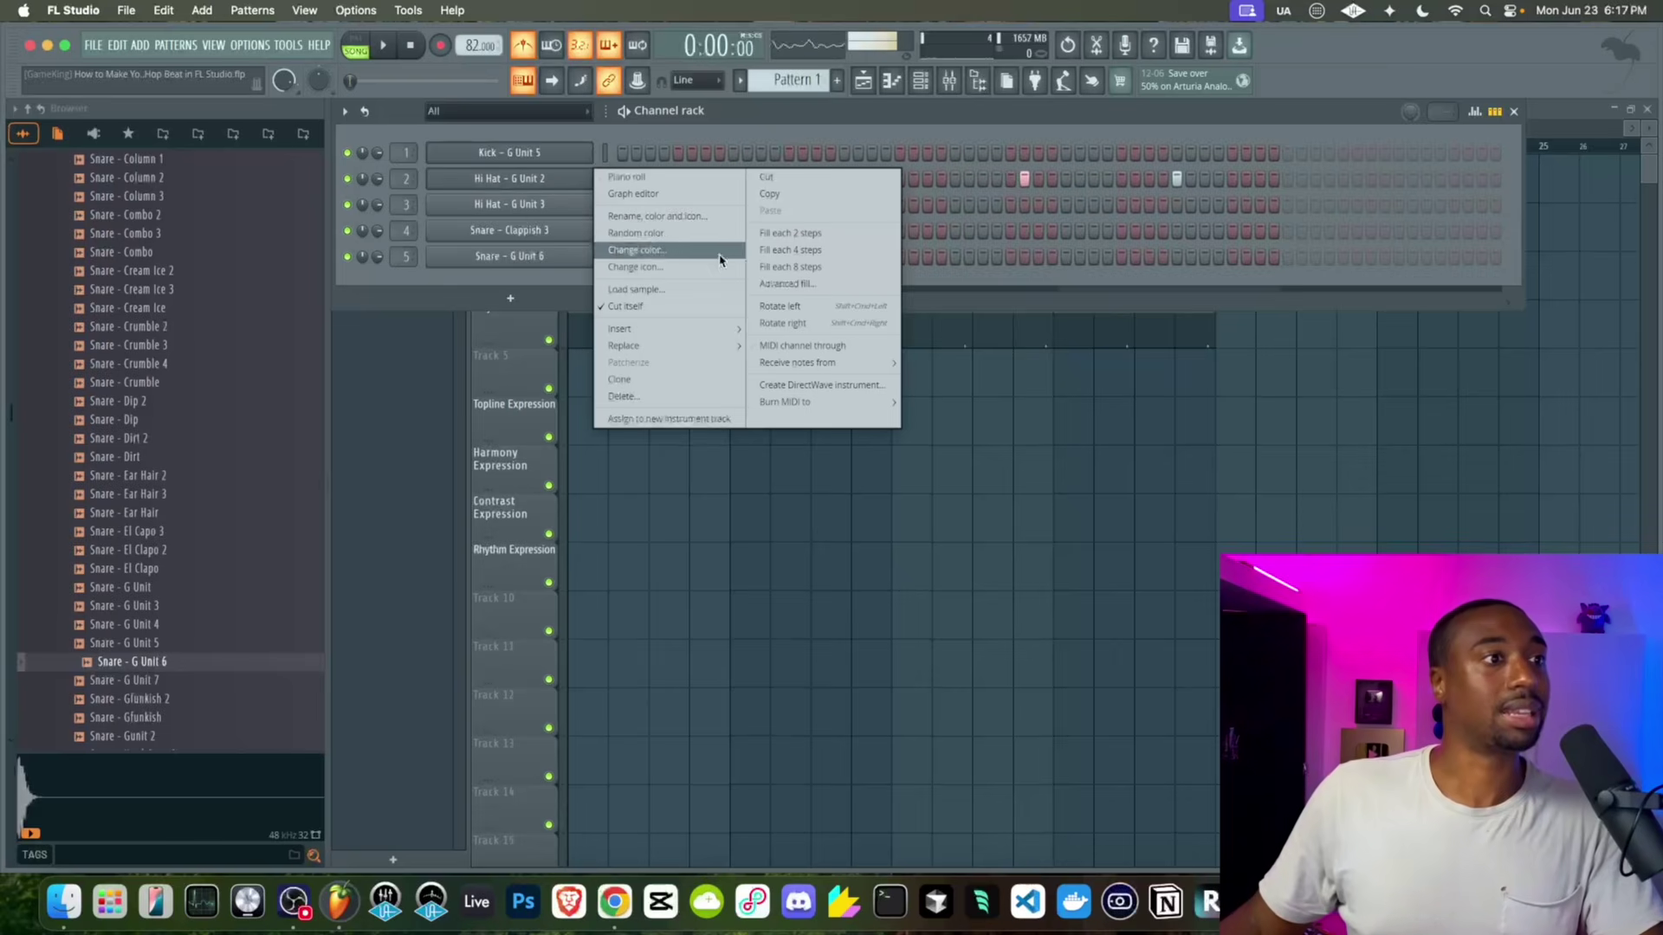
click(787, 237)
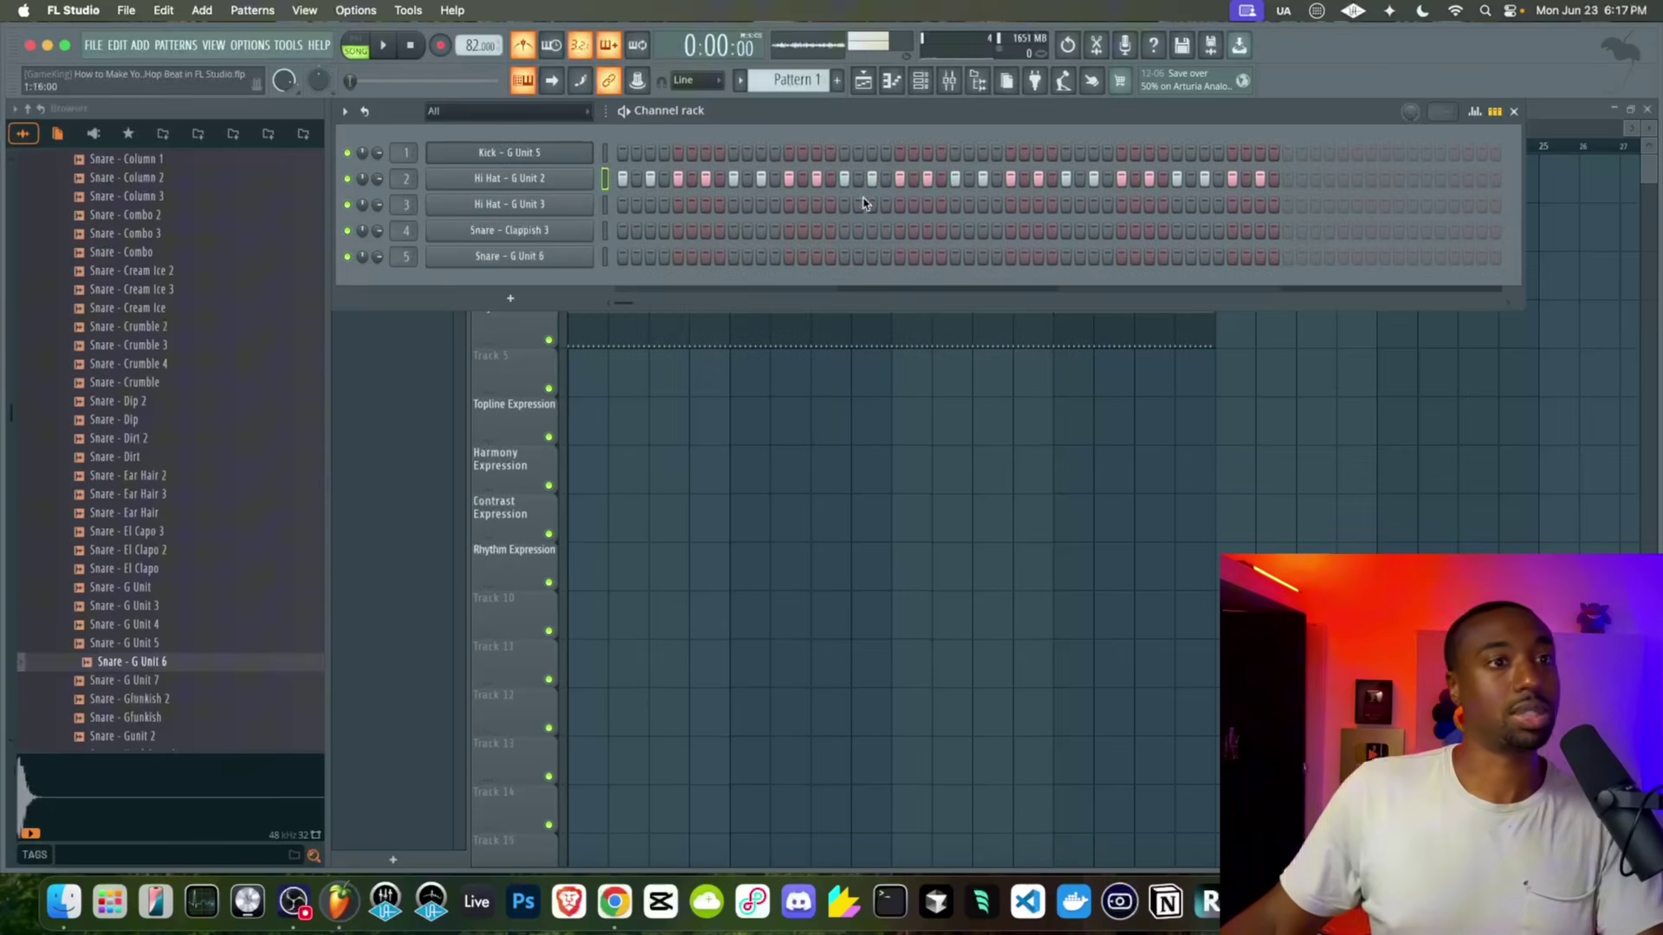
Refill the Hi Hat - G Unit 2 channel every 4 steps and play it back against the metronome
right_click(572, 178)
mouse_move(693, 227)
click(781, 246)
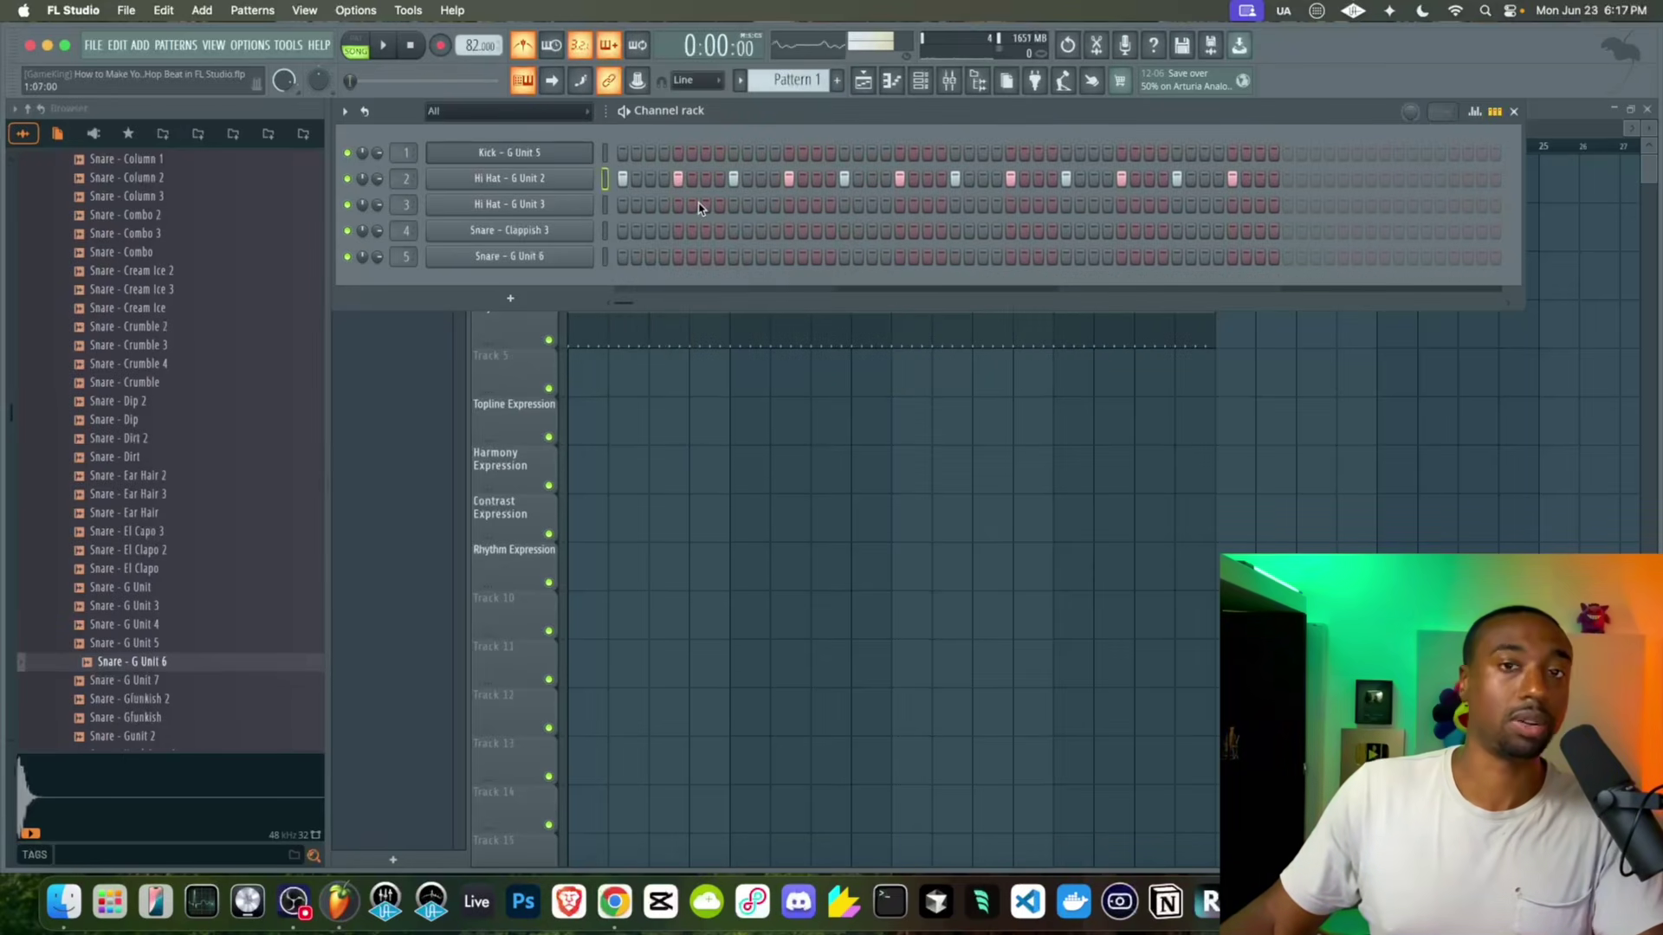
key(space)
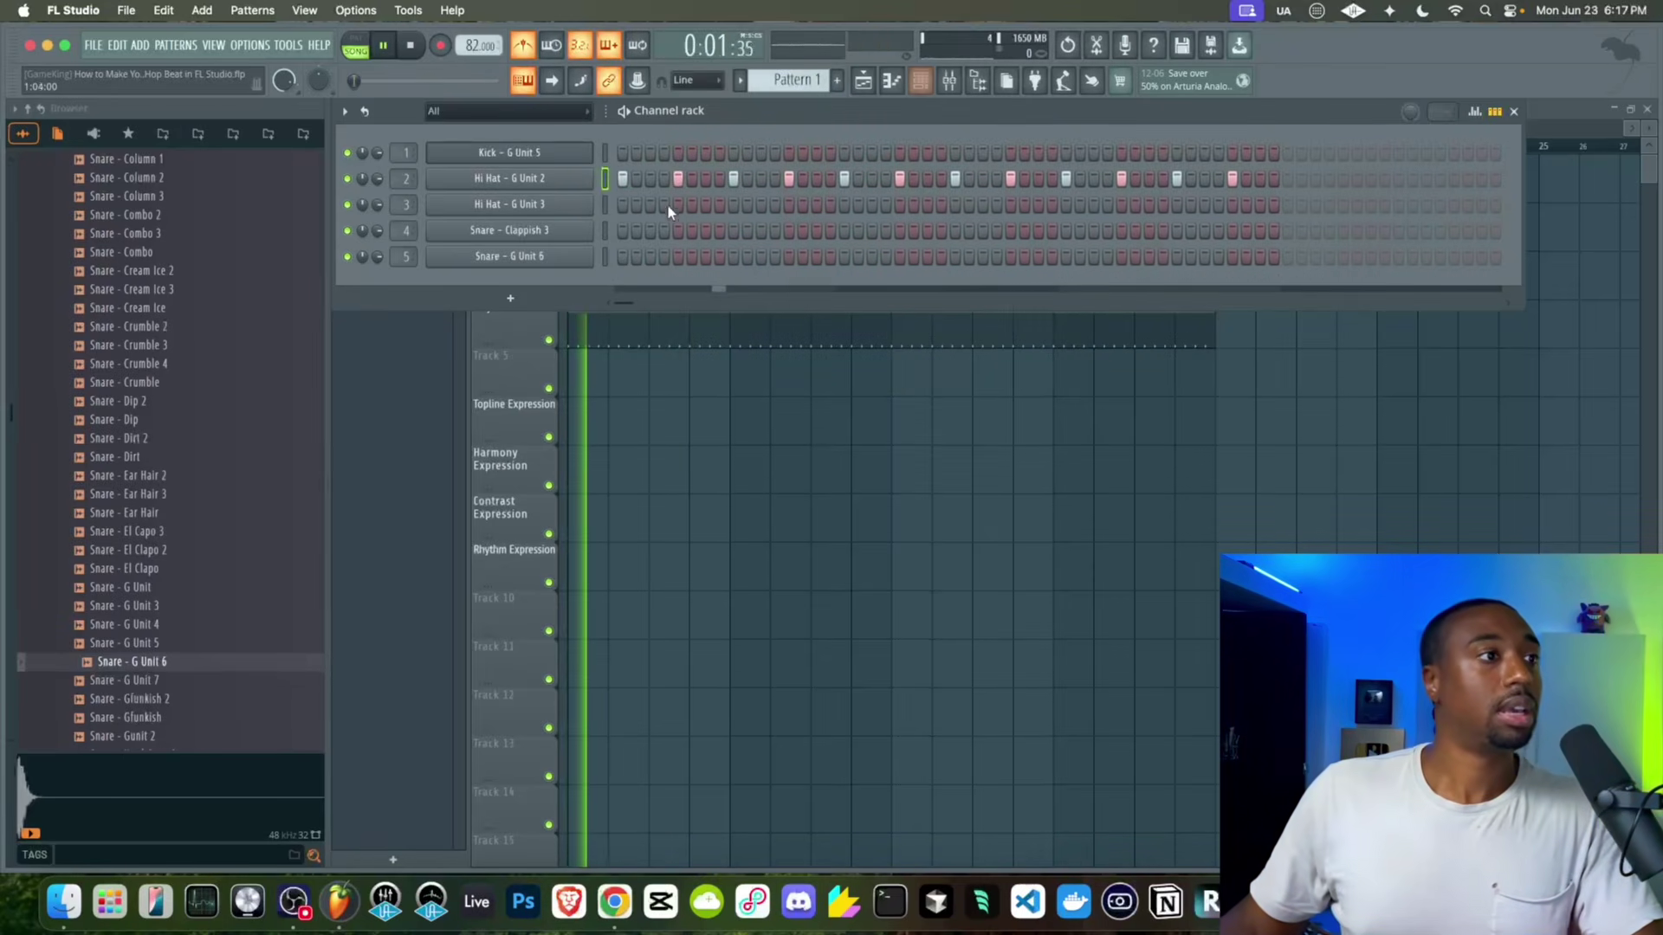
key(space)
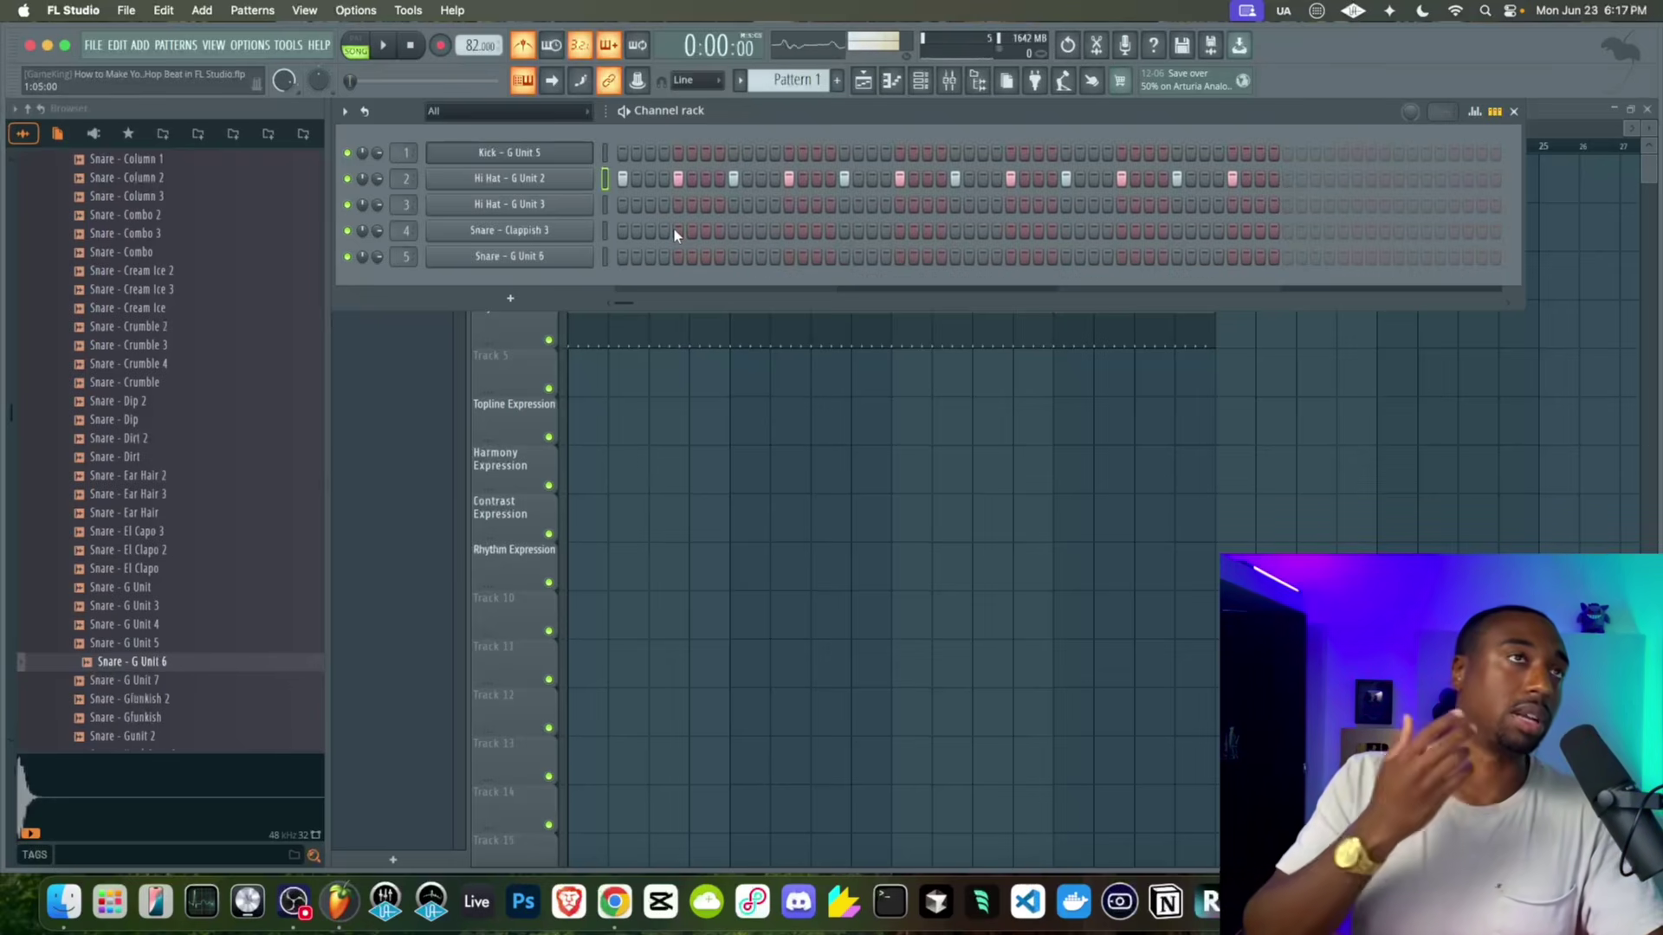
key(space)
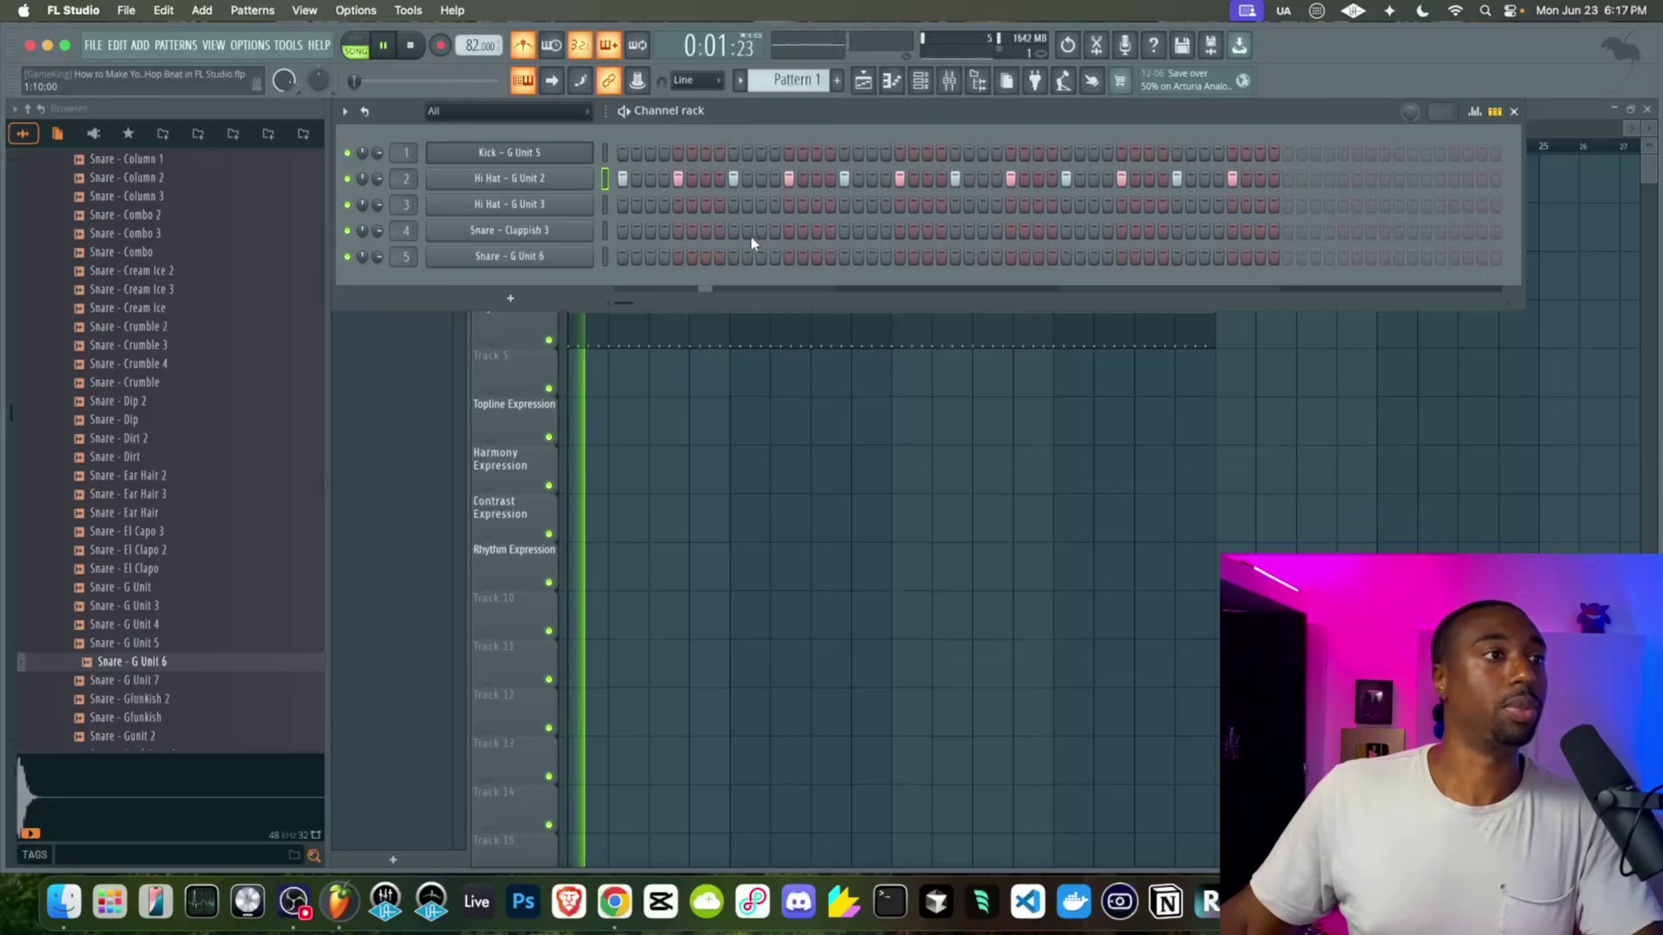
key(space)
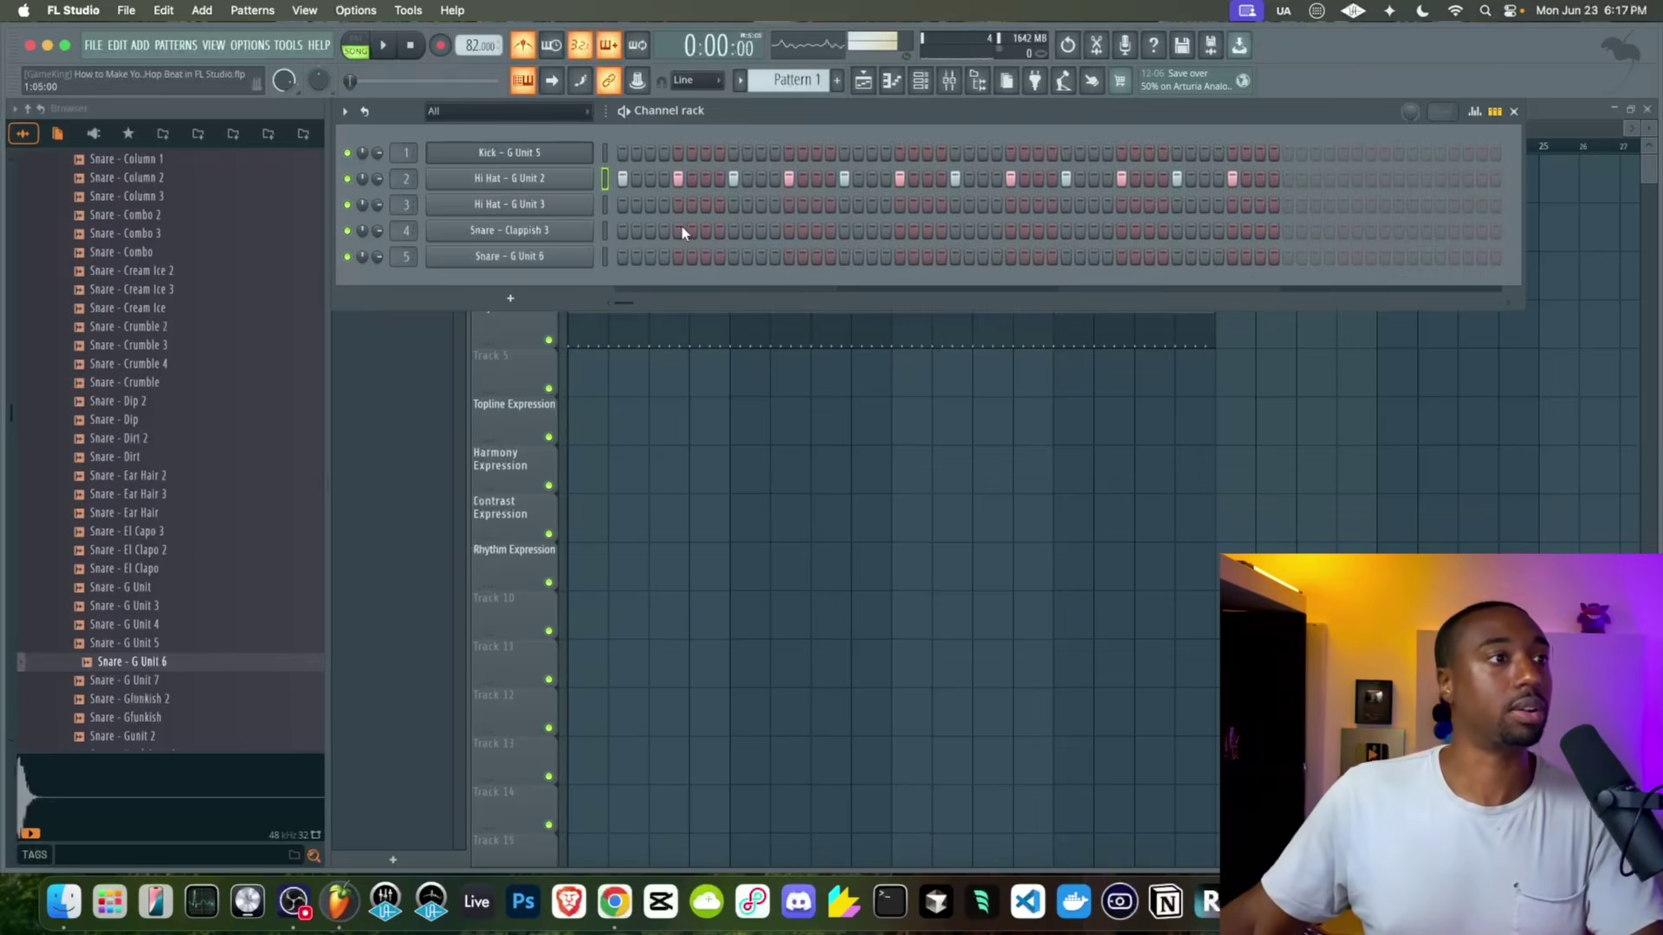
Place Snare - Clappish 3 and Snare - G Unit 6 hits on every second beat, starting at step 5 and repeating every 8 steps
click(678, 230)
click(789, 230)
click(900, 230)
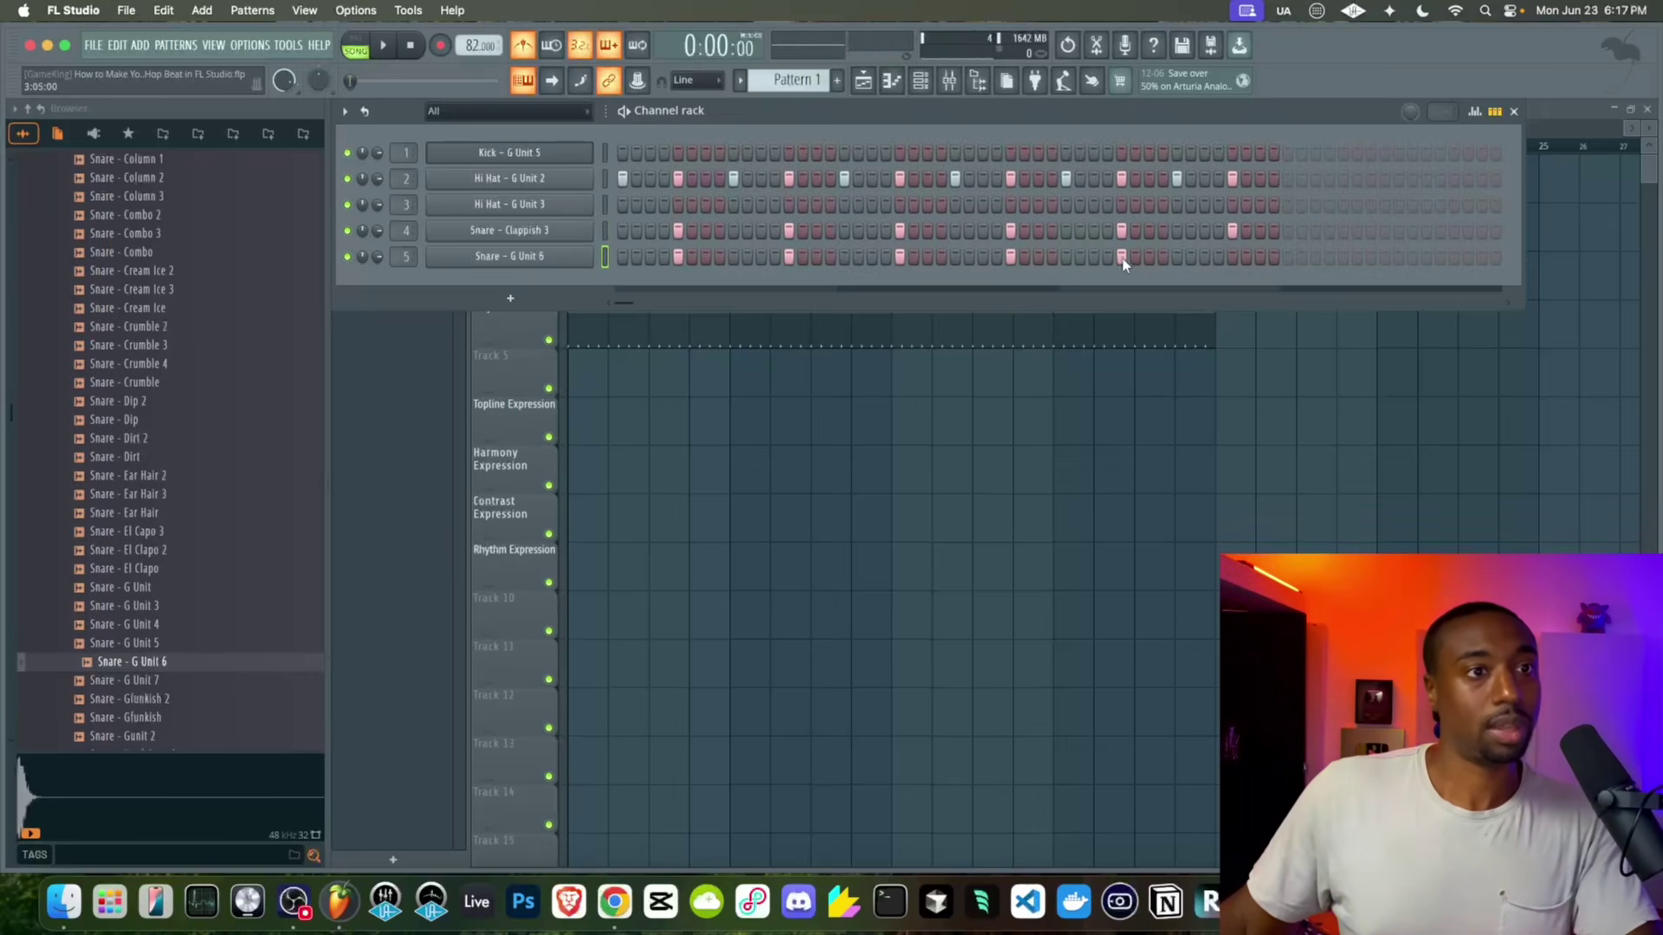
Move the first Pattern 1 clip below the Rhythm track and open the piano roll for Snare - G Unit 6
key(F6)
drag(657, 304, 648, 409)
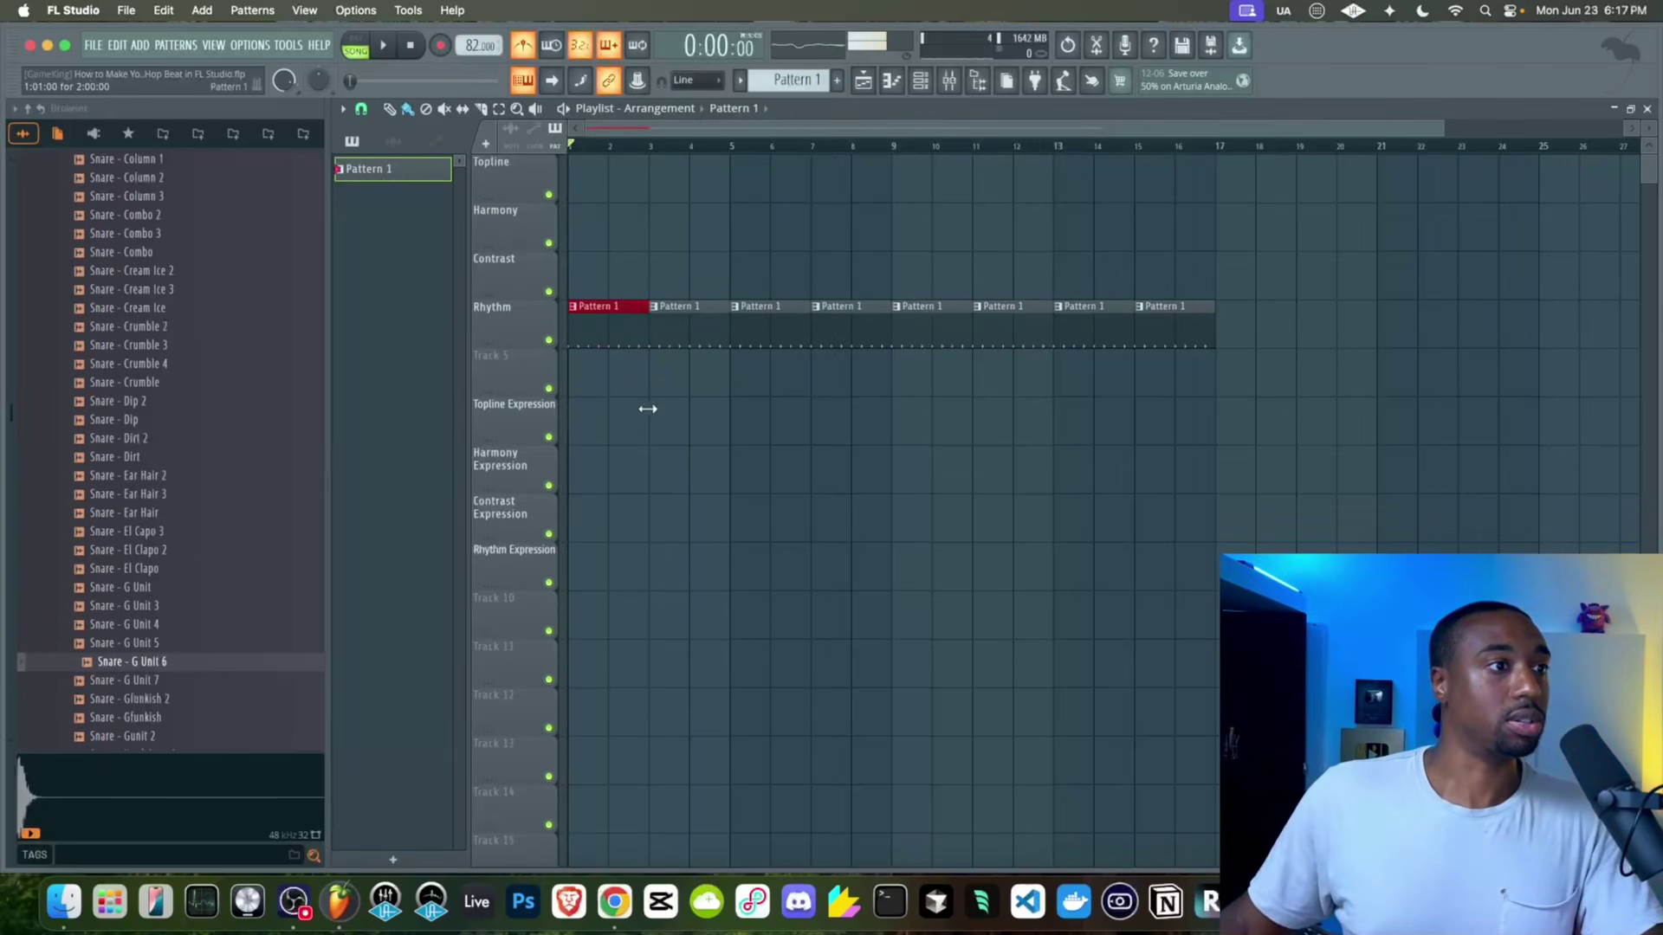
drag(631, 312, 690, 419)
double_click(642, 419)
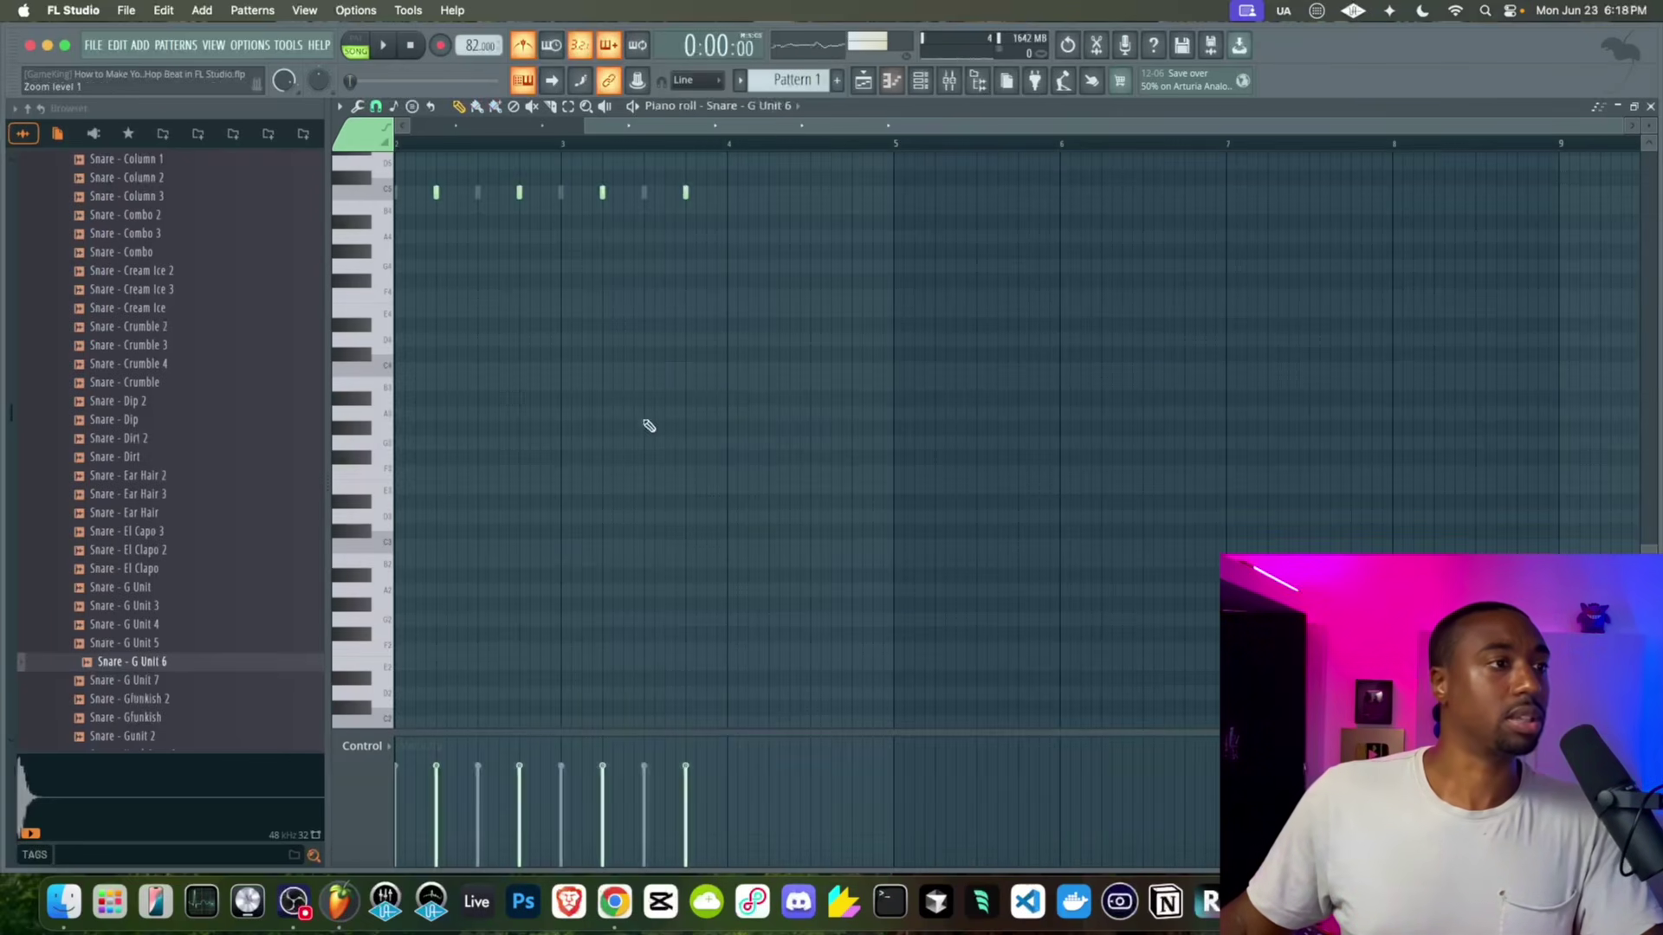
Remove all hi-hat and snare steps beyond bar 2 in the channel rack to shorten Pattern 1 to 2 bars
key(F6)
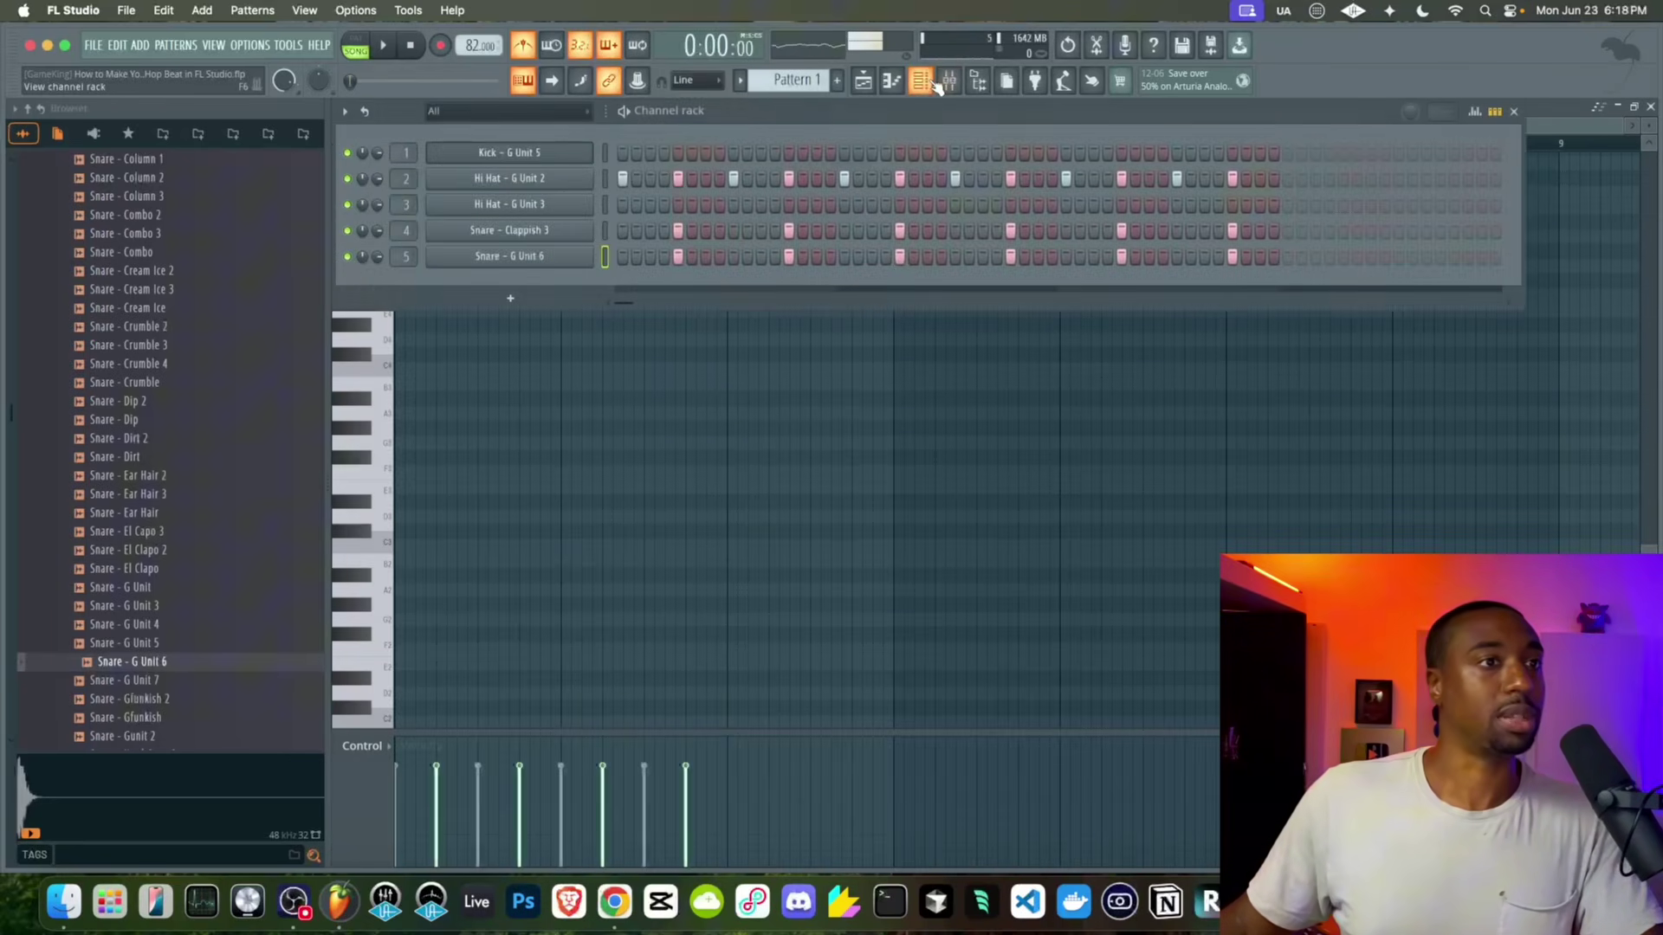
click(1228, 258)
click(1233, 230)
click(1232, 179)
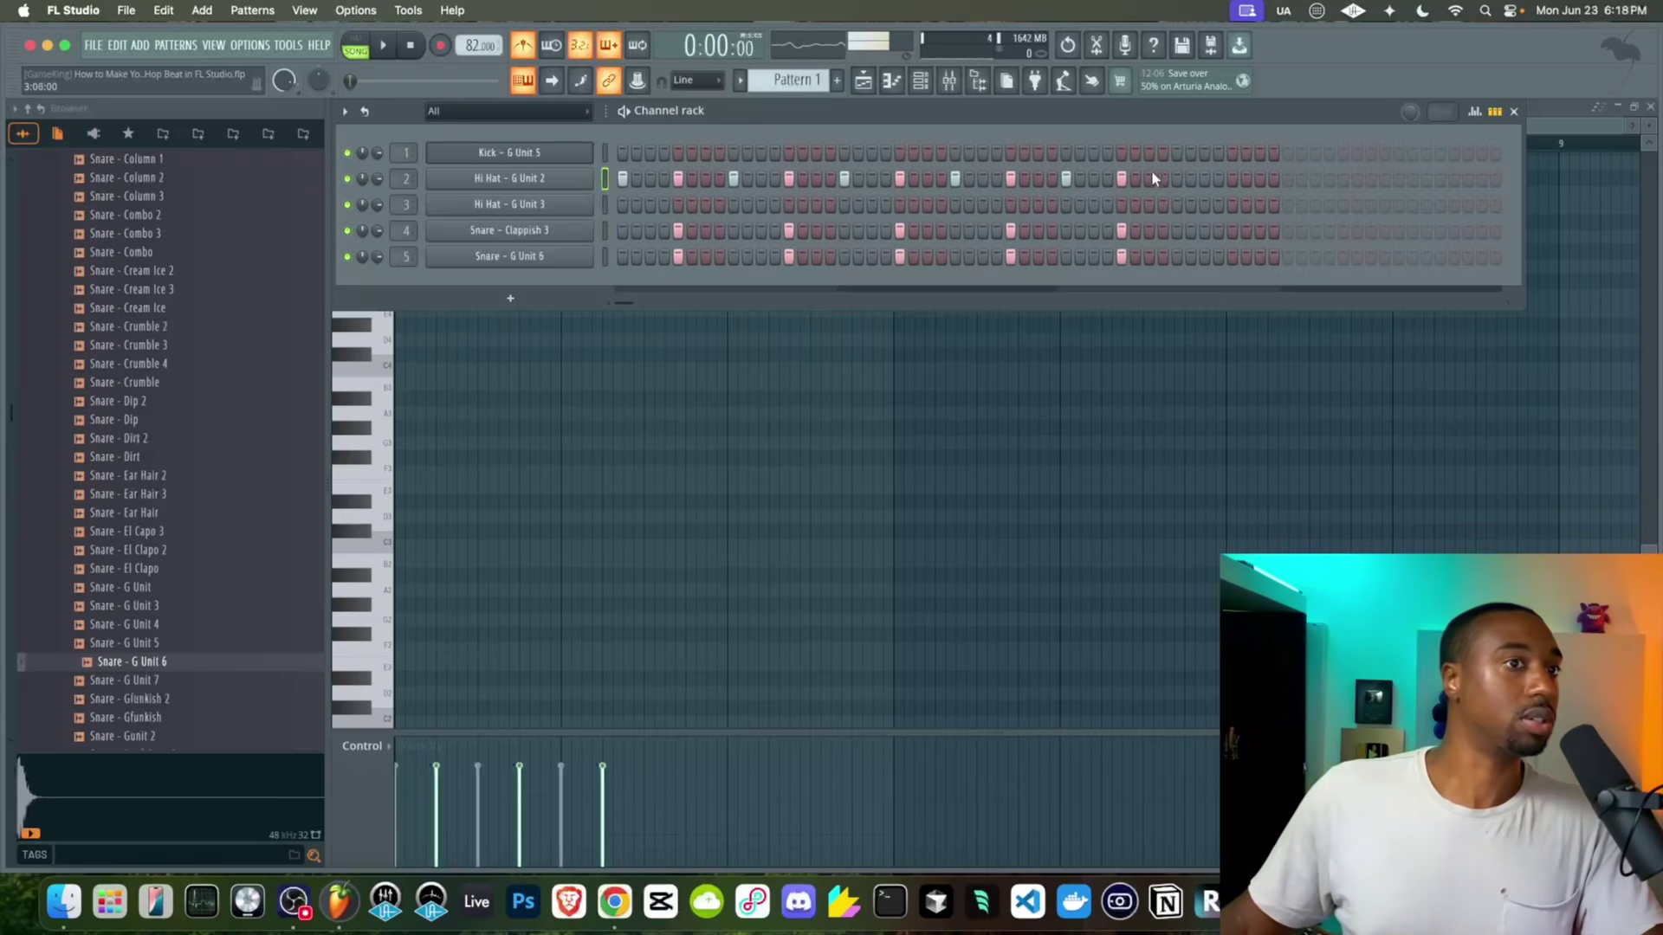
click(1107, 230)
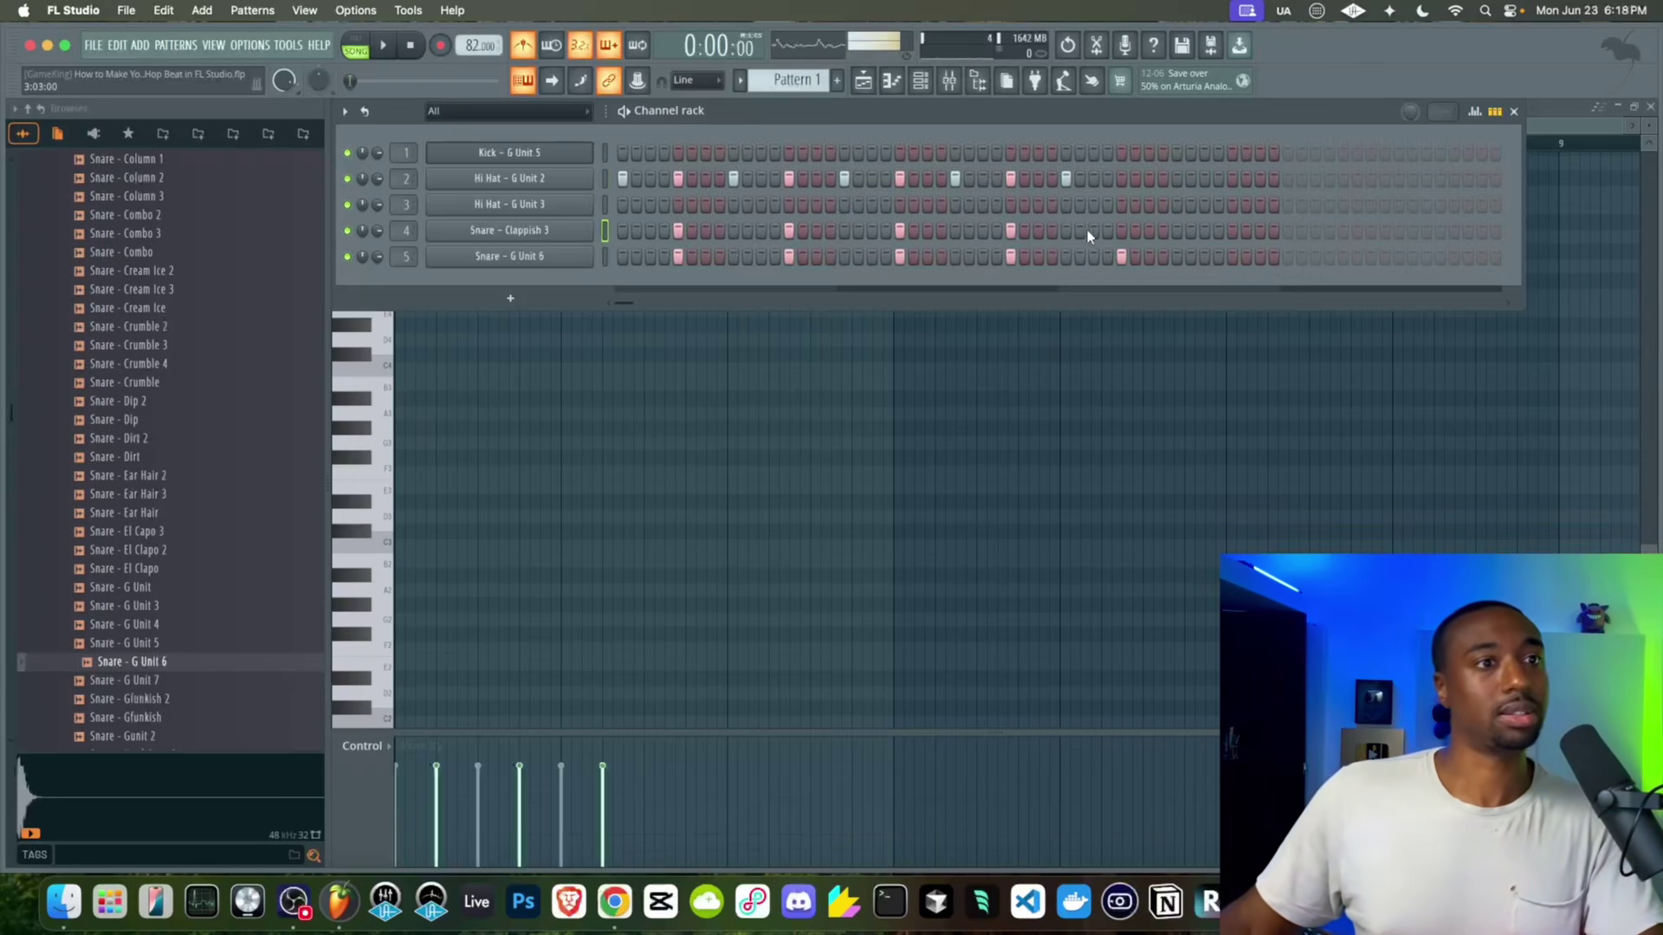
click(1121, 230)
click(1121, 258)
click(1064, 179)
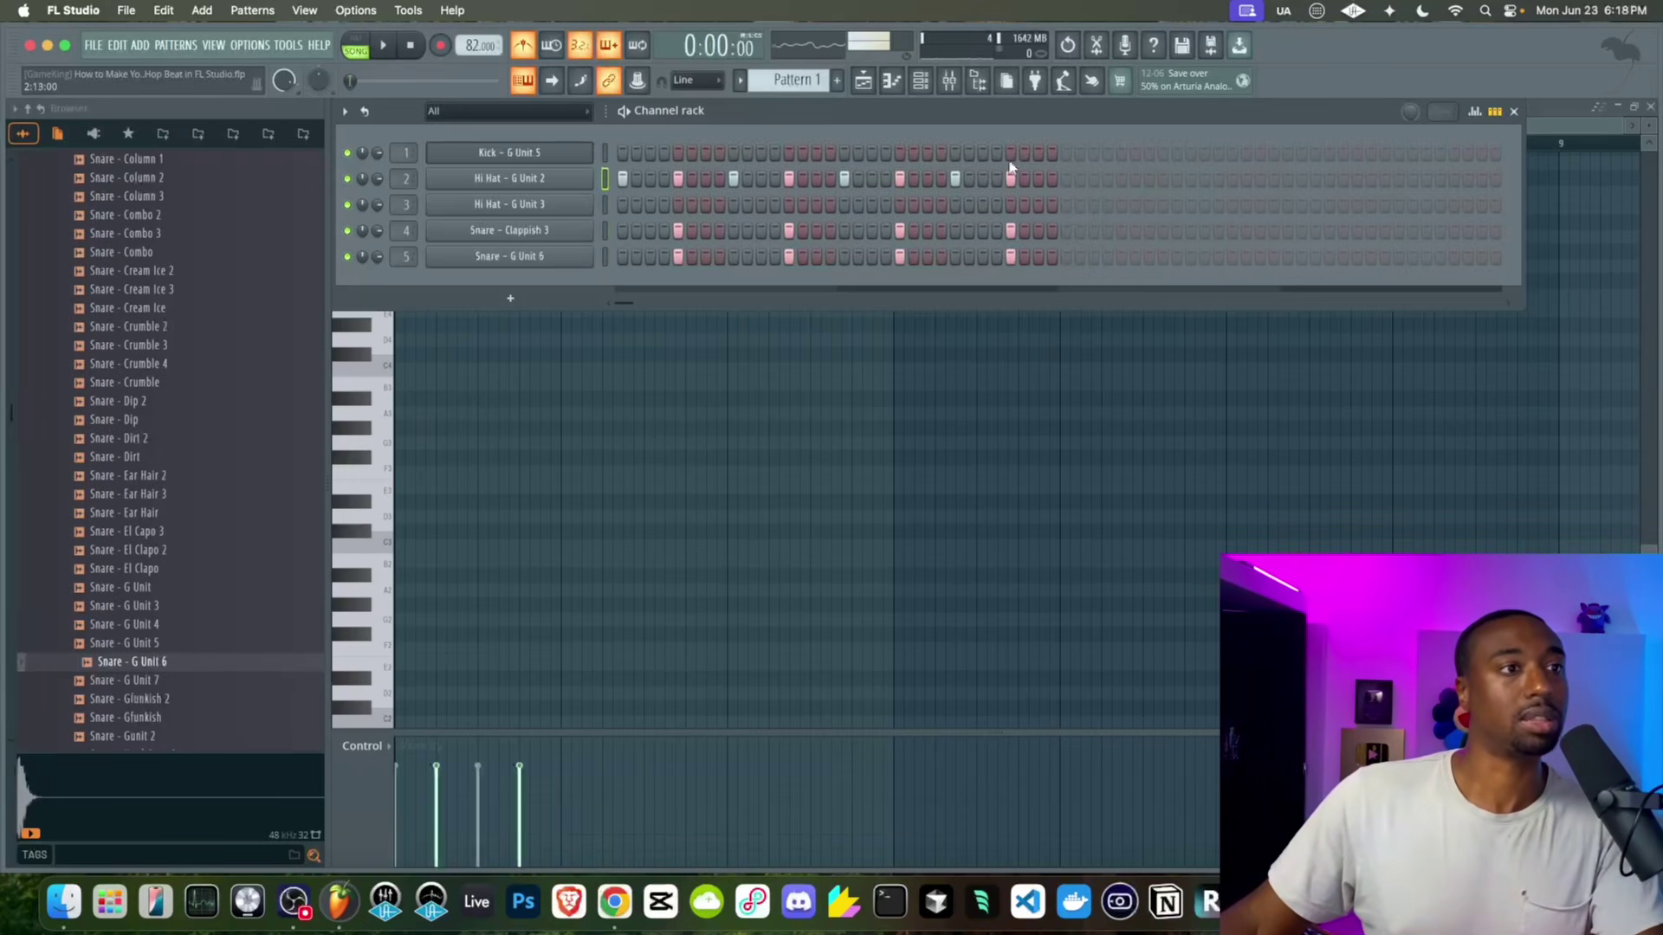
Return the first Pattern 1 clip to bar 1 of the Rhythm track and play the arrangement with the channel rack shown
key(F5)
drag(609, 401, 605, 253)
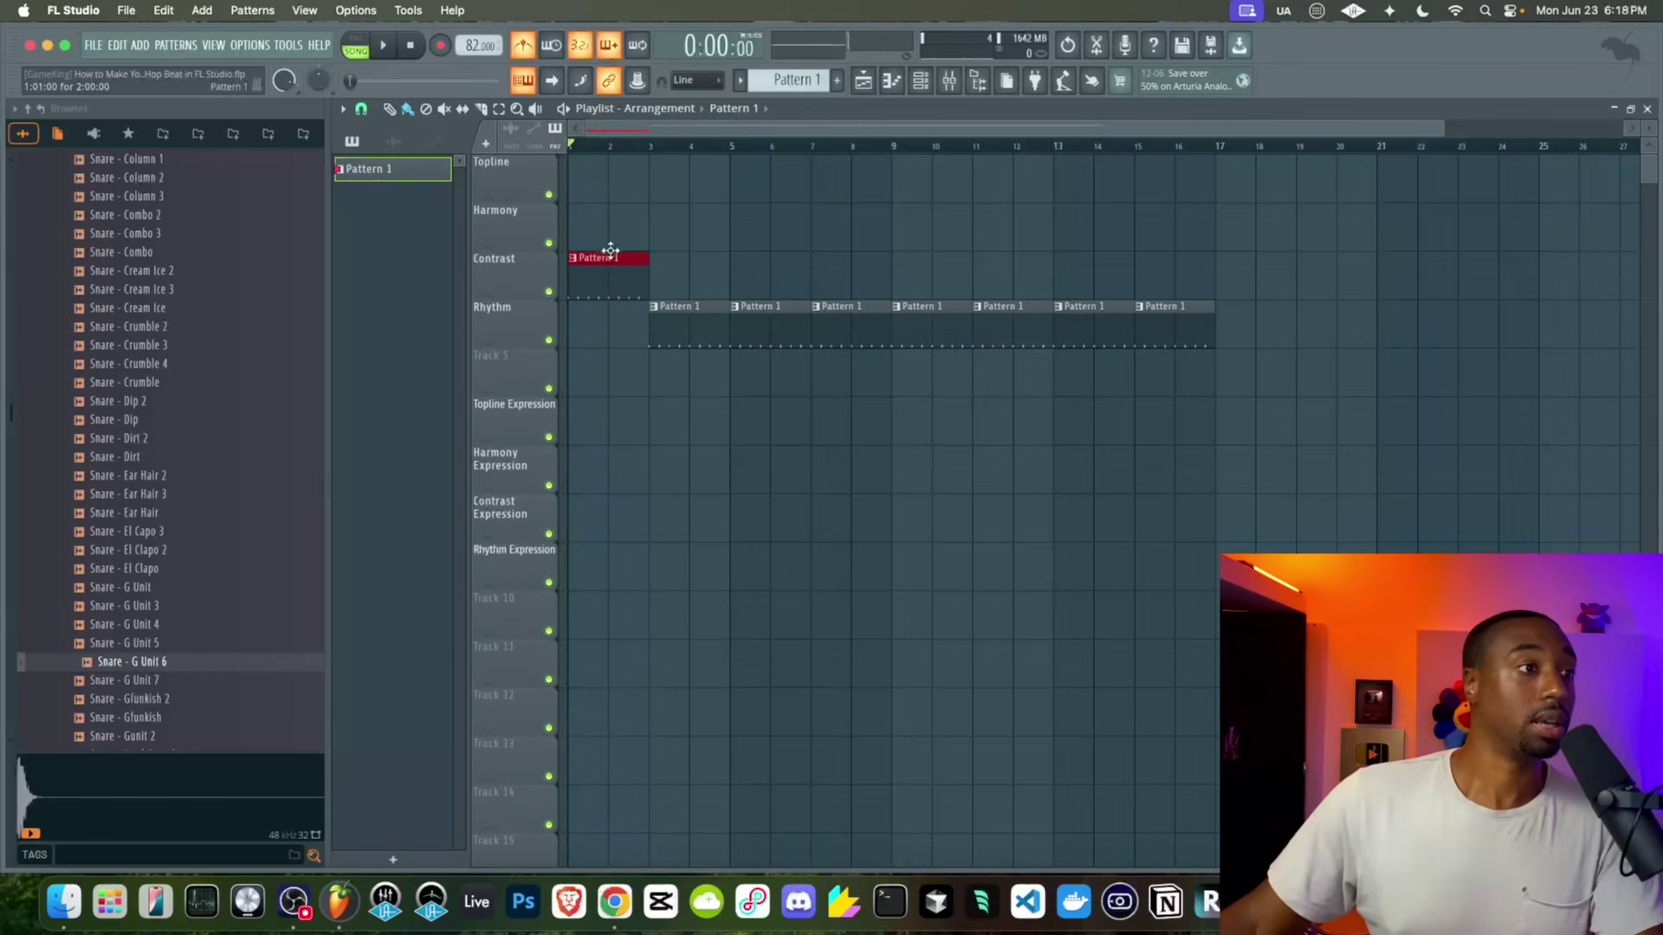
drag(604, 321, 602, 329)
key(space)
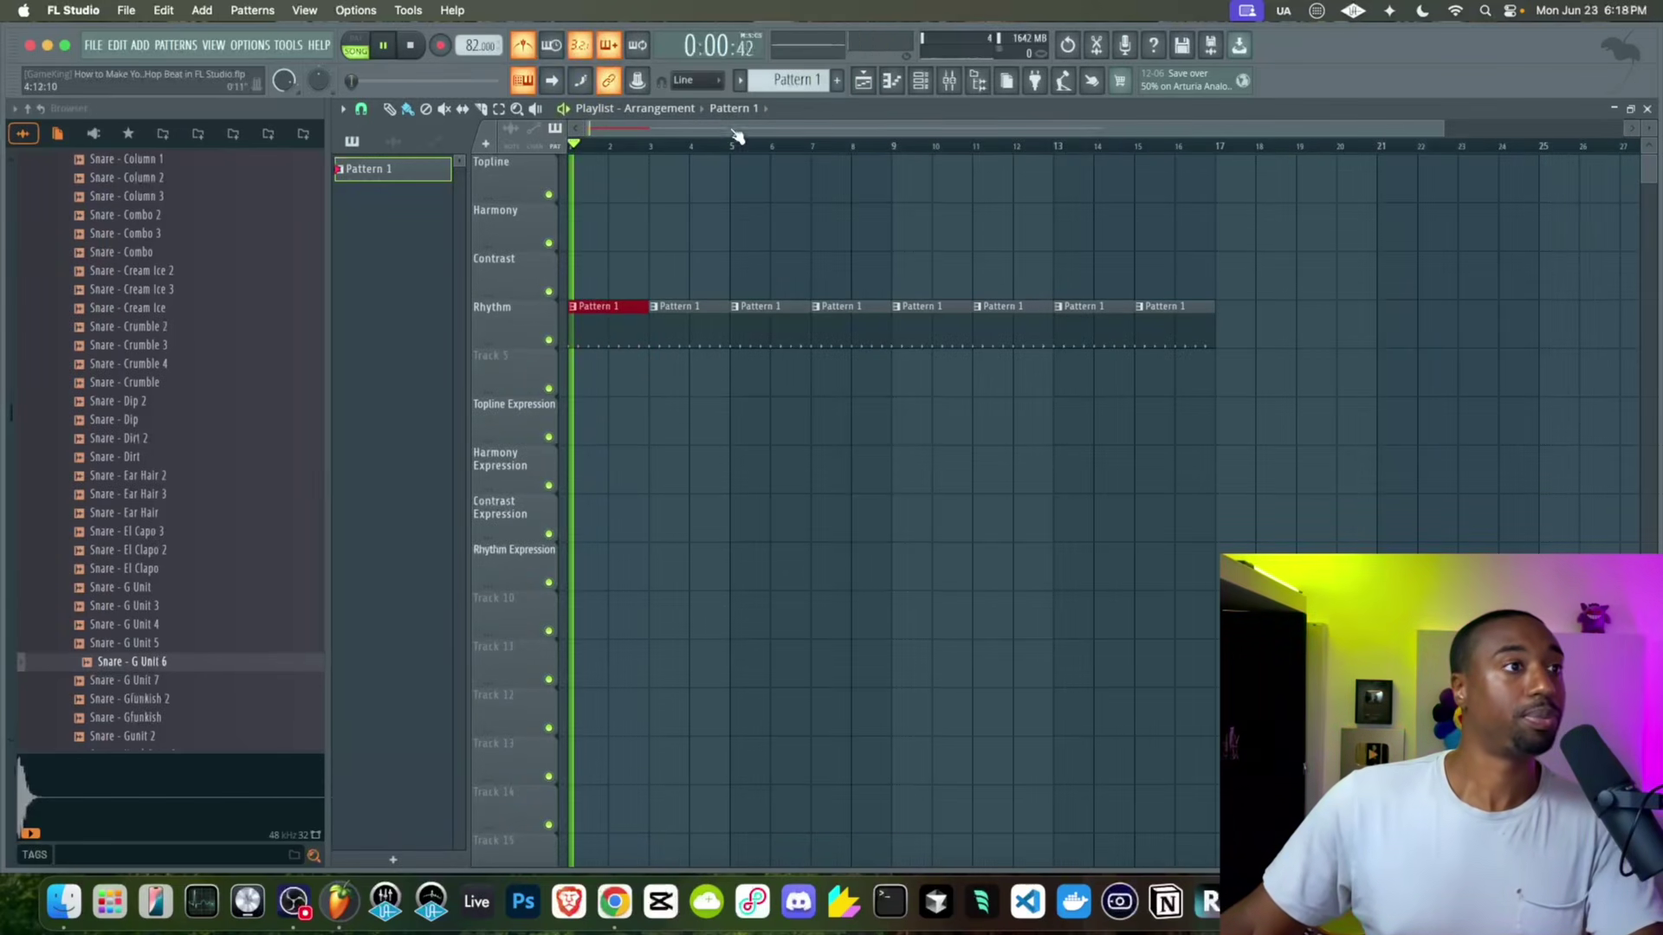
click(925, 83)
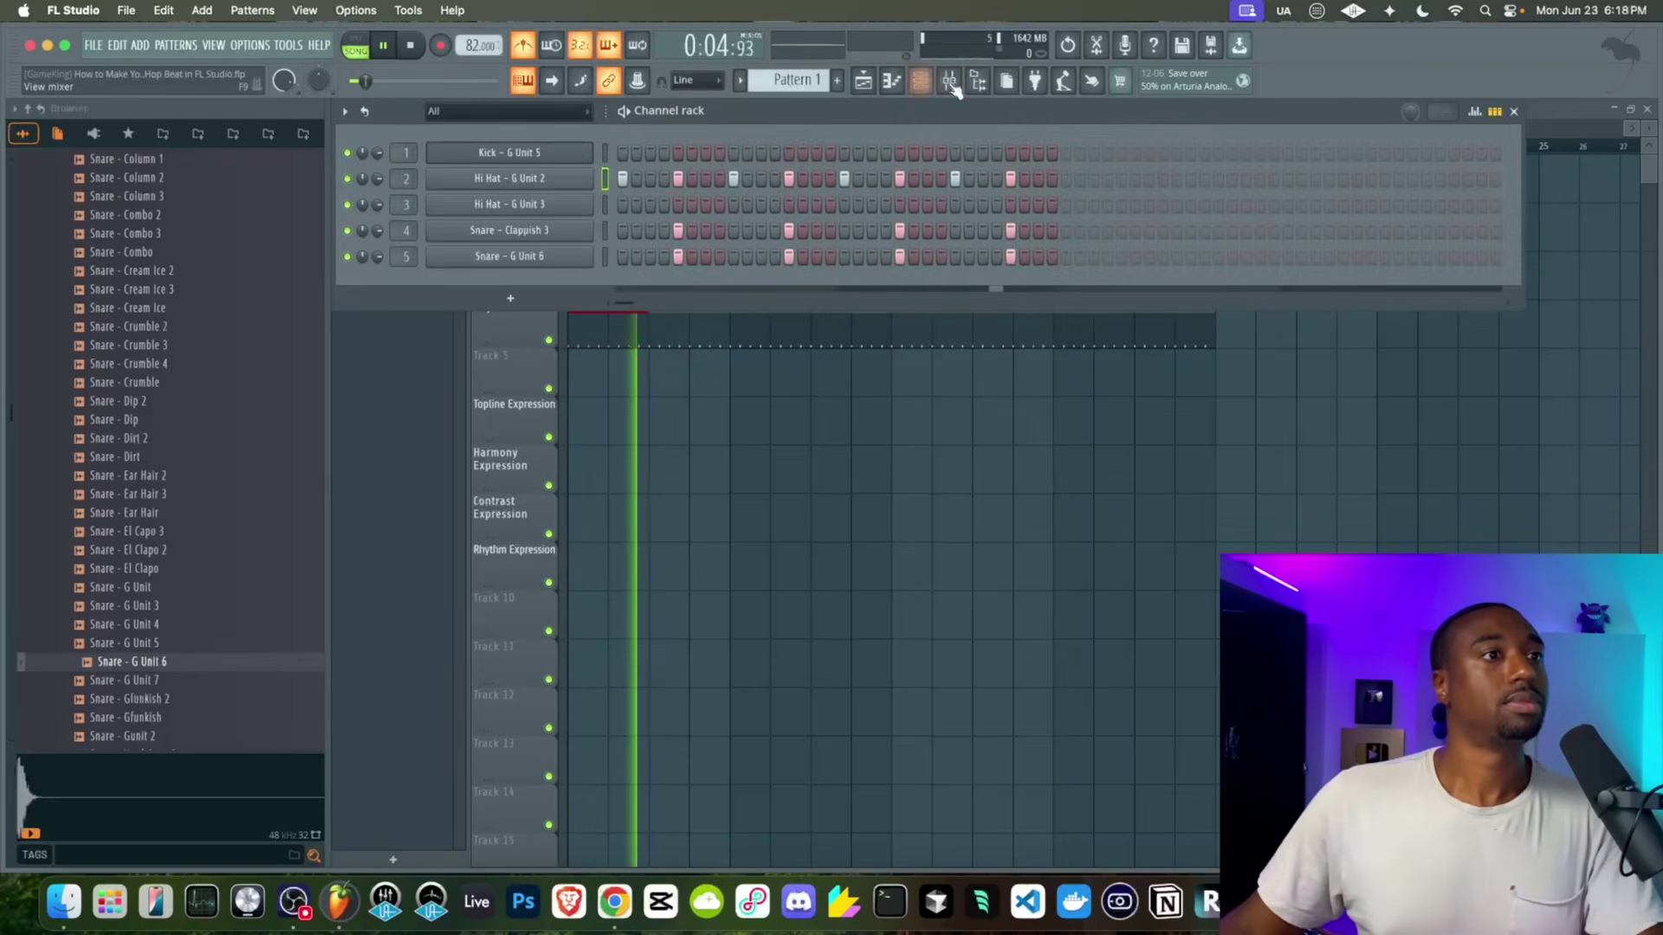
key(space)
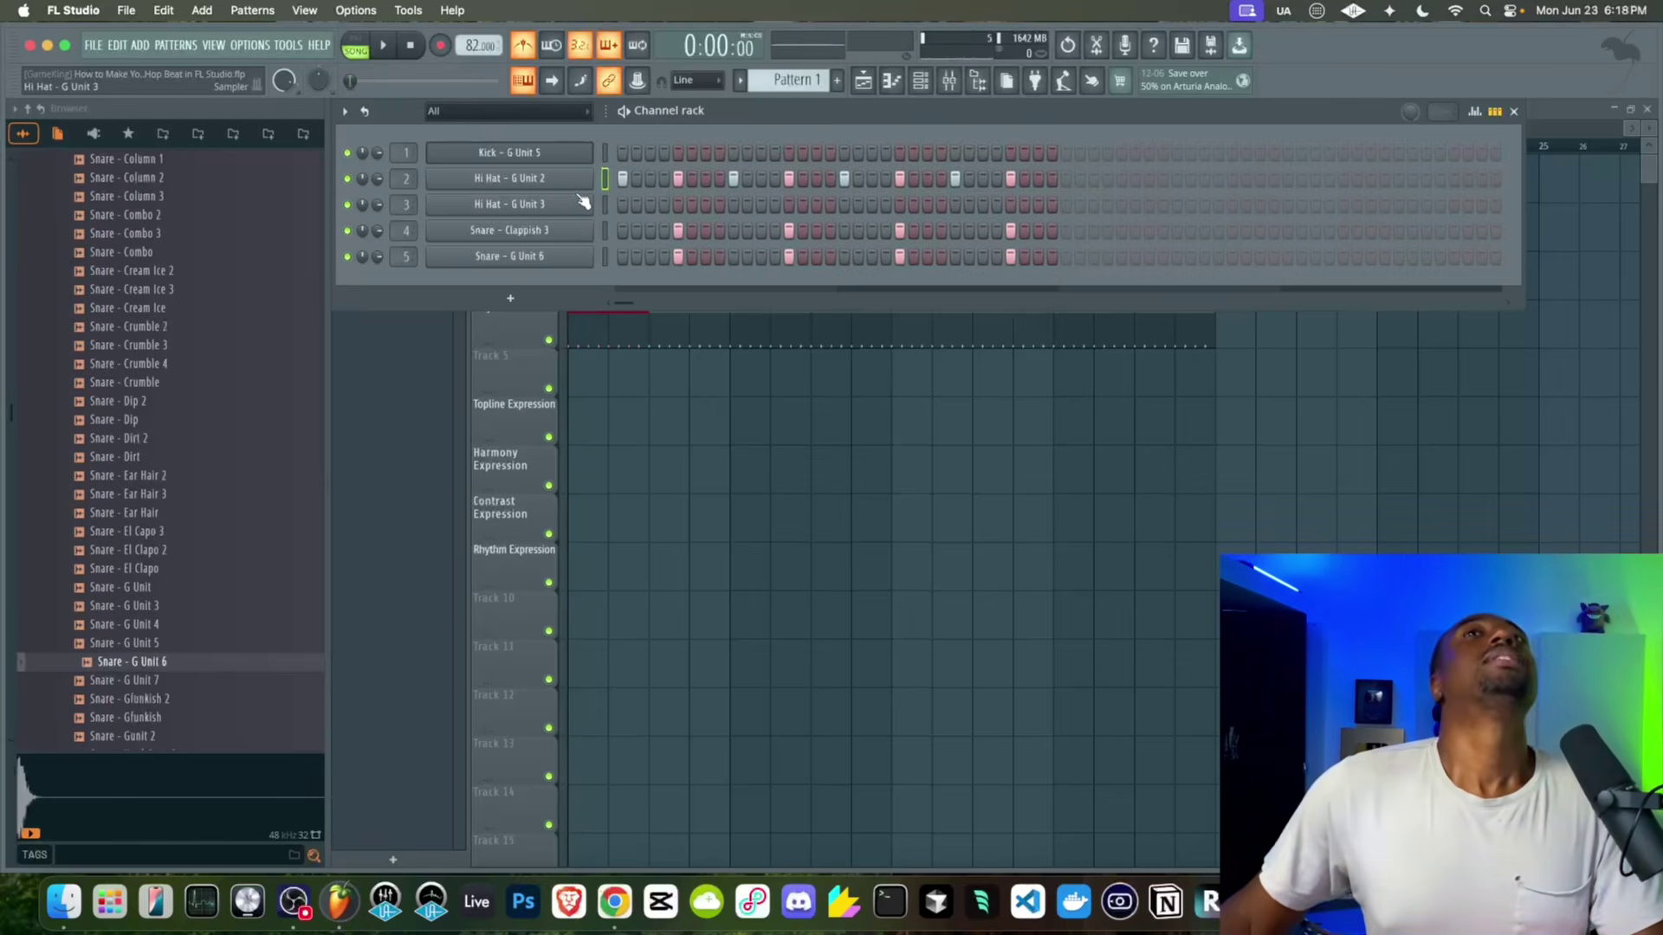
Fill Hi Hat - G Unit 3 every 4 steps, shifted to start on step 3, and play the pattern
right_click(582, 202)
click(761, 271)
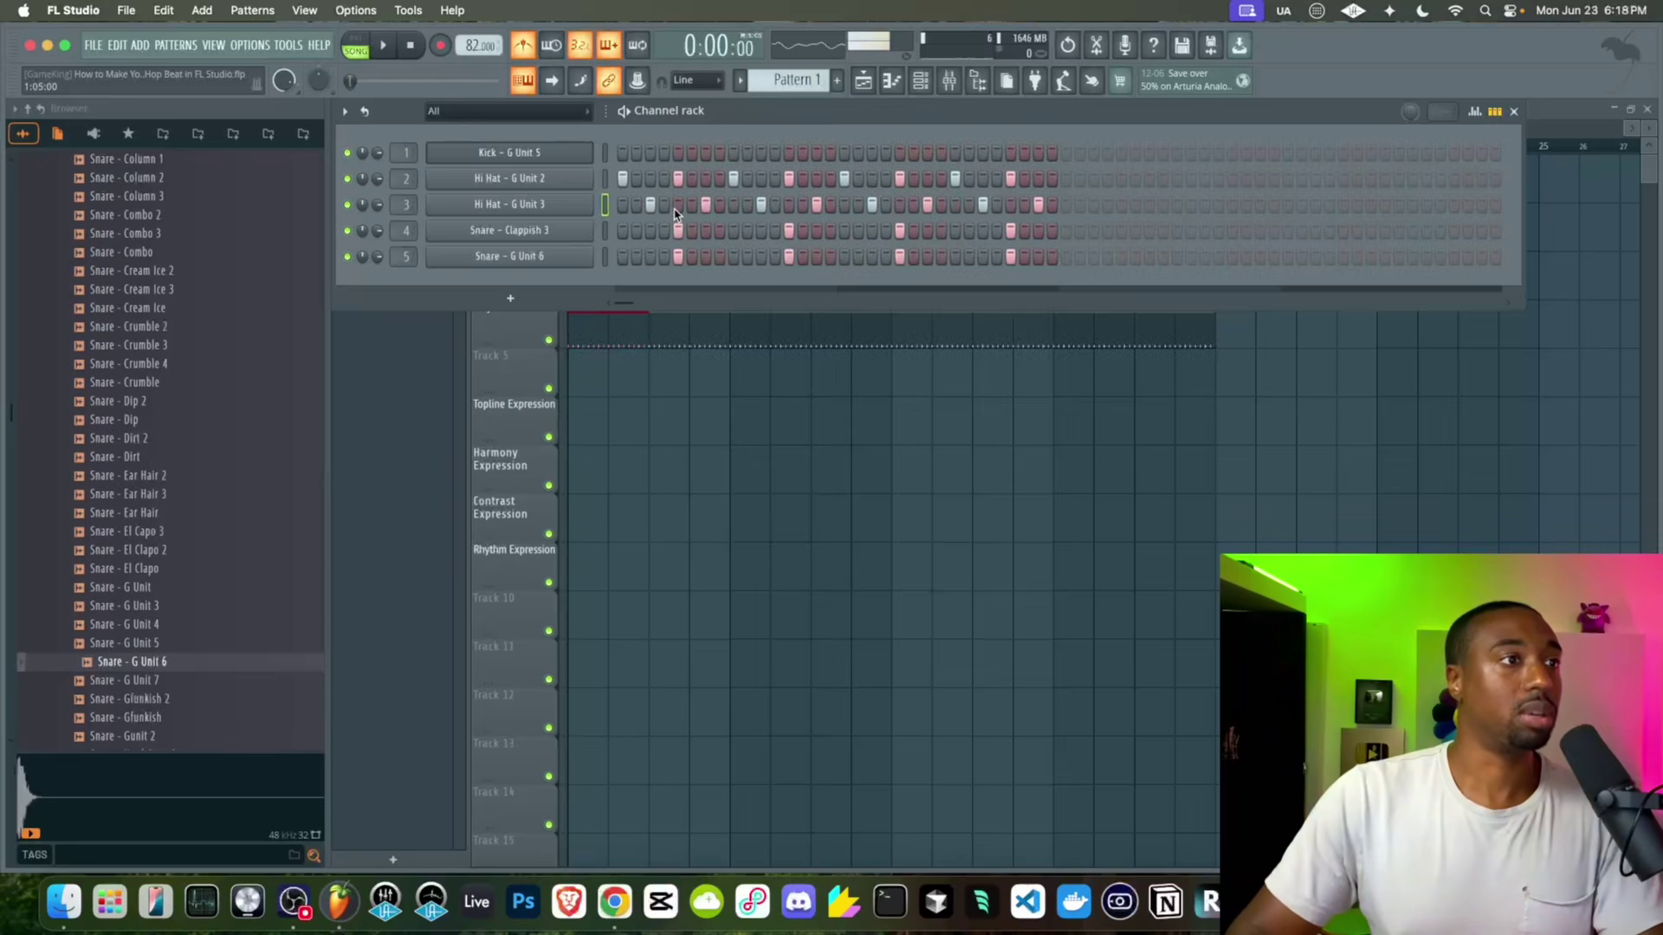
scroll(677, 215, down, 2)
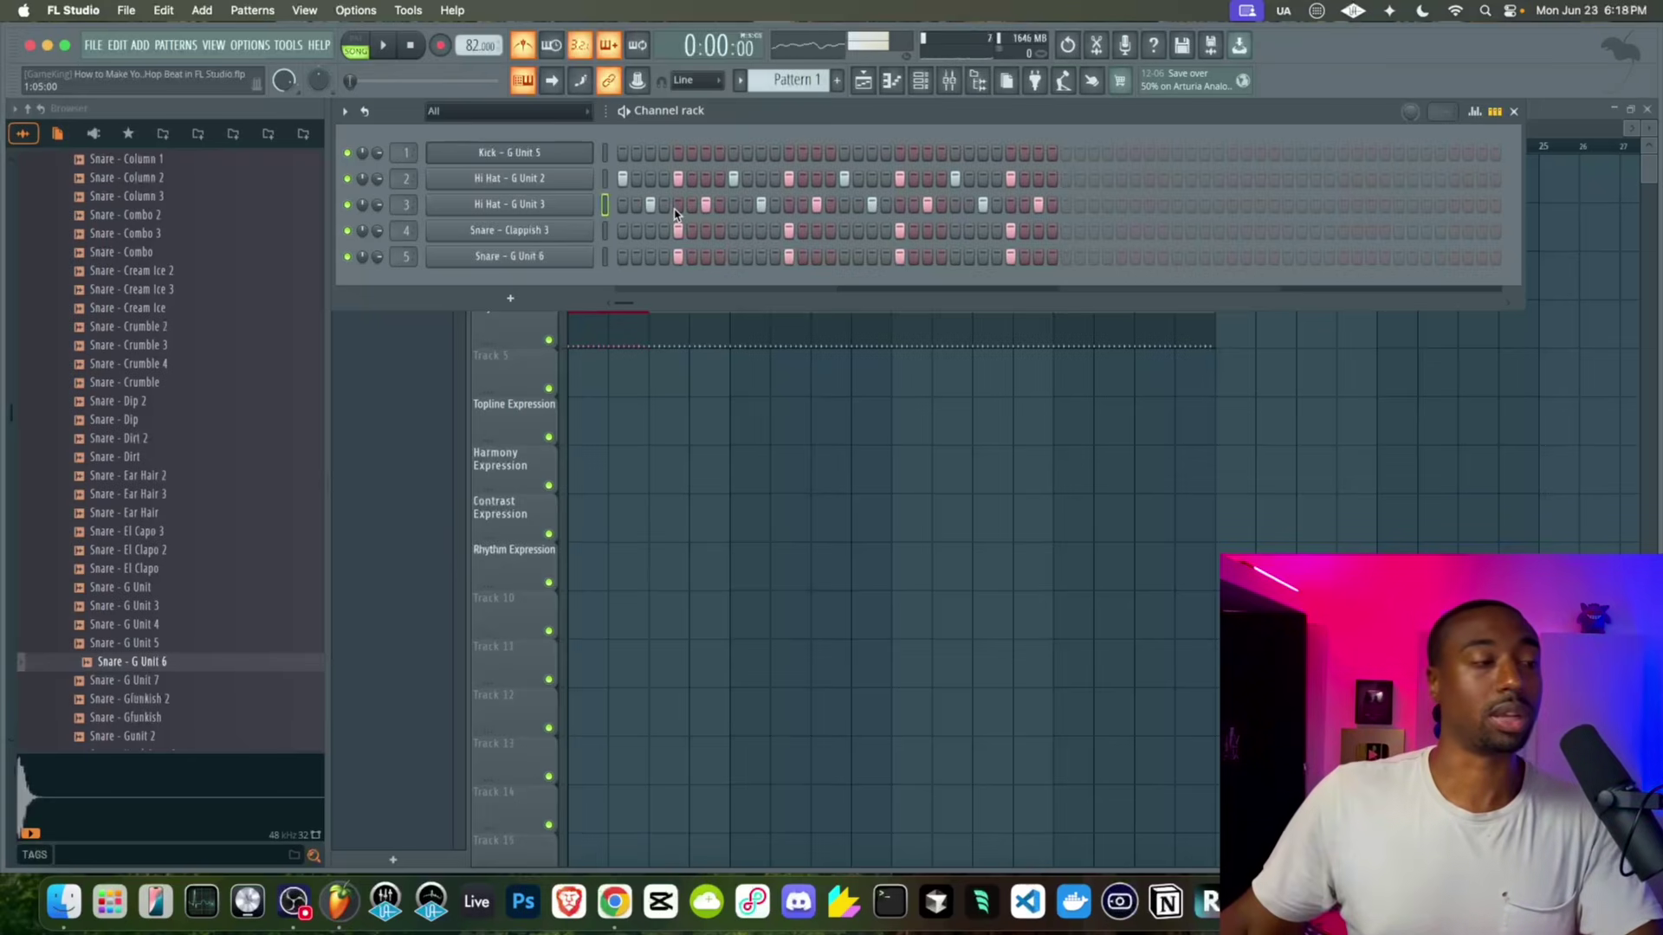
key(space)
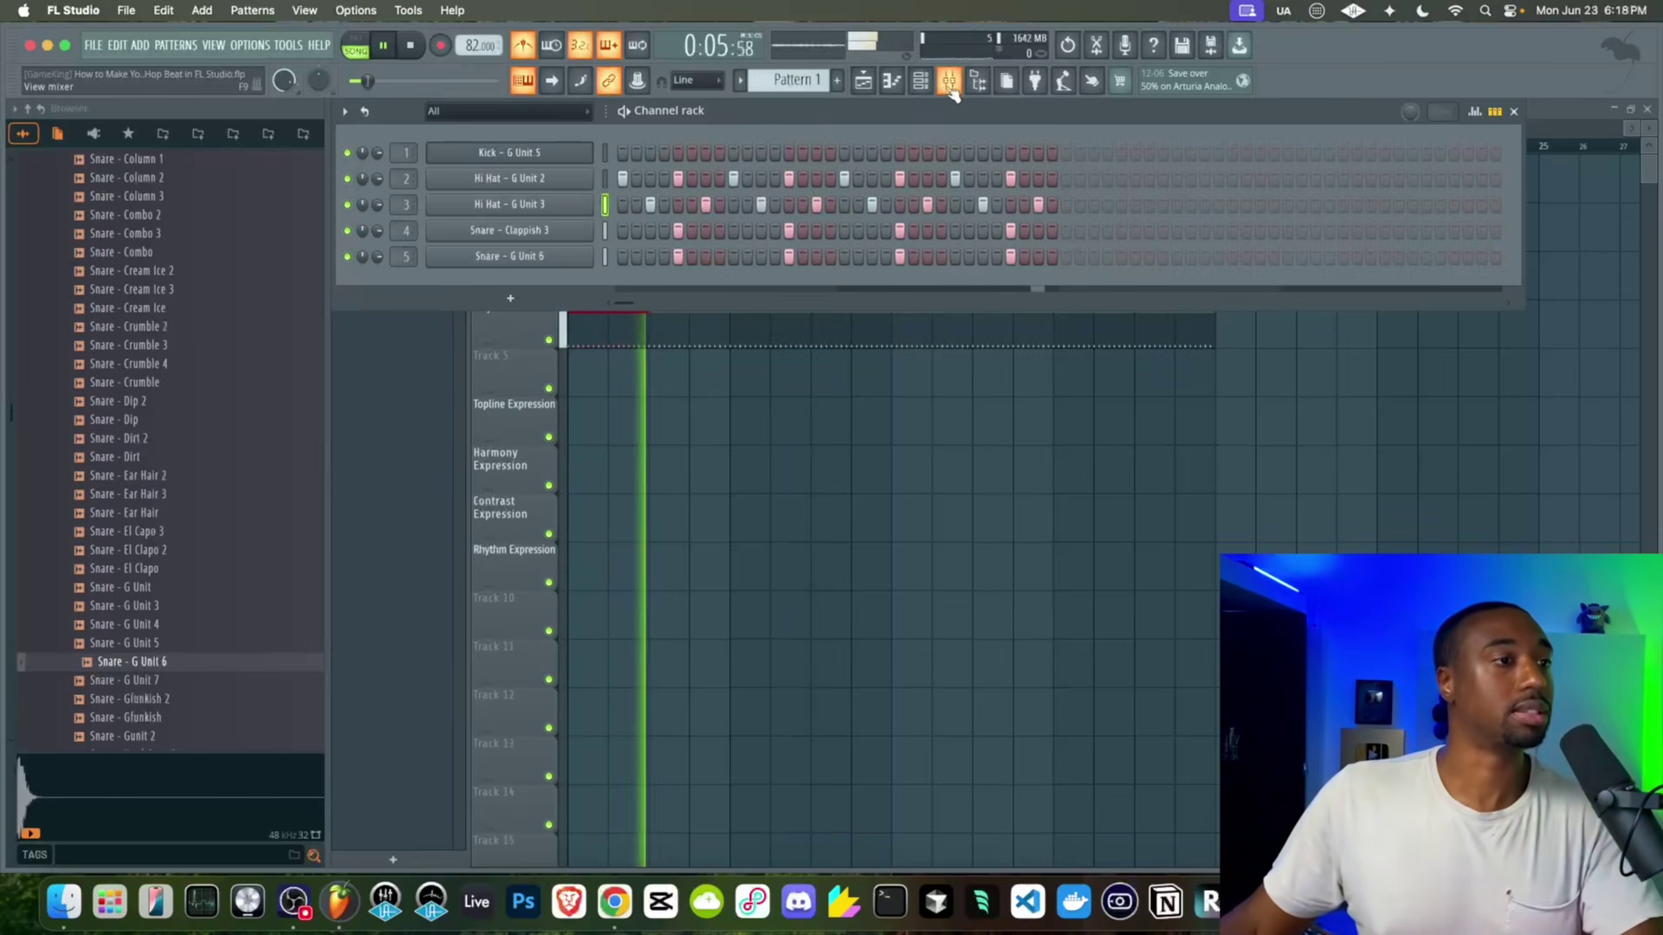
key(space)
Place a Kick - G Unit 5 hit on step 1 and play the pattern
click(629, 155)
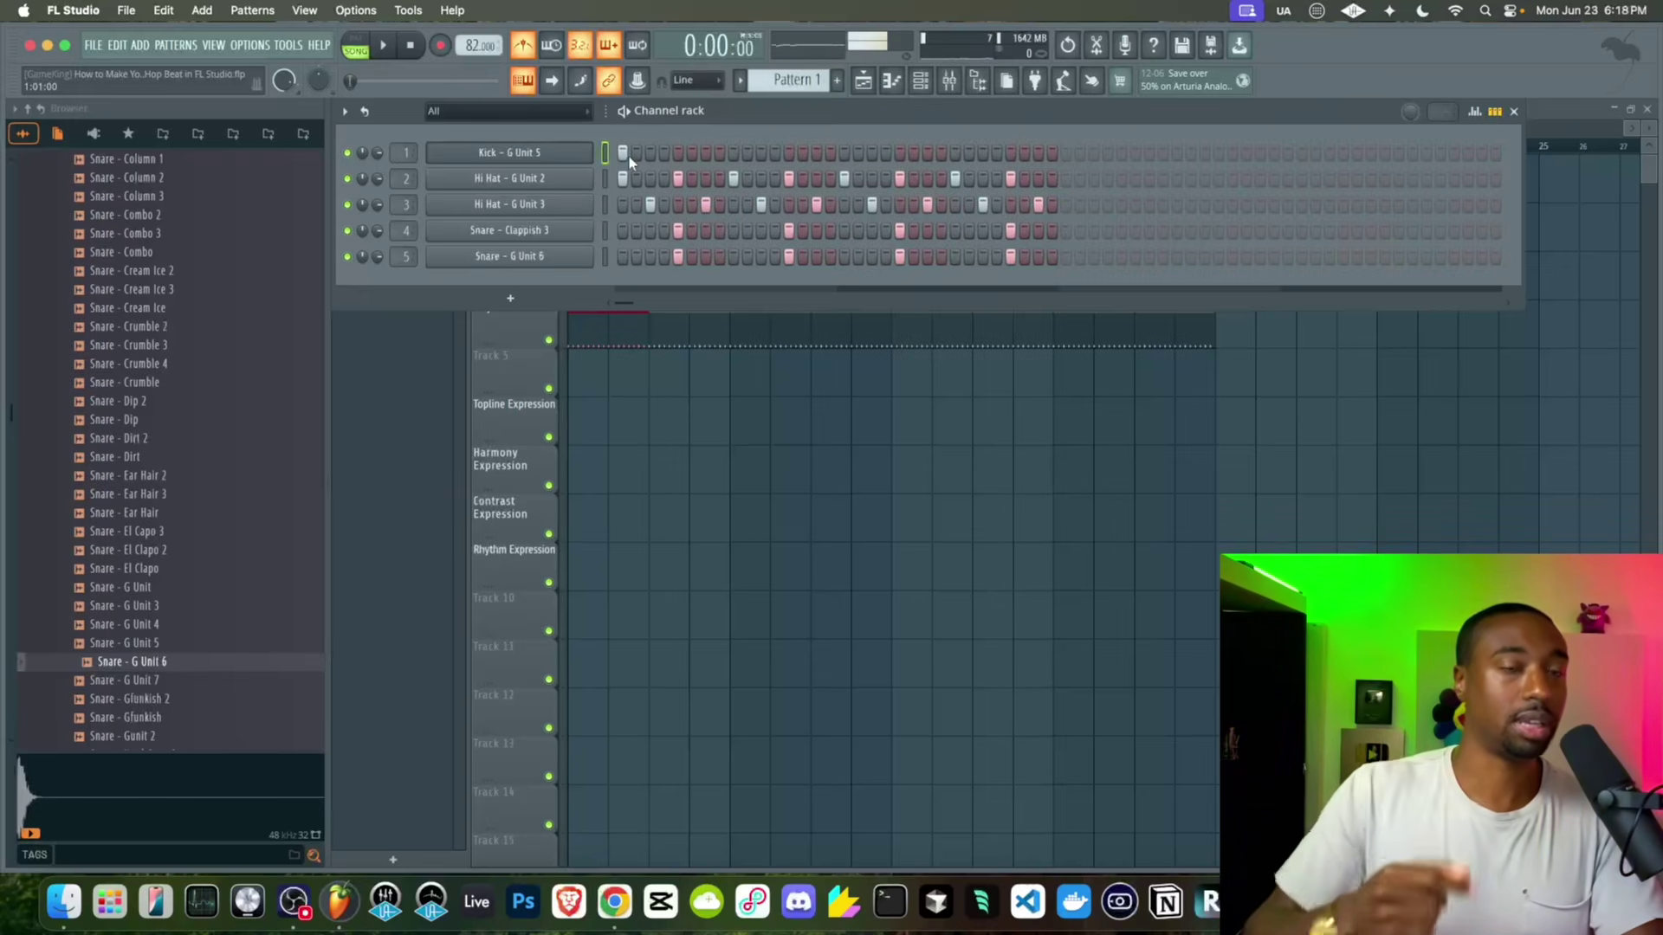
key(space)
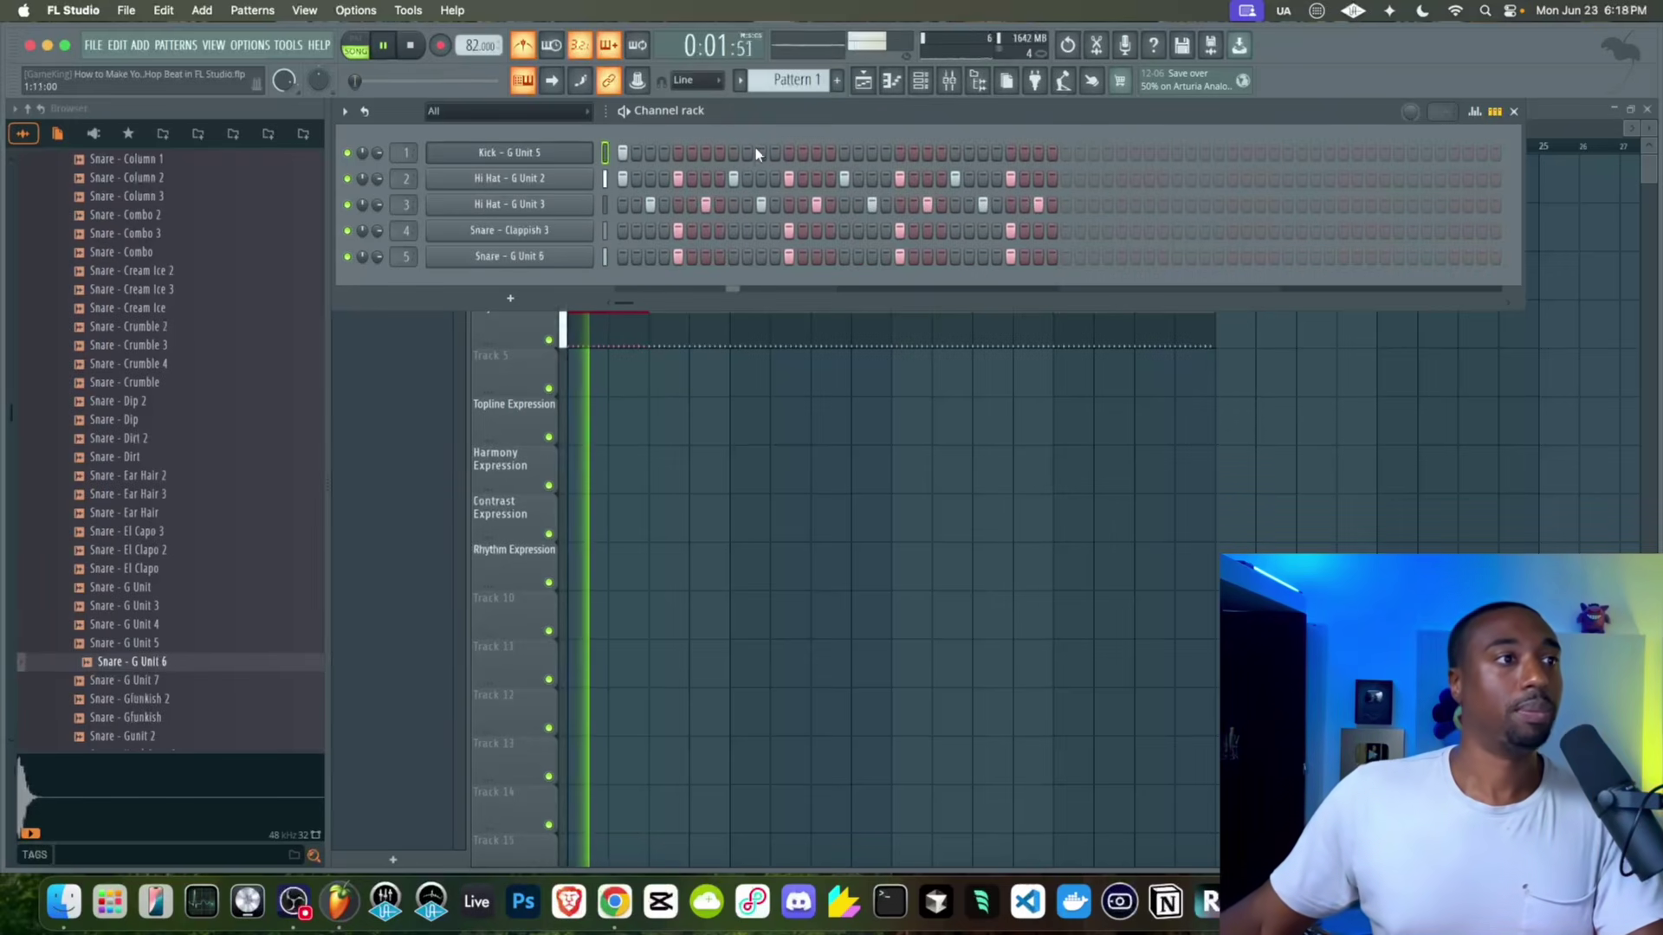
key(space)
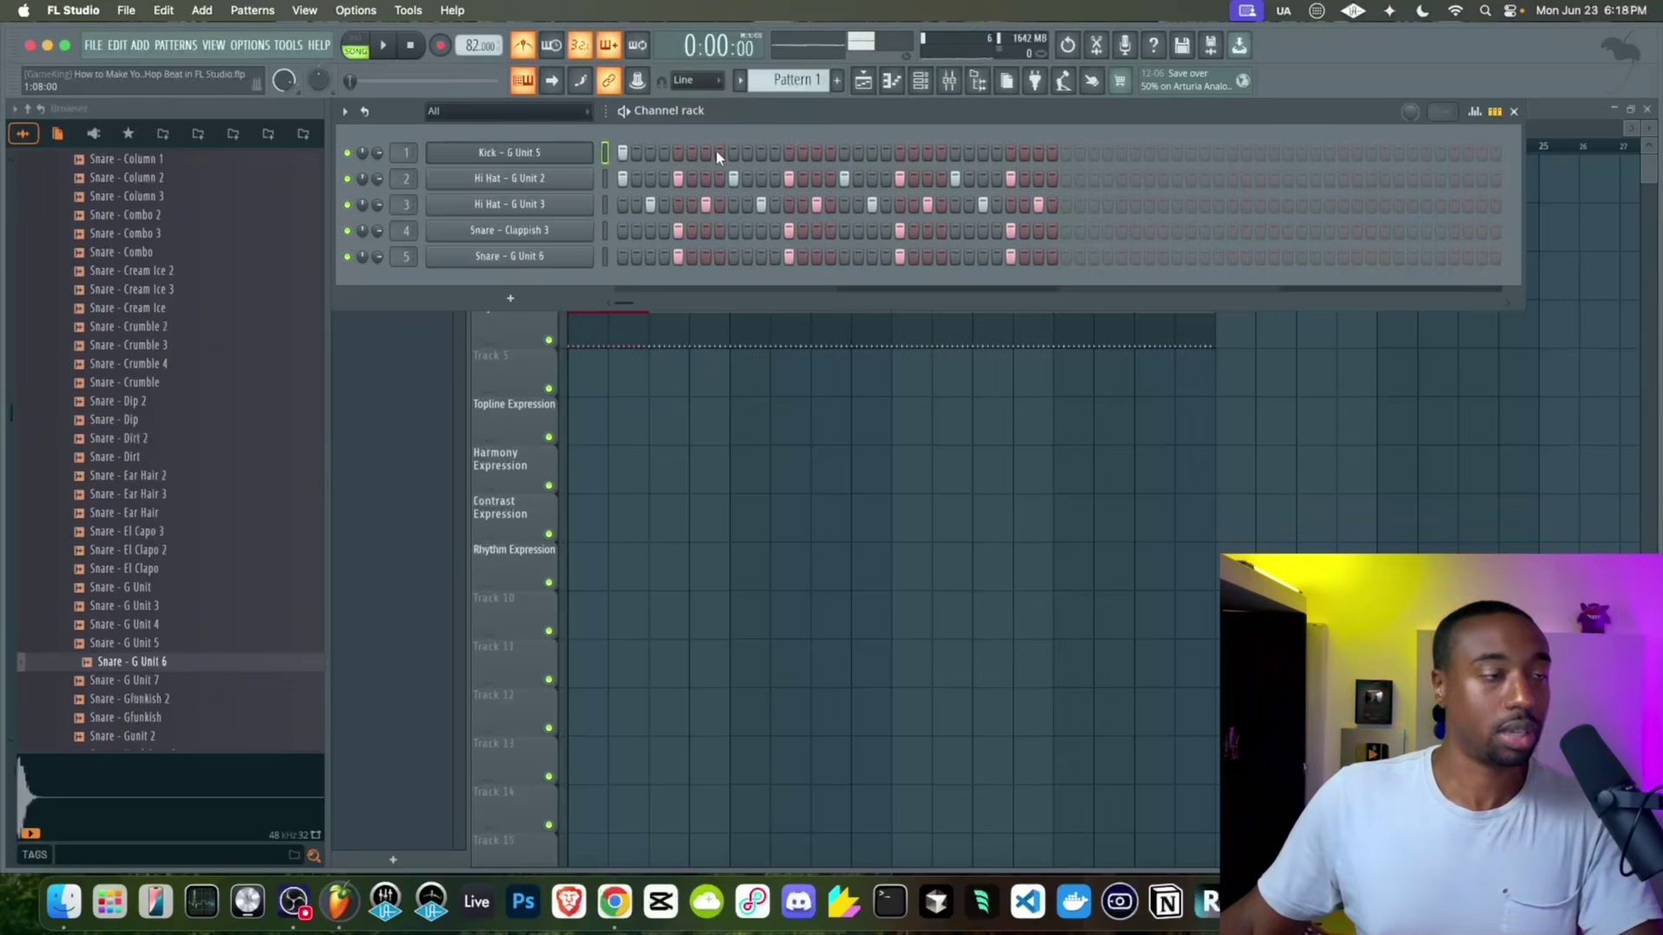
Place Kick - G Unit 5 hits on steps 8, 11 and 17 of Pattern 1 during playback
key(space)
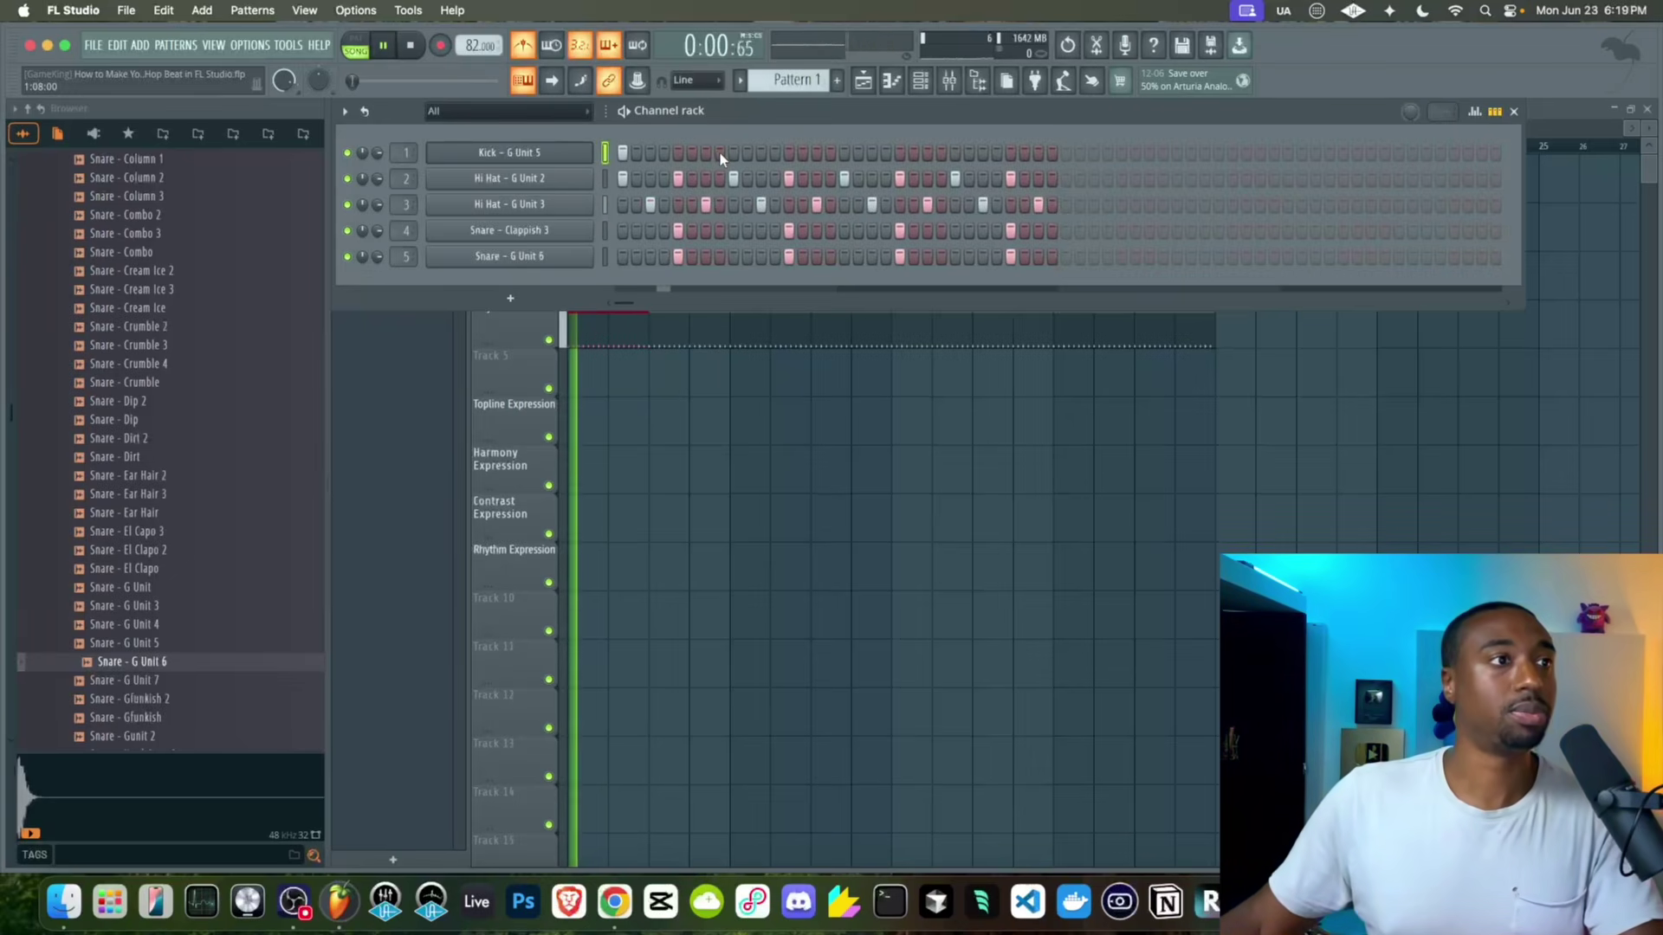
click(719, 153)
click(762, 153)
click(817, 153)
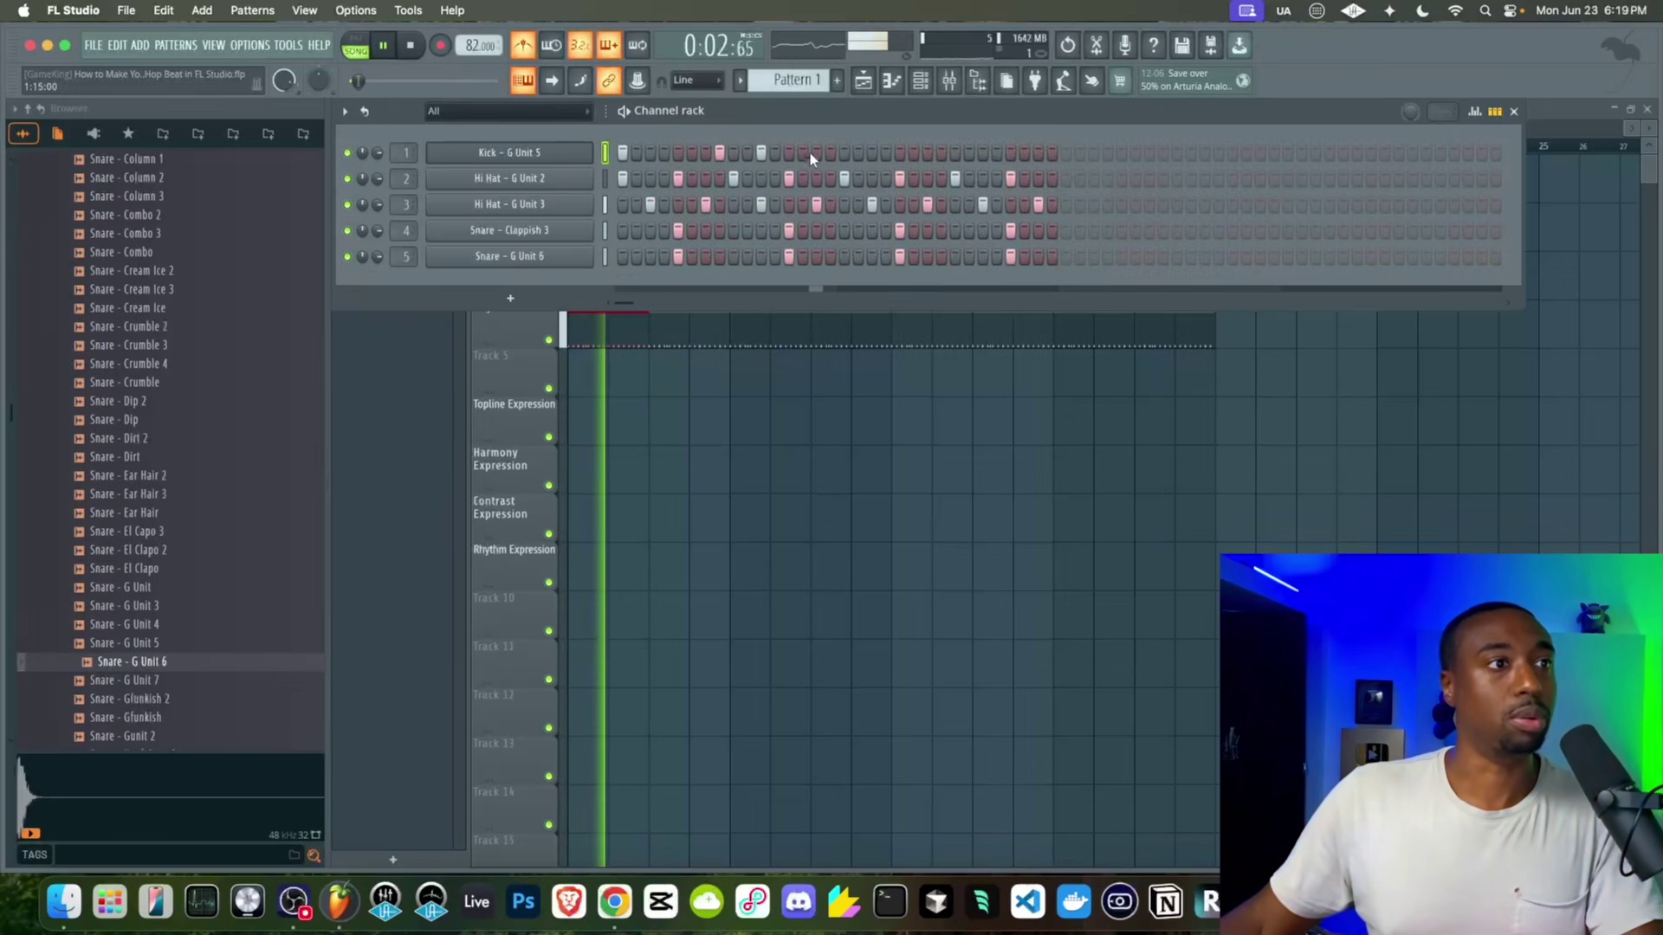
click(816, 154)
click(806, 155)
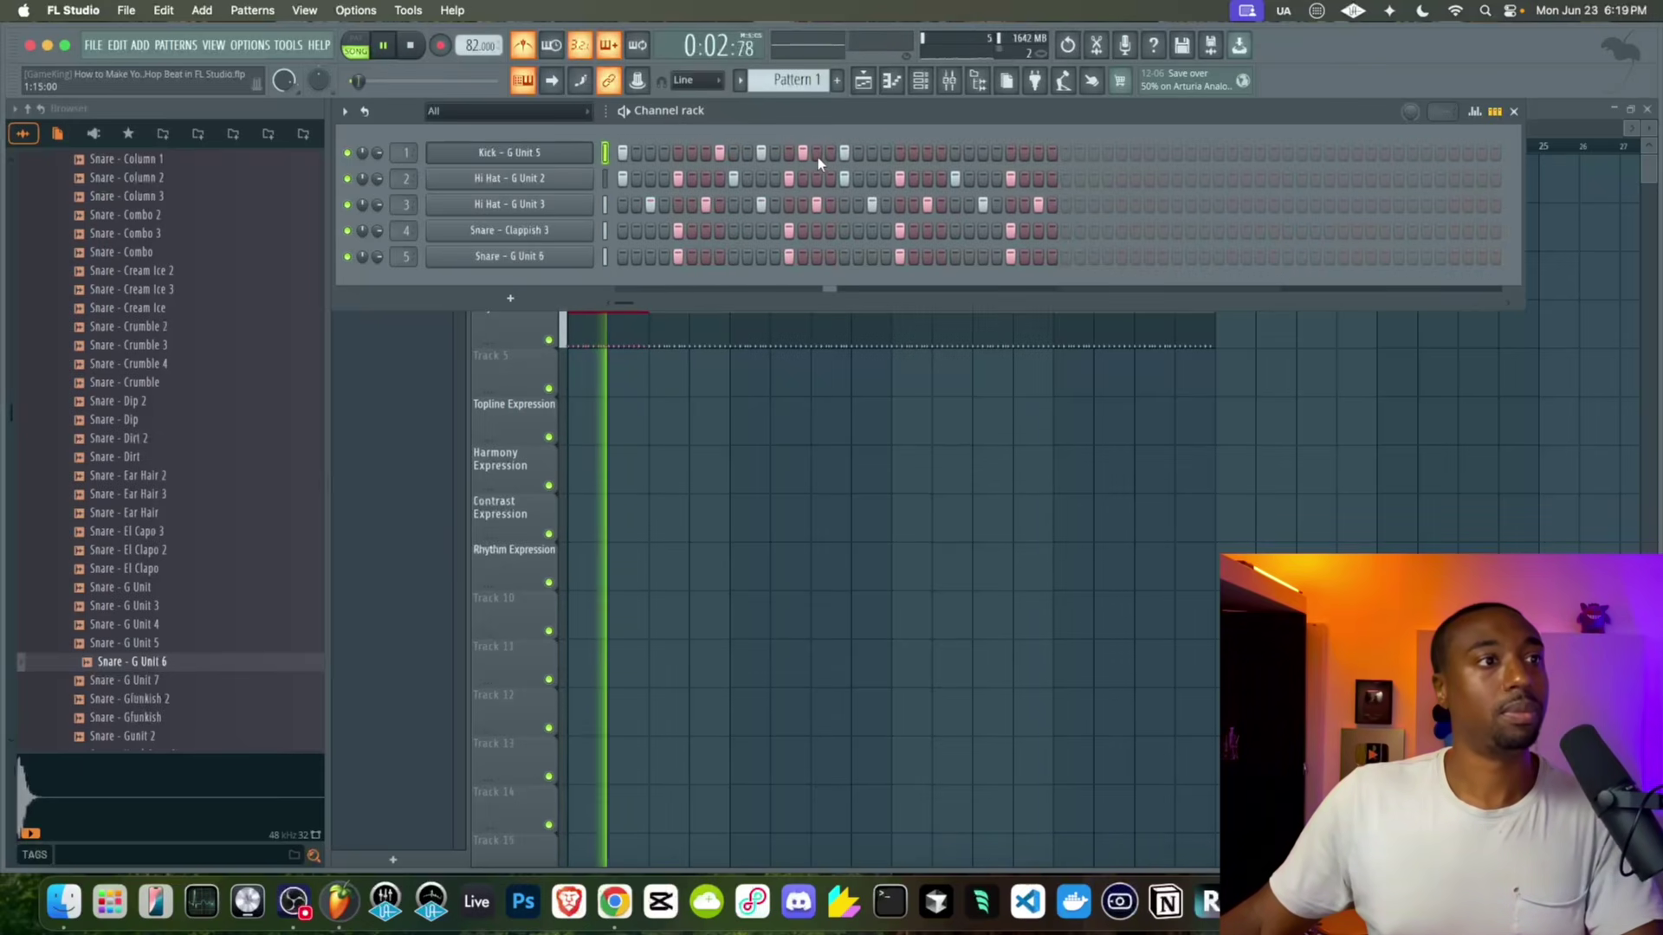
key(space)
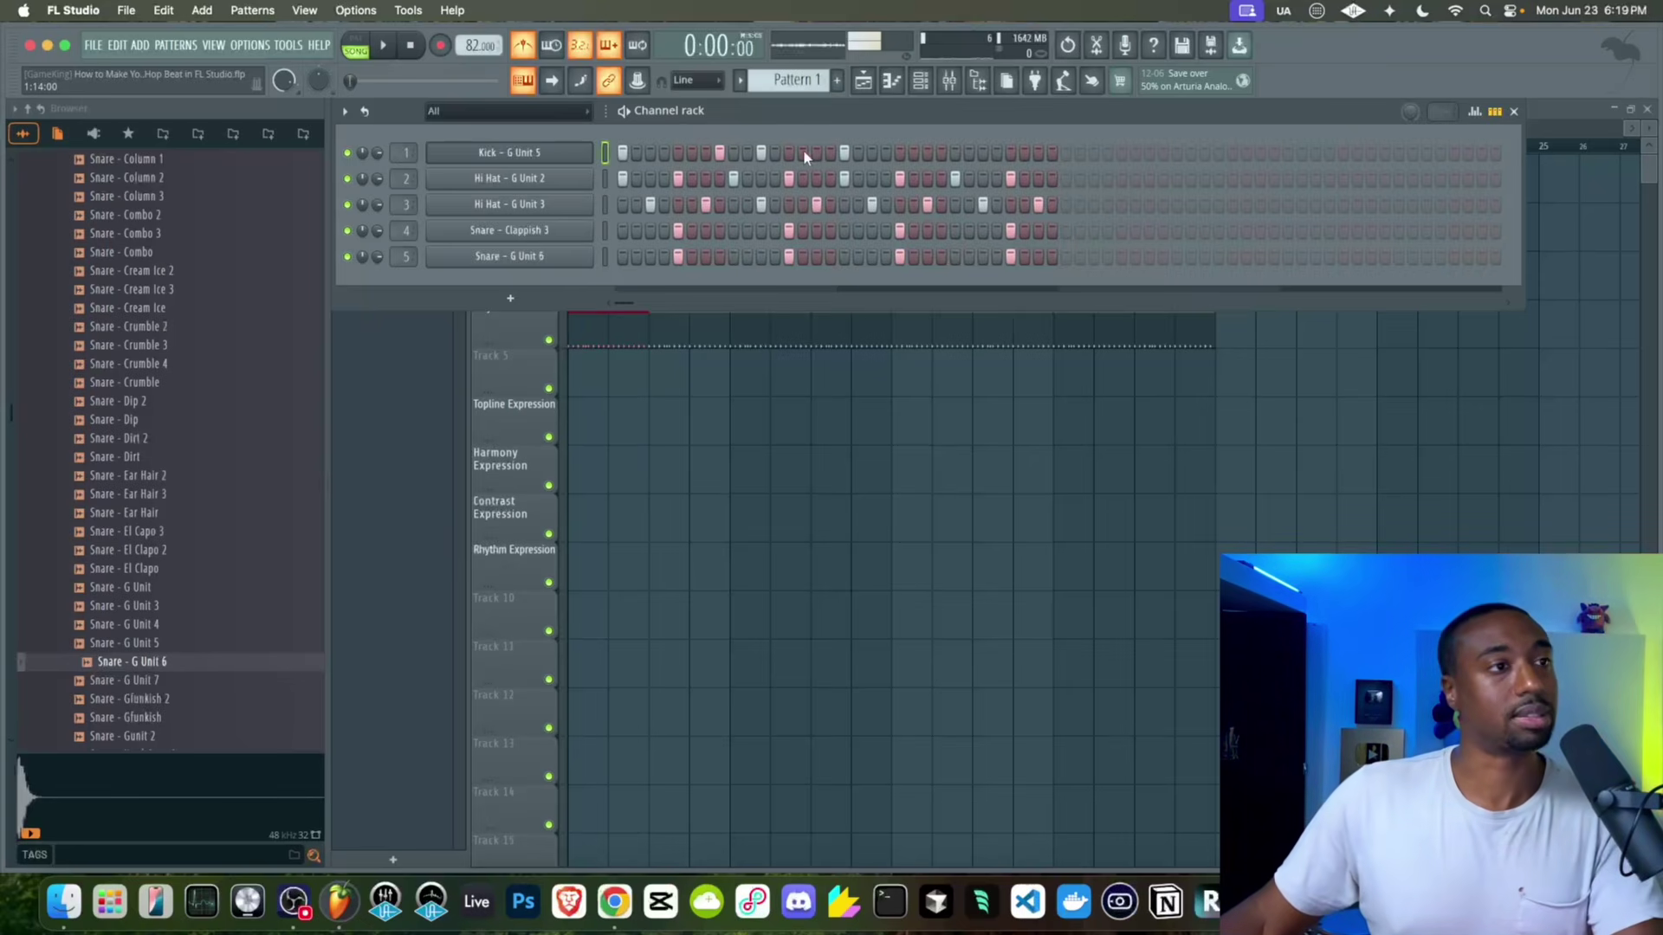
Restart playback and mute the MIC track in the mixer
key(space)
key(F9)
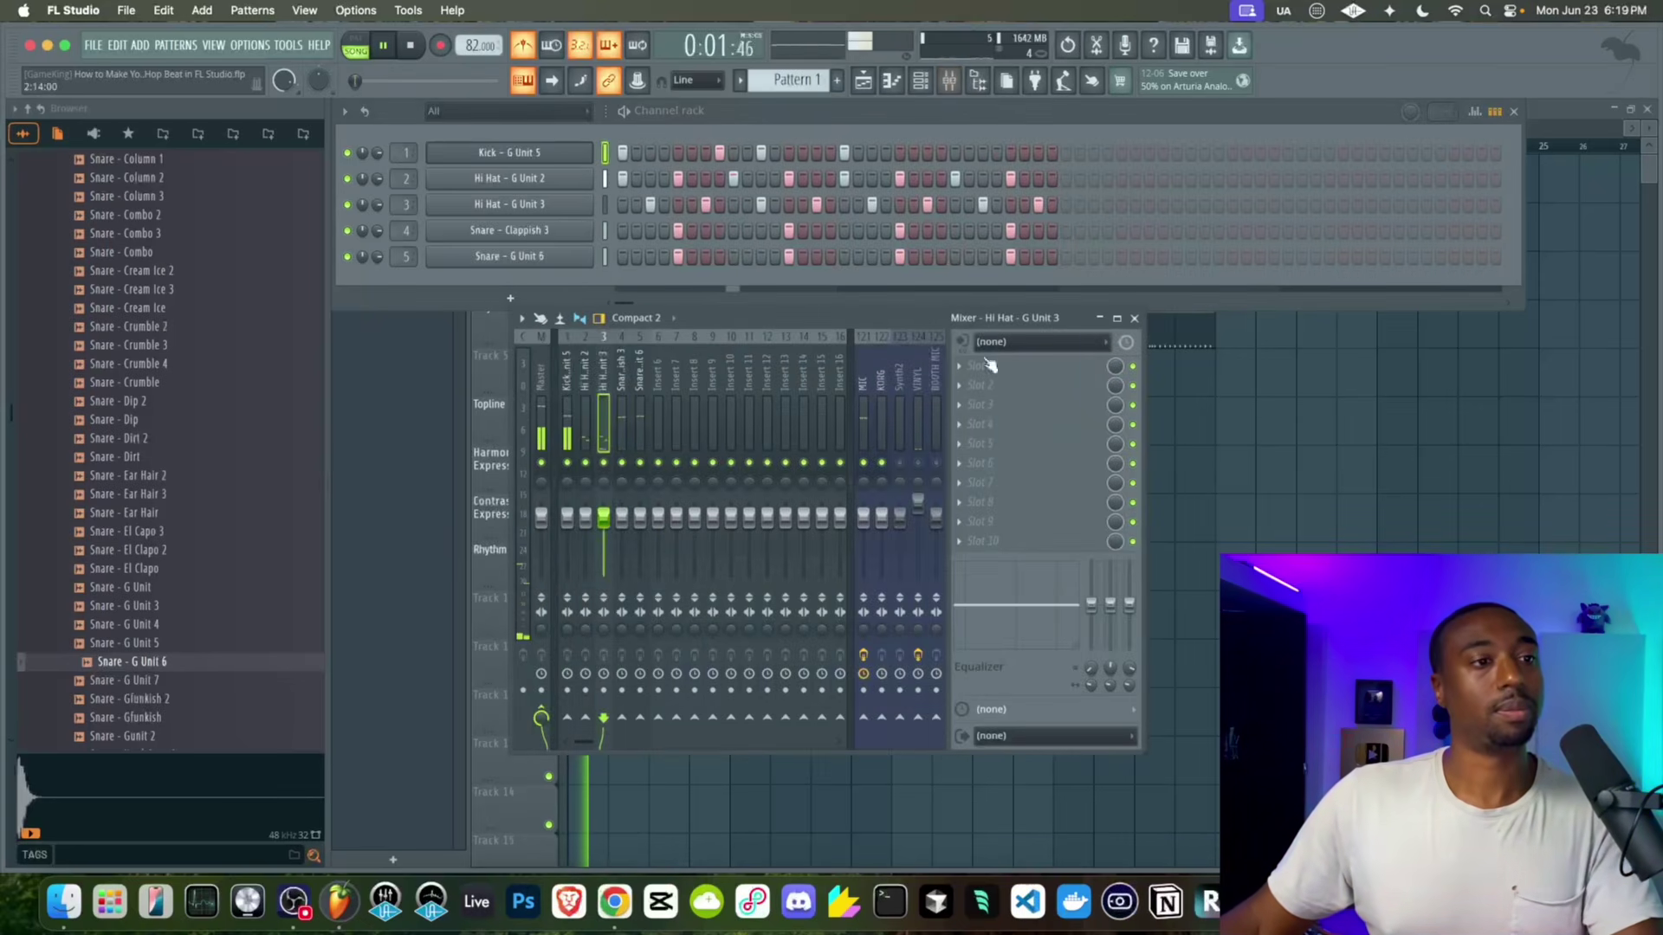
click(864, 469)
click(1135, 318)
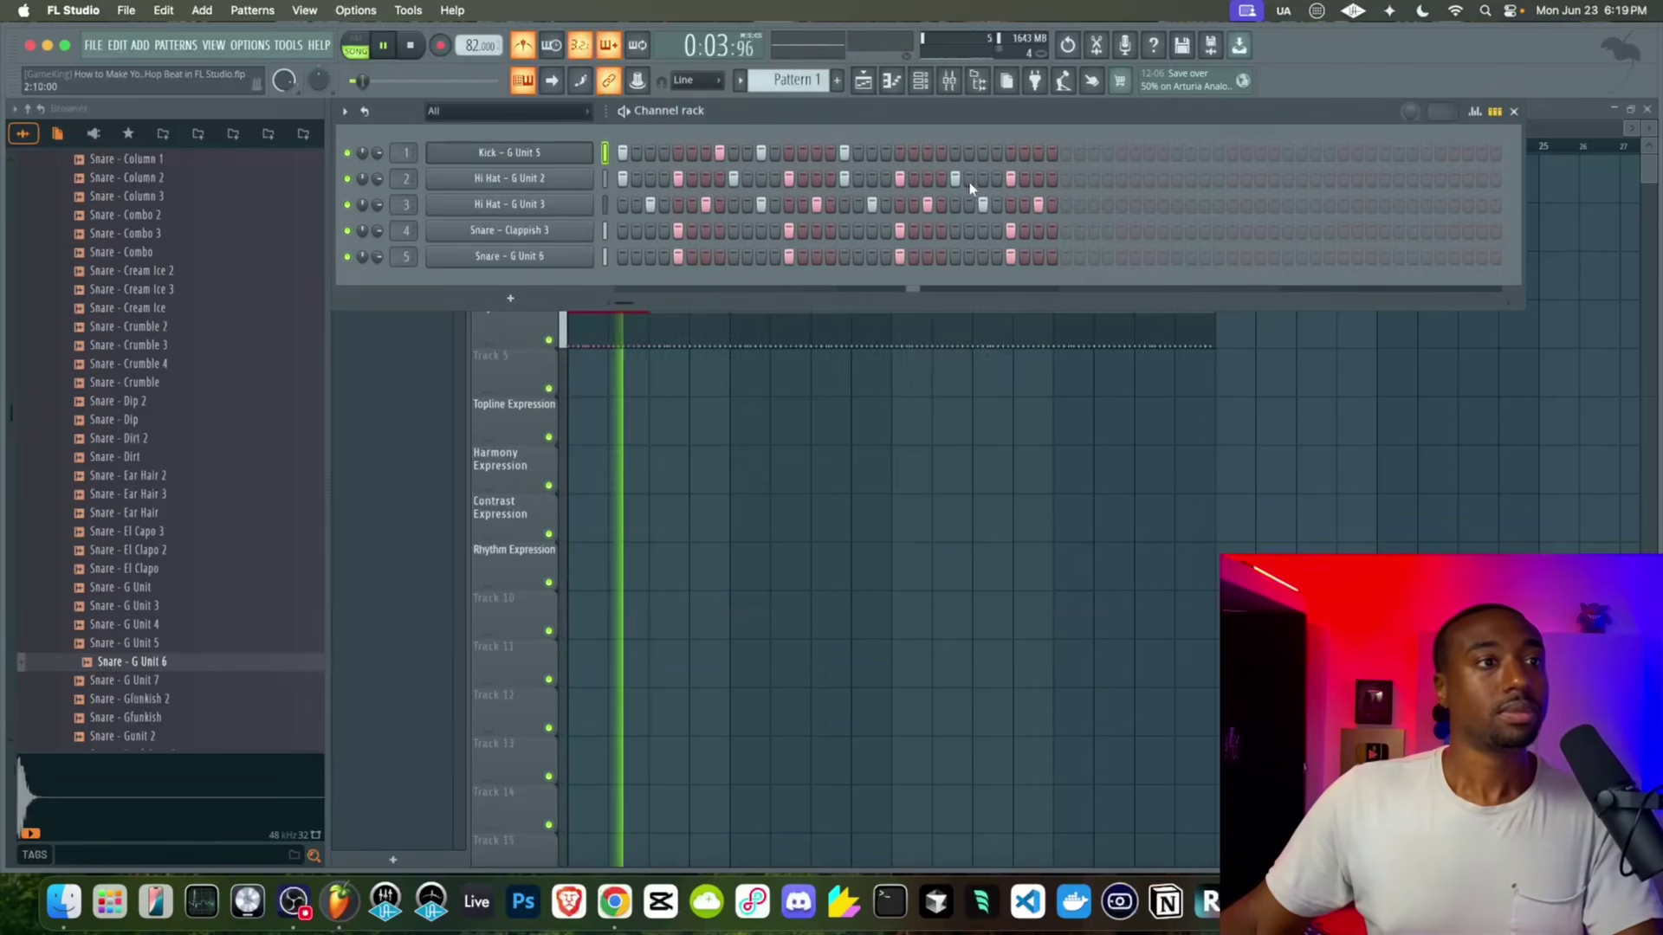
Add Kick - G Unit 5 hits on steps 24 and 27 and turn off the metronome
click(942, 153)
click(983, 152)
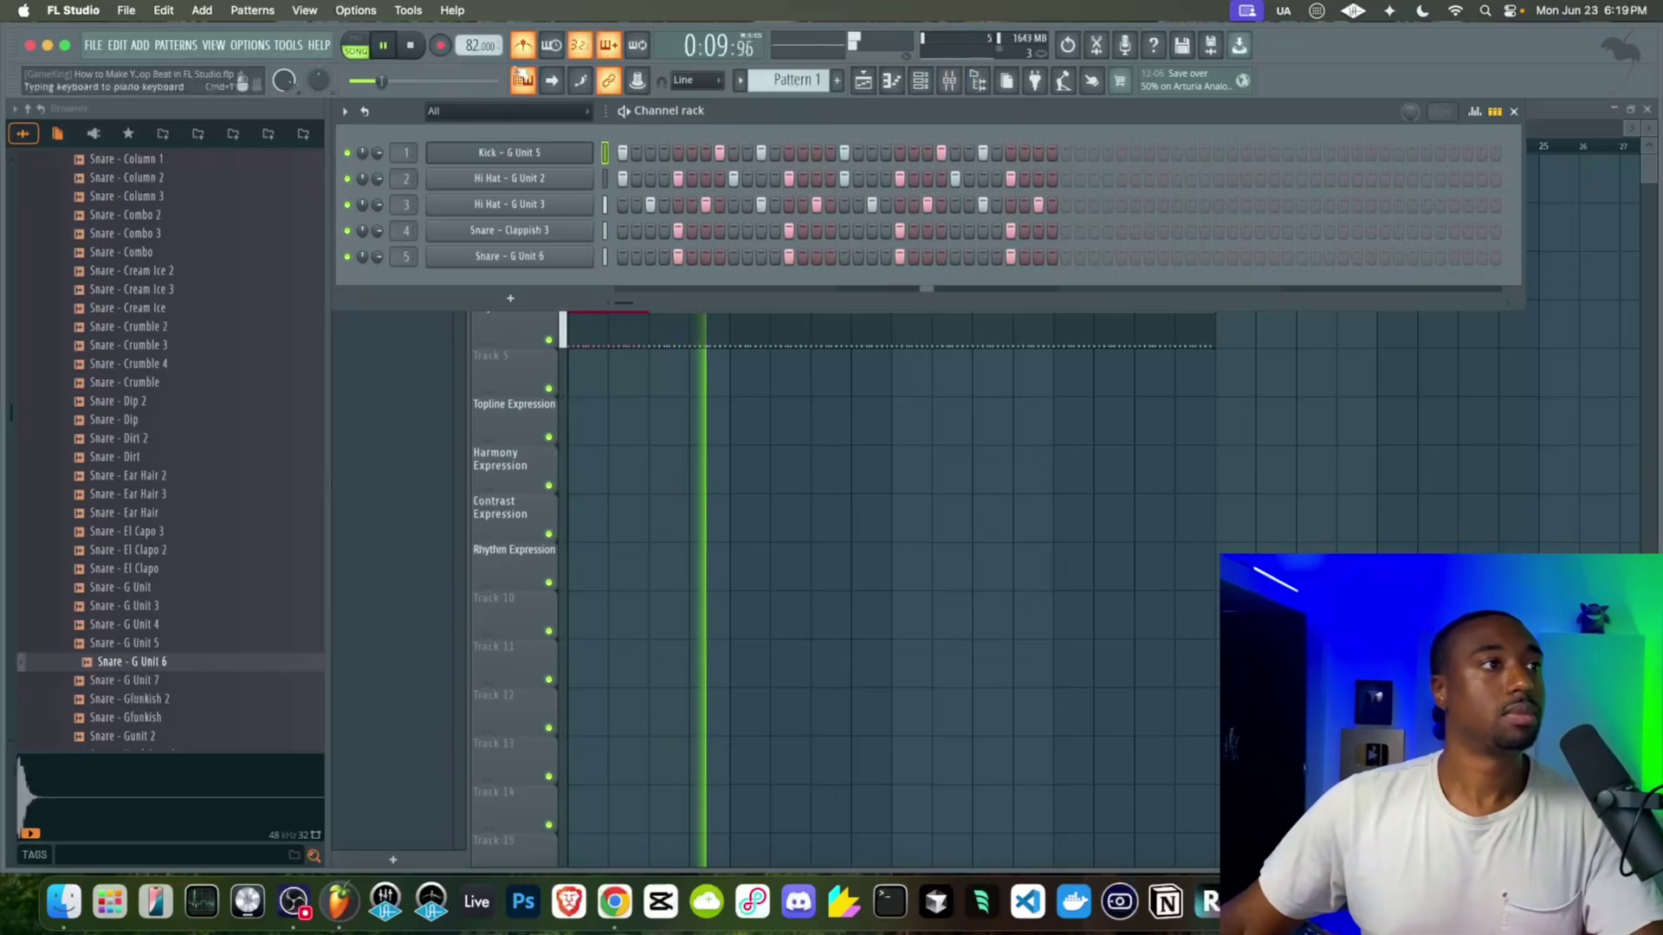
click(950, 81)
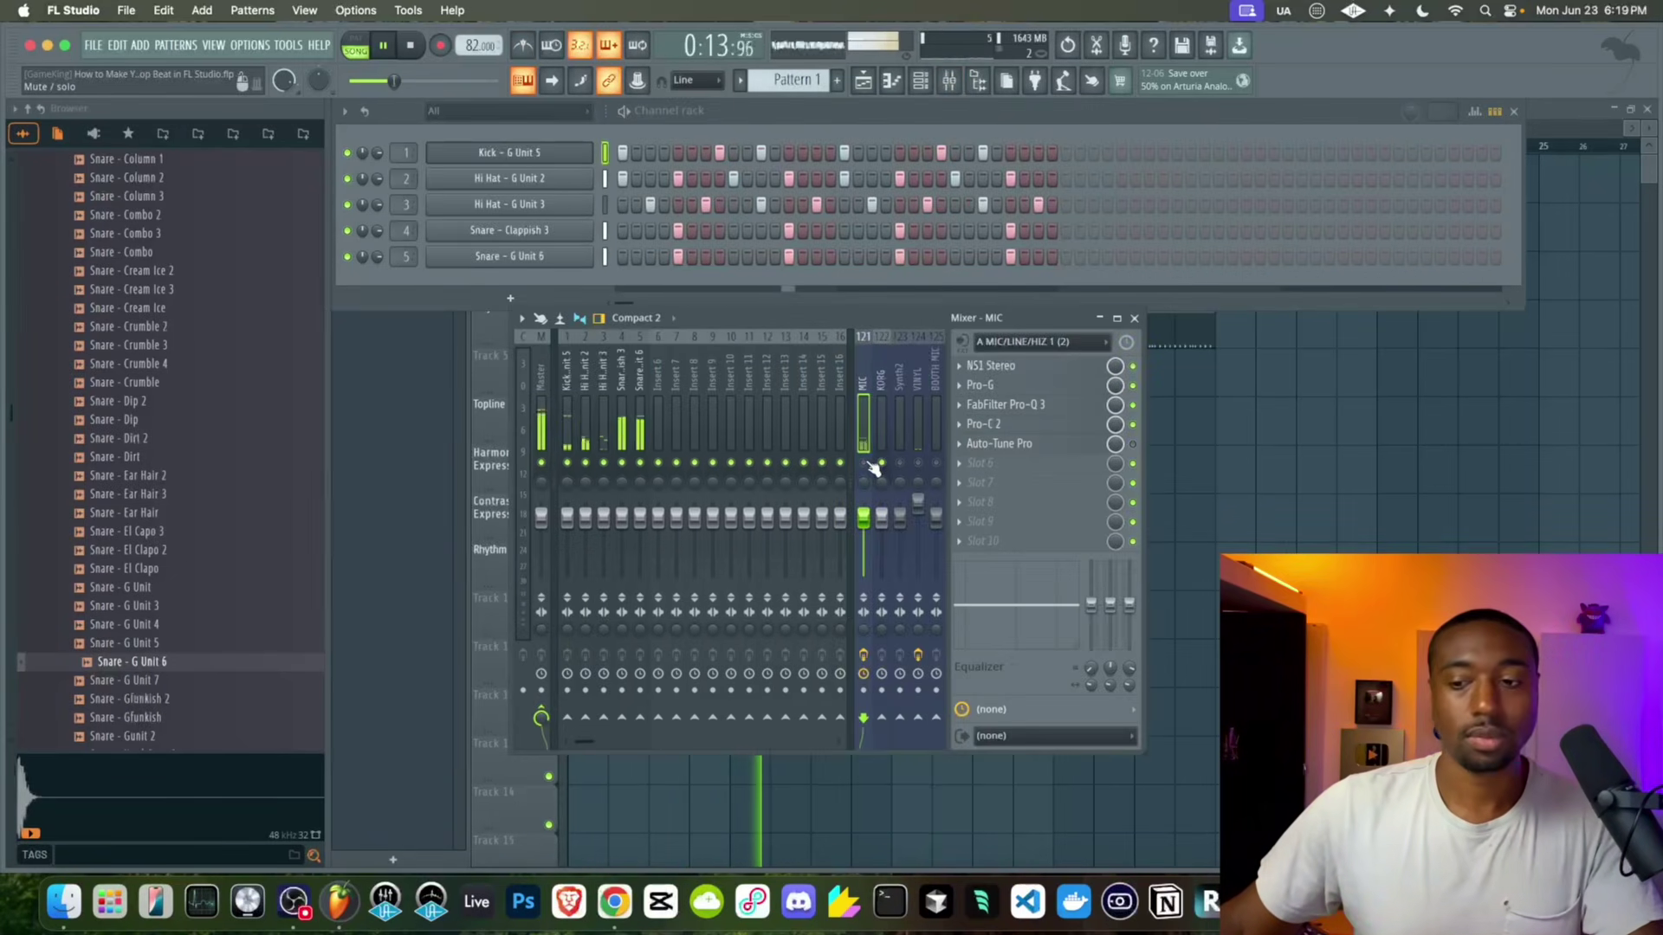
key(space)
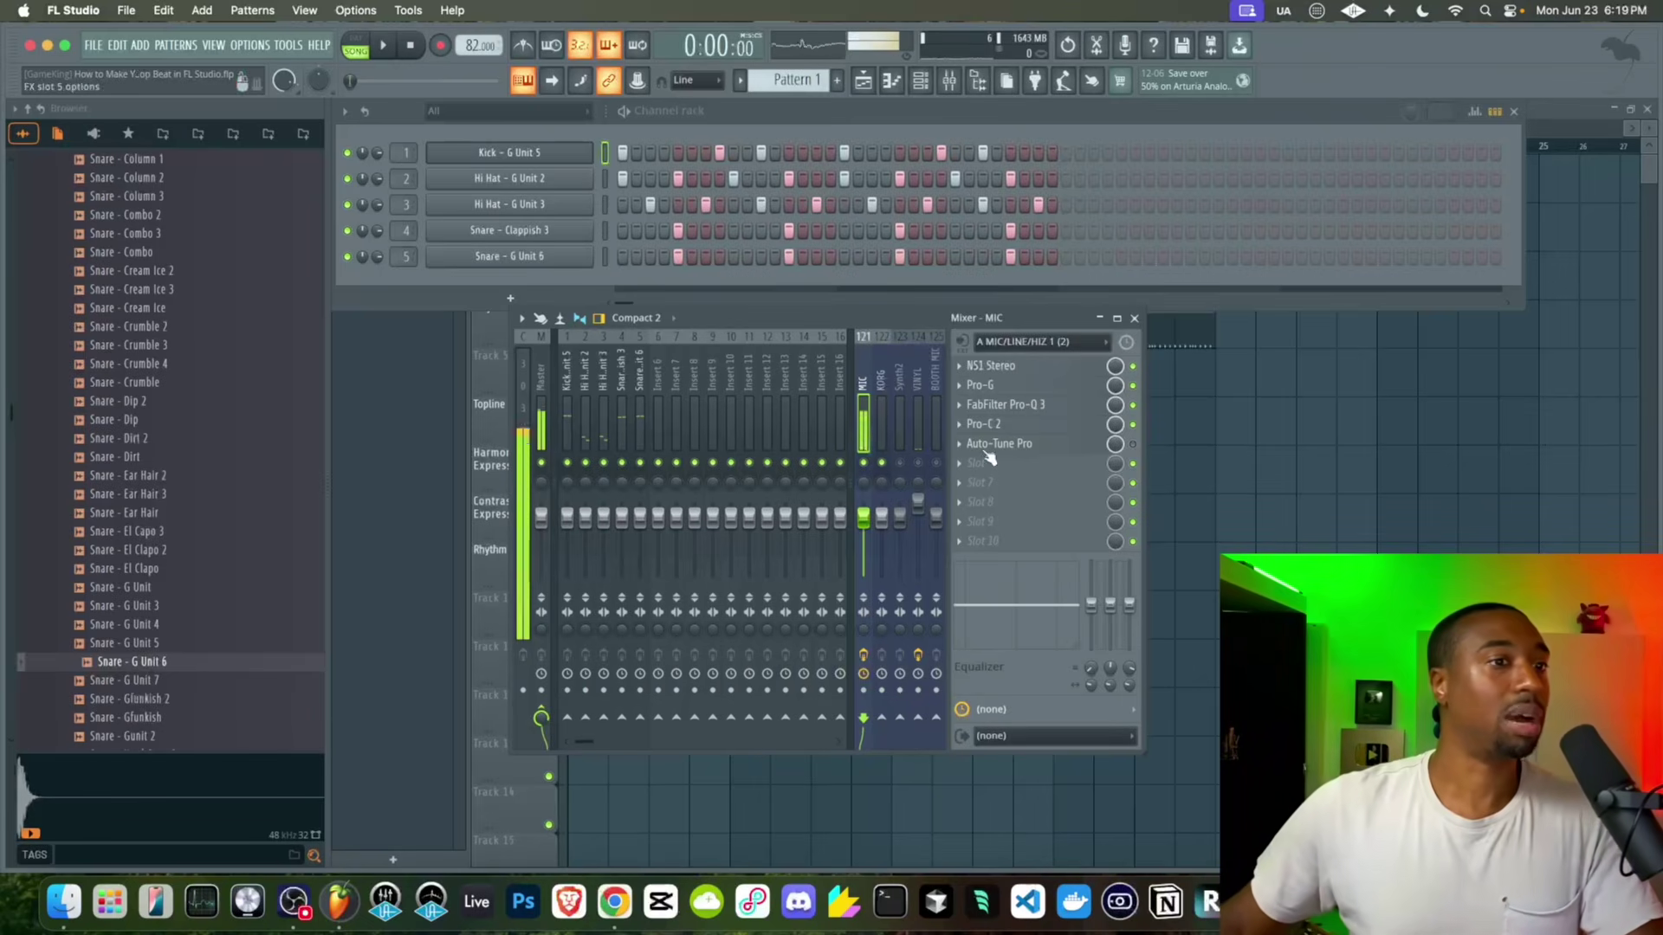
Play the arrangement briefly and create a new empty Pattern 2, leaving no clip of it in the playlist
key(F5)
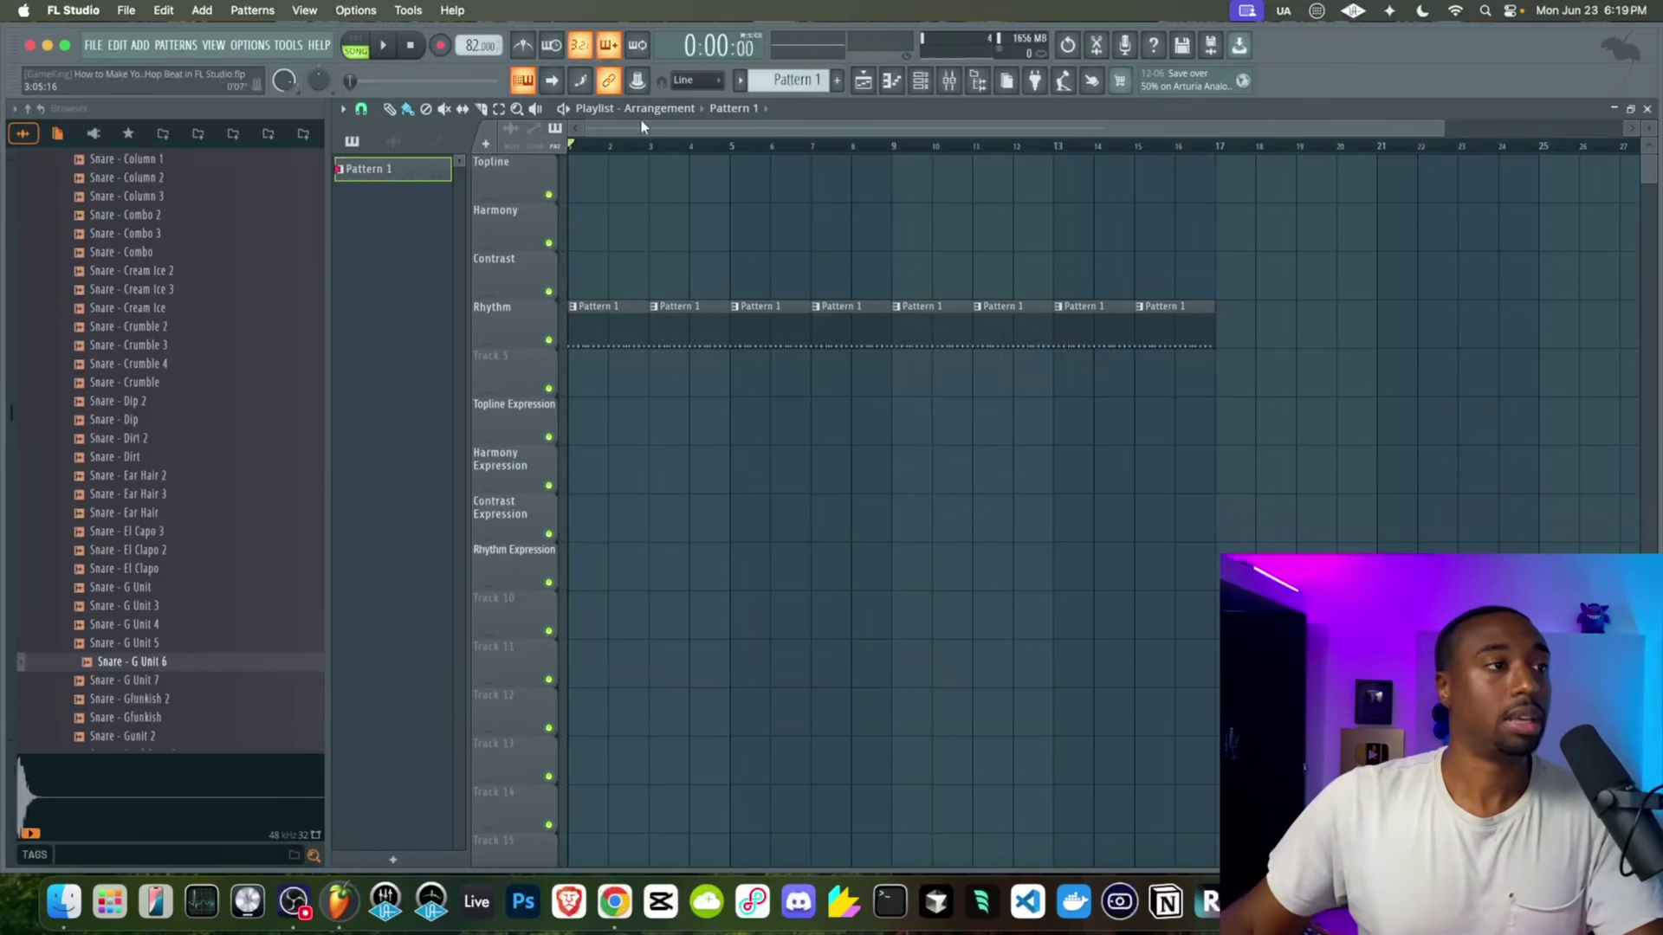
key(space)
key(F6)
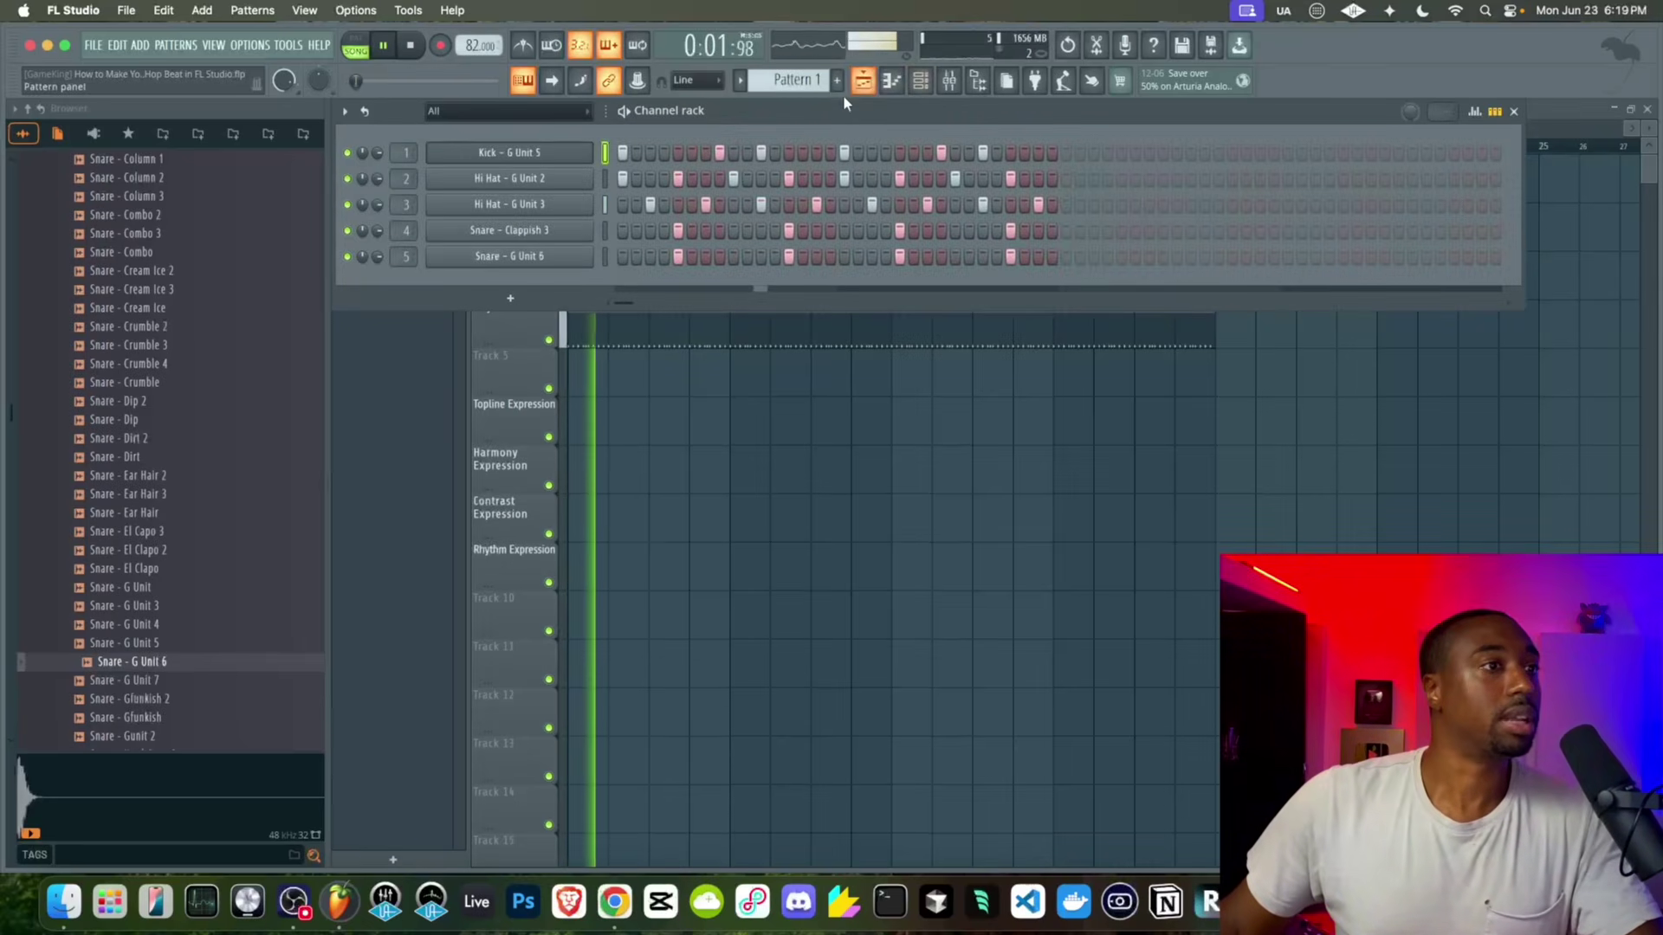
key(space)
key(F4)
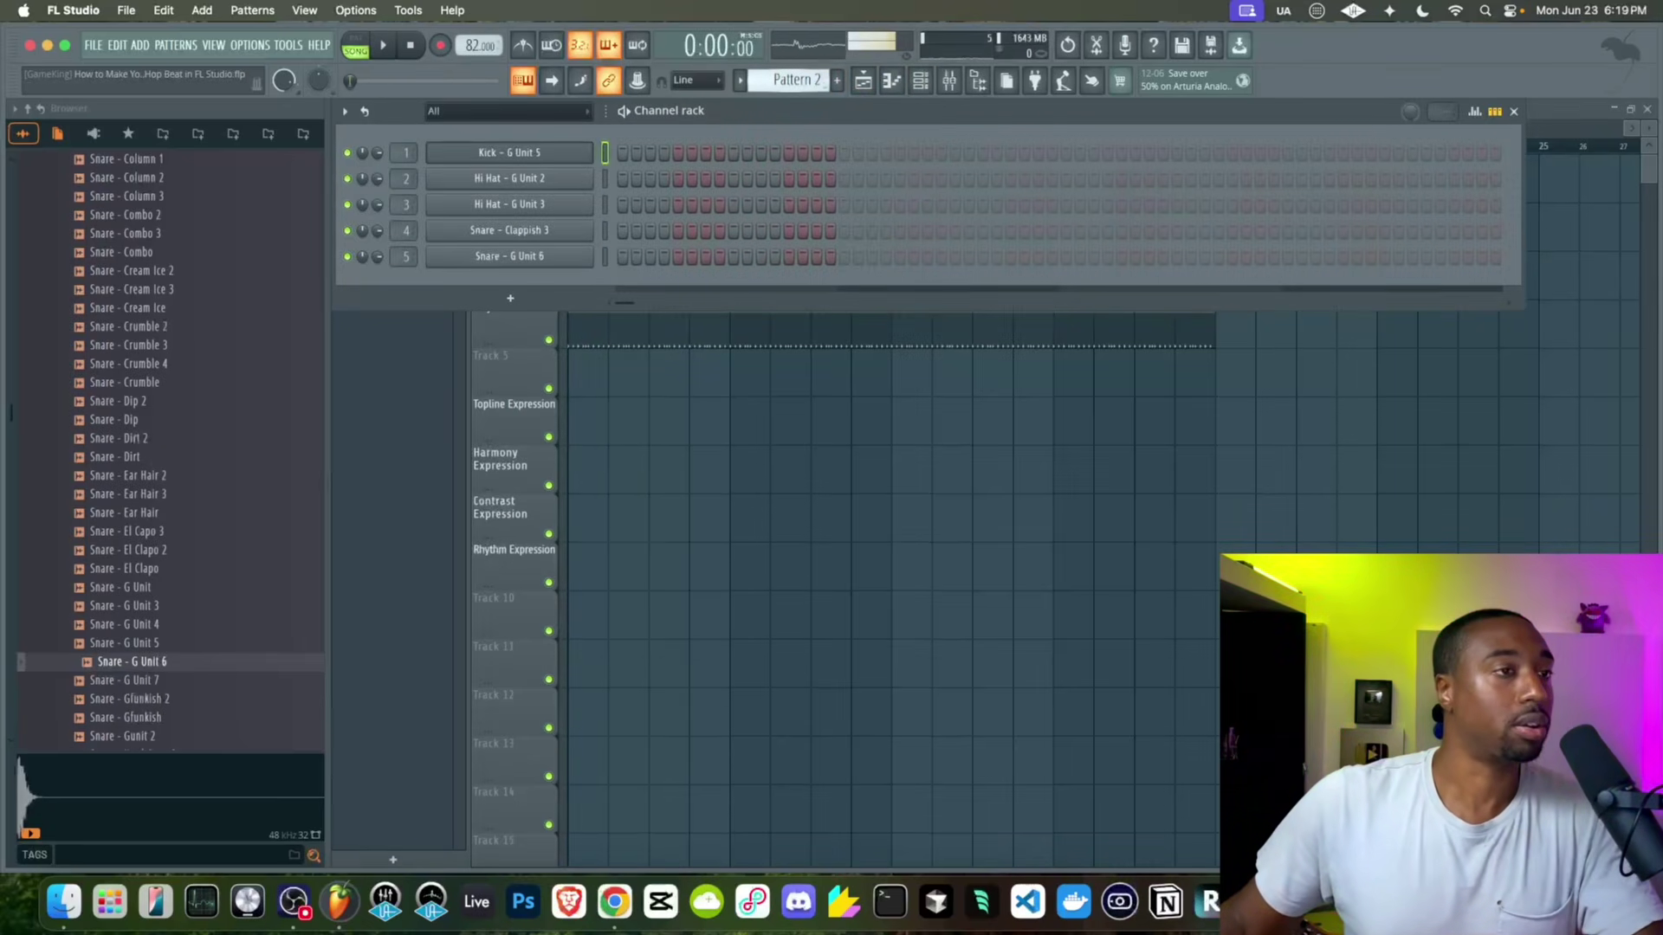
click(757, 419)
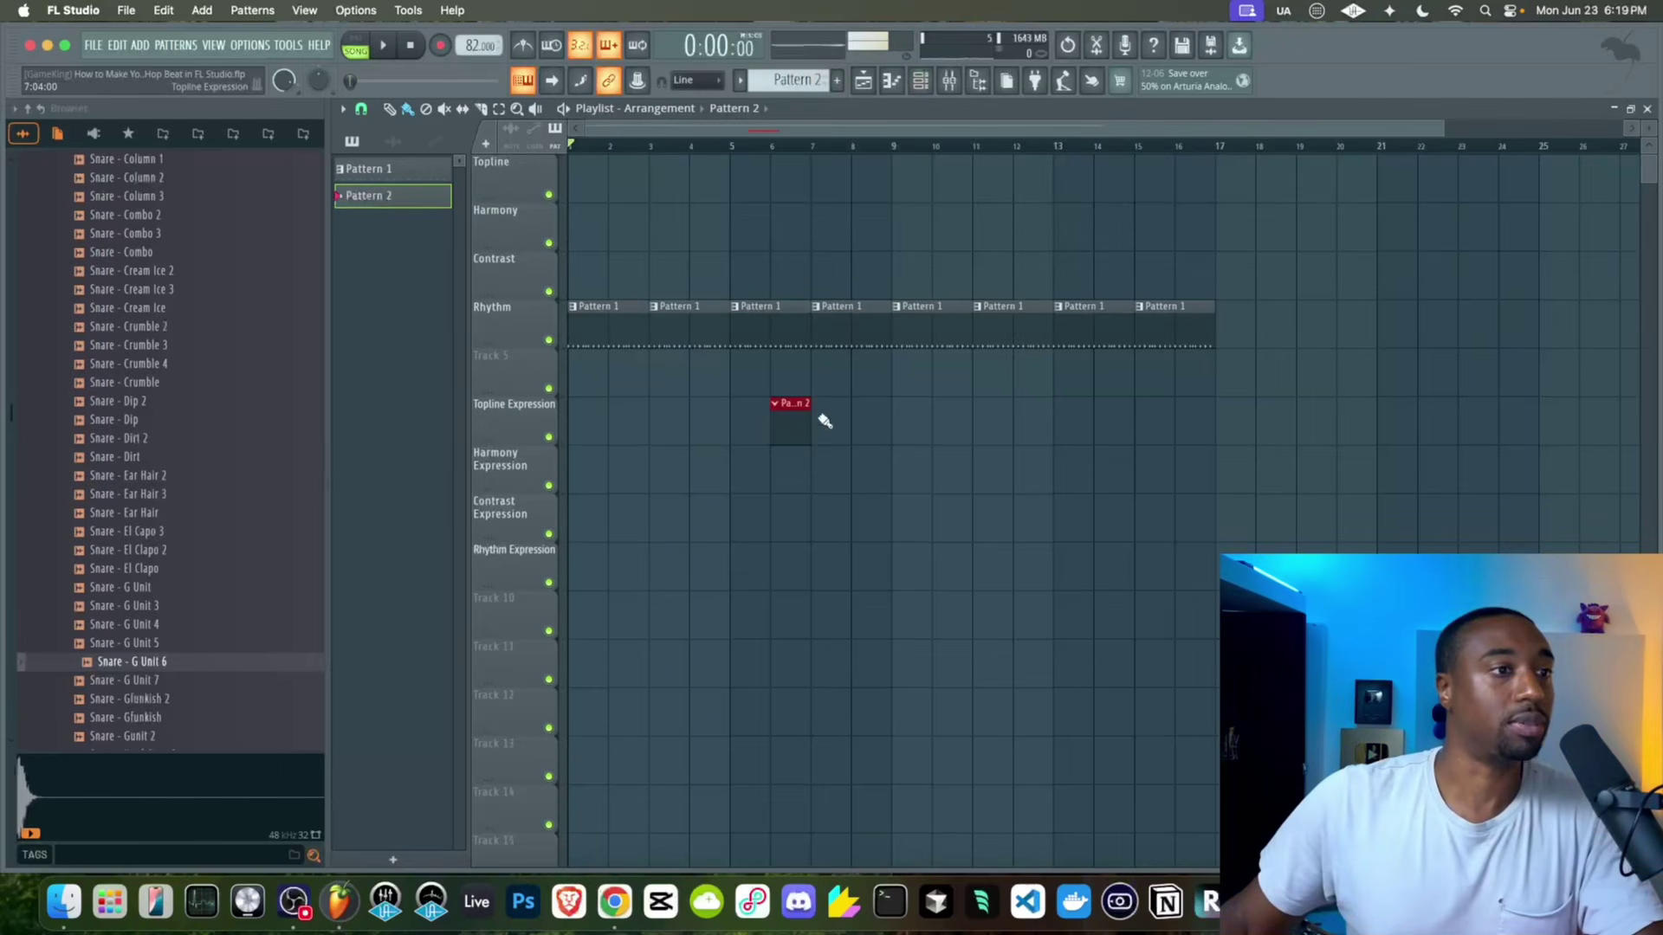
right_click(790, 419)
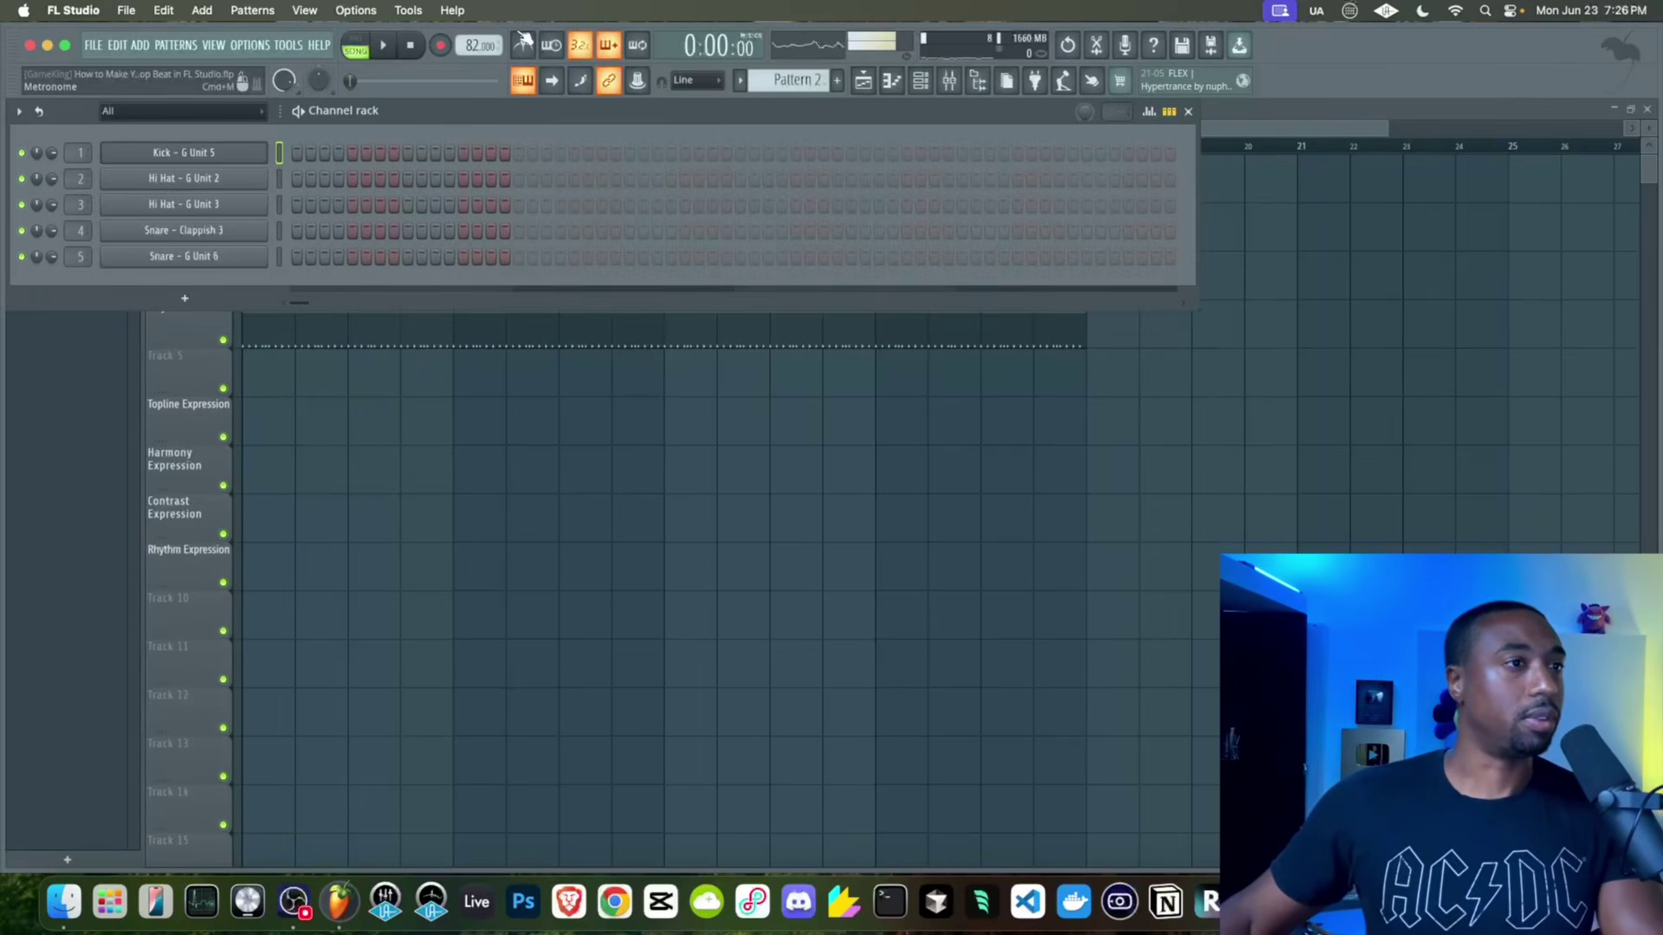
Add a FLEX instrument channel and browse the packs in its store
click(186, 297)
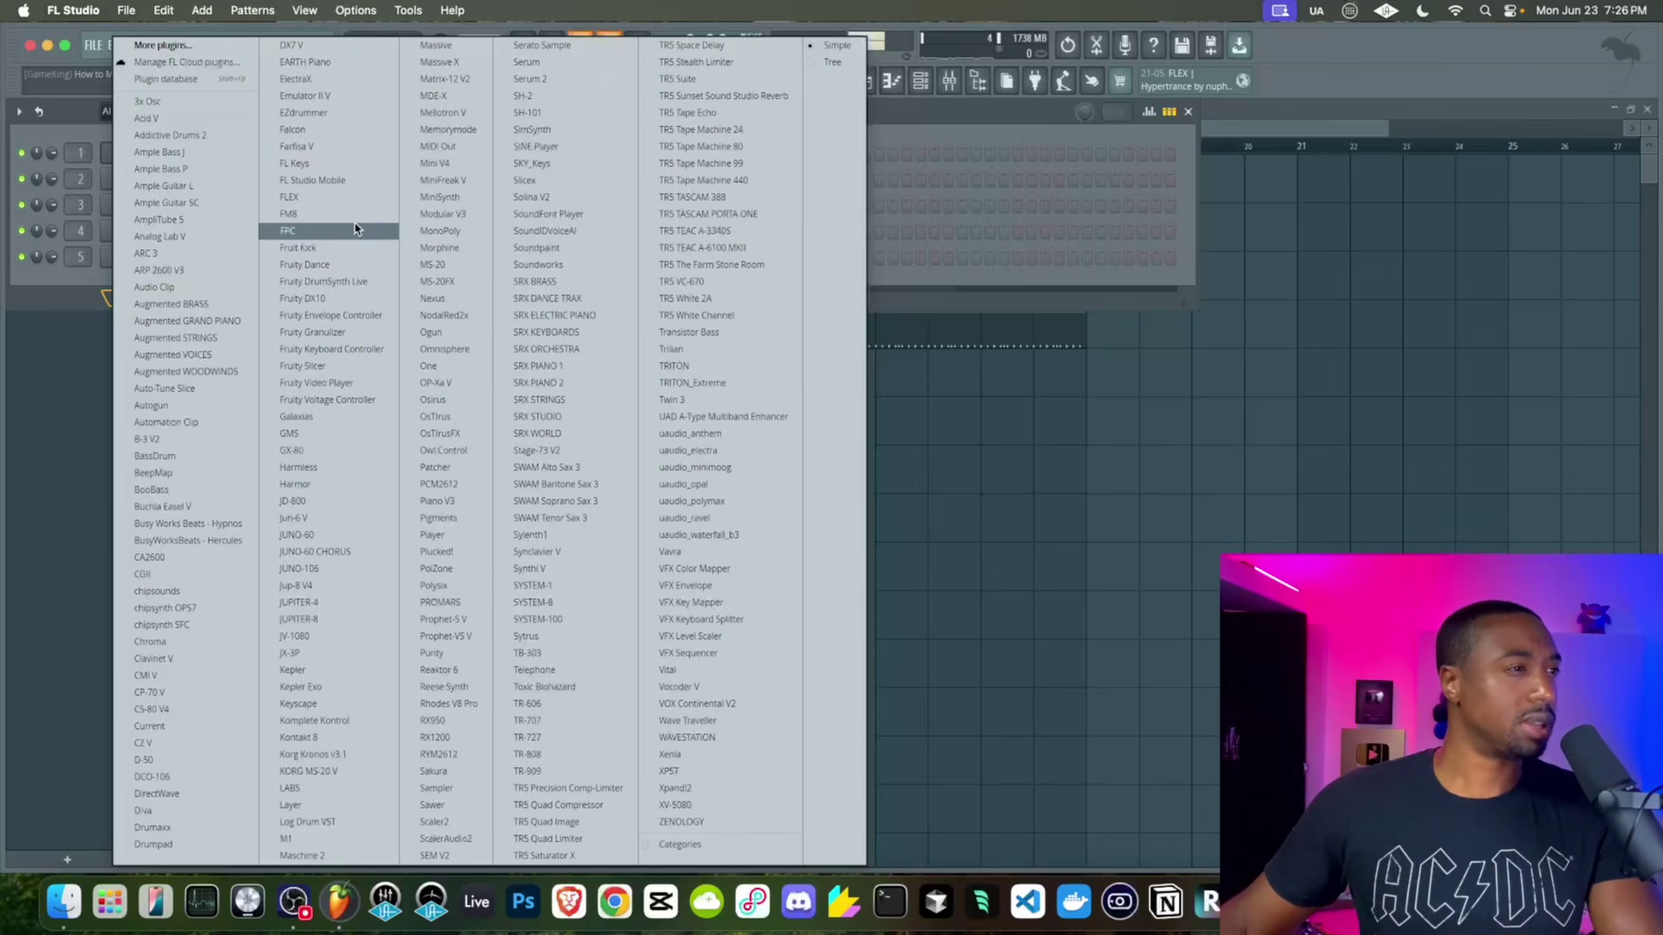
click(346, 198)
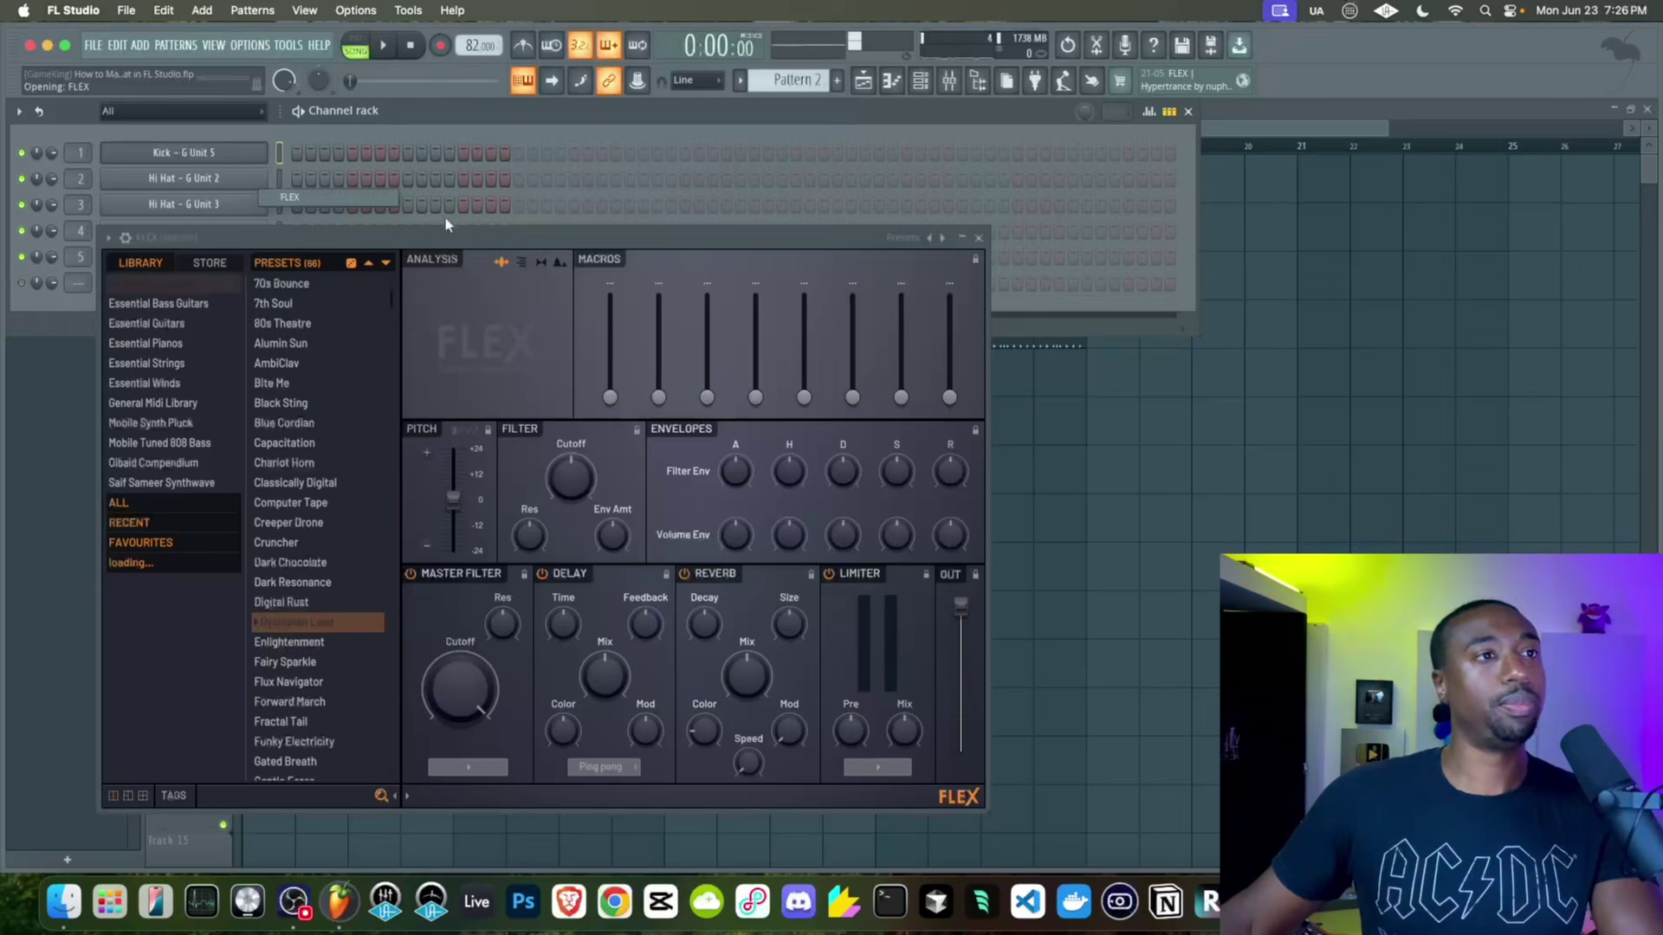
click(227, 261)
drag(239, 239, 553, 194)
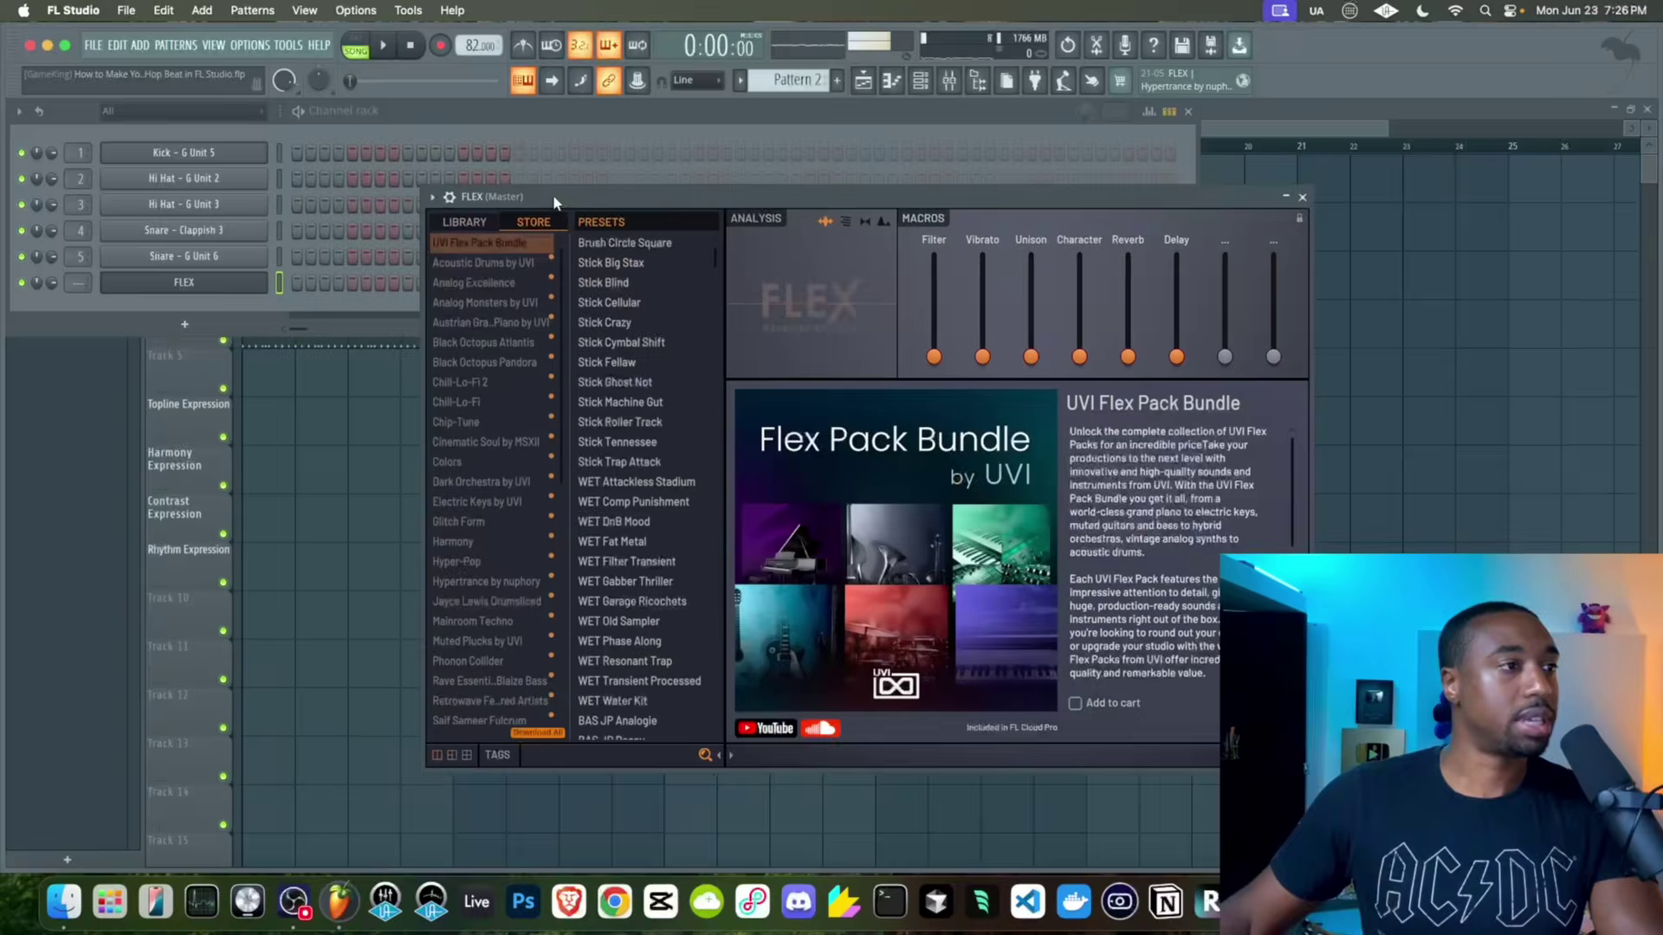
scroll(492, 350, down, 3)
scroll(492, 350, up, 5)
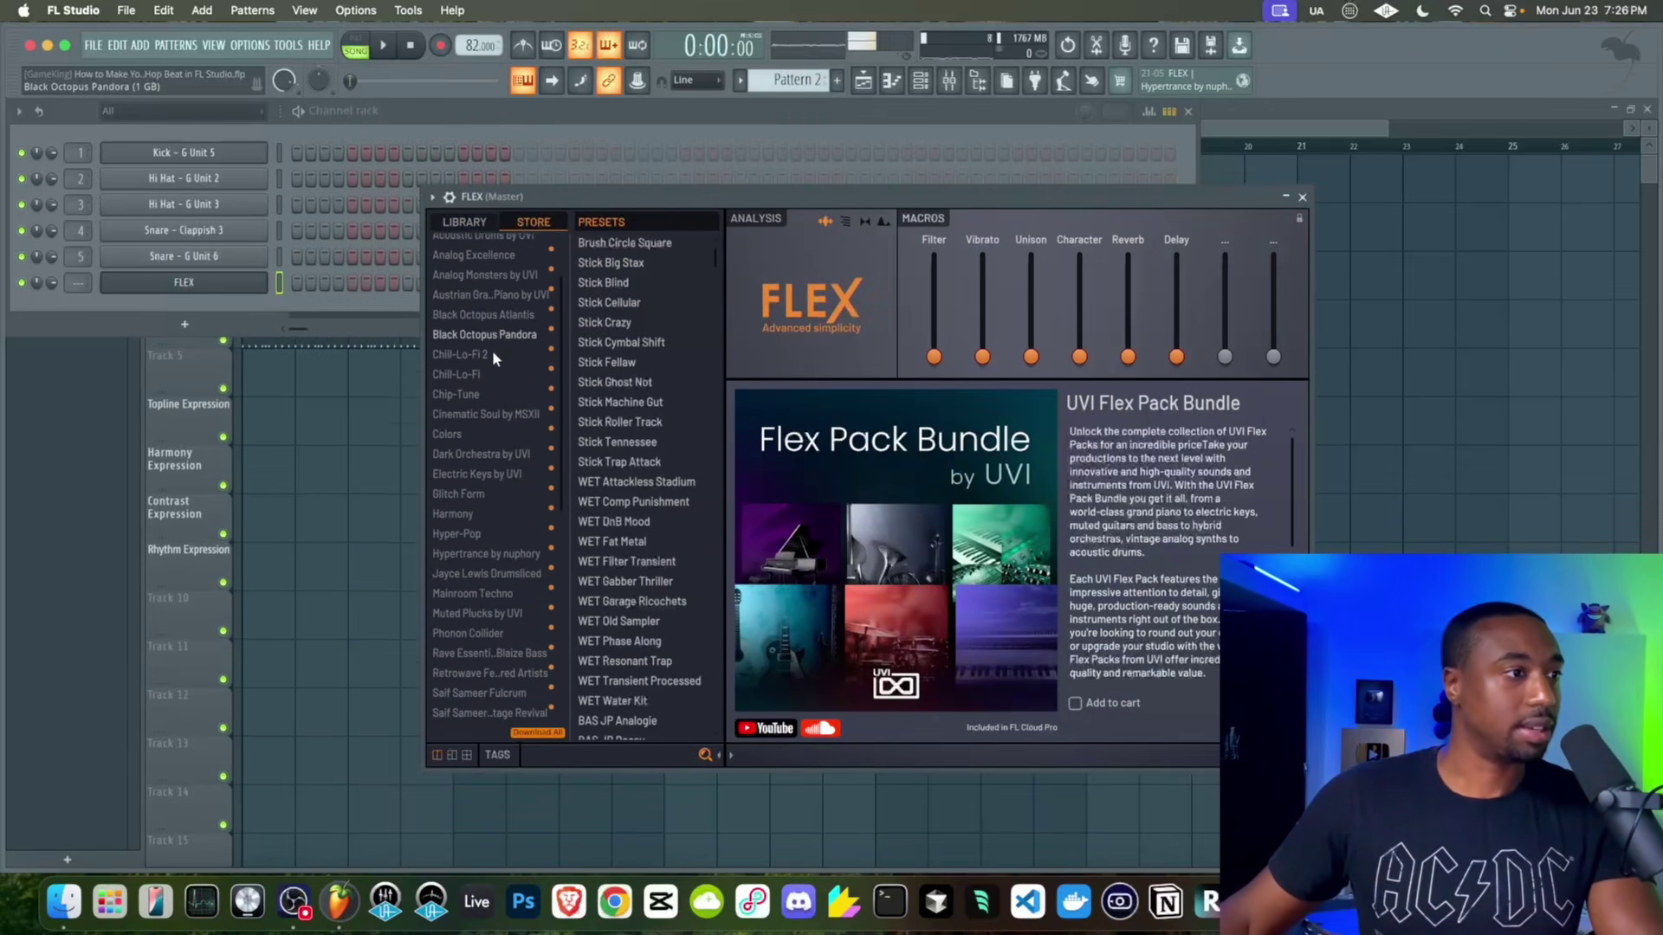
Load the Yamaha C7 preset from FLEX's Essential Pianos library
click(478, 227)
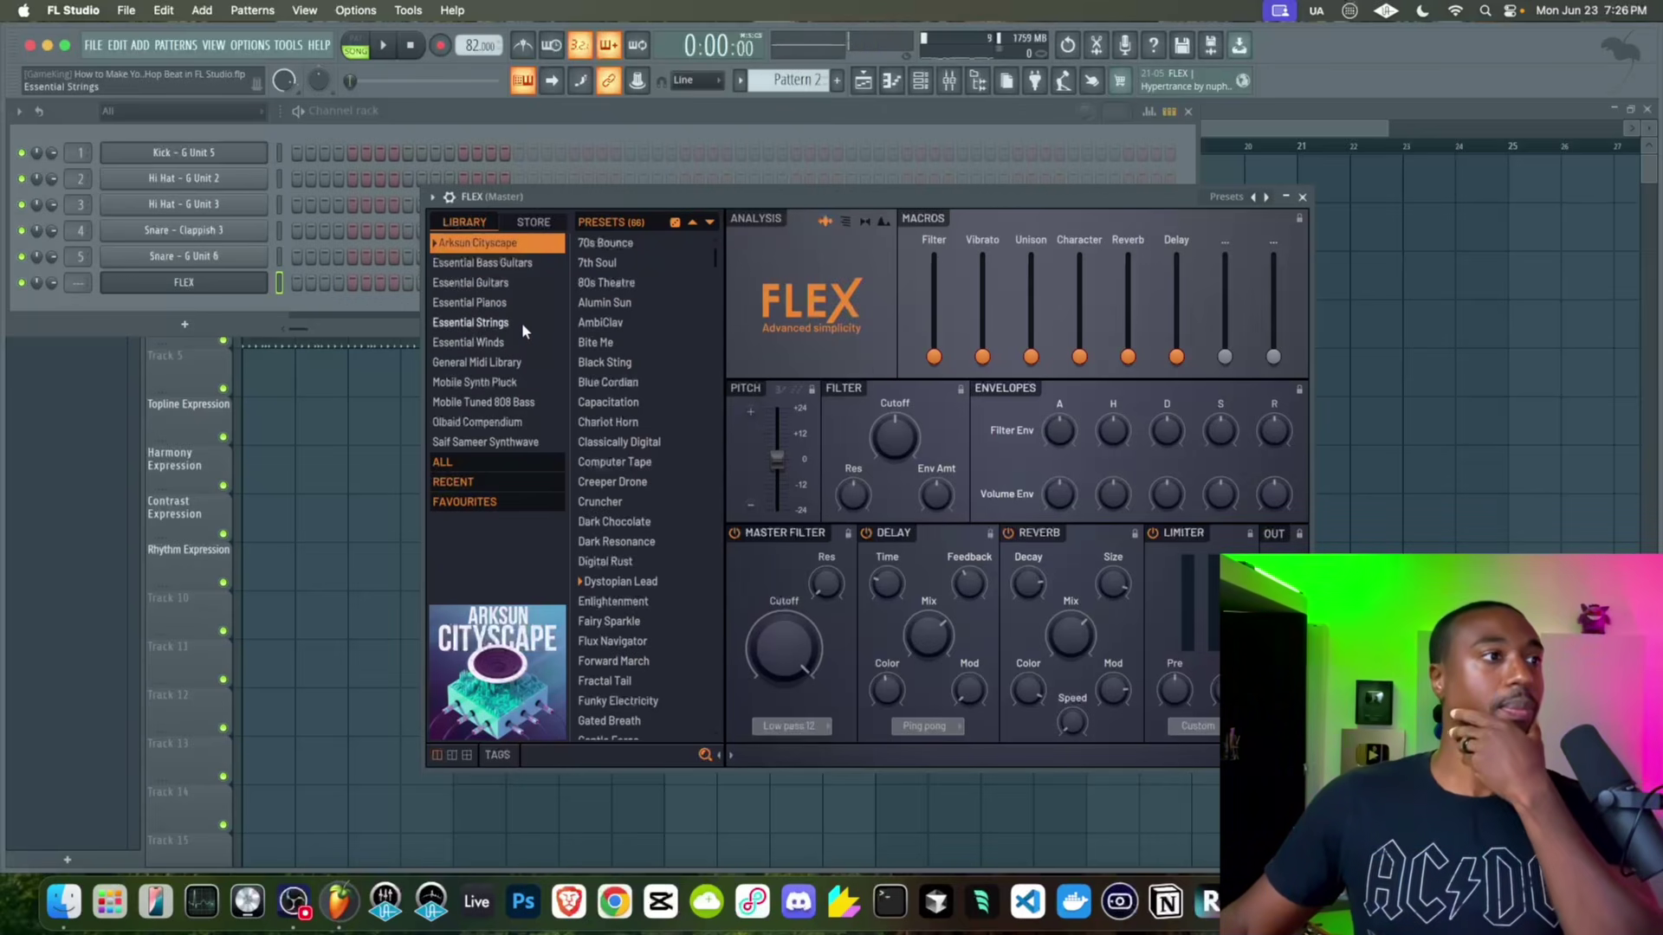
click(509, 305)
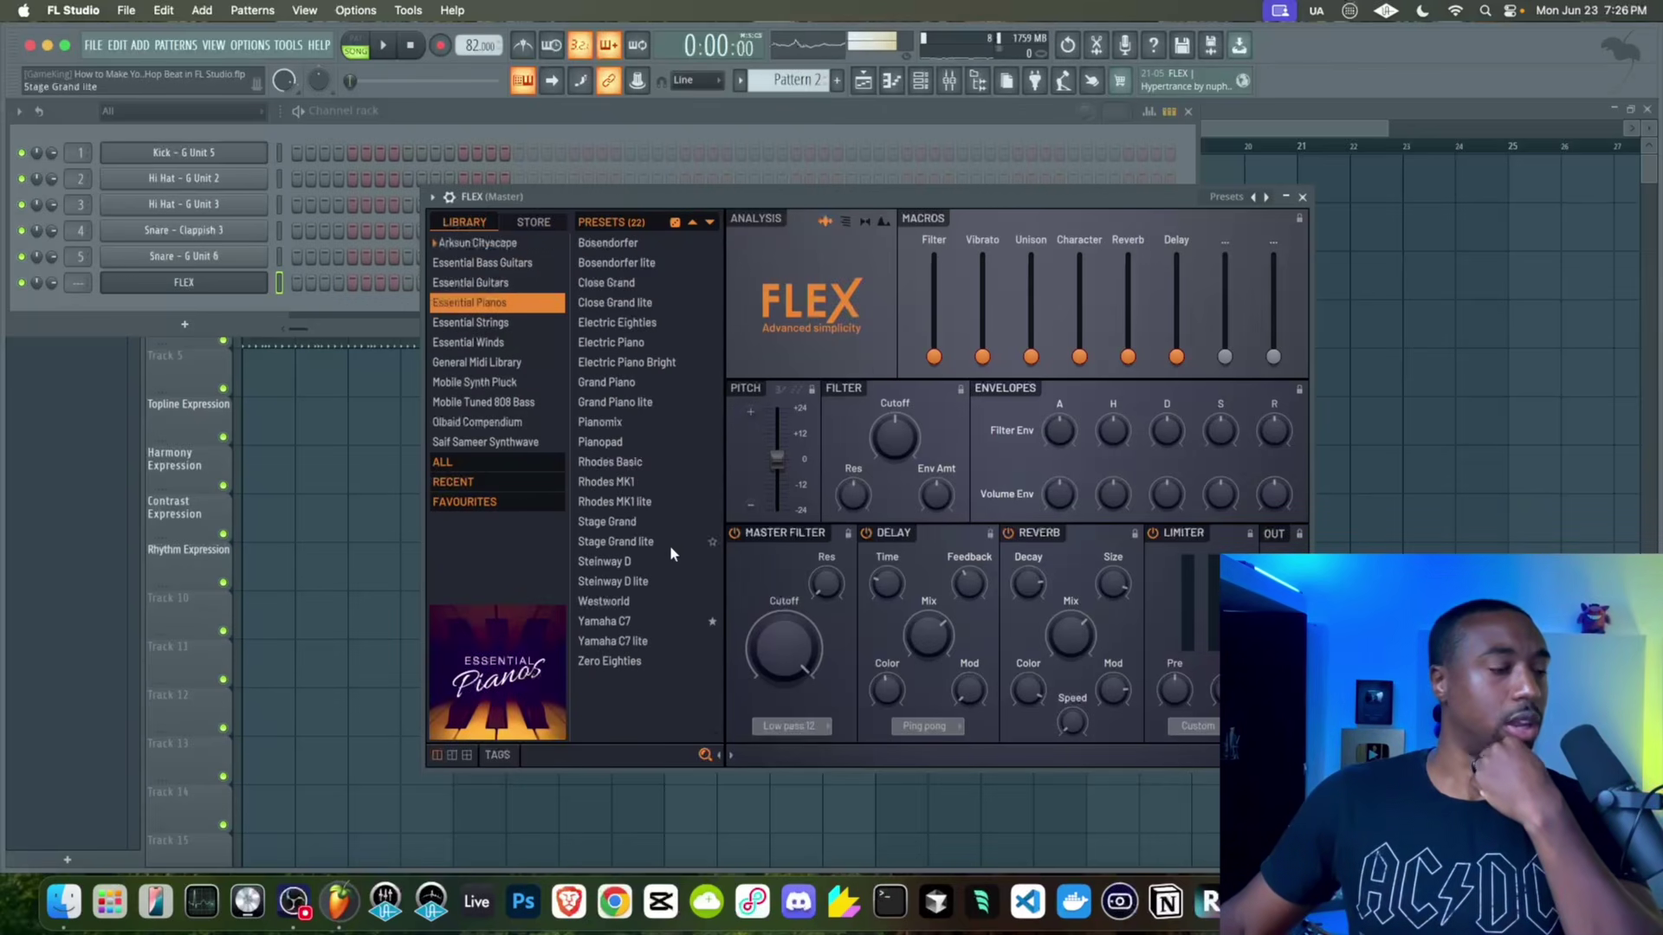
click(630, 622)
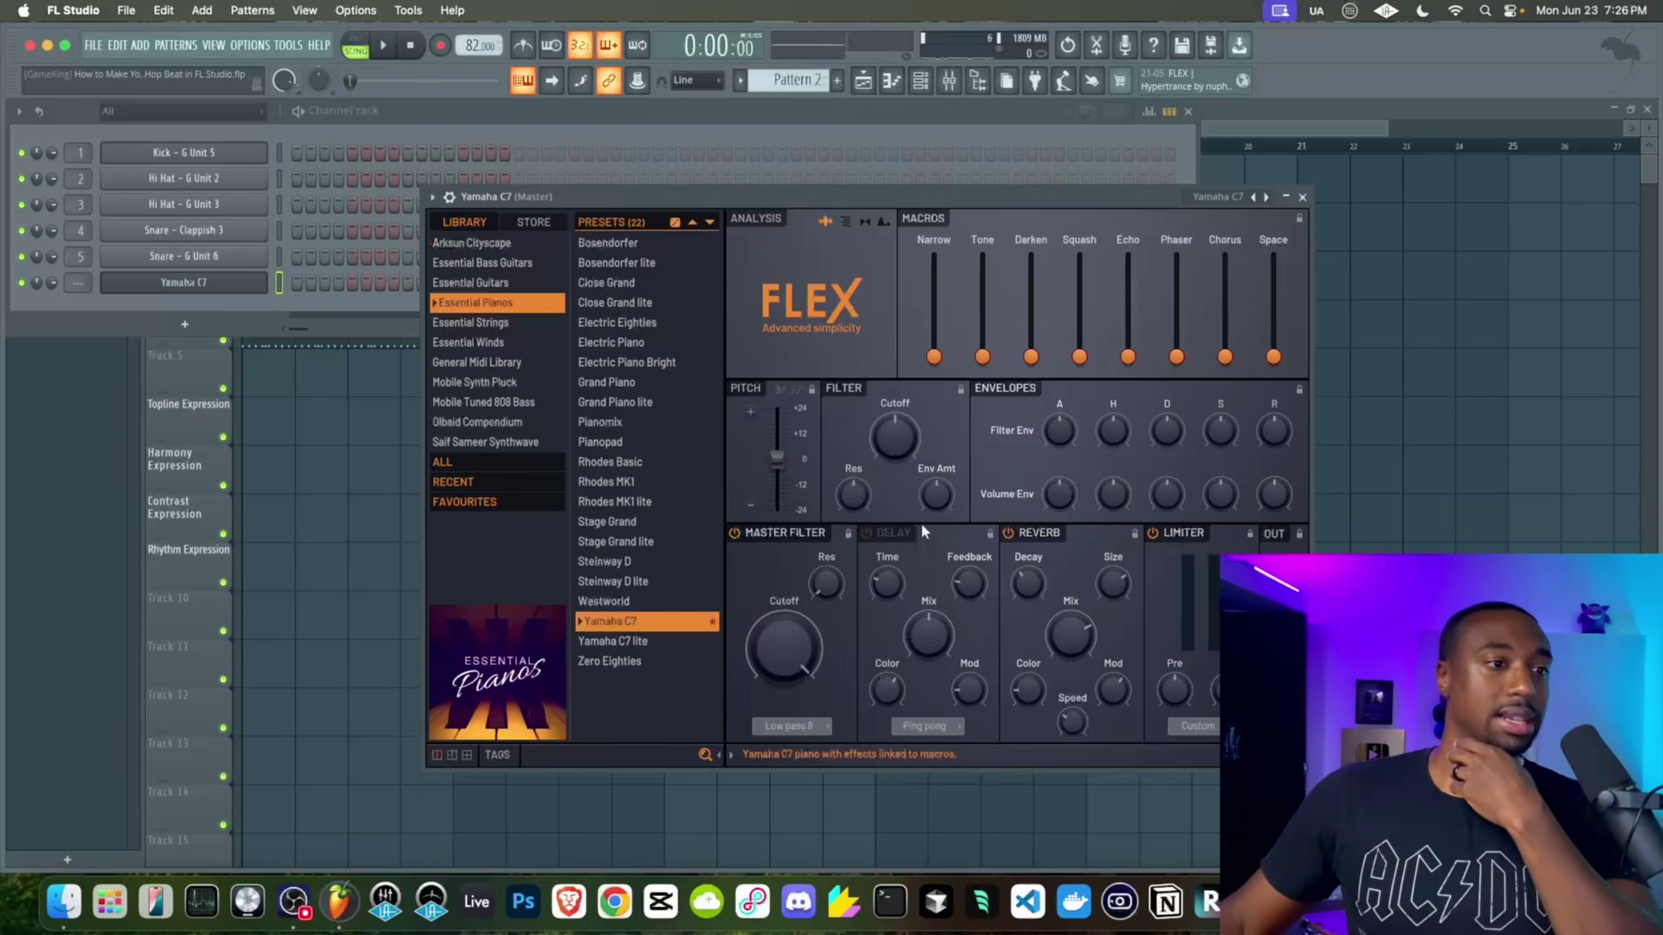
Switch off the master filter, delay, reverb and limiter of the Yamaha C7 preset and close FLEX
click(970, 533)
click(1040, 533)
click(814, 532)
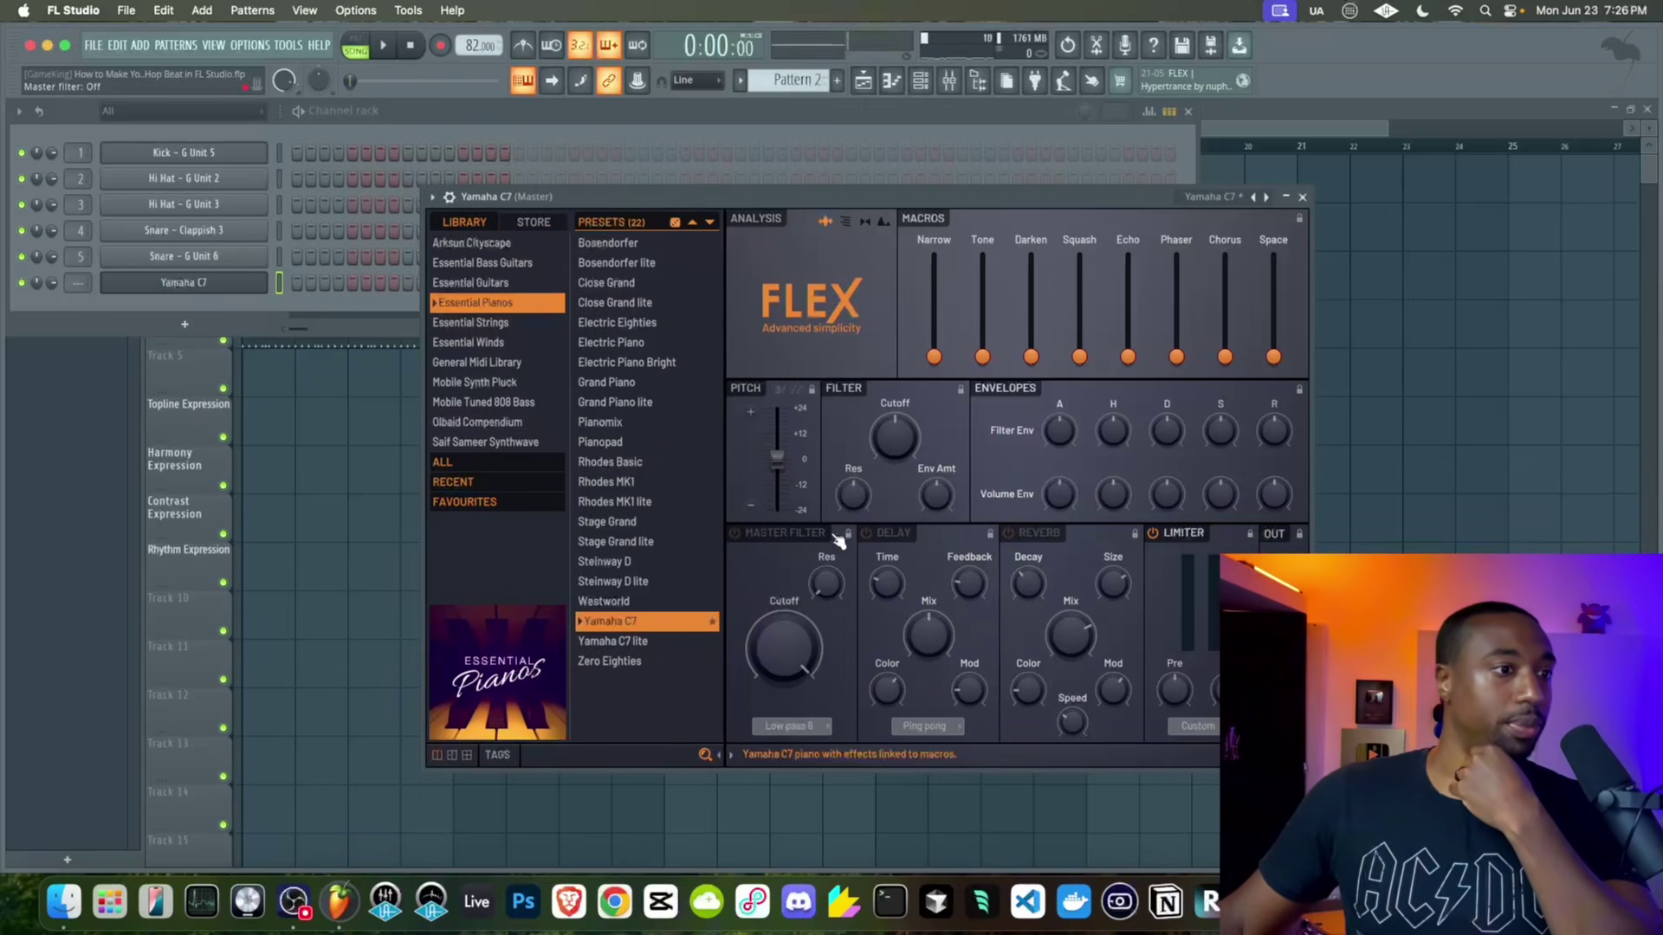
click(1167, 536)
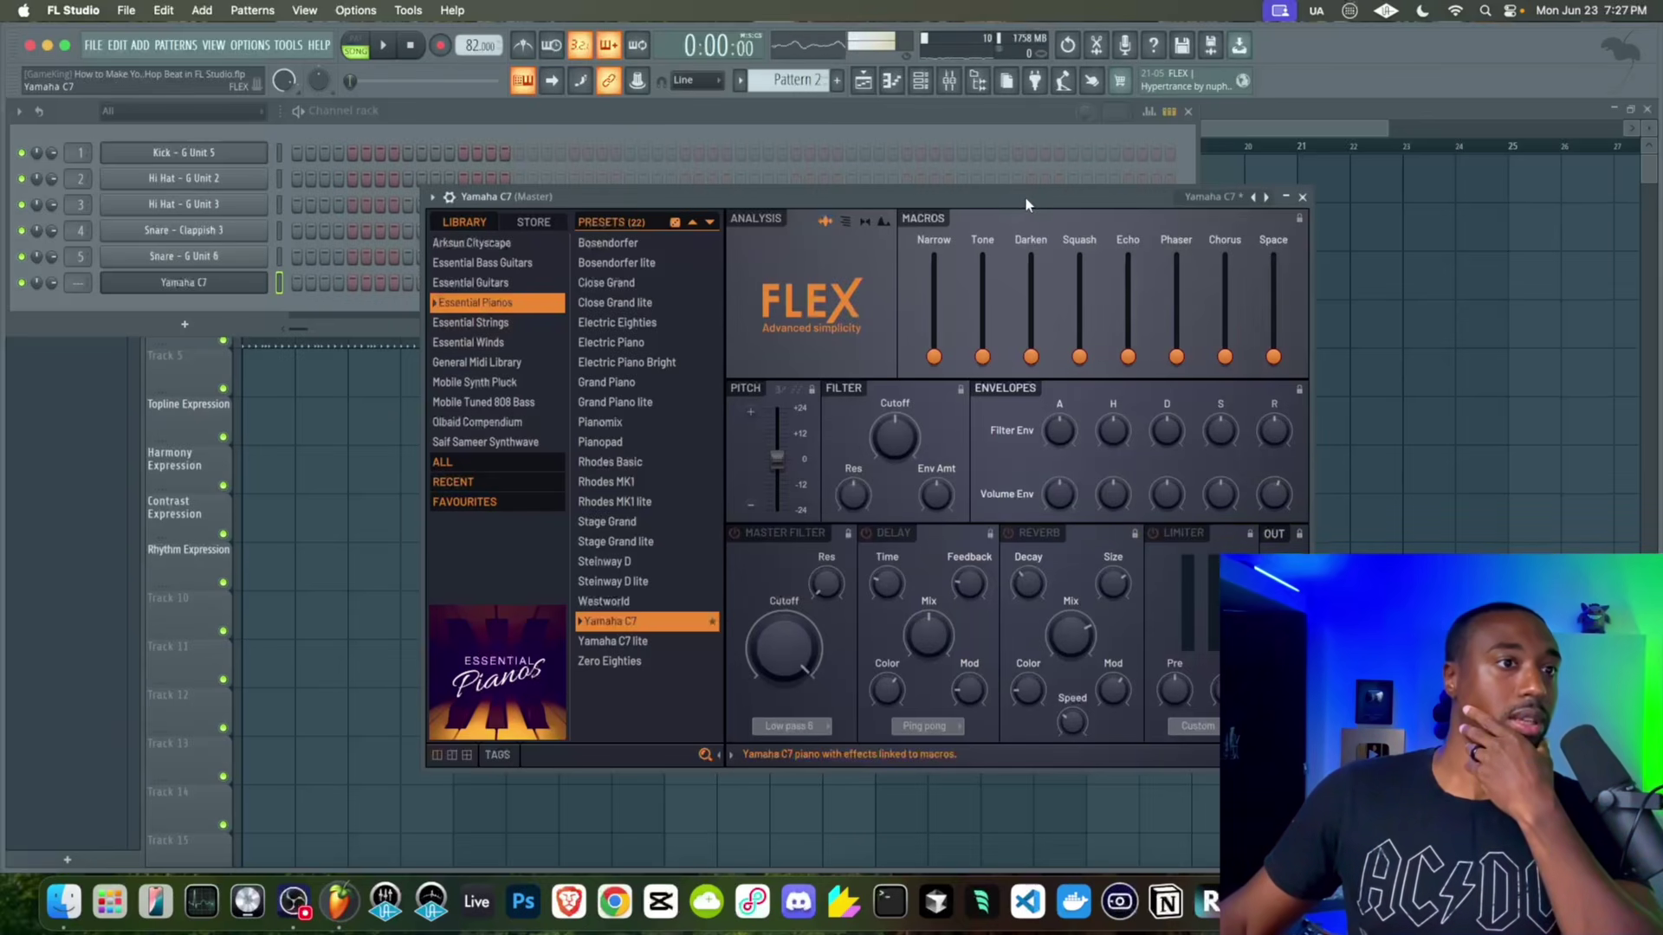
drag(1026, 196, 763, 157)
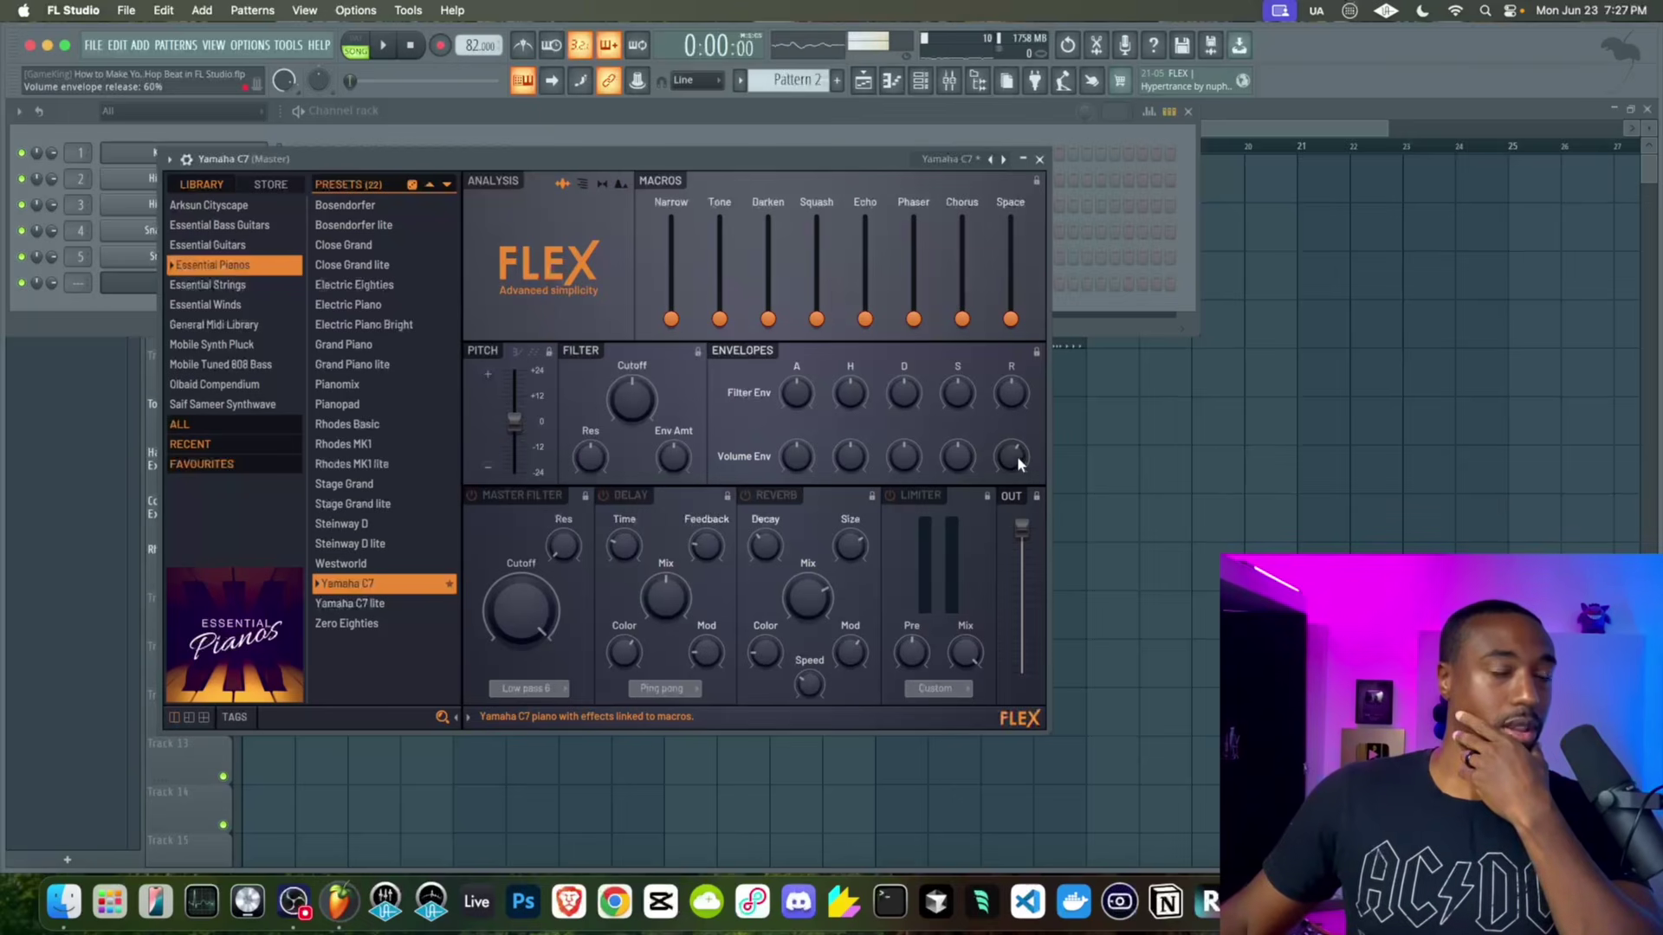
click(1040, 160)
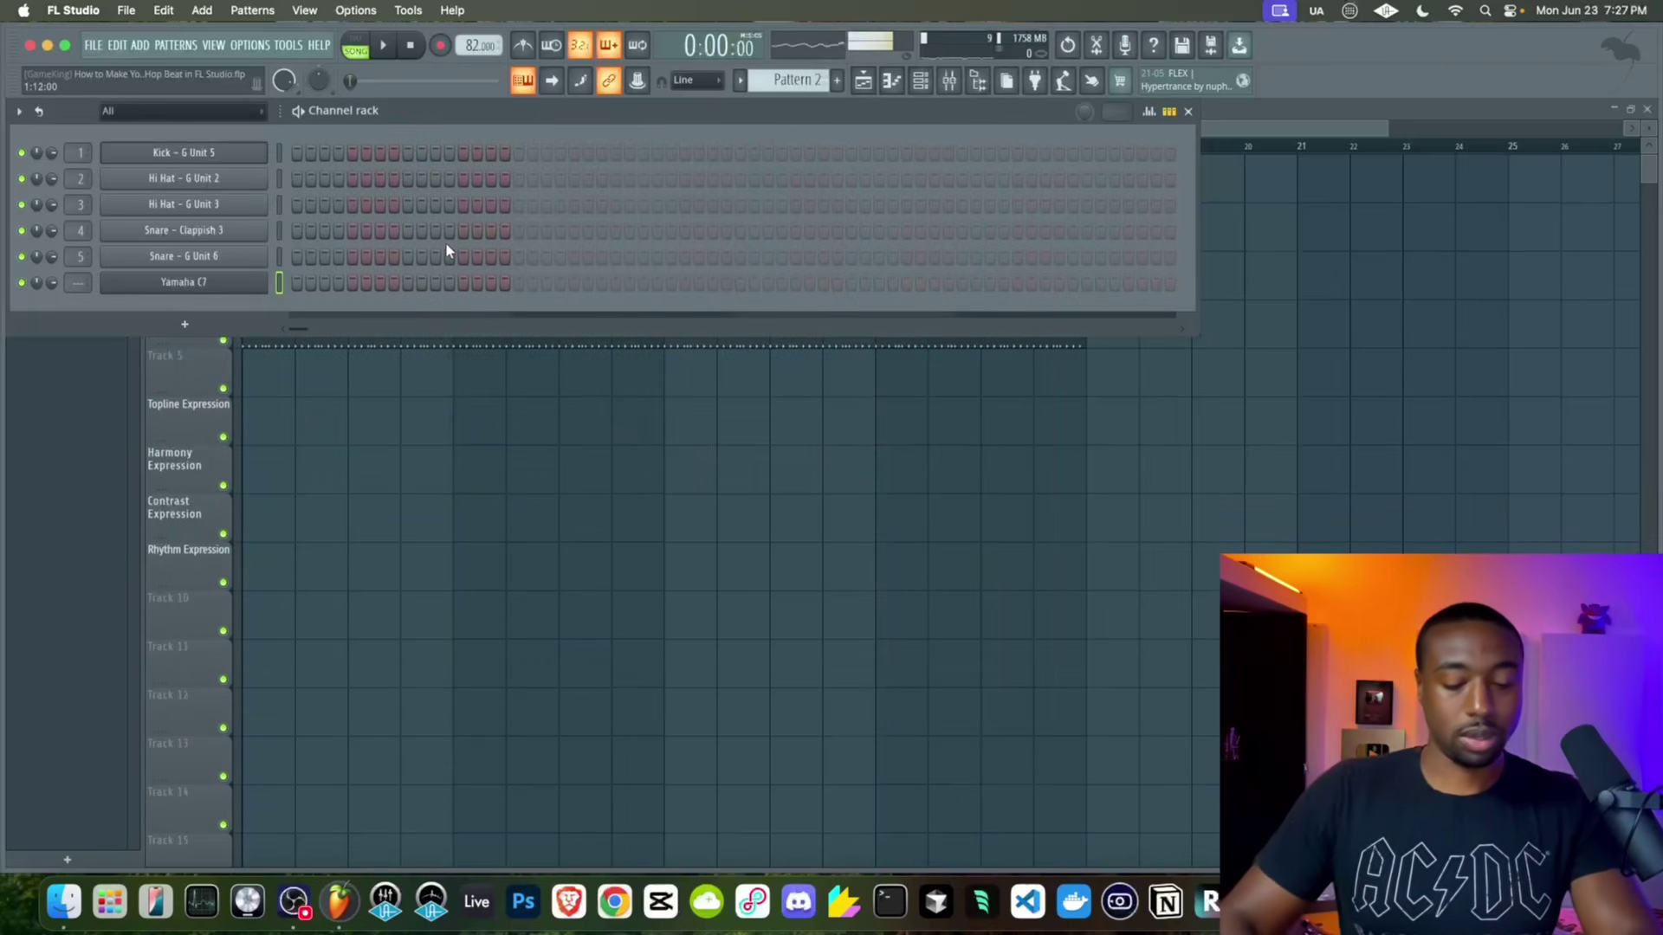
Route the Yamaha C7 channel to mixer track 6 and return to the channel rack
key(F9)
key(F5)
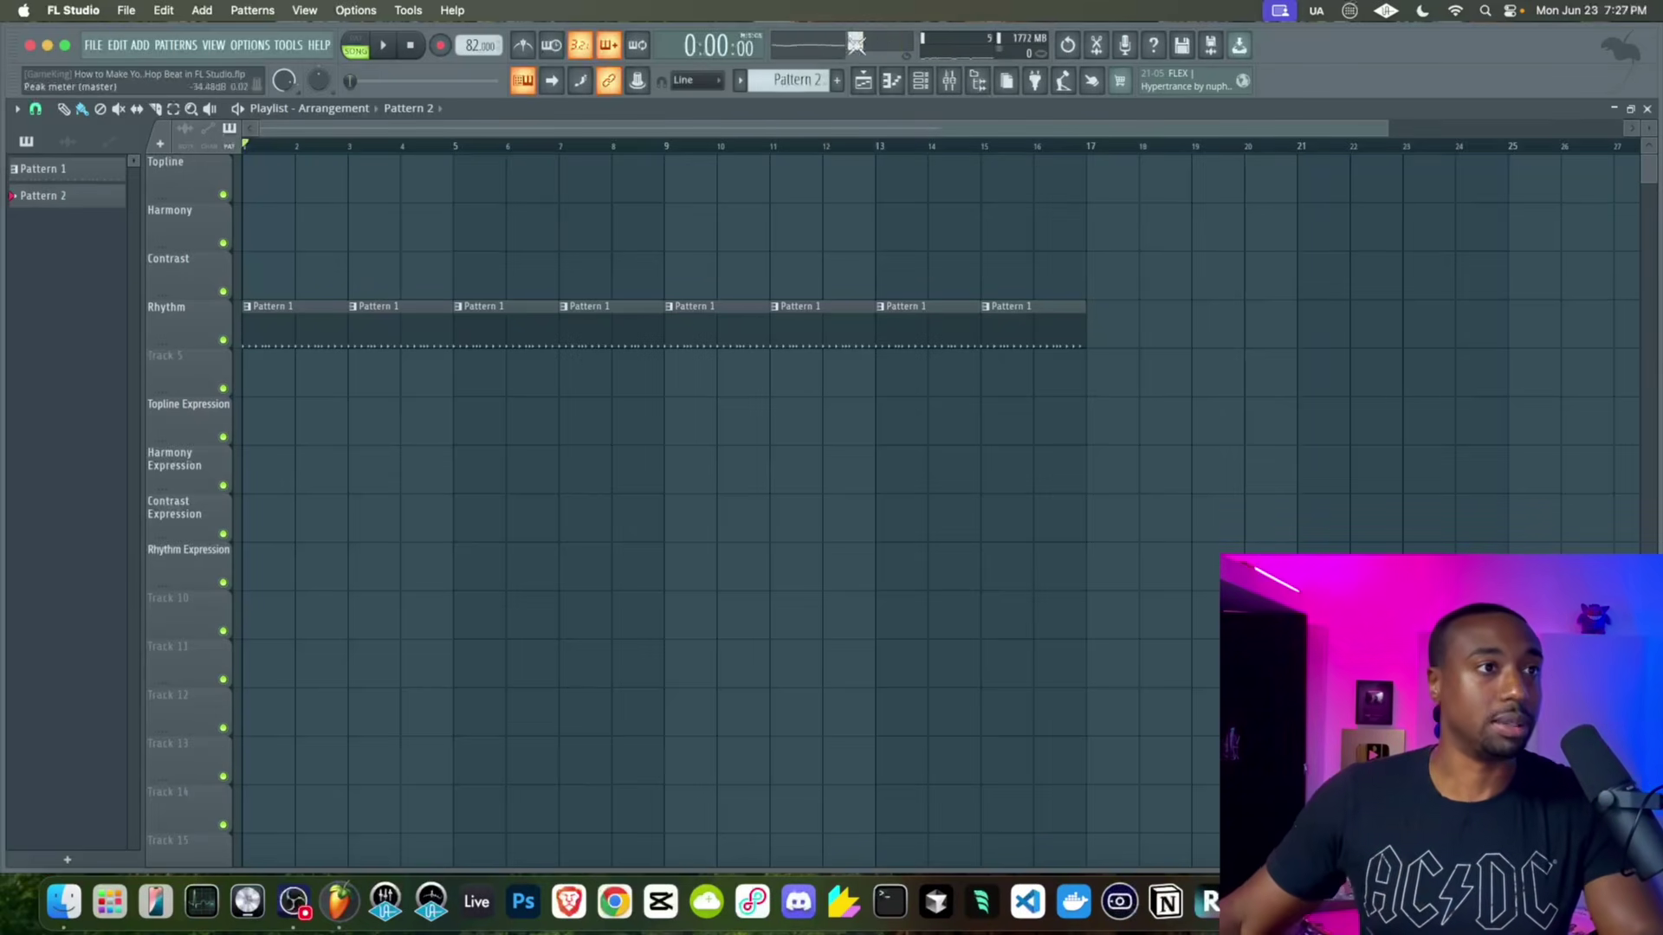
click(925, 87)
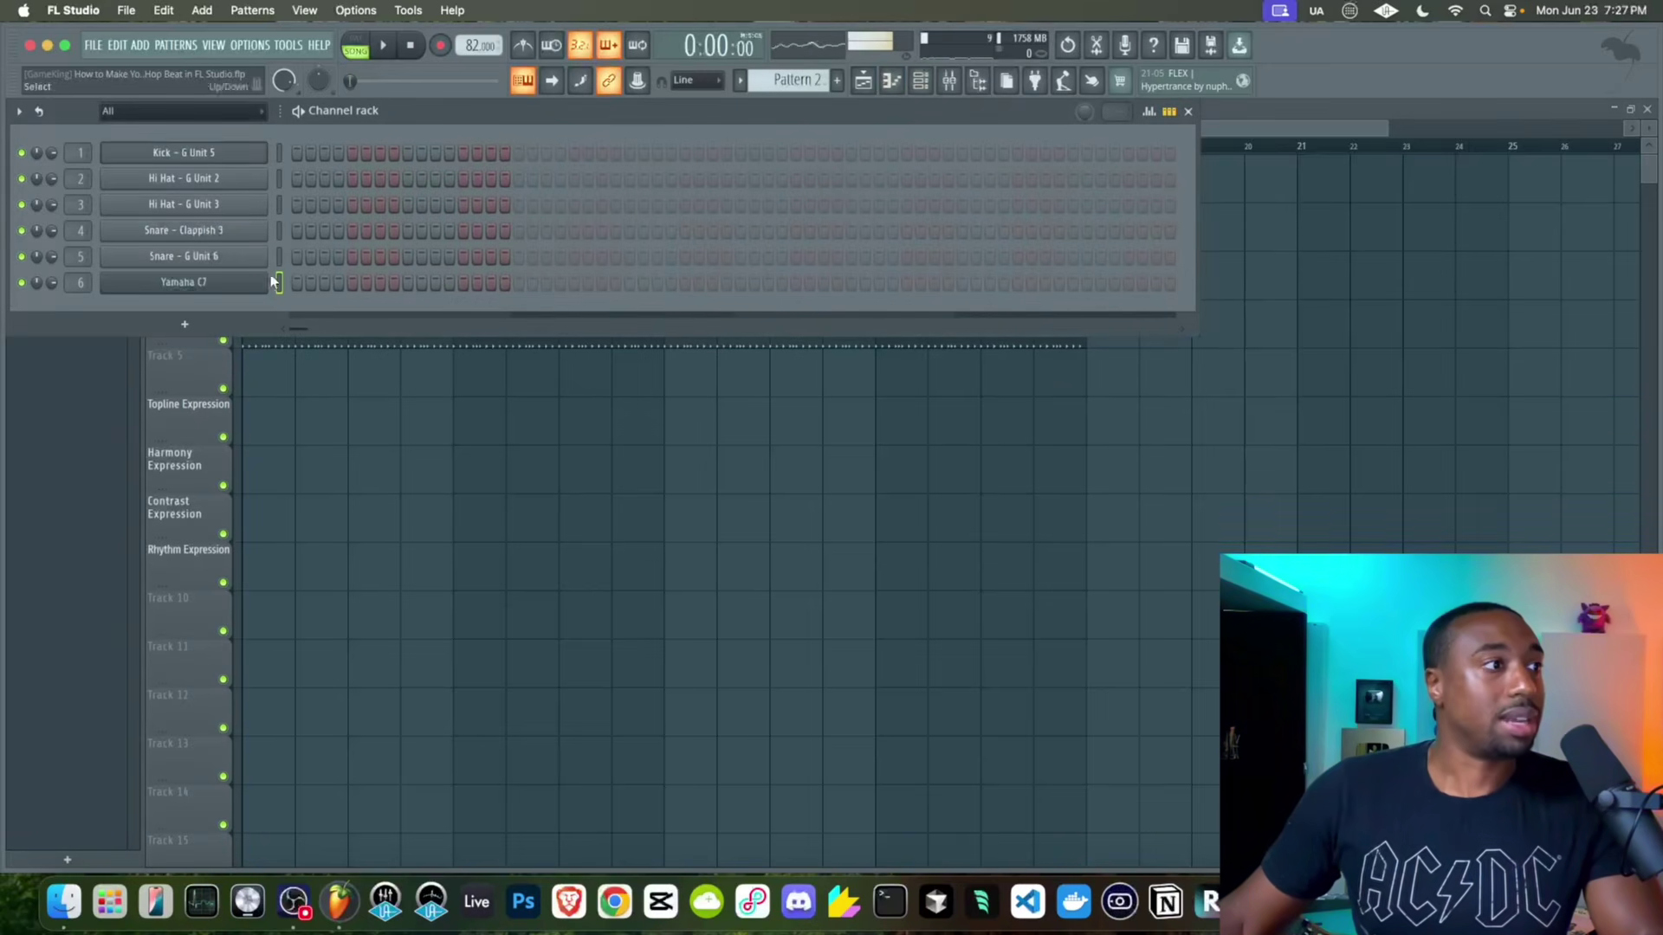
Open the Yamaha C7 piano roll at bar 1 and set its grid snap to 1/2 beat
right_click(256, 281)
click(297, 282)
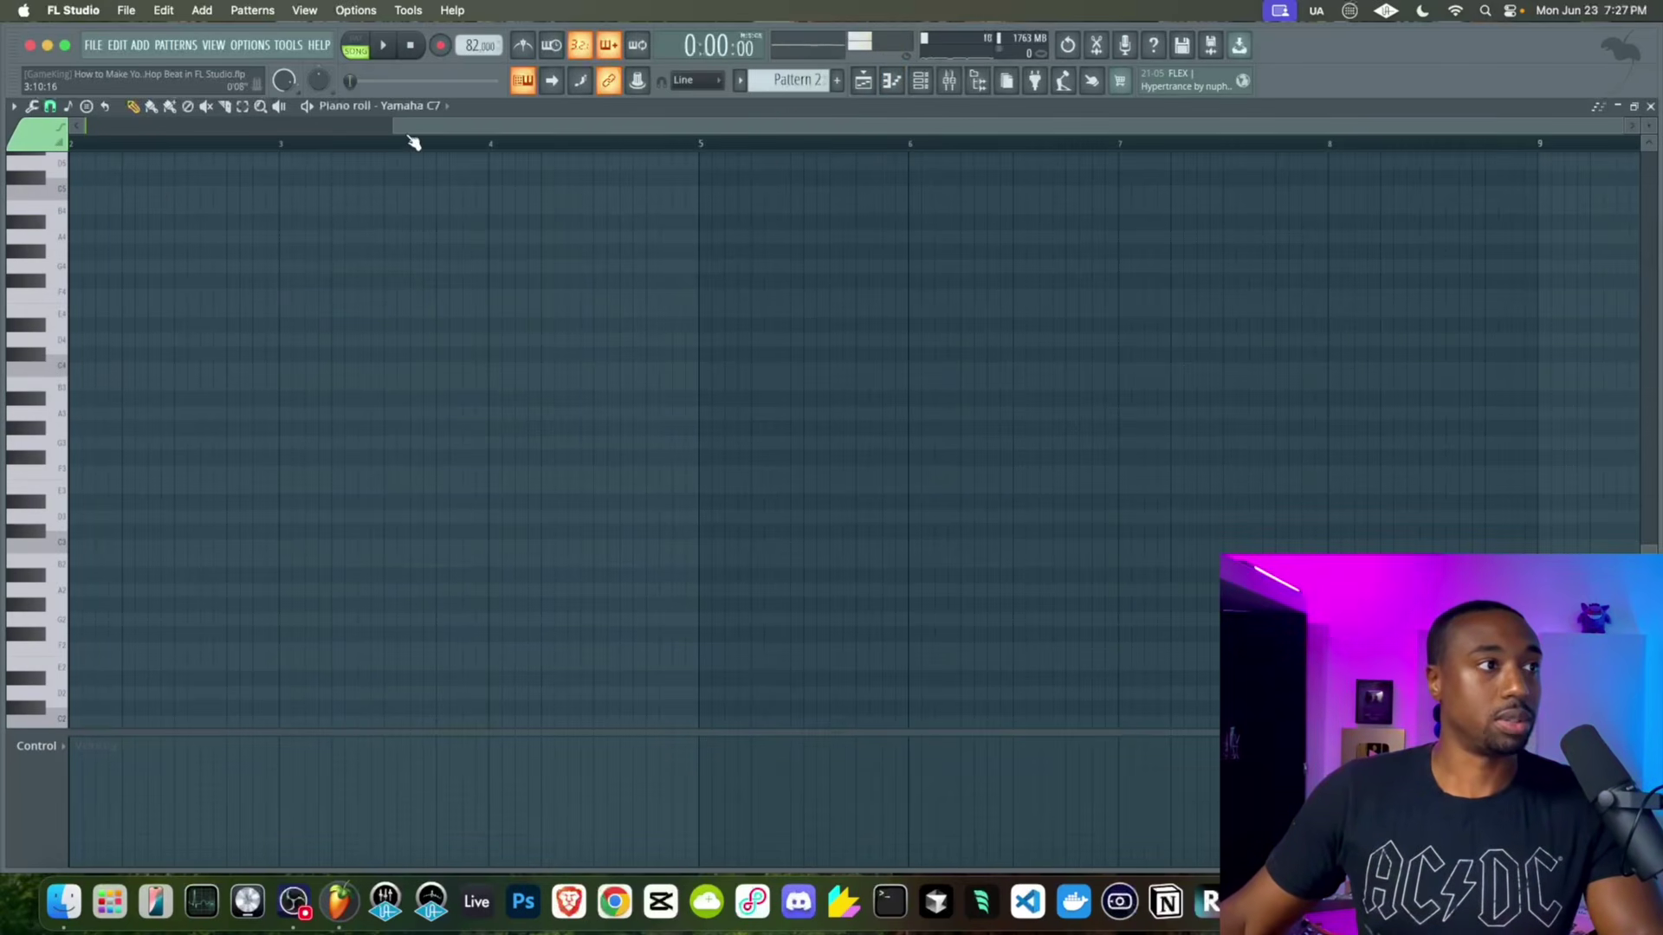
drag(413, 130, 17, 130)
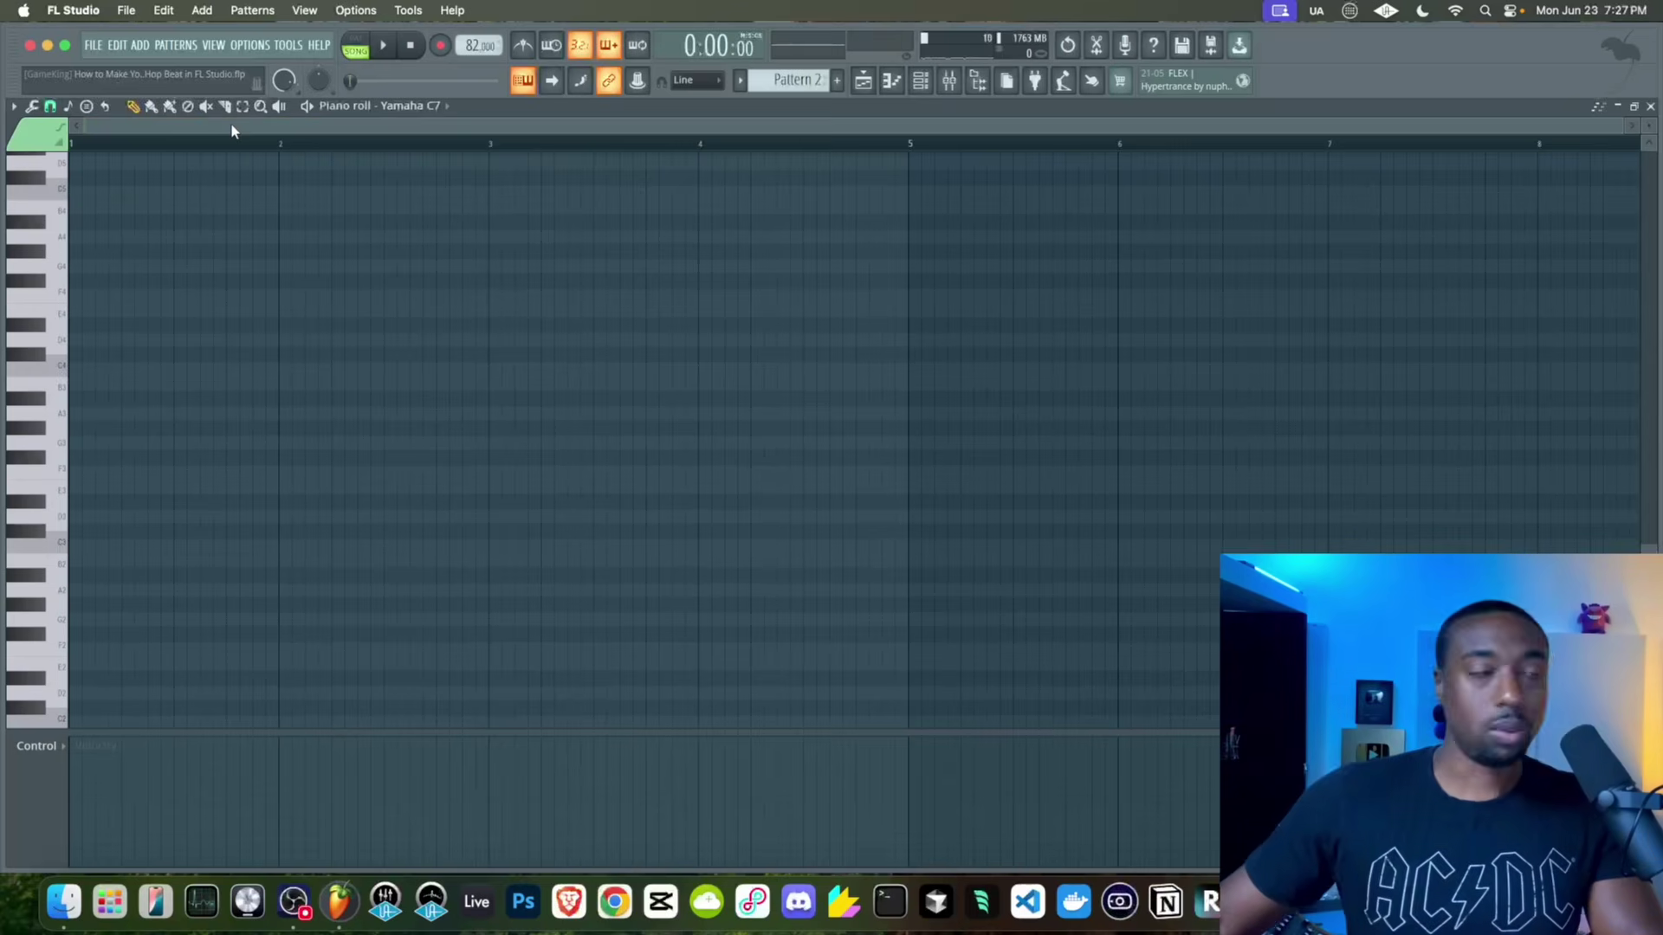
click(50, 107)
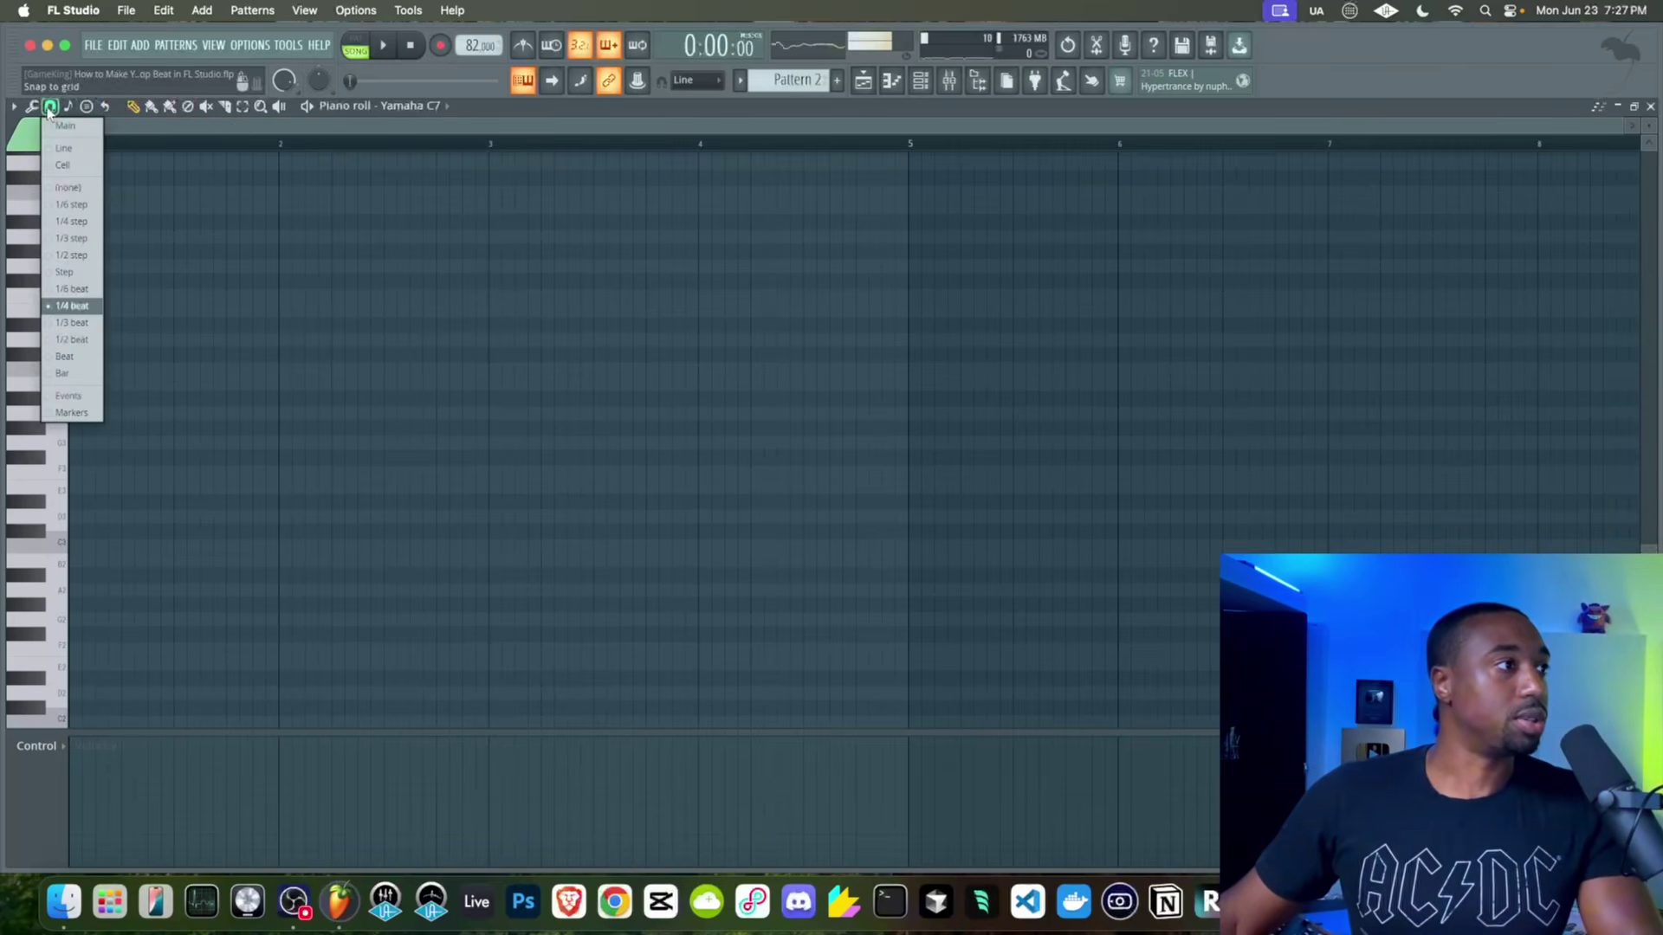
click(79, 342)
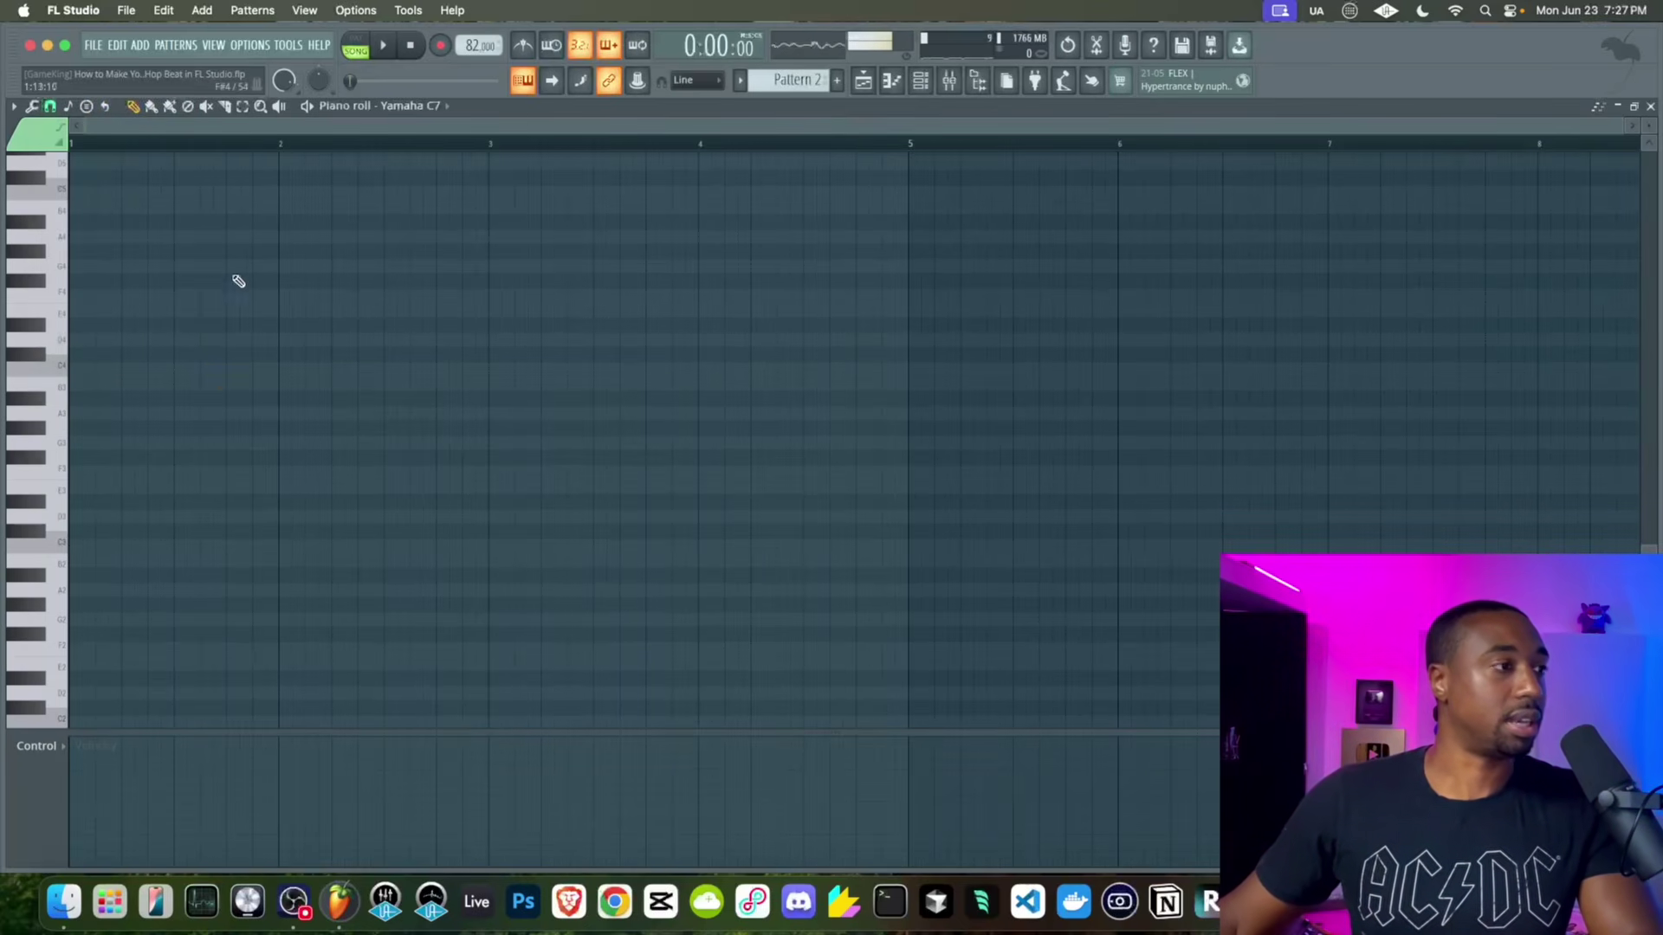
Place a Pattern 2 clip at bar 1 of the Harmony track and size it to 4 bars
click(874, 83)
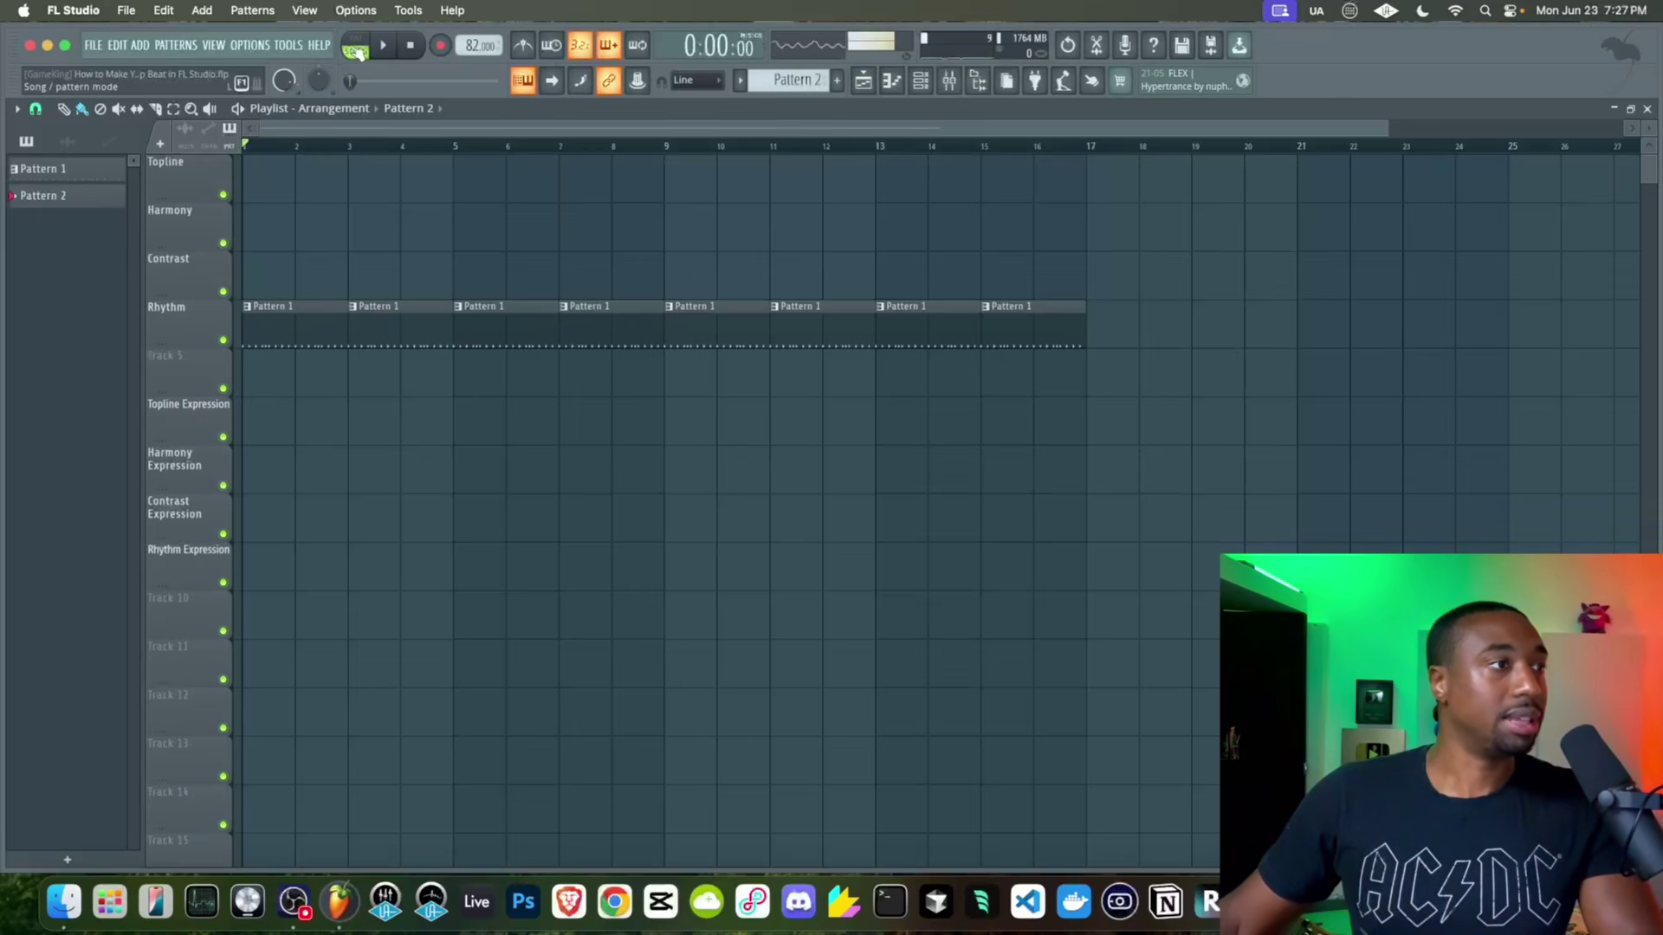
drag(93, 202, 516, 235)
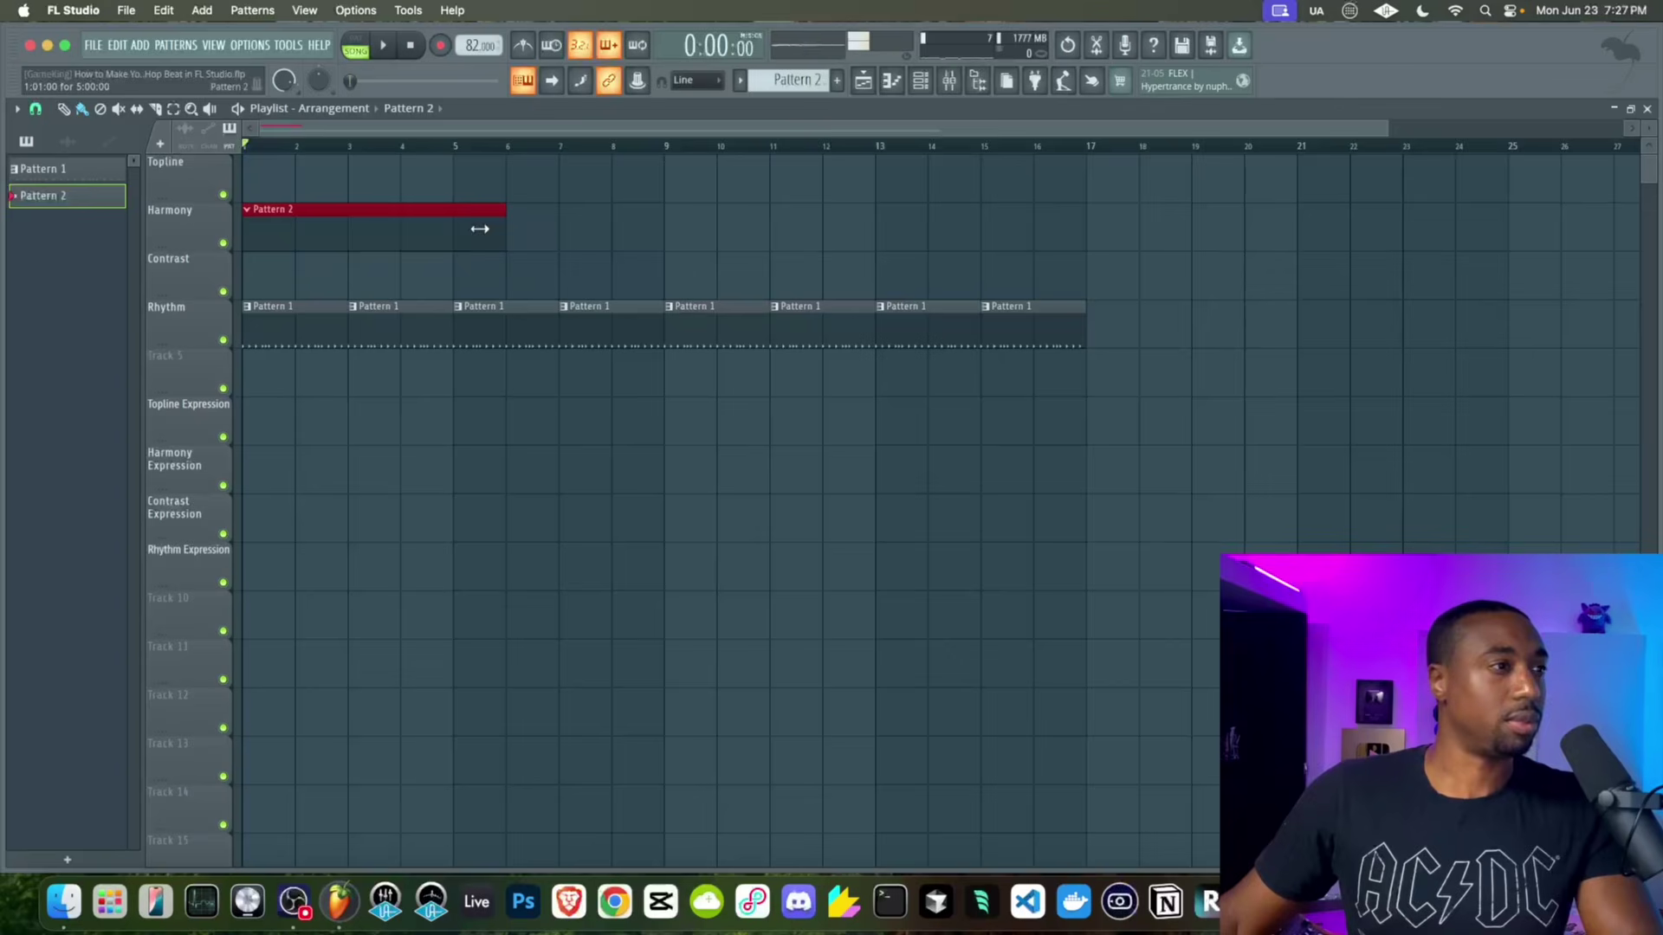
right_click(788, 205)
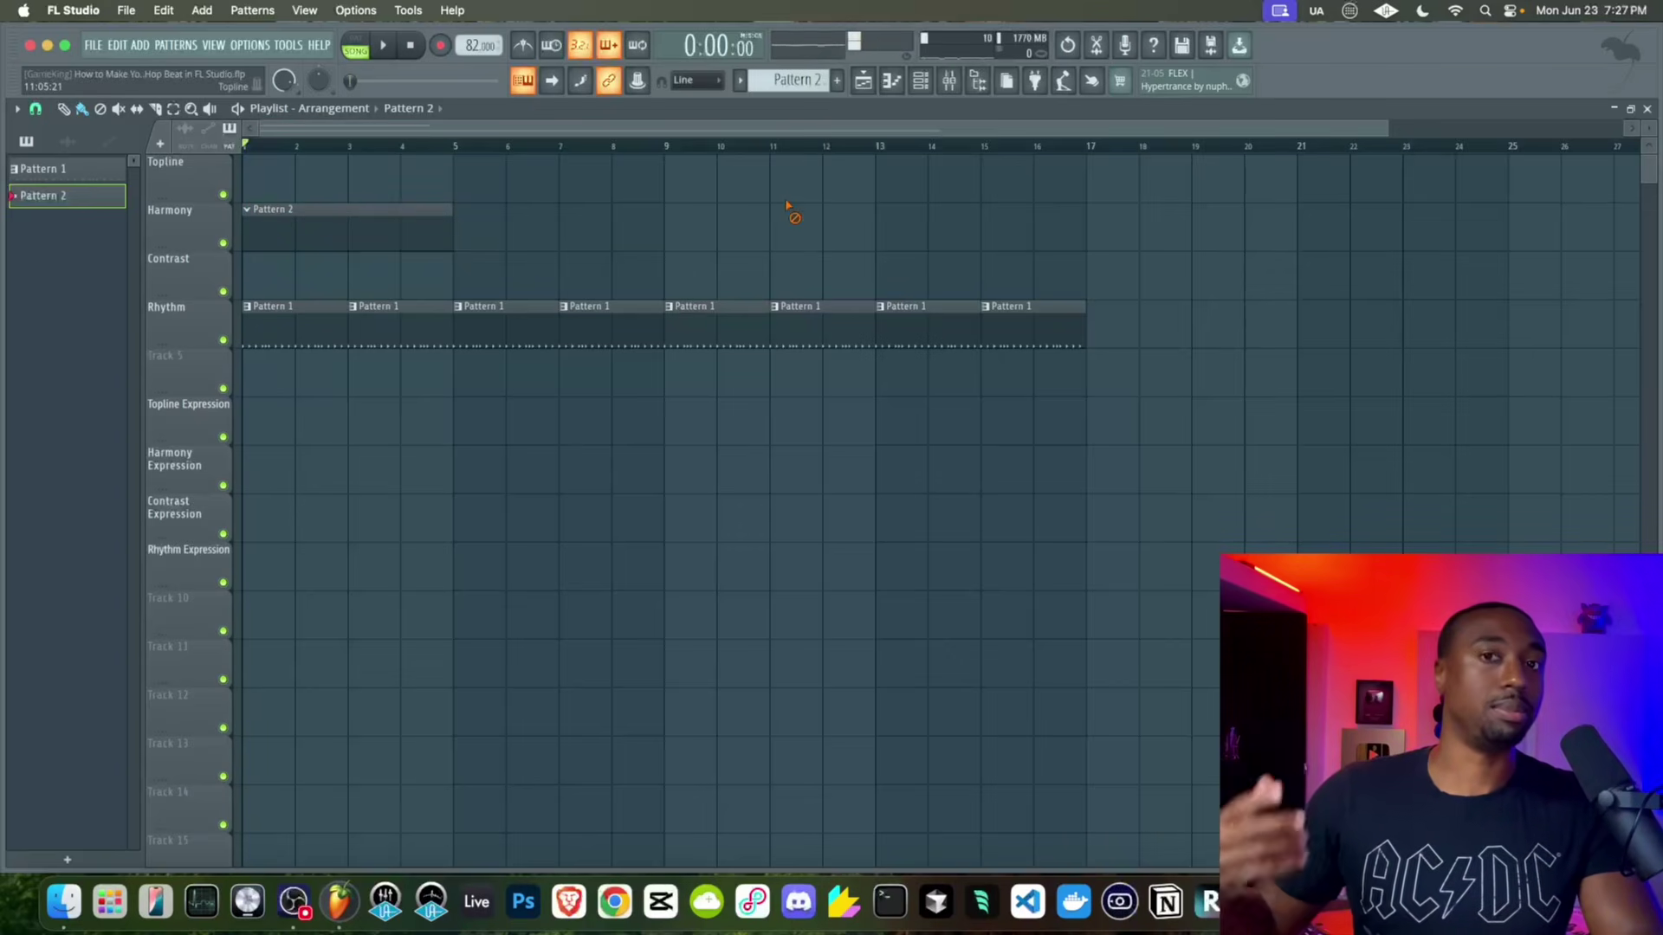
click(391, 230)
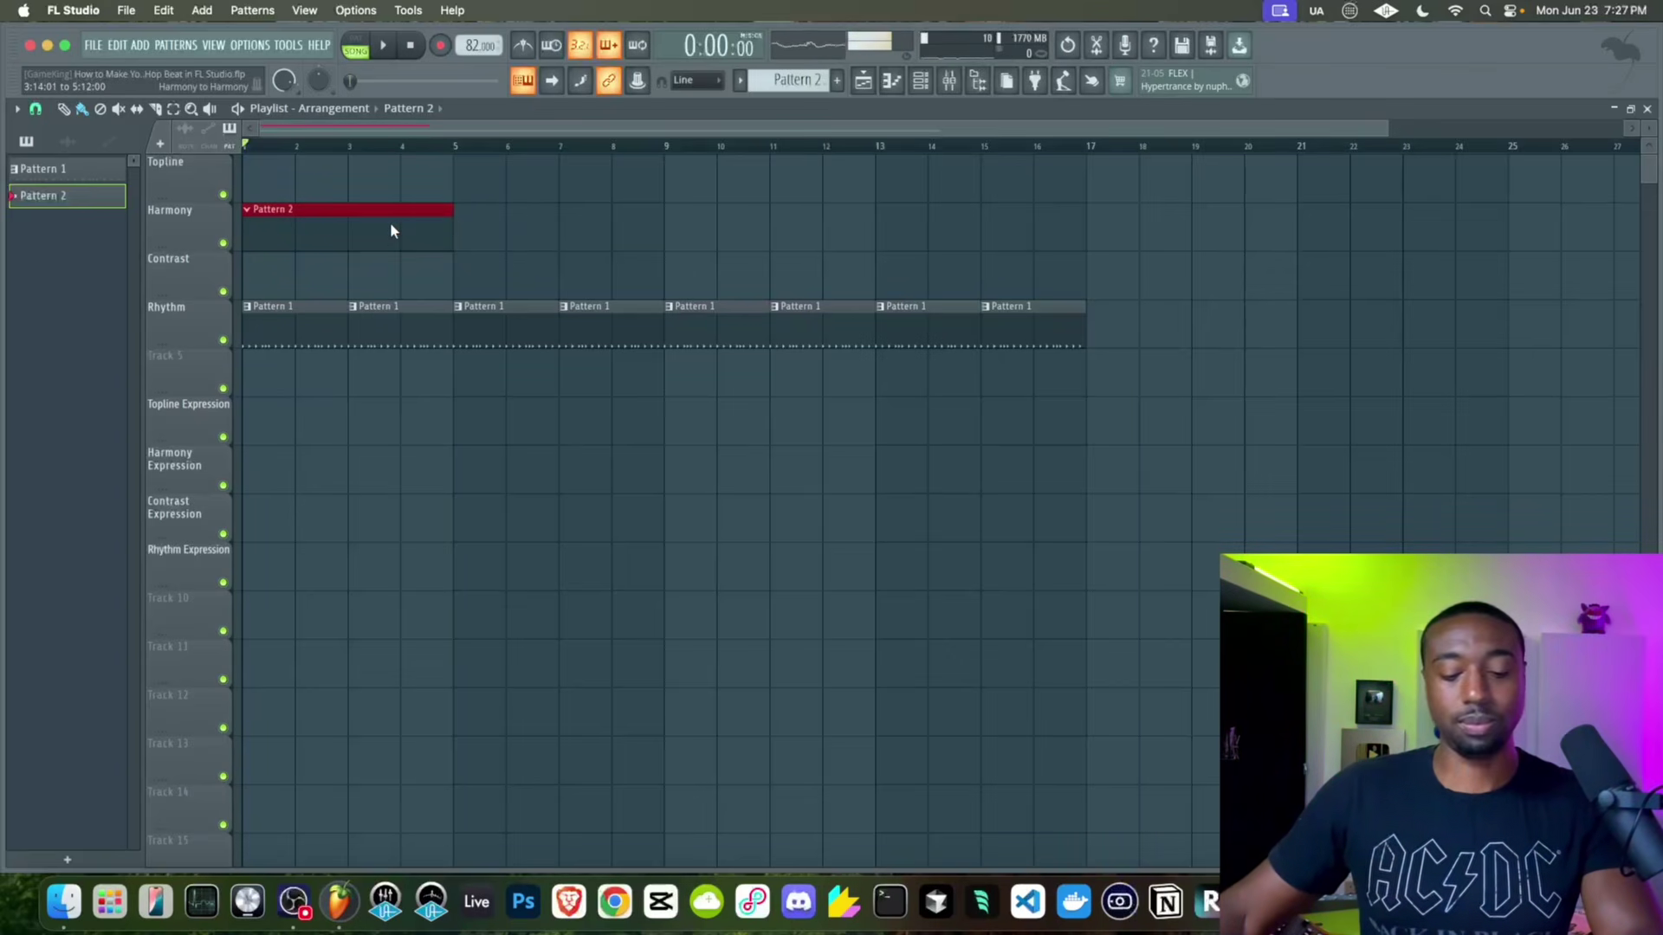
Repeat the 4-bar Pattern 2 clip three times along the Harmony track to fill 16 bars and start playback
key(super+b)
key(super+b)
key(super+b)
key(space)
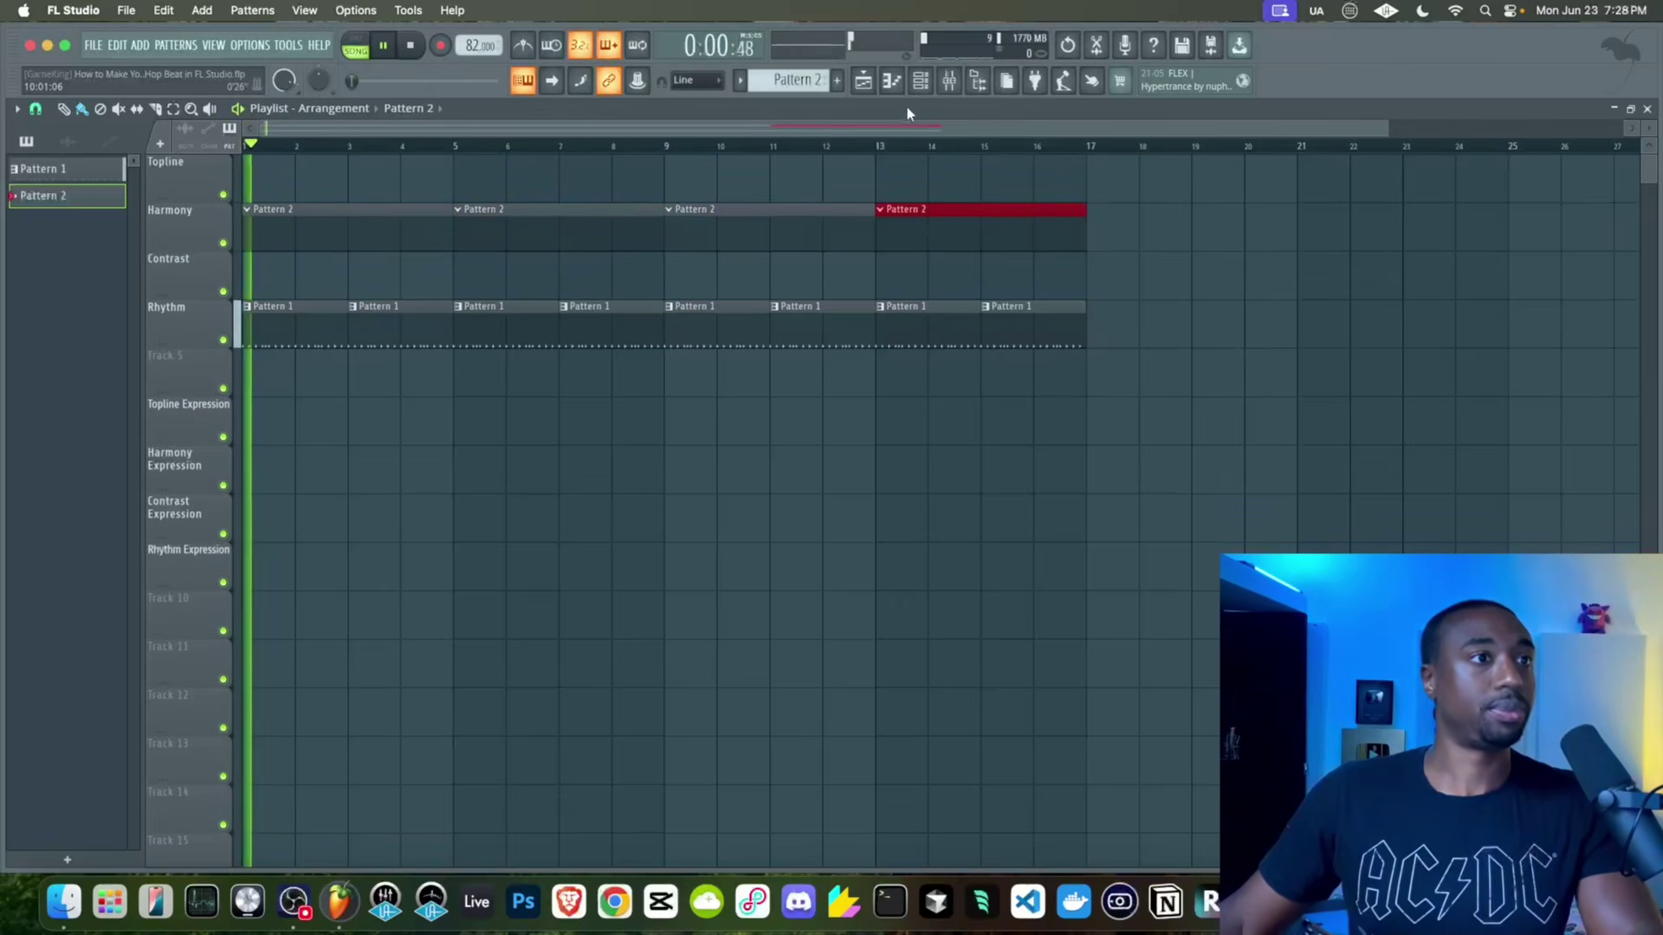
key(F6)
right_click(410, 620)
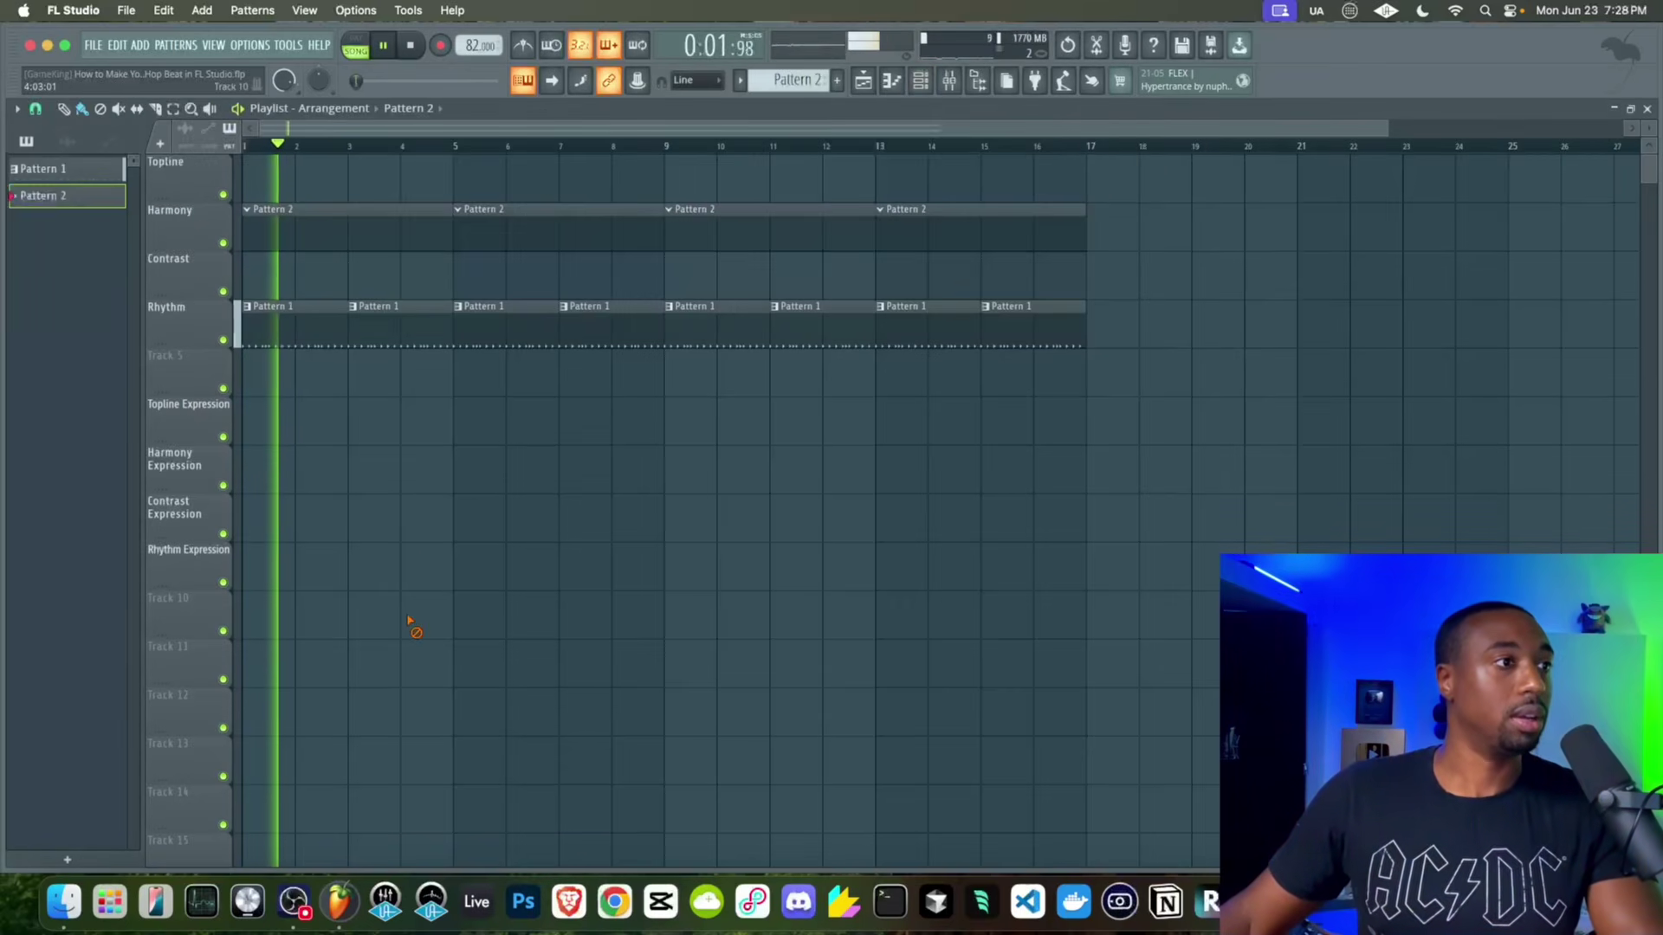
double_click(371, 222)
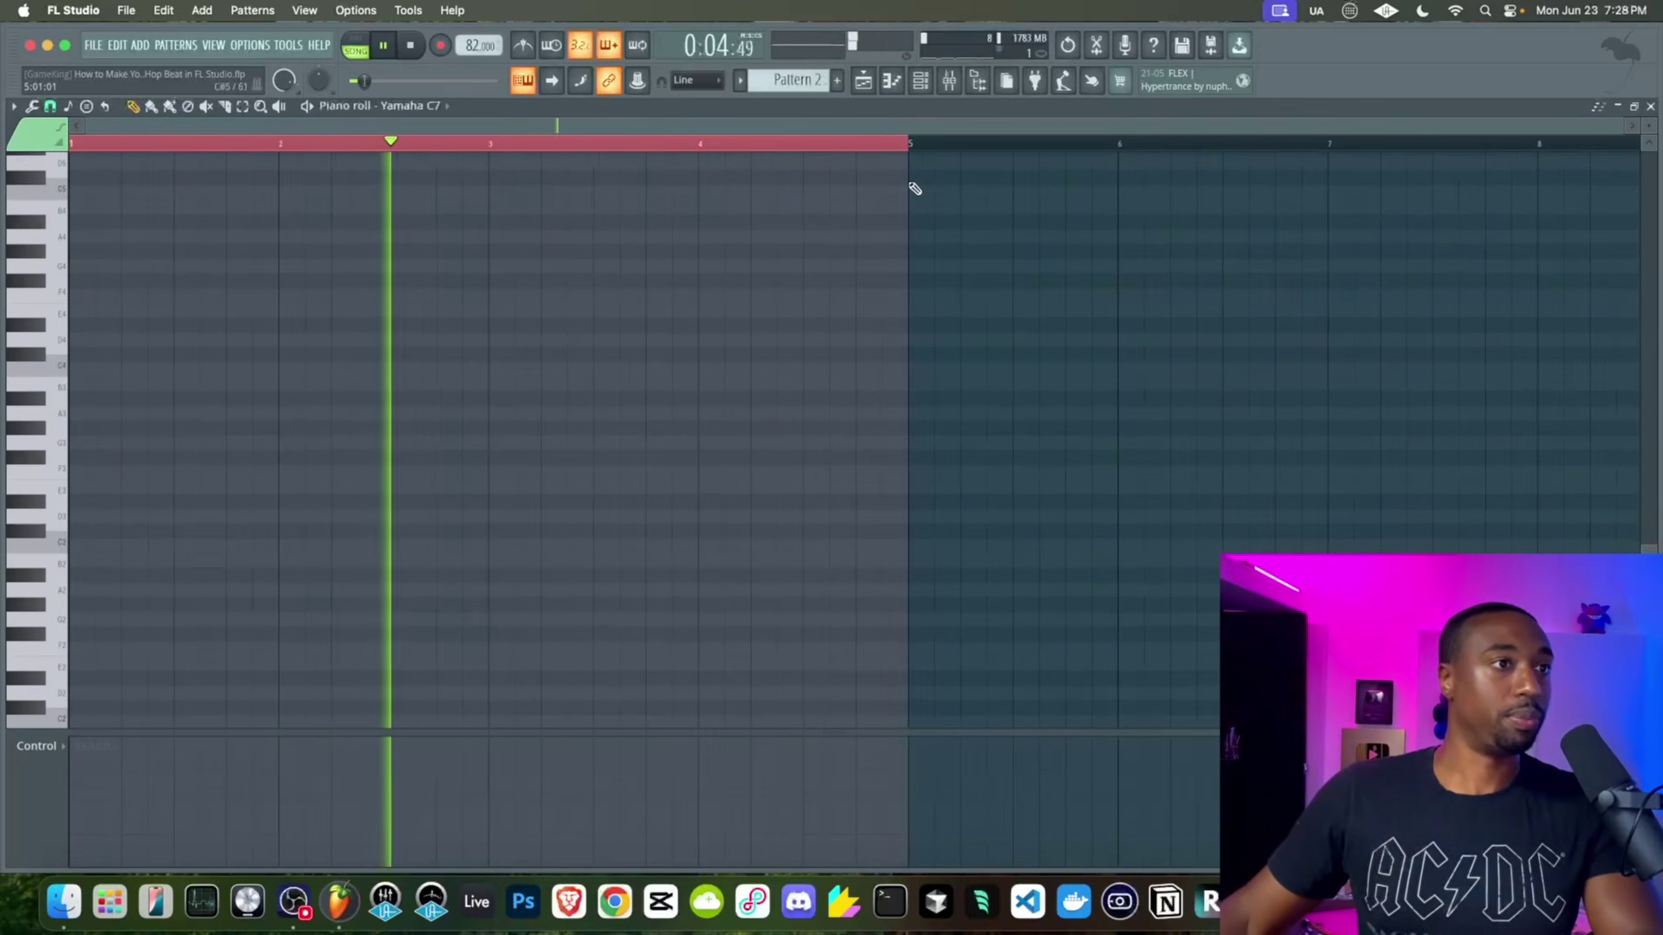
key(F6)
key(space)
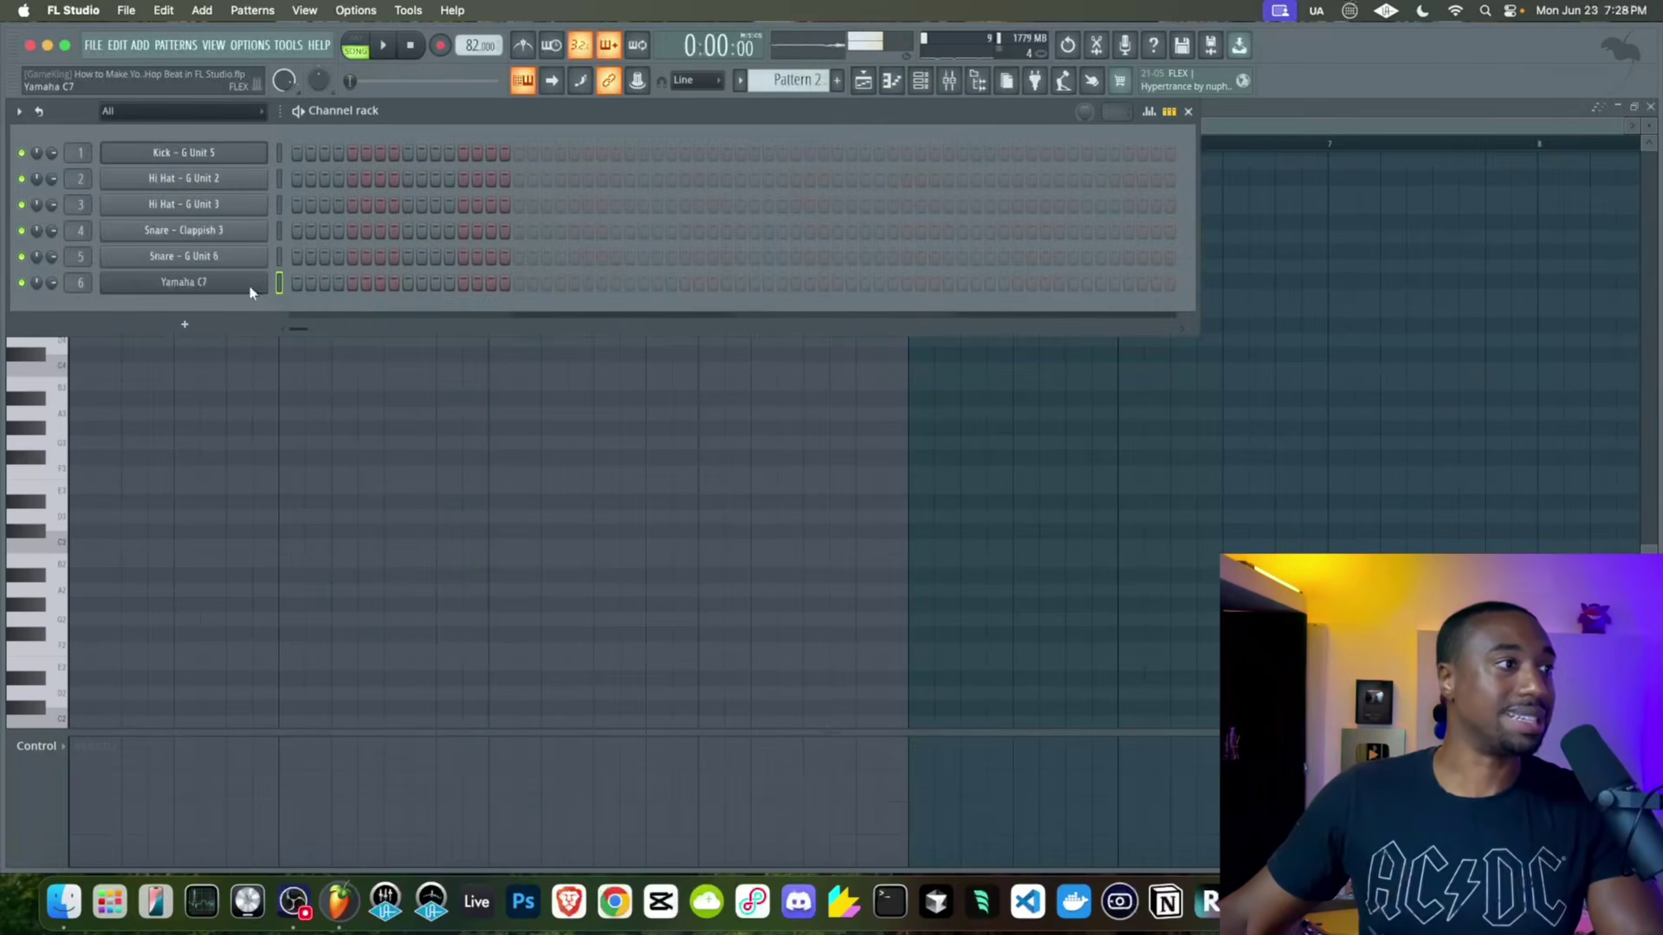
Open the Yamaha C7 piano roll for Pattern 2 and listen to the drum loop over the empty grid
right_click(255, 286)
click(287, 282)
right_click(255, 286)
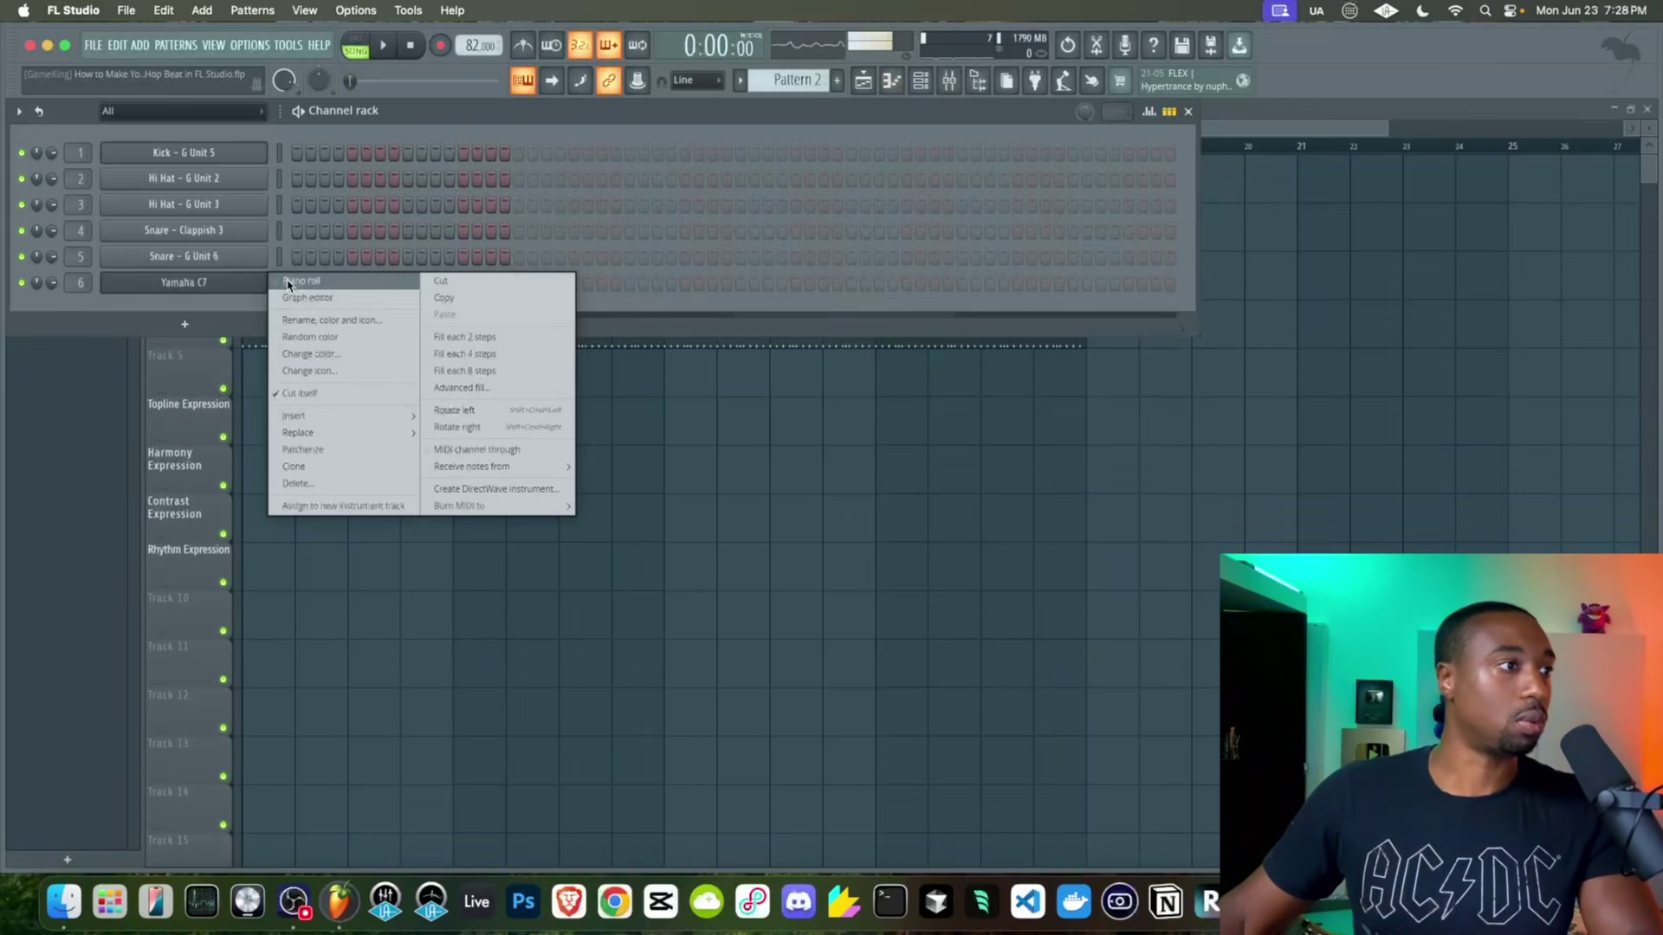
click(289, 283)
key(space)
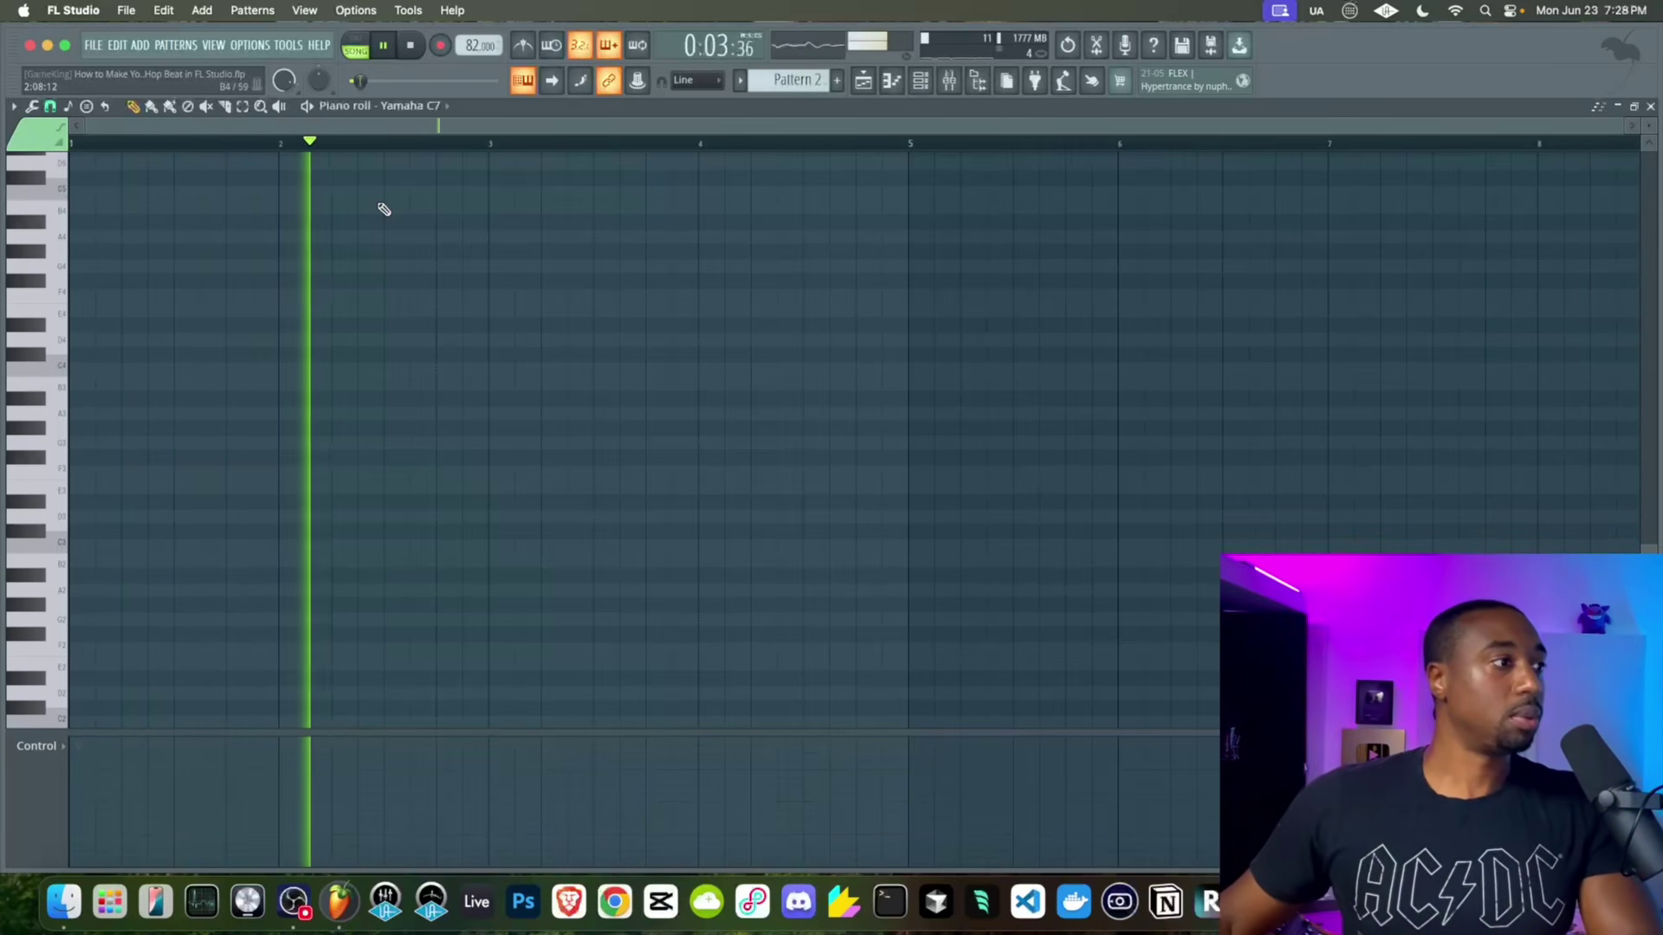
key(space)
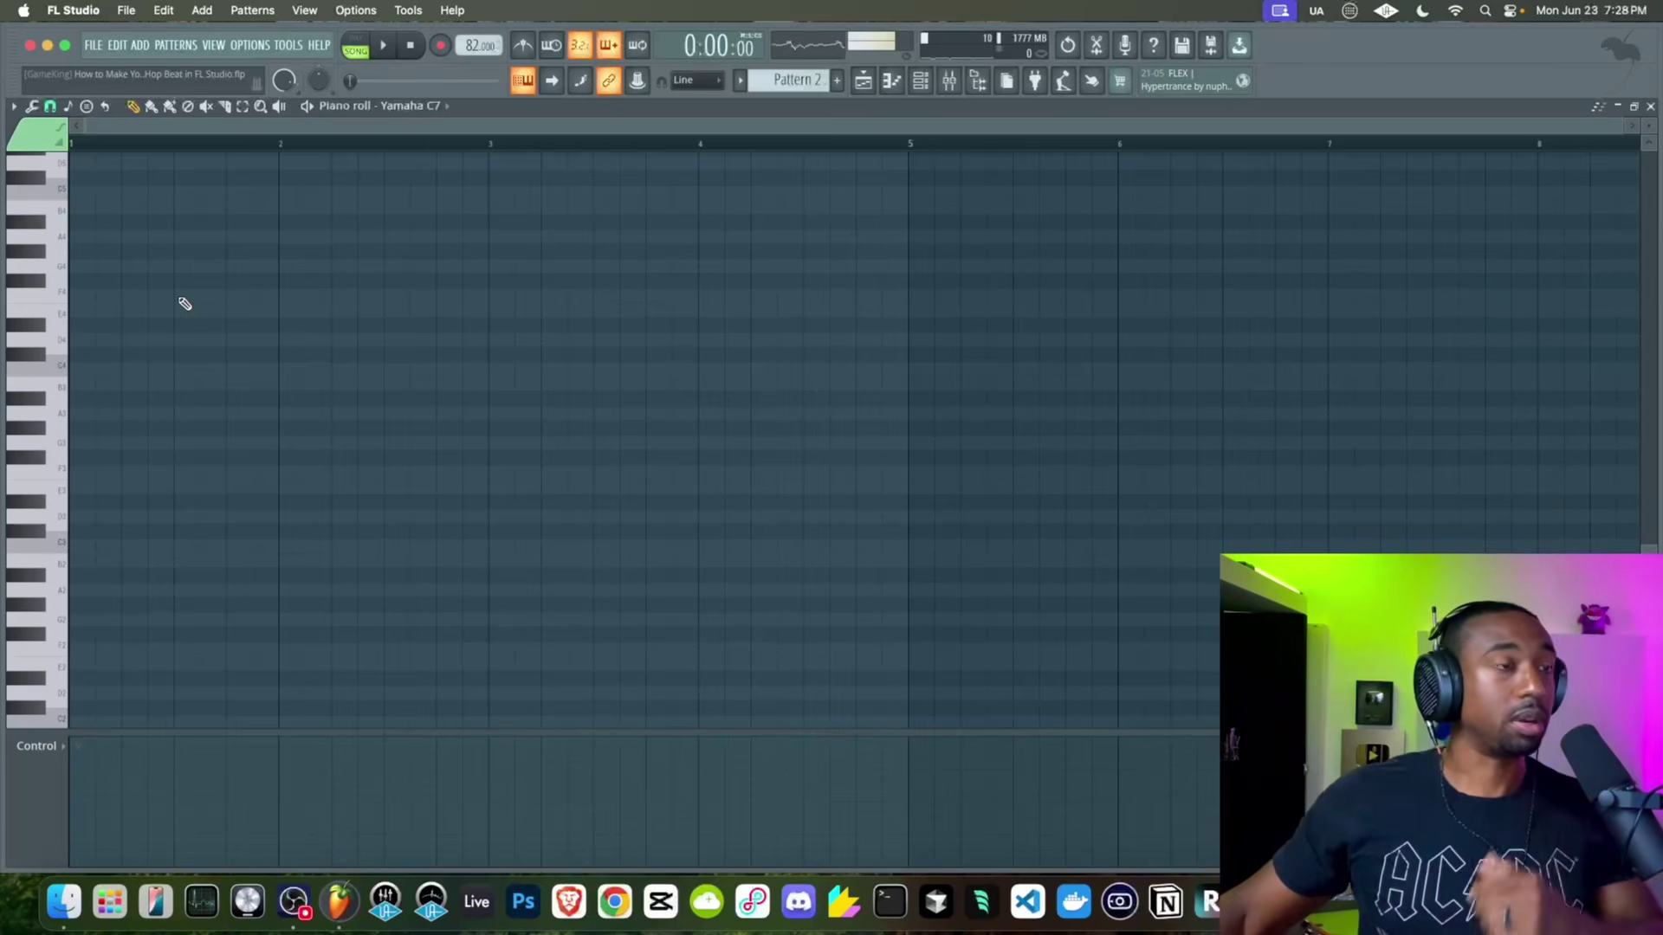
key(space)
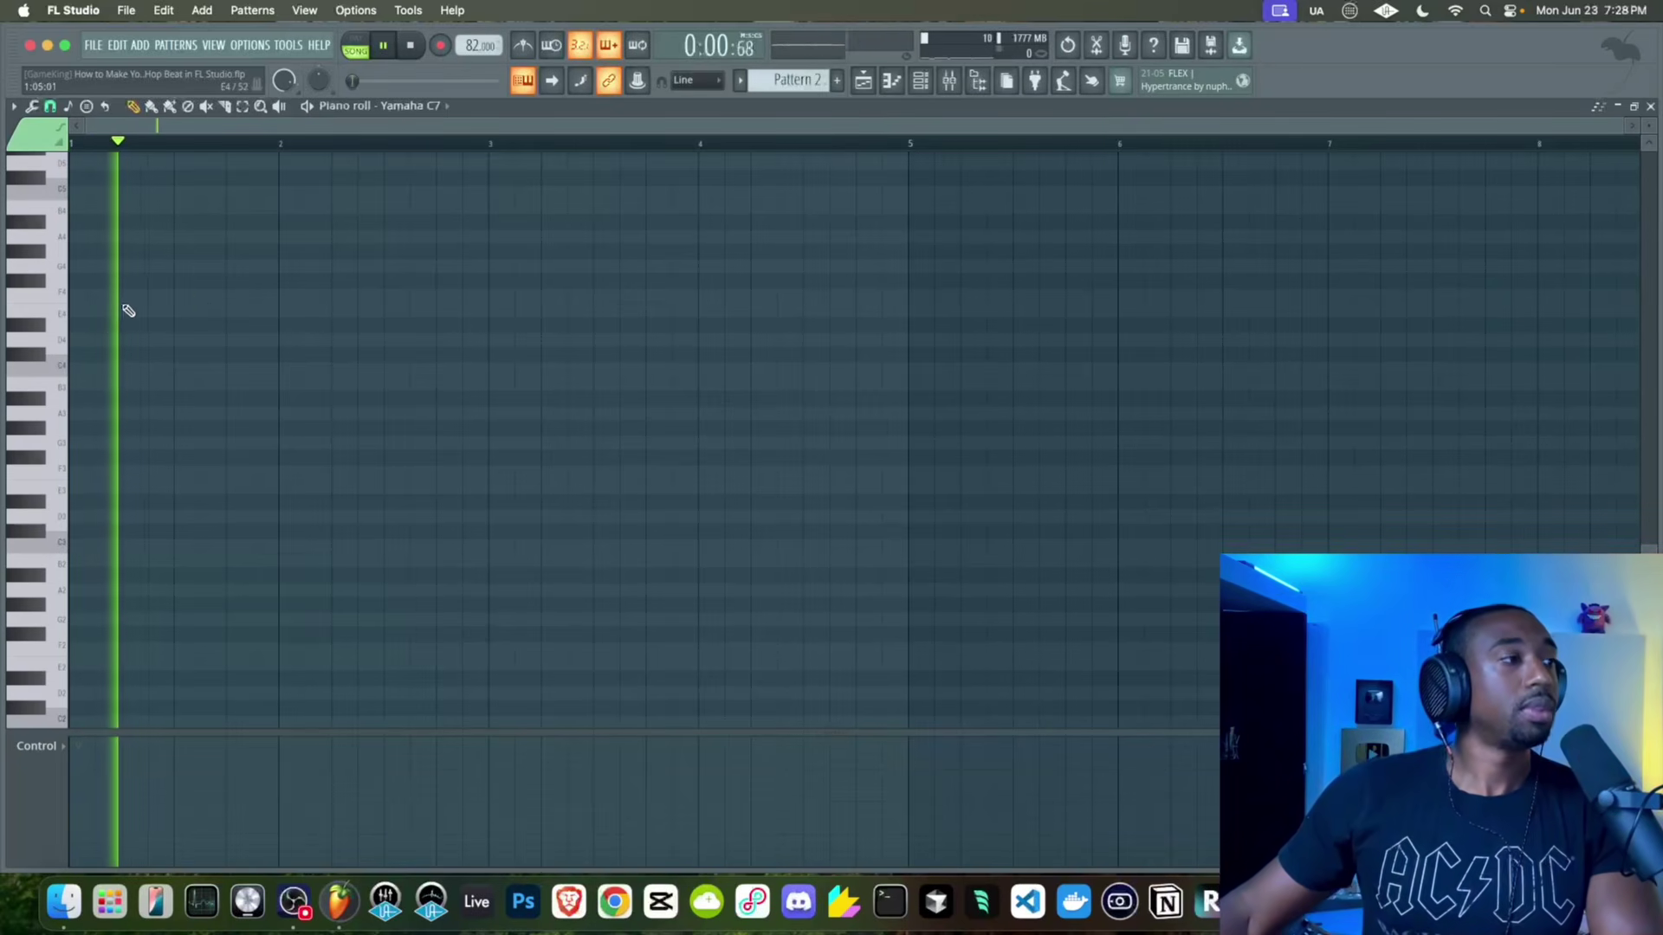
key(space)
Reopen the Yamaha C7 piano roll from the channel rack and draw an A2 note filling bar 1
click(880, 82)
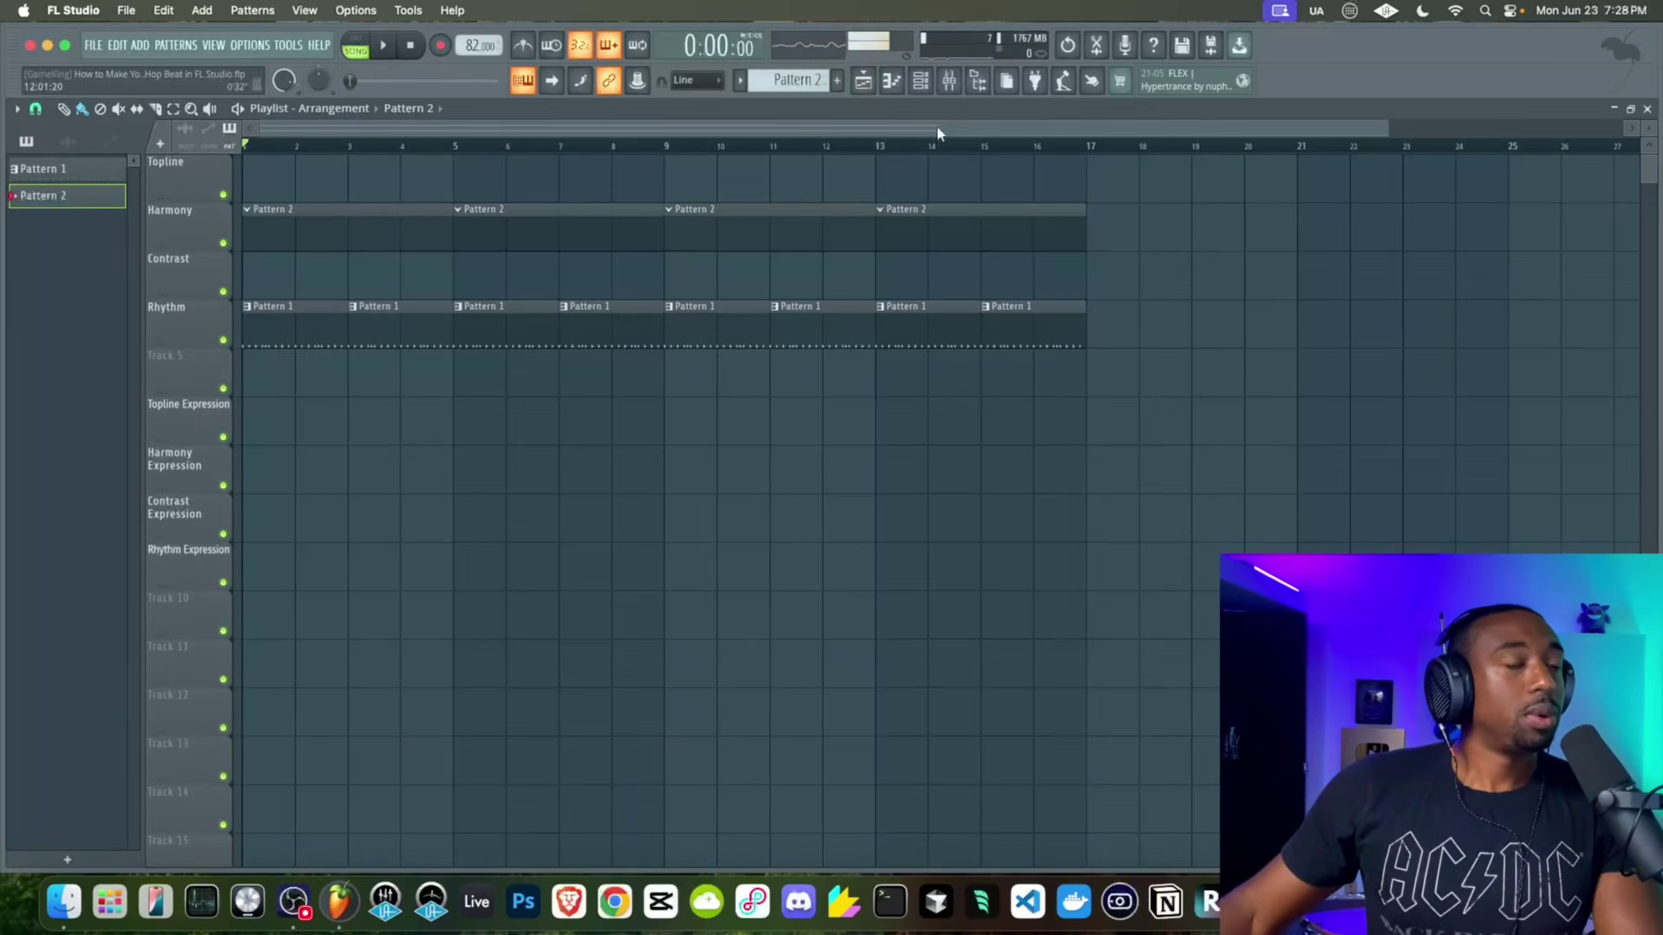
click(920, 83)
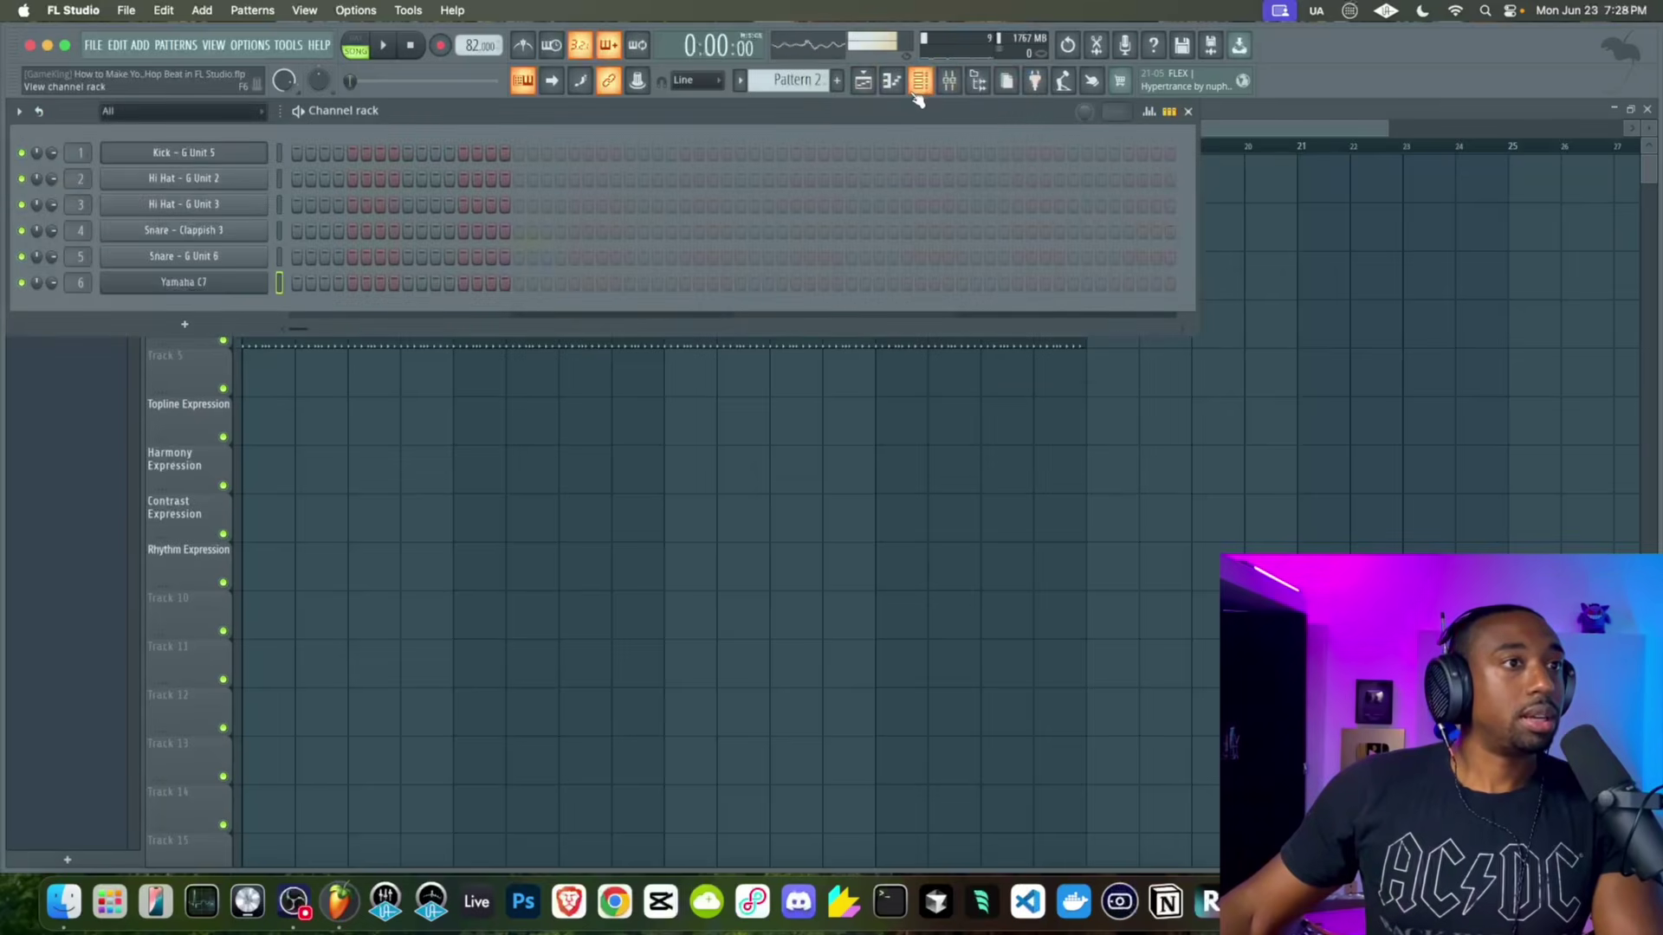
right_click(251, 279)
click(308, 279)
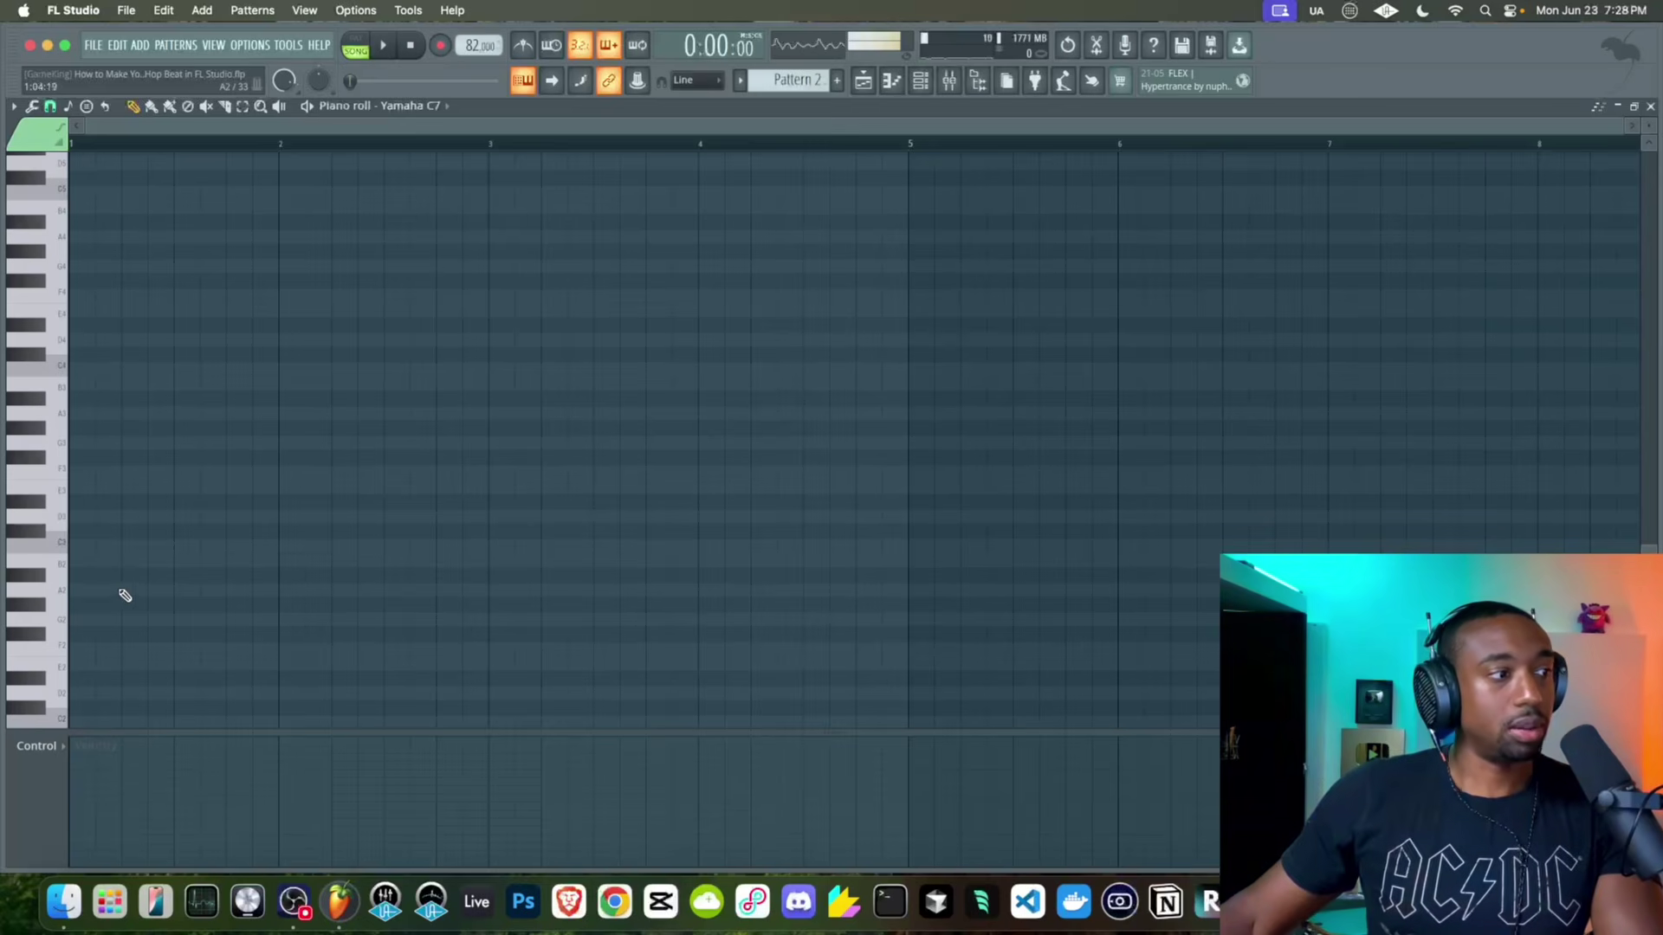
drag(124, 593, 278, 590)
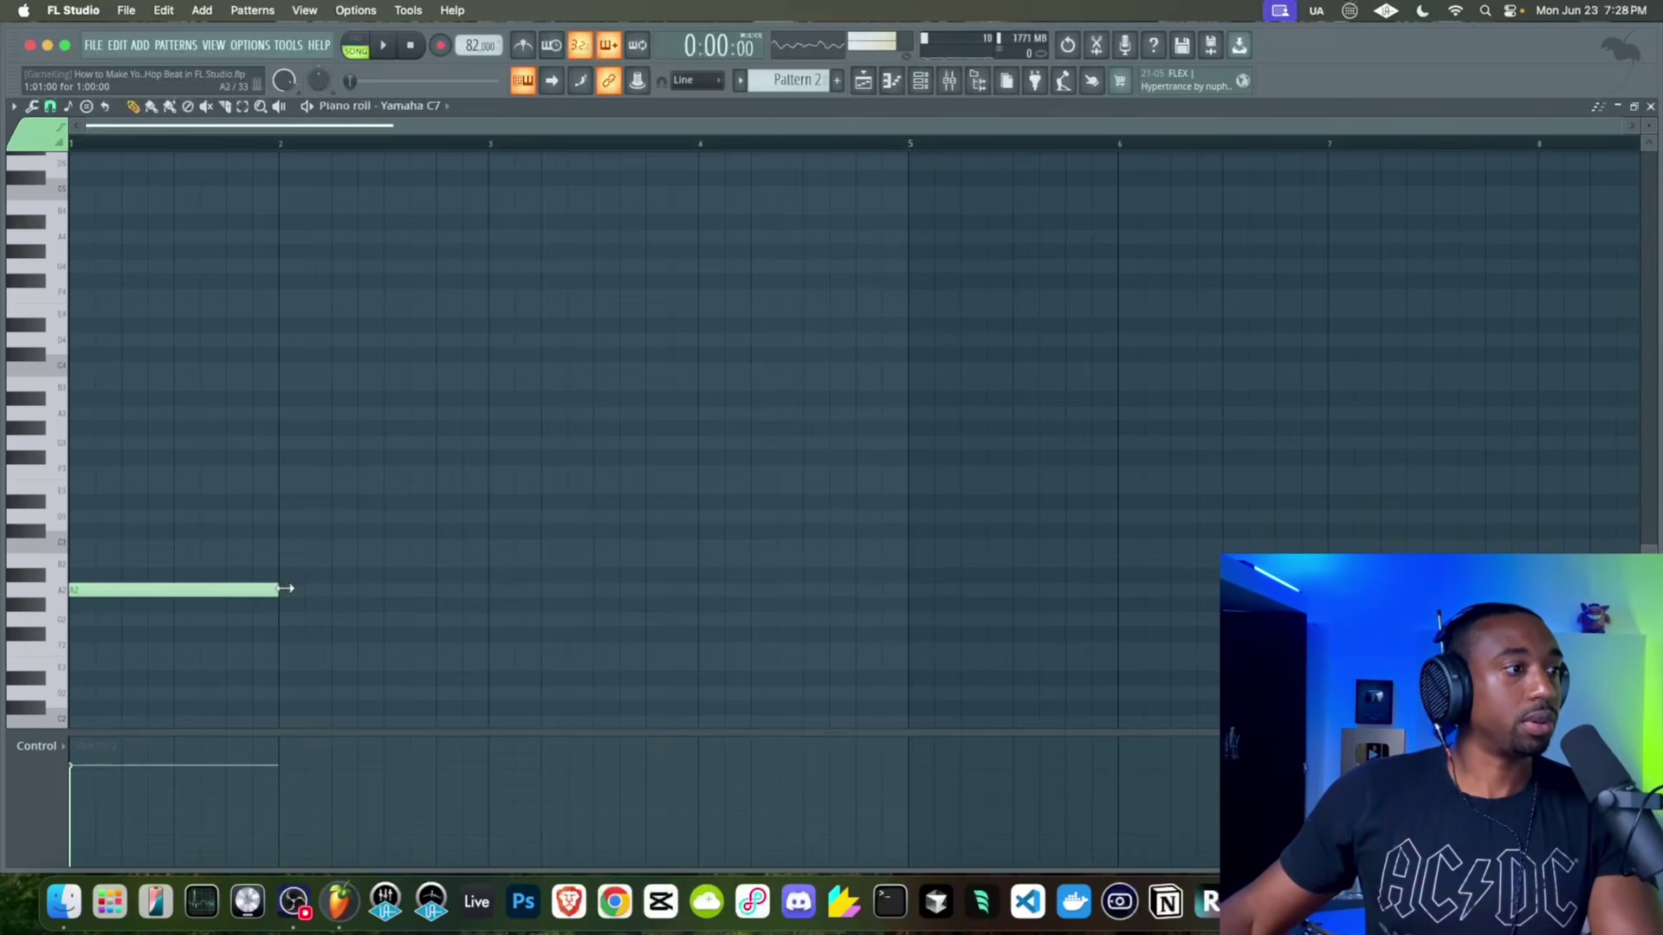
Try an A1 note below the A2, delete it, and add an A3 note filling bar 1 instead
scroll(121, 559, down, 4)
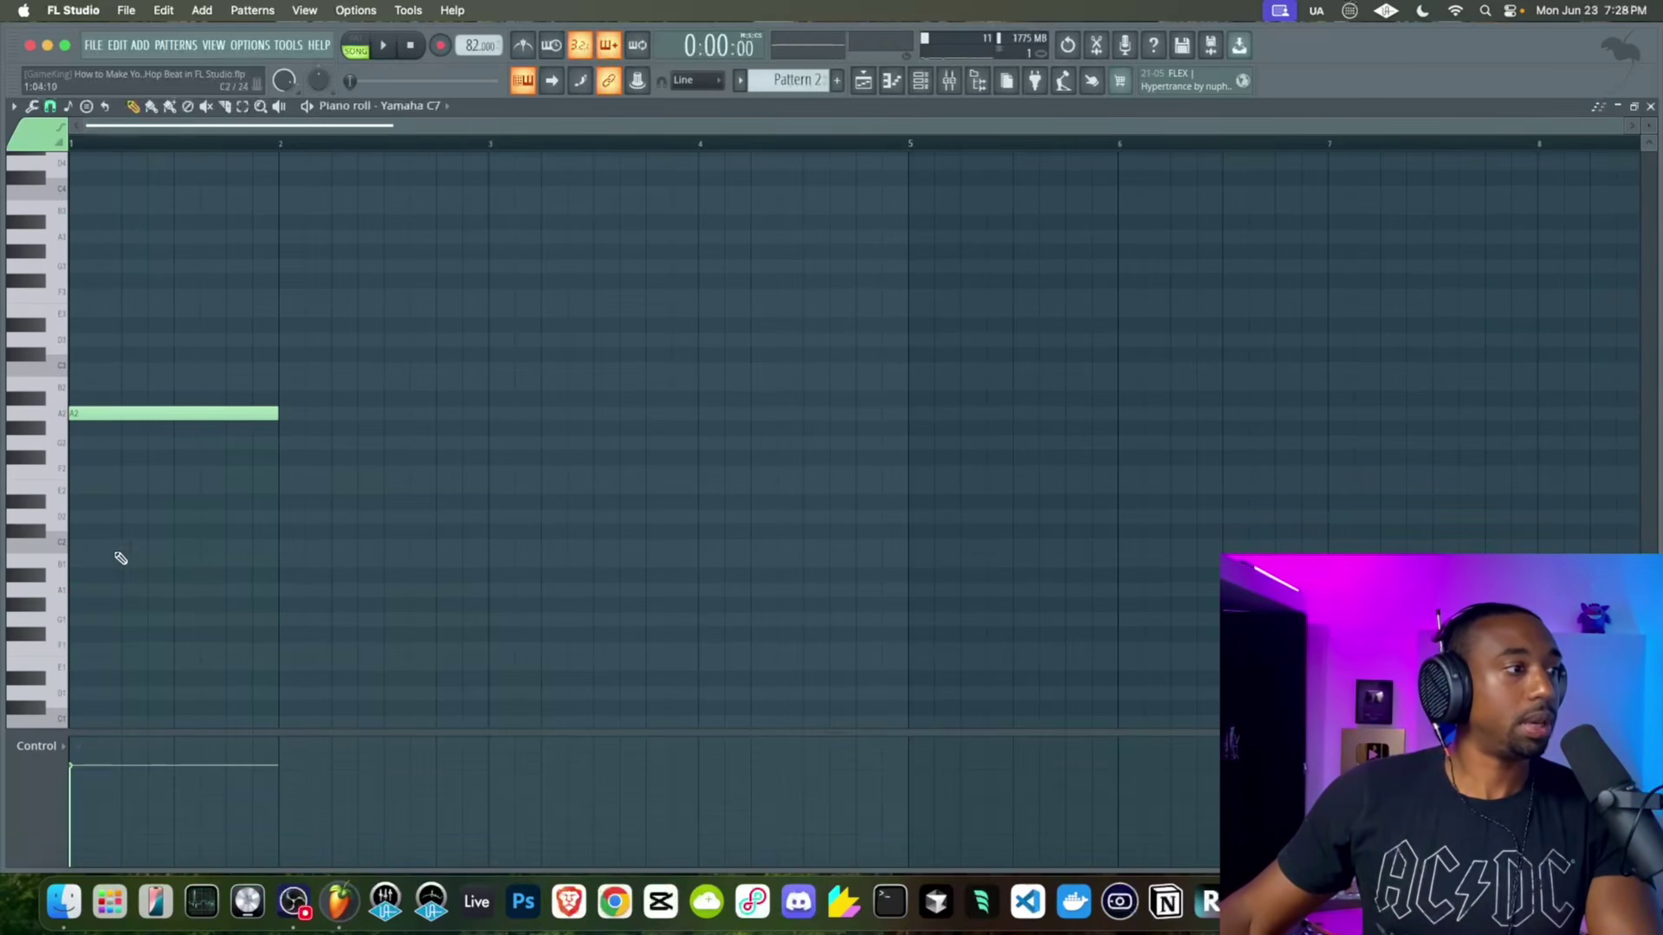
click(104, 592)
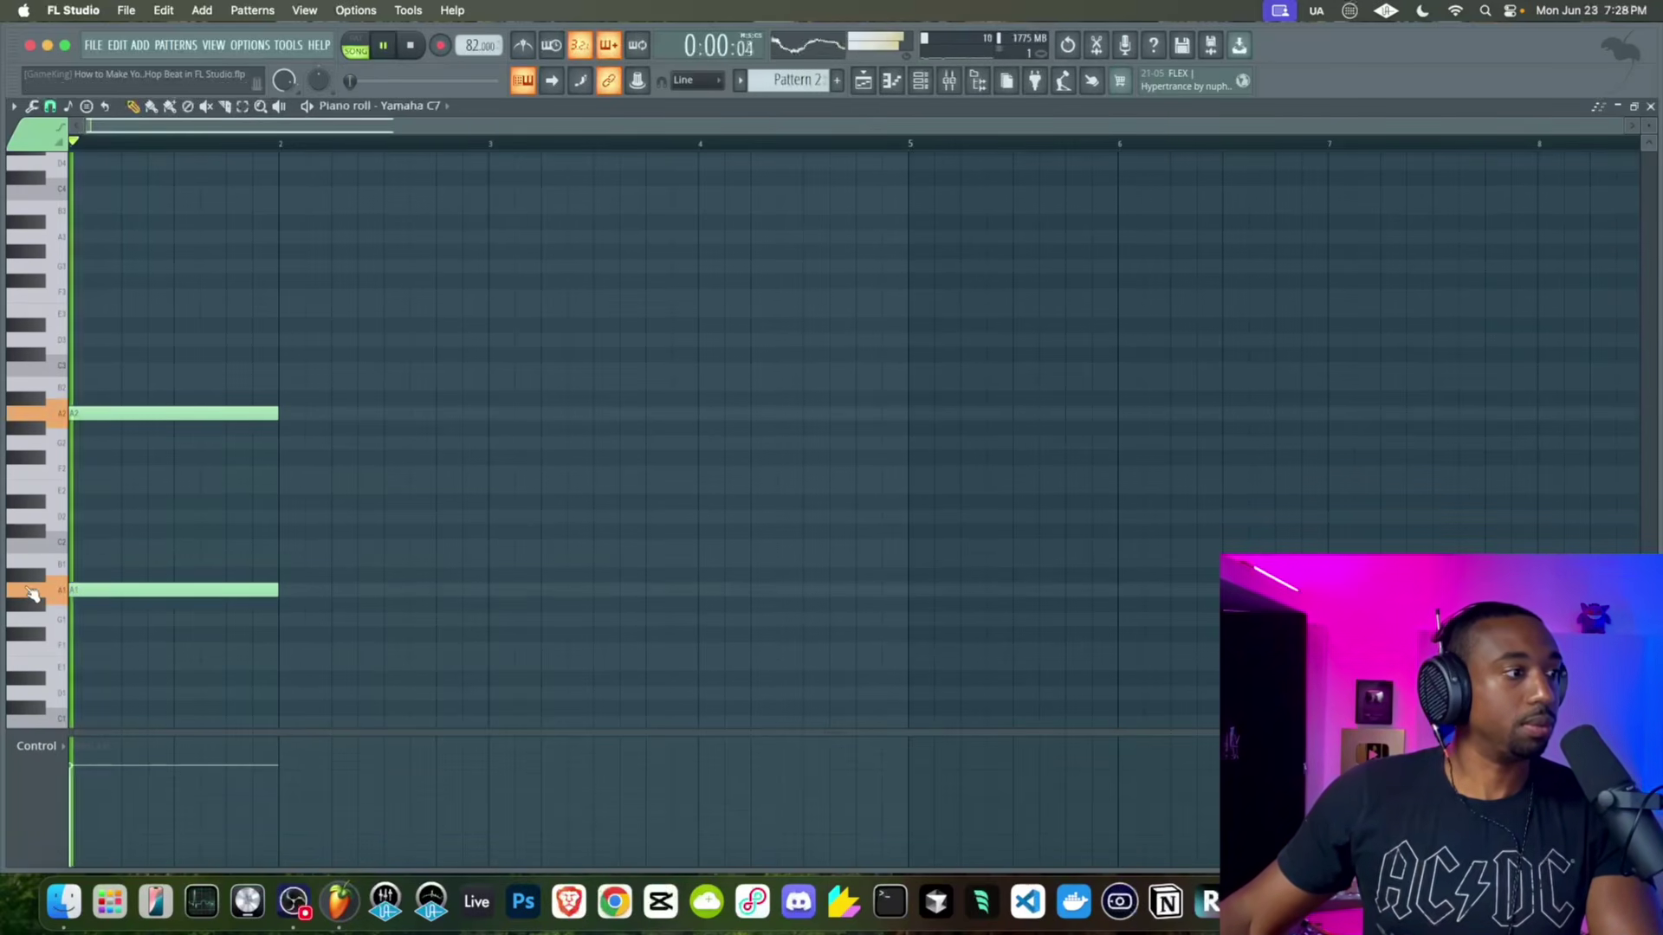
right_click(252, 590)
scroll(100, 490, up, 6)
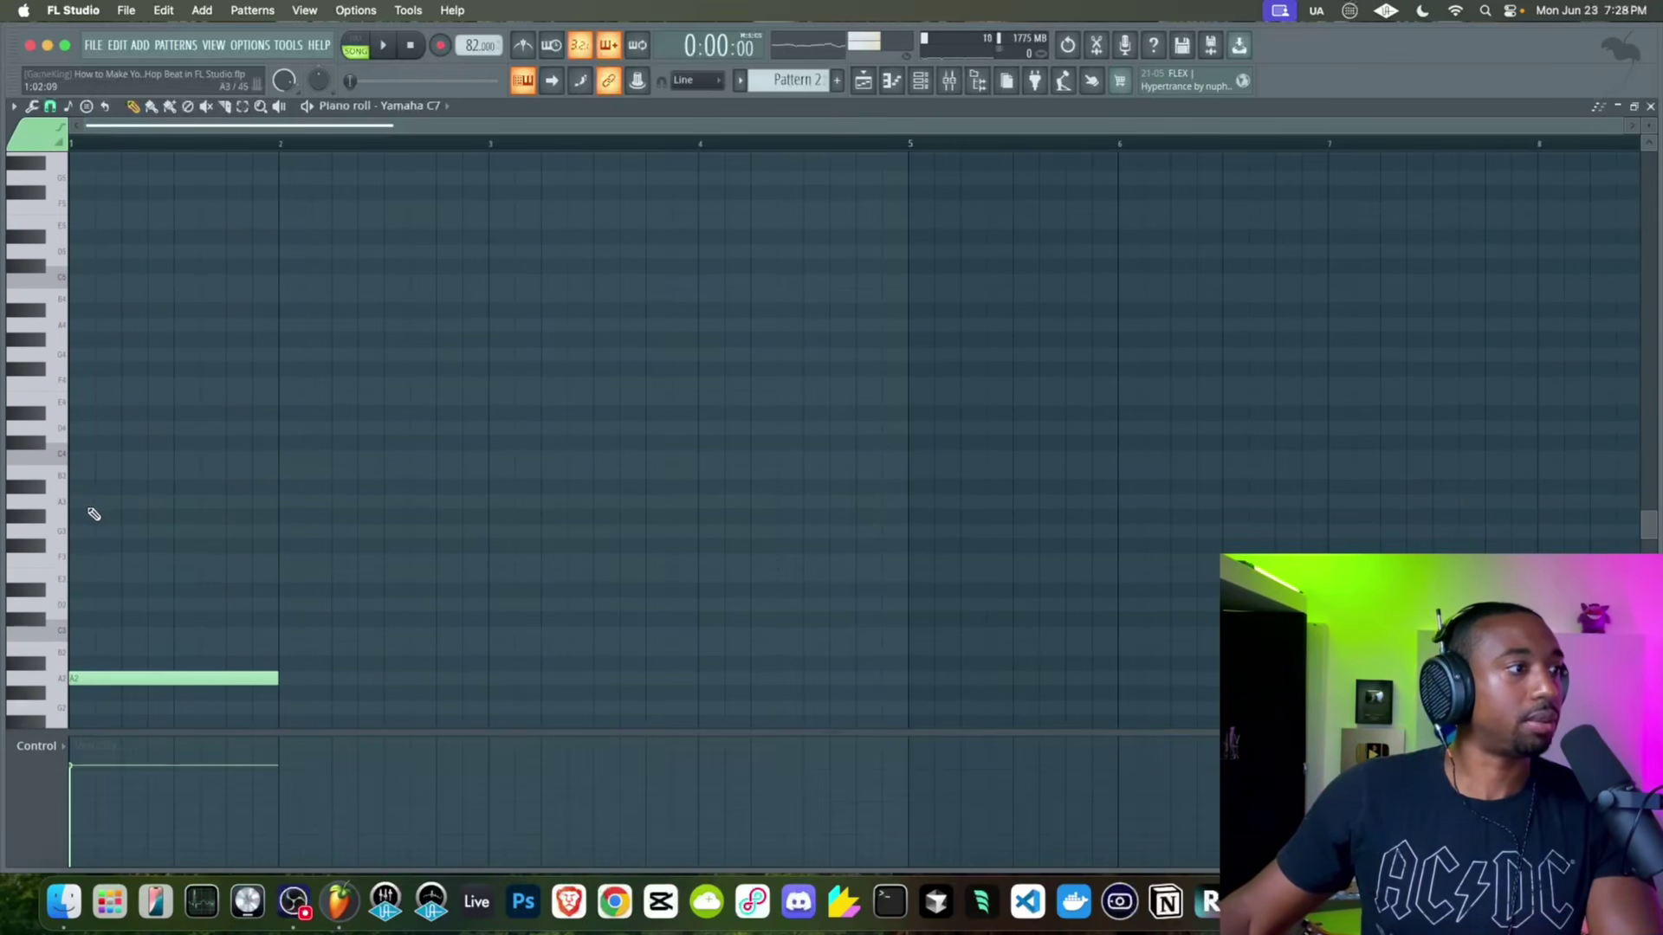
drag(87, 487, 80, 505)
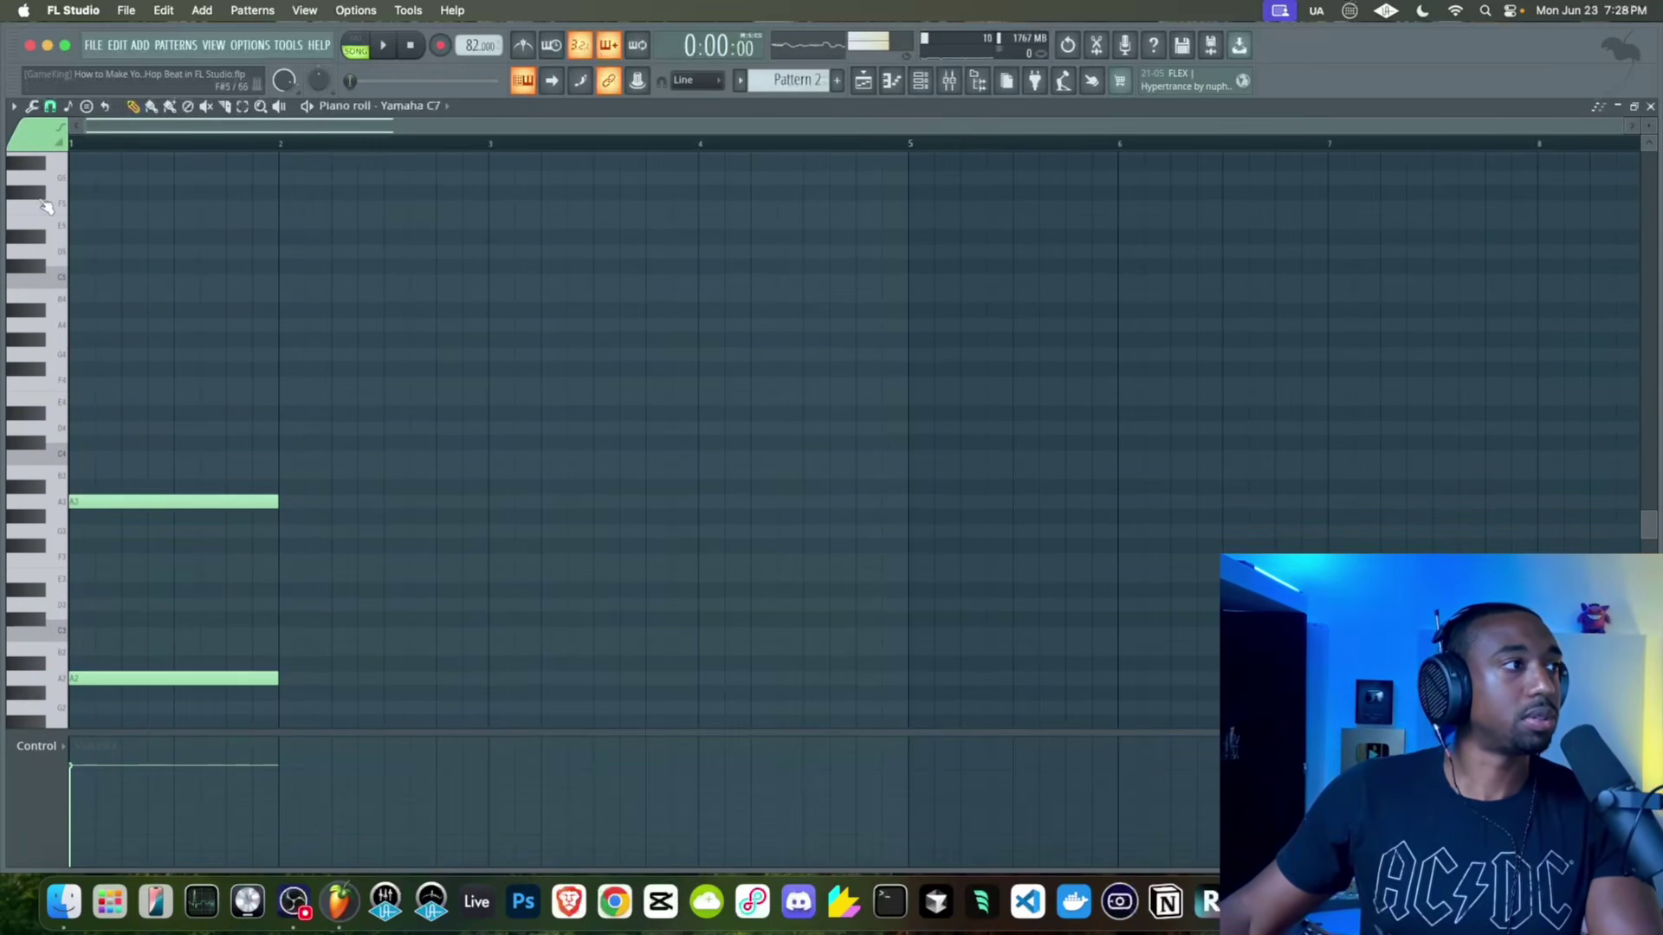
click(15, 106)
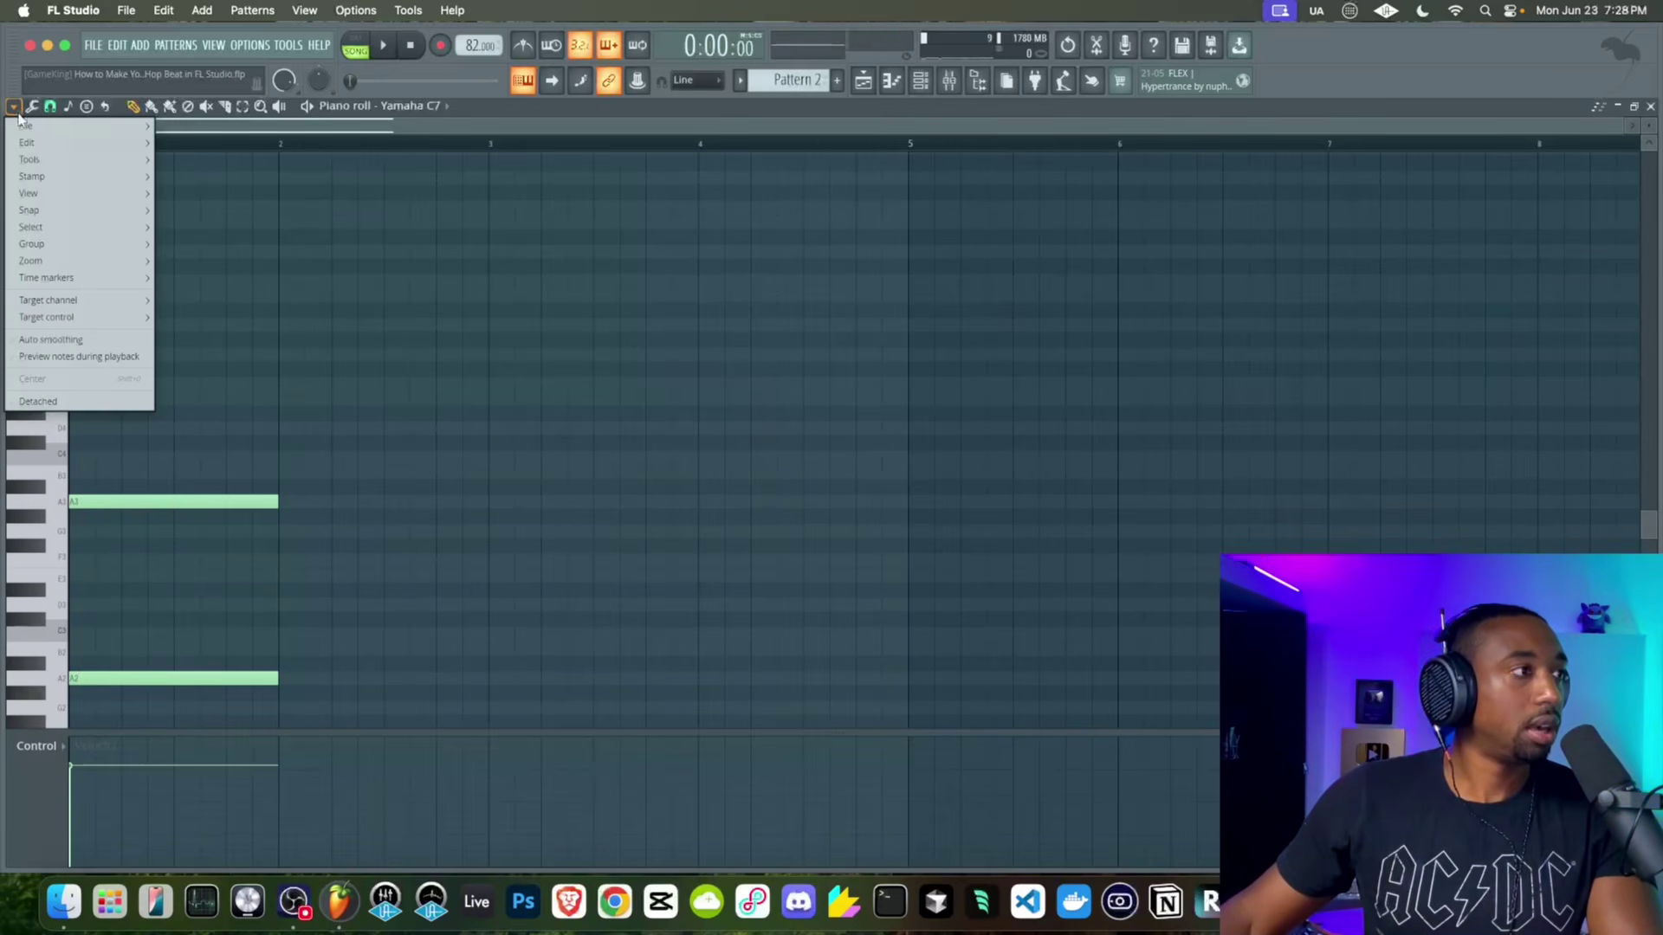
mouse_move(55, 194)
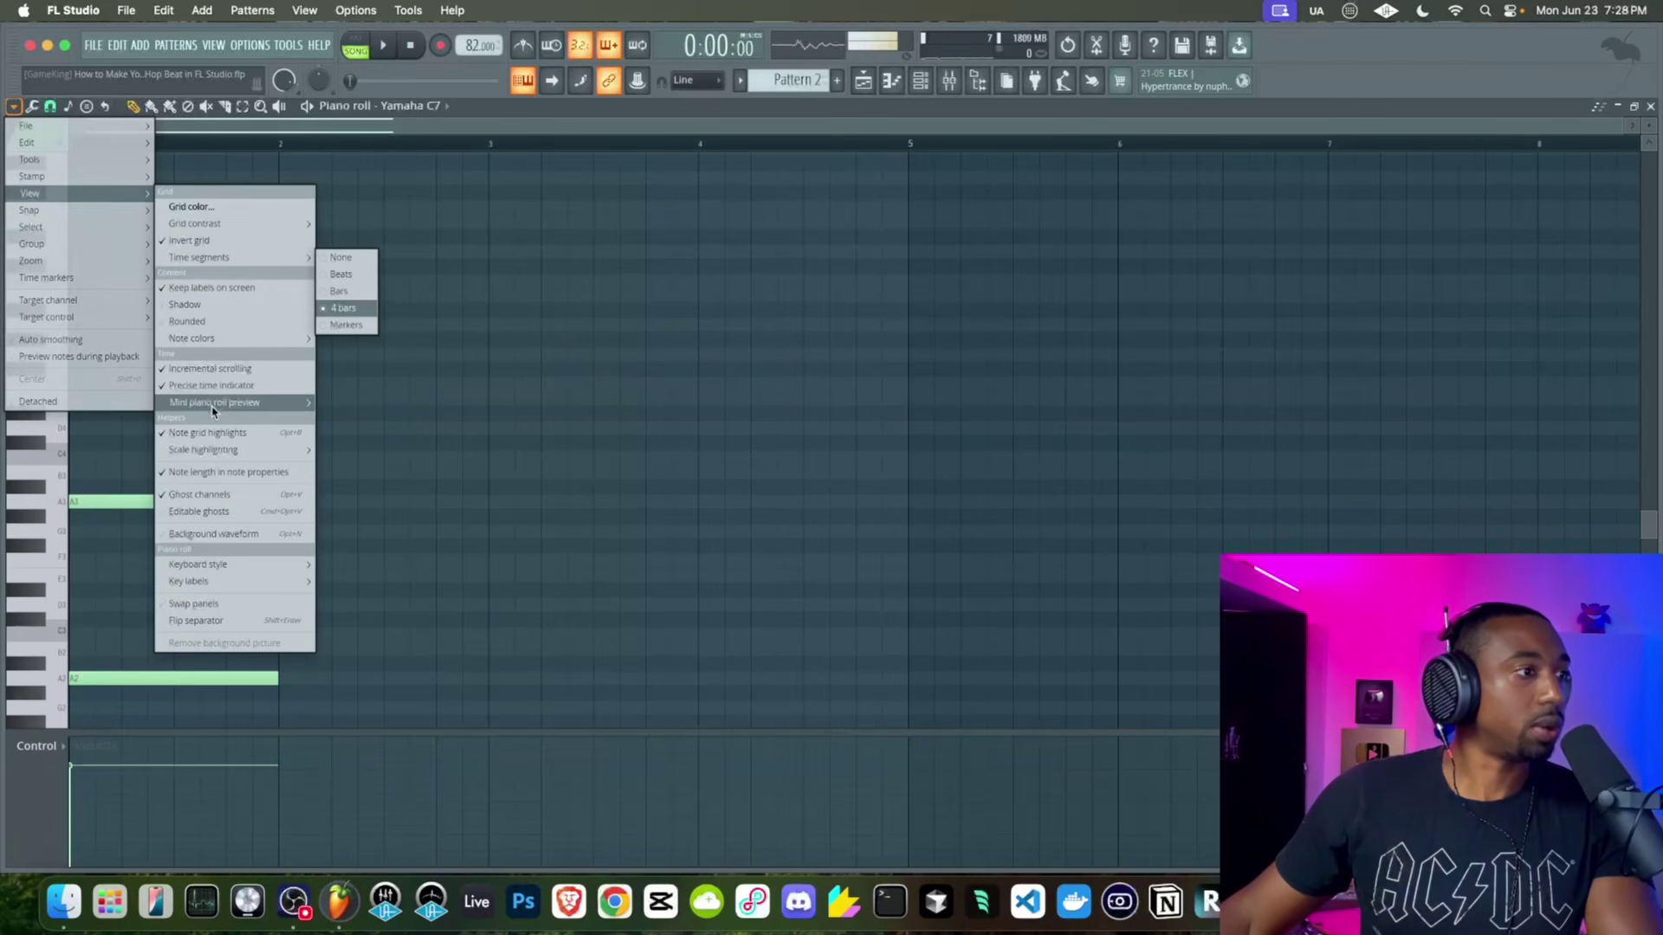
click(448, 462)
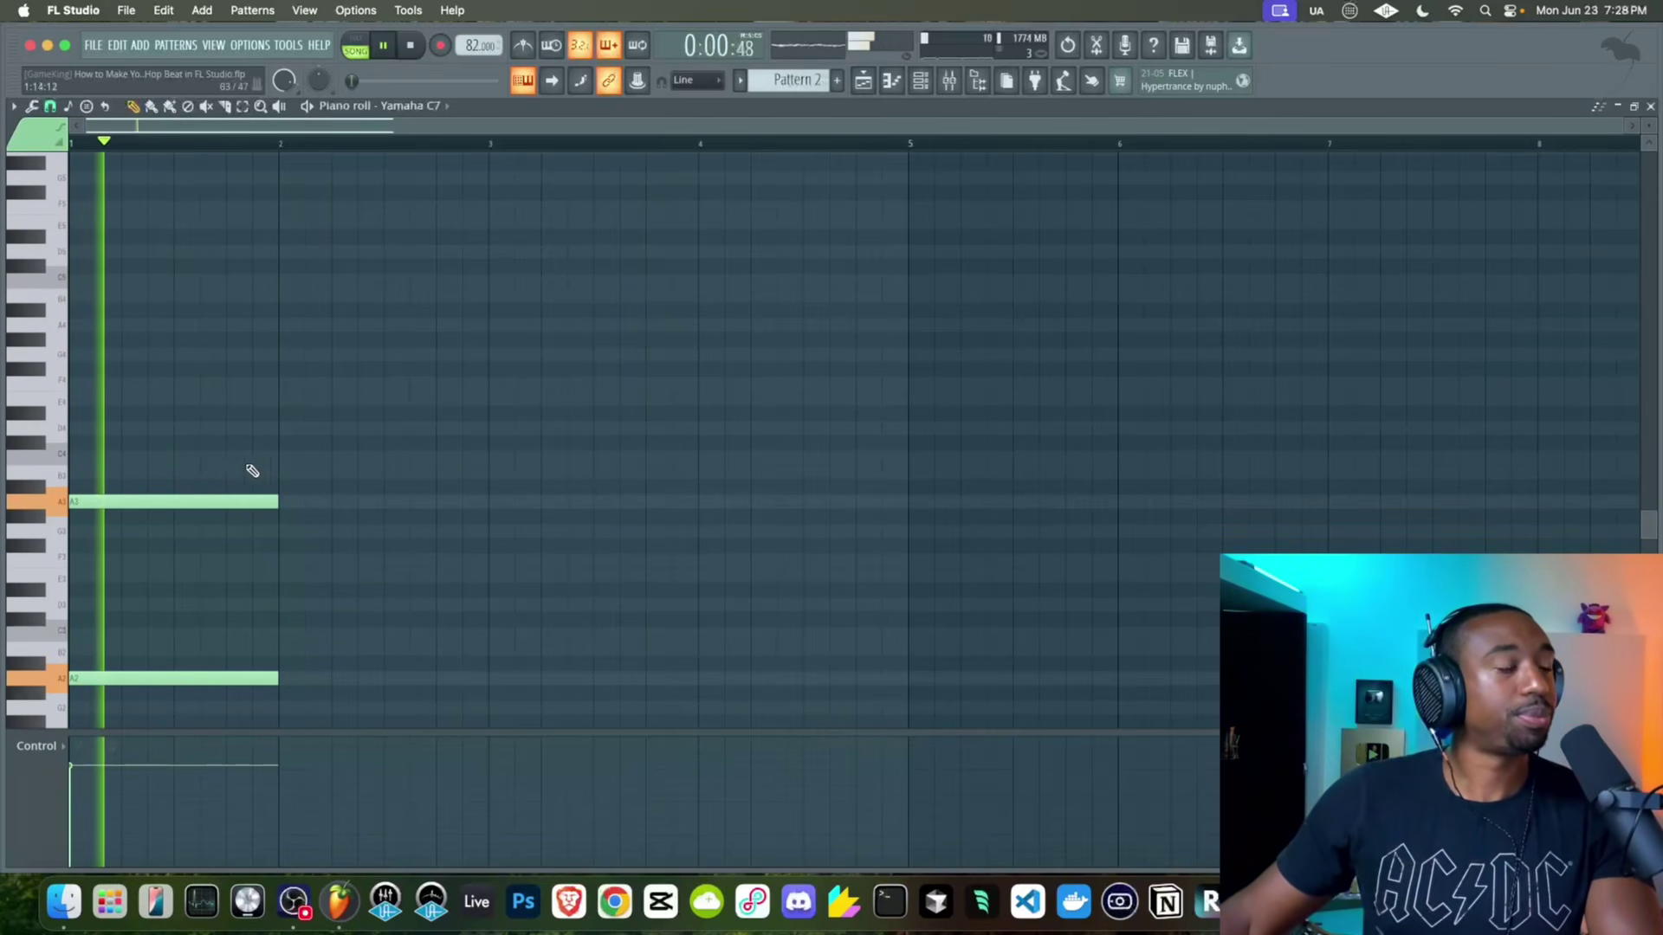
Lengthen the A2 and A3 notes together to 2 bars and play the beat
drag(282, 467, 467, 497)
key(space)
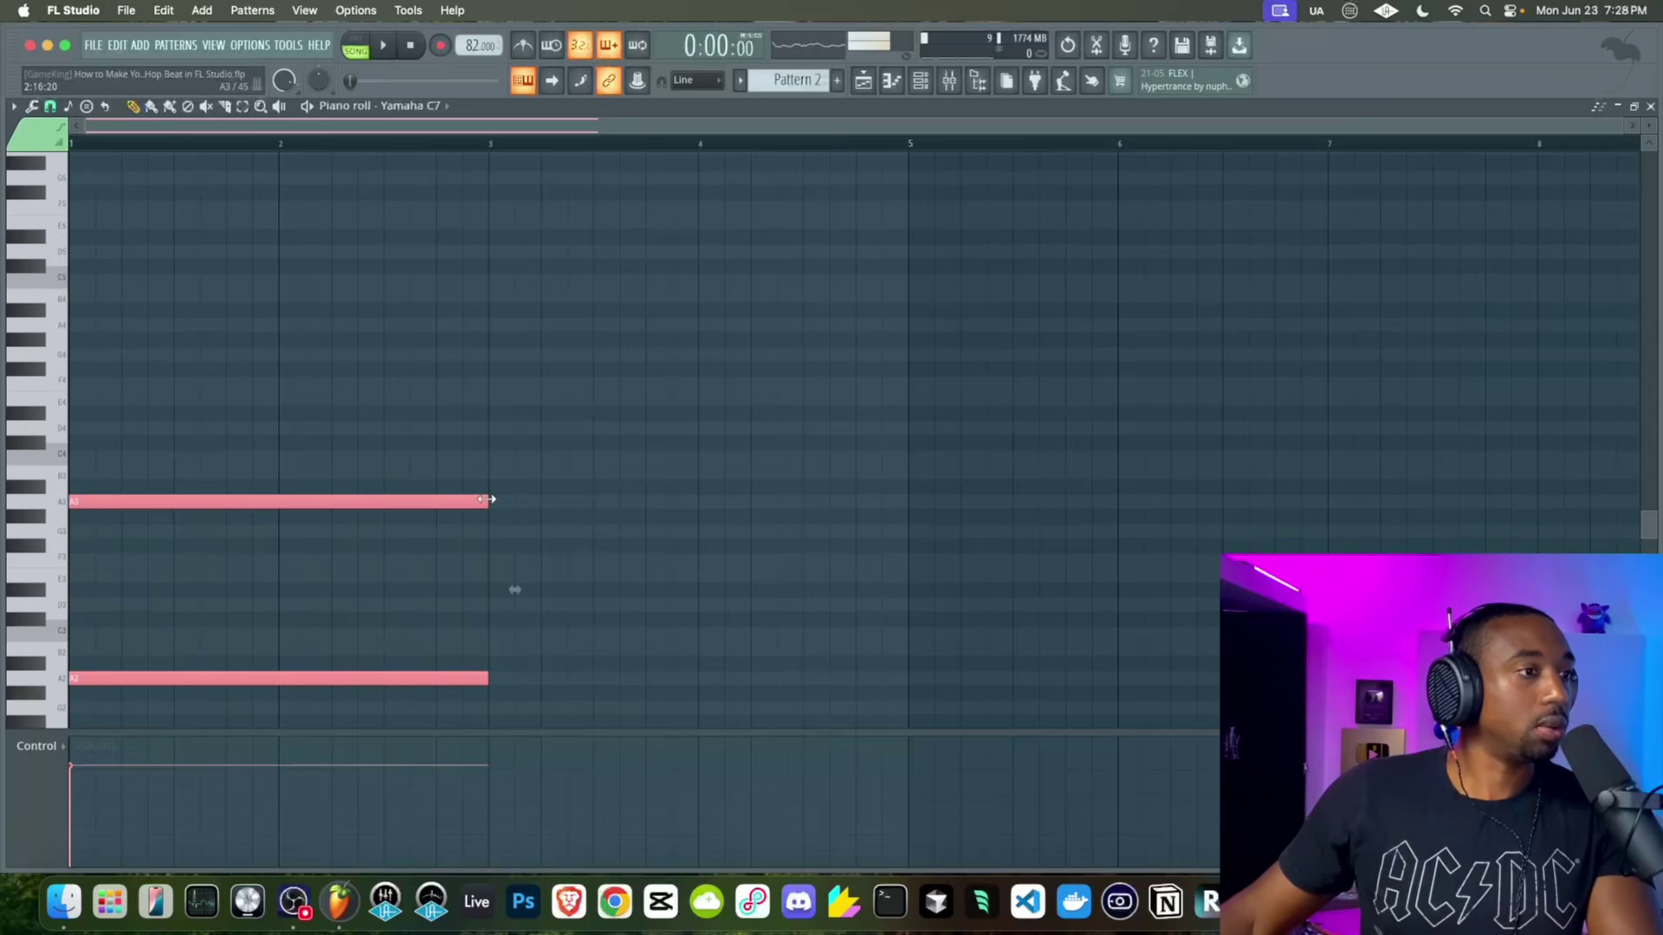
key(space)
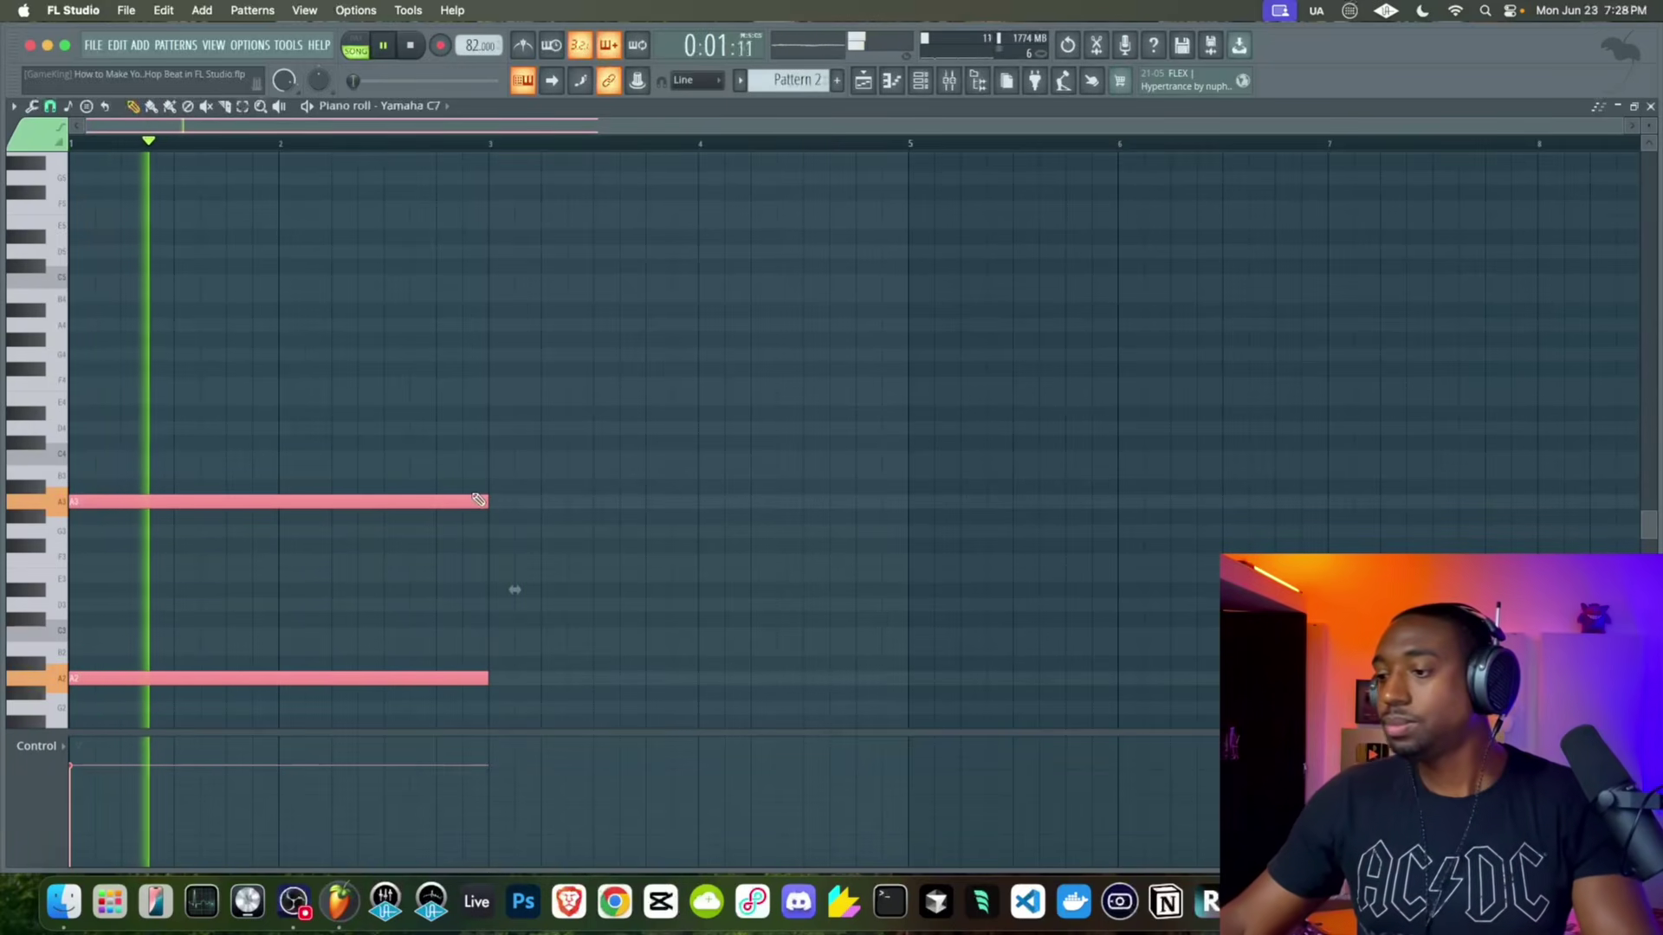
Try a 2-bar D4 note at bar 3, delete it, and stop playback
click(498, 427)
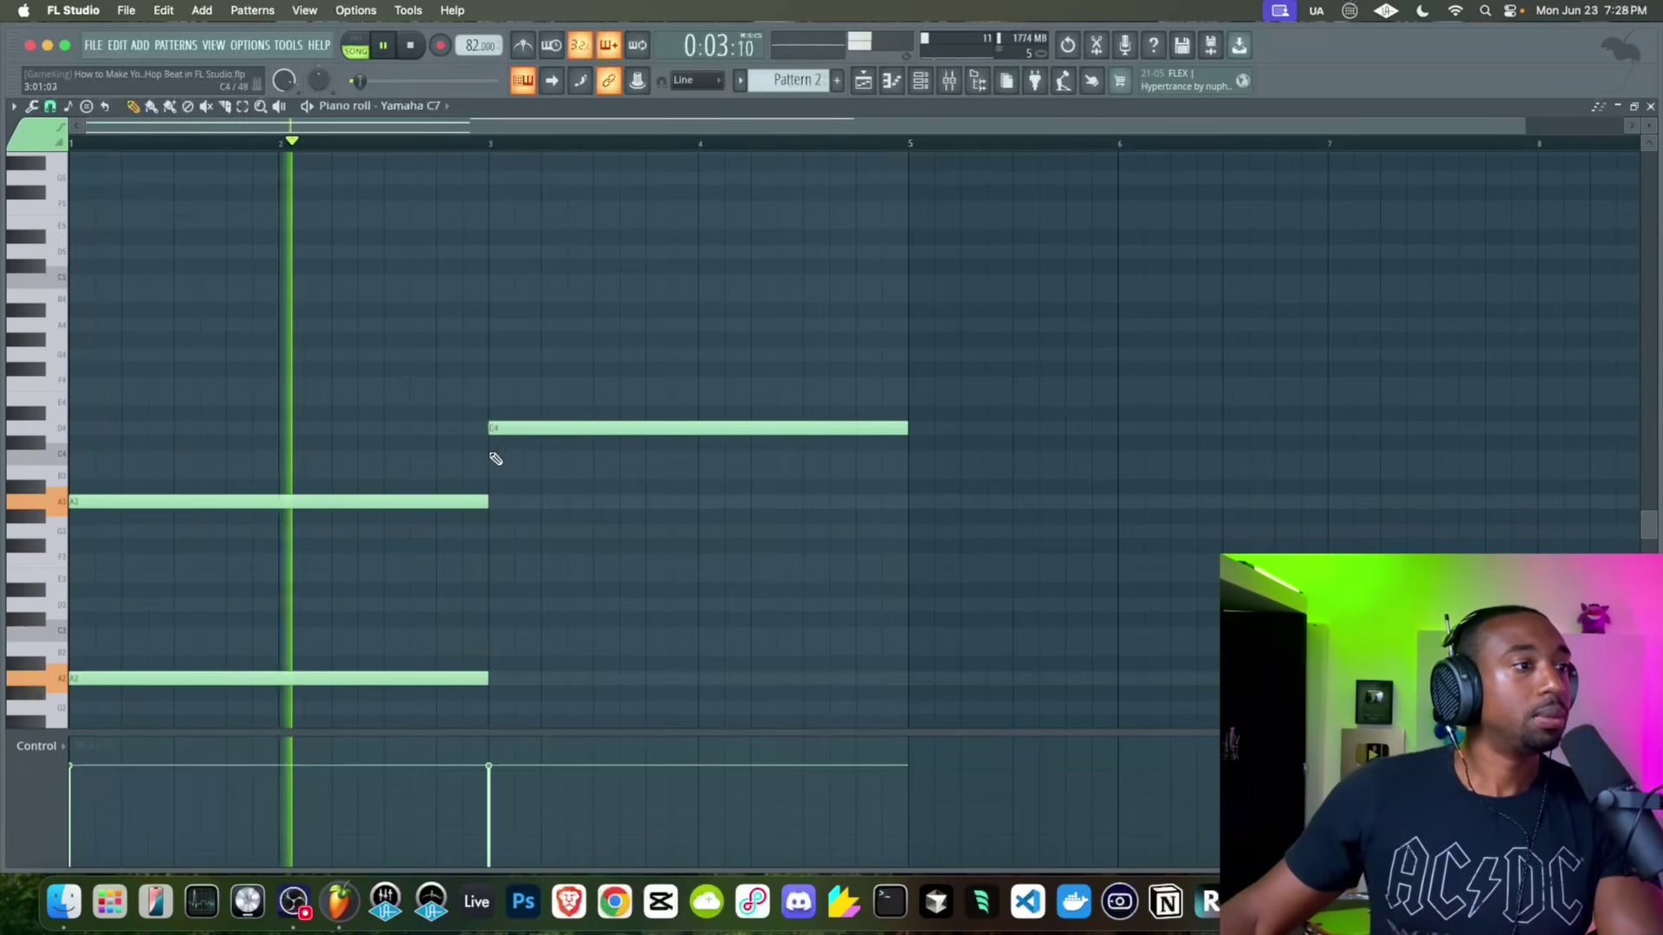
right_click(533, 424)
key(space)
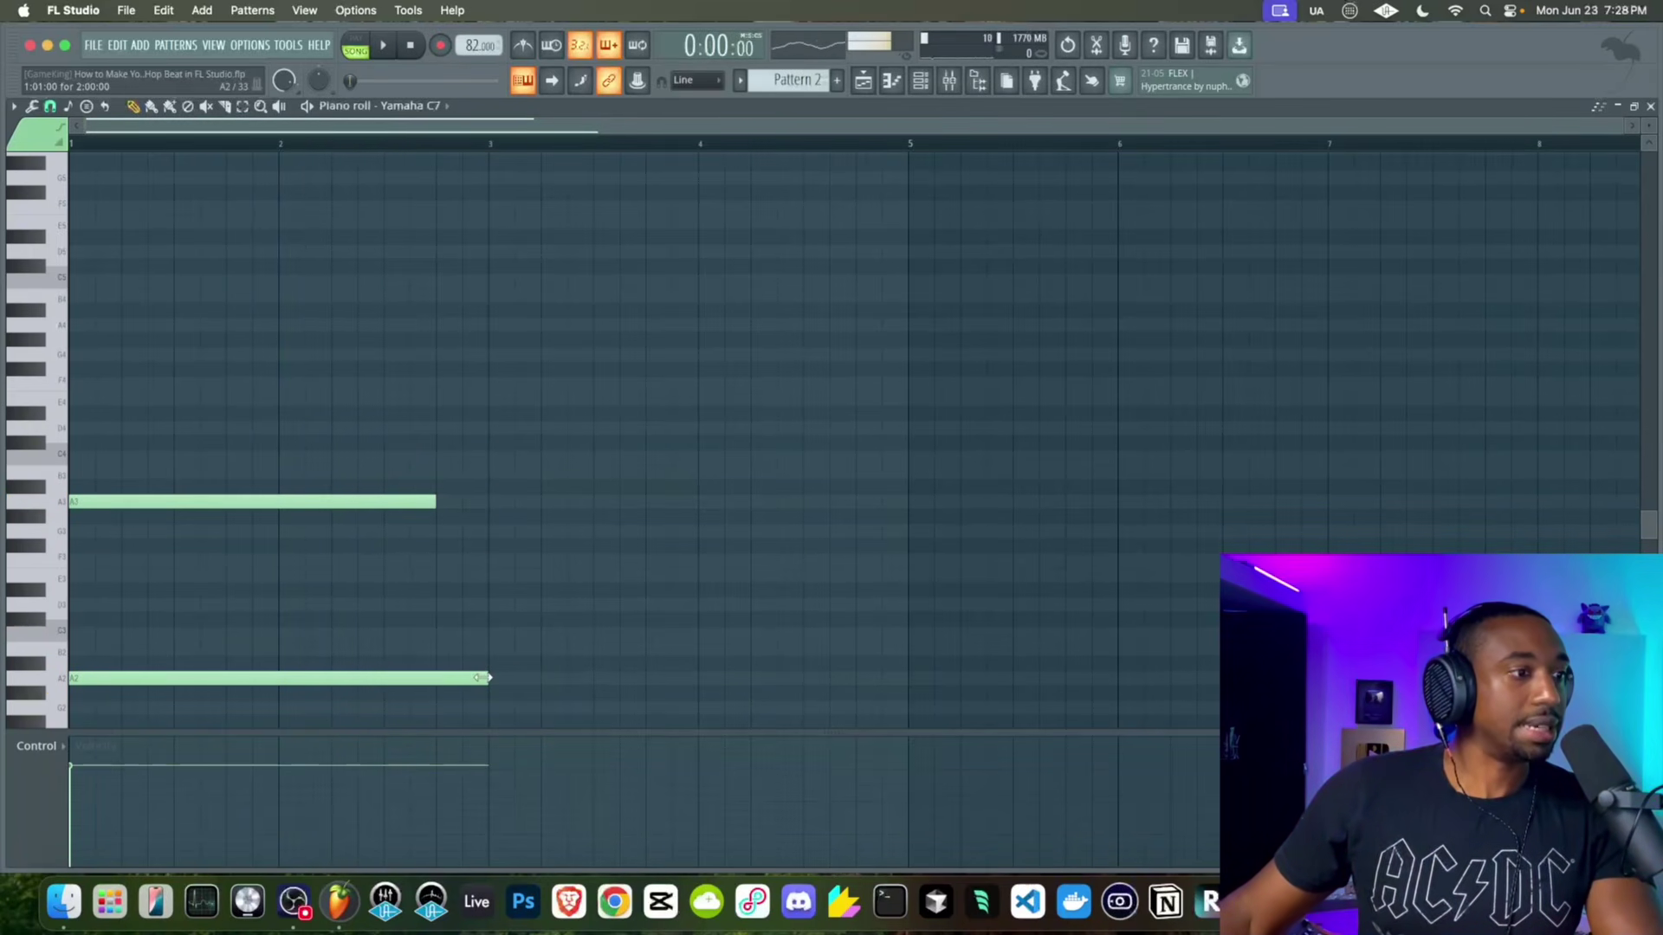
End the A2 and A3 notes at beat 4 of bar 2 and fill that beat with A#2 and A#3 notes
click(436, 664)
click(434, 485)
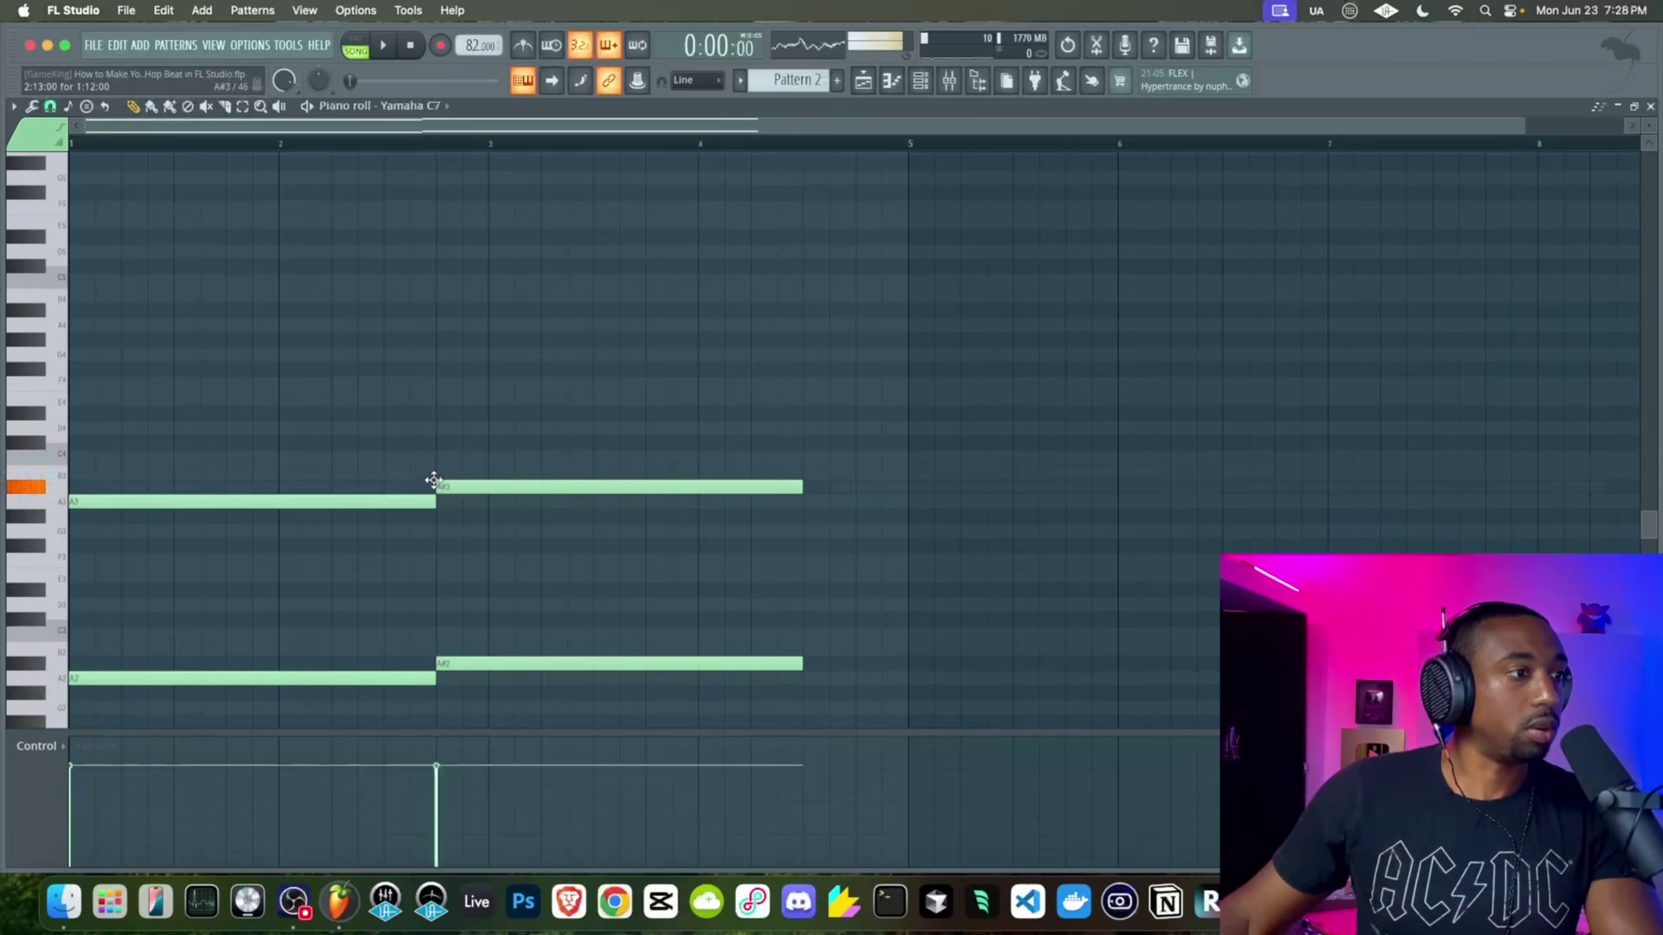
drag(713, 489, 713, 690)
key(space)
drag(803, 664, 284, 372)
click(556, 650)
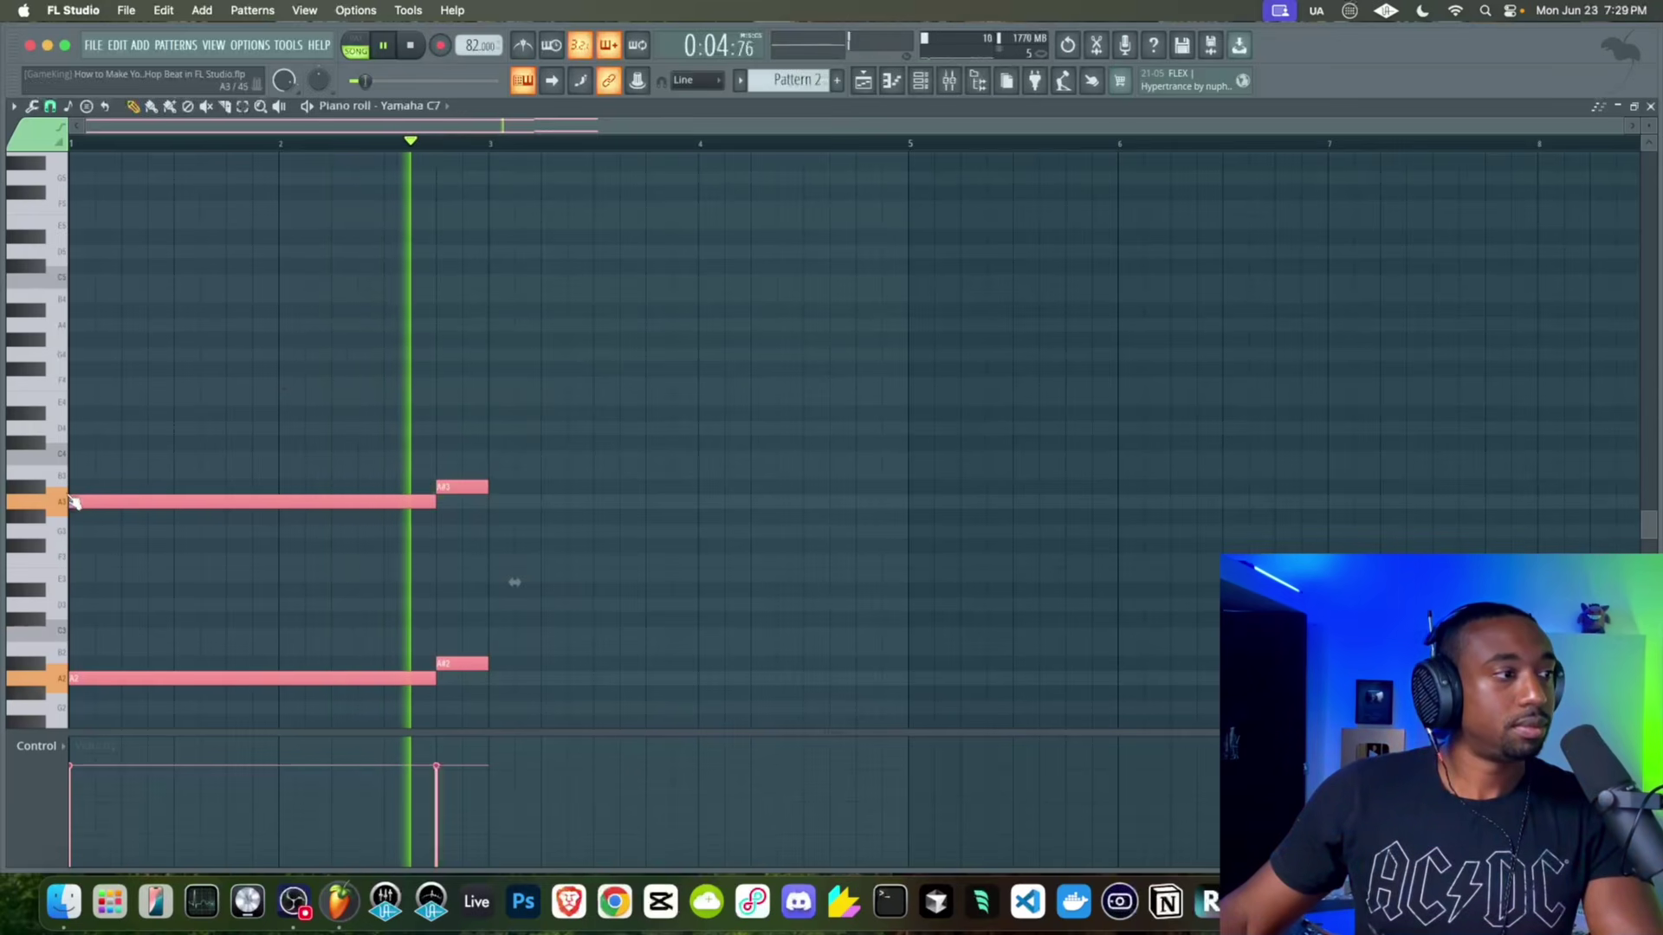
Duplicate the 2-bar A and A# octave phrase into bars 3 and 4, then play it
key(space)
drag(515, 393, 525, 678)
key(space)
click(564, 602)
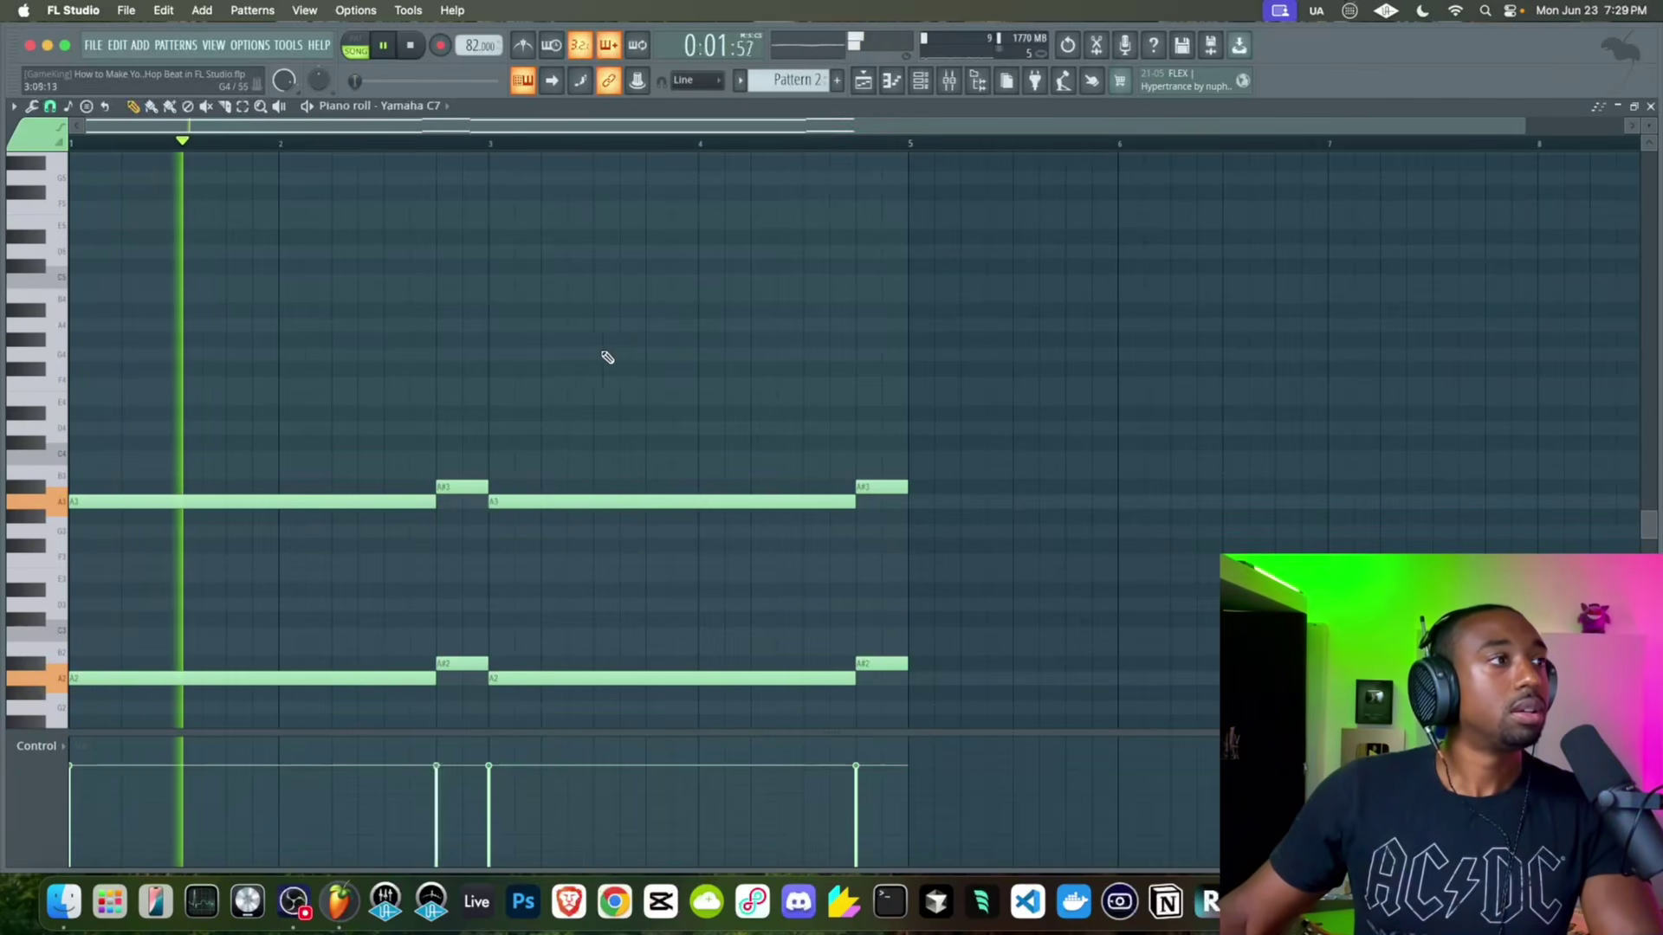
scroll(606, 286, up, 2)
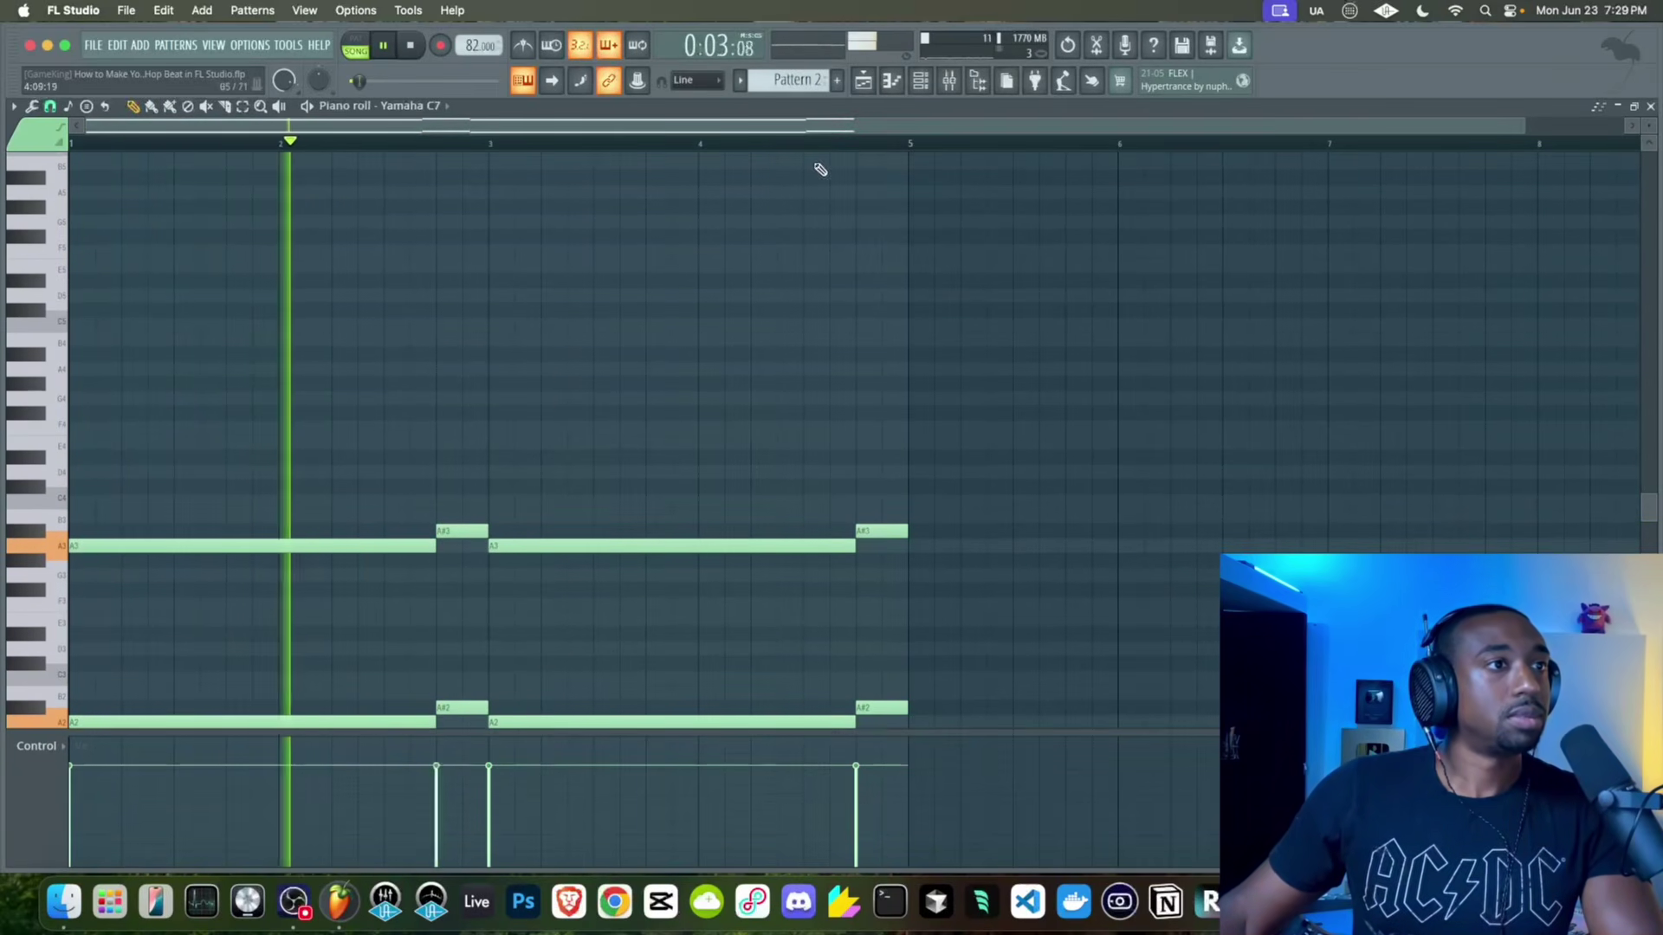
Move all four Pattern 2 clips from the Harmony track down to the Contrast track, check the mixer, and stop playback
click(868, 83)
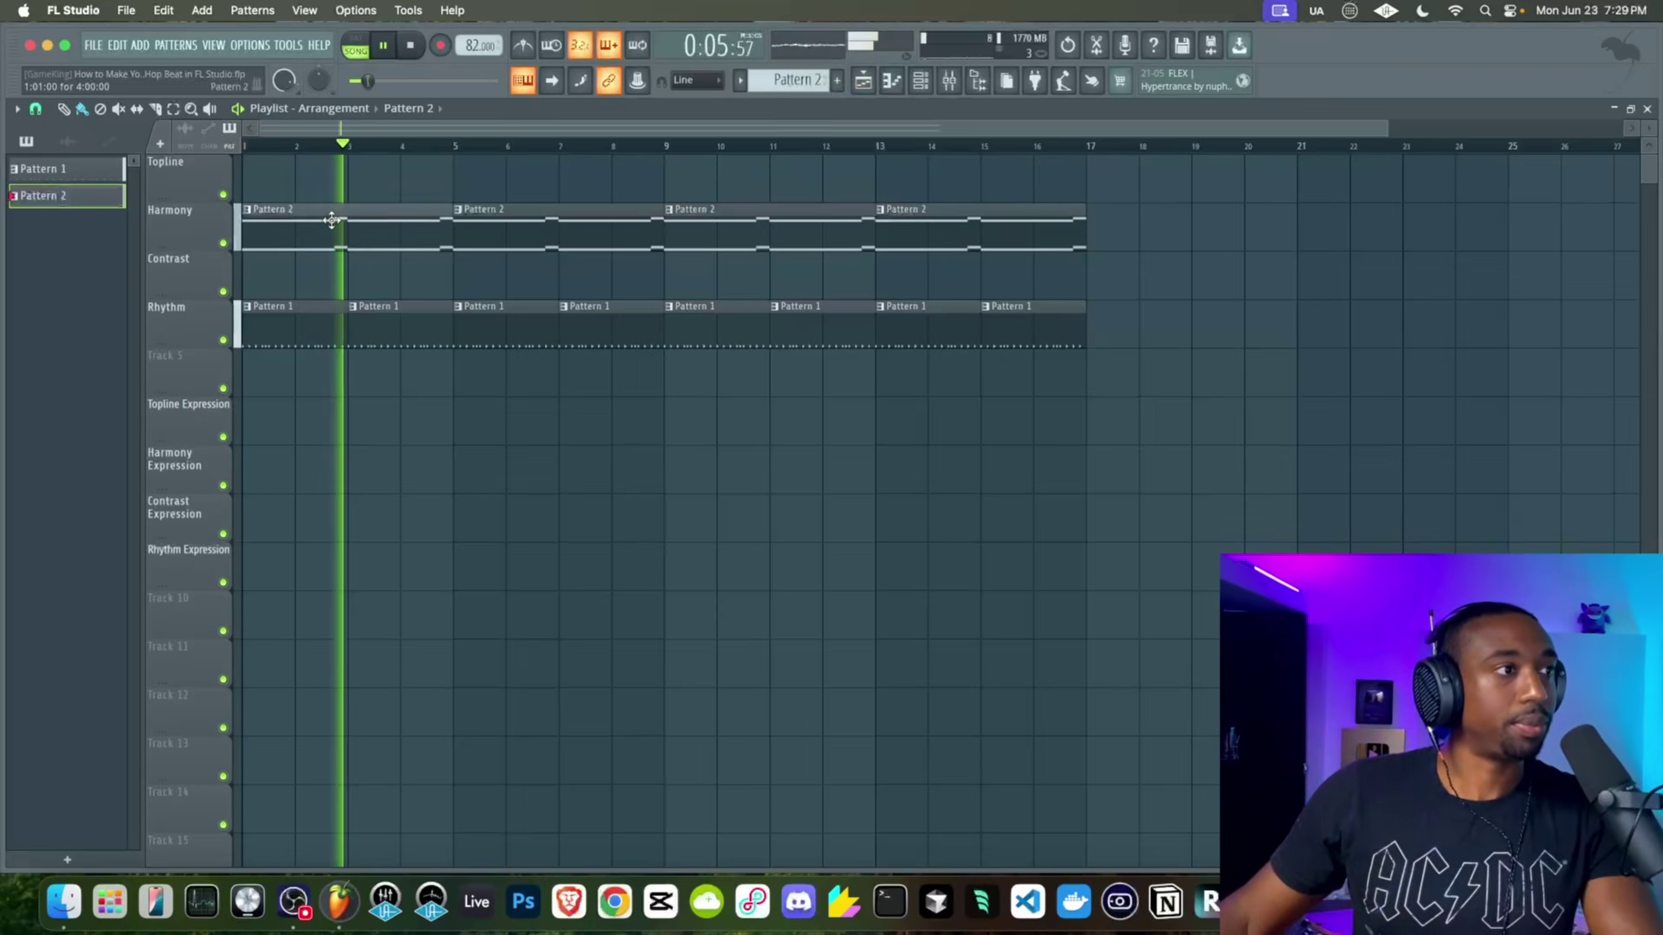
drag(308, 213, 1010, 215)
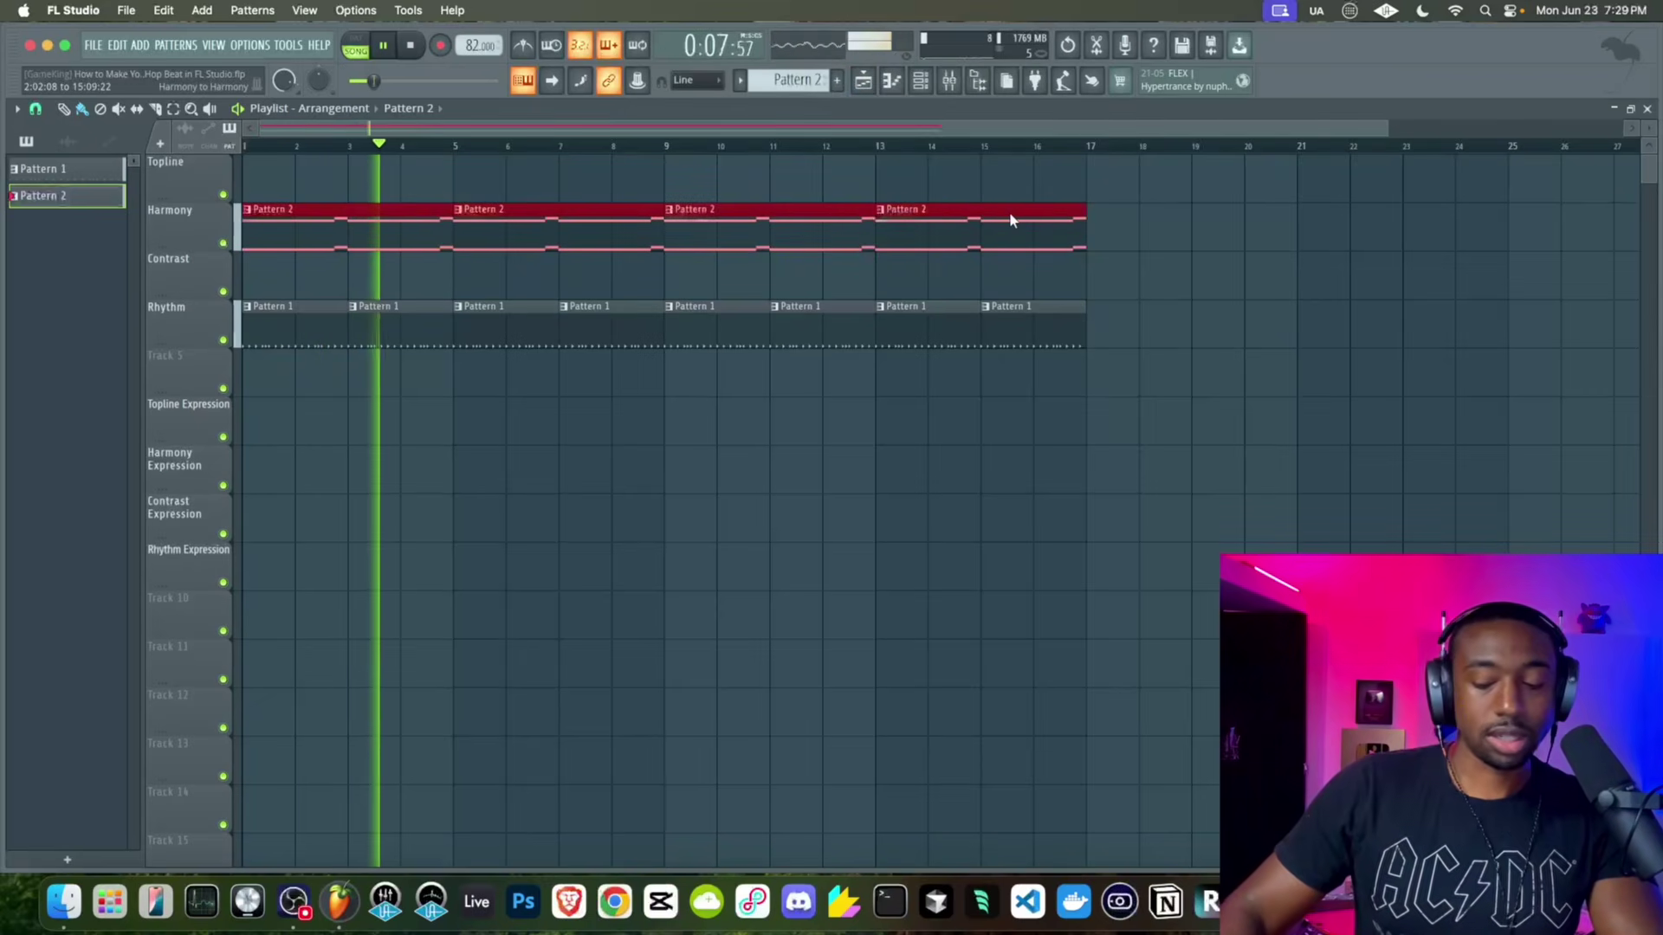
key(shift+Down)
click(937, 133)
key(F9)
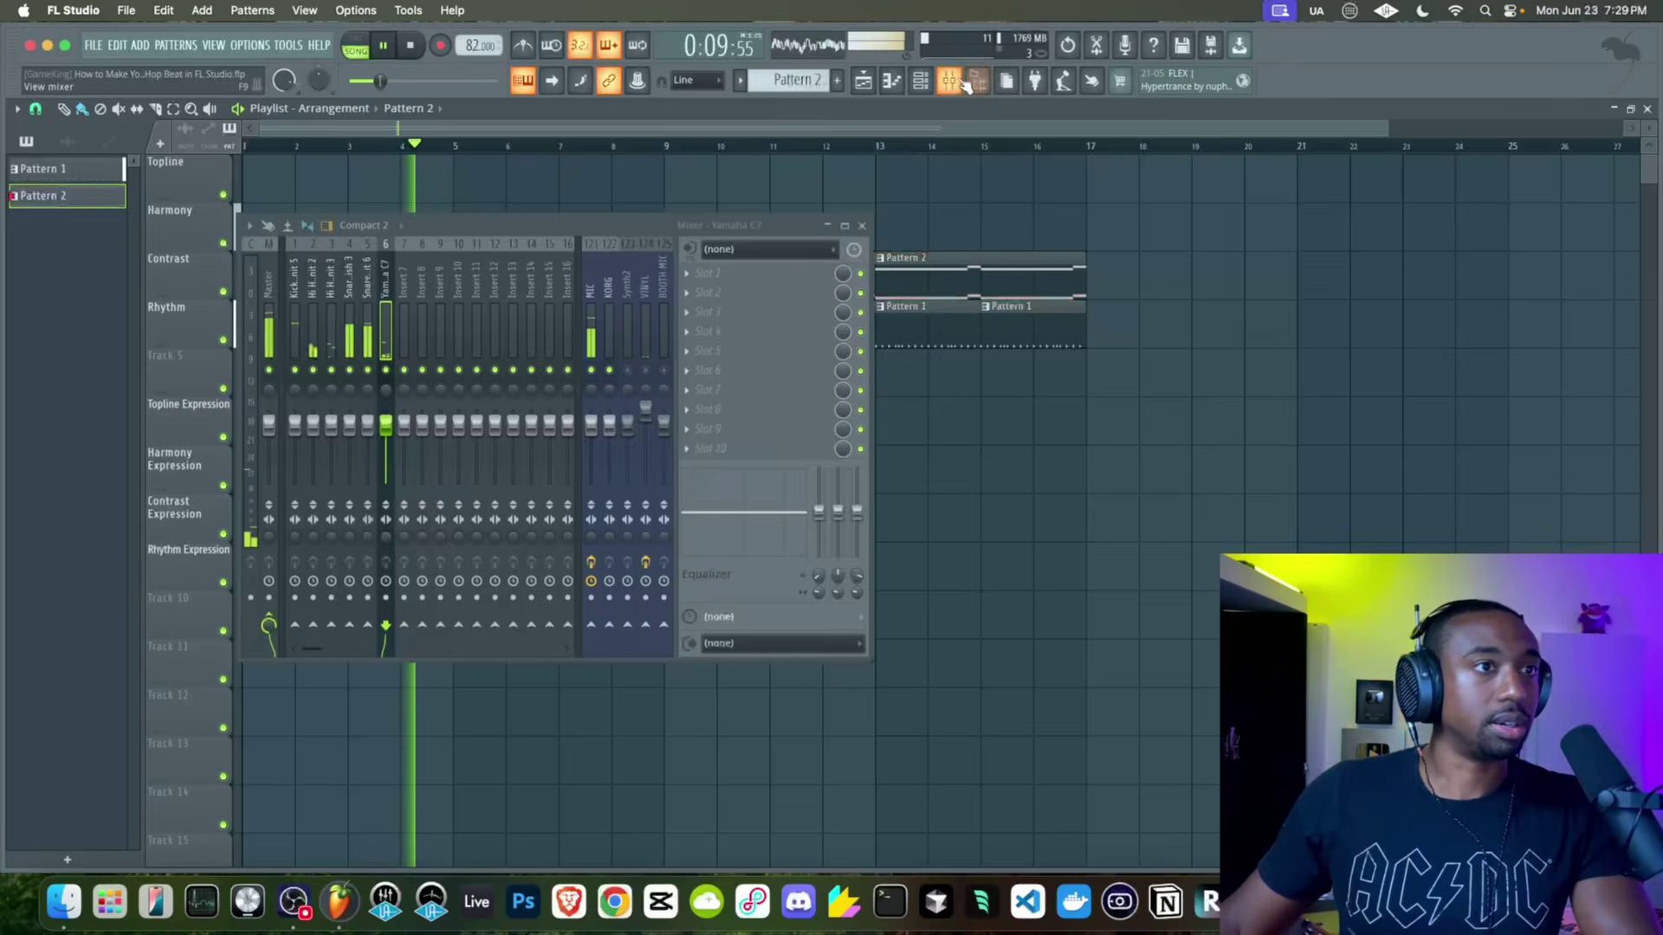
key(F9)
key(space)
click(304, 894)
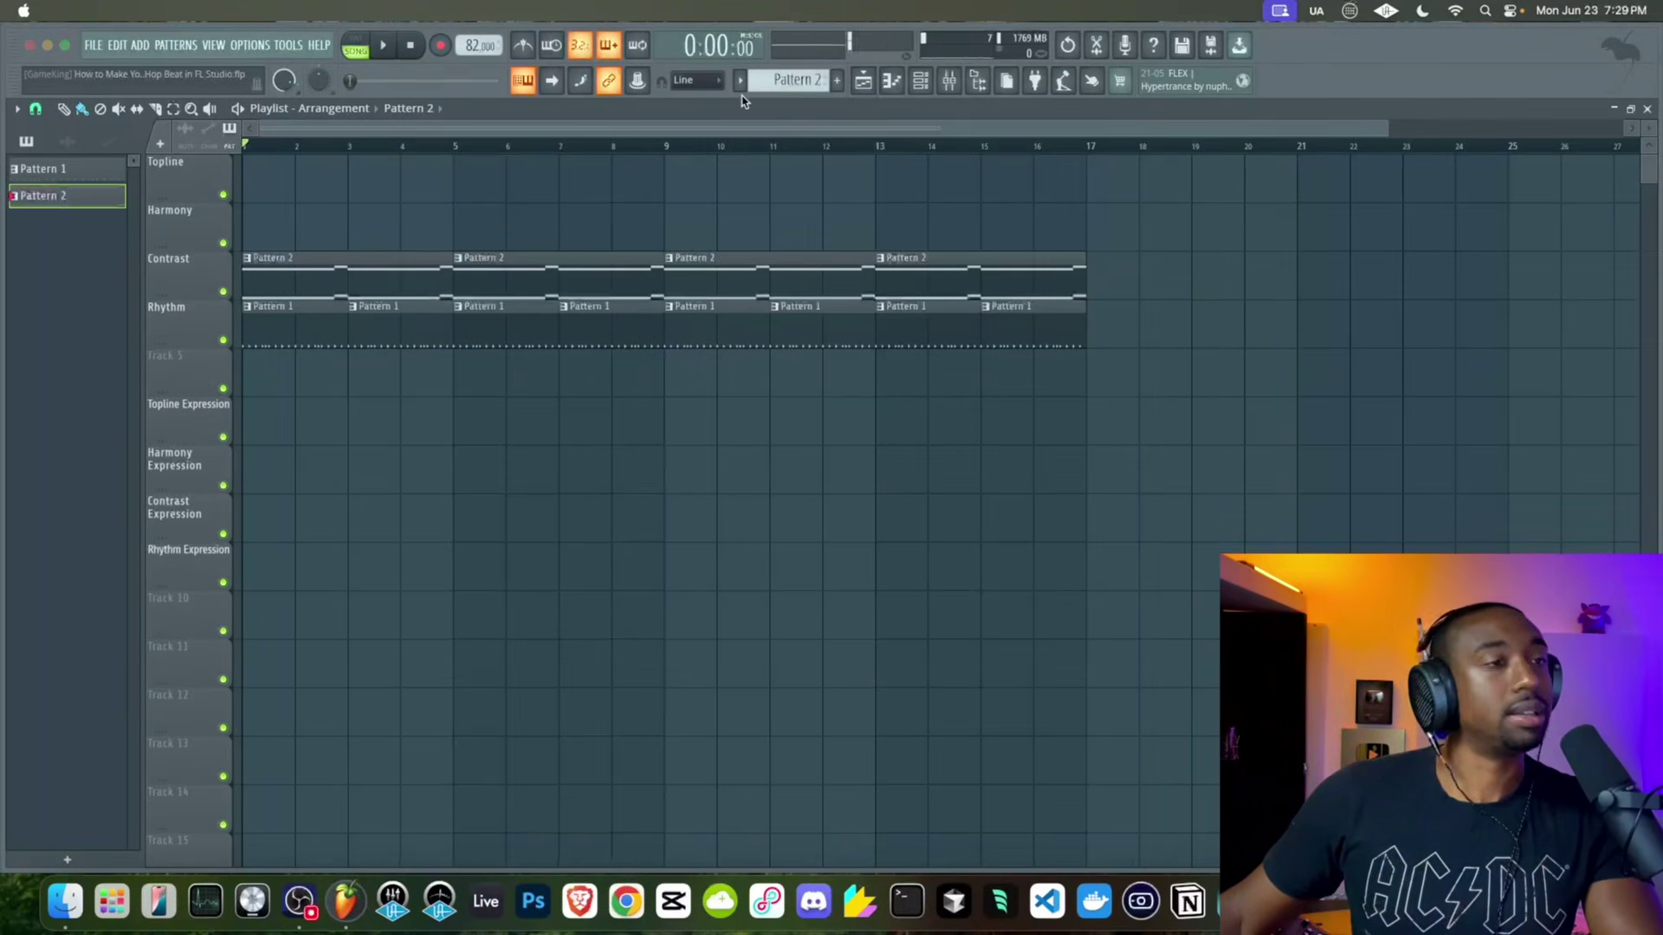
Switch to the empty Pattern 3, open its Yamaha C7 piano roll at a higher octave, and play the beat
key(space)
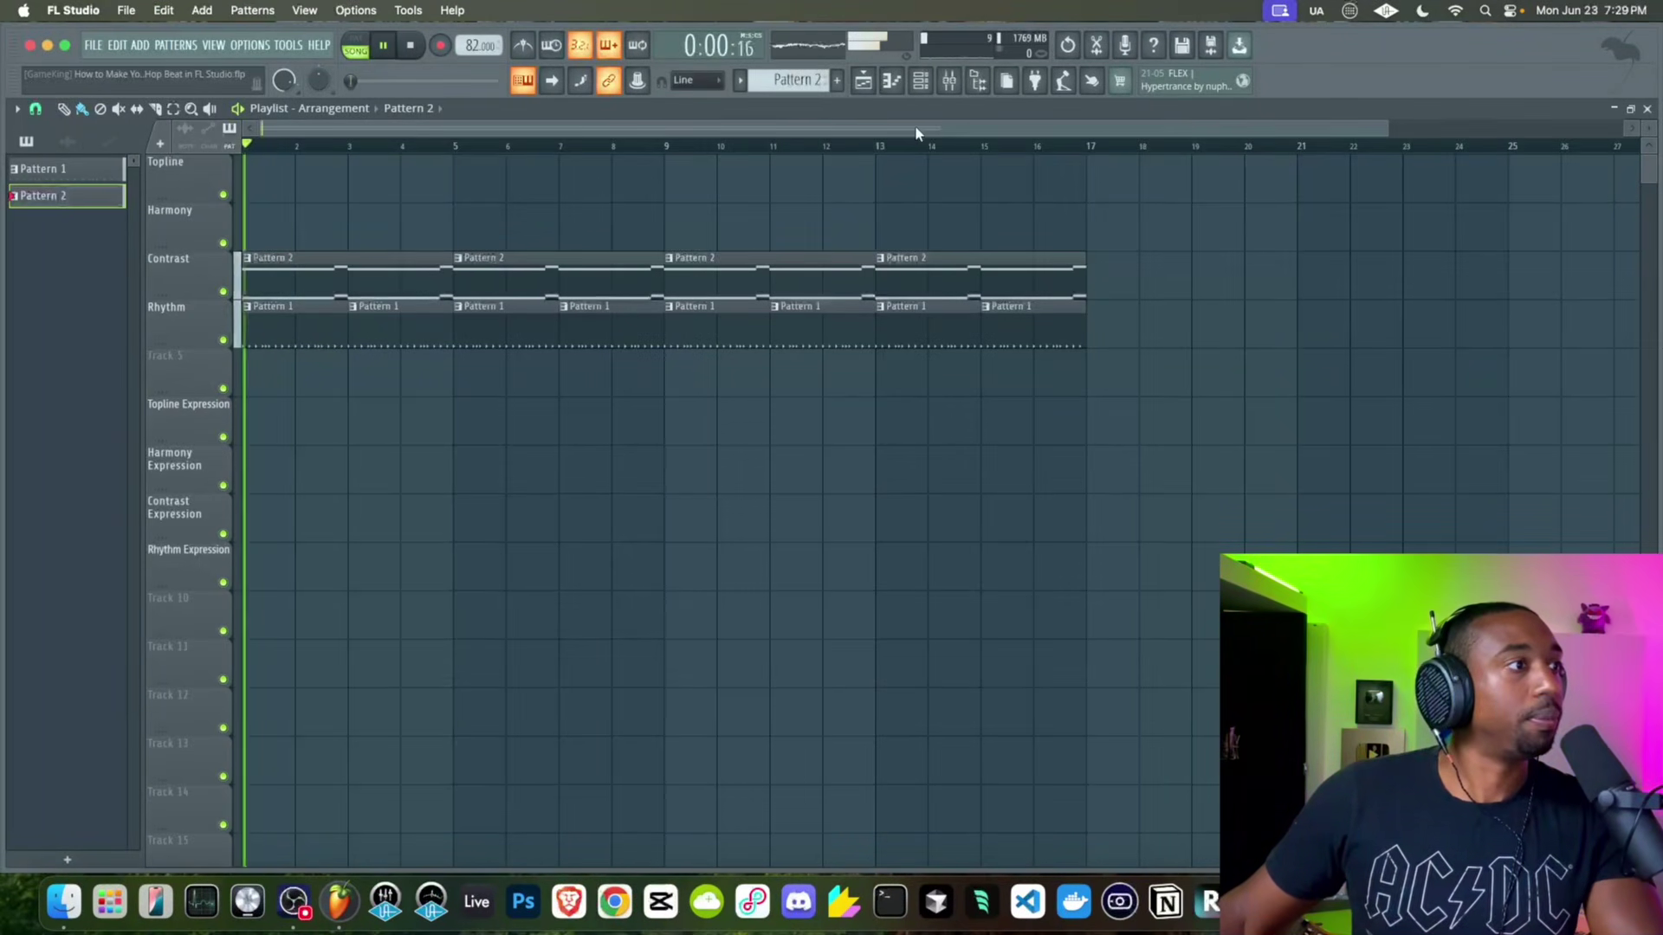
click(921, 81)
scroll(821, 80, down, 1)
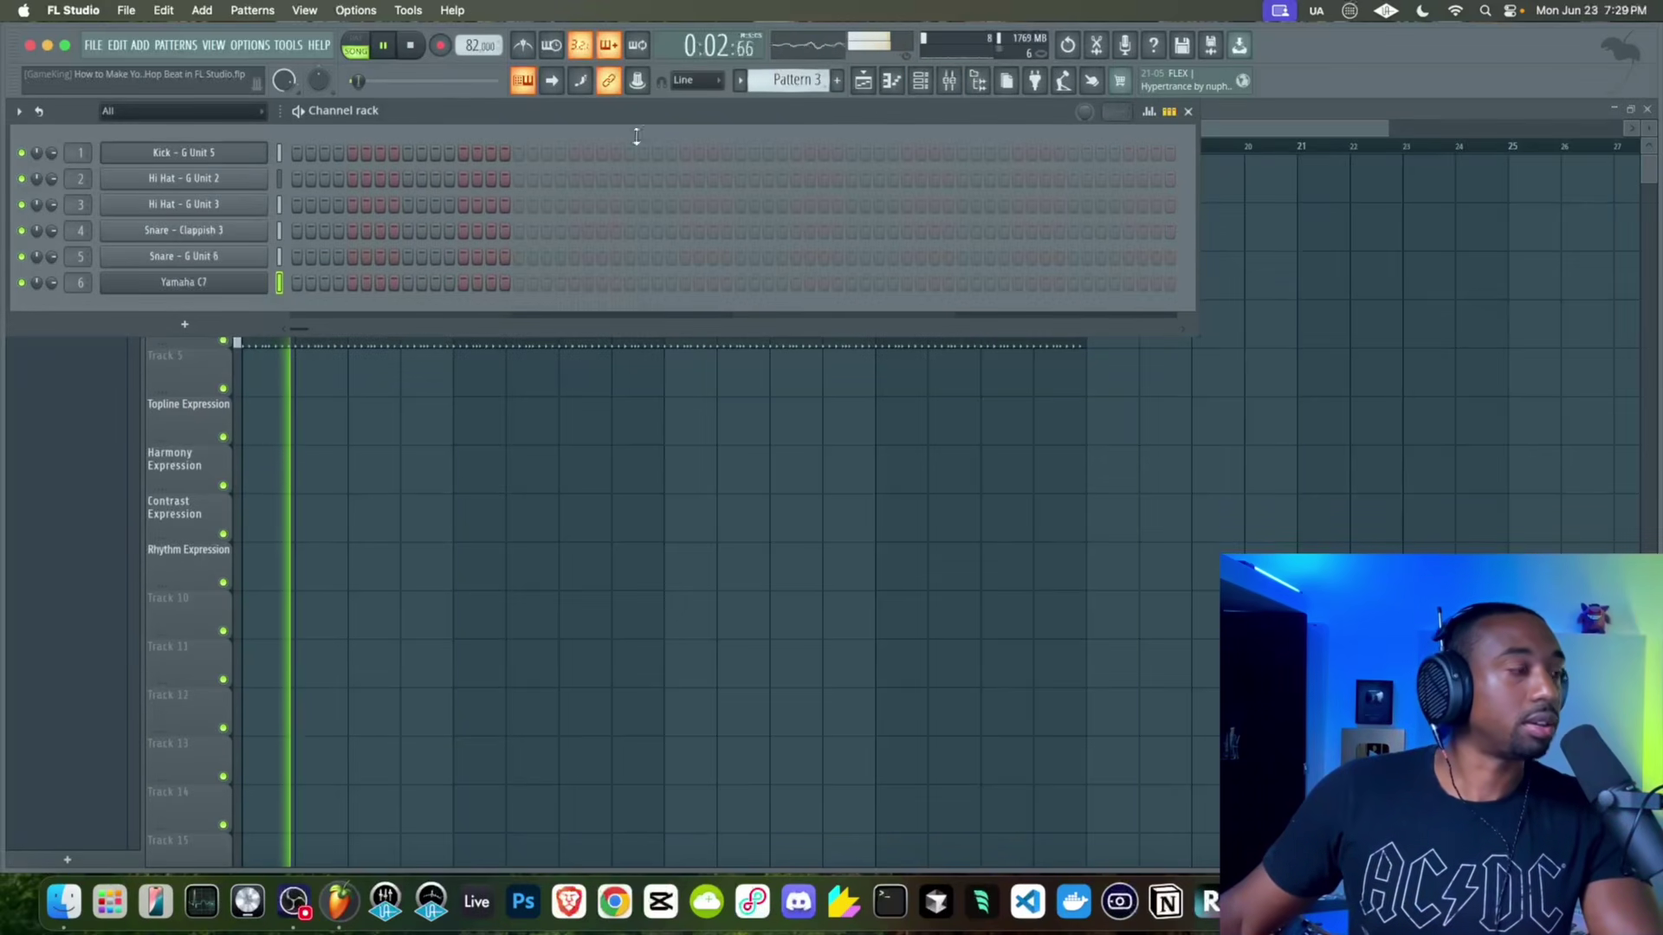
key(space)
right_click(269, 281)
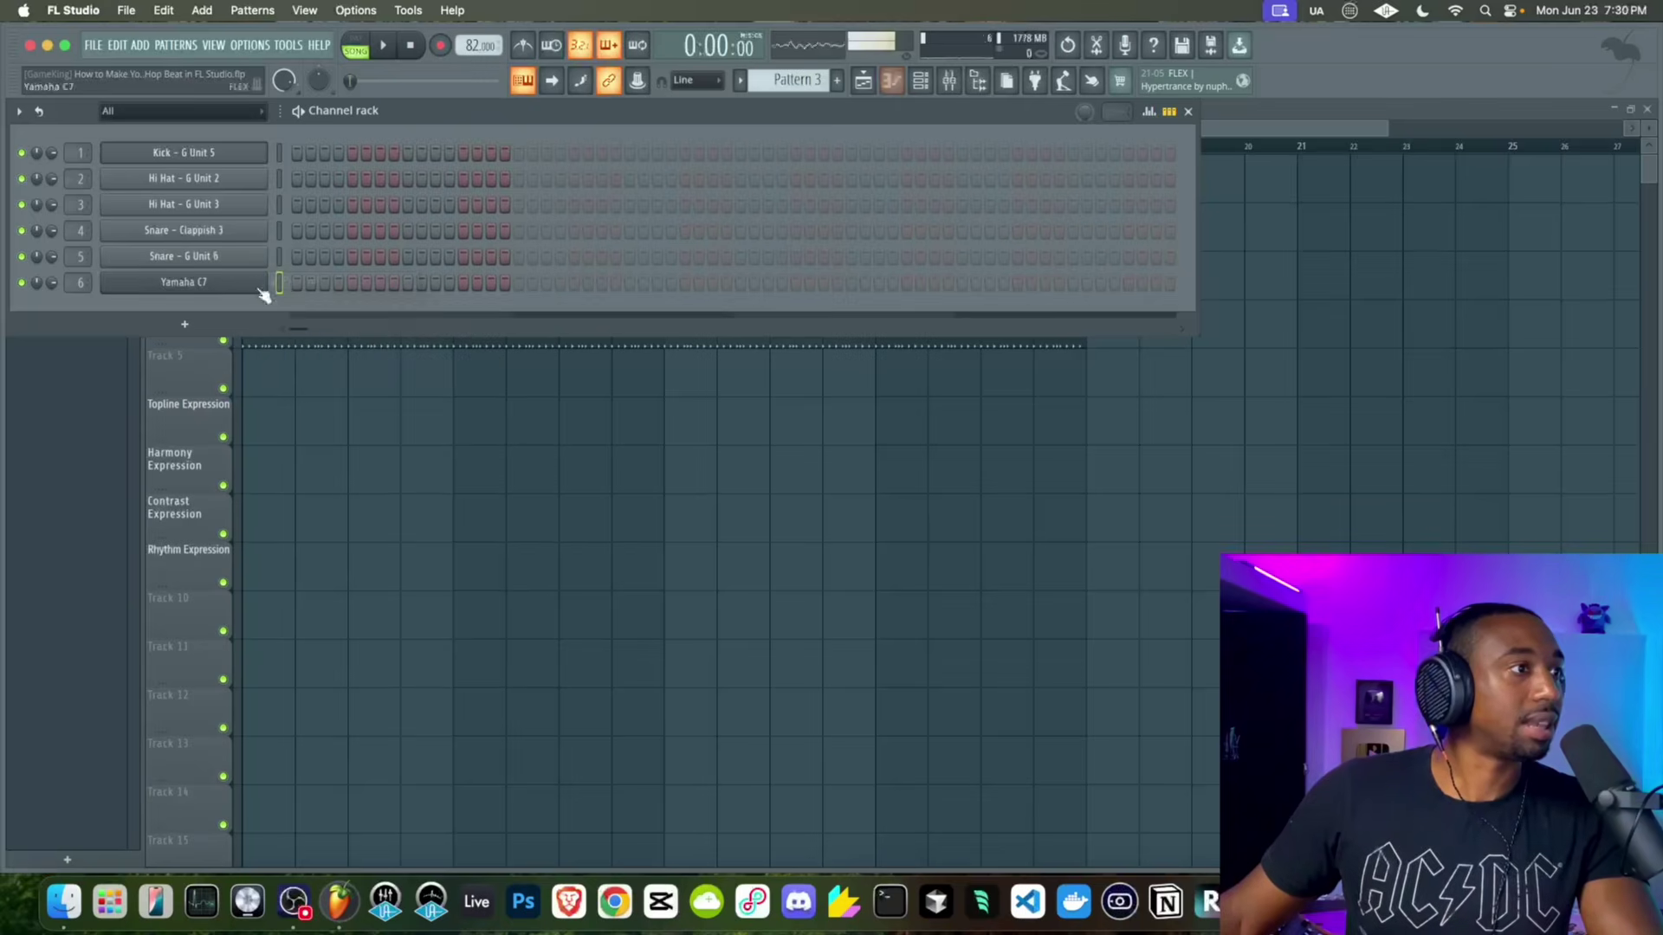
right_click(269, 286)
click(307, 286)
key(space)
scroll(86, 565, up, 3)
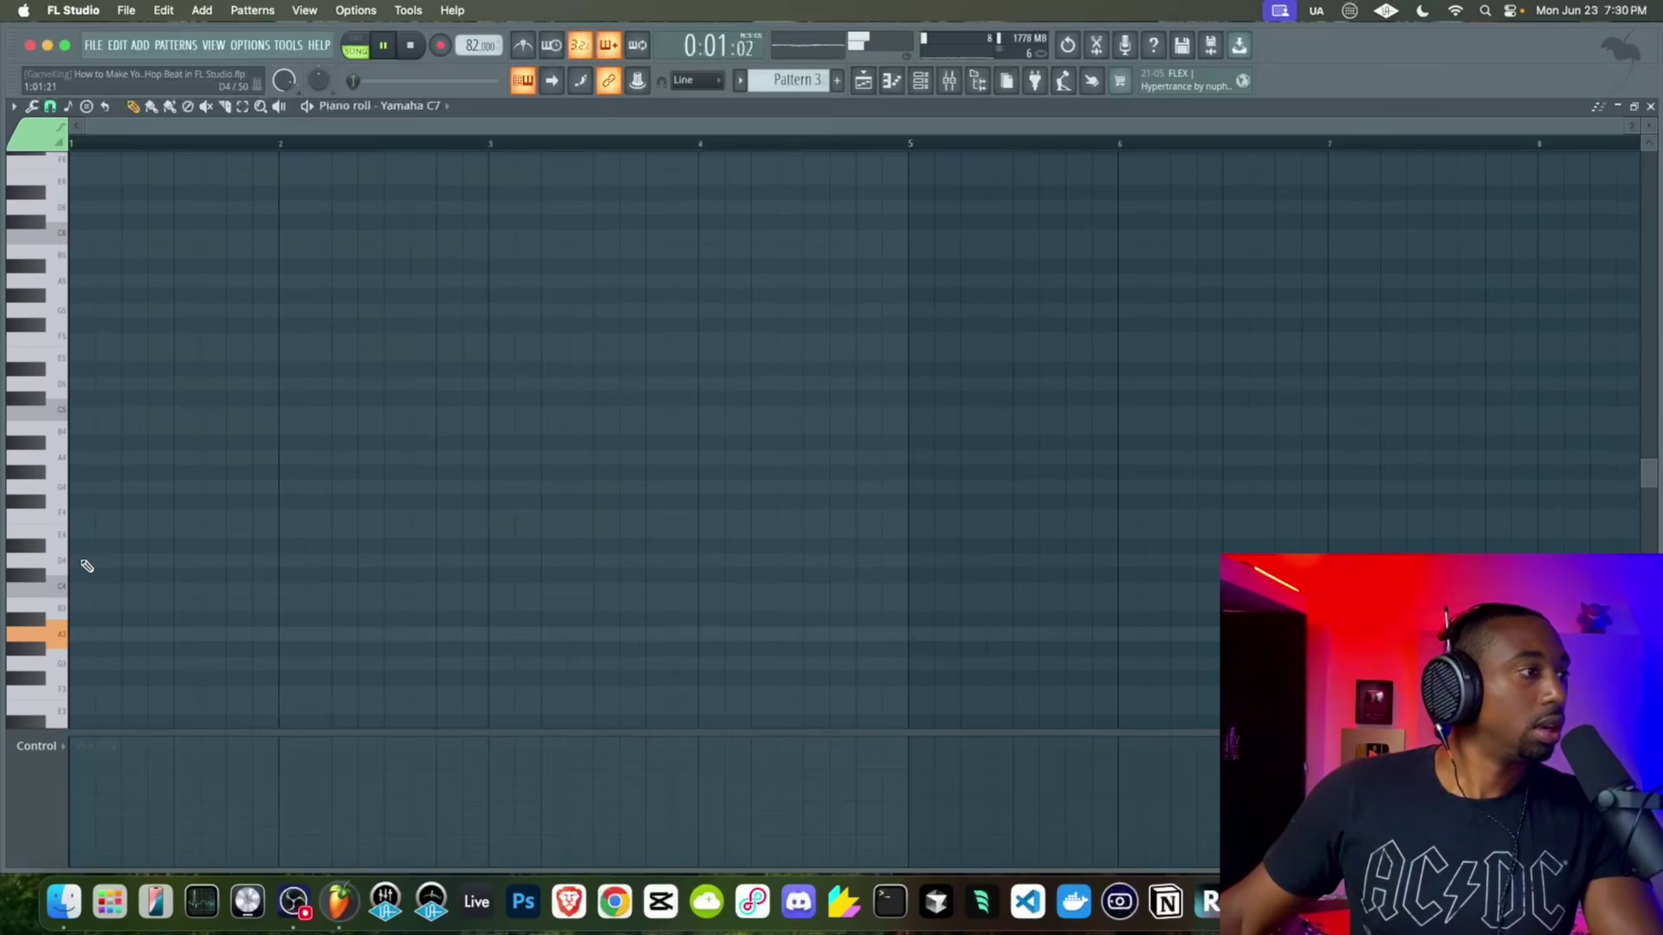
Draw a one-bar Yamaha C7 chord of A4, C5 and E5 at the start of bar 1 in Pattern 3
click(91, 458)
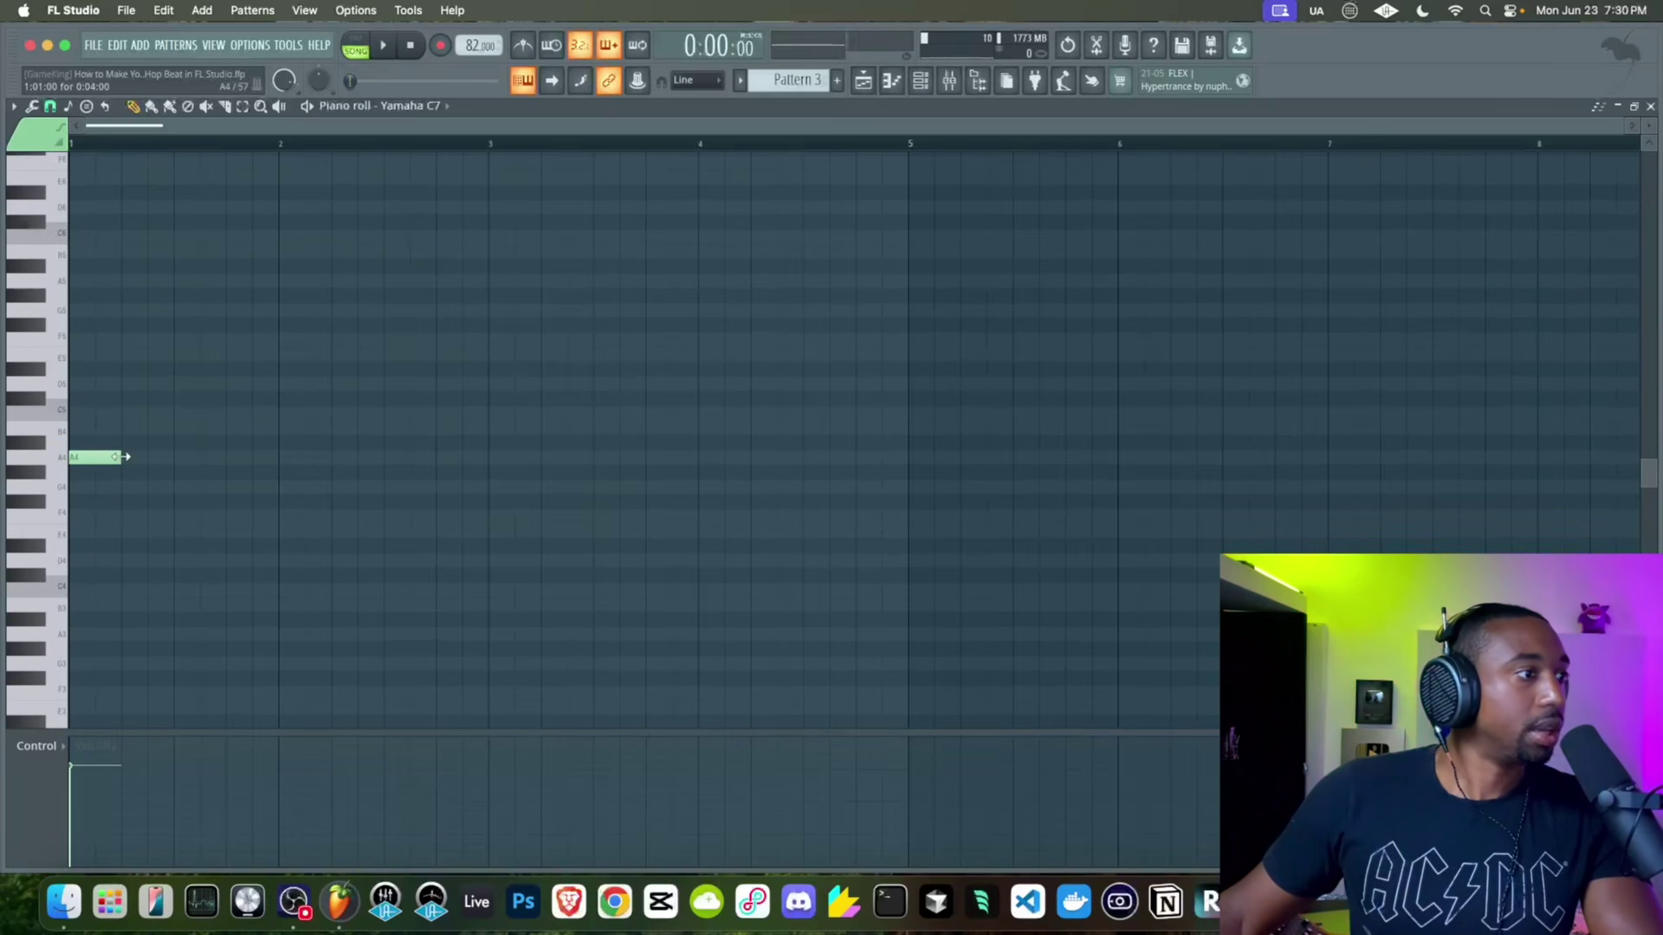
drag(125, 457, 278, 457)
drag(96, 413, 72, 413)
click(71, 355)
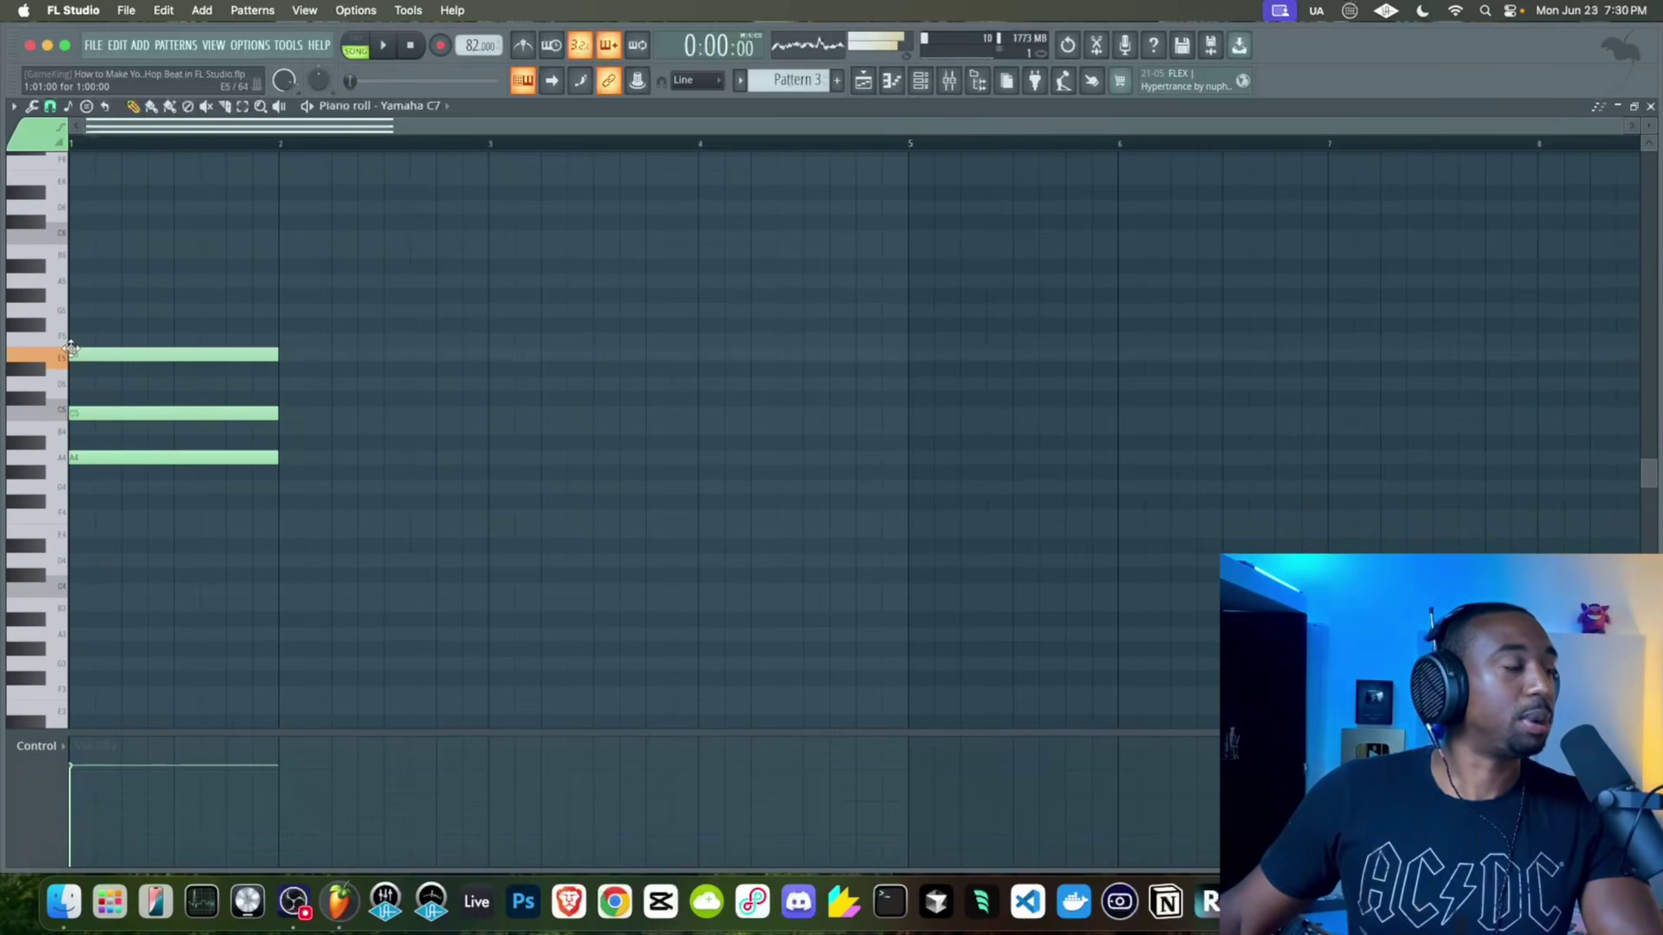
Place a Pattern 3 clip at bar 1 of the Harmony track, play the beat, and mute the MIC mixer track
click(878, 79)
click(260, 223)
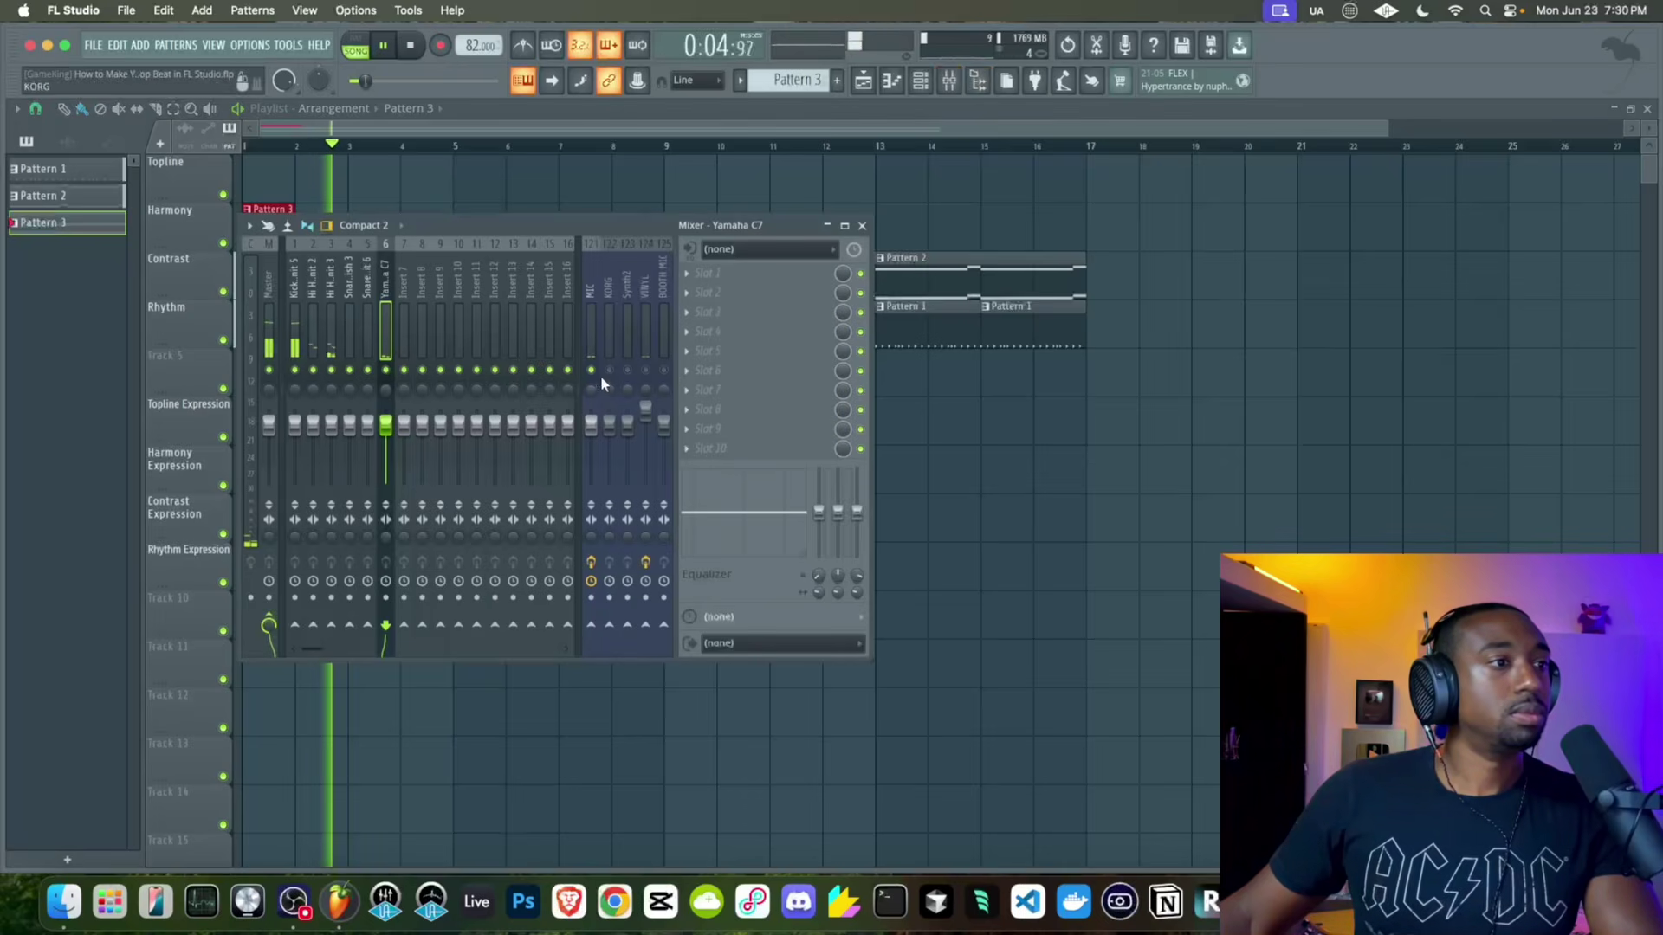
click(592, 371)
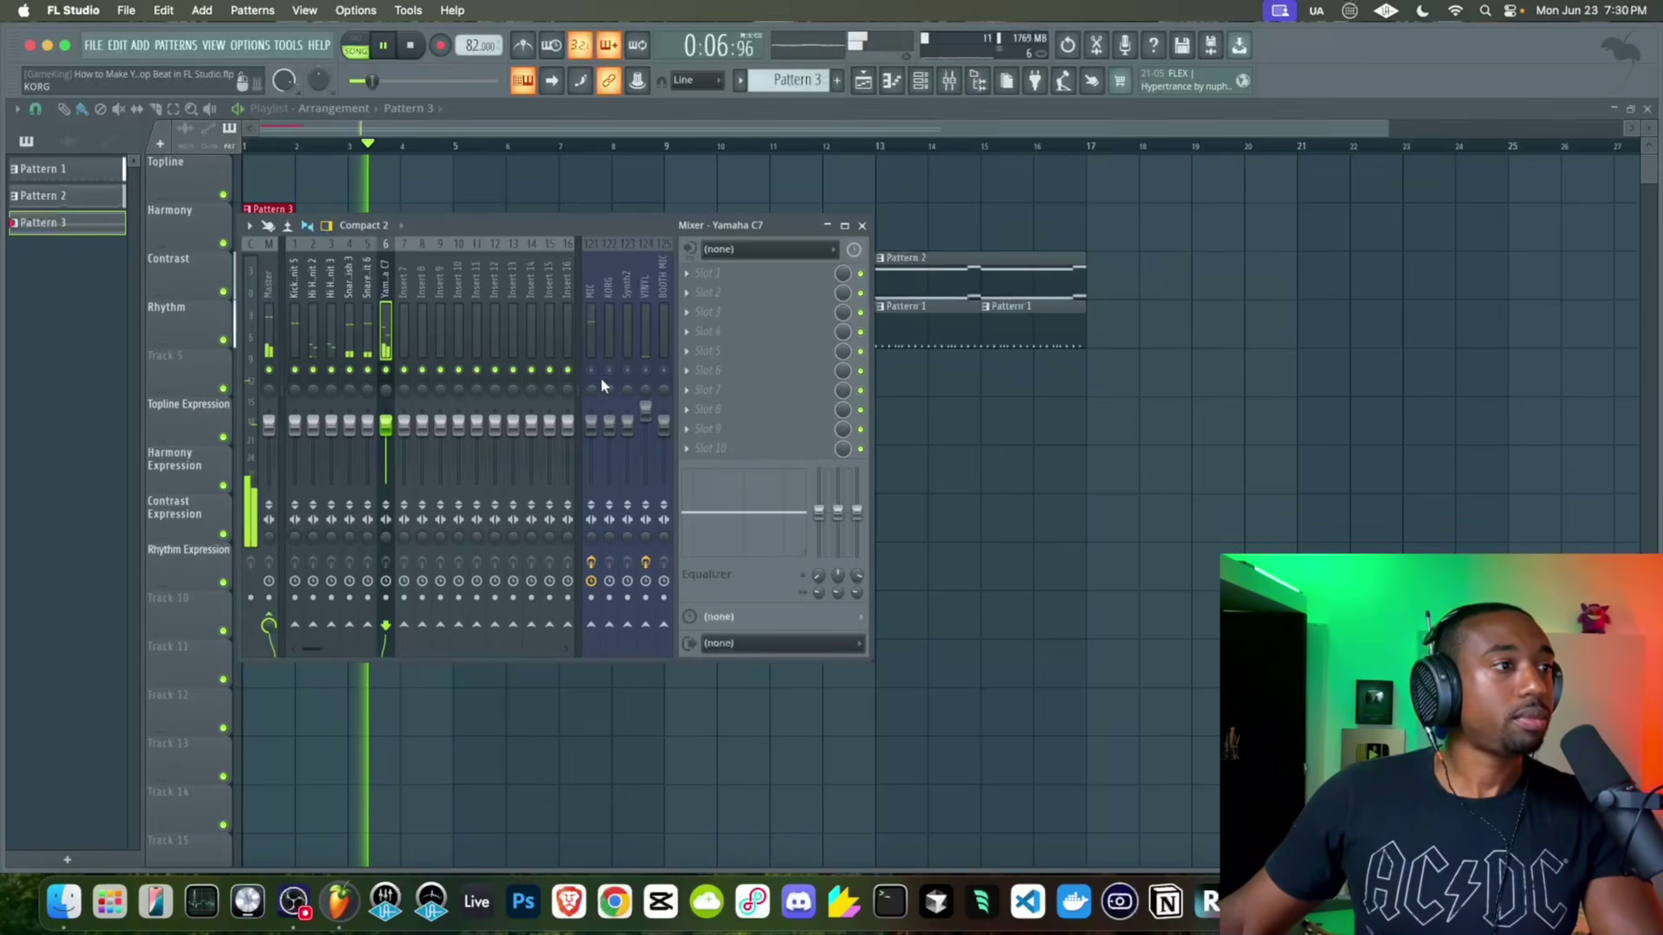
key(space)
key(F9)
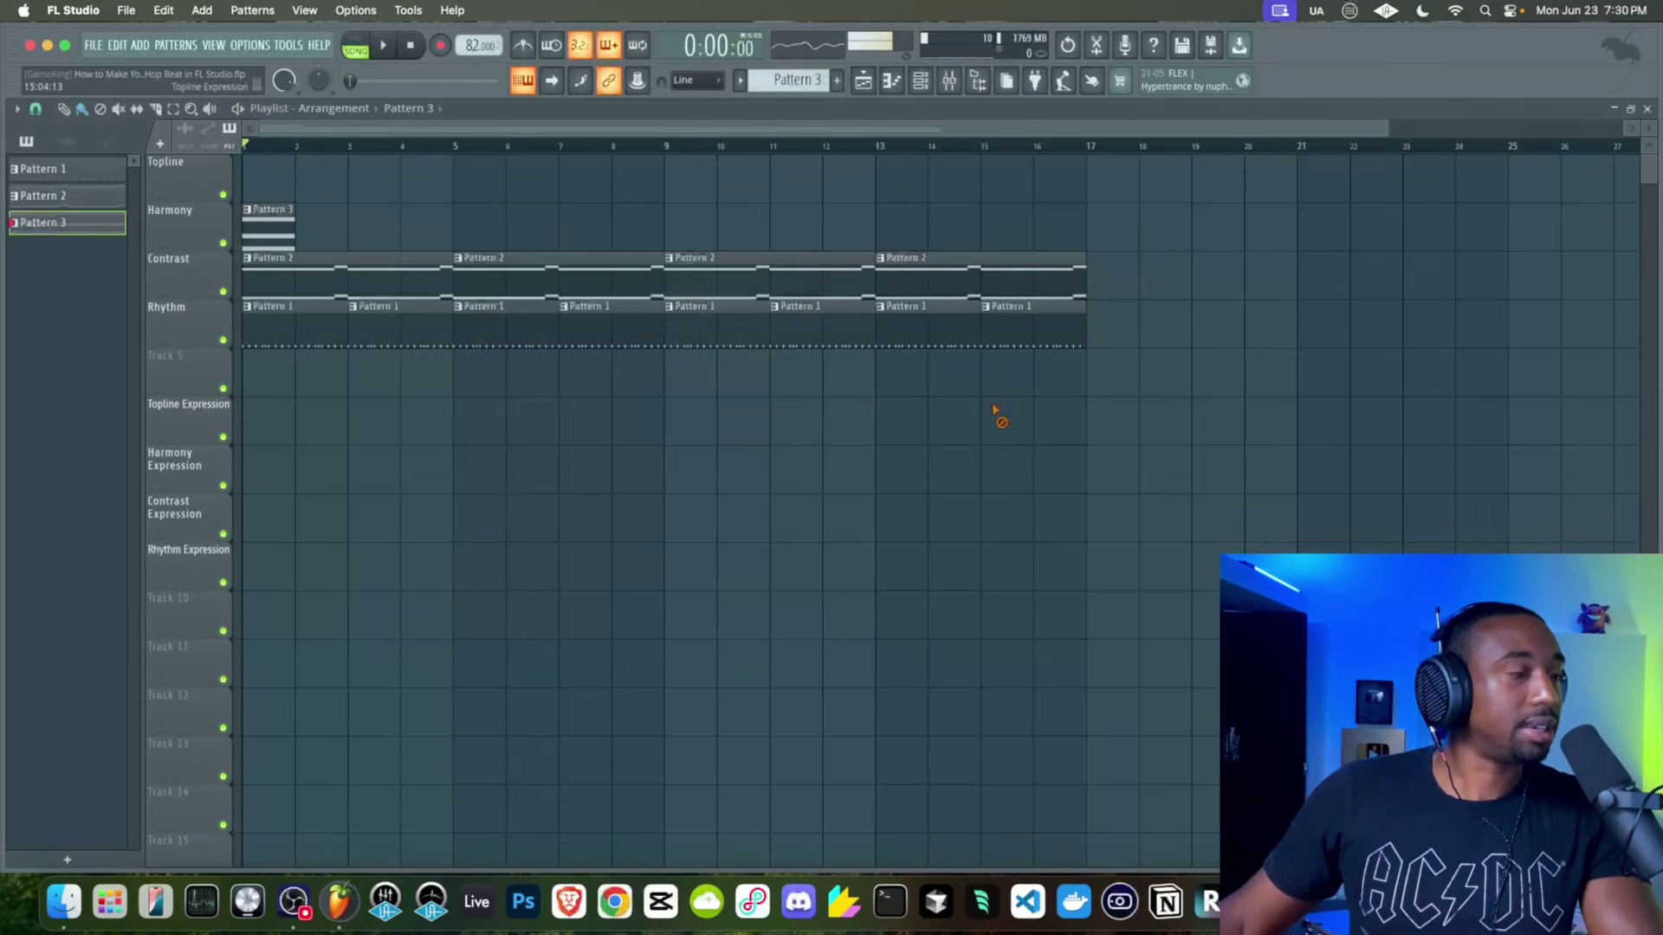
key(space)
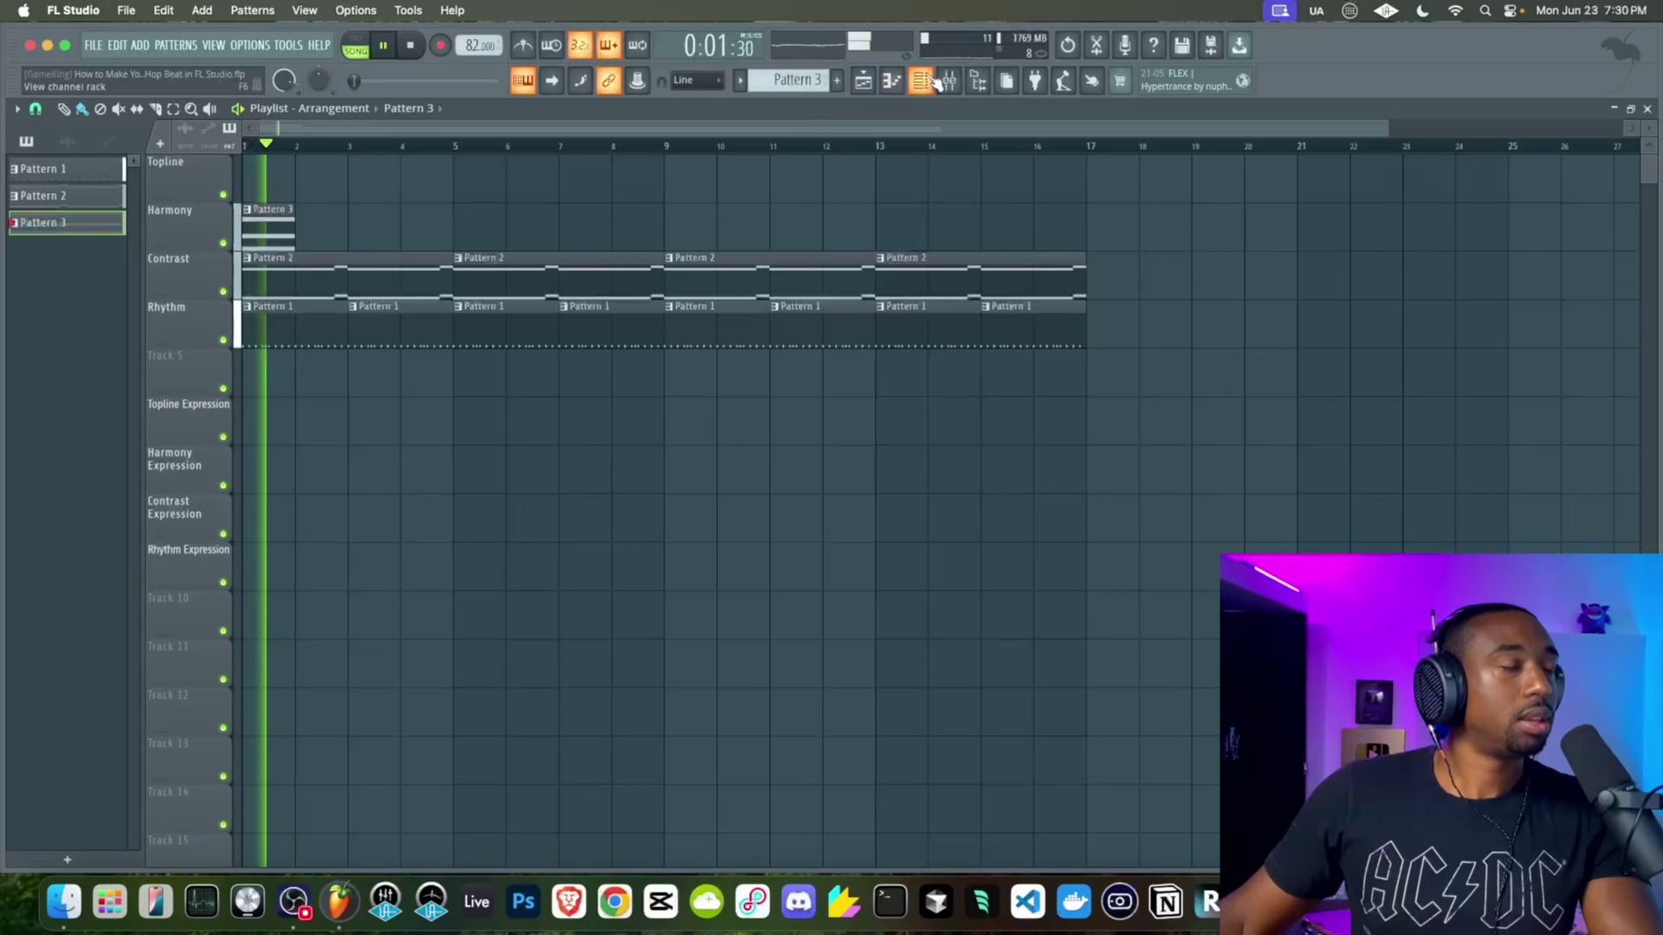
Extend all three Pattern 3 chord notes to two bars long and play them with the beat
key(F6)
key(space)
click(539, 282)
drag(298, 305, 274, 476)
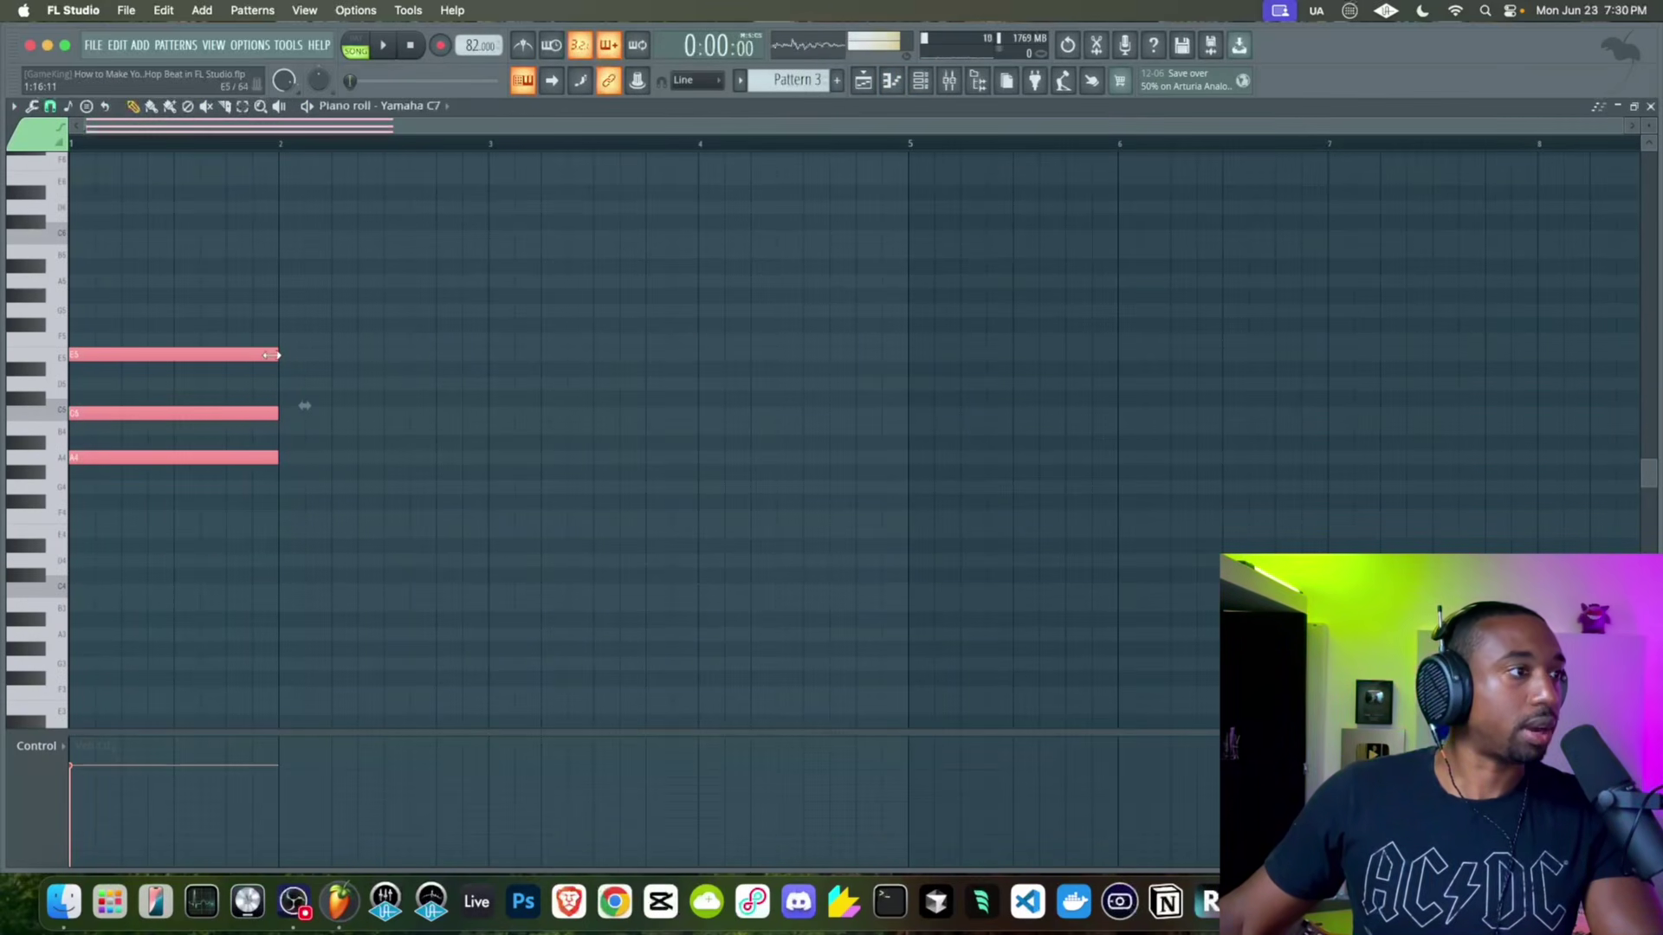
drag(271, 355, 485, 357)
key(space)
End the C5 note at beat 4 of bar 2 and fill that beat with a one-beat D5 note
click(512, 402)
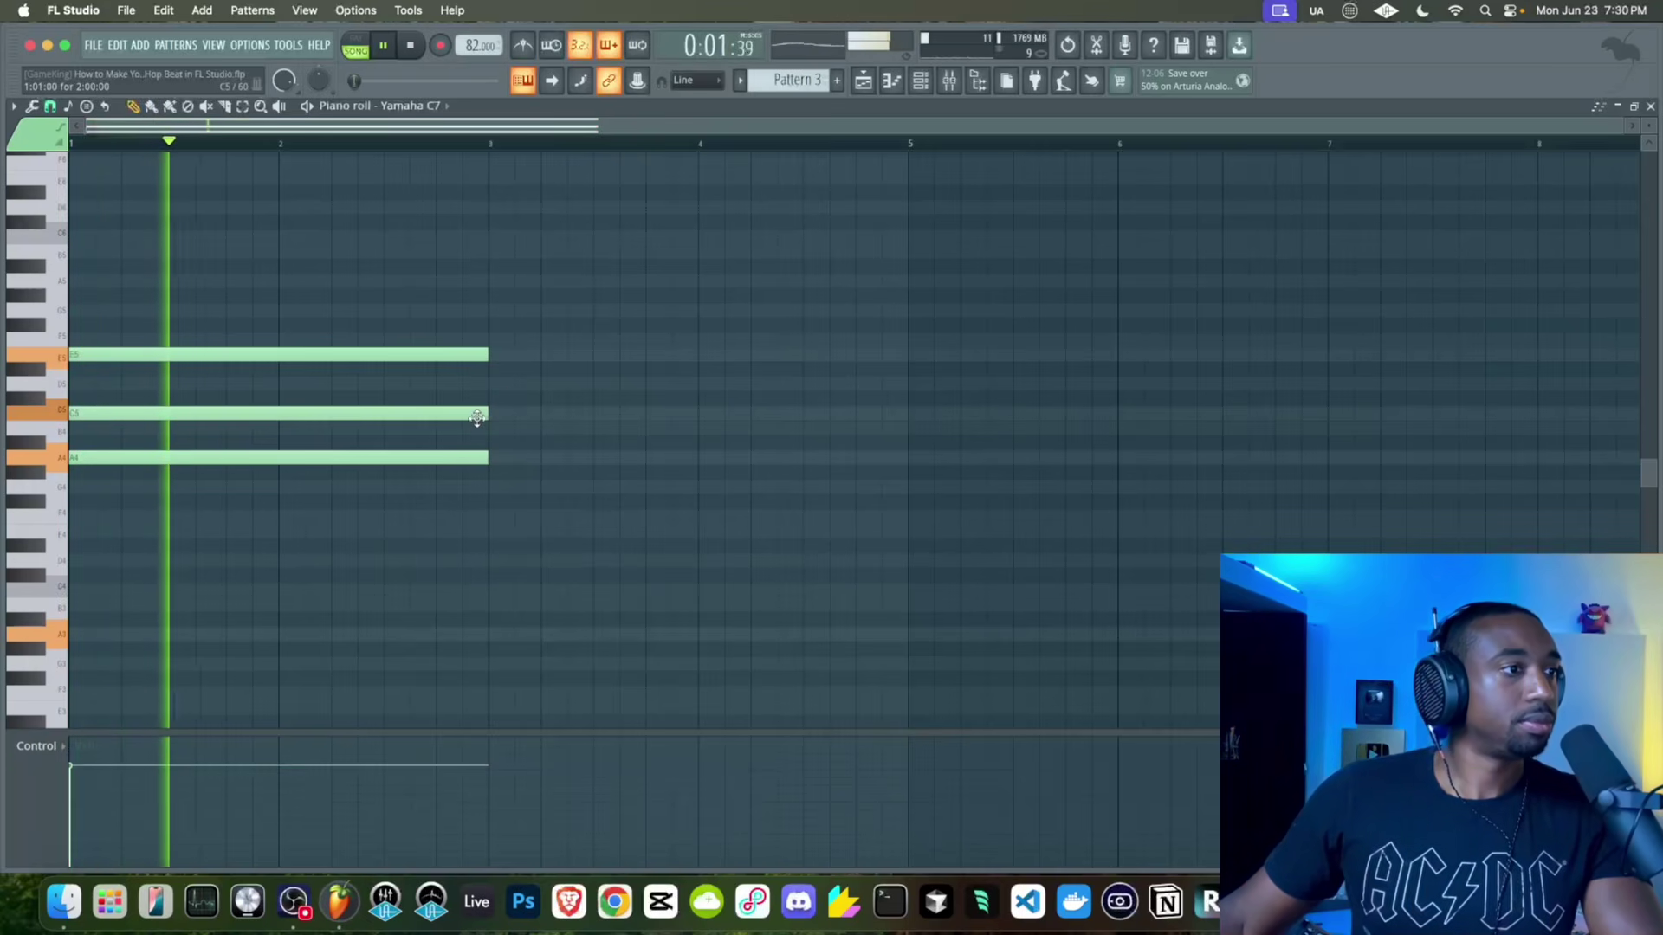
drag(517, 450, 488, 419)
key(space)
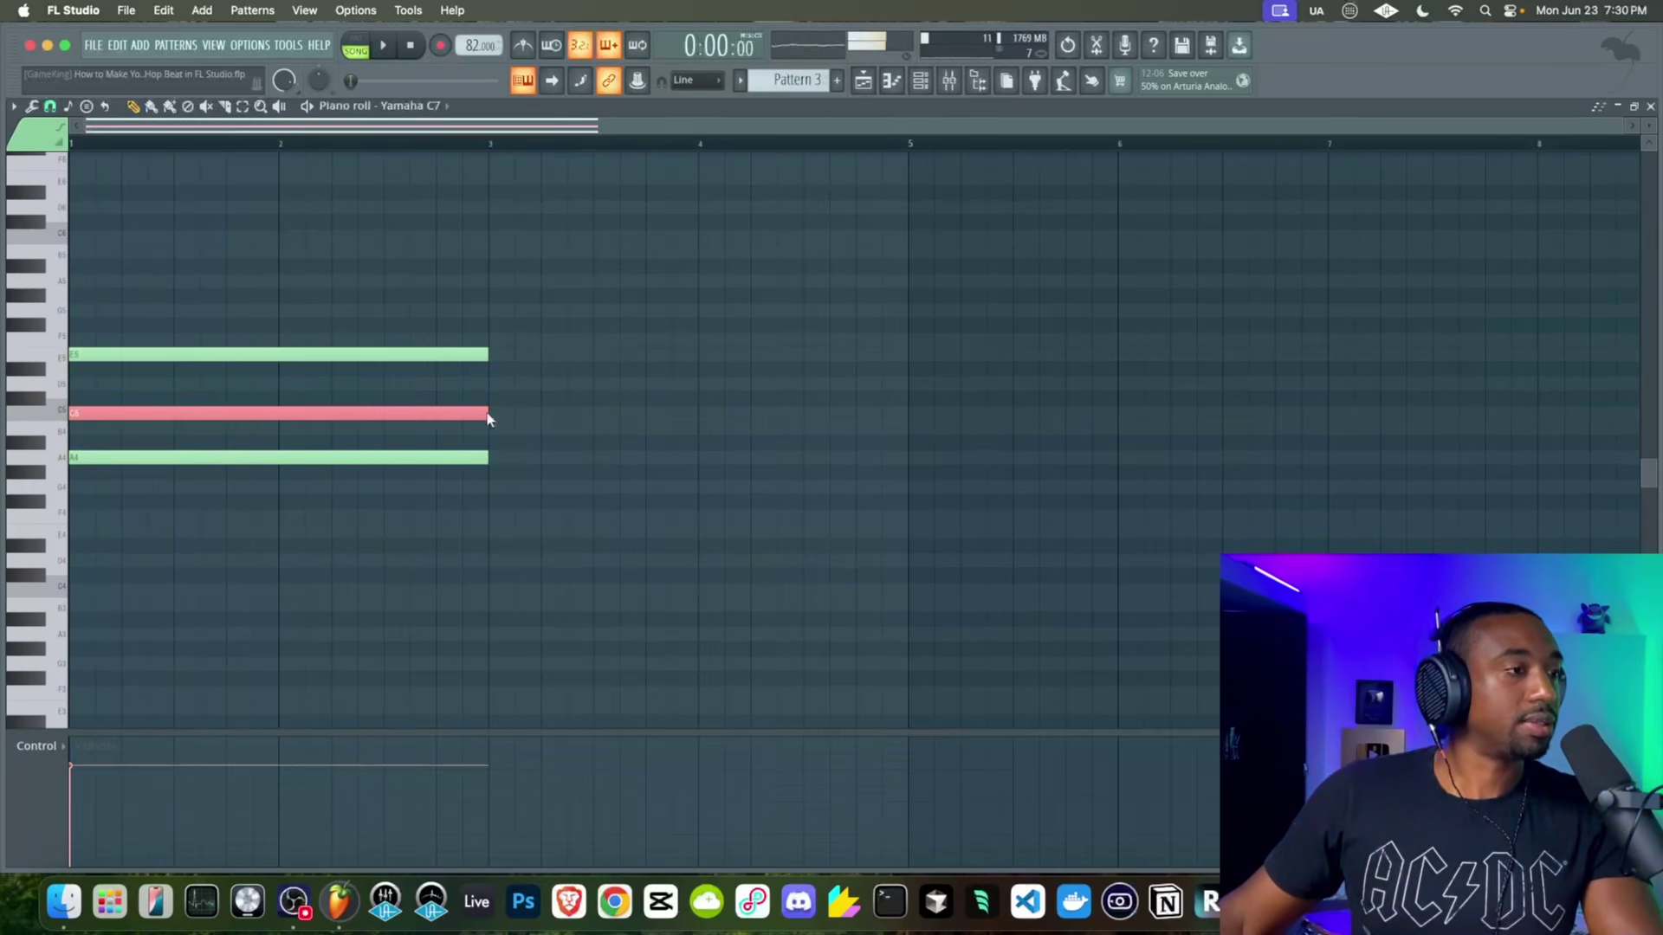
click(491, 415)
right_click(490, 414)
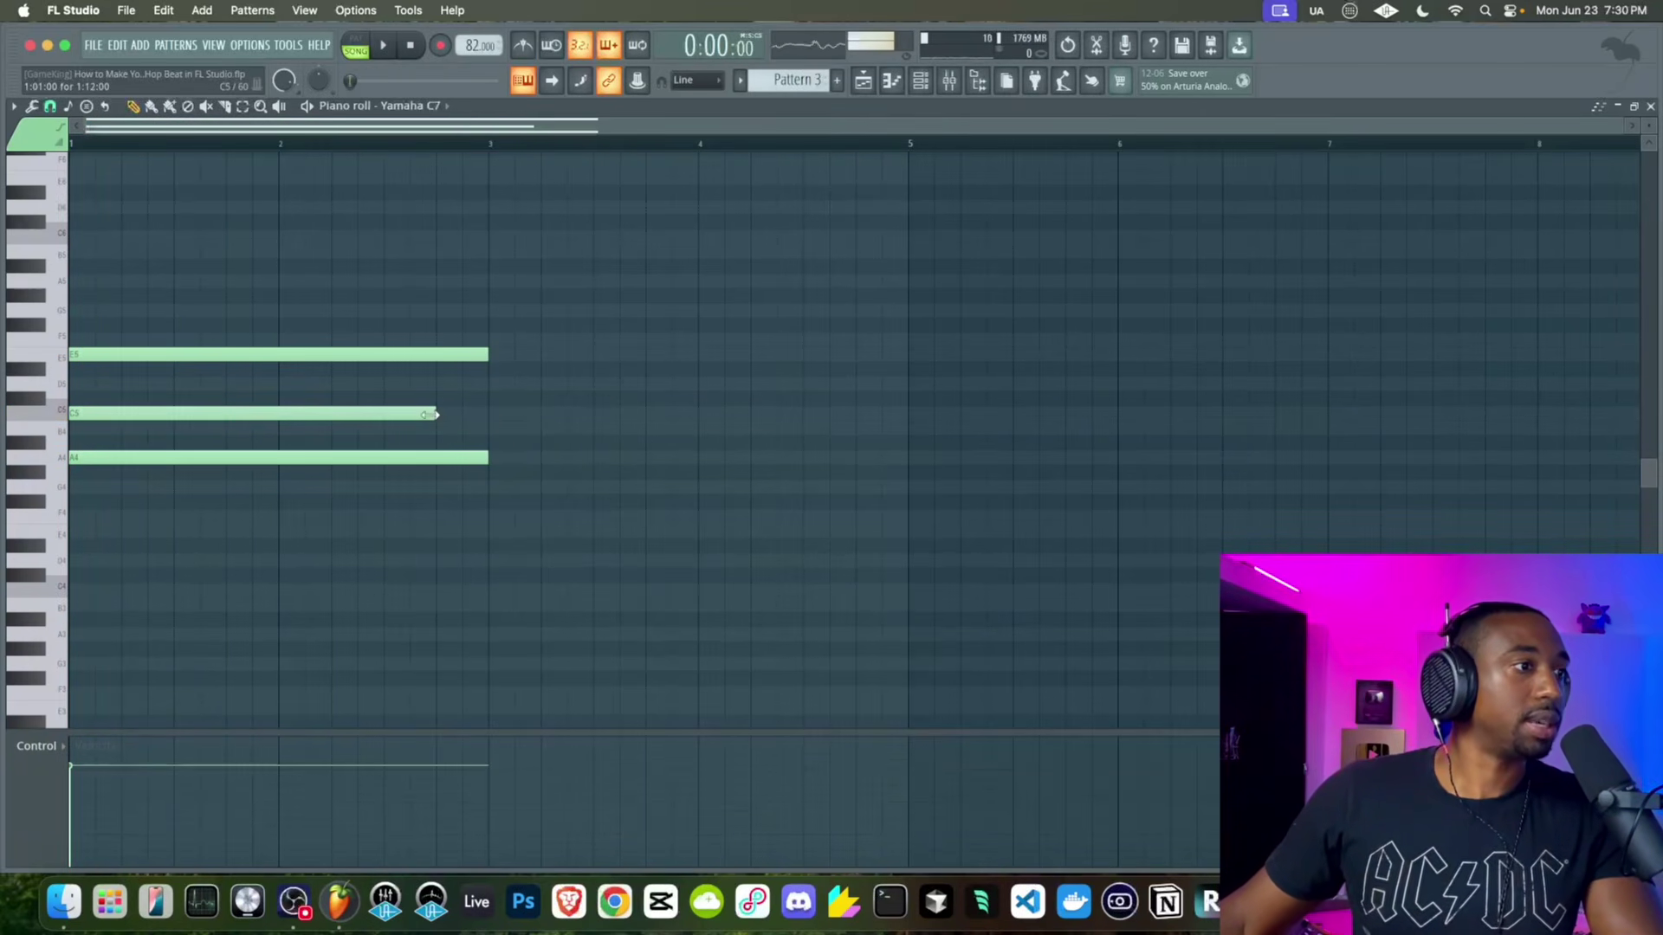
click(437, 383)
click(739, 383)
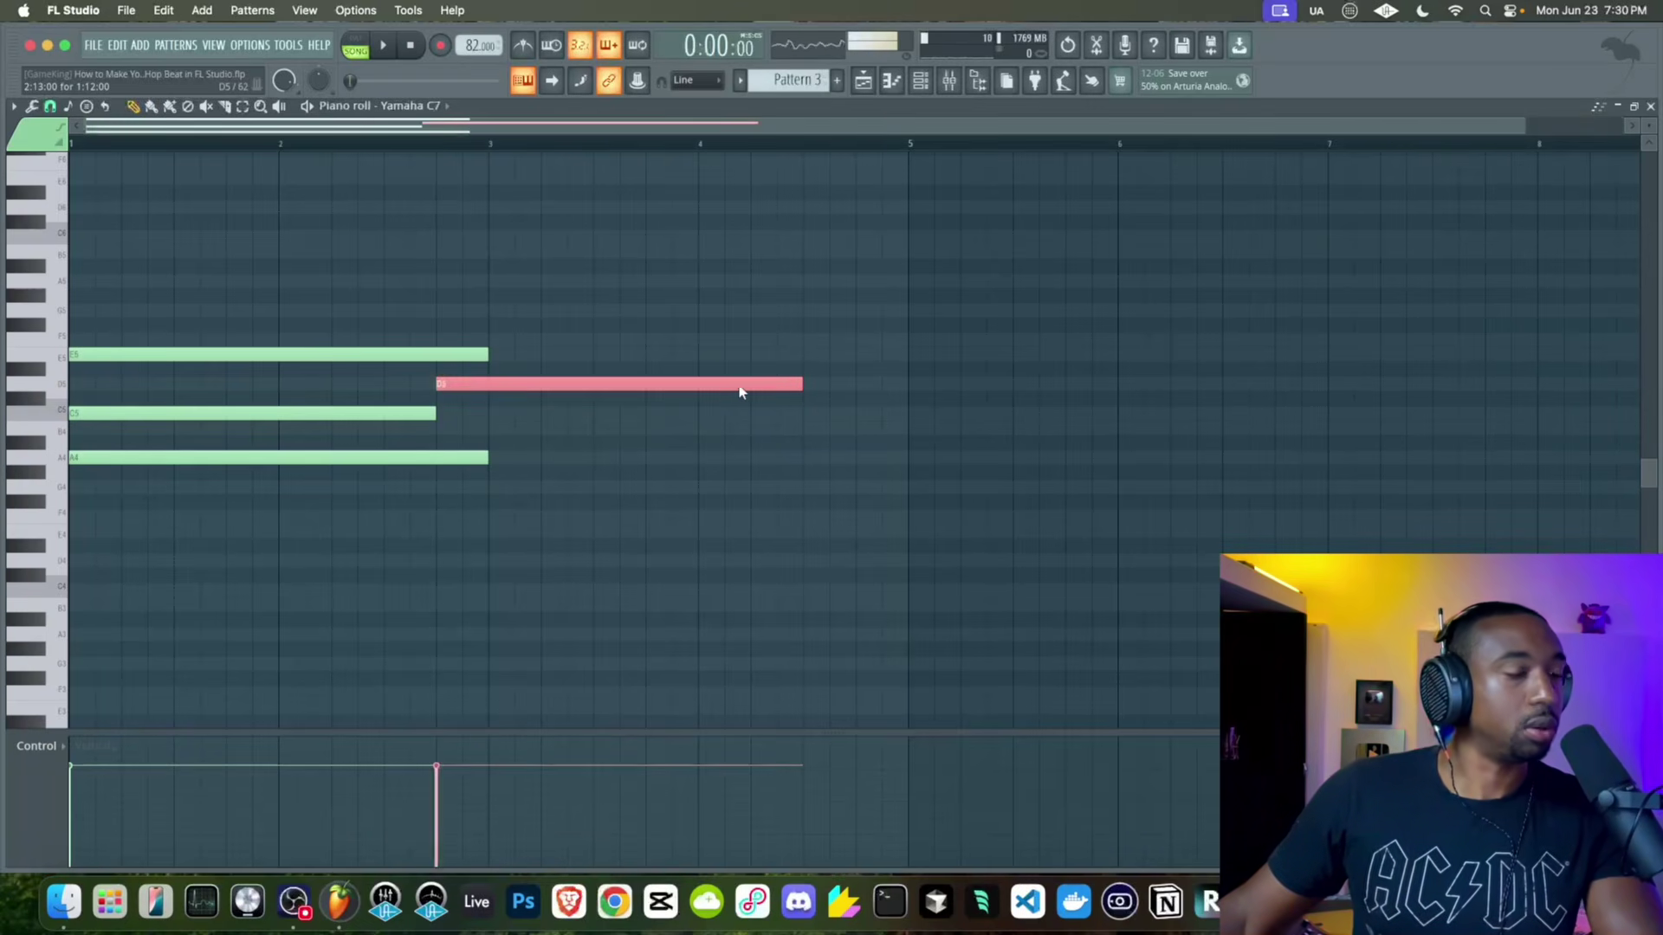
key(space)
mouse_move(797, 384)
mouse_down()
mouse_move(467, 384)
mouse_move(487, 384)
mouse_move(444, 464)
mouse_up()
Duplicate the two-bar chord phrase into bars 3 and 4
click(486, 508)
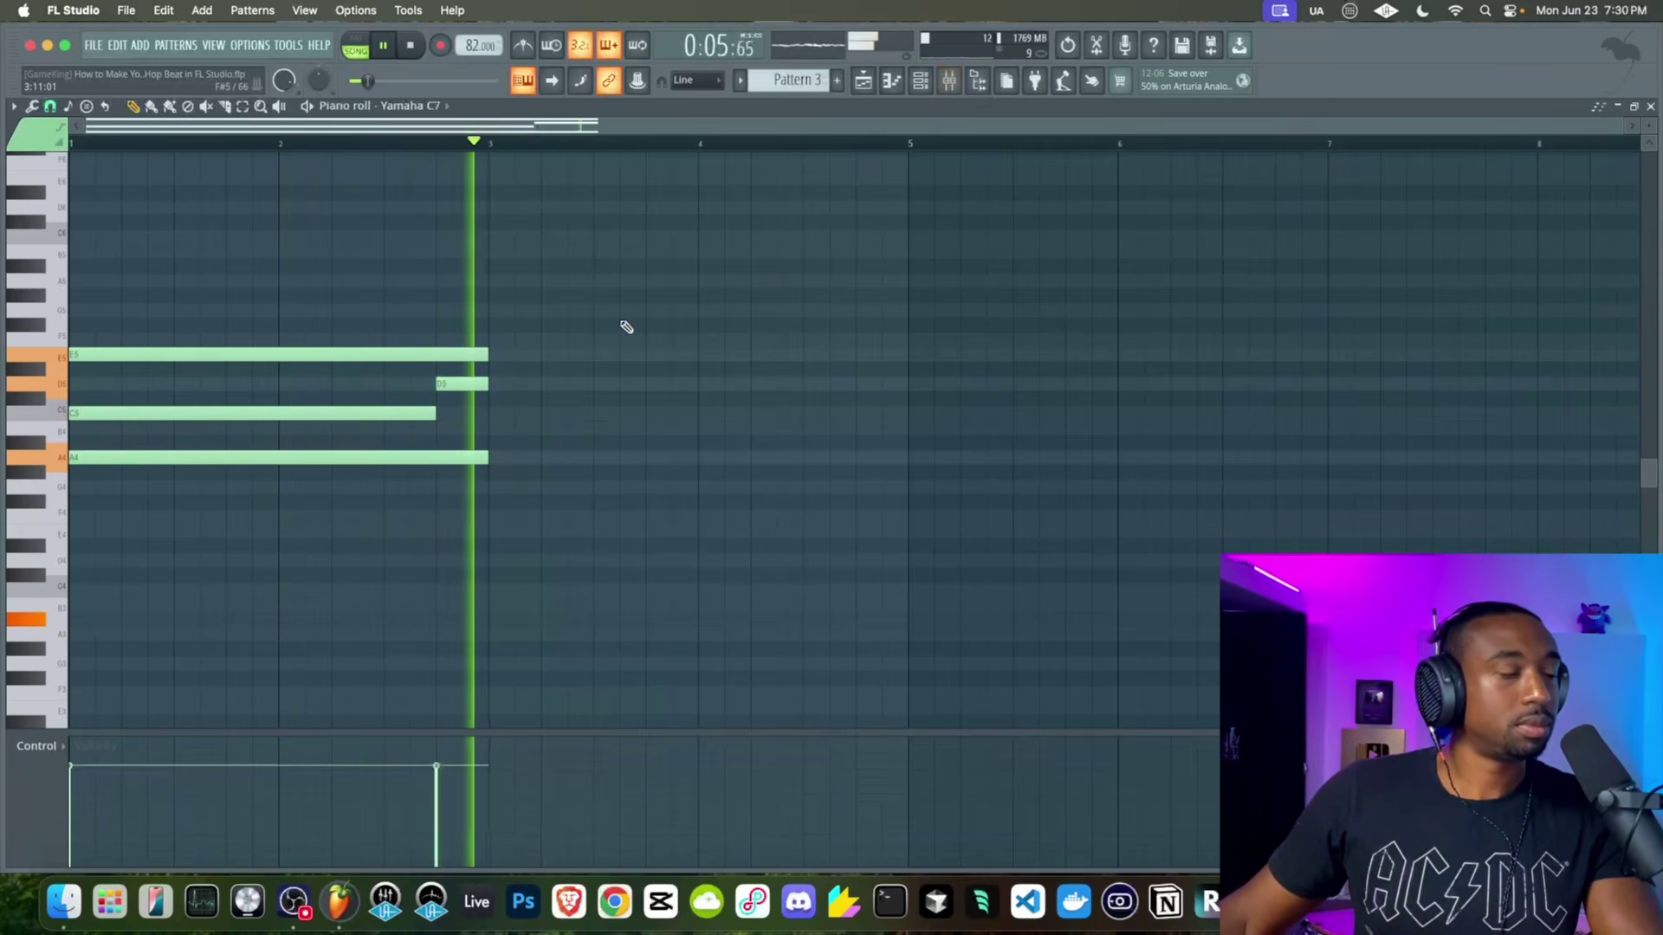
drag(556, 515, 69, 244)
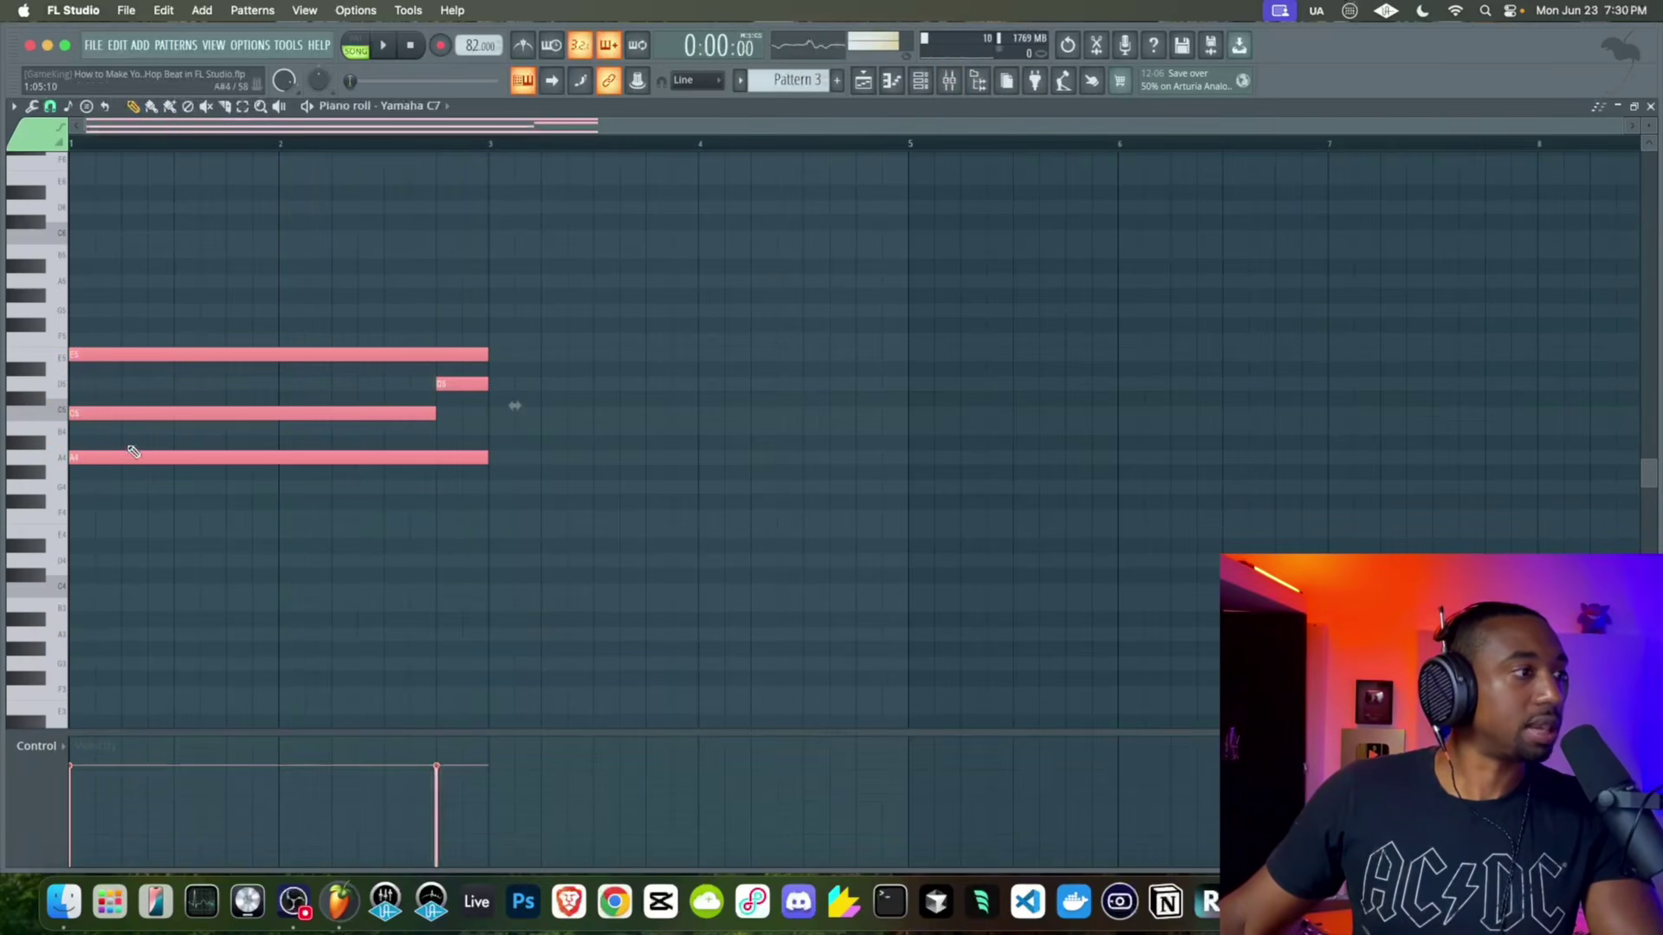
key(ctrl+b)
Try lowering the C5 and D5 notes by a semitone and the bar 2 passing note to C5, then undo the moves
drag(364, 408, 873, 388)
drag(149, 411, 145, 432)
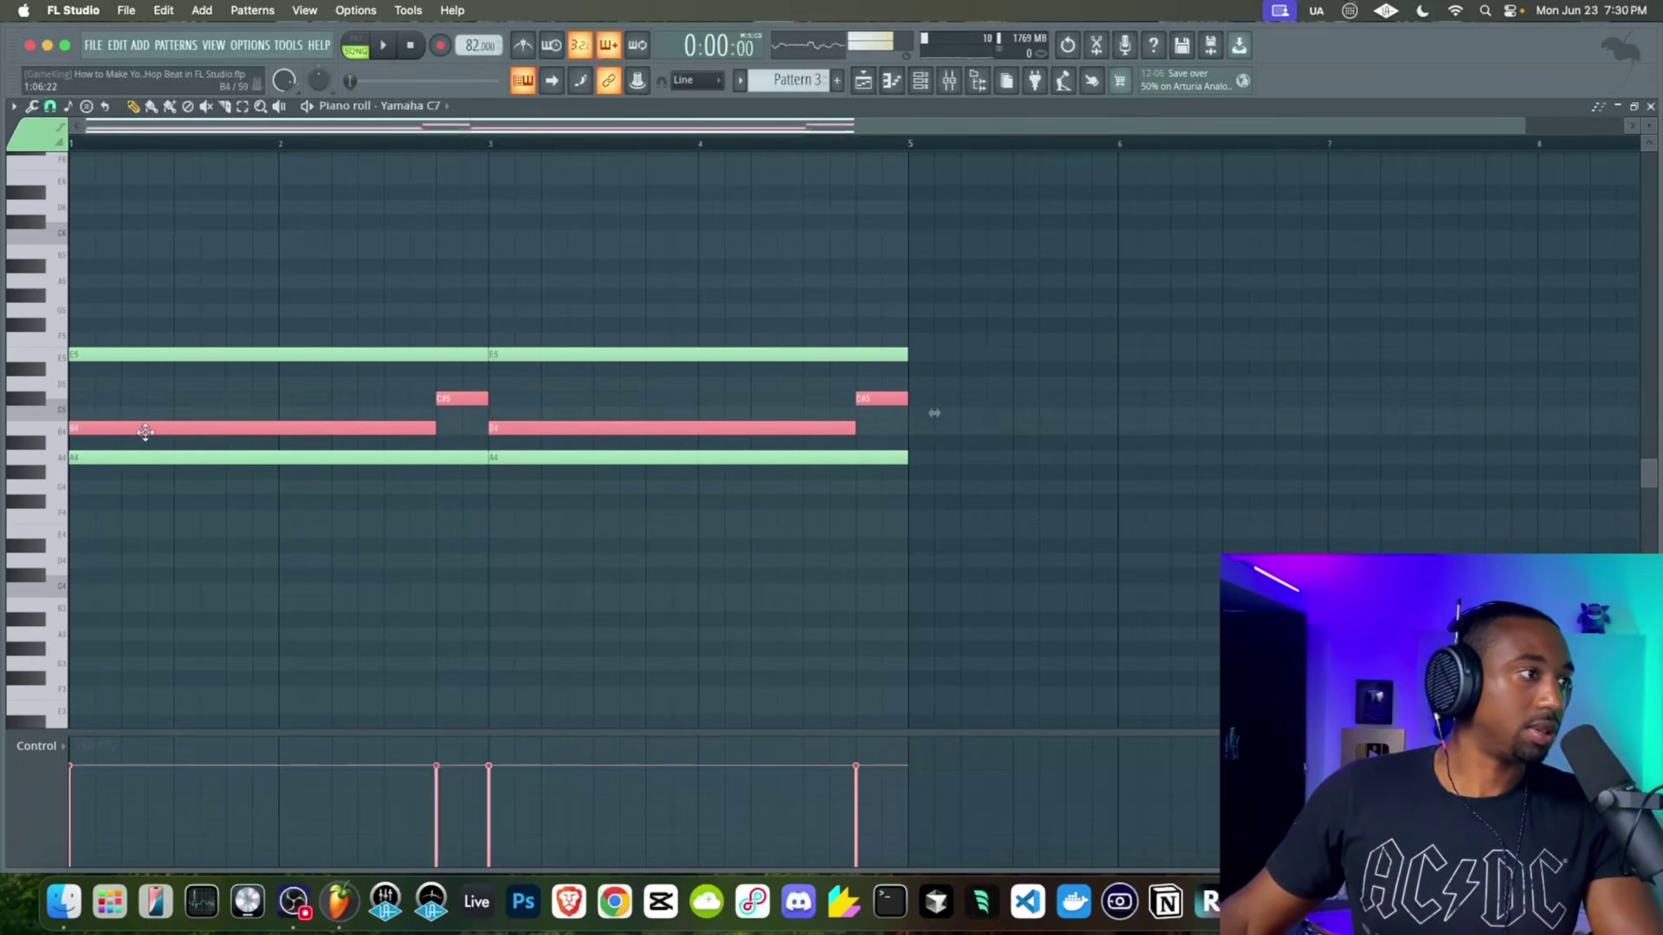
click(211, 387)
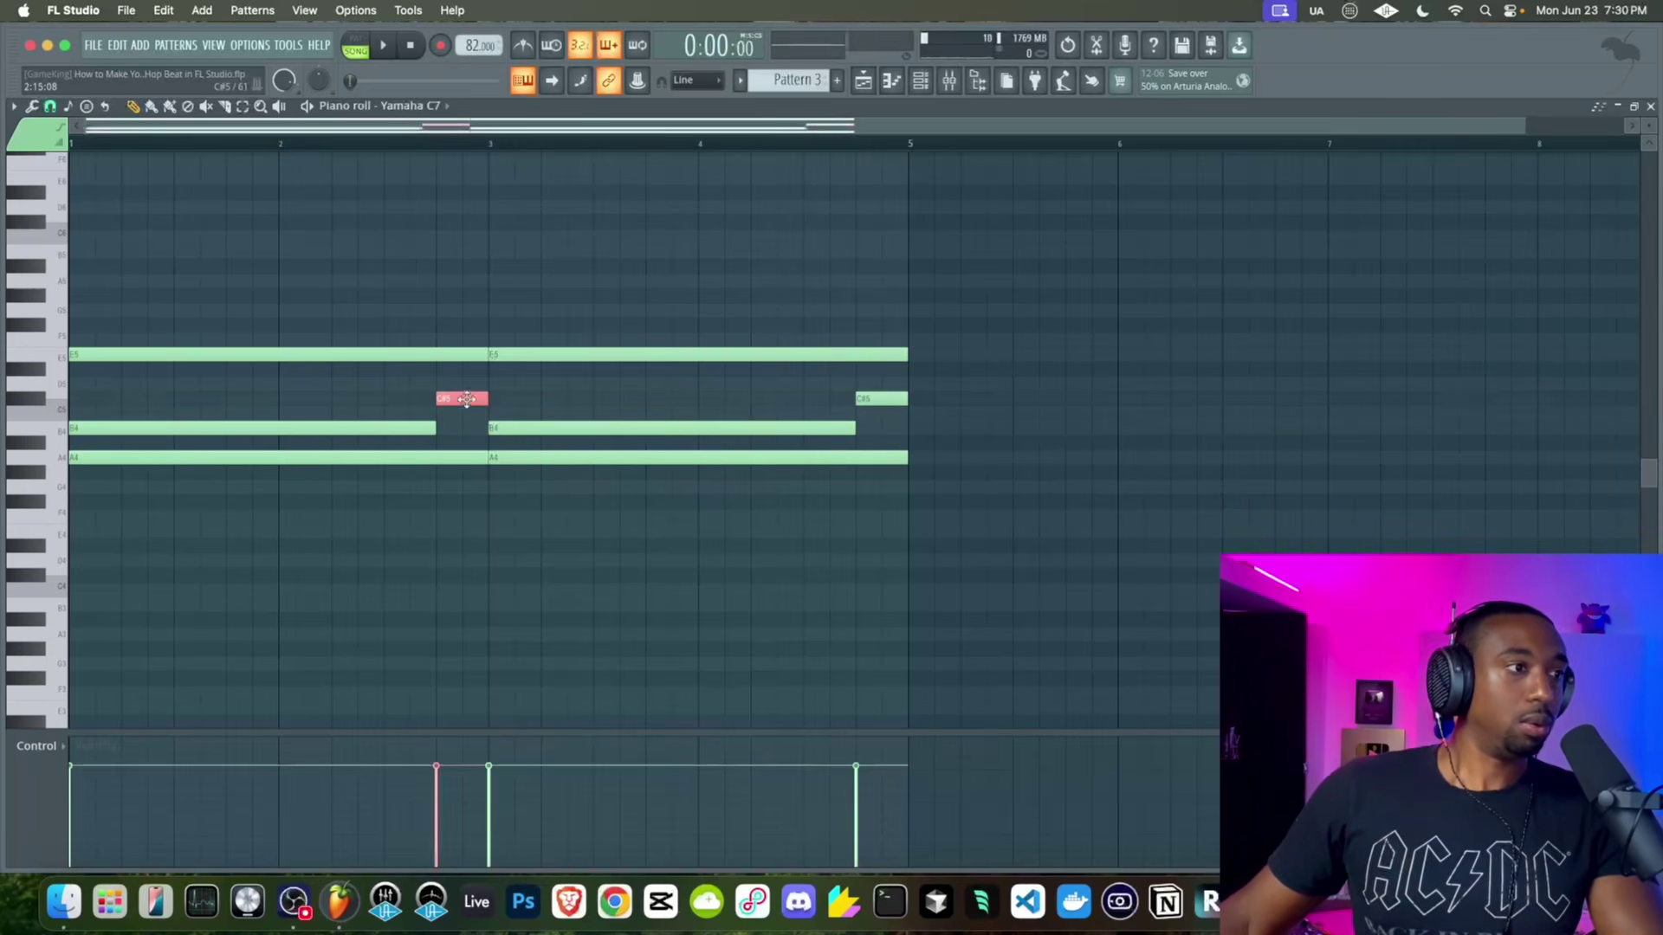
key(space)
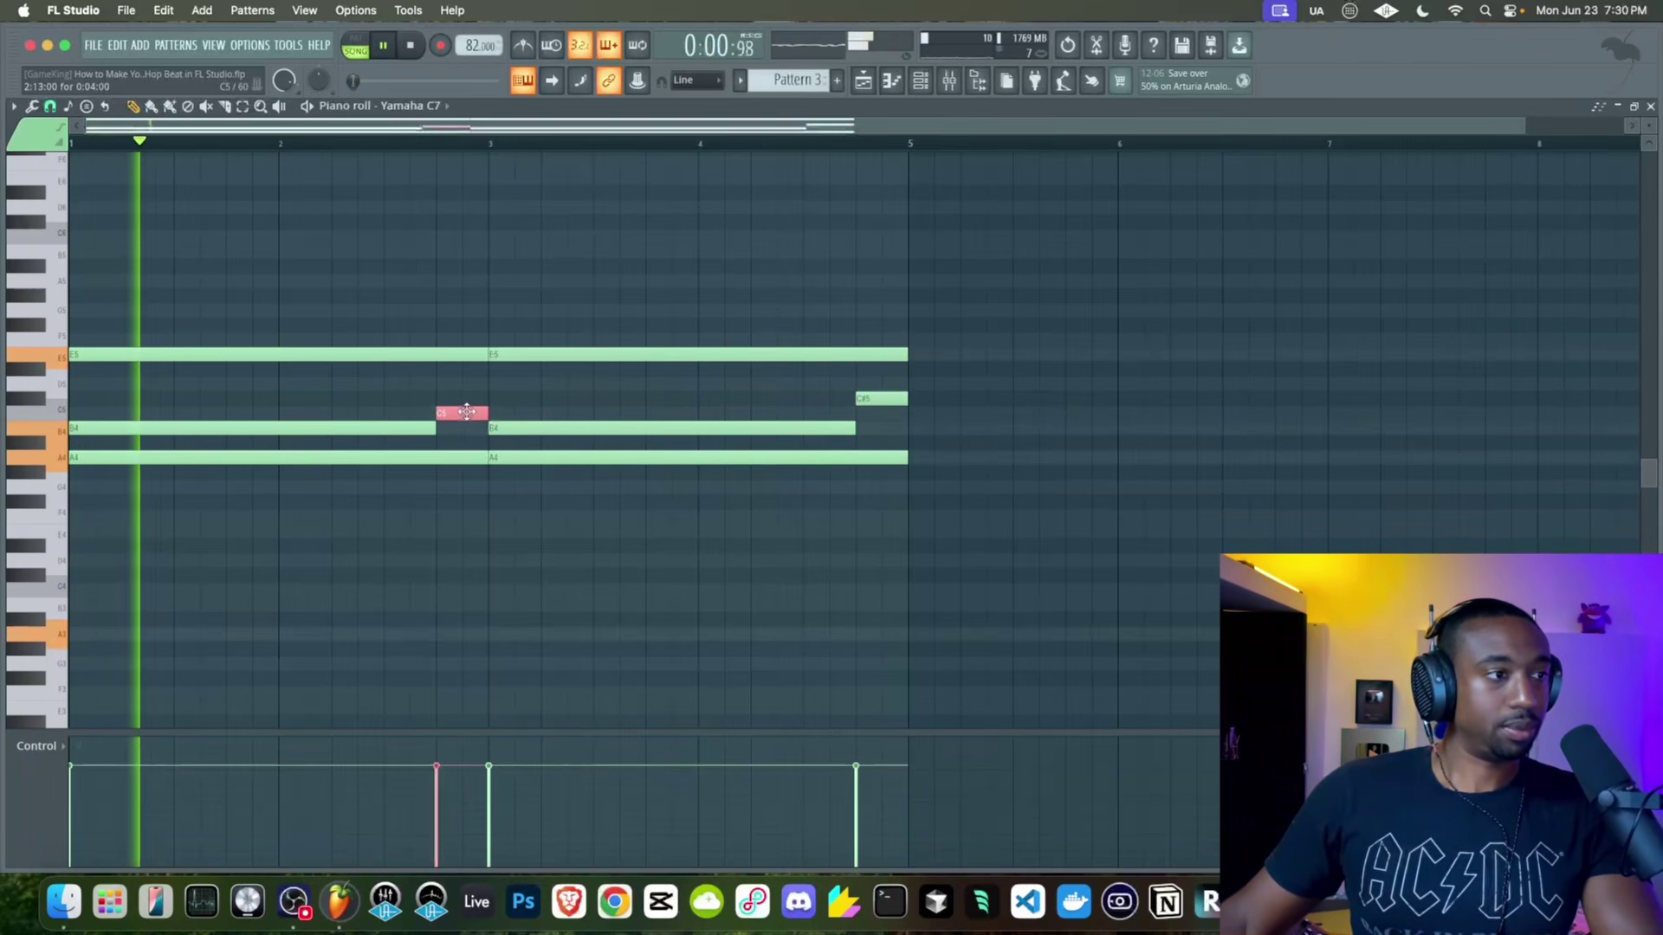
key(super+alt+z)
key(super+alt+z)
key(super+alt+z)
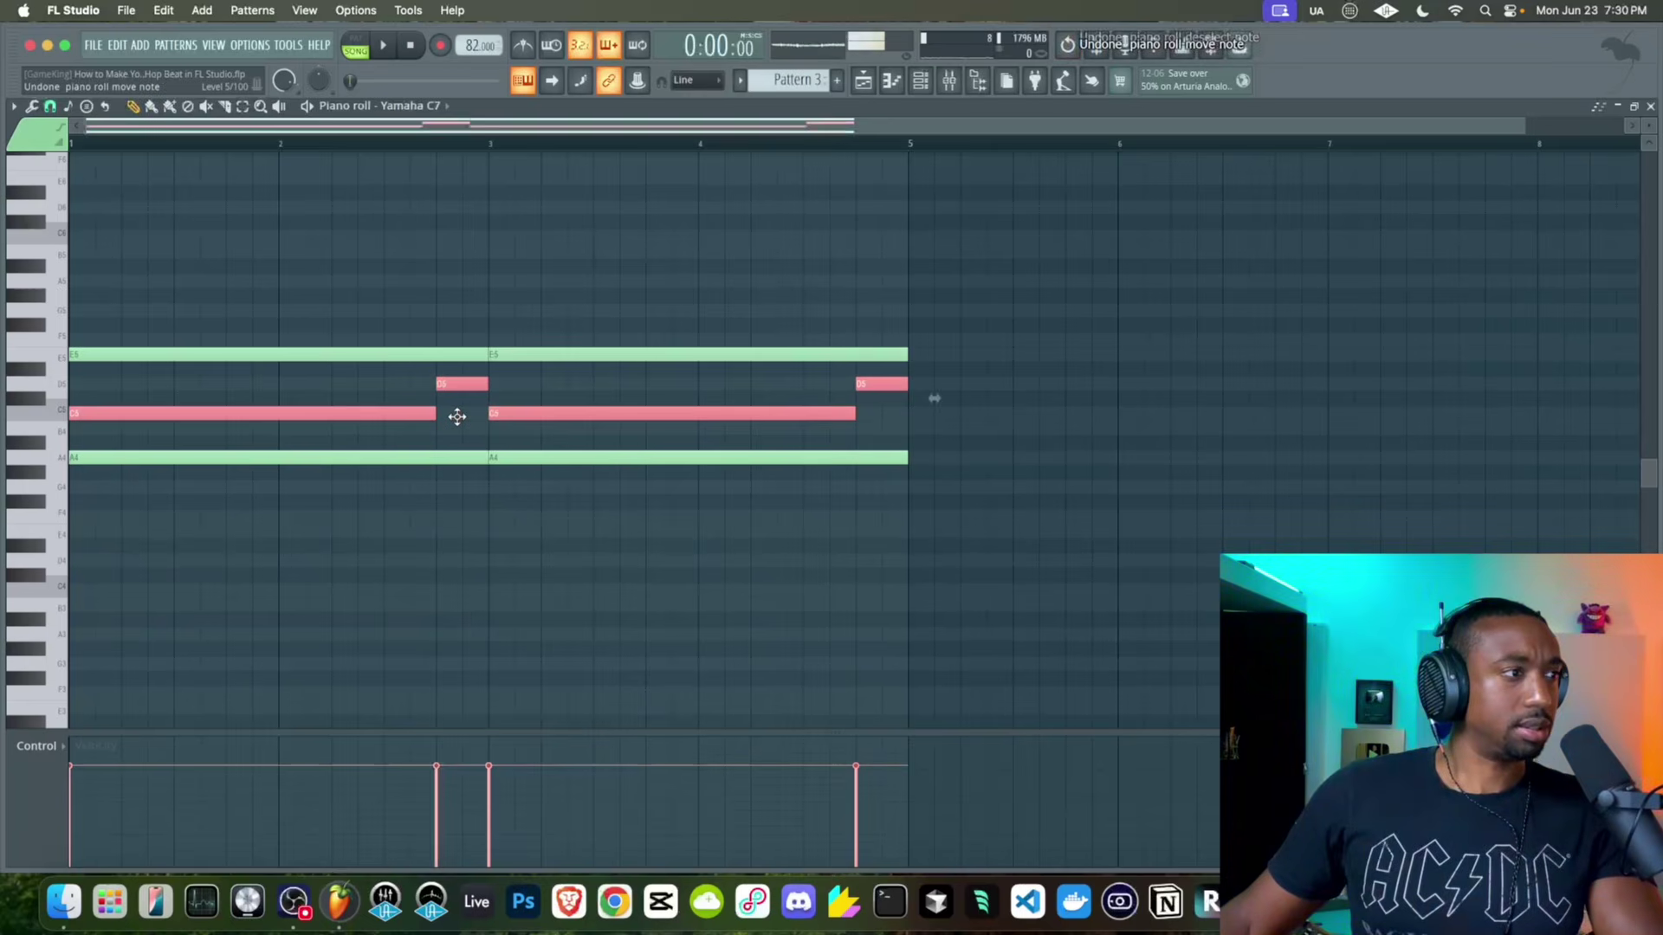
Play the four-bar chord phrase with the beat and check the levels in the mixer
key(space)
click(906, 388)
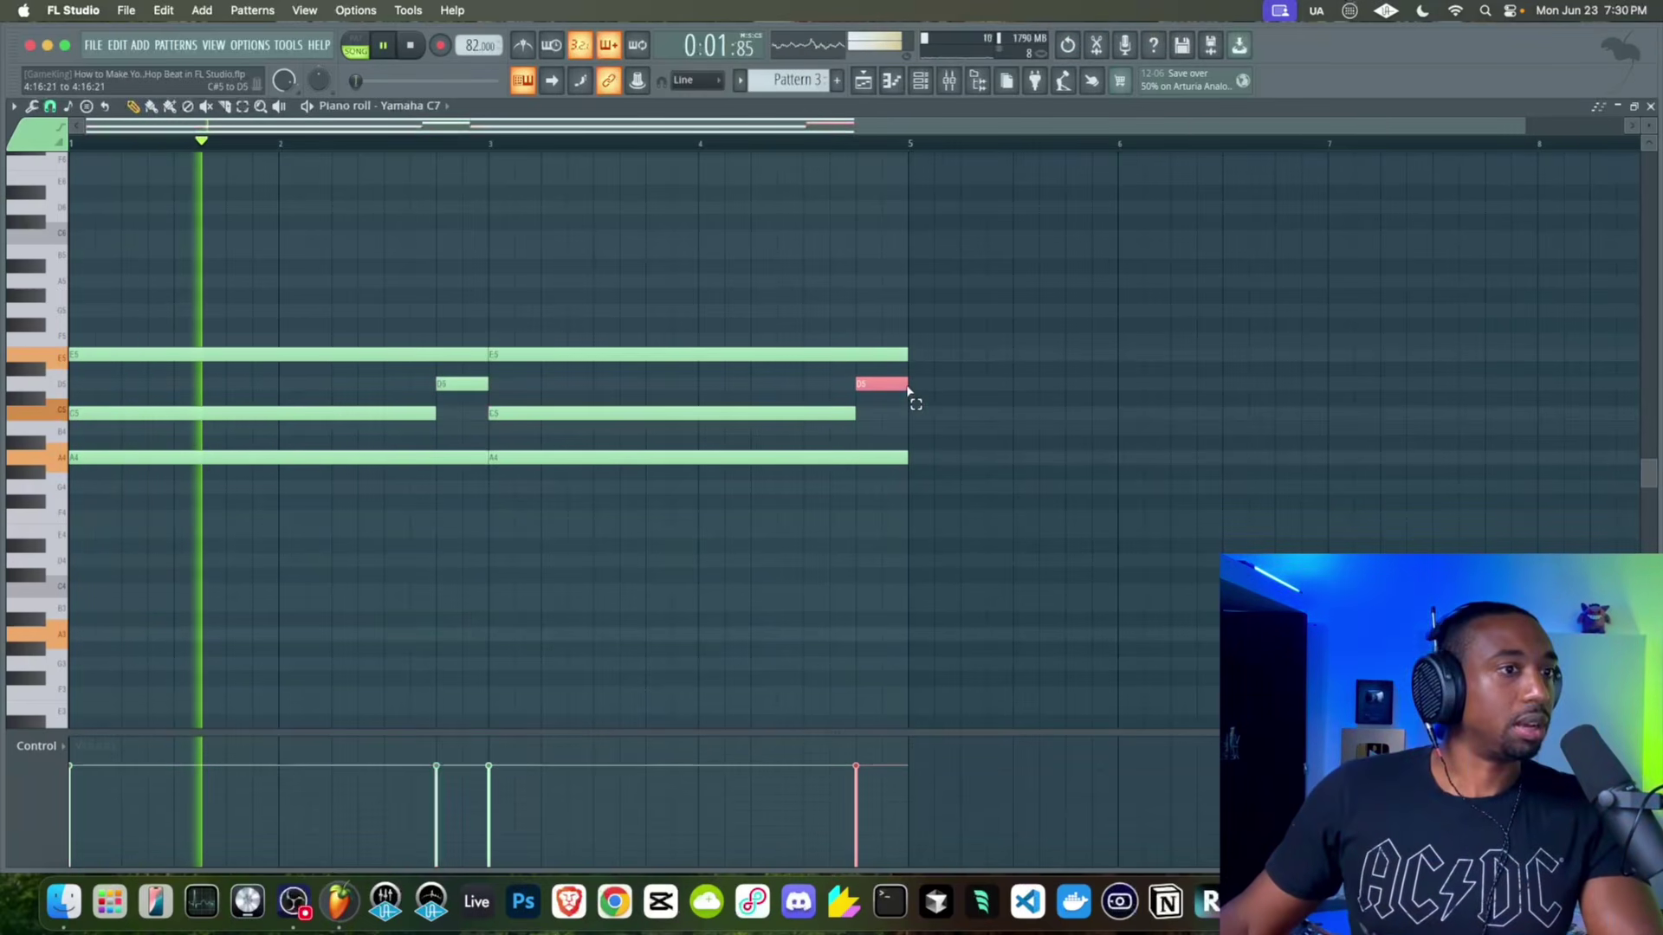
click(948, 83)
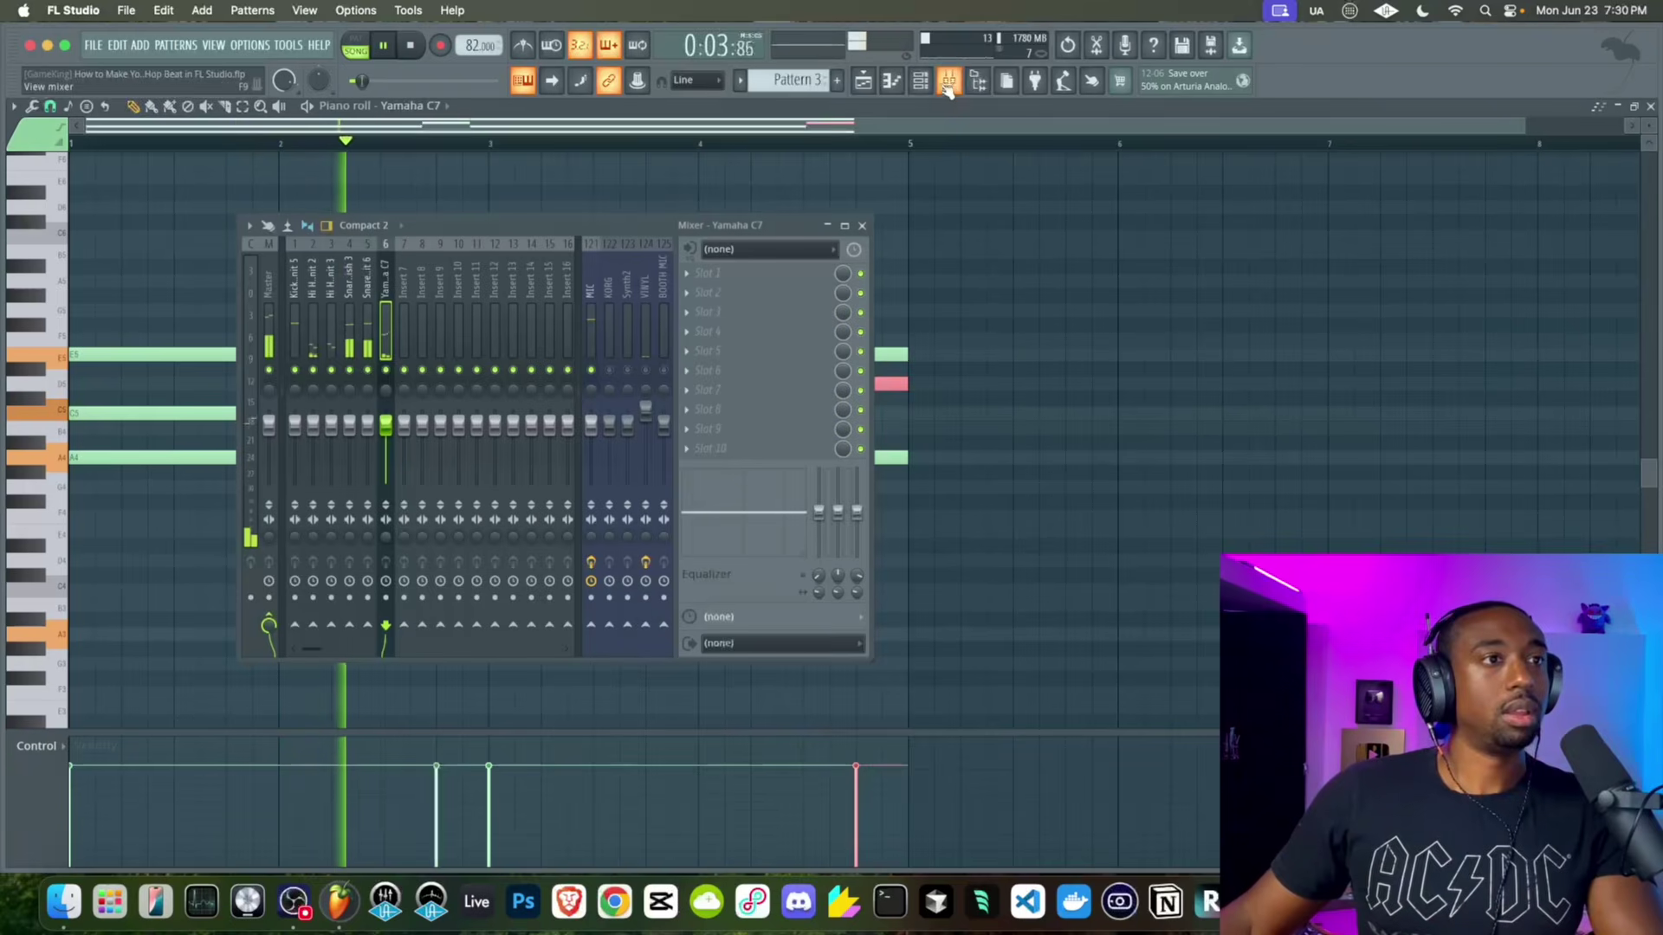
key(F9)
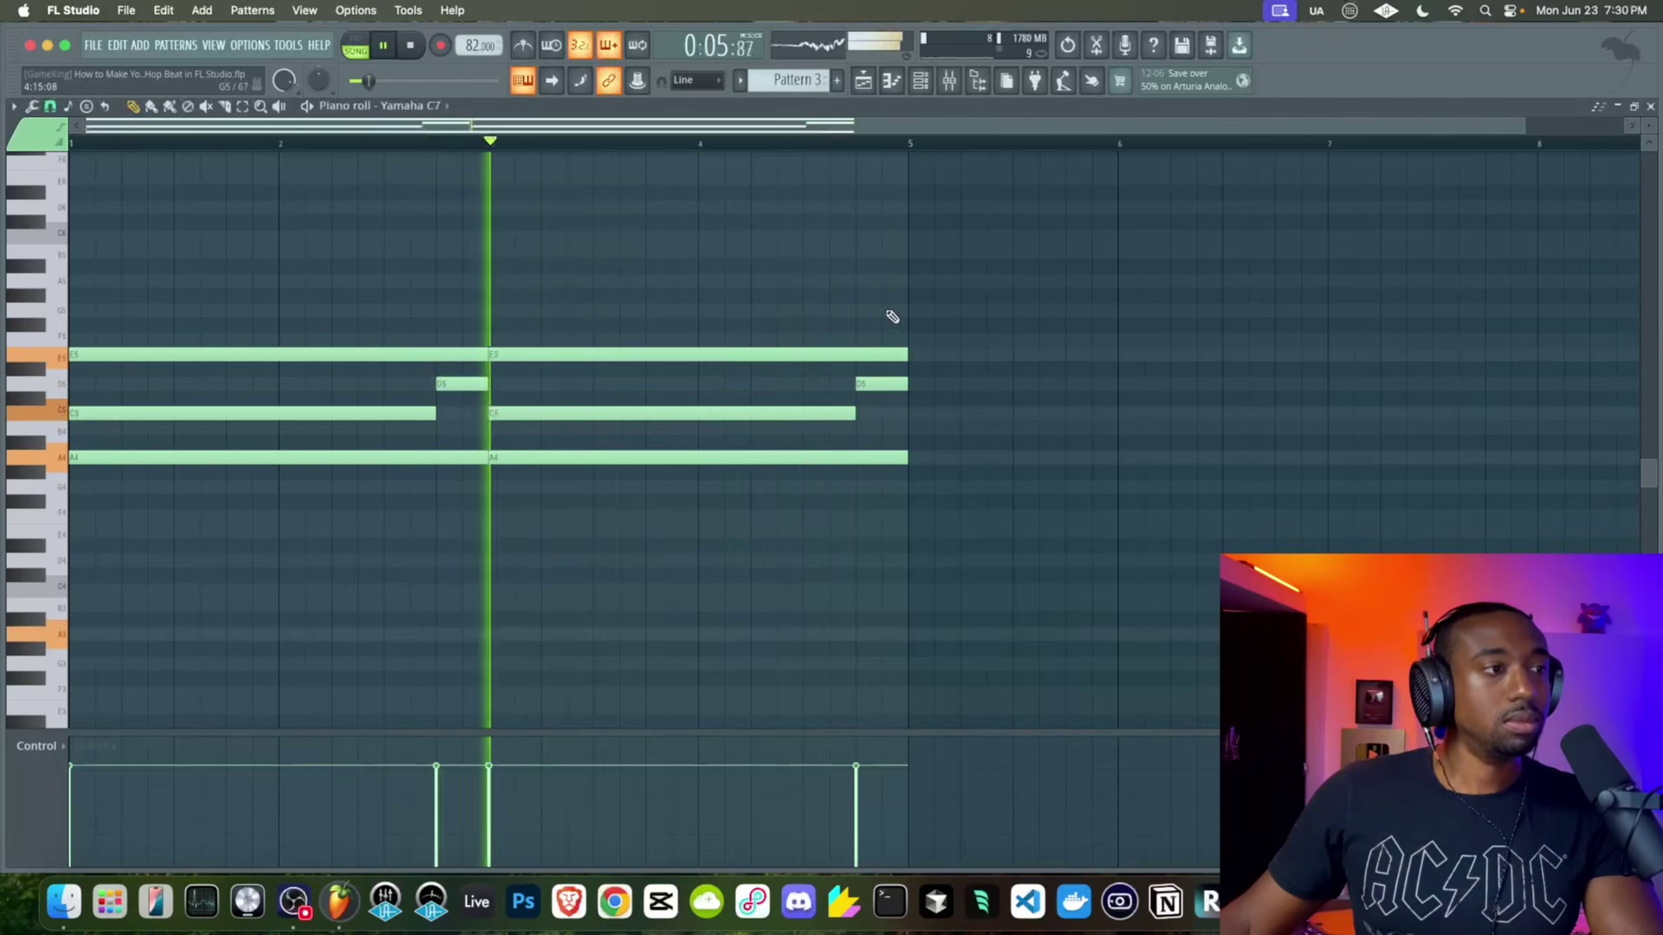
click(961, 83)
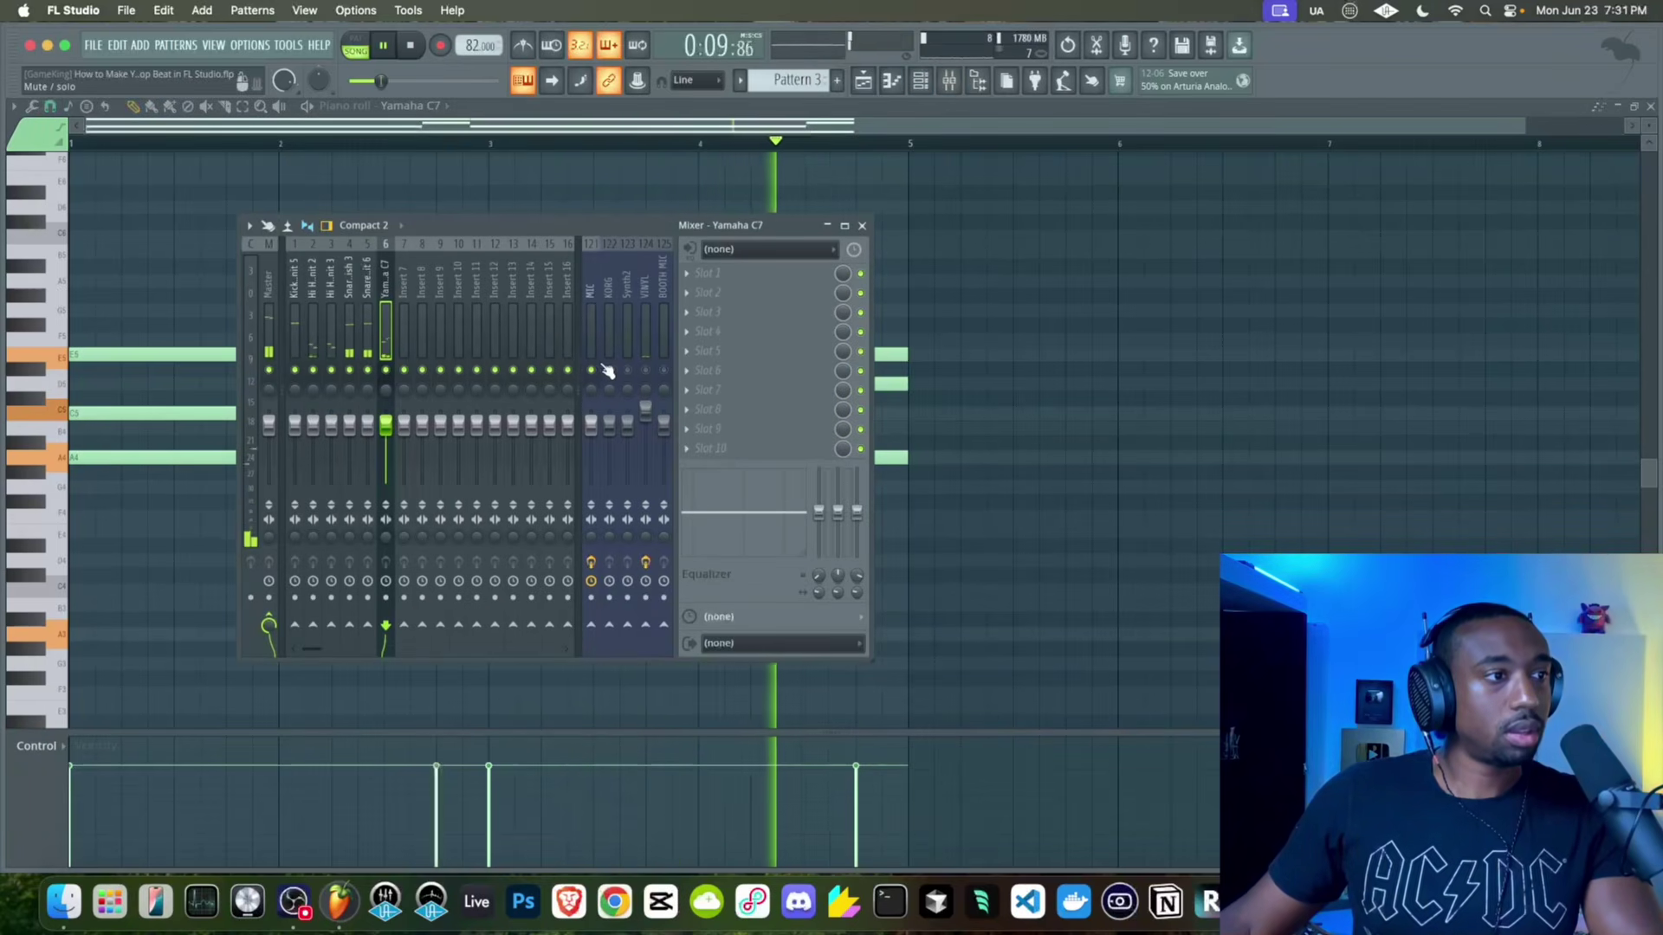
key(F9)
Move the D5 note on beat 4 of bar 4 down to B4 and play the phrase
click(876, 385)
key(space)
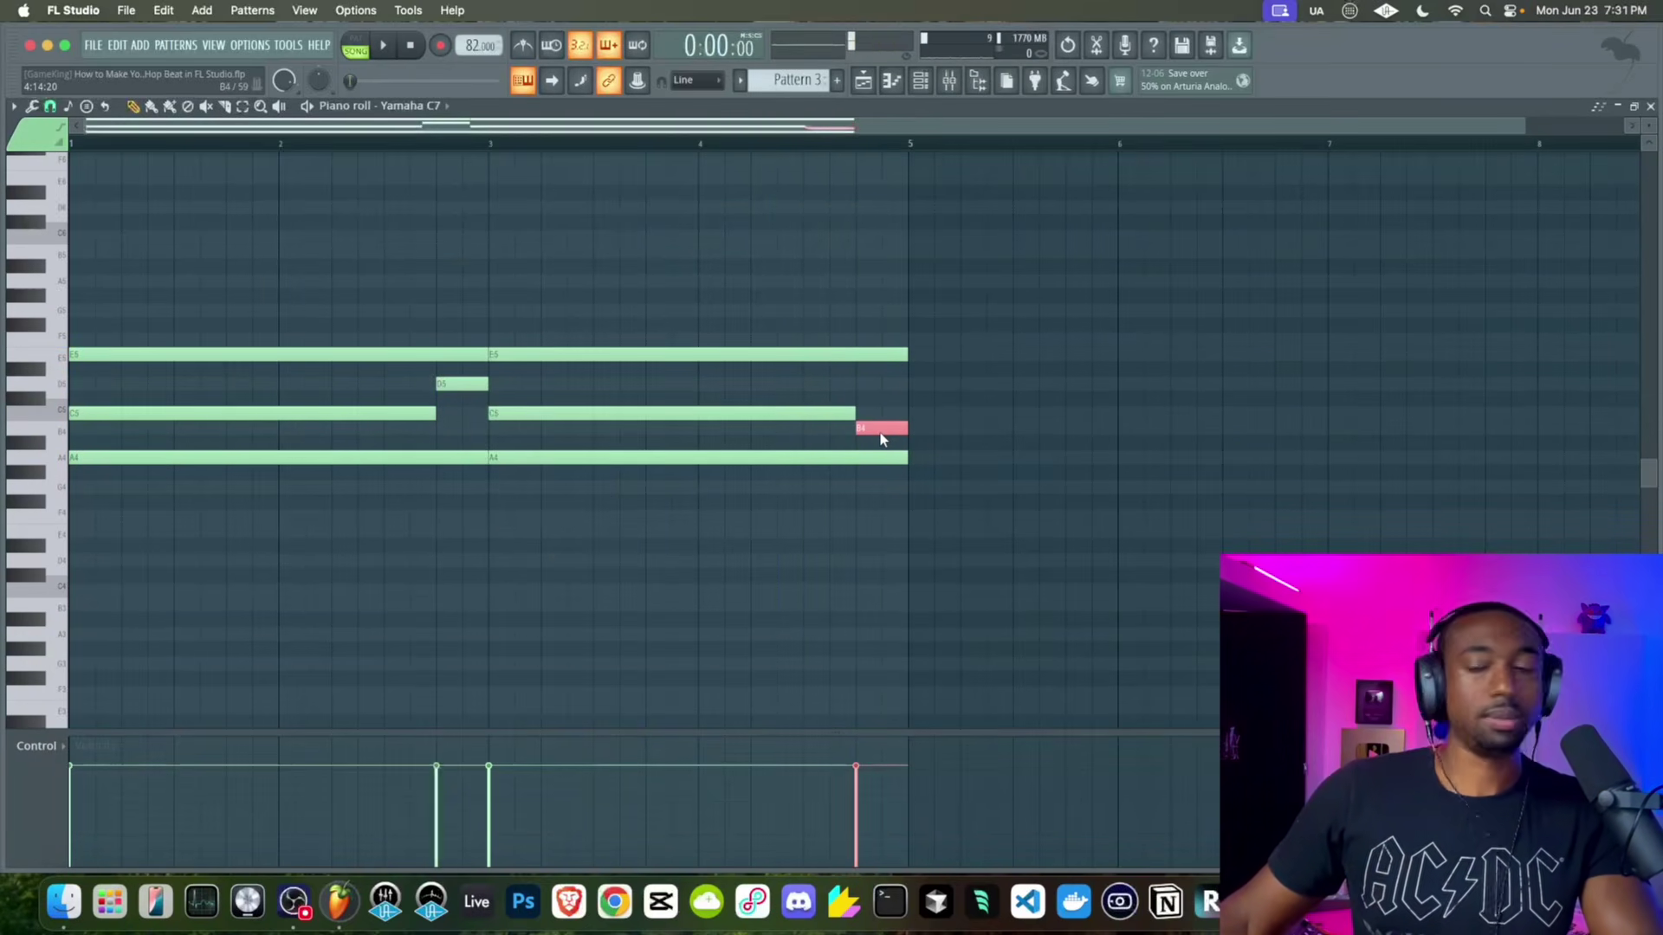
scroll(881, 439, down, 1)
key(space)
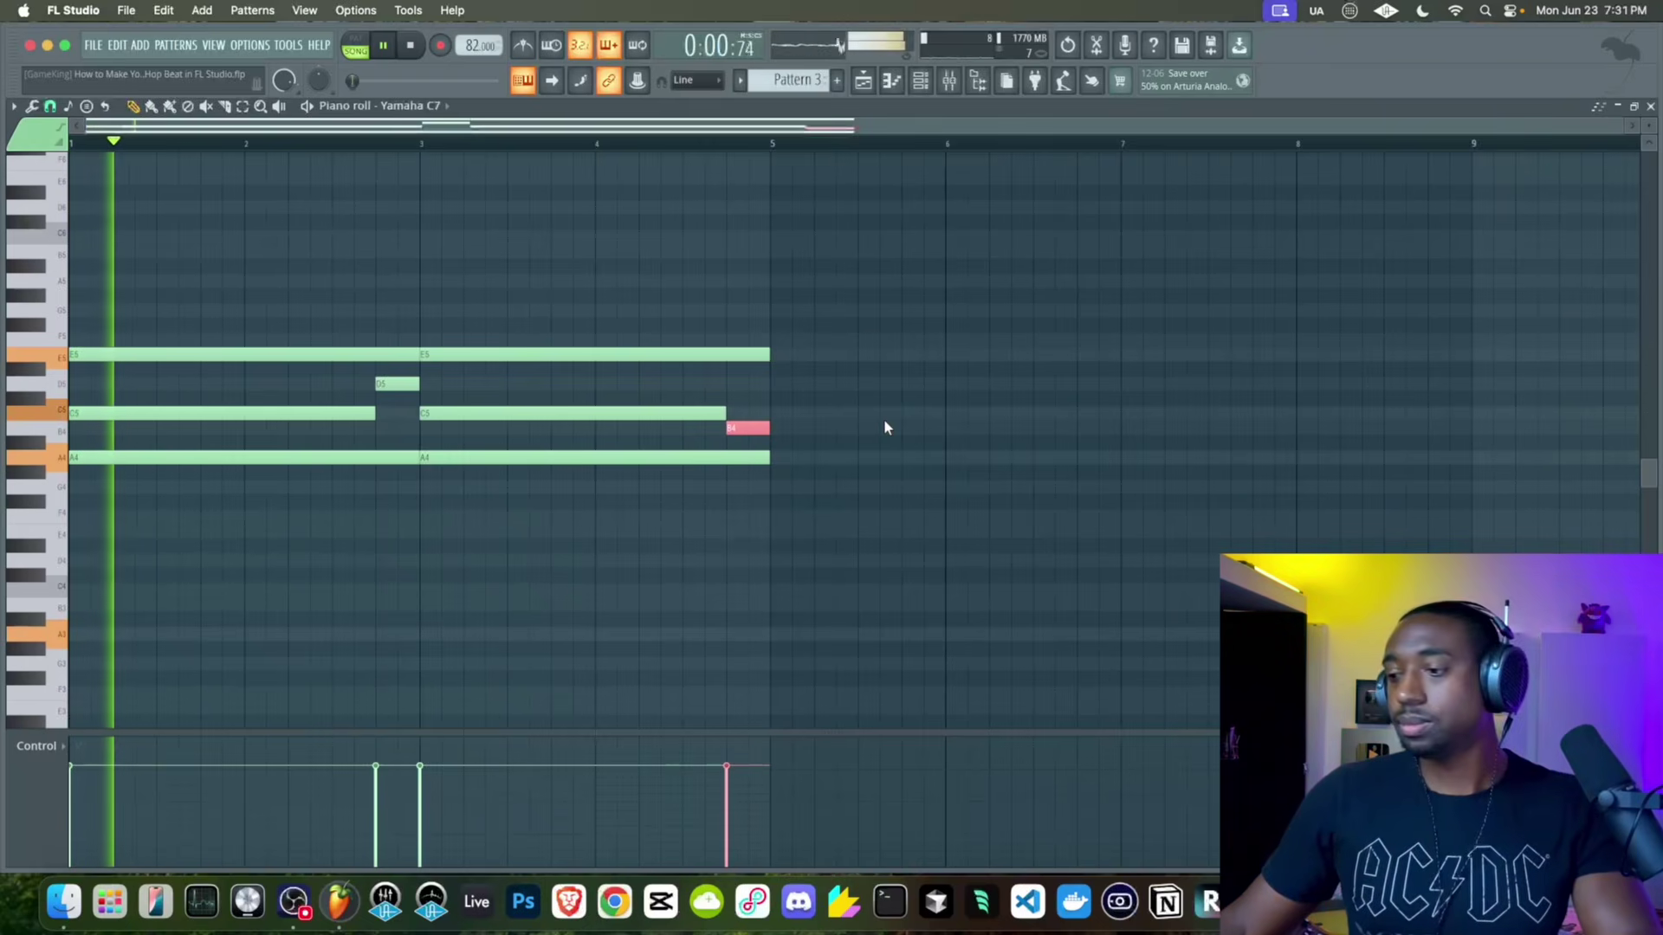
drag(780, 260, 745, 494)
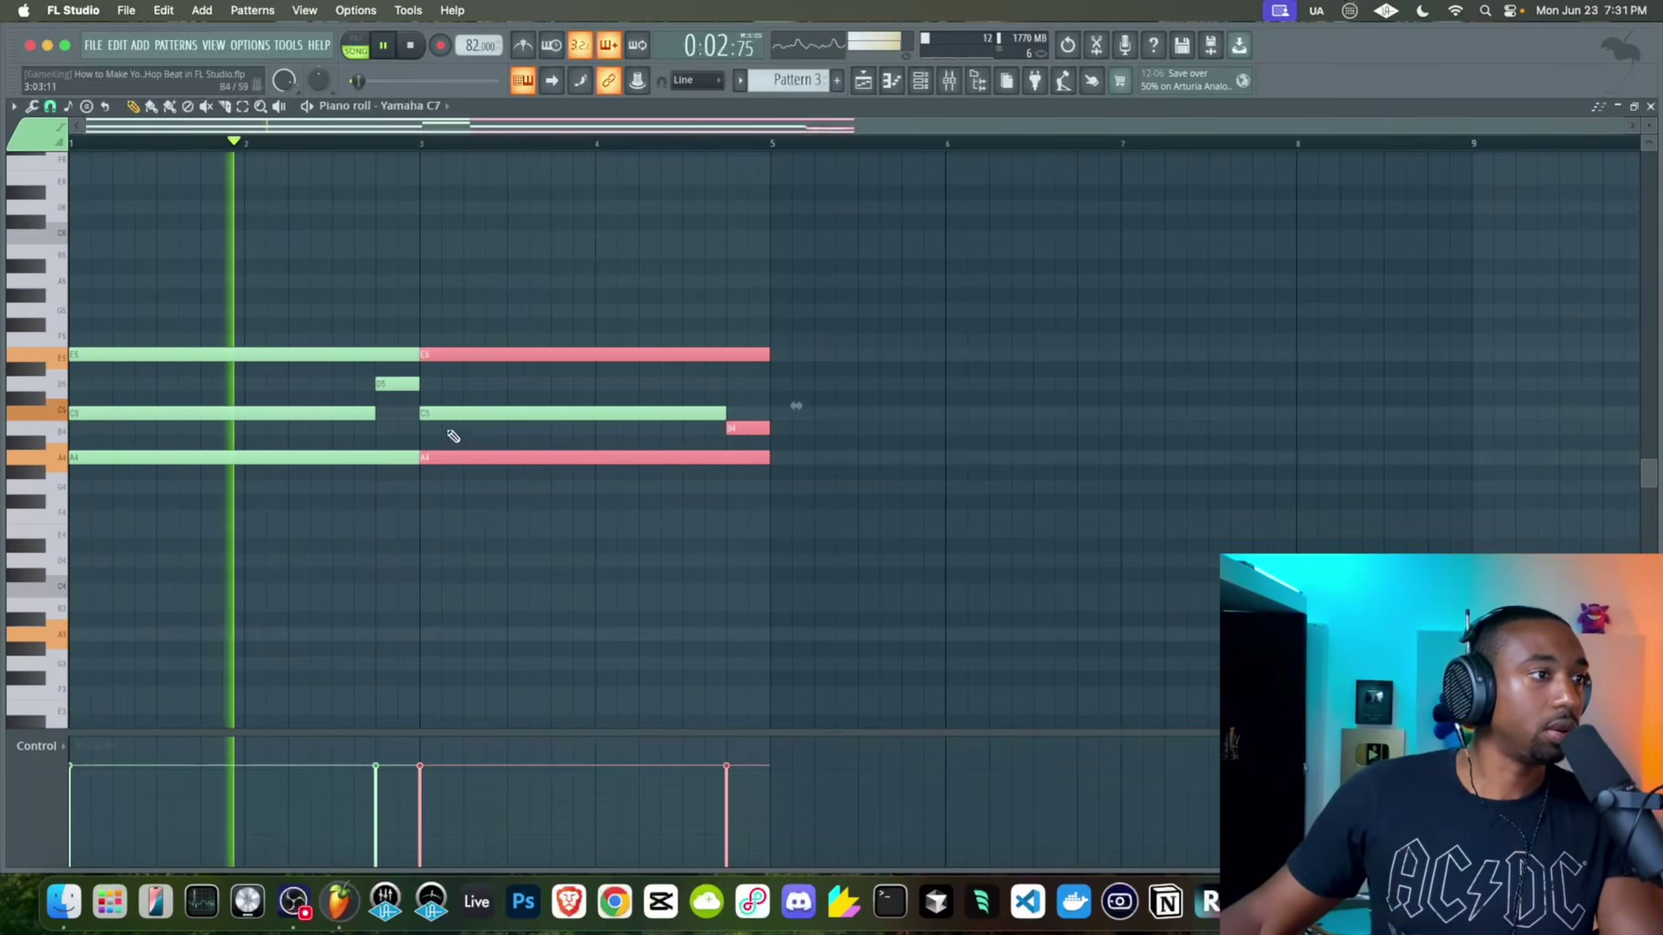
click(398, 355)
drag(396, 378, 397, 466)
super+click(431, 539)
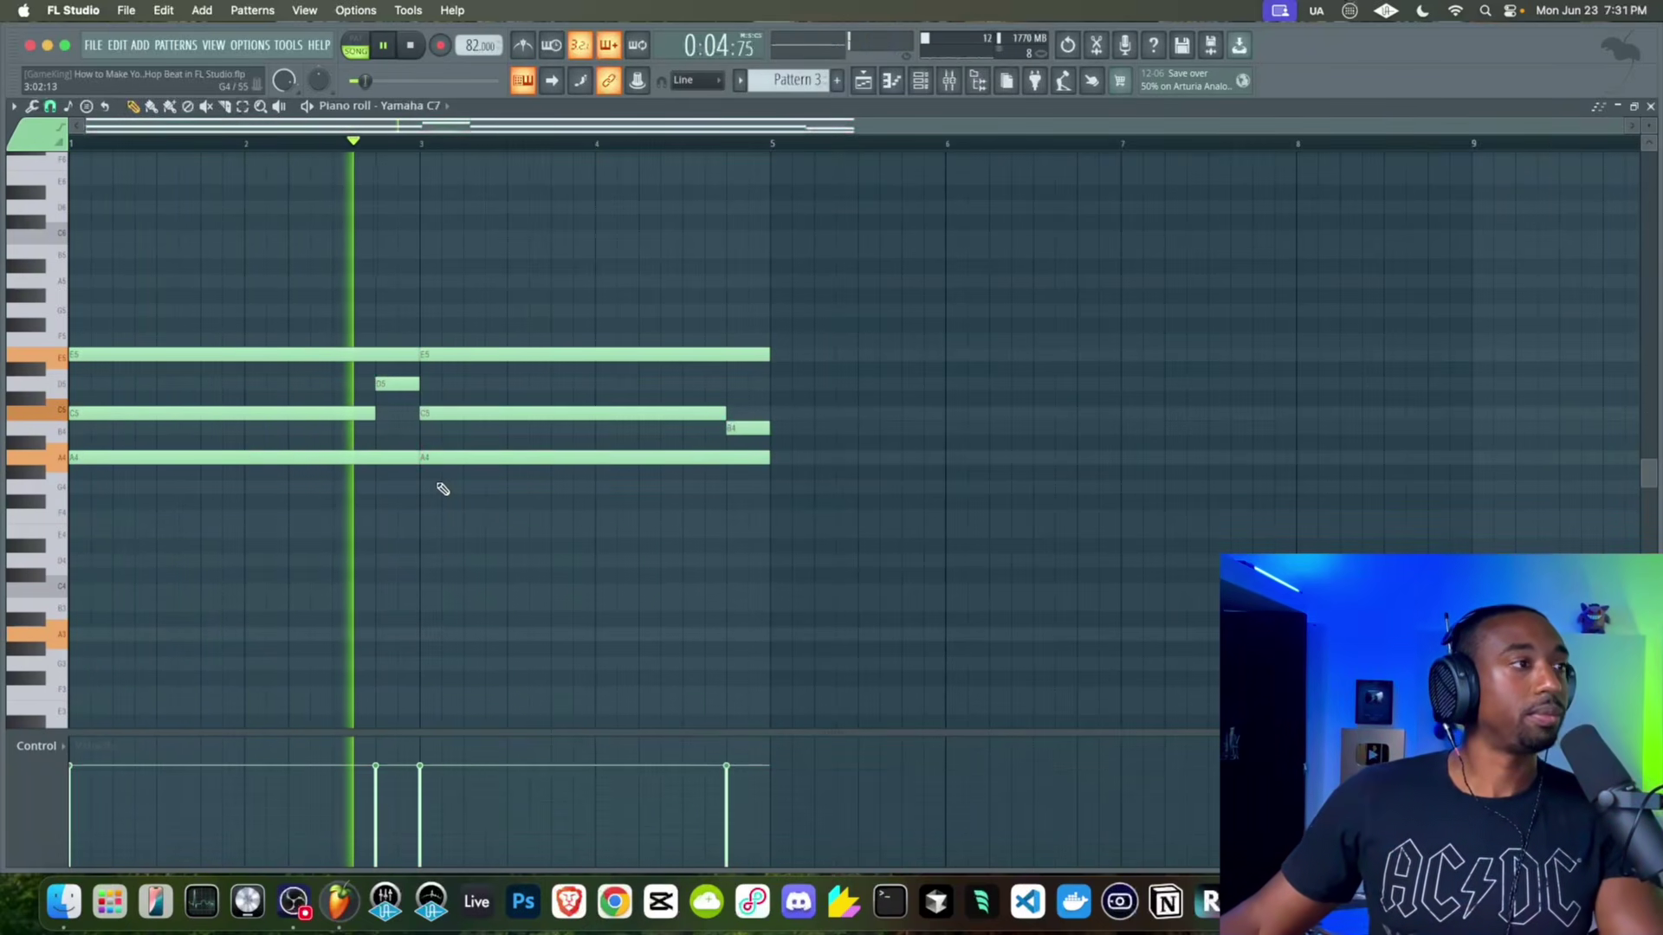
scroll(571, 403, down, 2)
drag(502, 487, 193, 310)
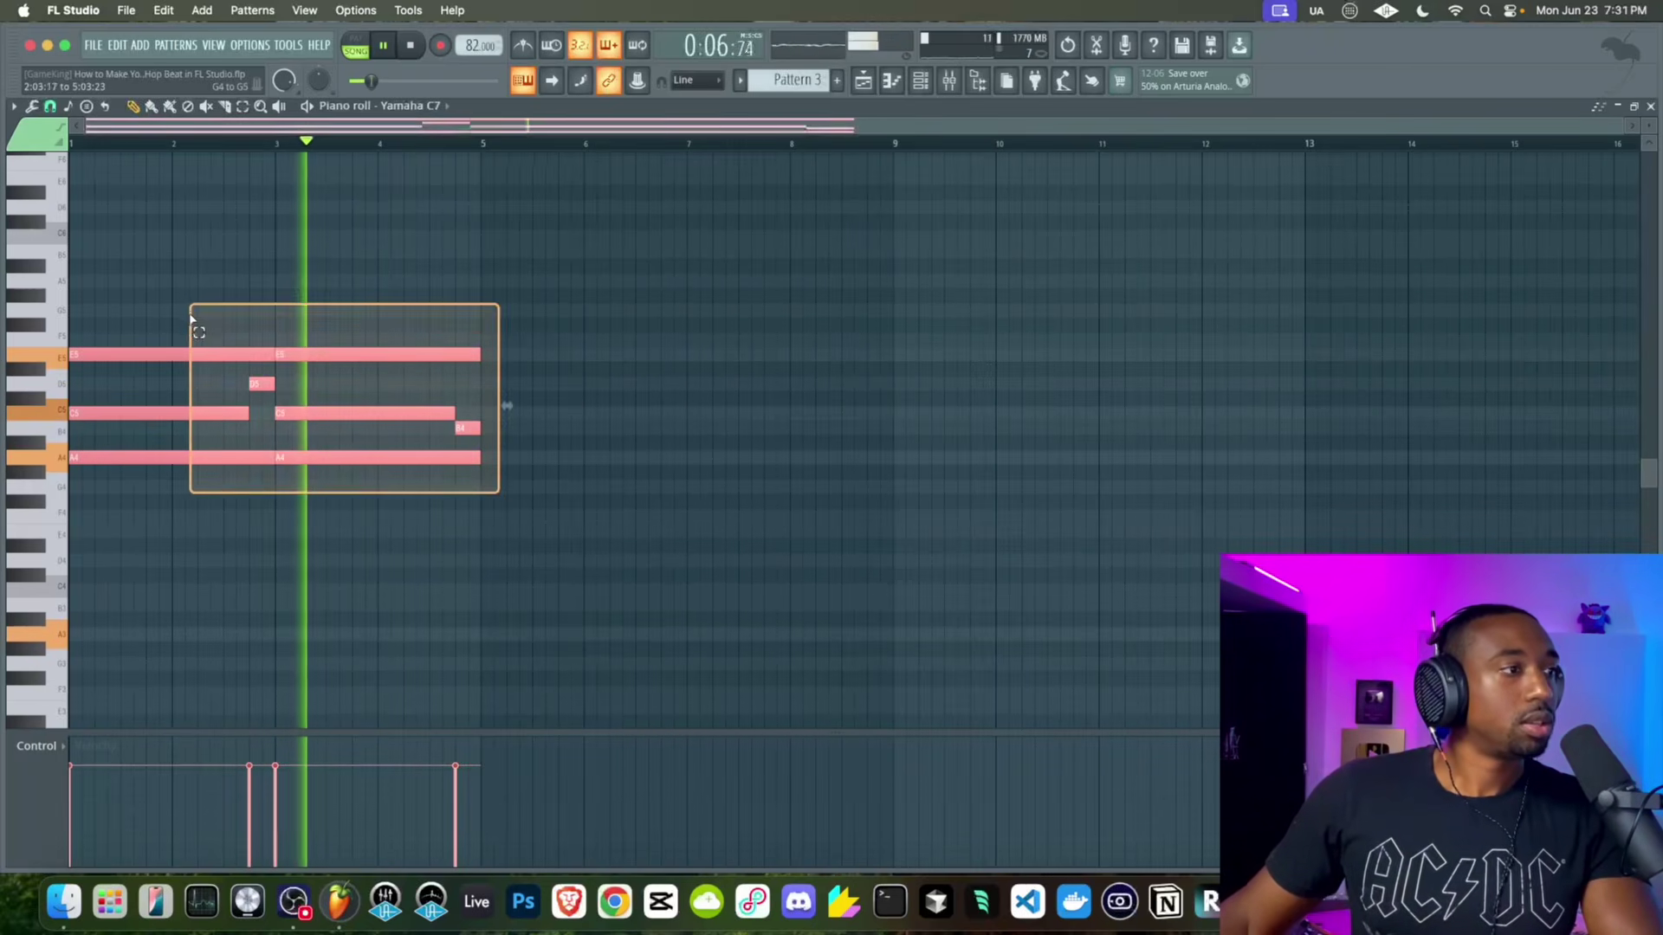
Place Pattern 3 clips at bars 5, 9 and 13 of the Harmony track and play the arrangement
key(space)
key(F5)
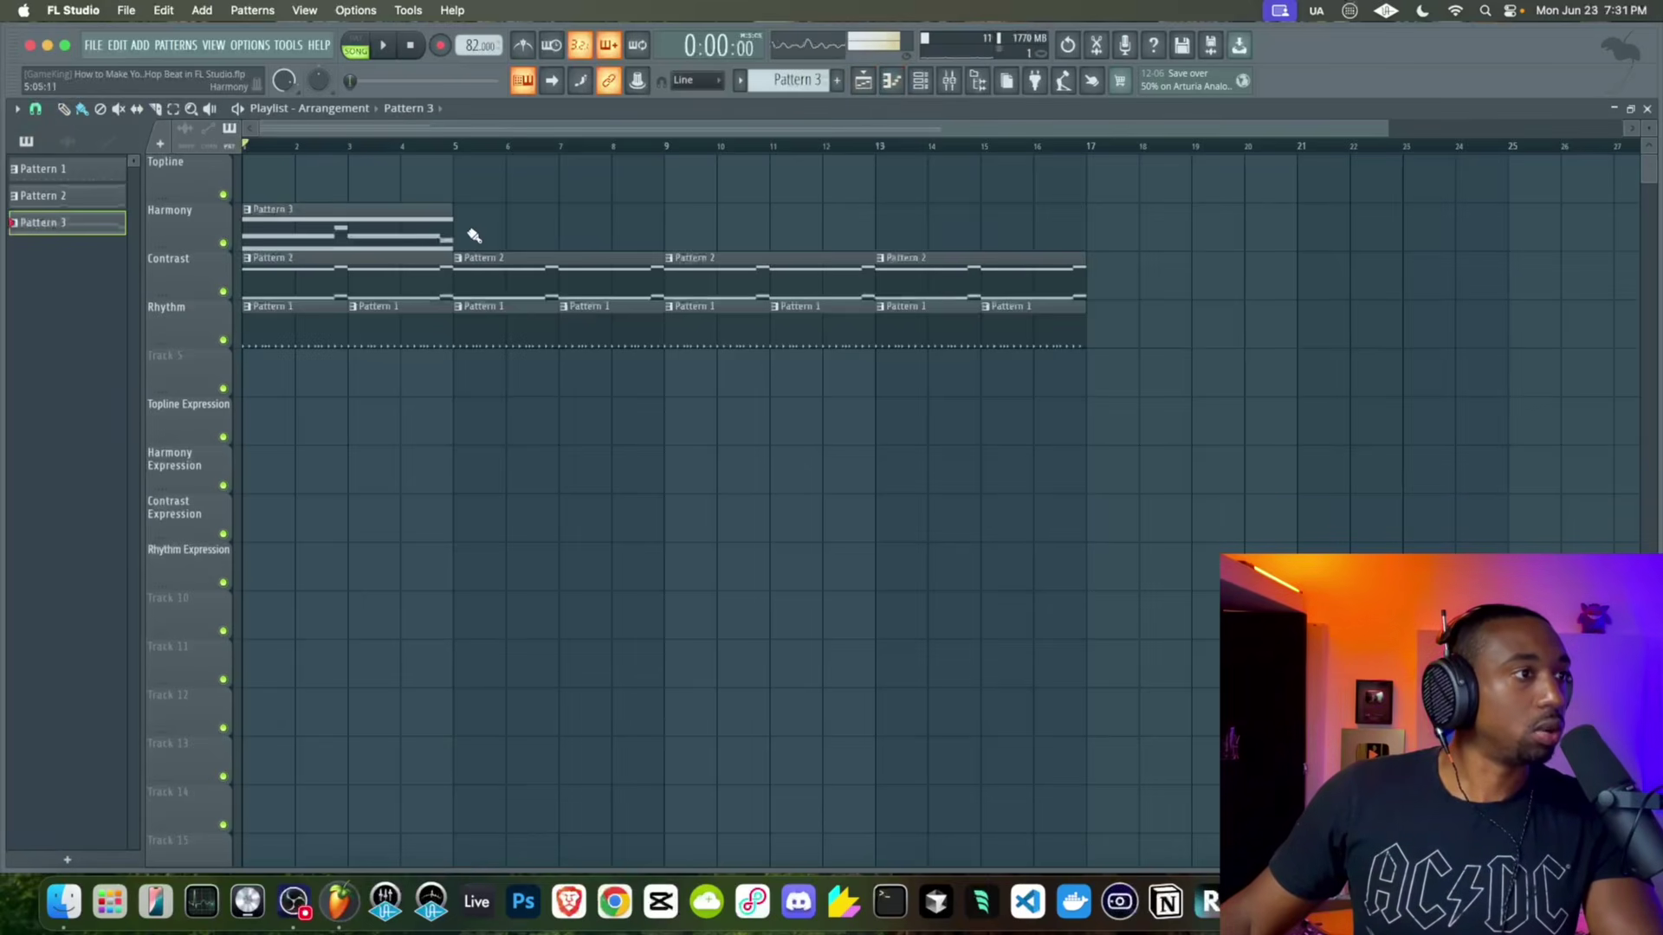
click(474, 236)
click(686, 237)
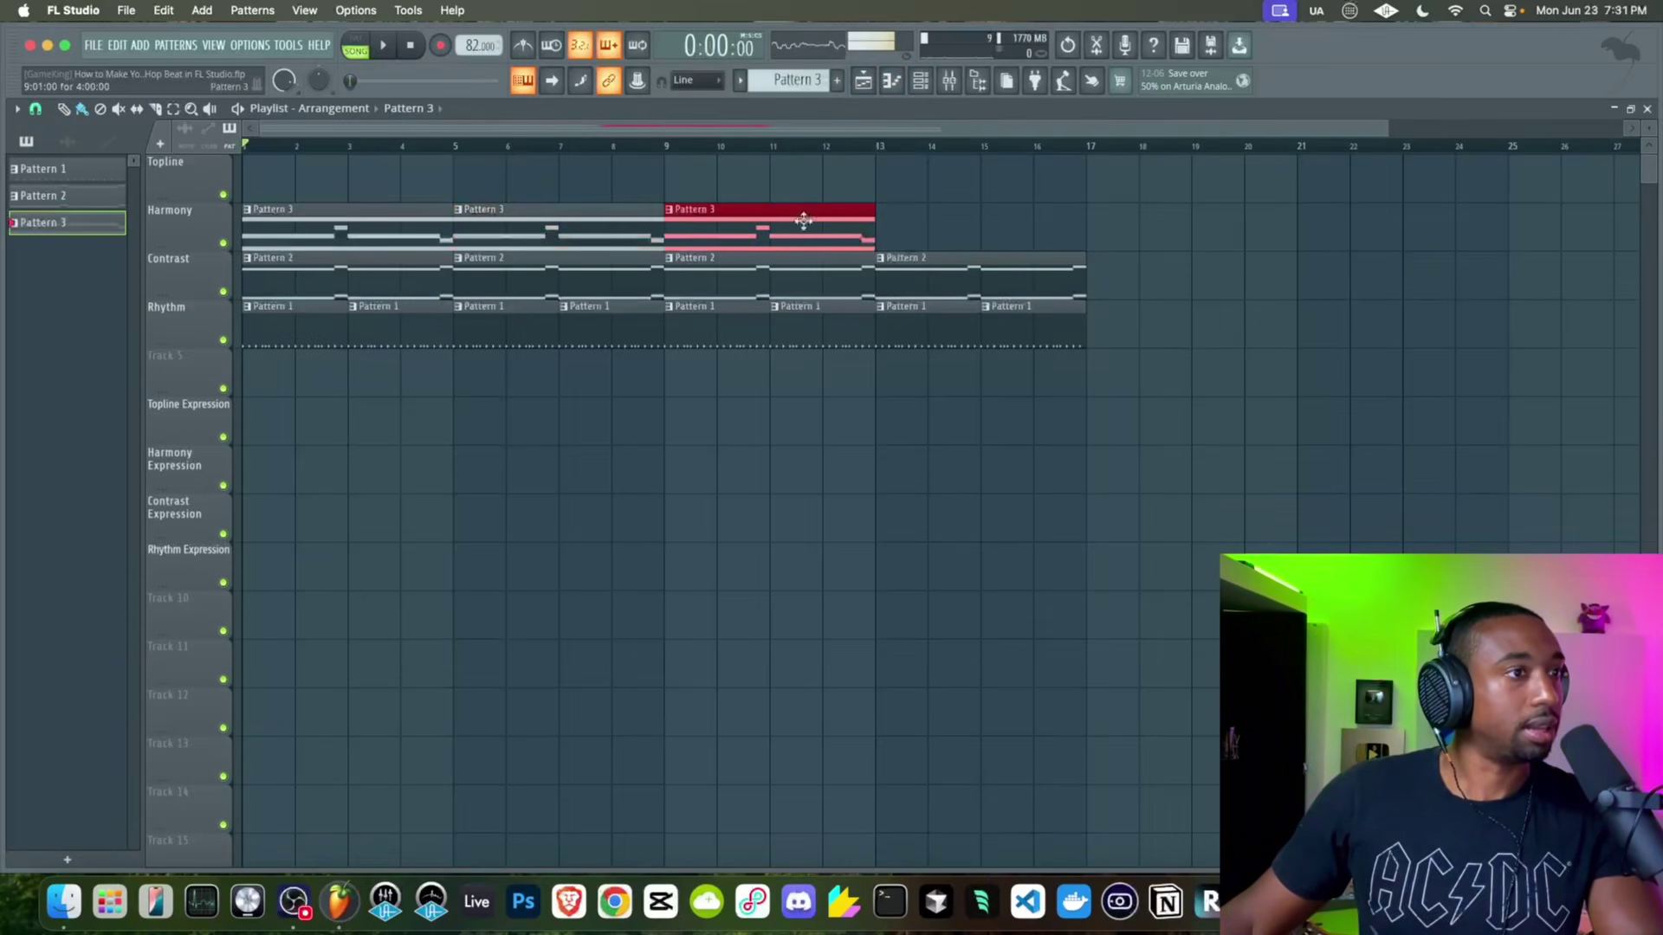
click(896, 225)
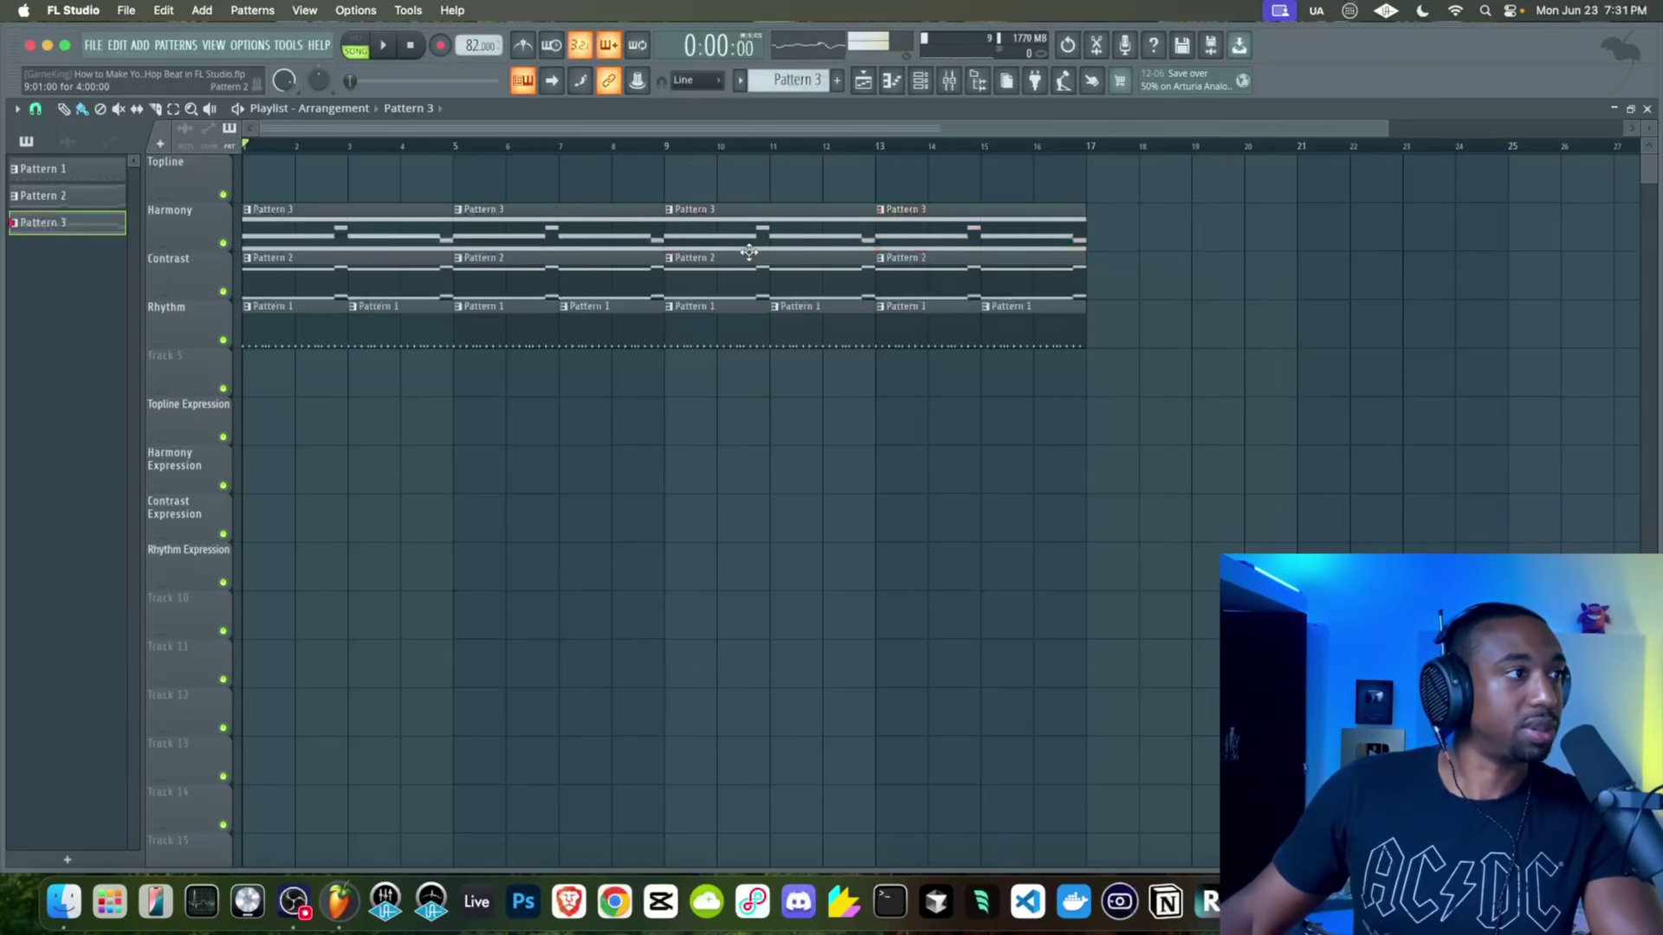
click(949, 80)
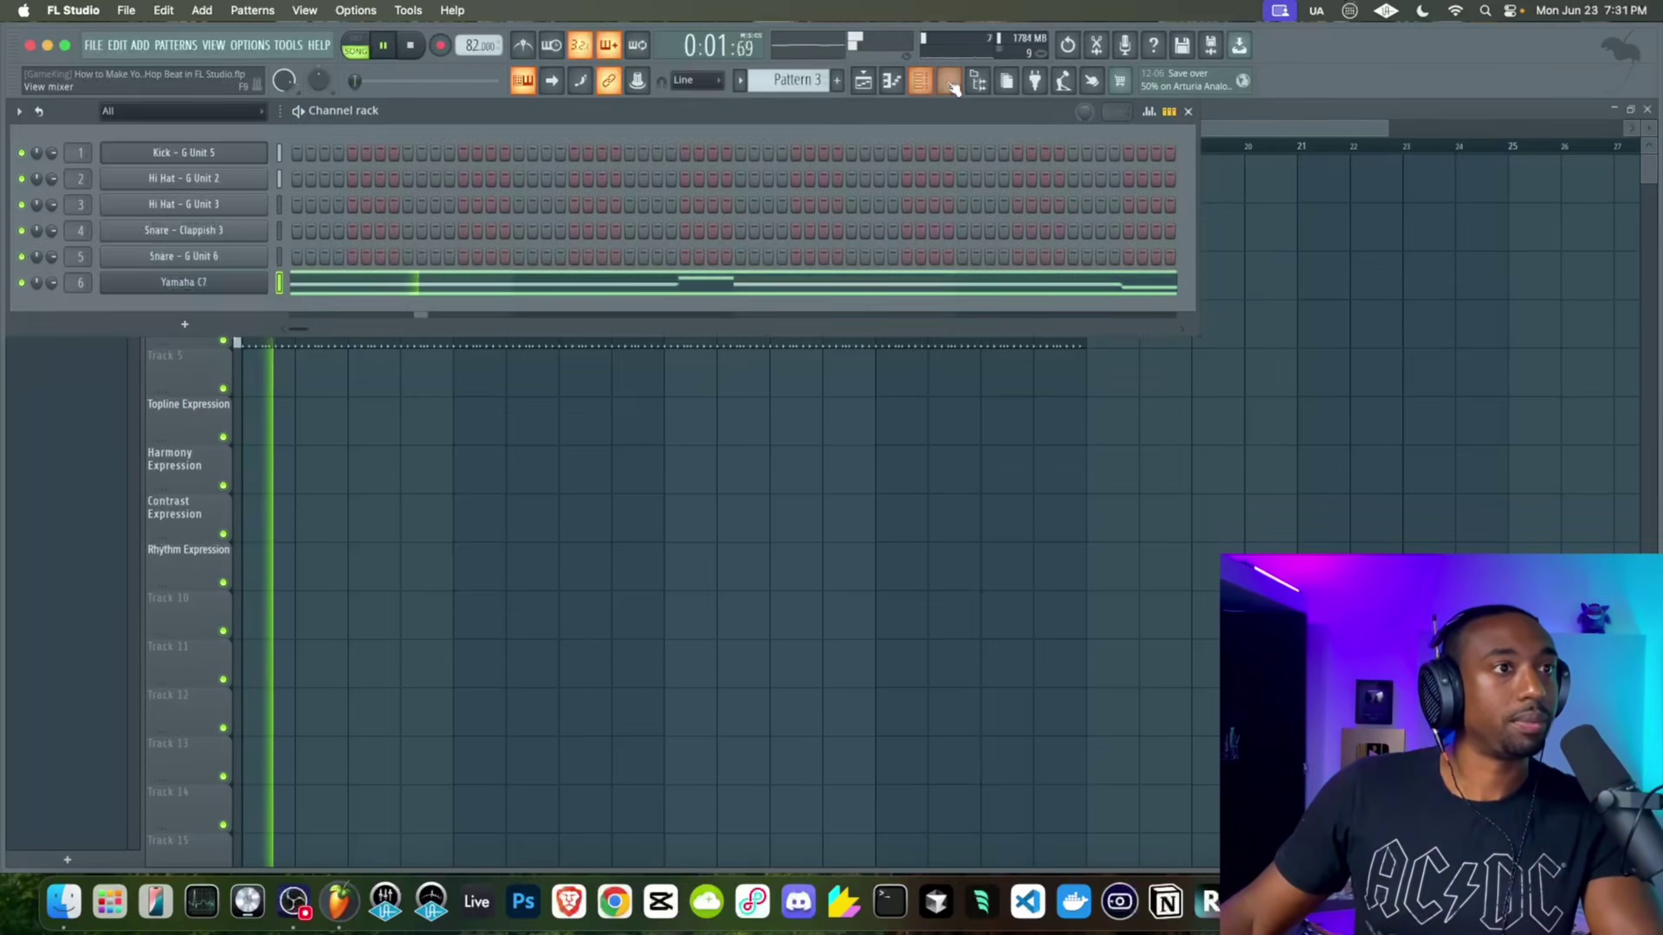
key(space)
Open Pattern 3's Yamaha C7 notes for editing, enlarge the control lane and display note velocity in it
click(363, 289)
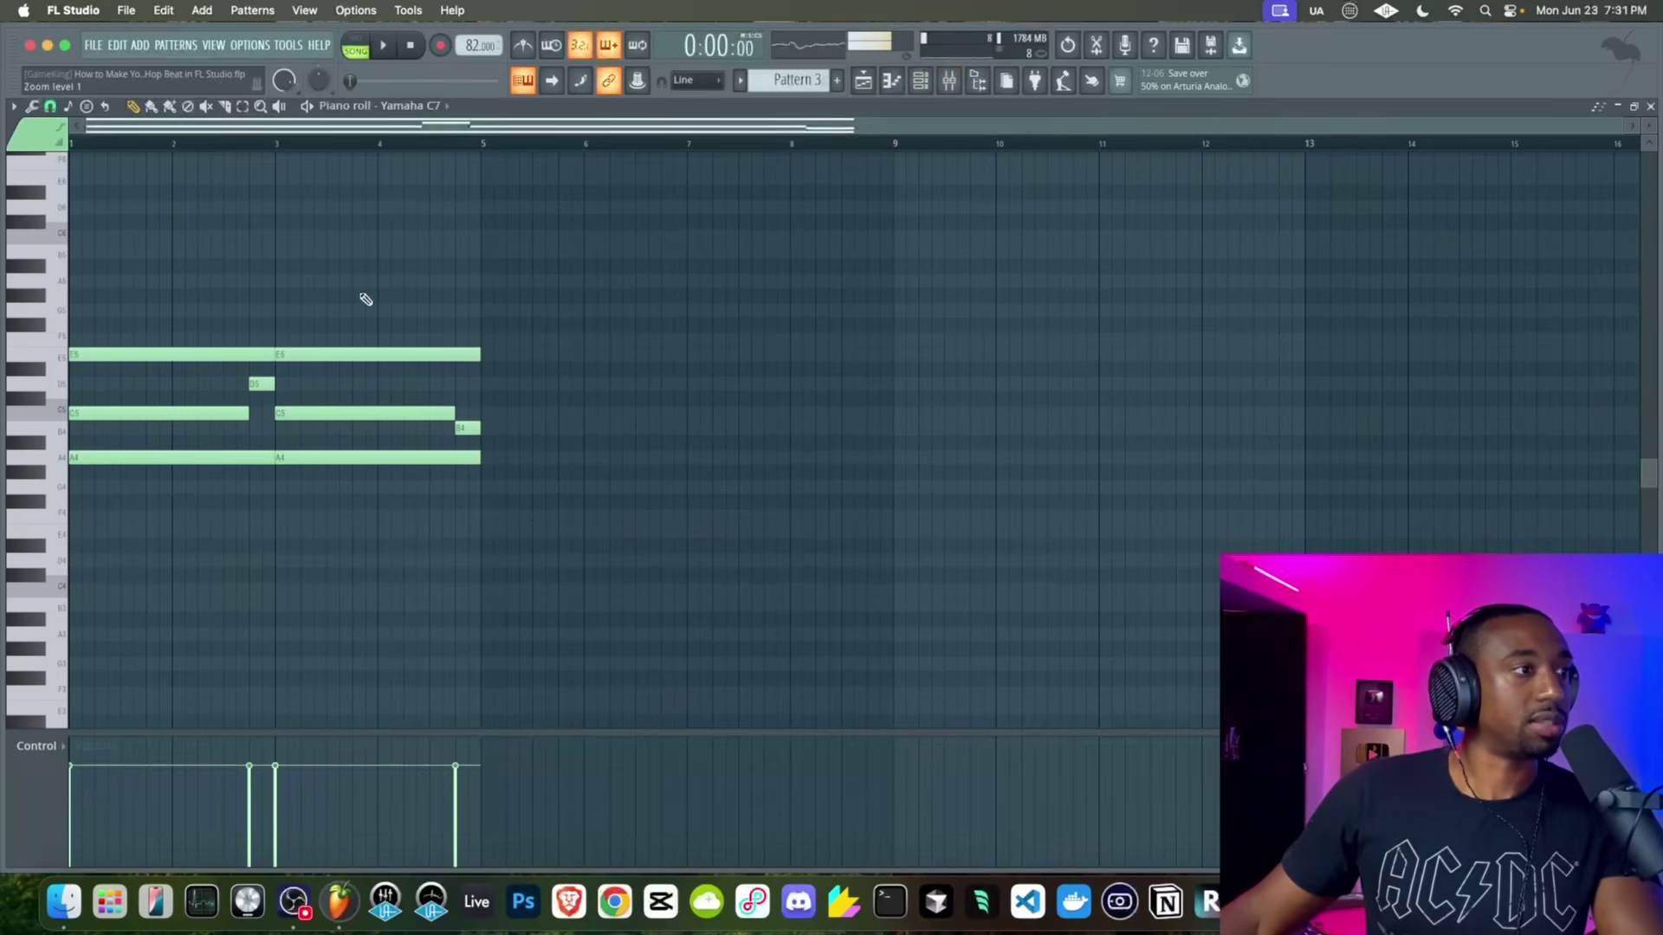
scroll(290, 435, down, 1)
scroll(237, 411, up, 2)
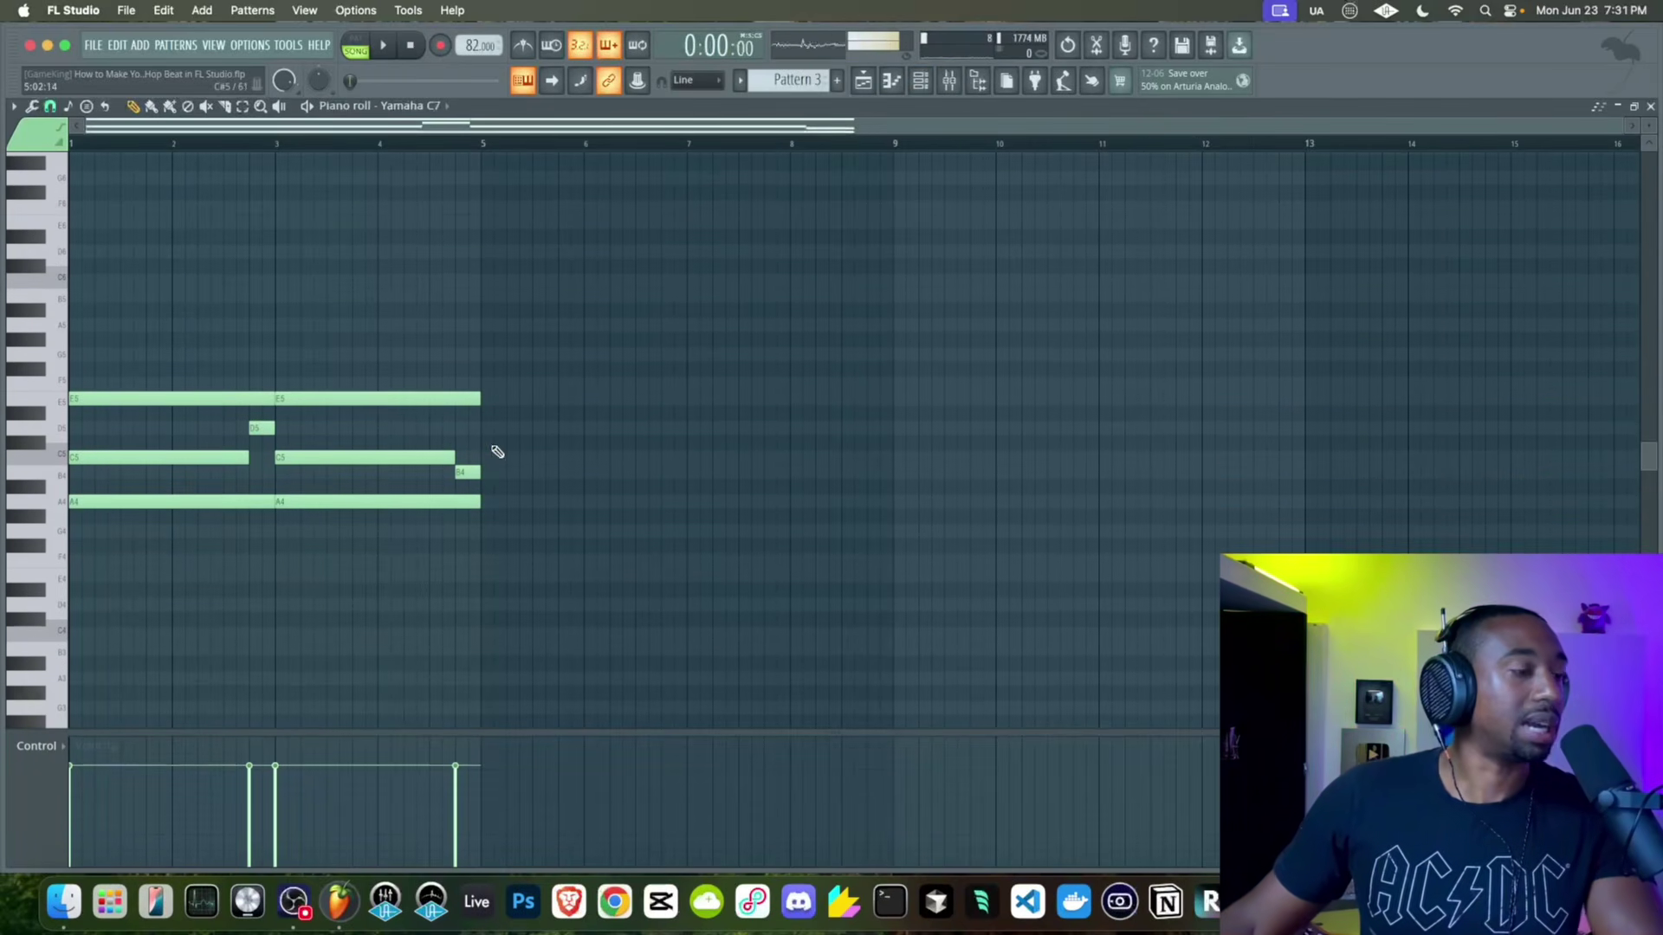
drag(839, 746, 815, 717)
click(39, 729)
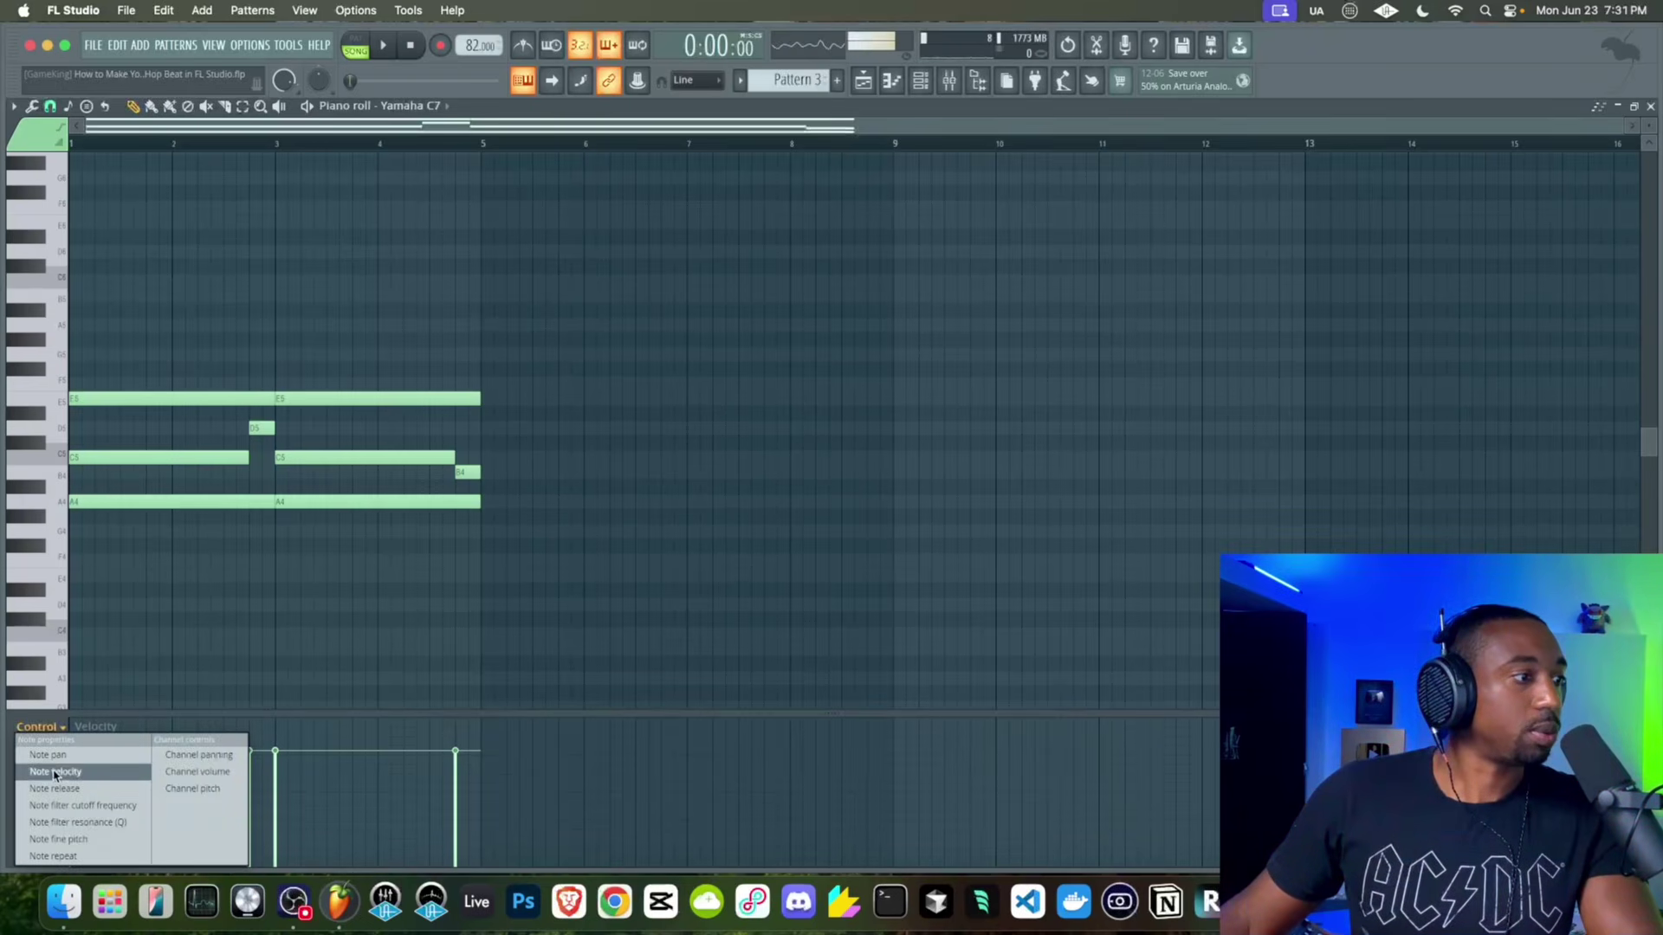
click(55, 772)
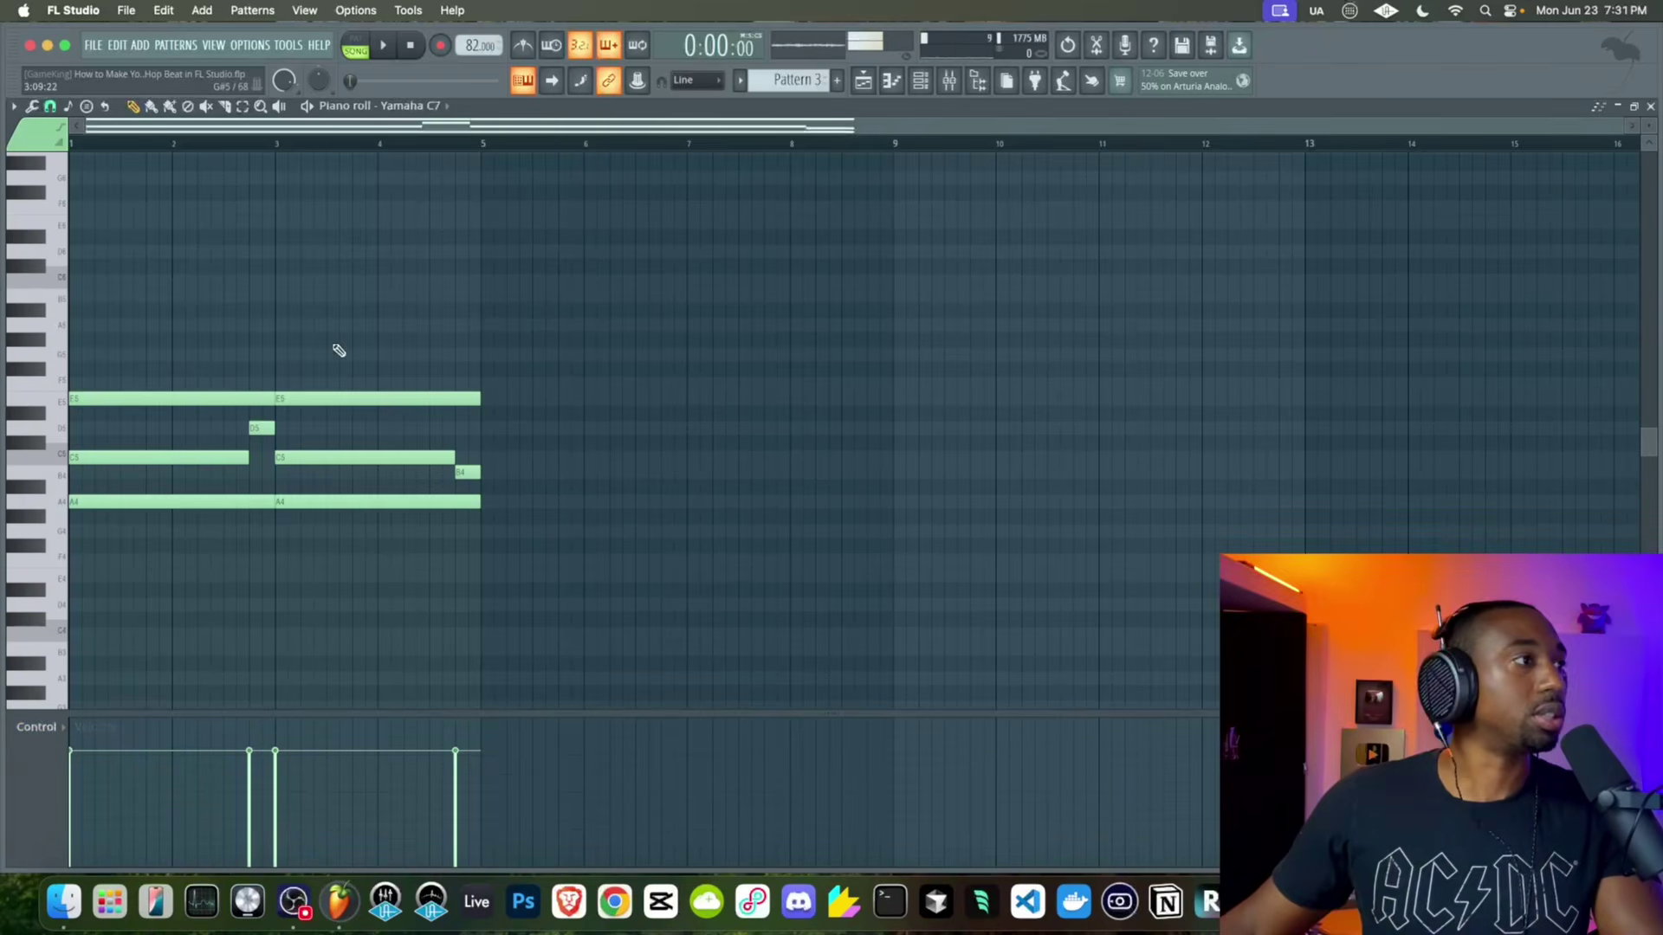
Humanize the Pattern 3 chord notes with start time range 0.115, velocity range 0.244 and start time and velocity offsets of 0.000
click(34, 106)
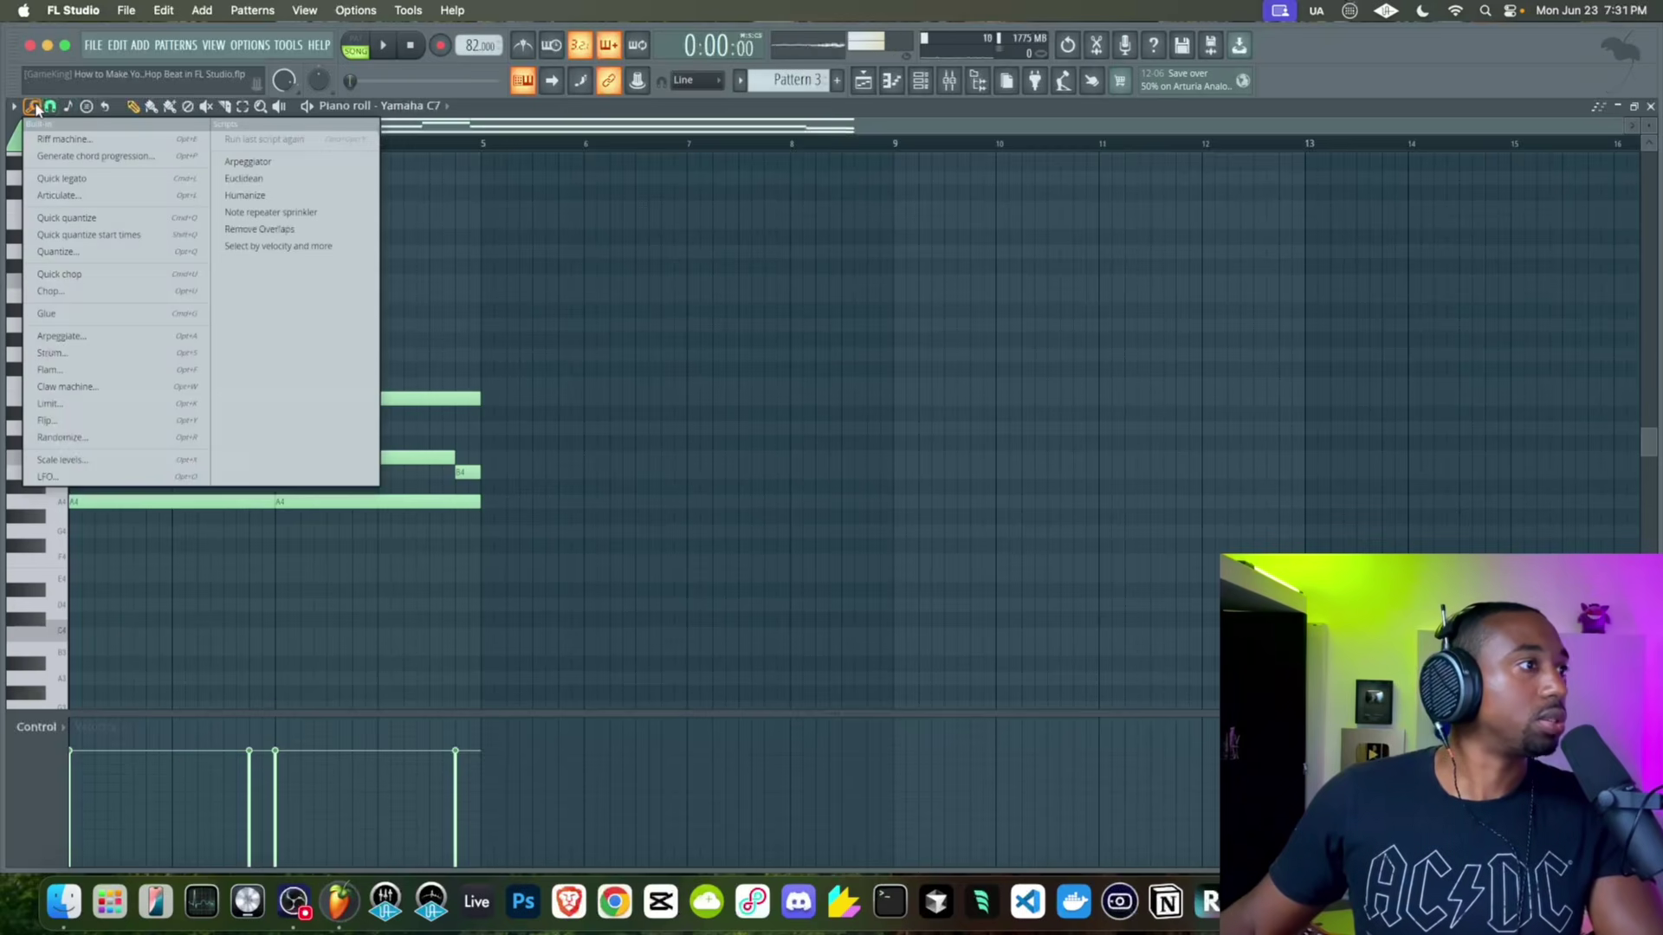
click(247, 195)
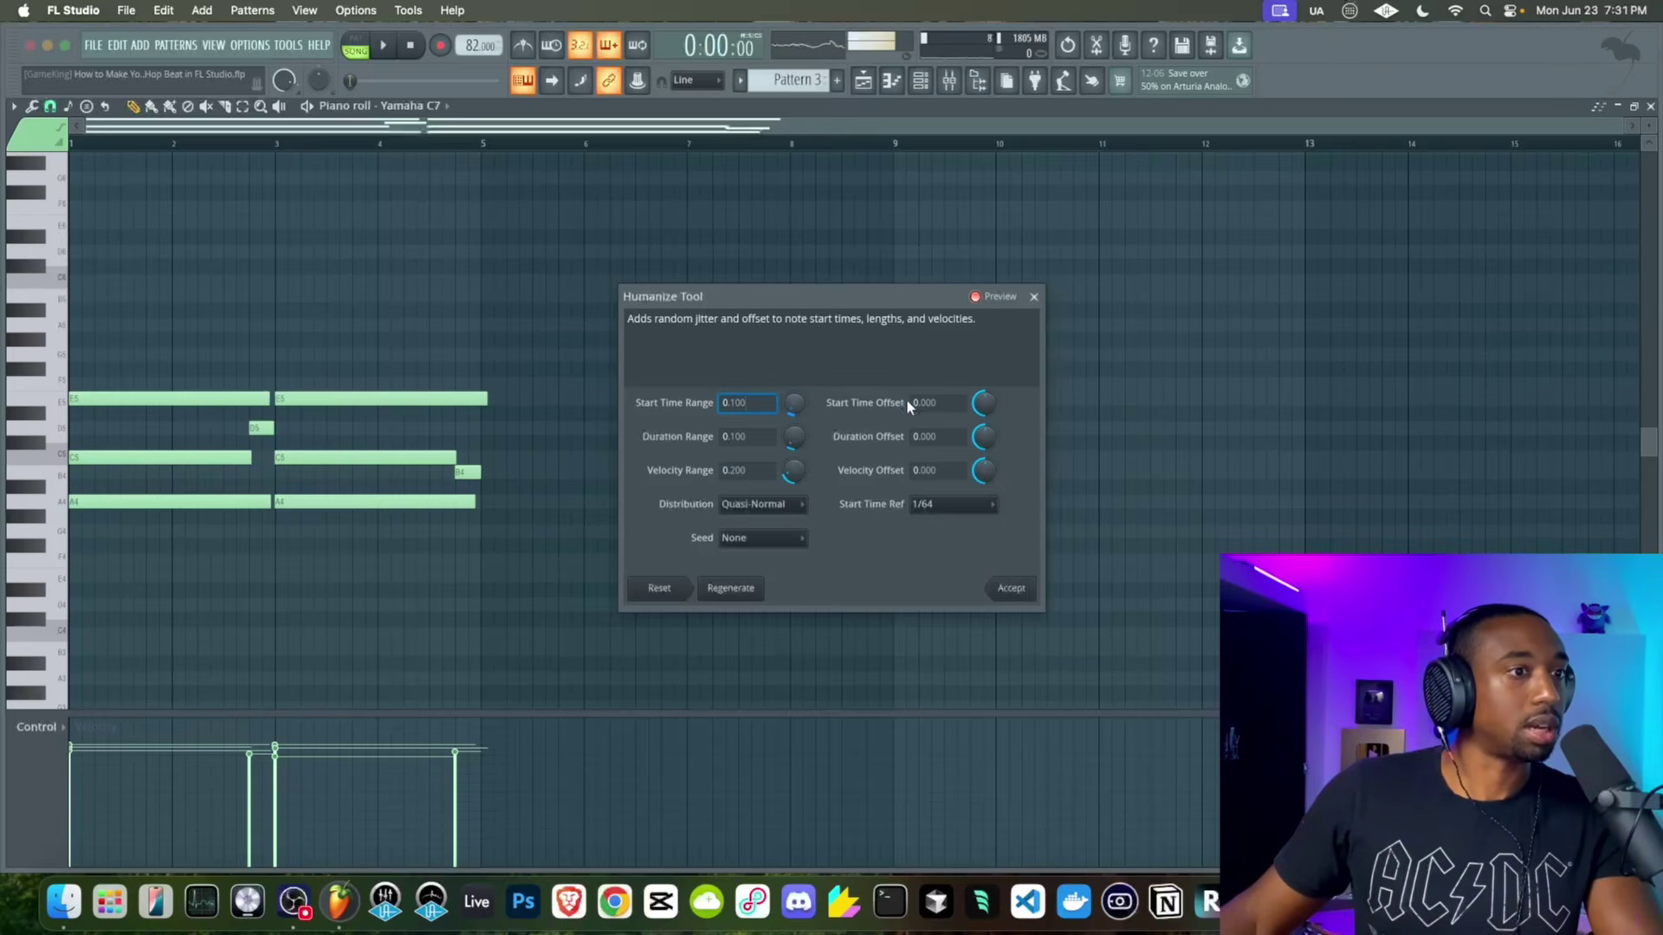
drag(983, 403, 983, 398)
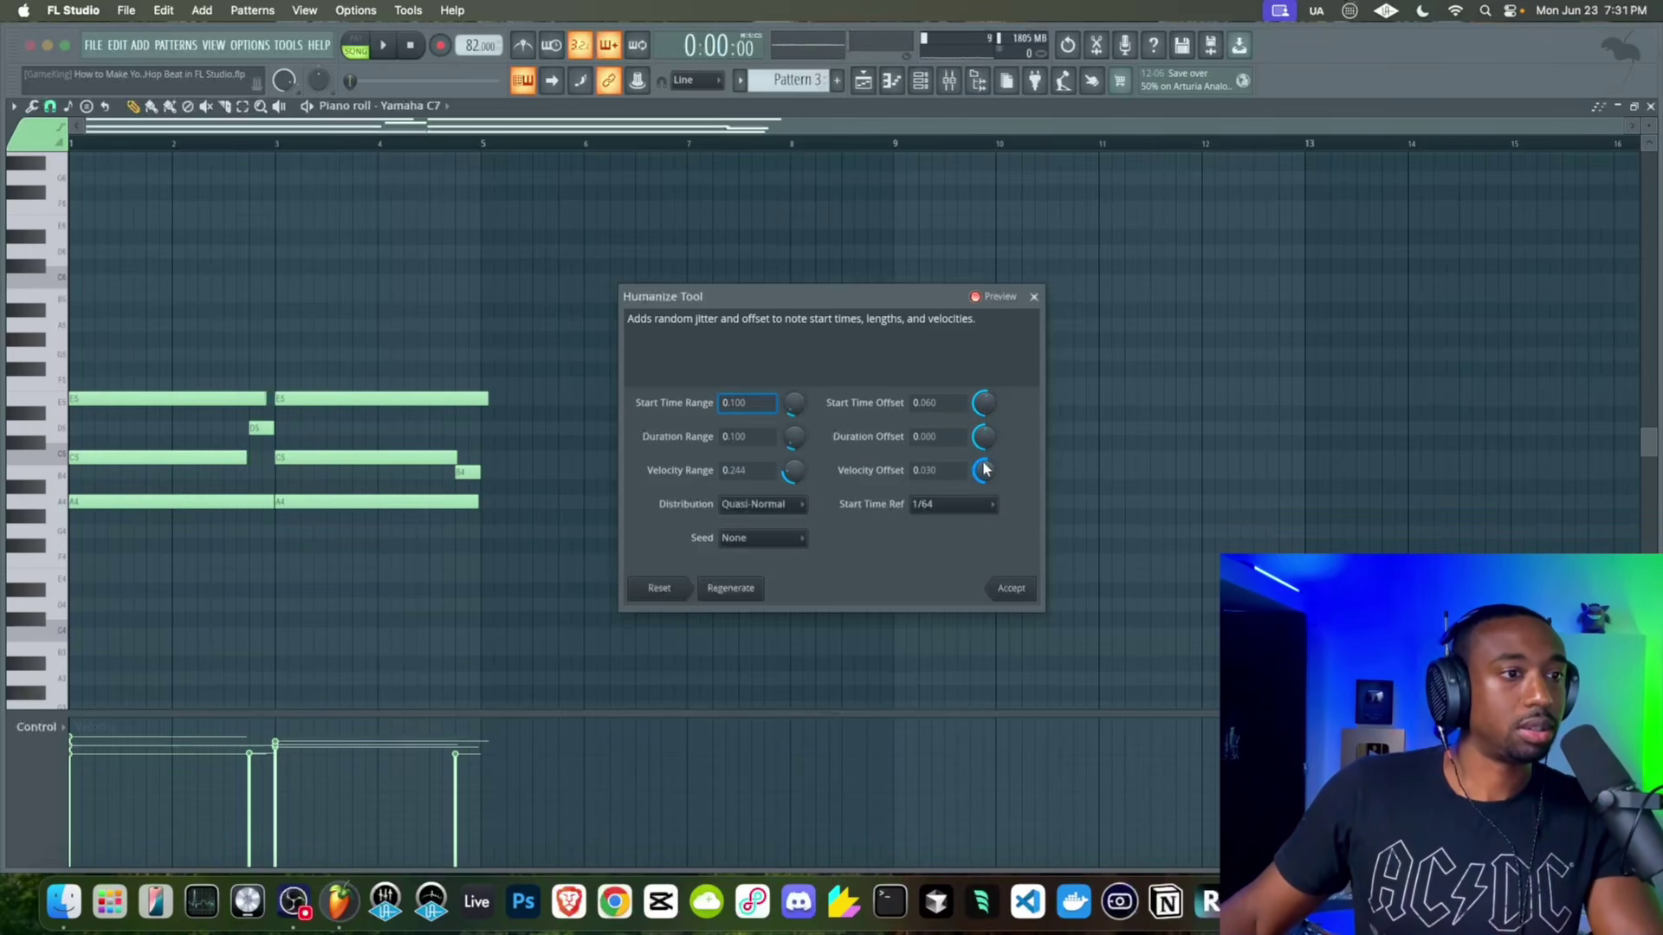
scroll(984, 470, down, 5)
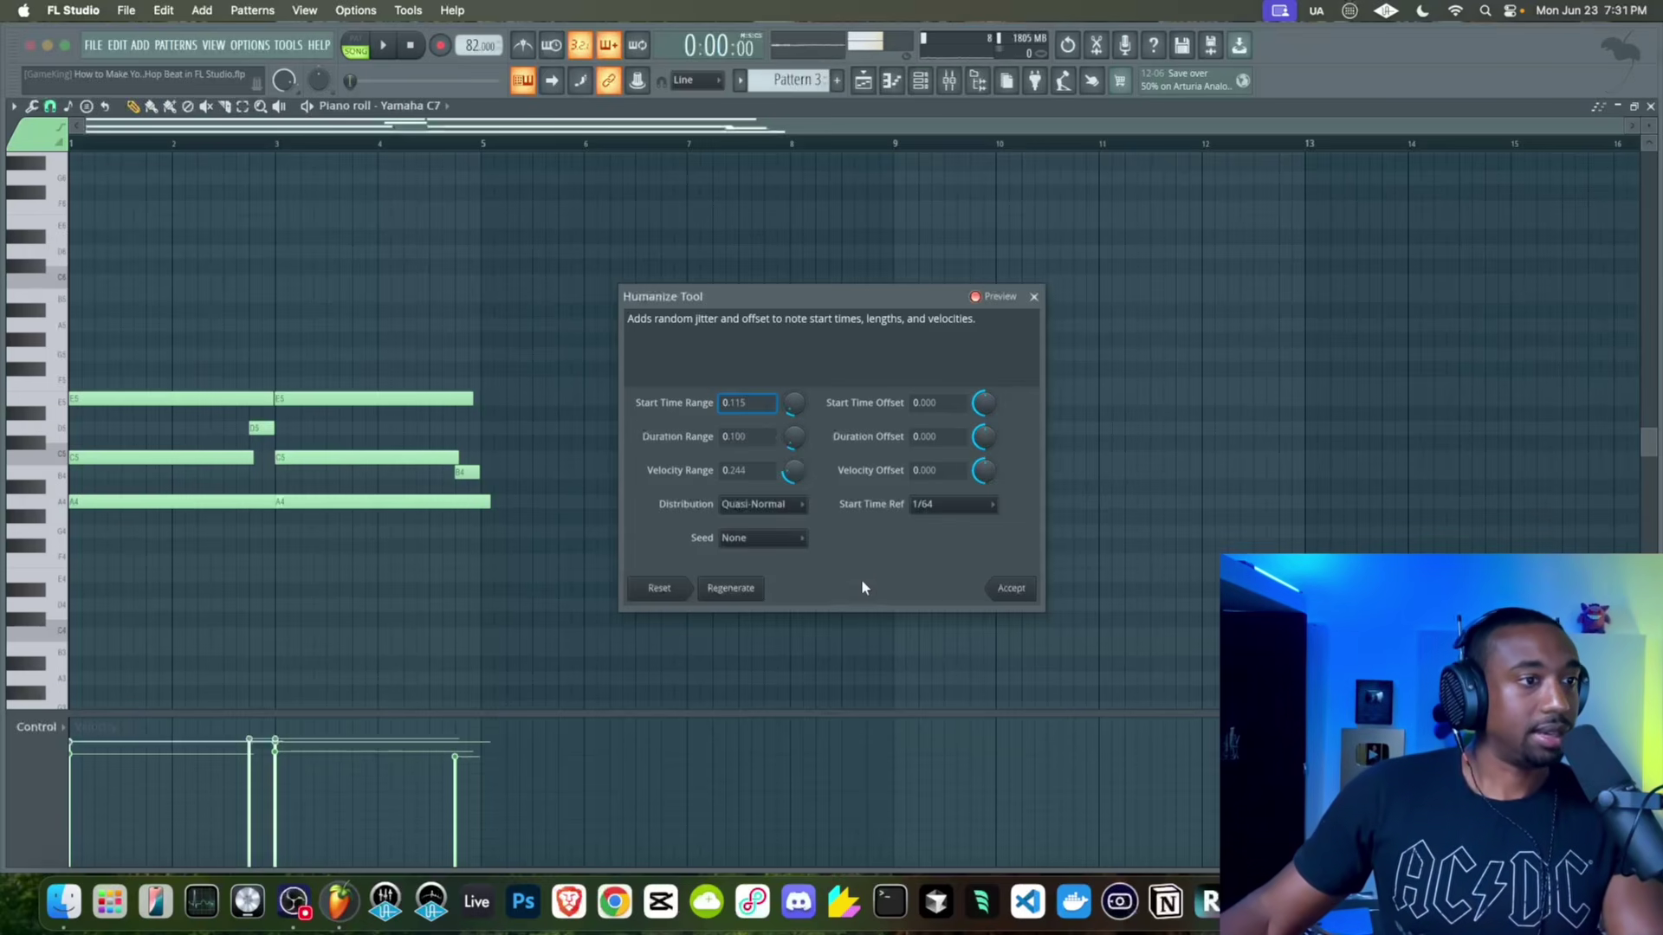
click(1009, 588)
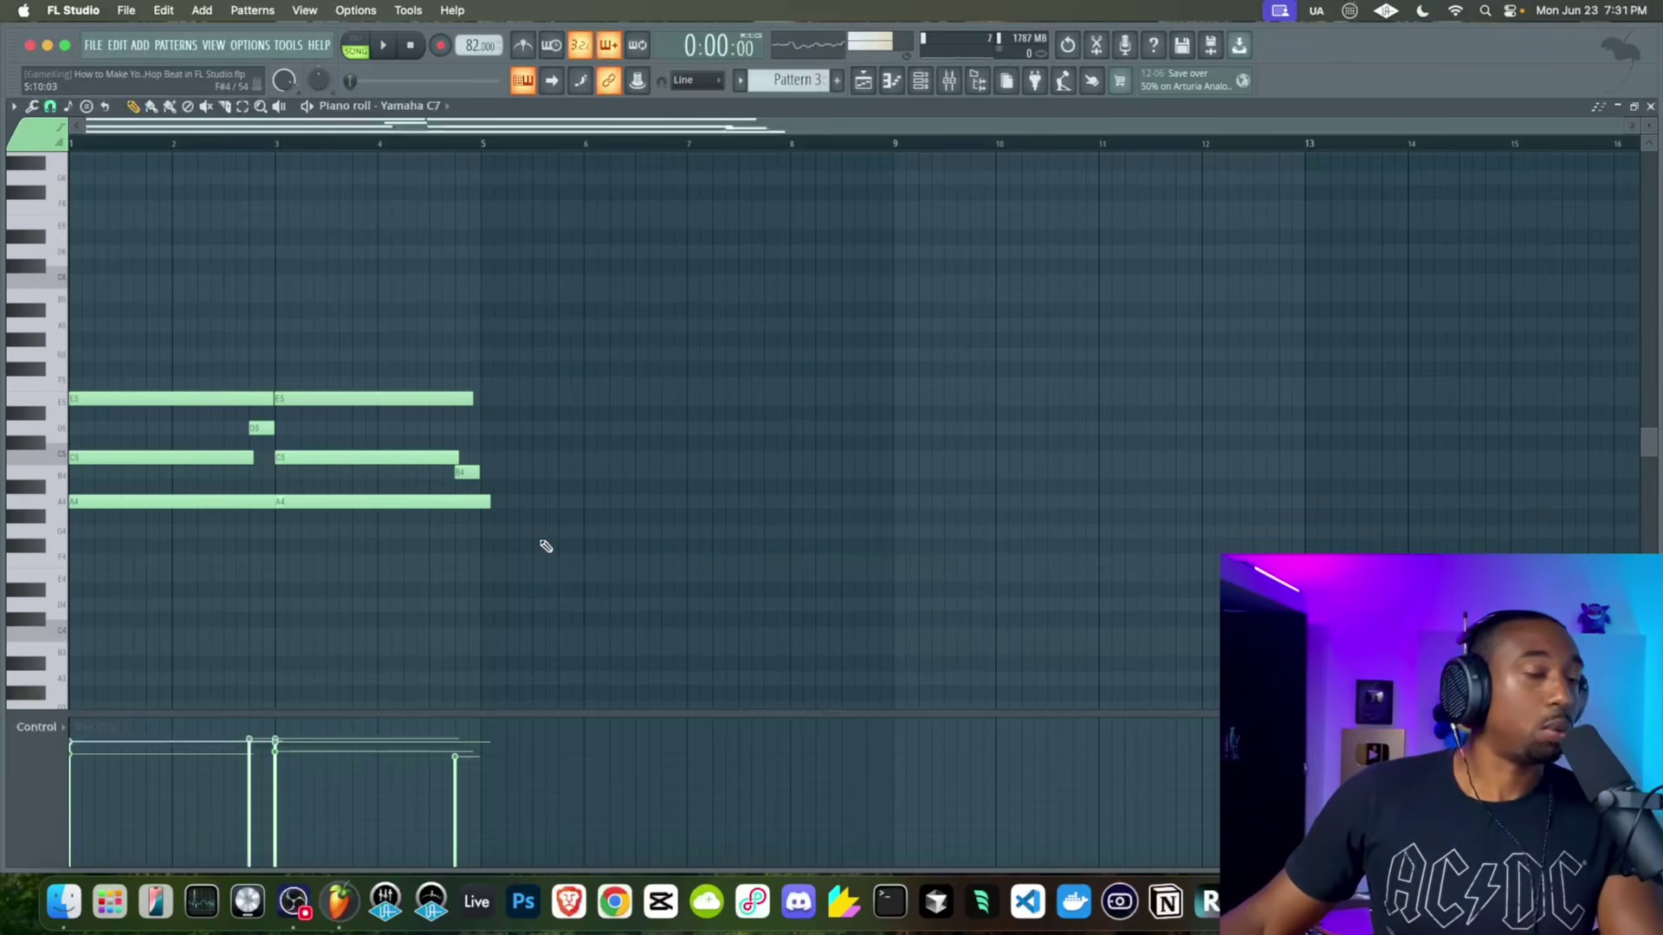
Cut off the A4 note's overhang at bar 5, and run Remove Overlaps with the Max note end time option
key(space)
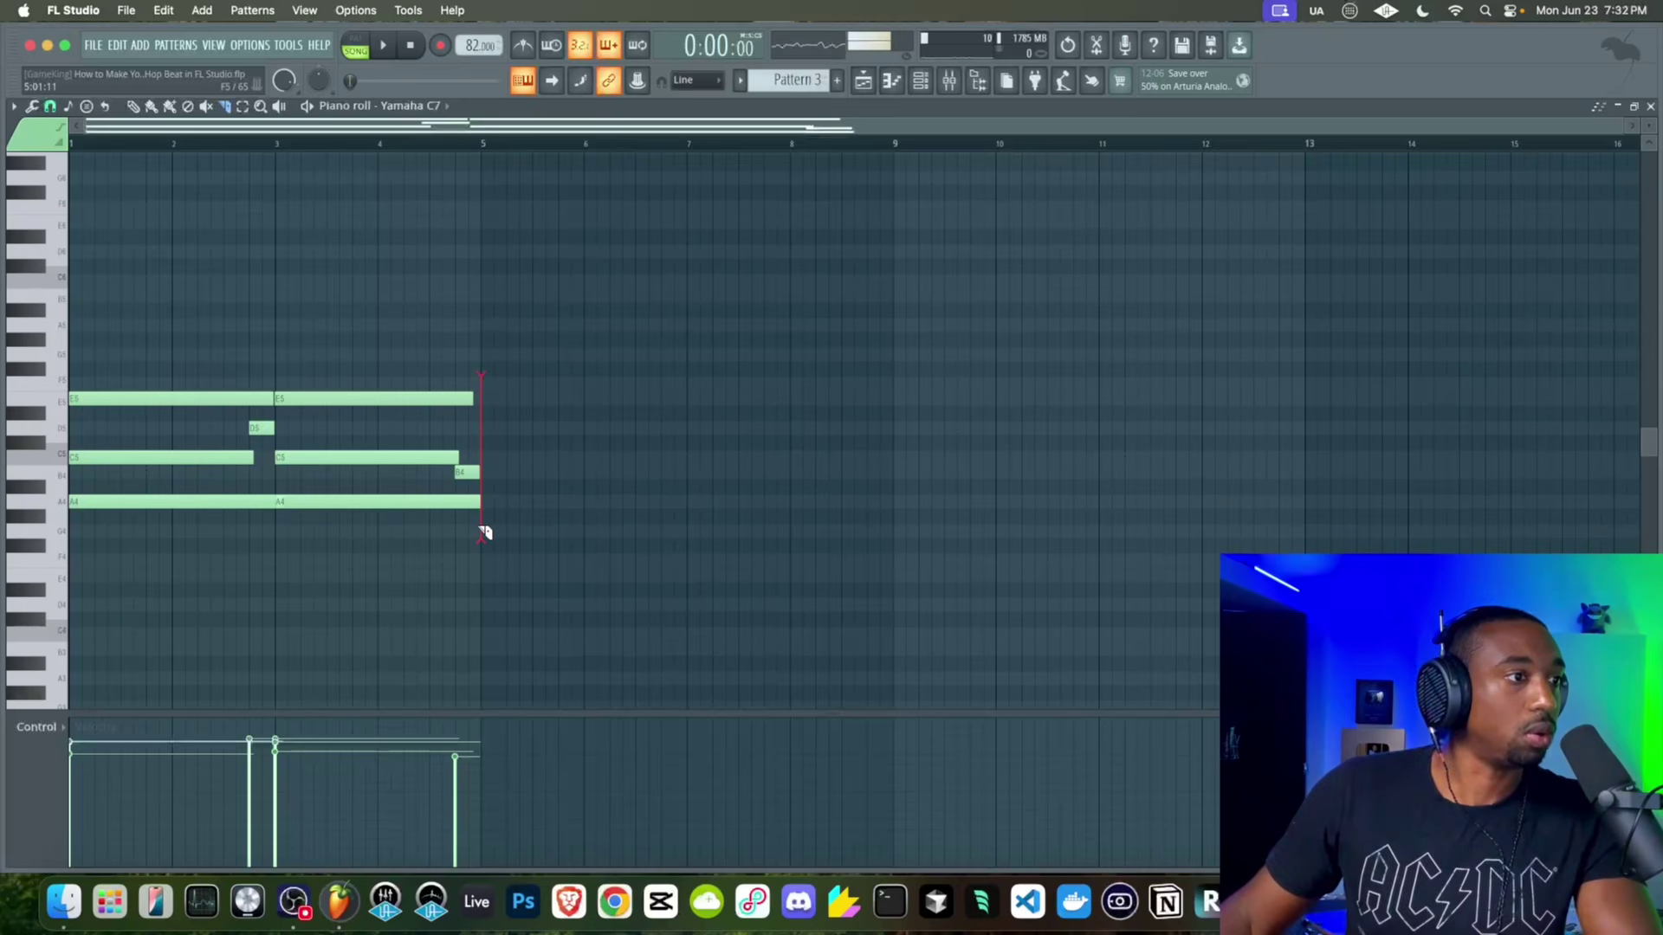
key(space)
key(space)
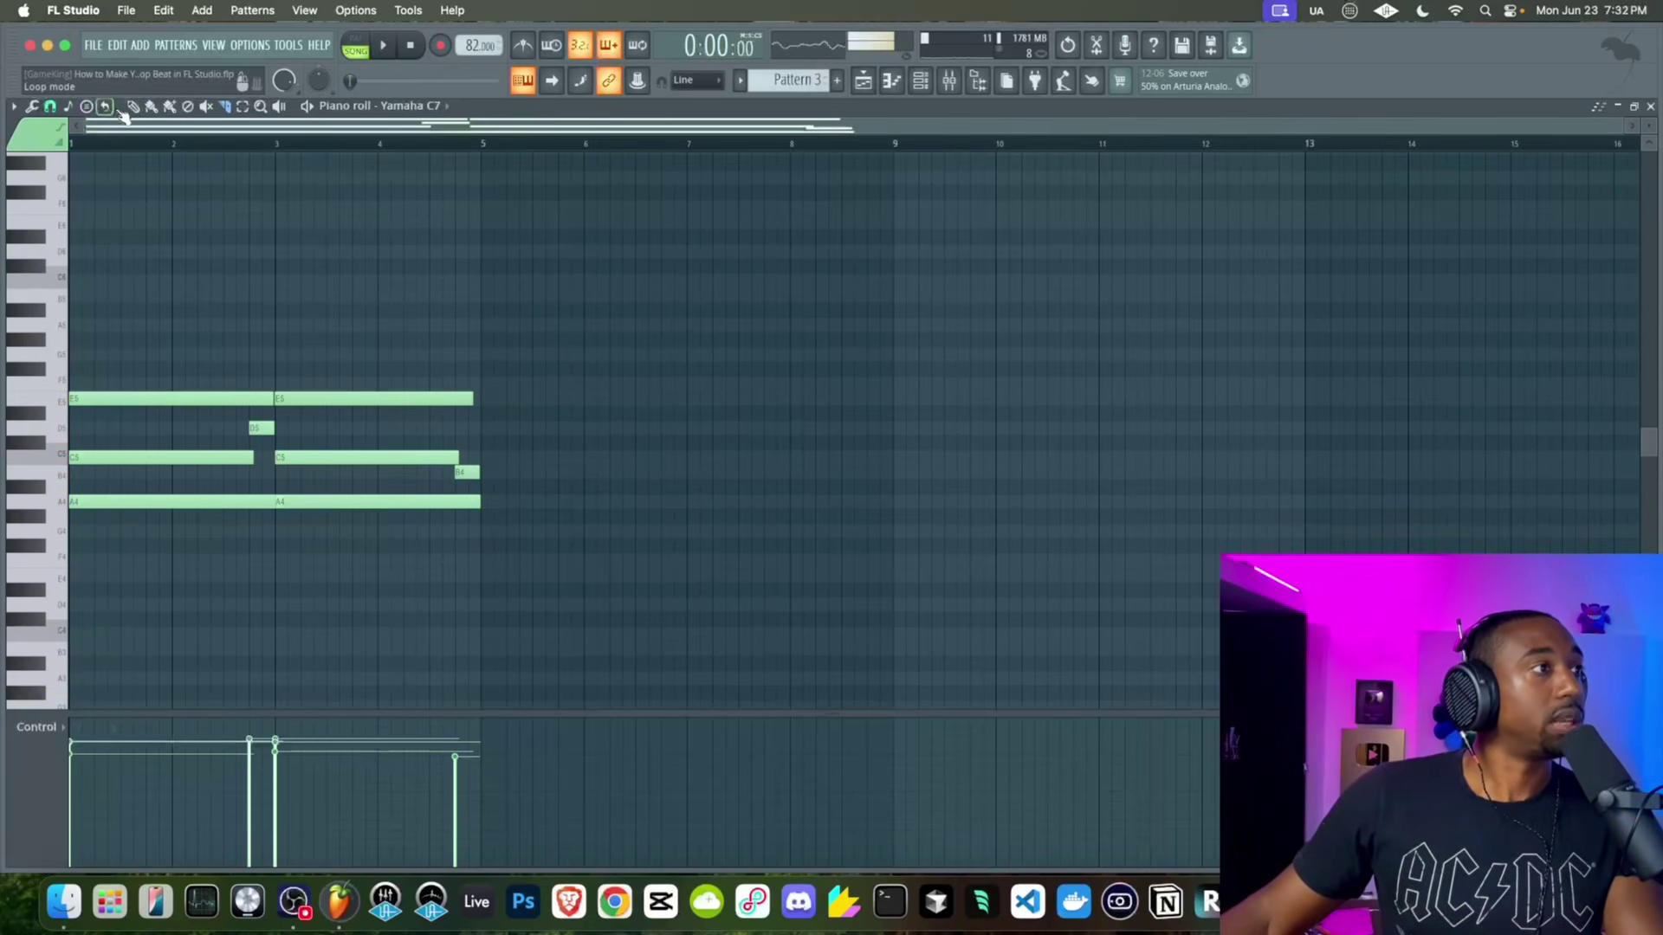
click(32, 106)
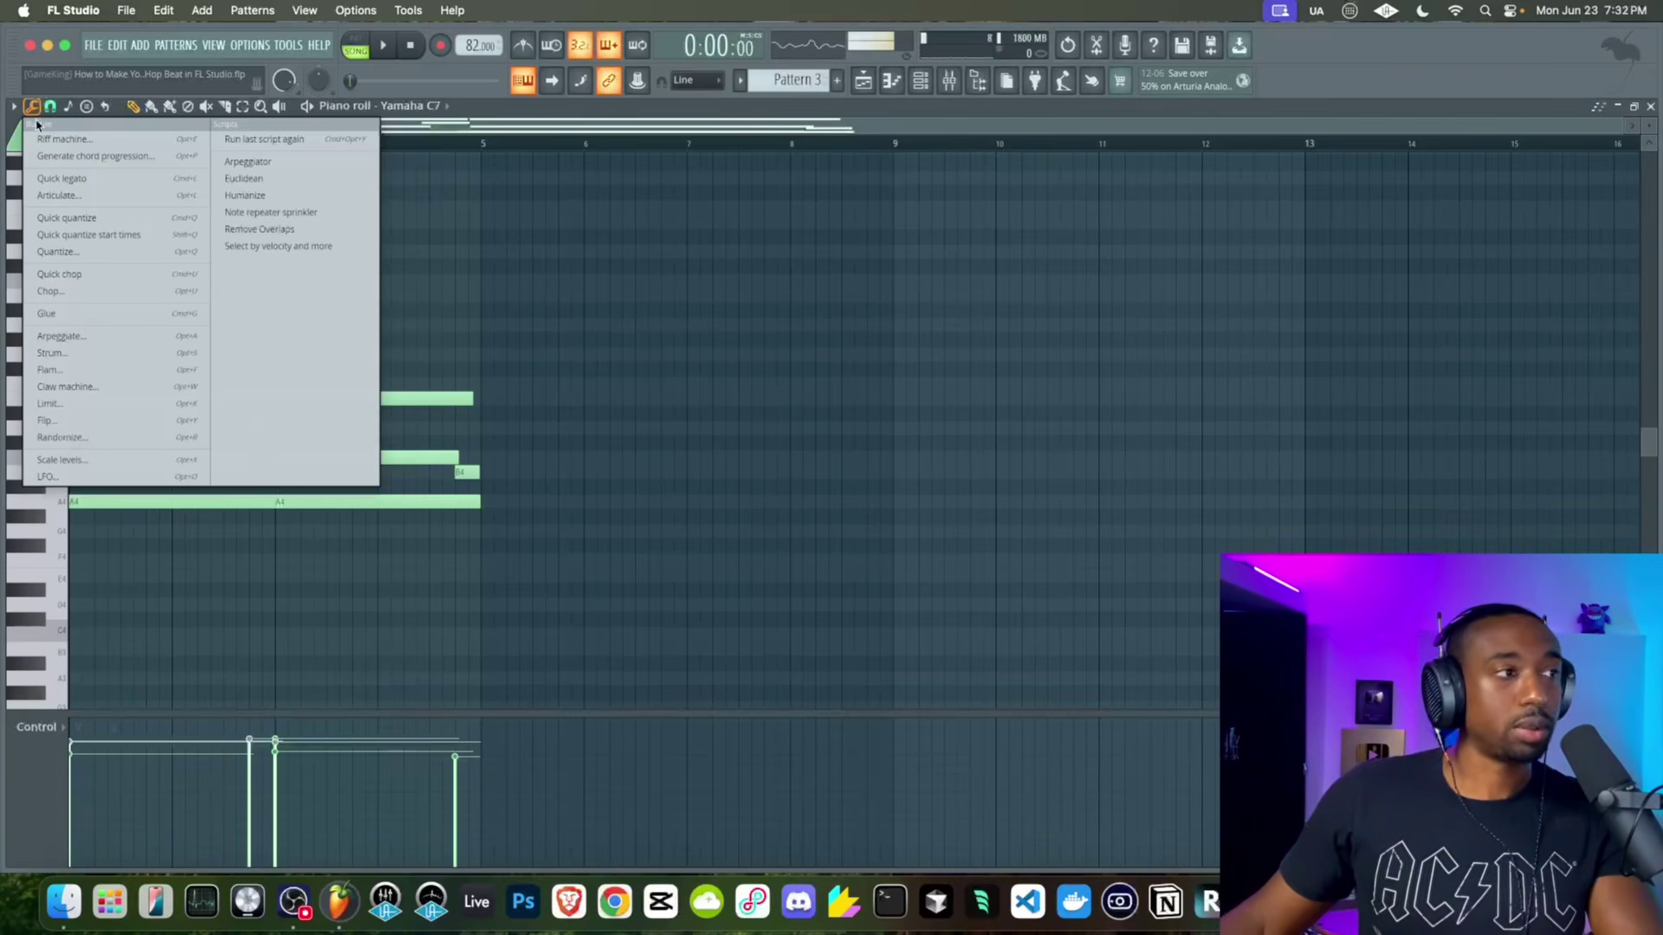
click(265, 231)
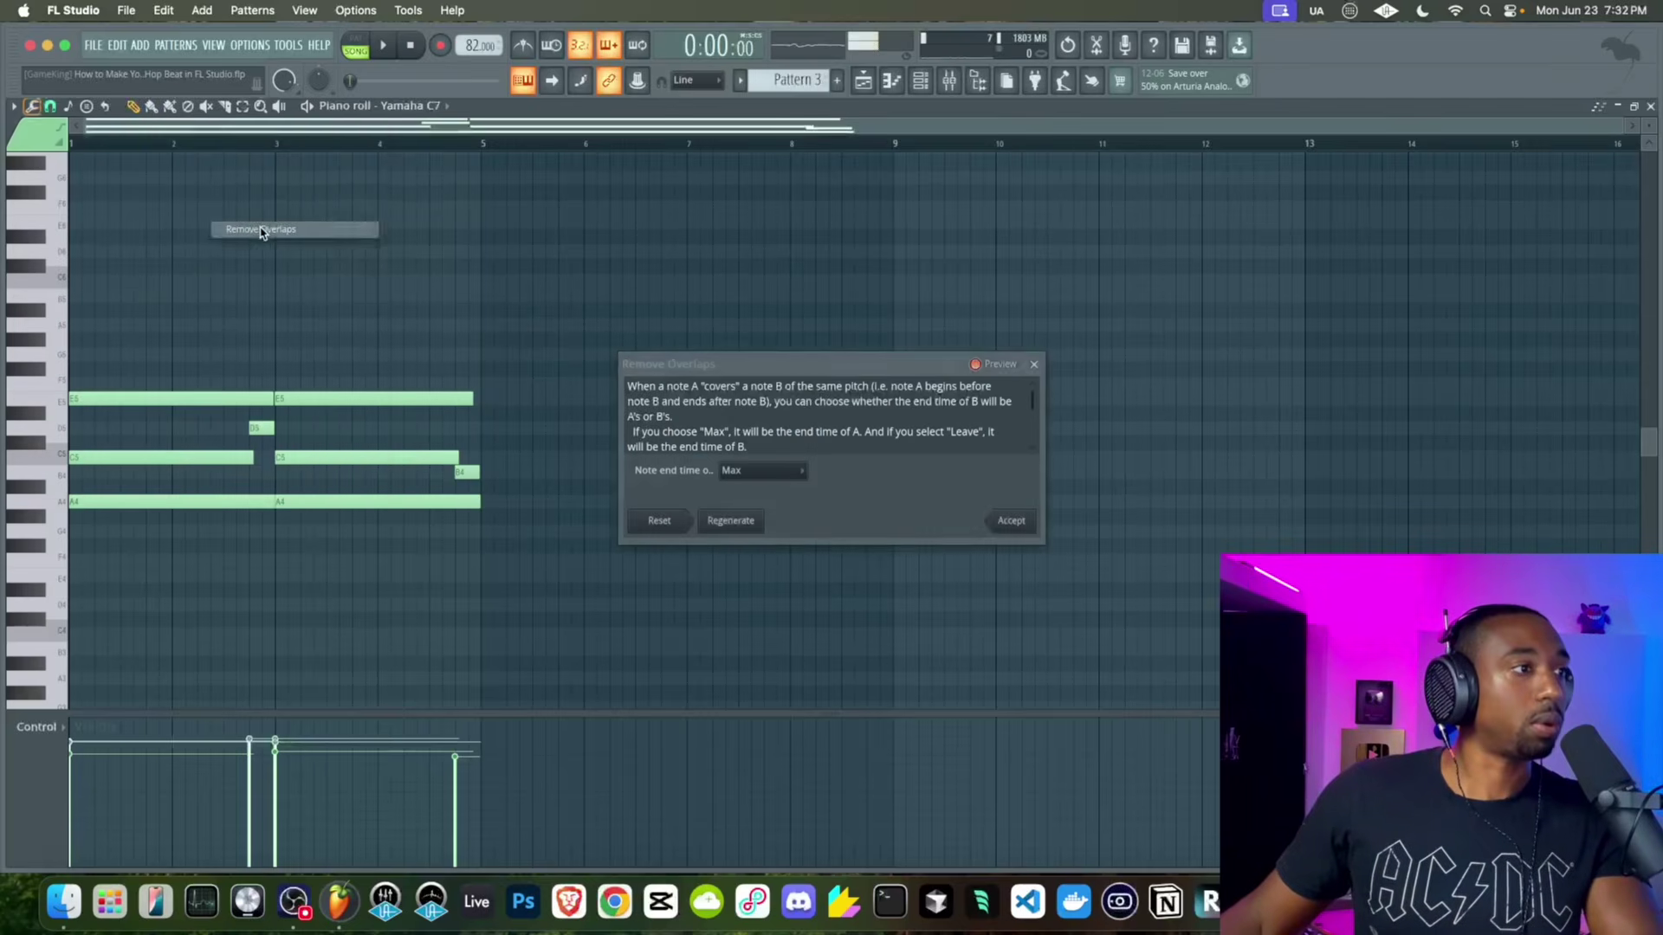
click(1024, 522)
Try to lengthen the first A4 note past the start of bar 3
drag(226, 497, 258, 516)
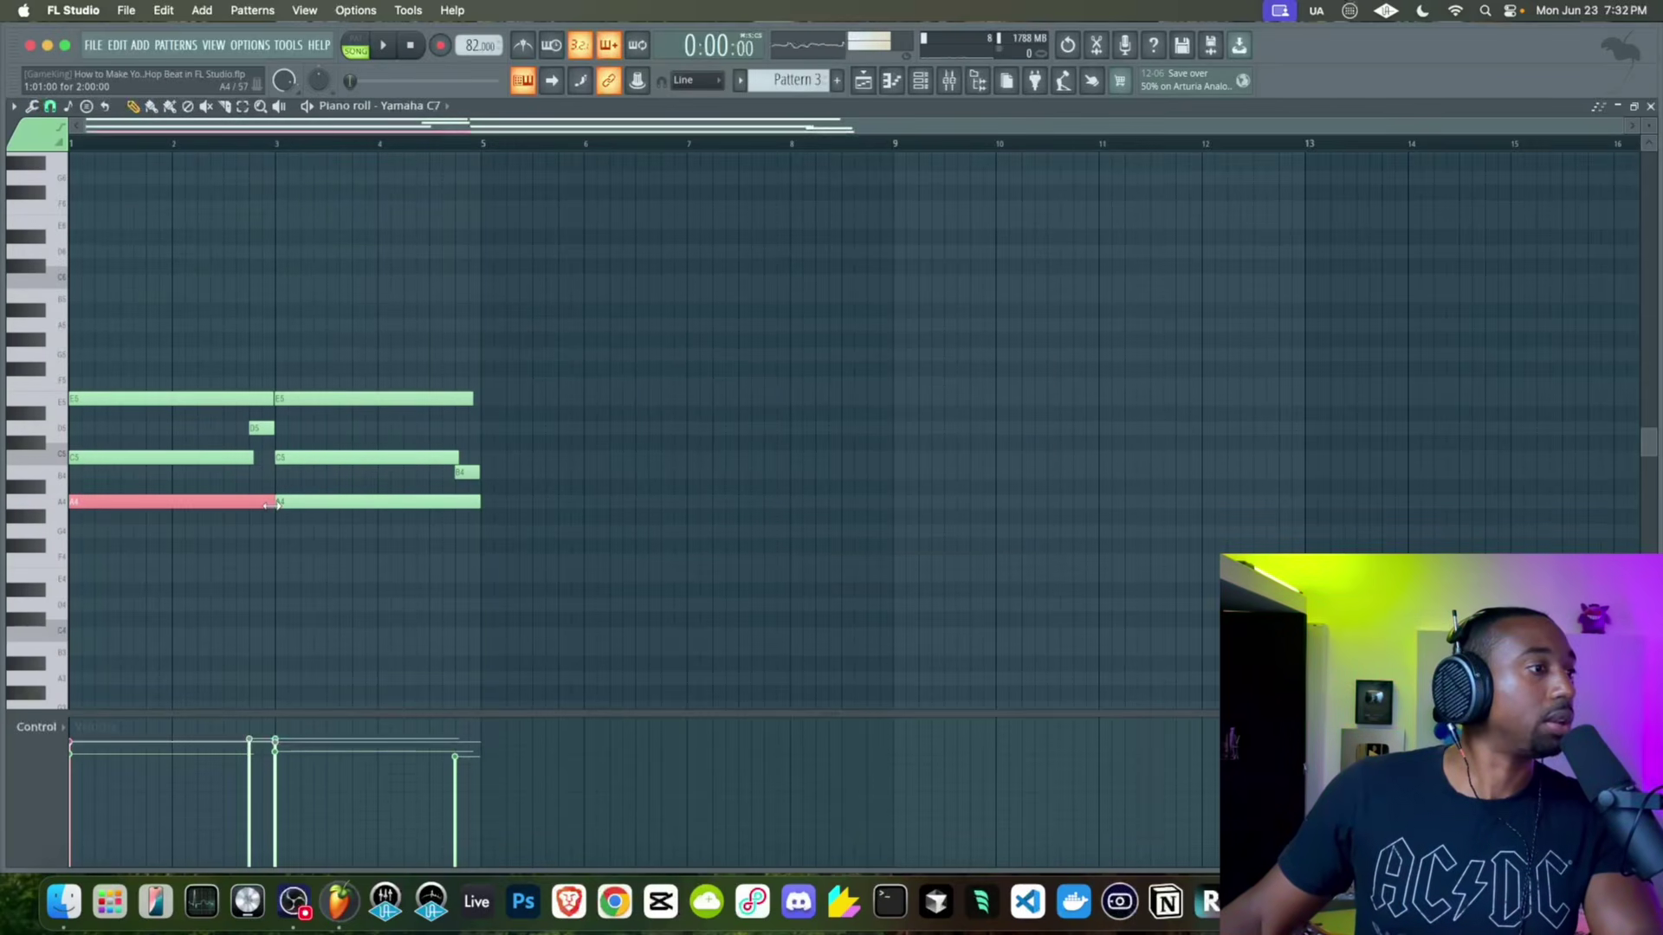
key(space)
key(space)
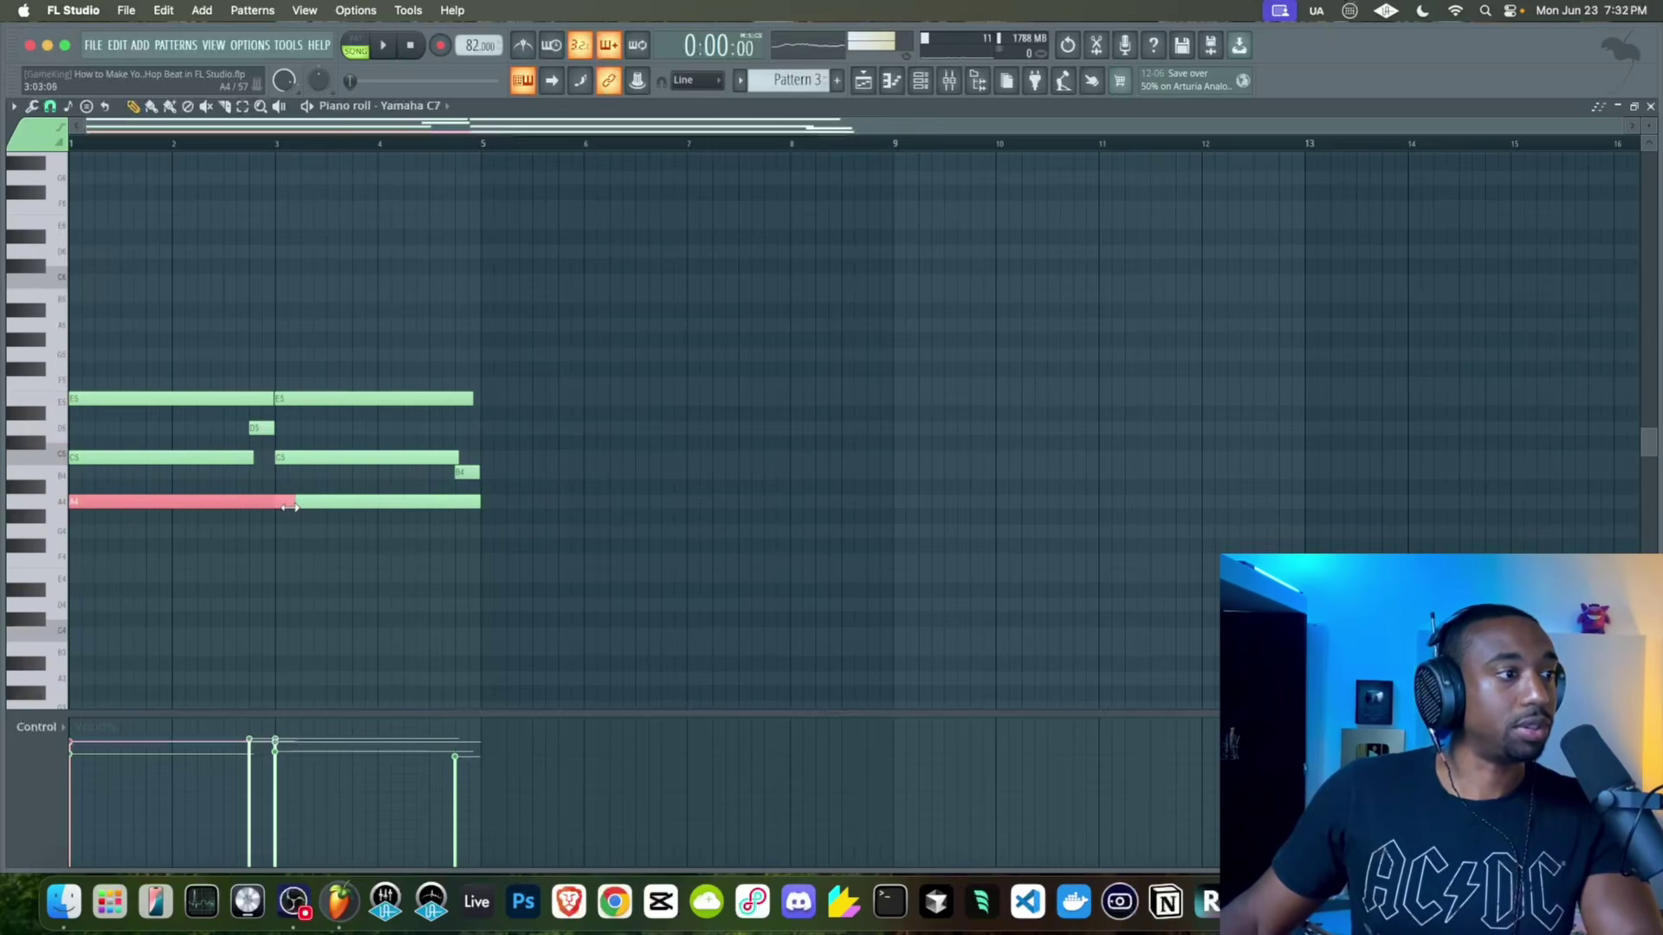
Play the arrangement with the humanized chords and check the track levels in the mixer
key(space)
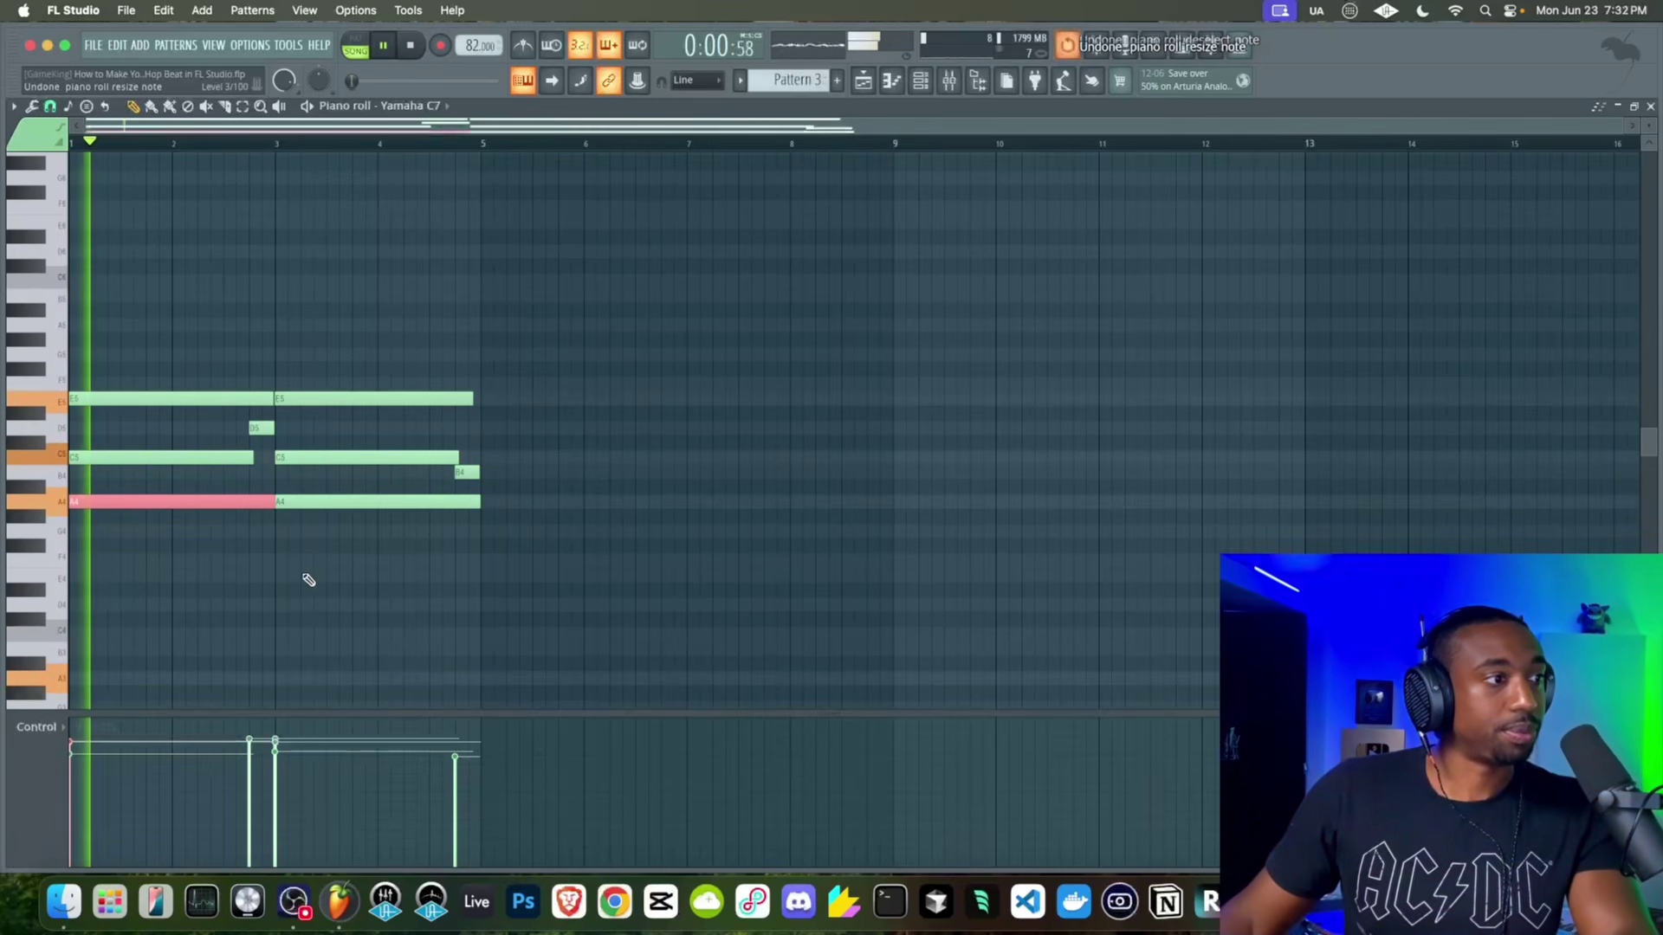
key(F9)
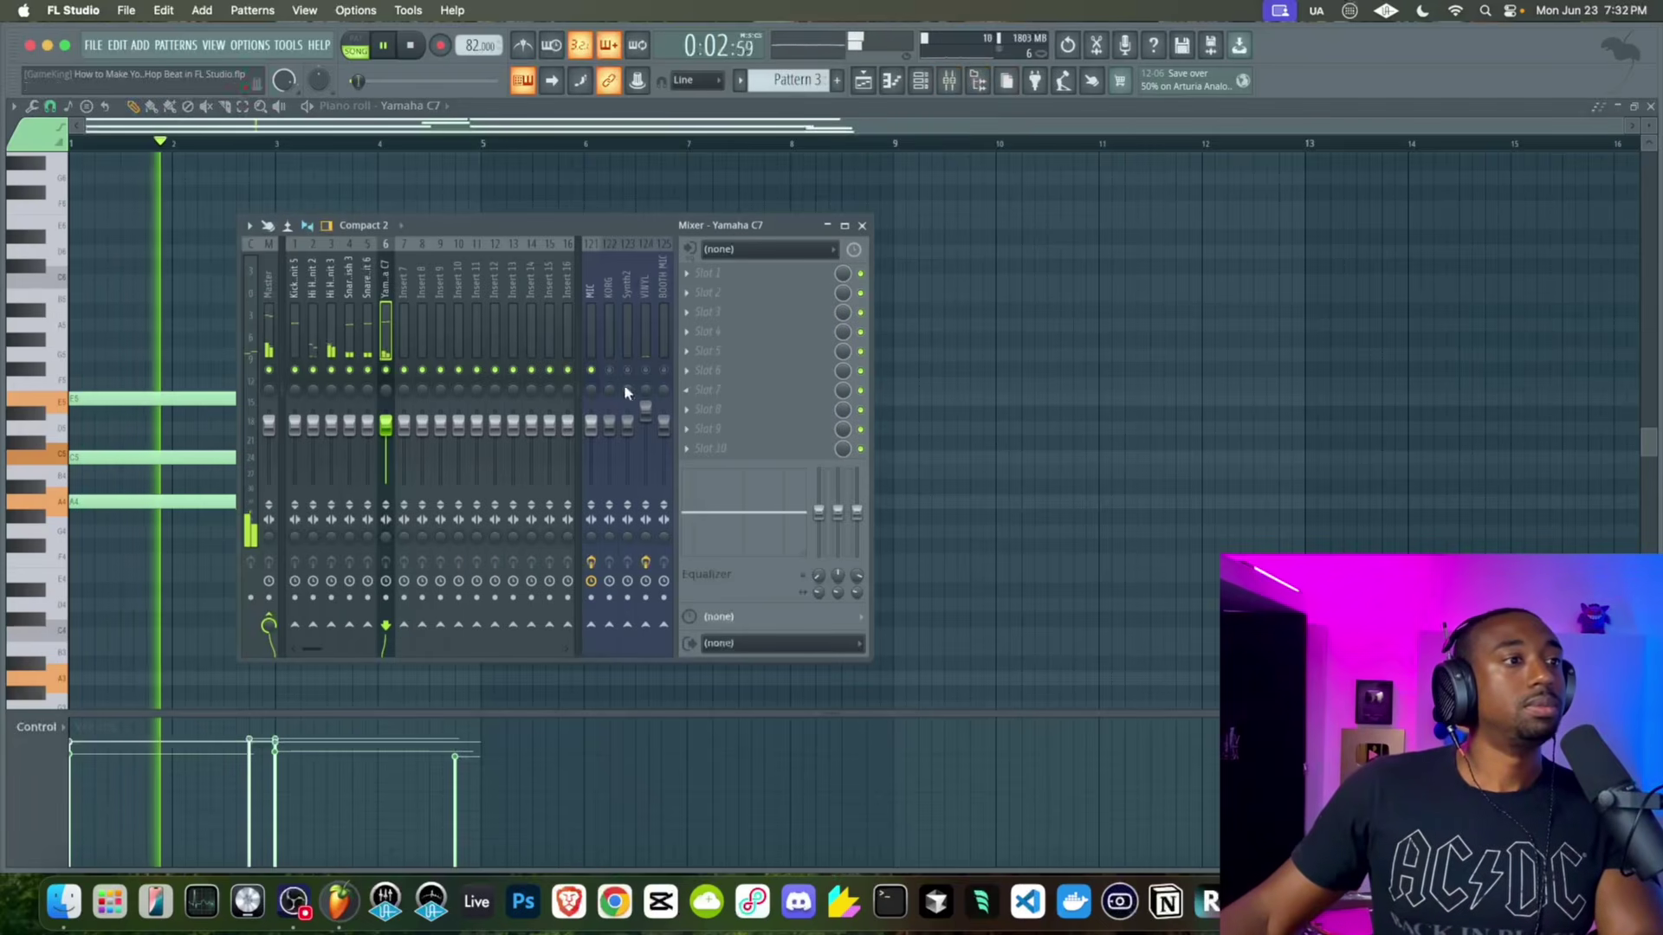
key(F9)
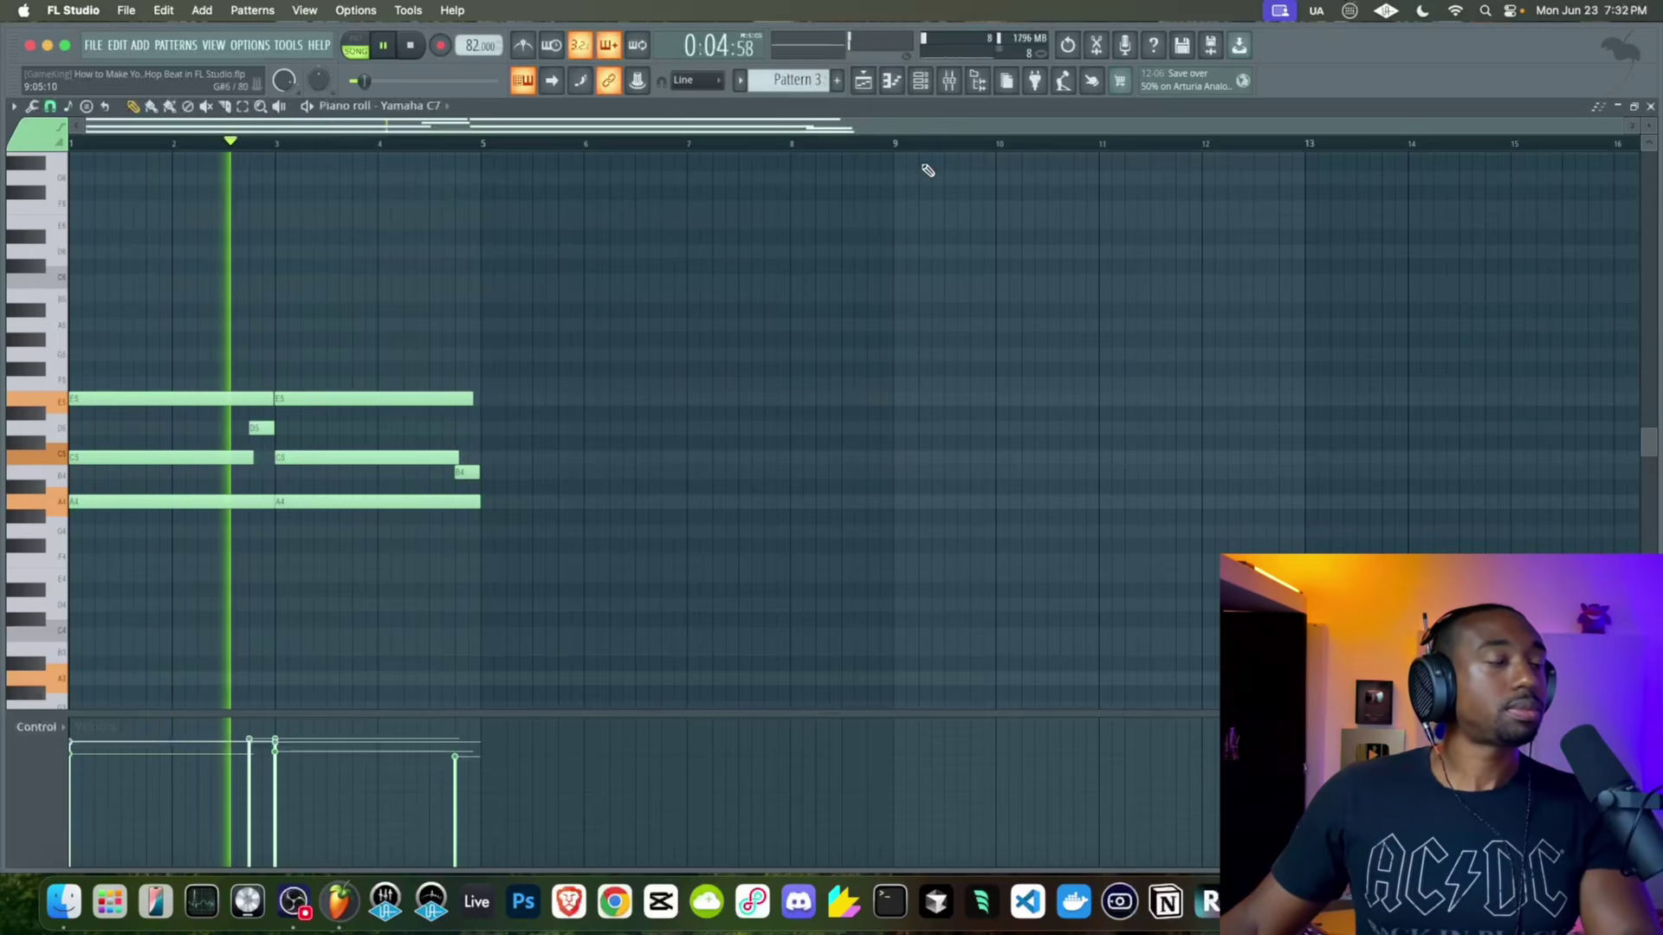
click(949, 84)
key(F9)
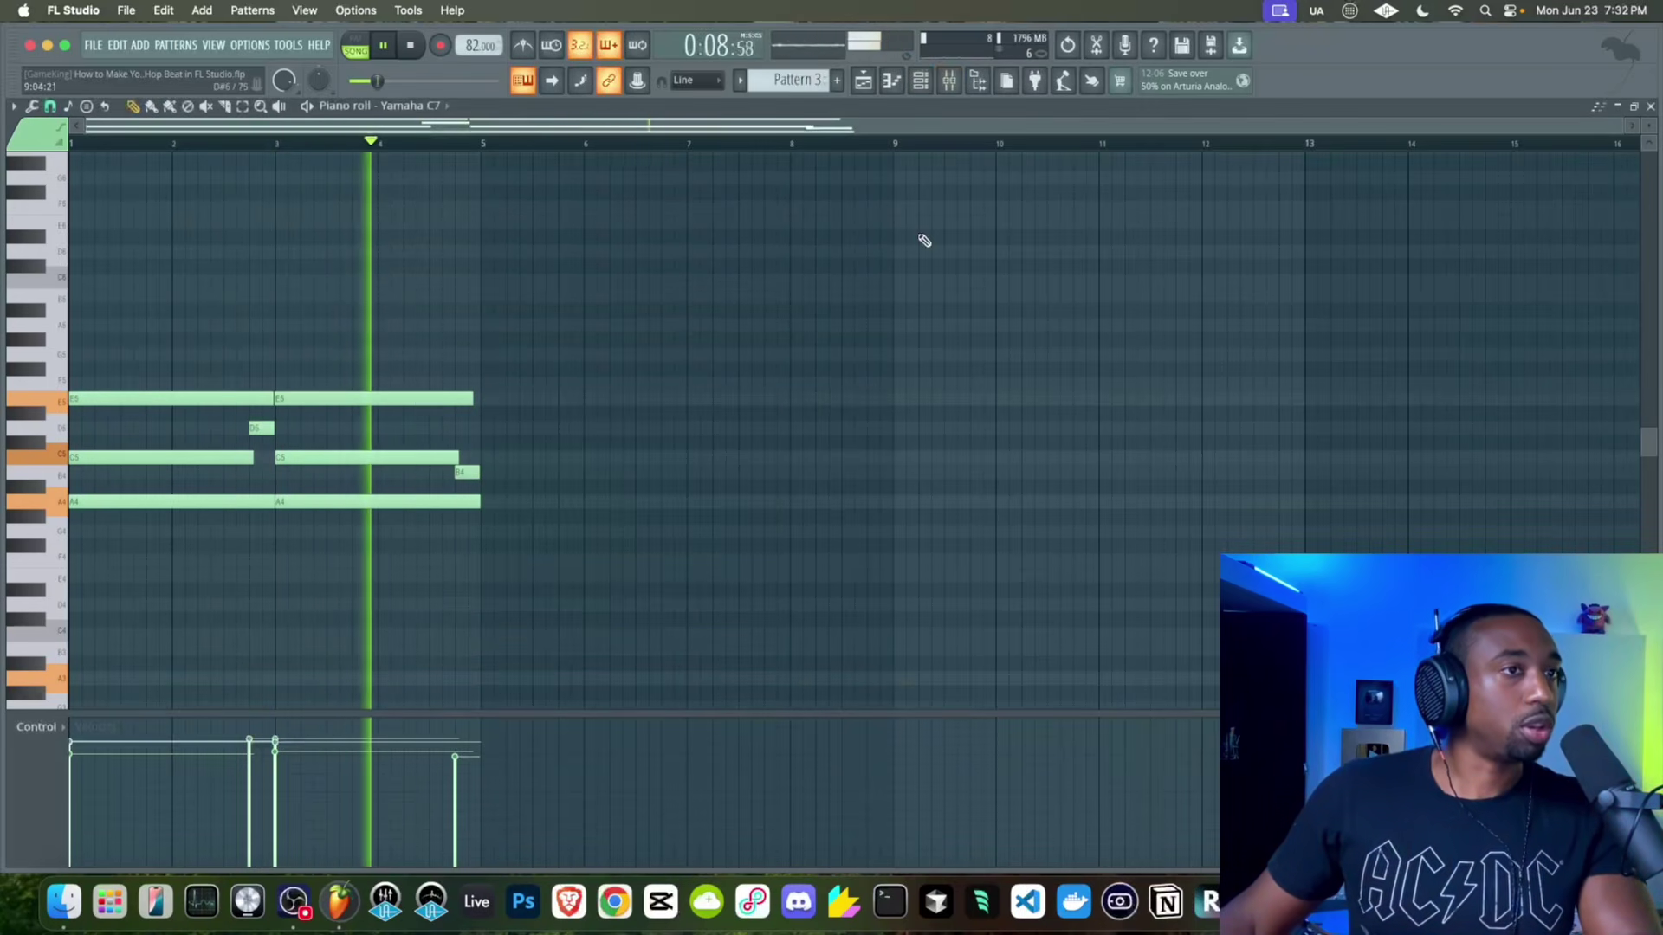
Review the playlist and Pattern 3's chord notes while the arrangement plays, and stop playback
click(869, 84)
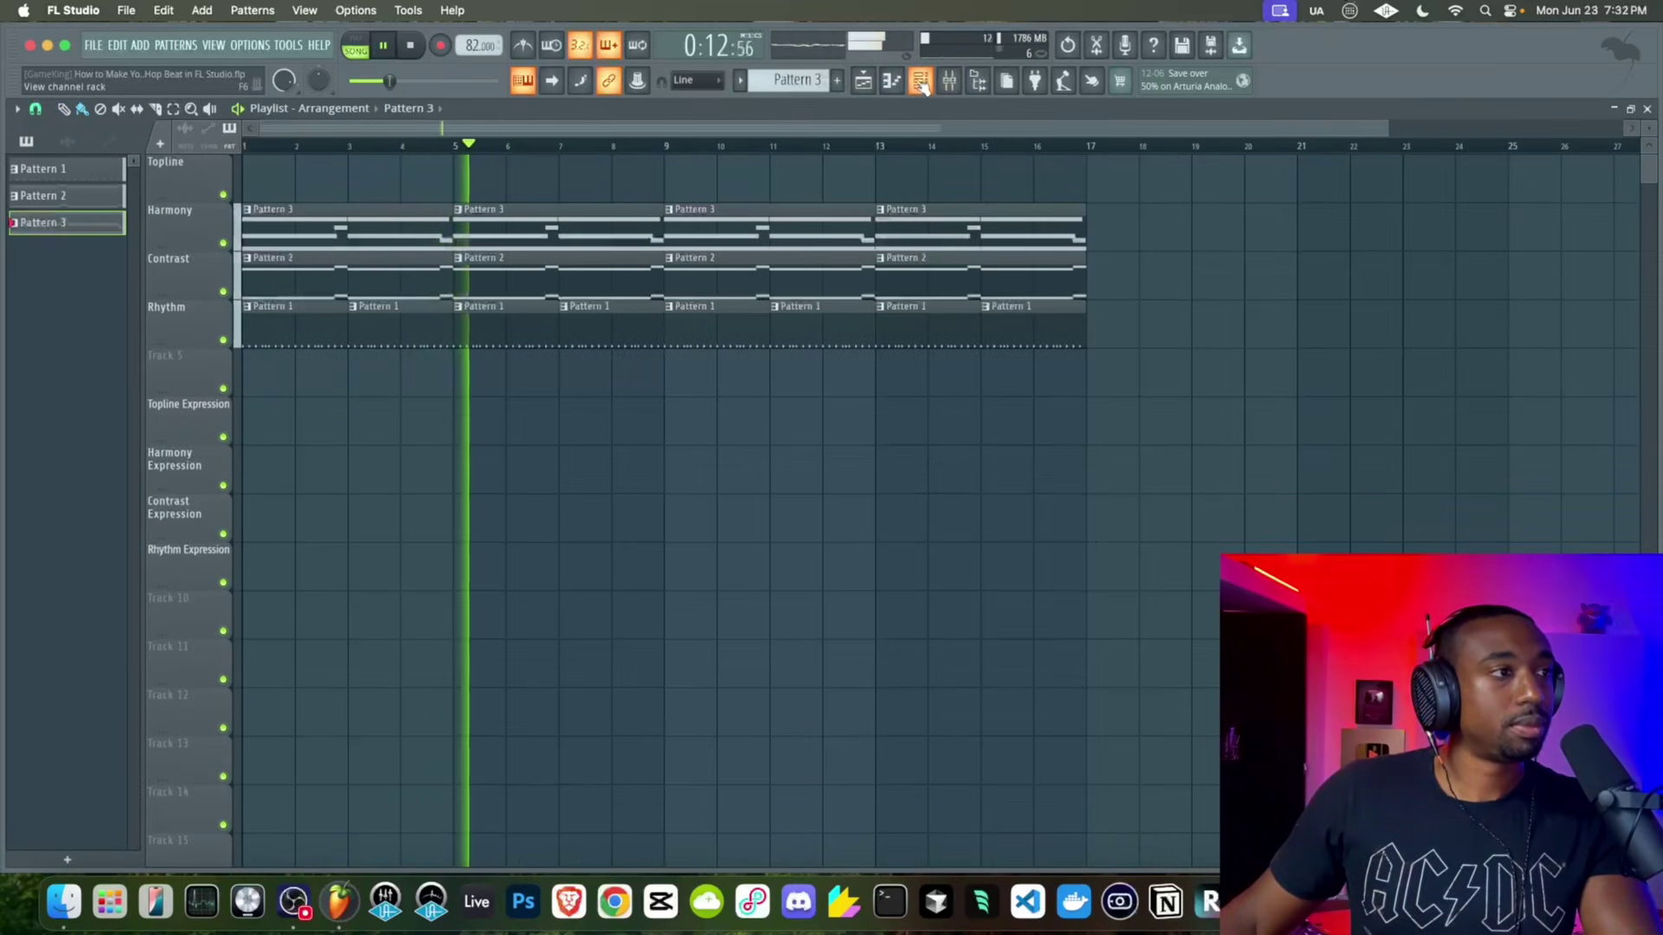
key(F6)
click(450, 290)
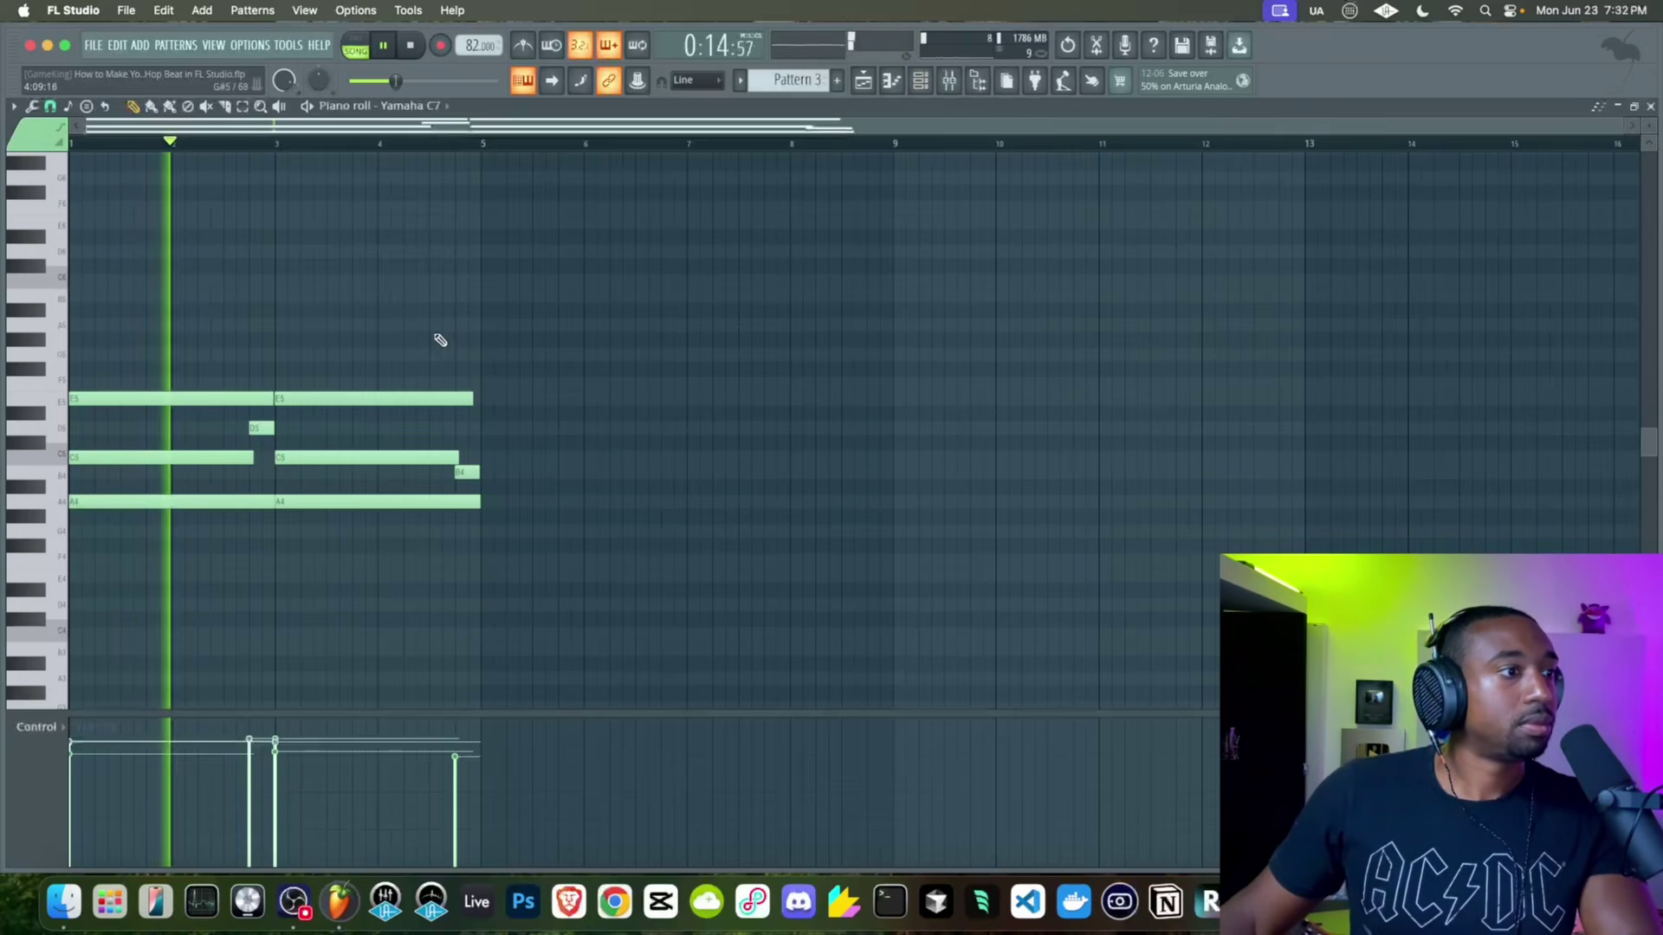
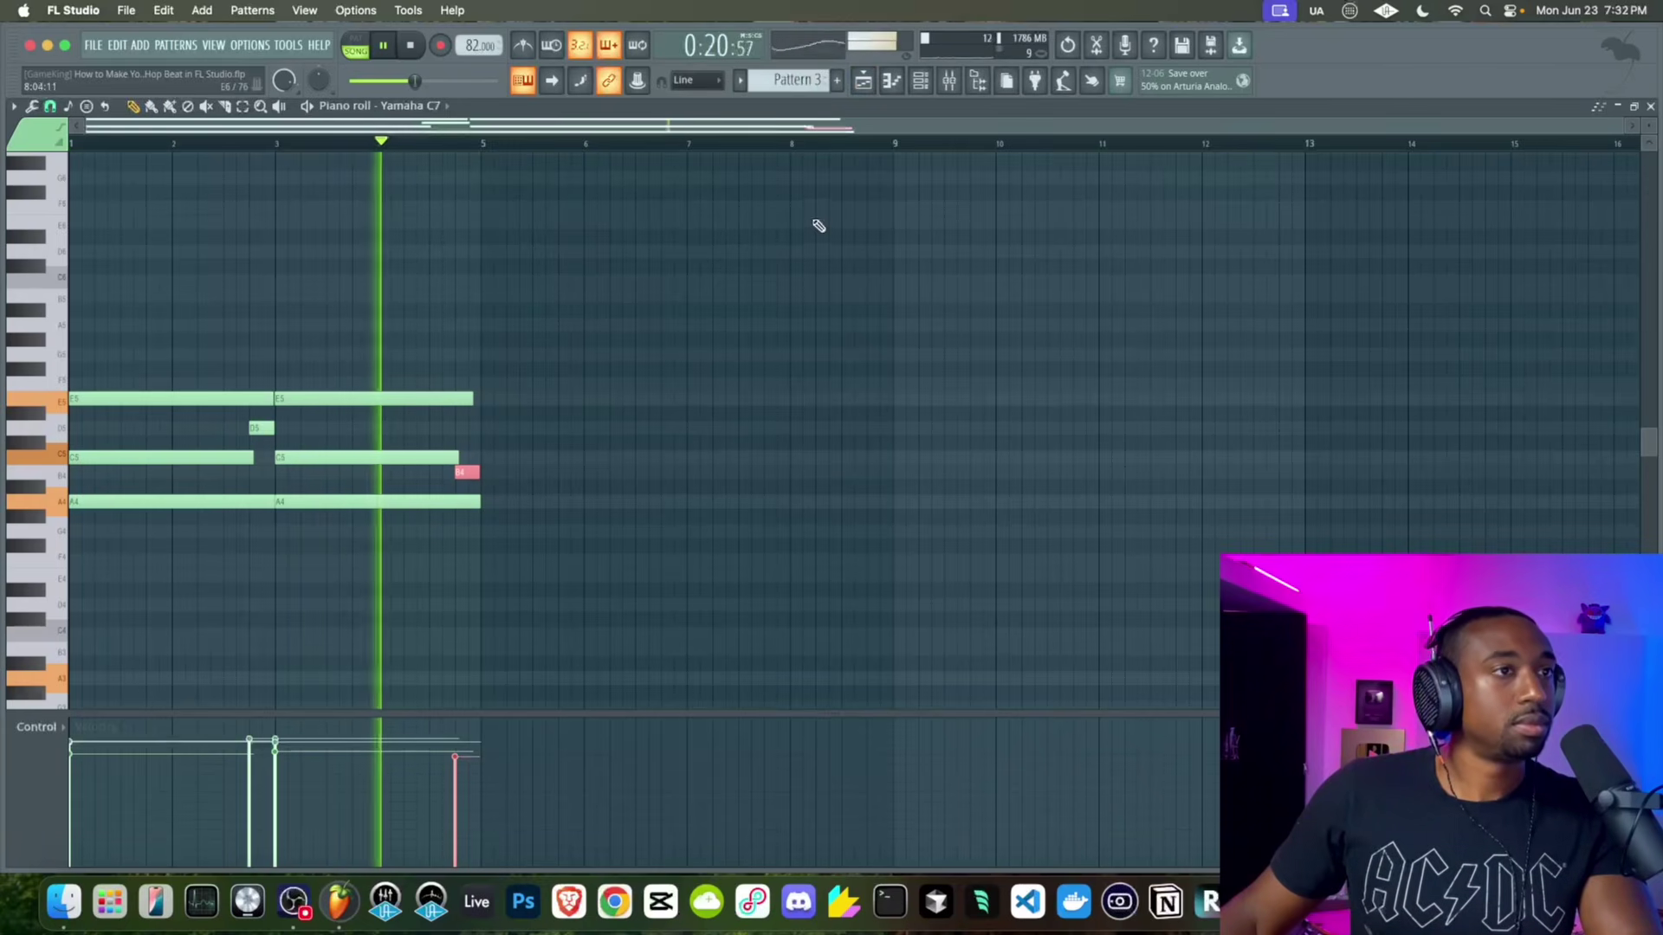
click(862, 82)
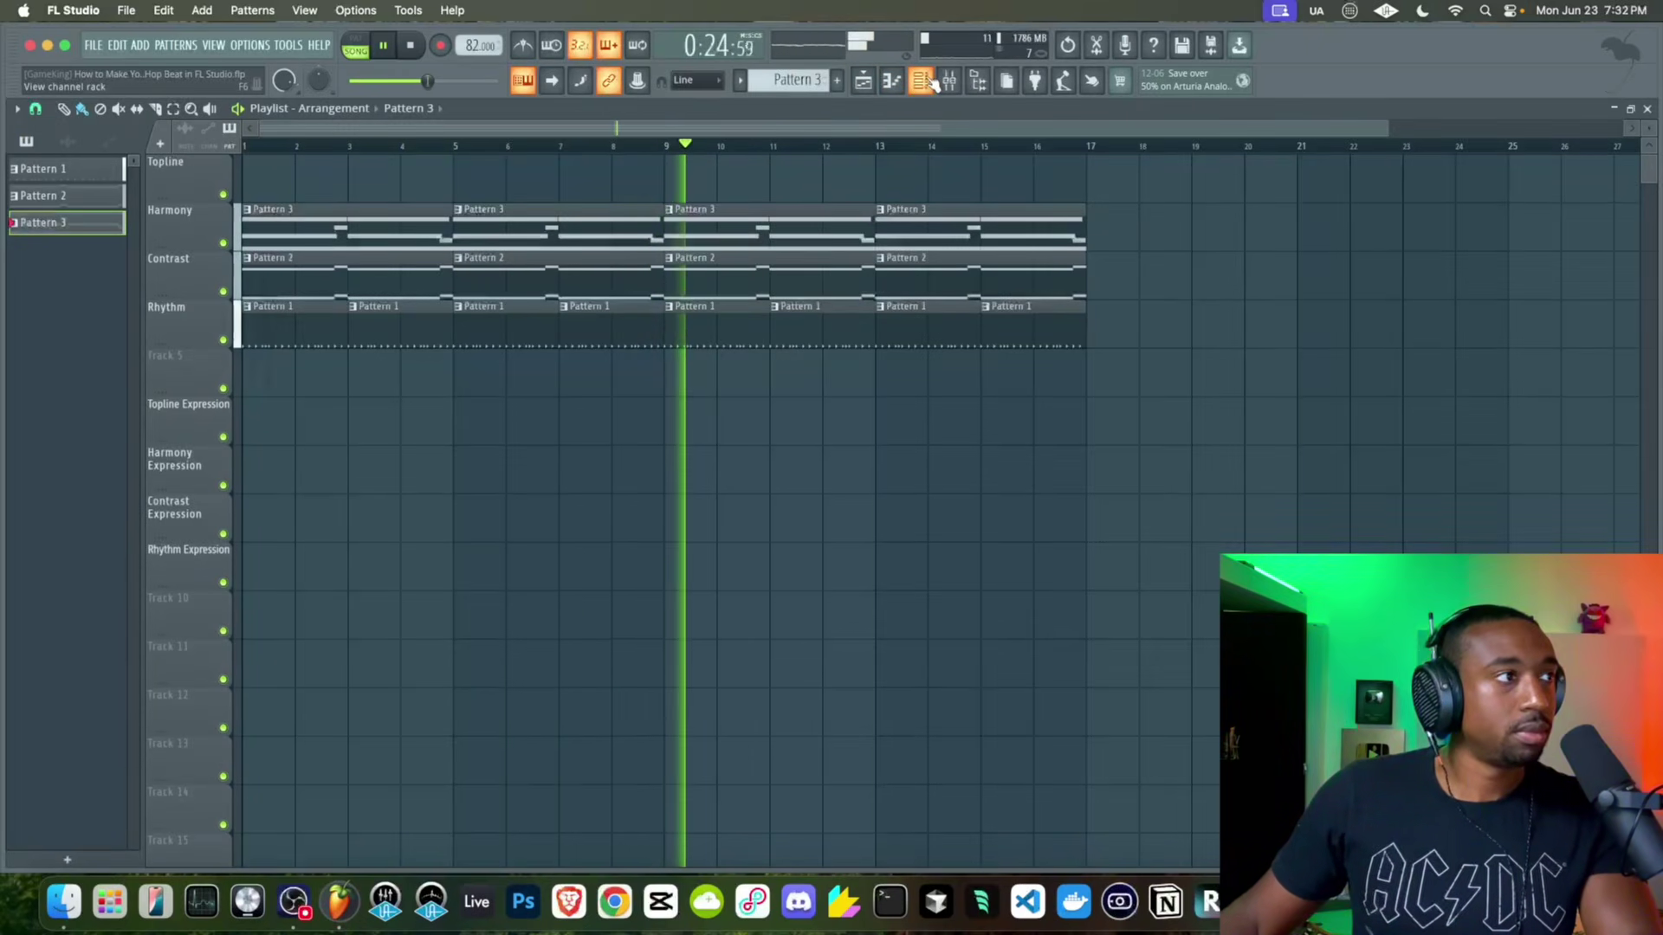
key(space)
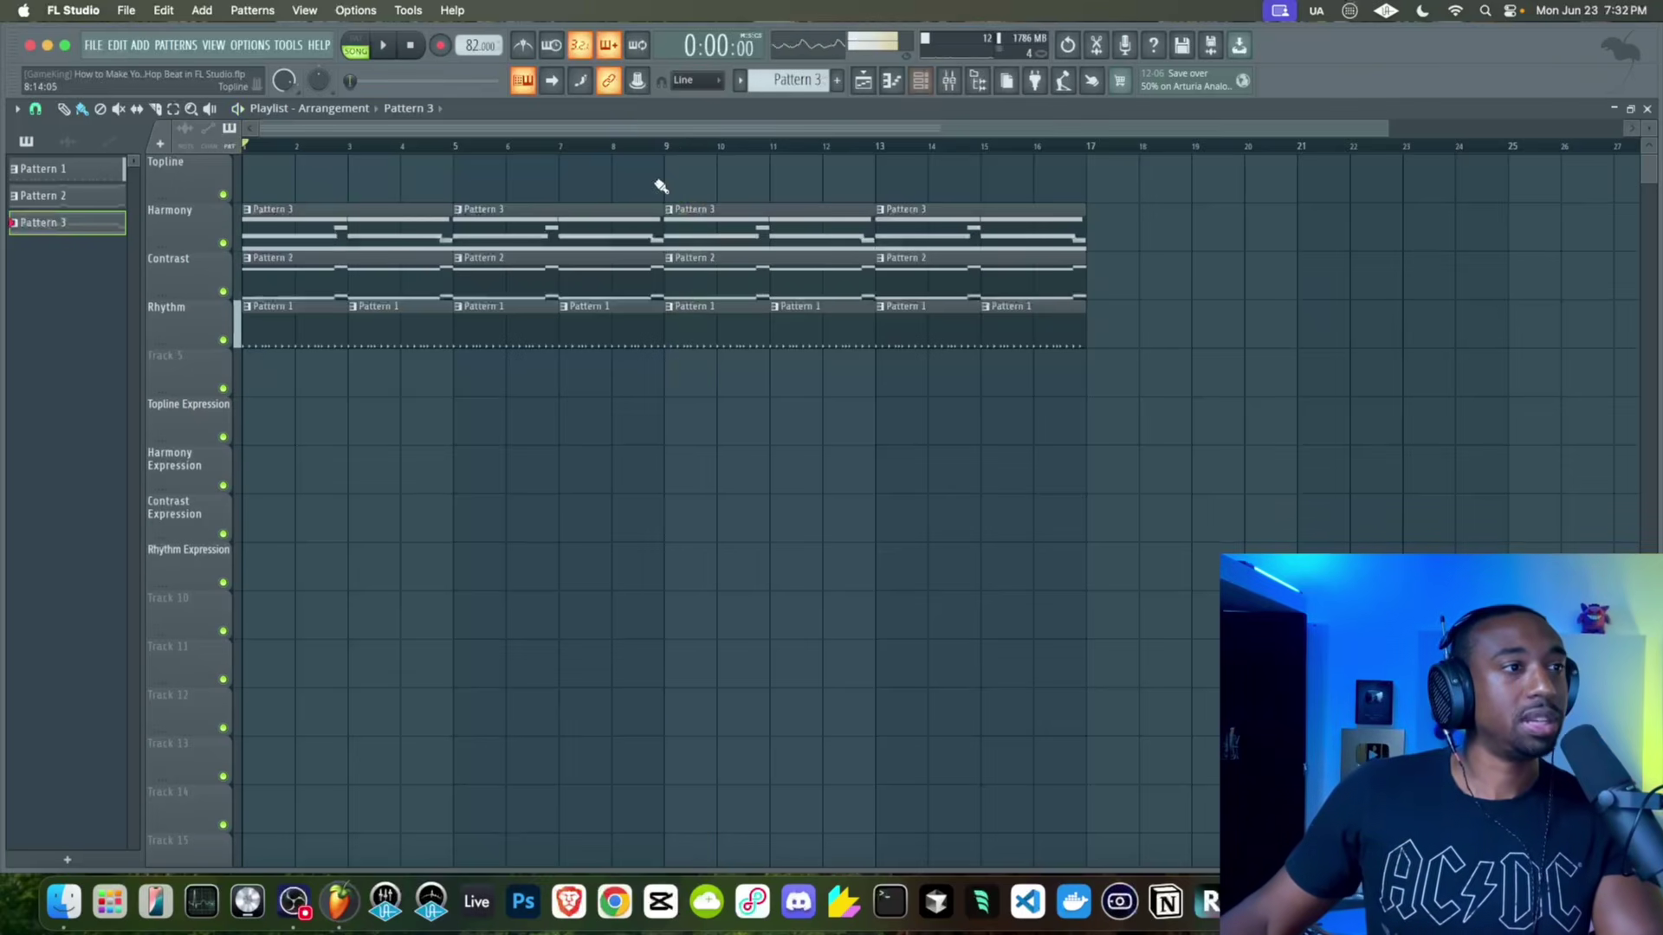
Raise the velocities of Pattern 2's low Yamaha C7 notes to about 91% and play the arrangement
double_click(344, 263)
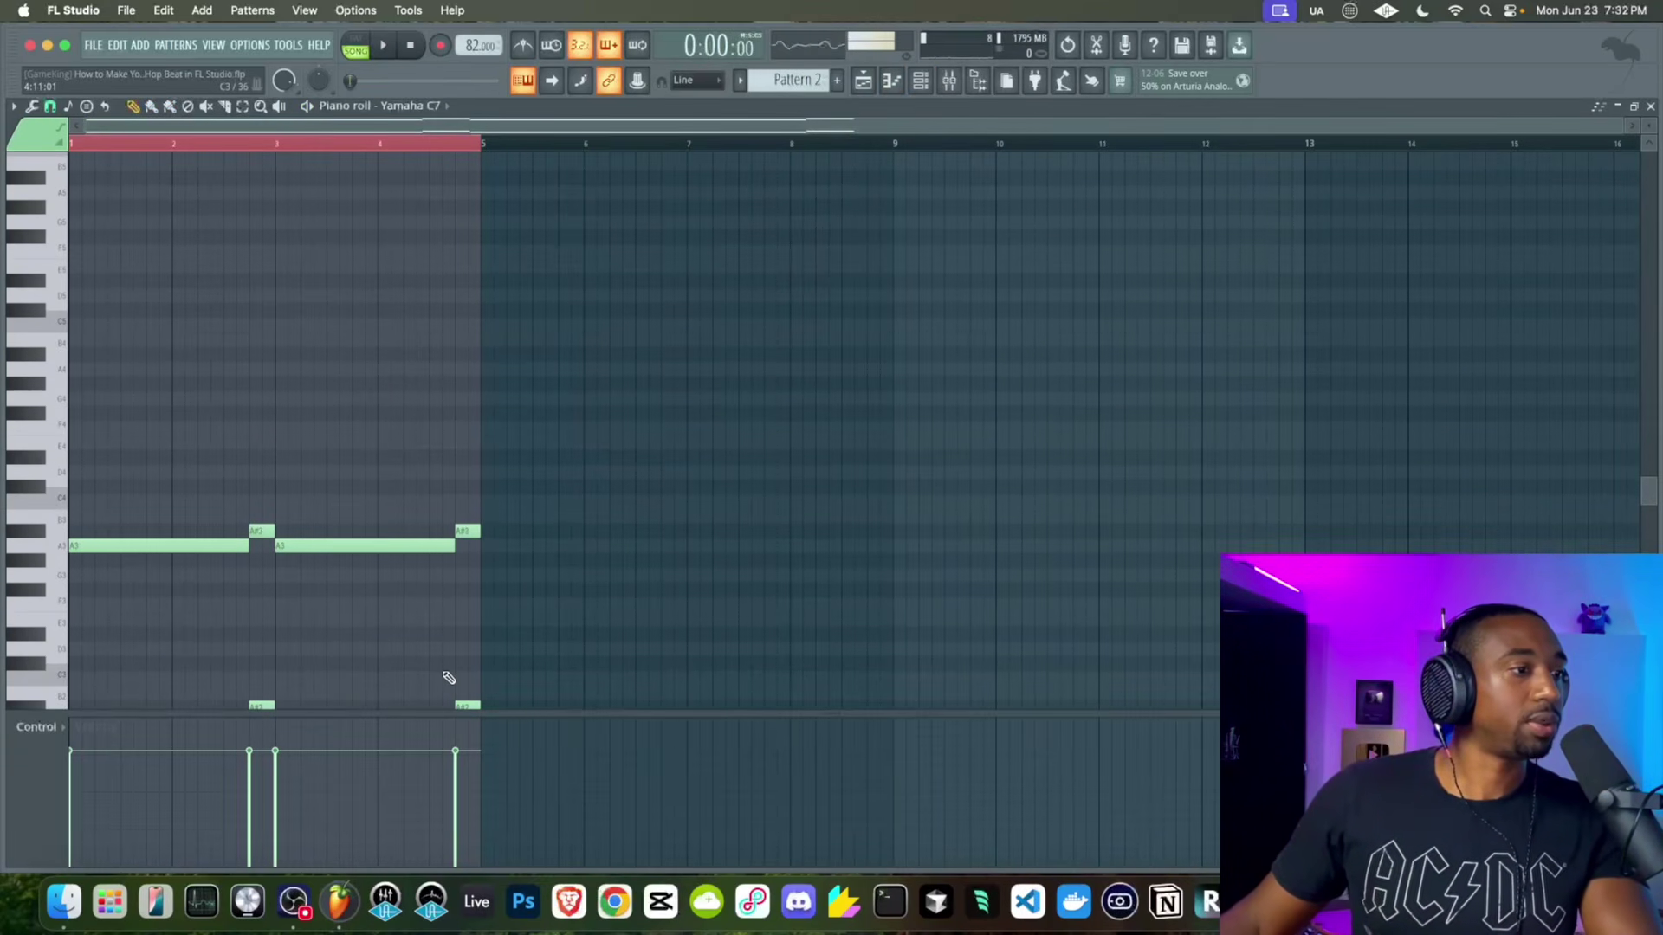
scroll(449, 677, down, 3)
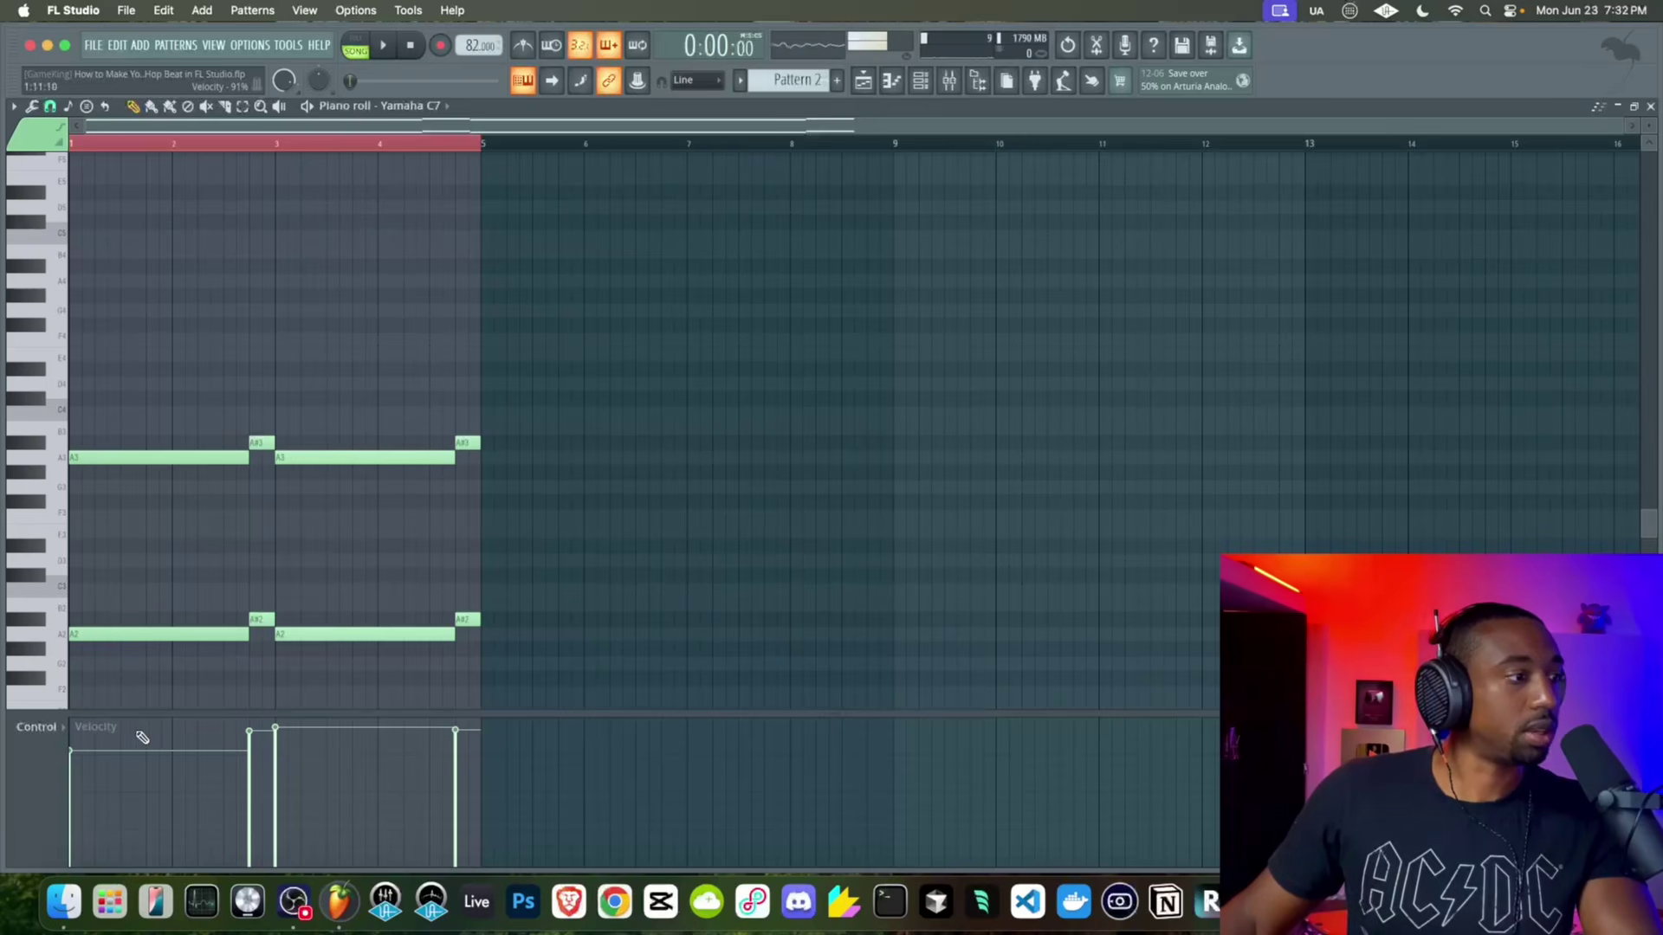
key(space)
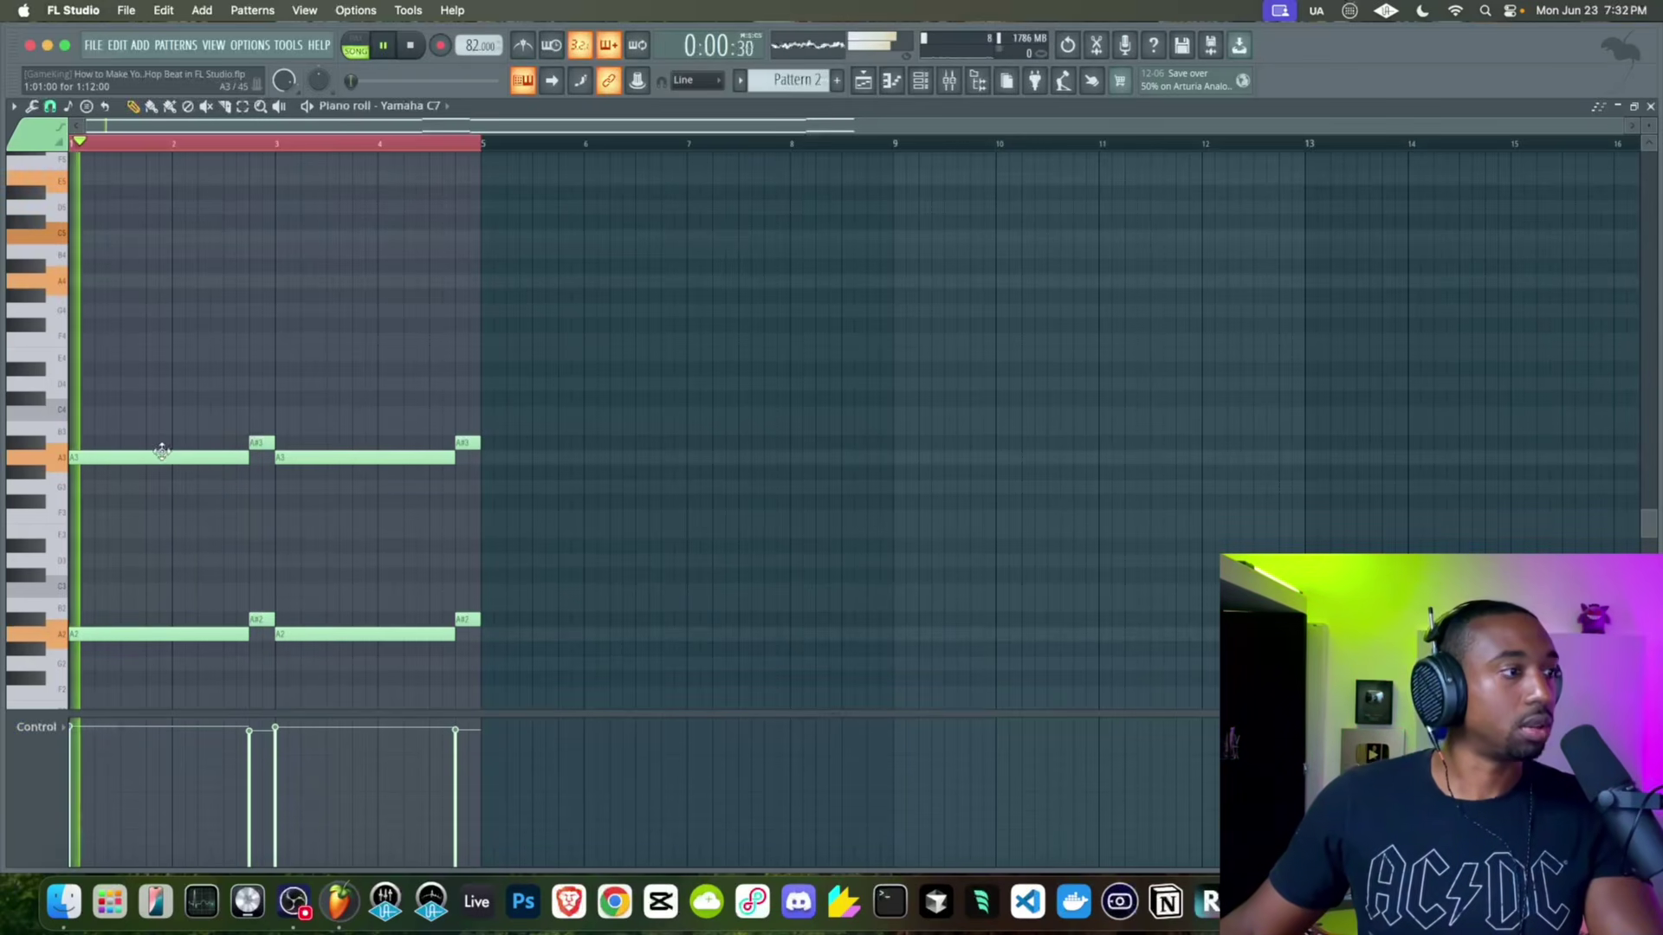
click(874, 78)
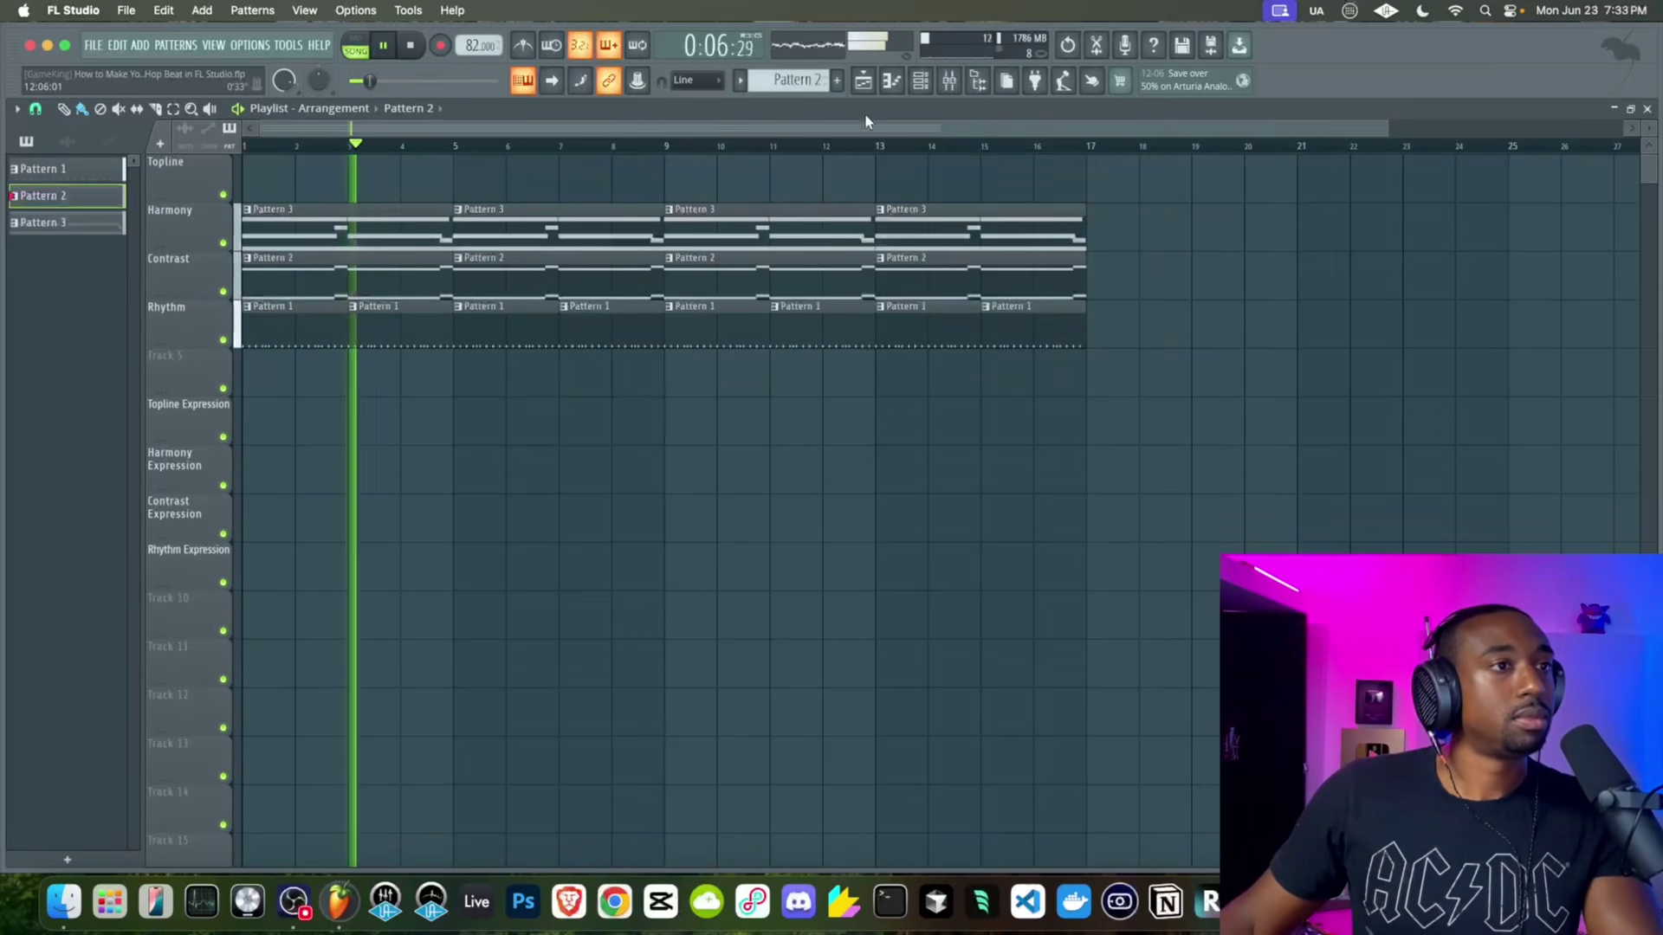
click(920, 87)
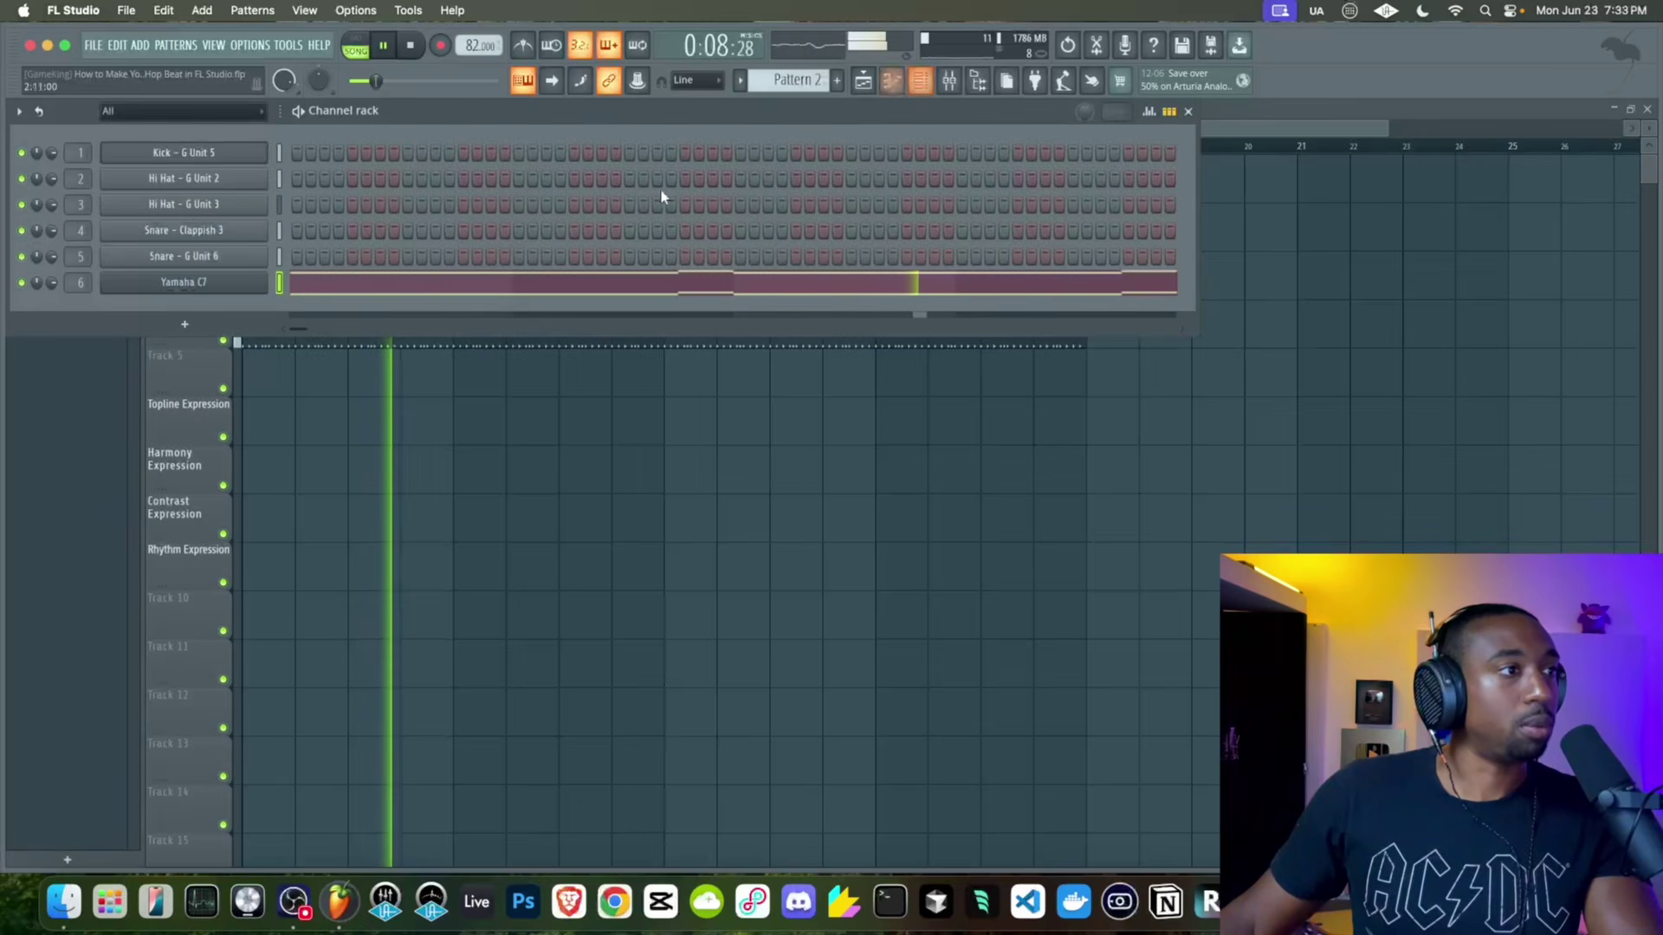
click(628, 251)
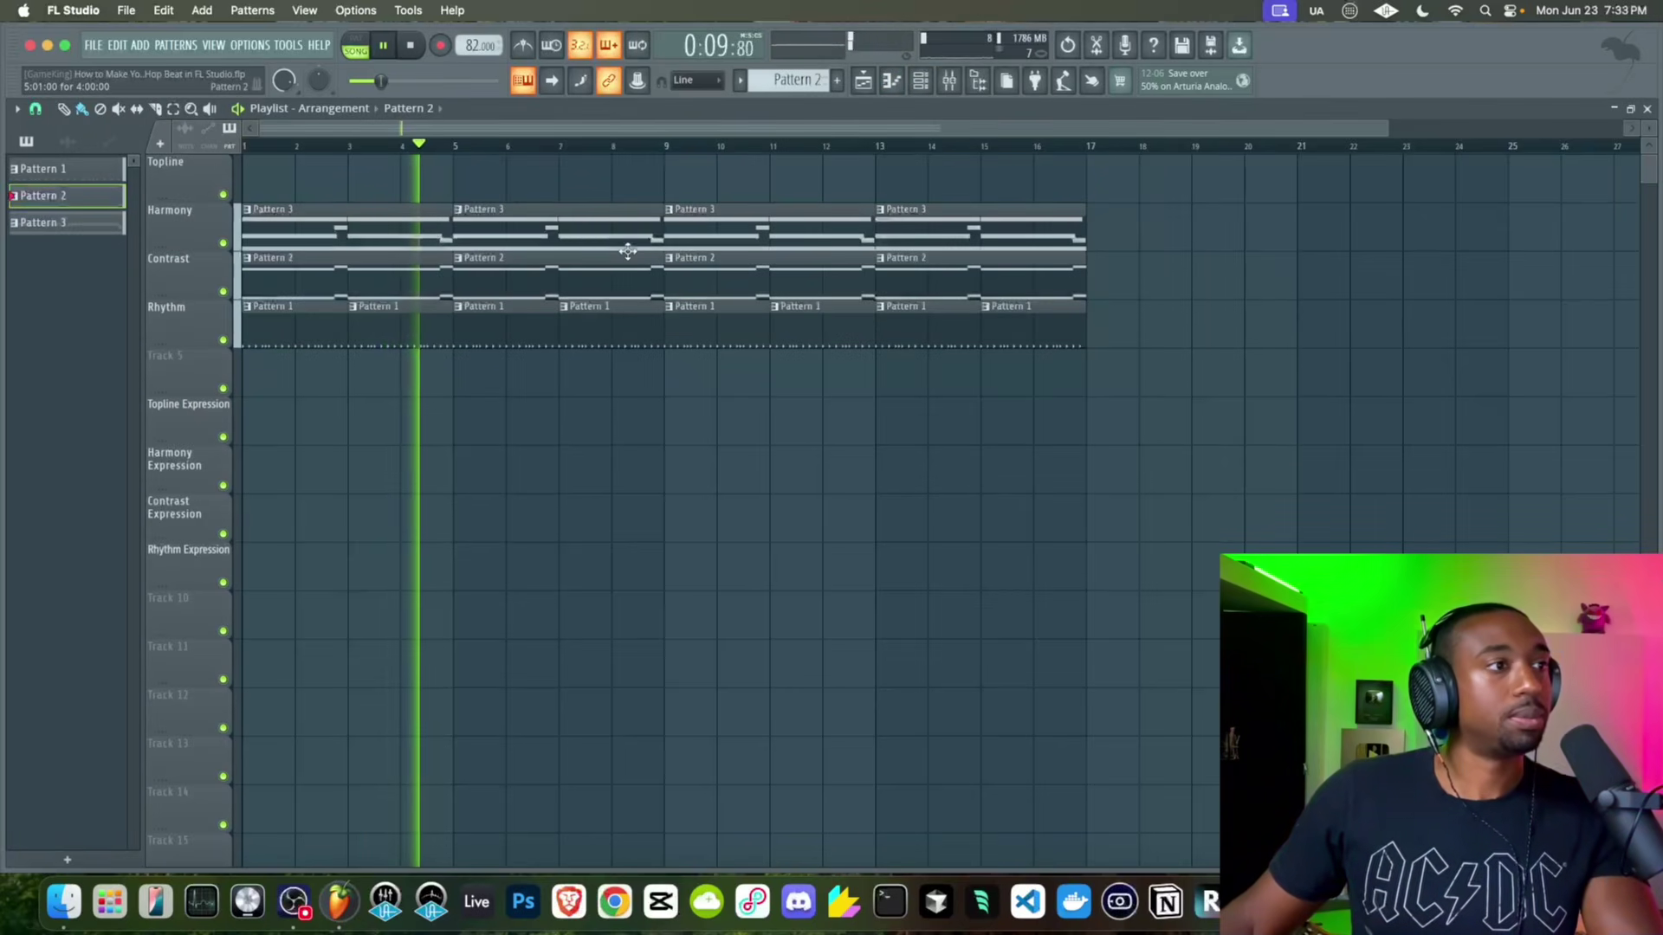
In Pattern 3, lower the final B4 note to A#4, end the second A4 note where it starts, and audition from bar 3
double_click(572, 228)
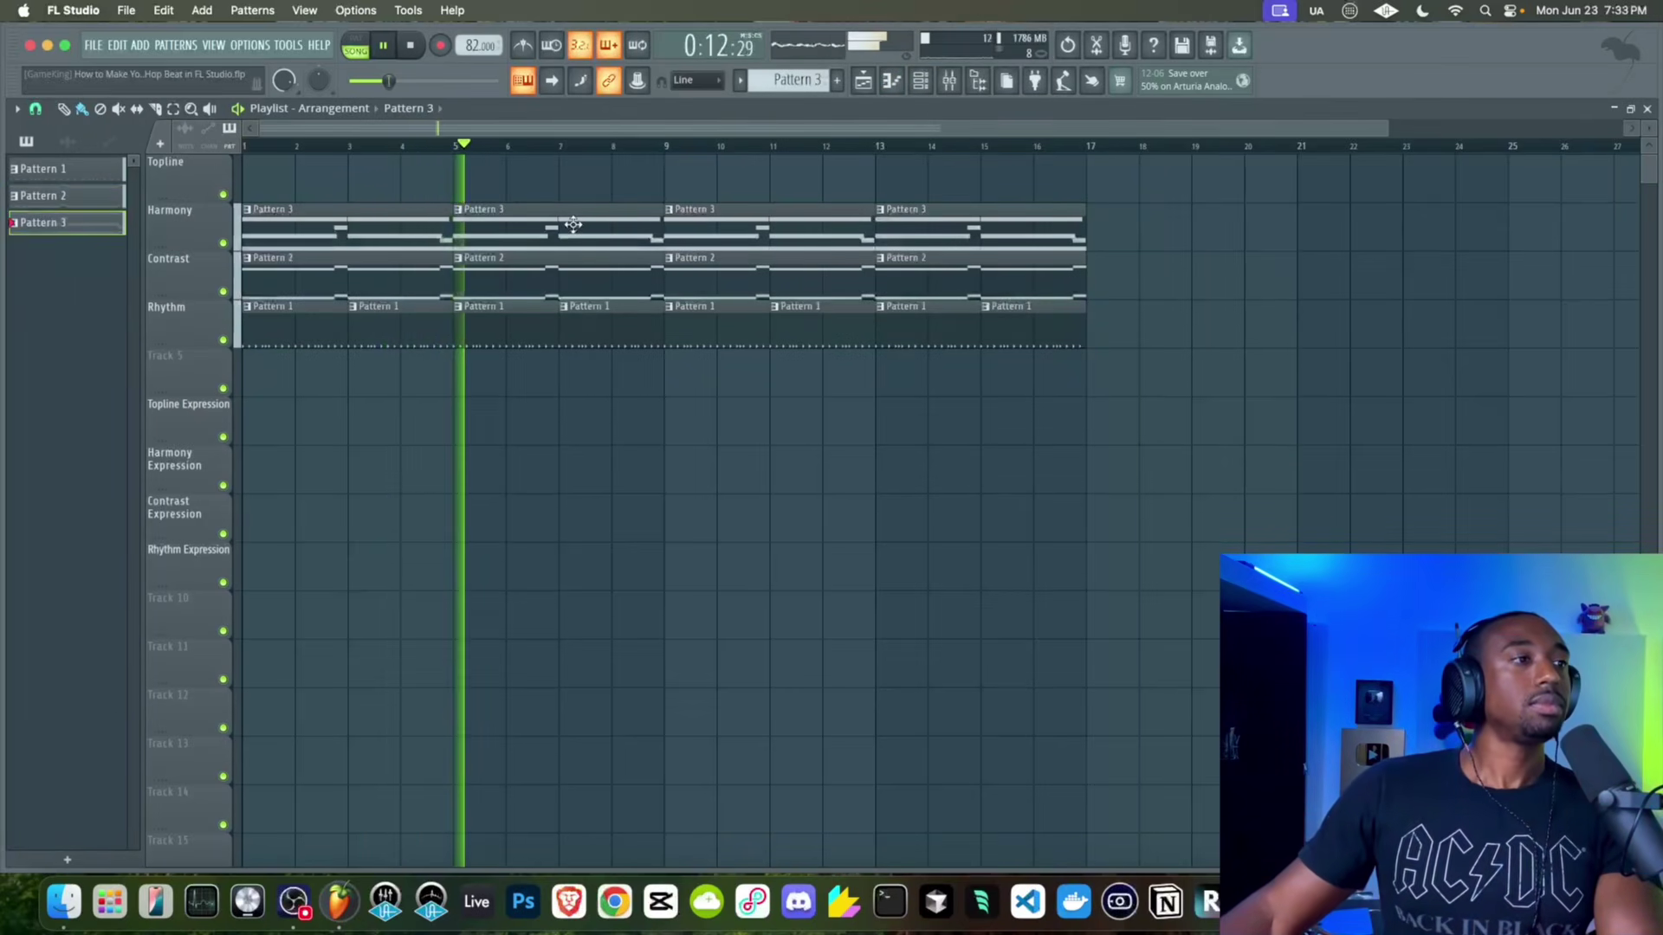
key(space)
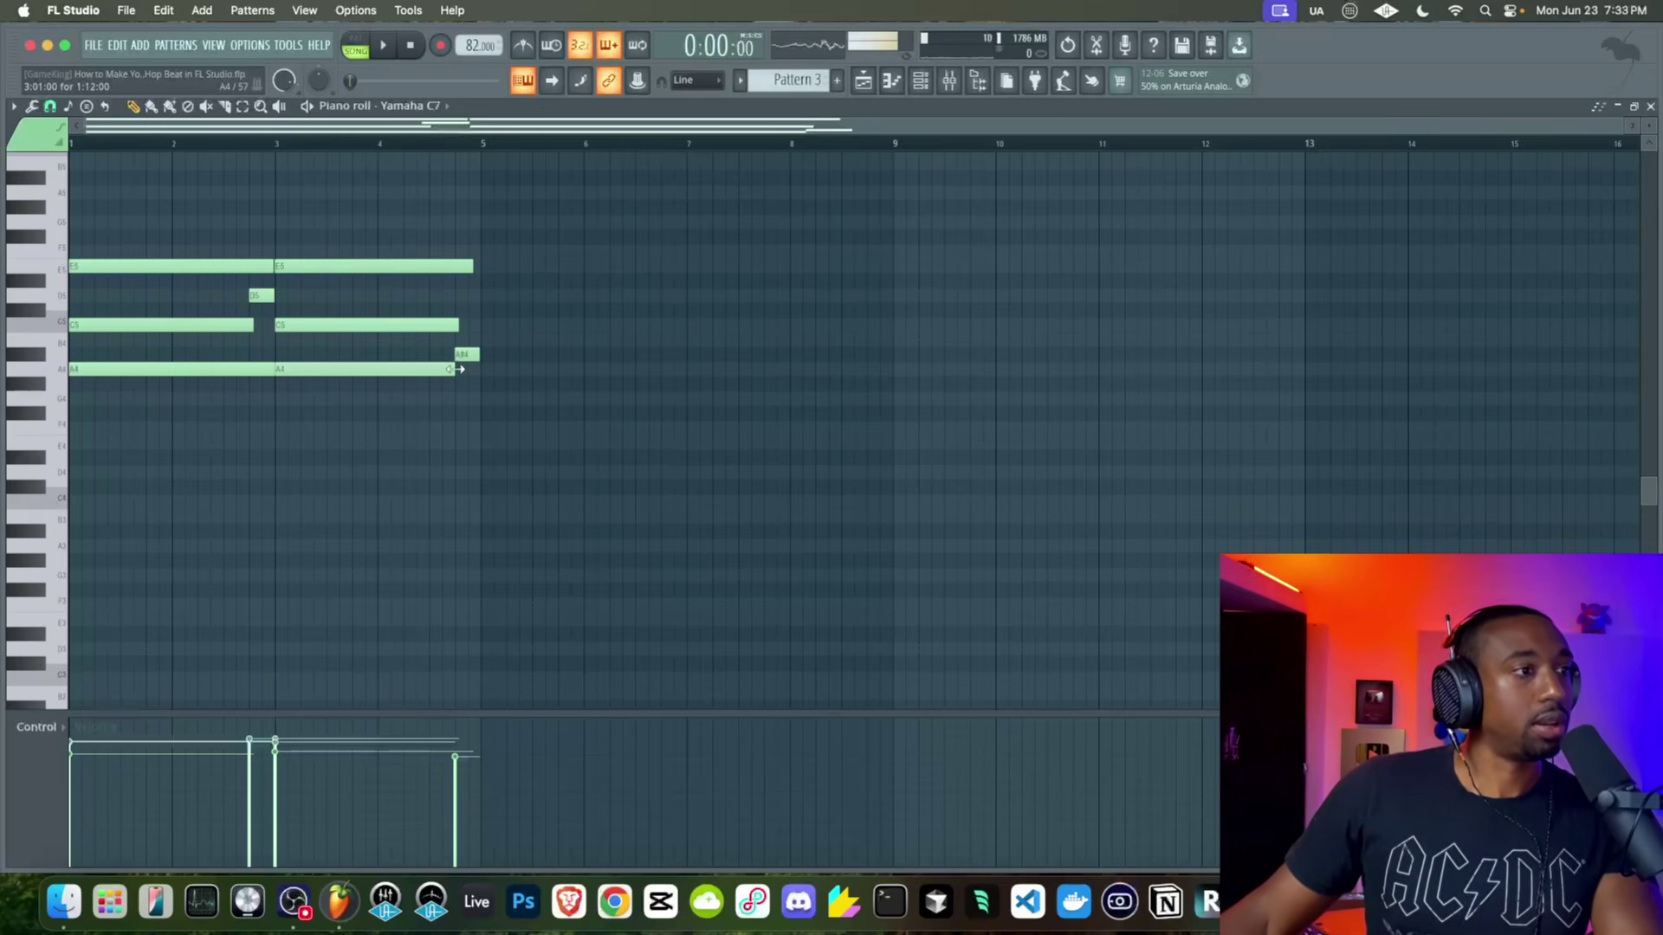
key(space)
click(278, 141)
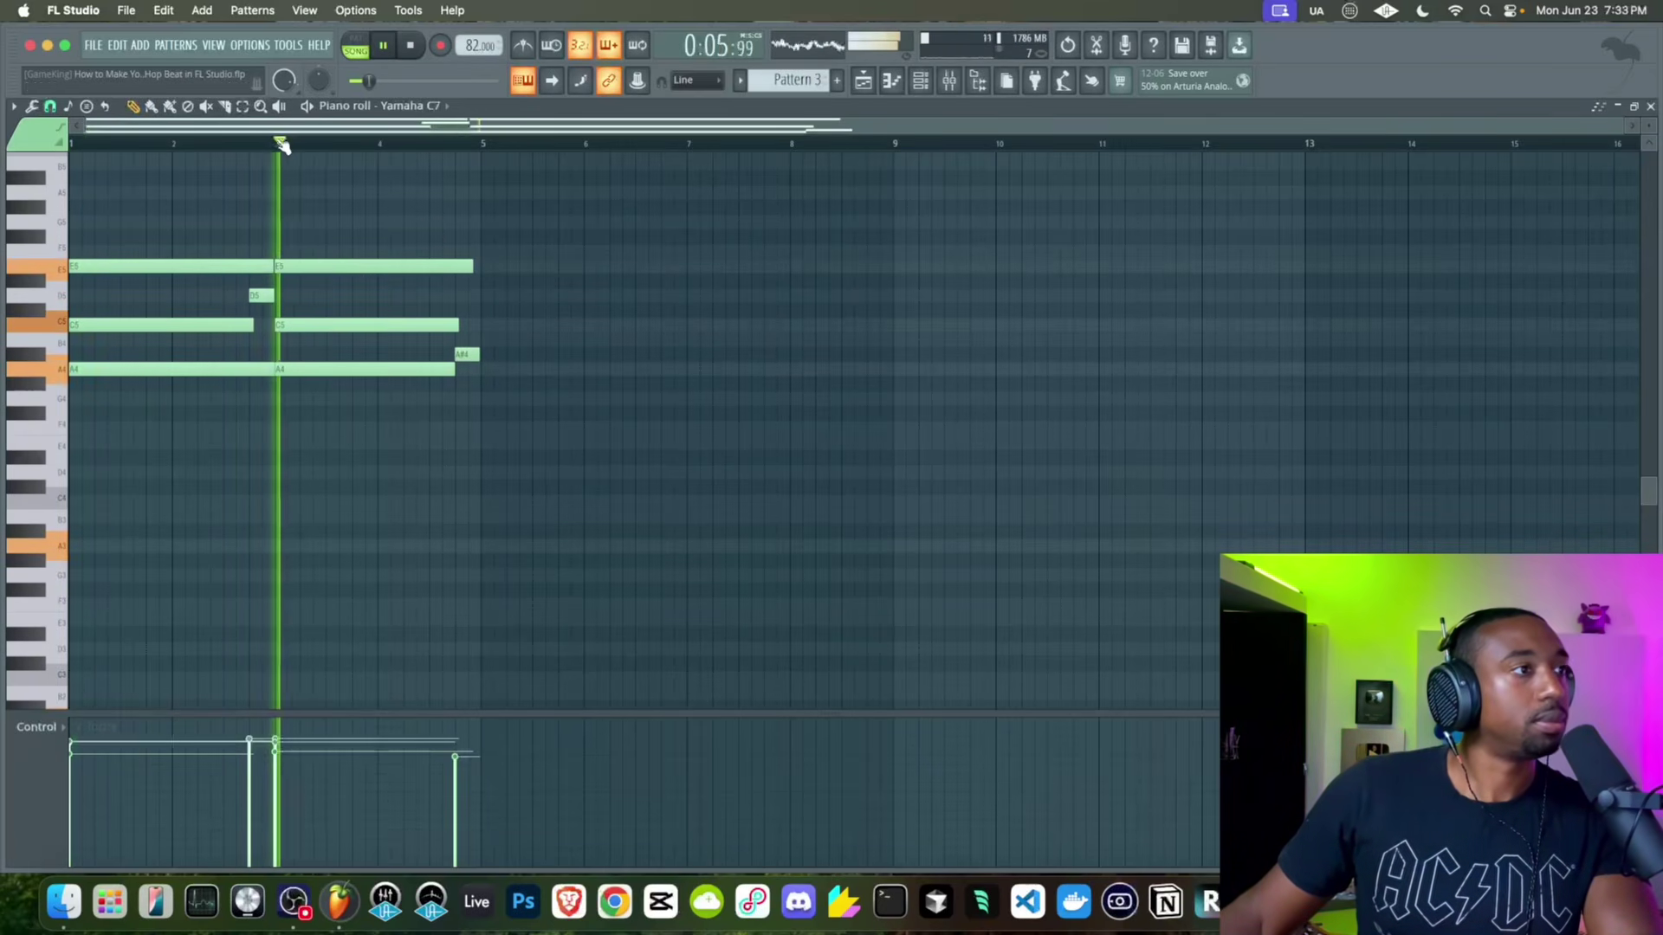
click(467, 354)
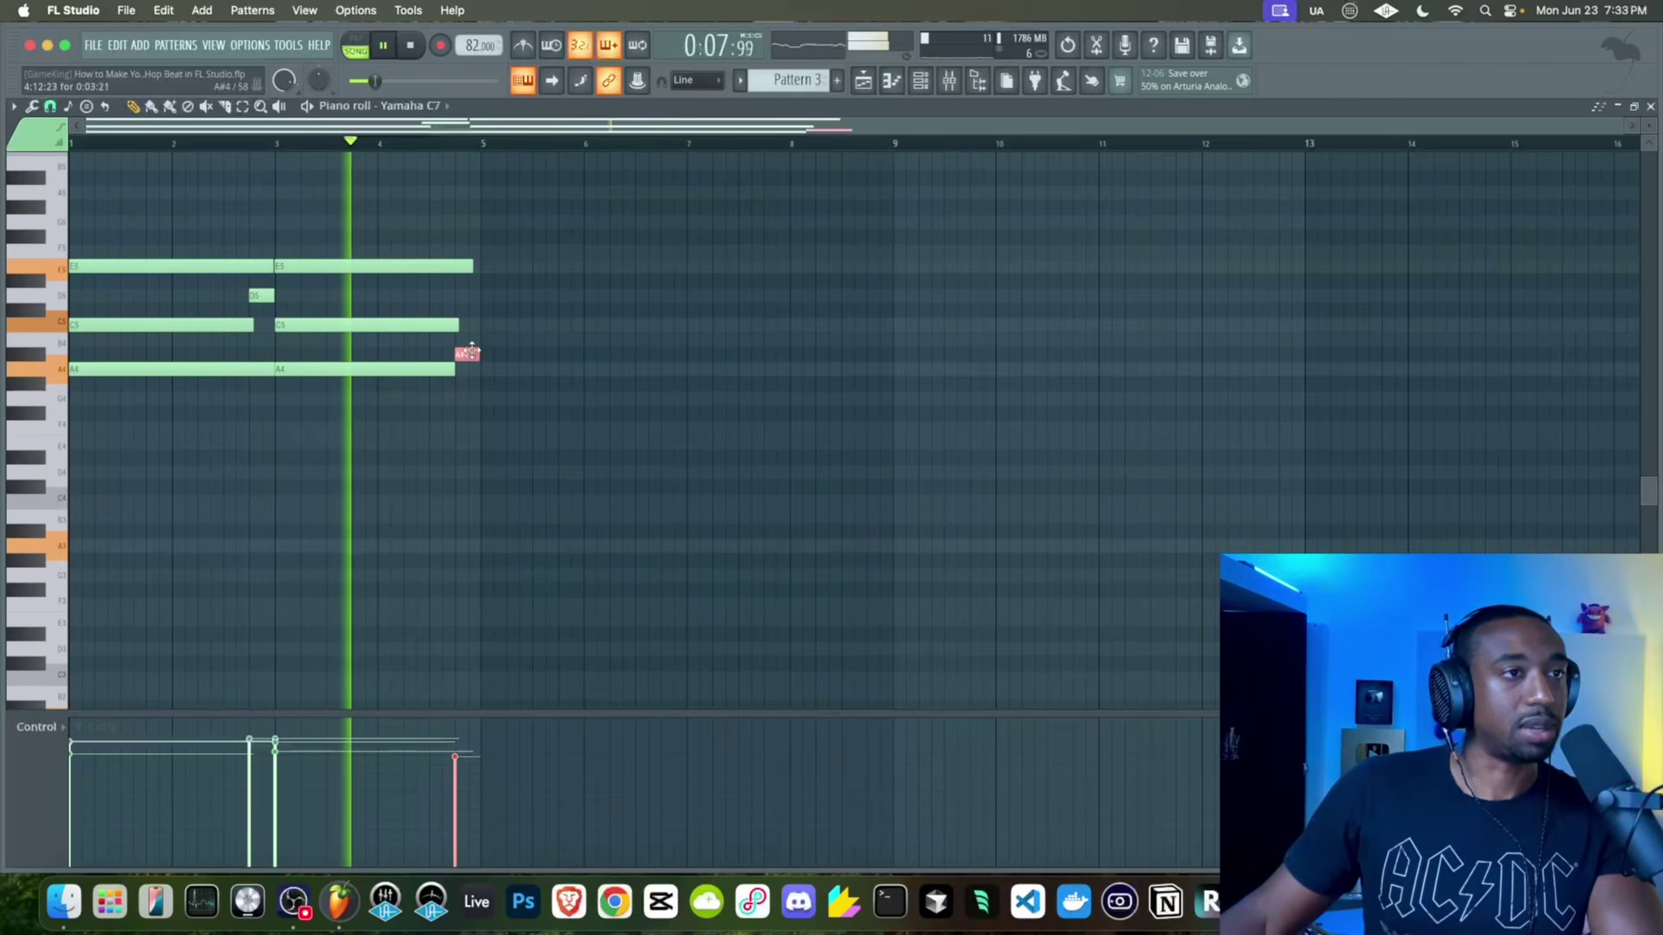
click(467, 330)
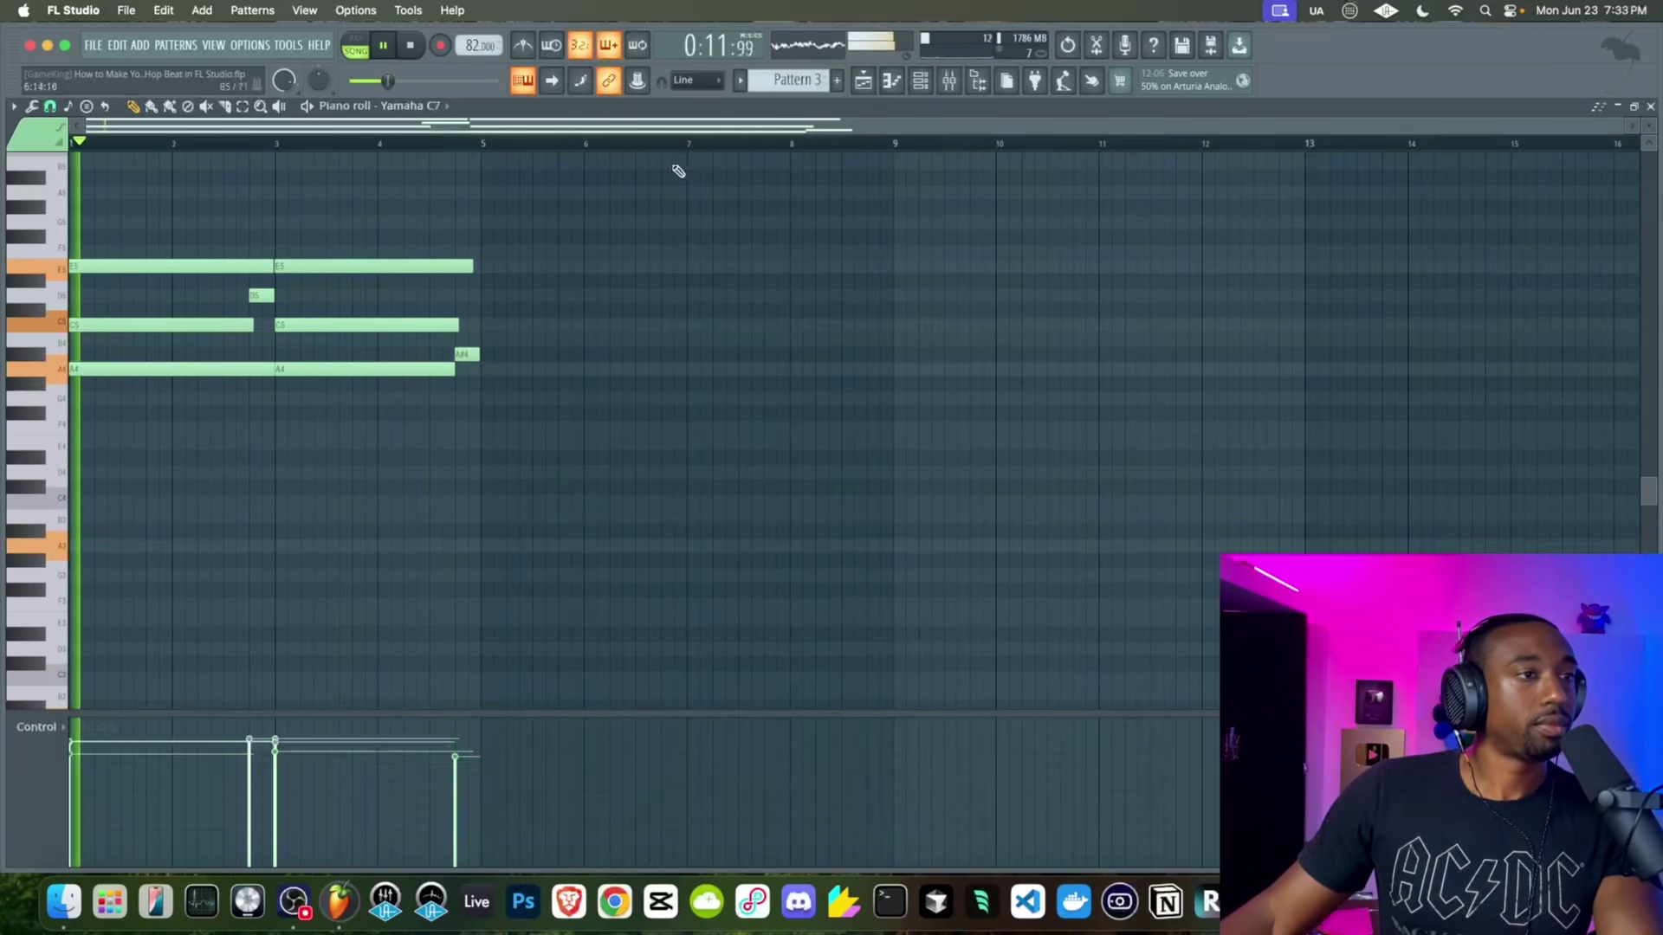
Create Pattern 4 and place one four-bar clip of it at bar 1 on the Topline track
click(864, 81)
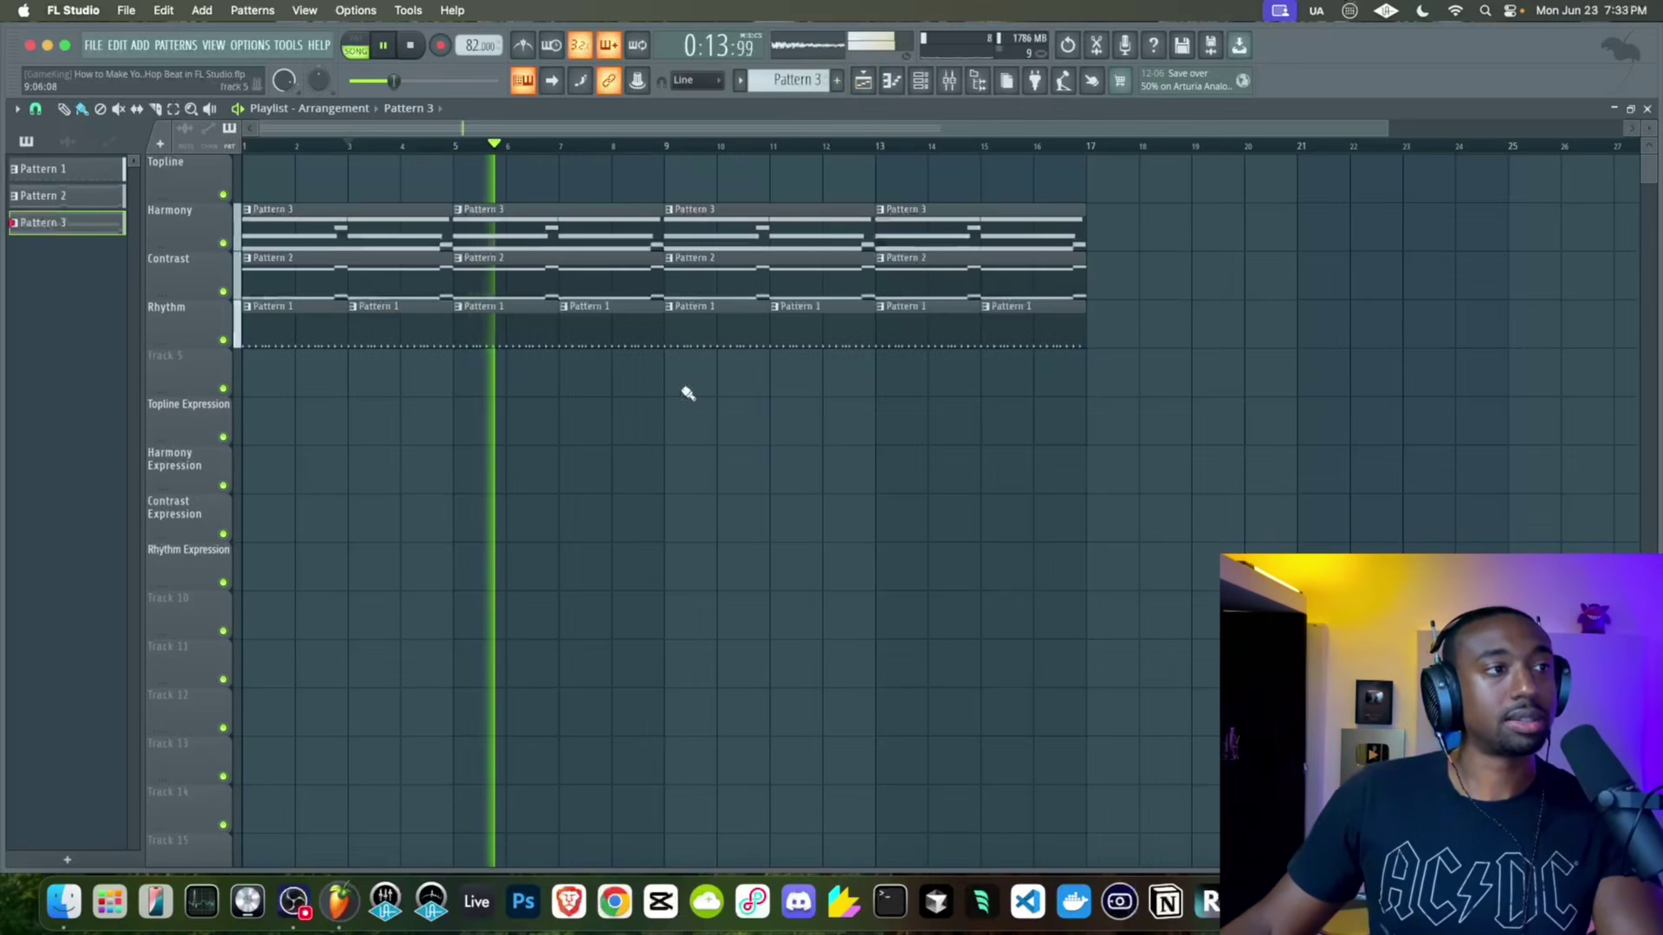
click(837, 81)
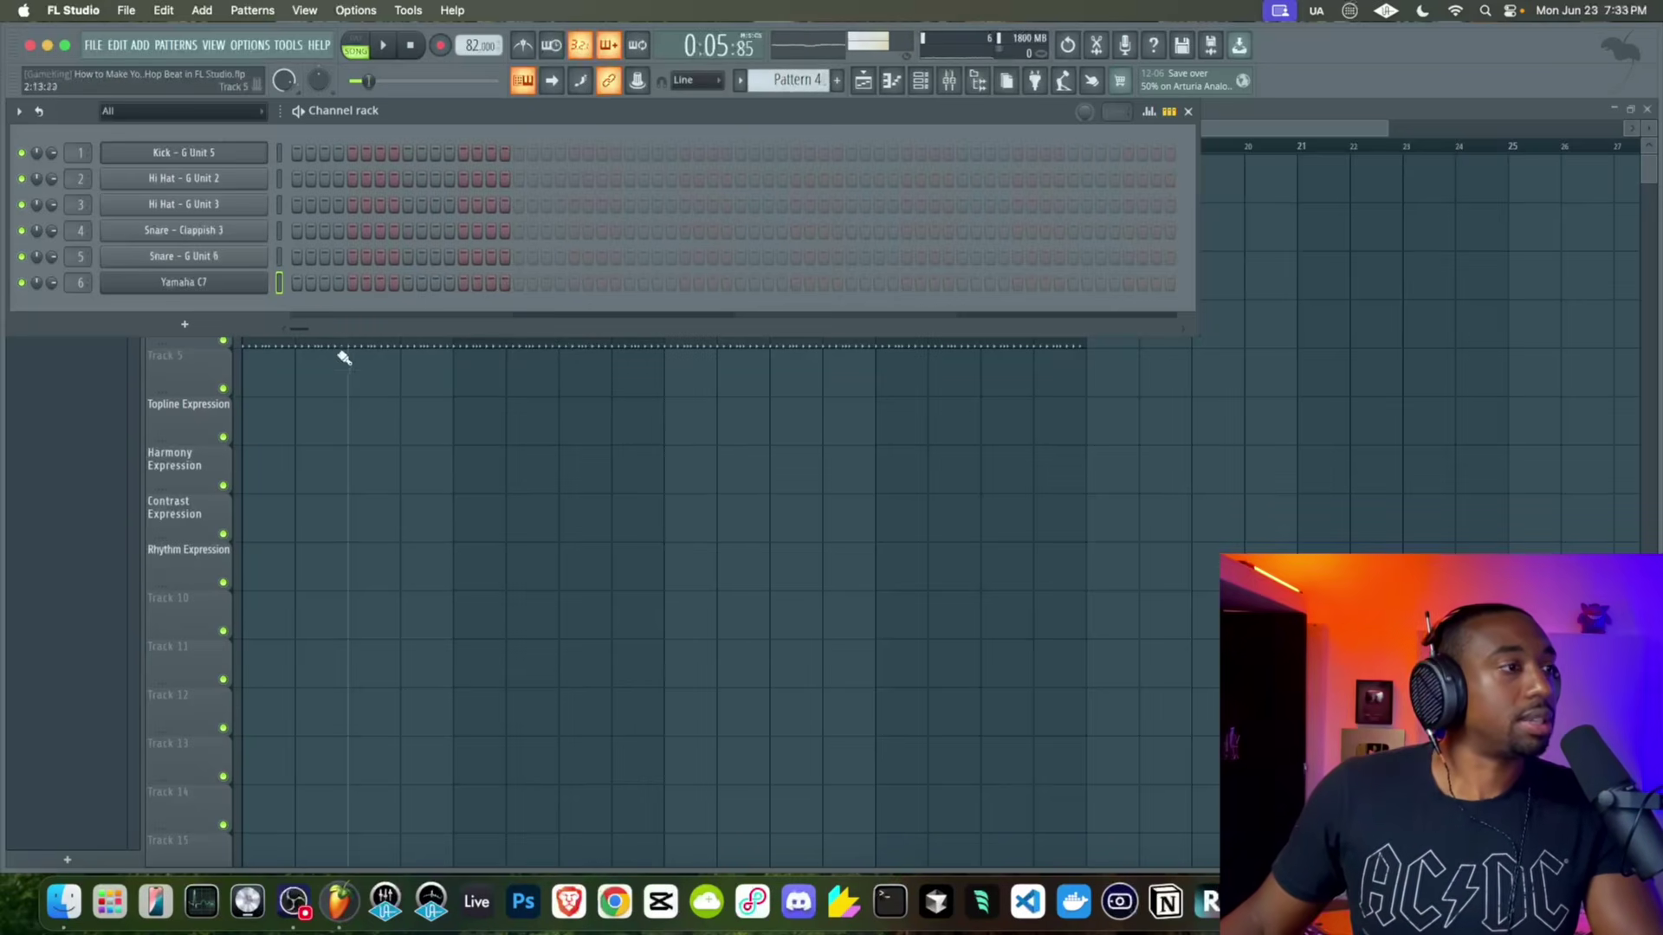
key(F6)
drag(291, 183, 433, 183)
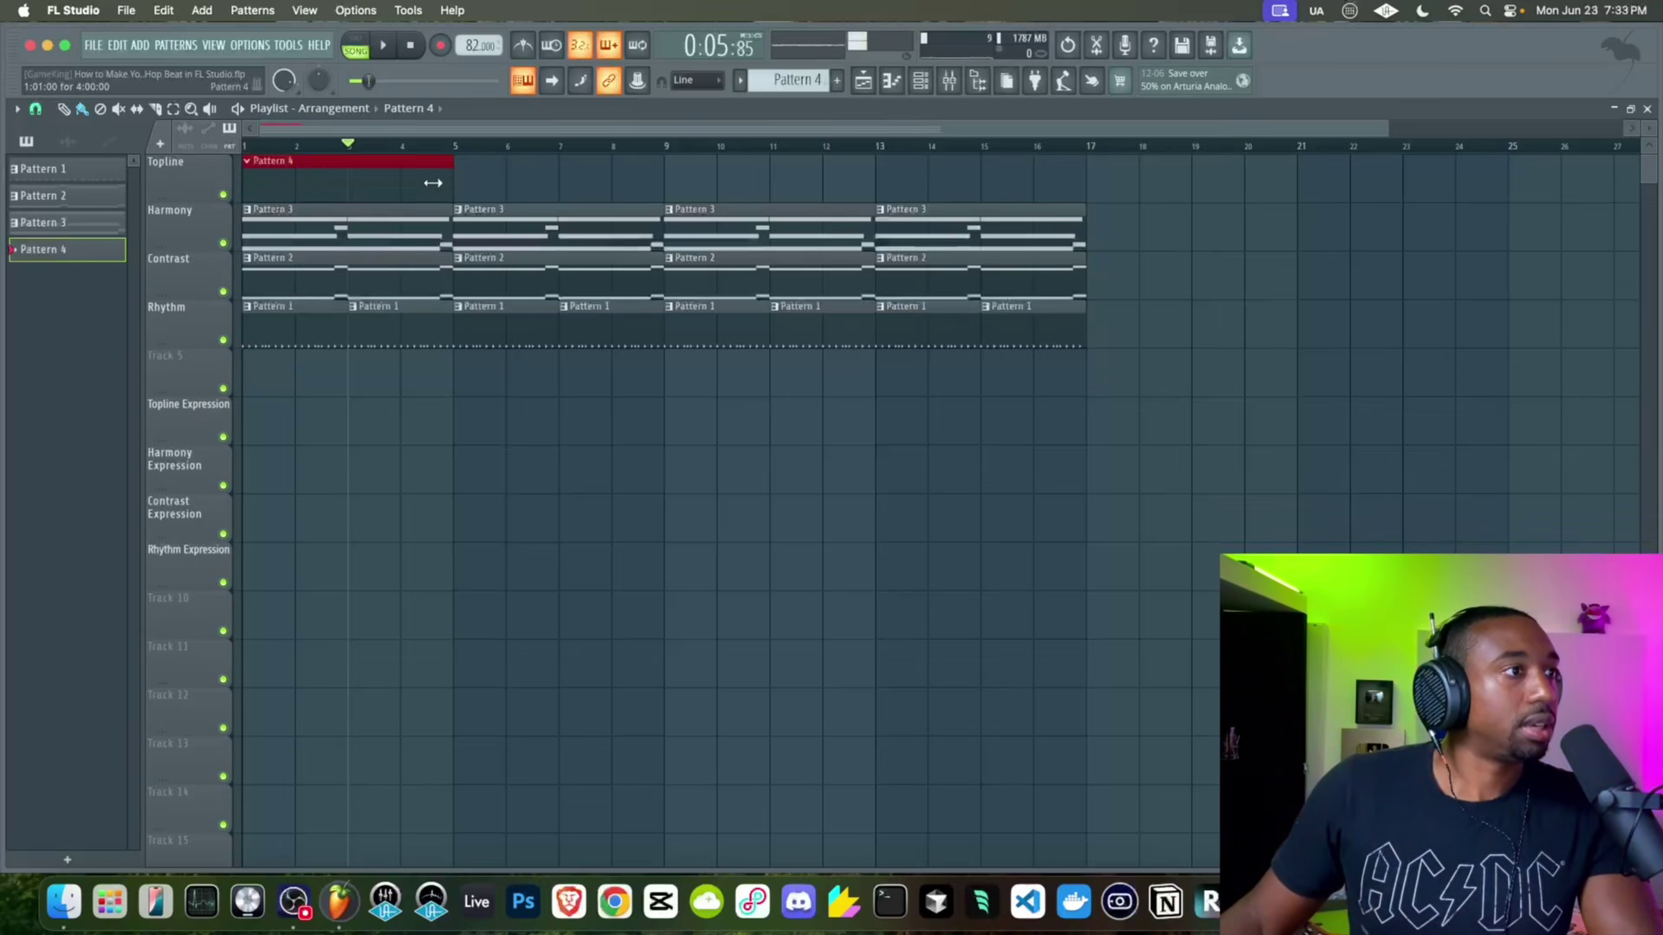
Open the piano roll of the Yamaha C7 channel for Pattern 4
click(892, 81)
click(920, 81)
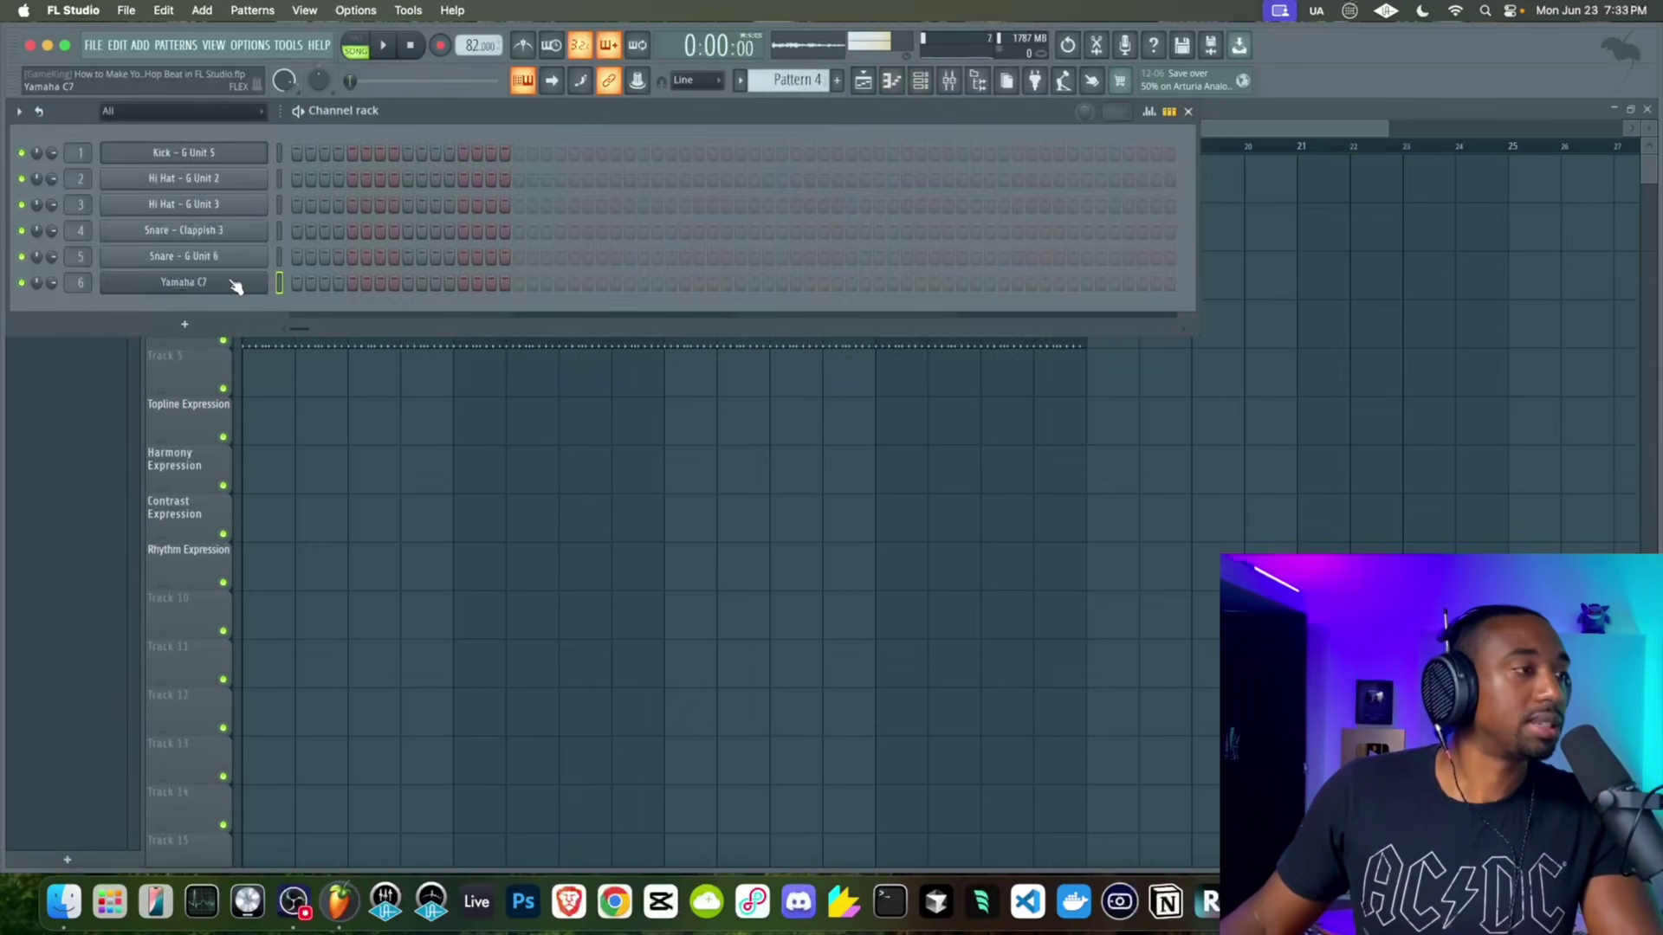
right_click(232, 285)
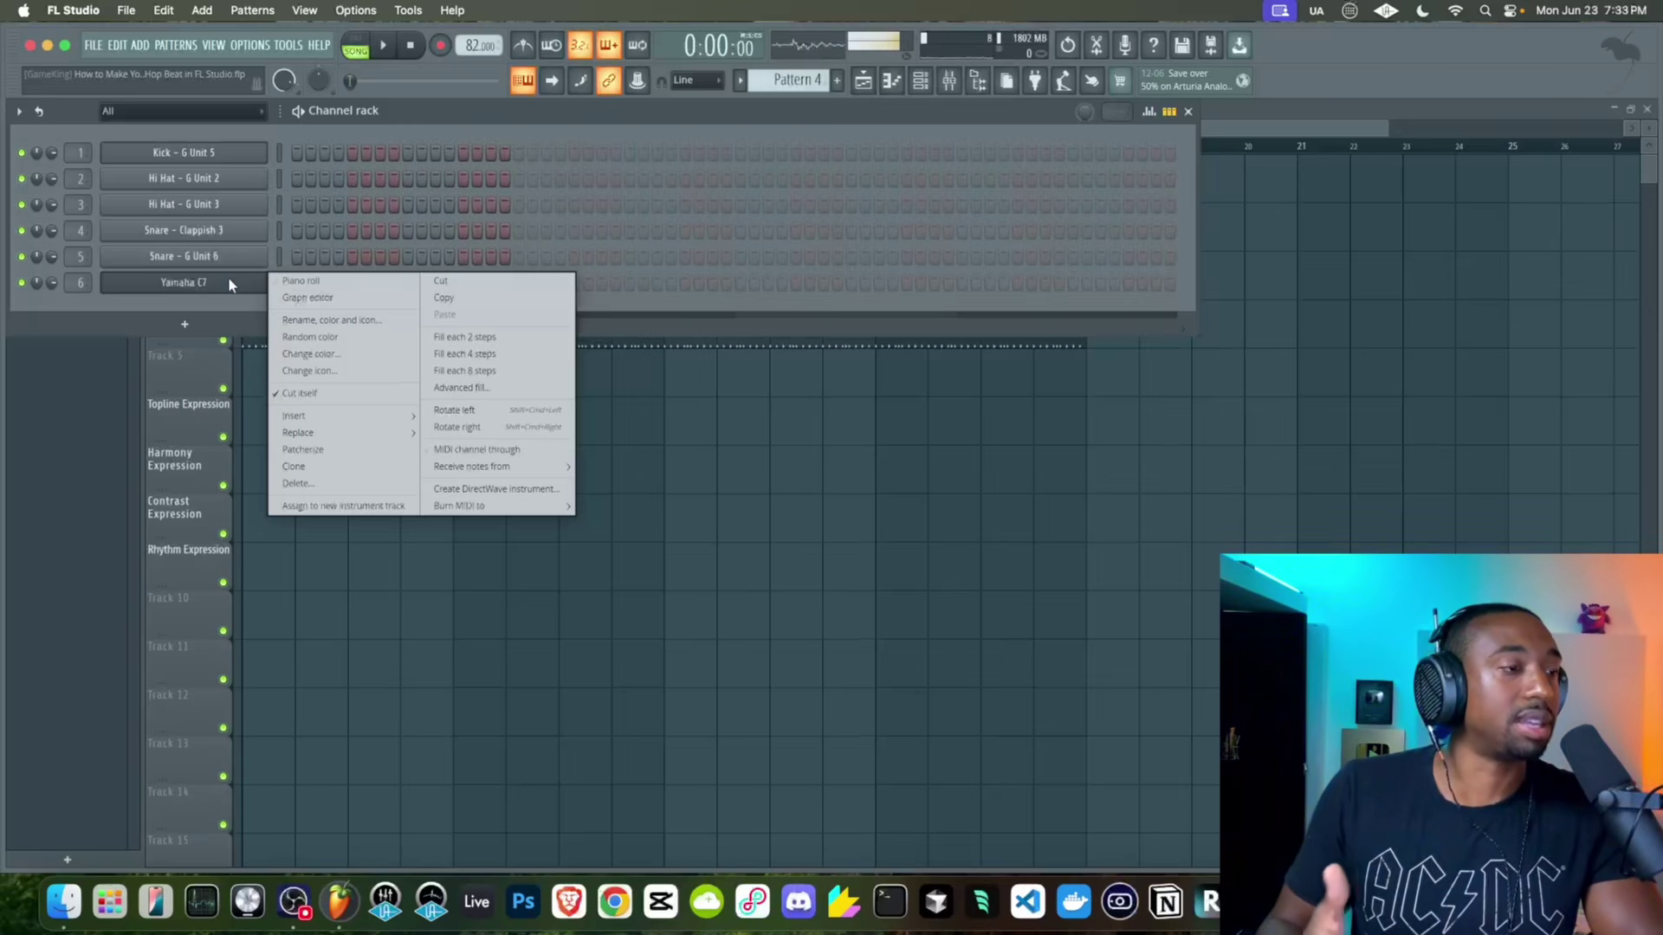
click(291, 281)
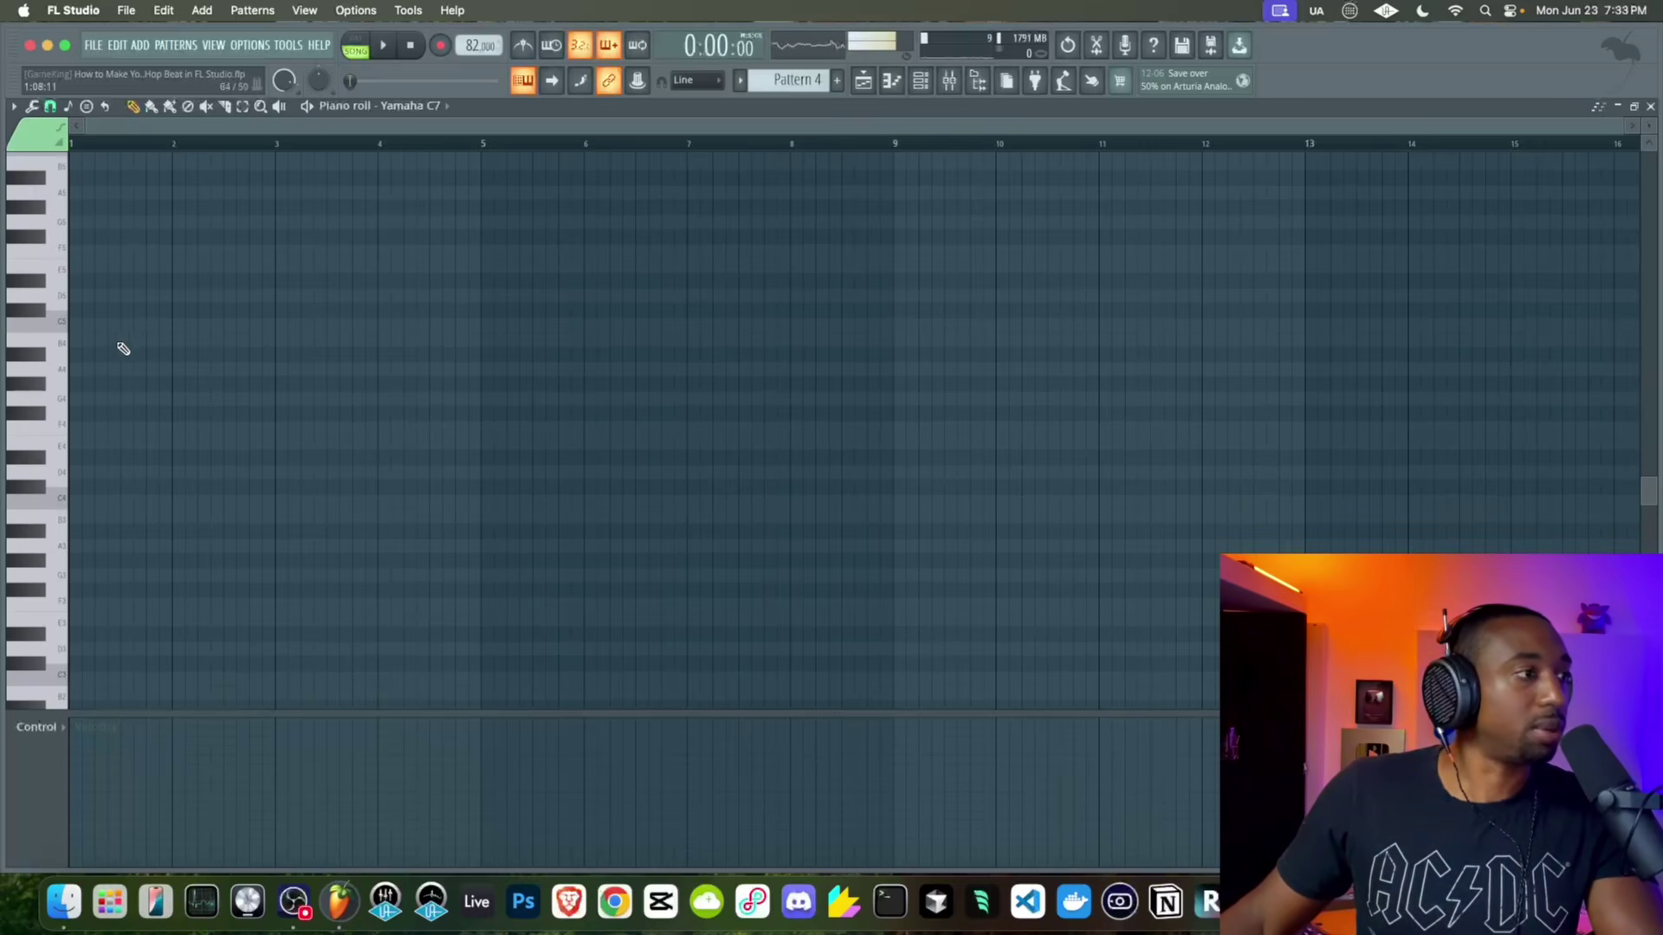
Examine Pattern 3's chord notes during playback and return to Pattern 4's empty Yamaha C7 piano roll
click(880, 84)
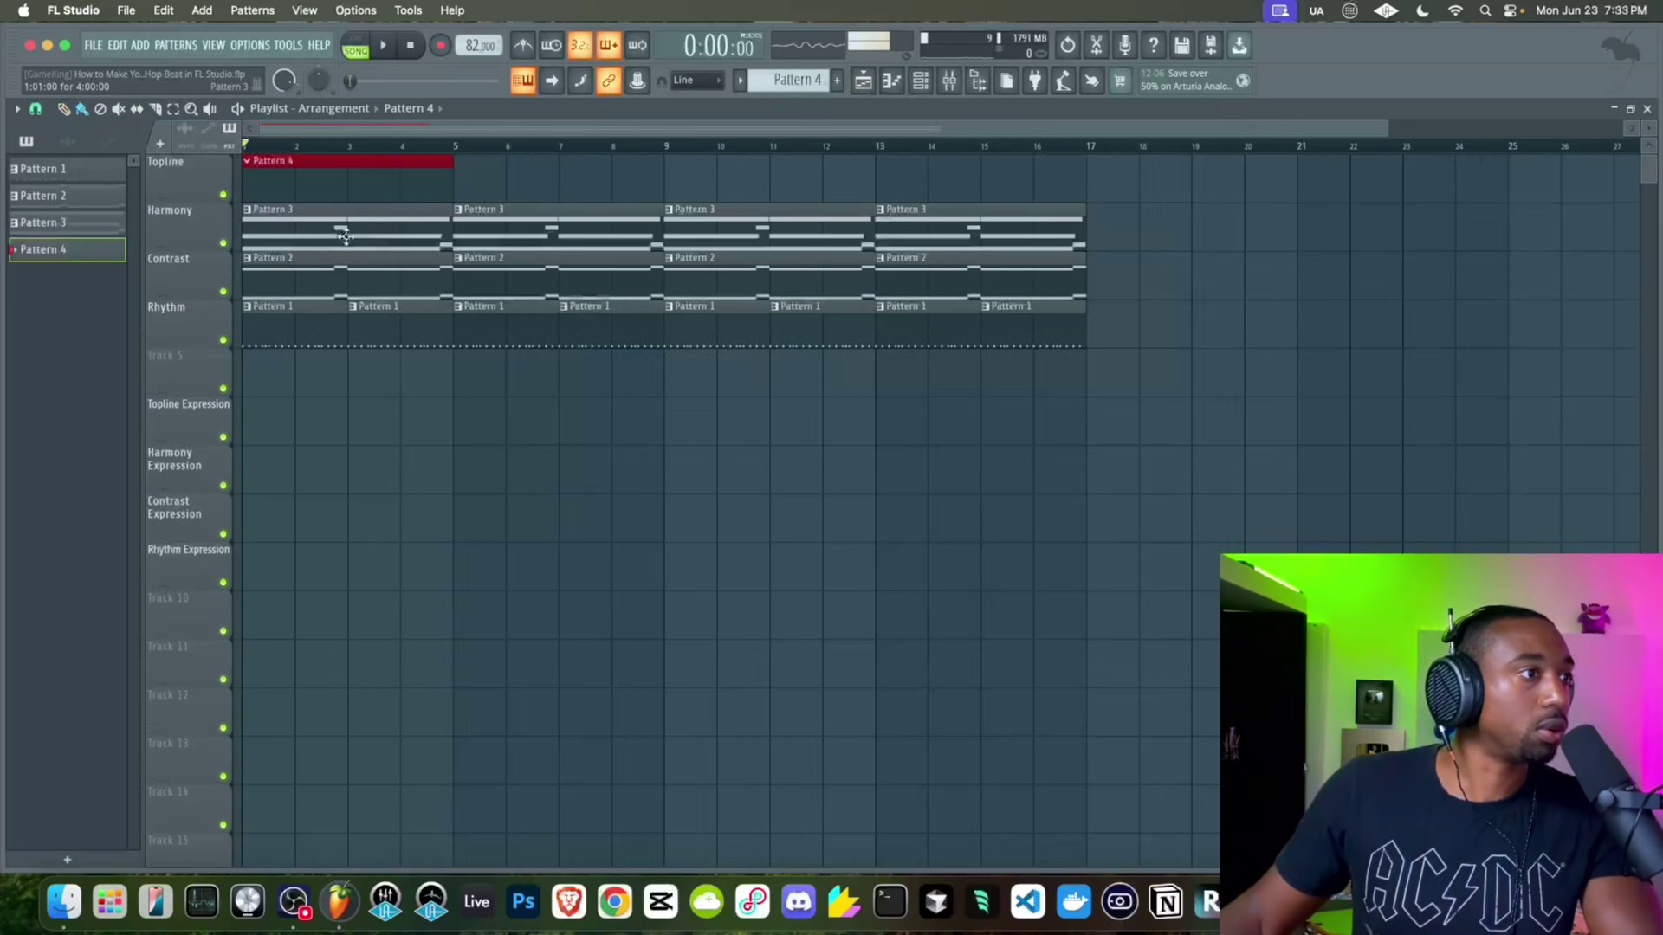
double_click(323, 247)
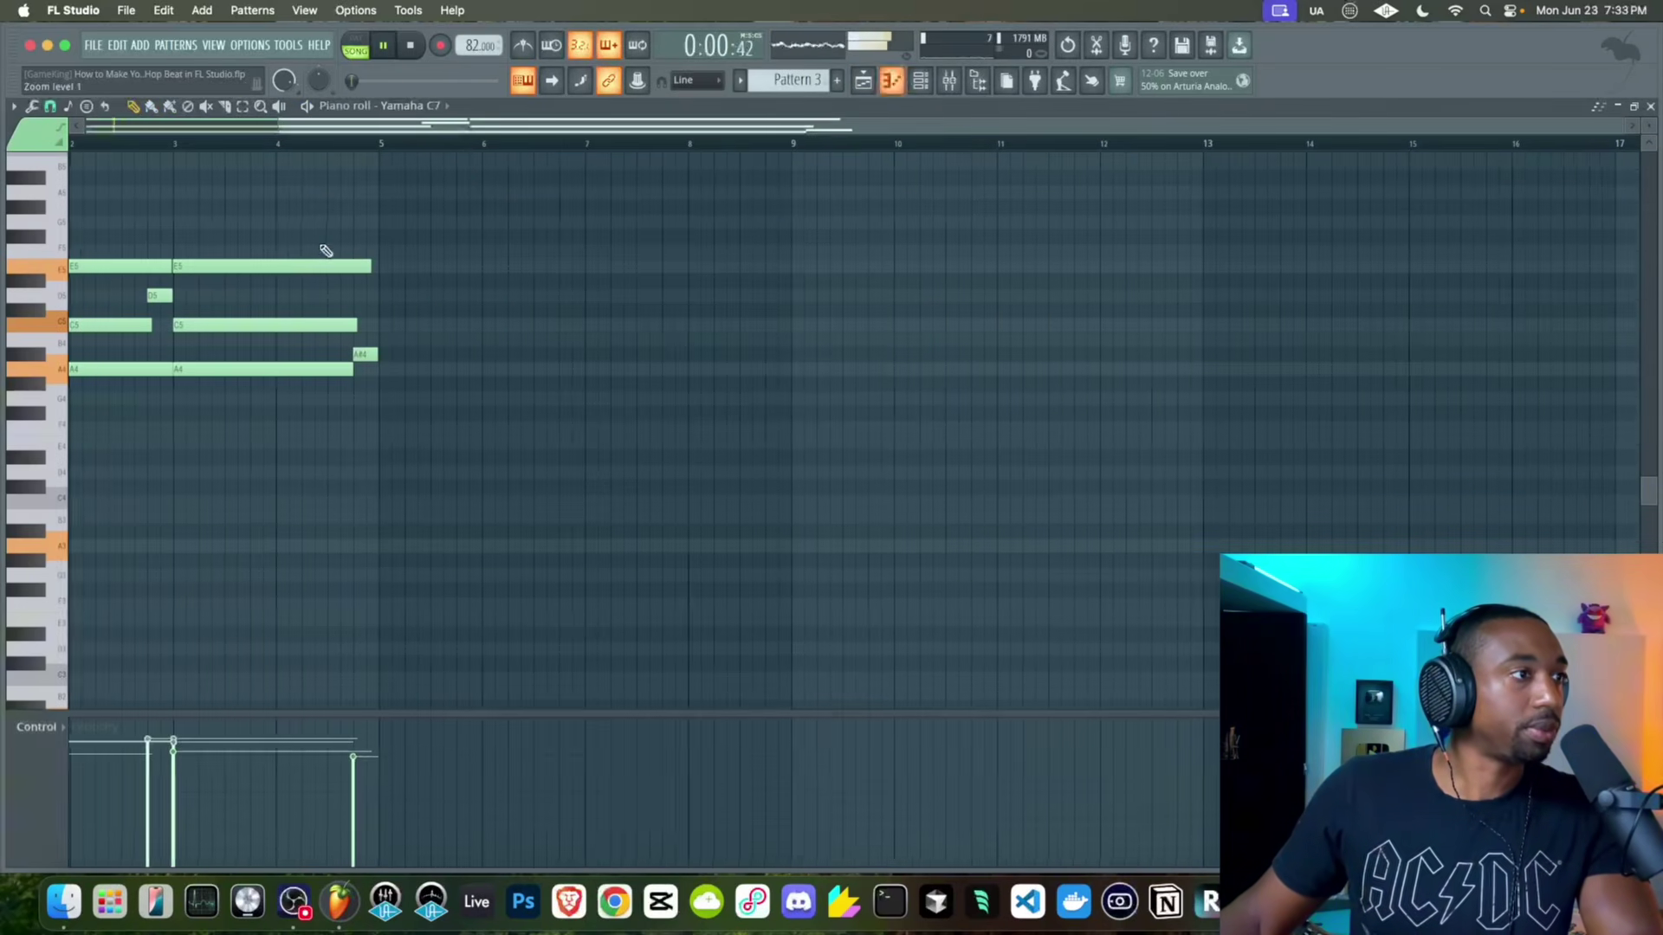
click(925, 84)
click(821, 87)
key(F6)
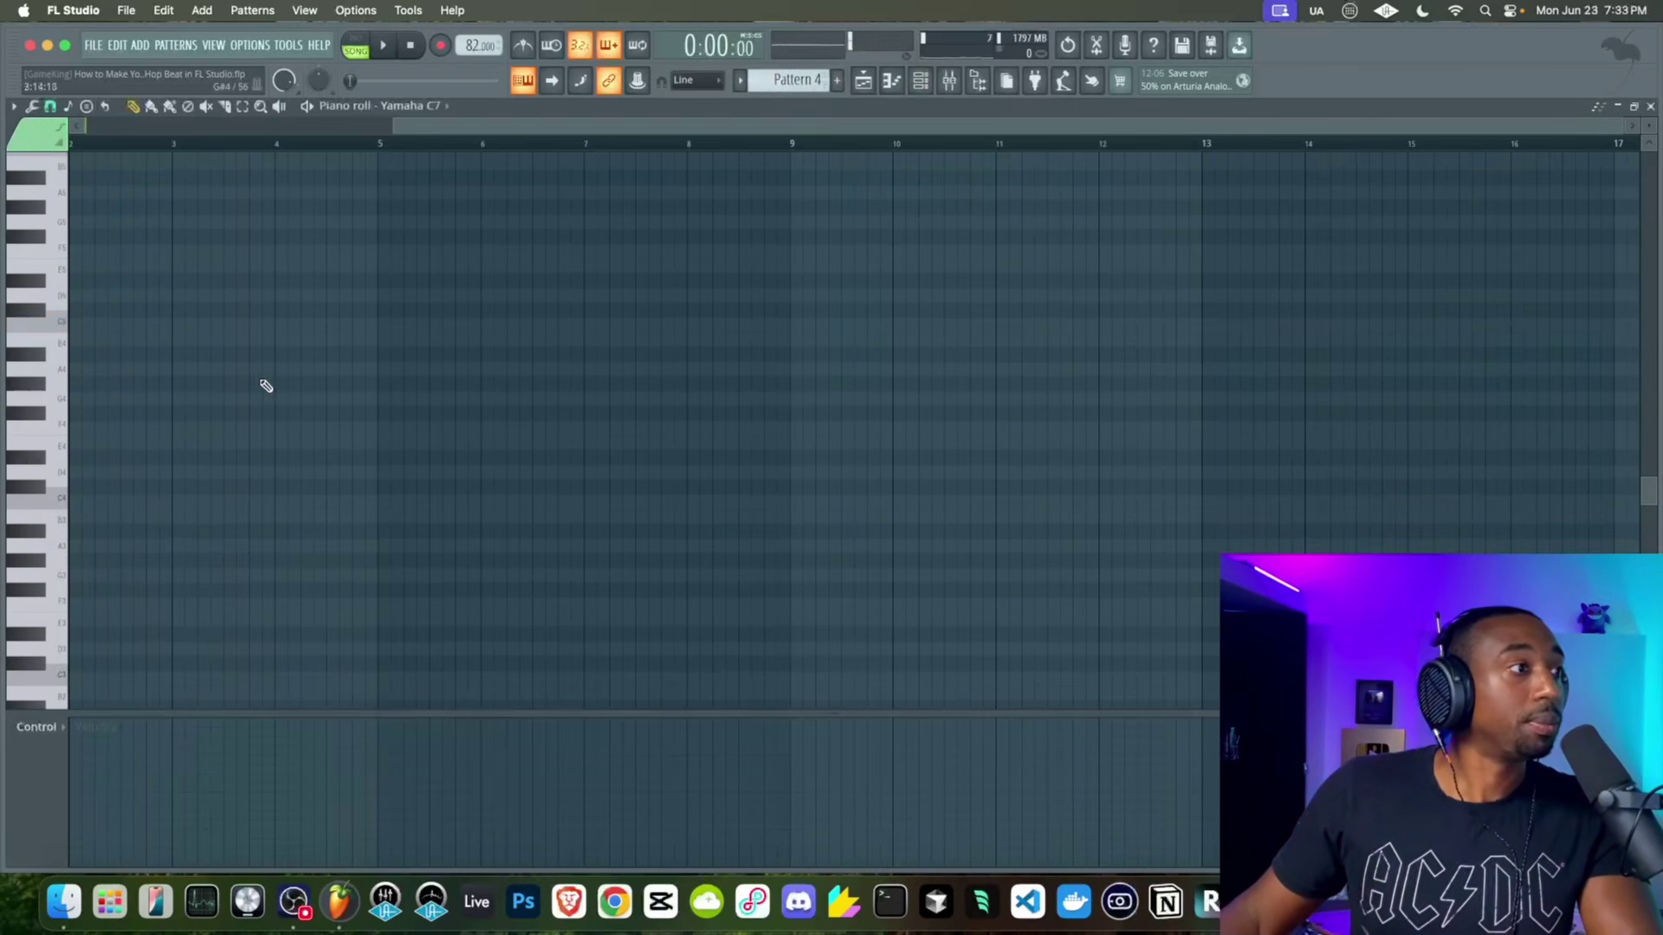
Enter A4, D5 and E5 as reference notes in bar 1, trim them to exactly one bar, and select each in turn
scroll(148, 345, up, 3)
click(104, 458)
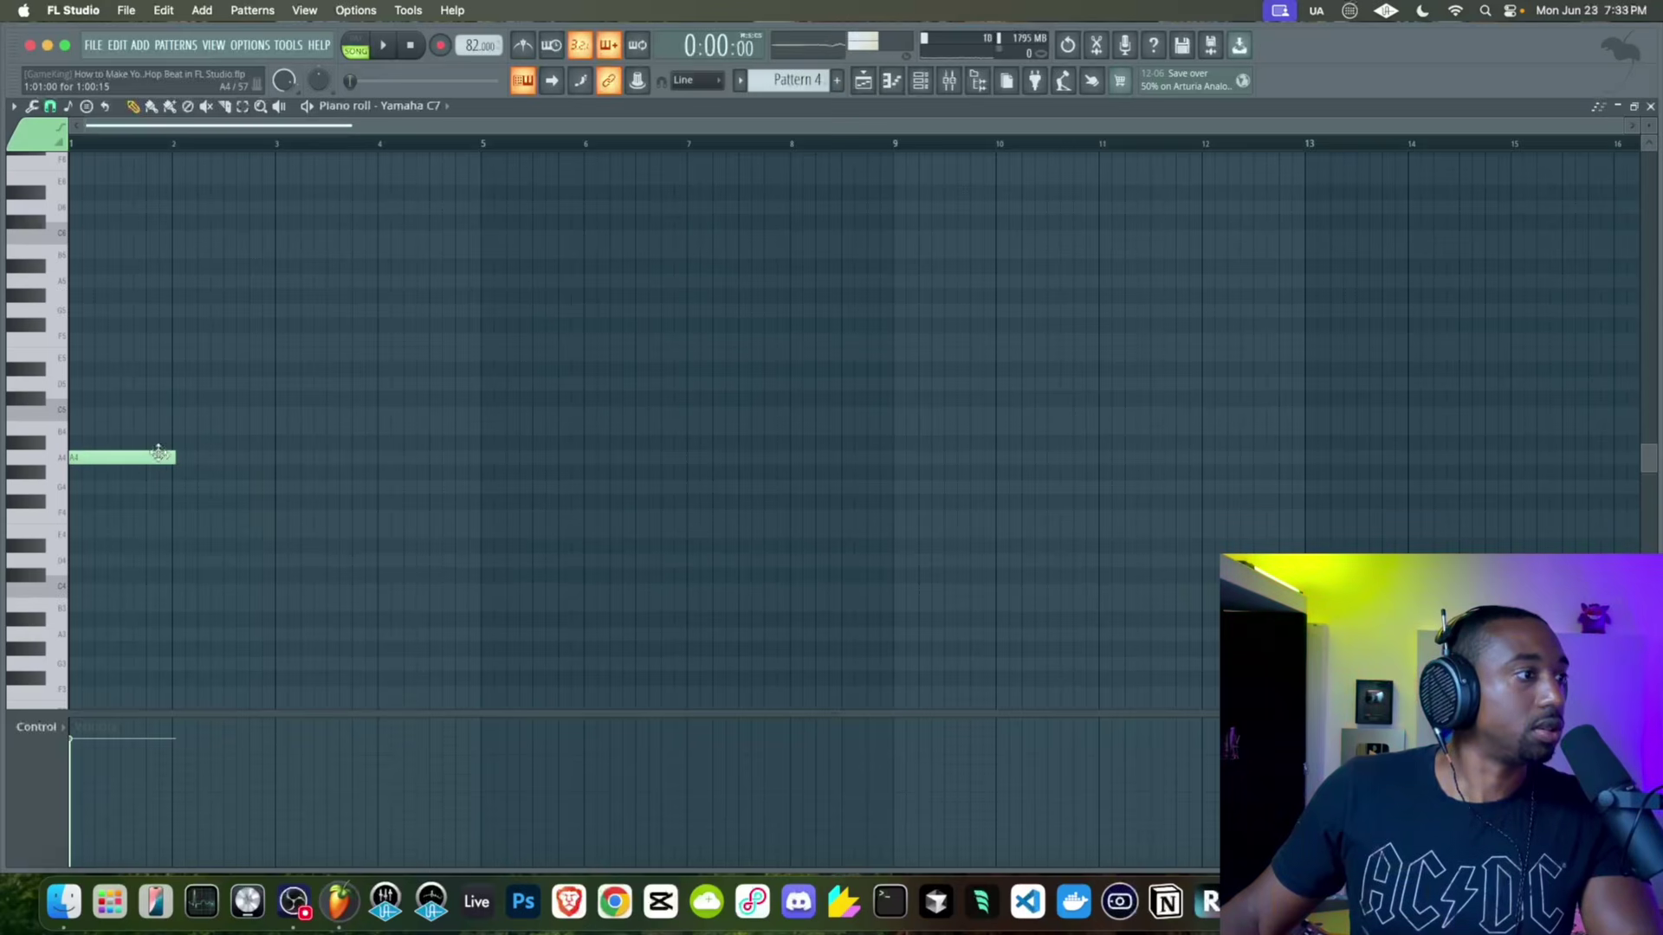
click(76, 383)
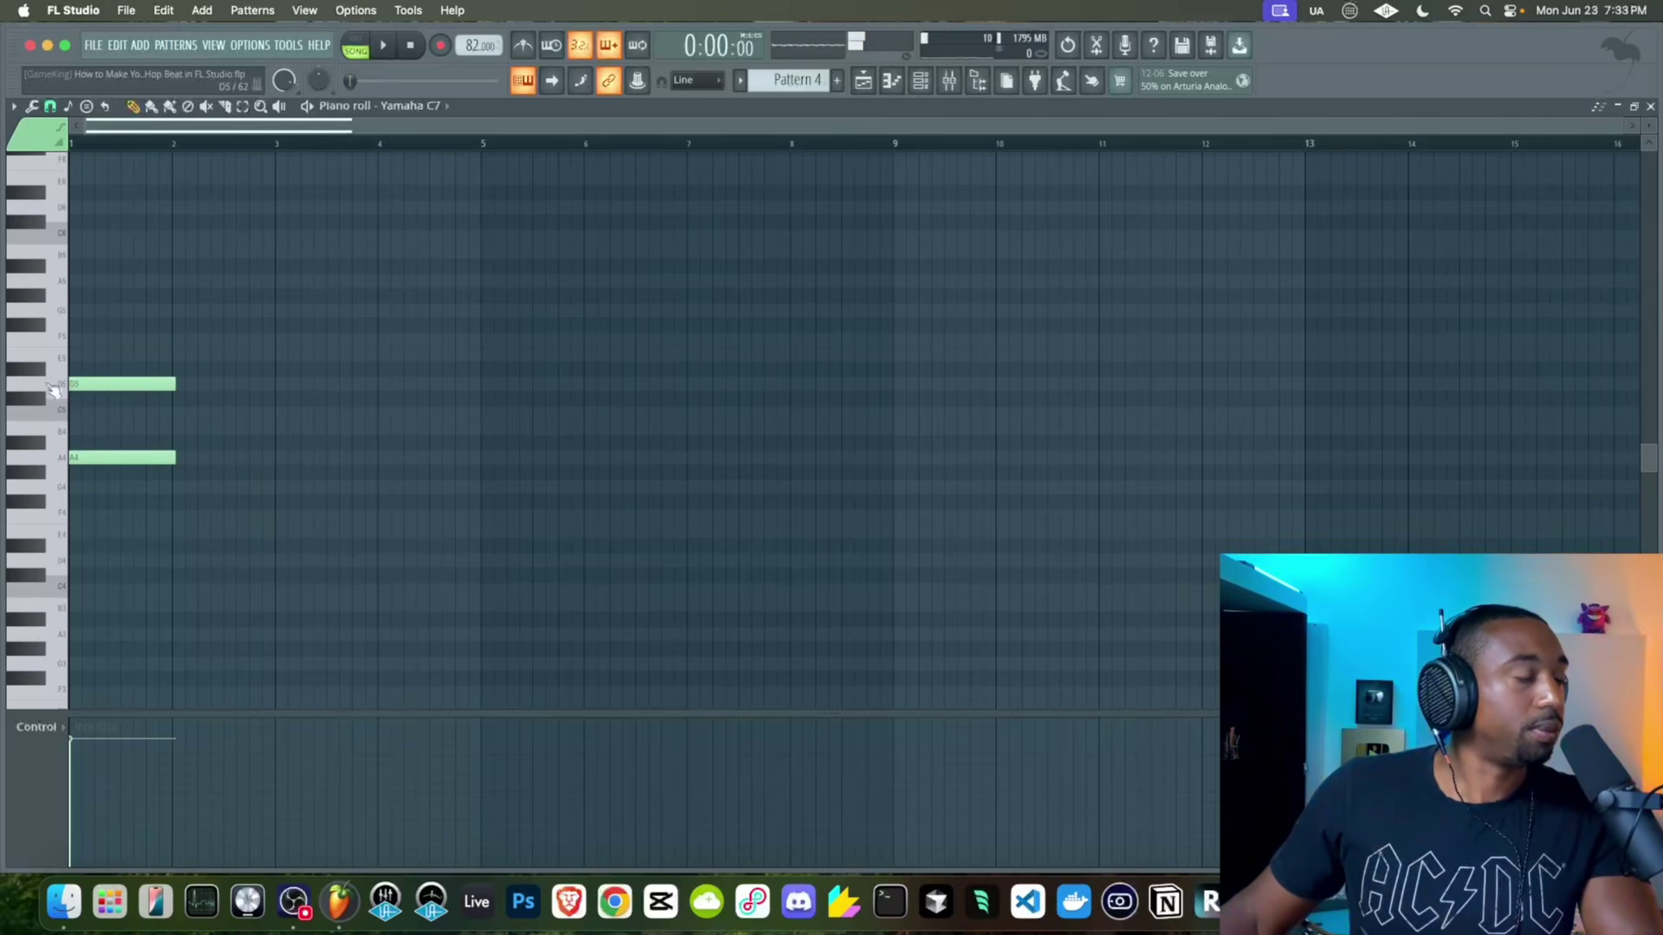
click(113, 456)
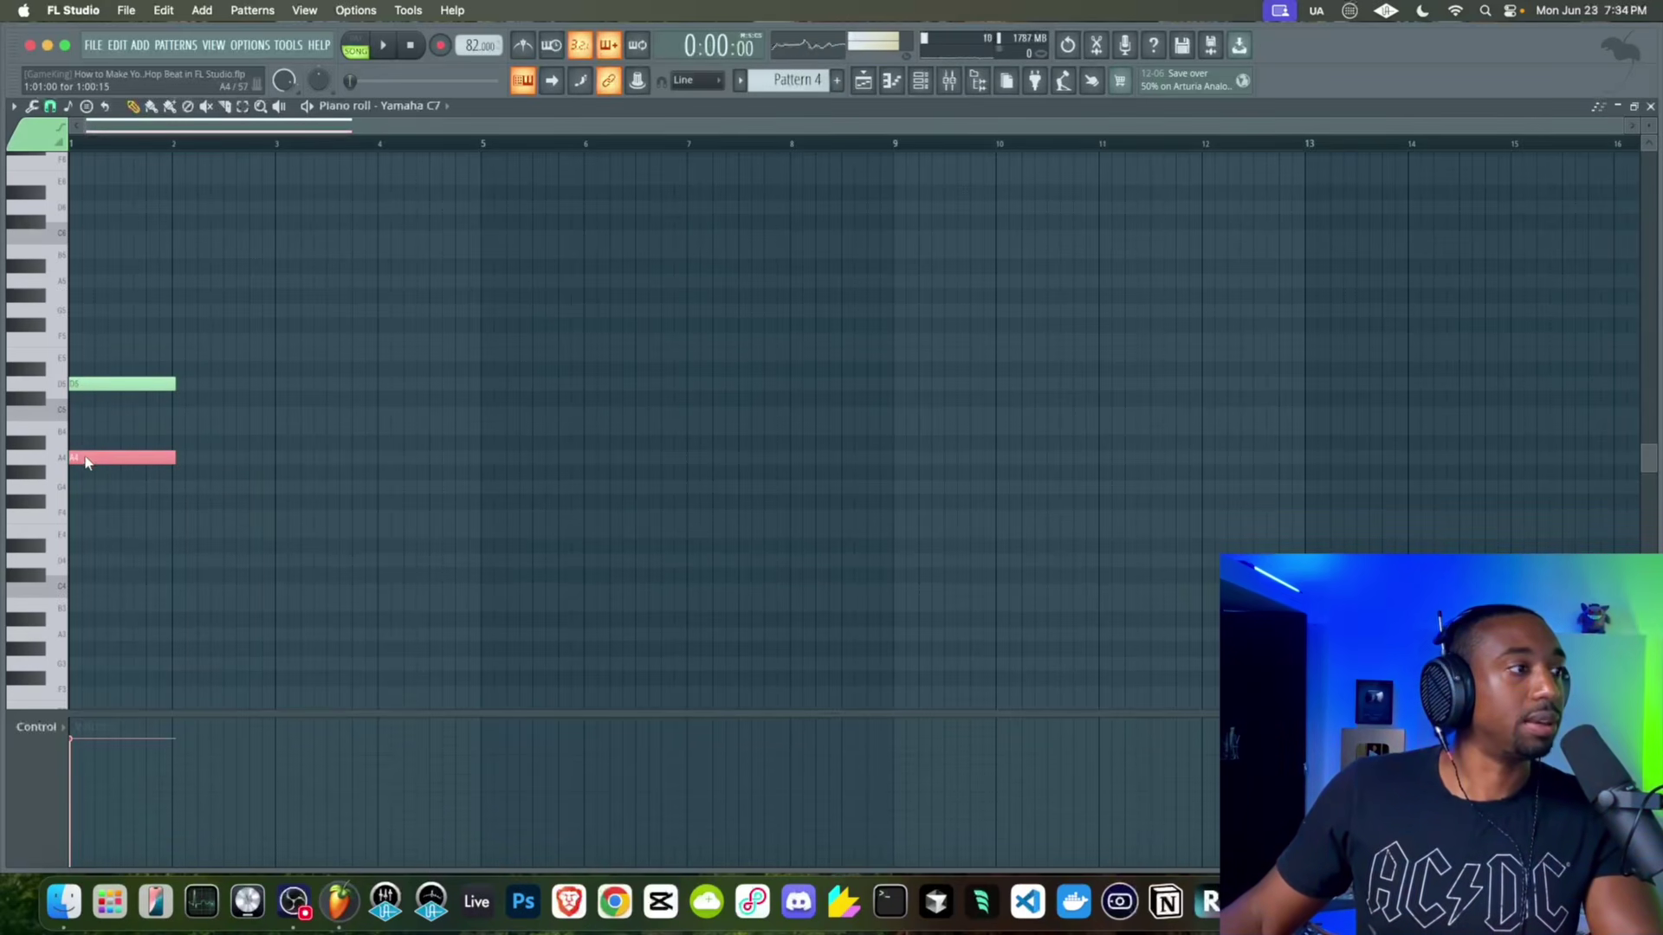
drag(86, 462, 80, 358)
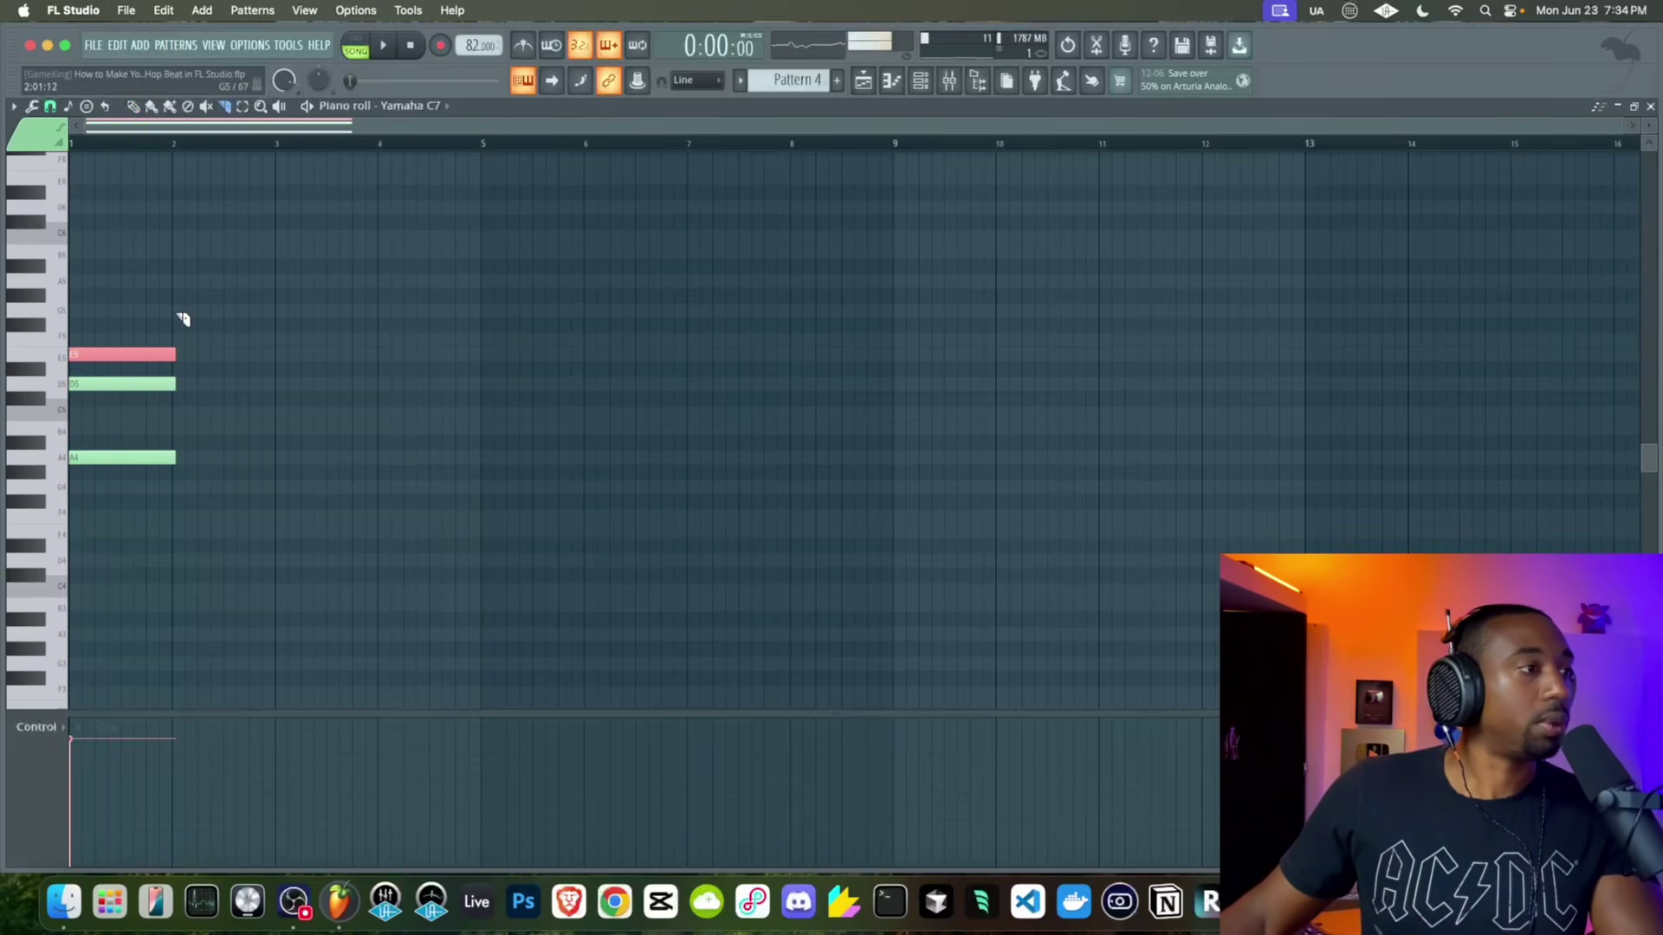
drag(177, 521, 177, 520)
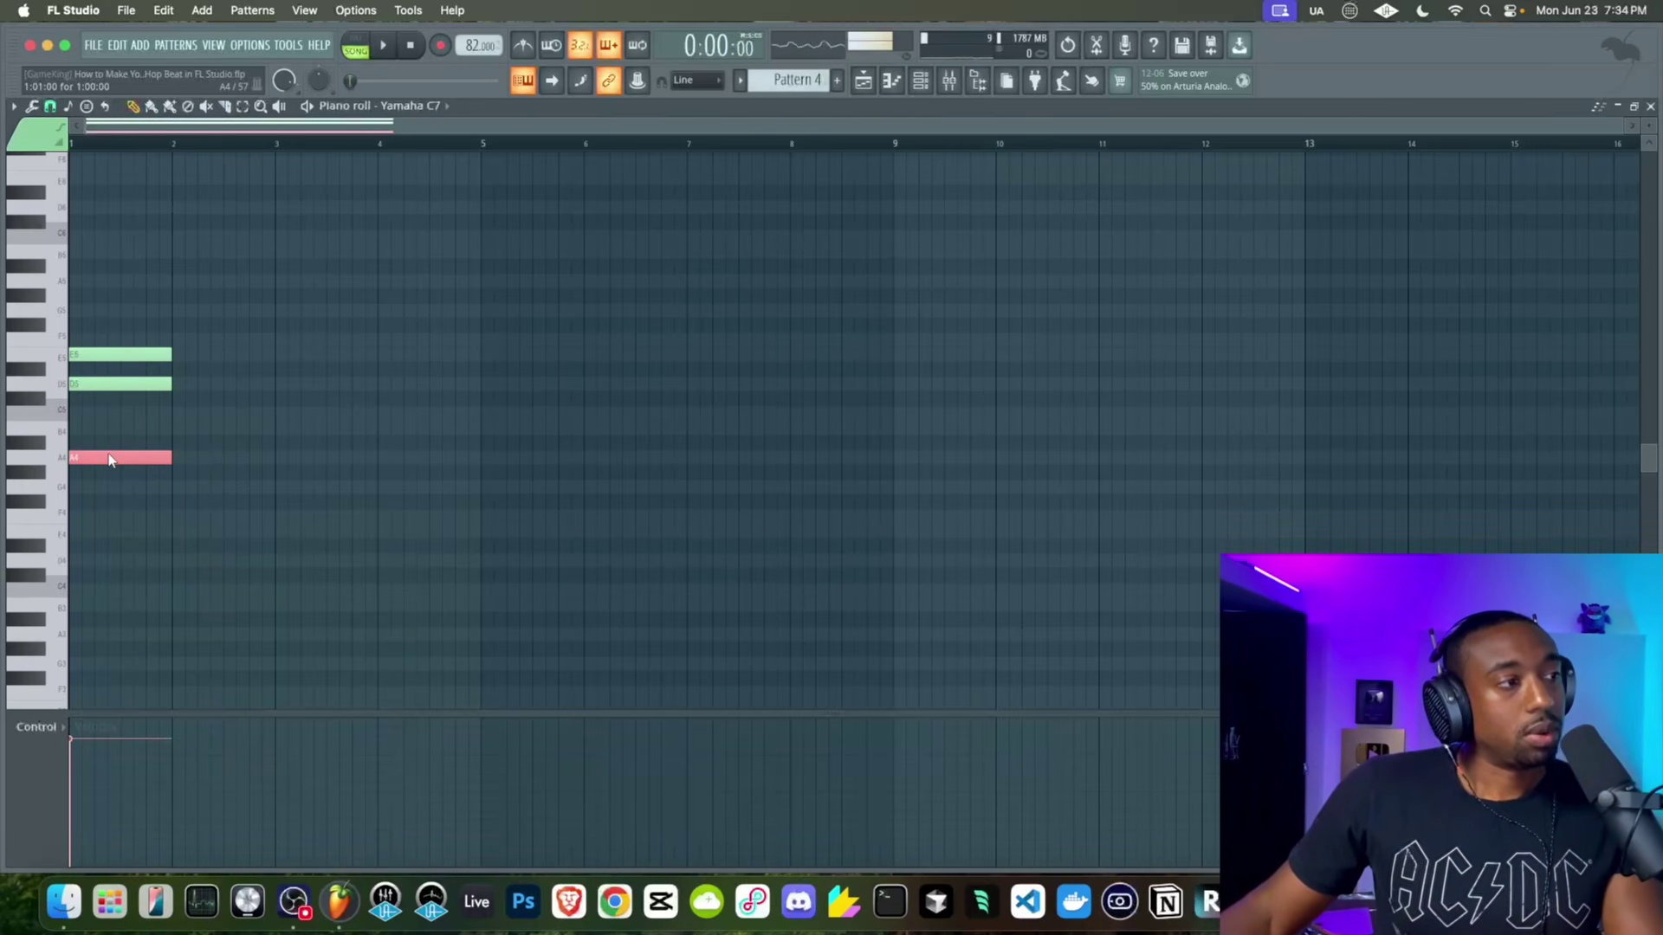
click(103, 384)
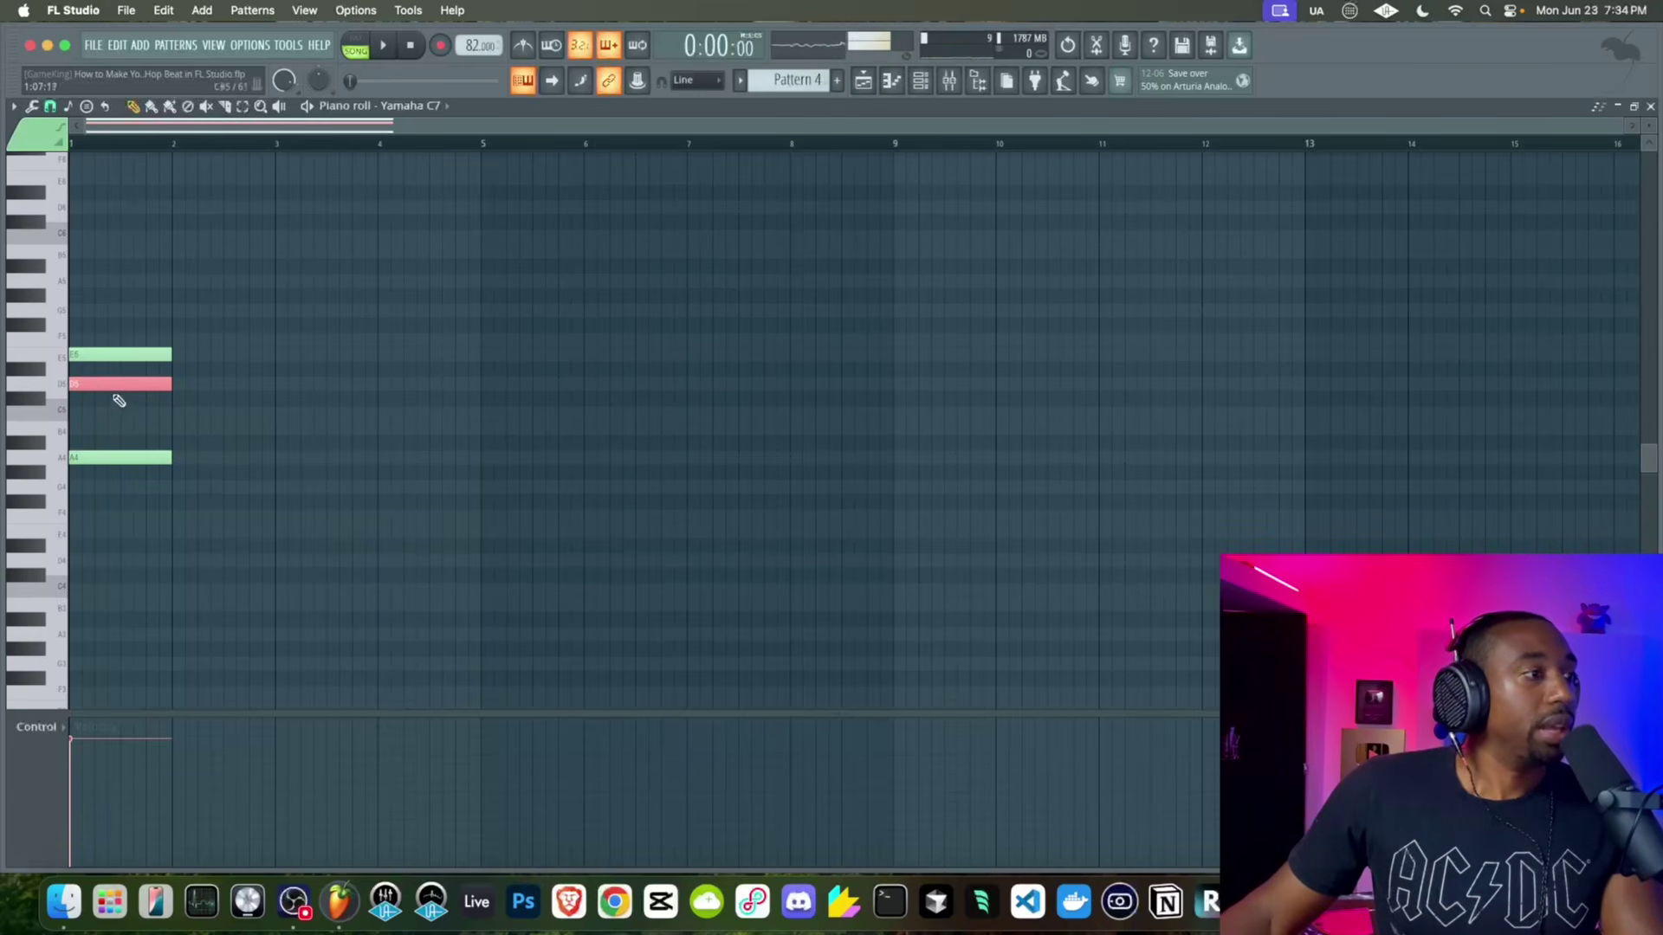
click(110, 456)
click(119, 353)
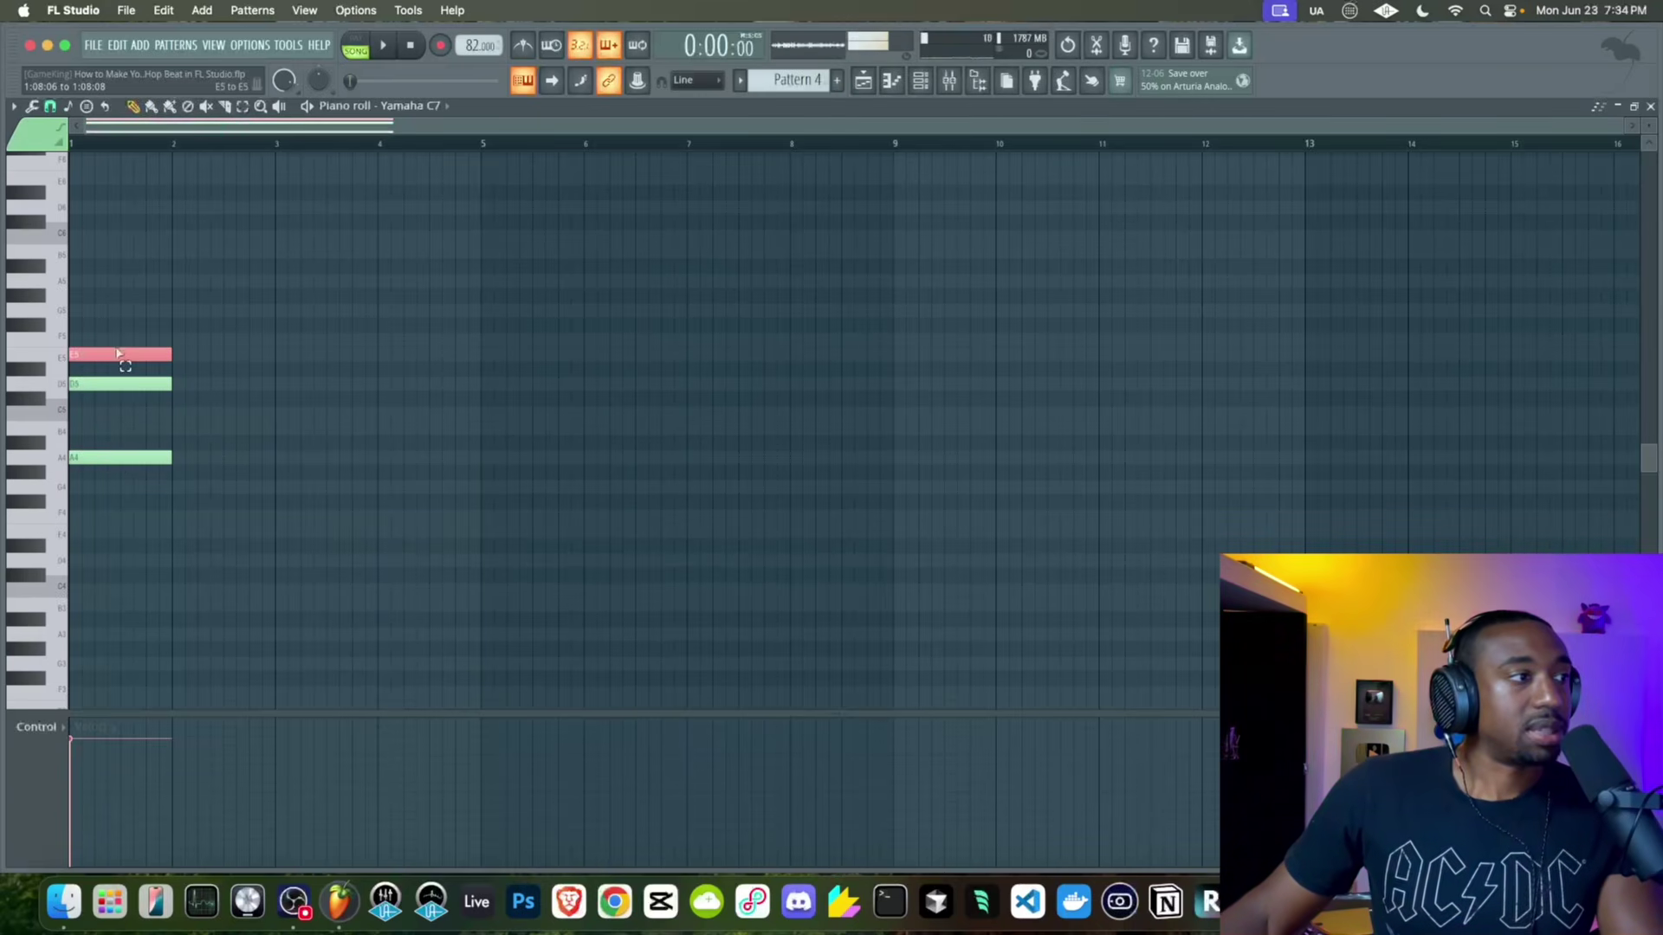
Add one-bar reference notes F5, D#5, A#4 and G#4 in bar 2
click(176, 339)
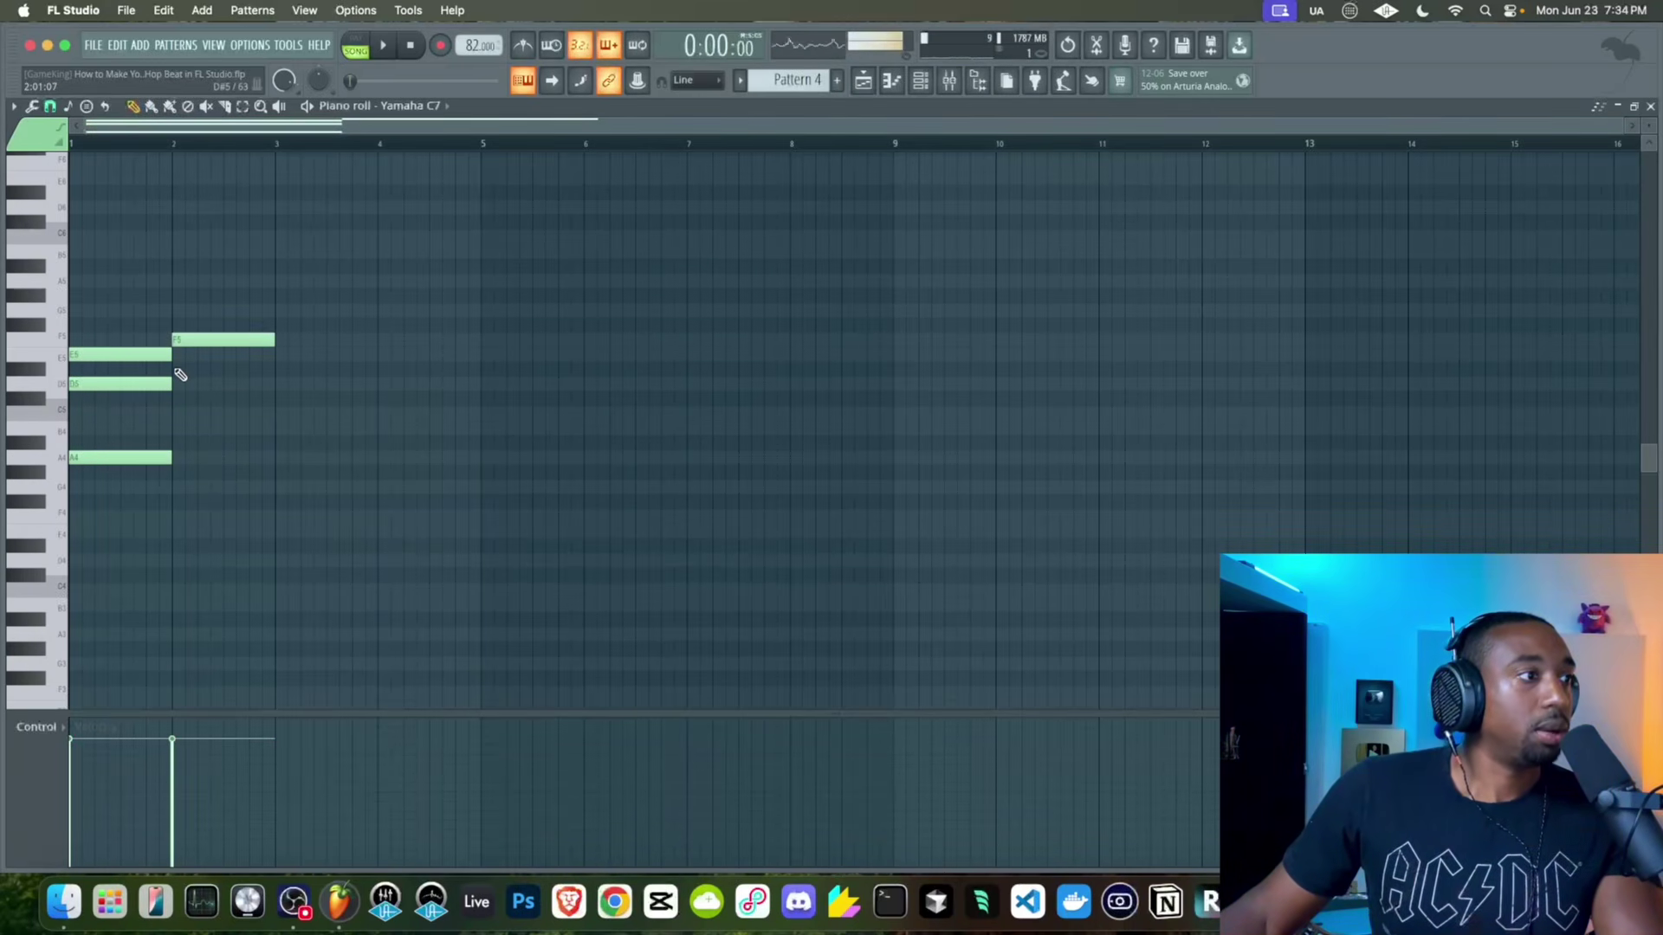
click(174, 368)
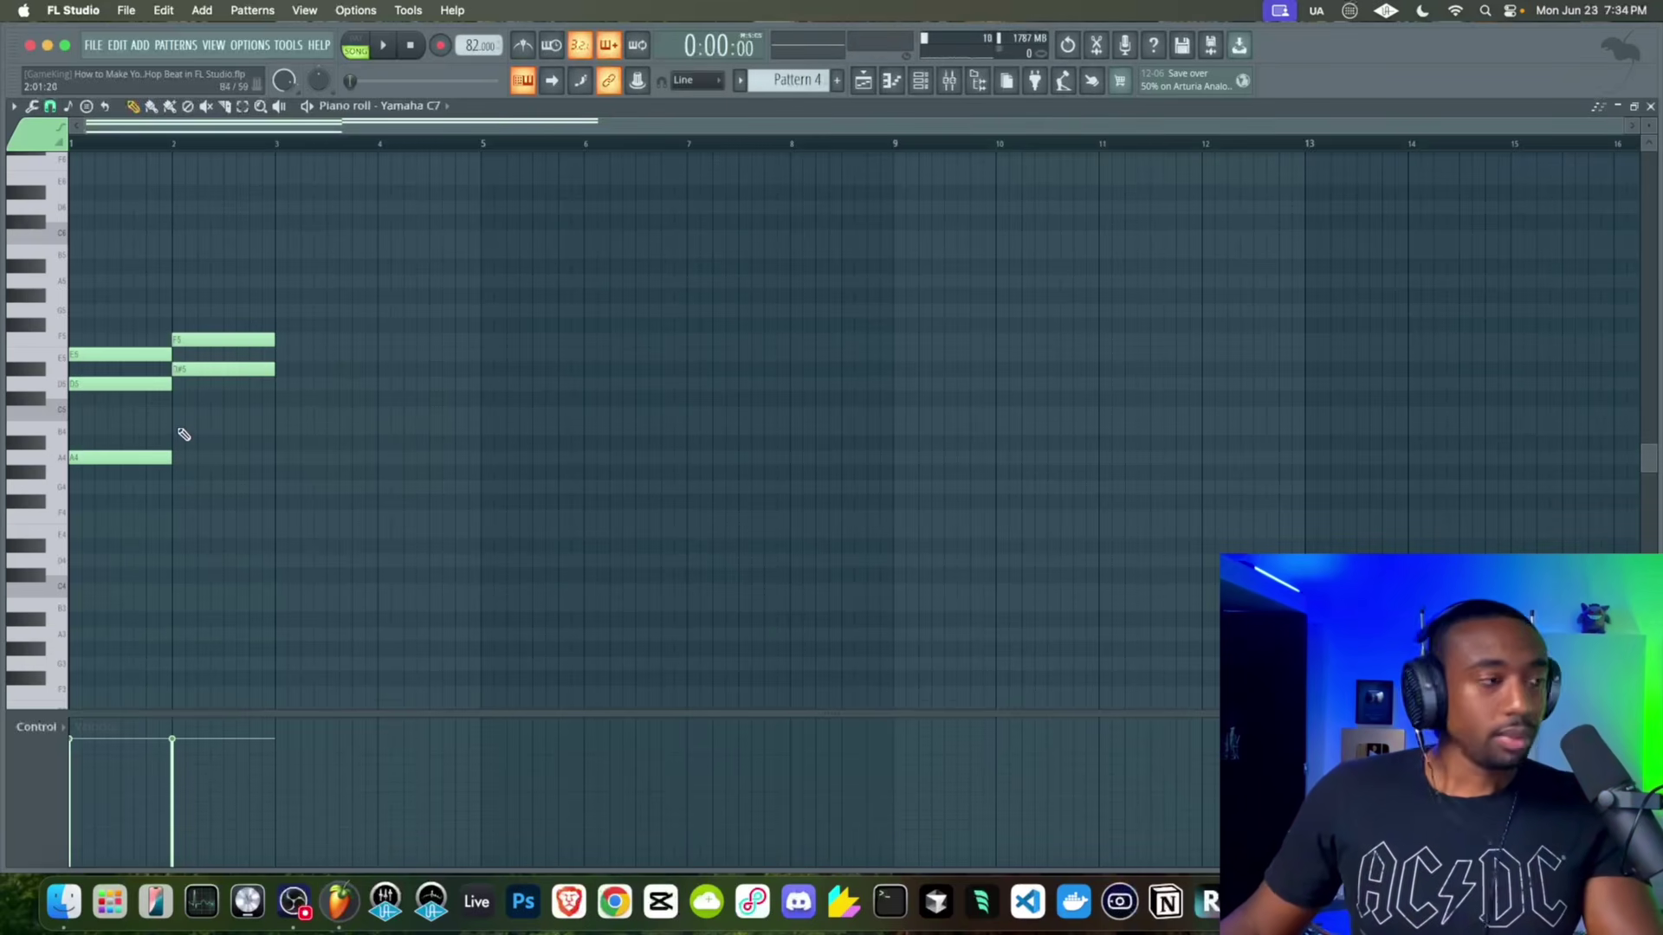
click(174, 472)
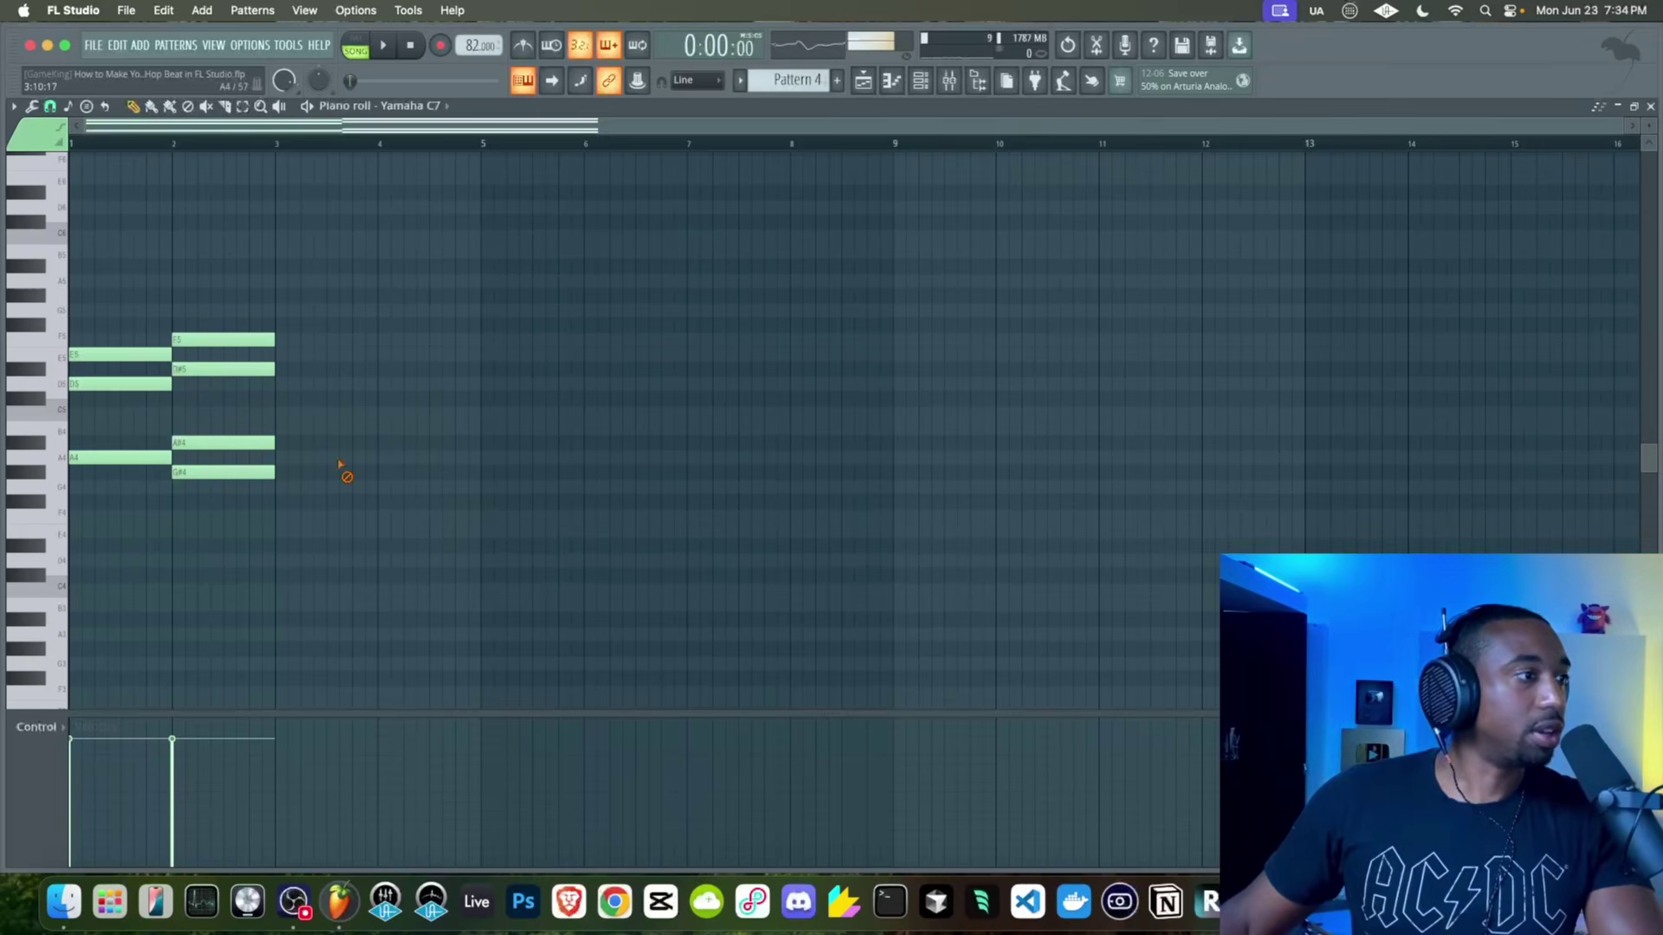
Stack all the reference notes together in bar 5 and set their velocities to 0%
drag(205, 404, 149, 338)
drag(277, 523, 91, 262)
drag(89, 456, 500, 457)
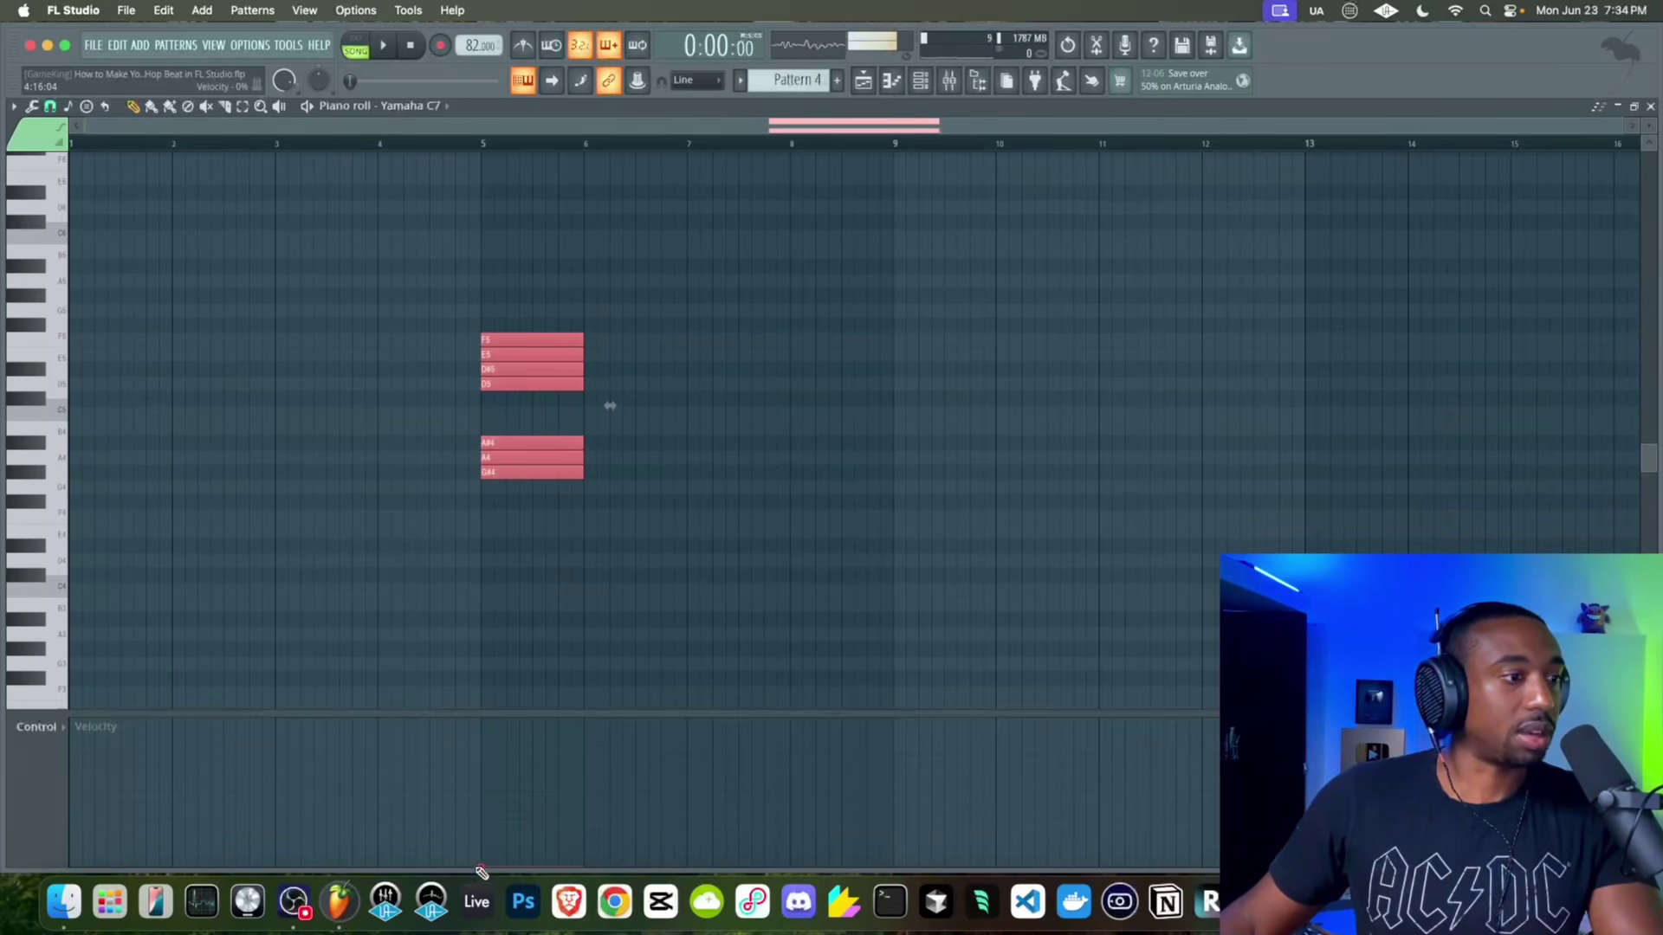
click(364, 684)
Start the melody with a one-bar A4 note in bar 1, and mute the MIC mixer track during playback
click(93, 458)
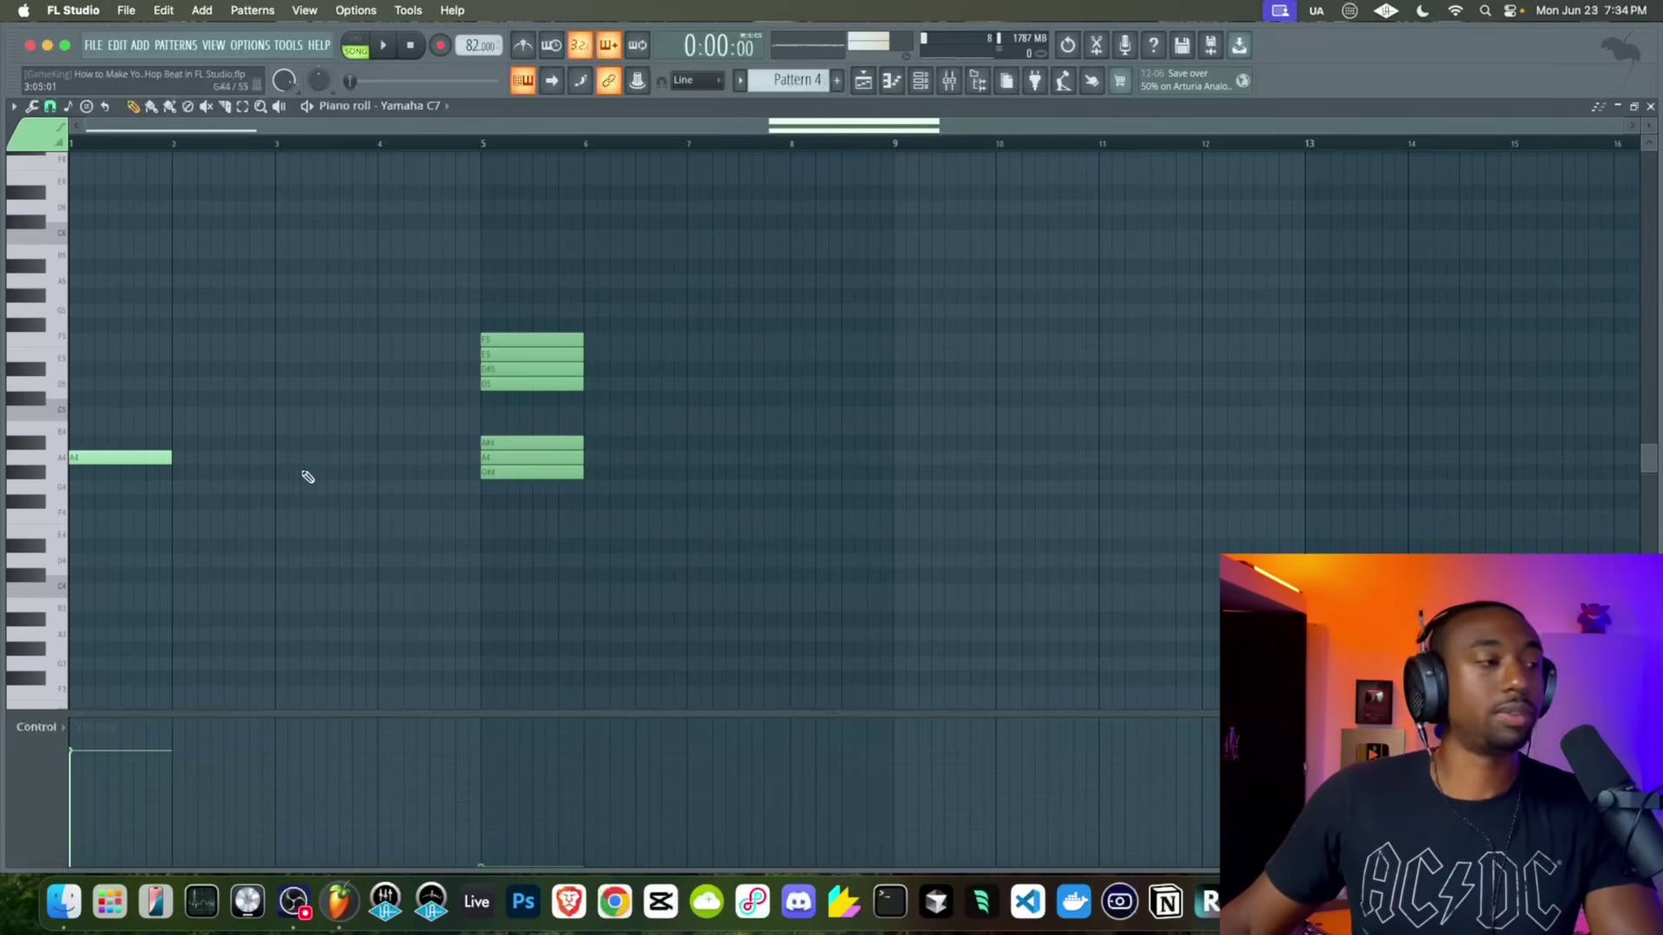
key(space)
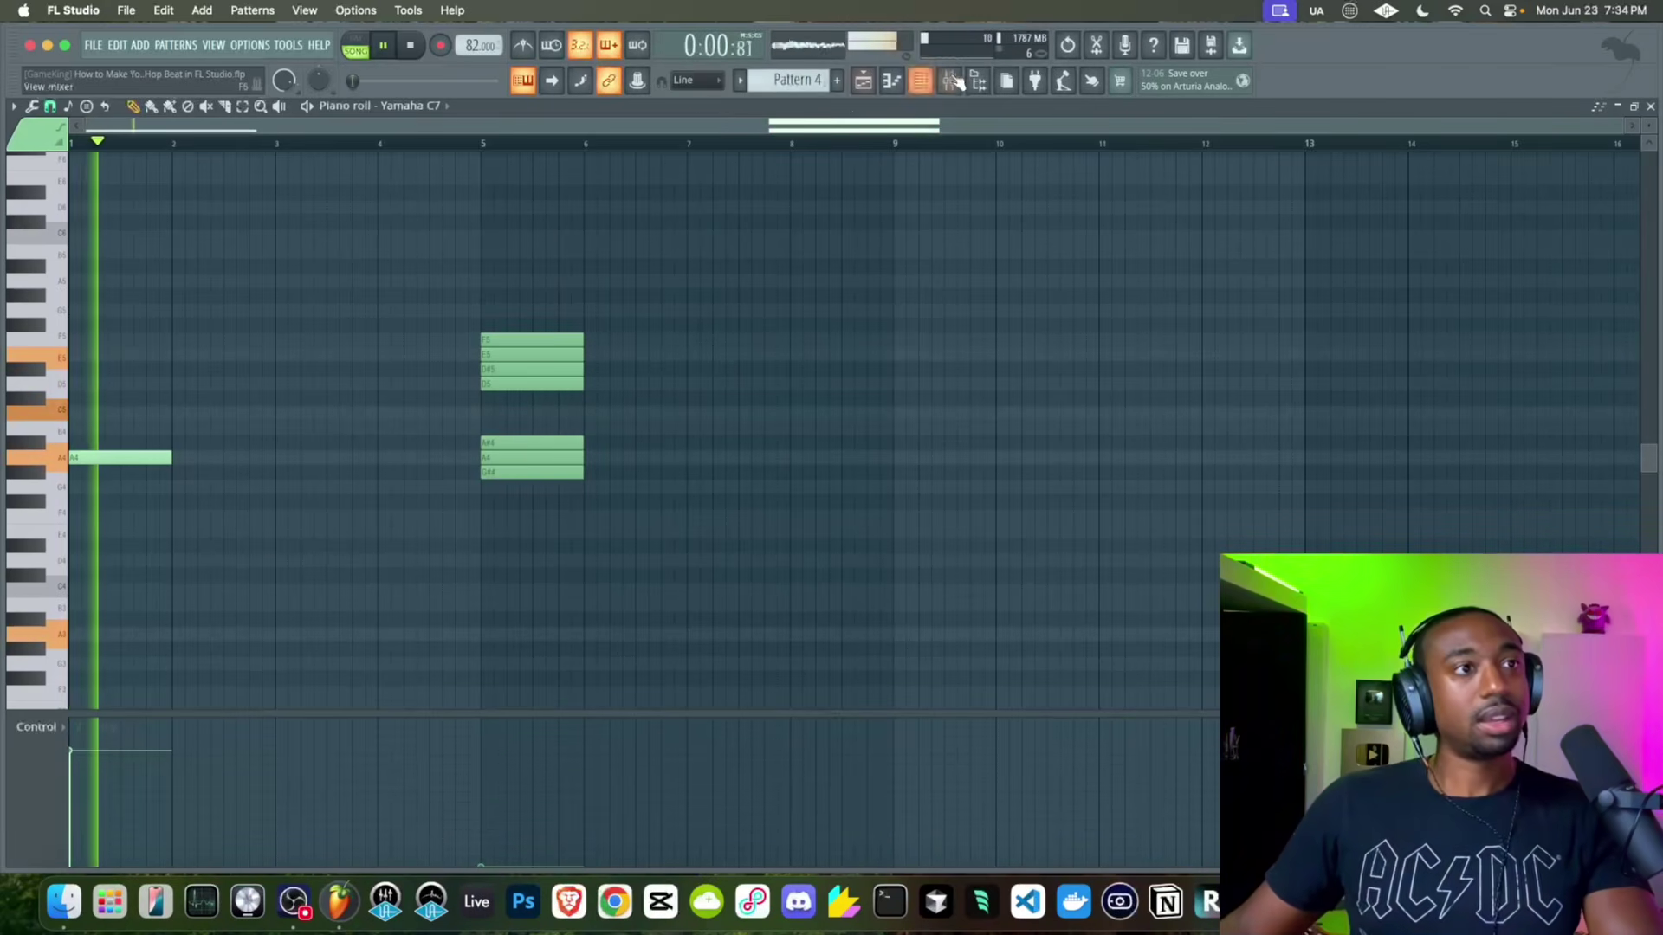
key(F9)
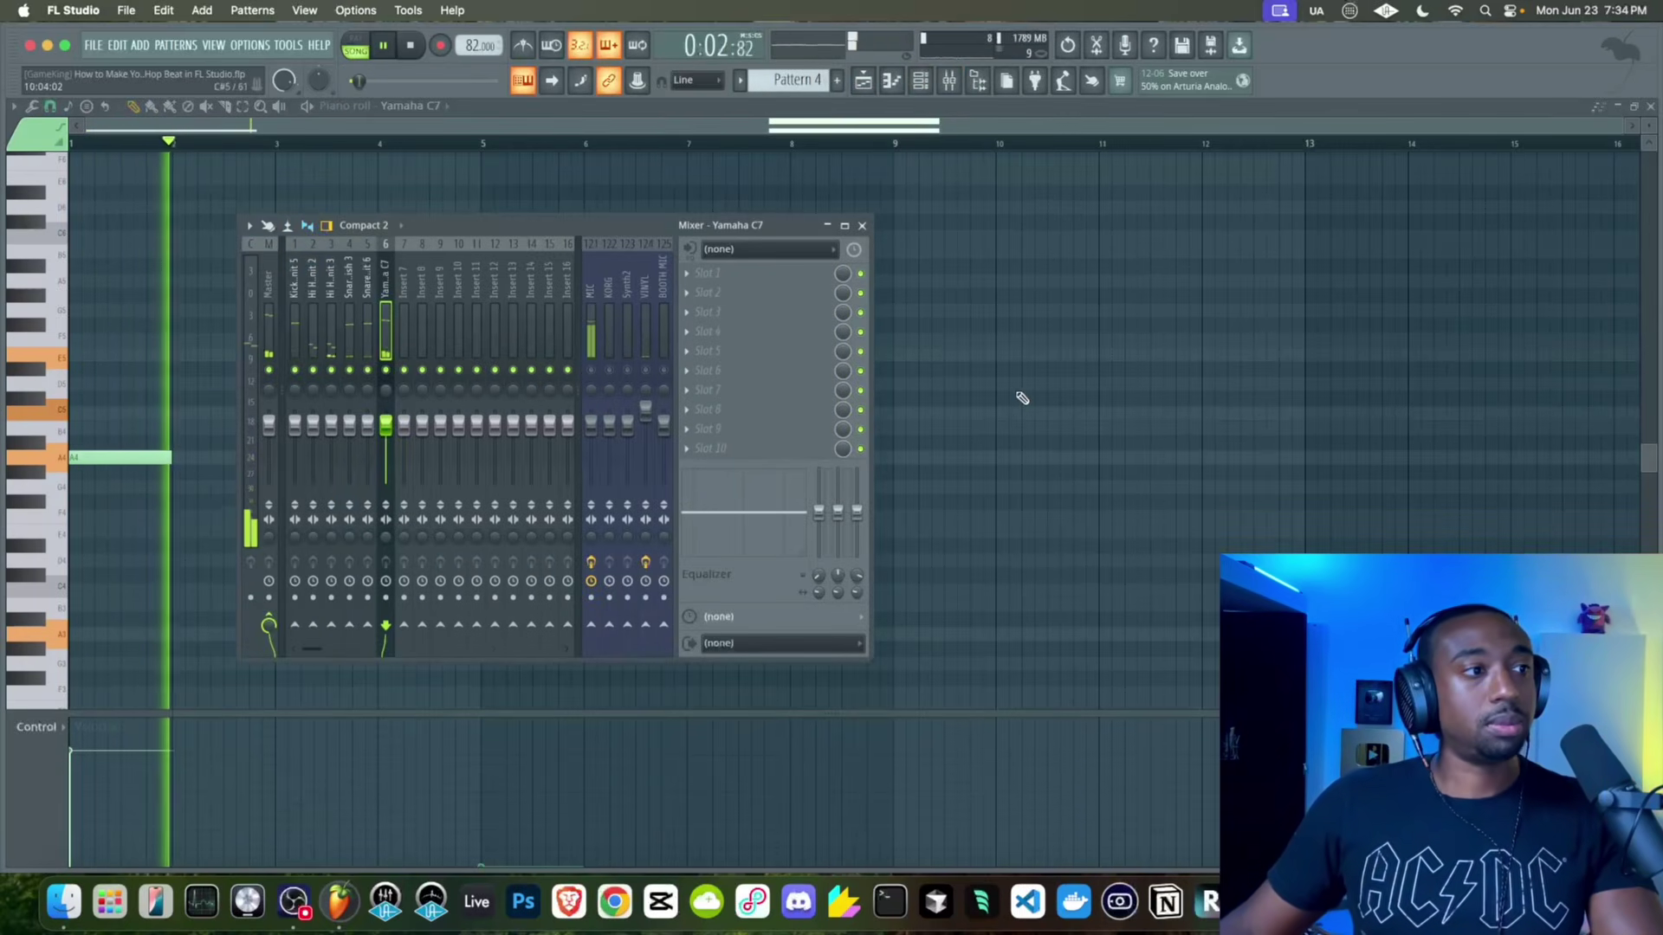
click(591, 370)
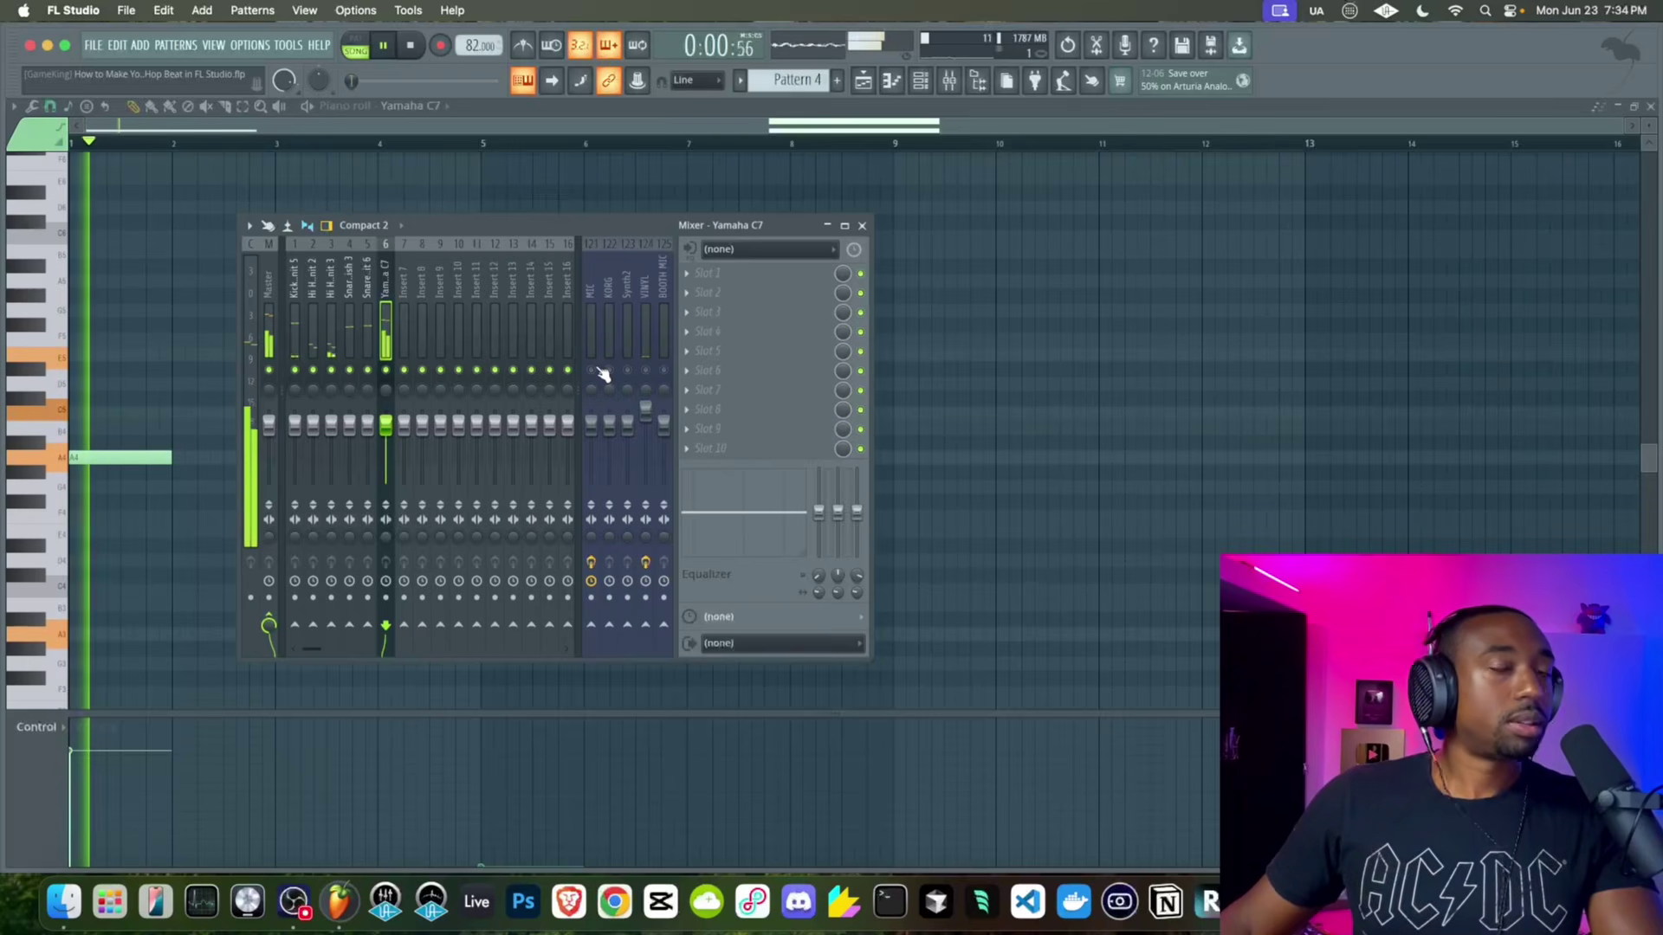
key(F9)
key(space)
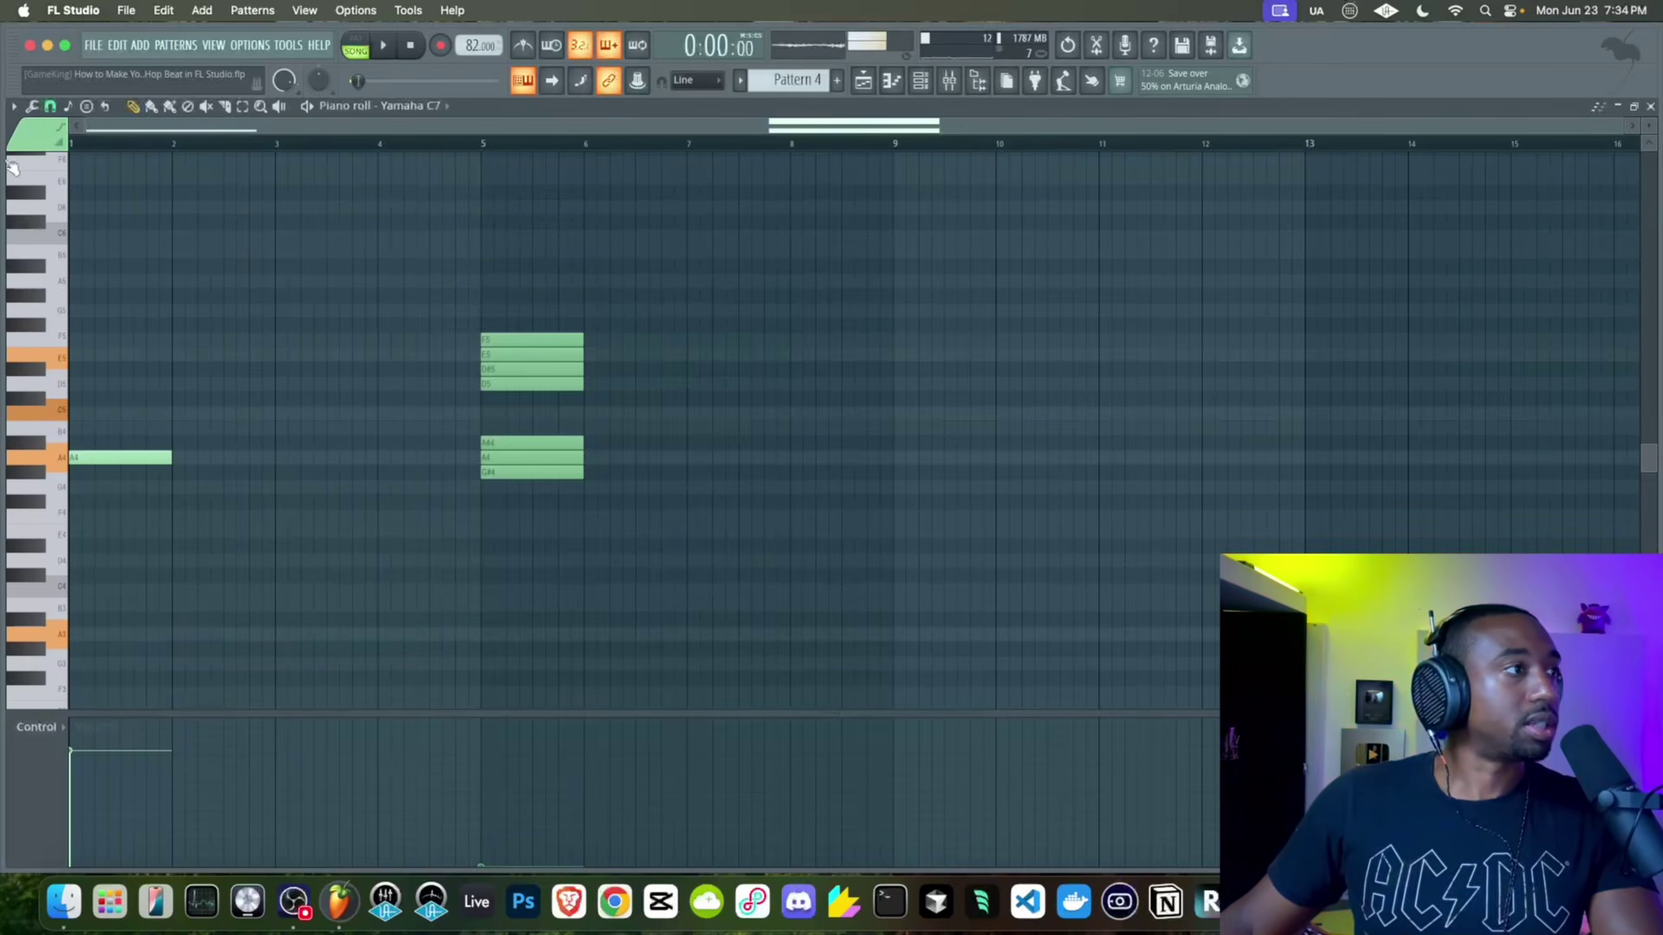
Add a one-bar E5 note on beat 2 of bar 1, keeping the 1/2 beat snap, and audition it
click(52, 106)
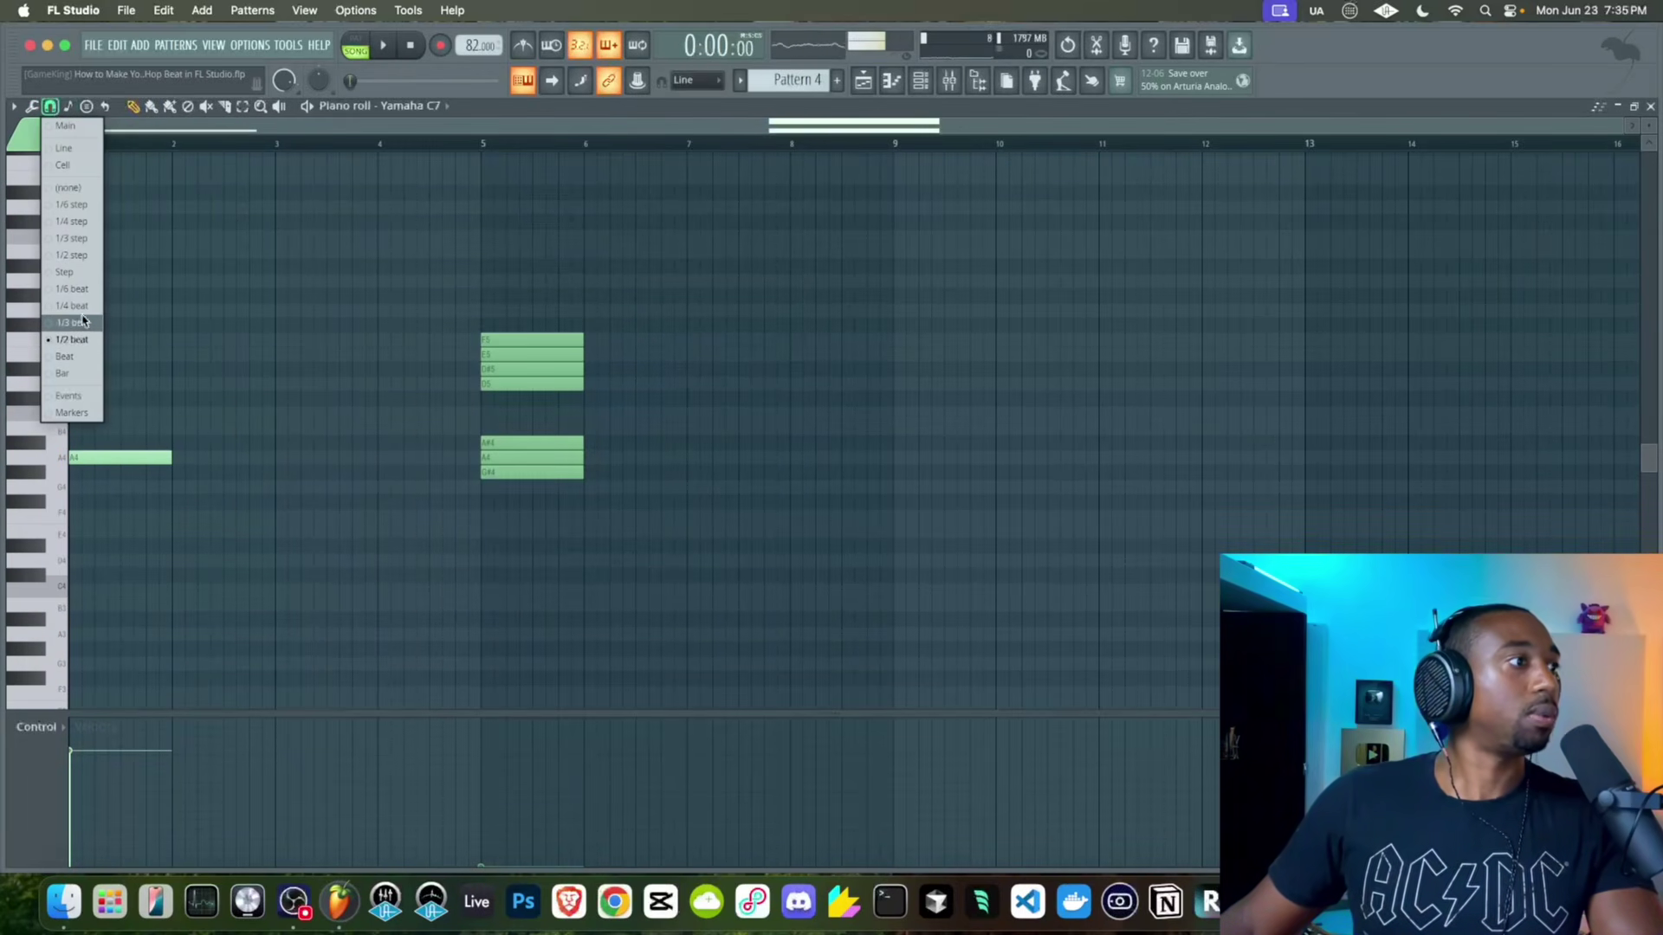
click(198, 380)
scroll(122, 416, up, 3)
scroll(112, 412, up, 1)
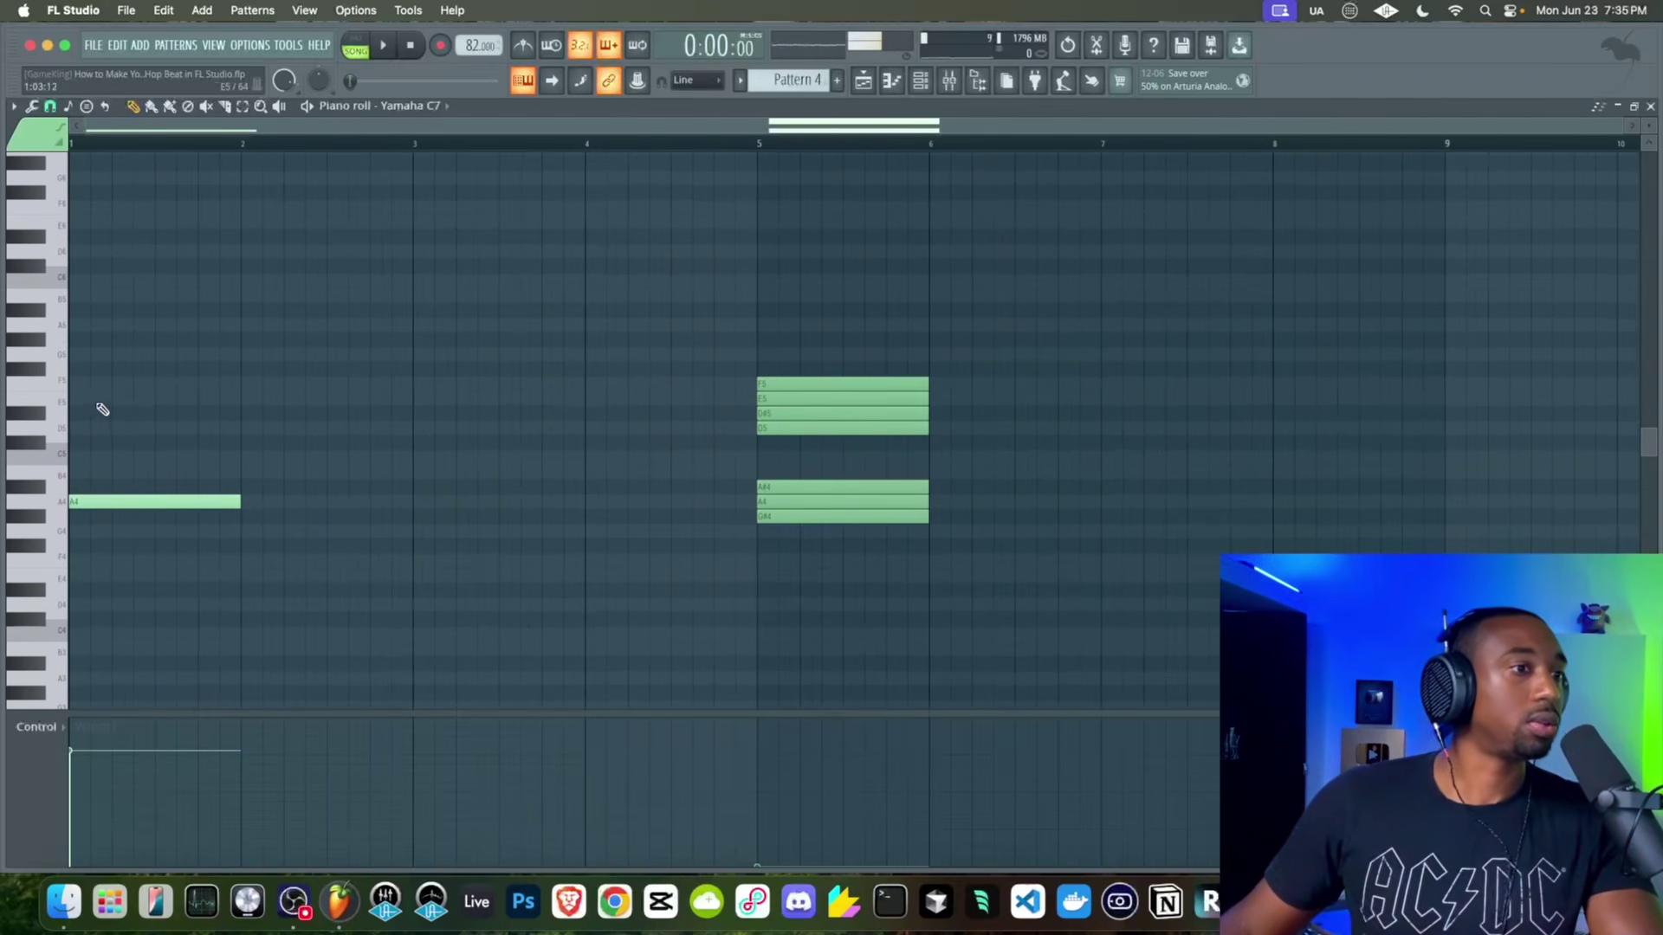
drag(180, 466, 152, 504)
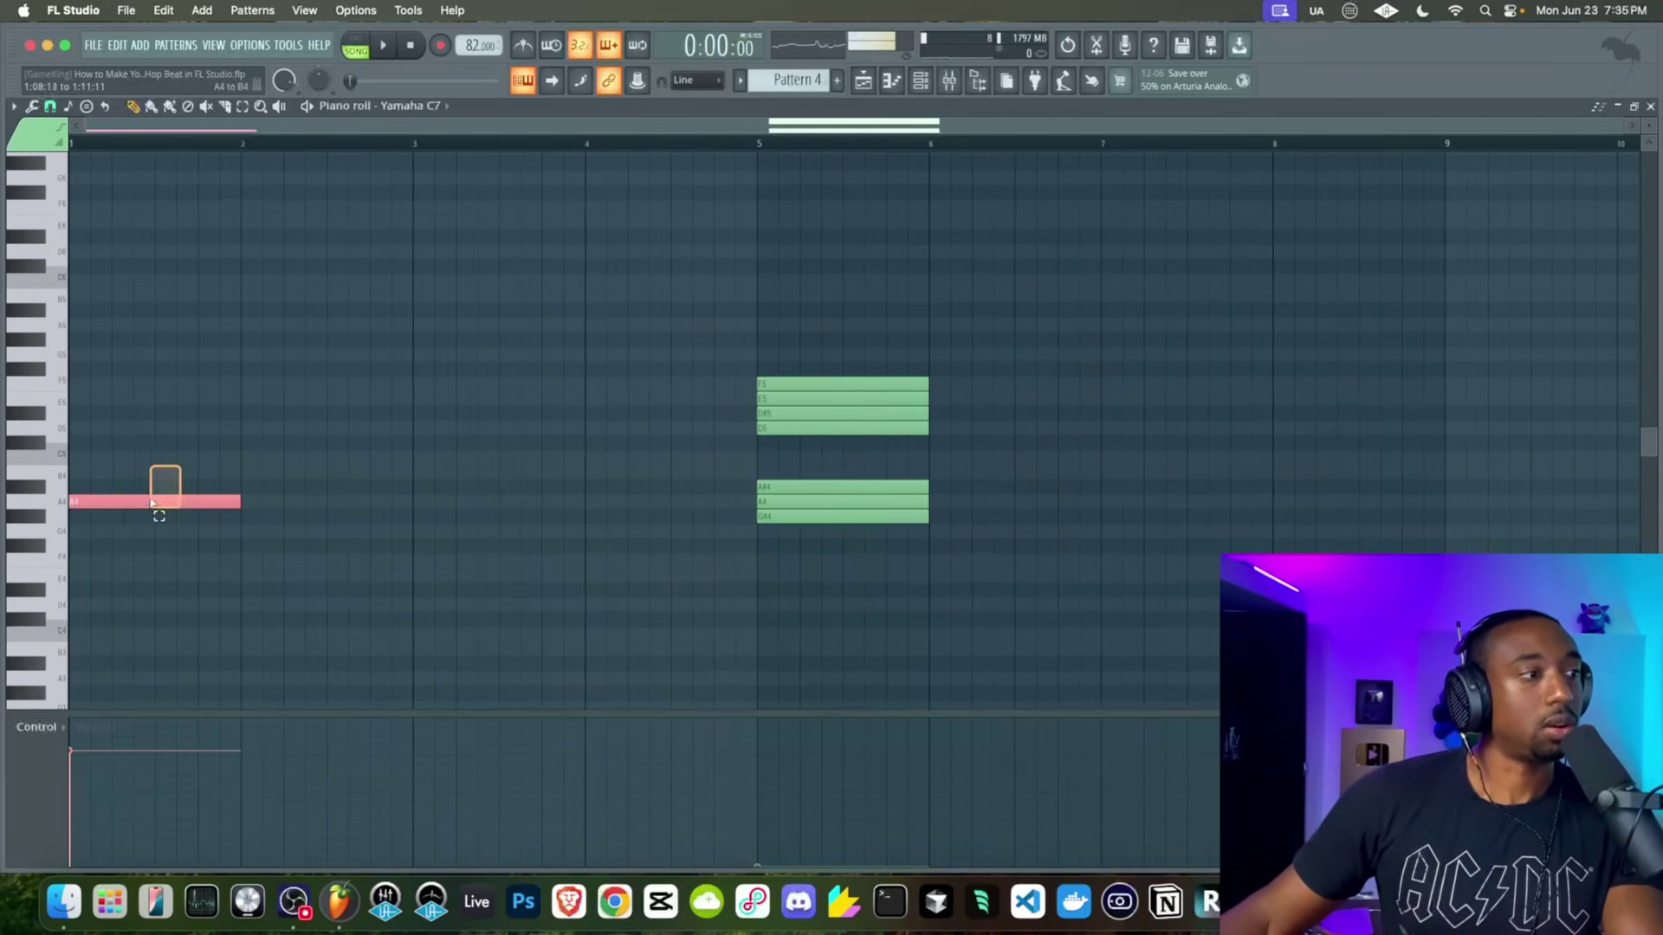
click(123, 400)
key(space)
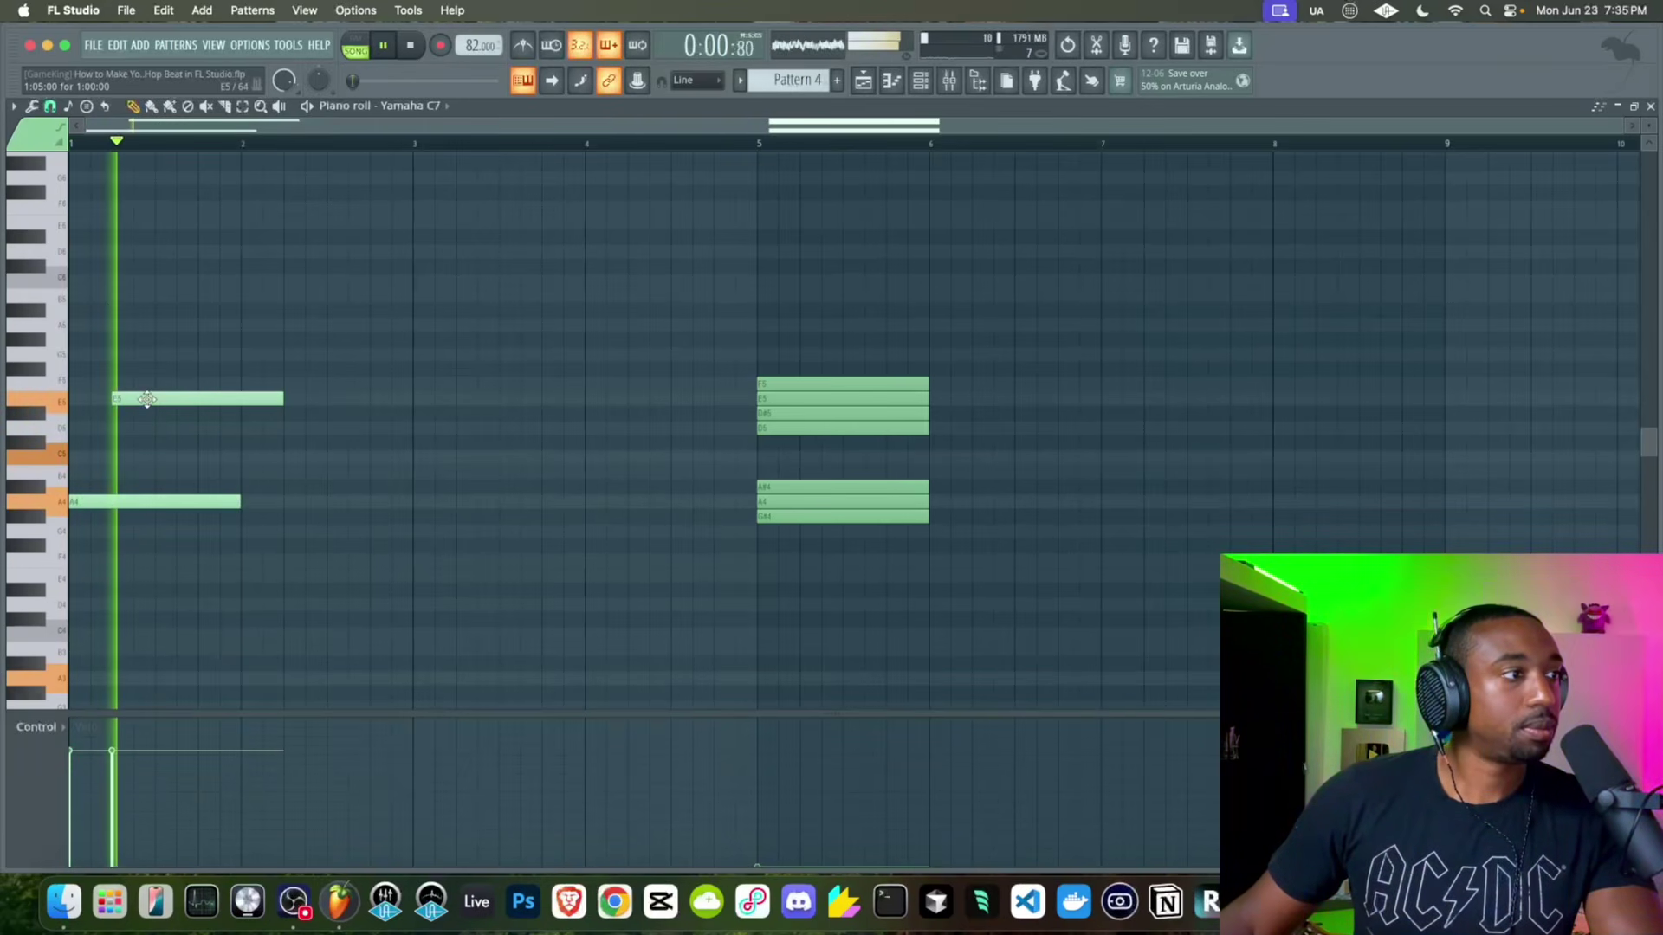
key(space)
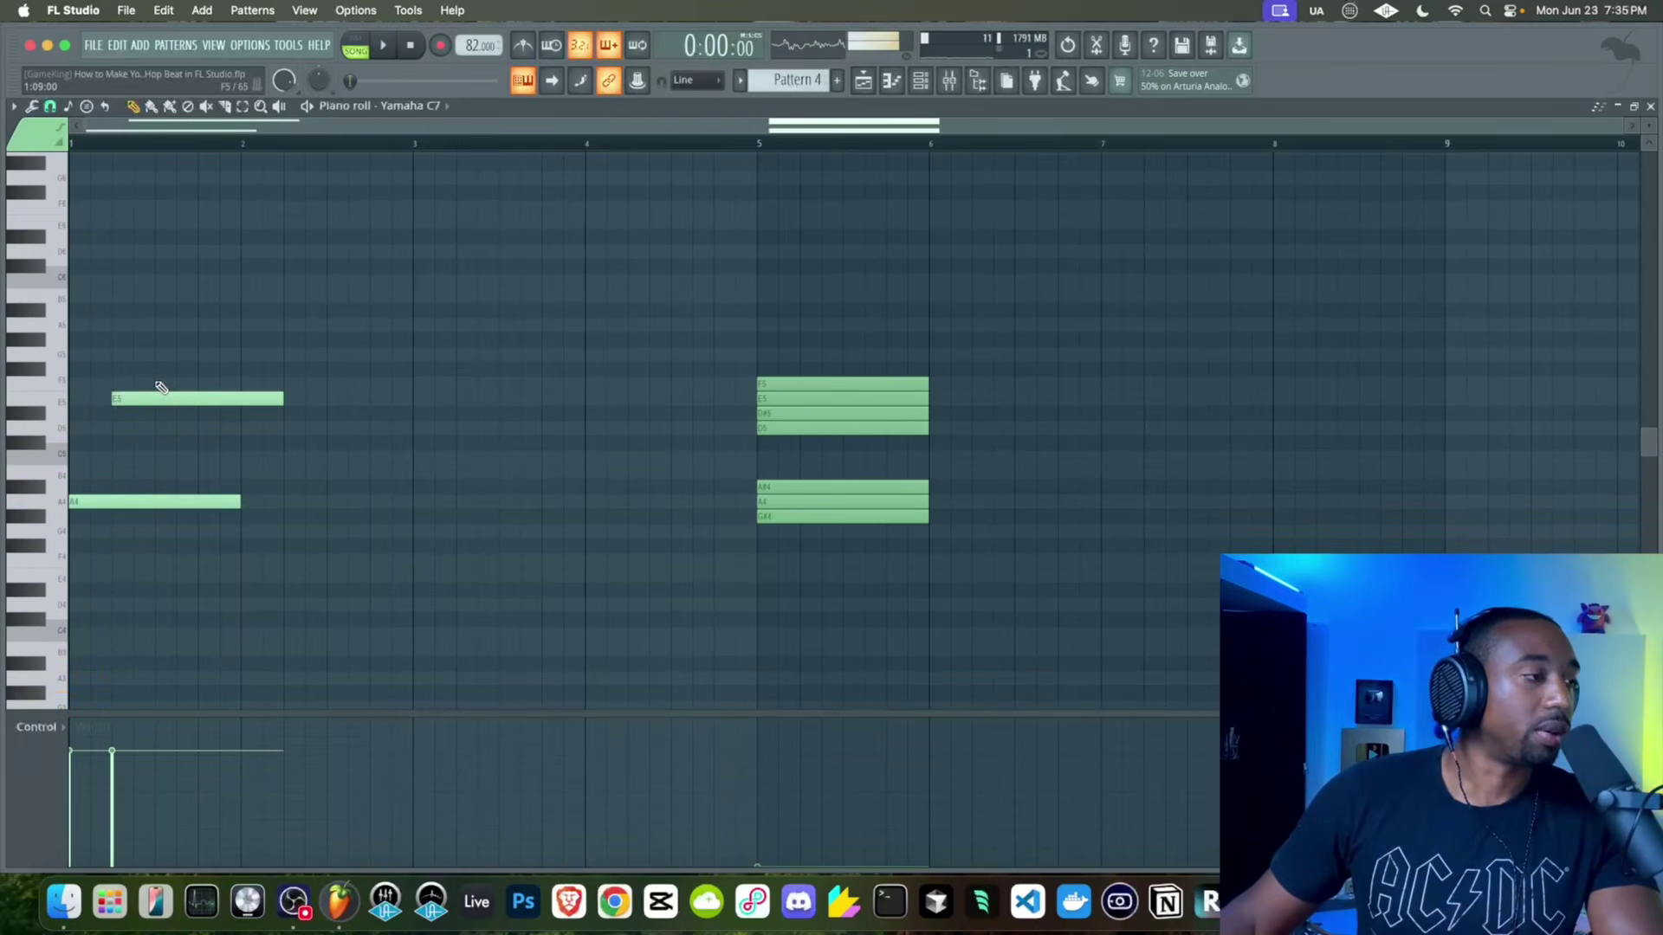
Add an F5 note on beat 3 and an E5 note on beat 4 of bar 1, and audition the phrase
click(156, 383)
drag(165, 415, 191, 402)
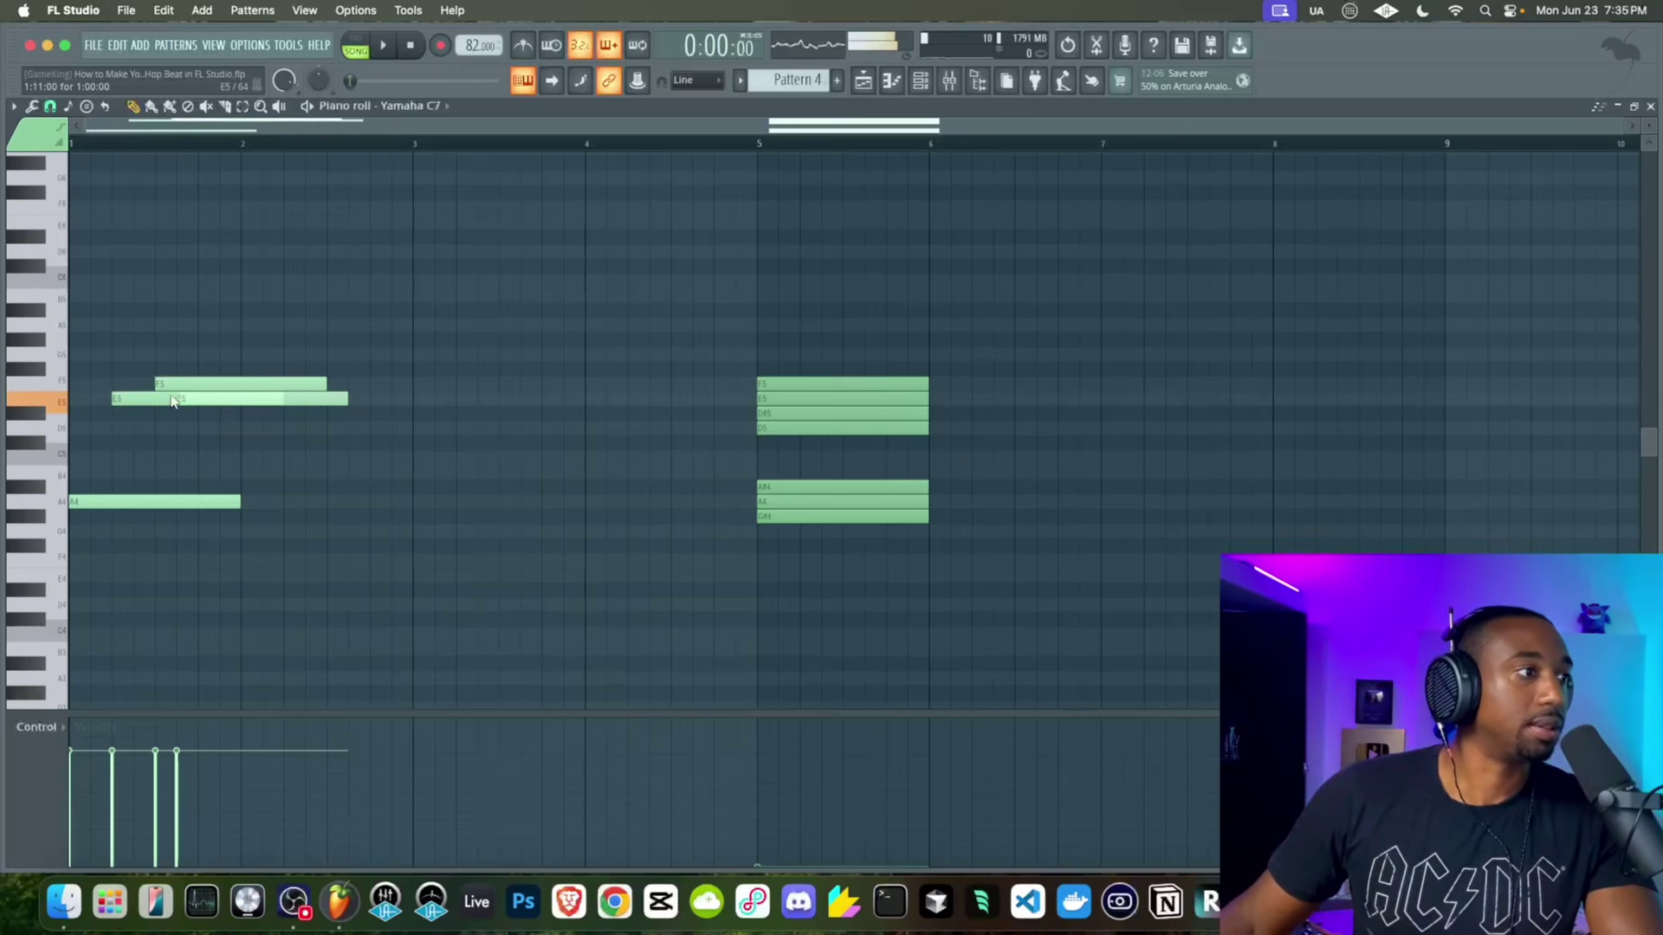
key(space)
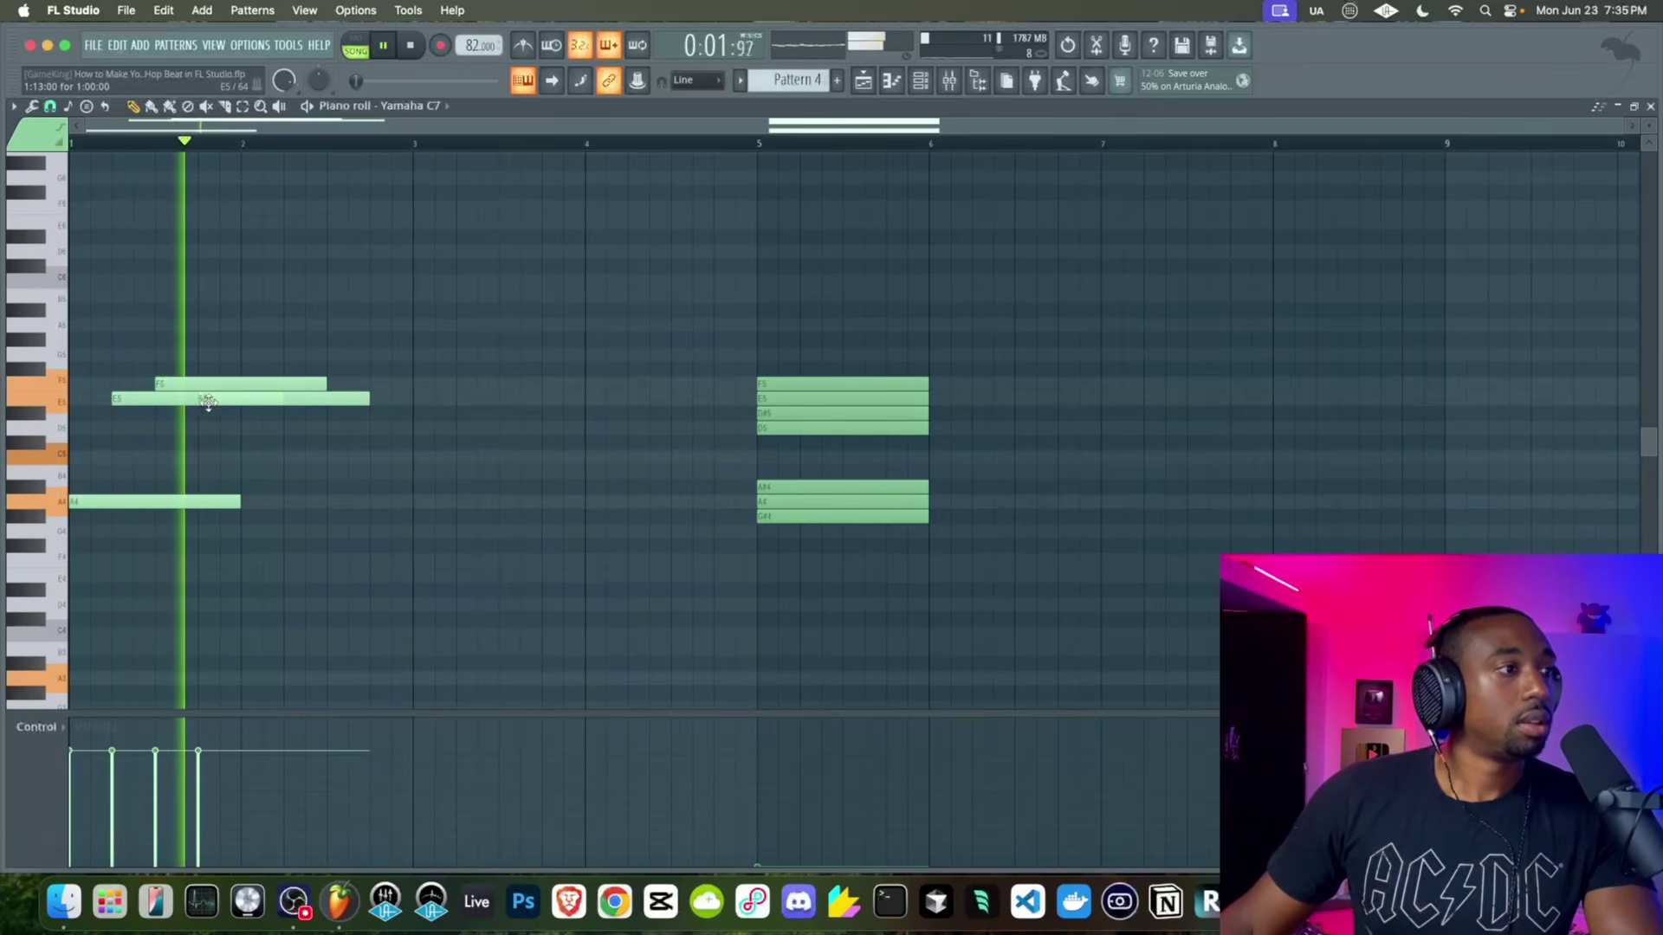
key(space)
Lower the beat 4 note of bar 1 to D5, shorten it to one beat, and audition the phrase
drag(192, 400, 216, 400)
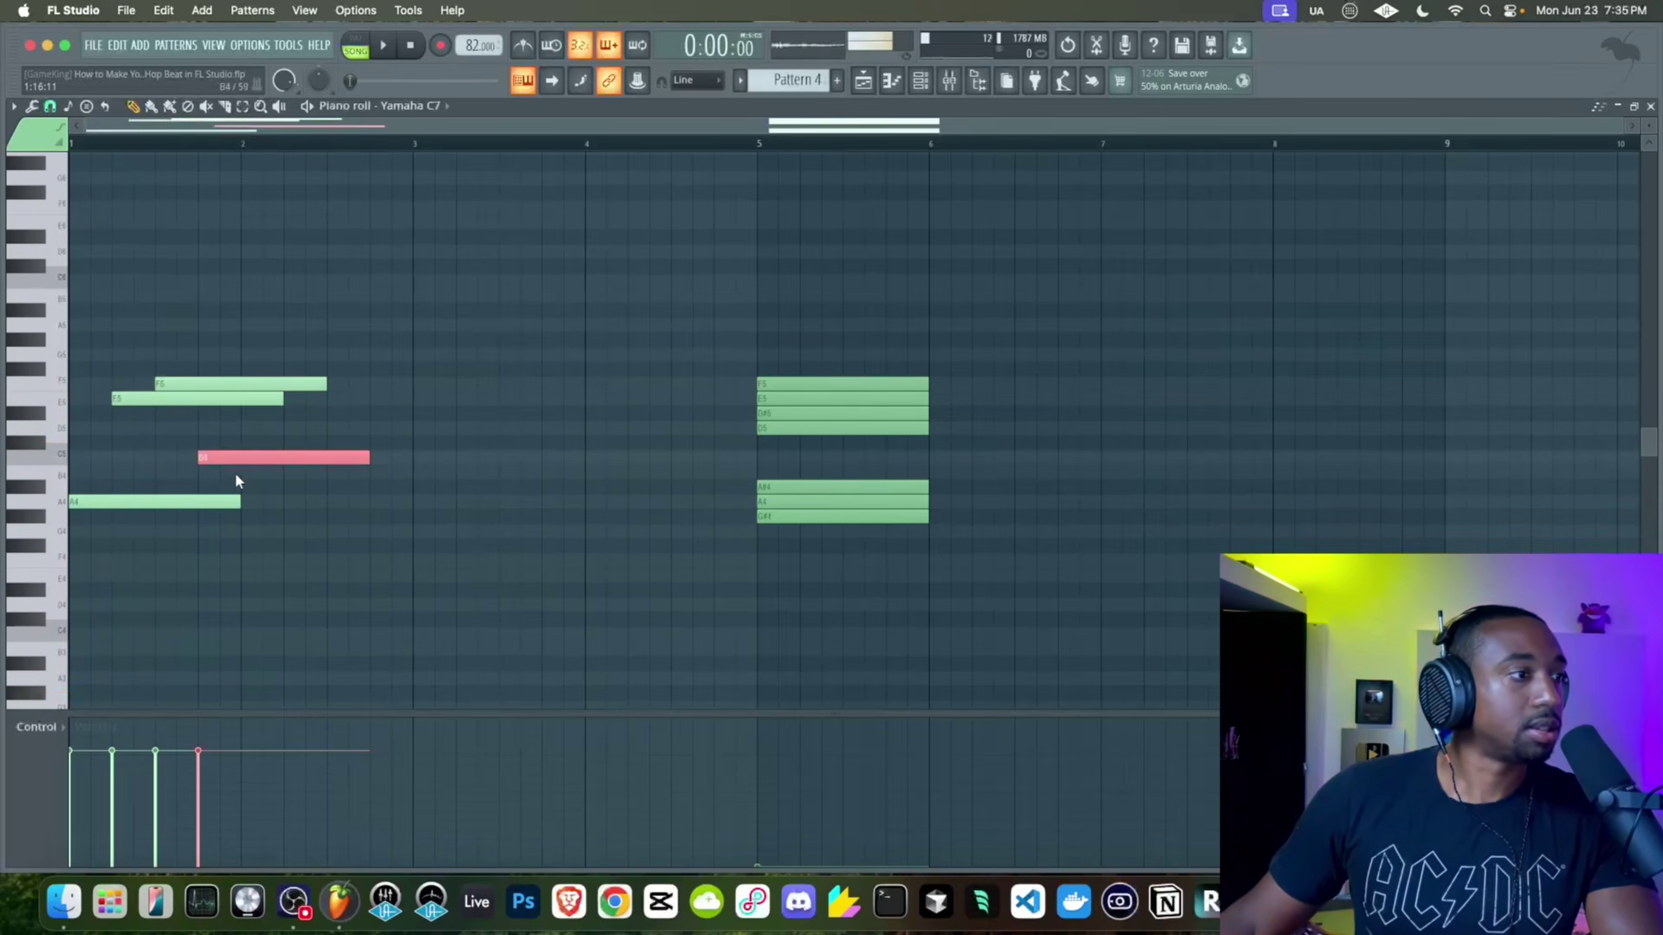
drag(237, 498, 245, 431)
key(space)
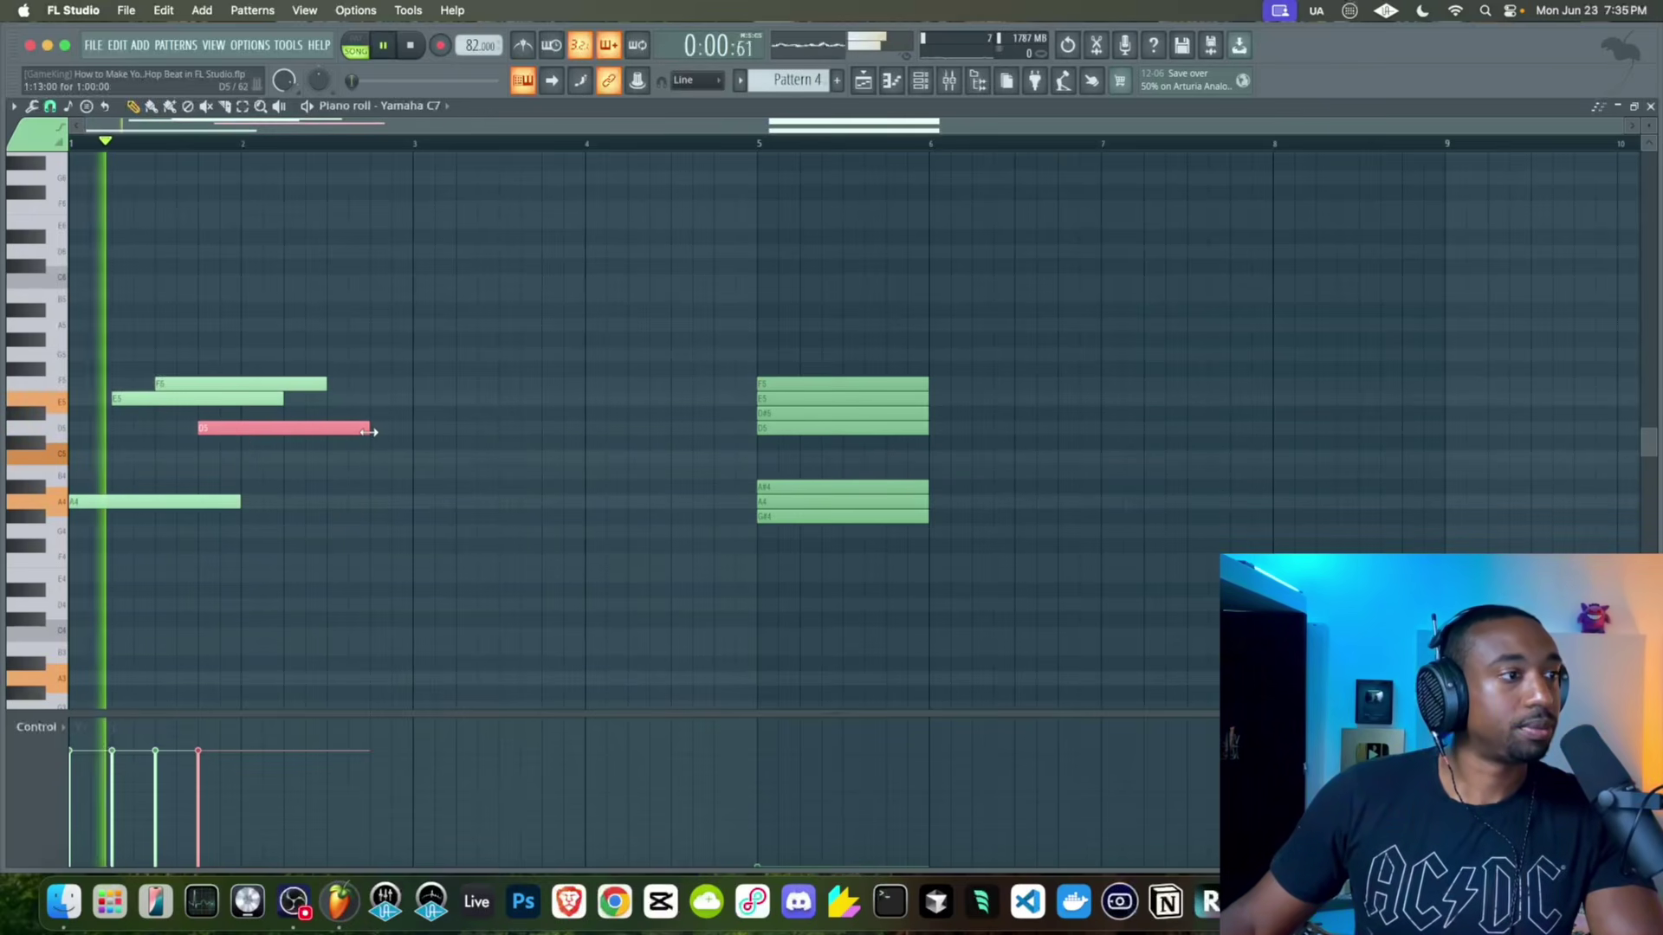
drag(371, 431, 263, 360)
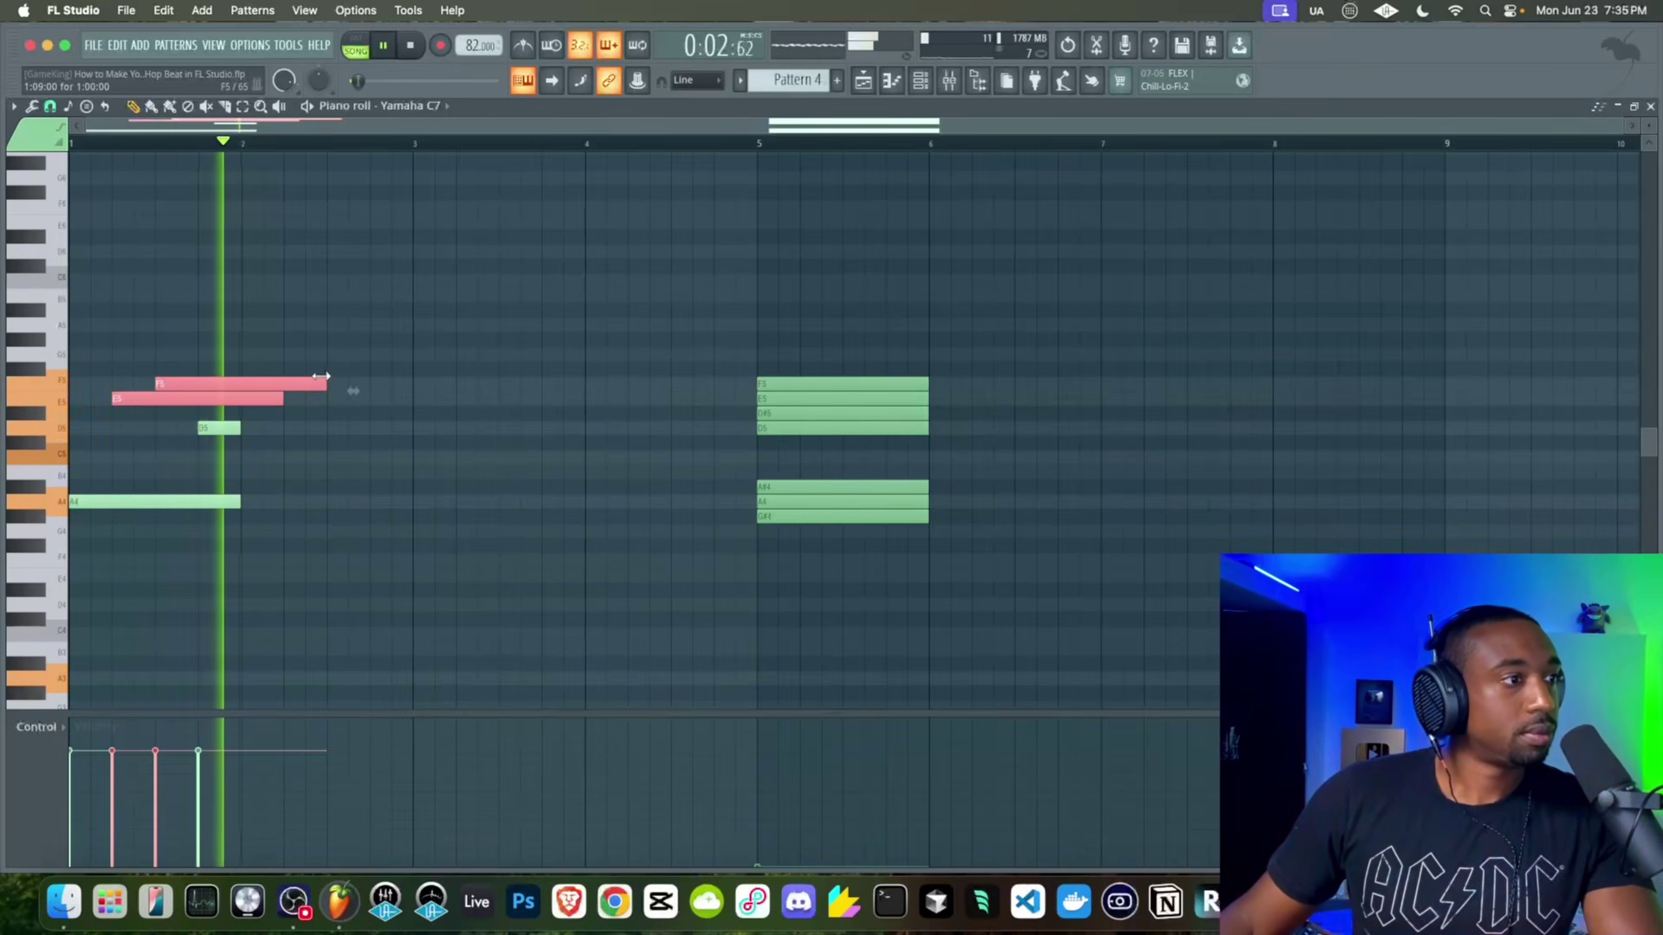
key(space)
Duplicate the four-note phrase from bar 1 into bar 2 and play it back with the MIC mixer track muted
drag(329, 554, 66, 223)
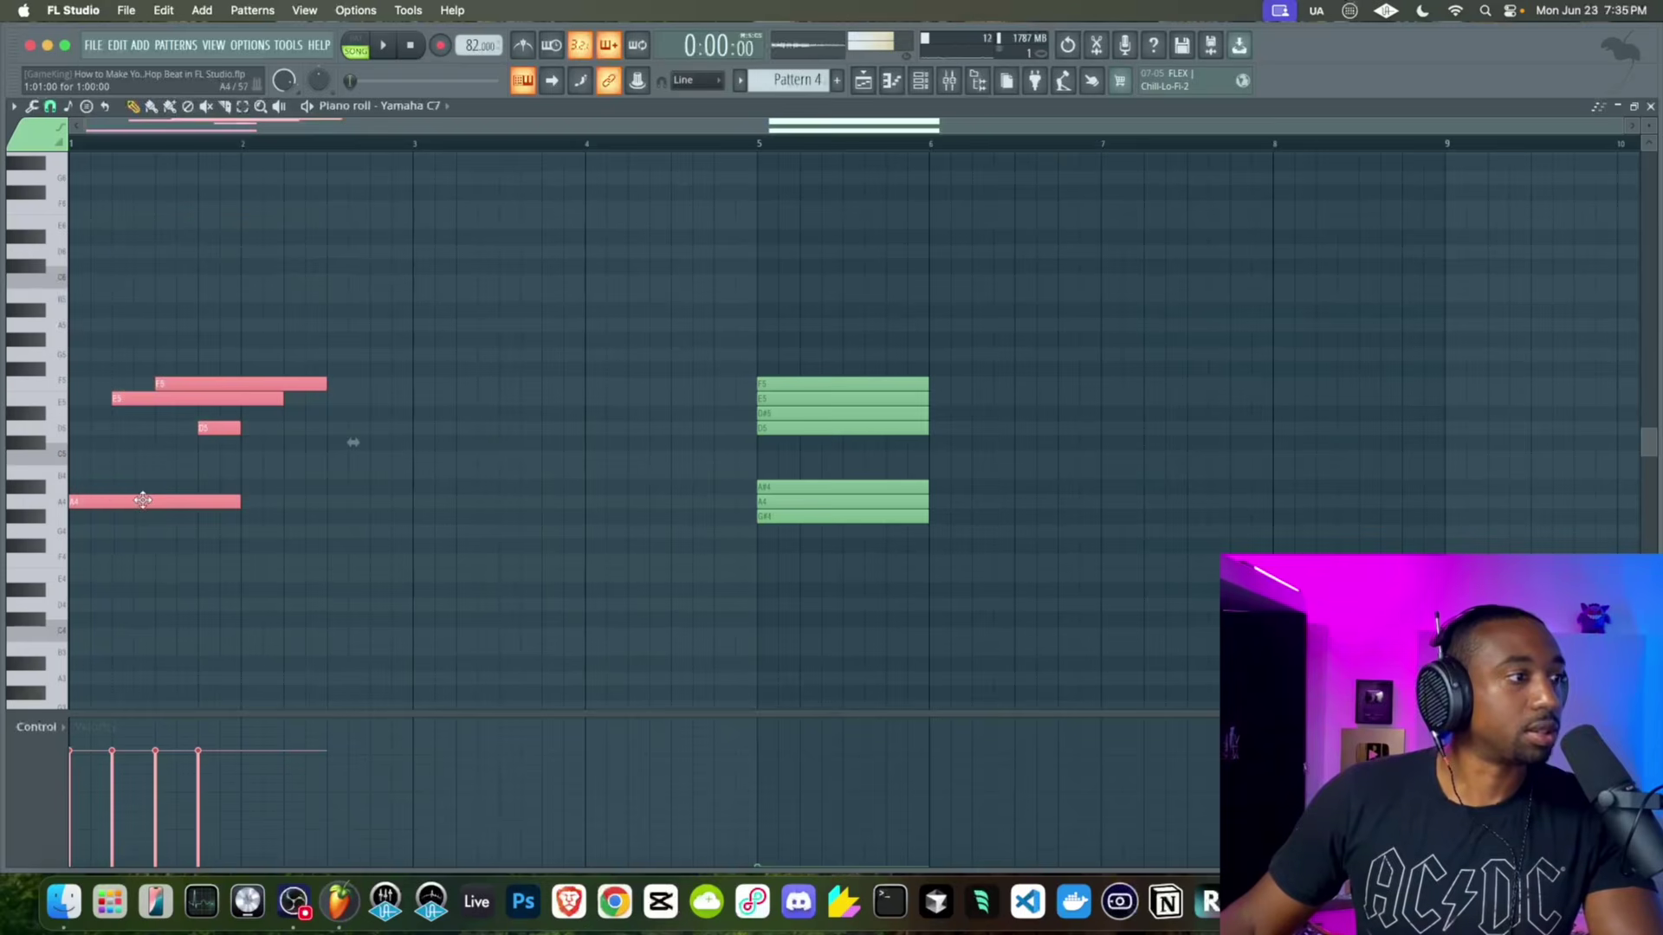
key(ctrl+b)
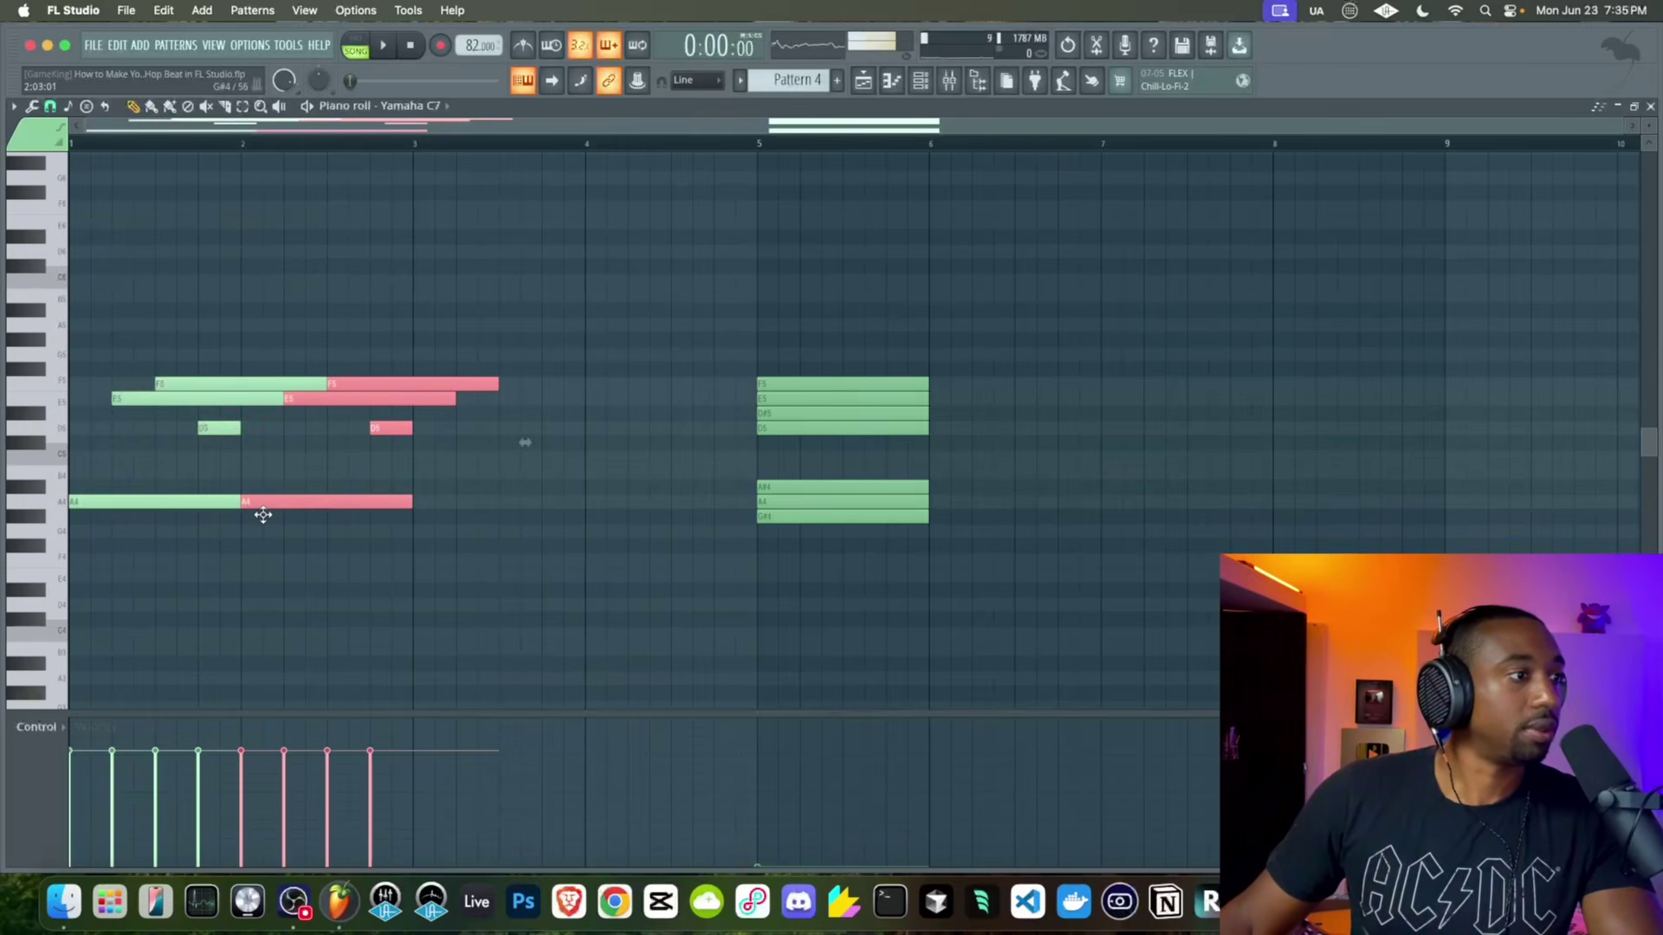
key(space)
click(961, 86)
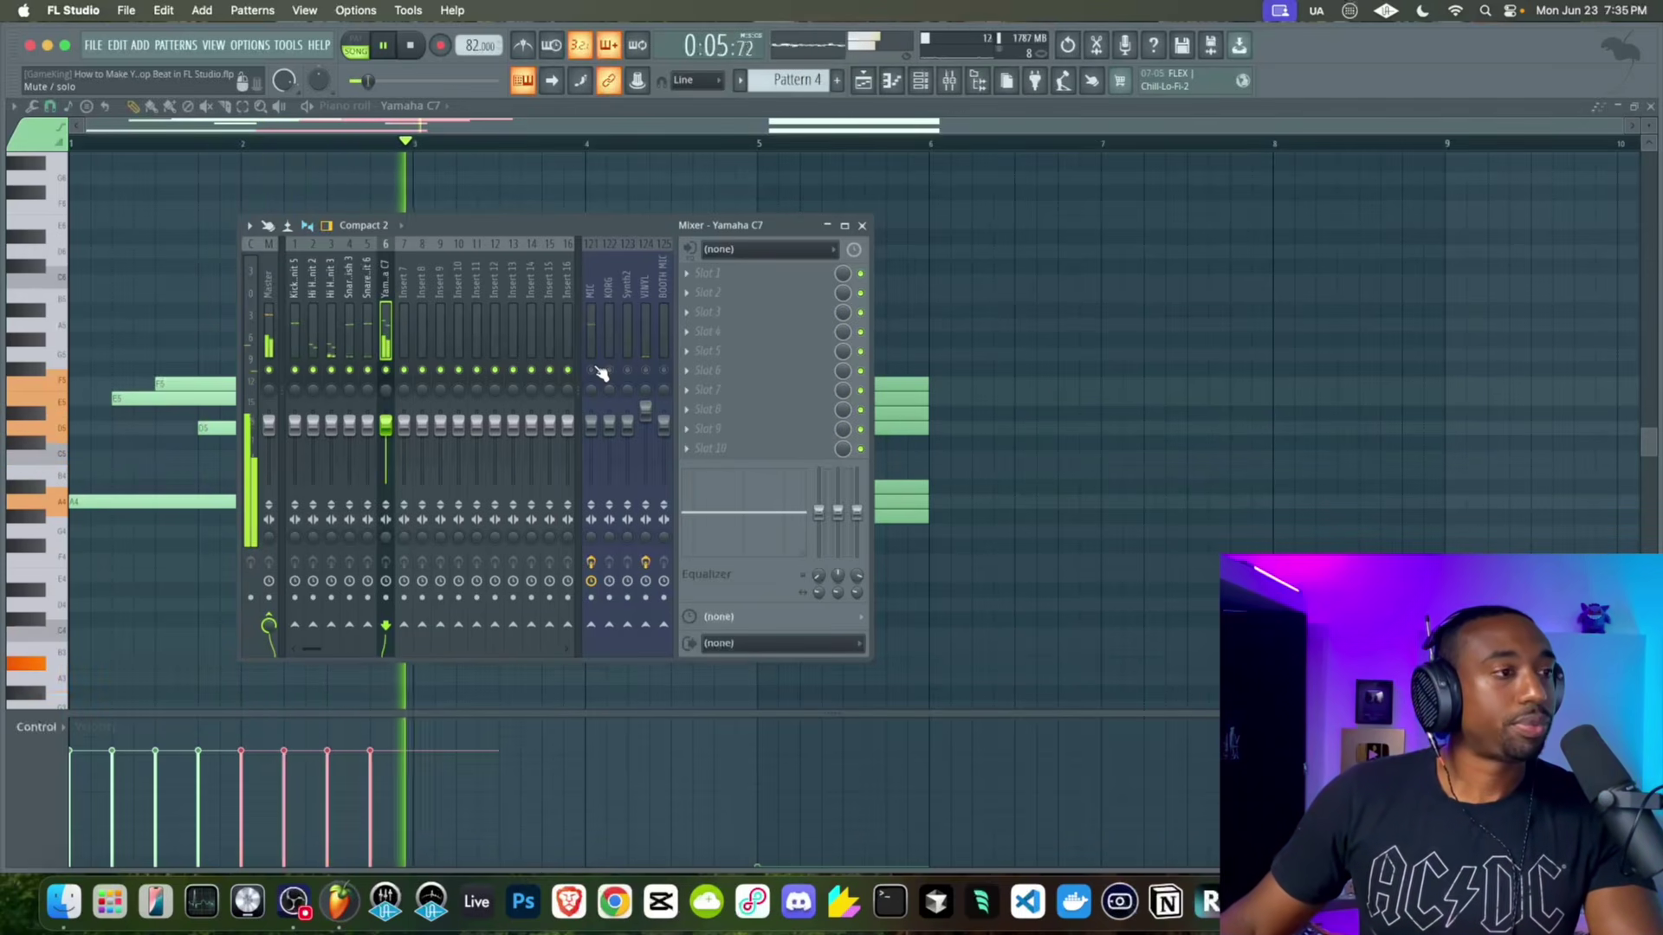
key(space)
click(862, 225)
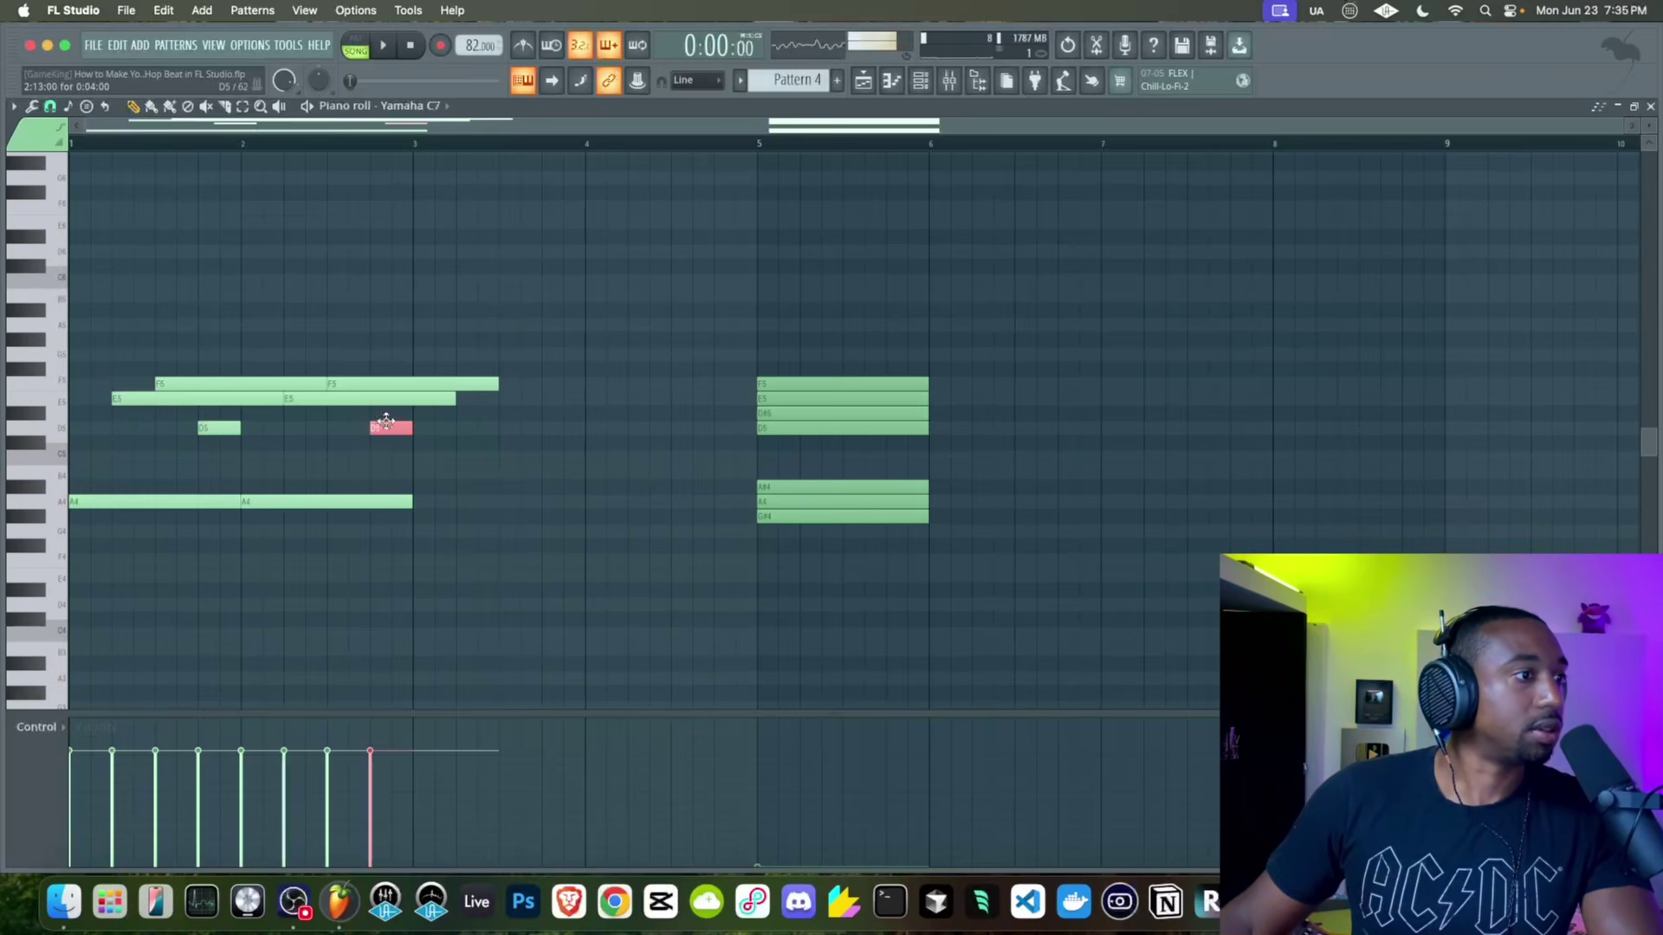
Change the last note of bar 2 to A#4, following the reference notes, and audition it
drag(792, 305, 794, 537)
click(575, 544)
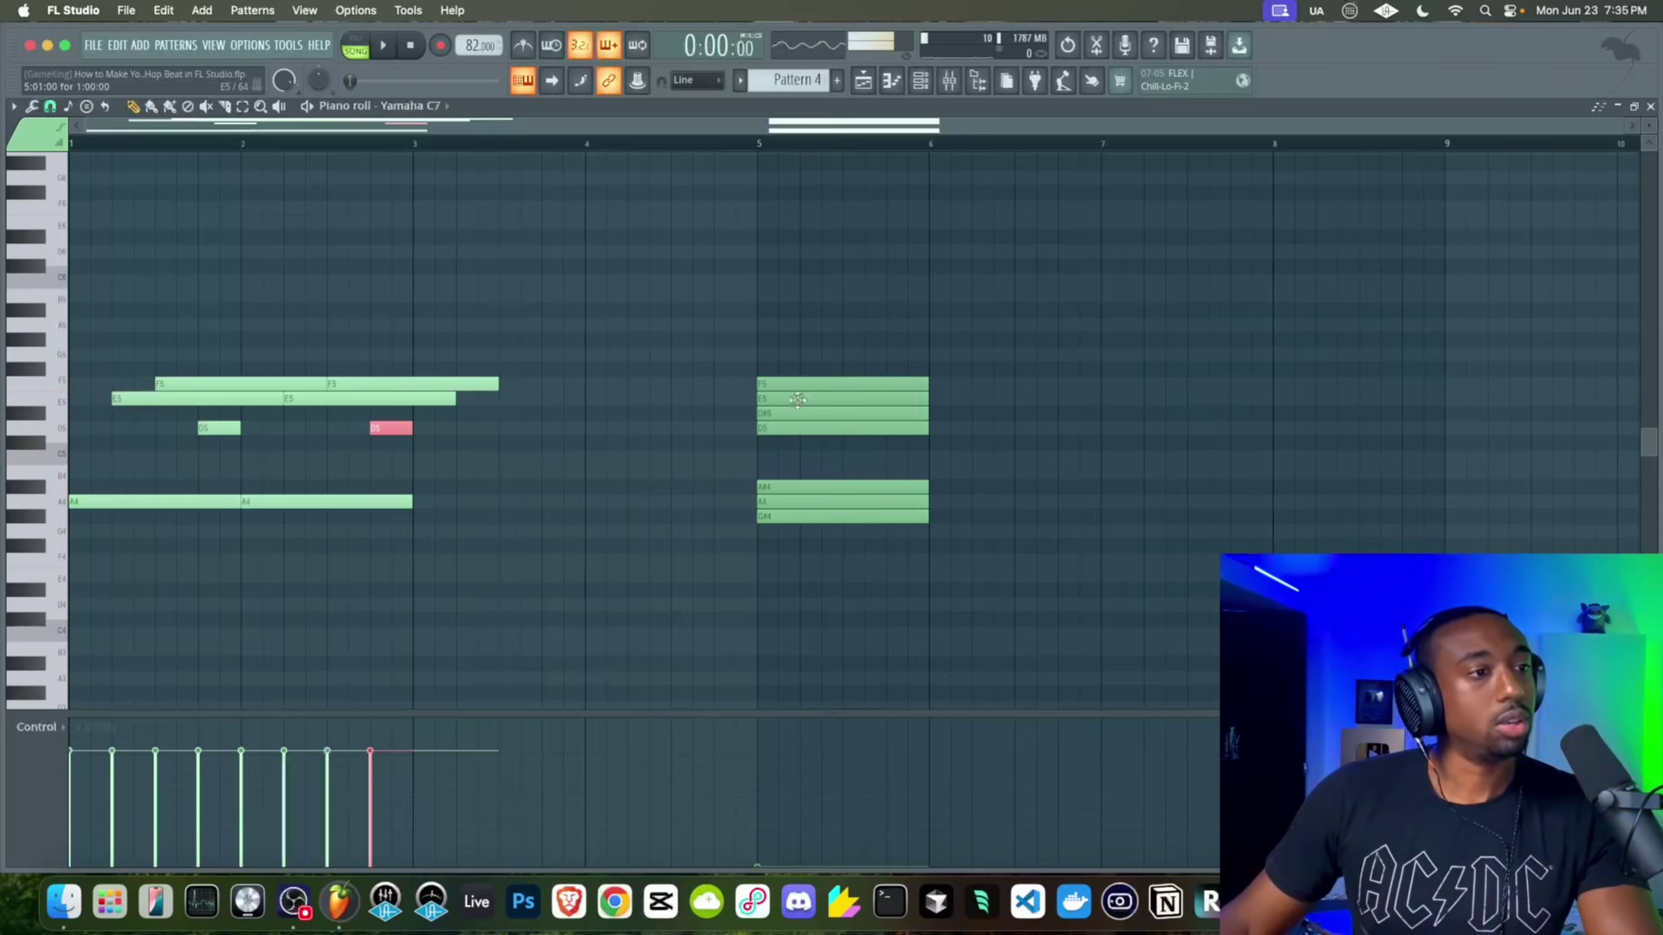
drag(800, 384, 800, 477)
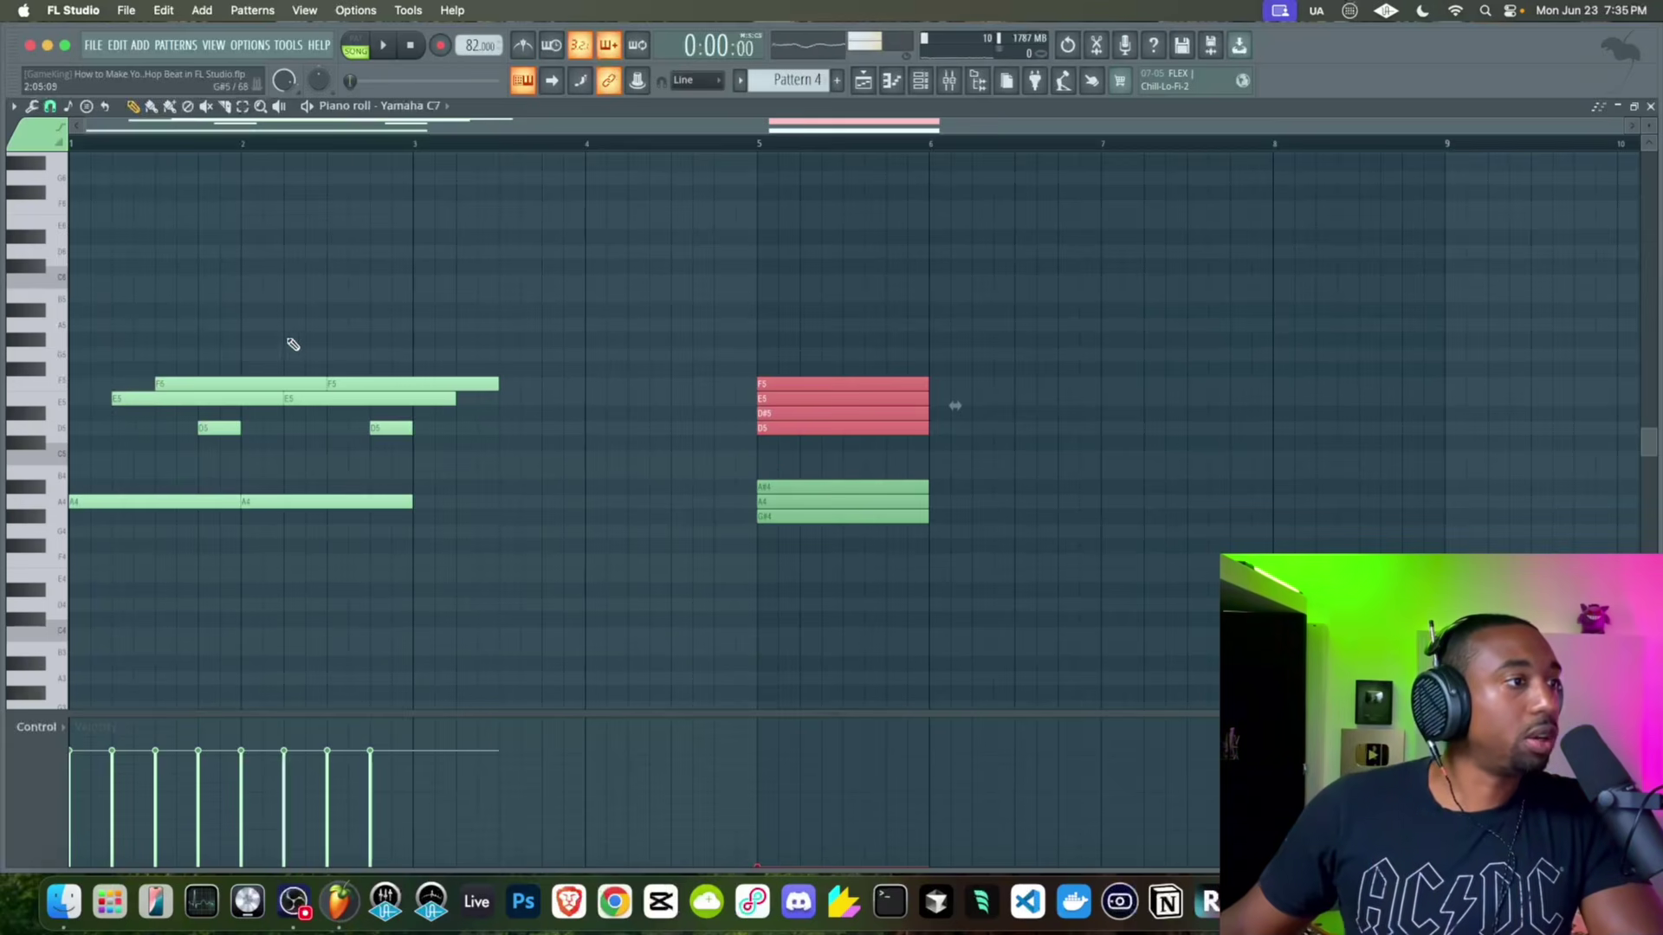
ctrl+click(395, 457)
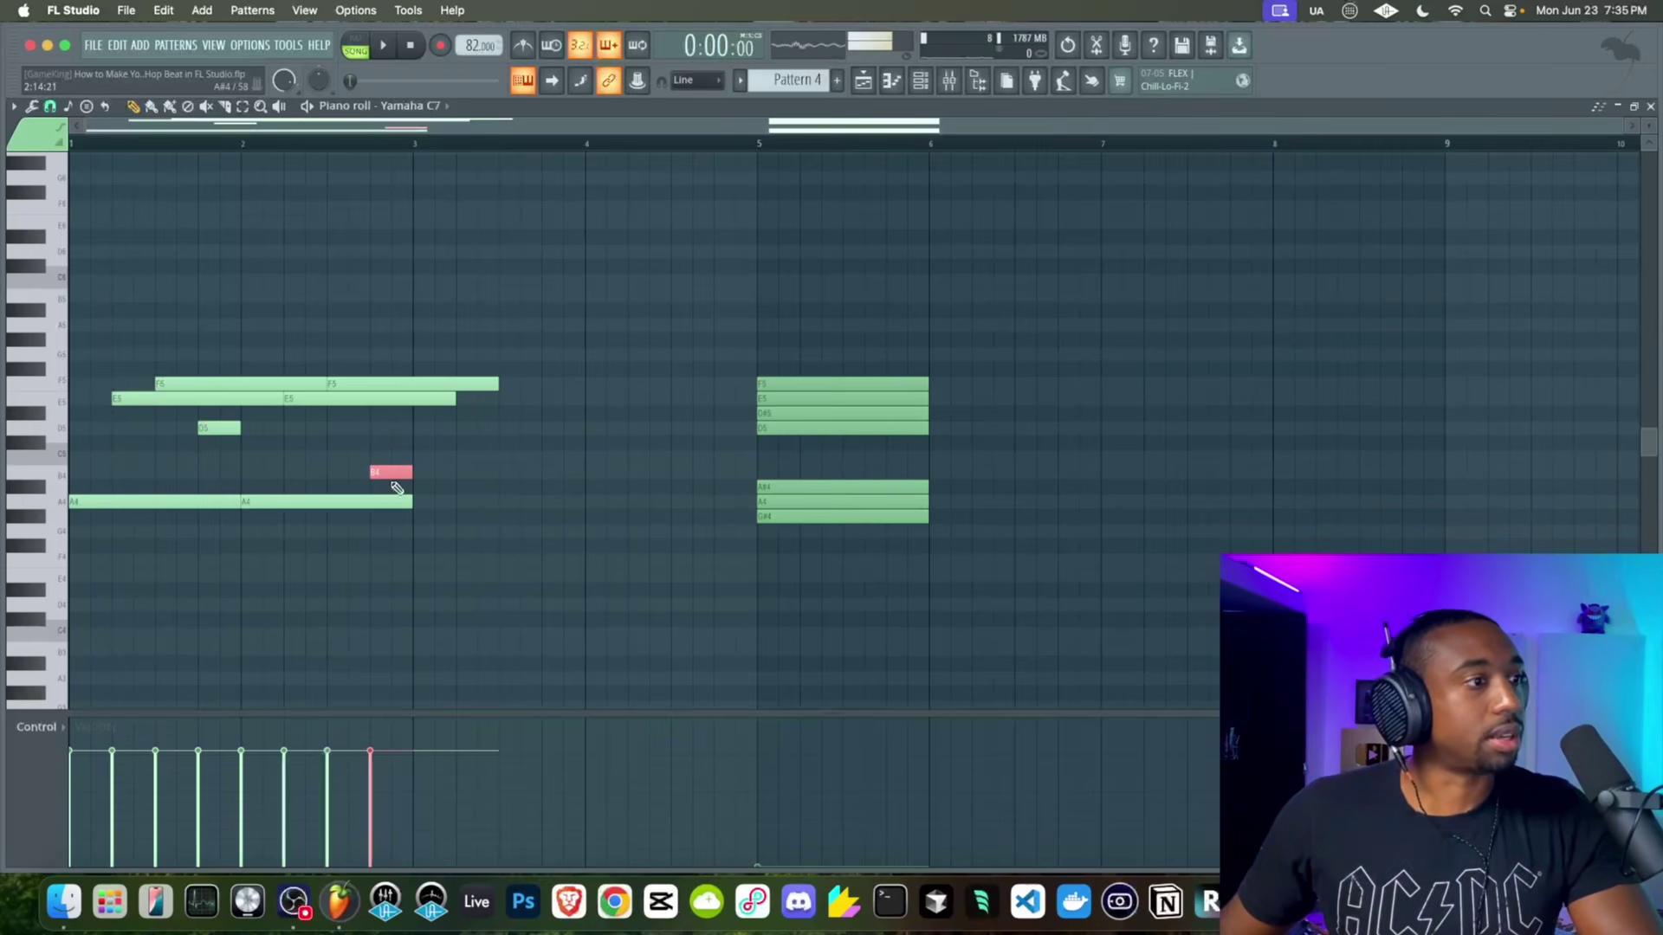
key(space)
key(shift+Down)
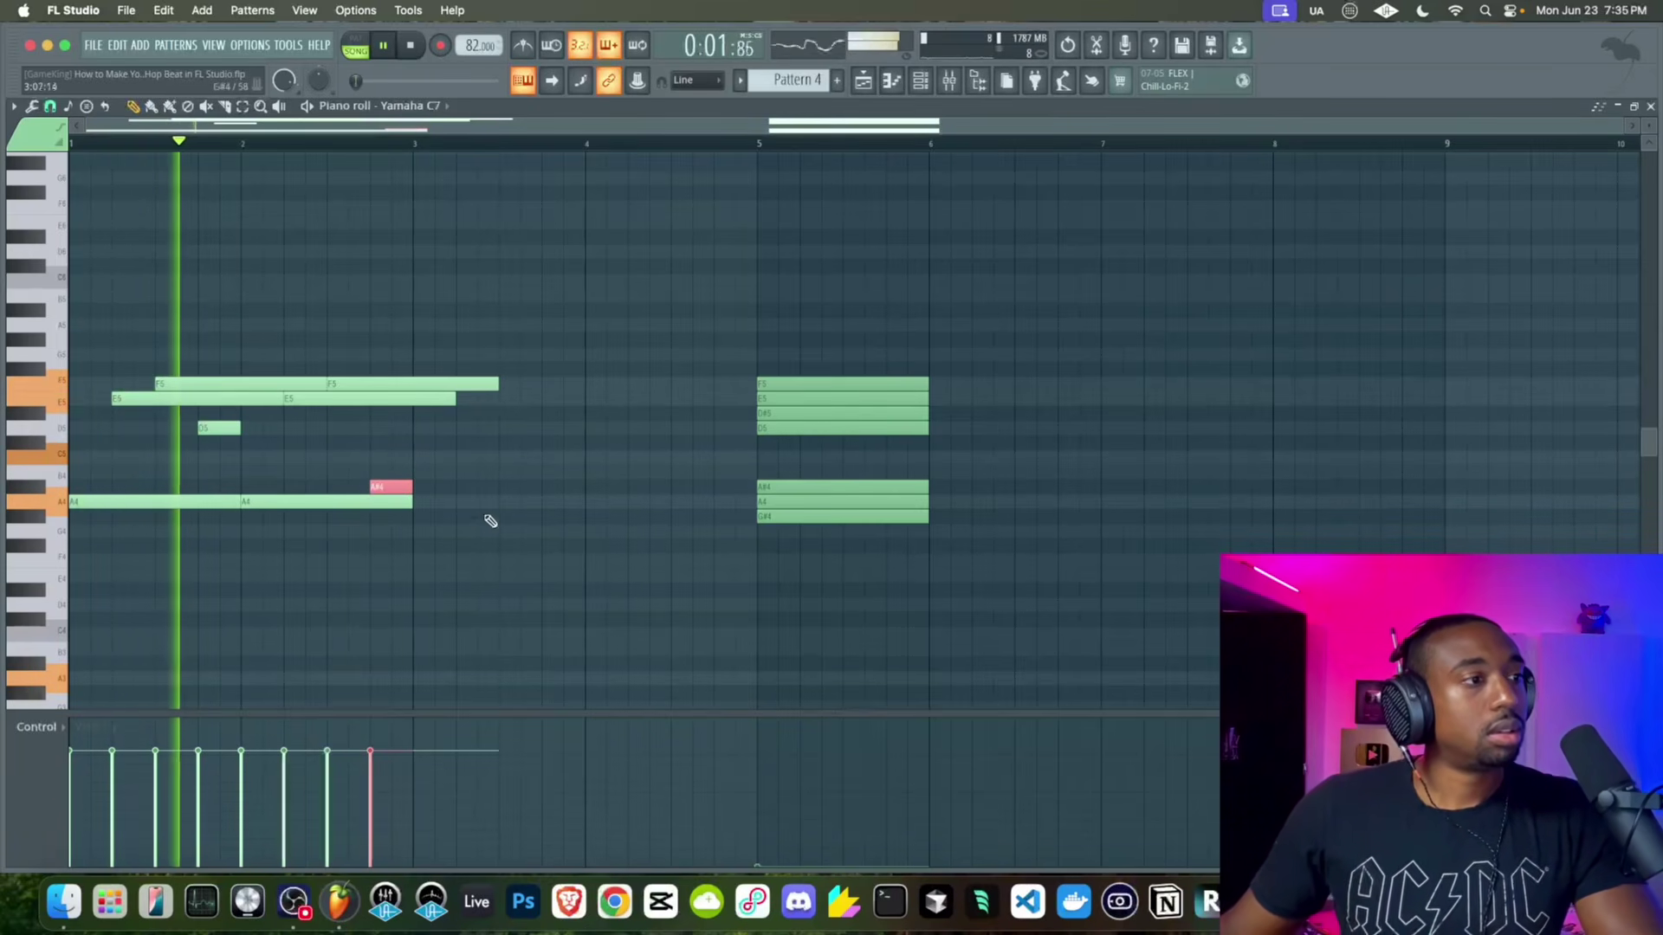
Duplicate the two-bar phrase into bars 3 and 4 and lower the last note of bar 4 to G#4
drag(494, 579, 137, 260)
drag(197, 505, 539, 509)
ctrl+click(548, 552)
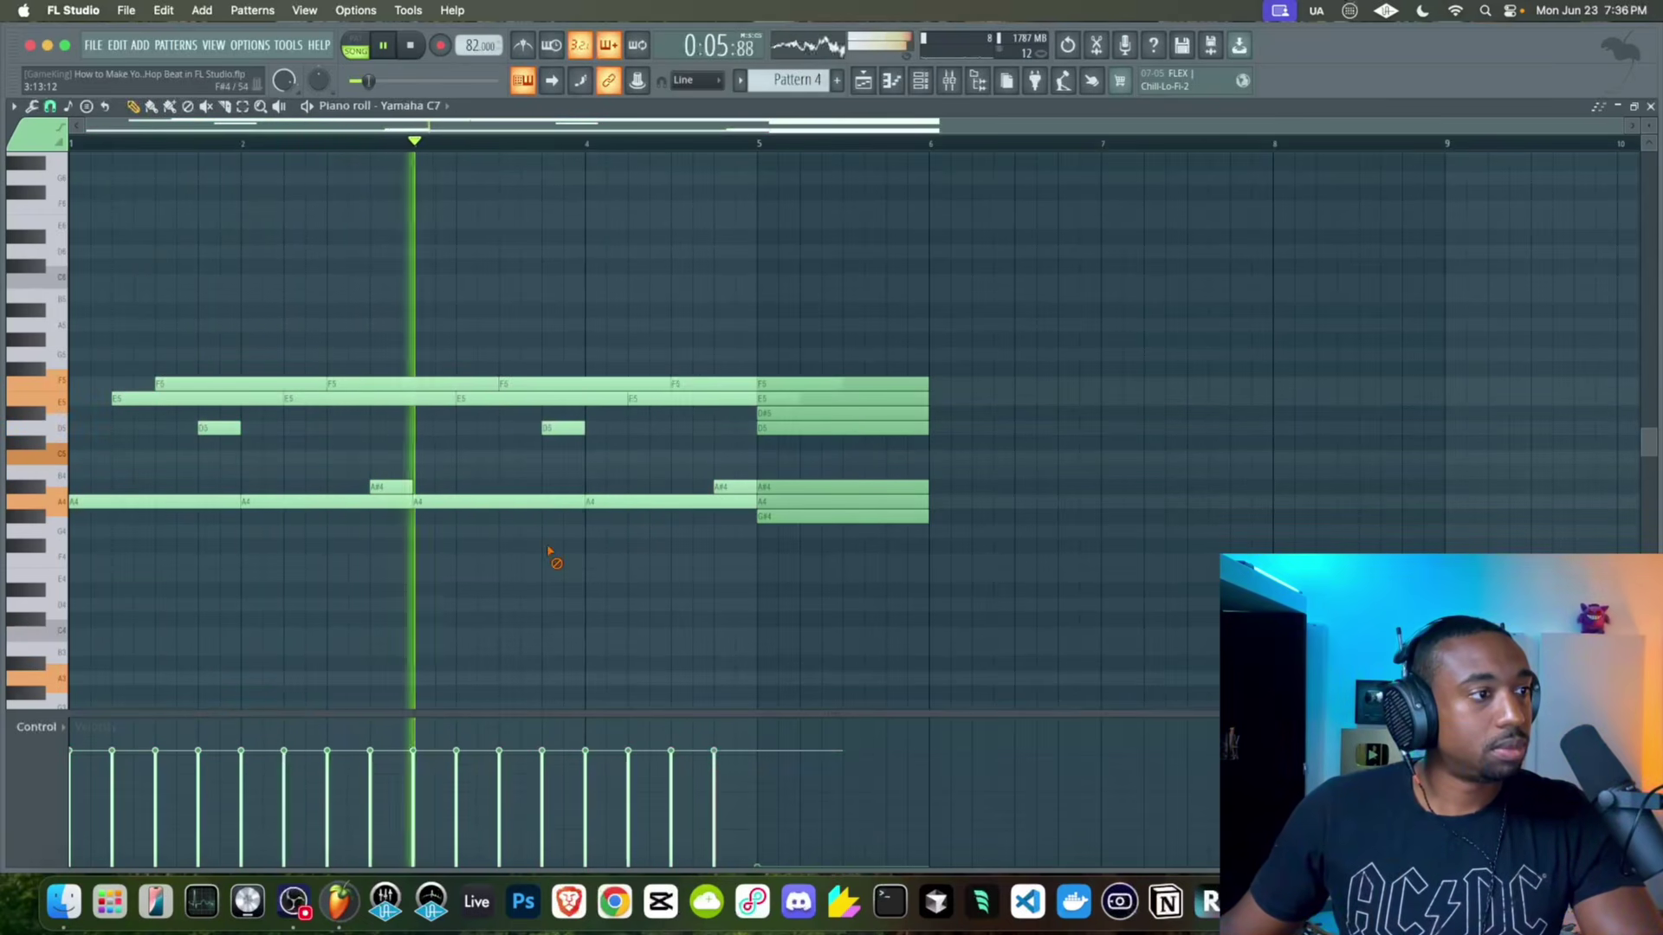
drag(728, 487, 728, 516)
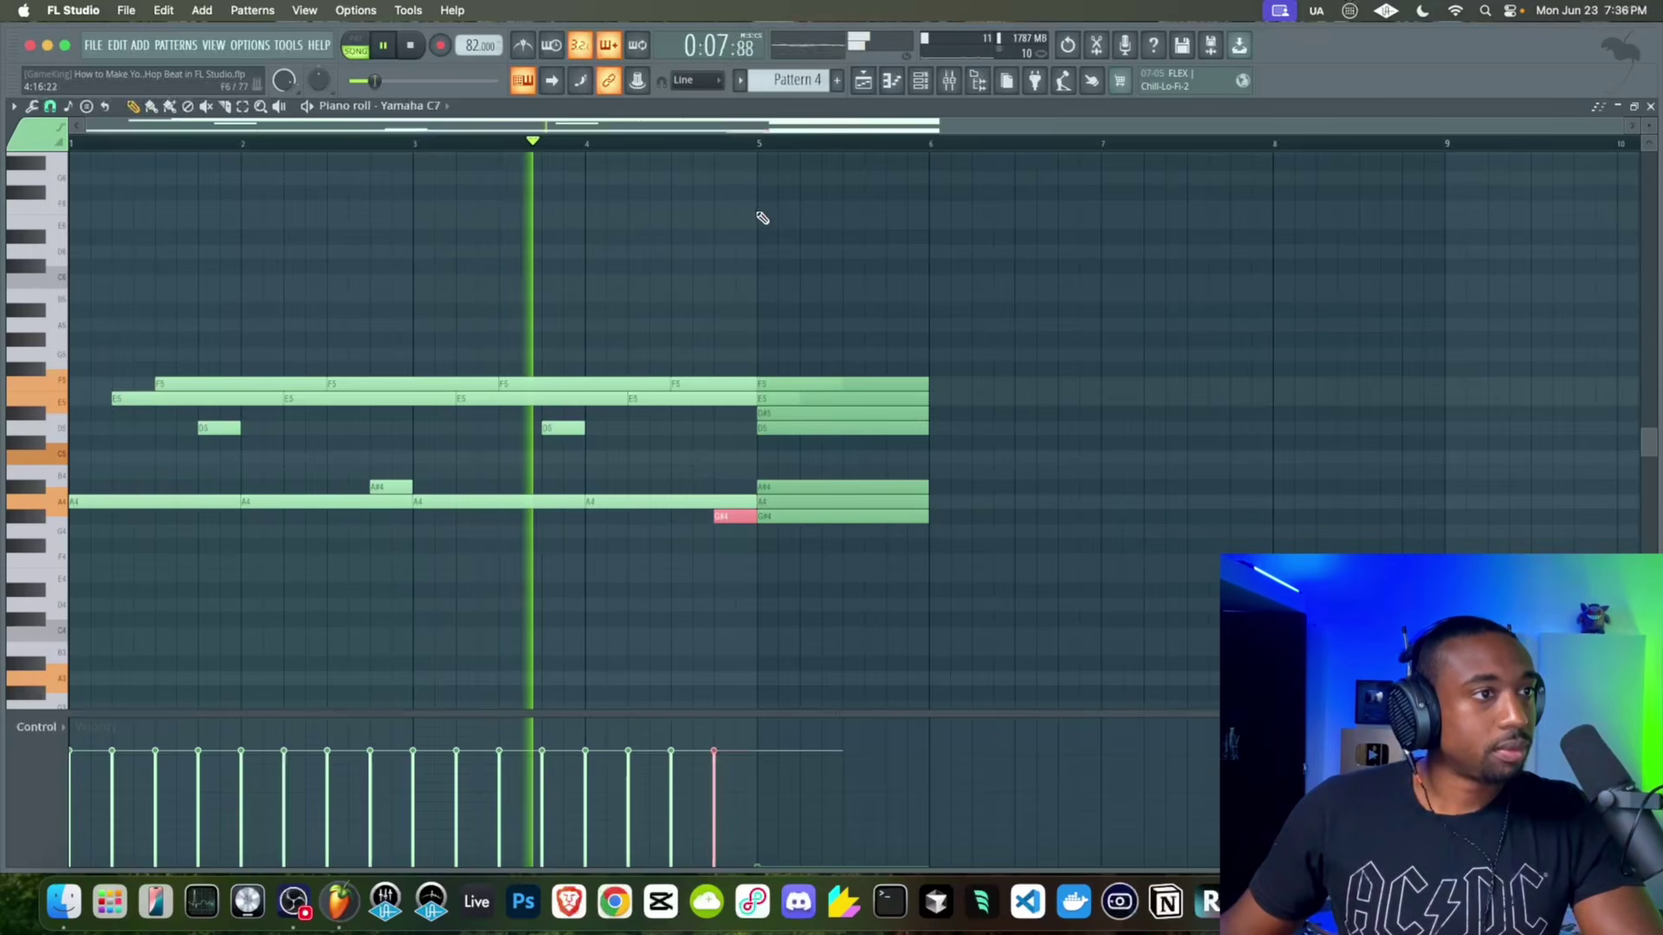
Select bars 1 to 4 on the timeline as the loop range and audition the melody
drag(761, 146, 73, 146)
click(643, 290)
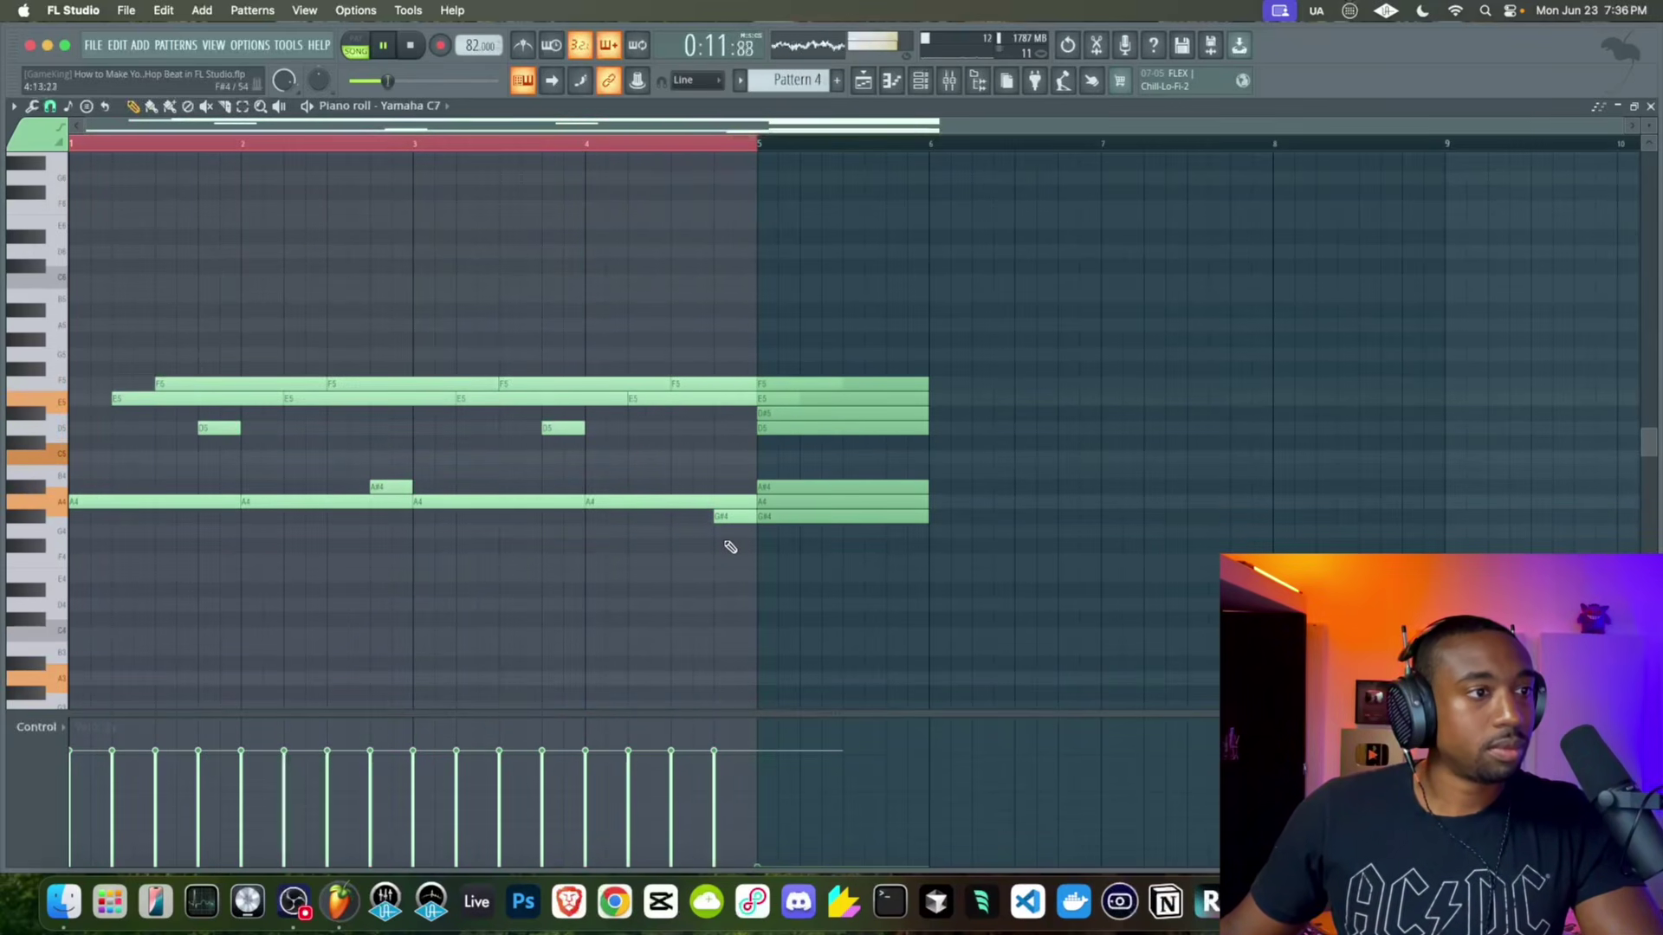
drag(739, 531, 67, 271)
key(space)
click(353, 390)
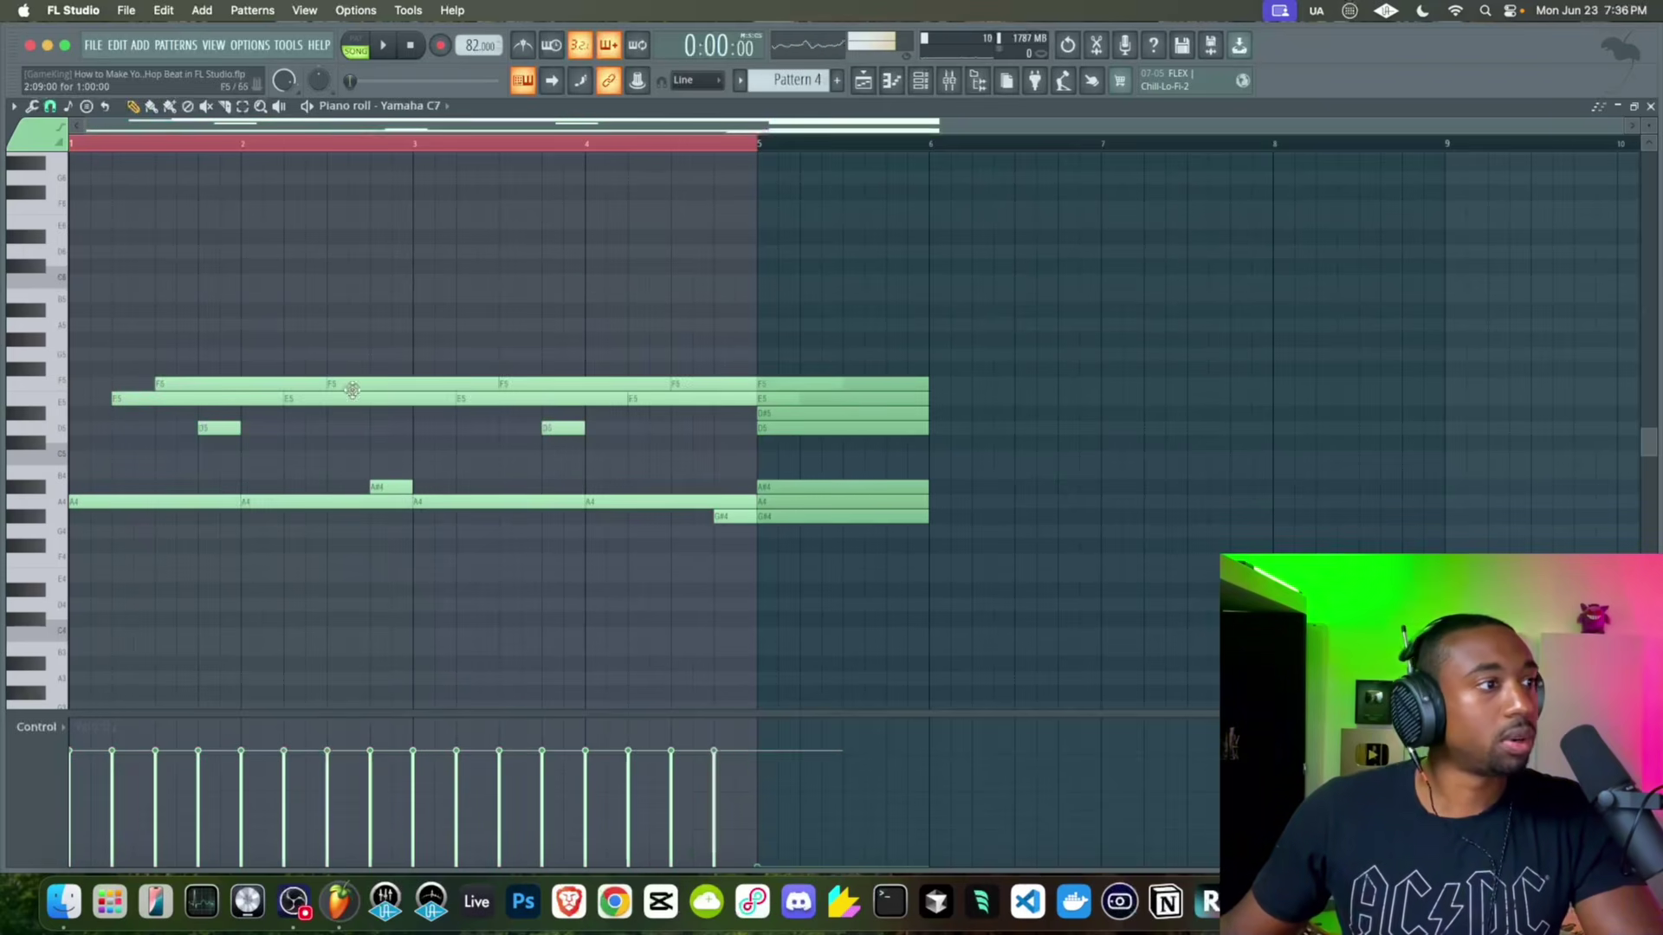
key(space)
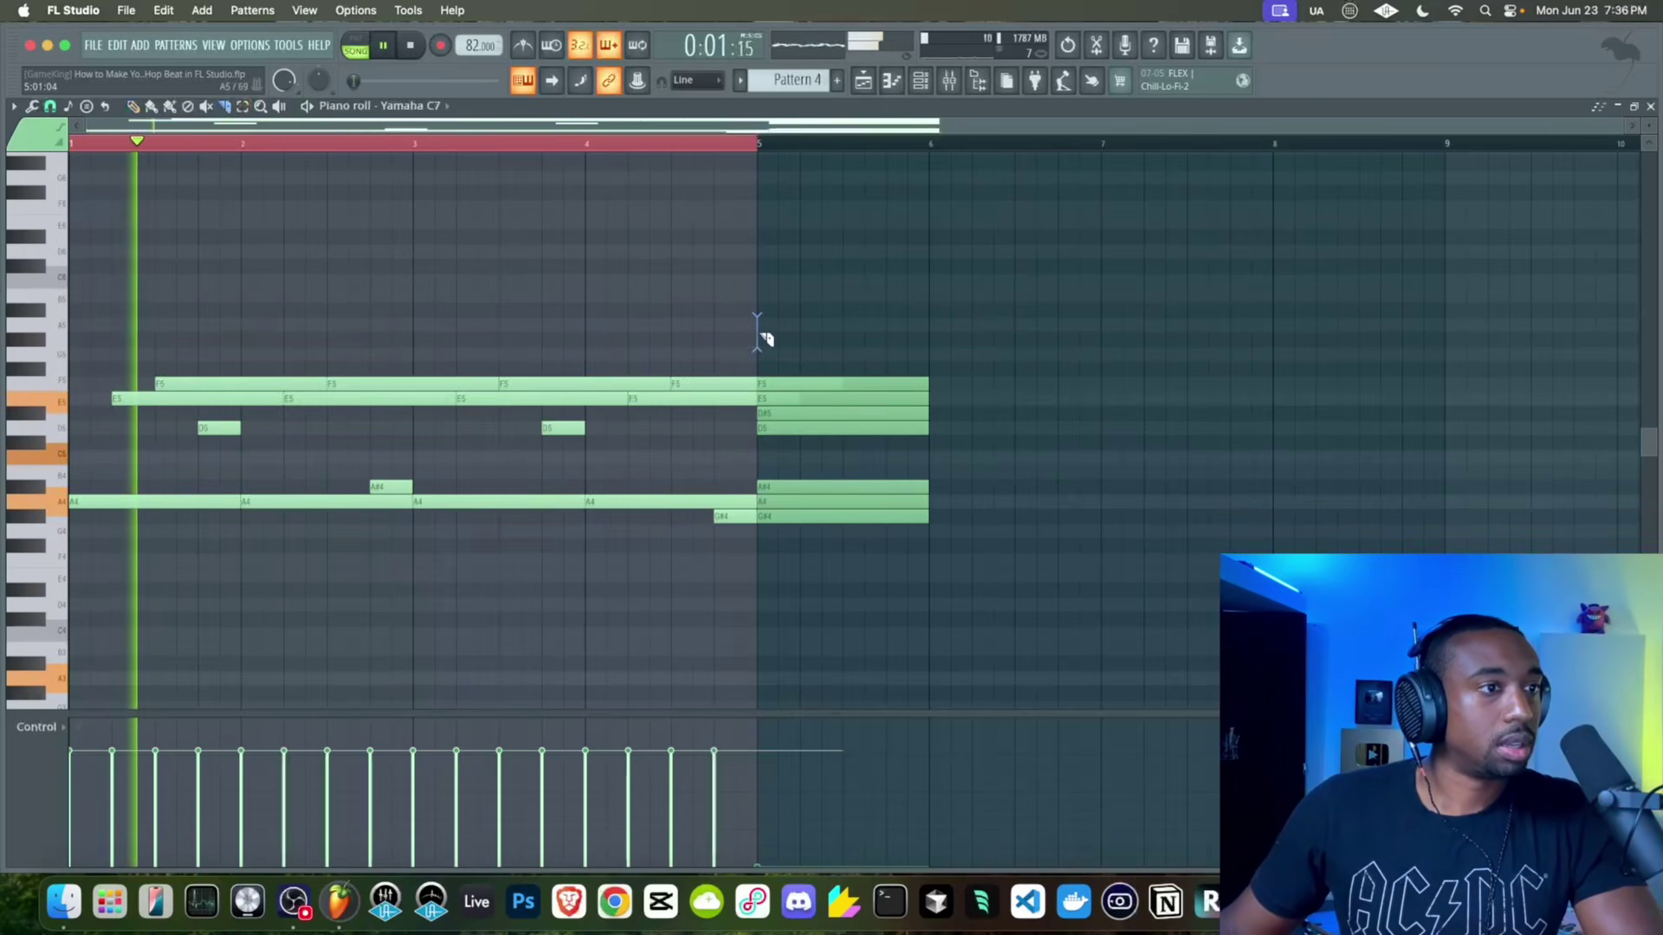
key(space)
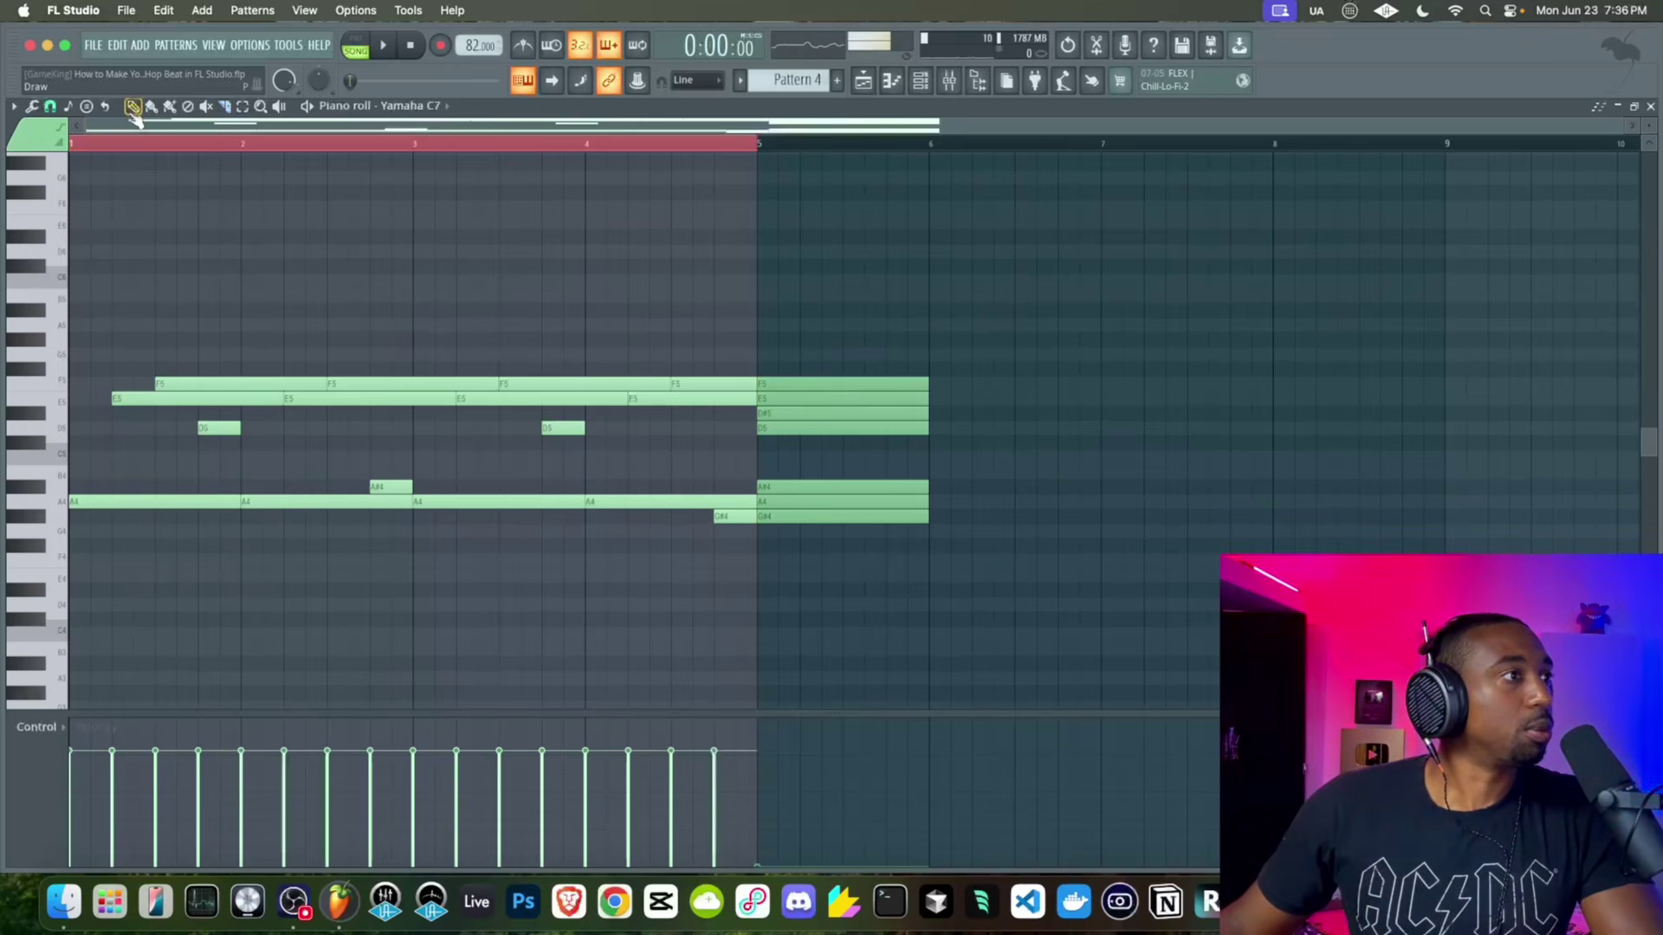
Apply the Humanize and Remove Overlaps scripts to the Pattern 4 notes while the melody plays
key(space)
click(31, 105)
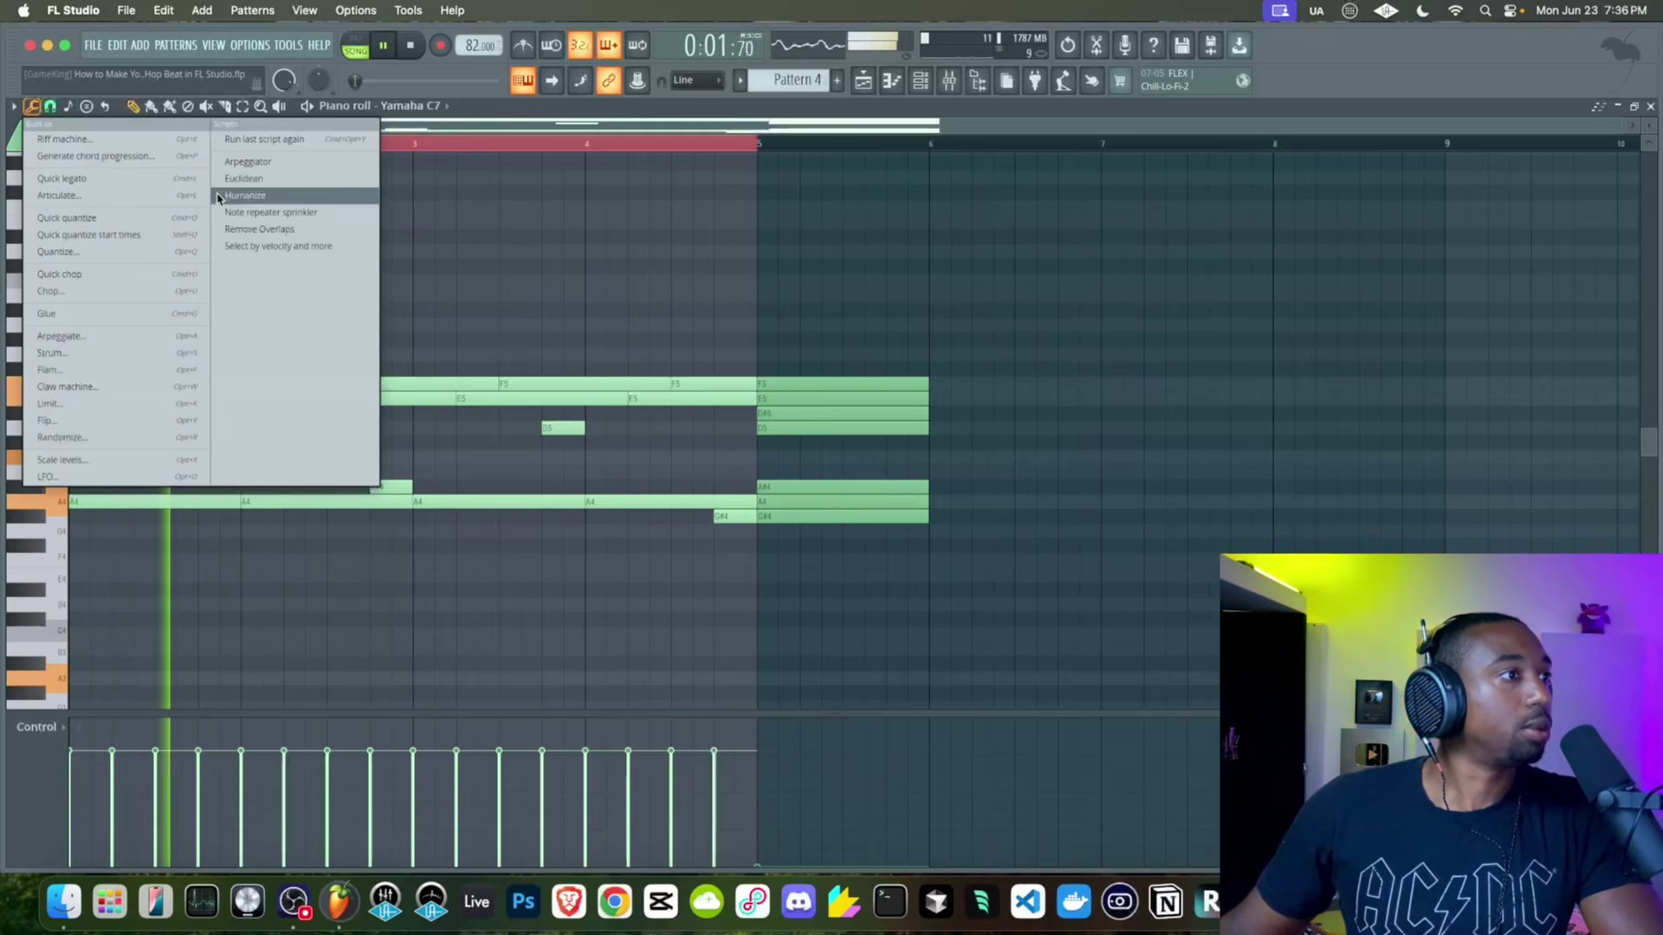
click(218, 196)
click(1010, 584)
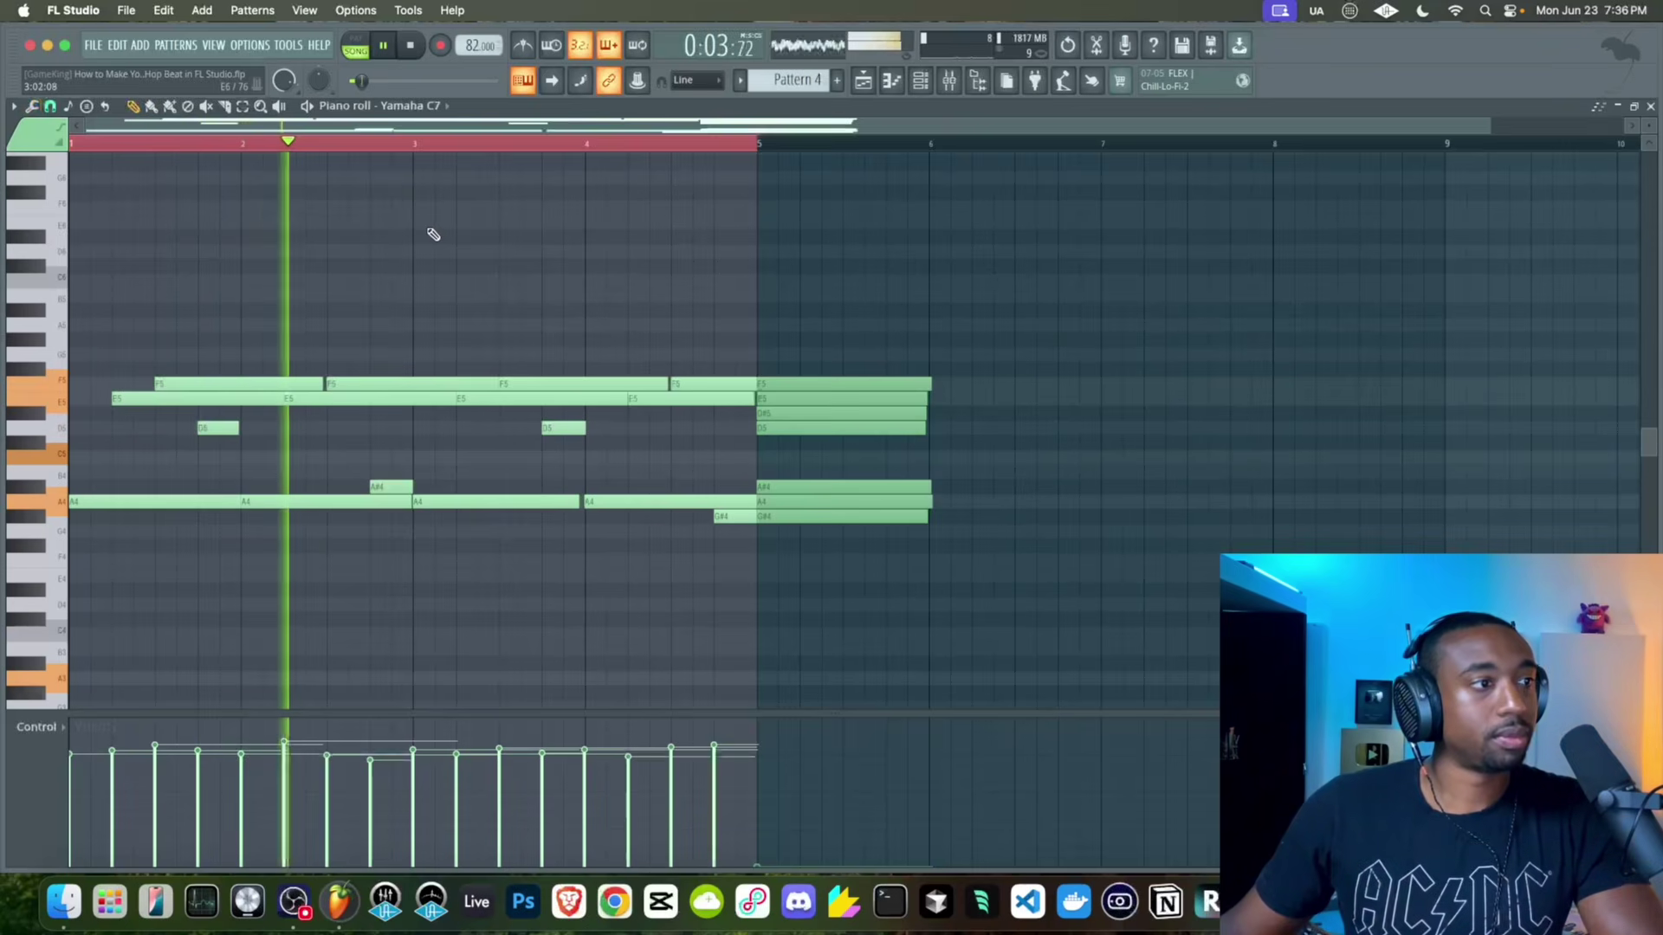
click(32, 106)
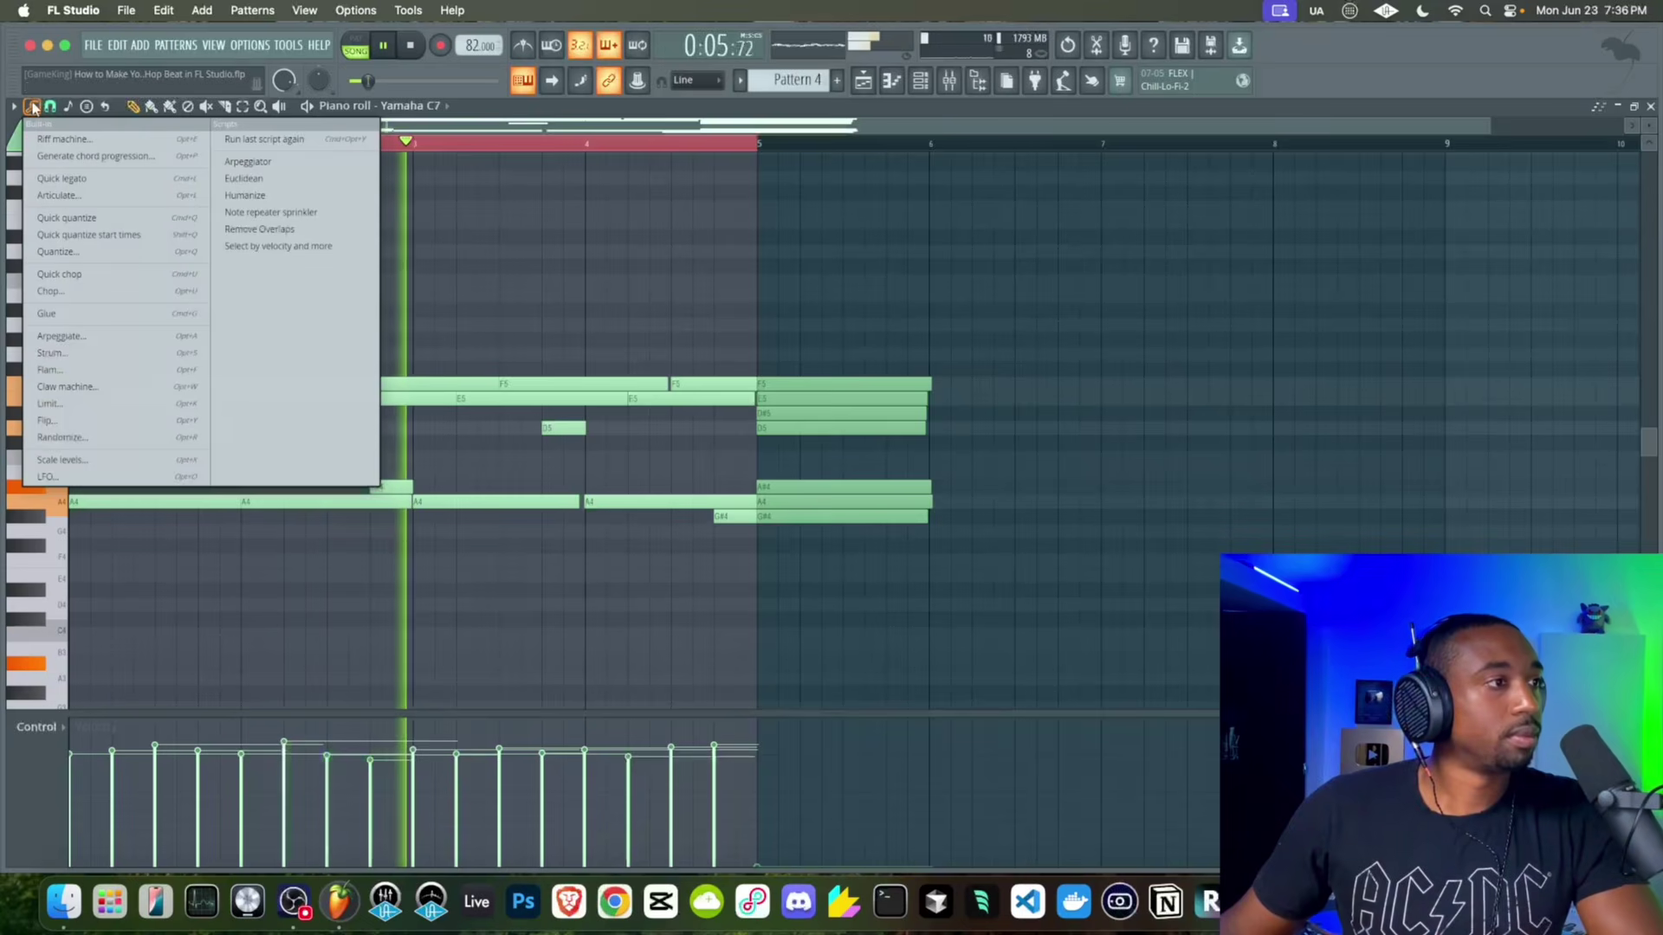
click(245, 229)
click(1005, 521)
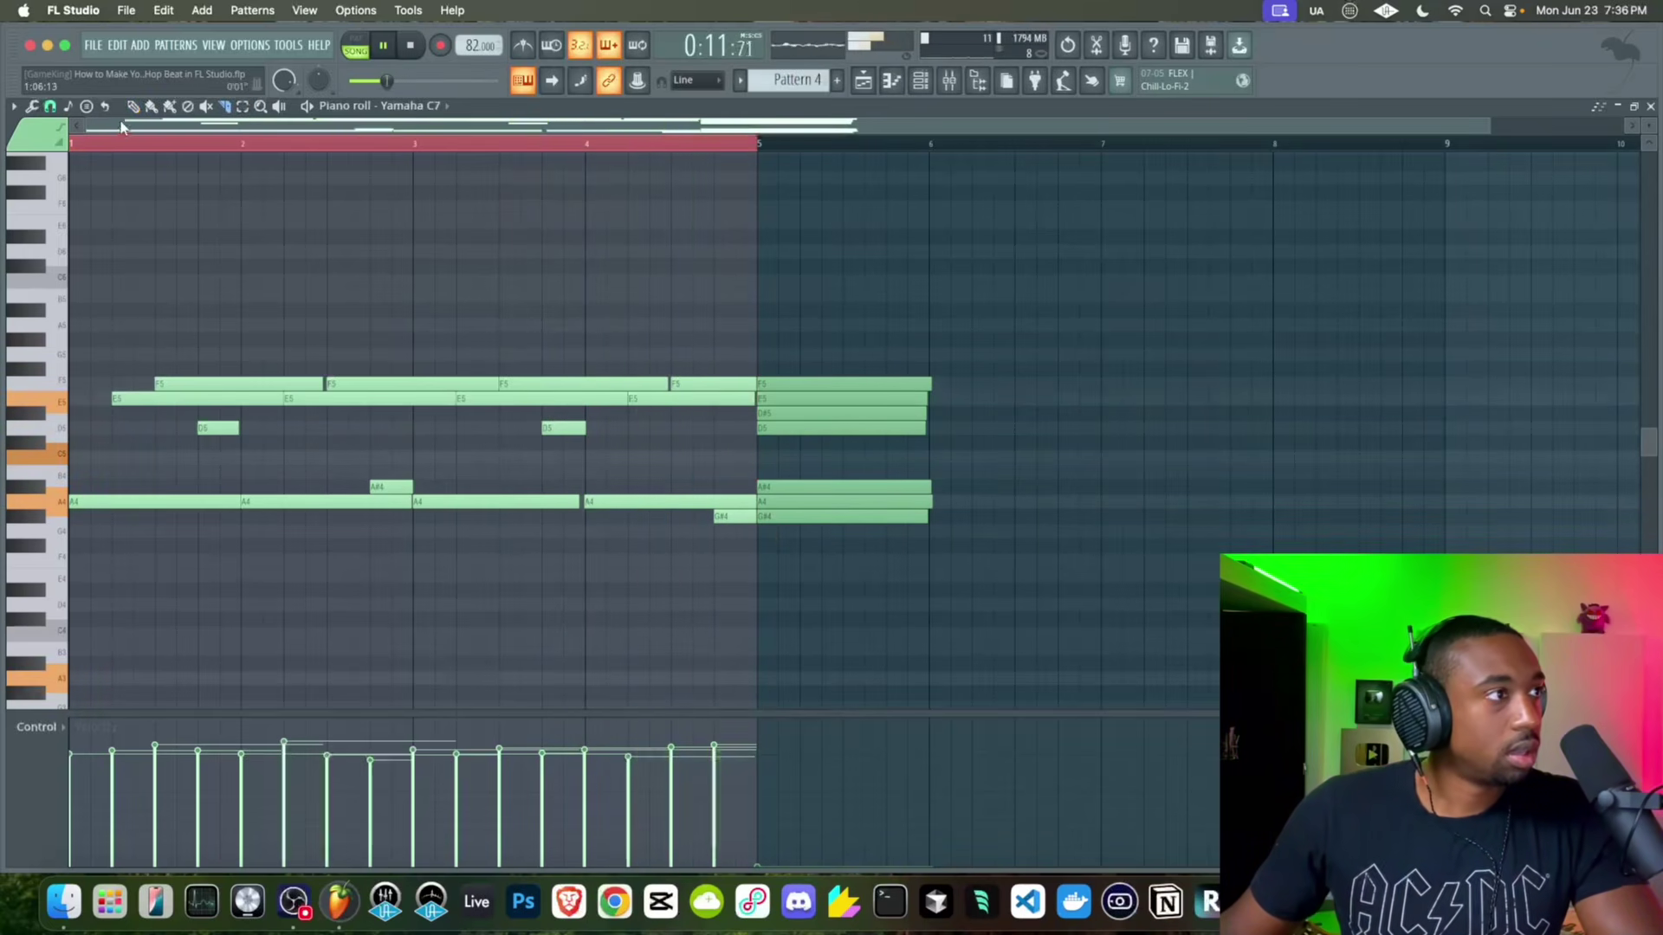
key(space)
Transpose the melody in bars 1 to 4 up one octave and play it back with the MIC mixer track muted
drag(737, 332, 119, 548)
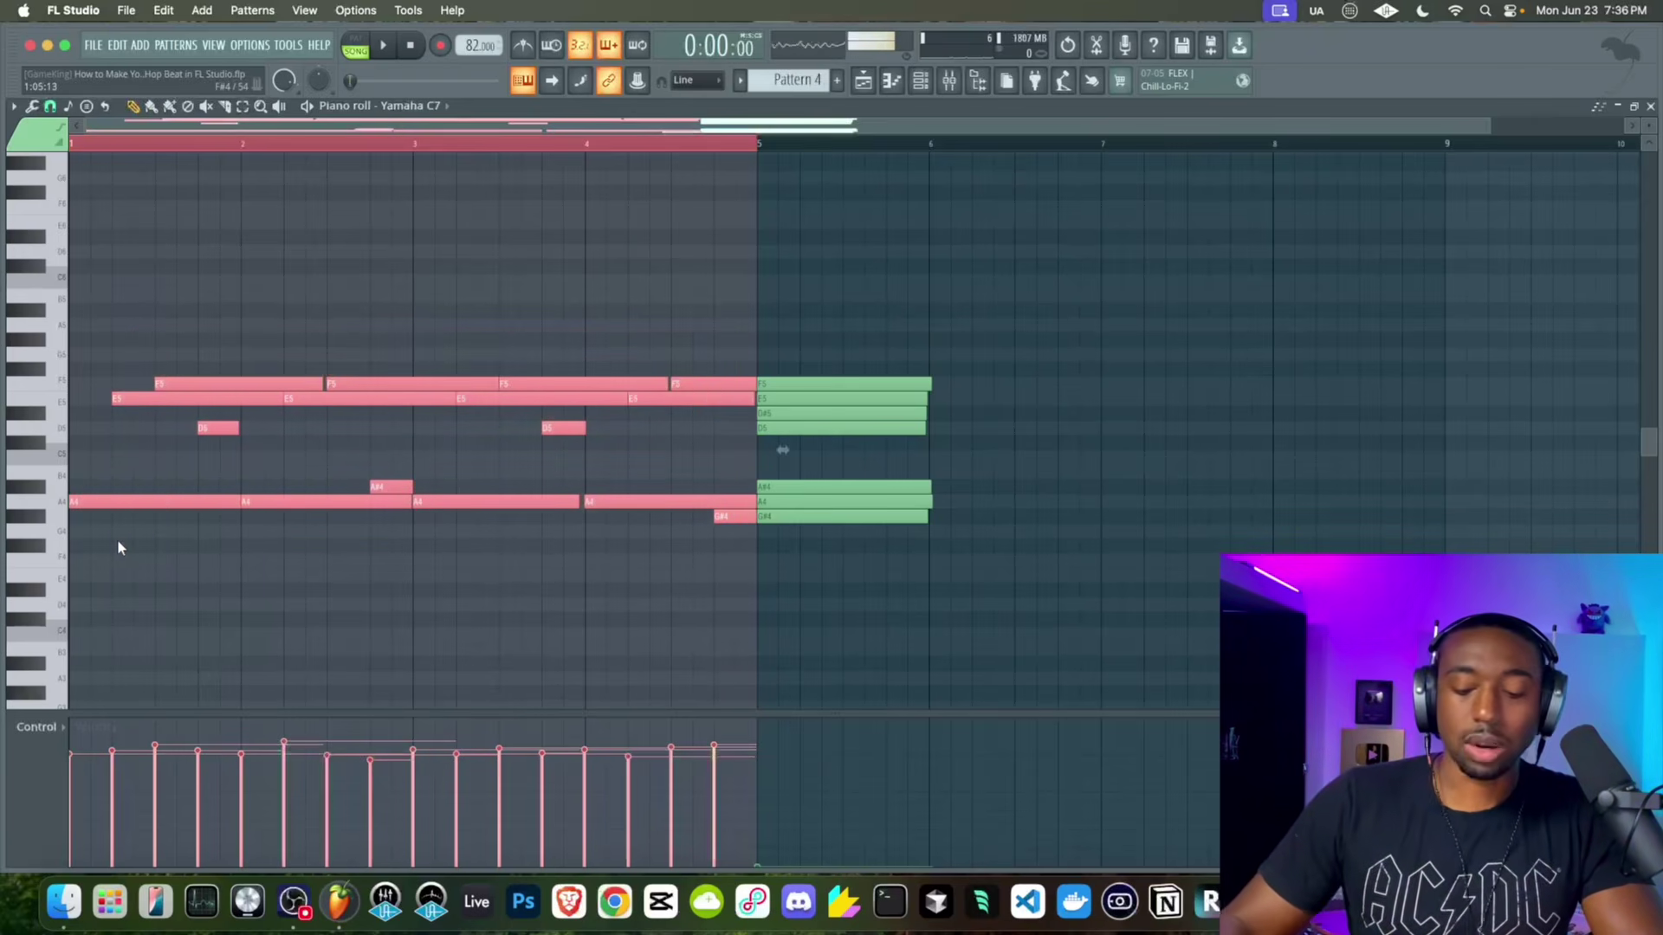
key(ctrl+Up)
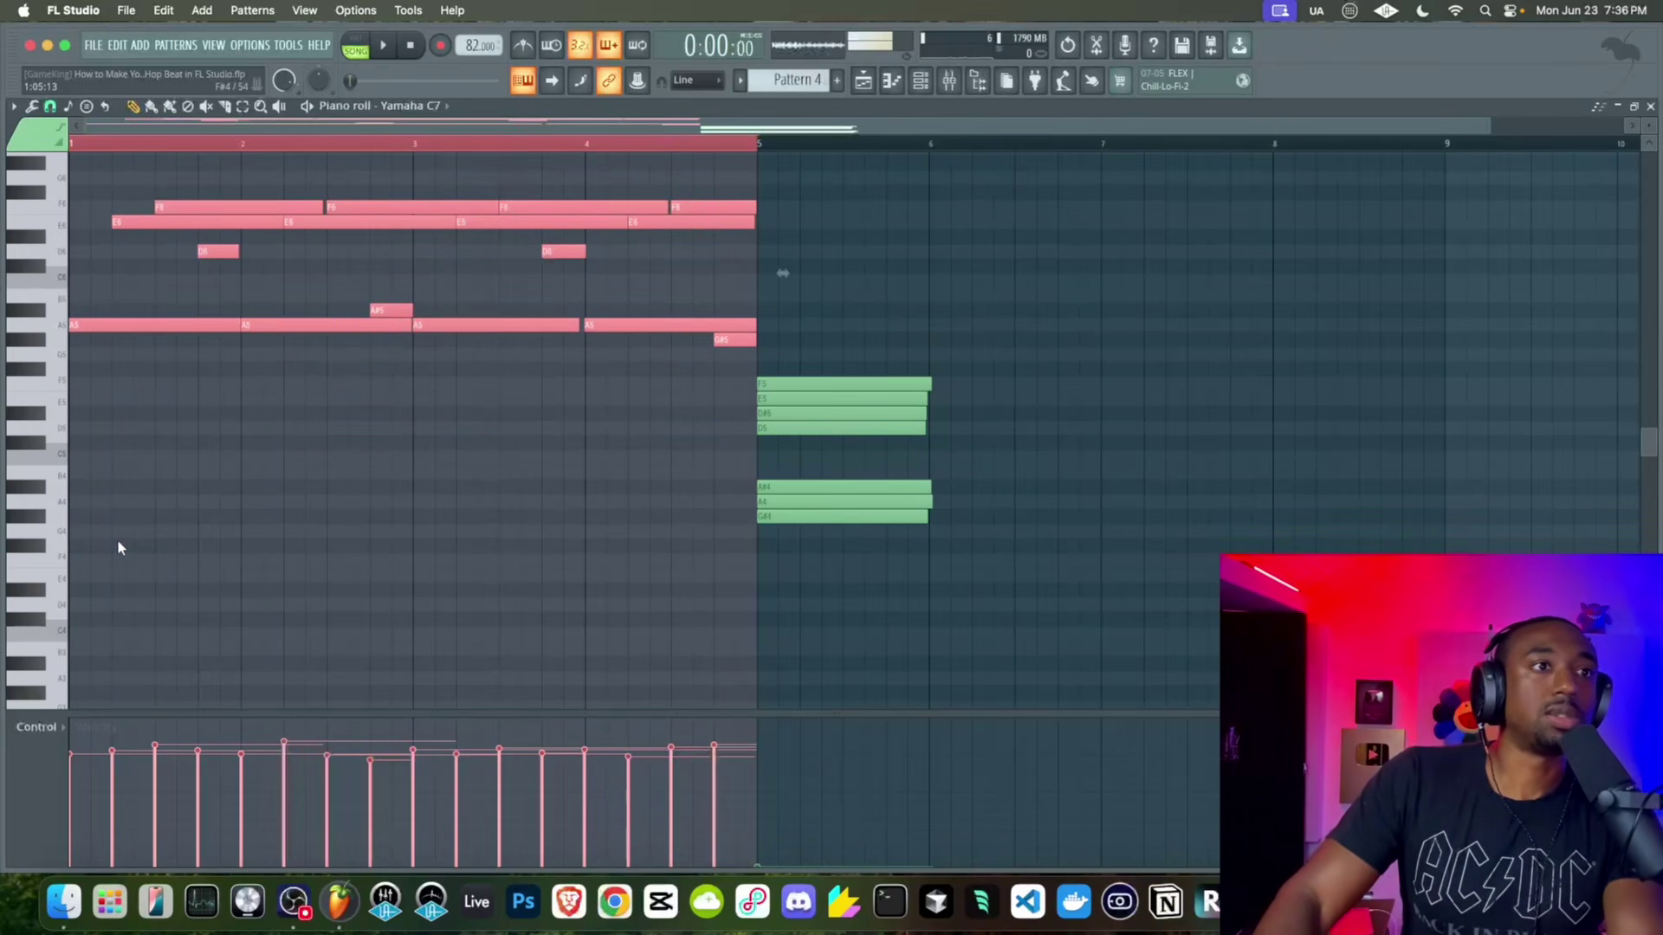
key(space)
click(949, 81)
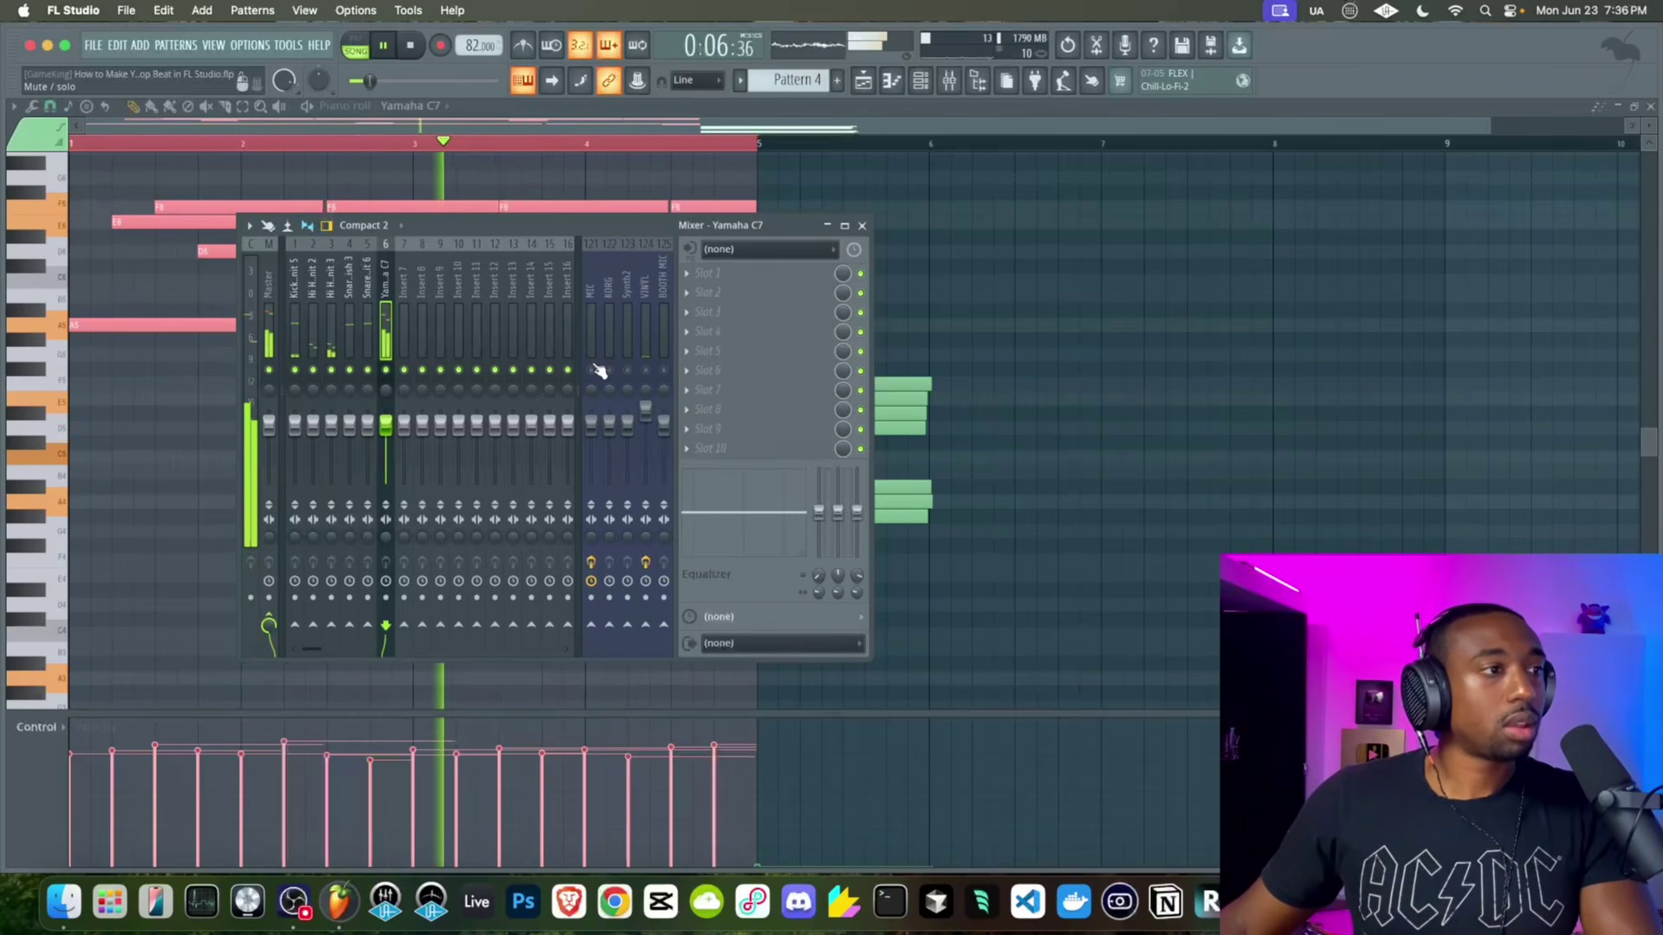
key(F9)
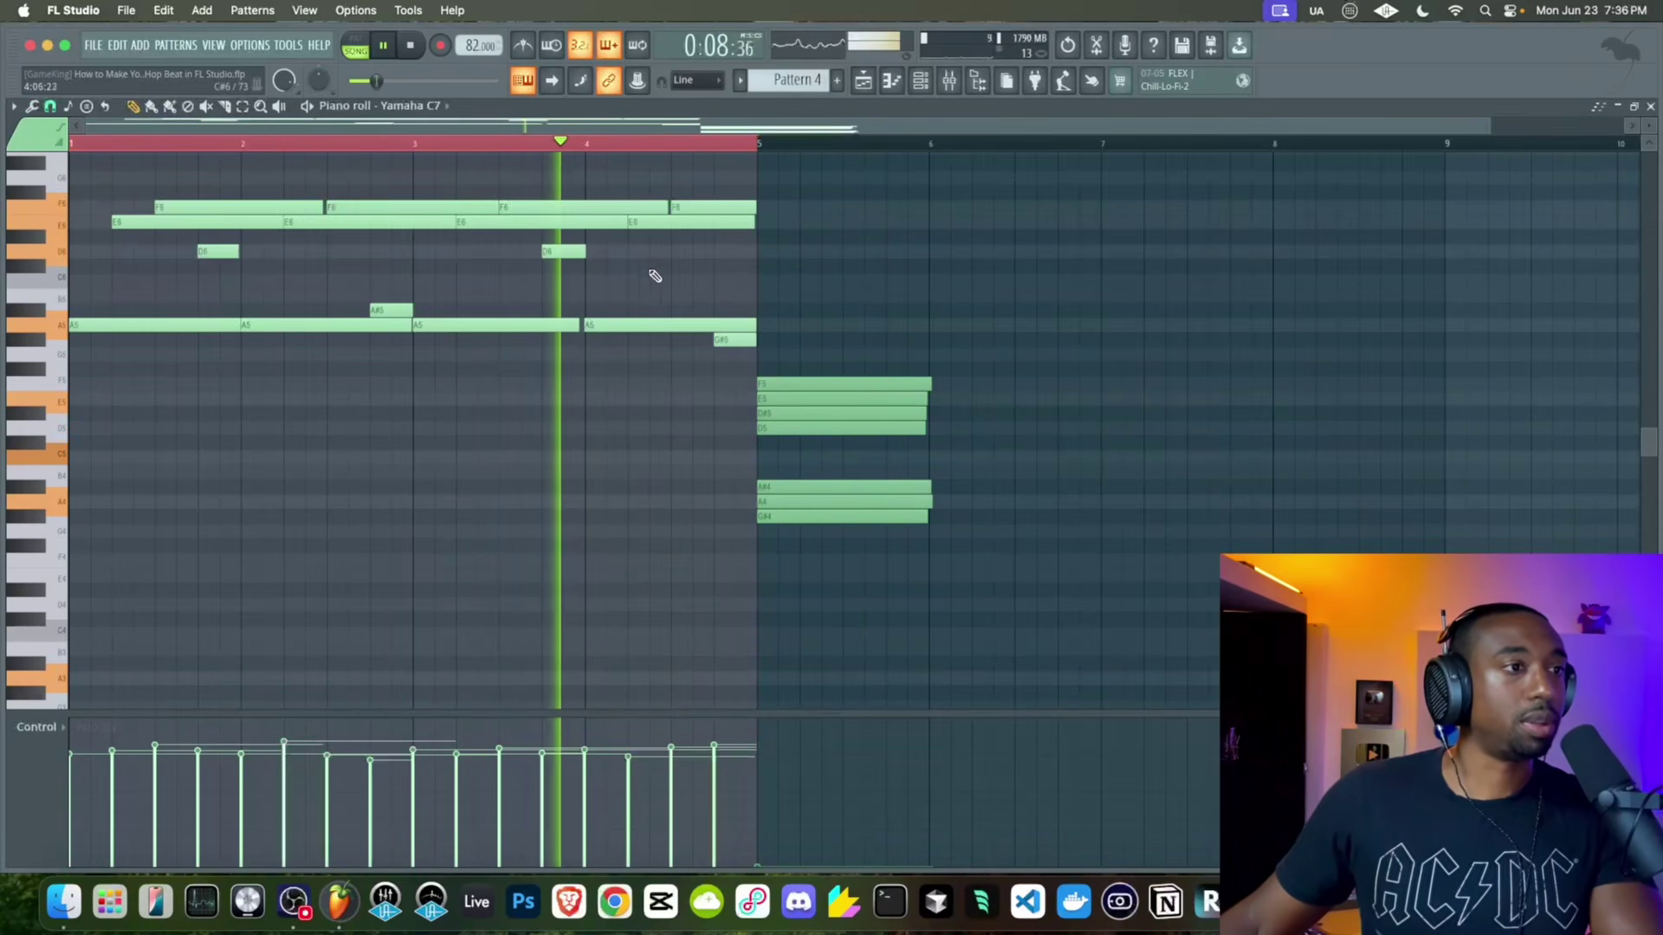
Try transposing the melody up another octave
scroll(734, 334, up, 3)
key(ctrl+a)
key(ctrl+Up)
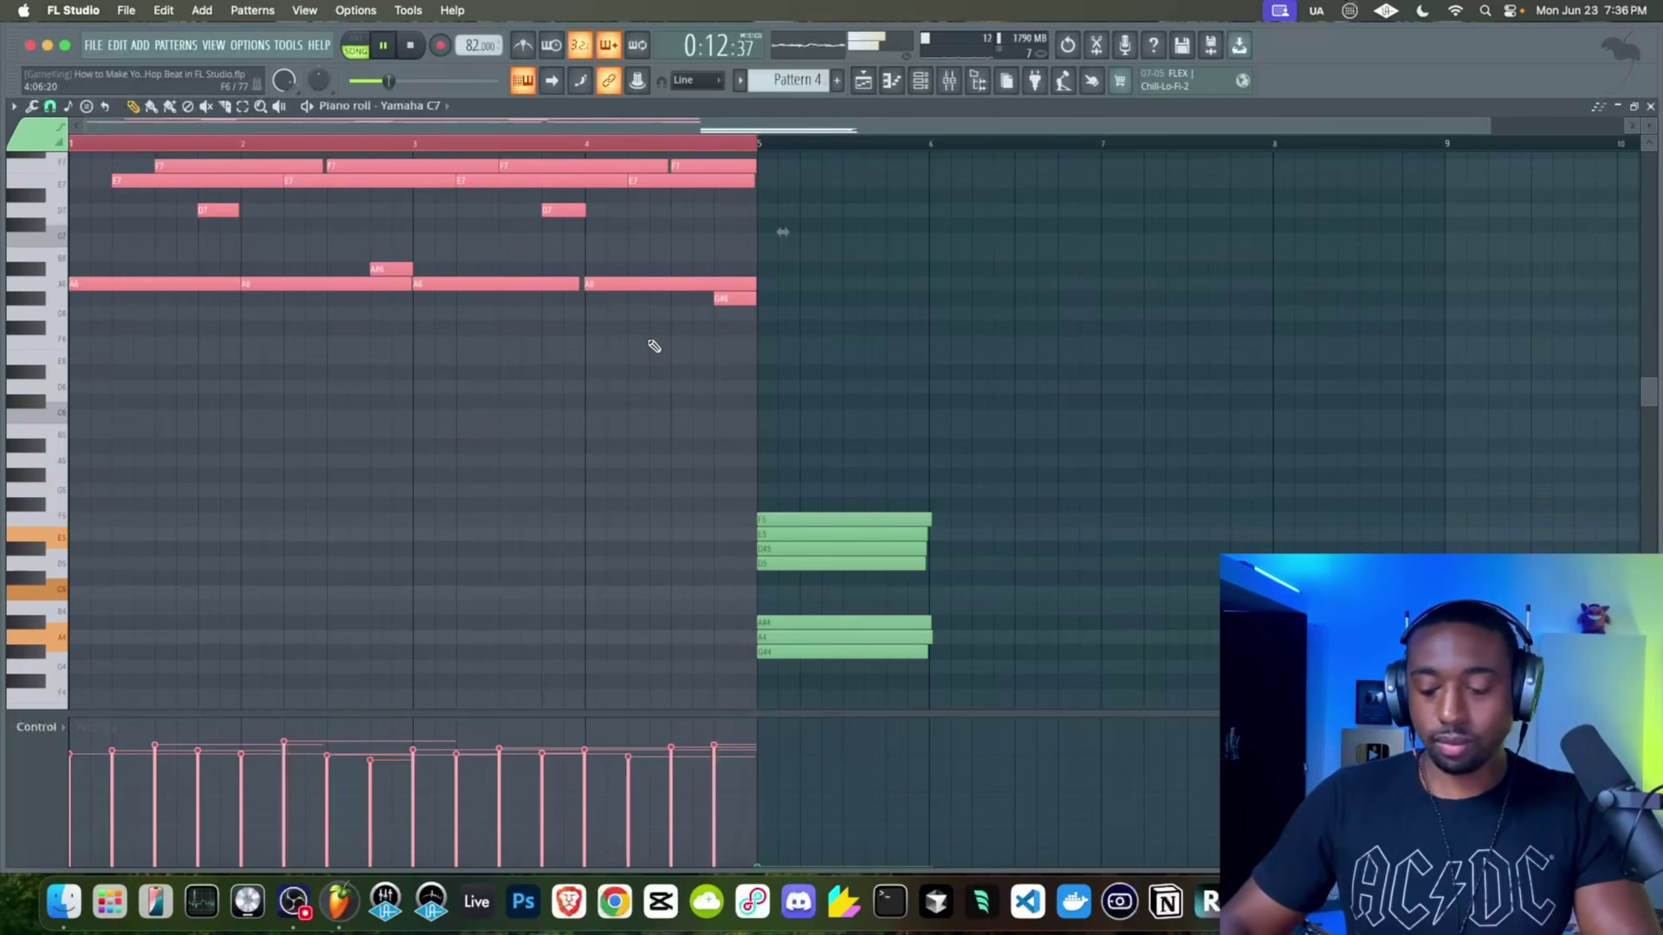
key(ctrl+z)
Fill the playlist's Topline track with four-bar Pattern 4 clips up to bar 17, matching the Harmony track's length
key(space)
key(space)
key(F5)
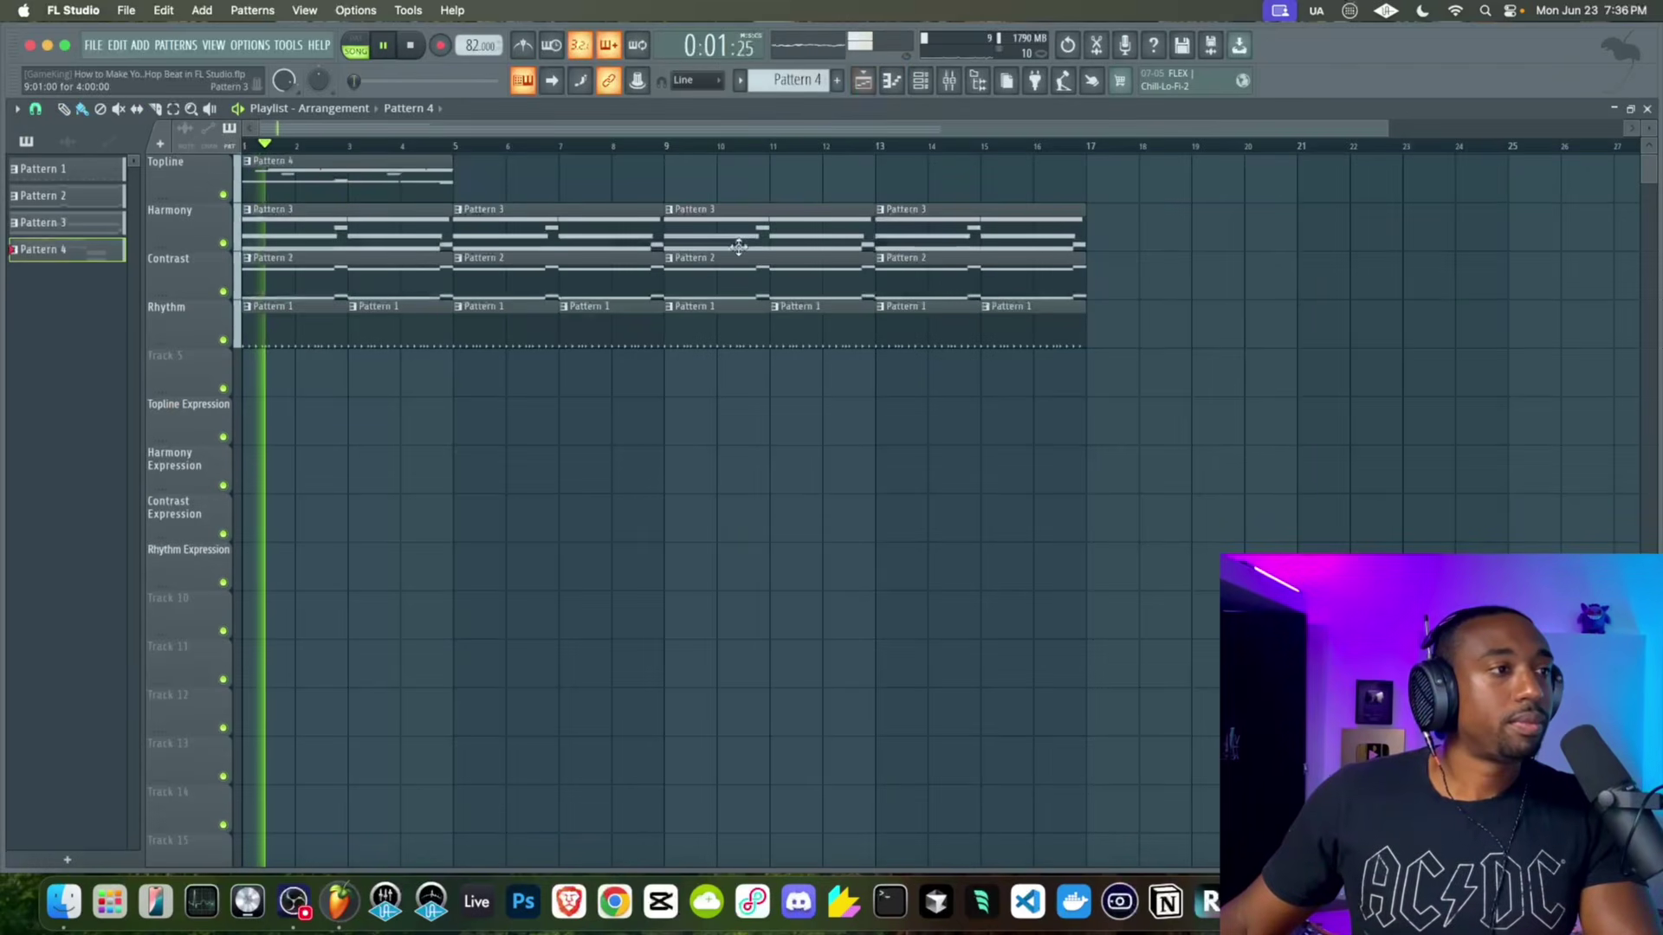
click(456, 185)
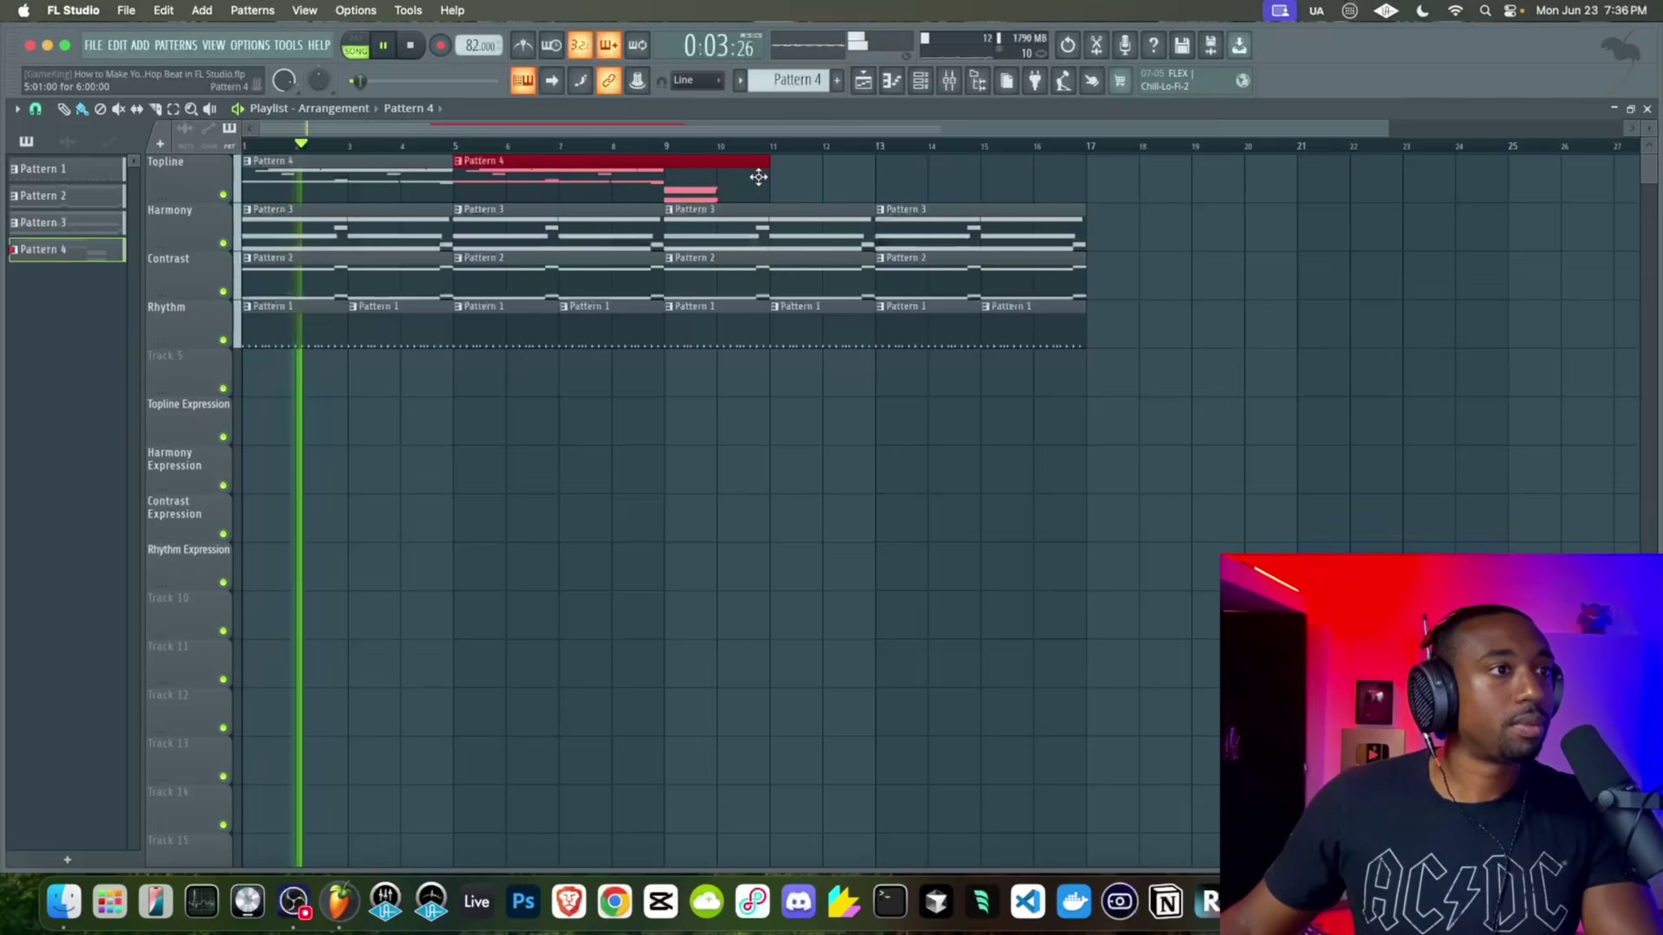
drag(768, 177, 355, 178)
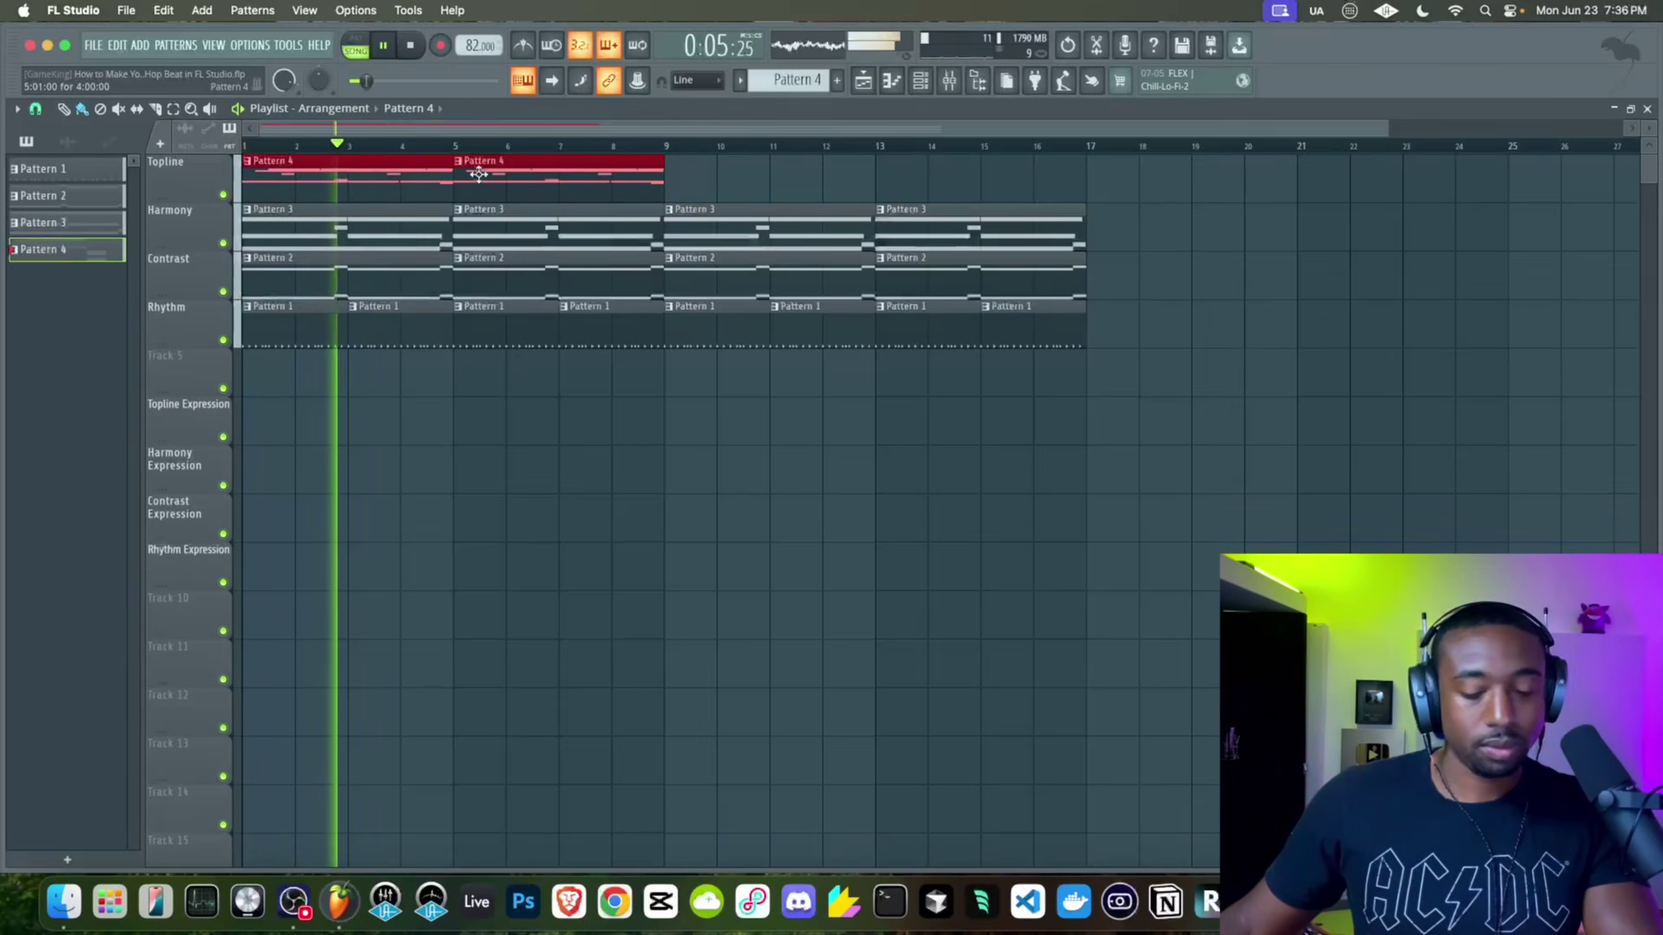
key(ctrl+b)
click(650, 401)
key(space)
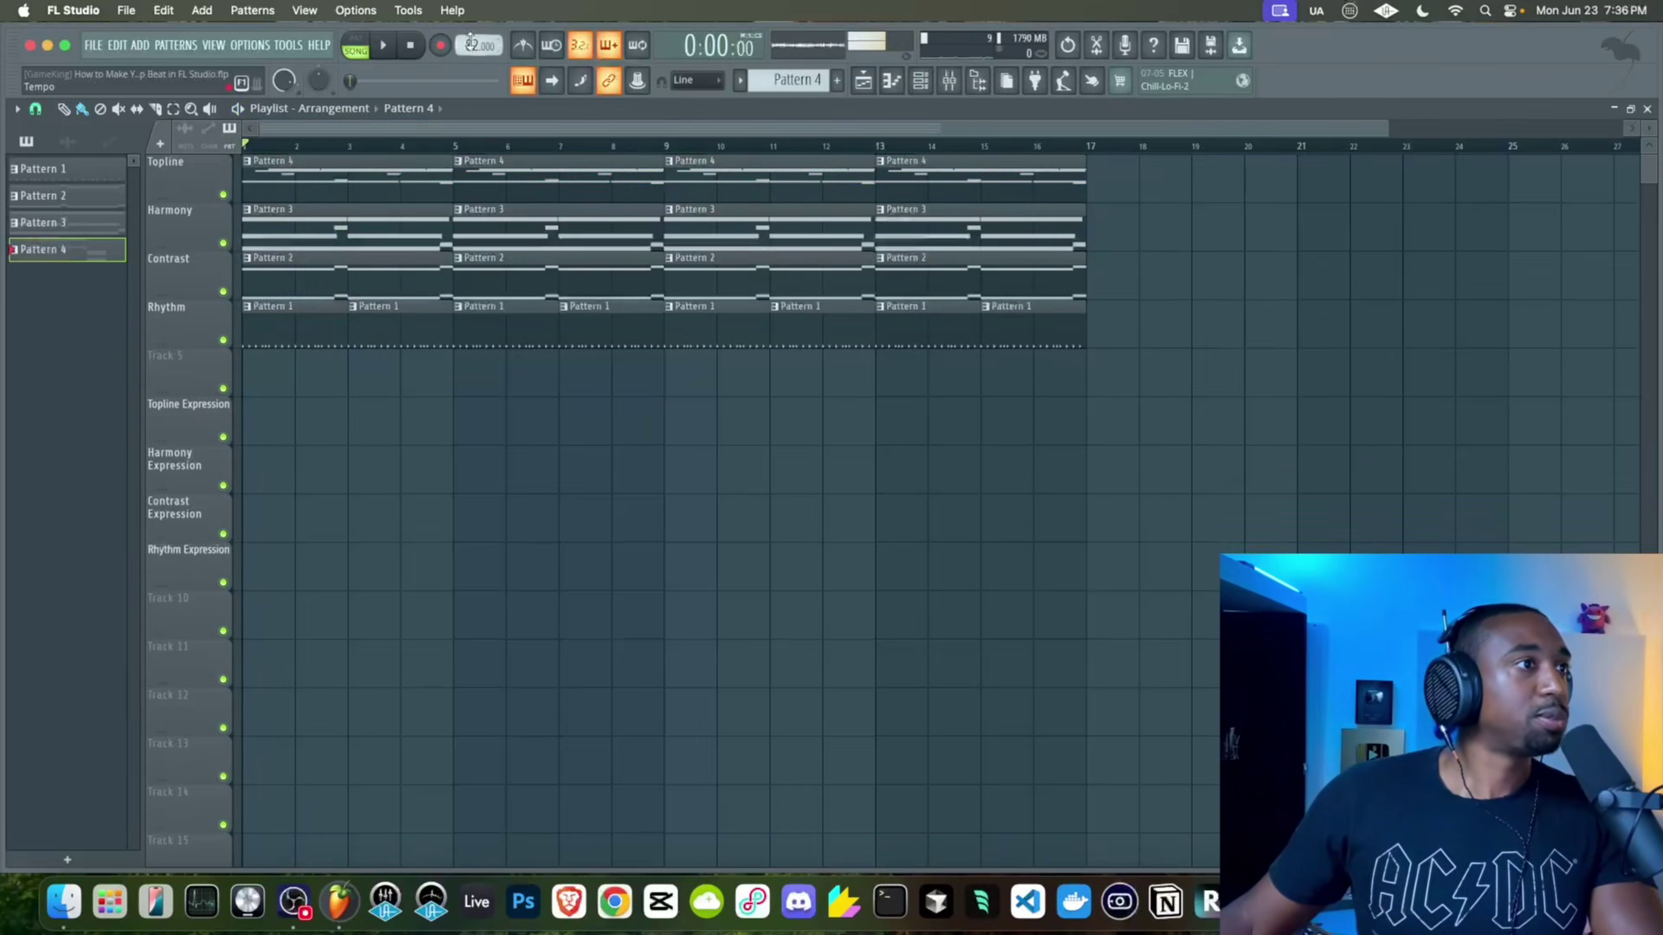
Set the project tempo to 80 BPM while the arrangement plays
key(space)
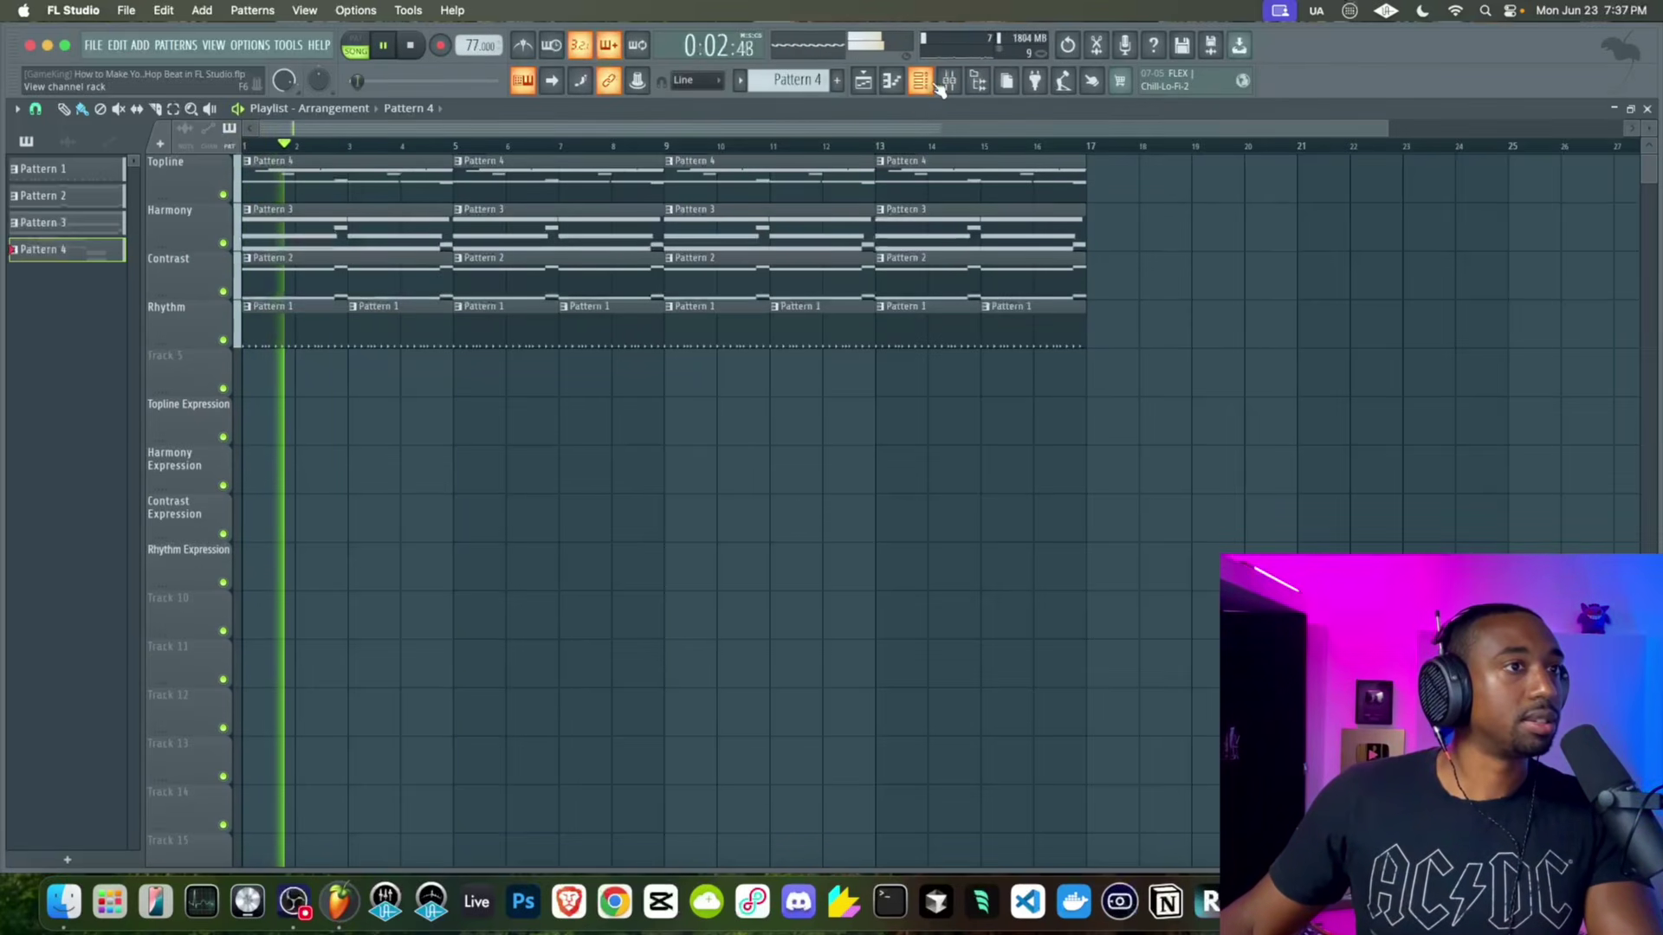
click(920, 81)
drag(479, 45, 479, 35)
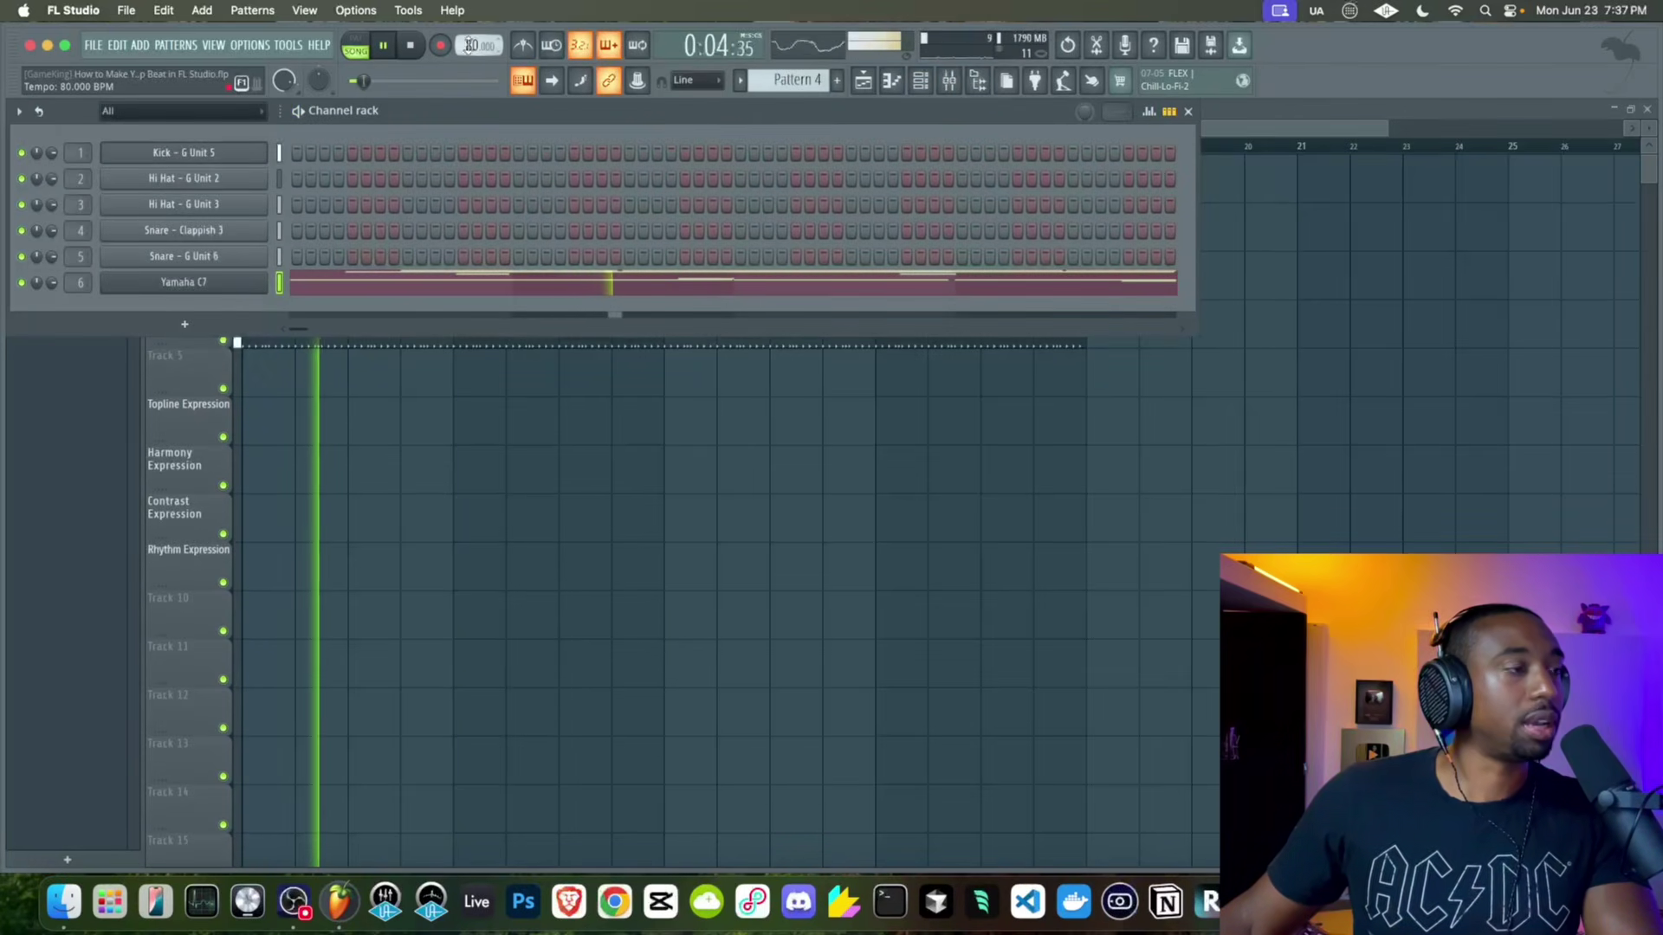
Stop playback, select the Insert 7 mixer track, and return to the playlist arrangement
click(950, 83)
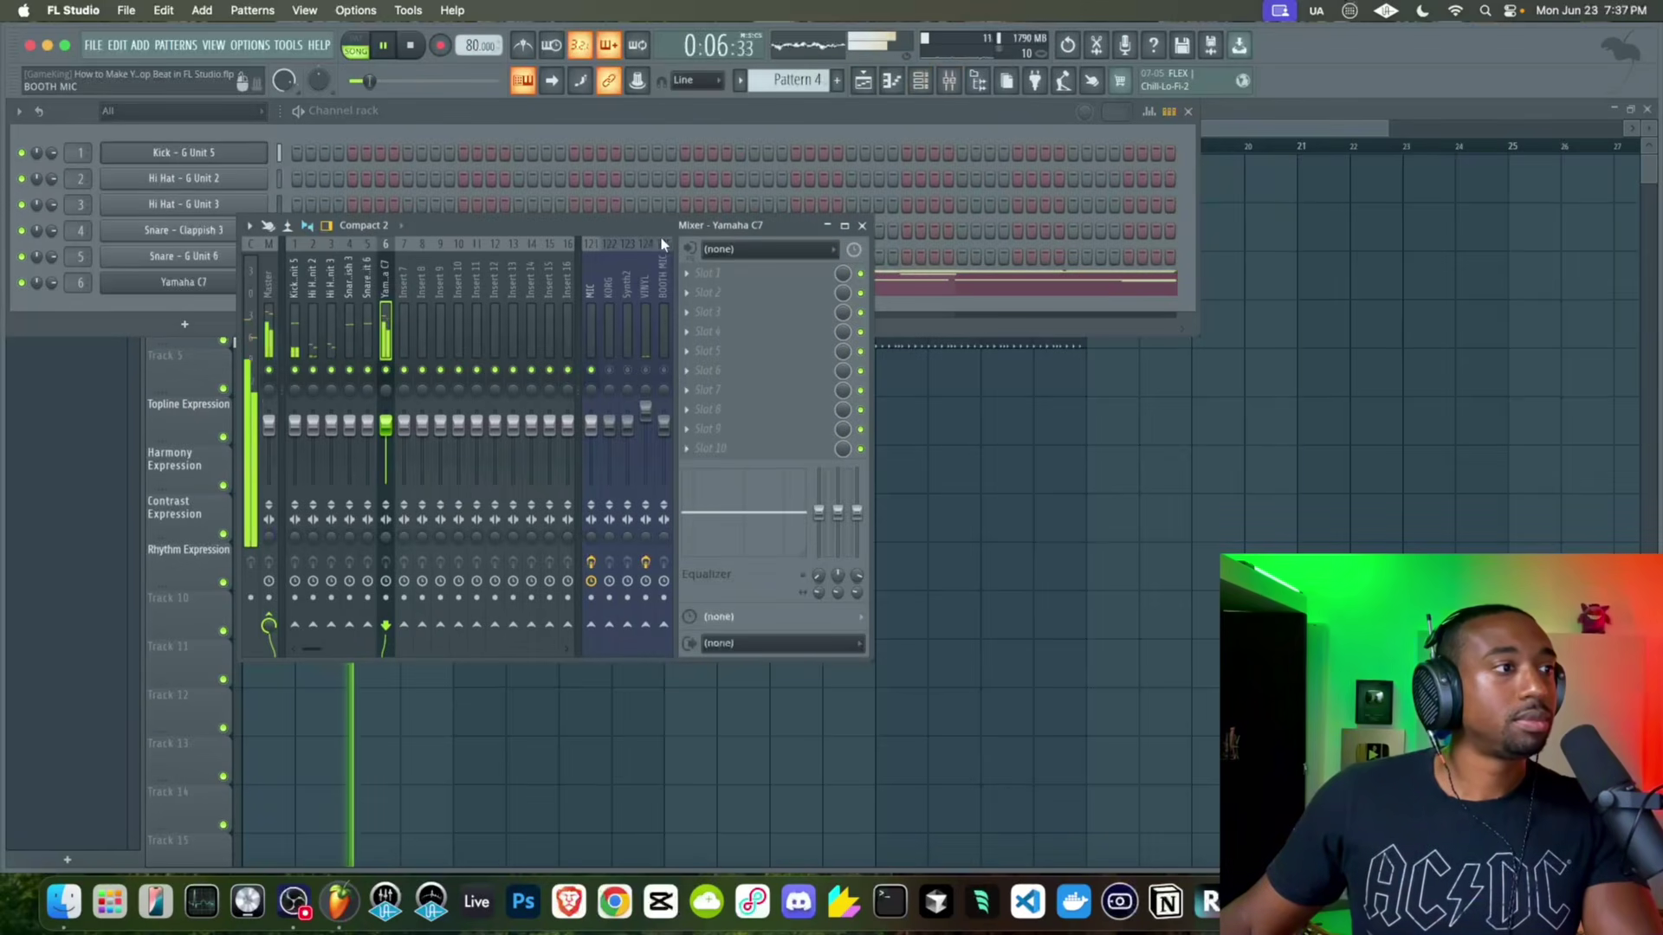
key(space)
click(403, 295)
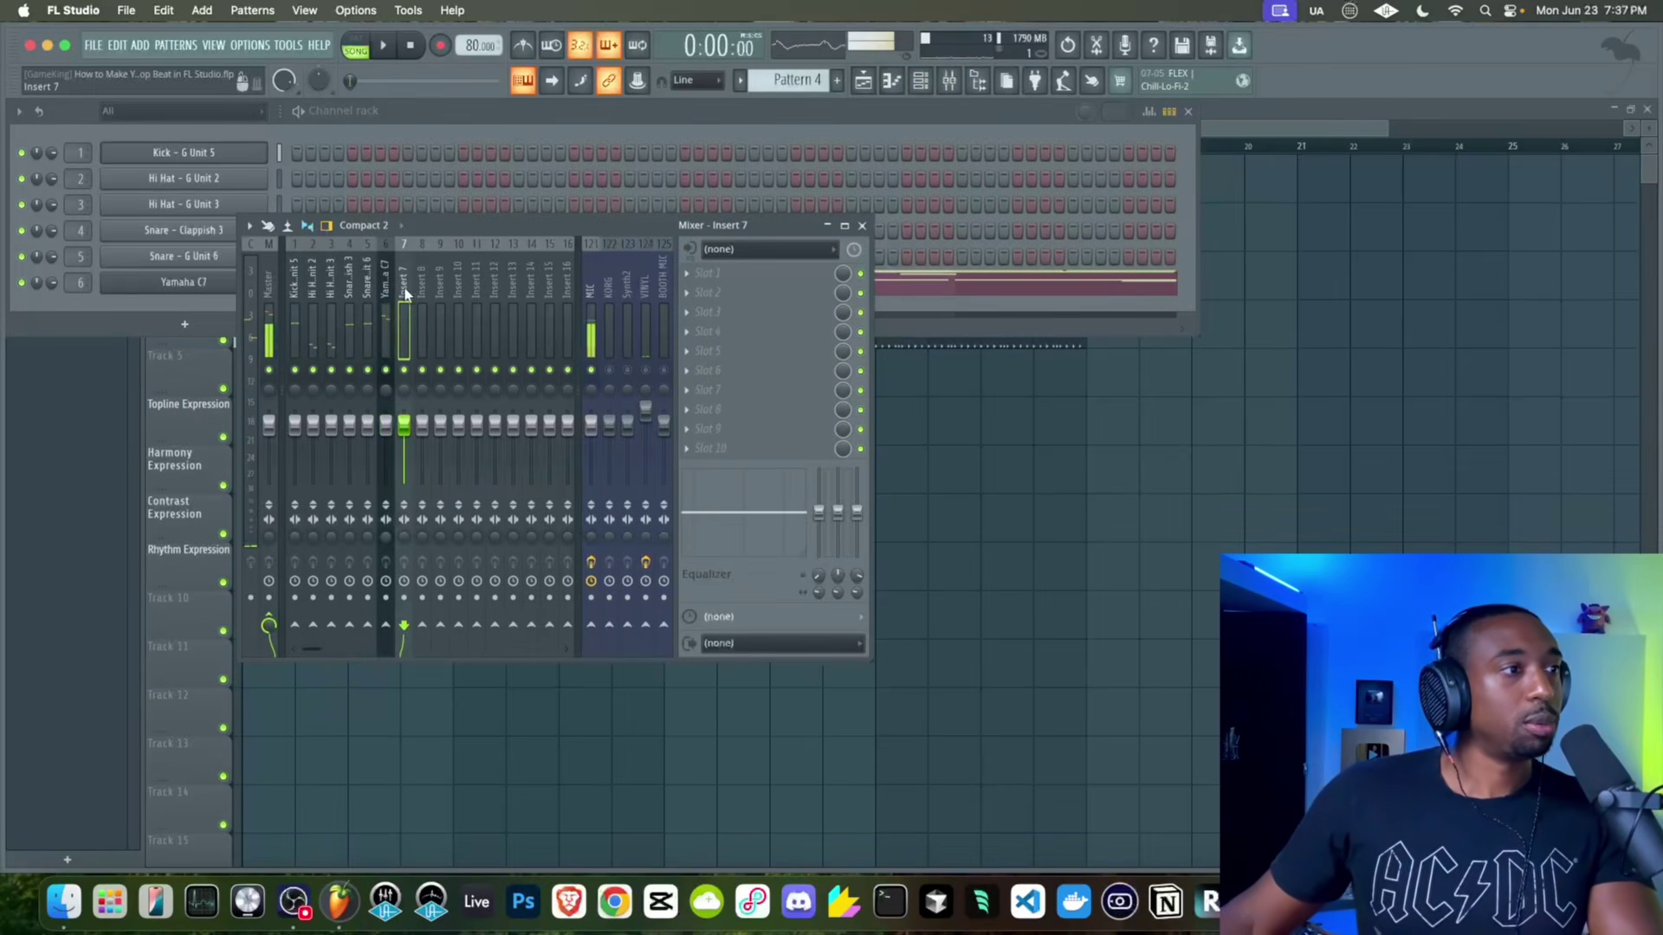
click(861, 225)
click(809, 163)
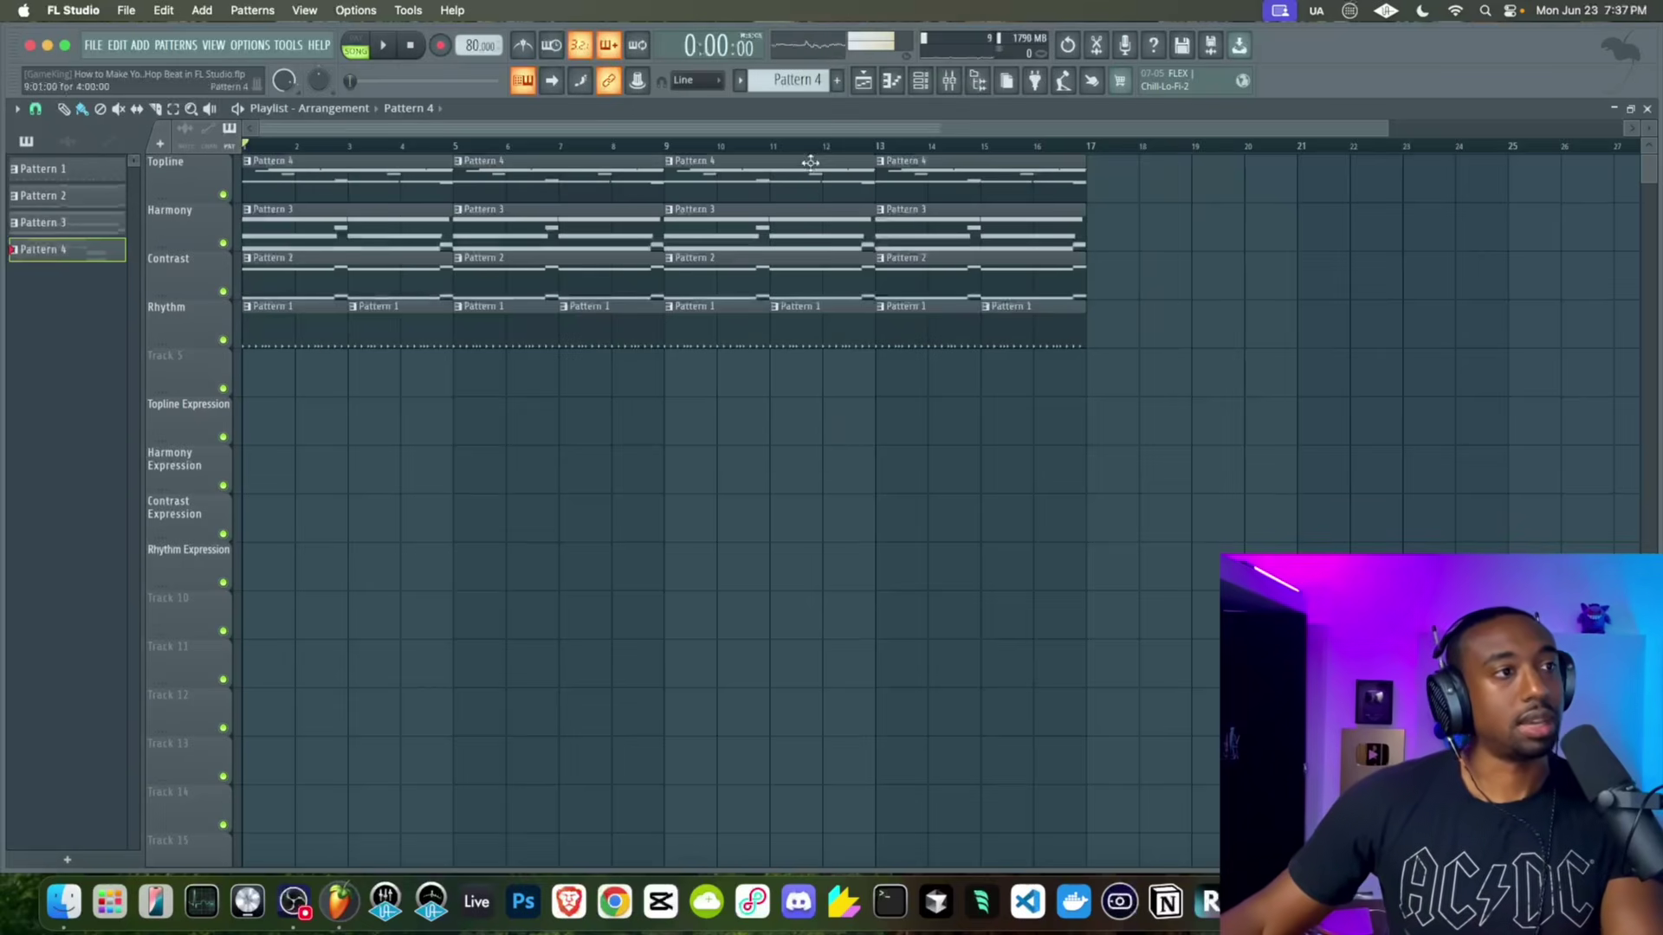
Bring up the channel rack, create the new empty Pattern 5, and stop the arrangement playback
key(space)
click(921, 80)
key(space)
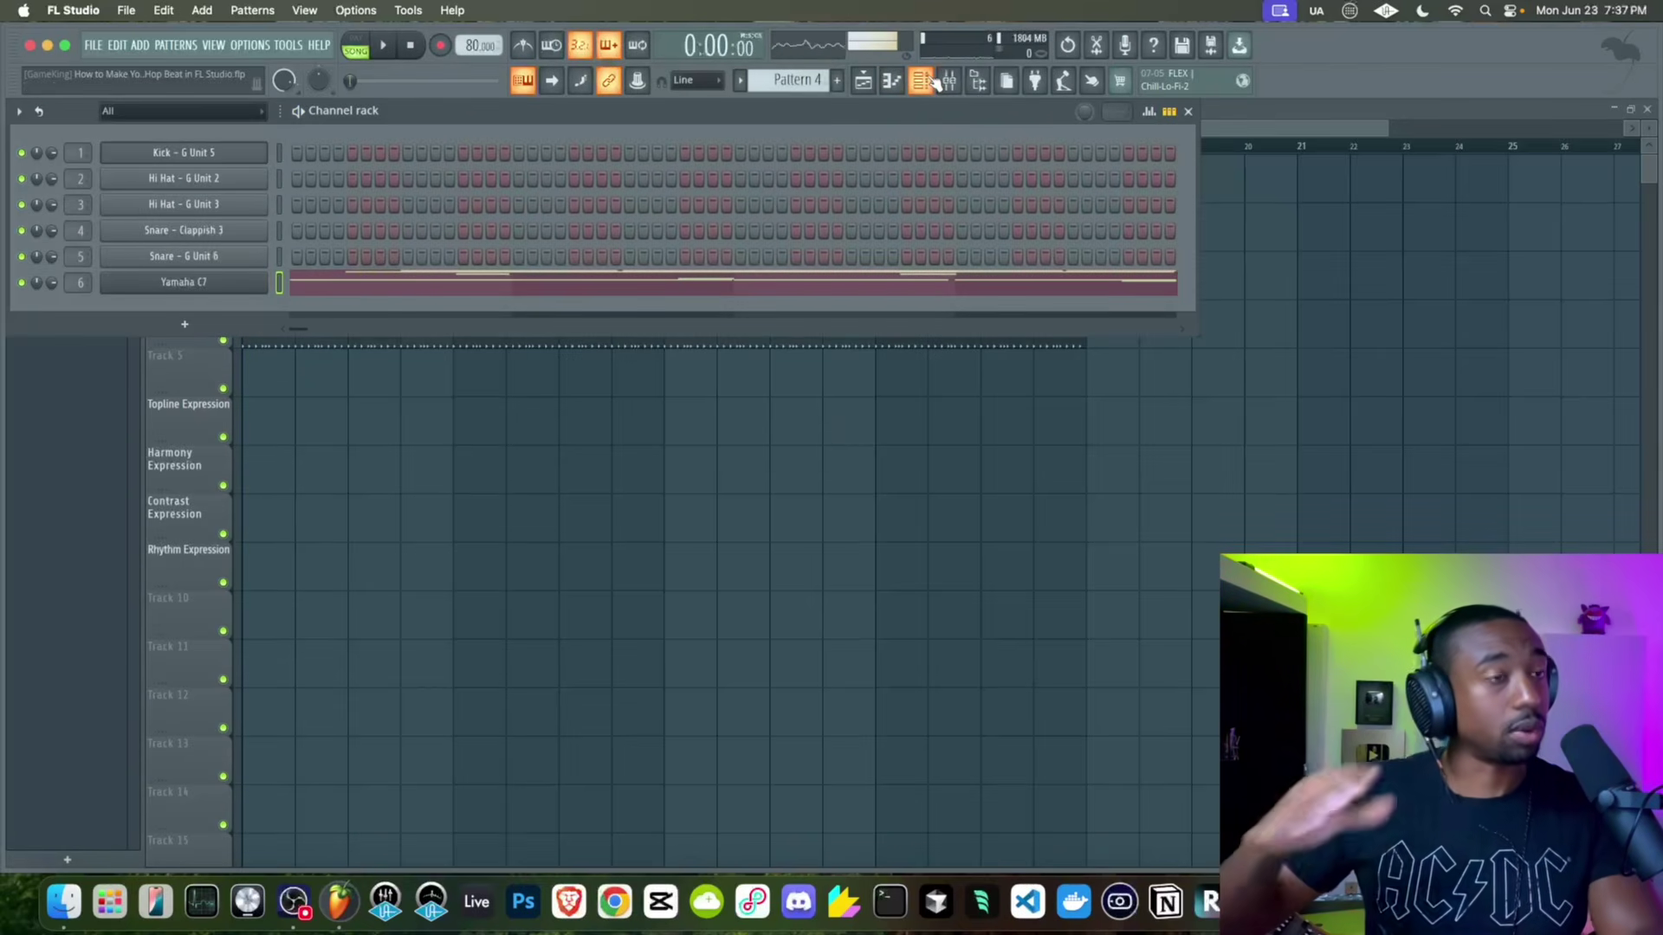
key(space)
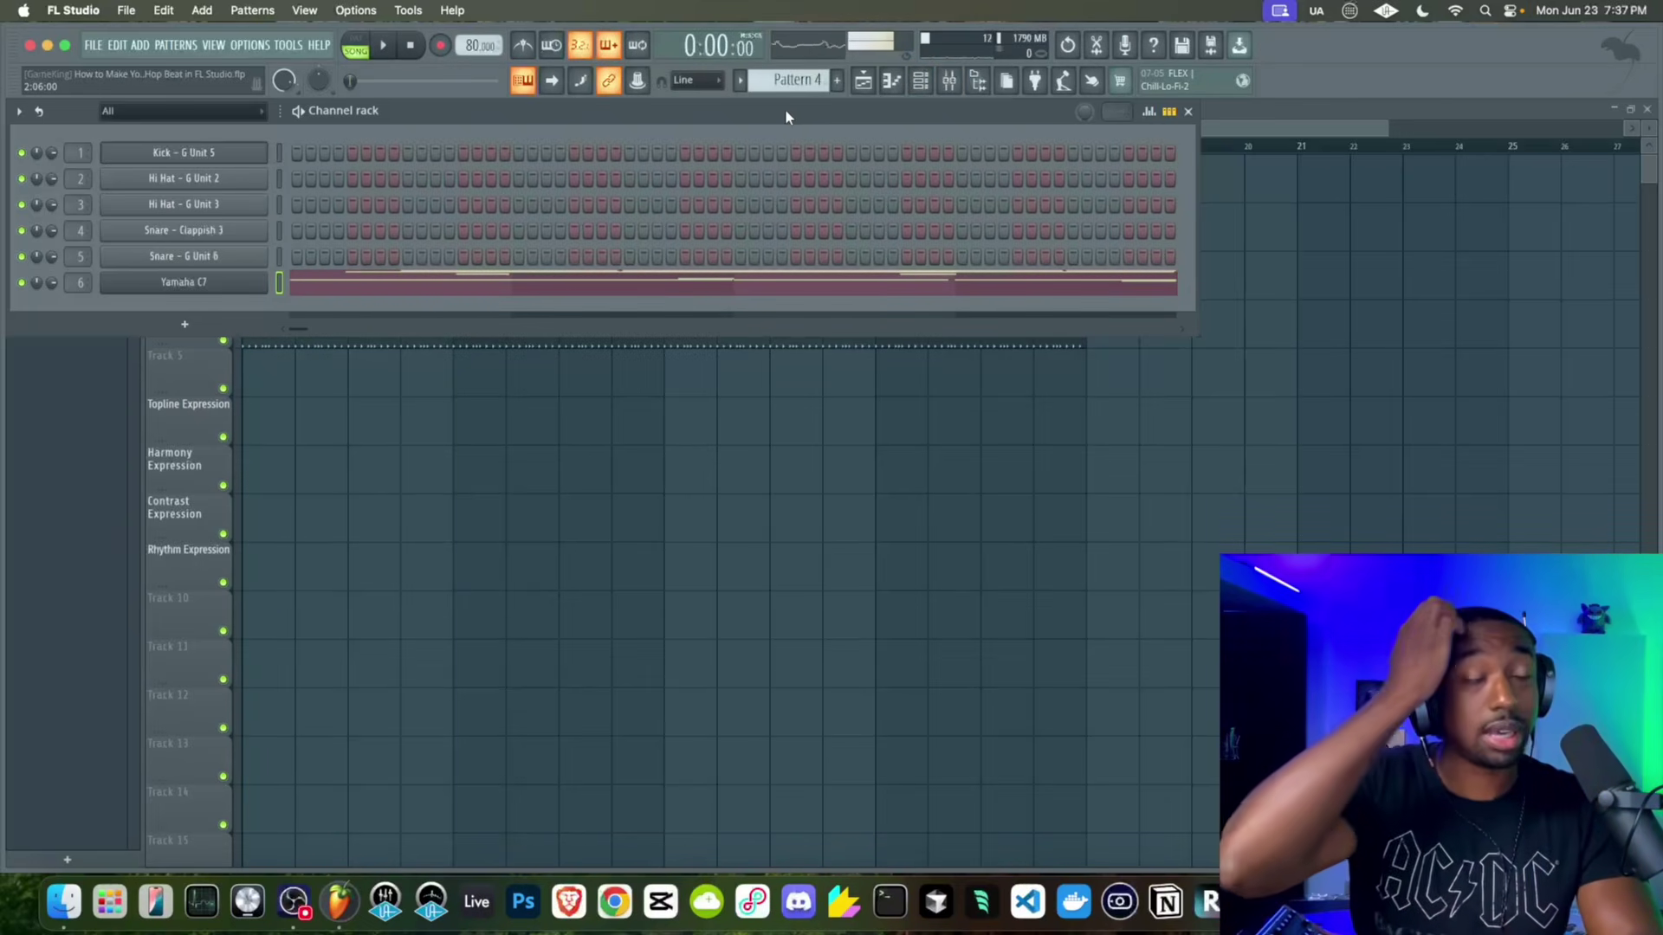
key(space)
click(836, 80)
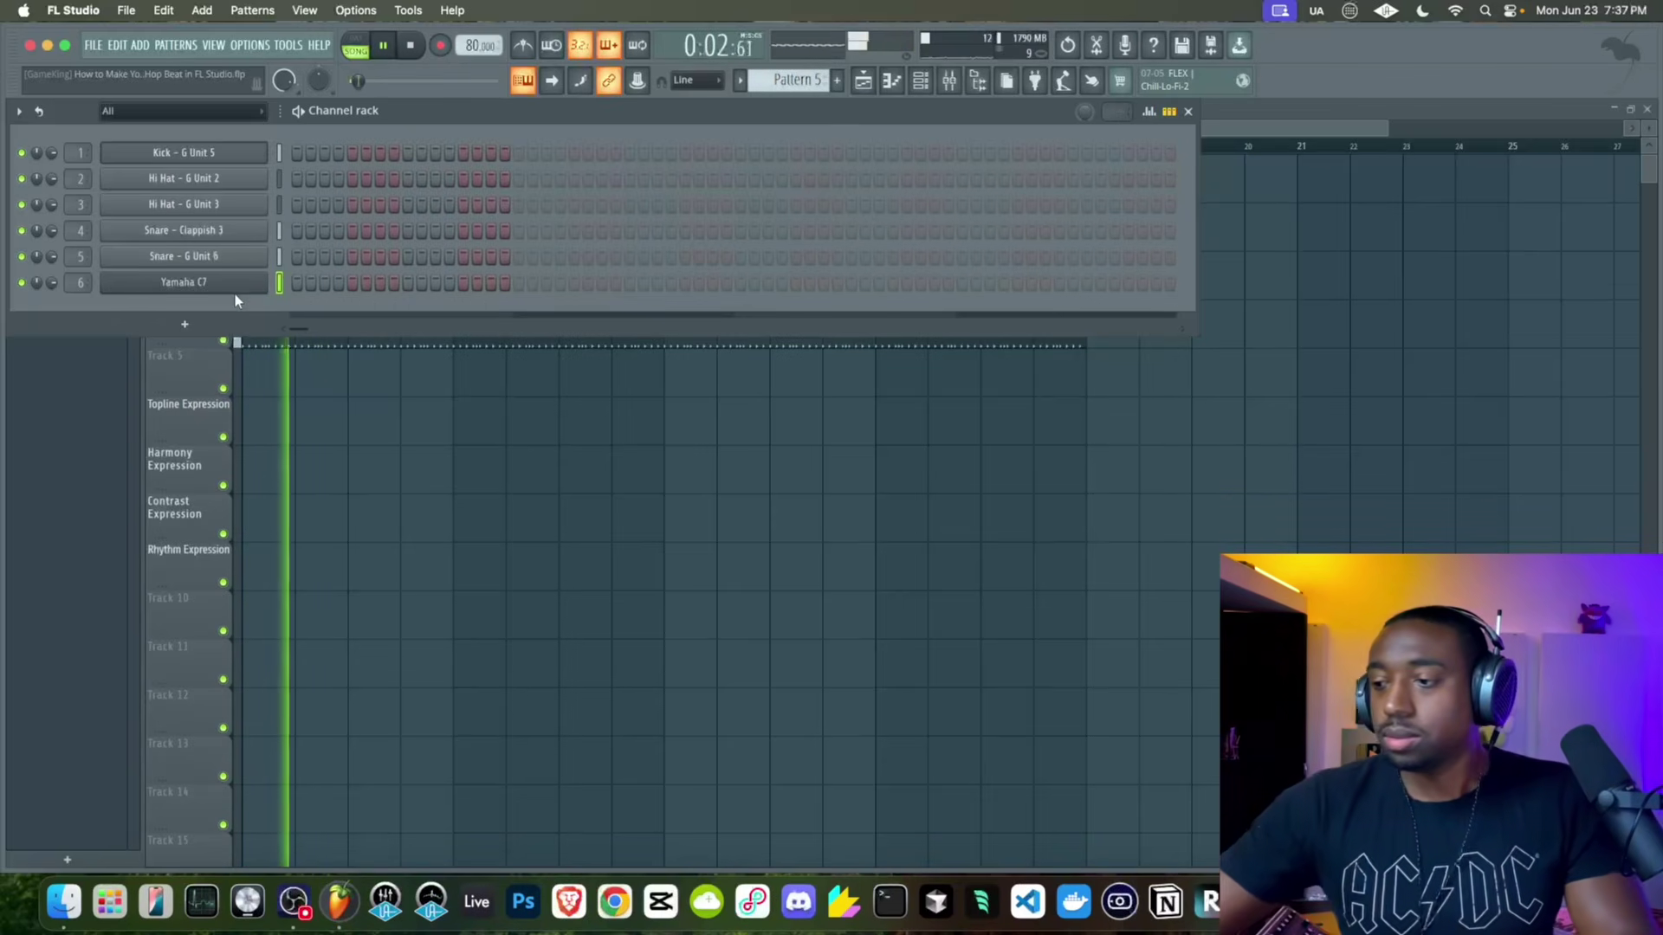
key(space)
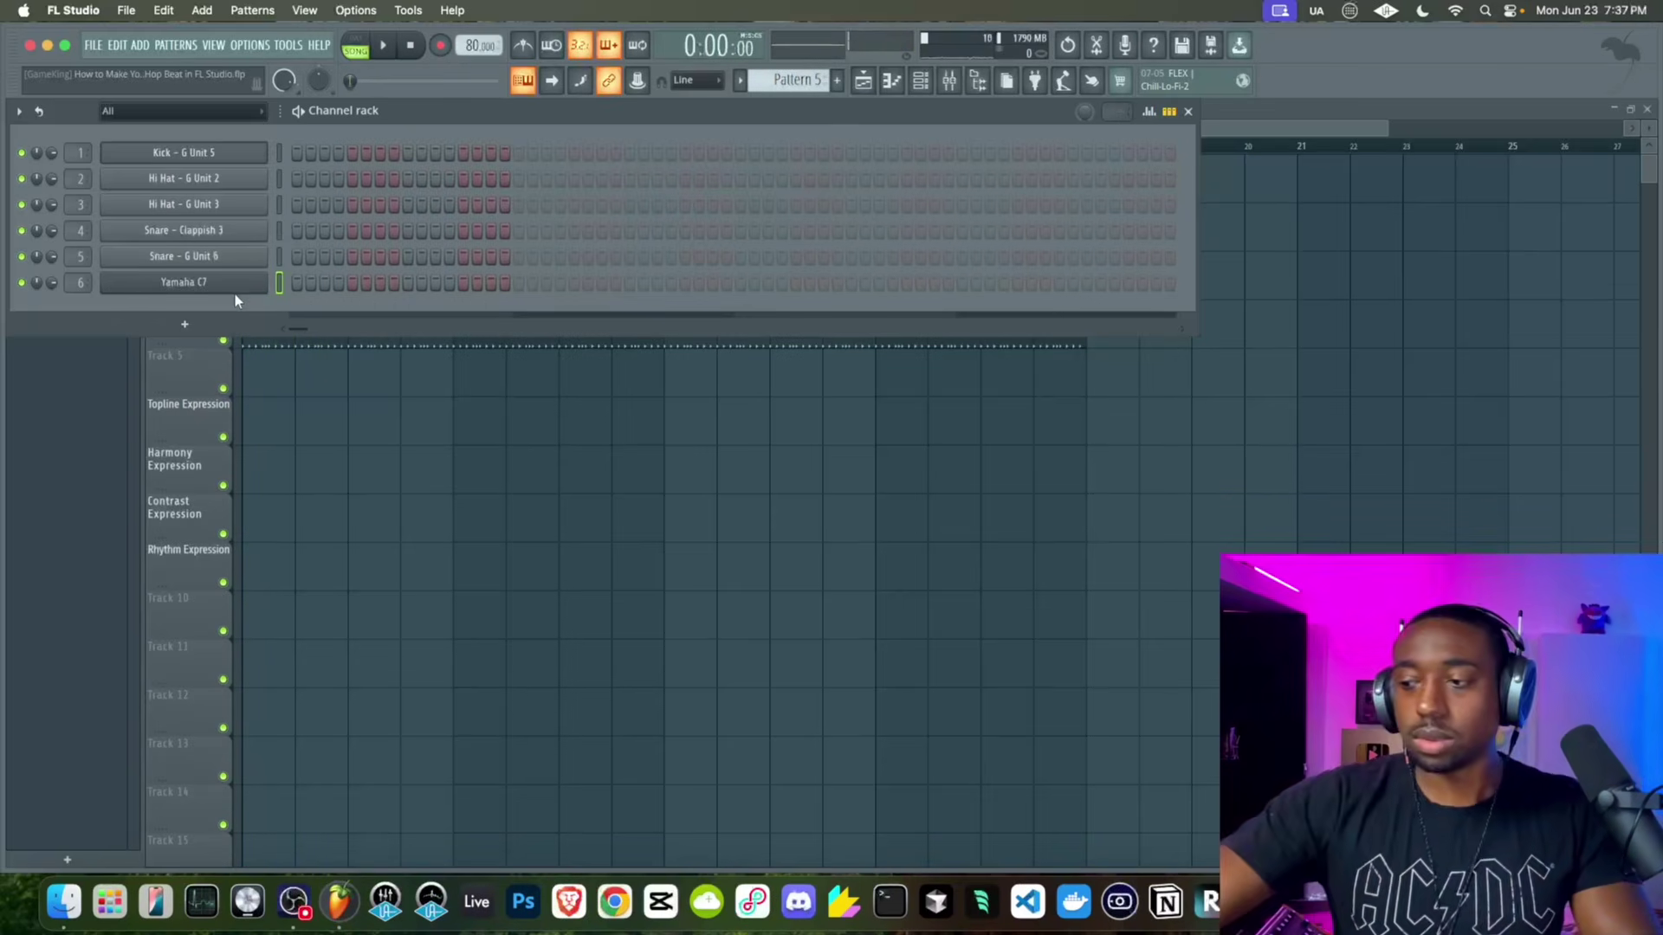
Add a FLEX channel, load the 5String NewRock Dynamic preset from Essential Bass Guitars, and return to the playlist
click(191, 326)
click(321, 196)
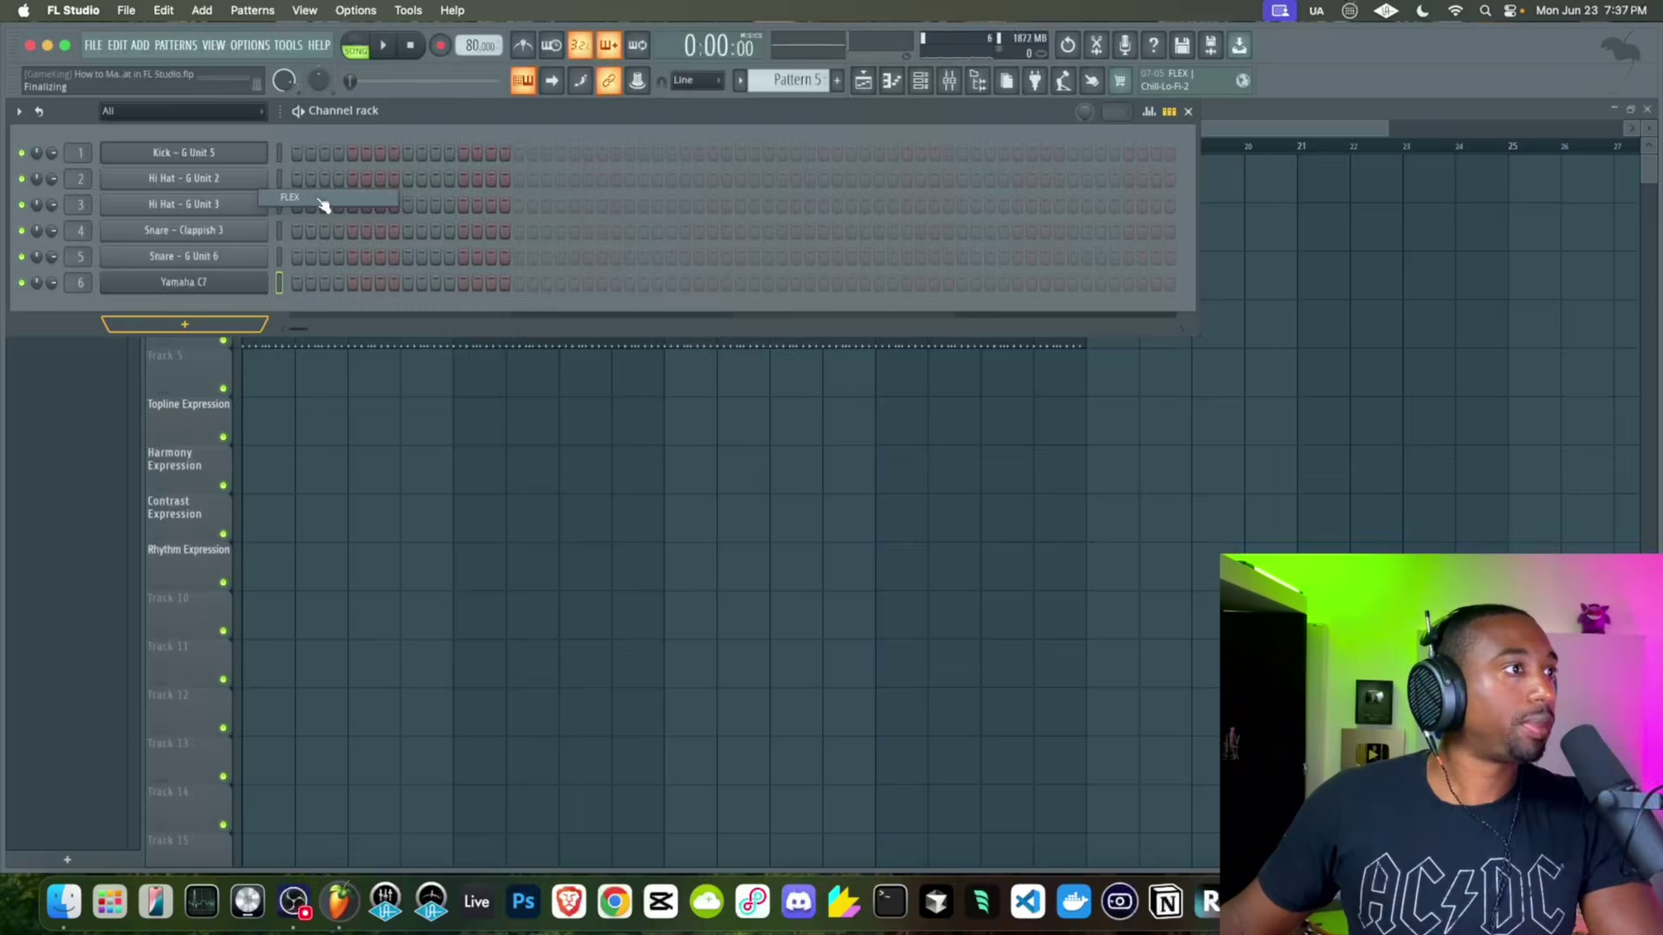
click(122, 257)
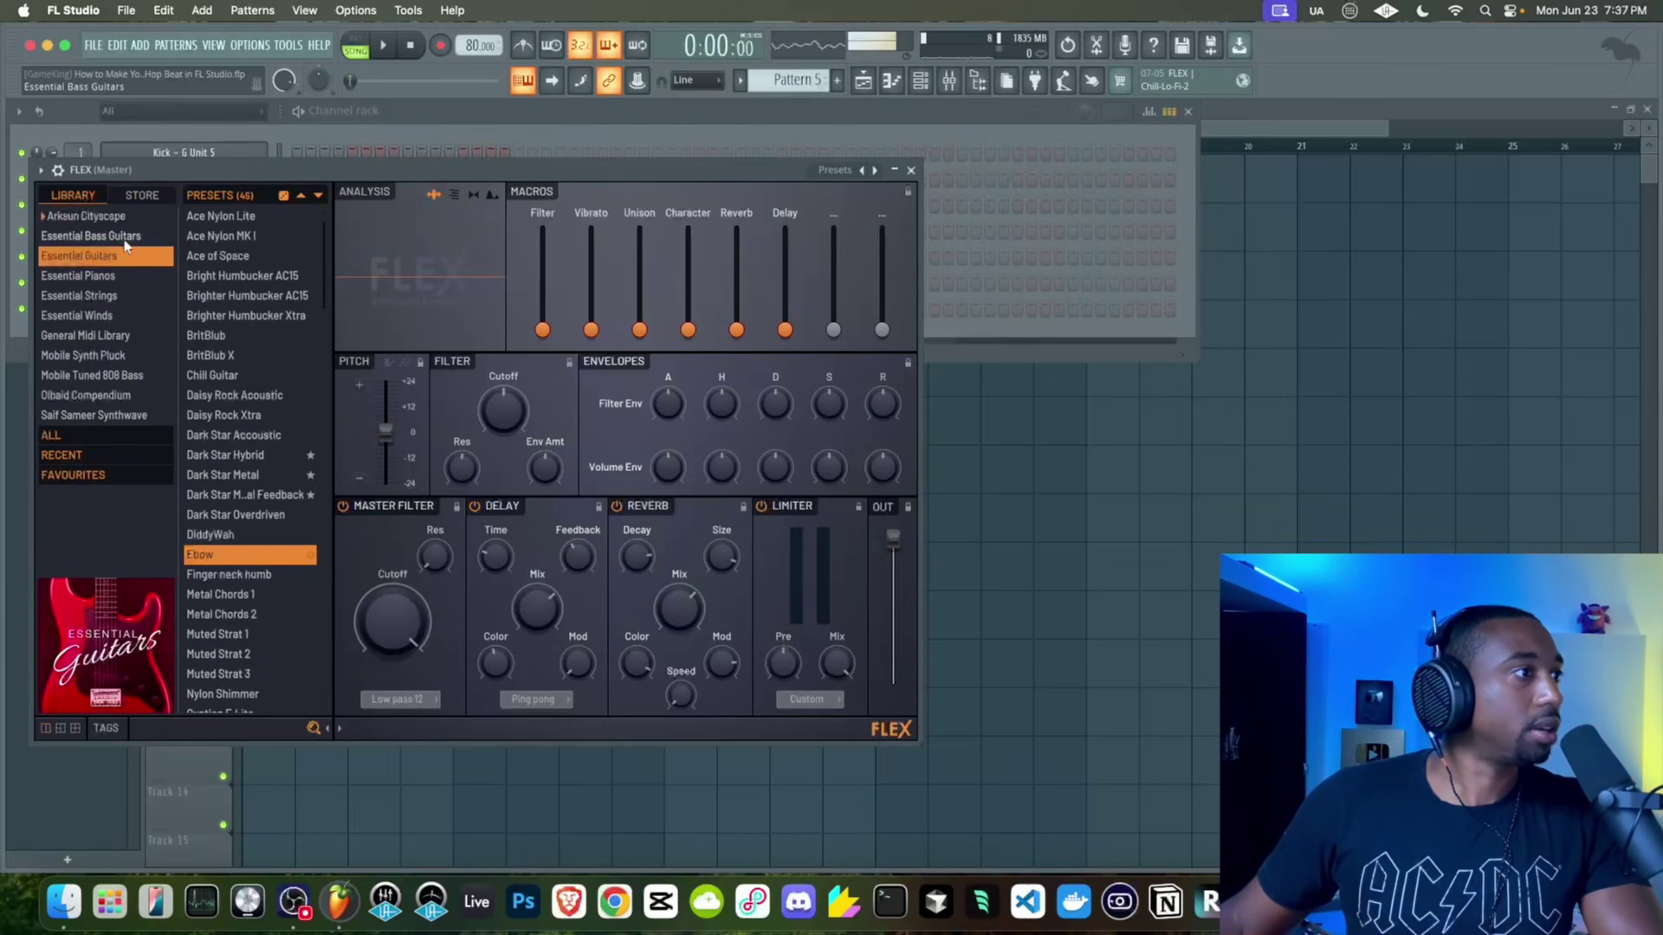
click(126, 237)
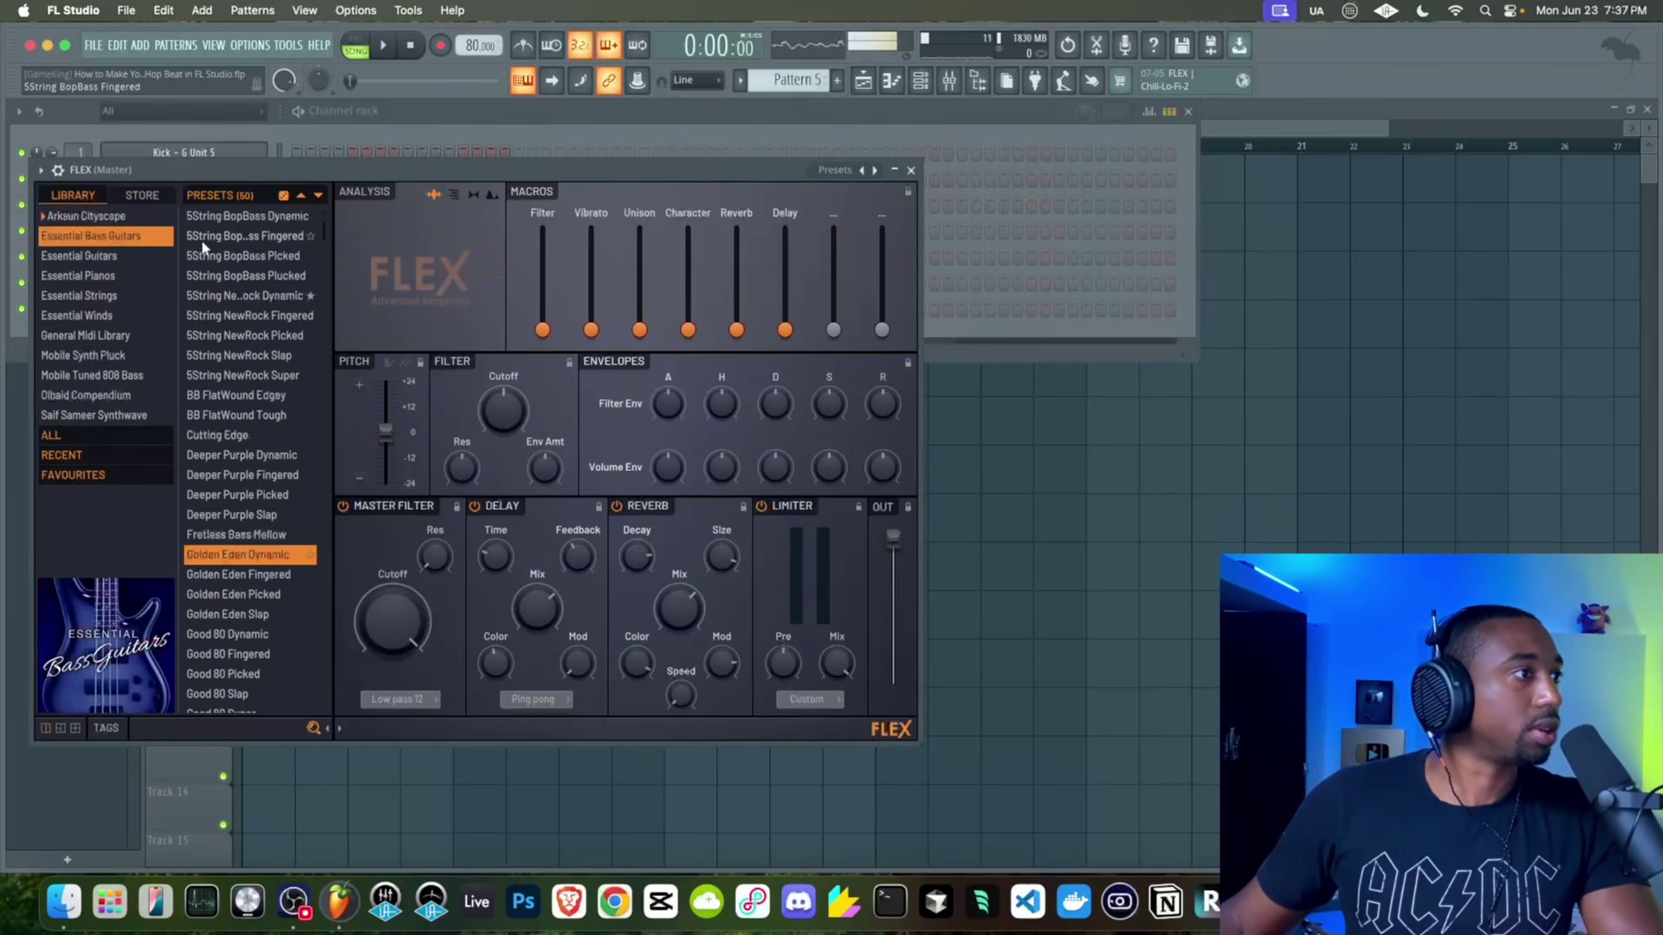
click(247, 297)
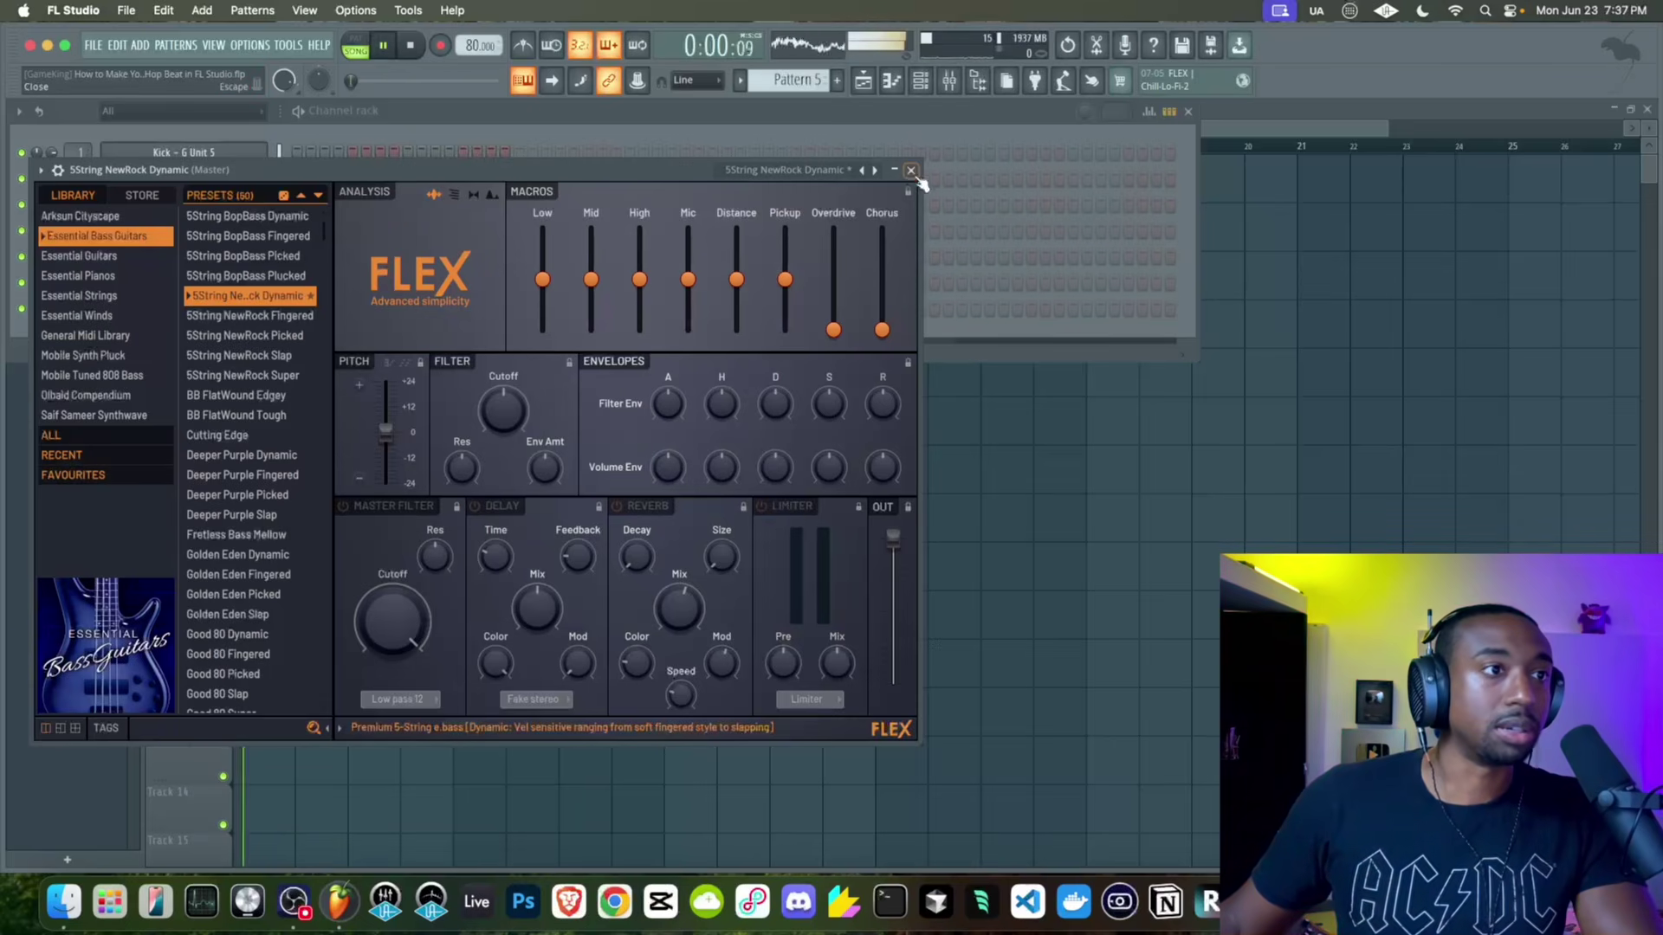
click(911, 171)
key(F9)
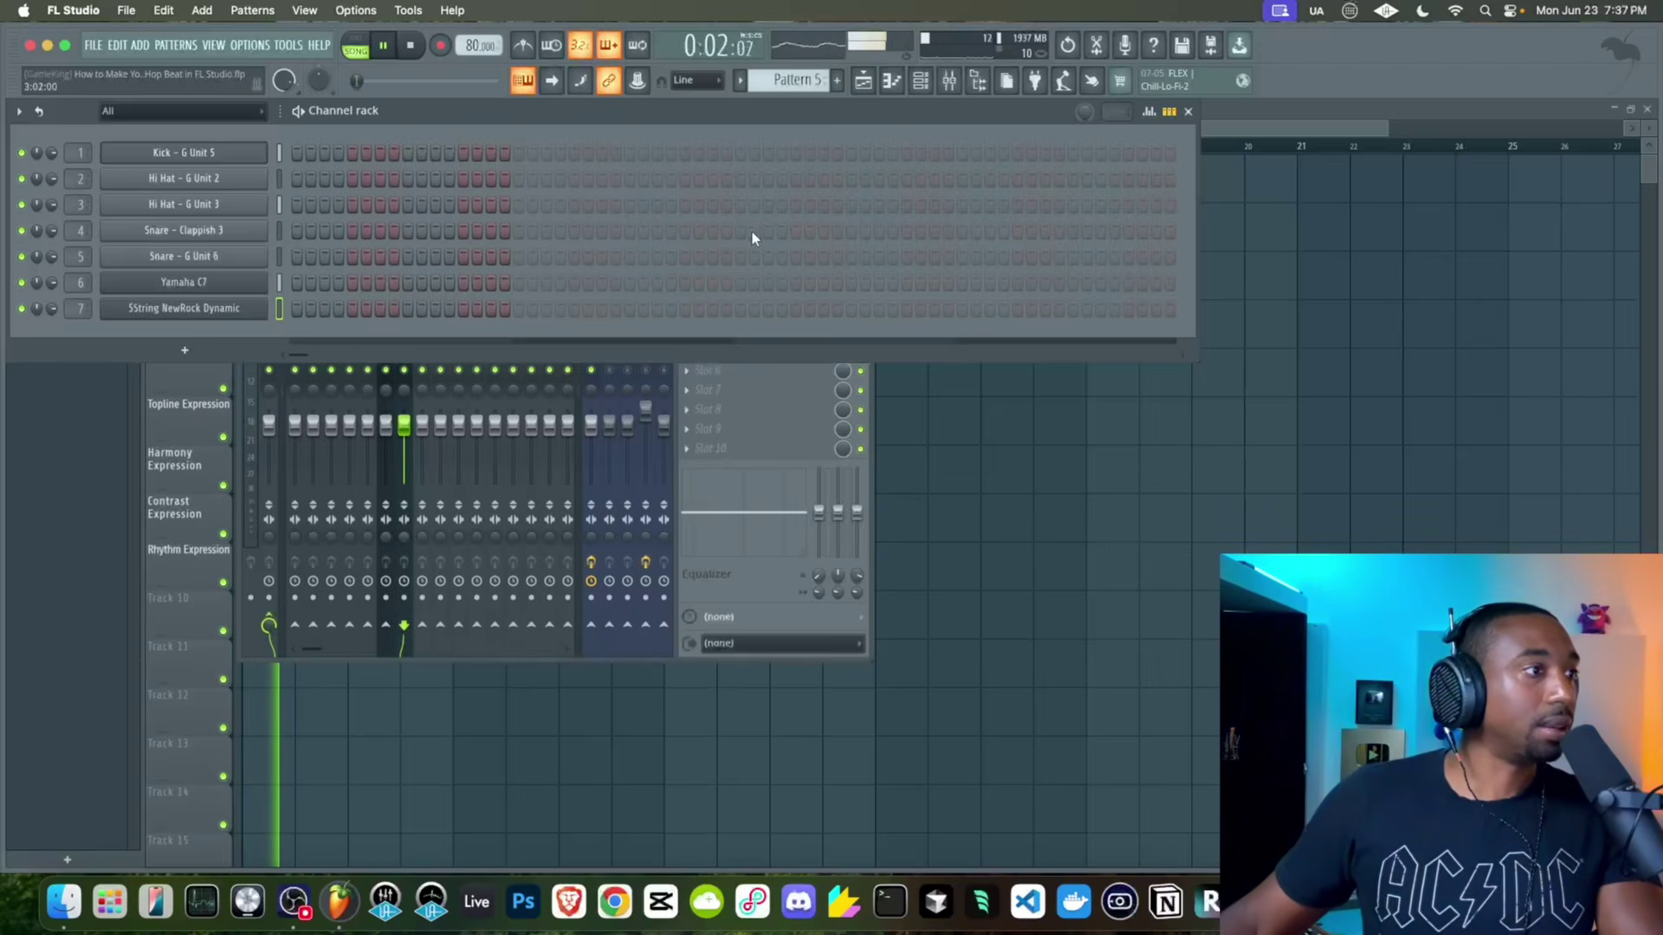
click(971, 437)
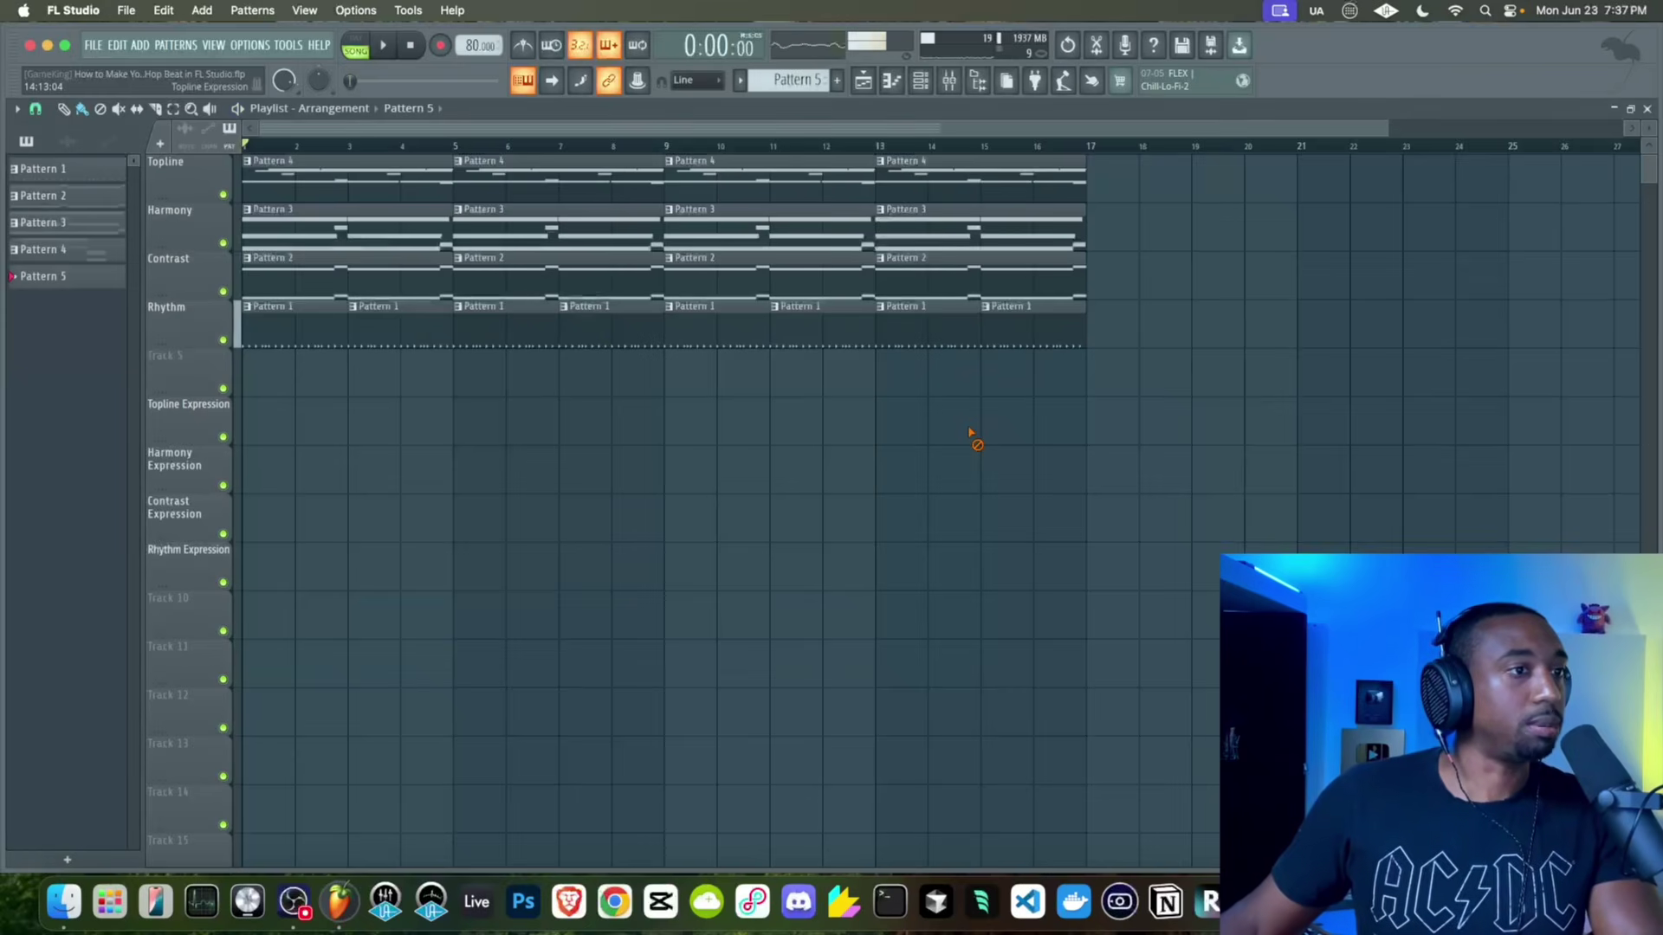
Audition the bass channel and view the typing keyboard's root note, octave and layout options
click(935, 83)
key(space)
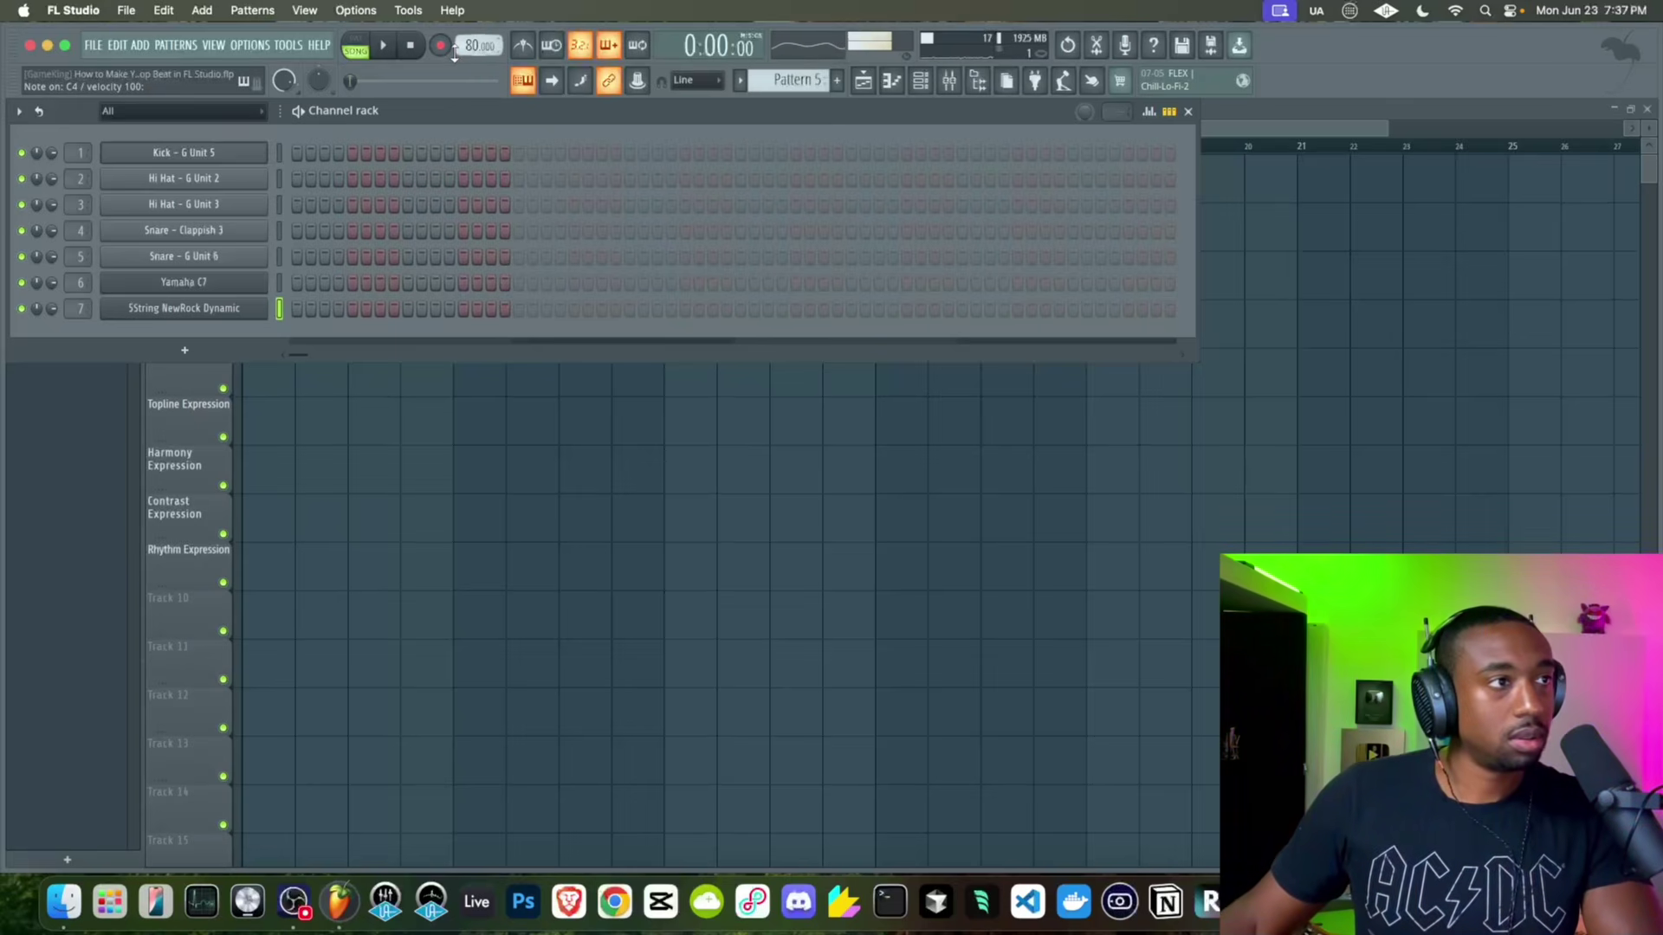
right_click(524, 84)
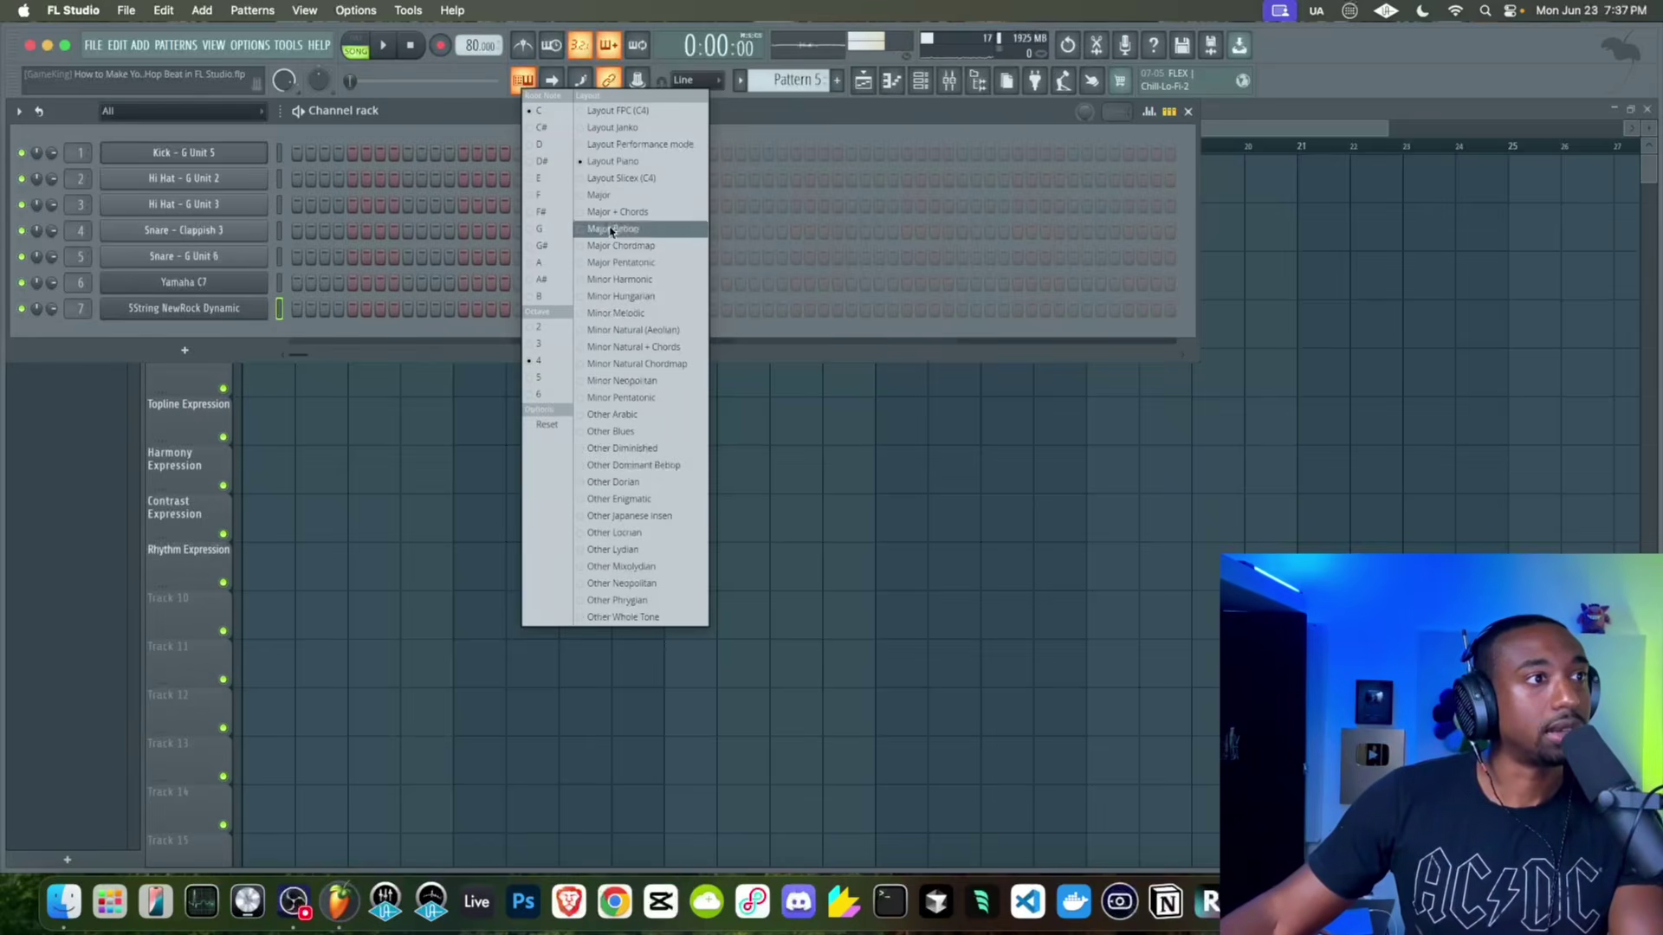
click(741, 133)
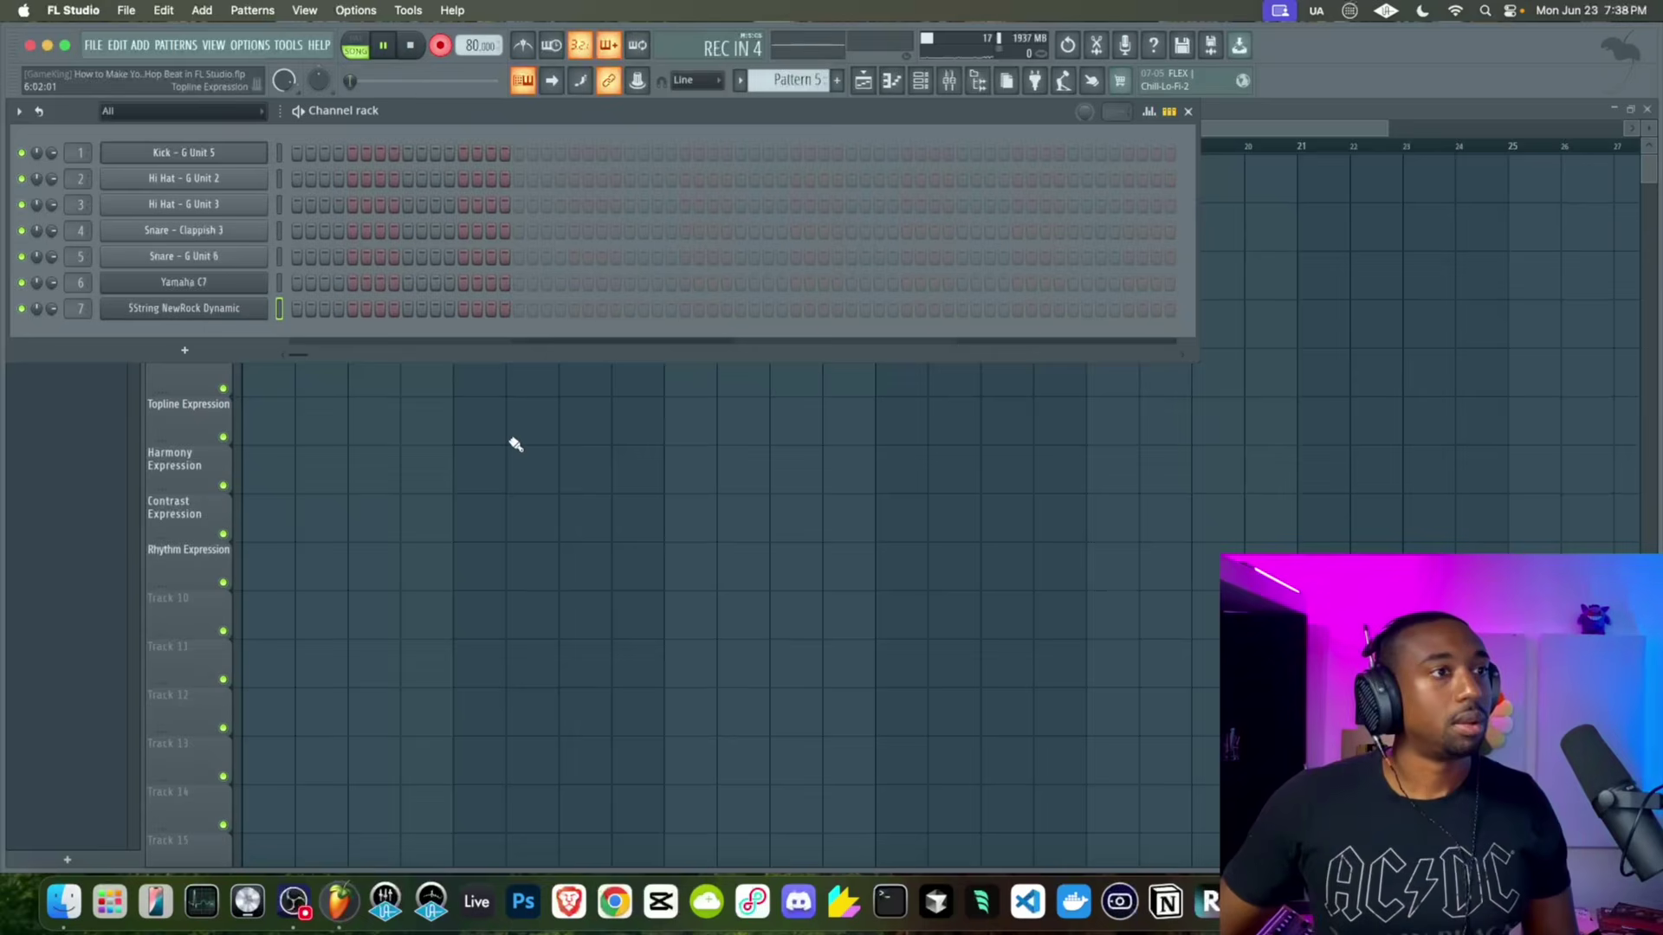
Record the bass line into Pattern 5 over the arrangement, discarding the short first take and re-recording it up to bar 17
key(F6)
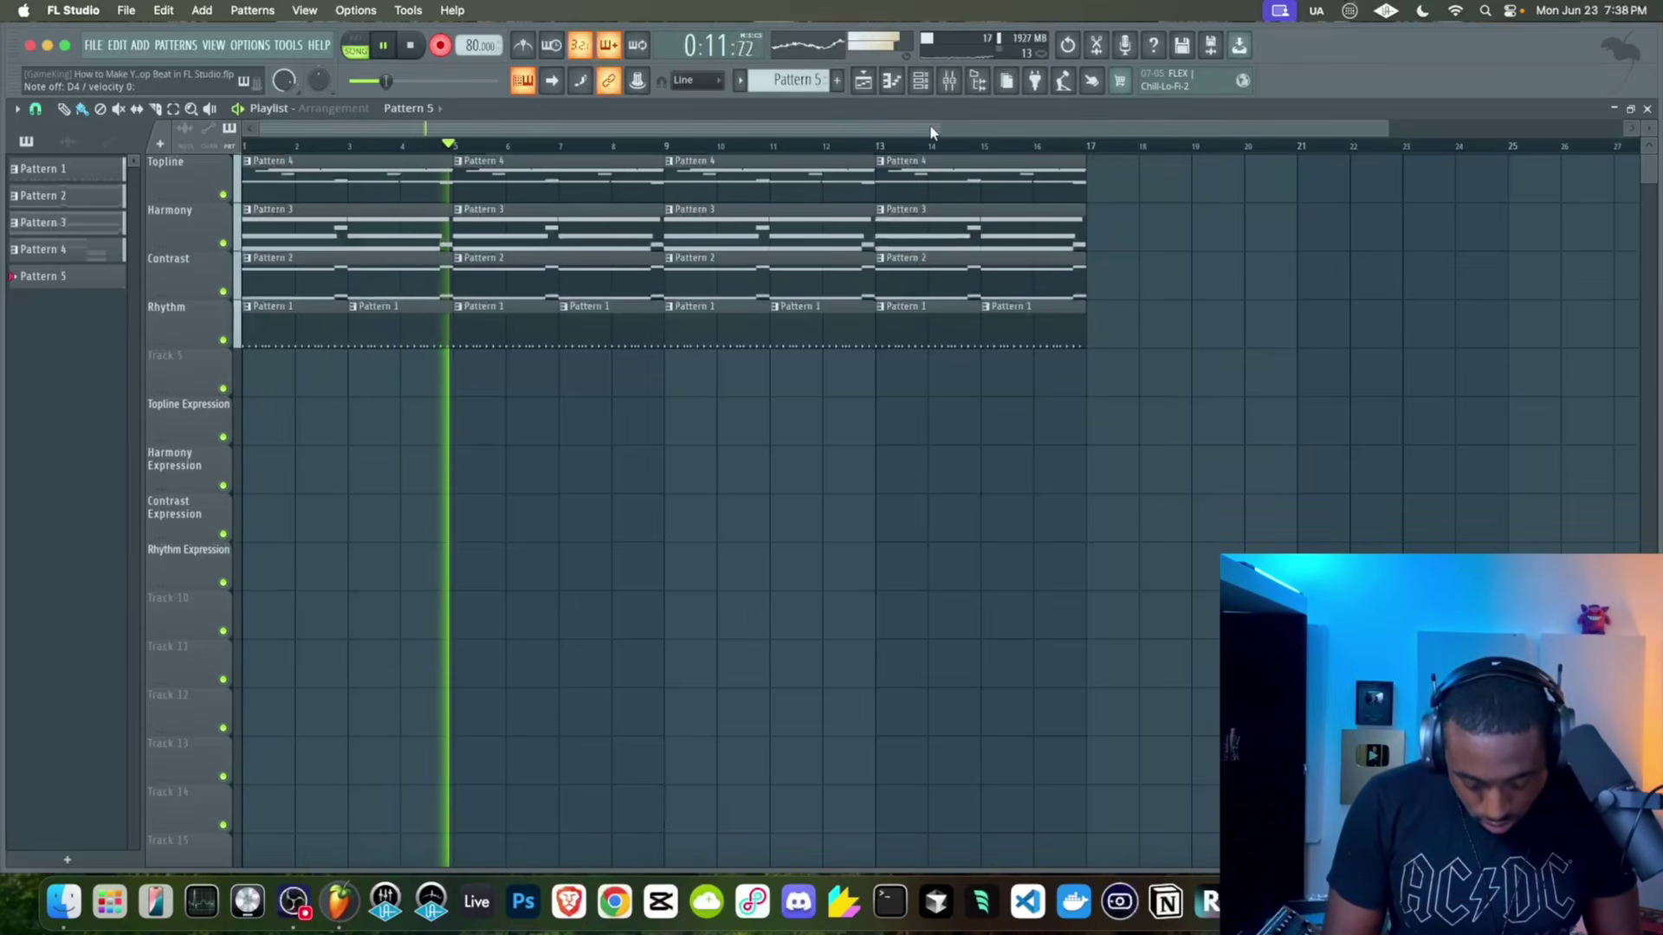
key(space)
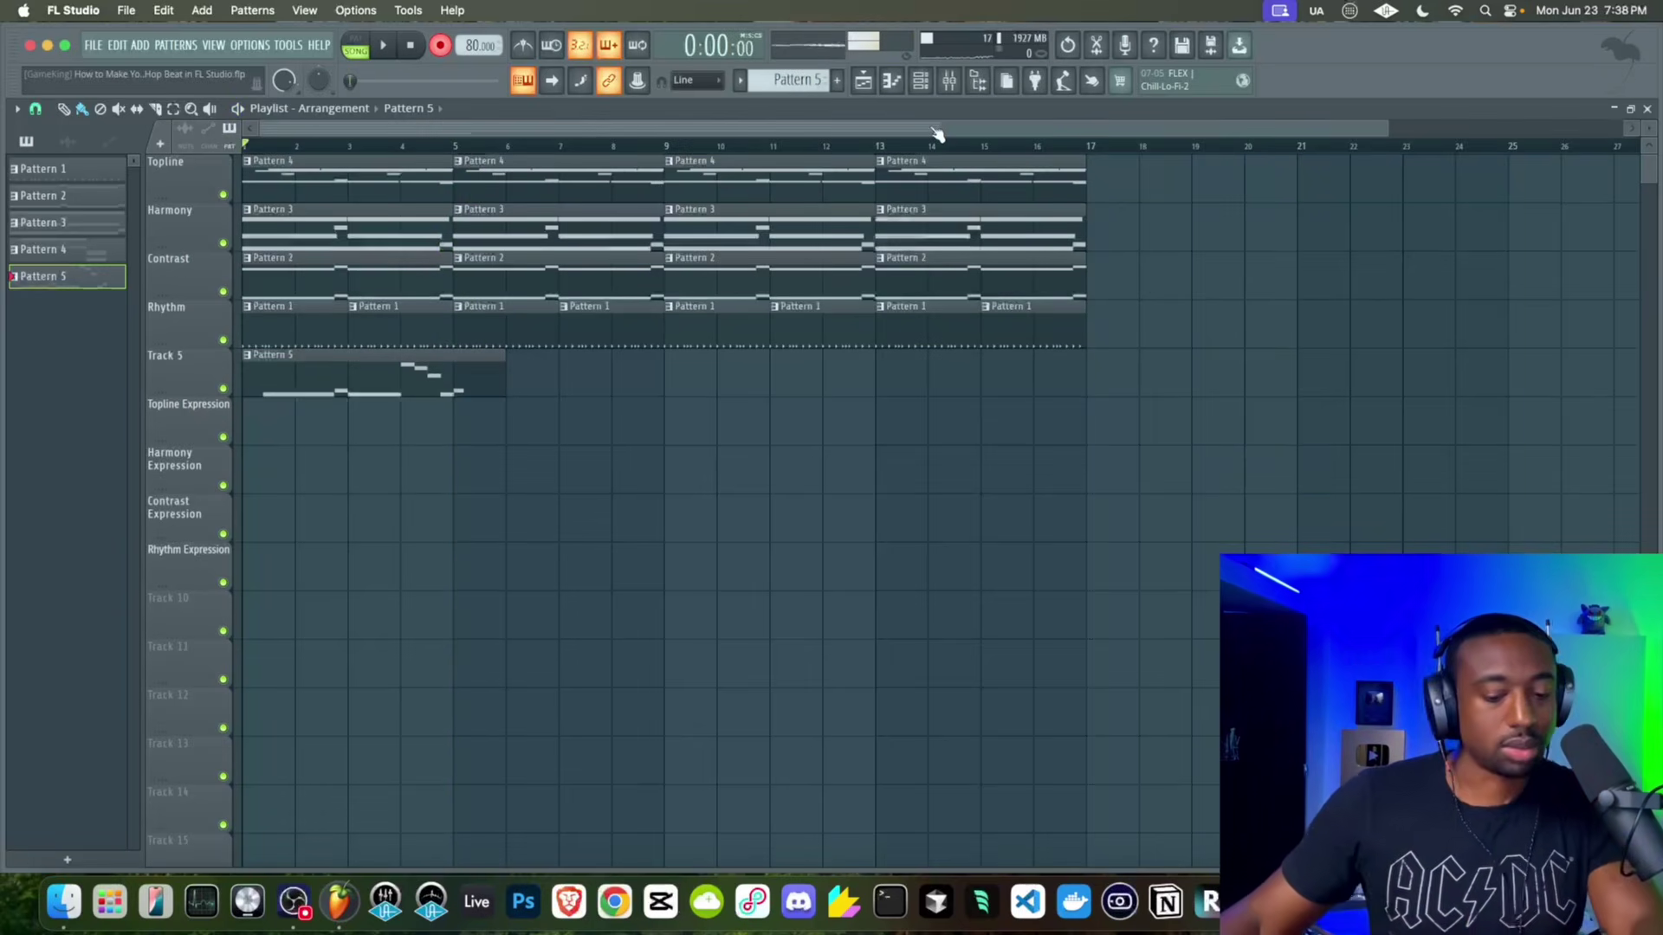
key(super+z)
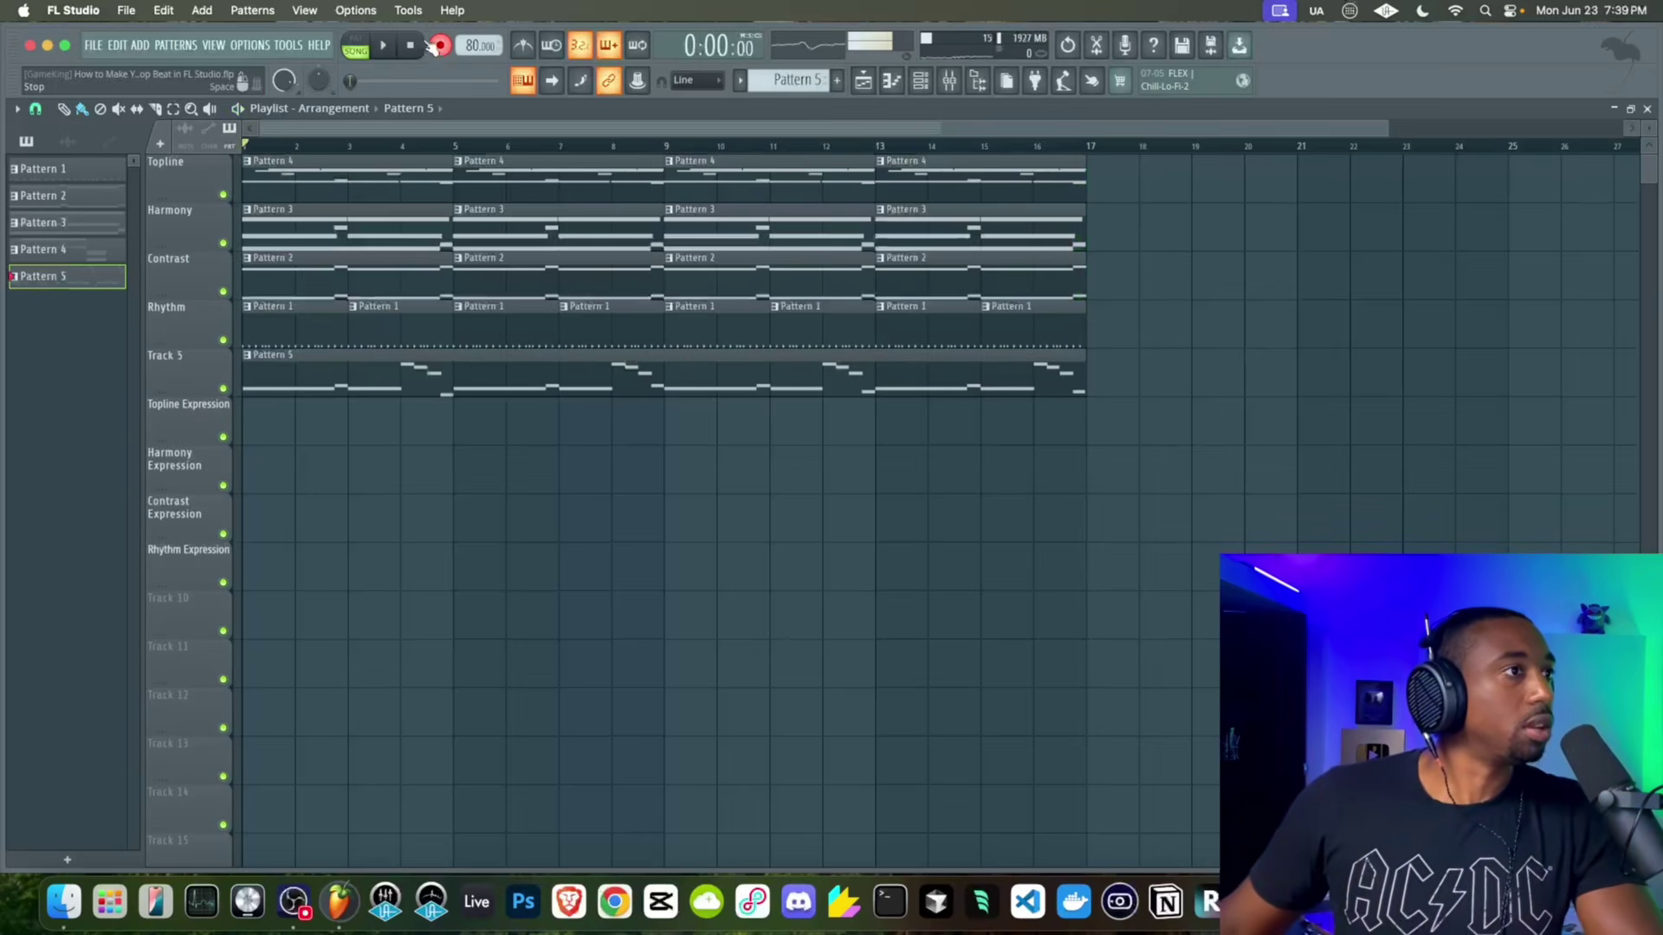
Quantize the recorded bass notes in Pattern 5's piano roll and play back the arrangement
double_click(425, 382)
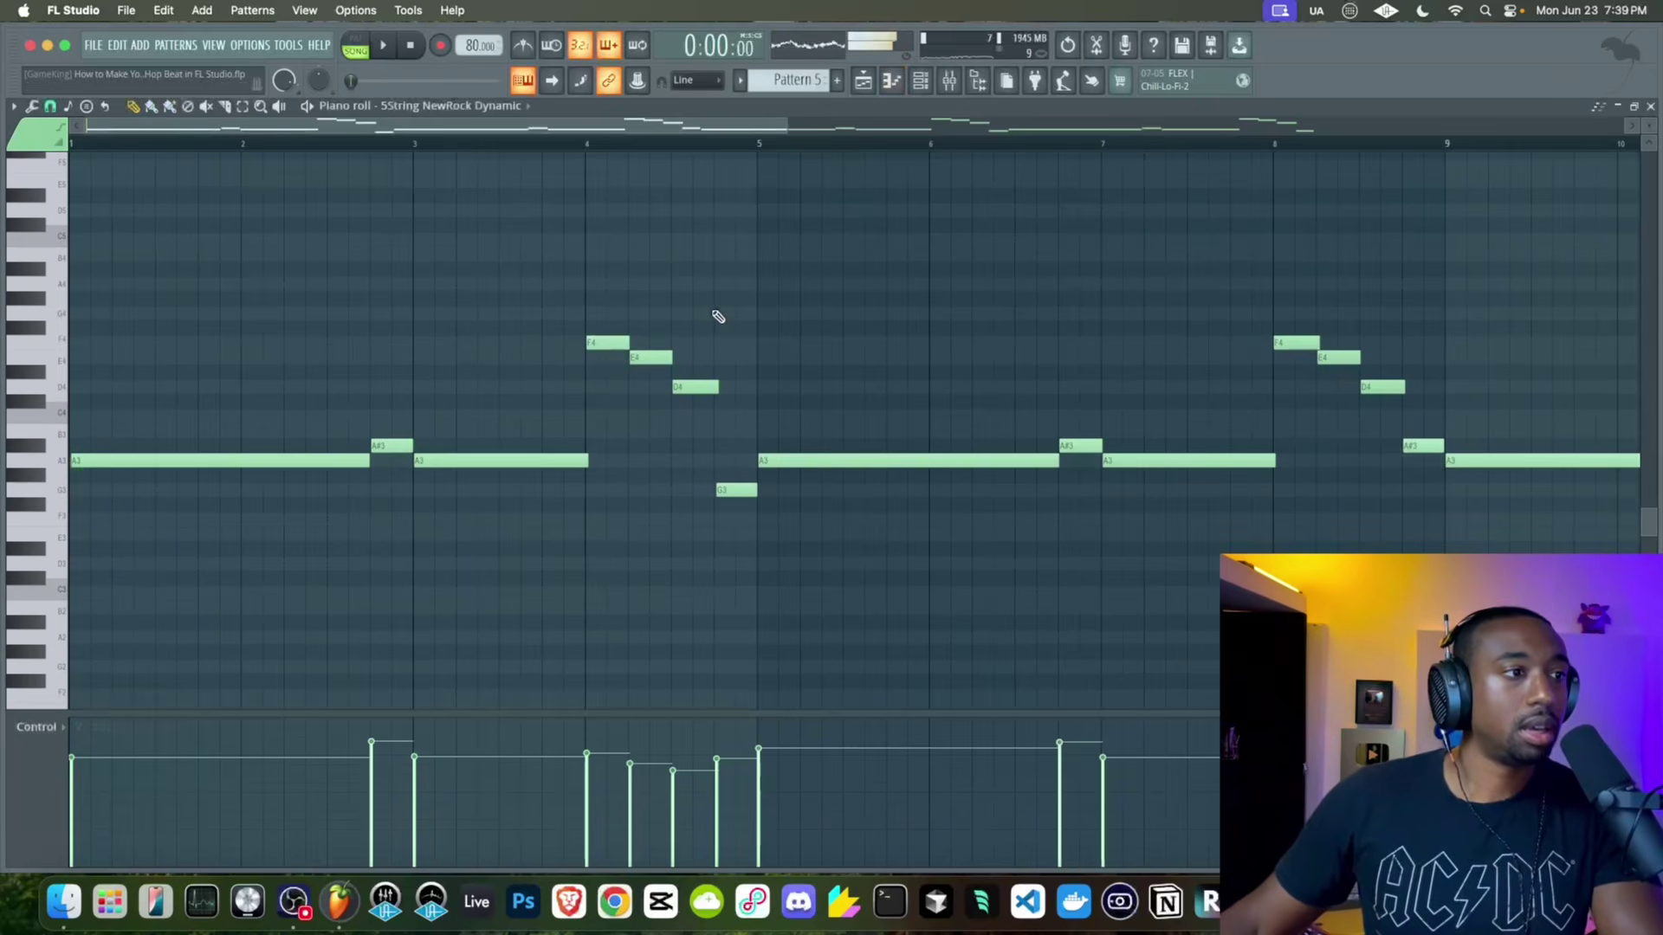
key(alt+q)
click(924, 563)
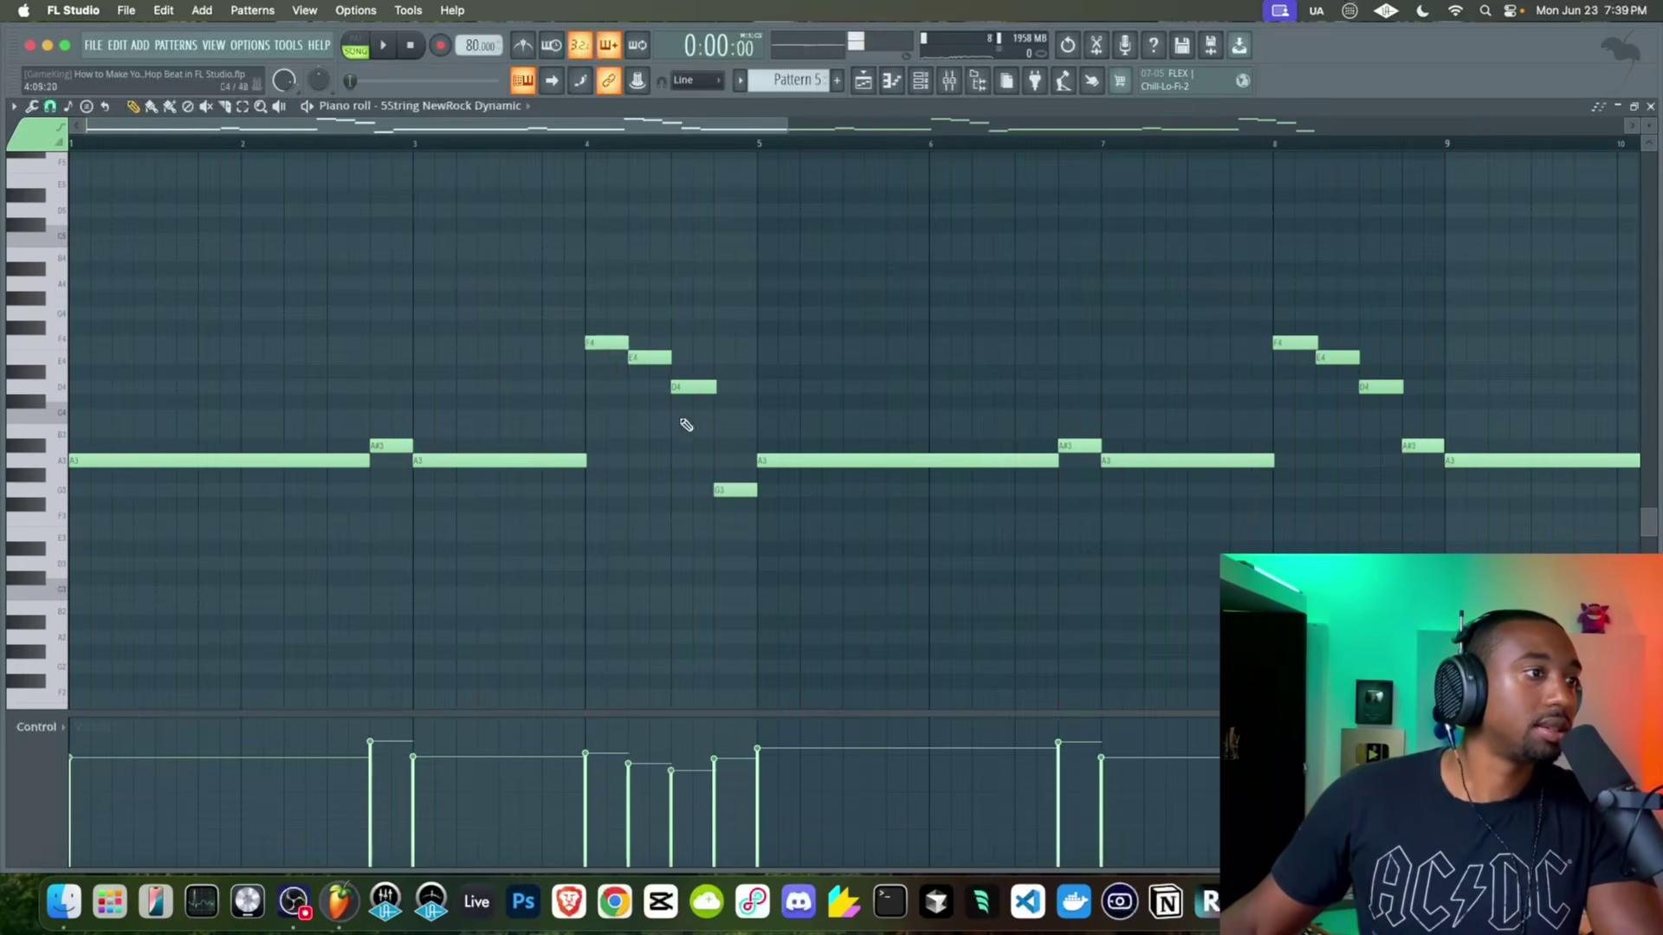
key(space)
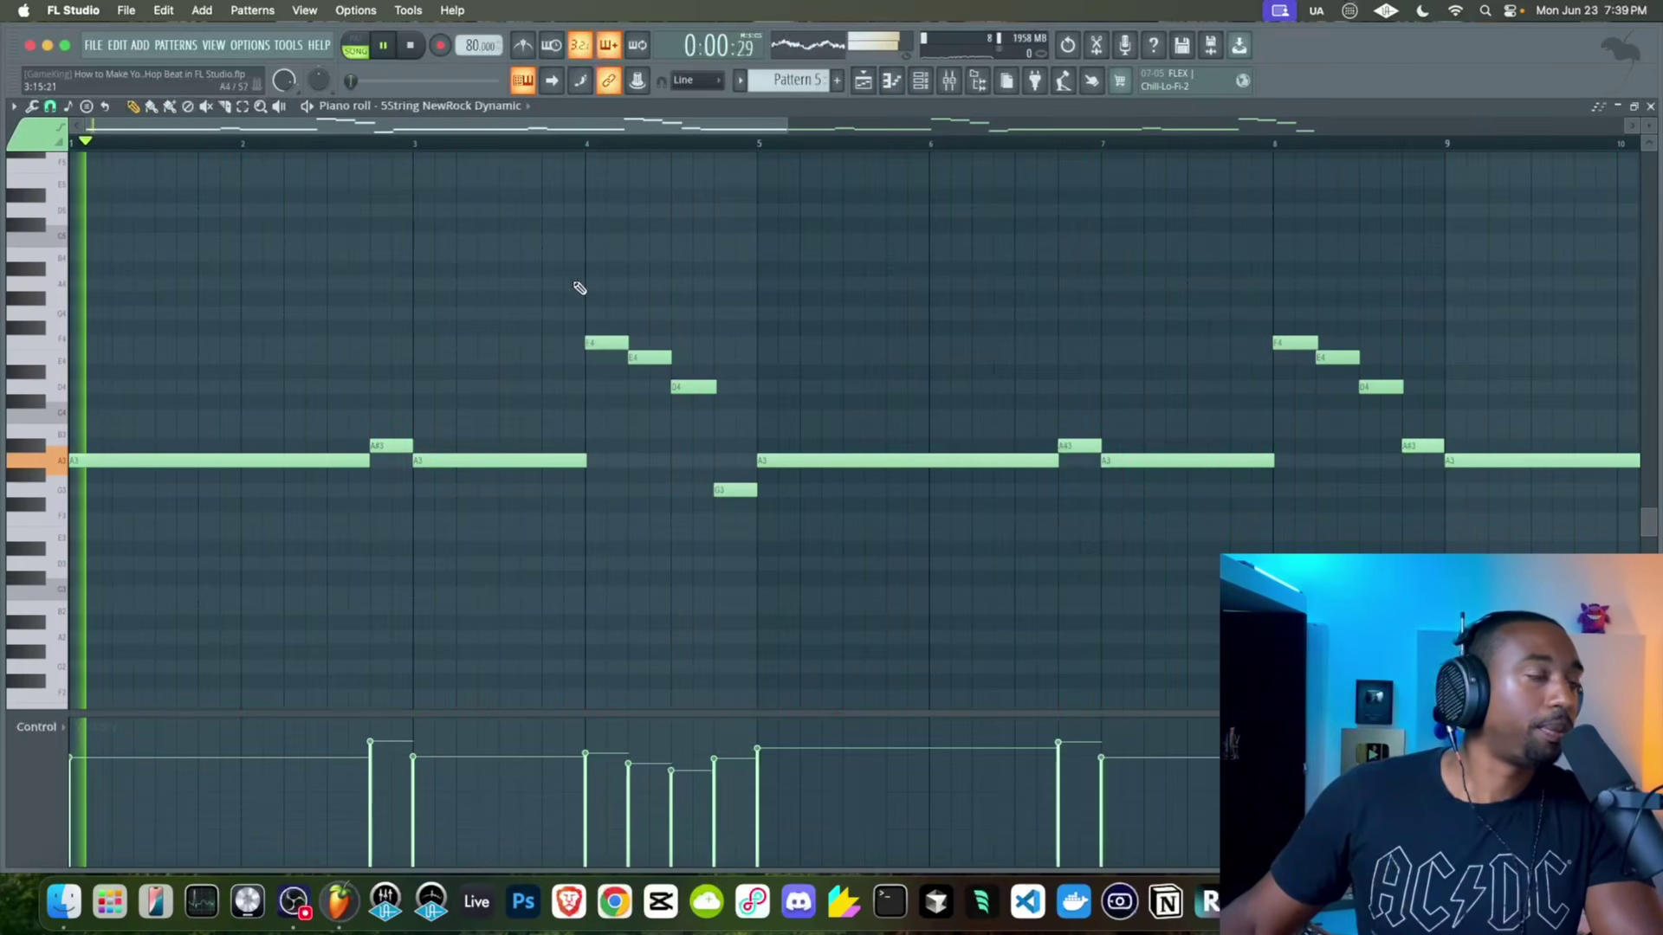
Open the mixer during playback, set the project tempo to 83 BPM, and replay the arrangement
click(949, 81)
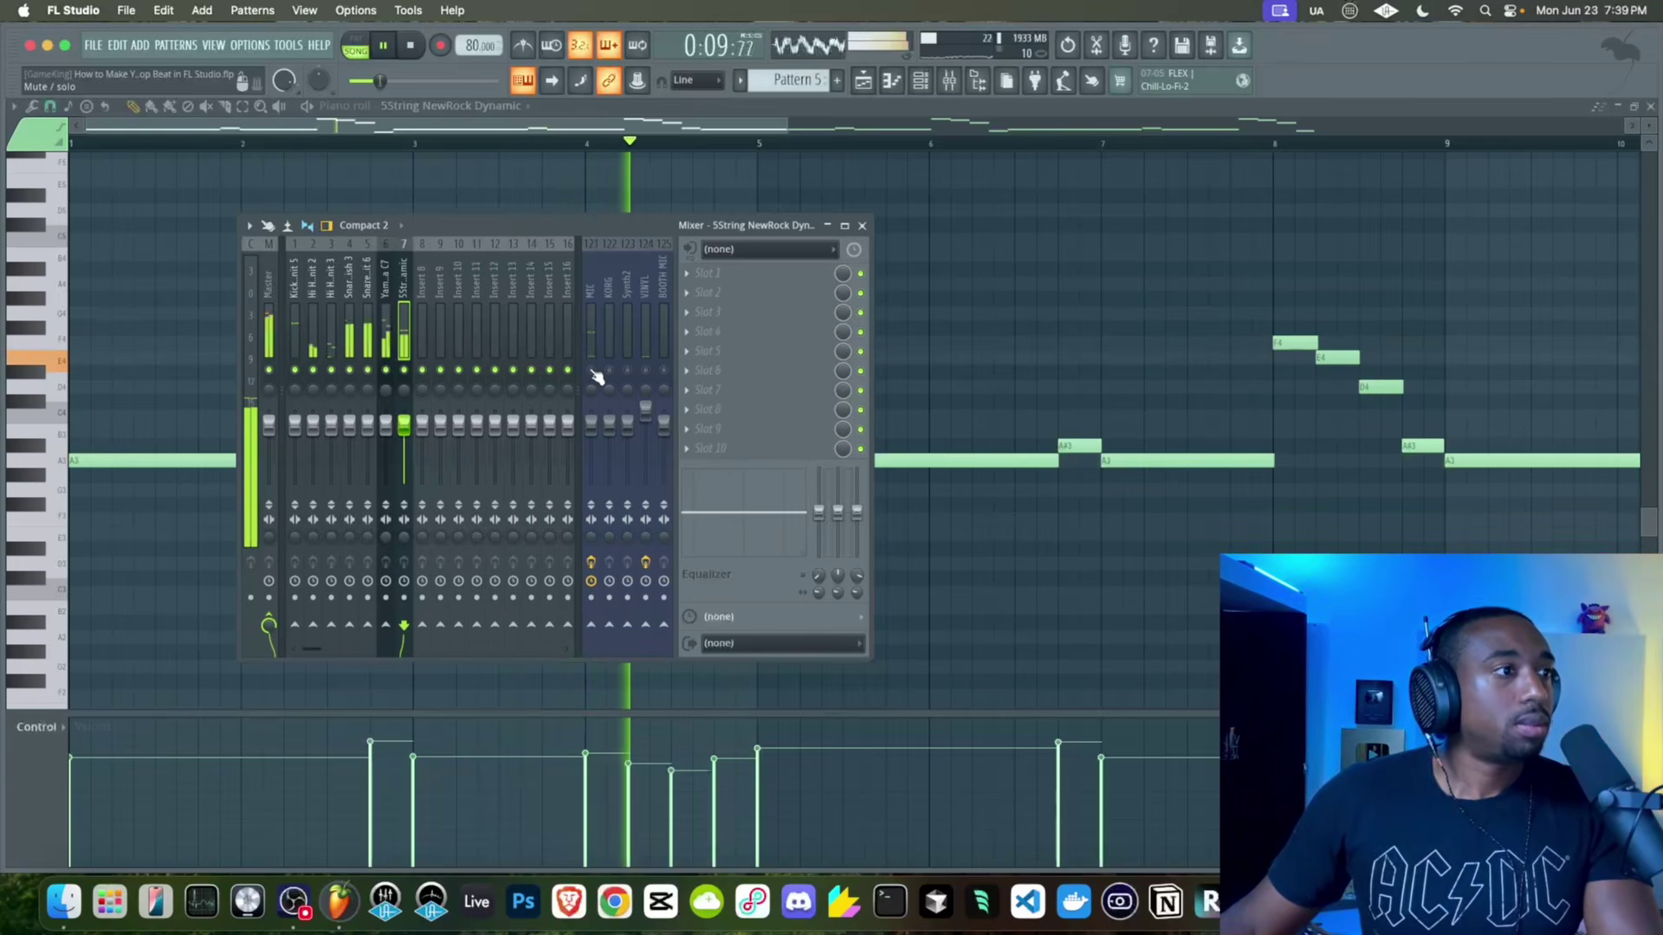
key(space)
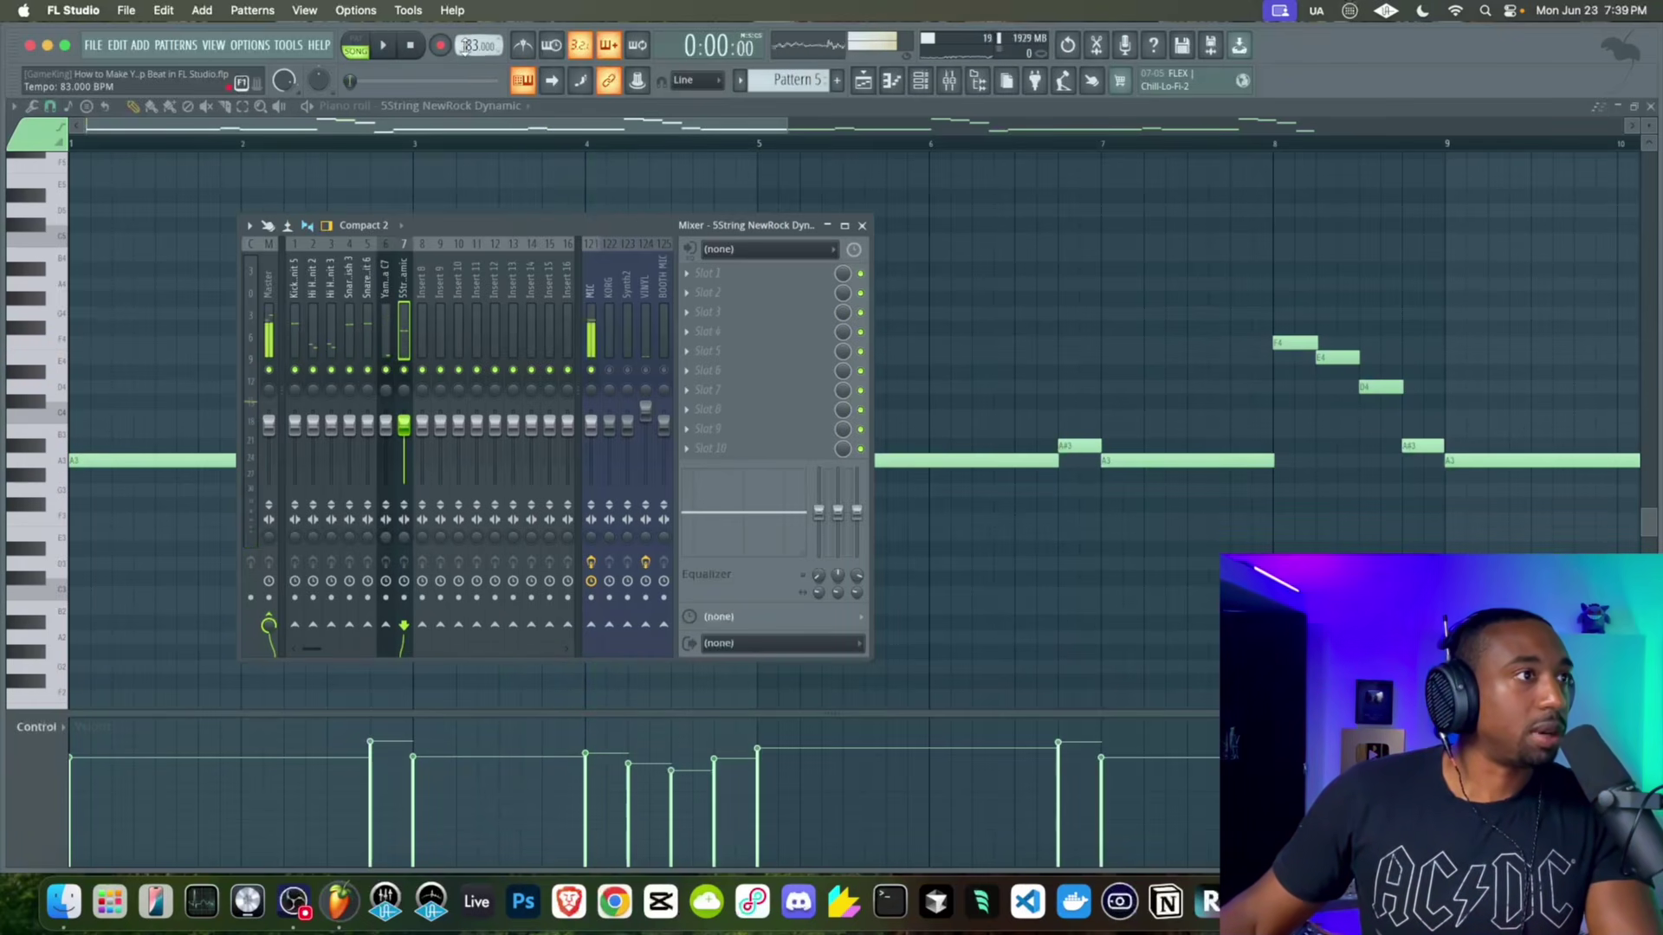
key(space)
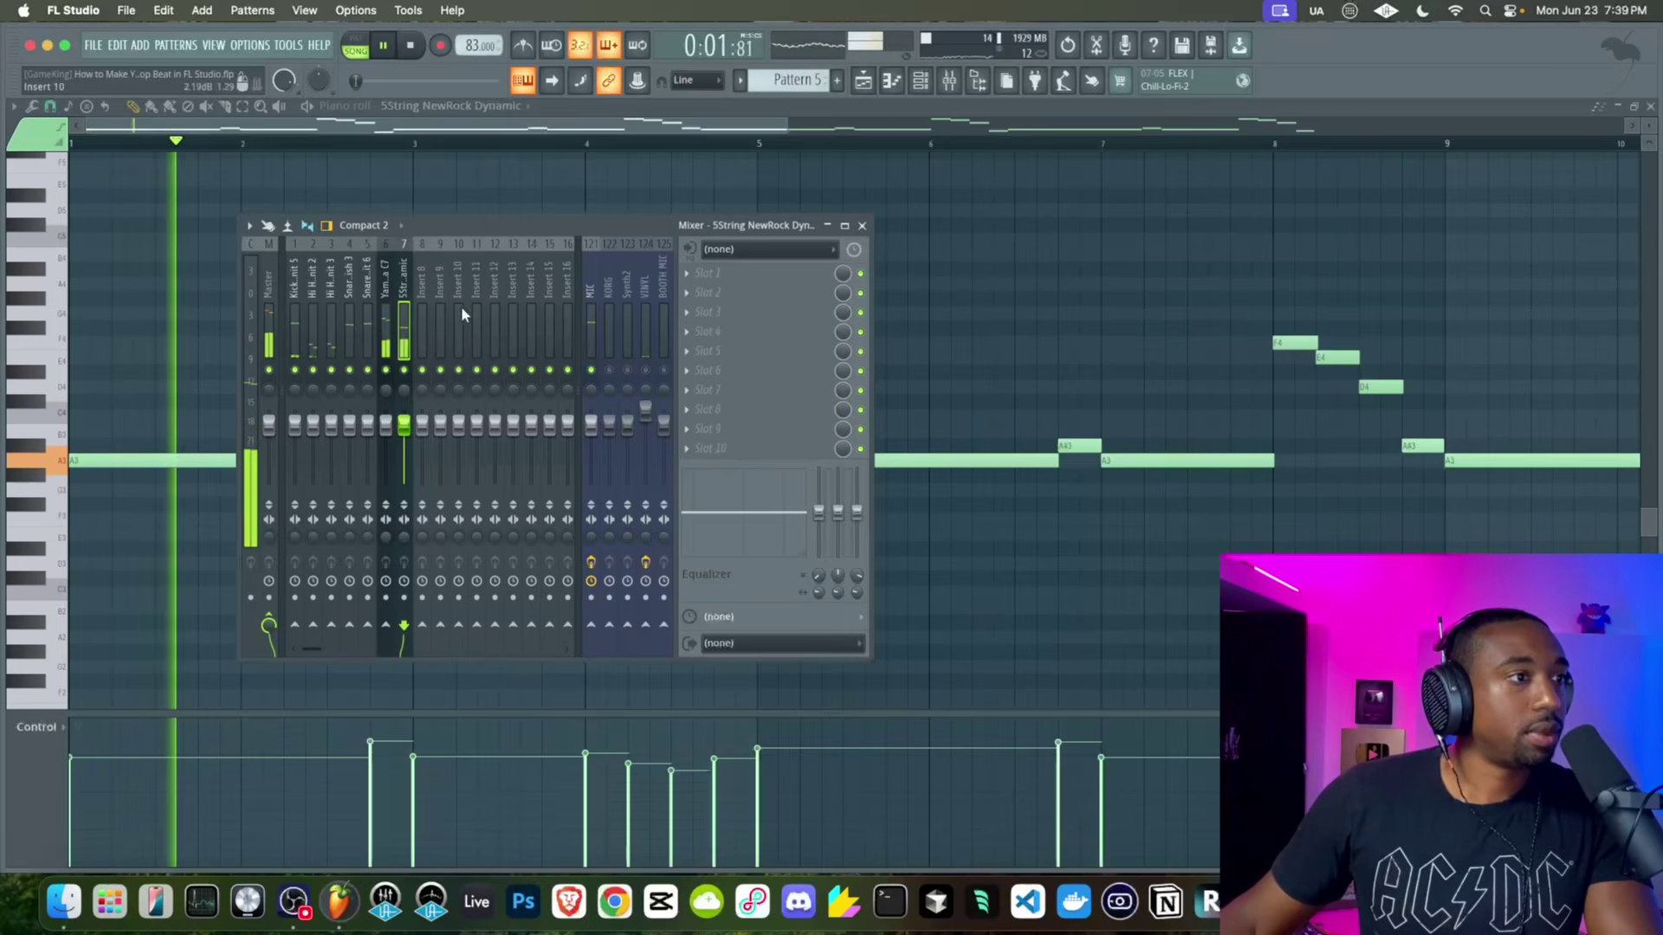
Stop playback, bring the mixer up over the playlist, and rename the Insert 8 track as DRUMS
click(432, 303)
key(space)
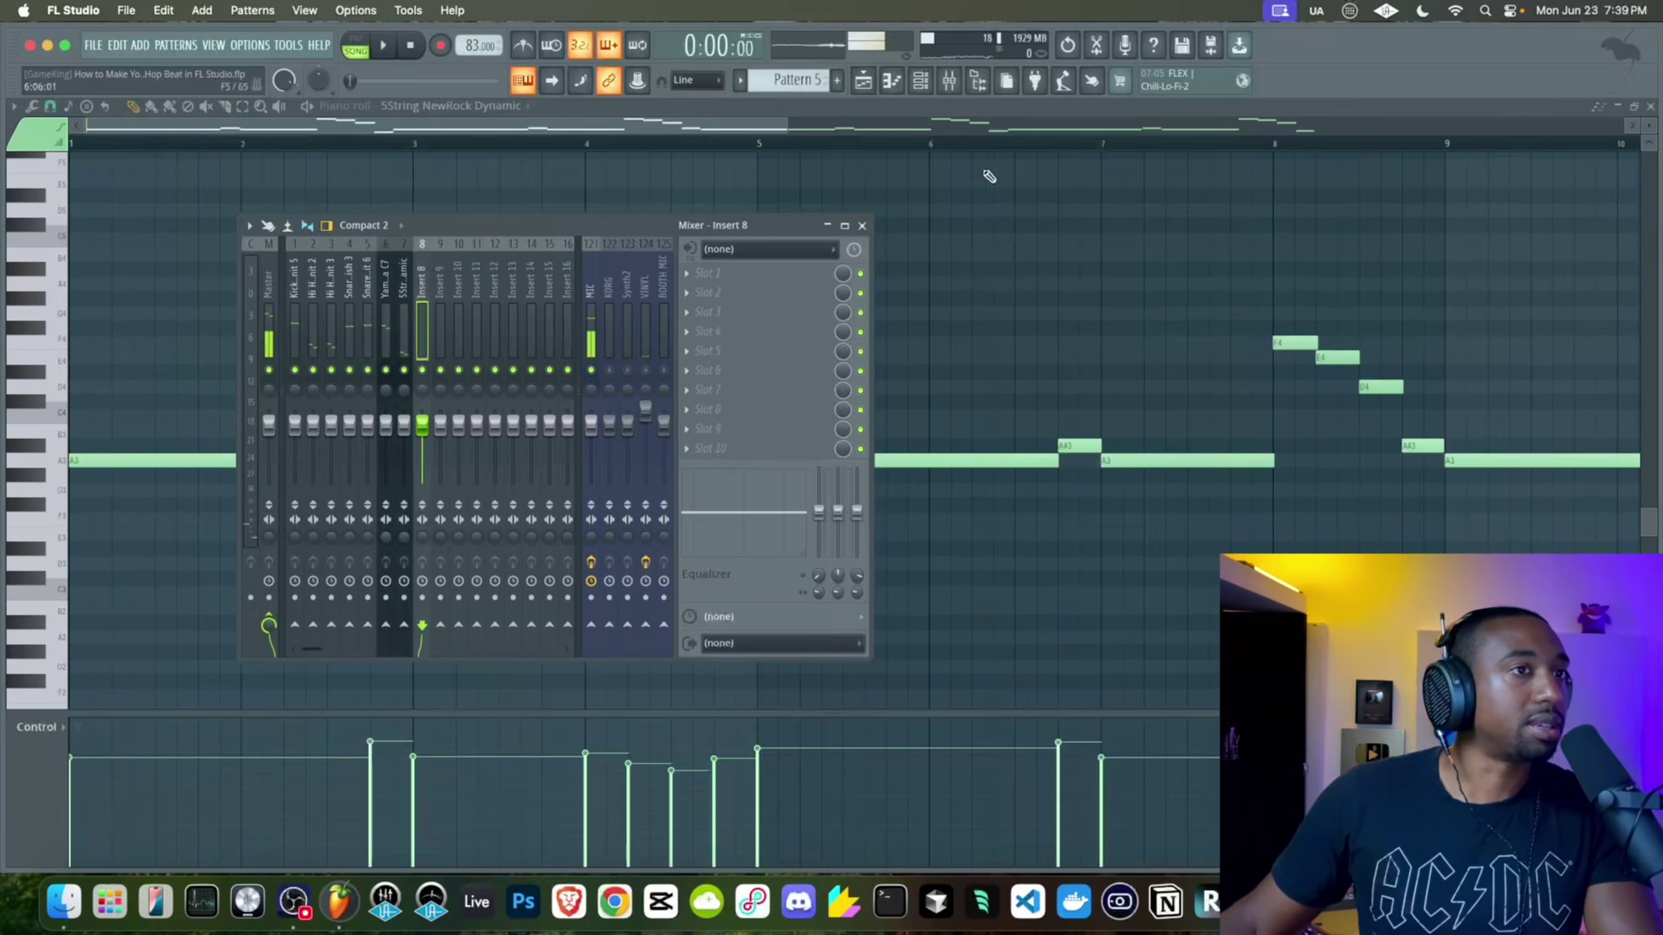
click(921, 81)
click(921, 81)
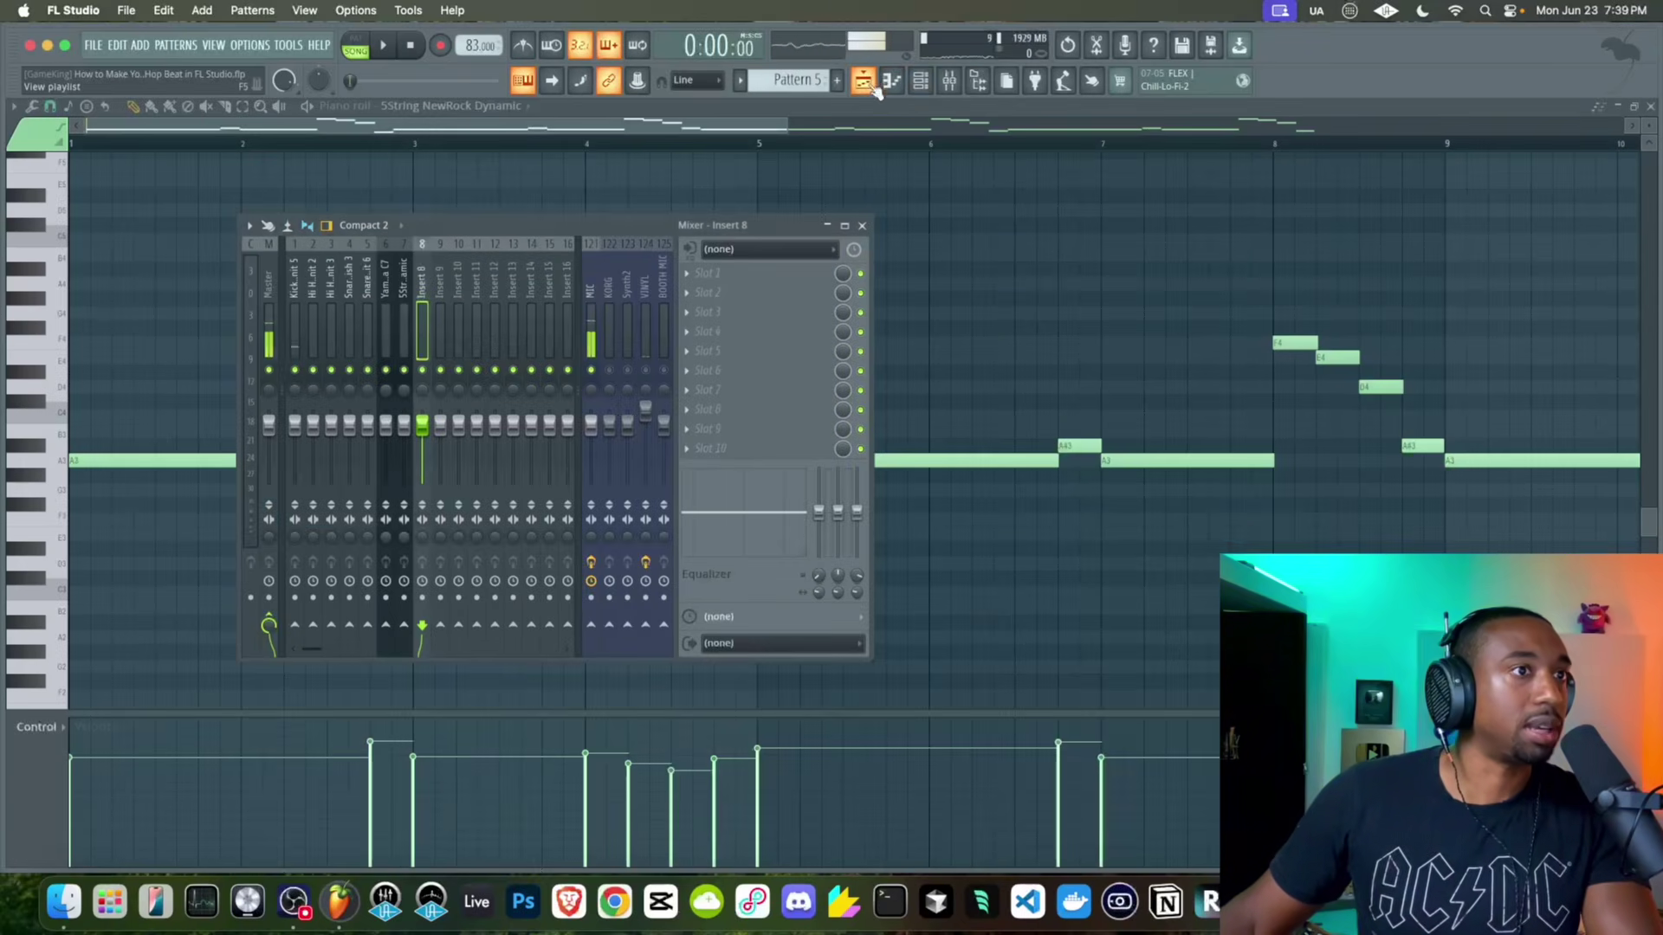
click(868, 90)
click(951, 87)
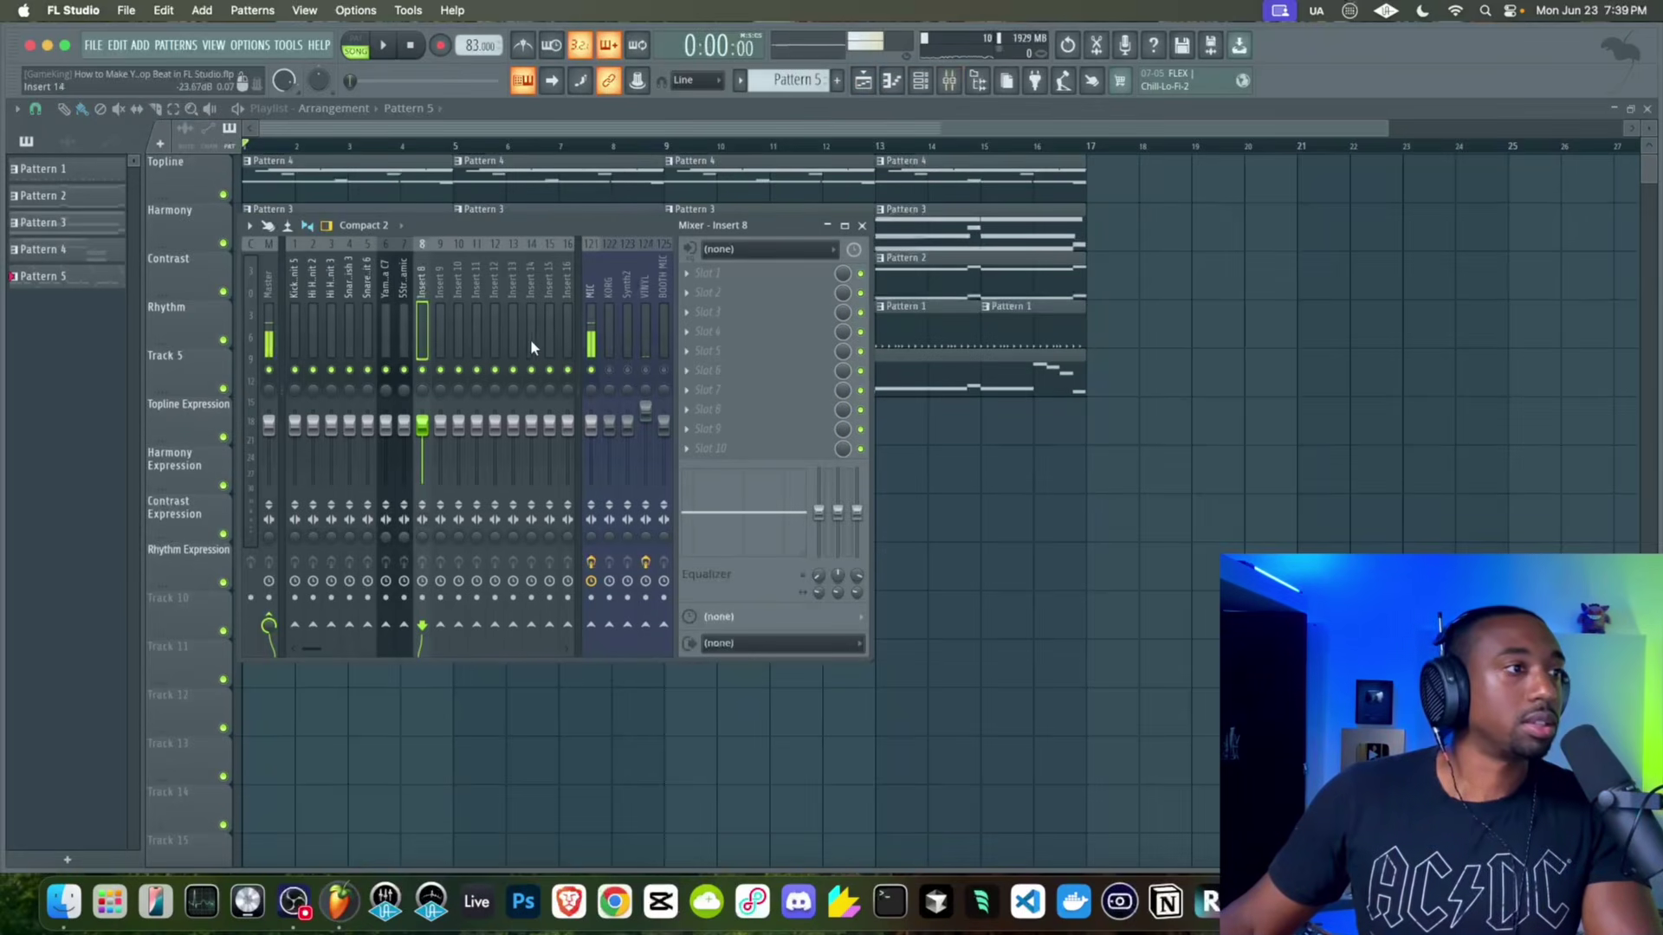
right_click(421, 321)
key(F2)
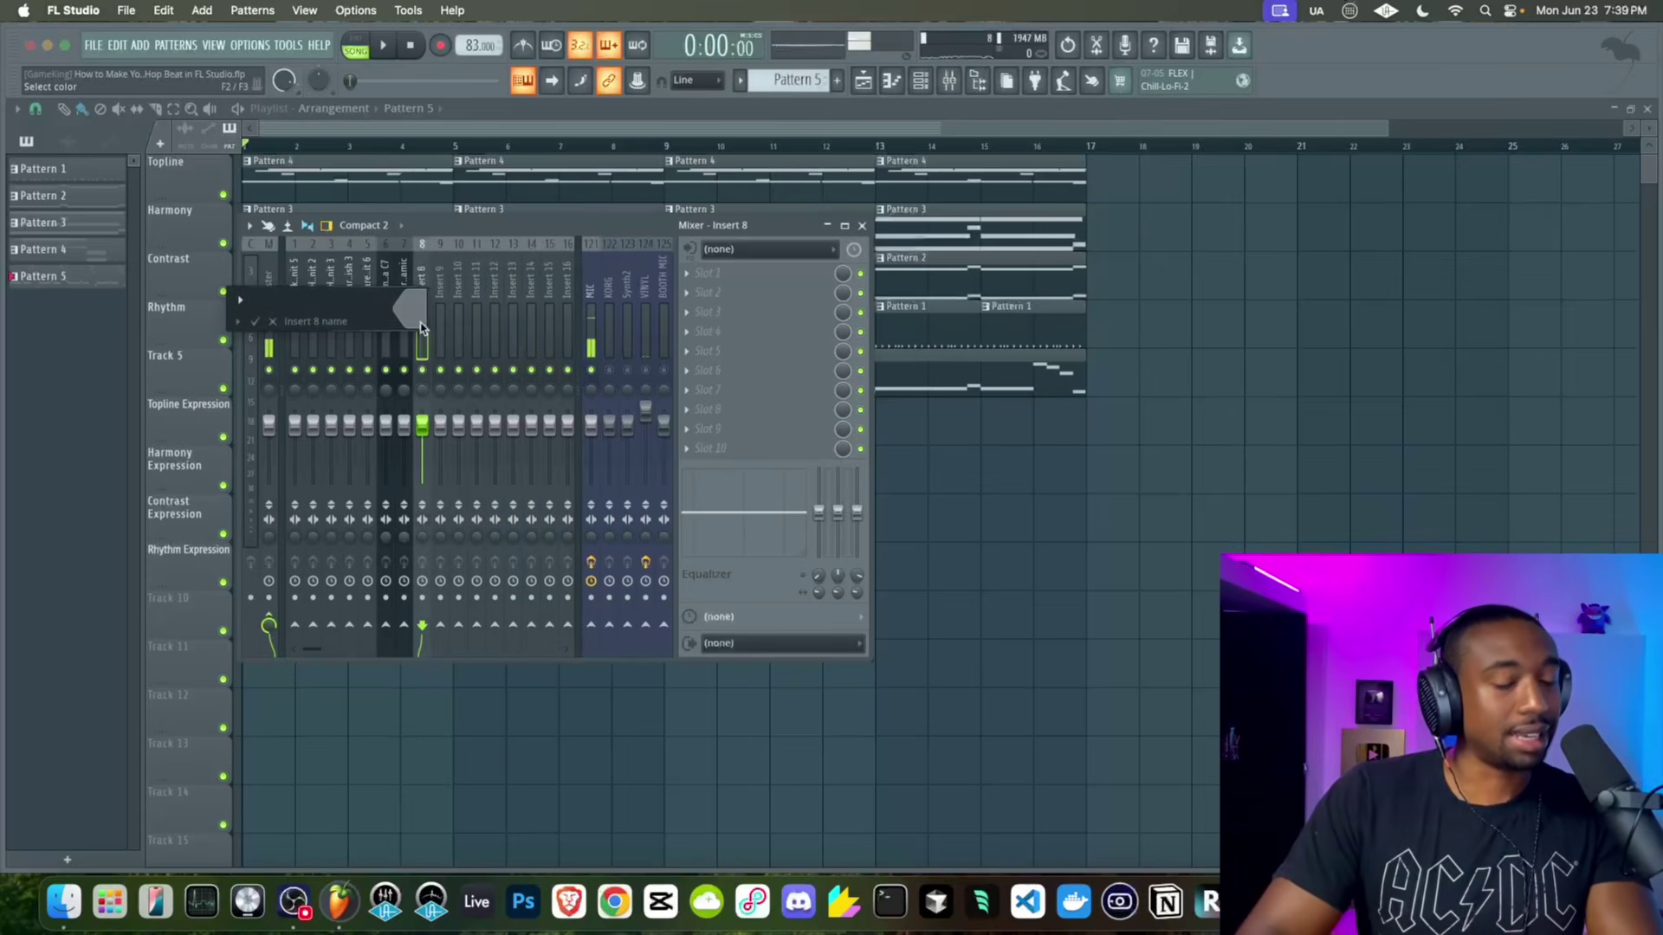
text(DRUMS)
key(Return)
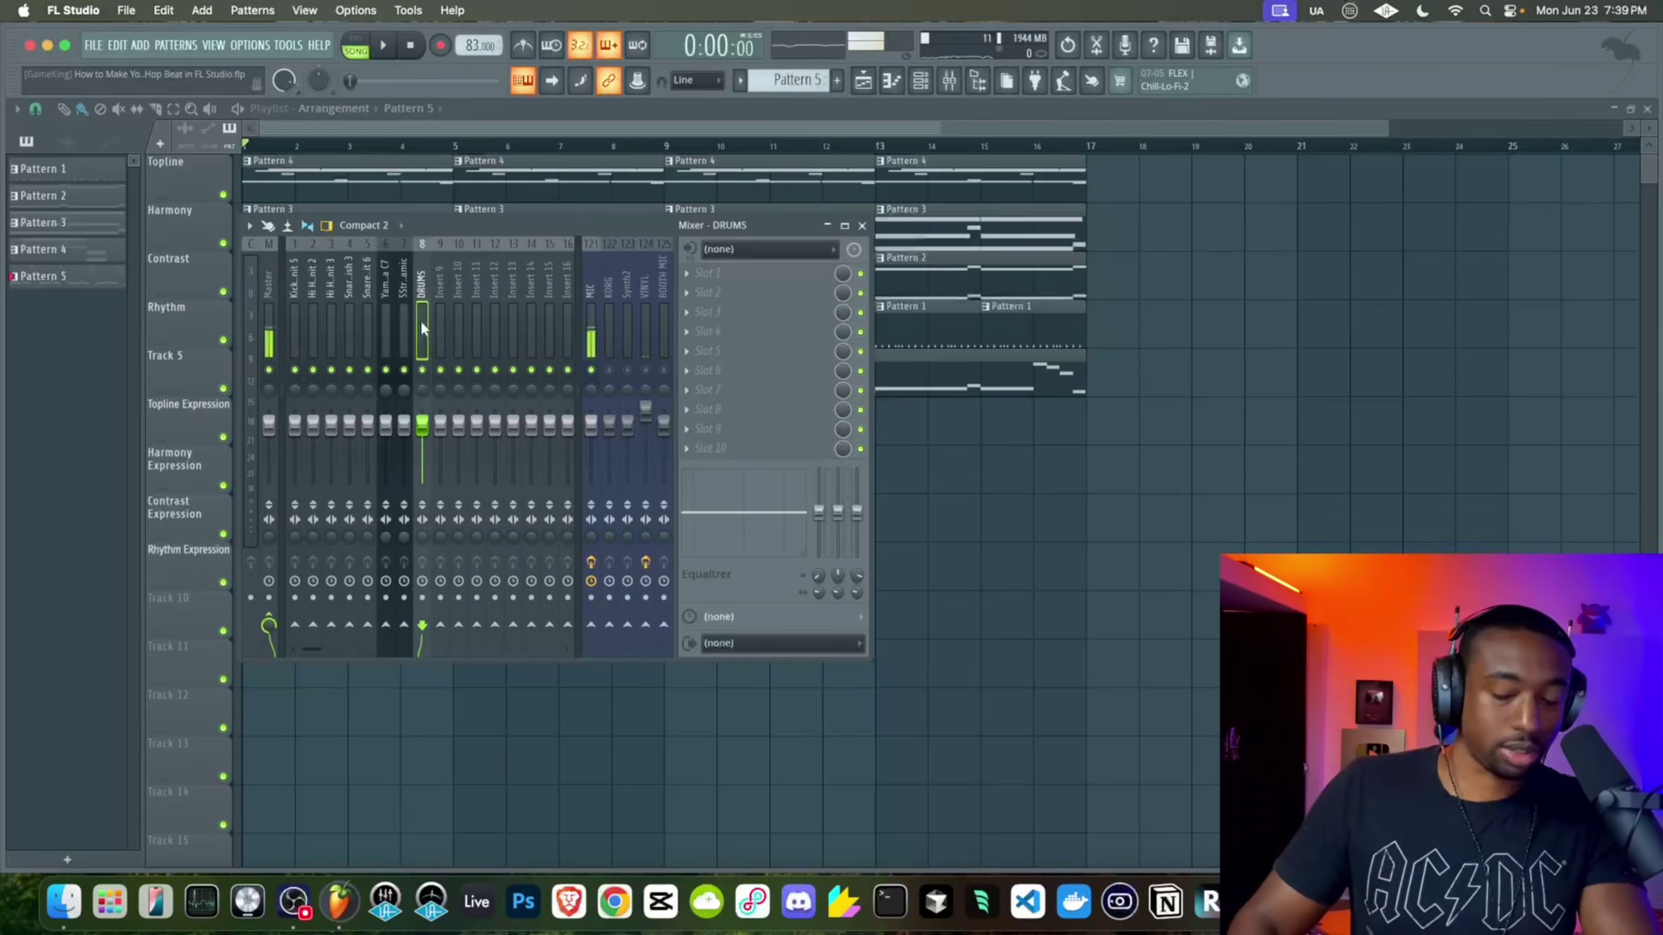
Move the DRUMS mixer track to the first insert position, ahead of the kick track
key(alt+Left)
key(alt+Left)
key(alt+Left)
key(alt+Left)
key(alt+Left)
key(alt+Left)
key(alt+Left)
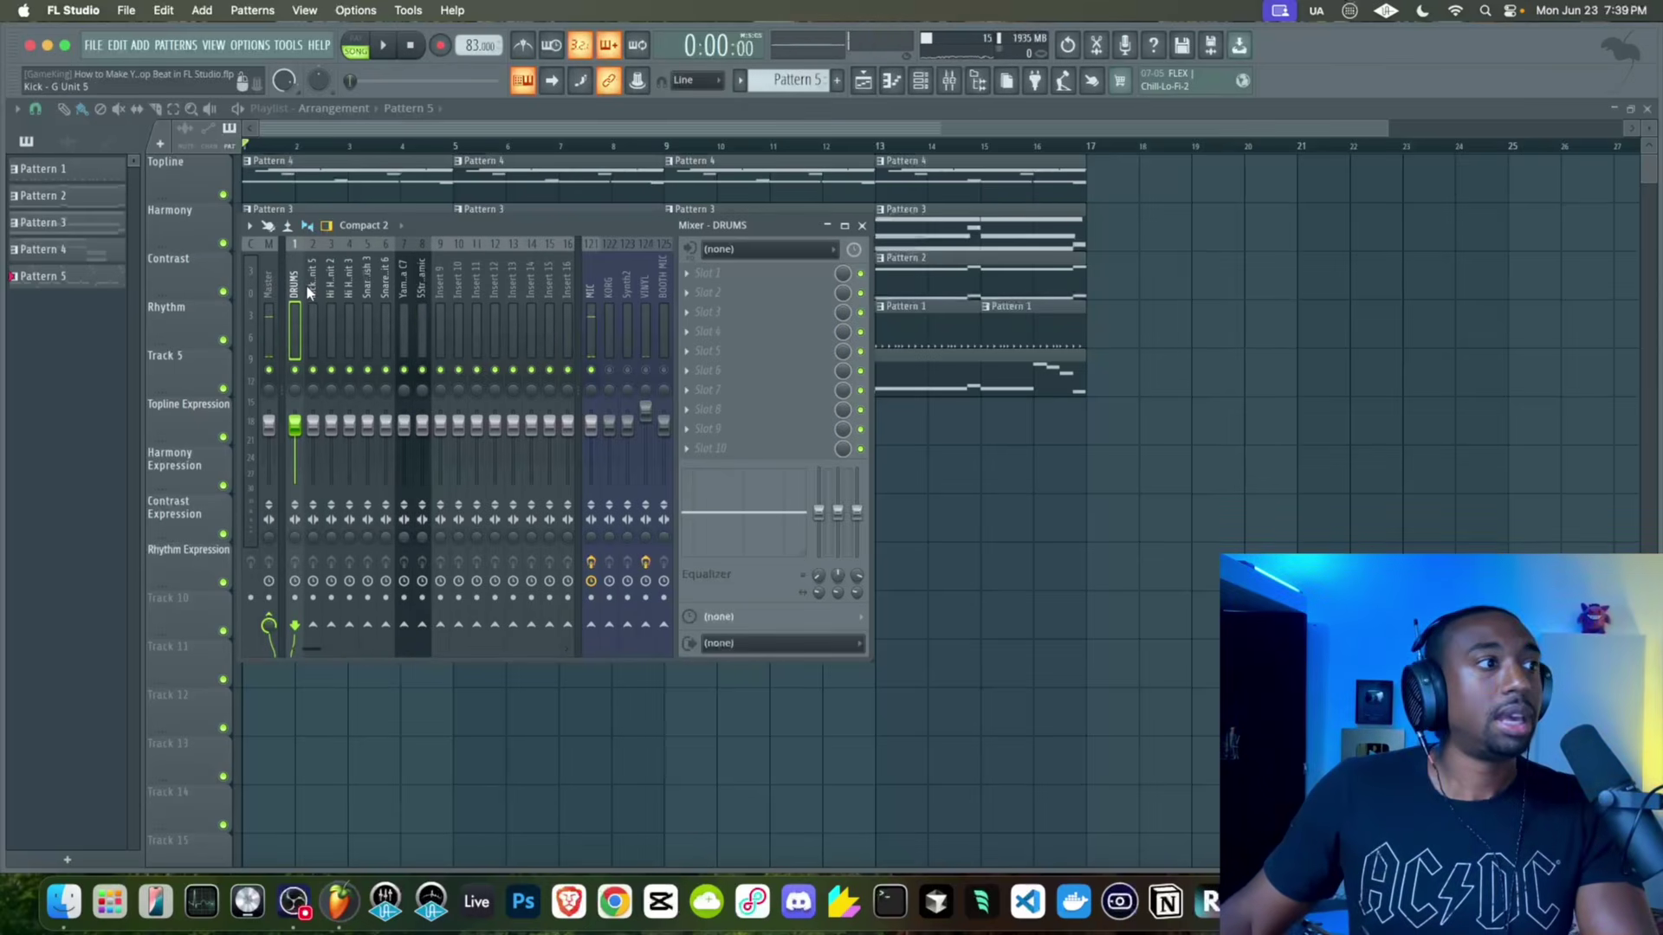
Select the five drum mixer tracks from the G Unit 5 kick through the G Unit 6 snare
drag(305, 284, 376, 289)
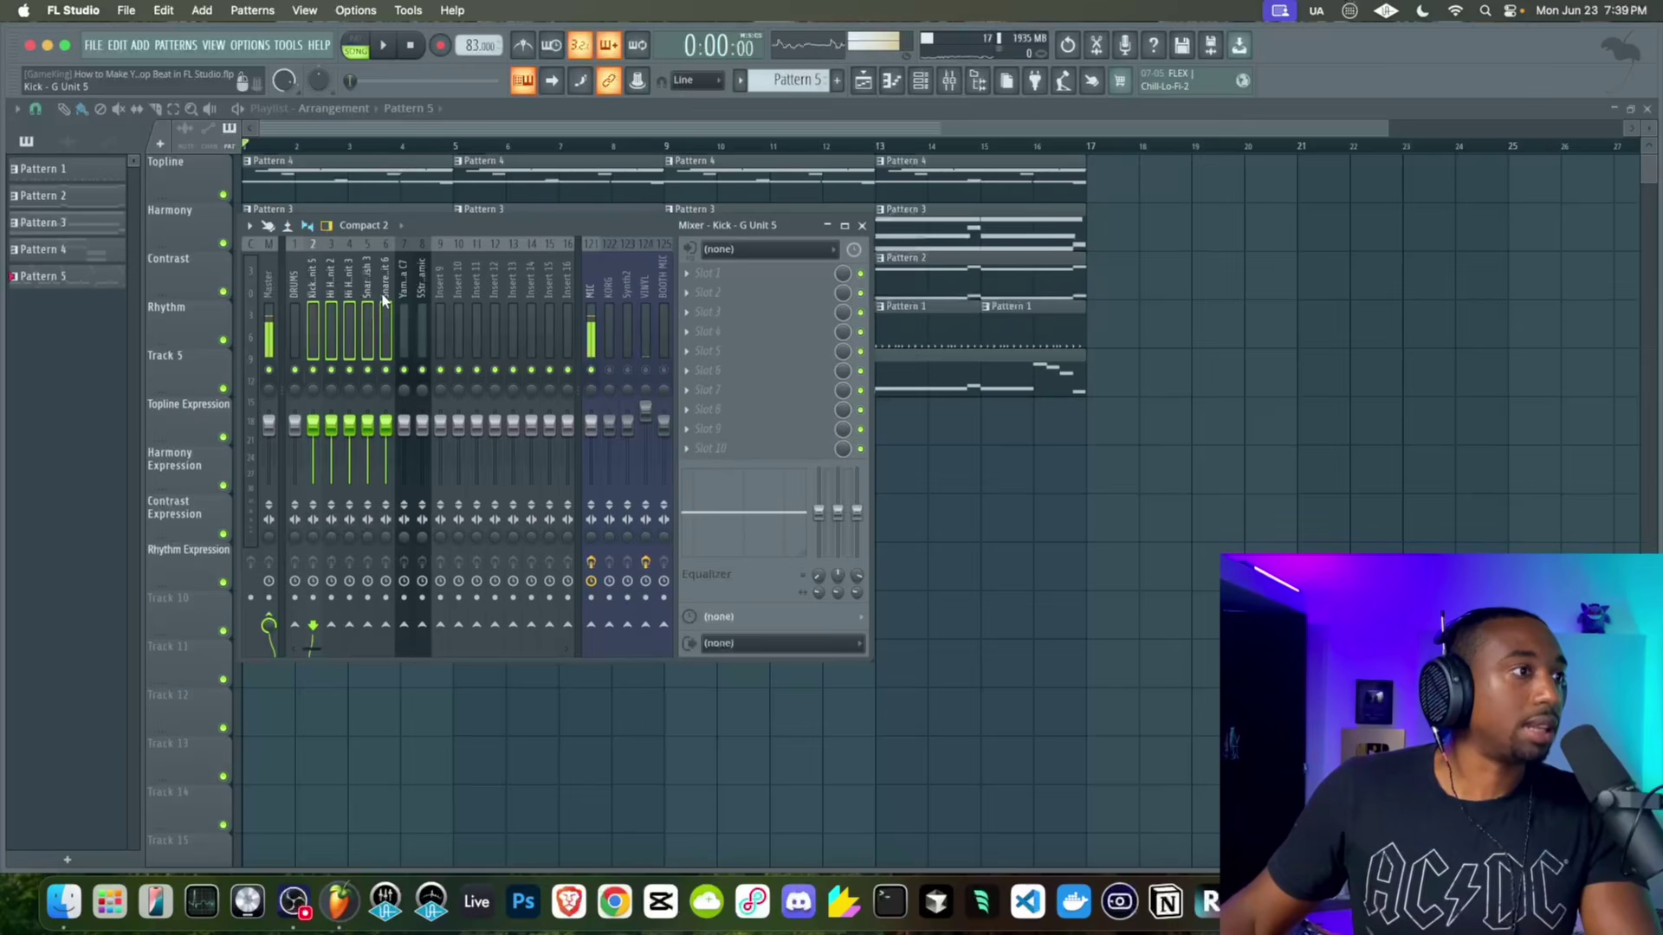
Route the selected kick, hi-hat and snare mixer tracks only to the DRUMS track and start playback
right_click(305, 625)
click(328, 651)
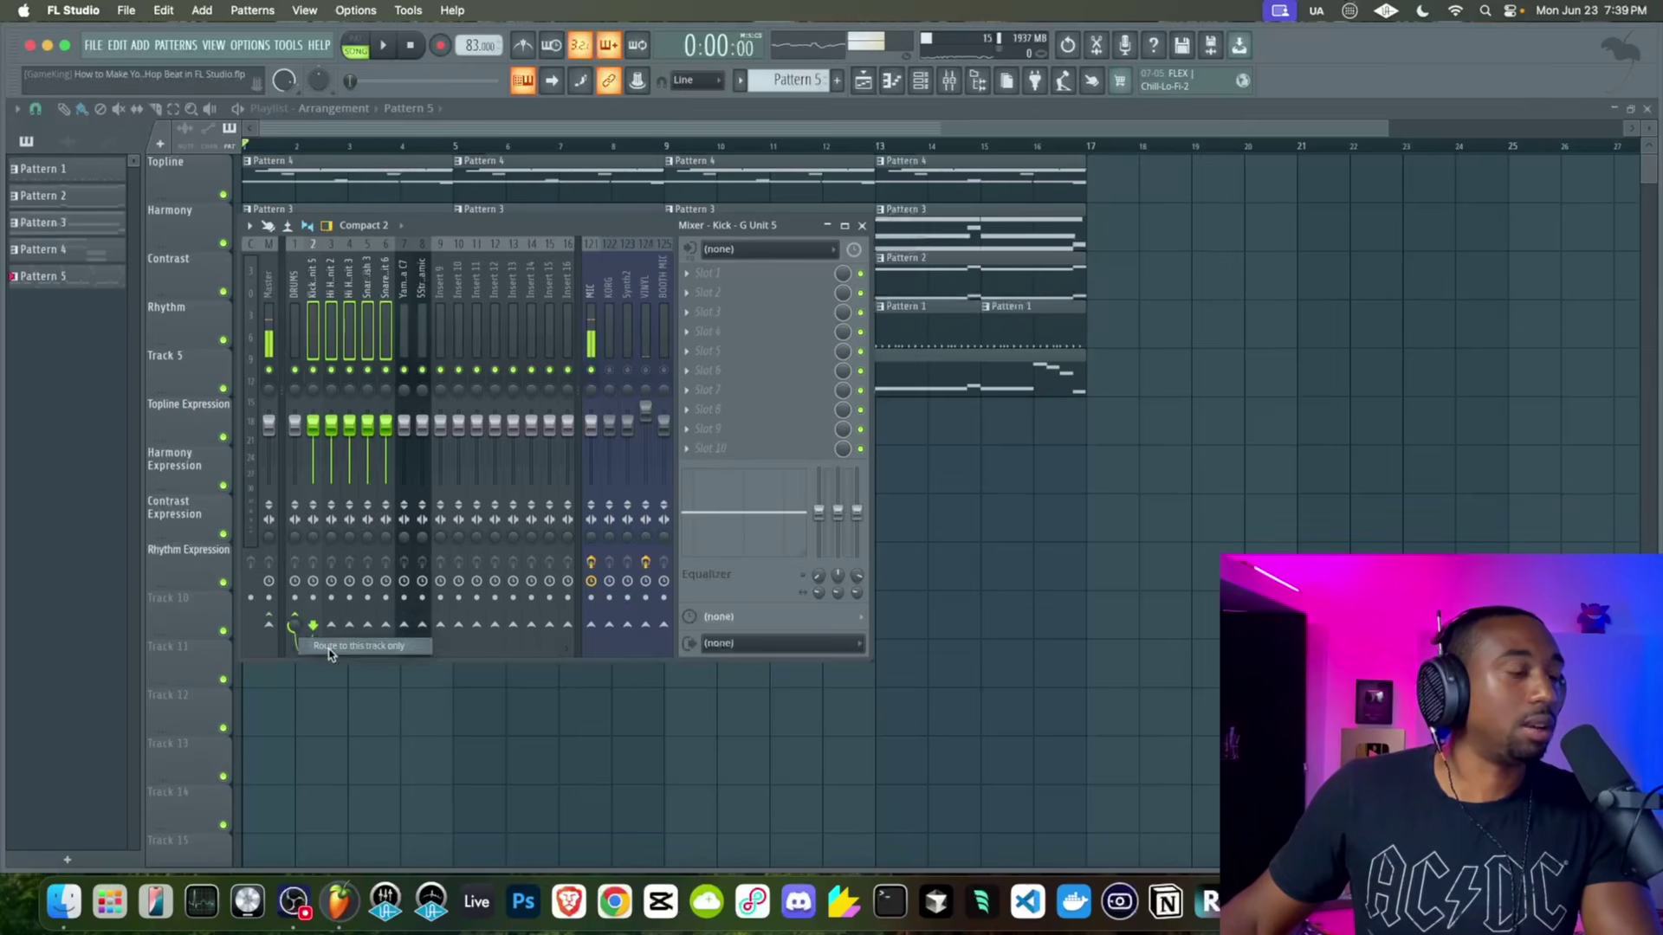
key(space)
Recolor the DRUMS mixer track red and stop playback
right_click(298, 304)
click(347, 246)
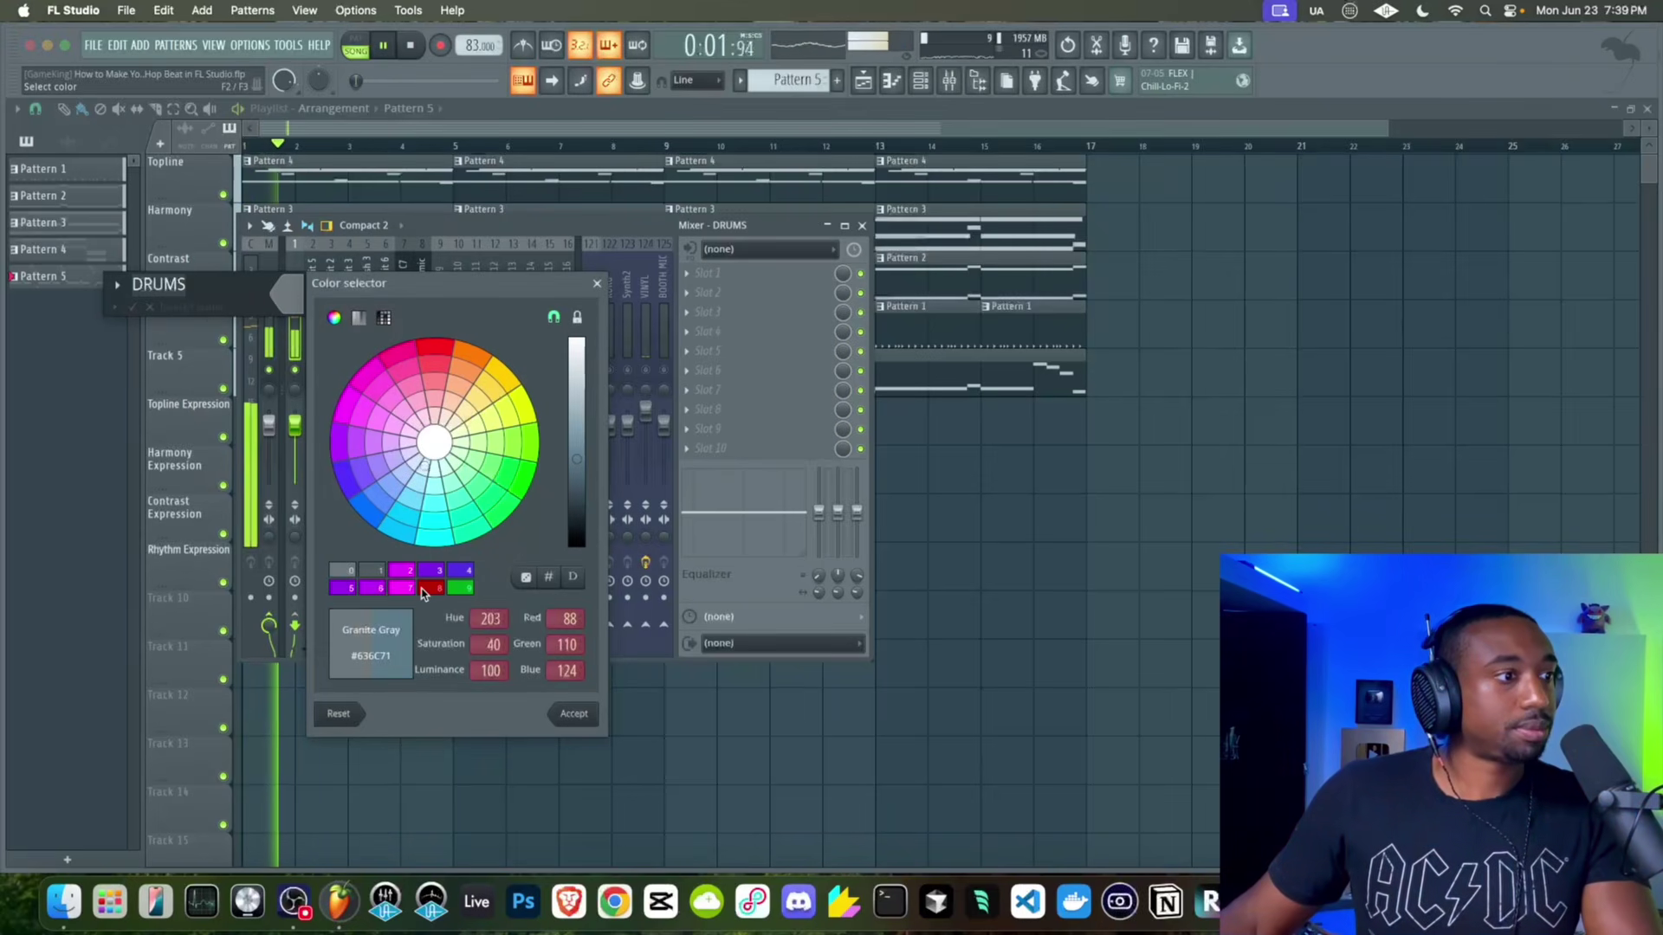
click(423, 589)
click(574, 713)
key(Return)
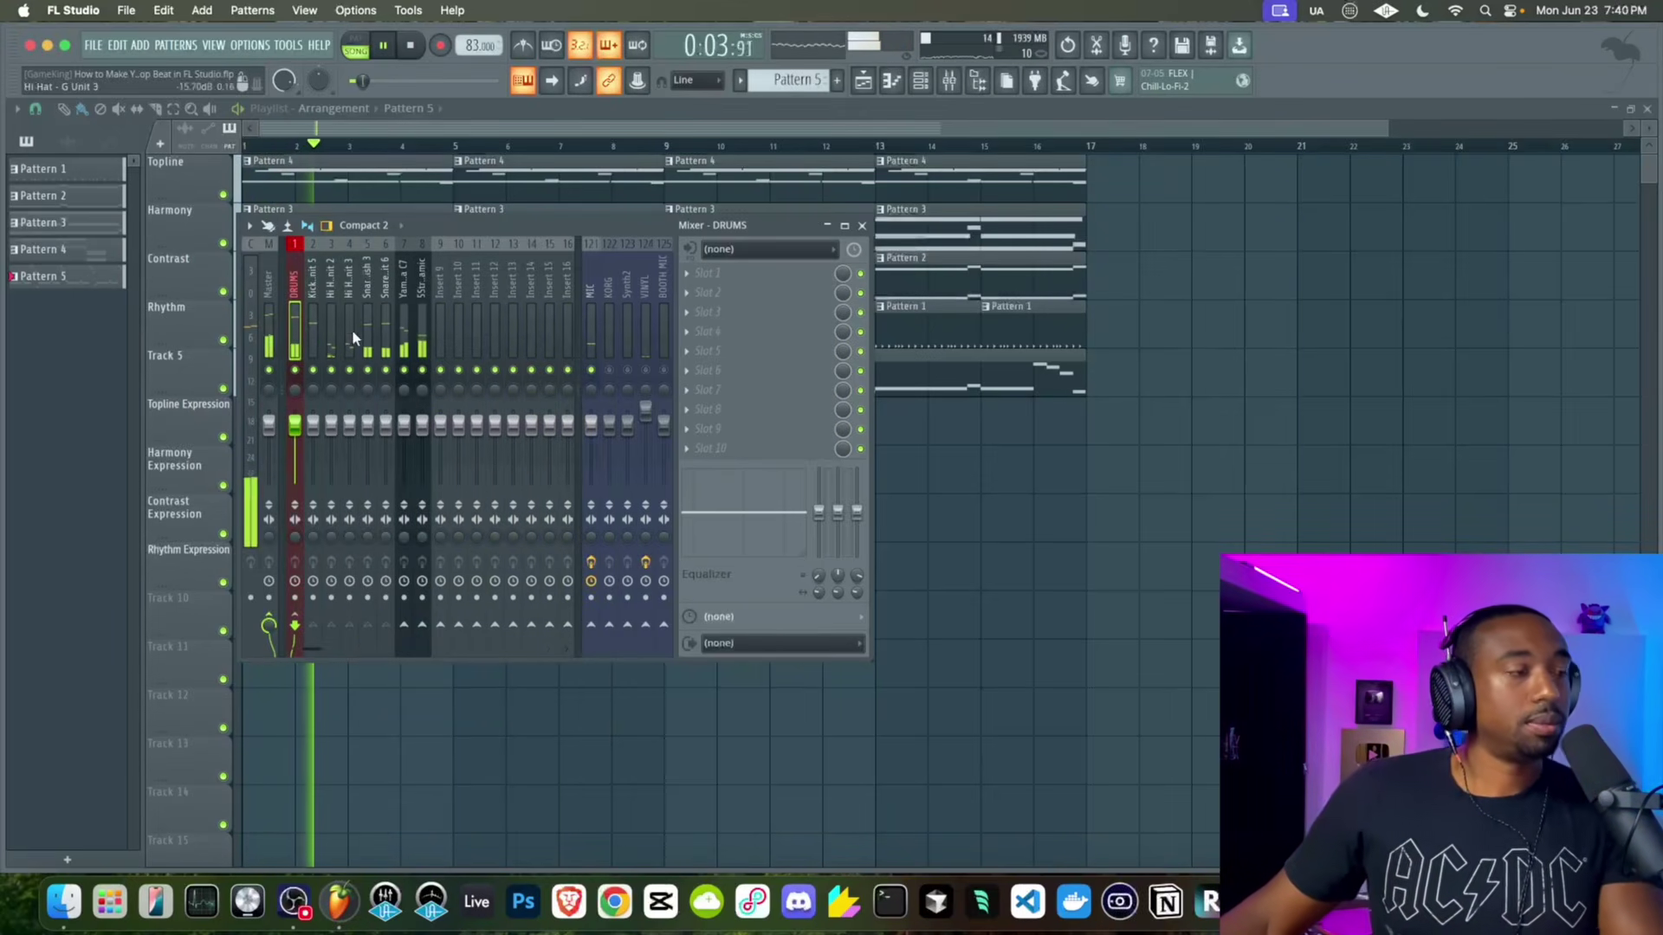
key(space)
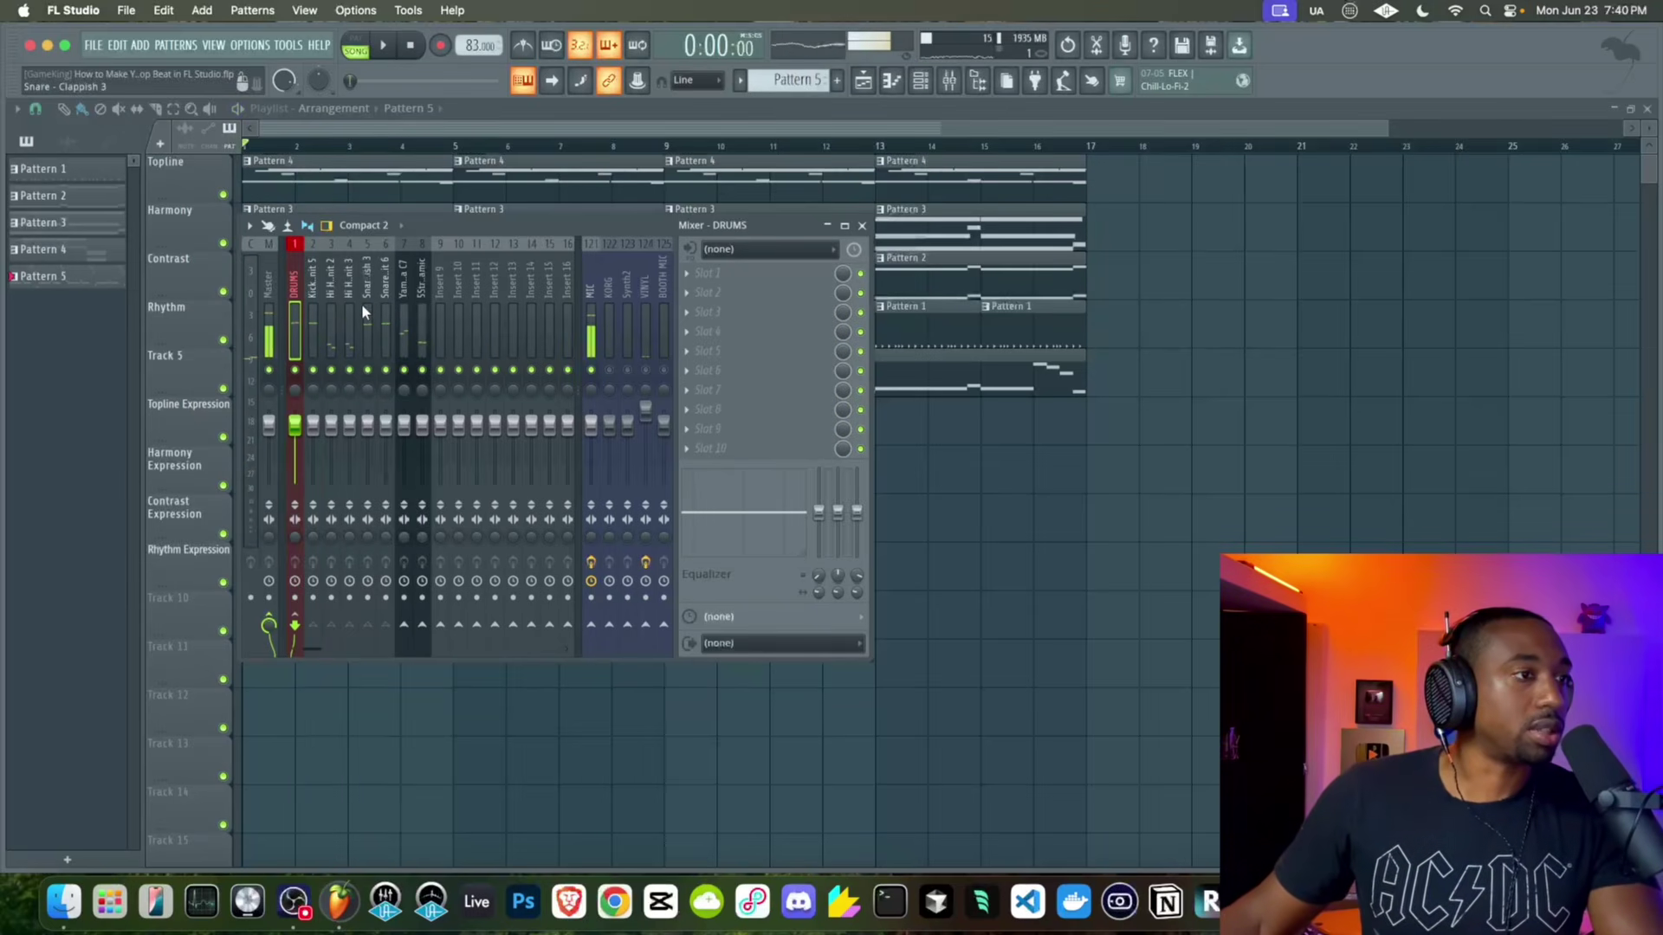
Add Fruity Limiter to the DRUMS track's first effect slot, with soft saturation threshold at -5.0 dB, and raise its gain during playback
key(space)
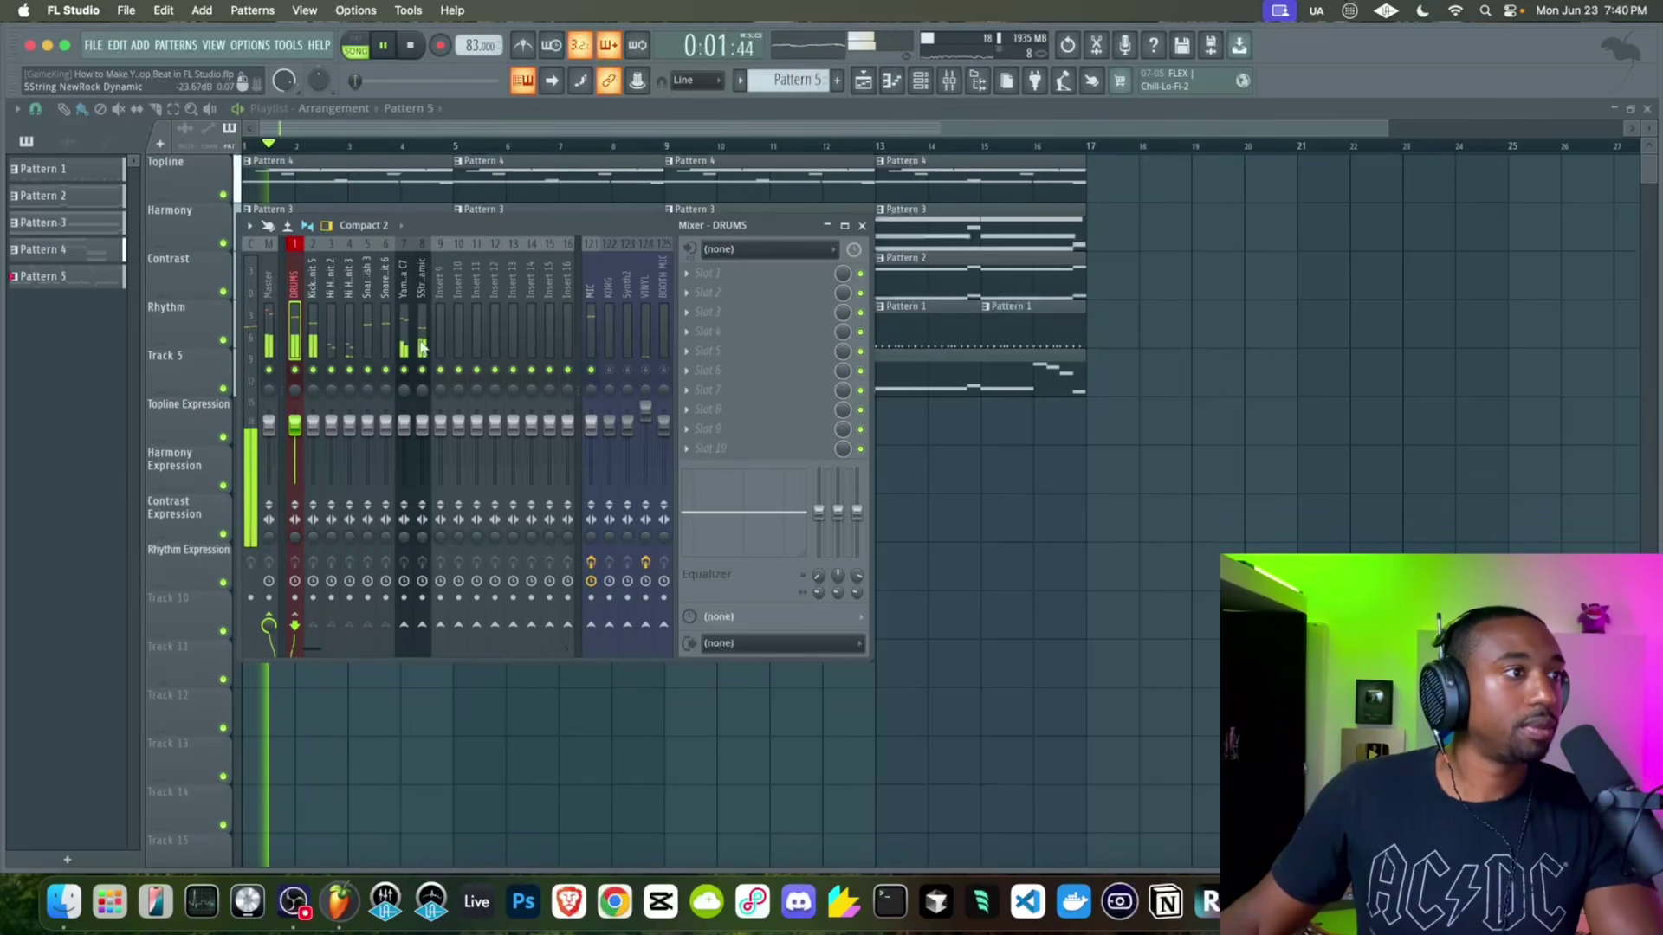
click(726, 279)
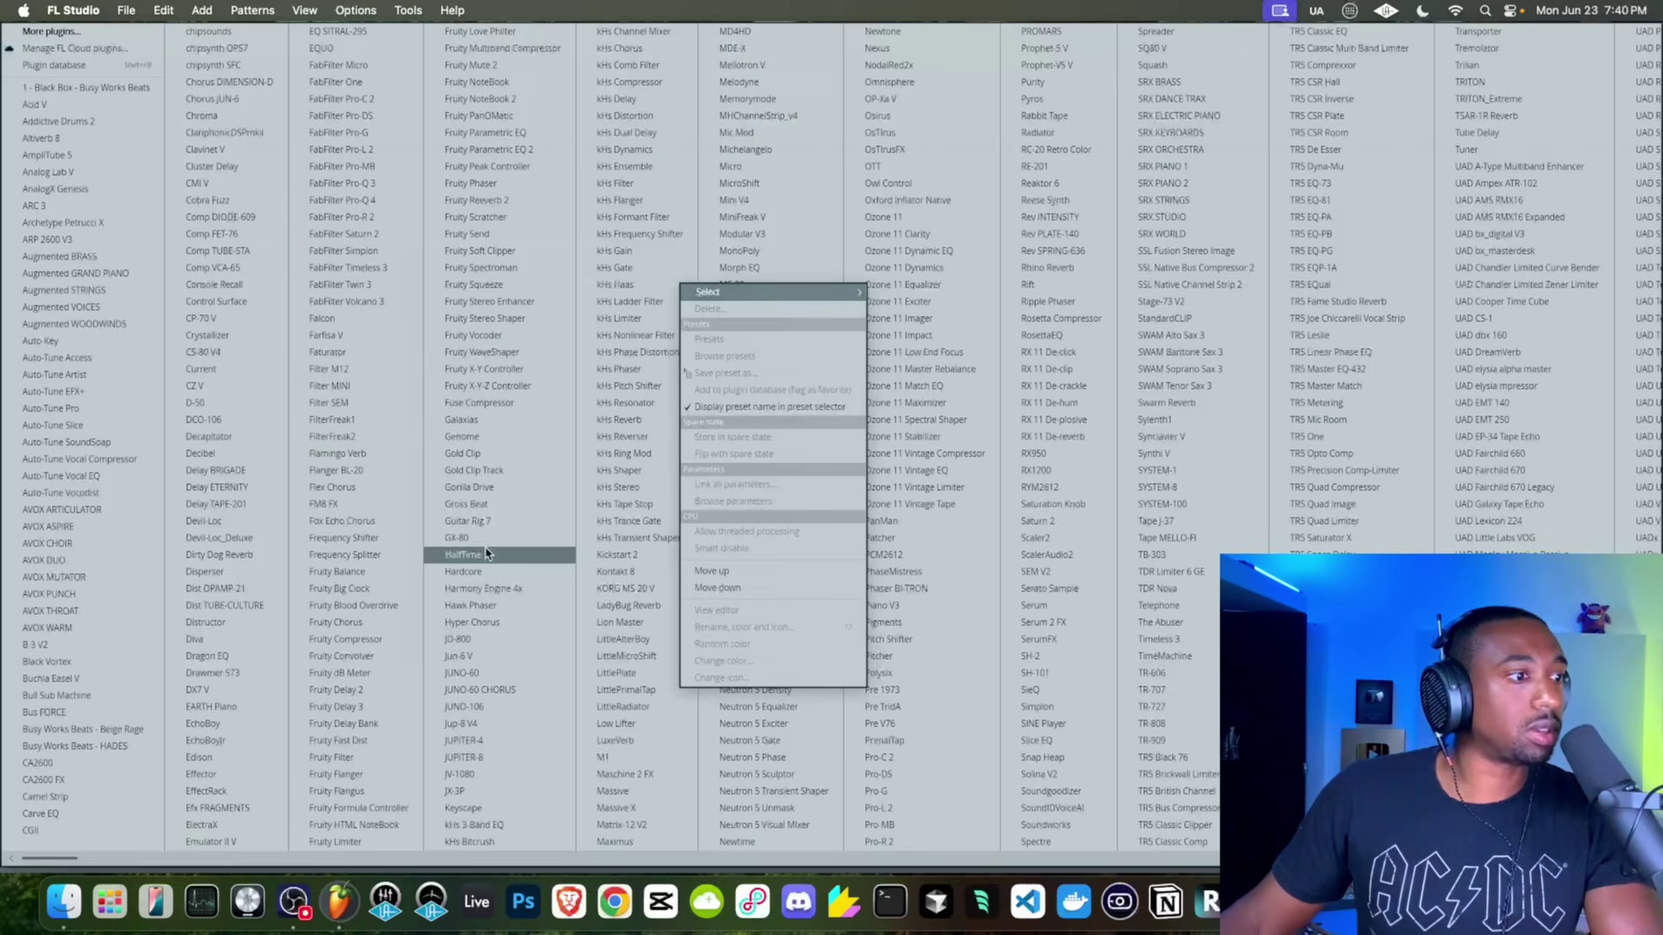
click(372, 841)
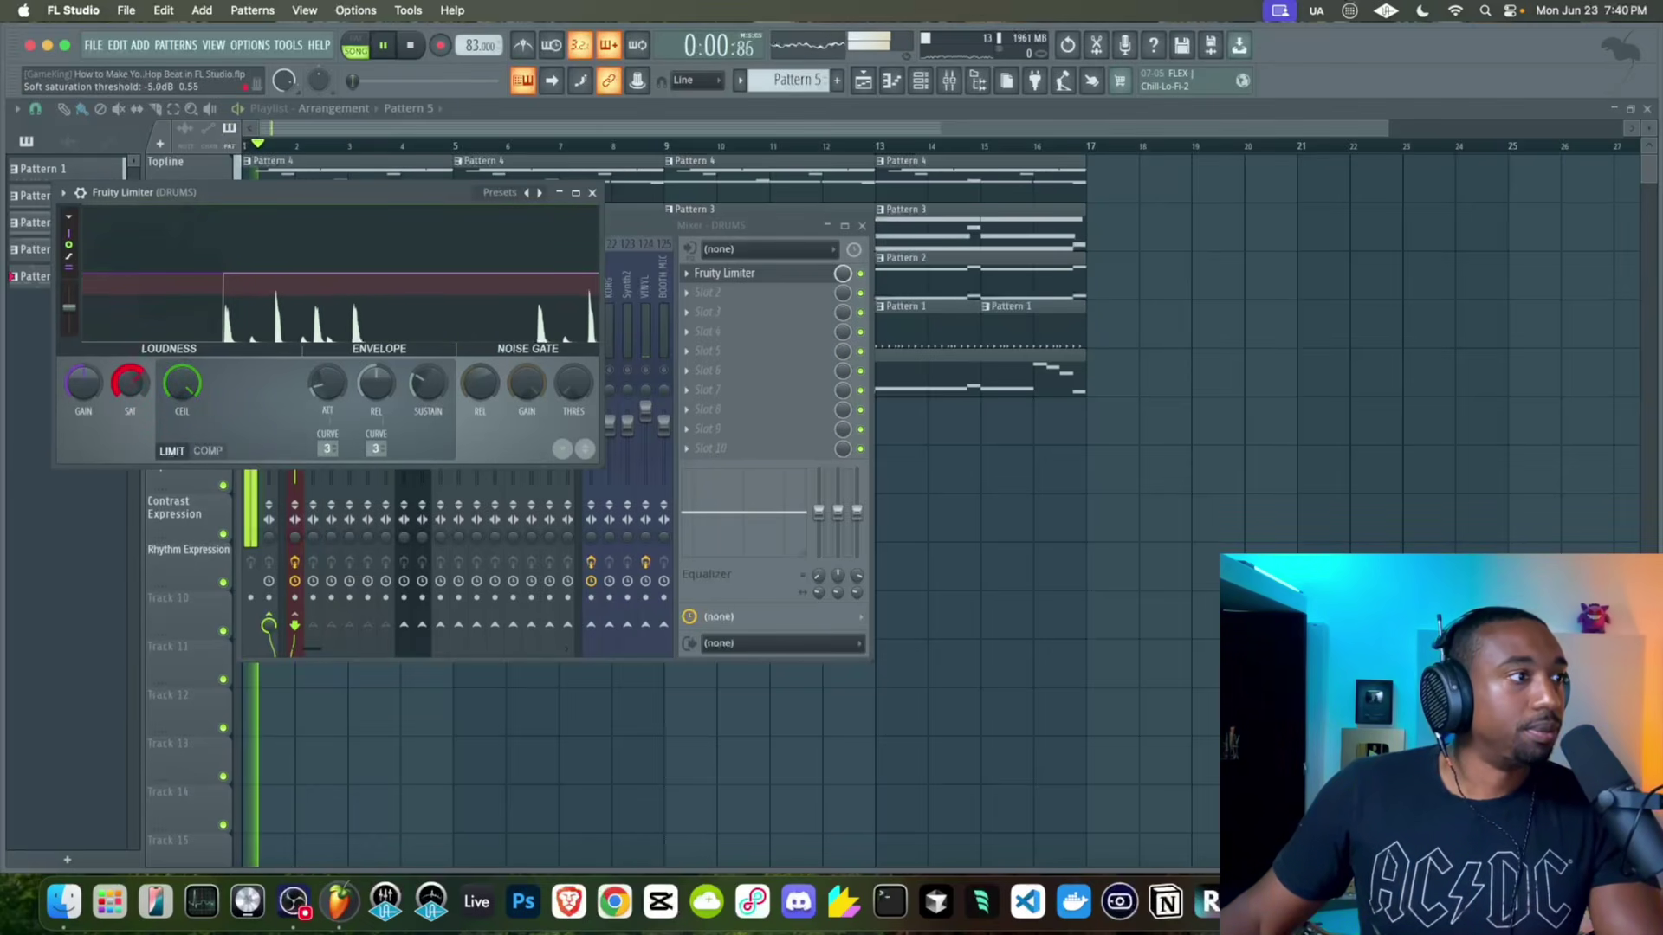
drag(83, 383, 83, 342)
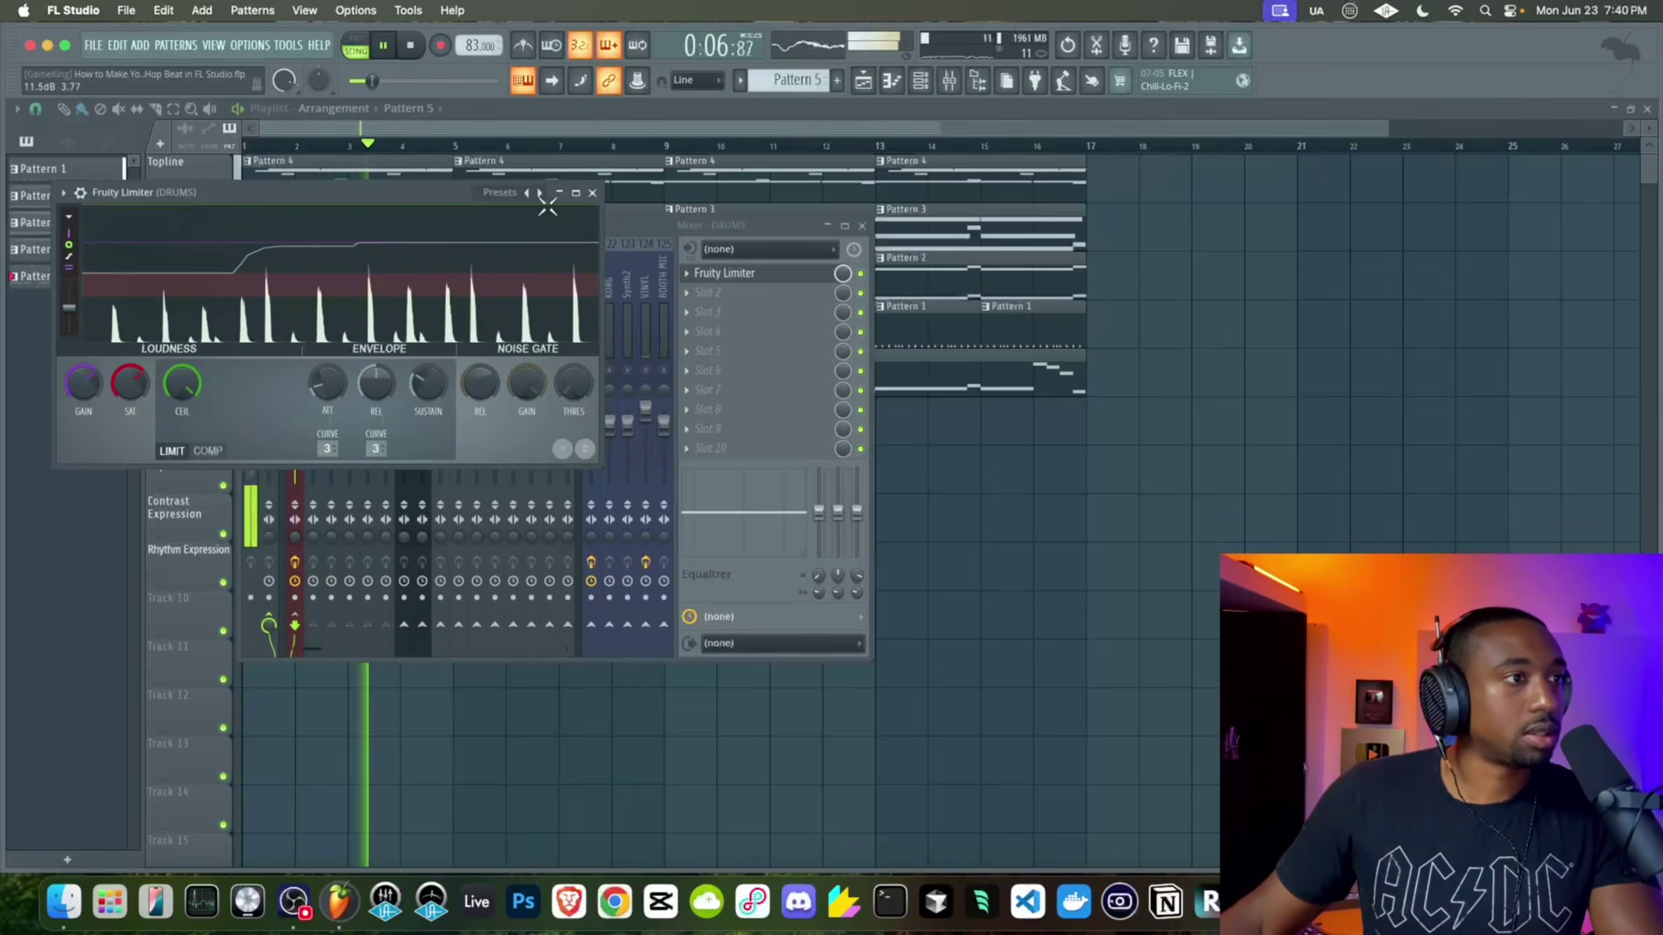
click(594, 193)
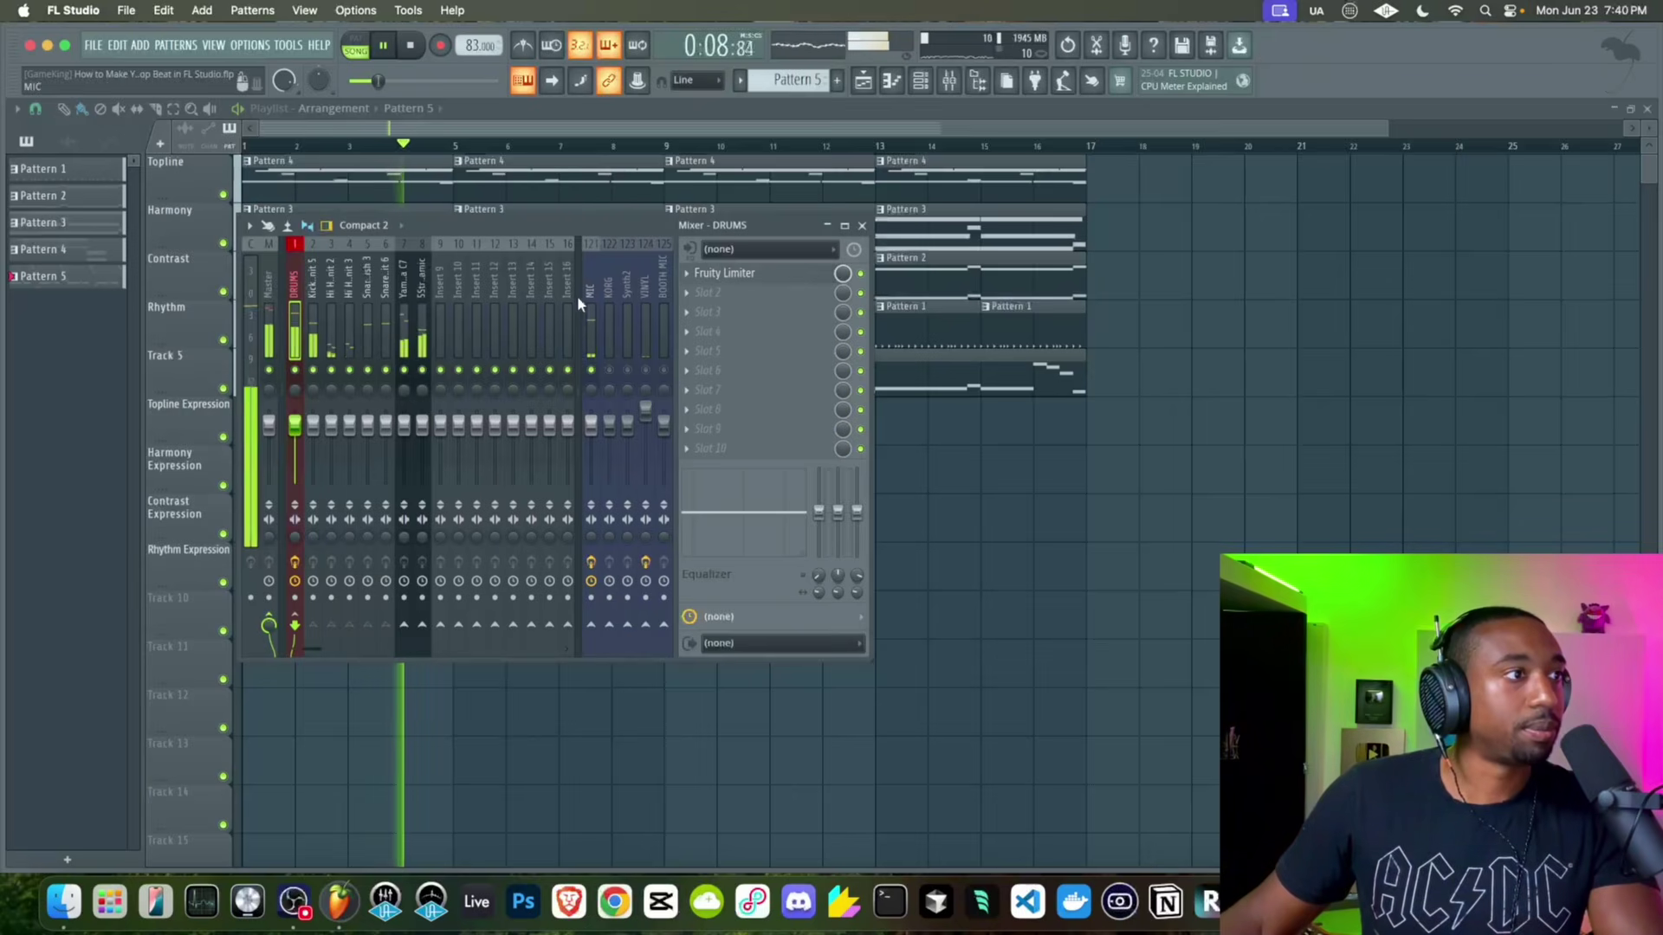
Add Fruity Parametric EQ 2 to the DRUMS track's second effect slot and lower its main level
click(743, 296)
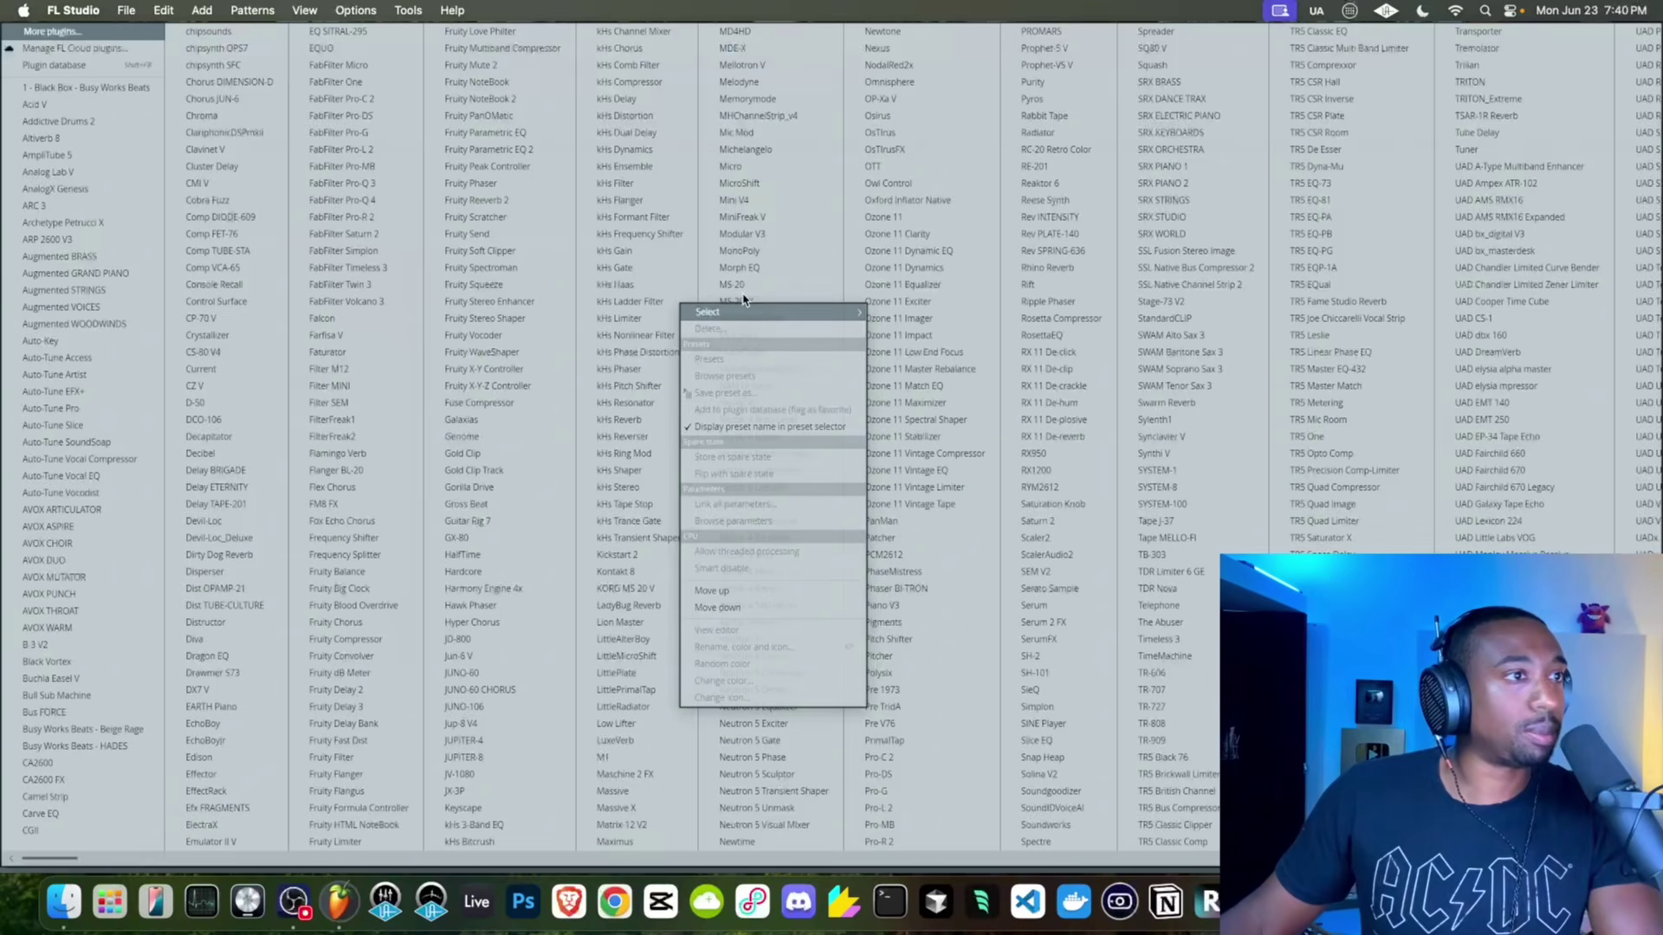
click(546, 153)
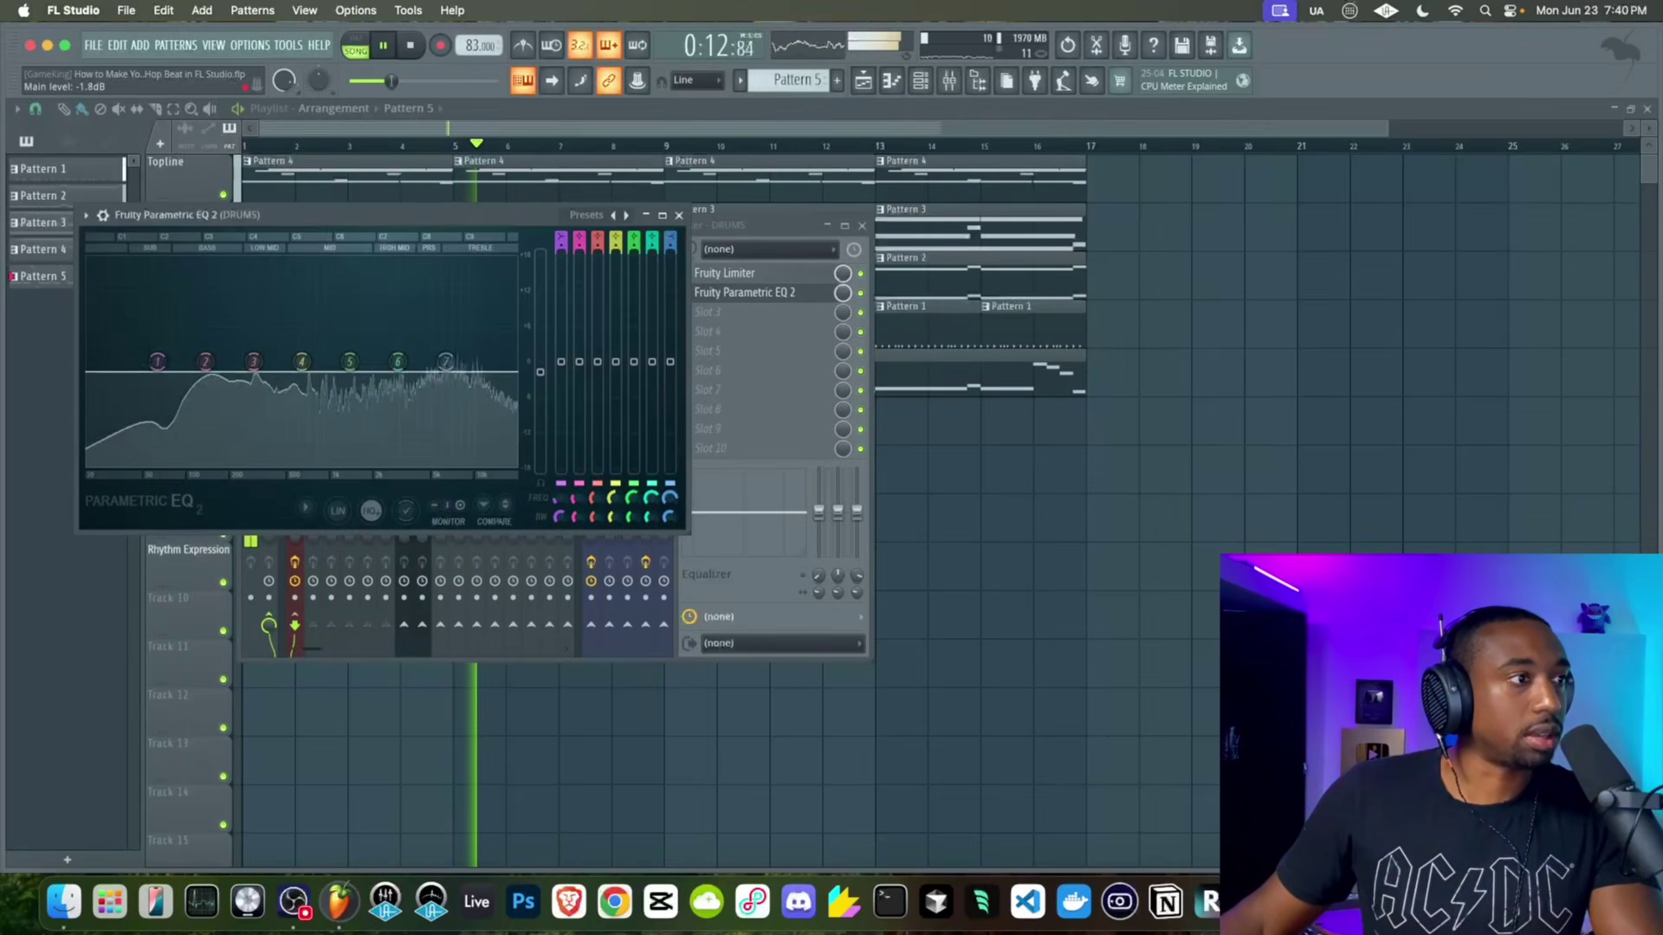
click(679, 216)
click(745, 293)
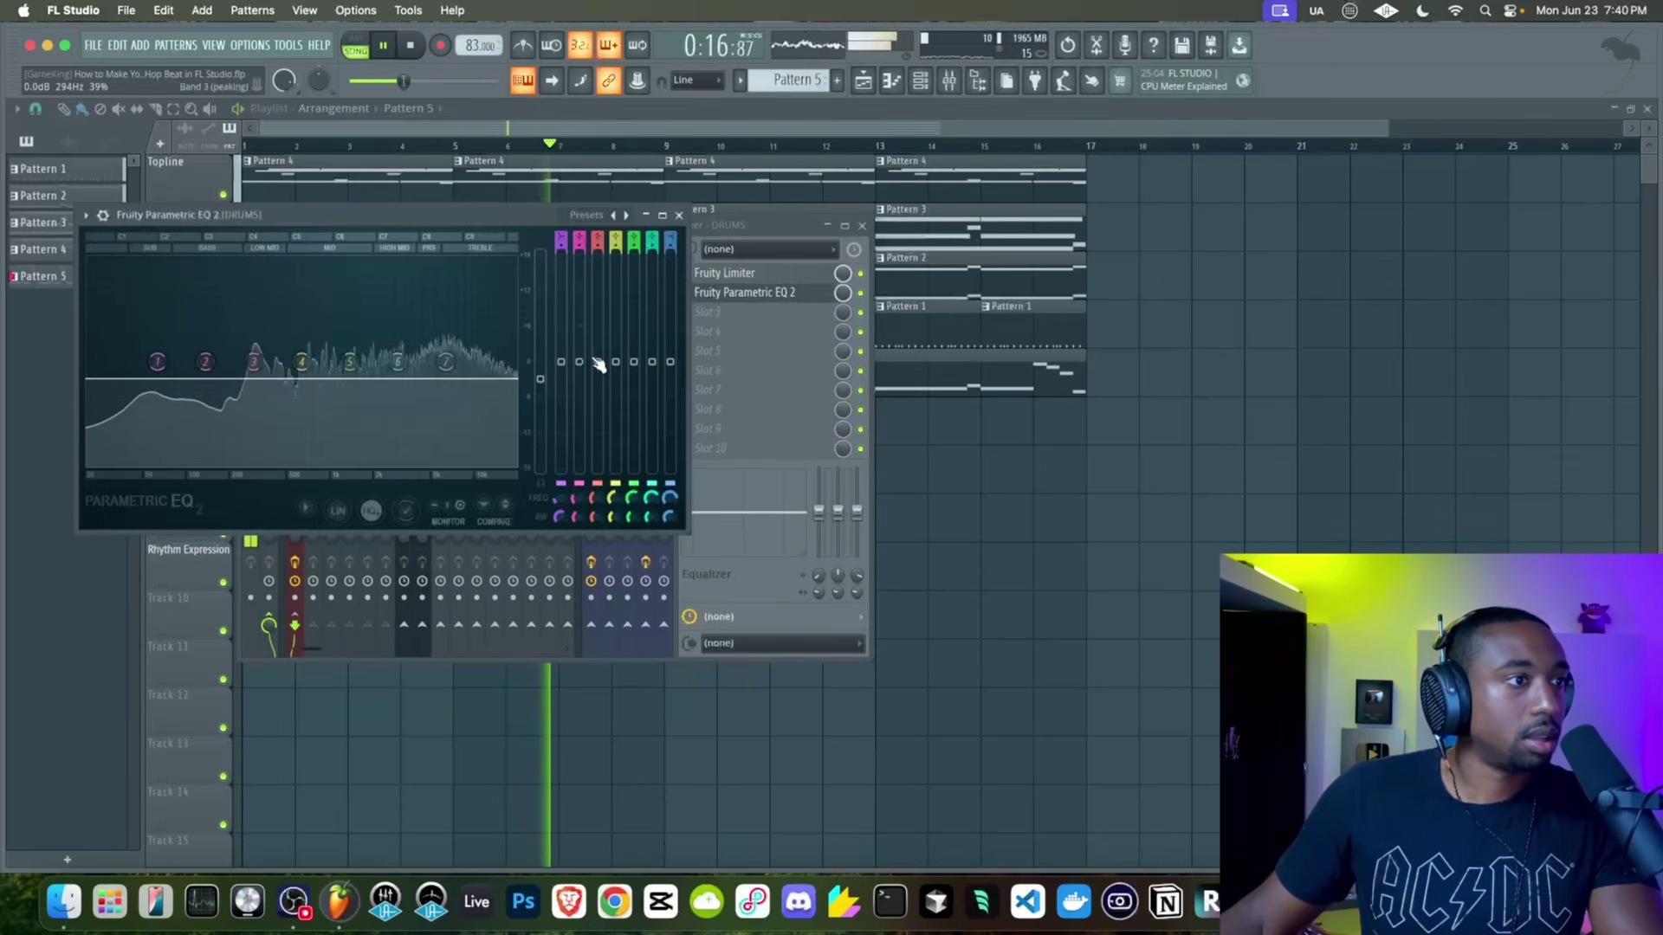
Boost EQ band 2 on the DRUMS track by about 2.5 dB and shift it to a lower frequency
drag(579, 358, 579, 345)
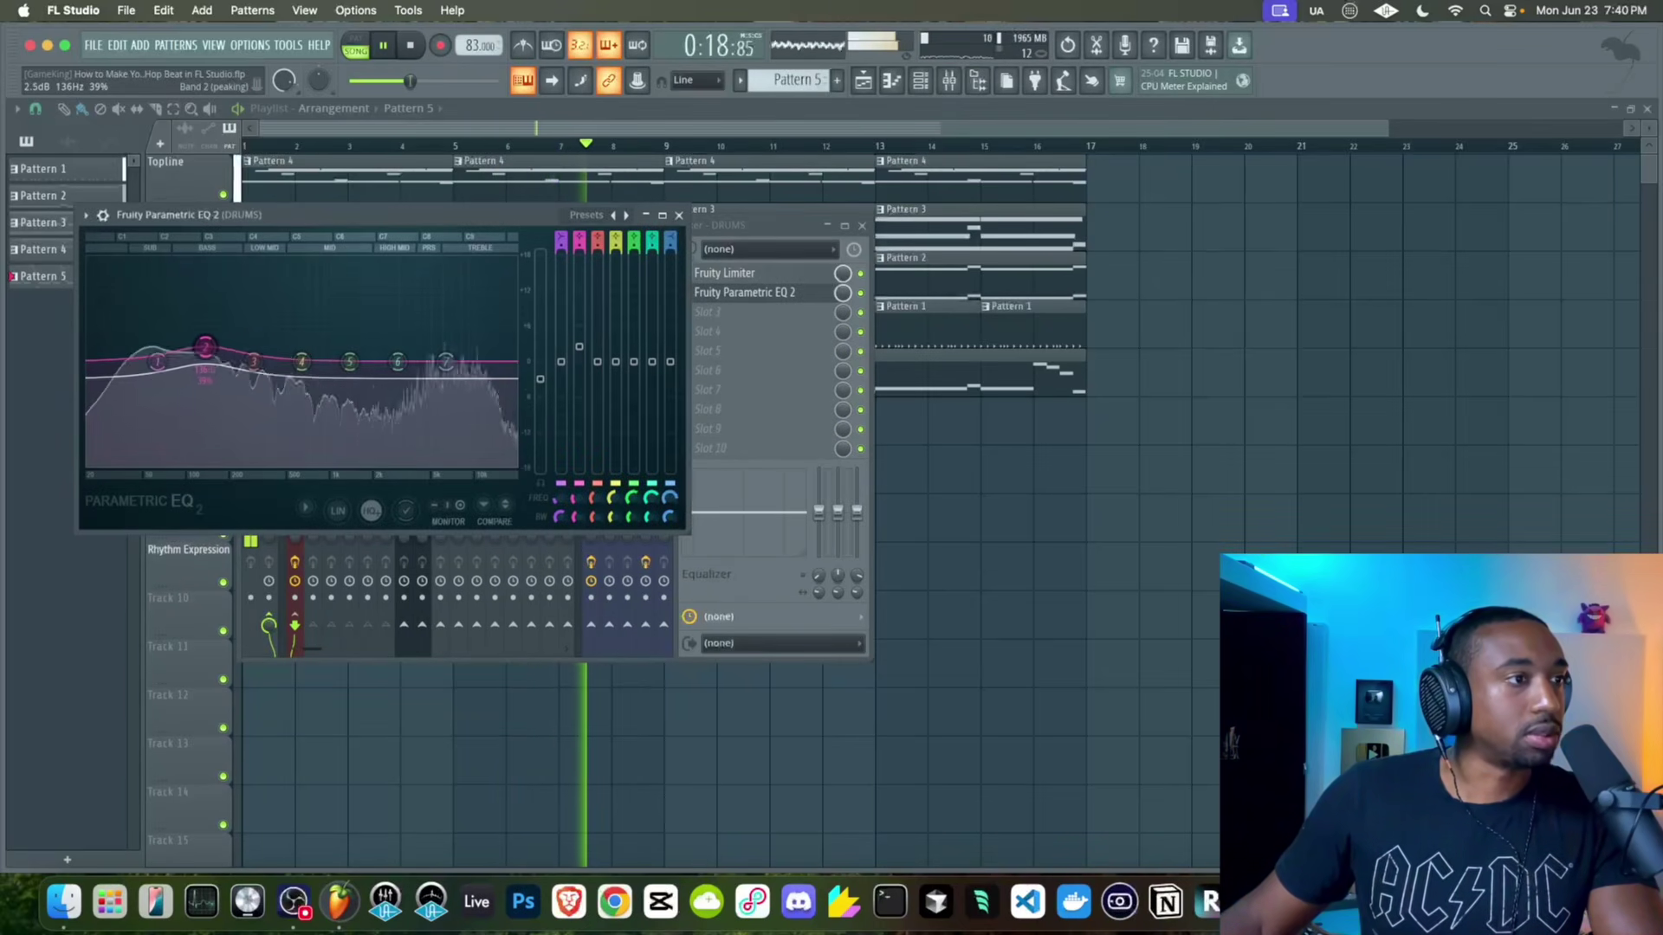
drag(206, 347, 168, 347)
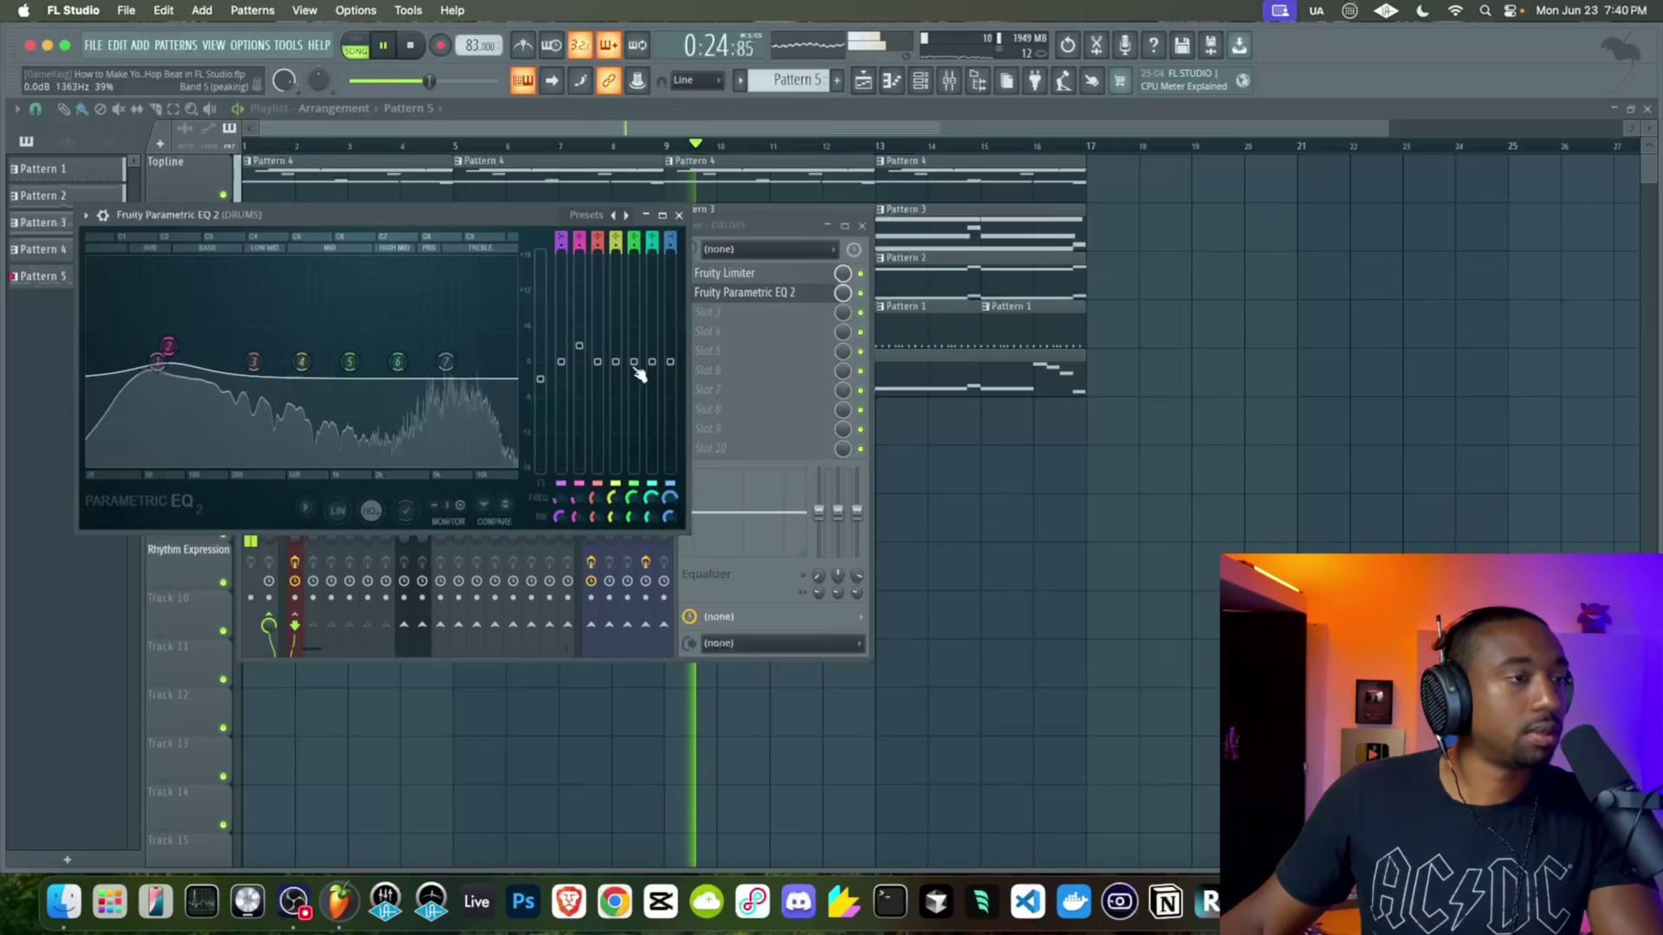
click(679, 216)
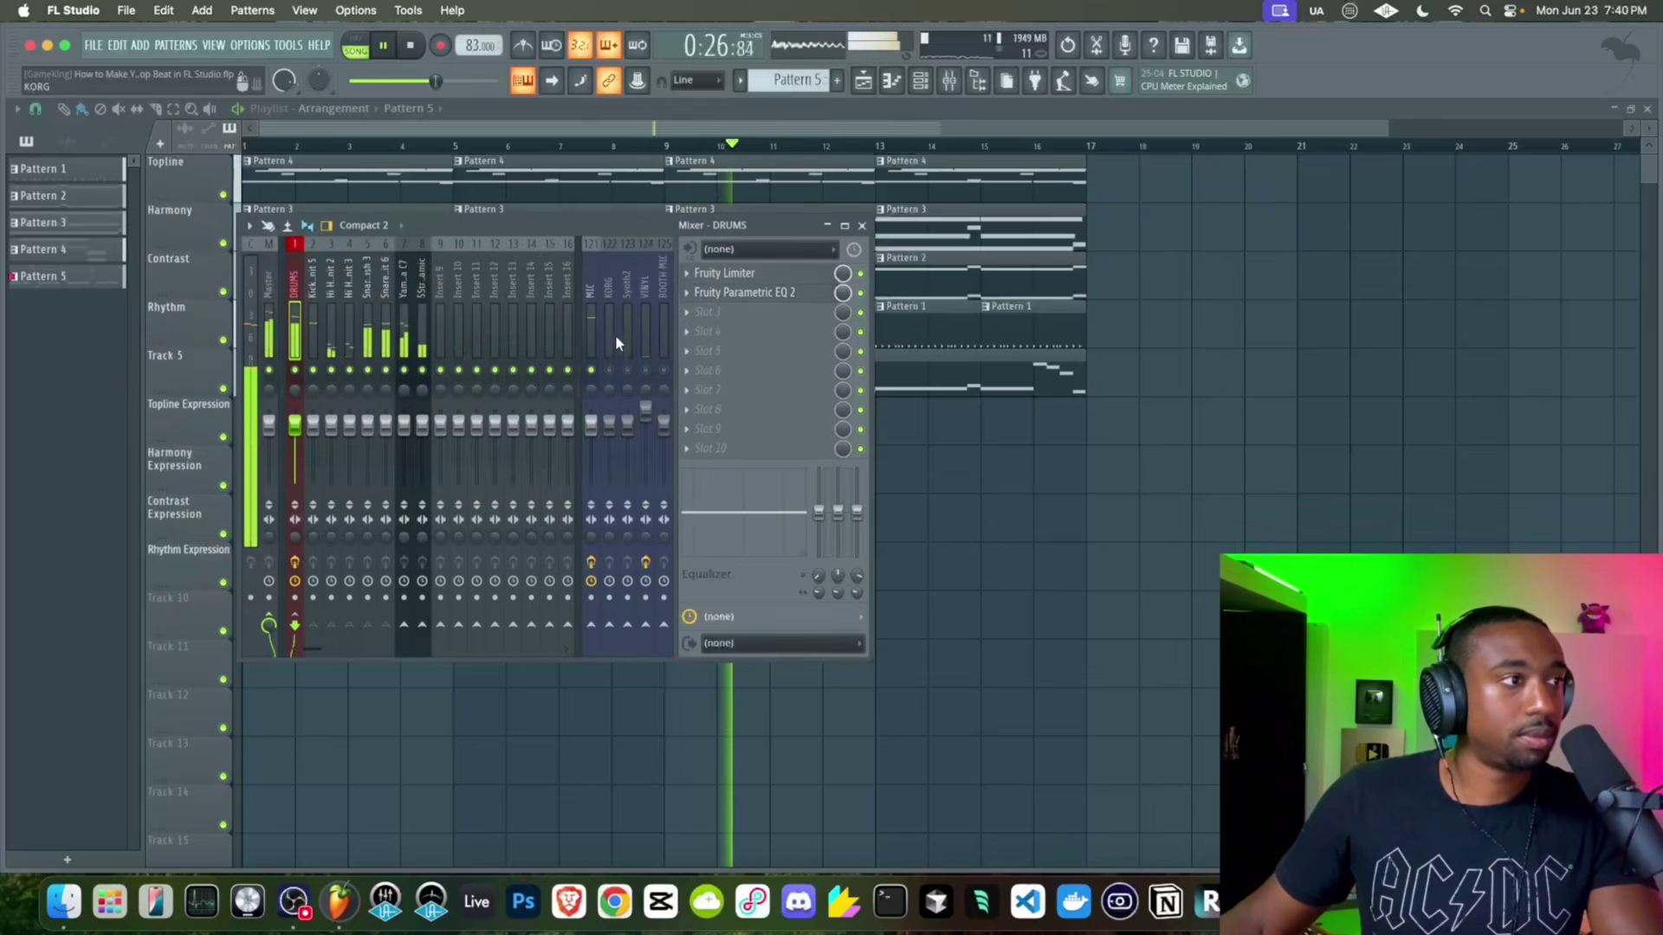
click(862, 225)
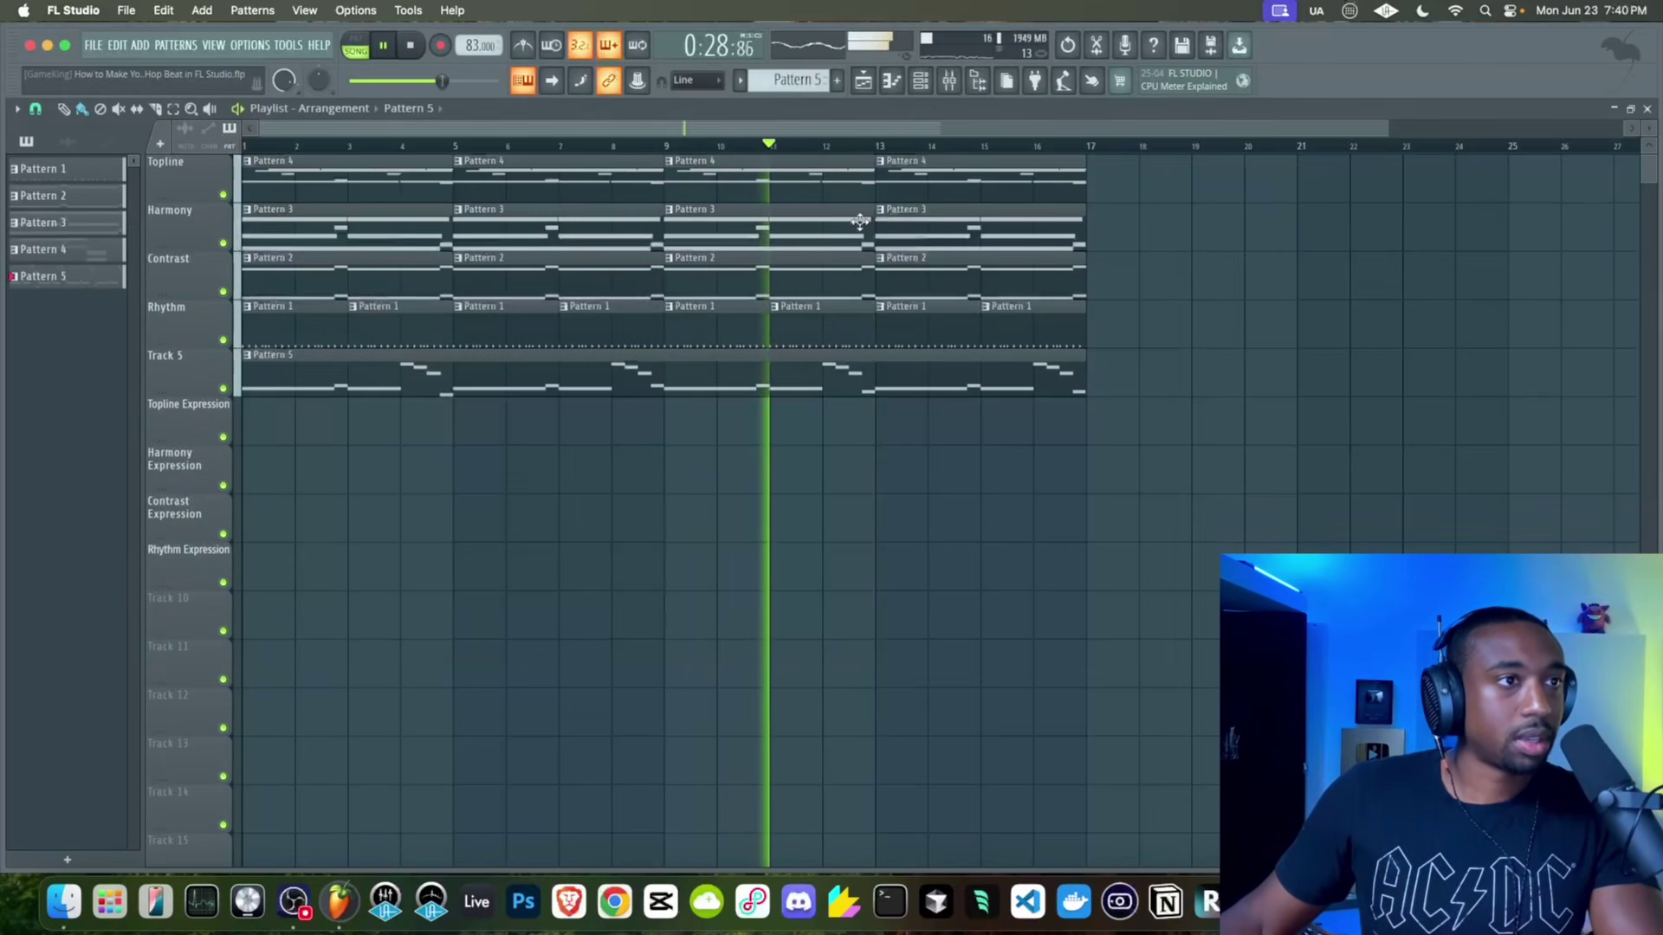
Open the Pattern 1 channel rack and slightly adjust the time shift of Hi Hat - G Unit 2 during playback
key(space)
click(921, 81)
scroll(765, 78, up, 4)
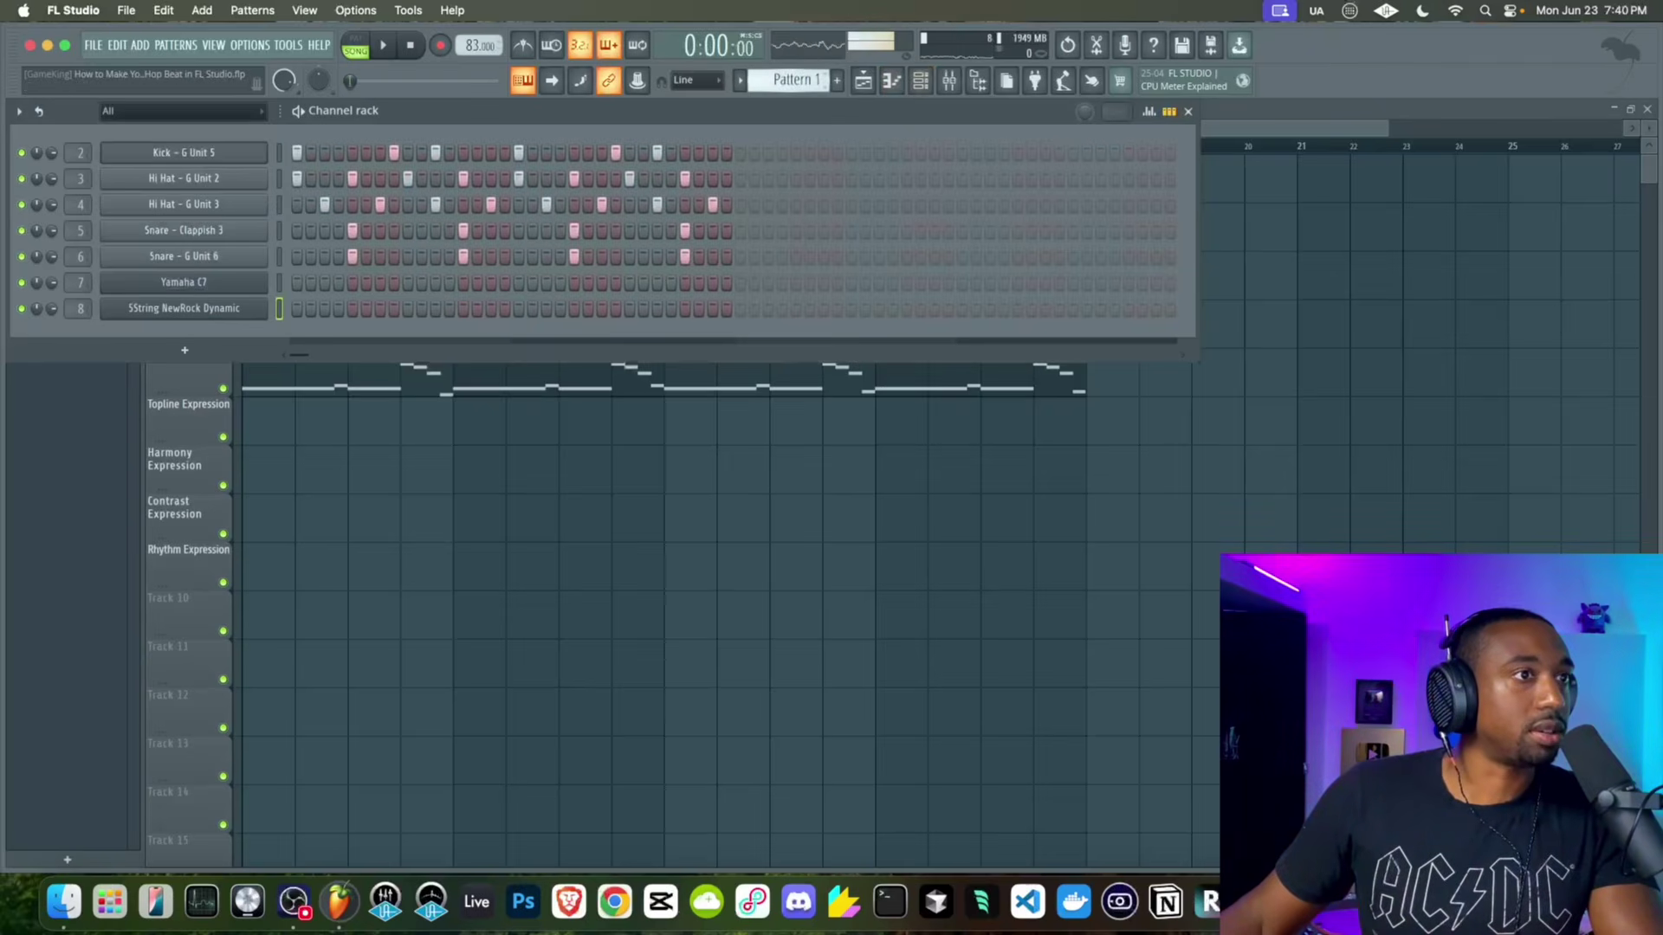
click(212, 182)
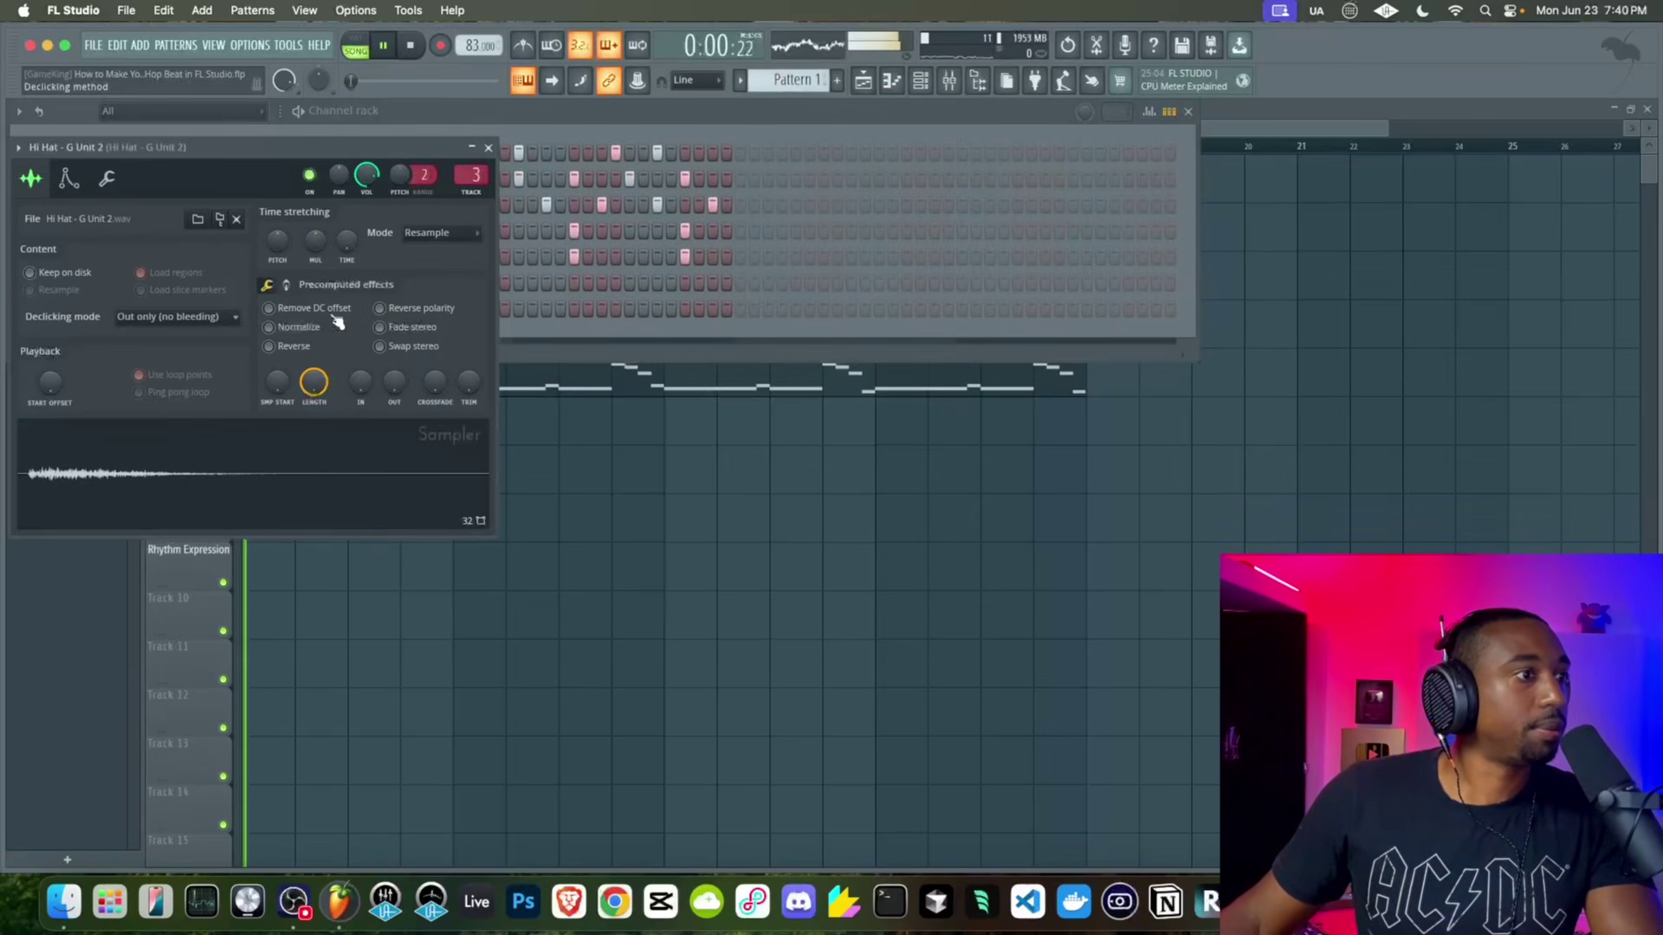
drag(468, 382, 359, 202)
key(space)
click(109, 179)
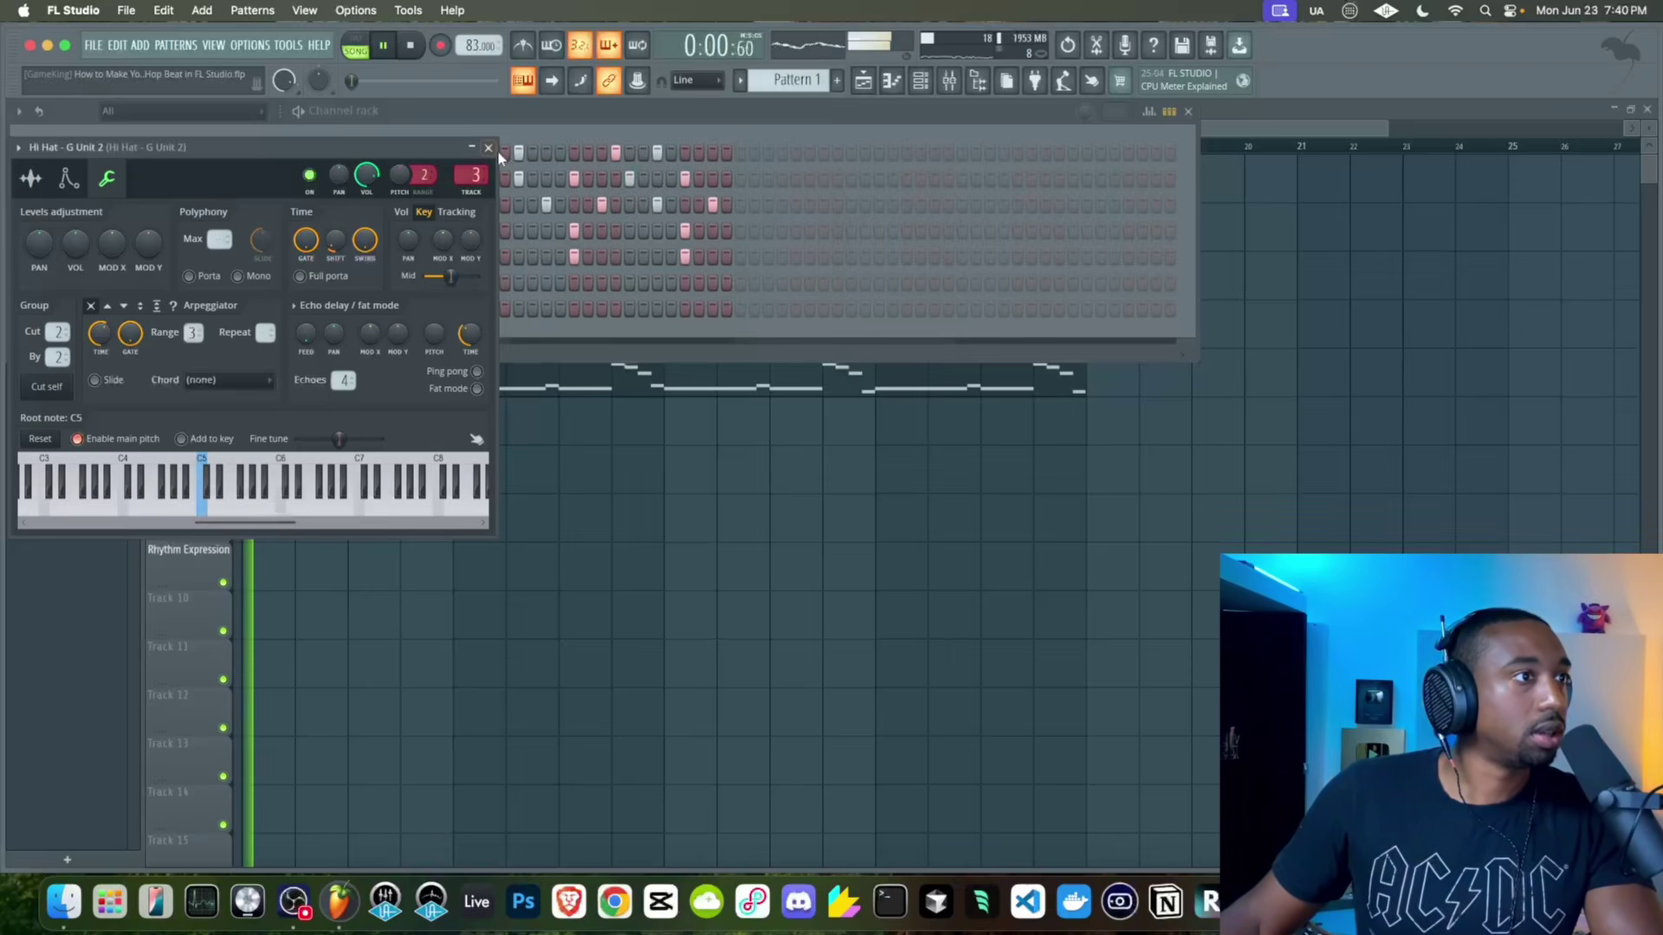
click(488, 147)
Slightly adjust the time shift of Hi Hat - G Unit 3 in its miscellaneous channel settings
click(224, 201)
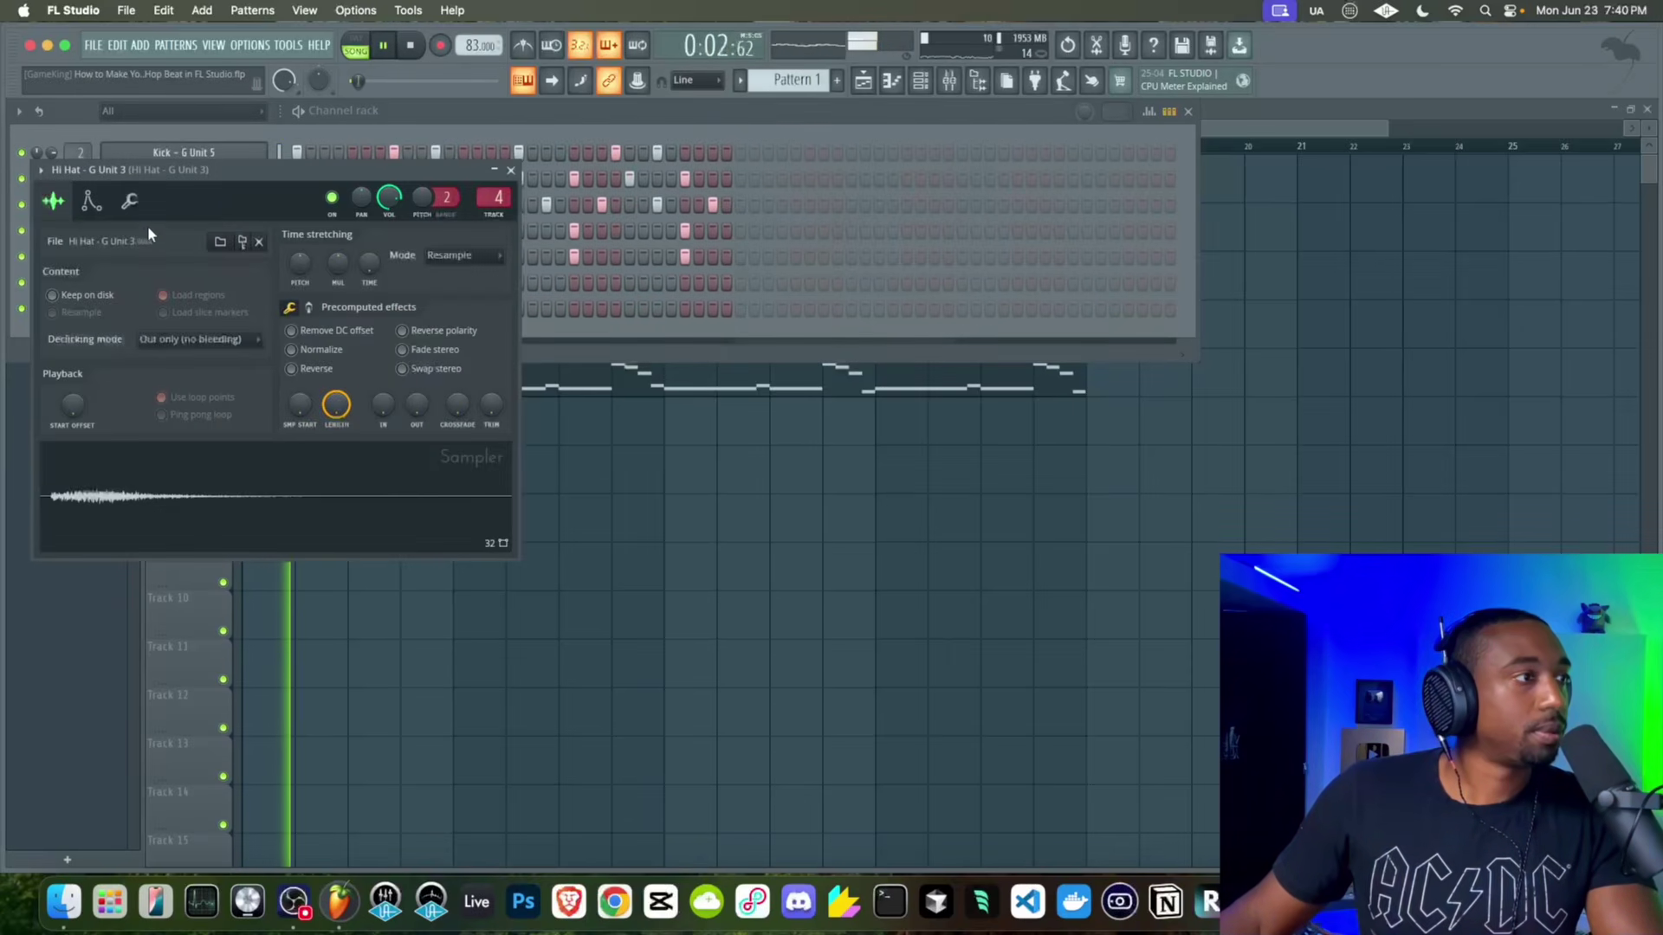
drag(491, 404, 491, 363)
click(129, 201)
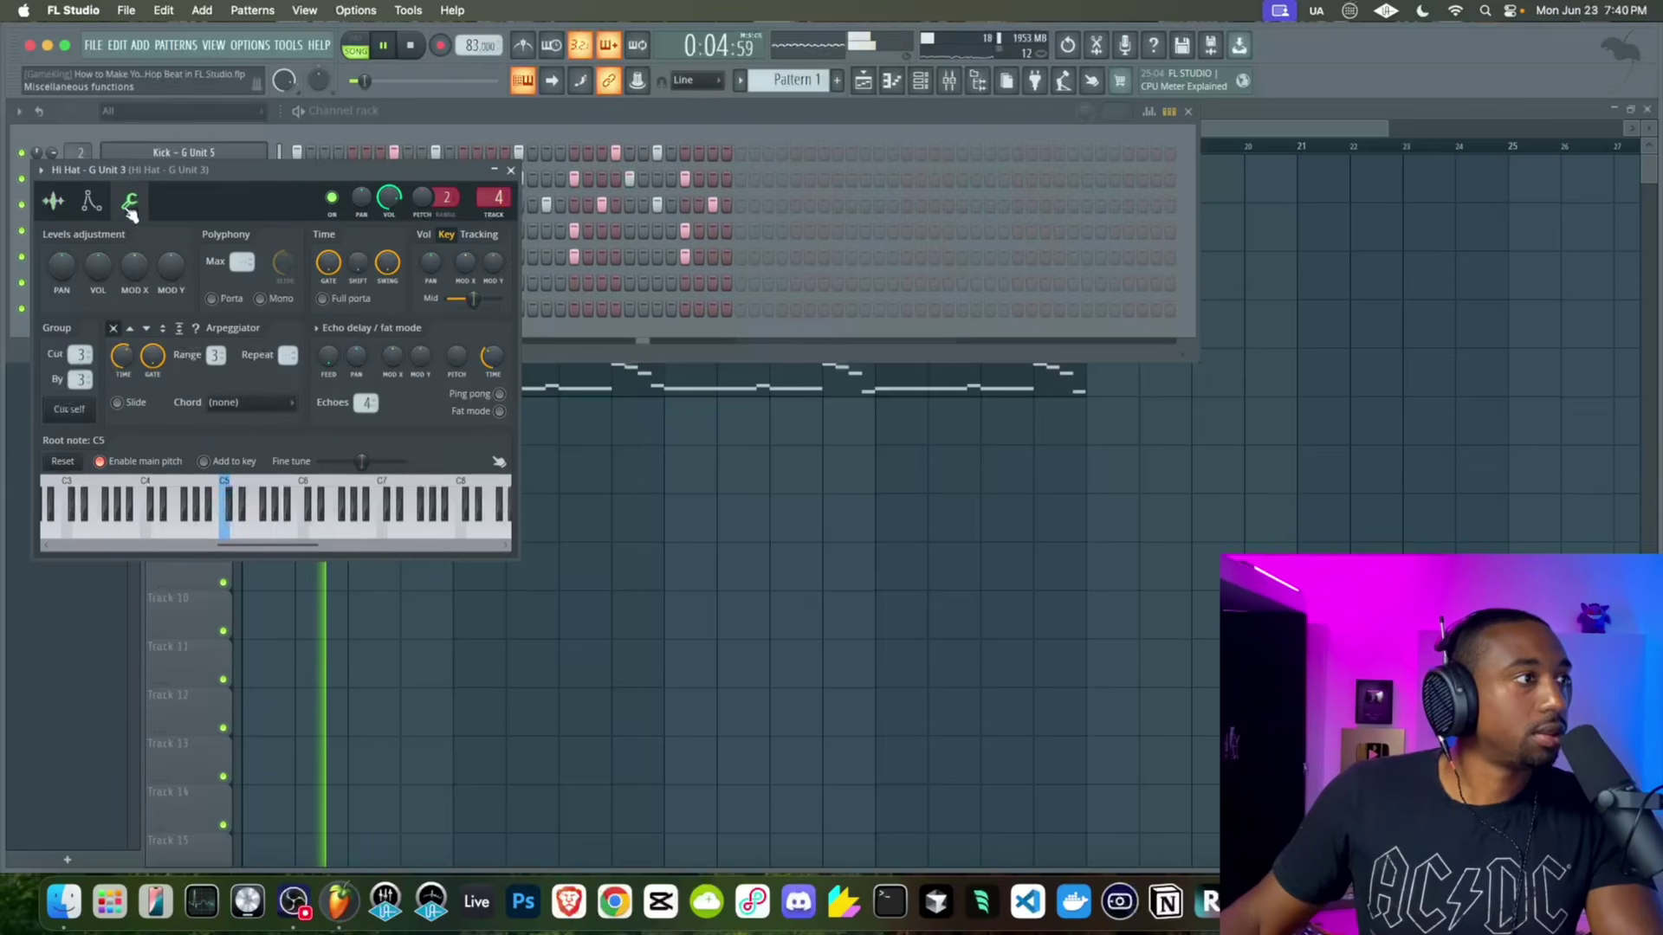
click(511, 170)
Check the sampler settings of Kick - G Unit 5 while the beat plays, and stop playback
click(202, 158)
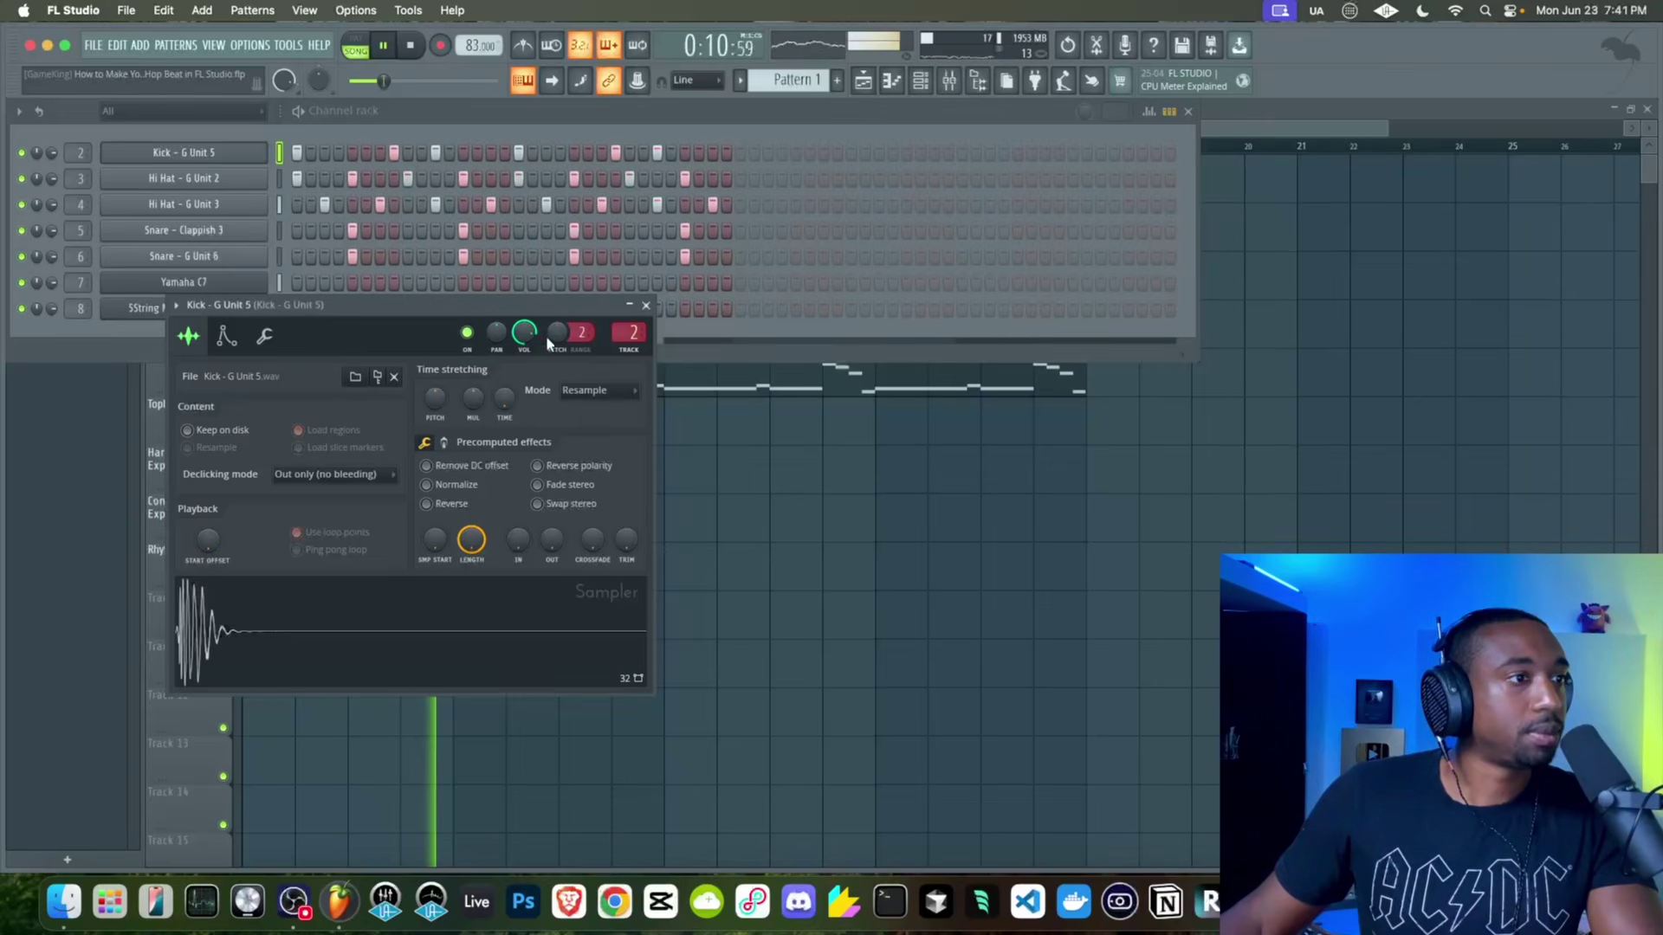
click(645, 305)
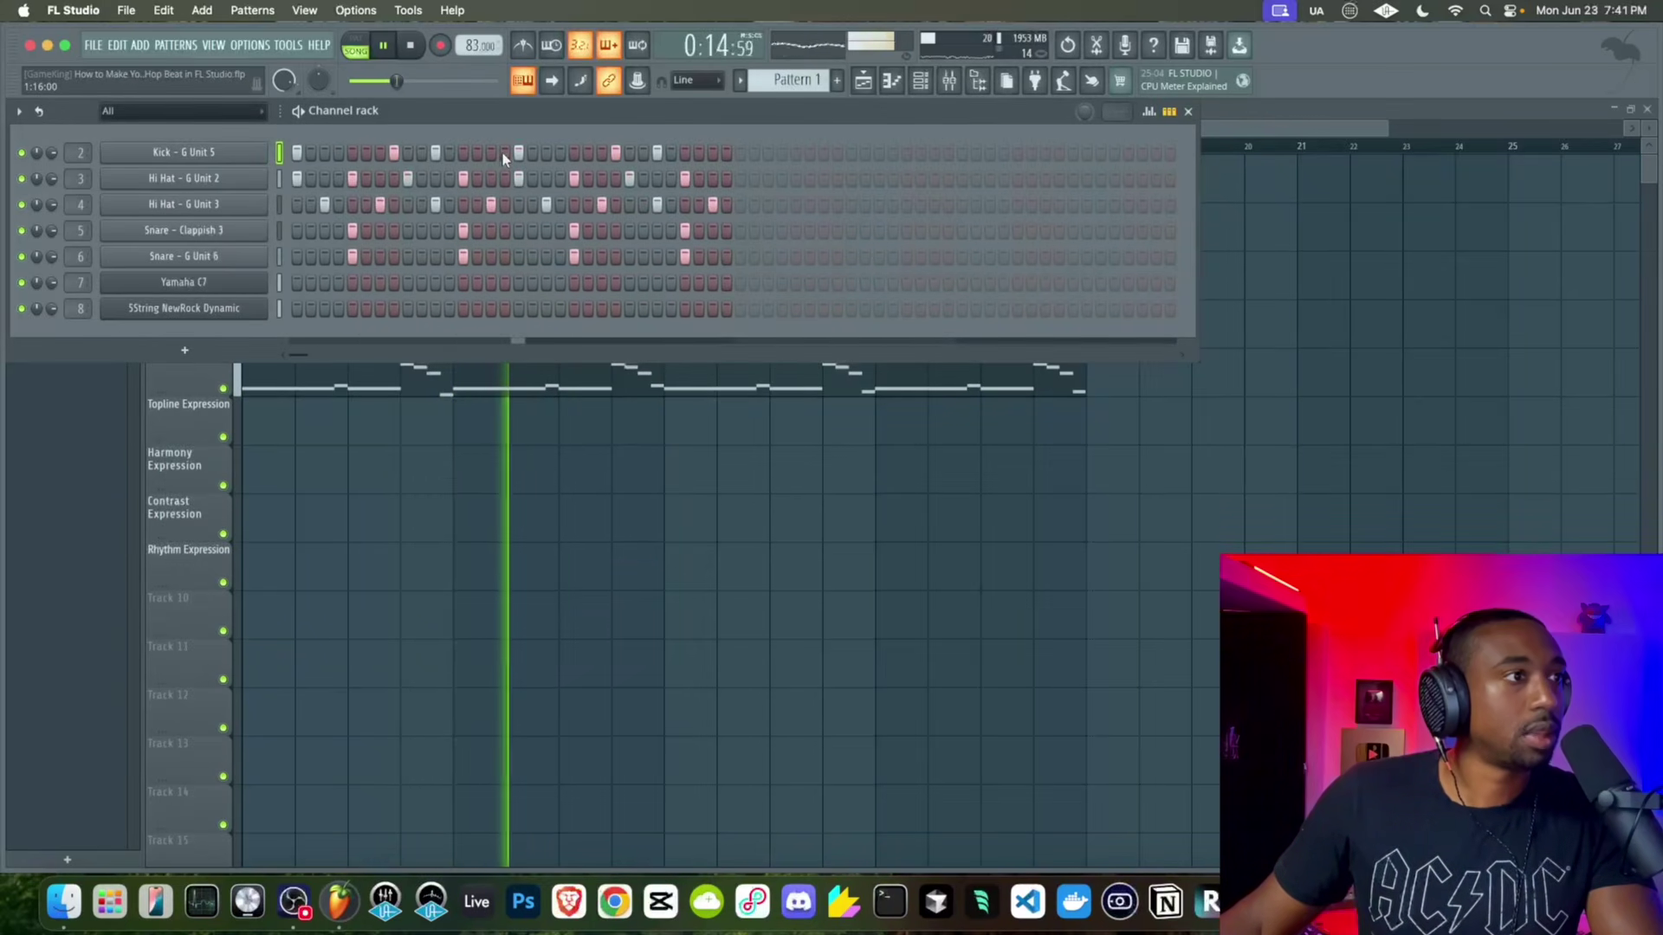
key(space)
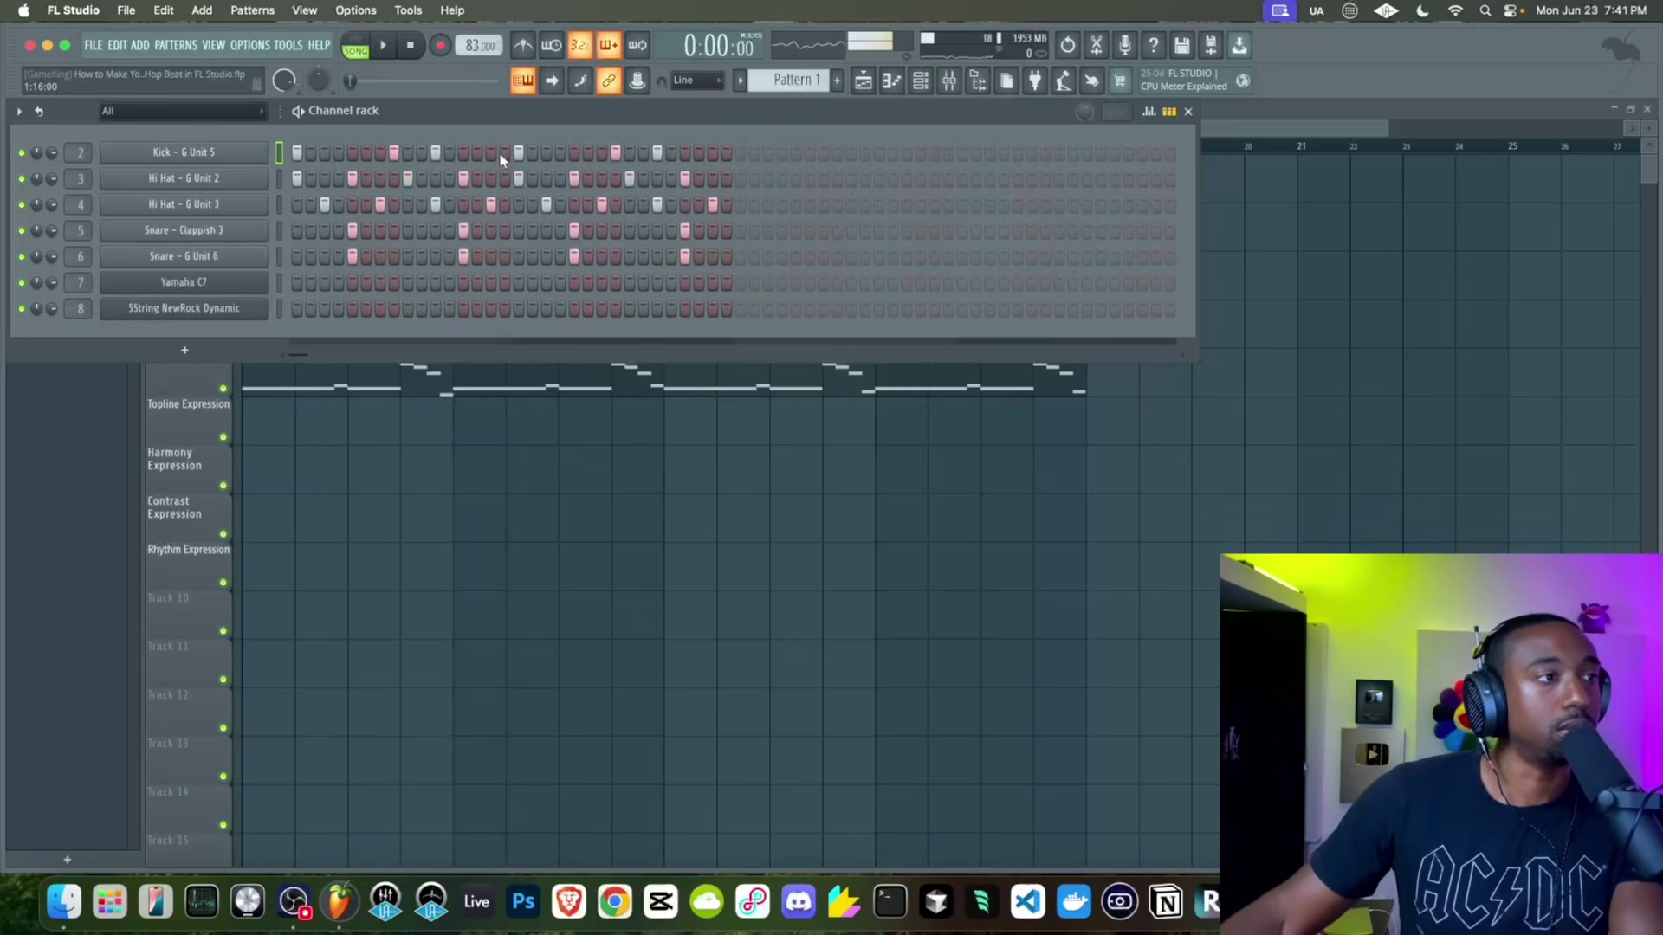
Add kick hits on steps 16 and 32 of Pattern 1, lower both velocities and play back the beat
click(504, 154)
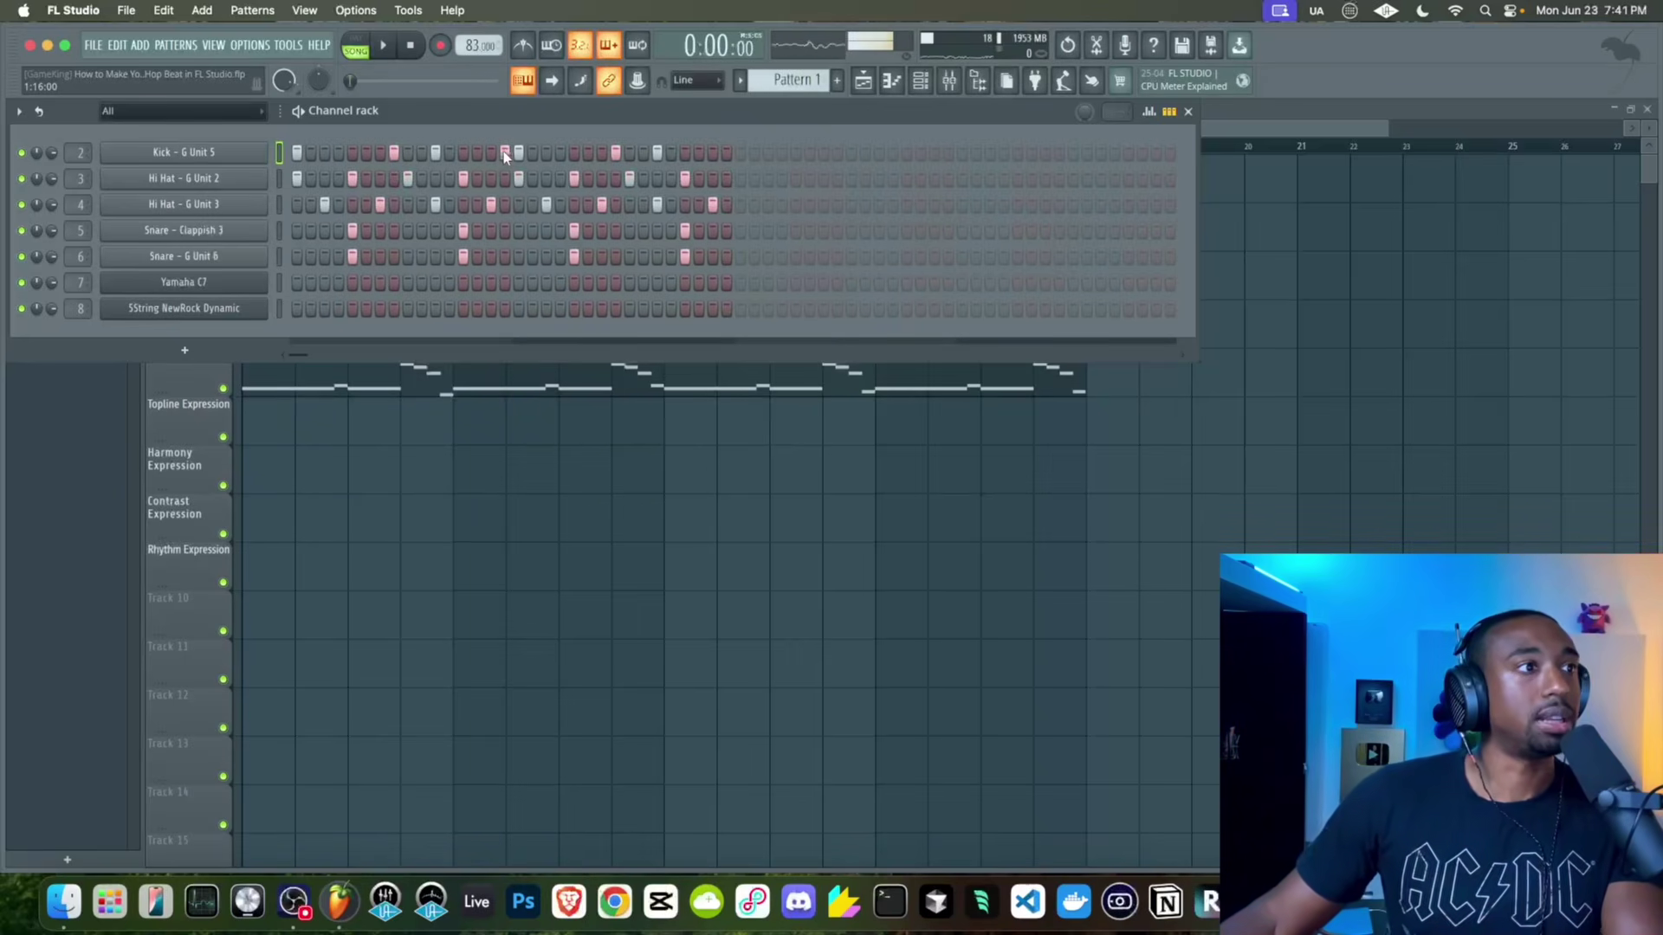
click(1149, 112)
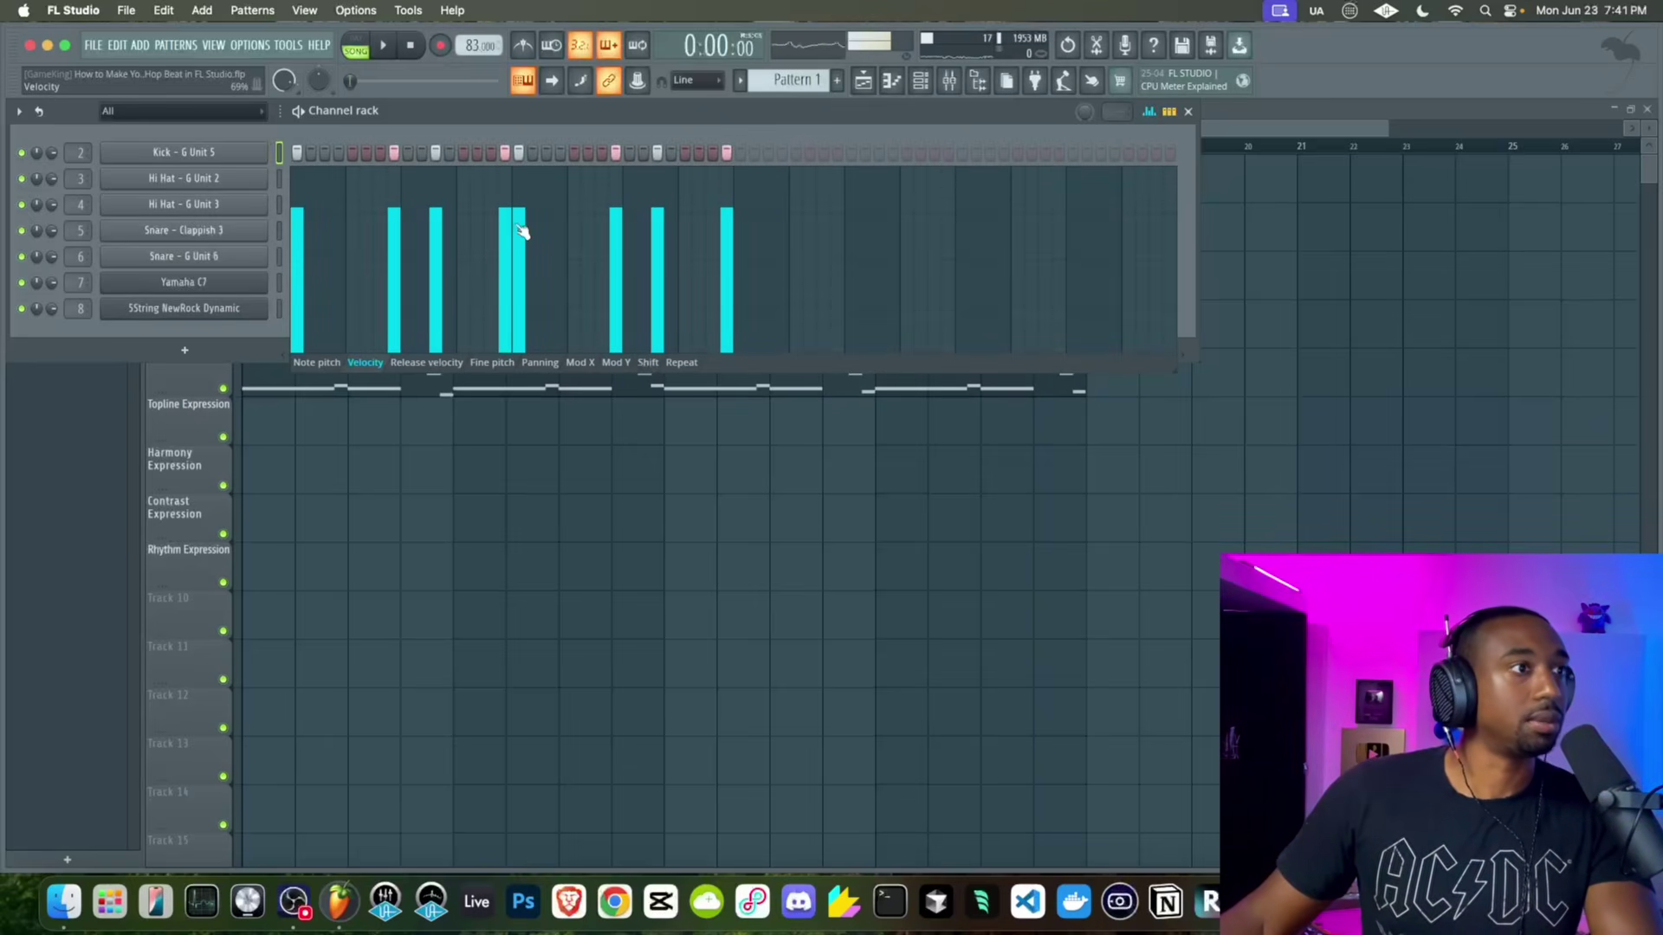
drag(494, 260, 507, 251)
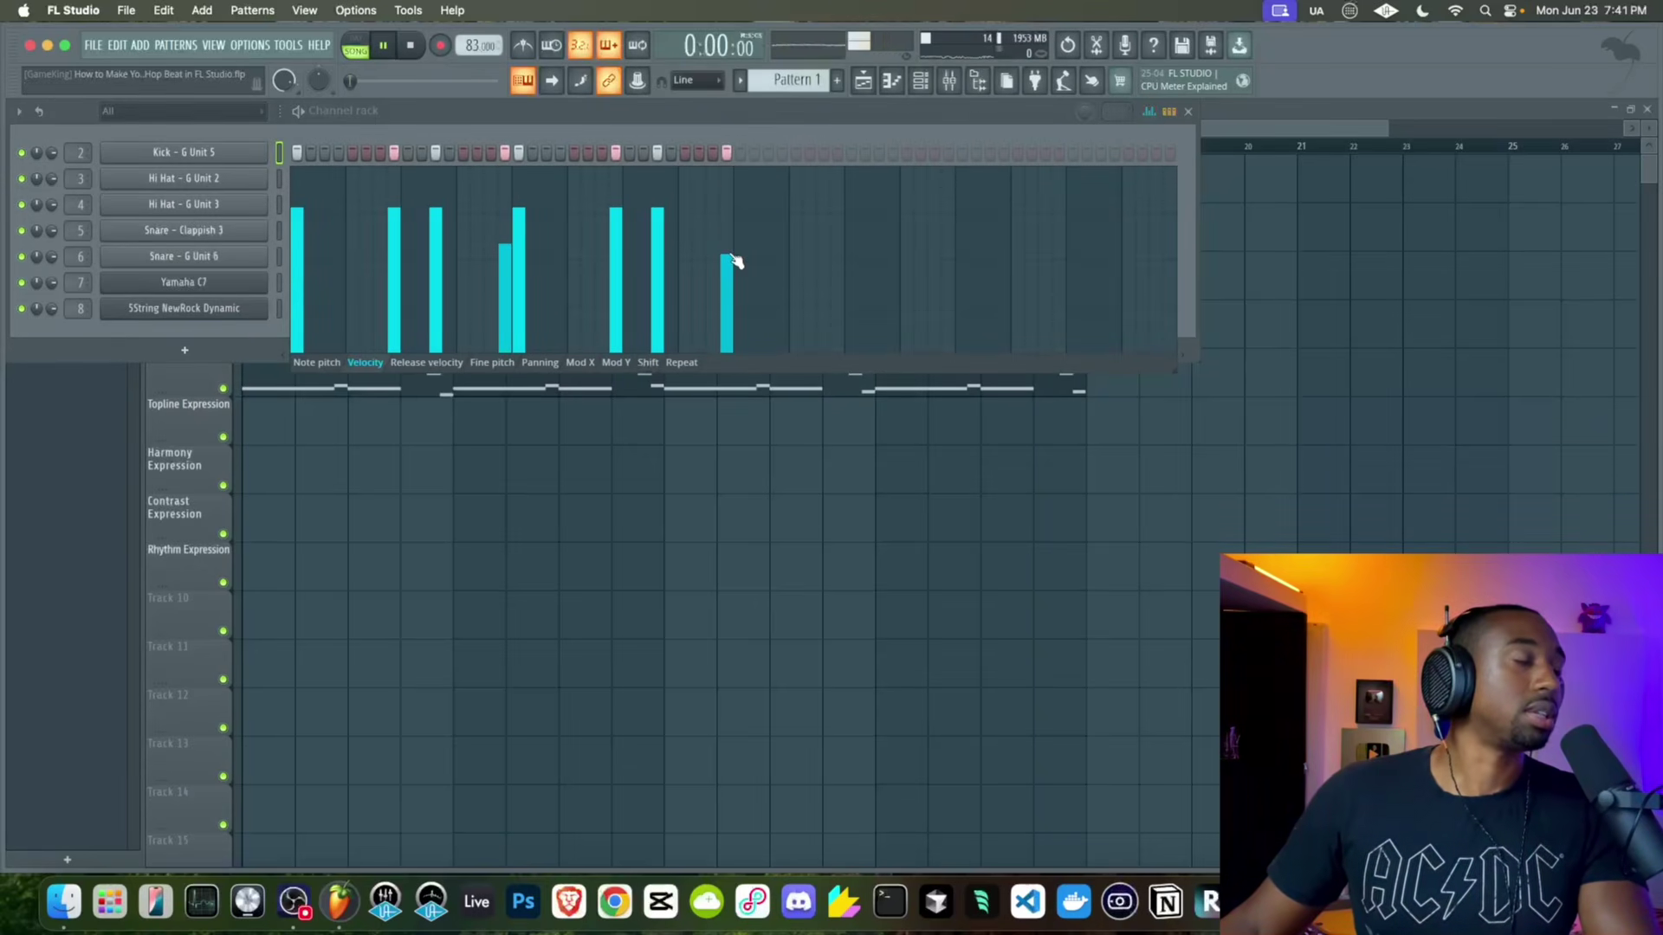
click(1148, 113)
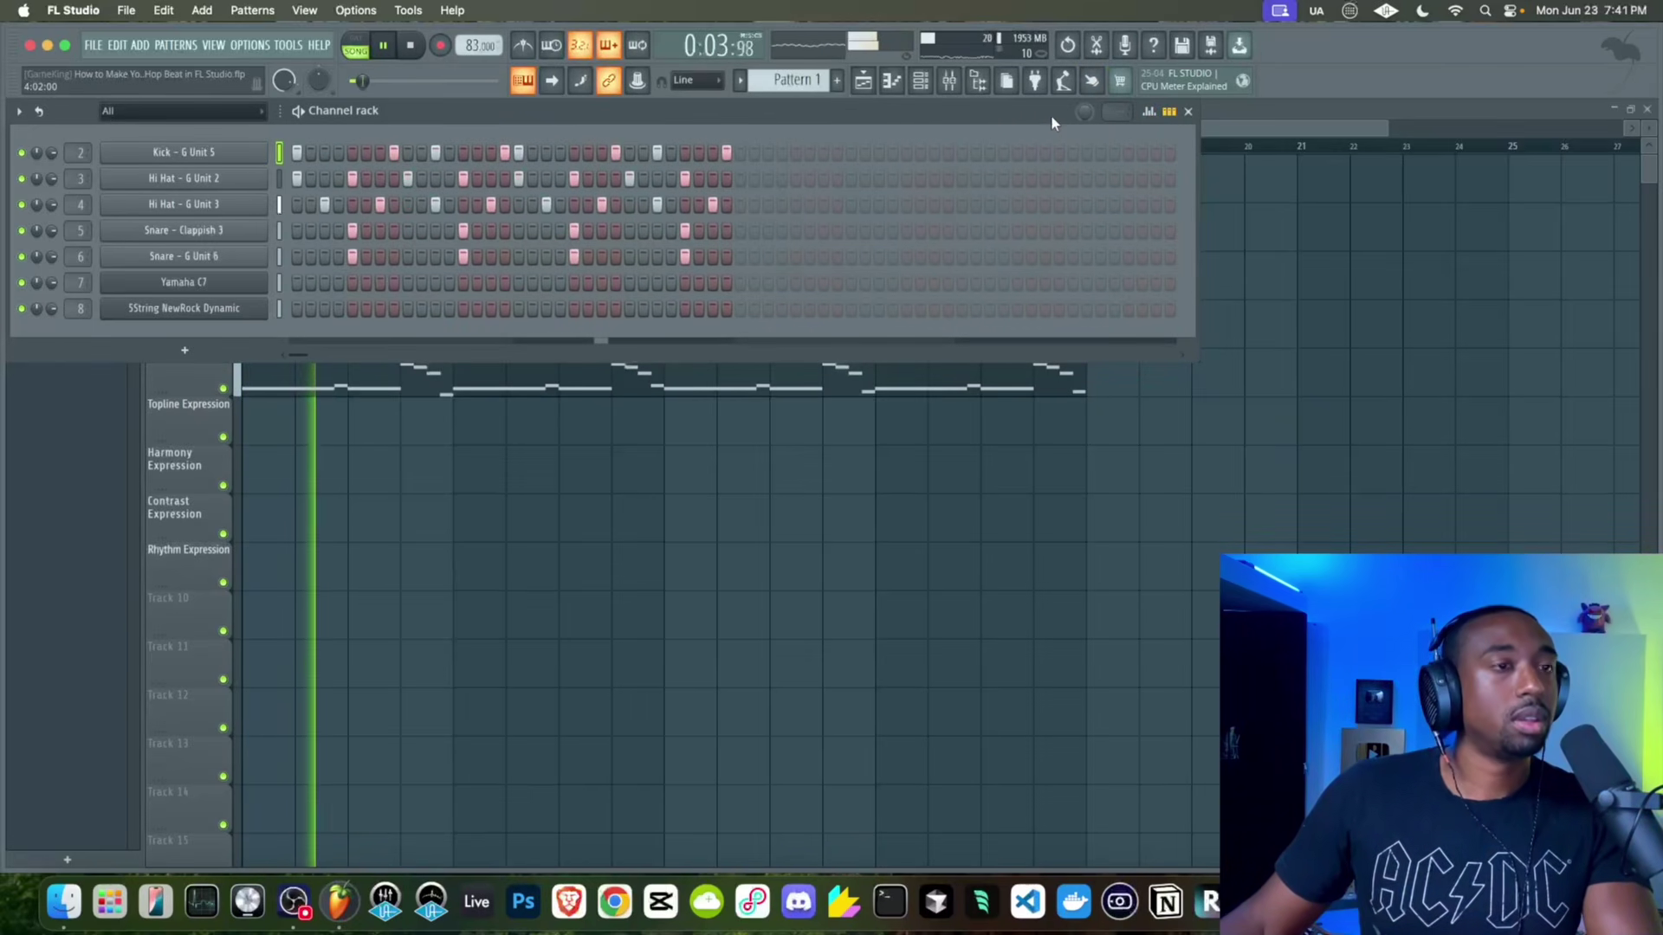
key(space)
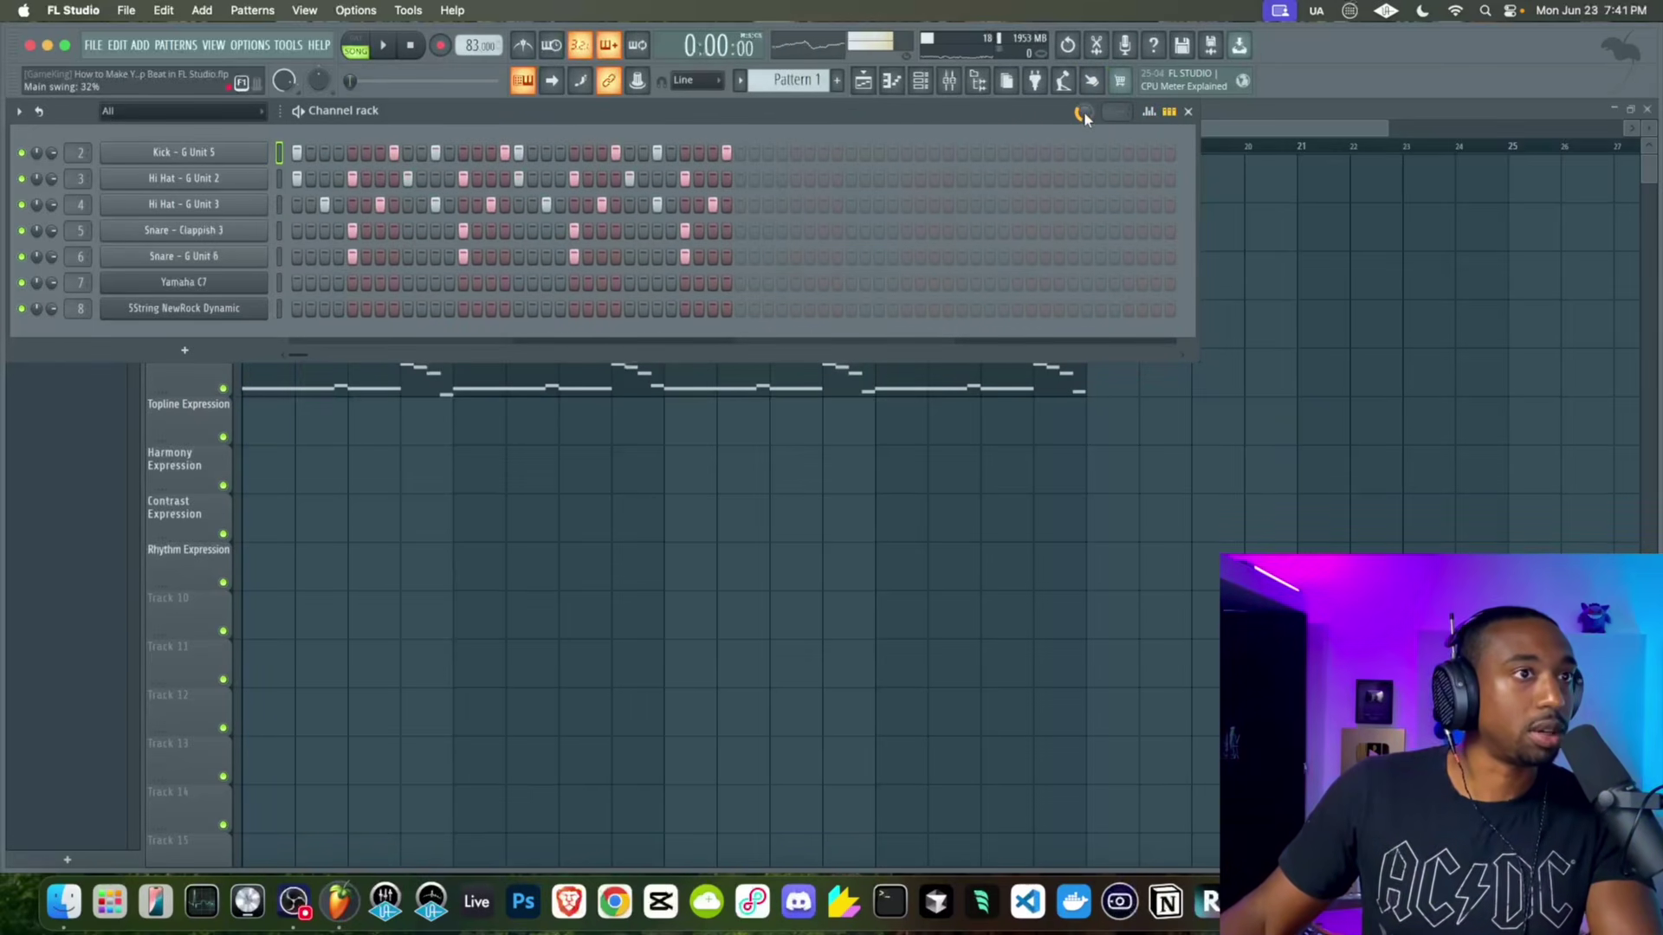
key(space)
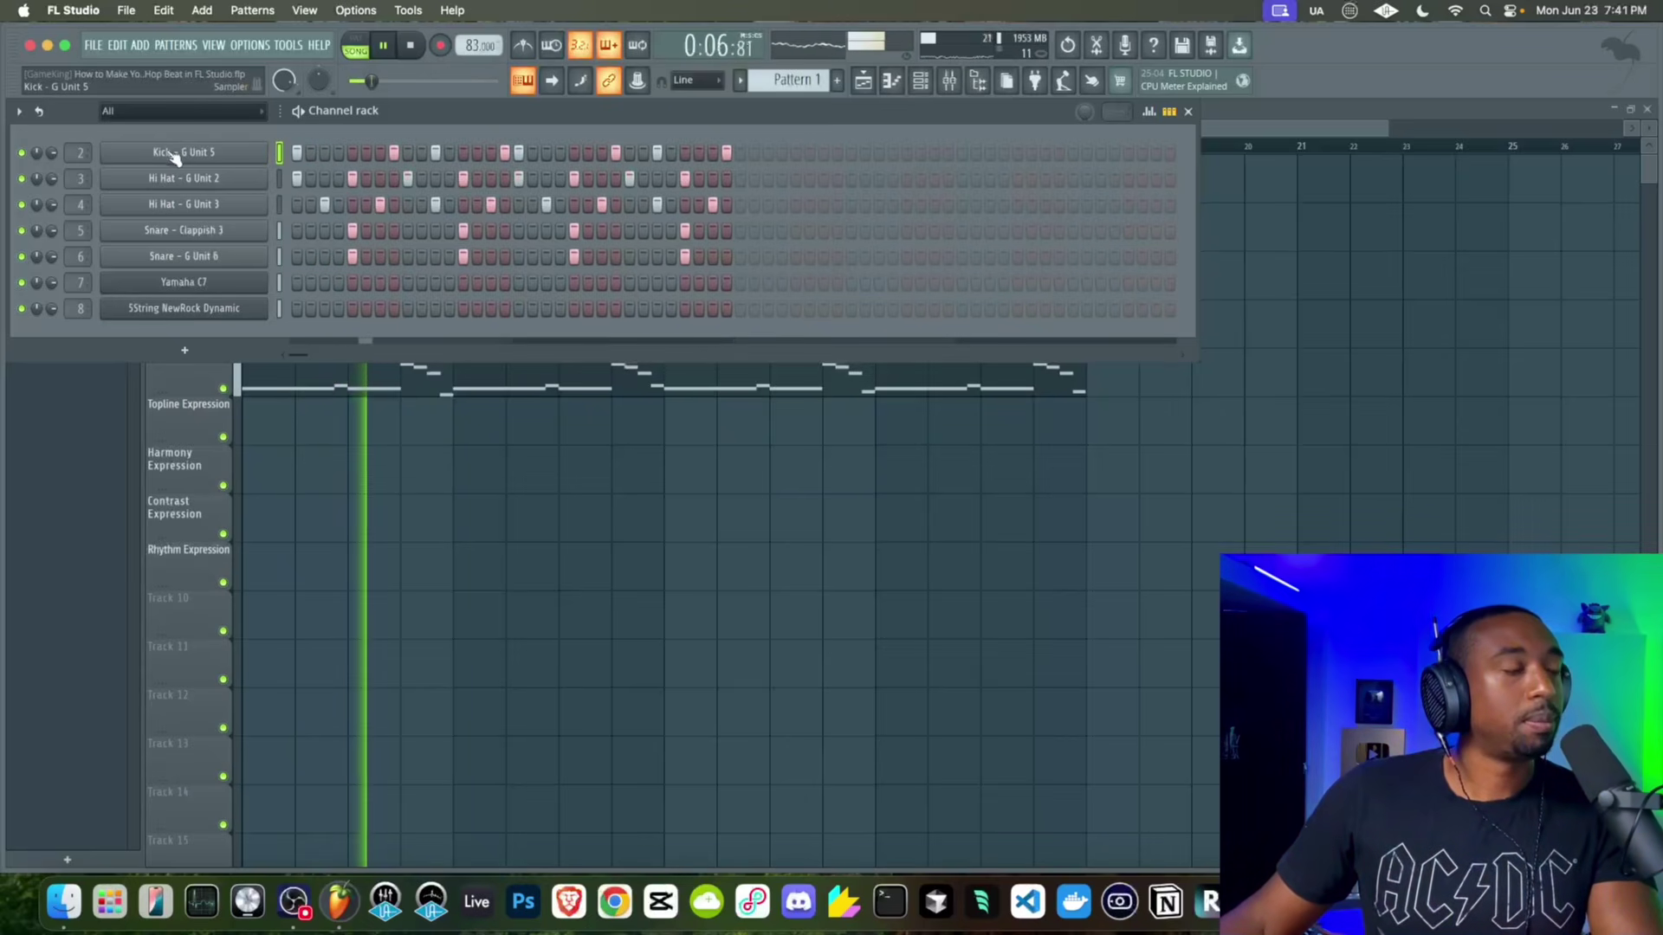
click(144, 263)
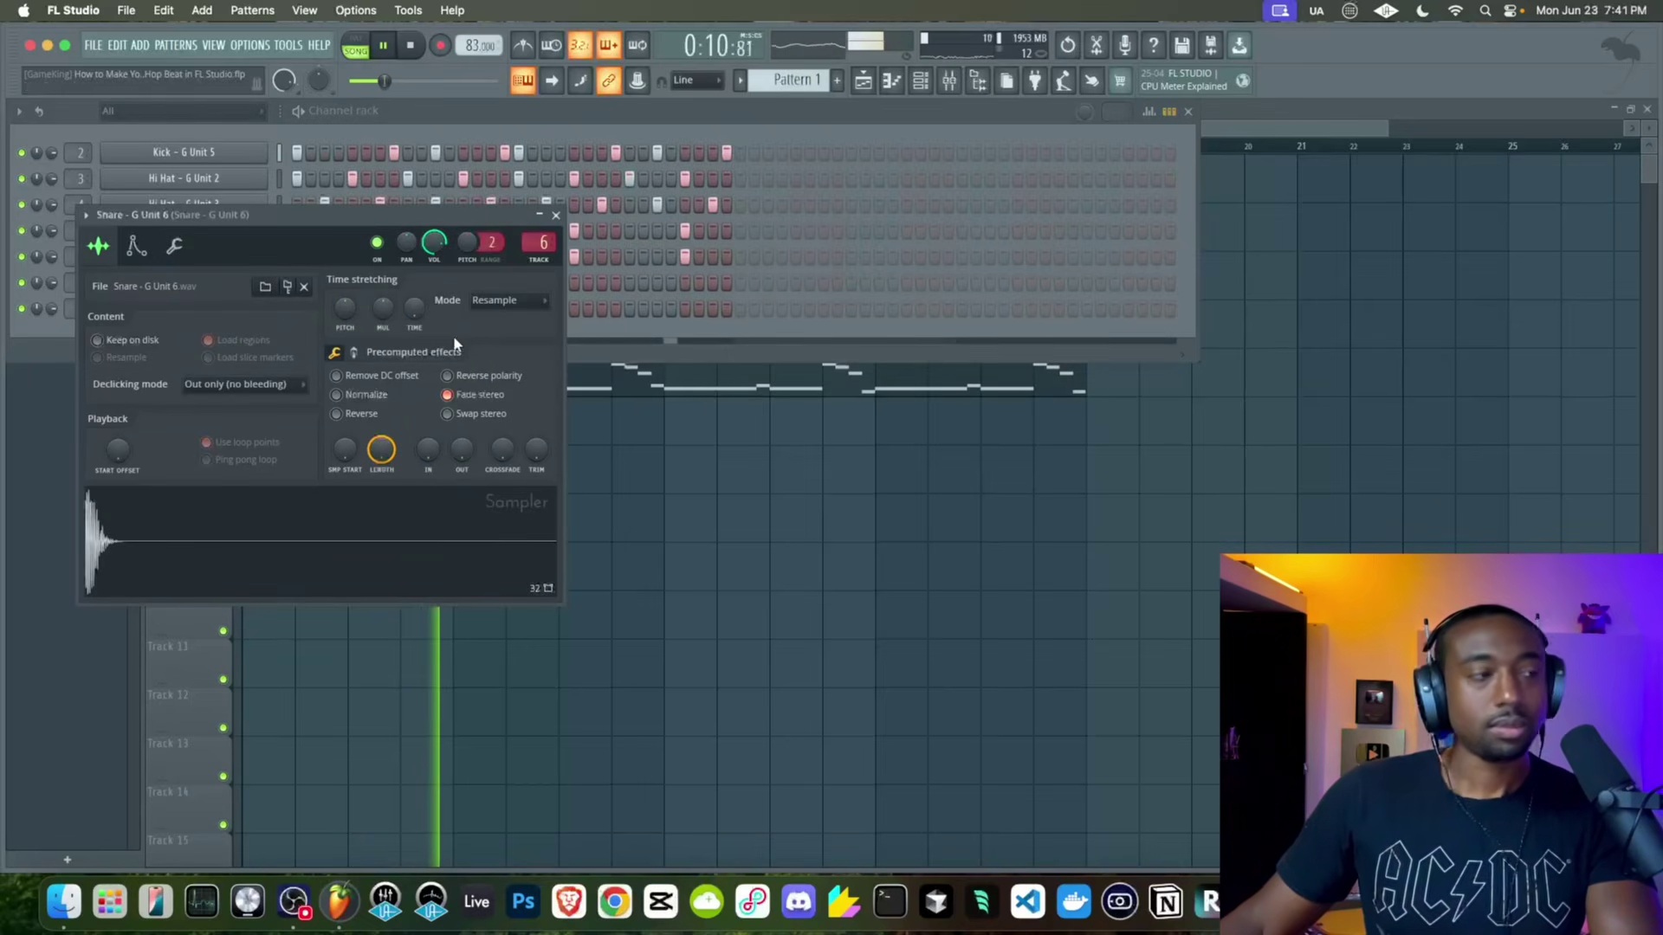
key(space)
key(Escape)
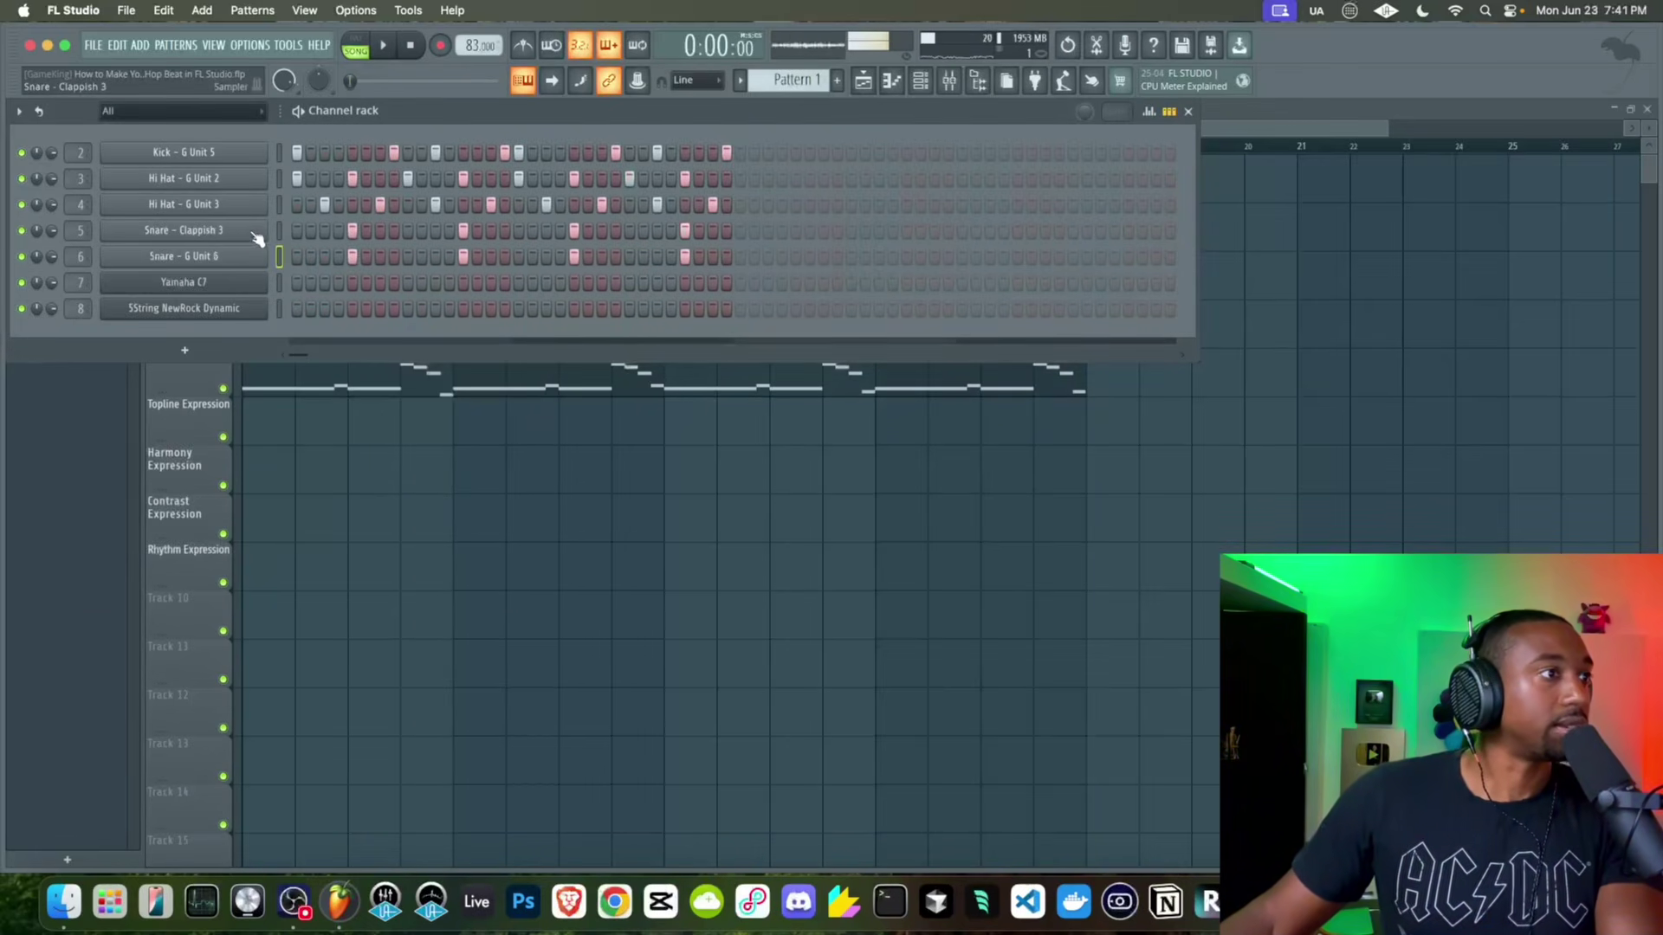
Set the fine time shift of Snare - Clappish 3 and Snare - G Unit 6 to 0:01
click(254, 234)
click(155, 225)
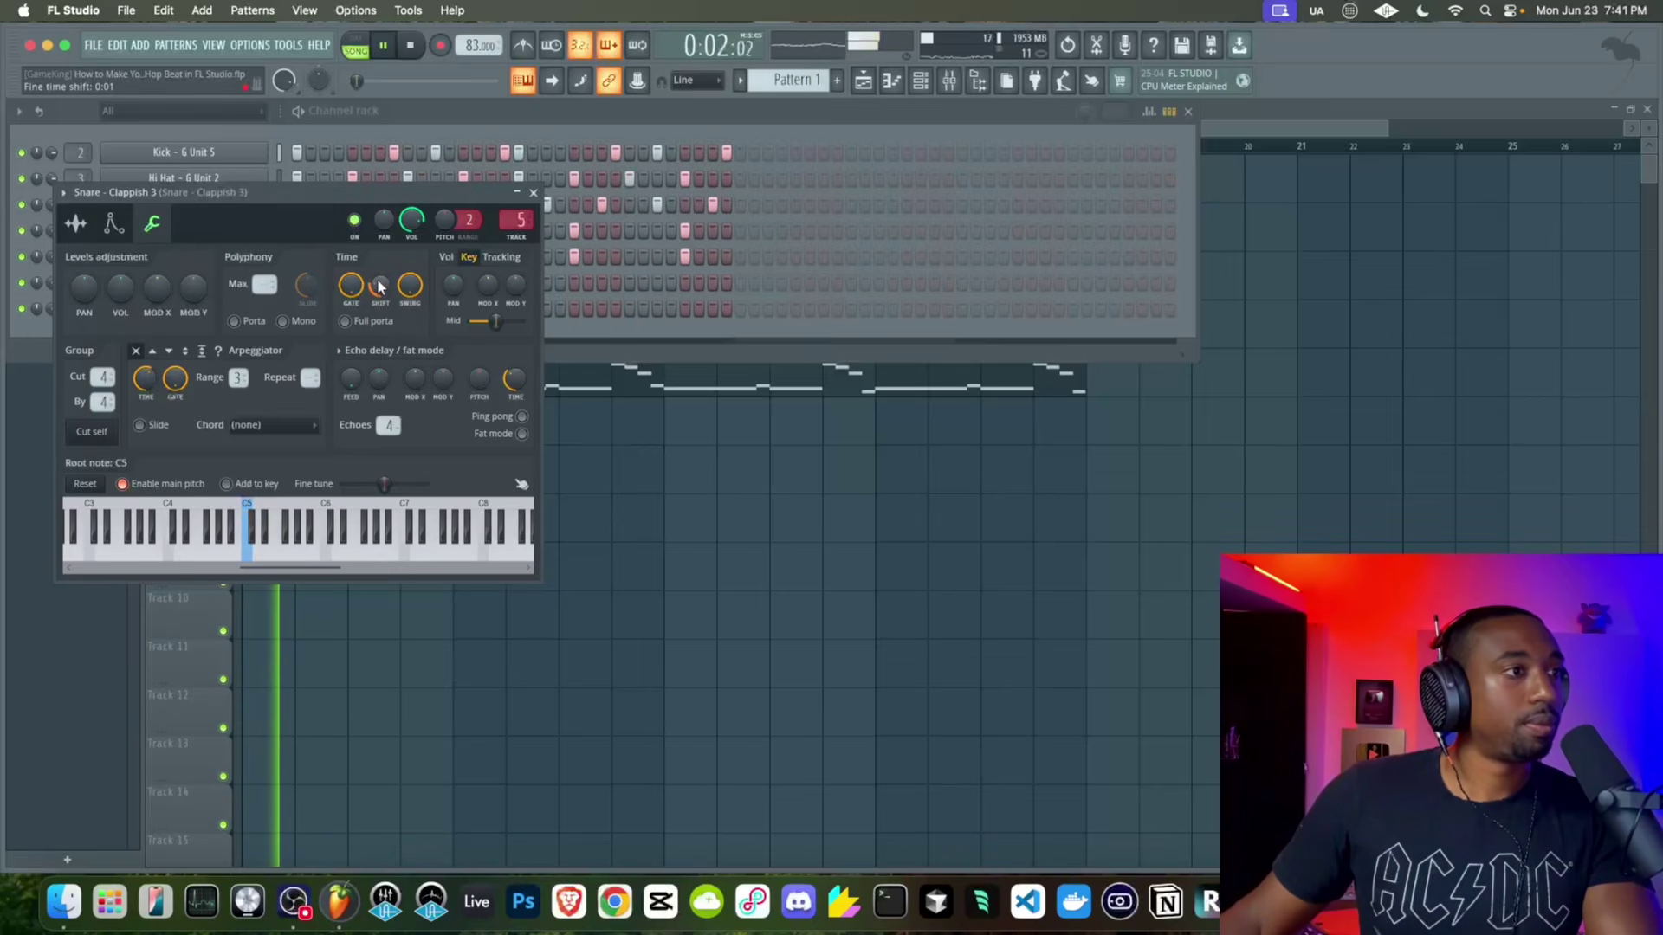
click(533, 192)
click(234, 258)
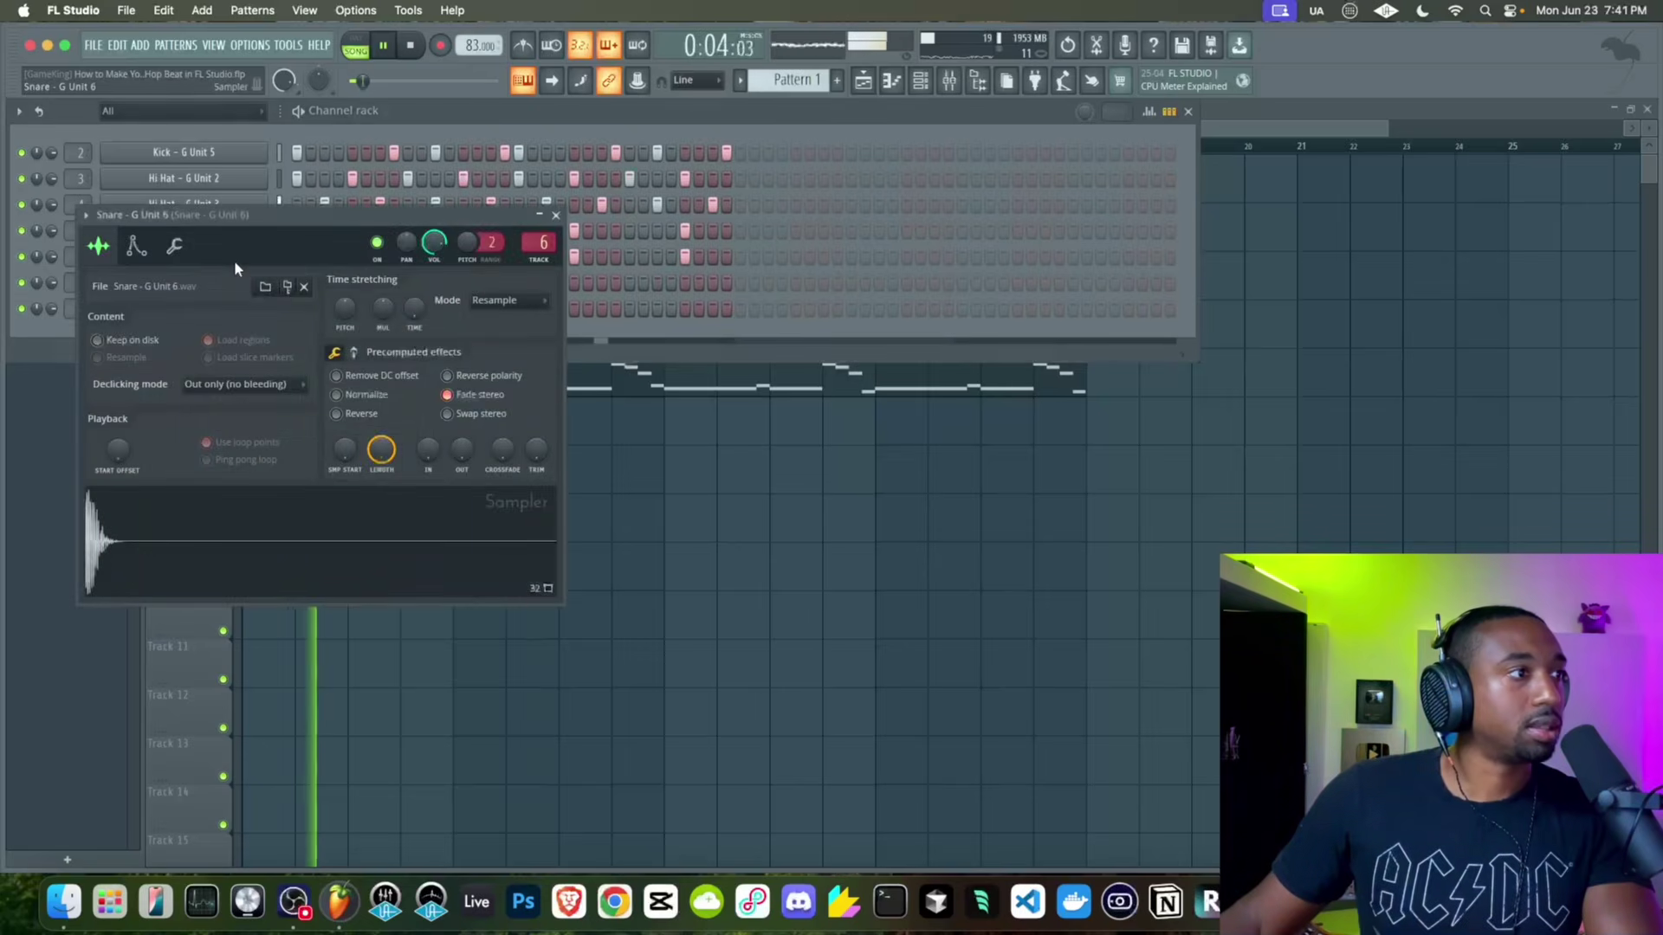
click(174, 246)
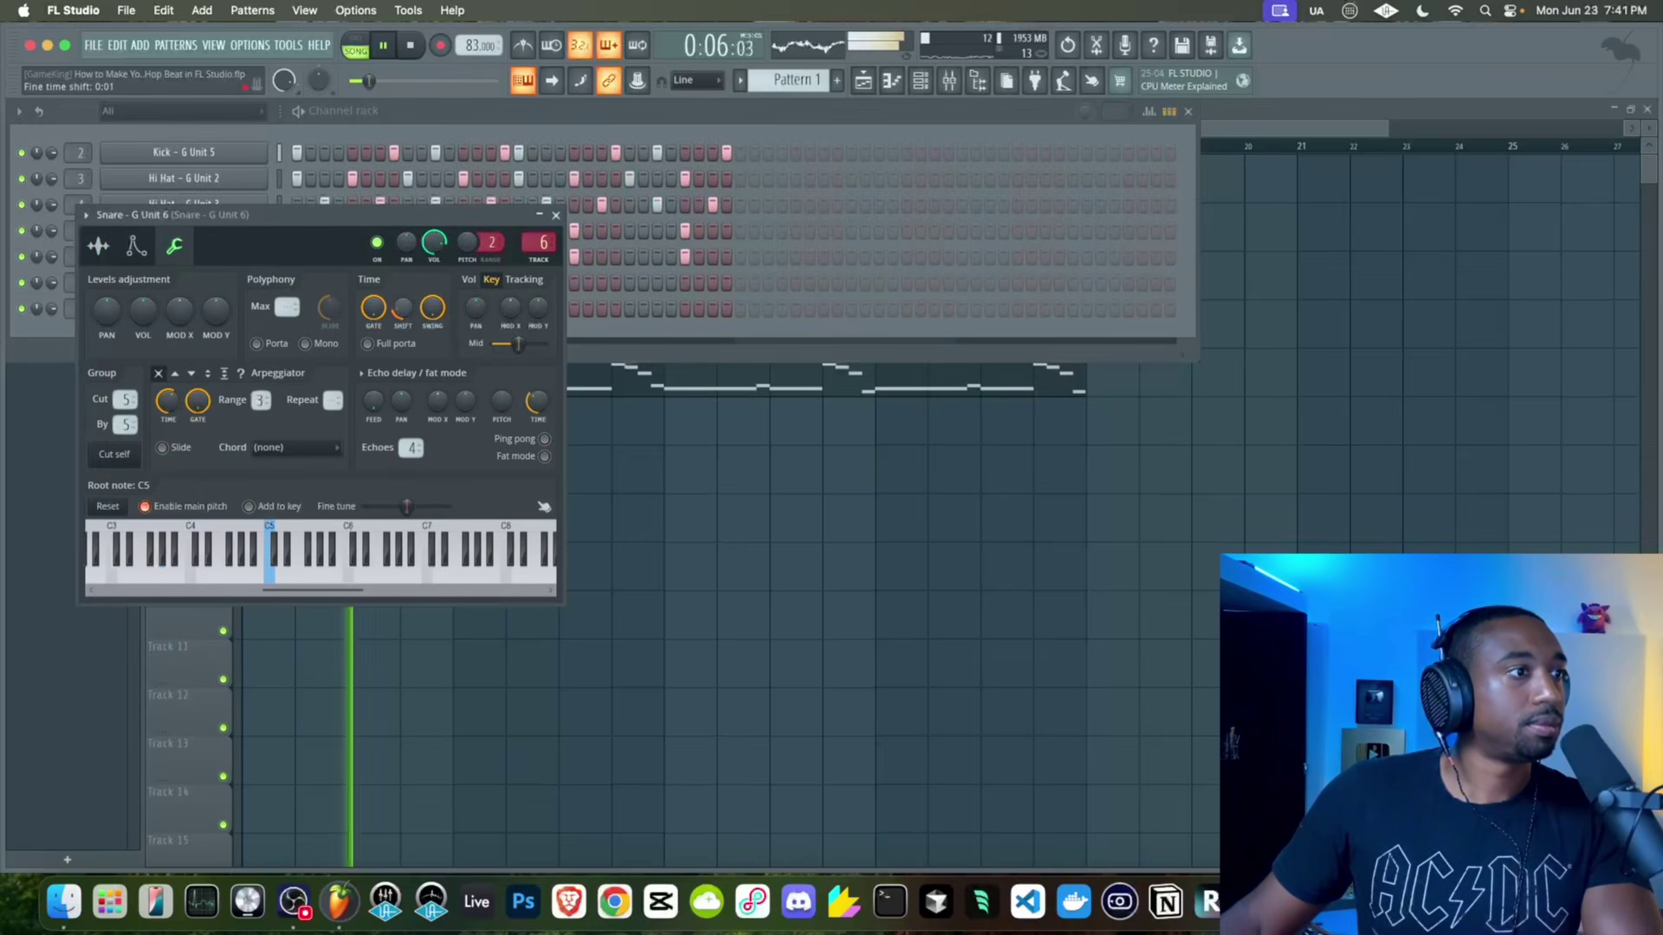
Set the fine time shift of Snare - G Unit 6 to 0:04, listen to the beat and stop playback
drag(401, 307, 401, 304)
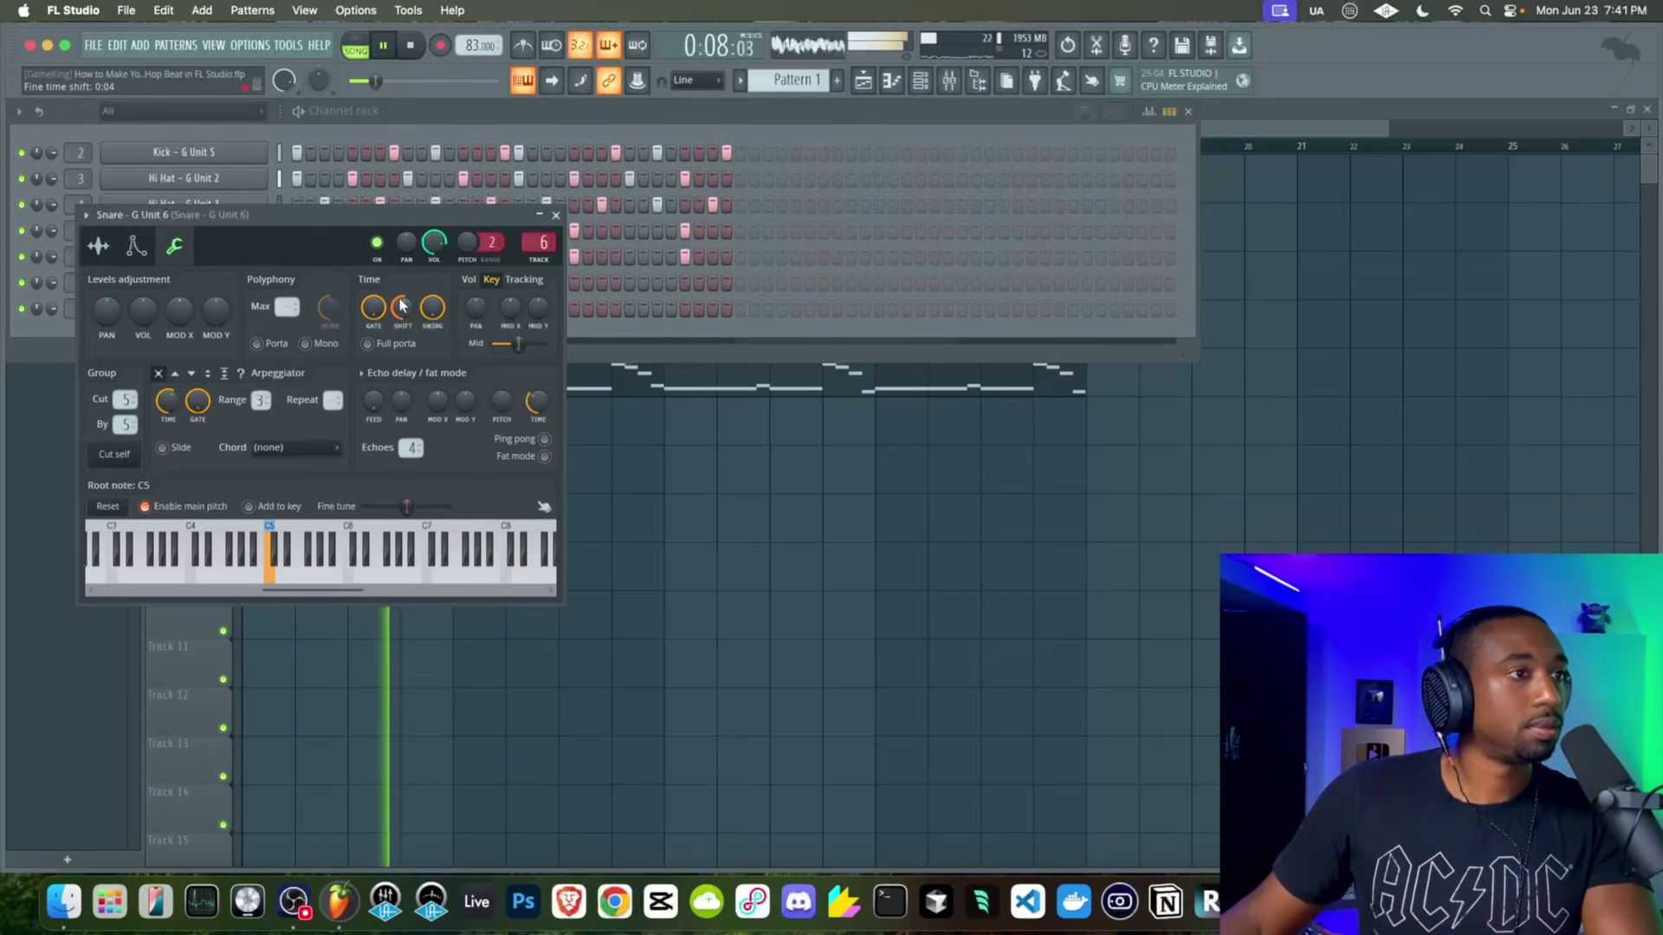
click(556, 215)
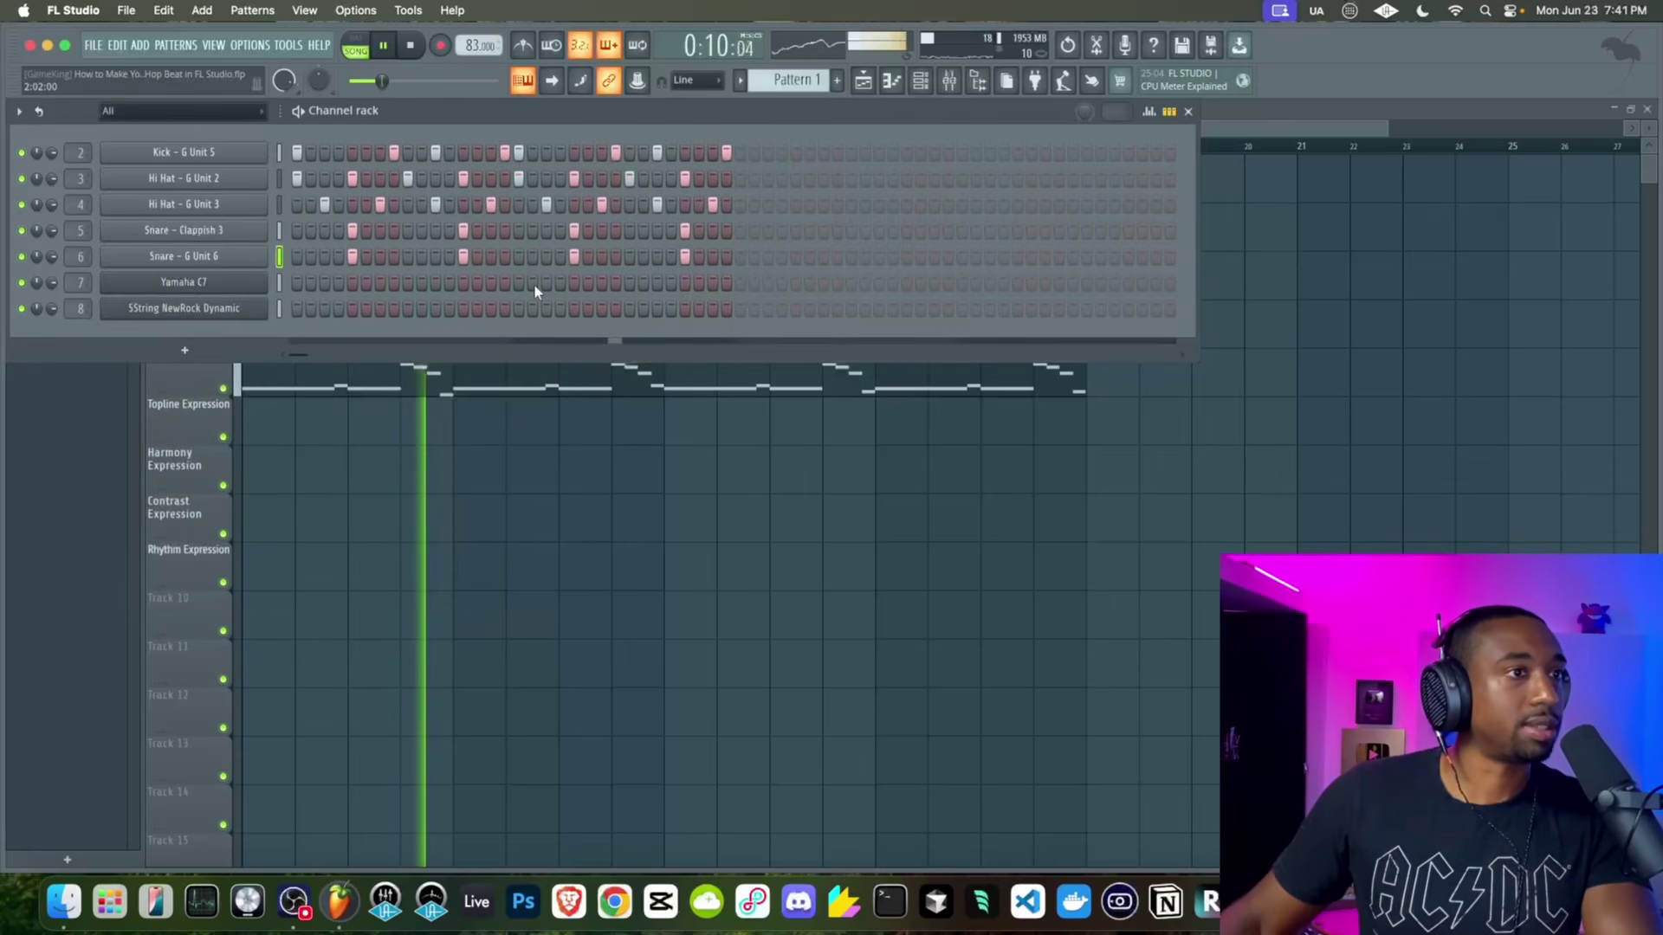
click(280, 309)
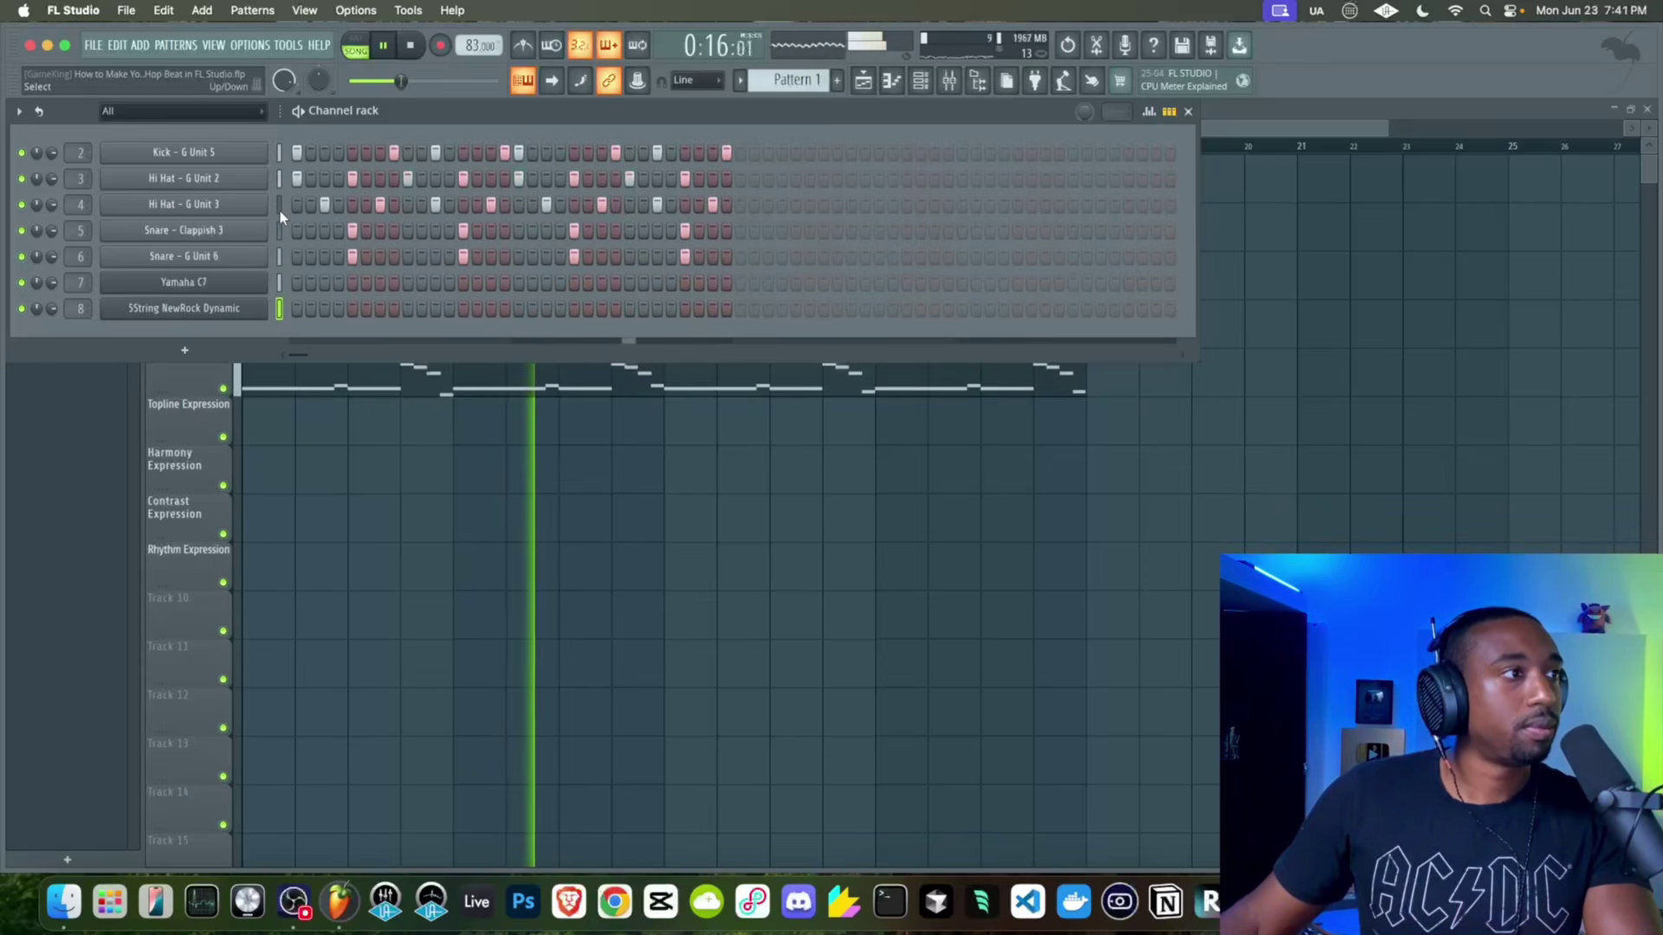
key(space)
Try the Mod X filter cutoff of Kick - G Unit 5 at 46% while the beat plays
click(278, 152)
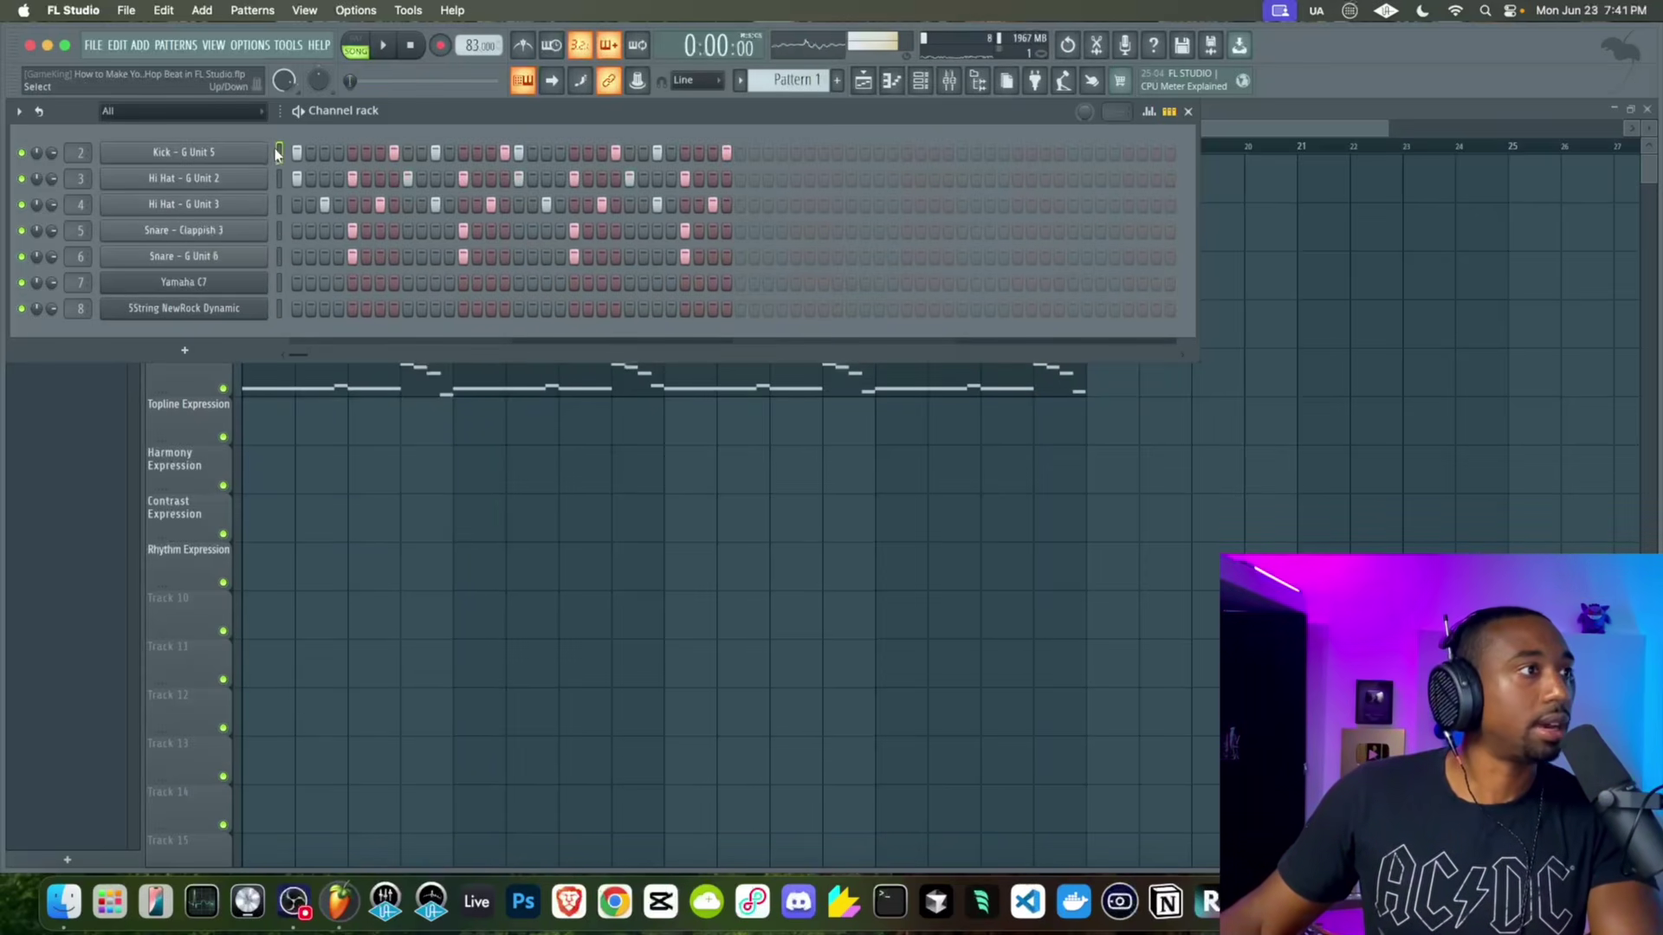
click(244, 156)
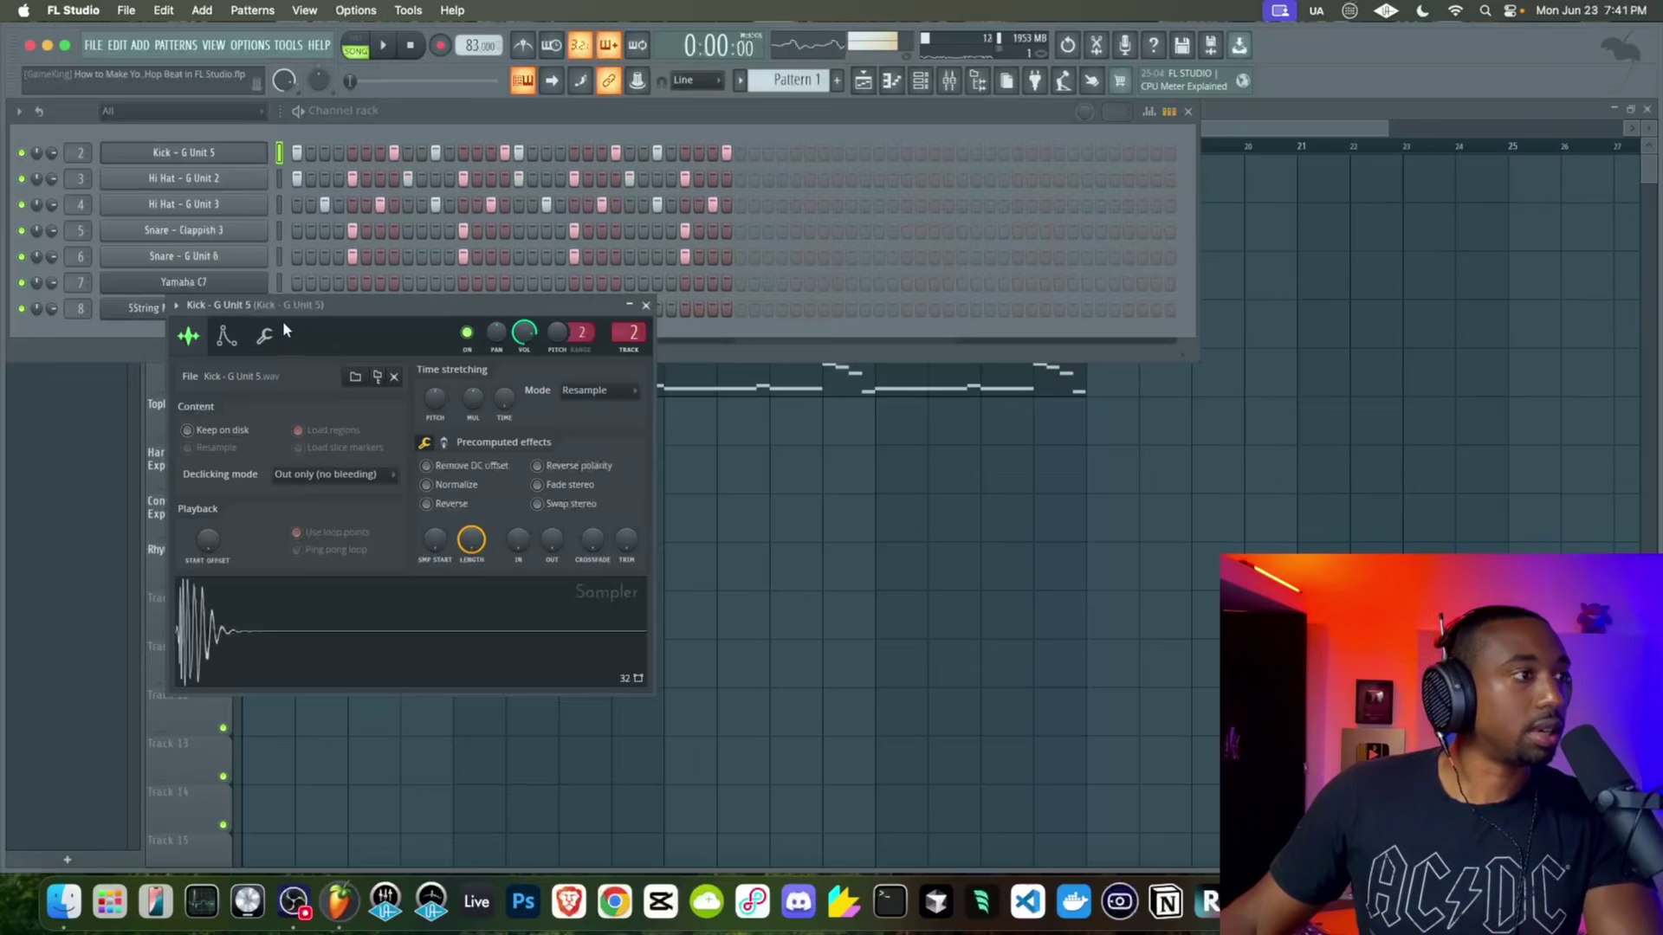
click(226, 337)
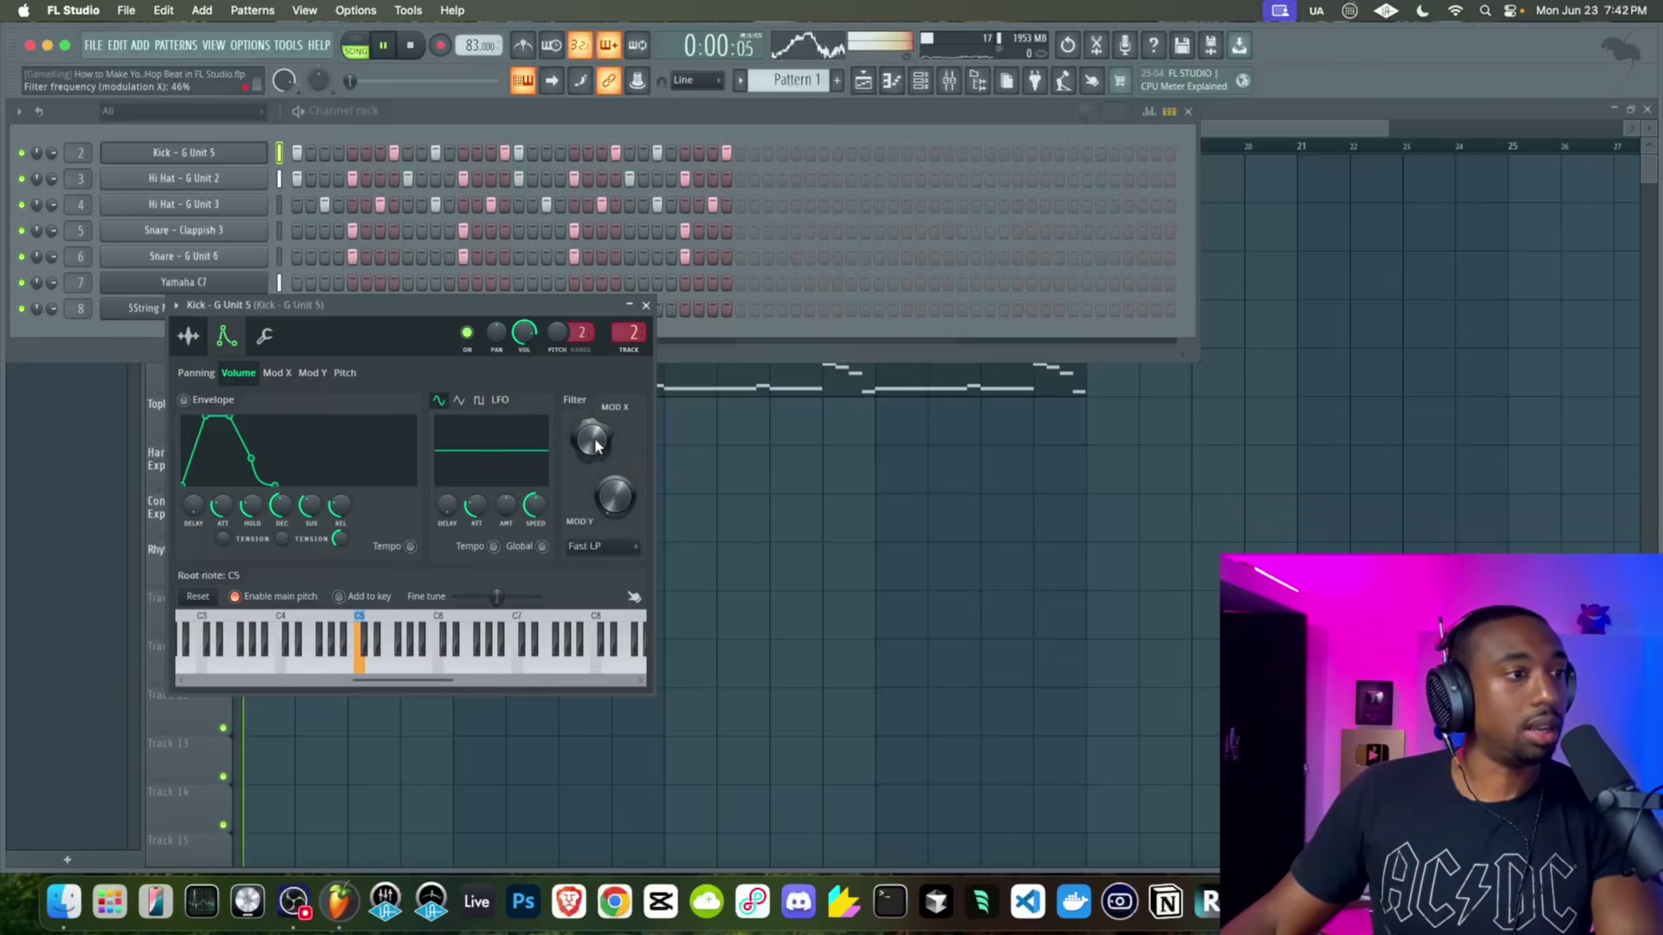
click(645, 305)
Set the Boost precomputed effect of Kick - G Unit 5 to 6% in its sampler settings and play back the beat
click(950, 81)
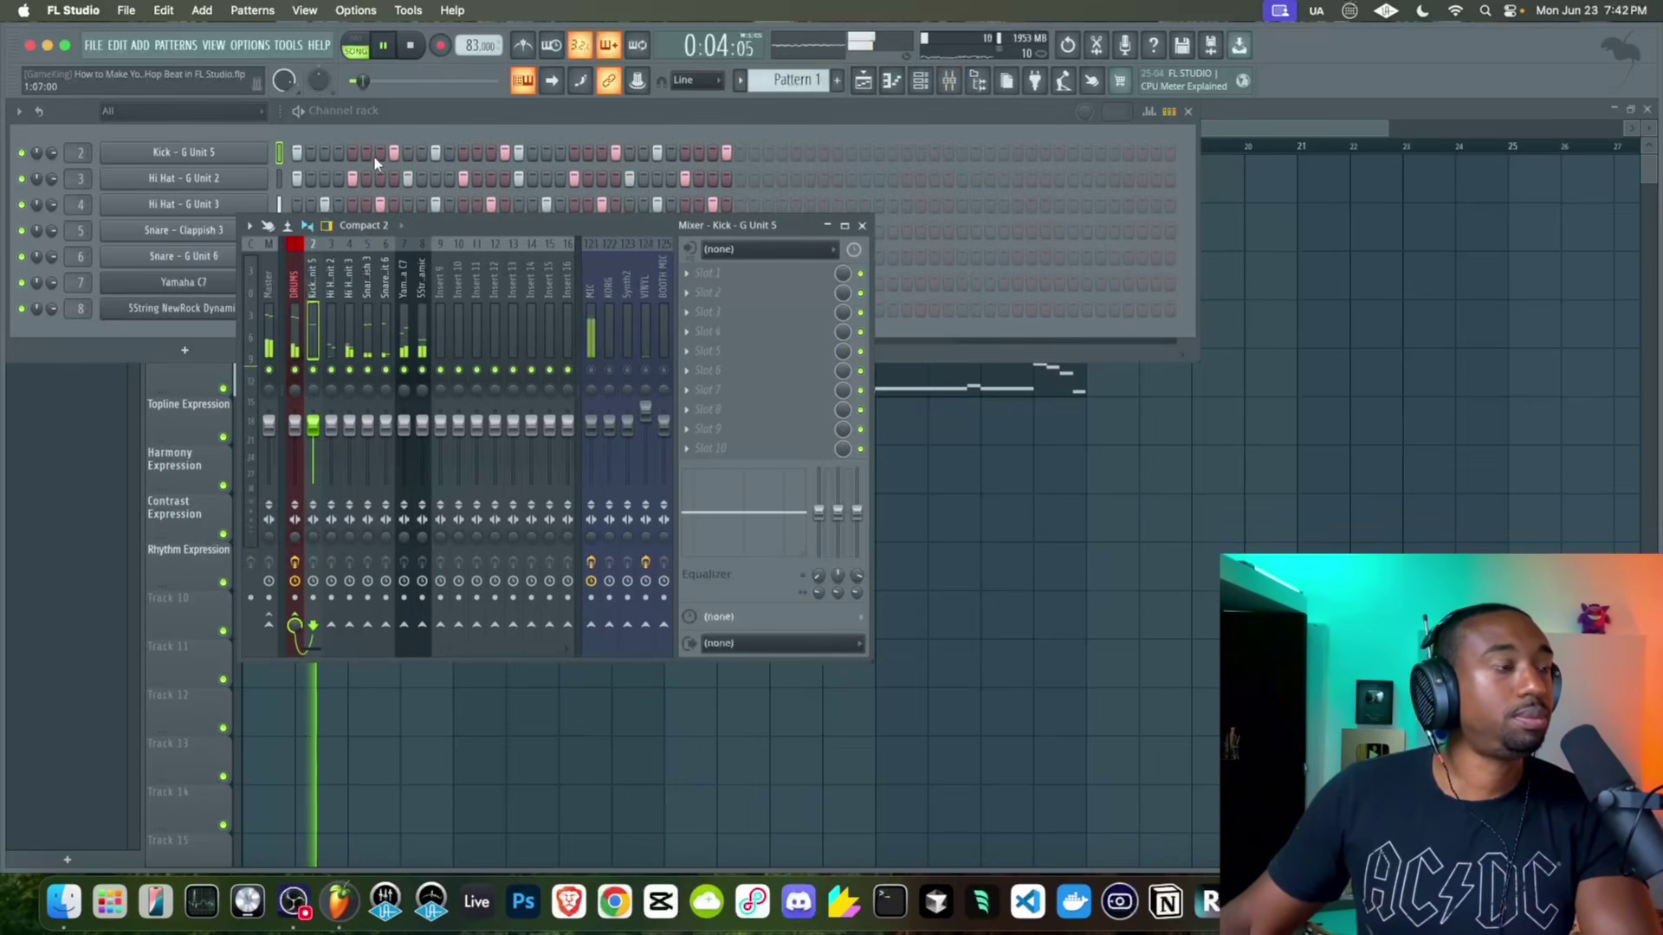
click(199, 154)
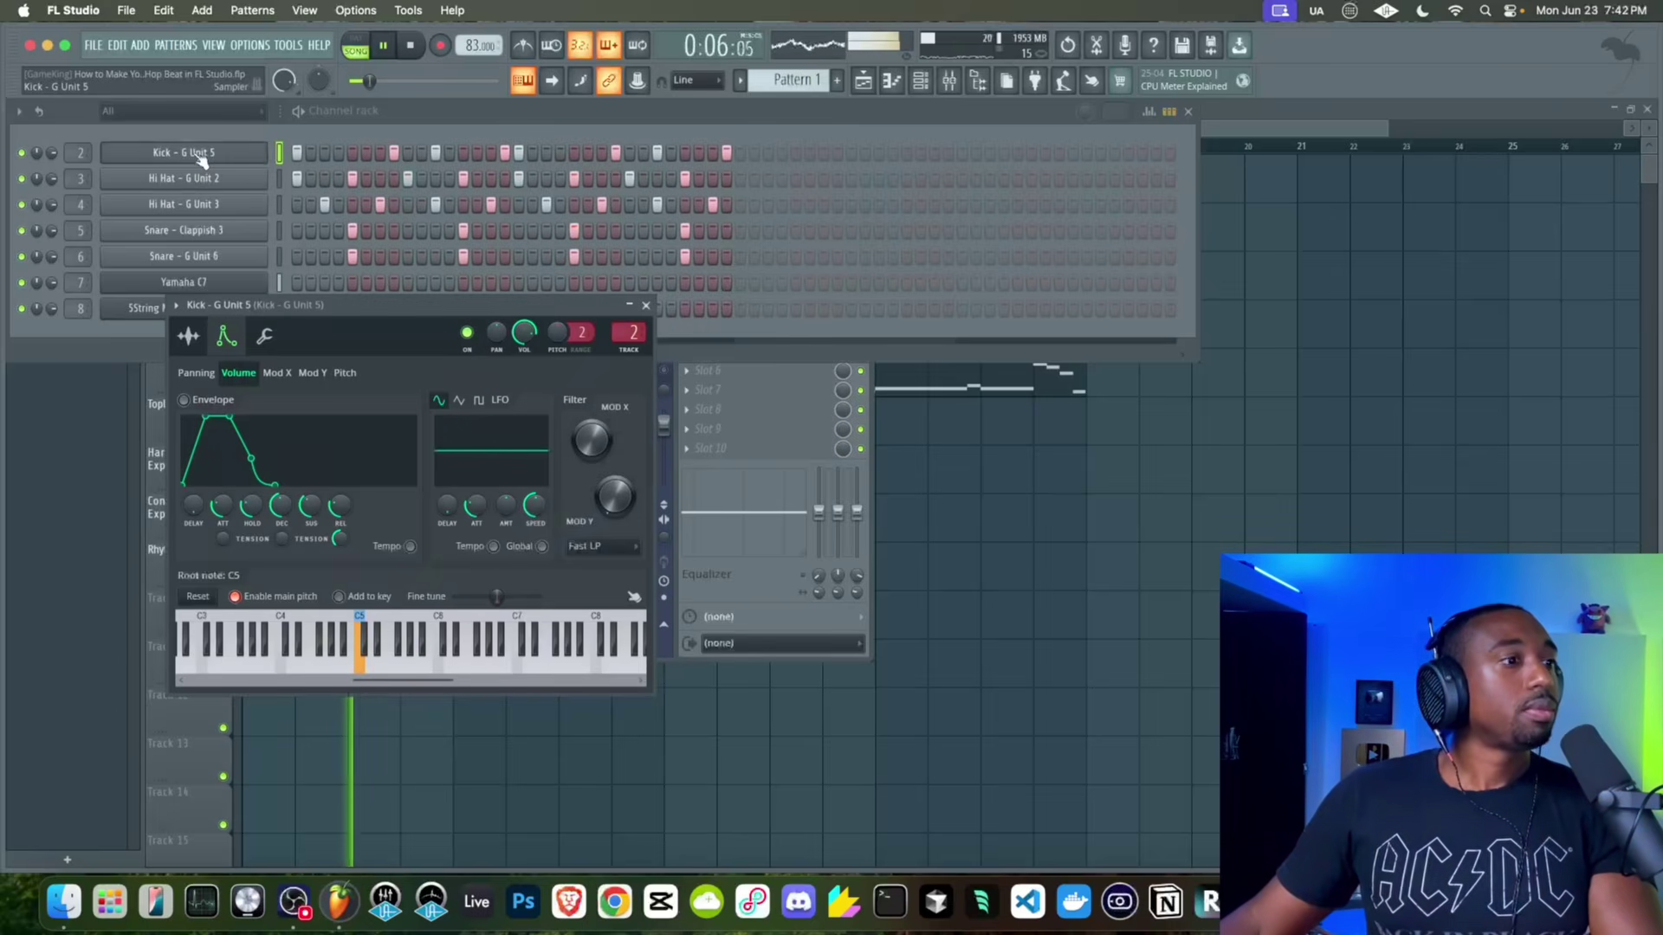
click(189, 337)
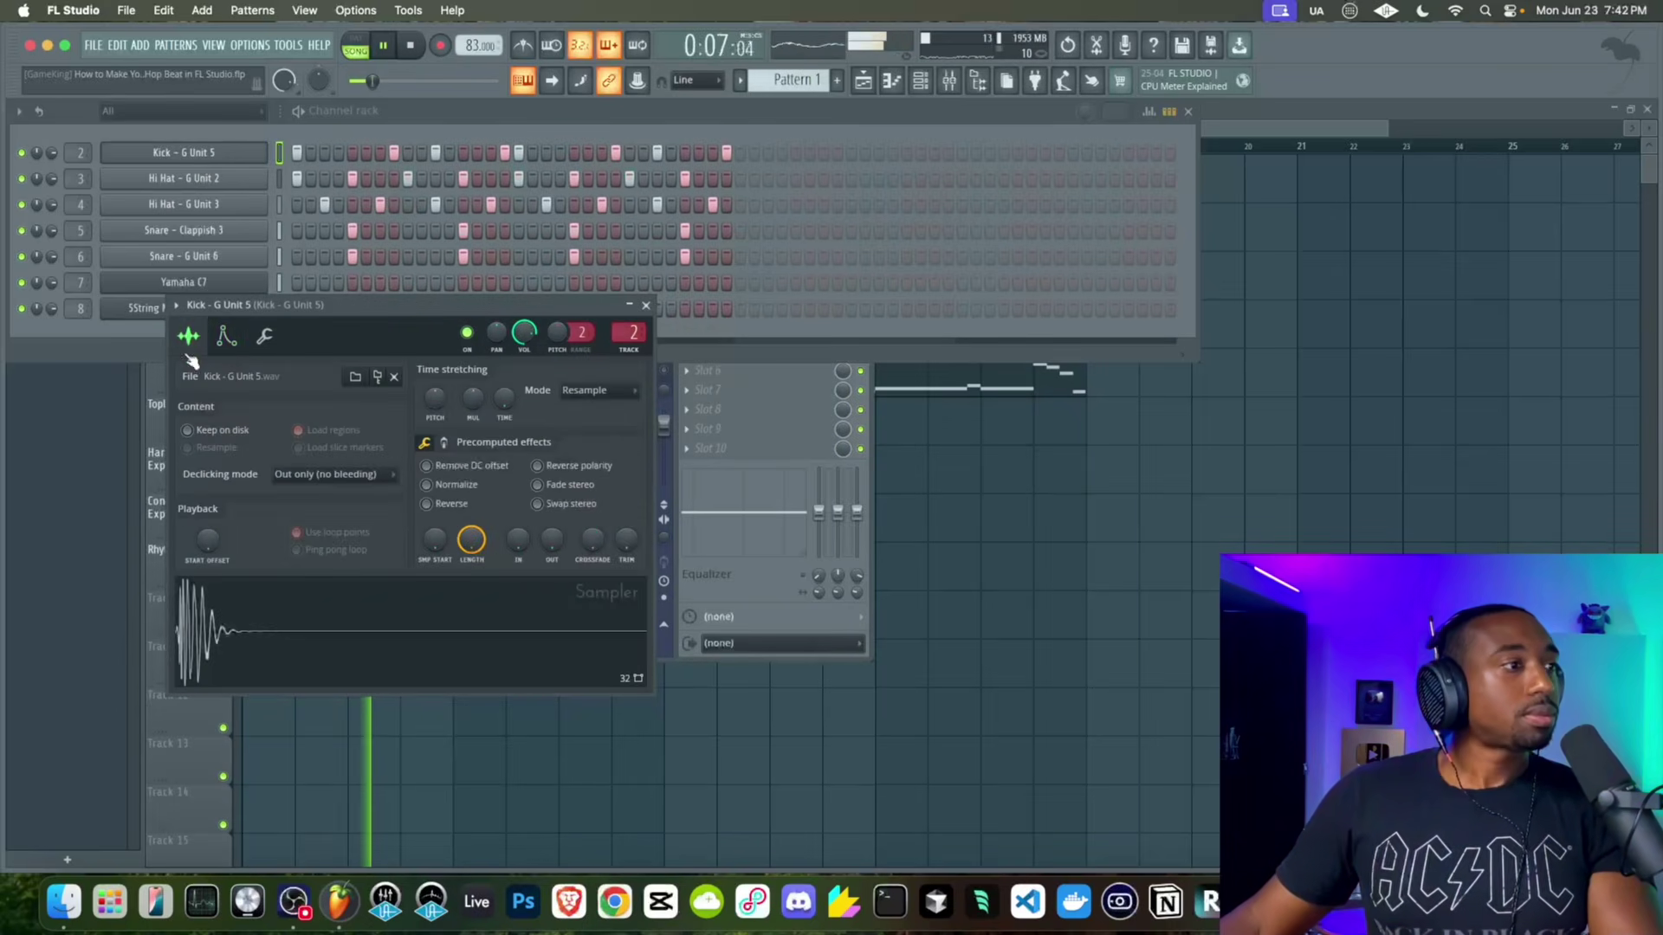
click(714, 465)
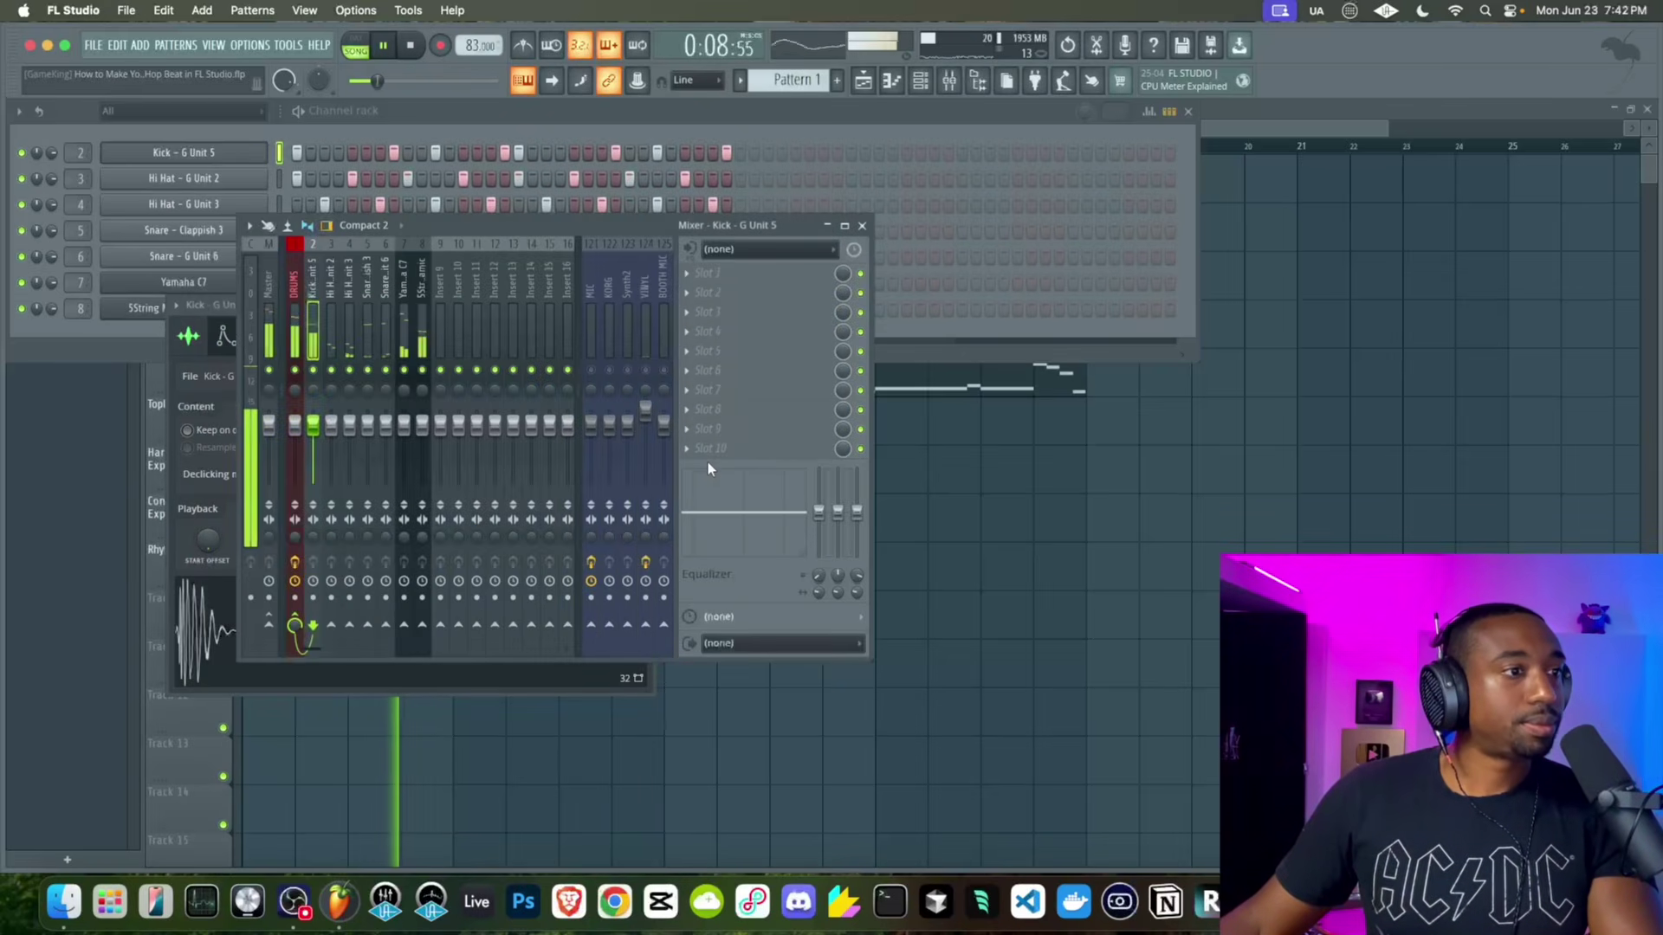
click(222, 309)
key(space)
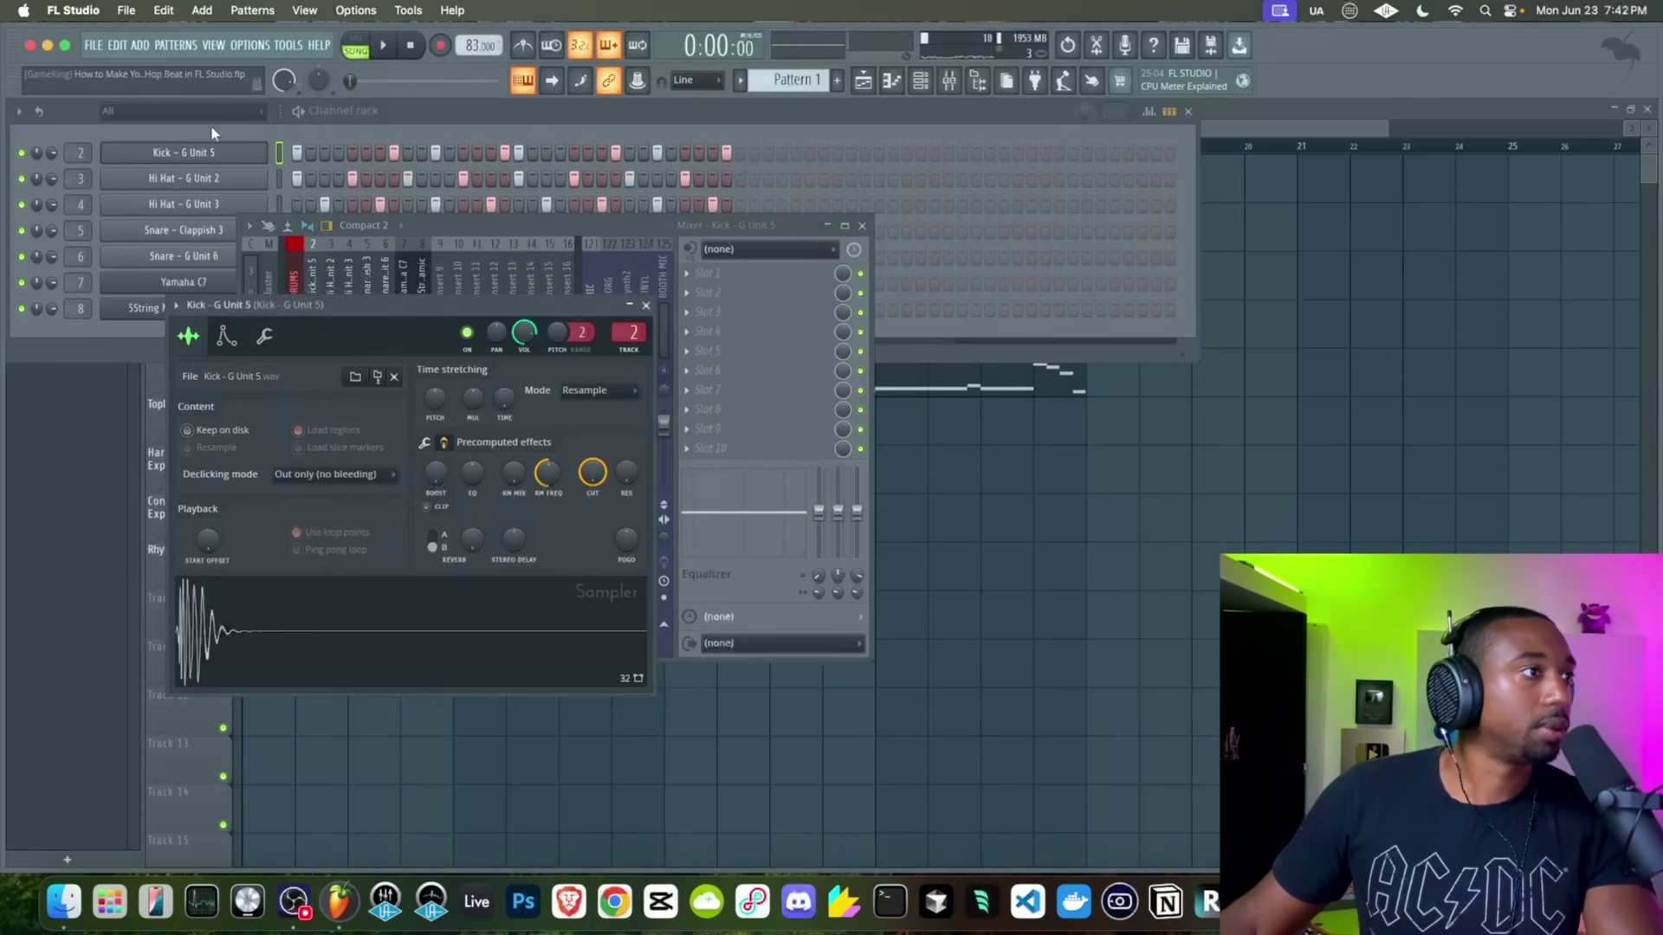
click(211, 153)
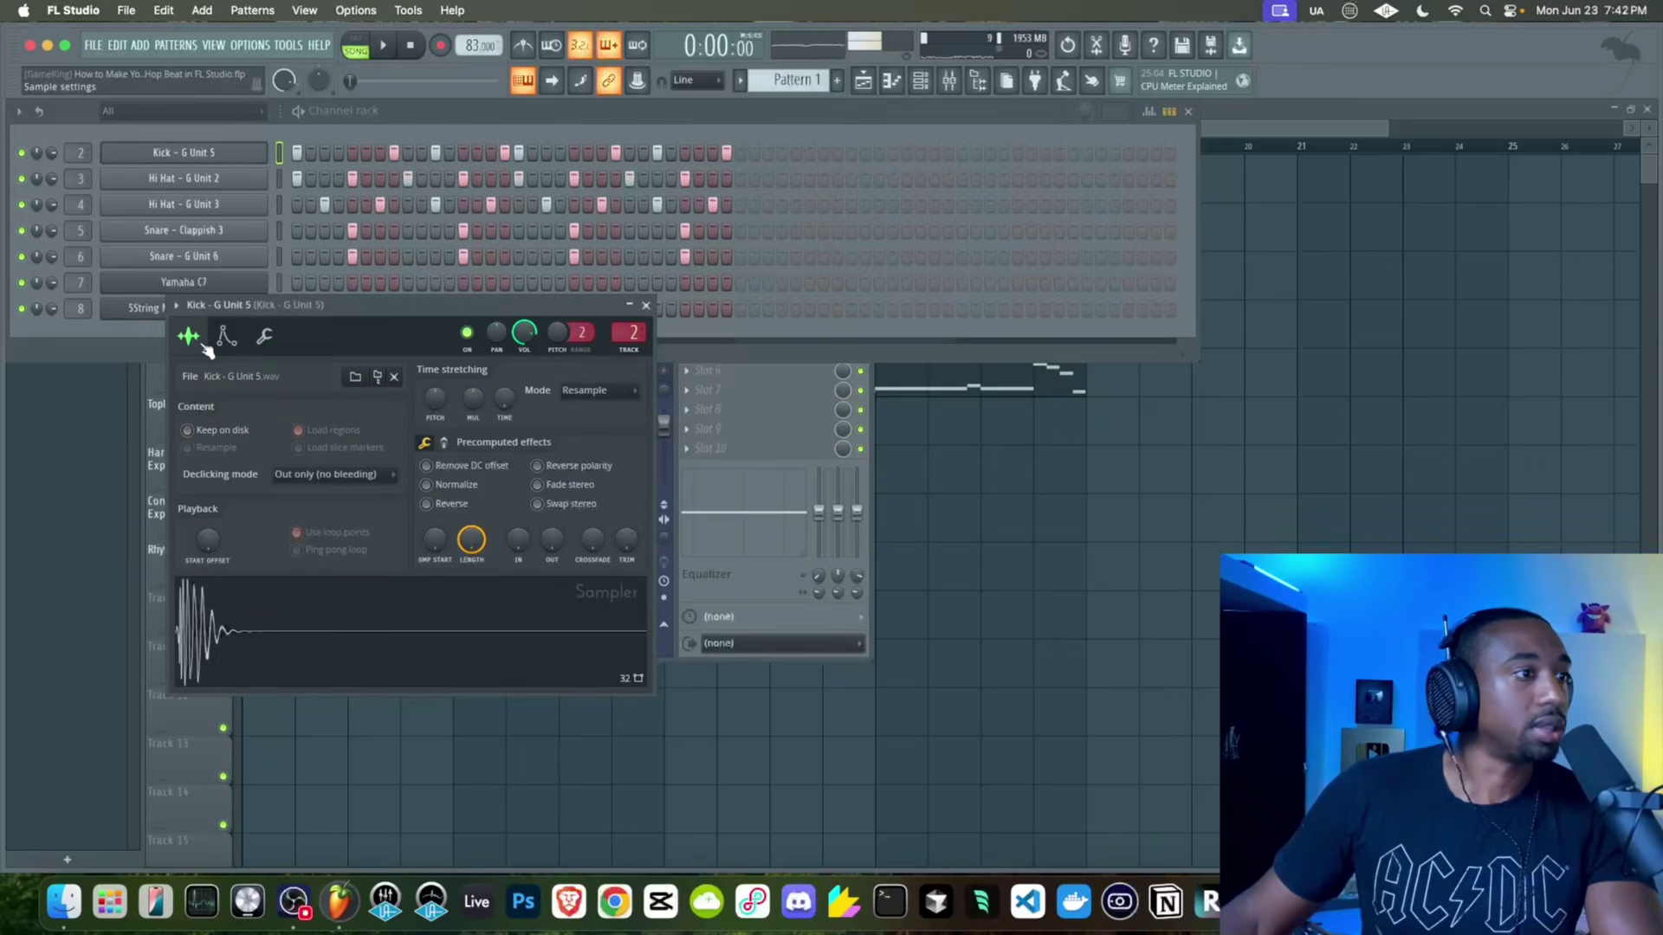
click(447, 442)
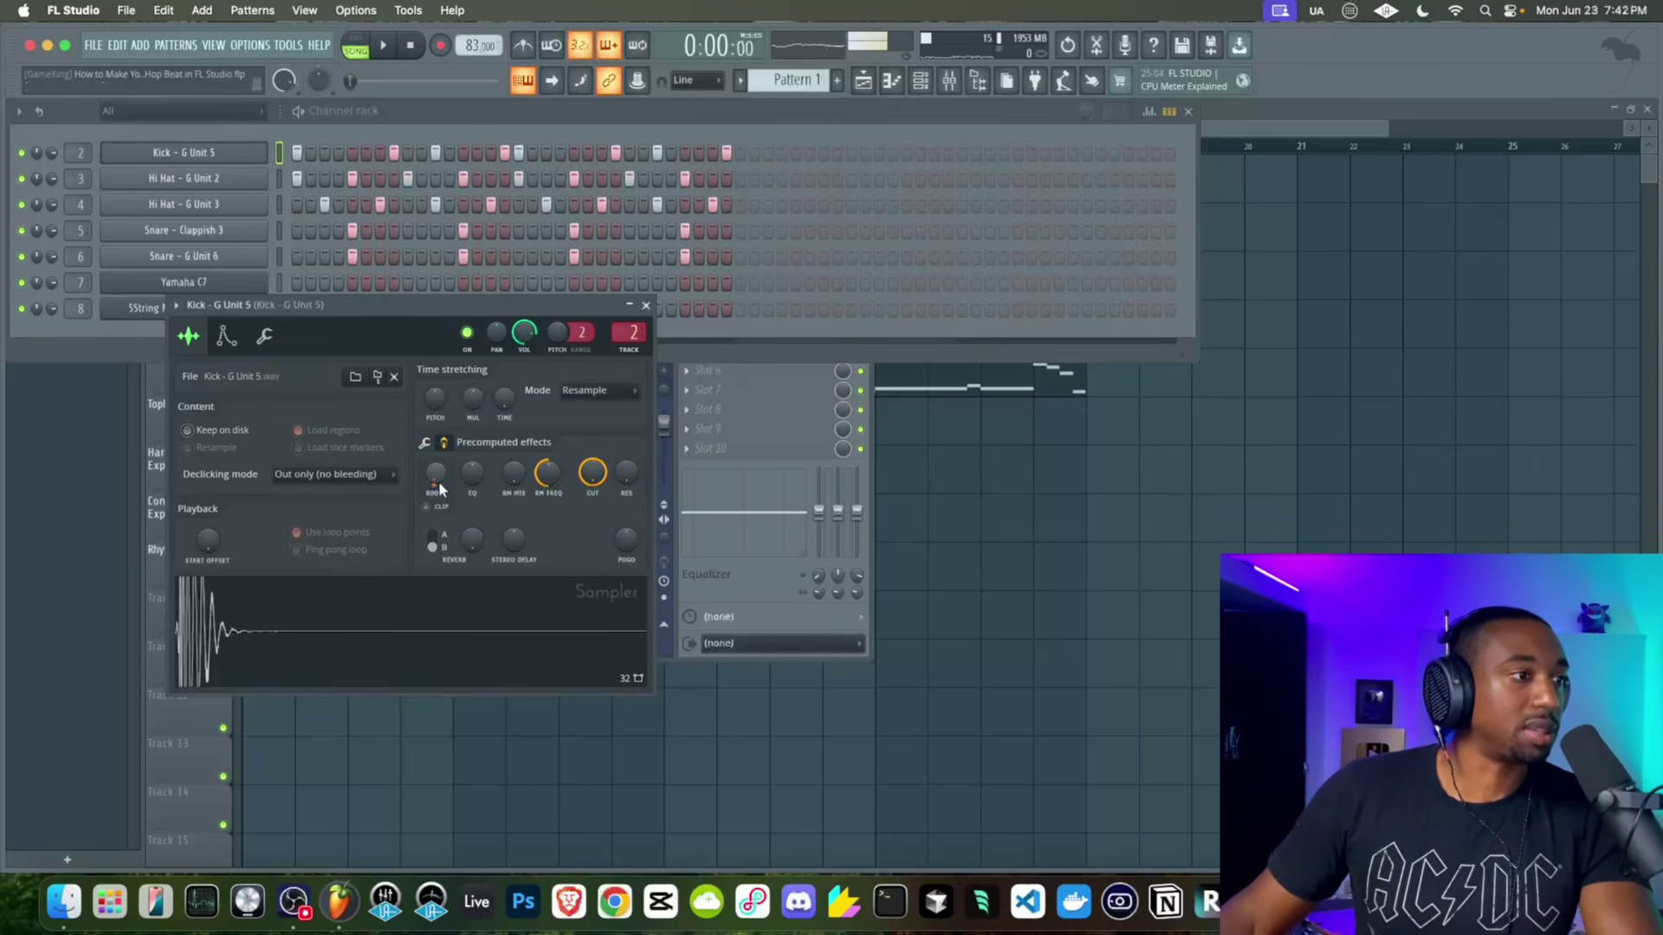
key(space)
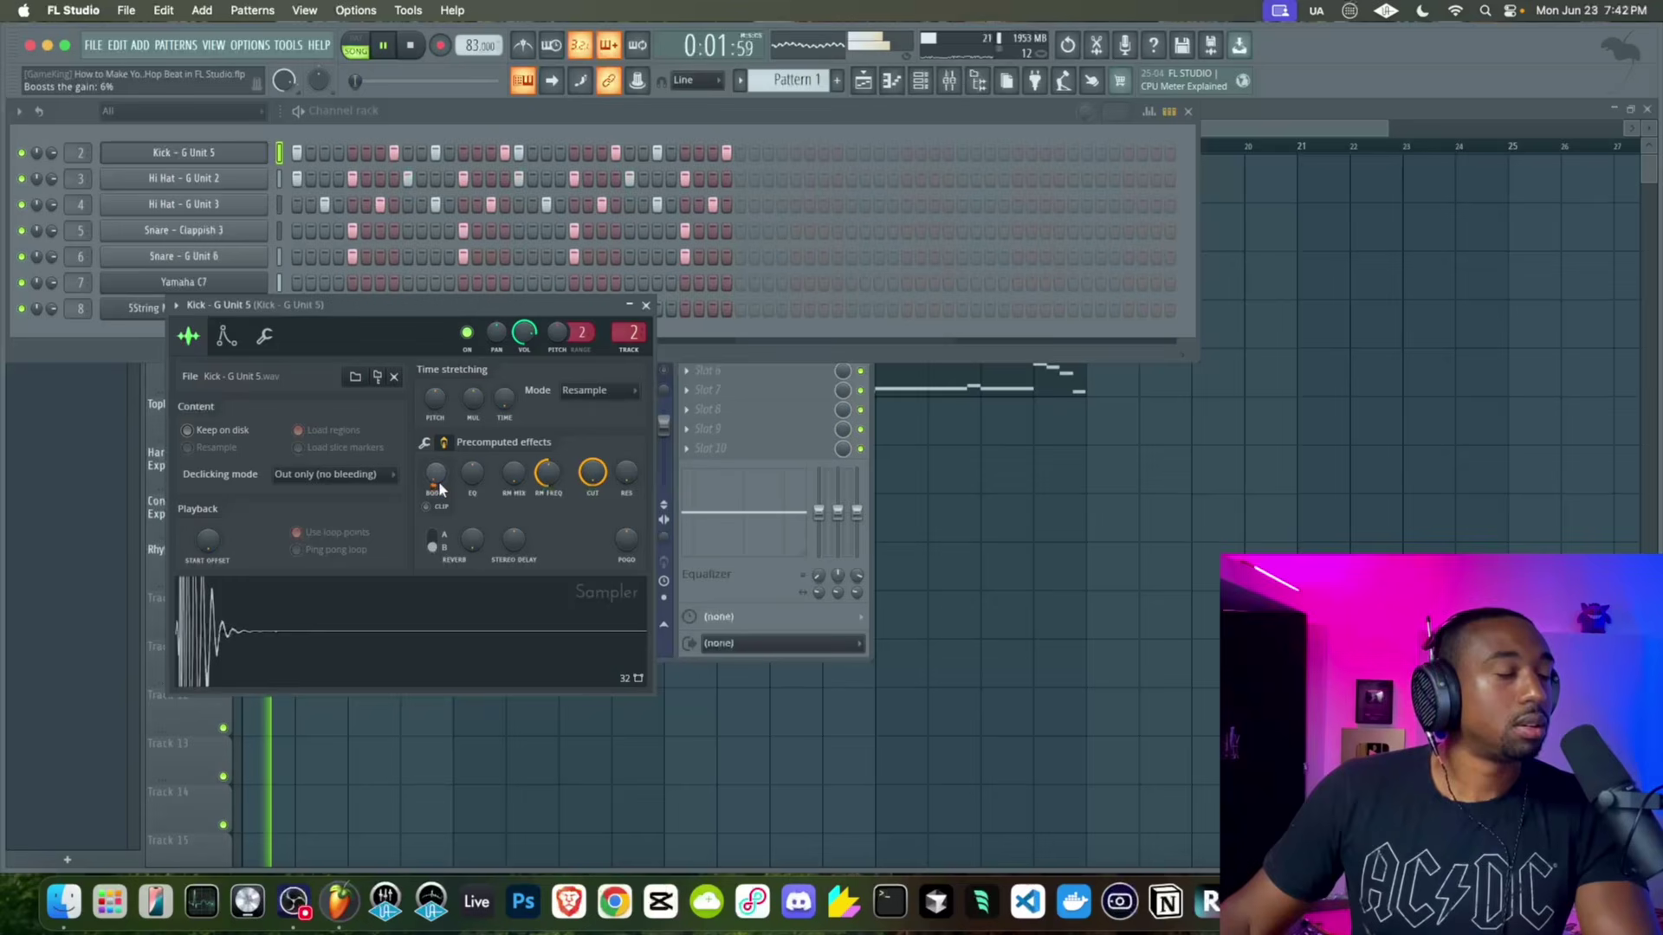
click(645, 304)
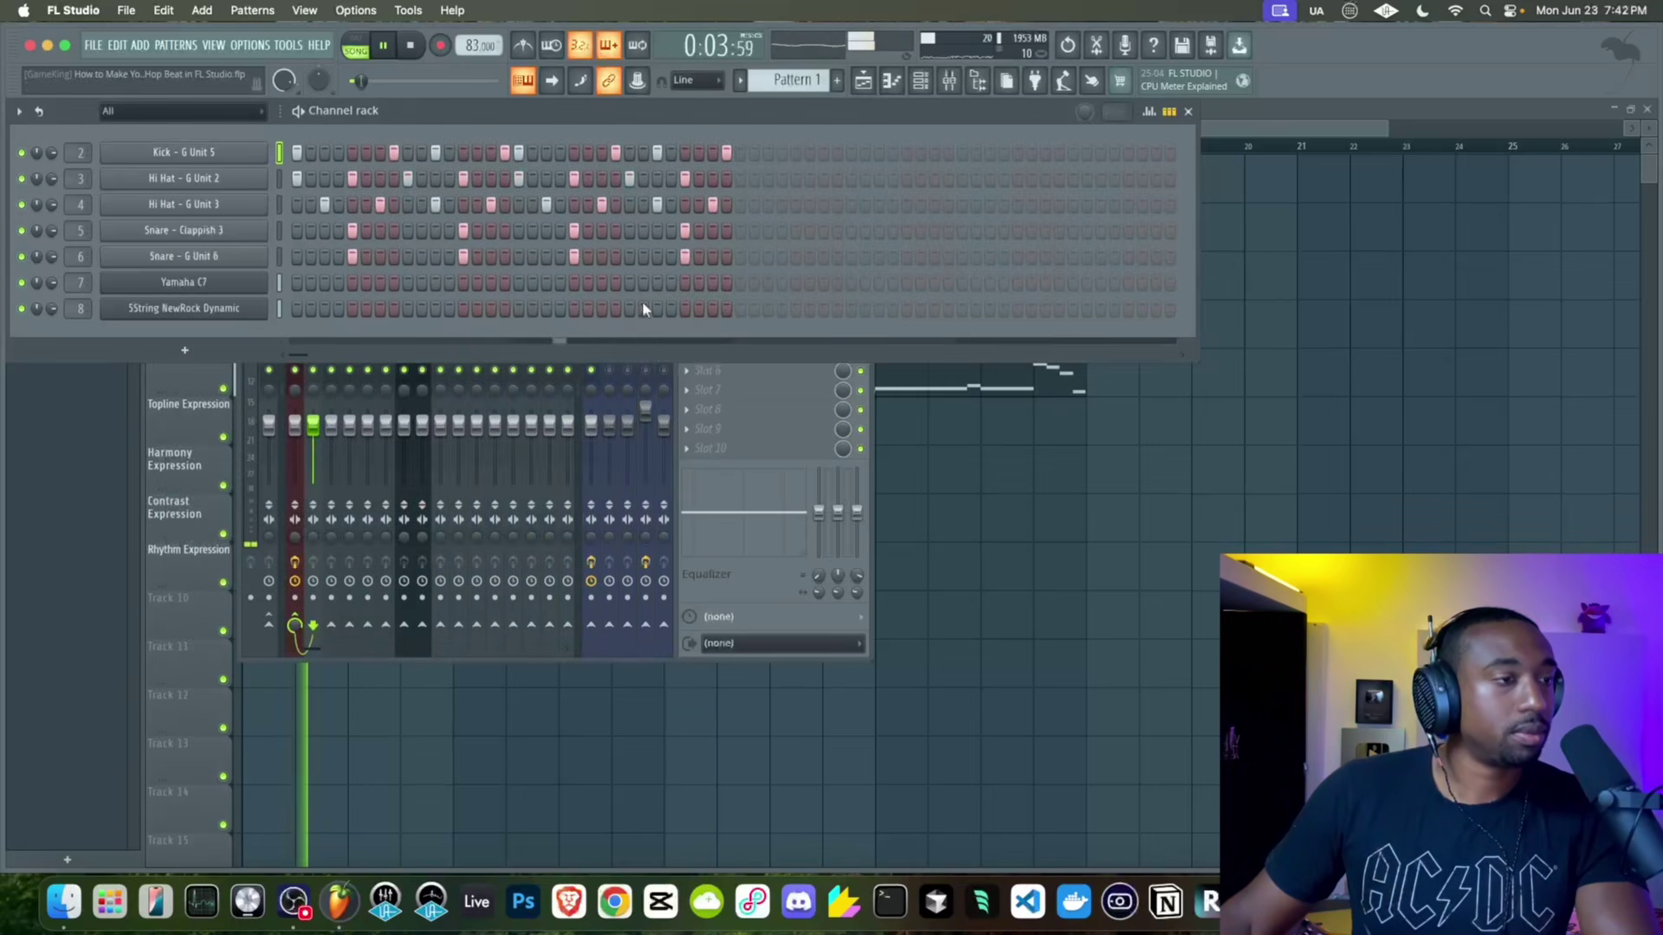
Examine the sampler settings and mixer track of Snare - G Unit 6 while the beat plays
click(984, 500)
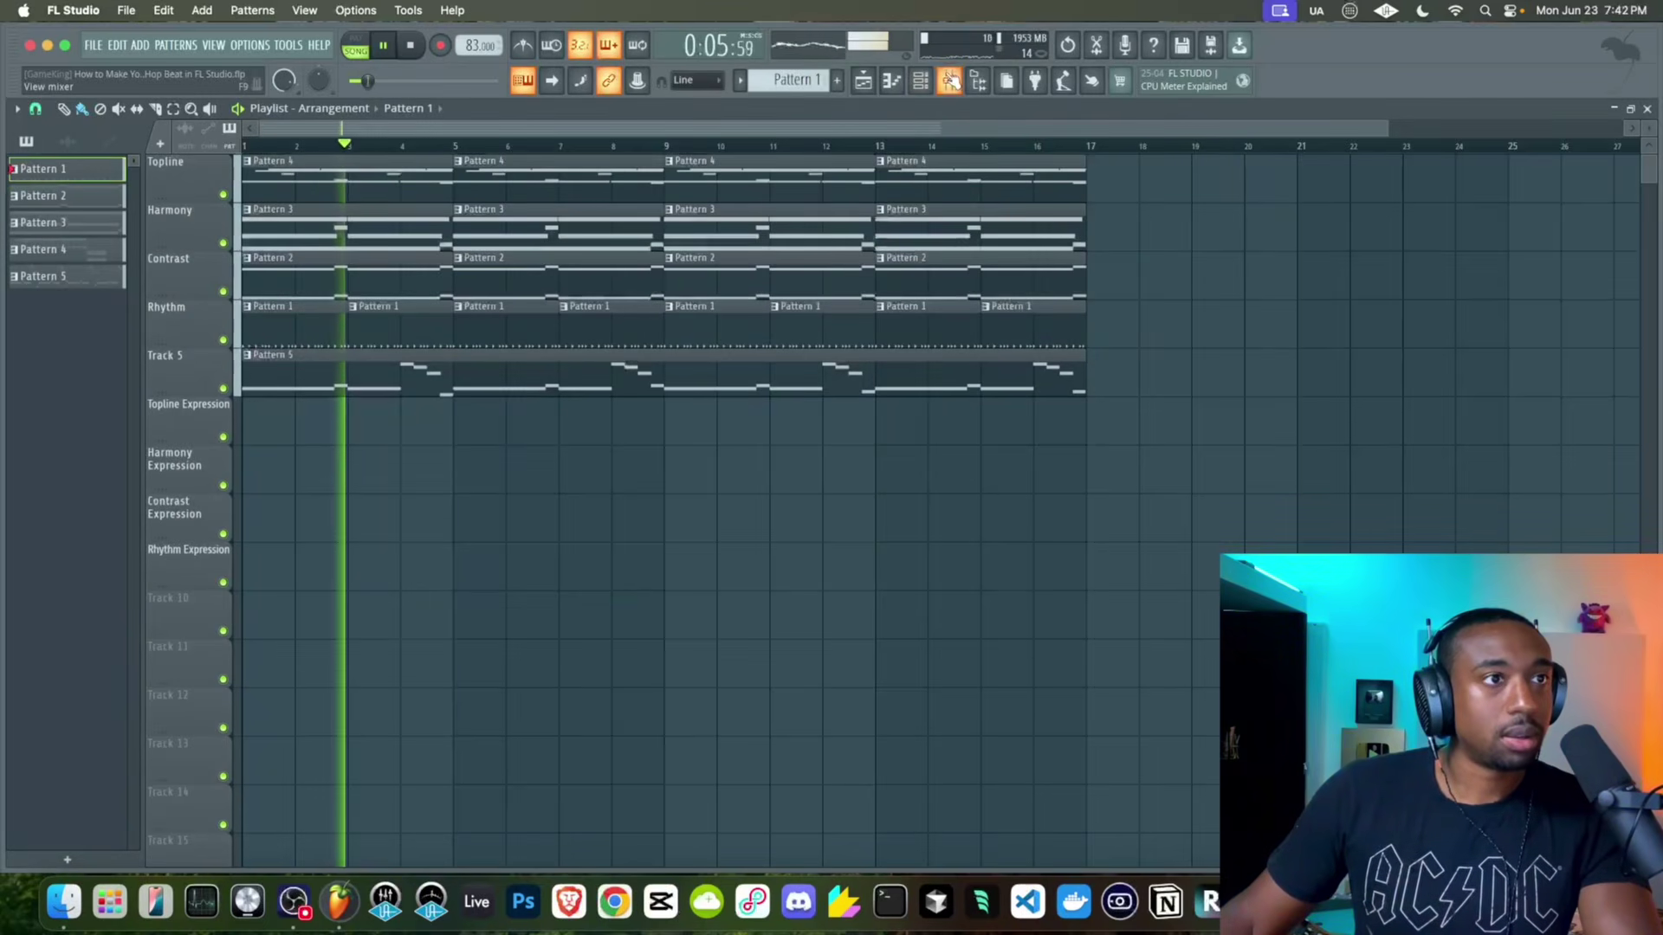
key(F9)
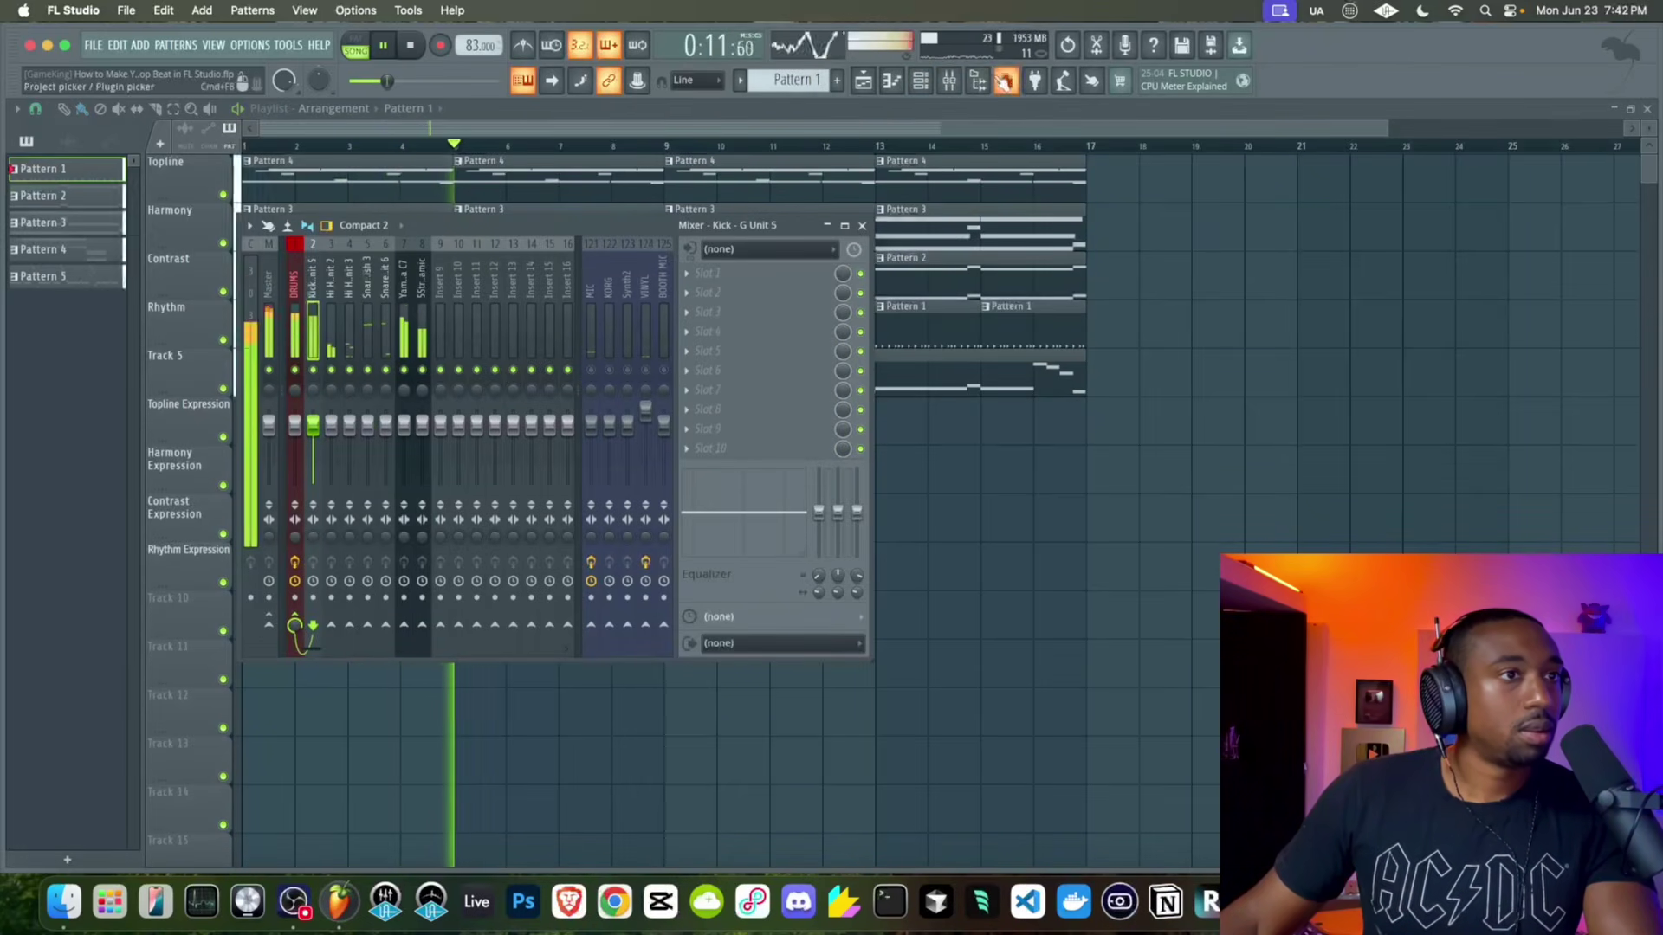
key(F6)
click(237, 257)
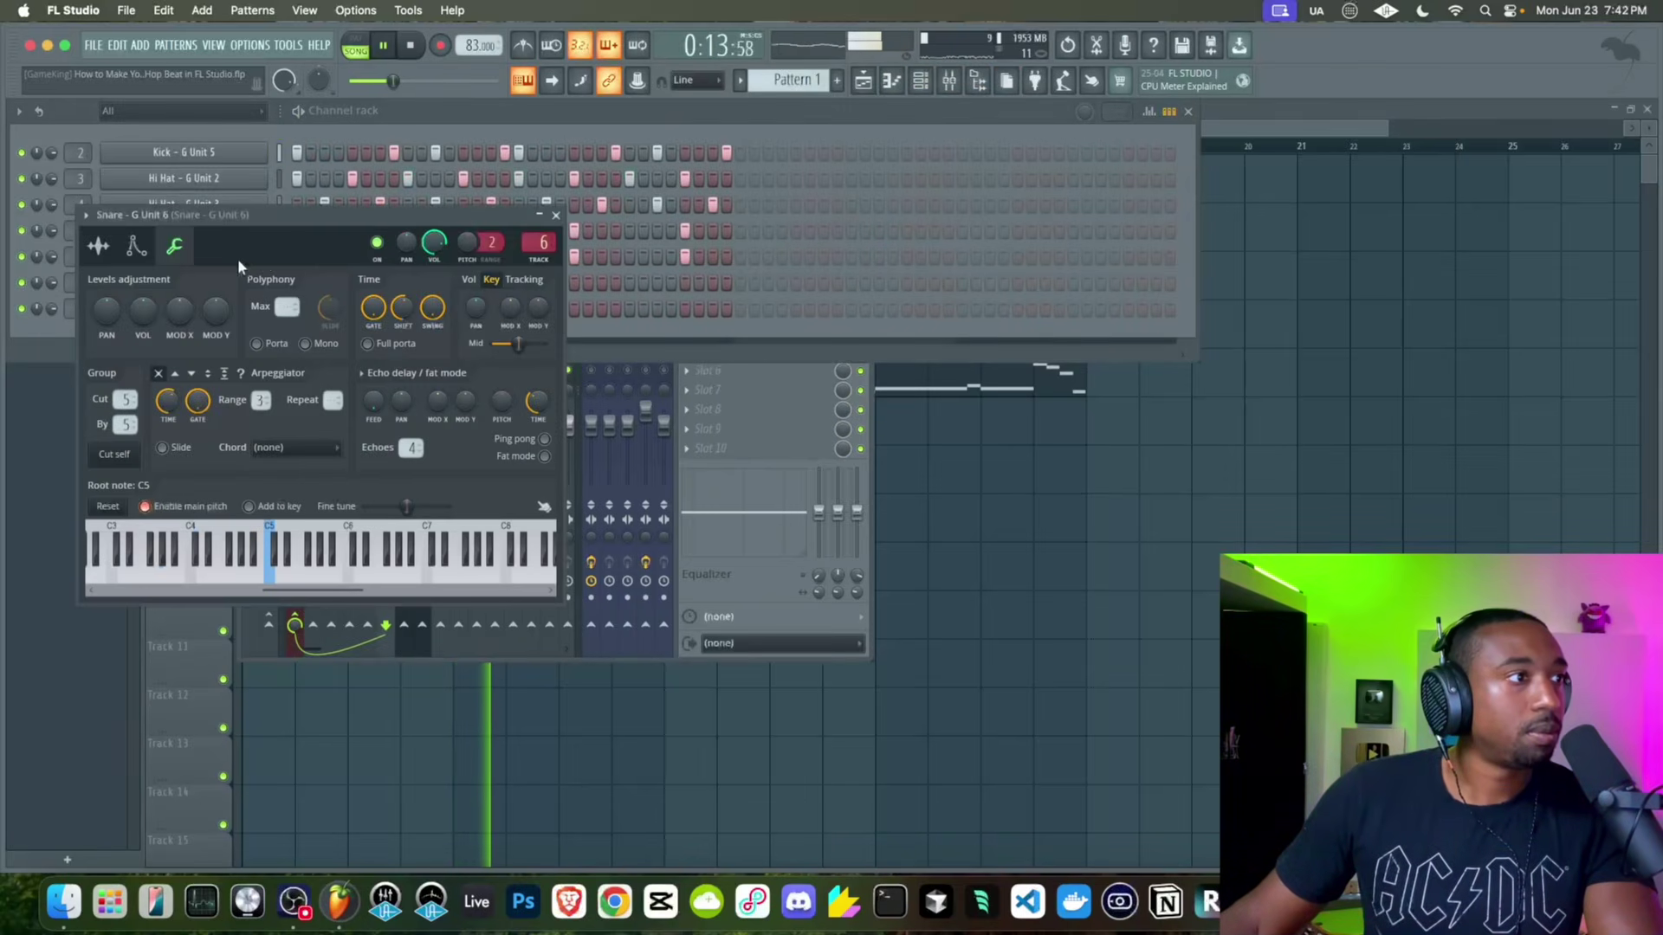
click(98, 246)
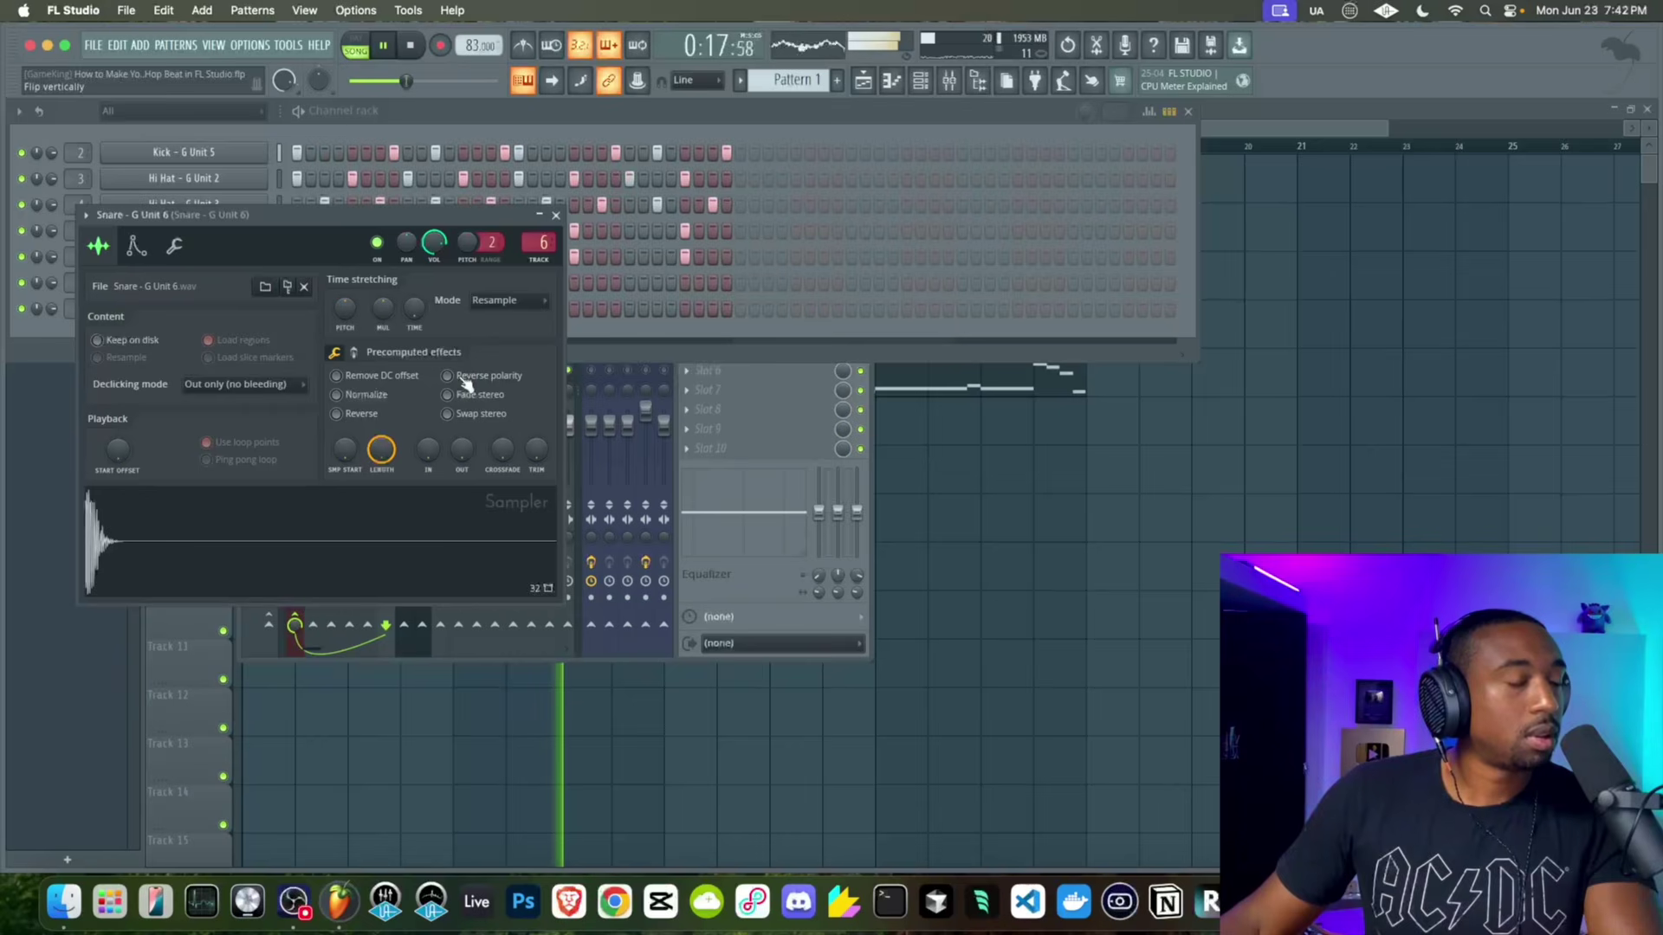
click(556, 215)
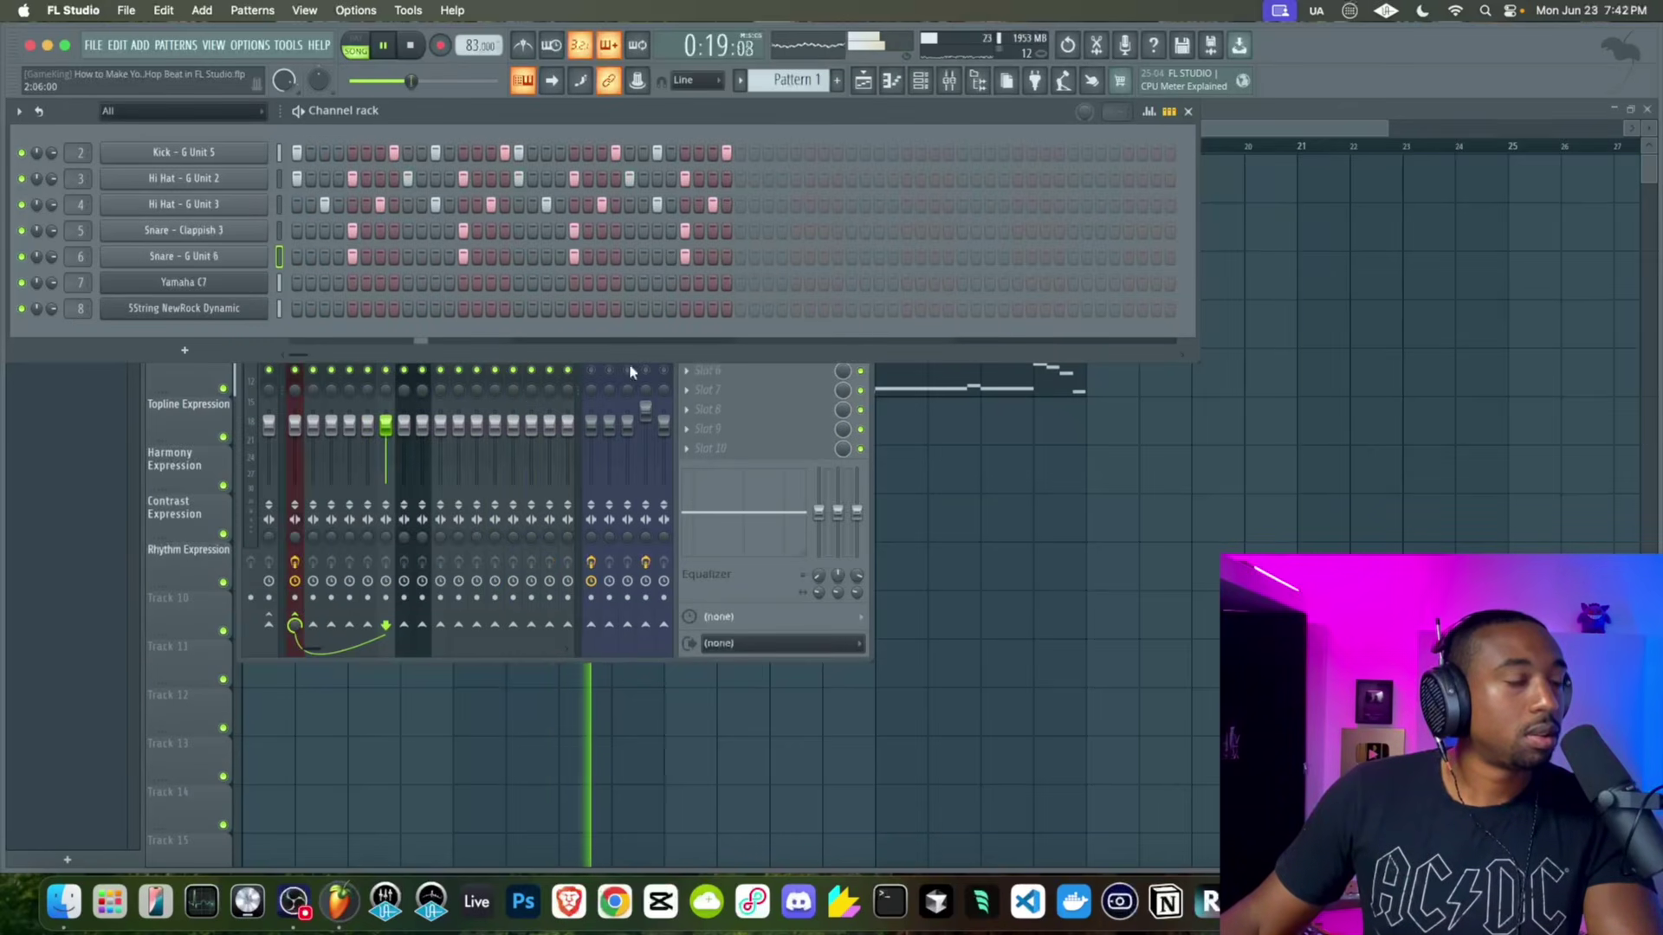
click(705, 589)
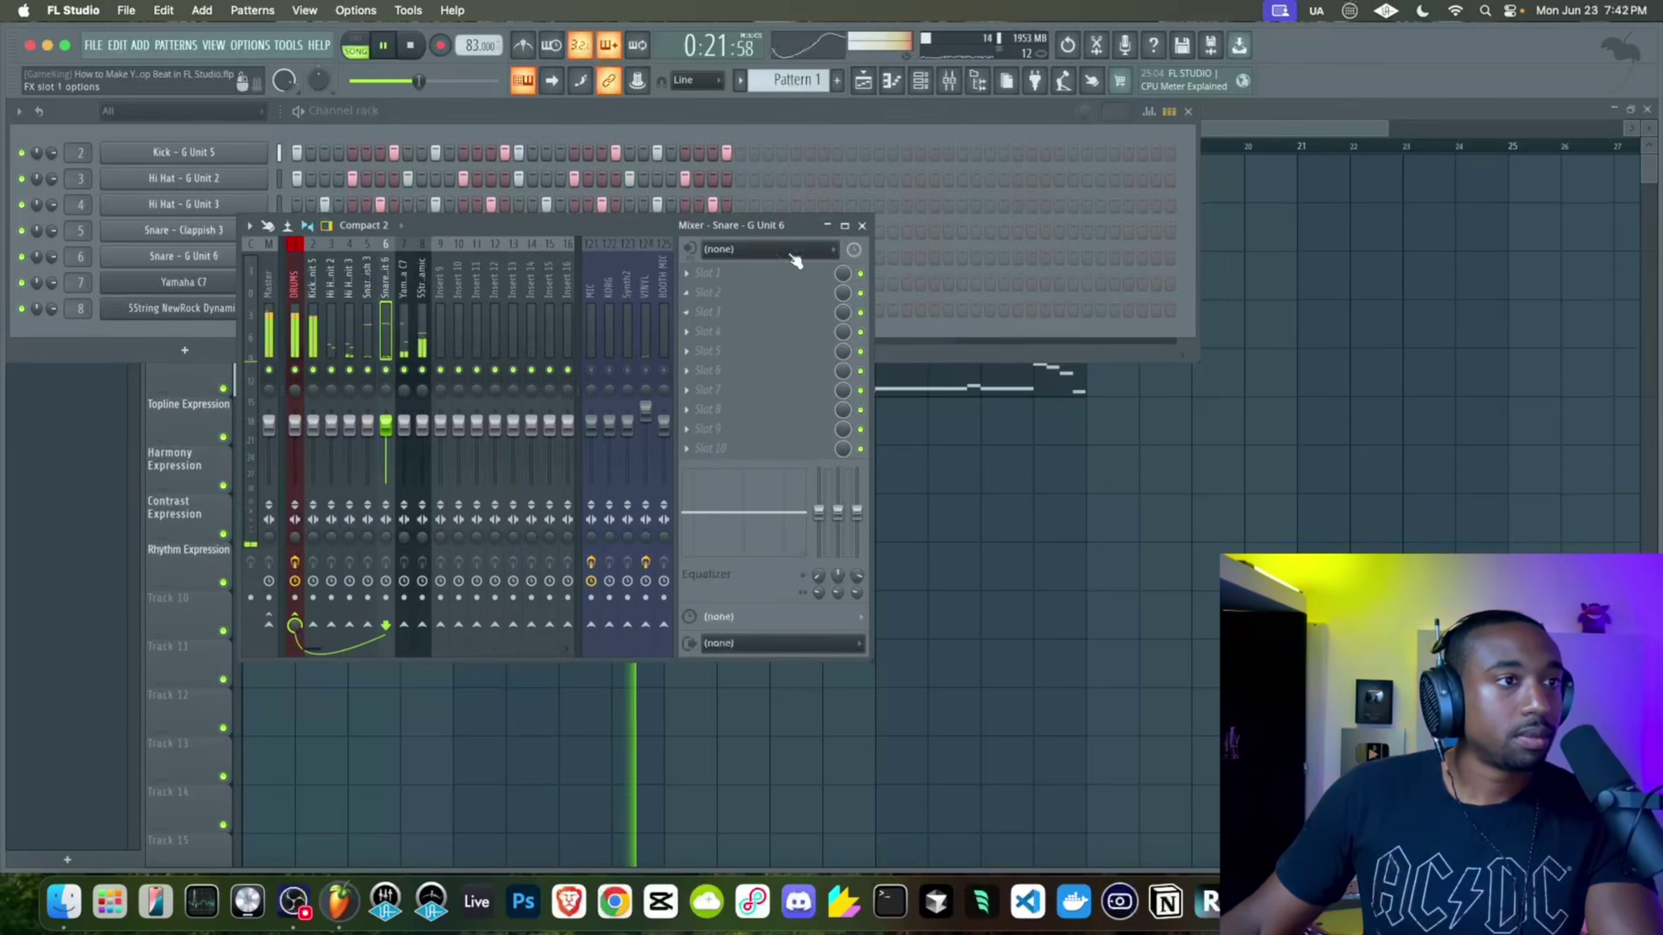
click(863, 227)
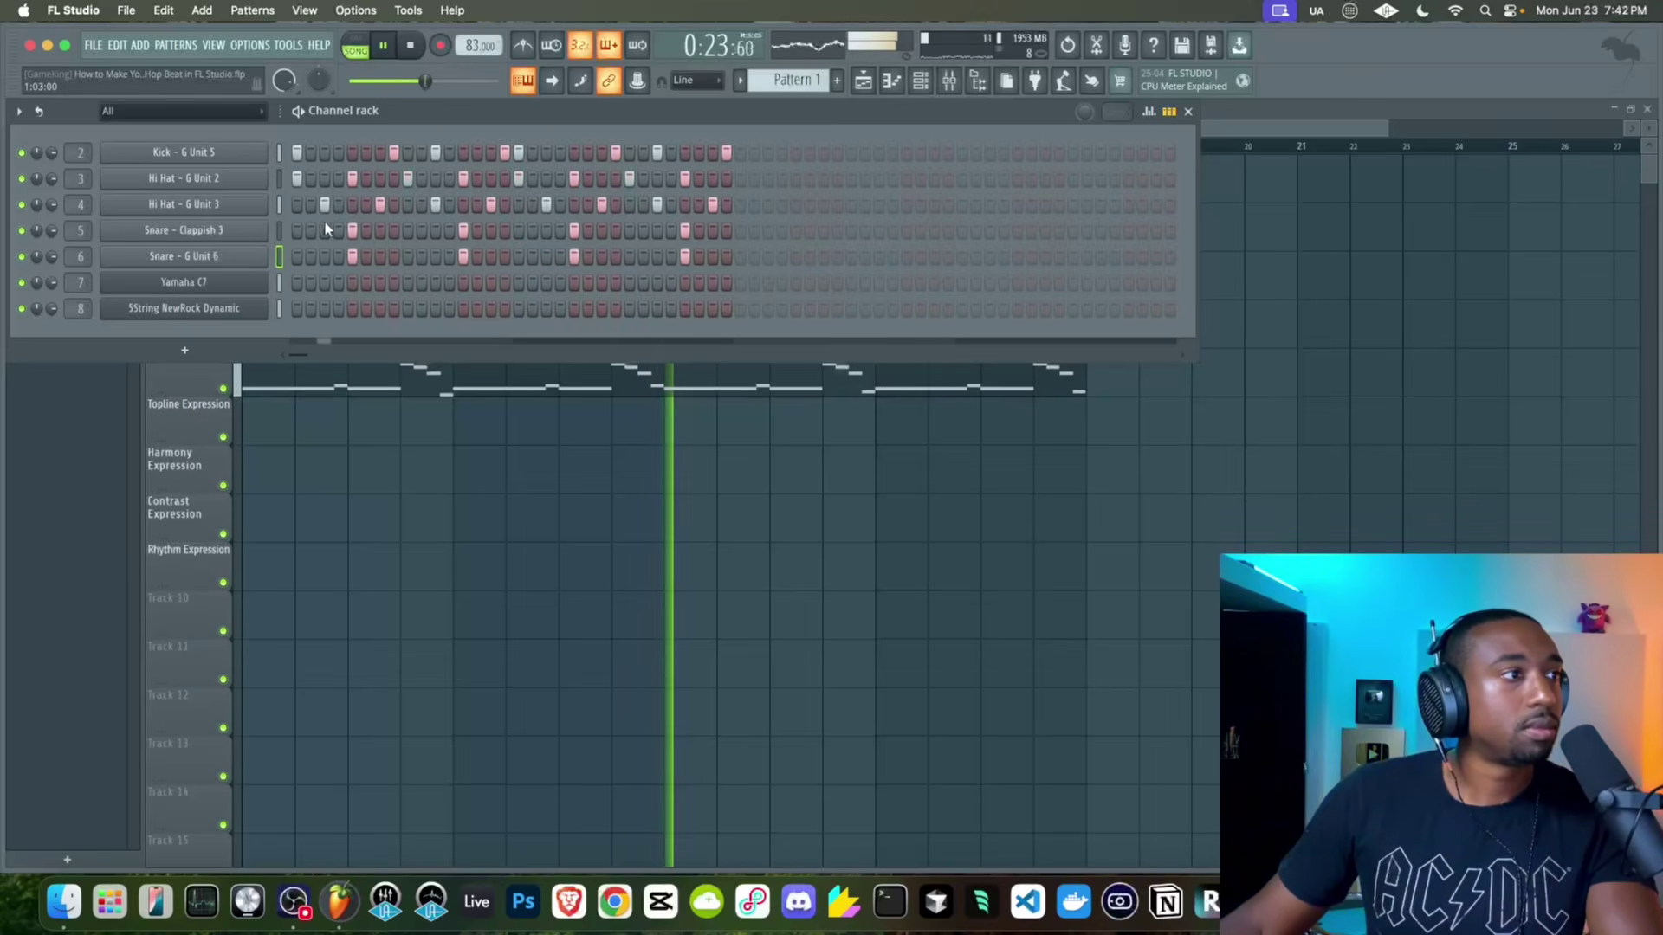
Add Fruity WaveShaper to the first effect slot of the 5String NewRock Dynamic mixer track, with its curve slightly raised and the mix at 44%
click(950, 82)
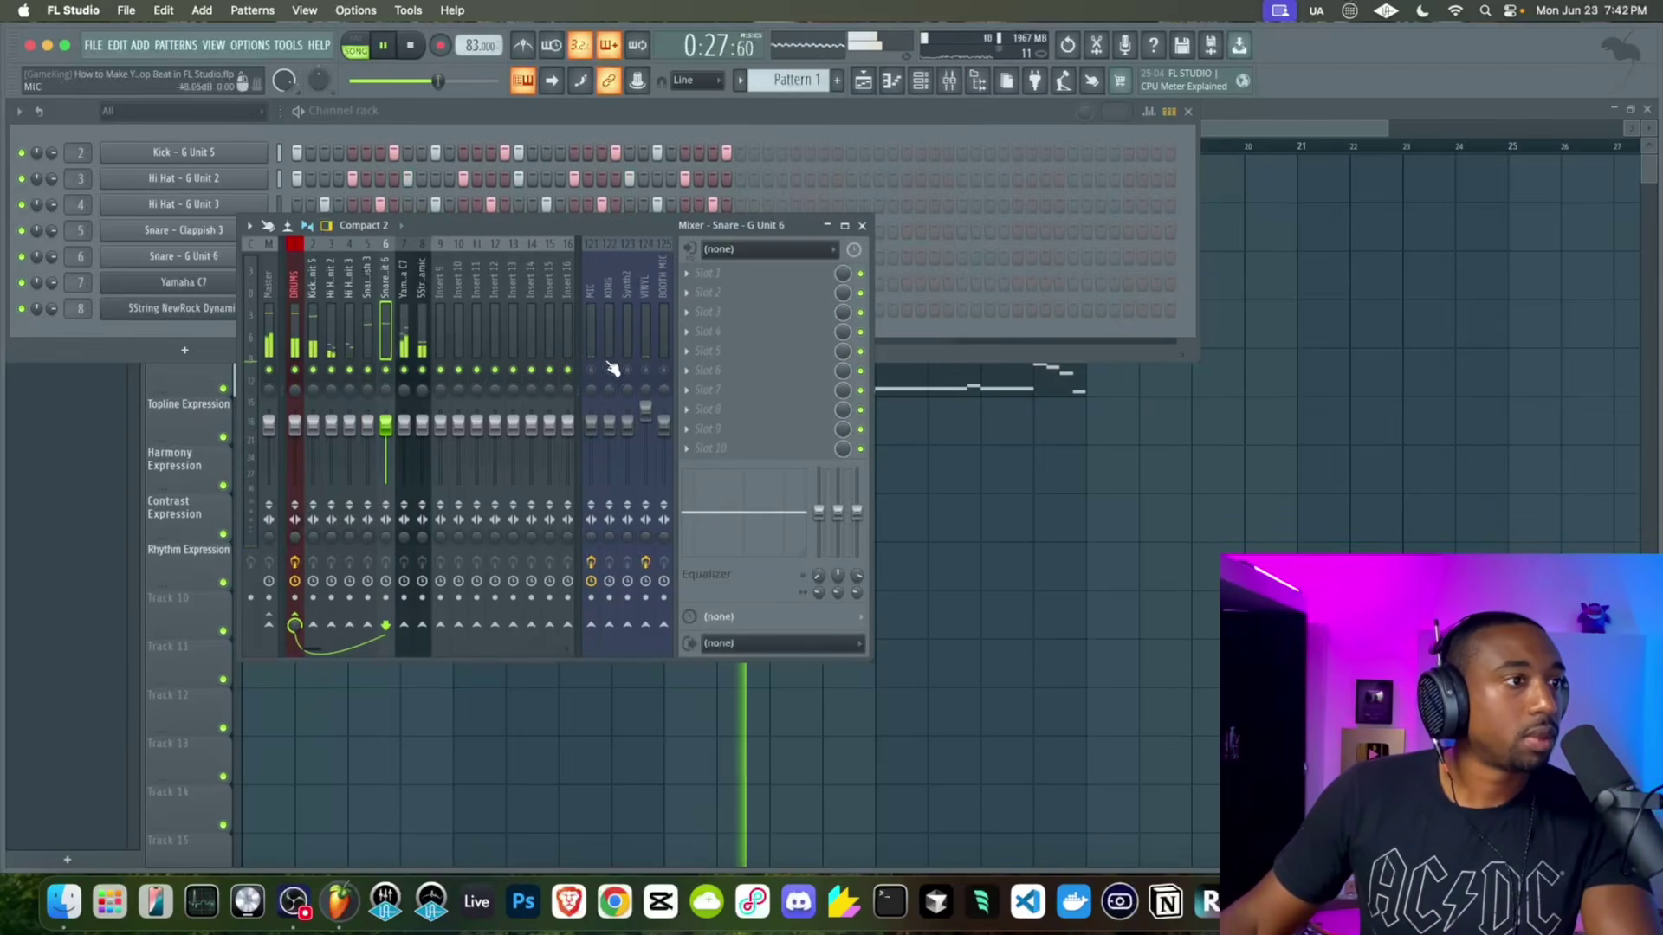
click(429, 324)
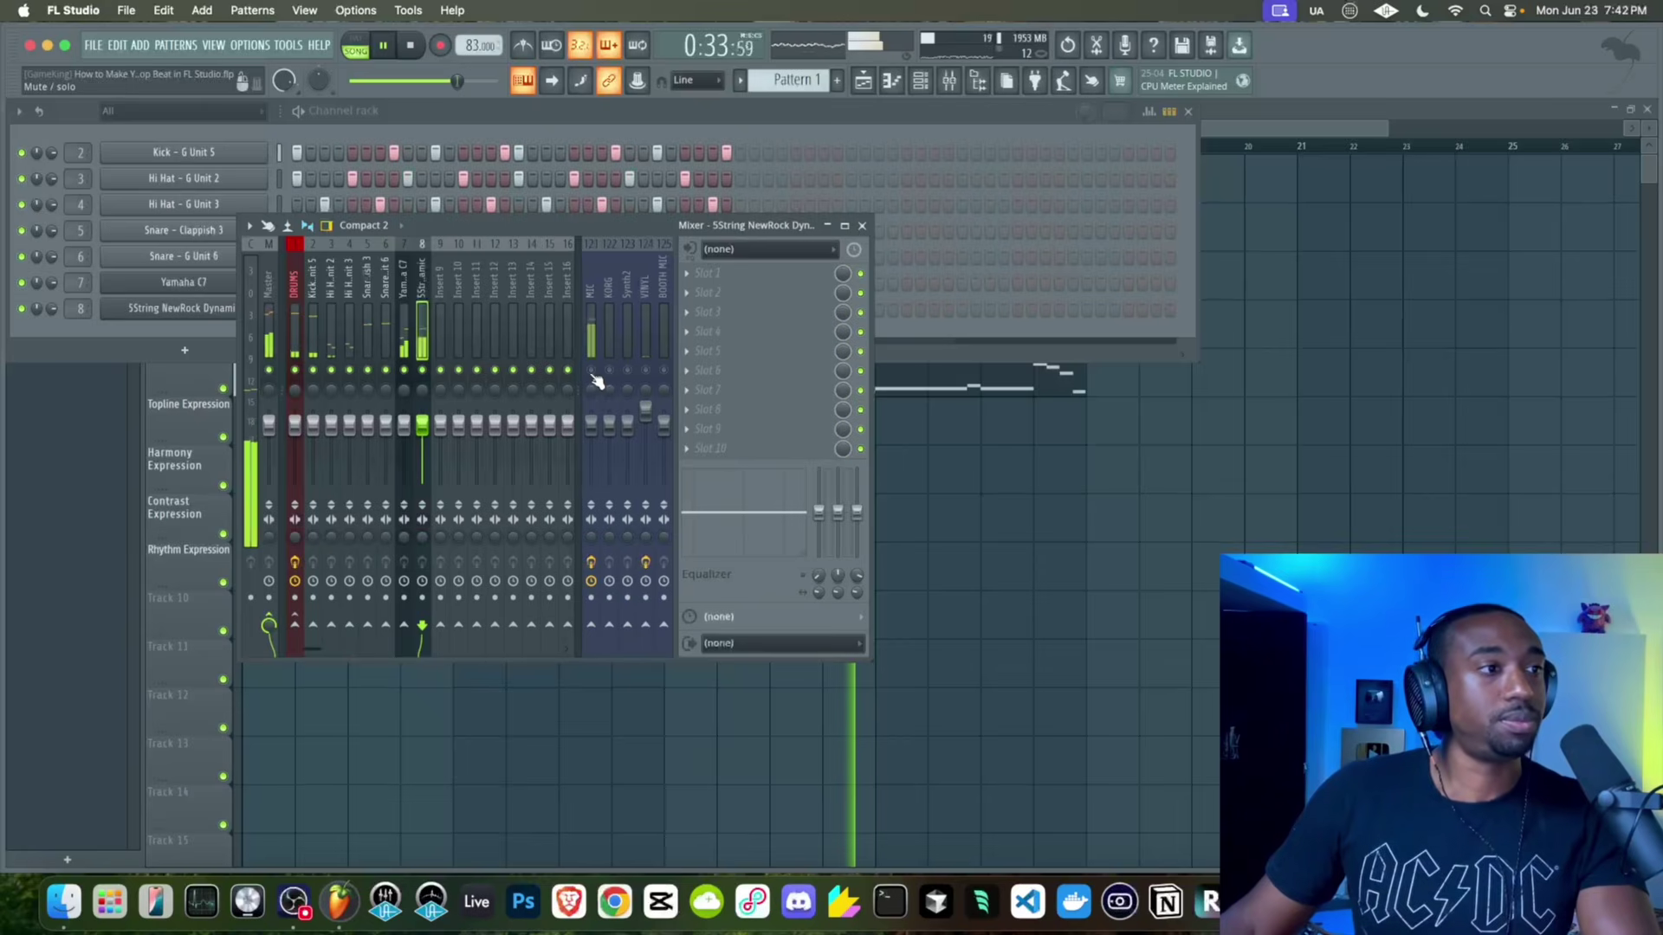
click(688, 282)
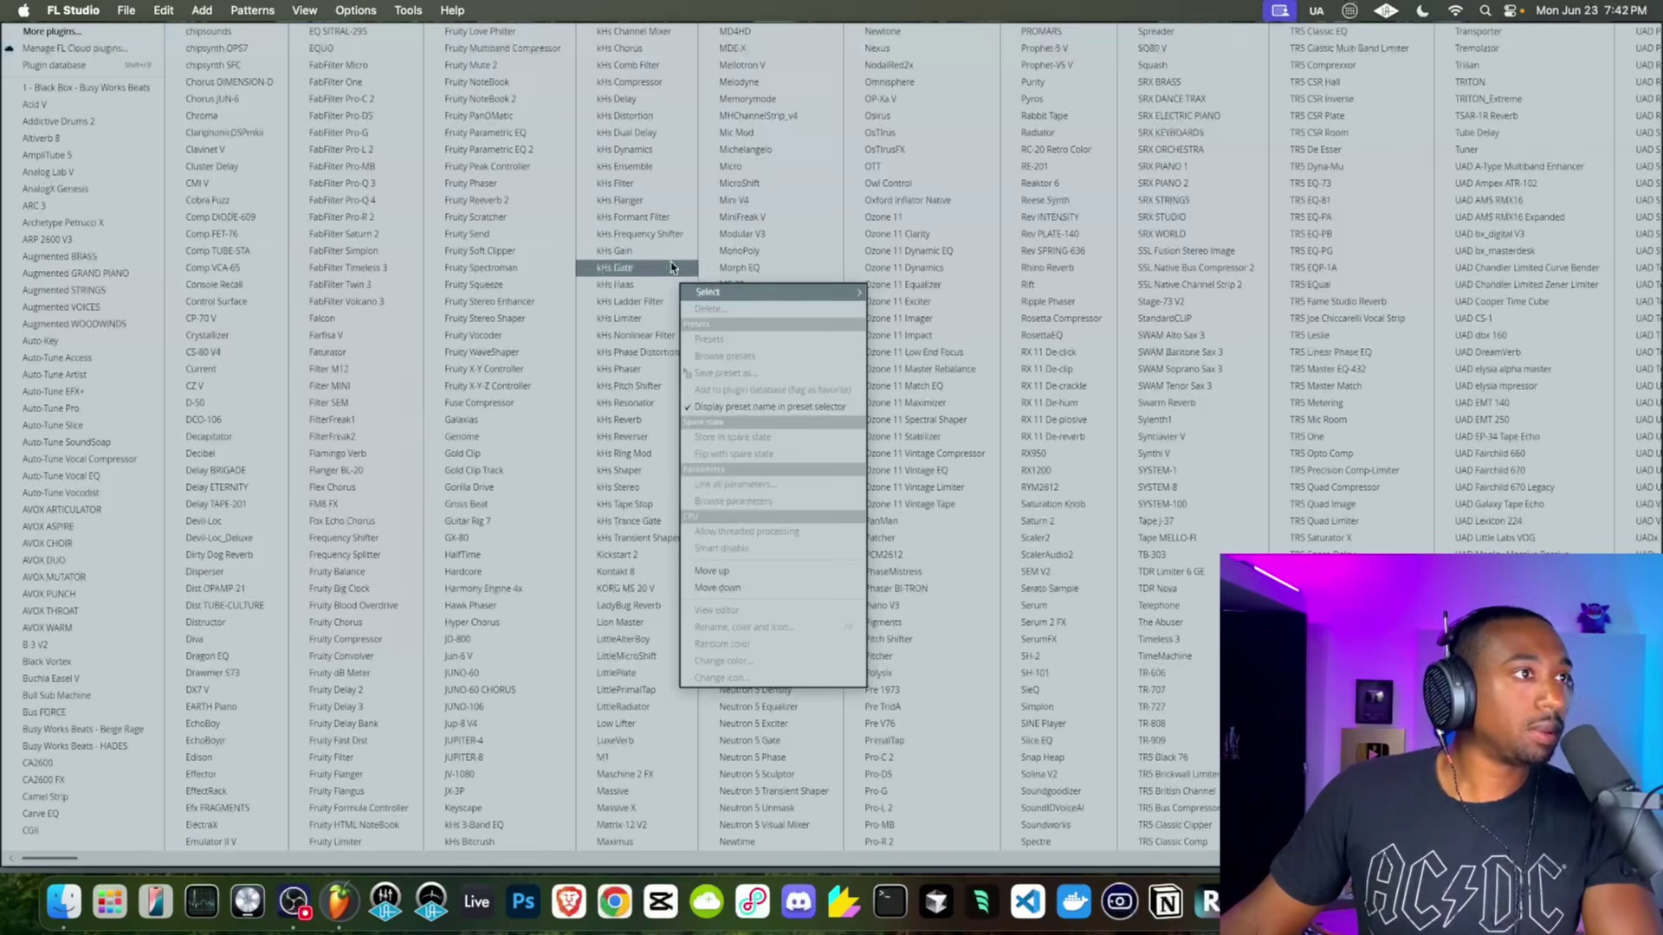
click(511, 352)
click(232, 457)
key(space)
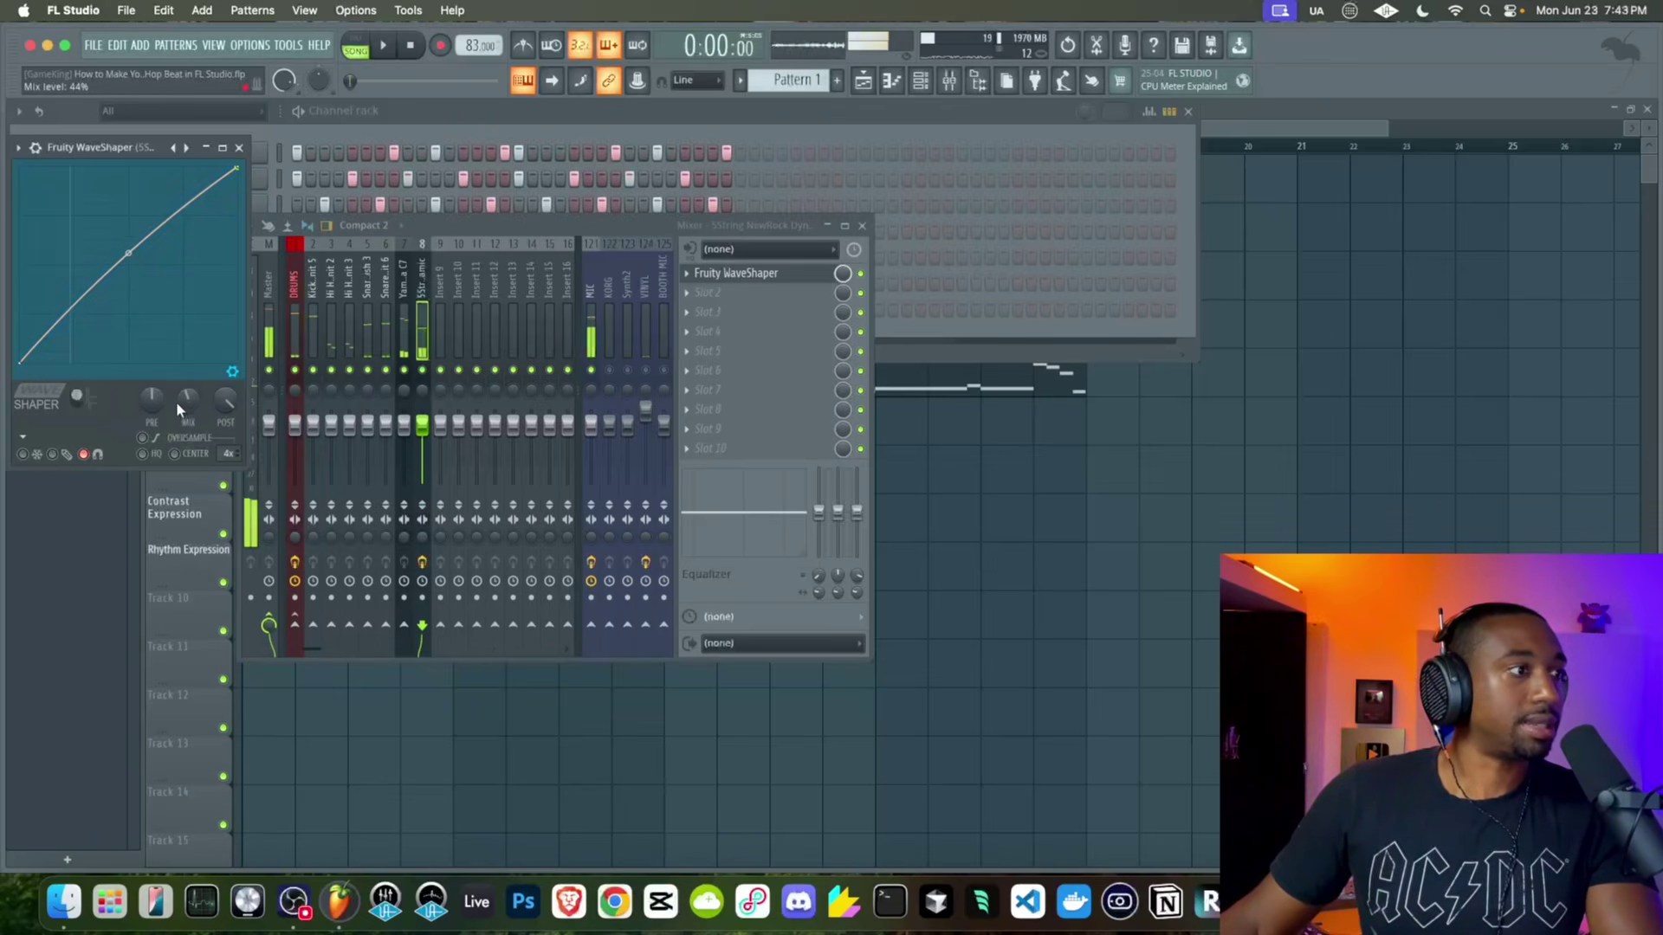
Set the bass WaveShaper's pre amp to 134% and mix level to 95%, and adjust its post gain during playback
key(space)
drag(182, 403, 182, 429)
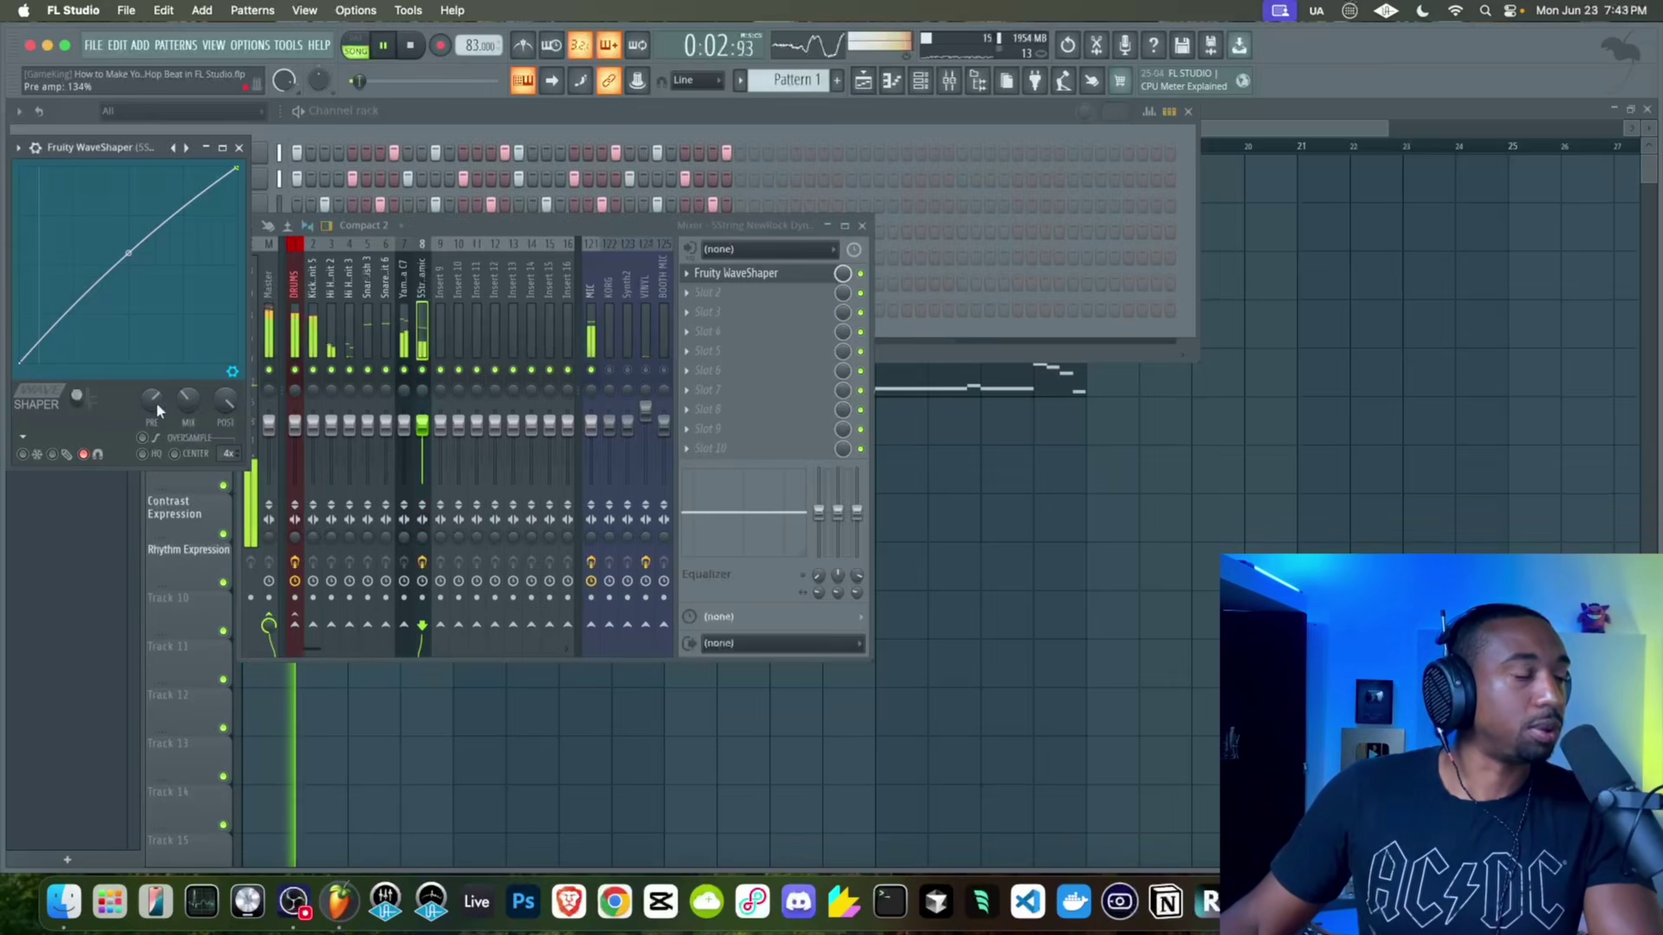
drag(189, 399, 189, 368)
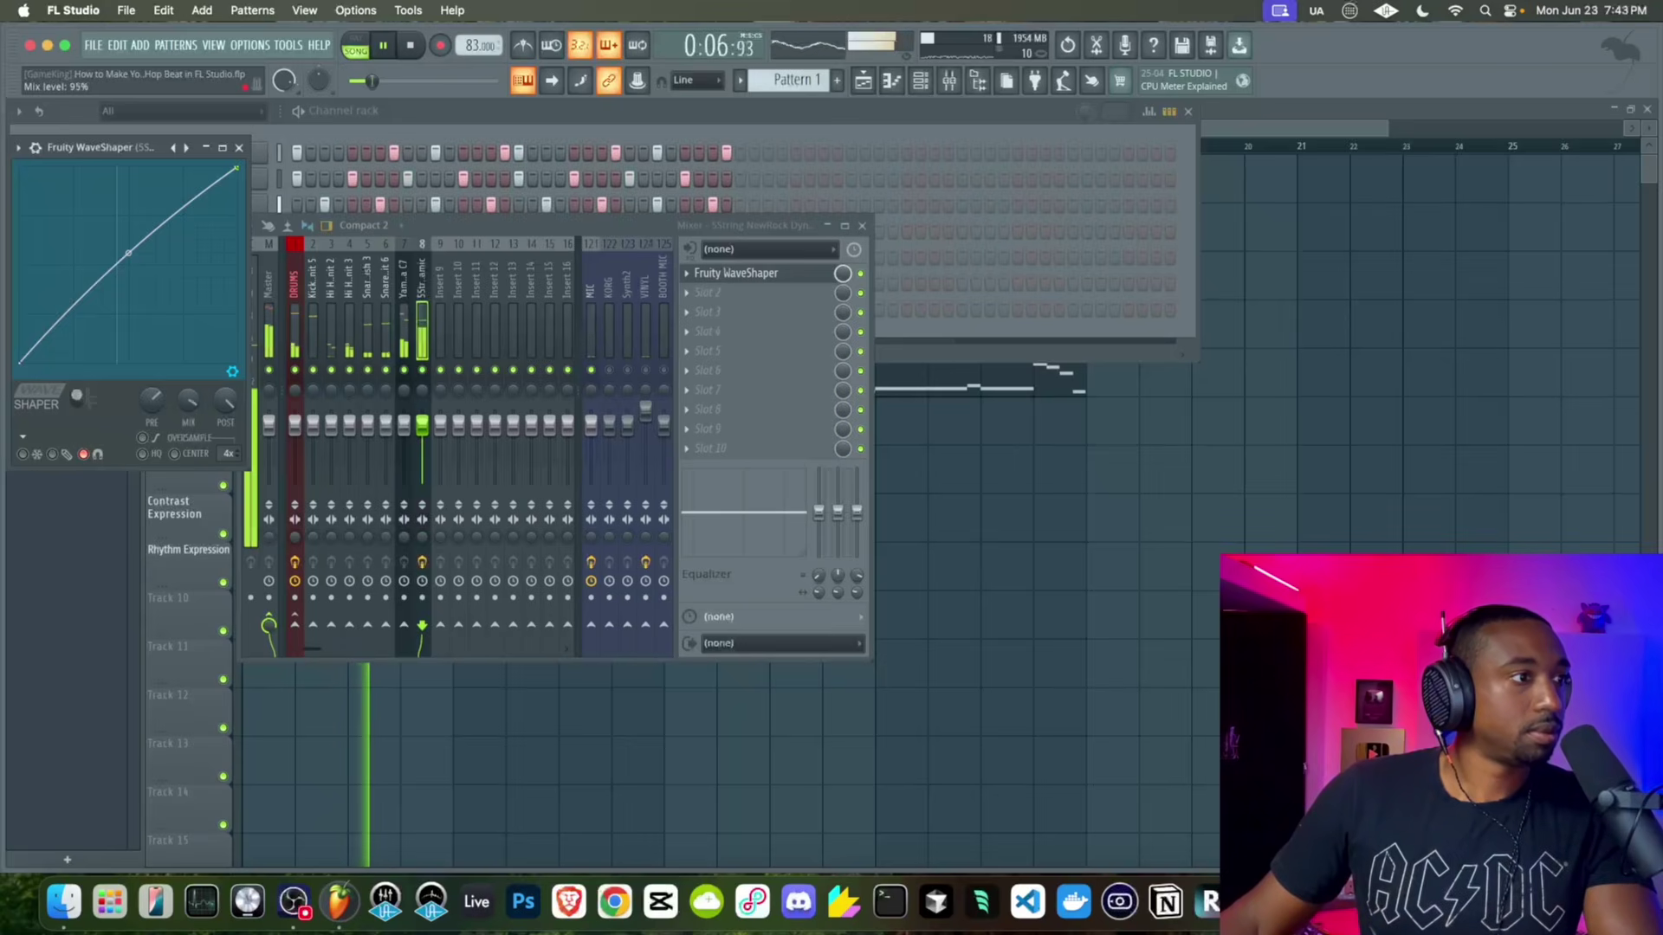
mouse_move(225, 398)
mouse_down()
mouse_move(226, 414)
mouse_move(235, 398)
mouse_up()
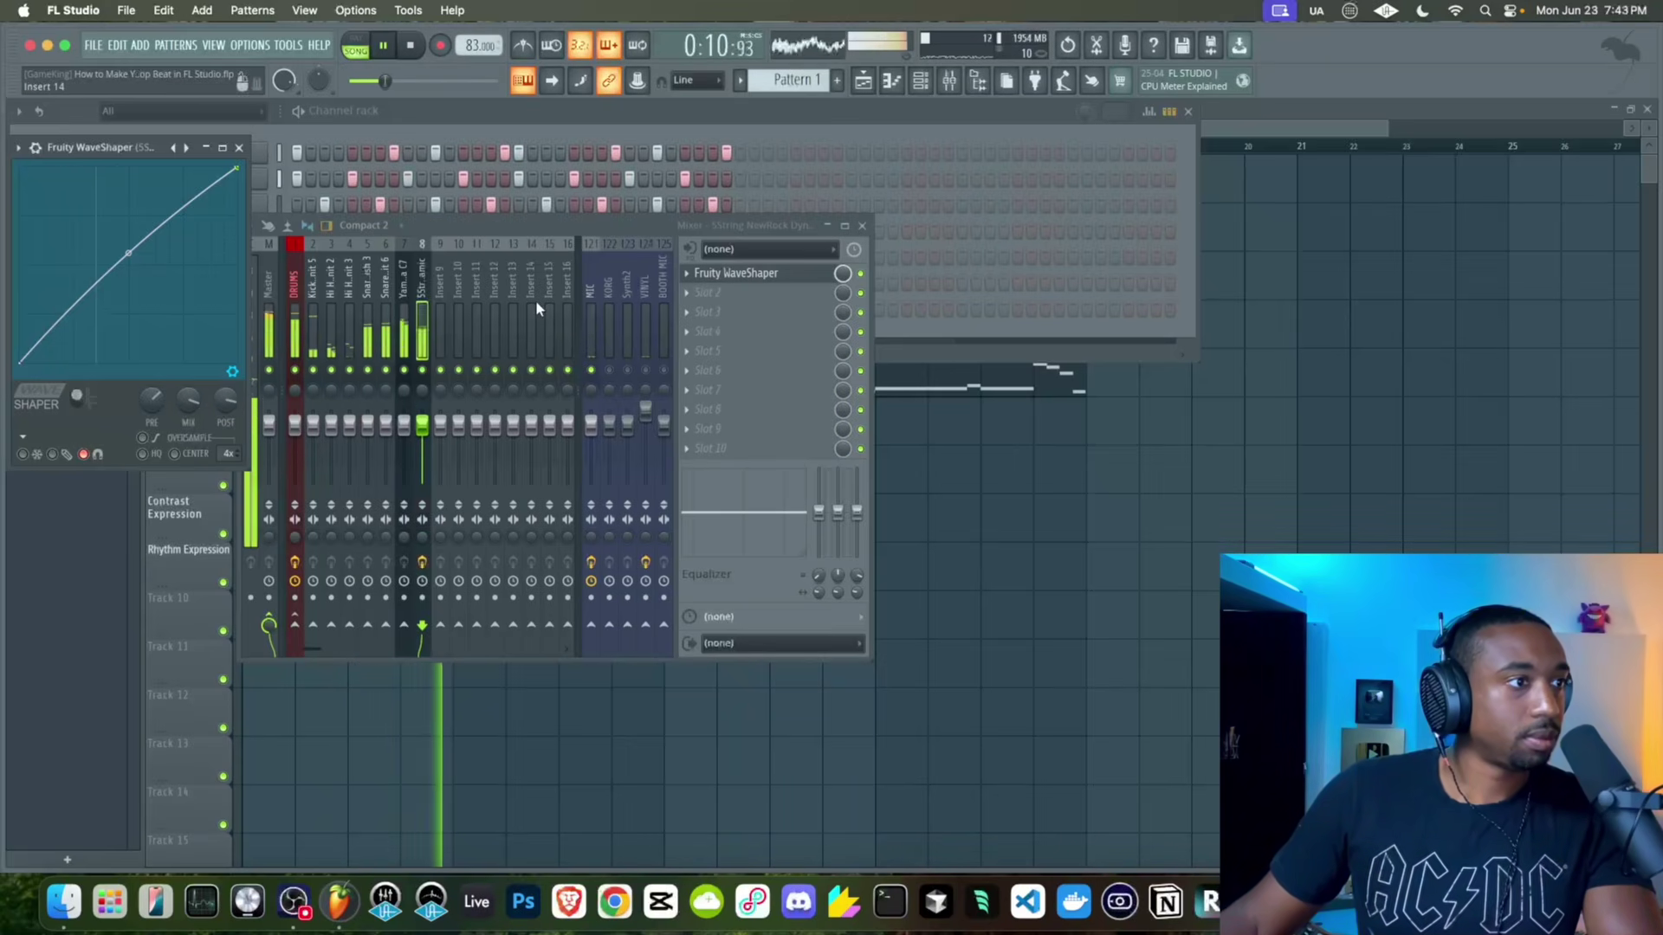
key(space)
click(239, 149)
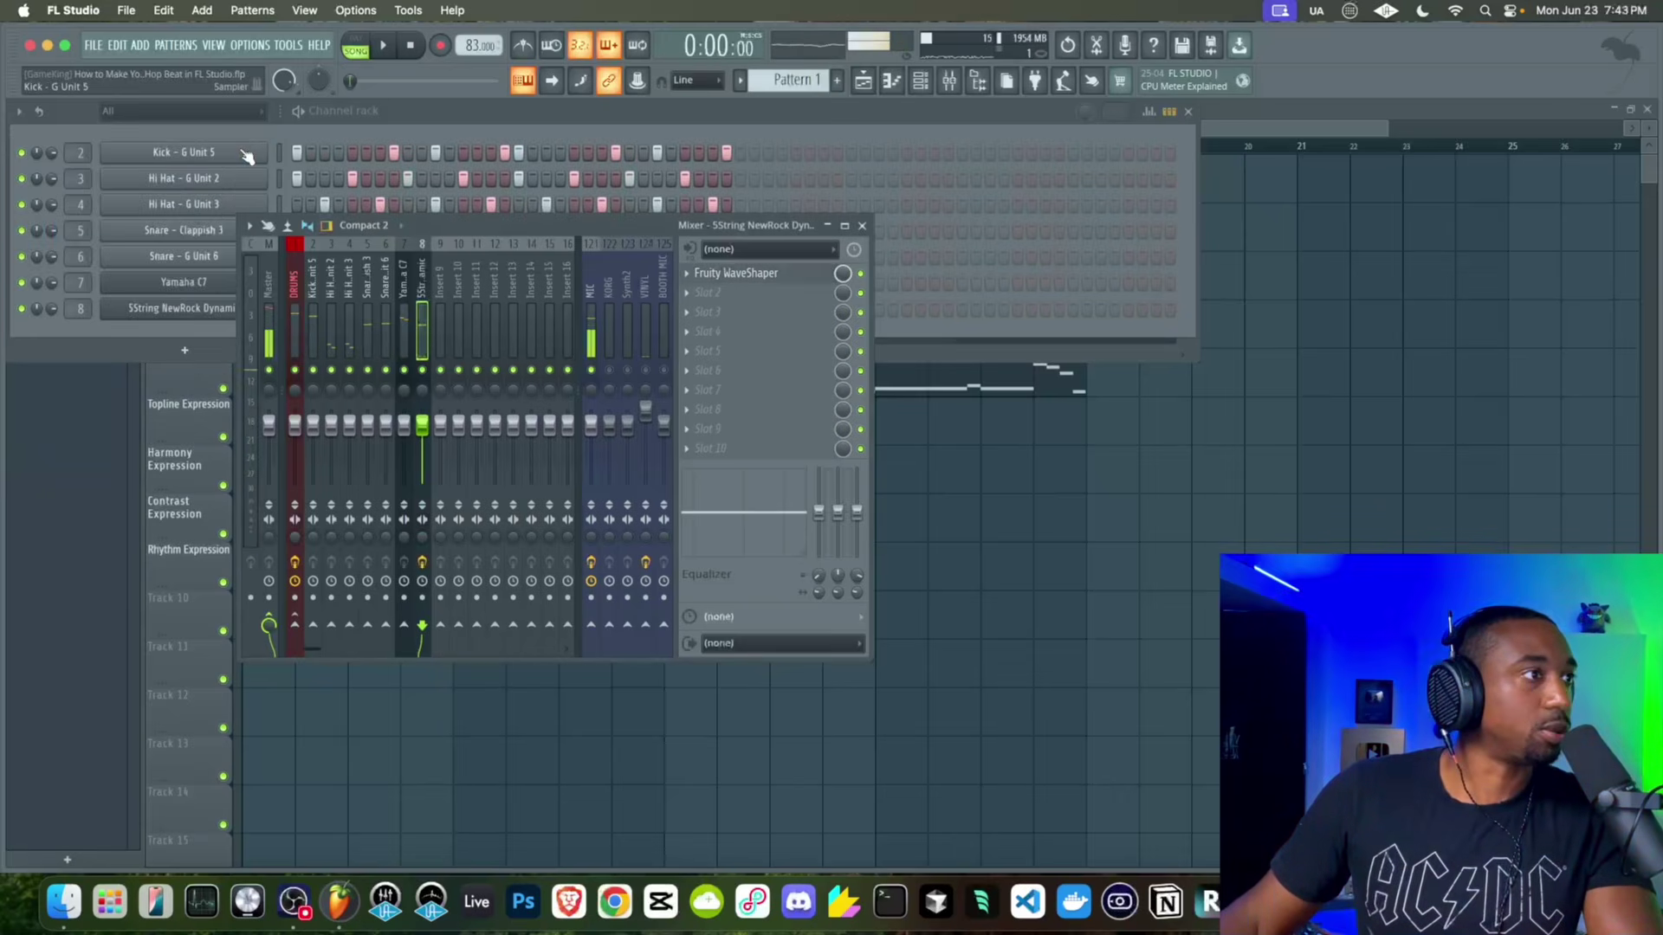
Play back the beat, check the levels of the Yamaha C7 mixer track and stop playback
key(space)
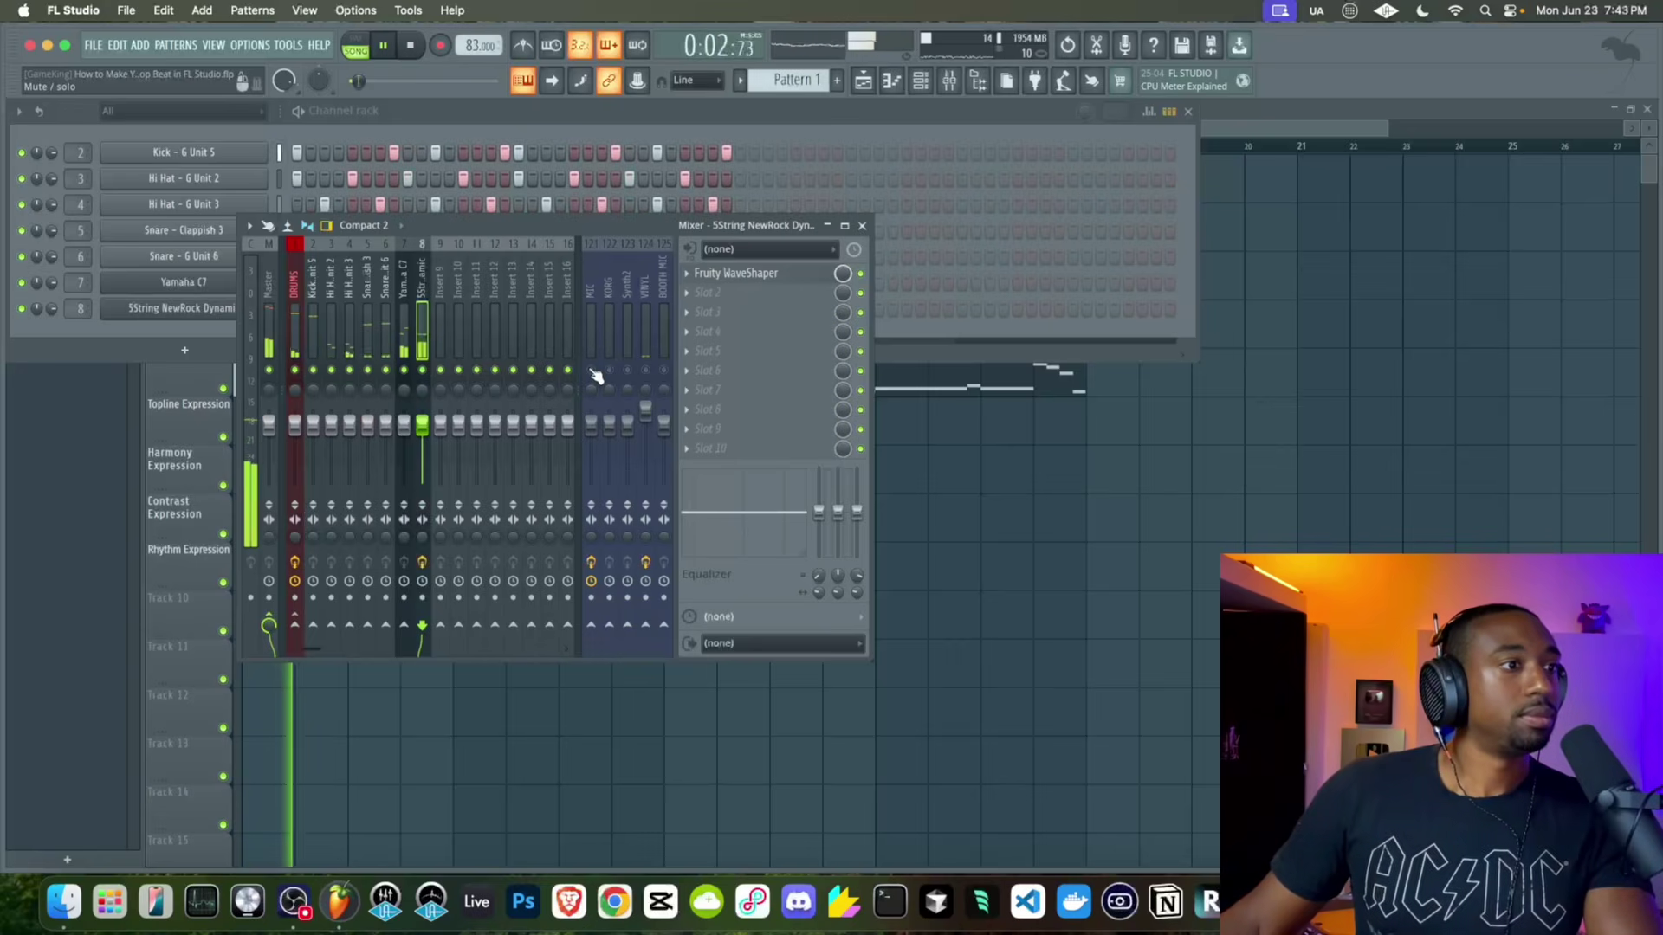
click(401, 322)
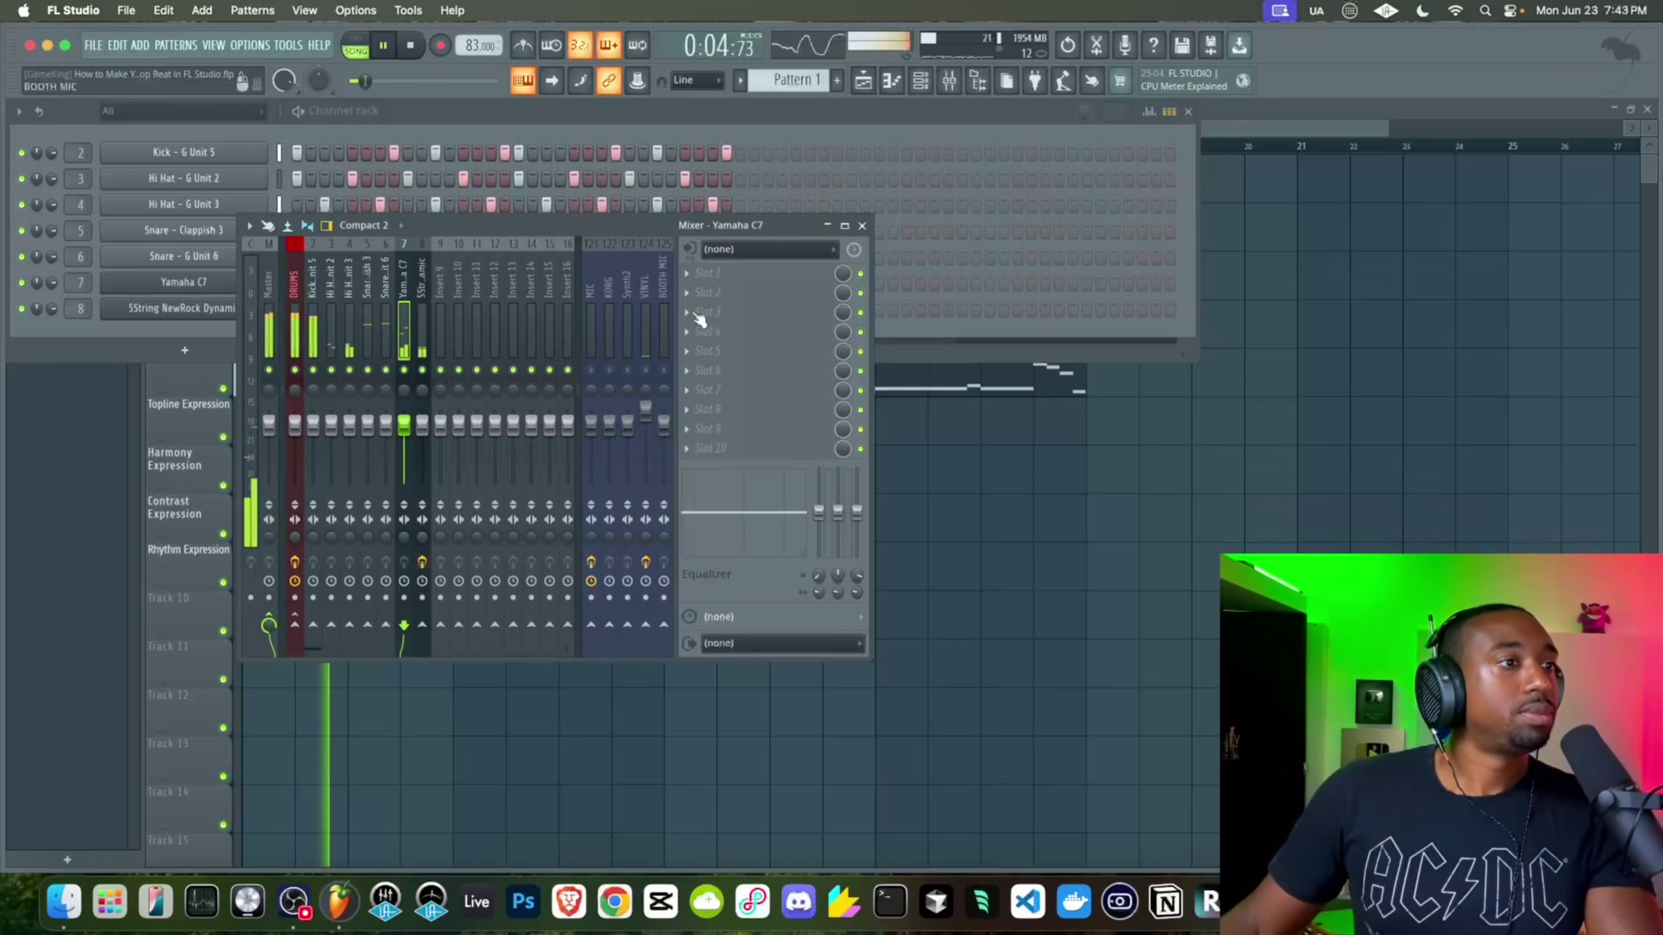
key(space)
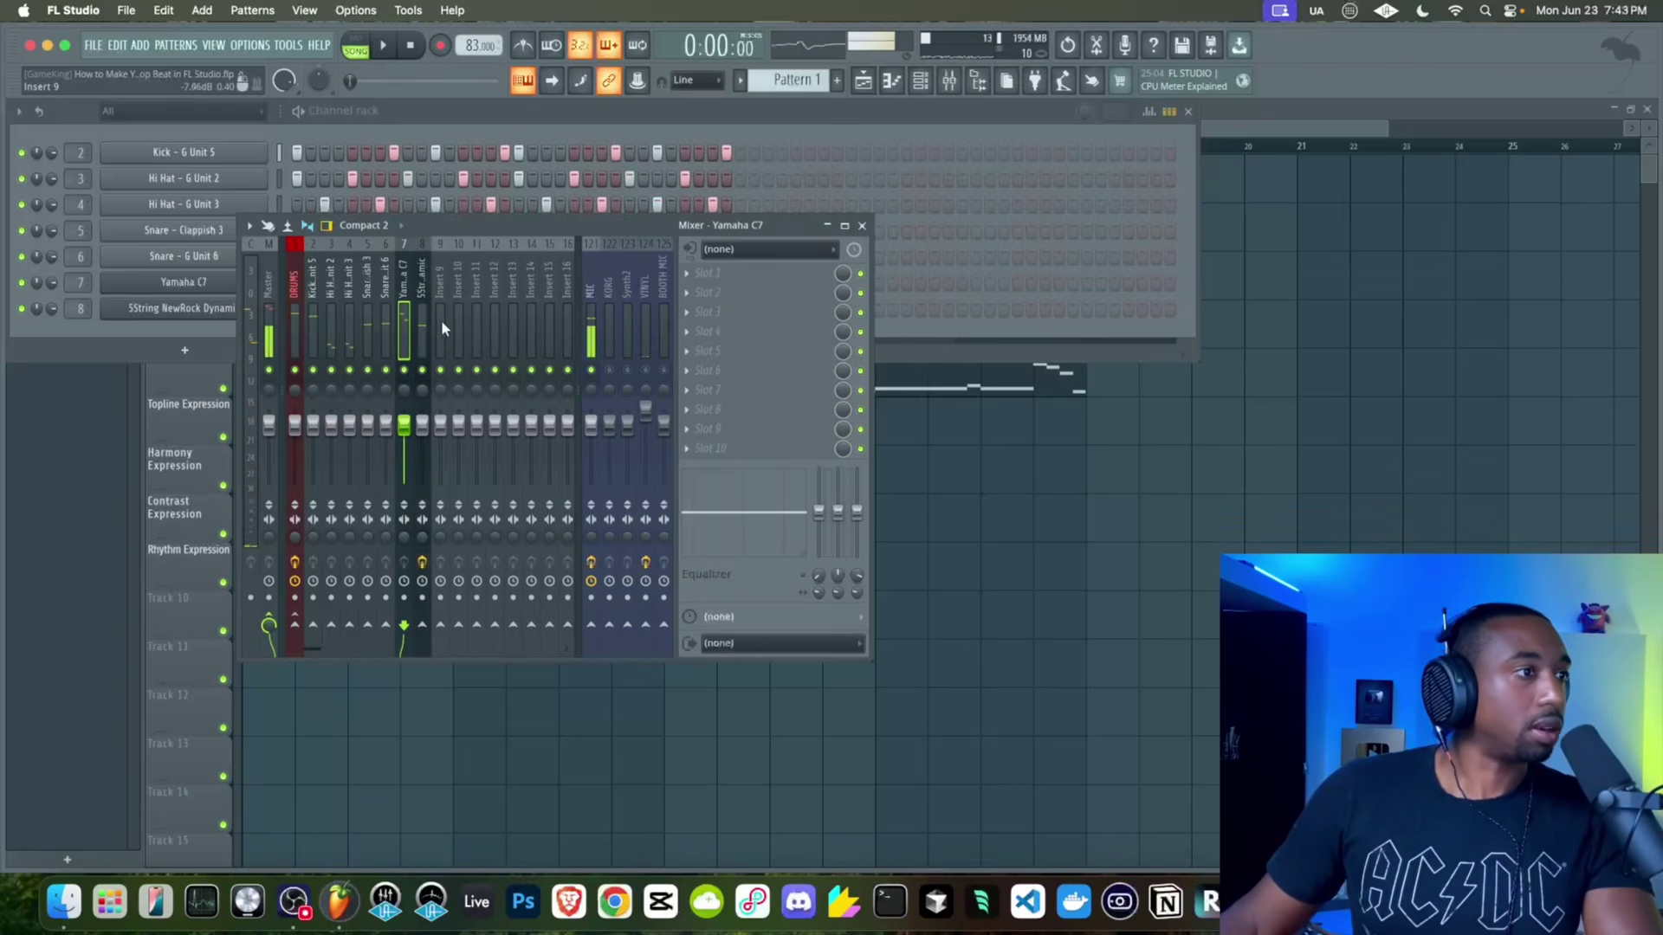
Rename the empty Insert 9 mixer track as REVERB
click(440, 325)
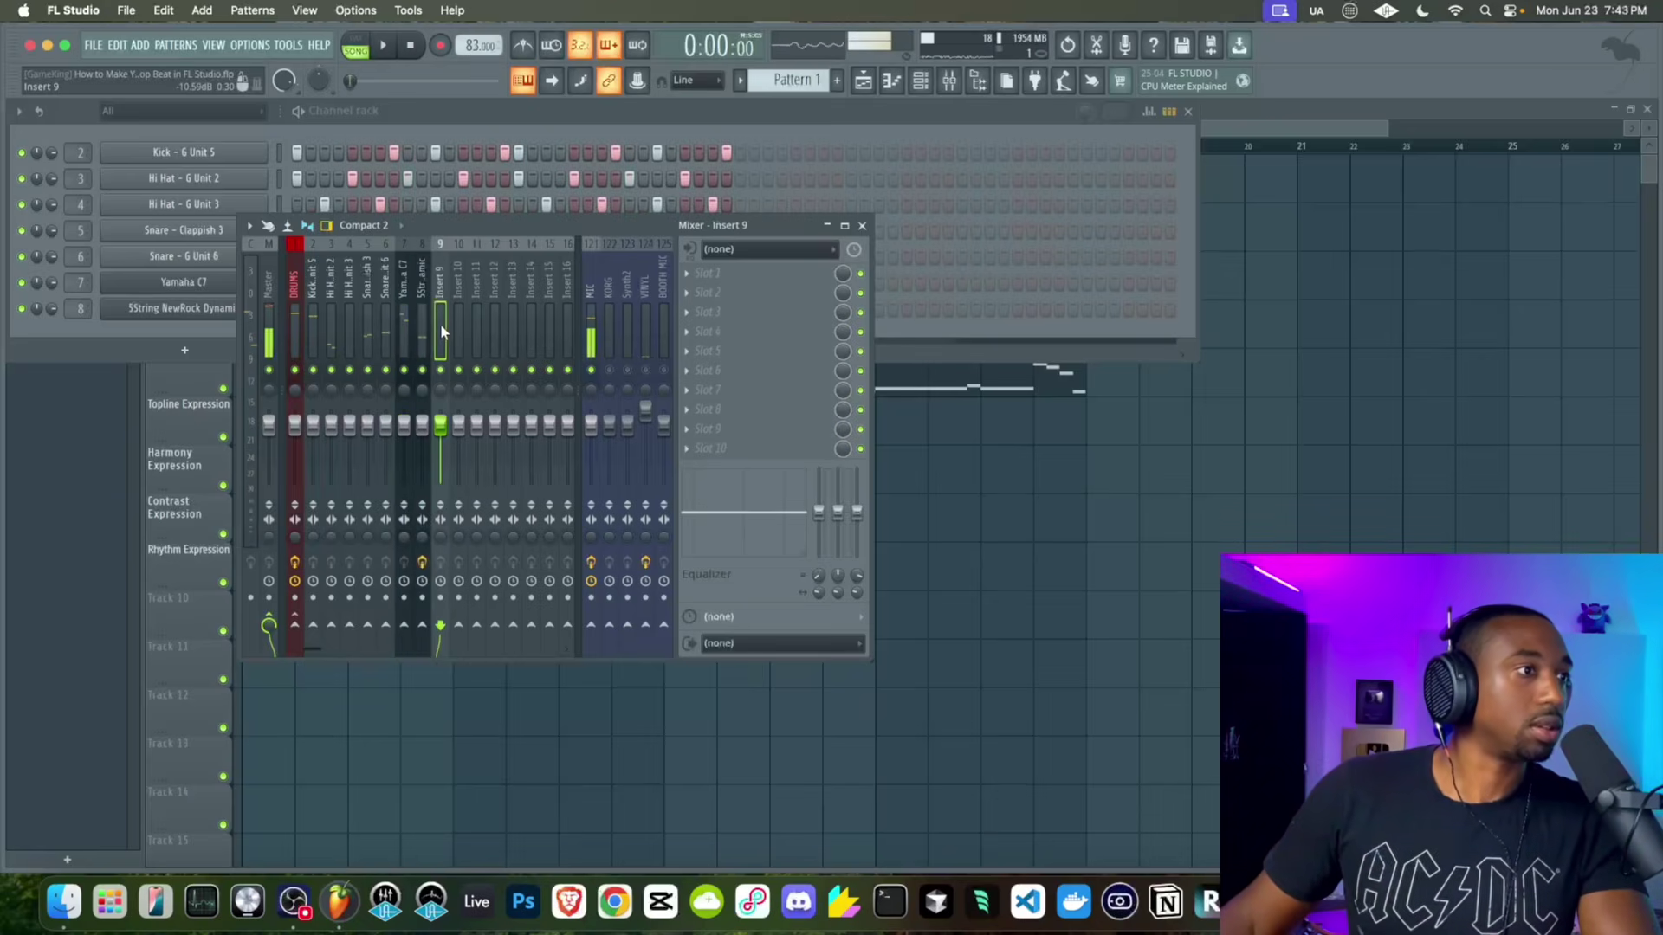
right_click(440, 325)
click(445, 329)
text(REVER)
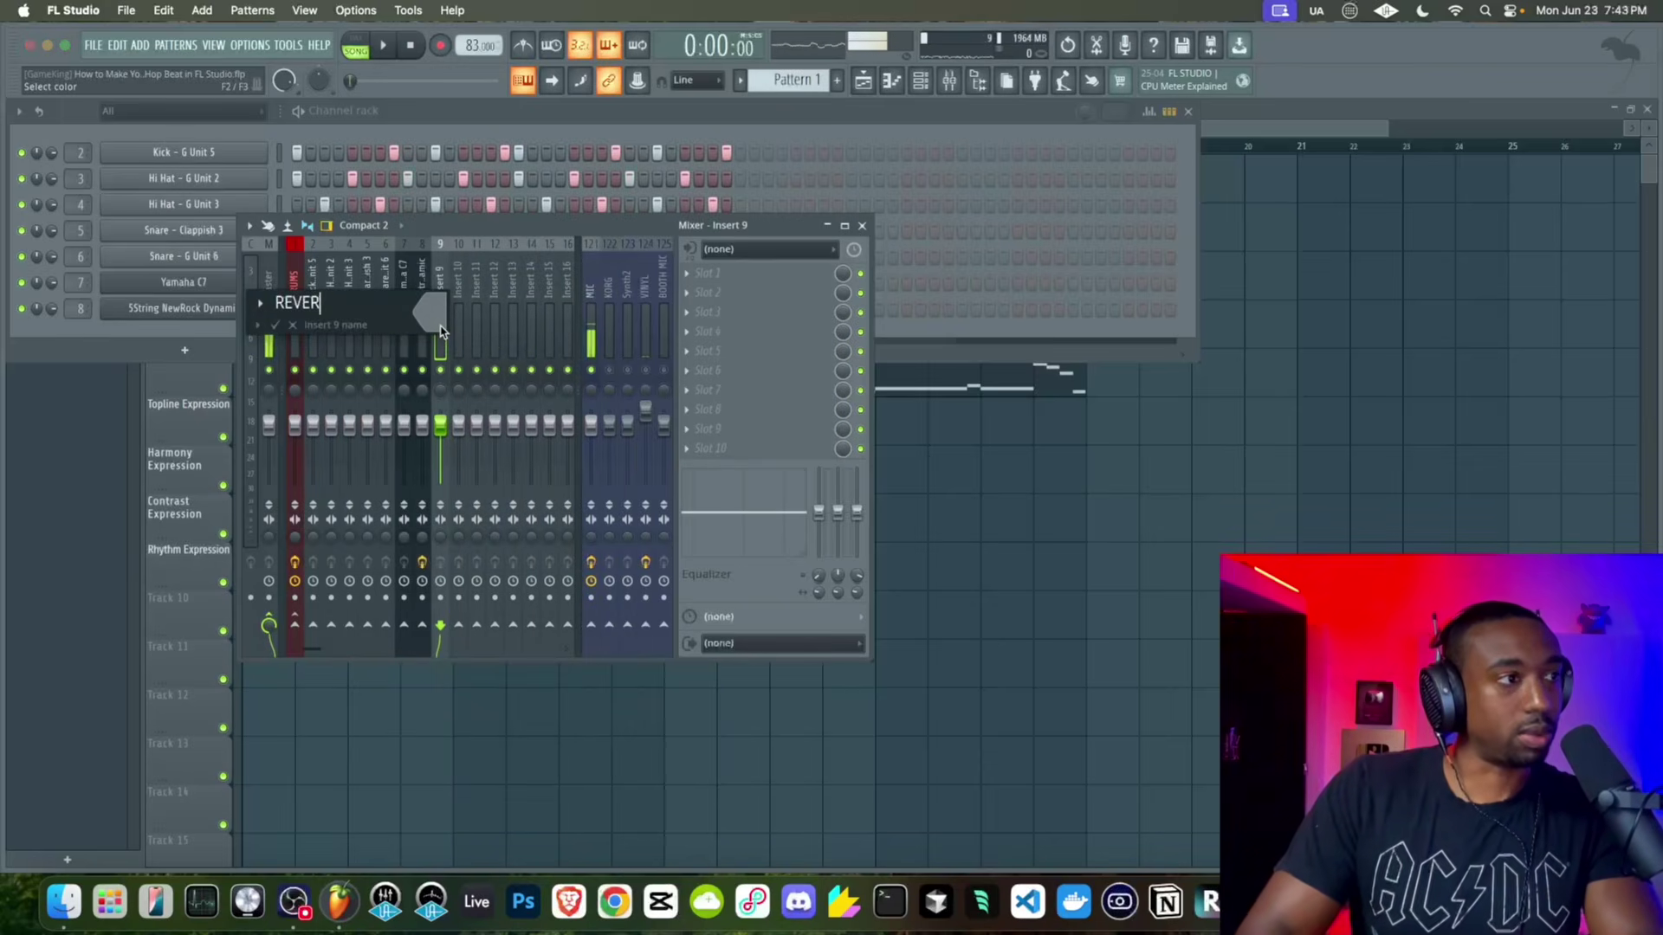
text(B)
key(Return)
Add Fruity Reeverb 2 to the REVERB track's first effect slot, with the dry level lowered and the wet level raised
click(703, 274)
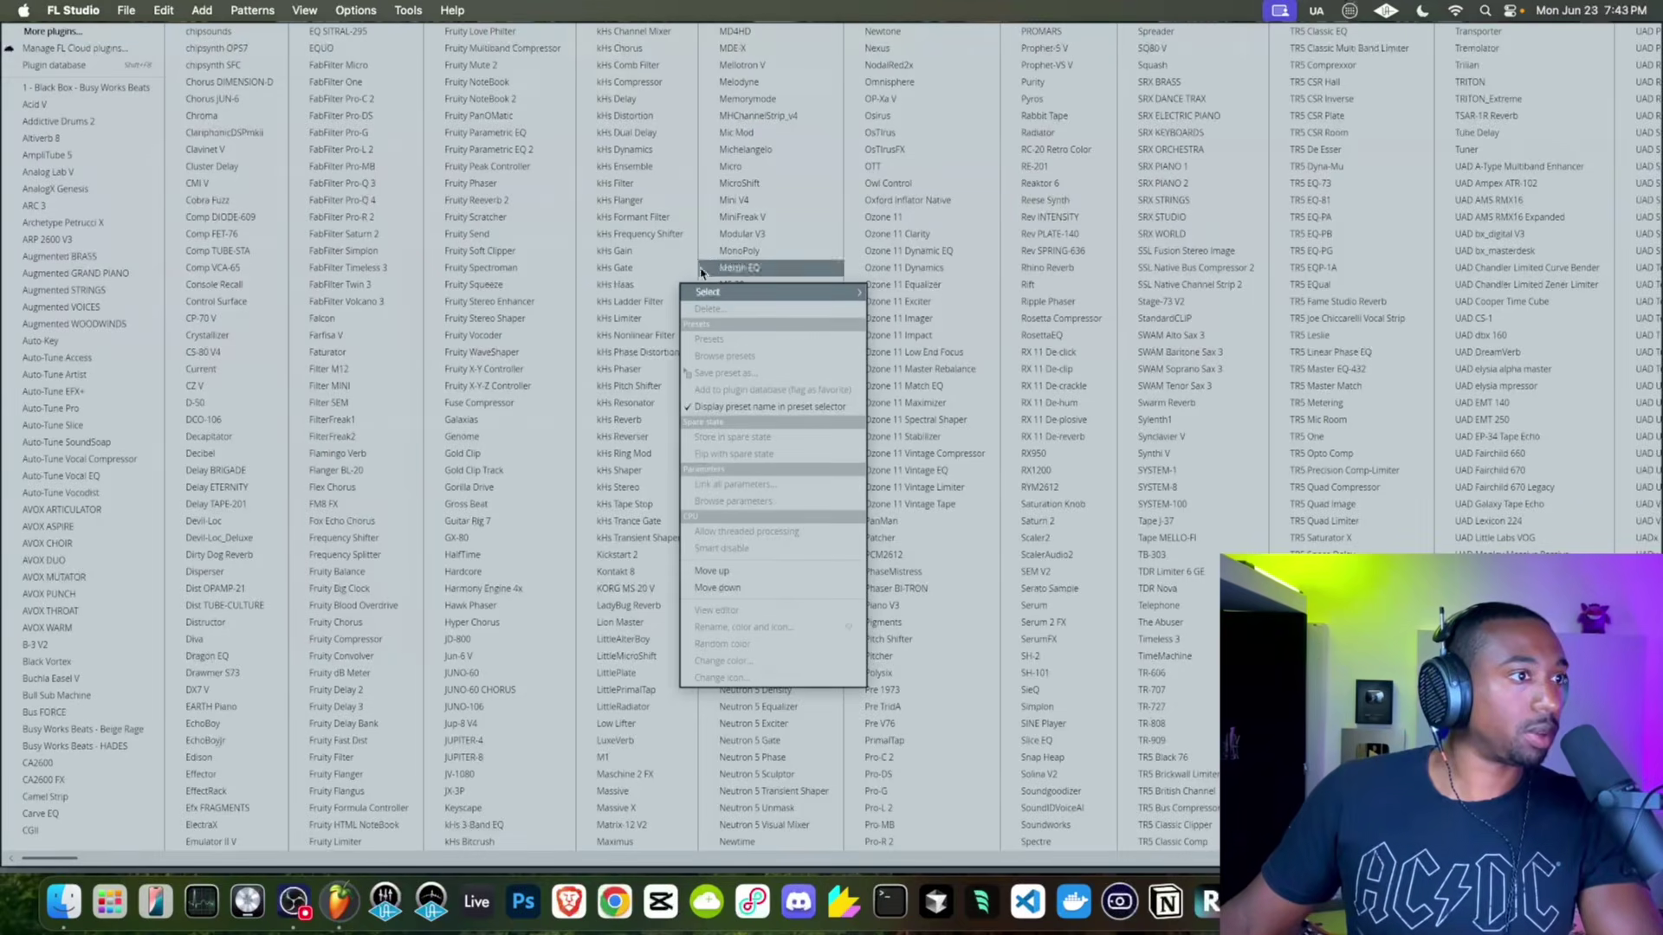
click(552, 202)
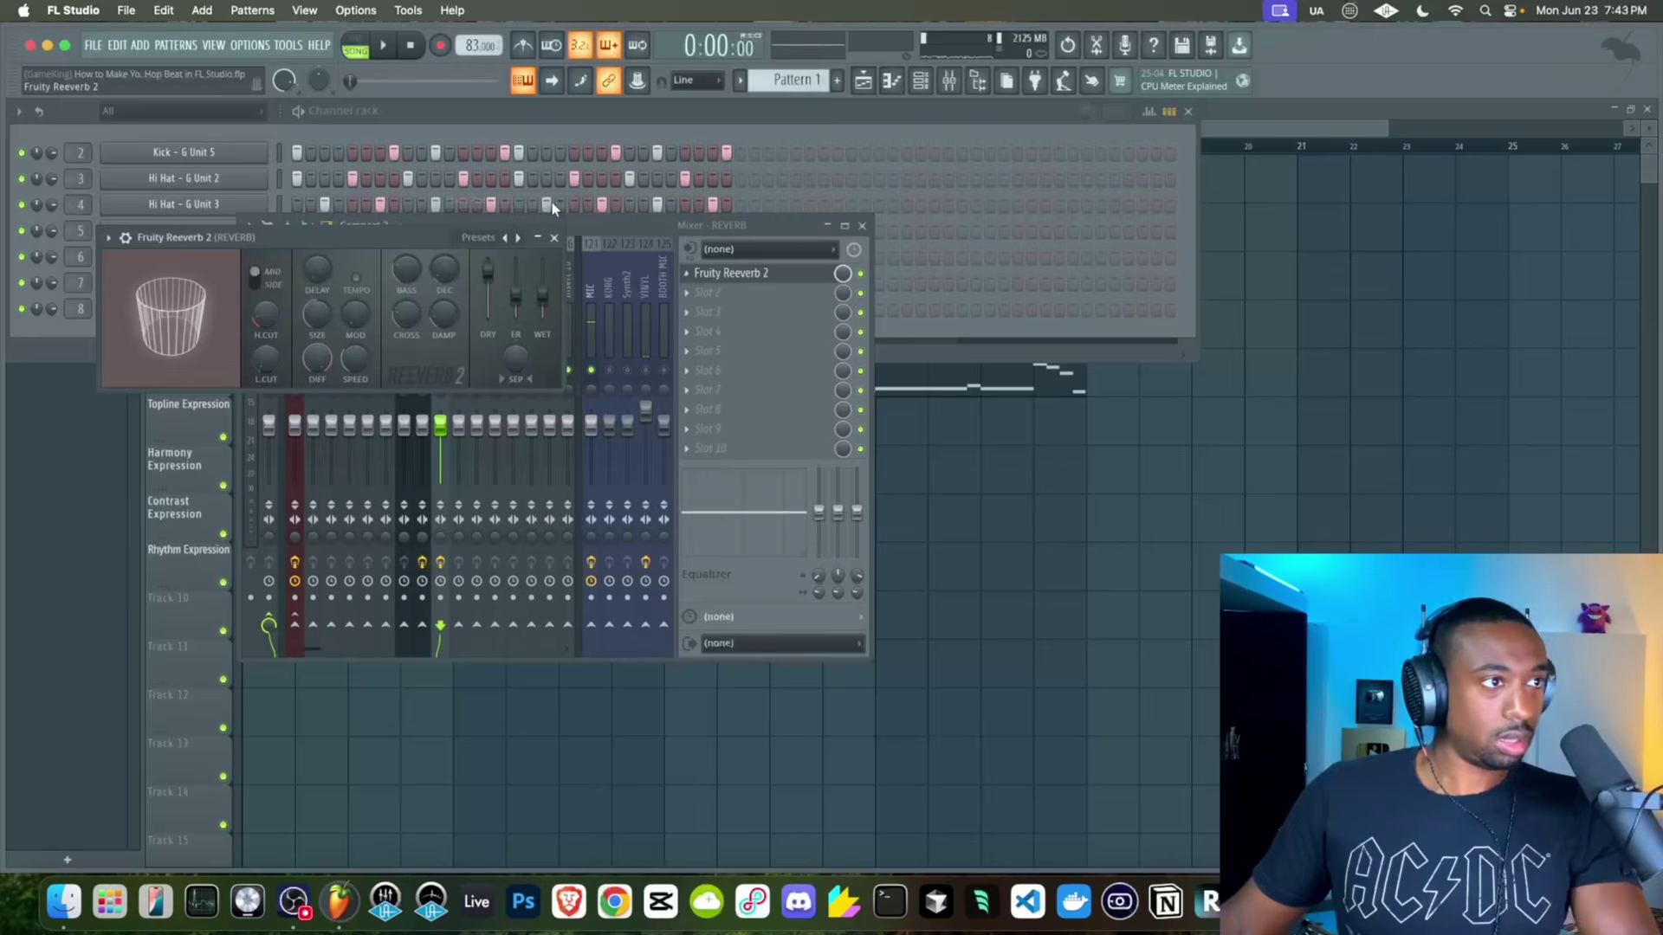
key(space)
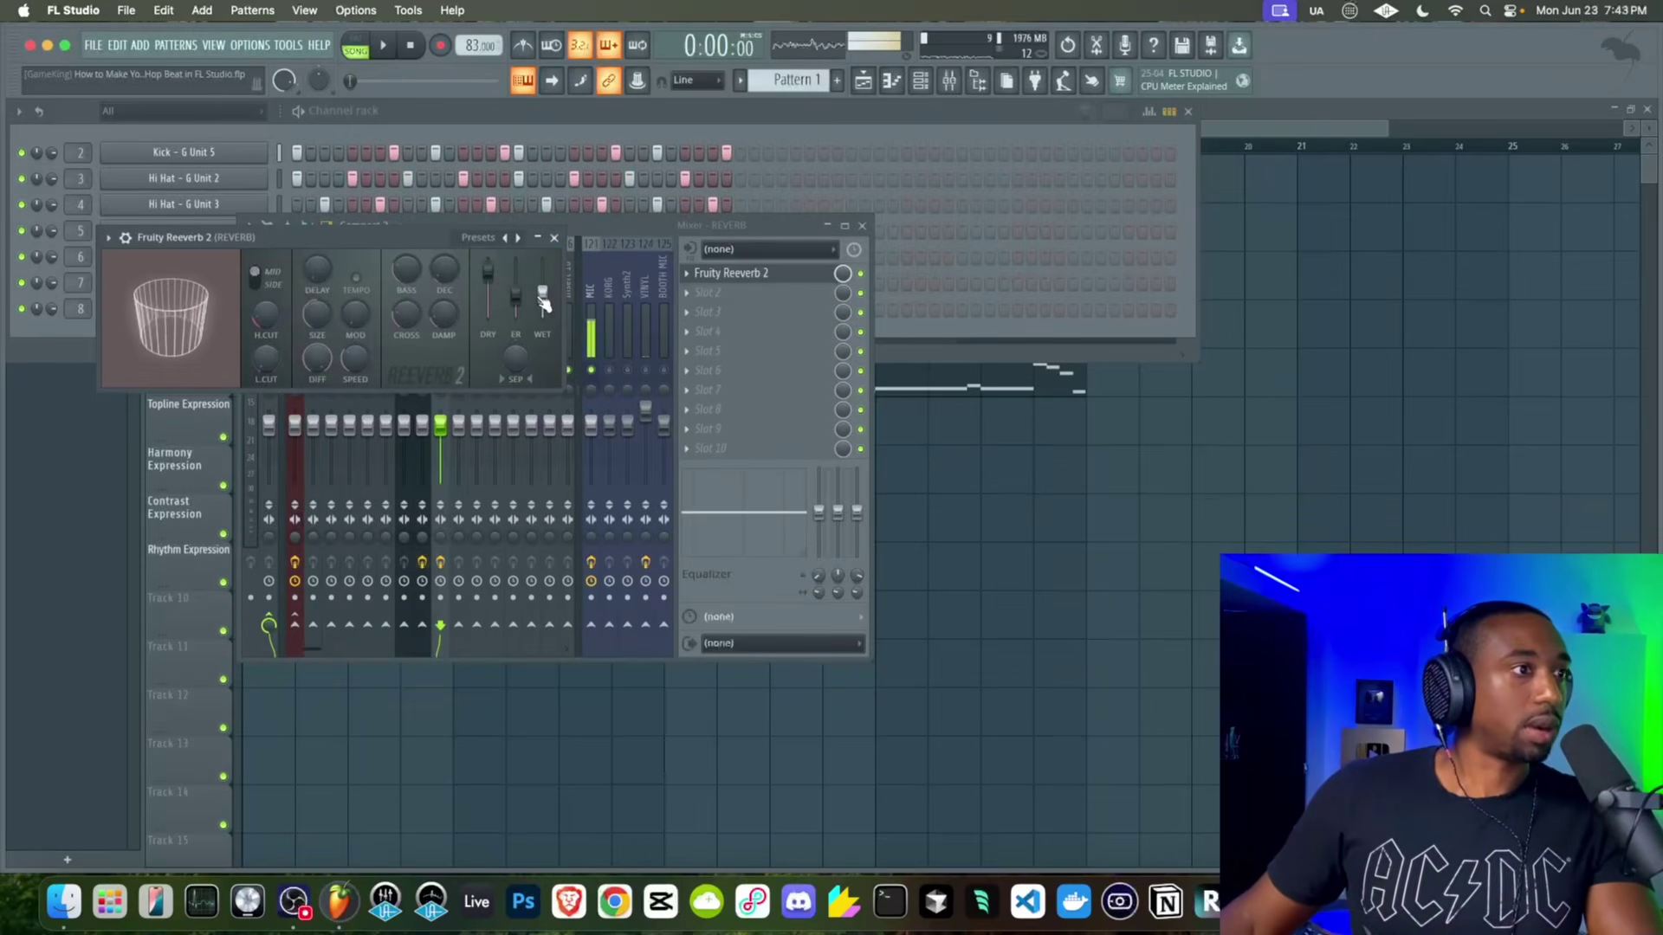
right_click(542, 294)
click(565, 314)
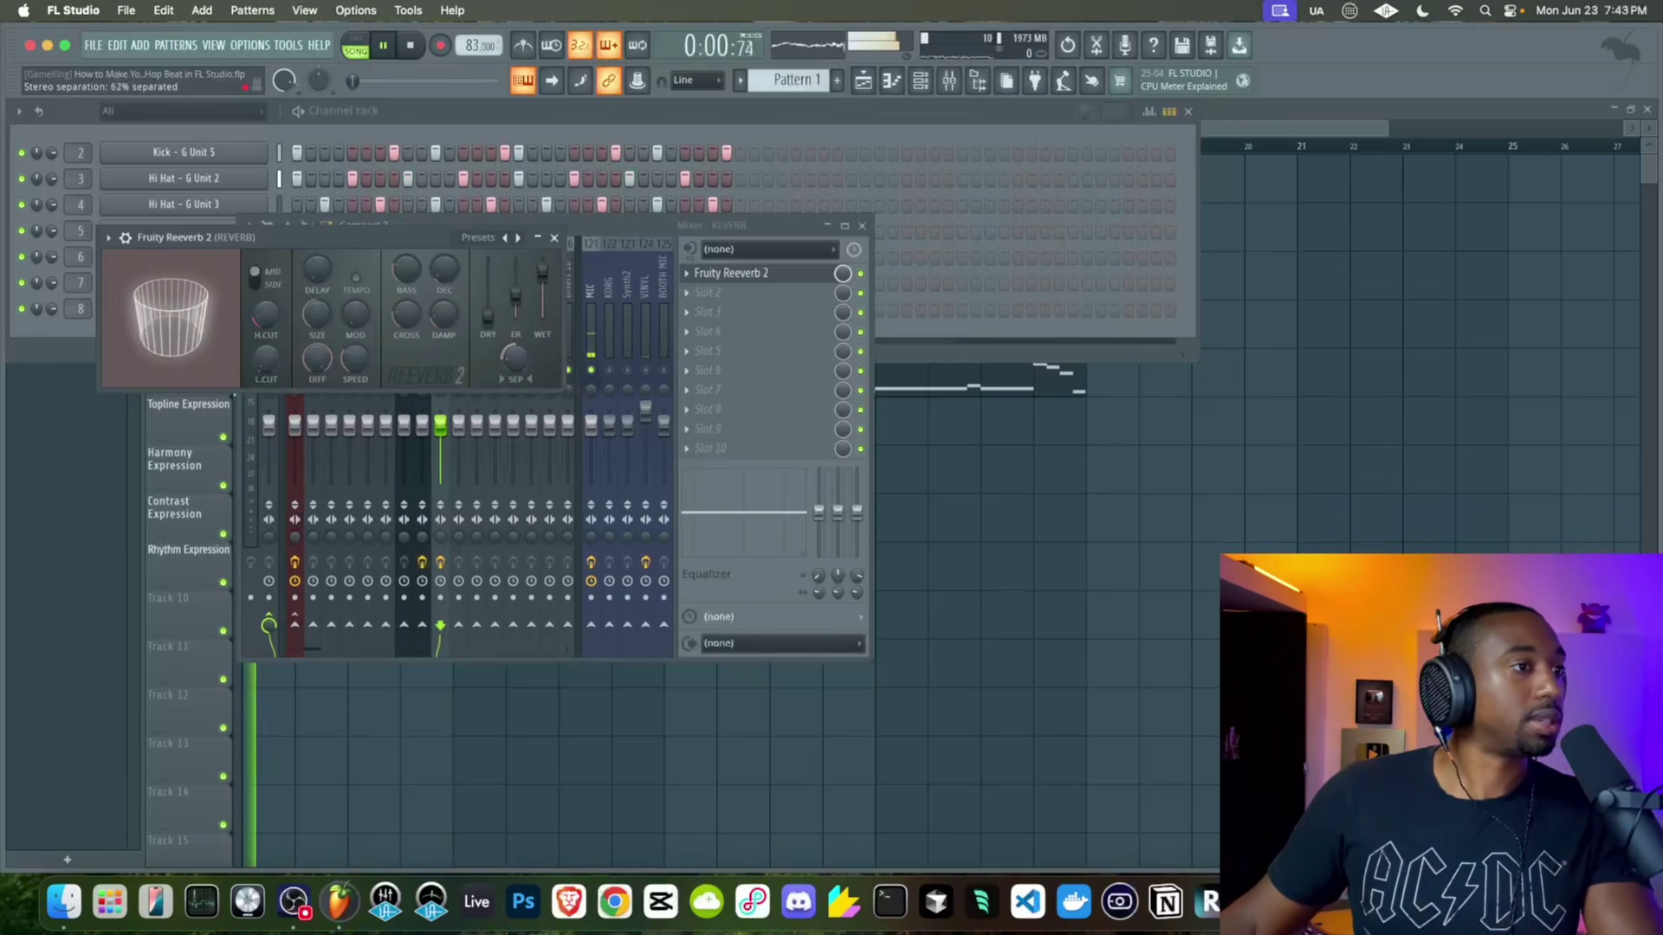
Set the reverb's stereo separation to about 67% separated and its low cut to about 570 Hz, checking against playback
key(space)
key(space)
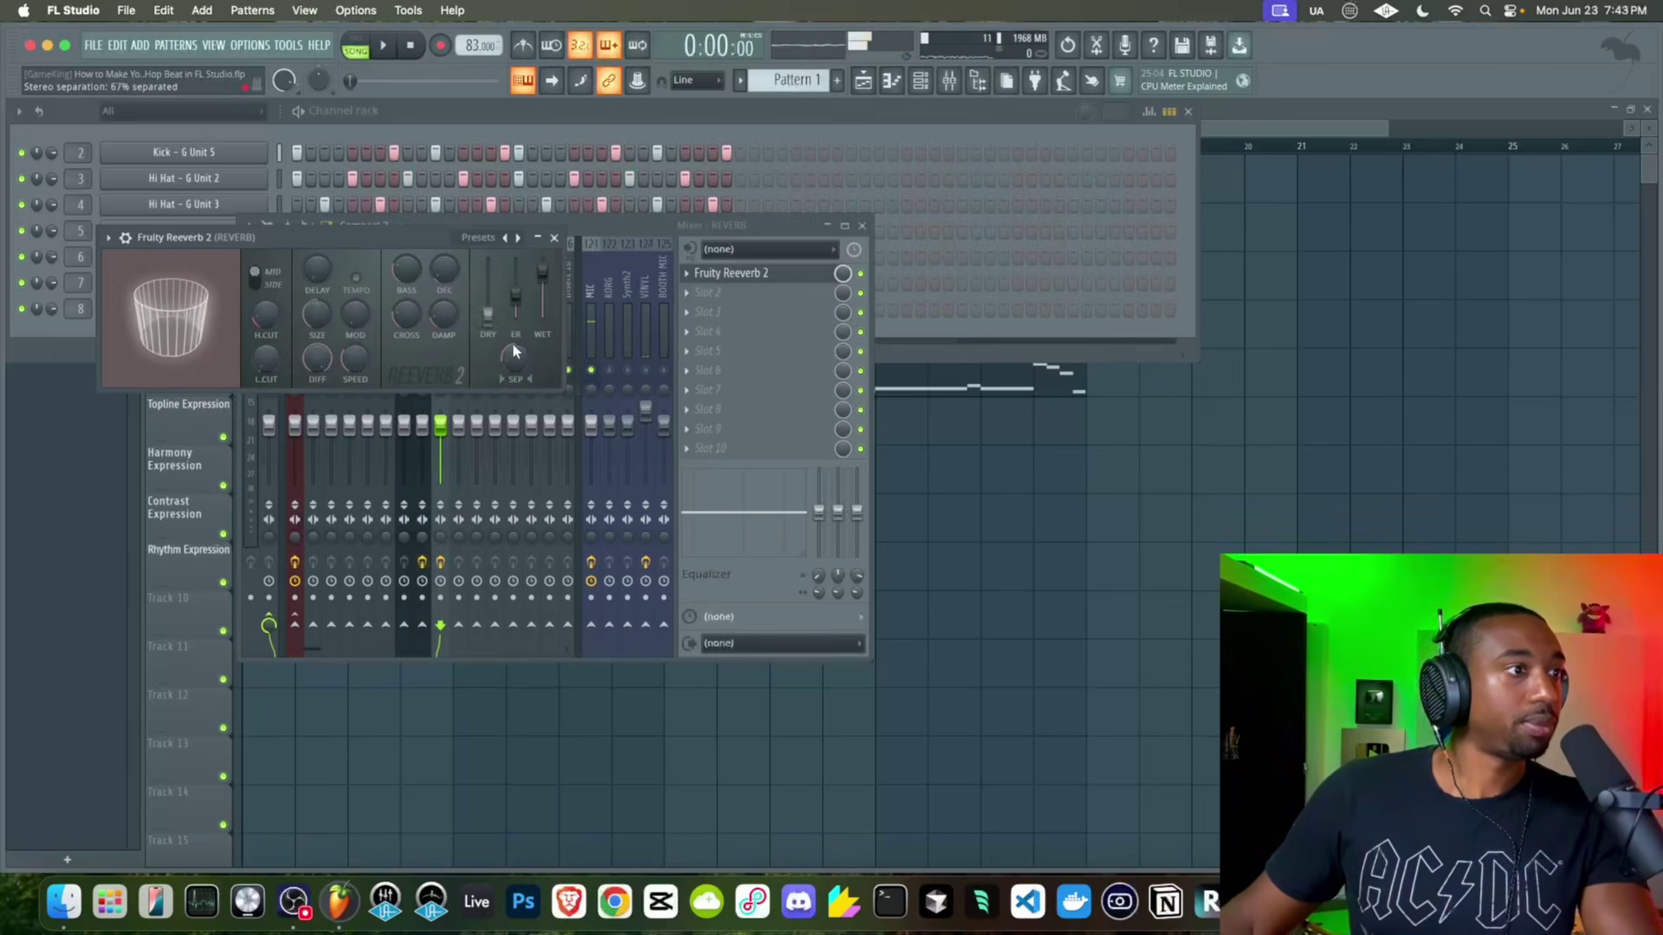
key(space)
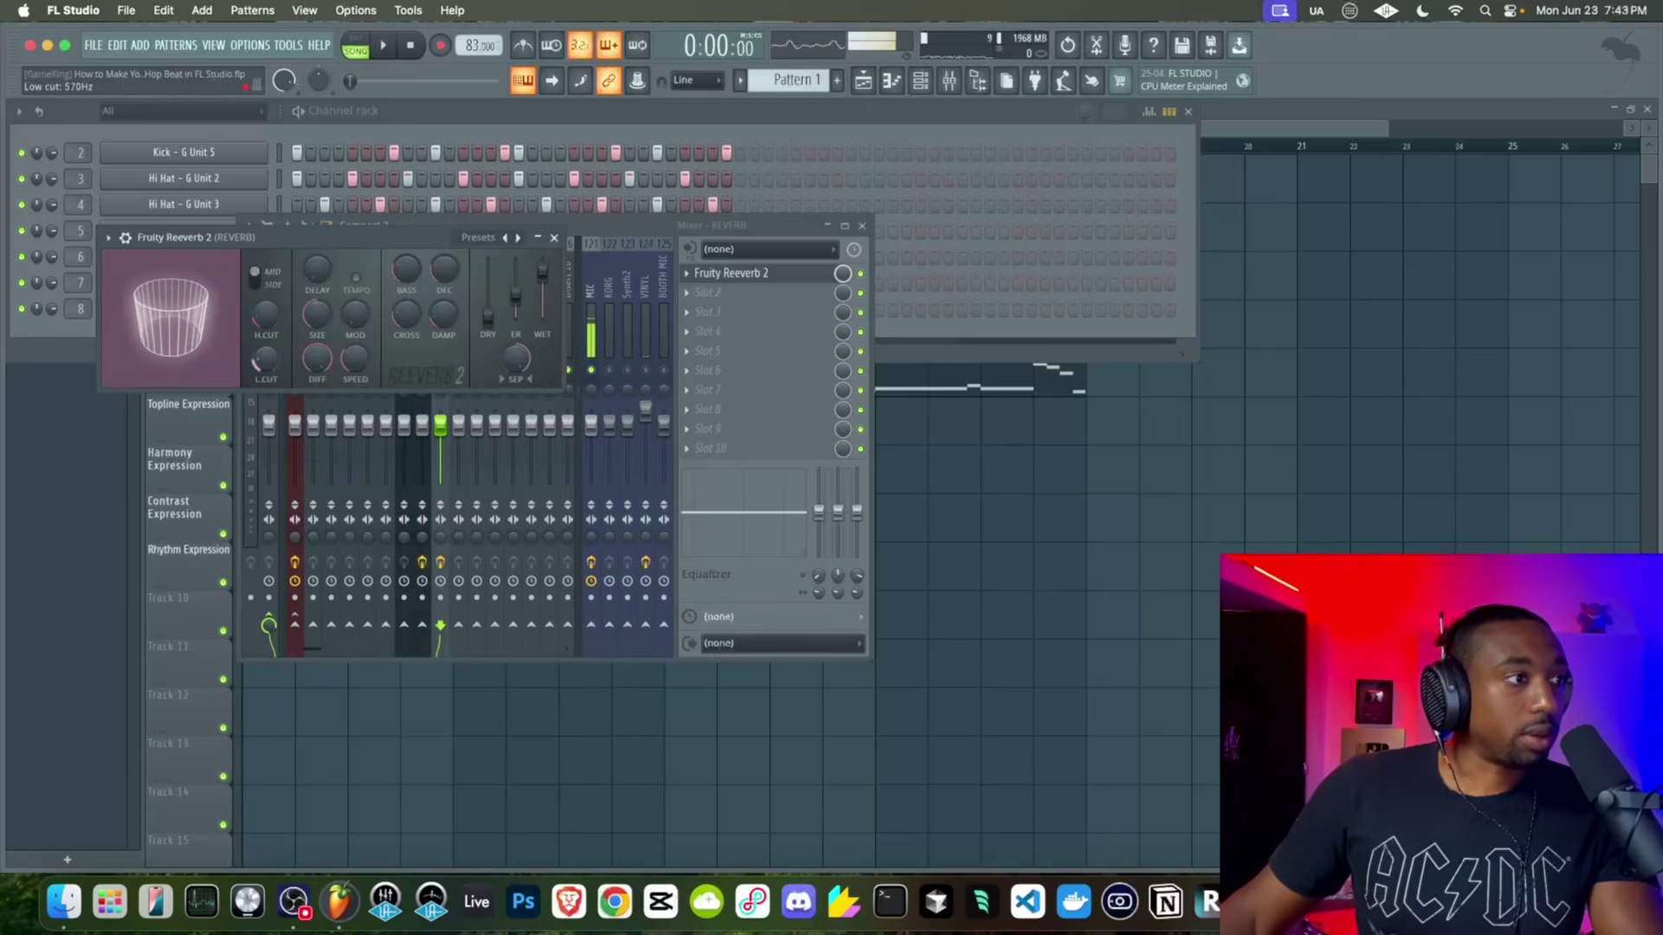
key(space)
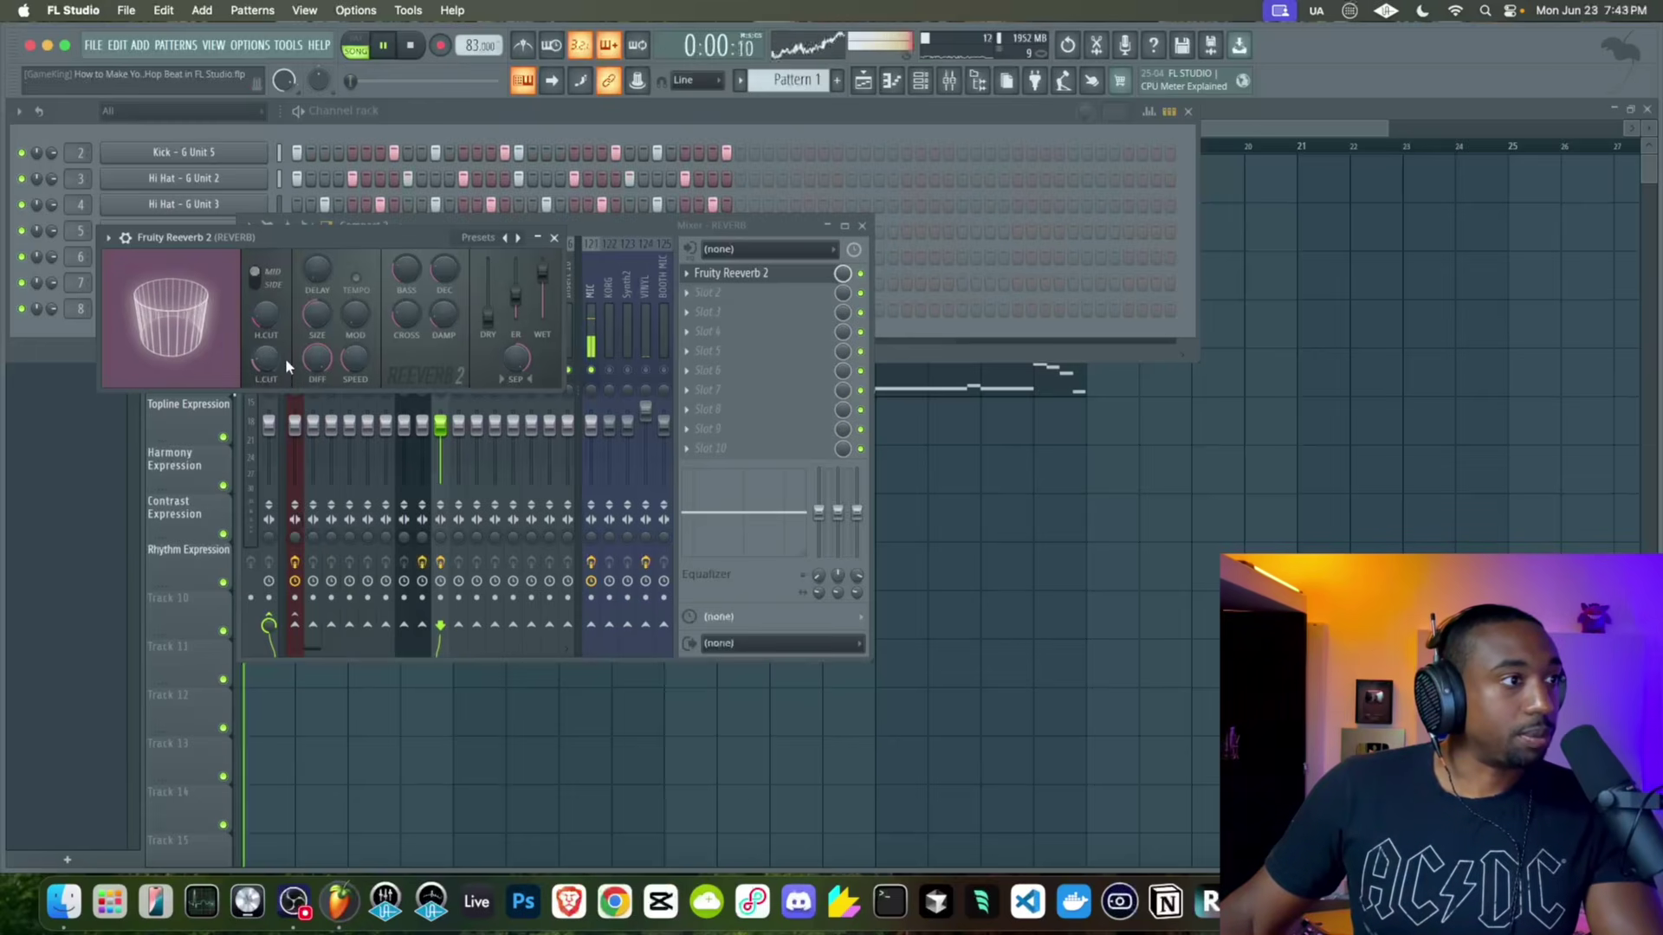
click(555, 238)
Route the Yamaha C7 mixer track to REVERB and load Fruity Limiter in compressor mode in its first effect slot
click(402, 304)
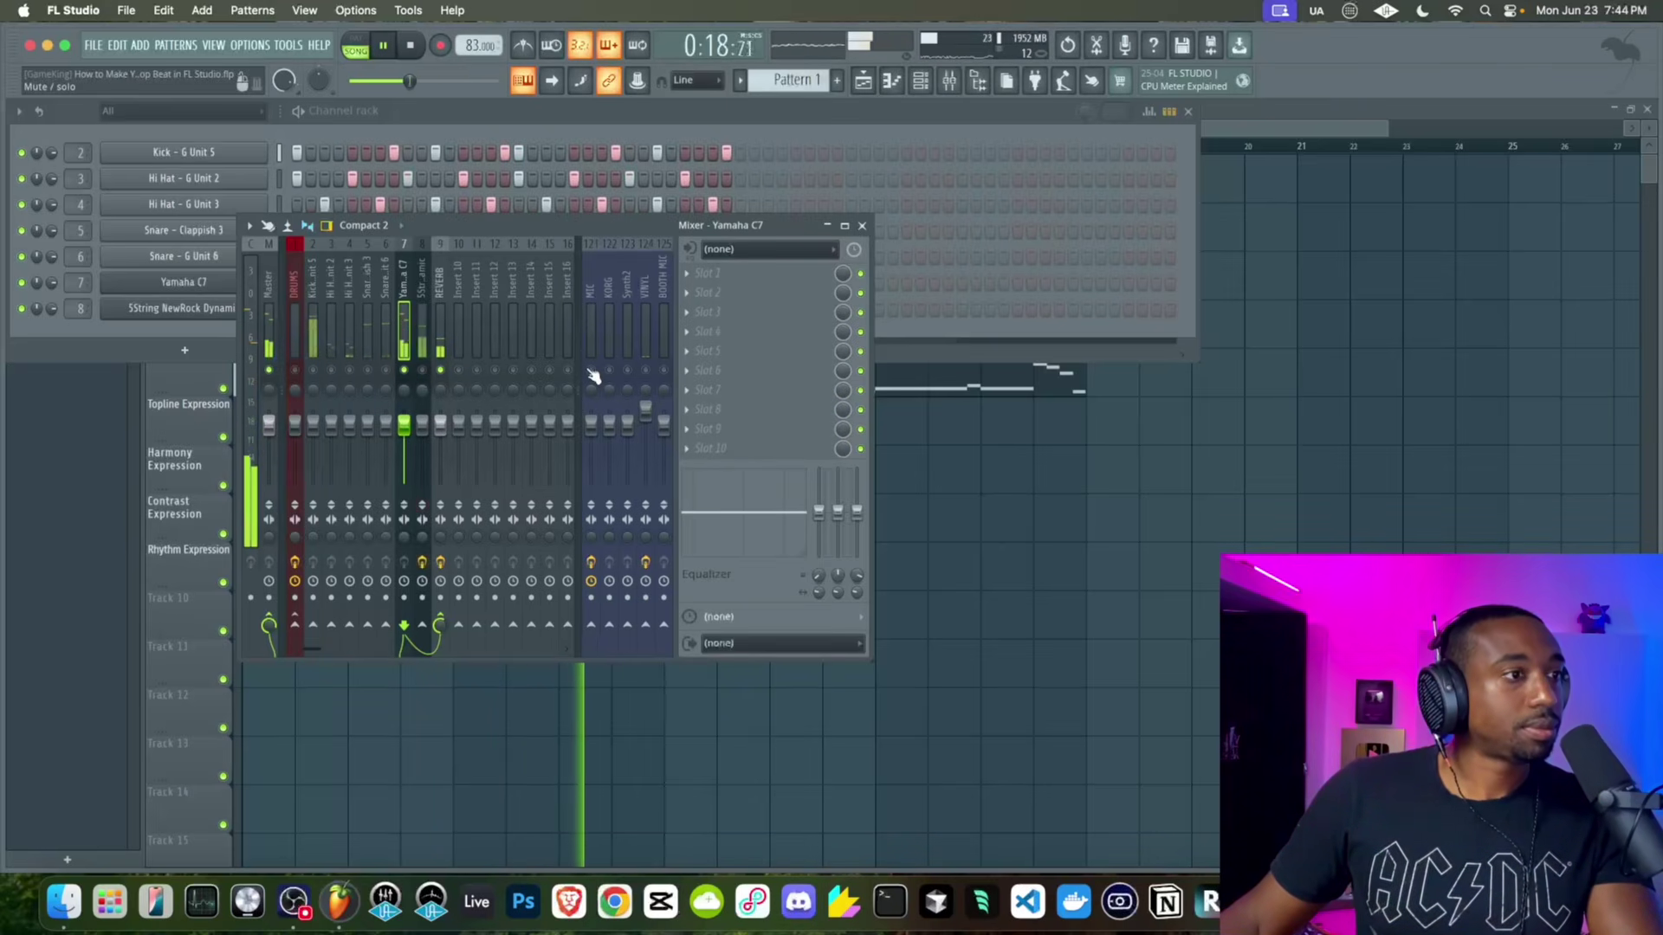
click(716, 274)
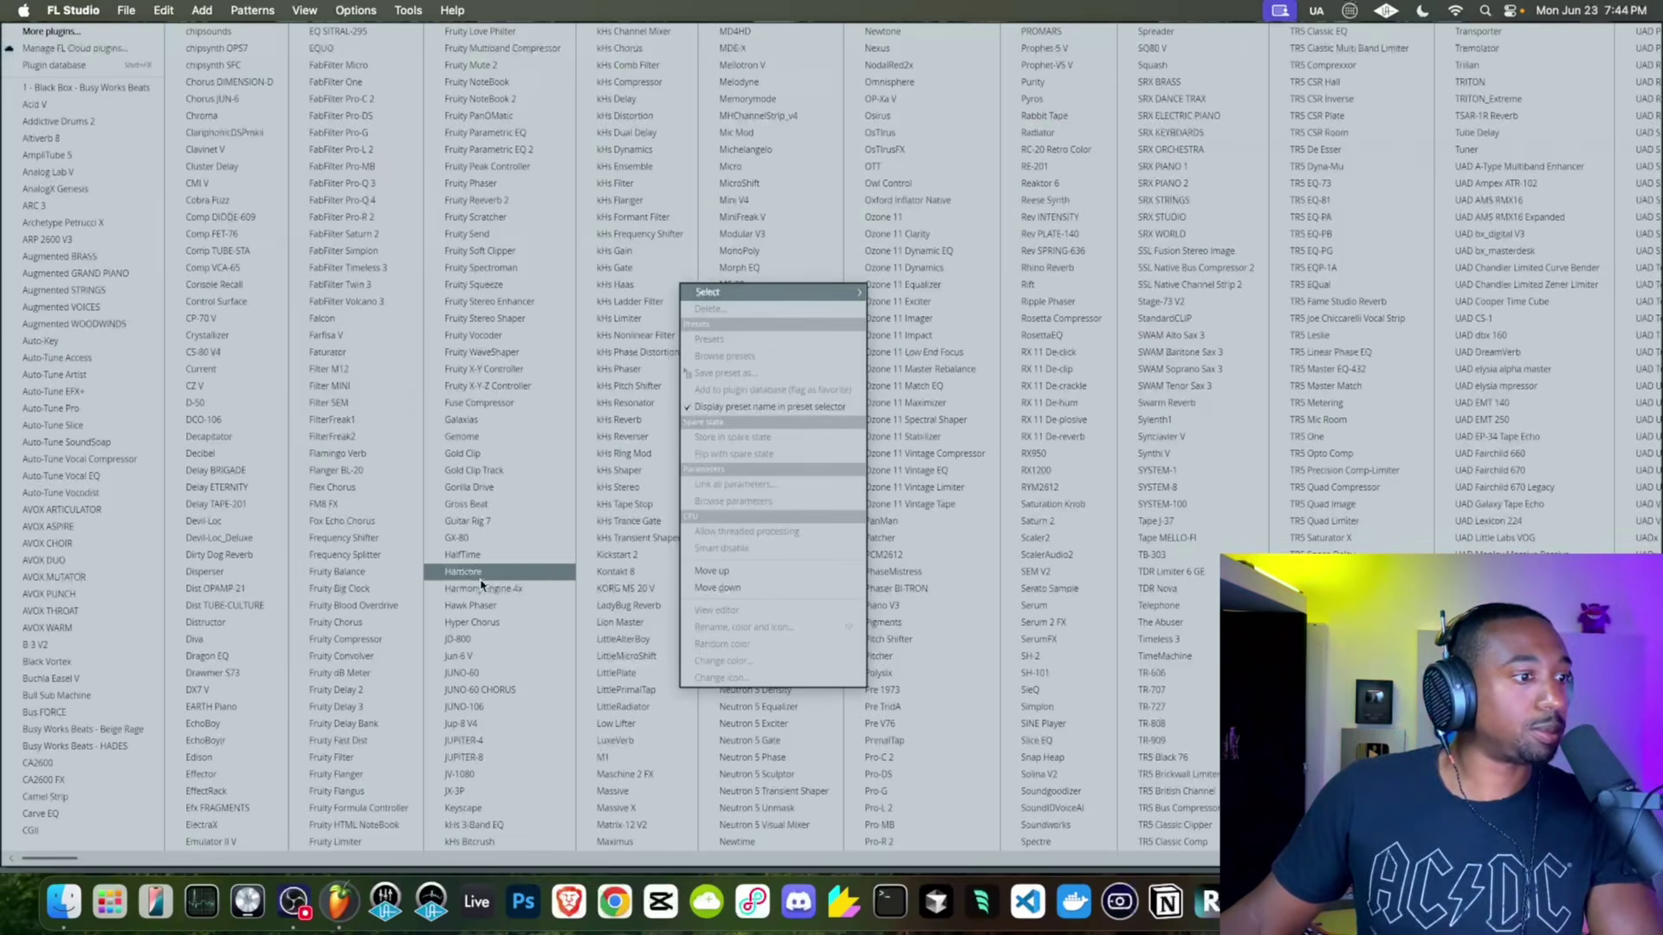
click(365, 842)
click(298, 542)
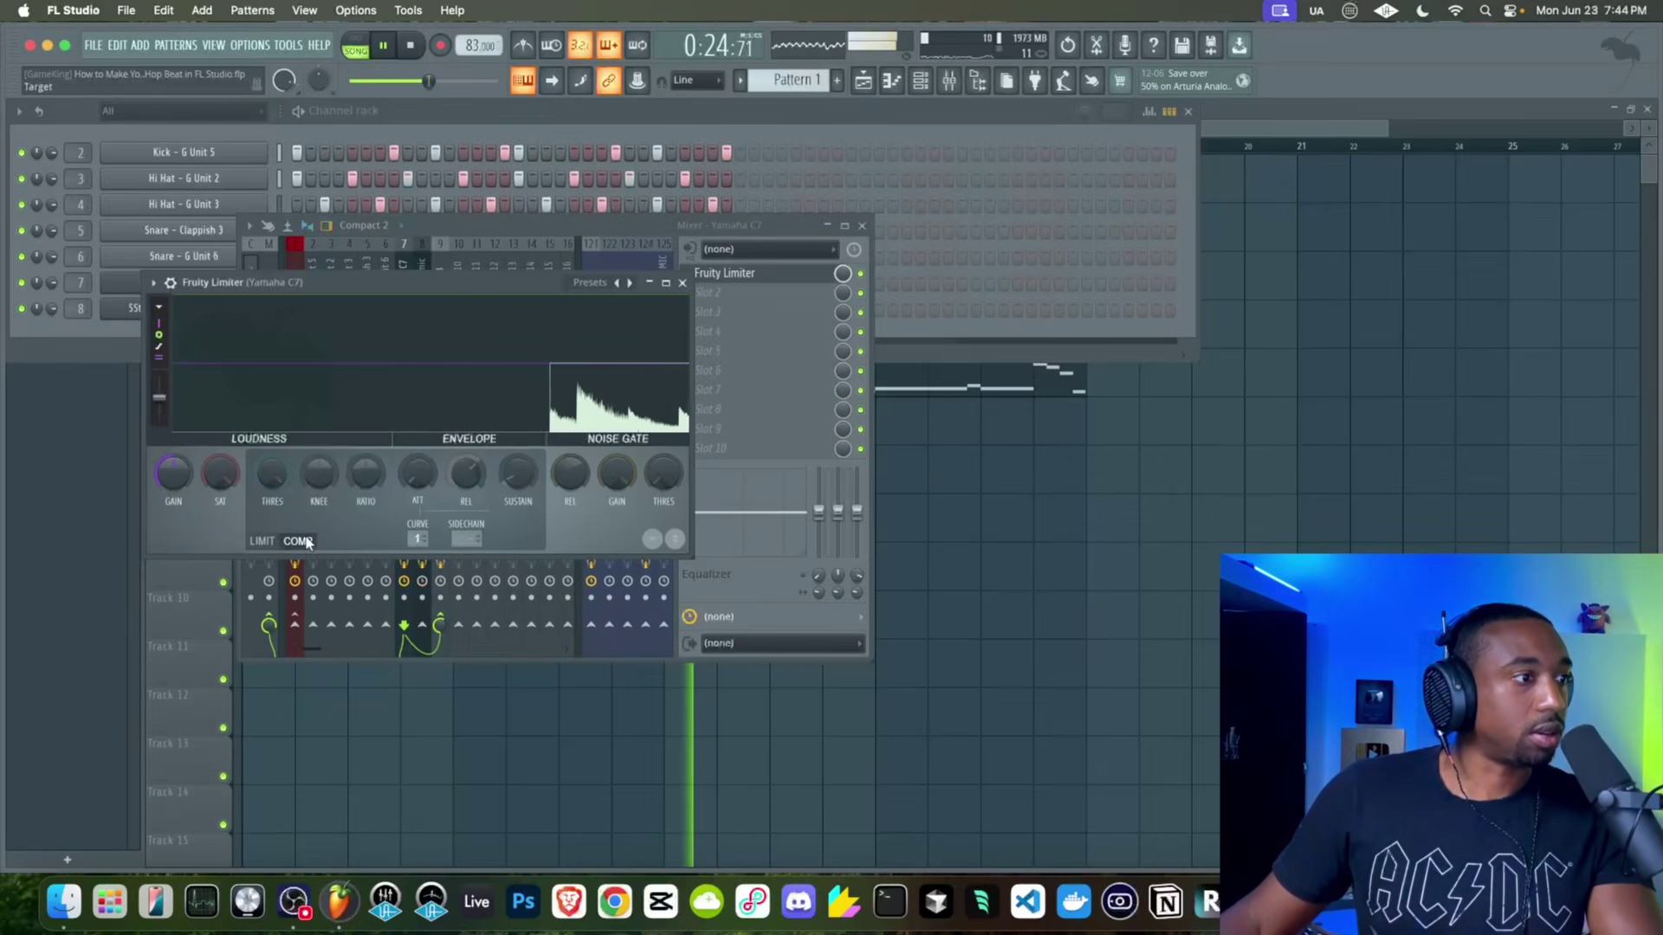
Compress the soloed piano with a raised ratio, a longer attack and a threshold of -23.9 dB
drag(279, 470, 279, 547)
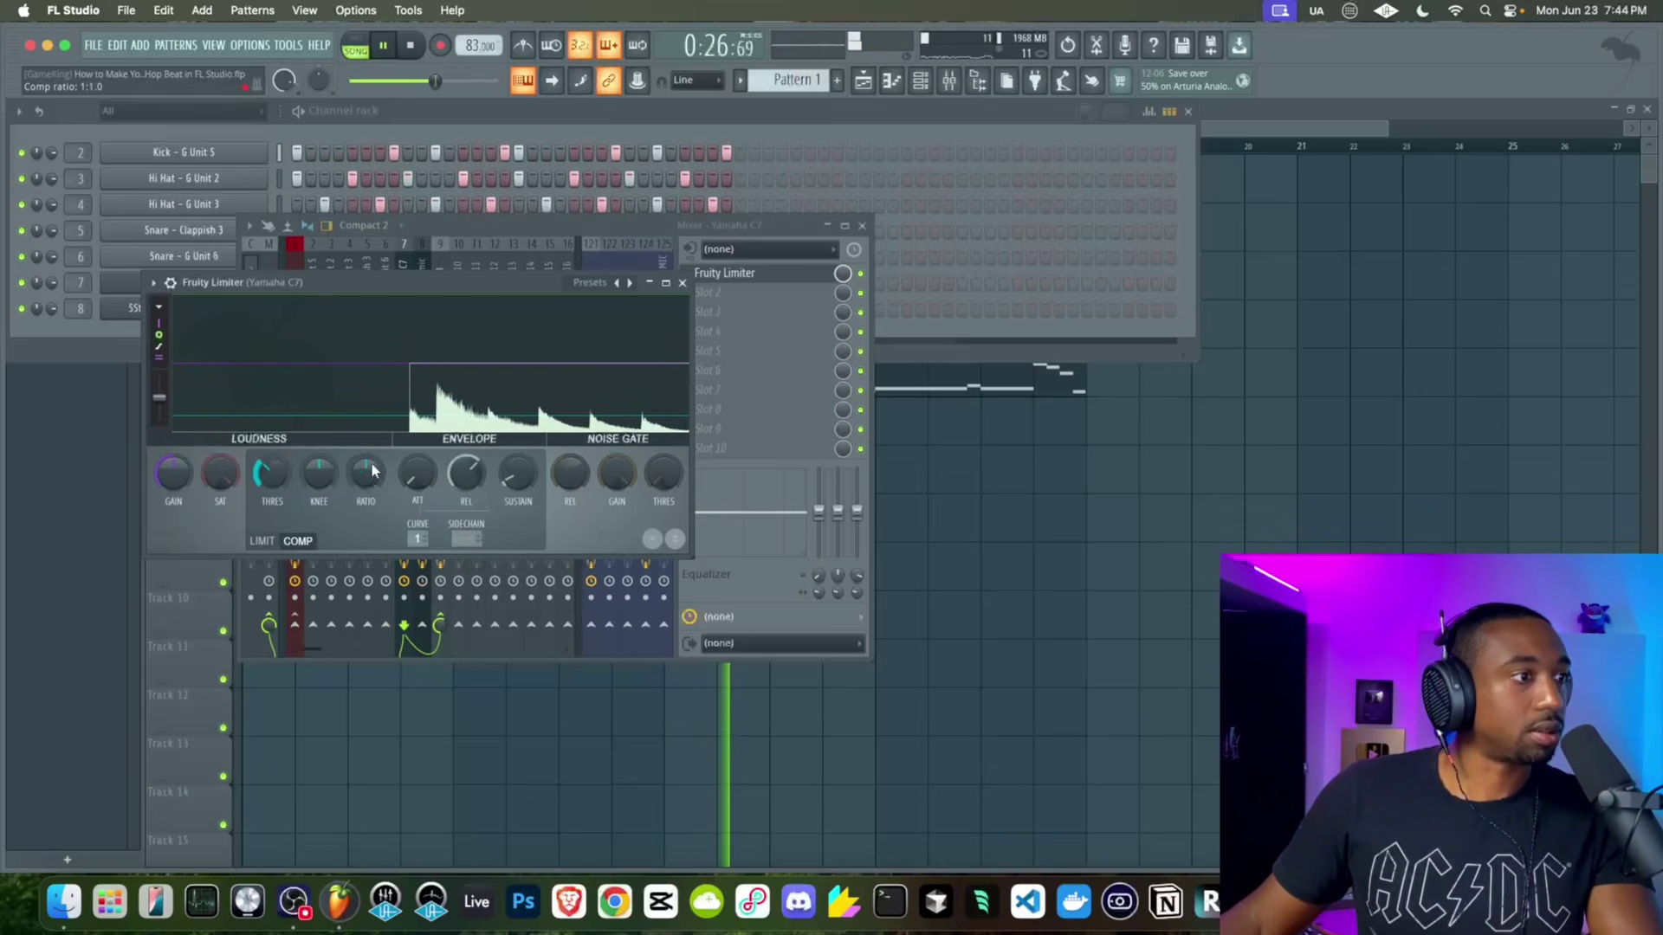
drag(371, 470, 371, 442)
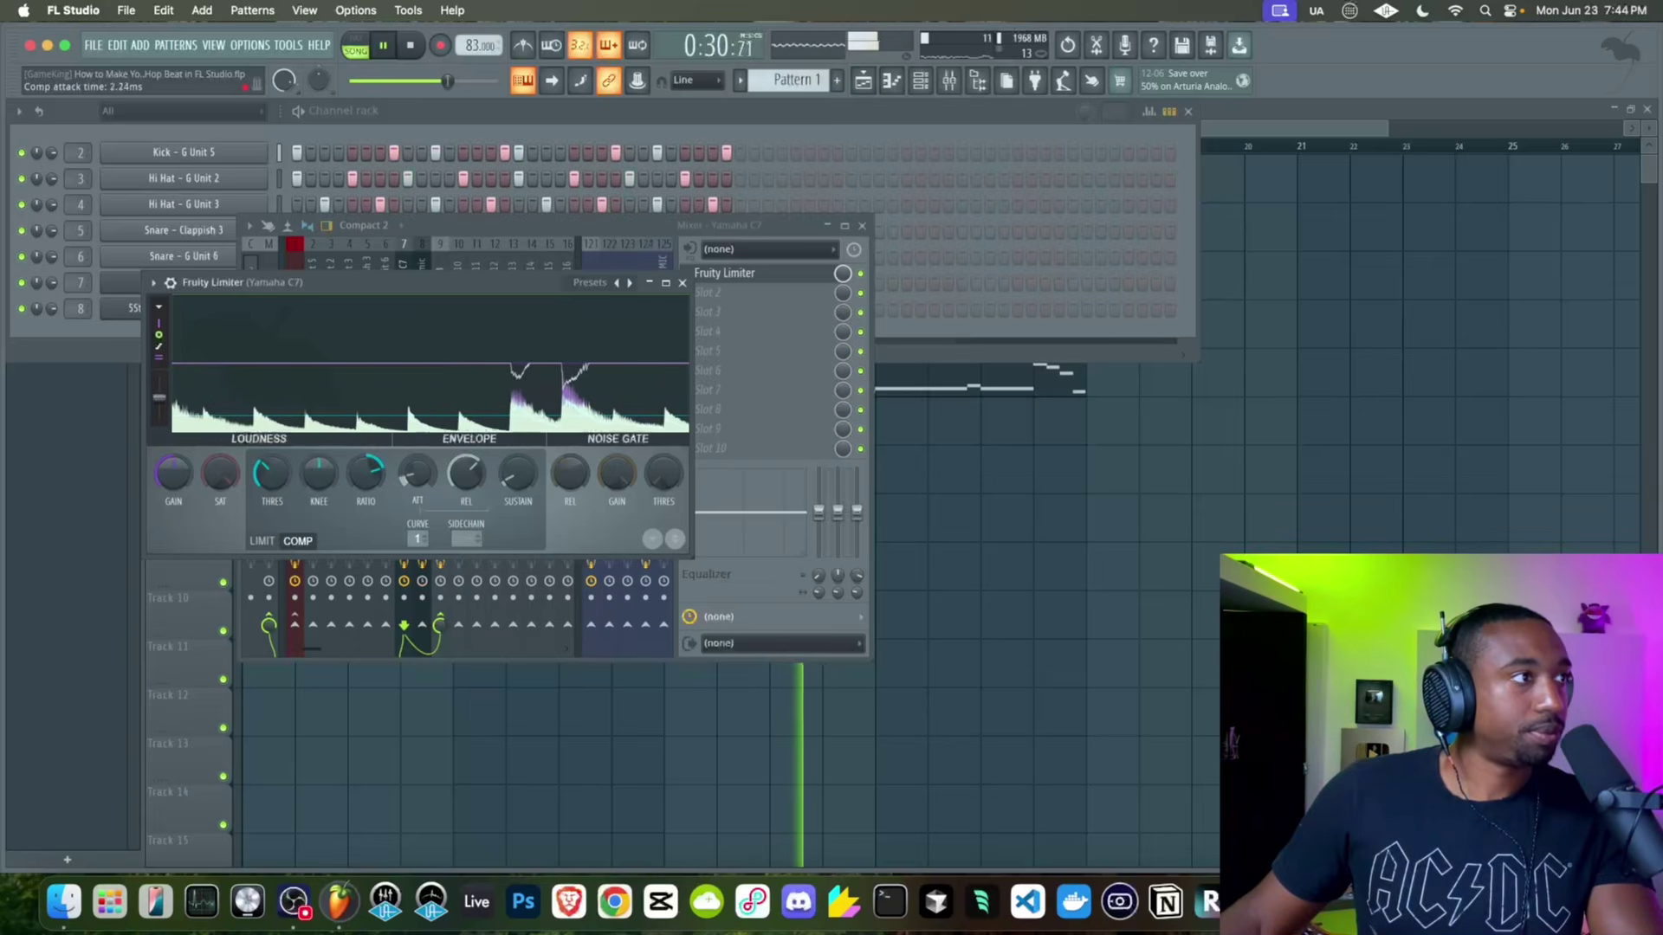
drag(419, 478, 345, 438)
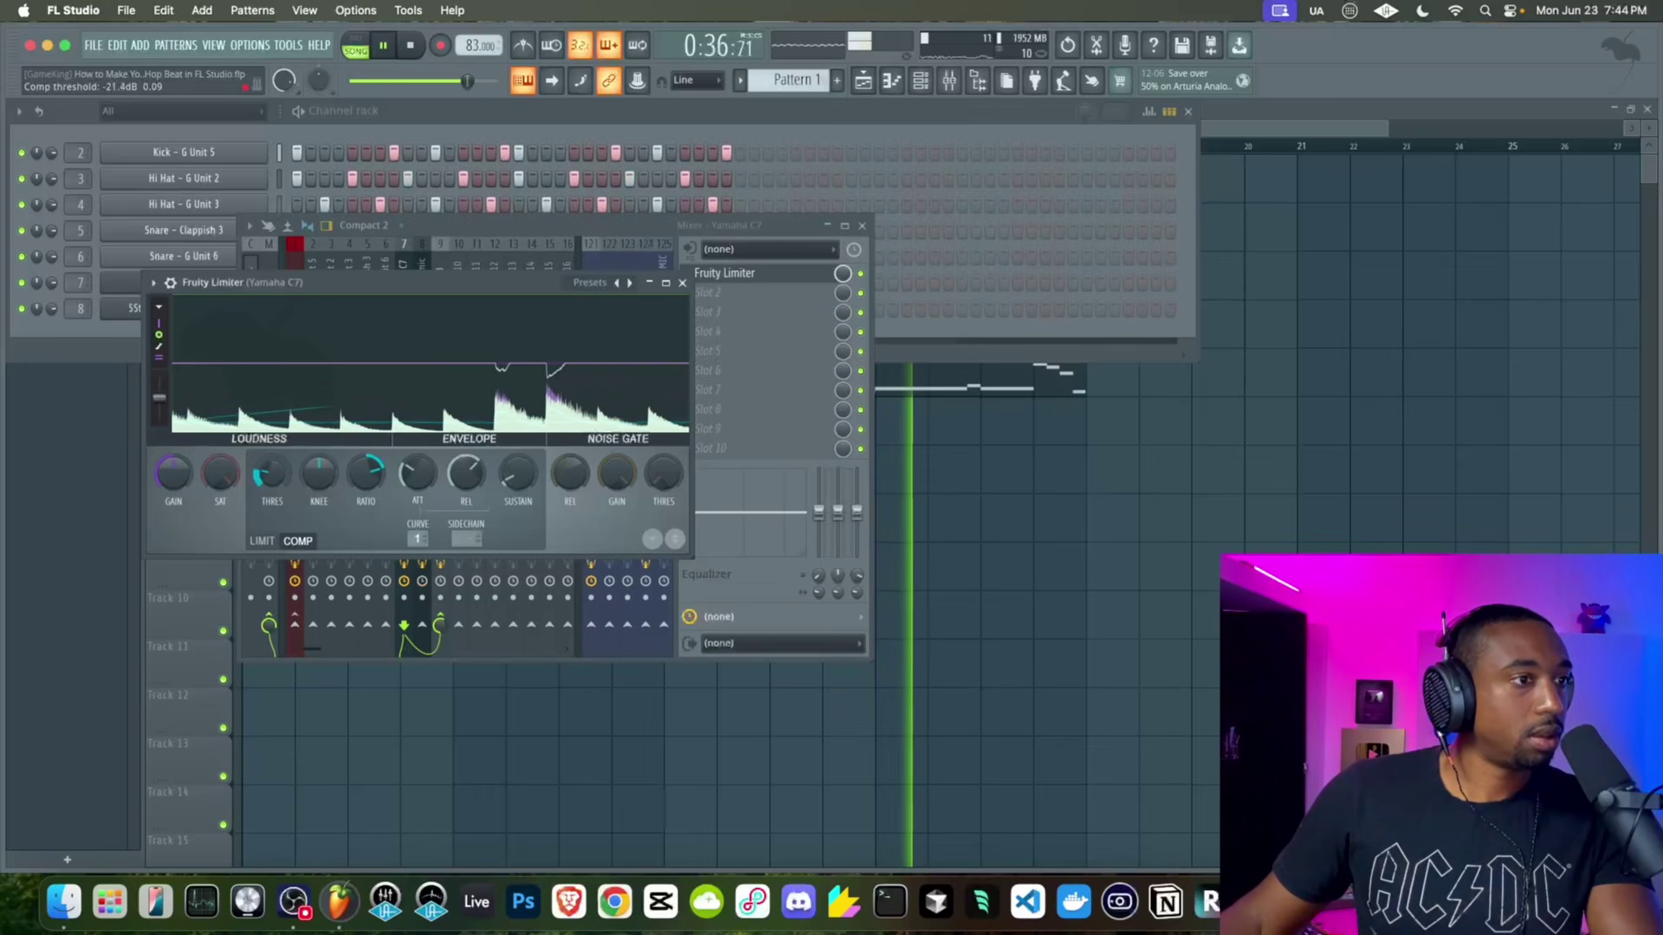
drag(278, 462, 278, 502)
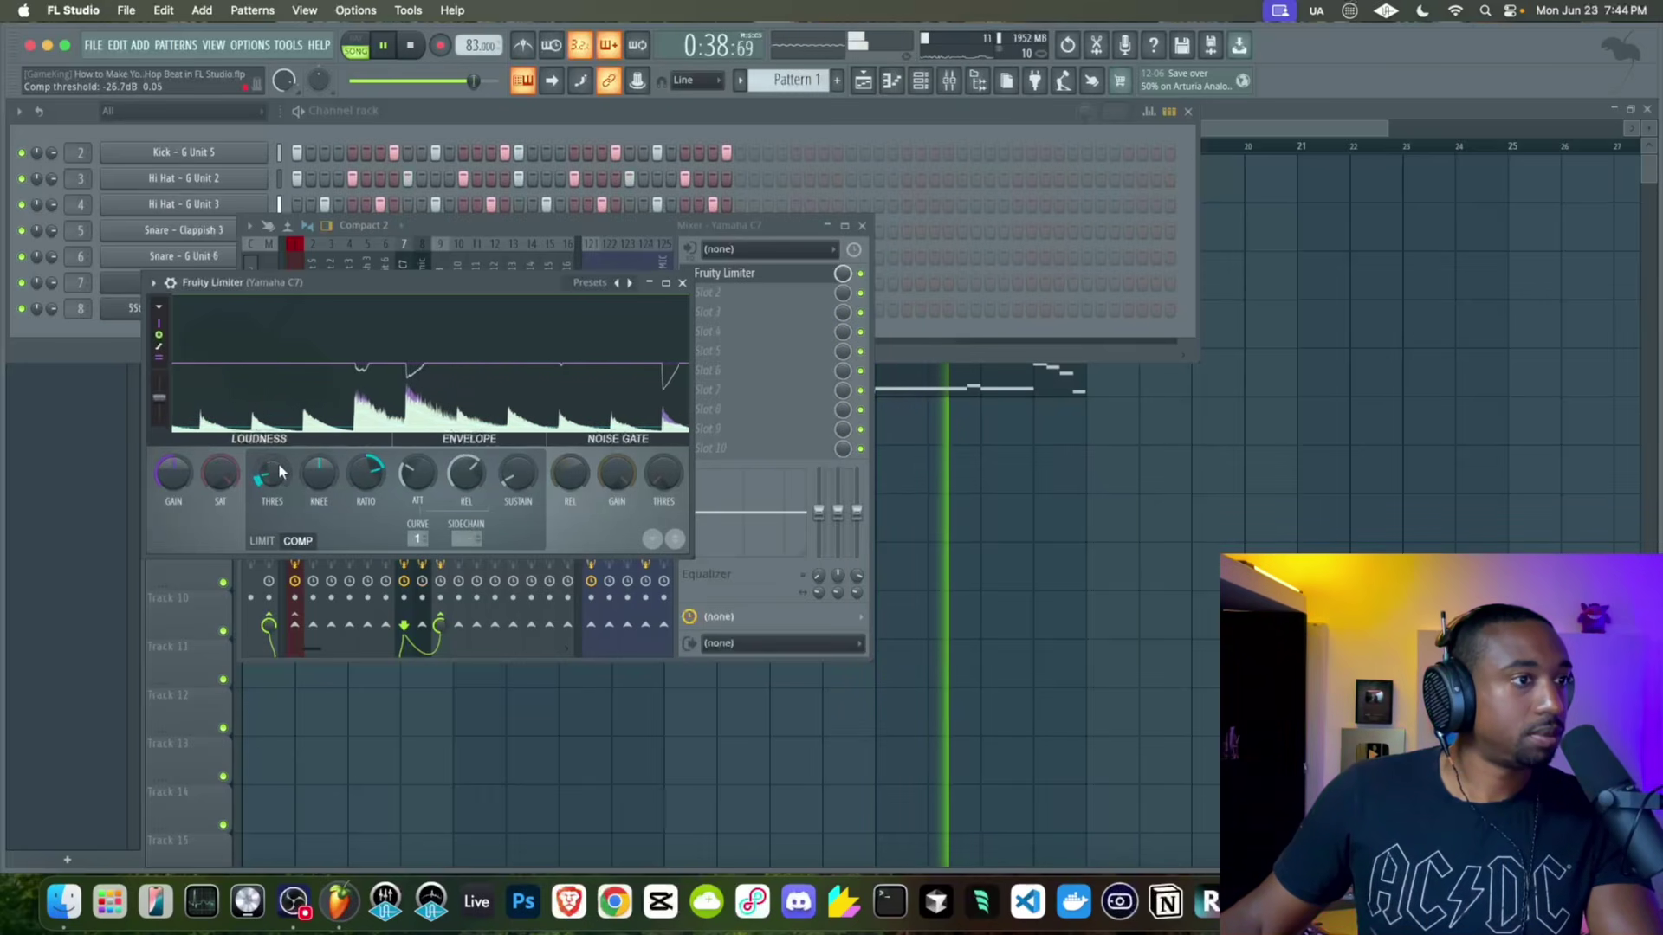
scroll(278, 471, up, 5)
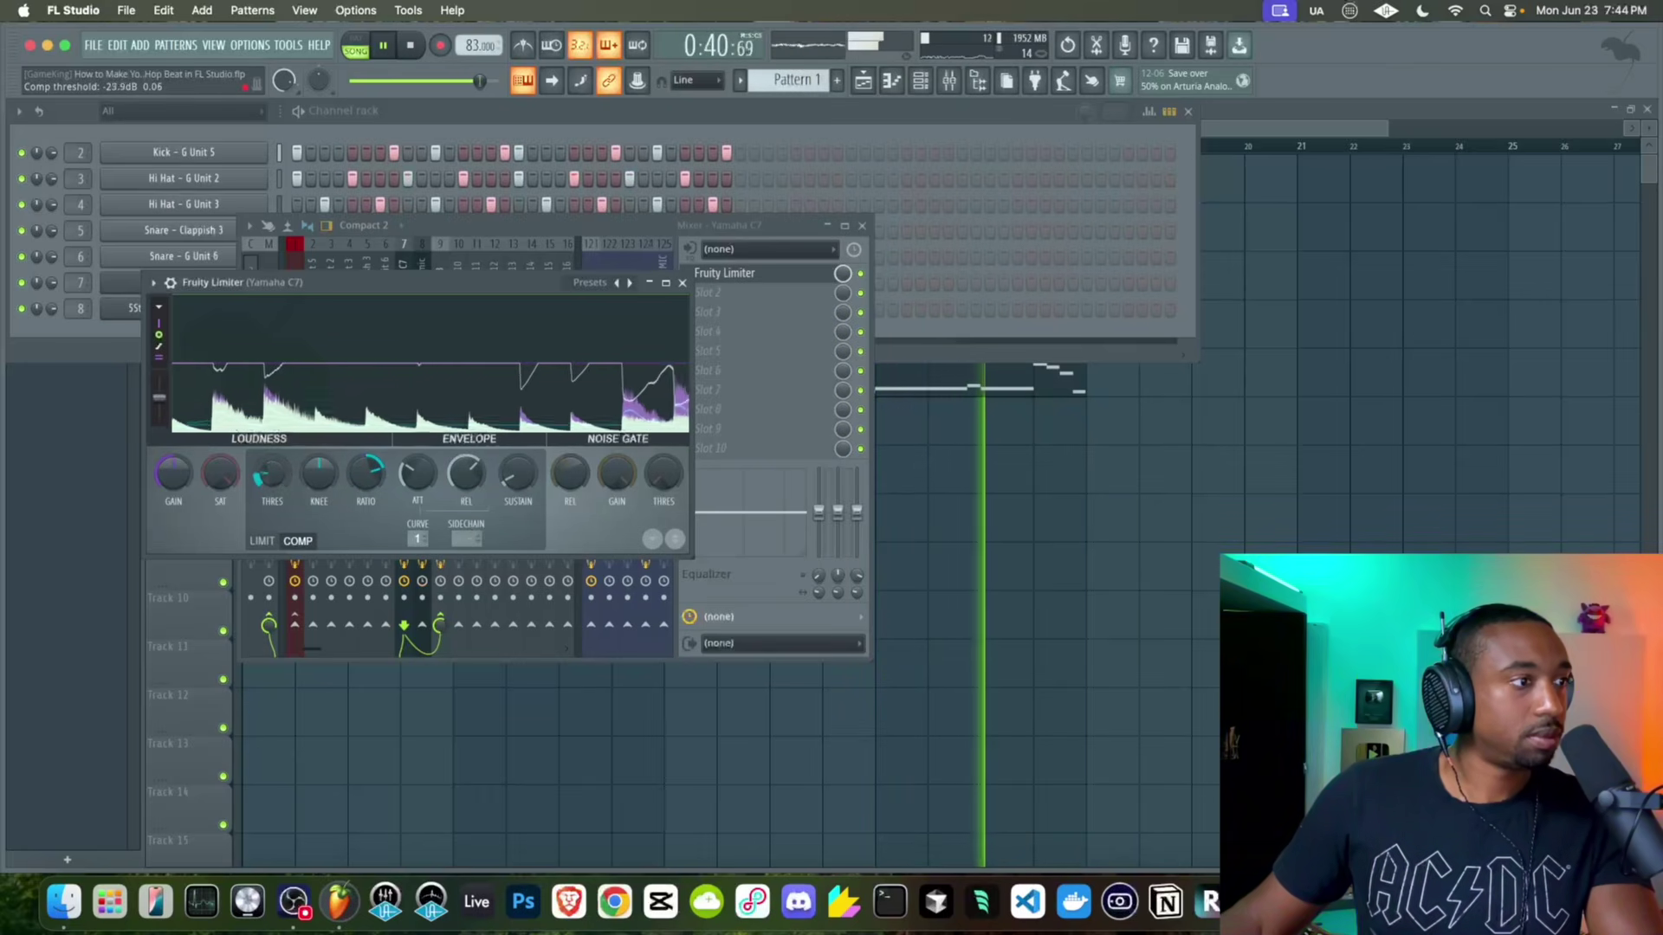
click(682, 282)
Add Fruity Parametric EQ 2 to the second effect slot of Yamaha C7 and unsolo the track
click(712, 303)
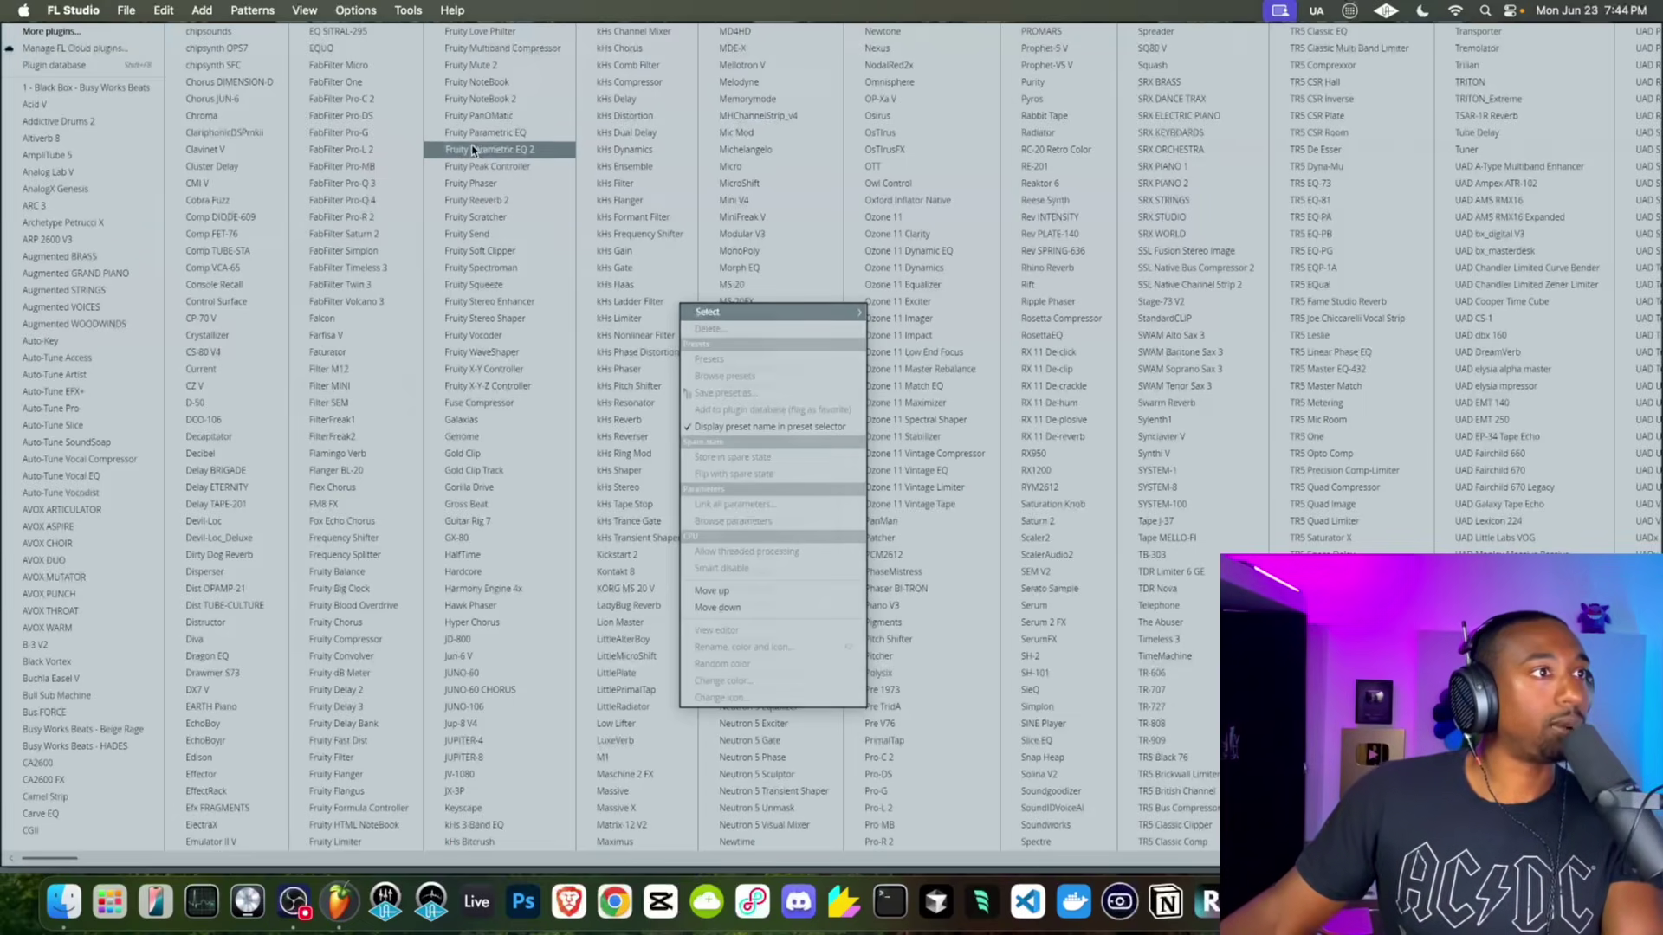
click(511, 151)
drag(639, 452, 638, 446)
click(768, 305)
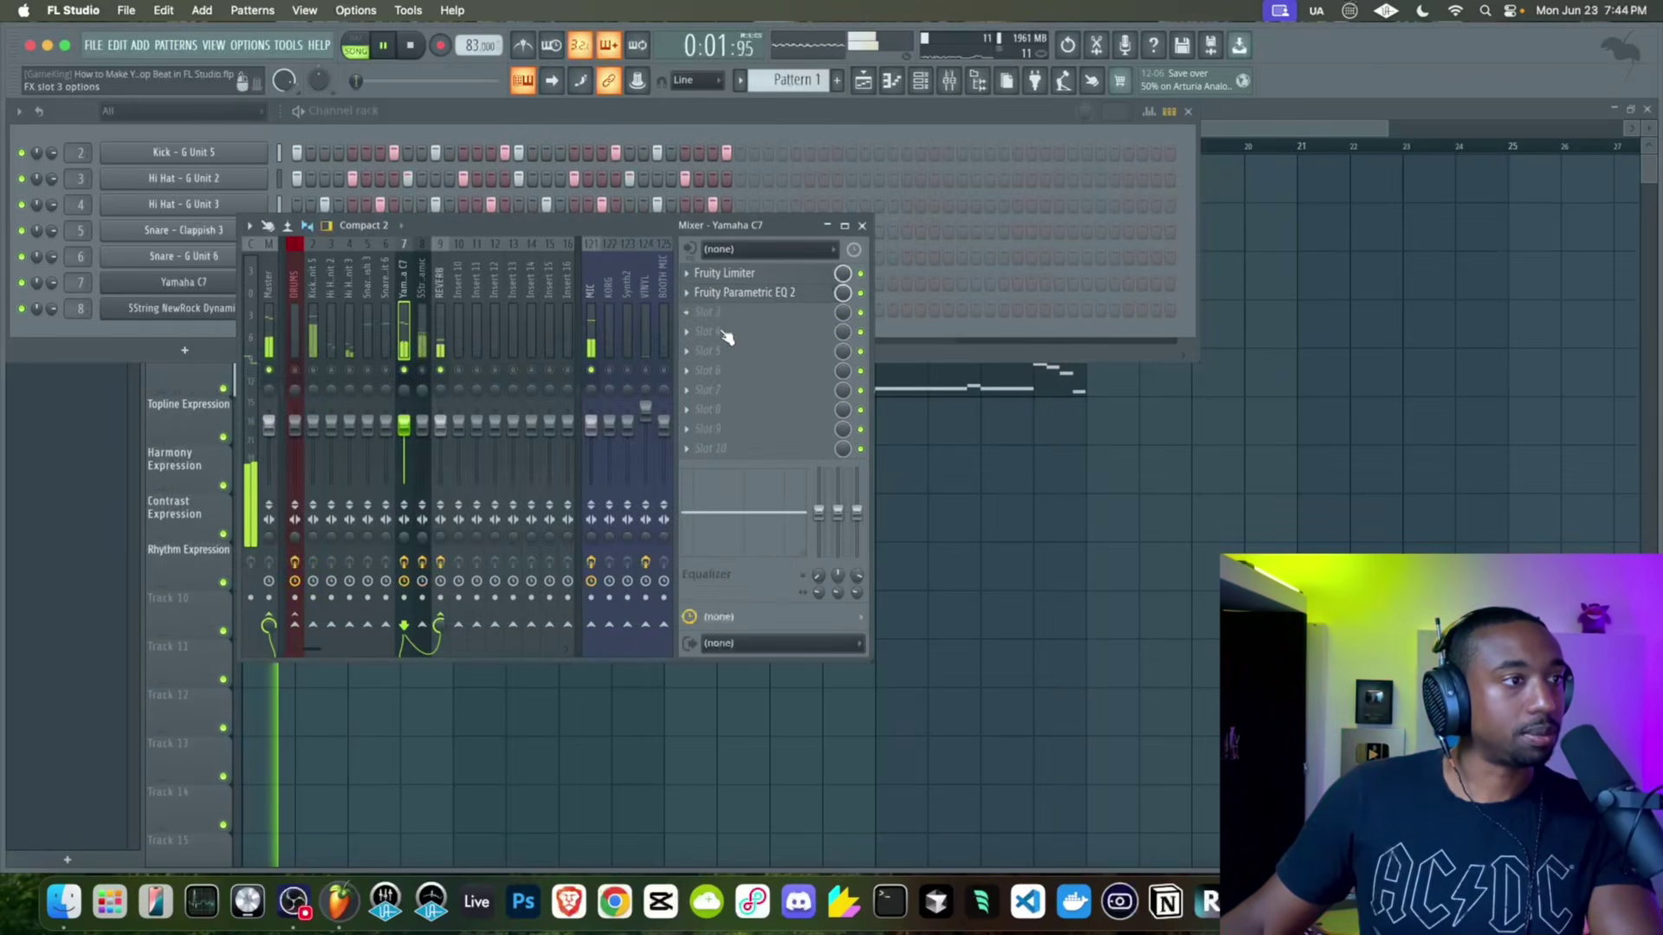
right_click(414, 371)
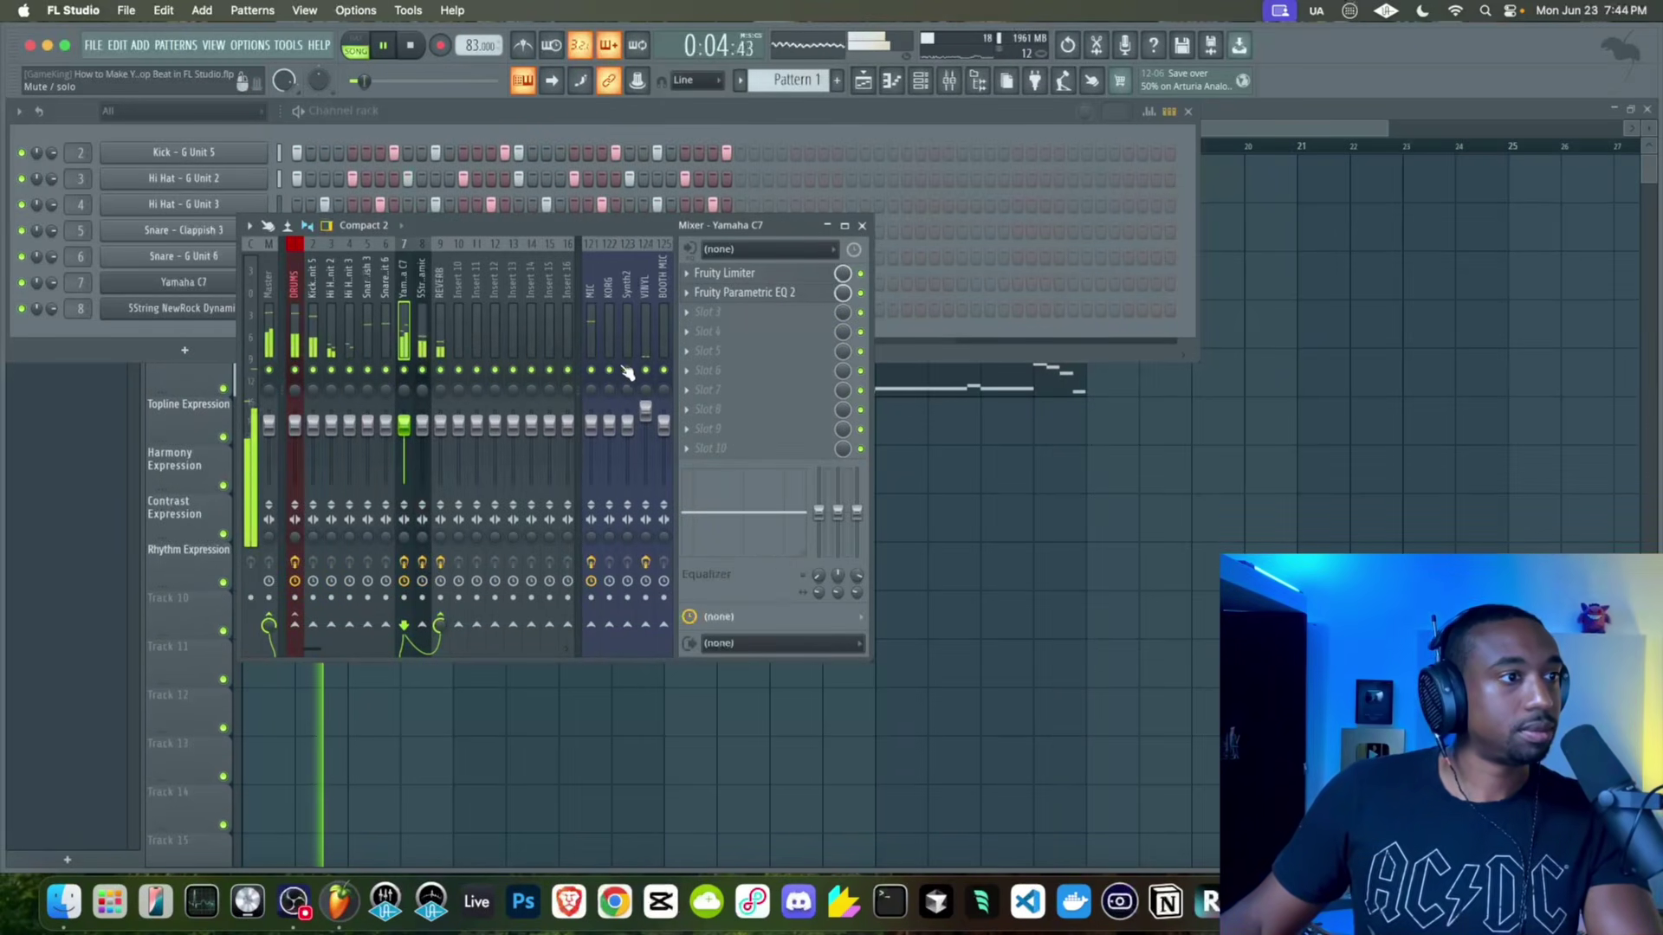
Silence the KORG, Synth2 and VINYL mixer tracks at 0% volume and reset the MIC track's fader, leaving only the playlist open
click(627, 422)
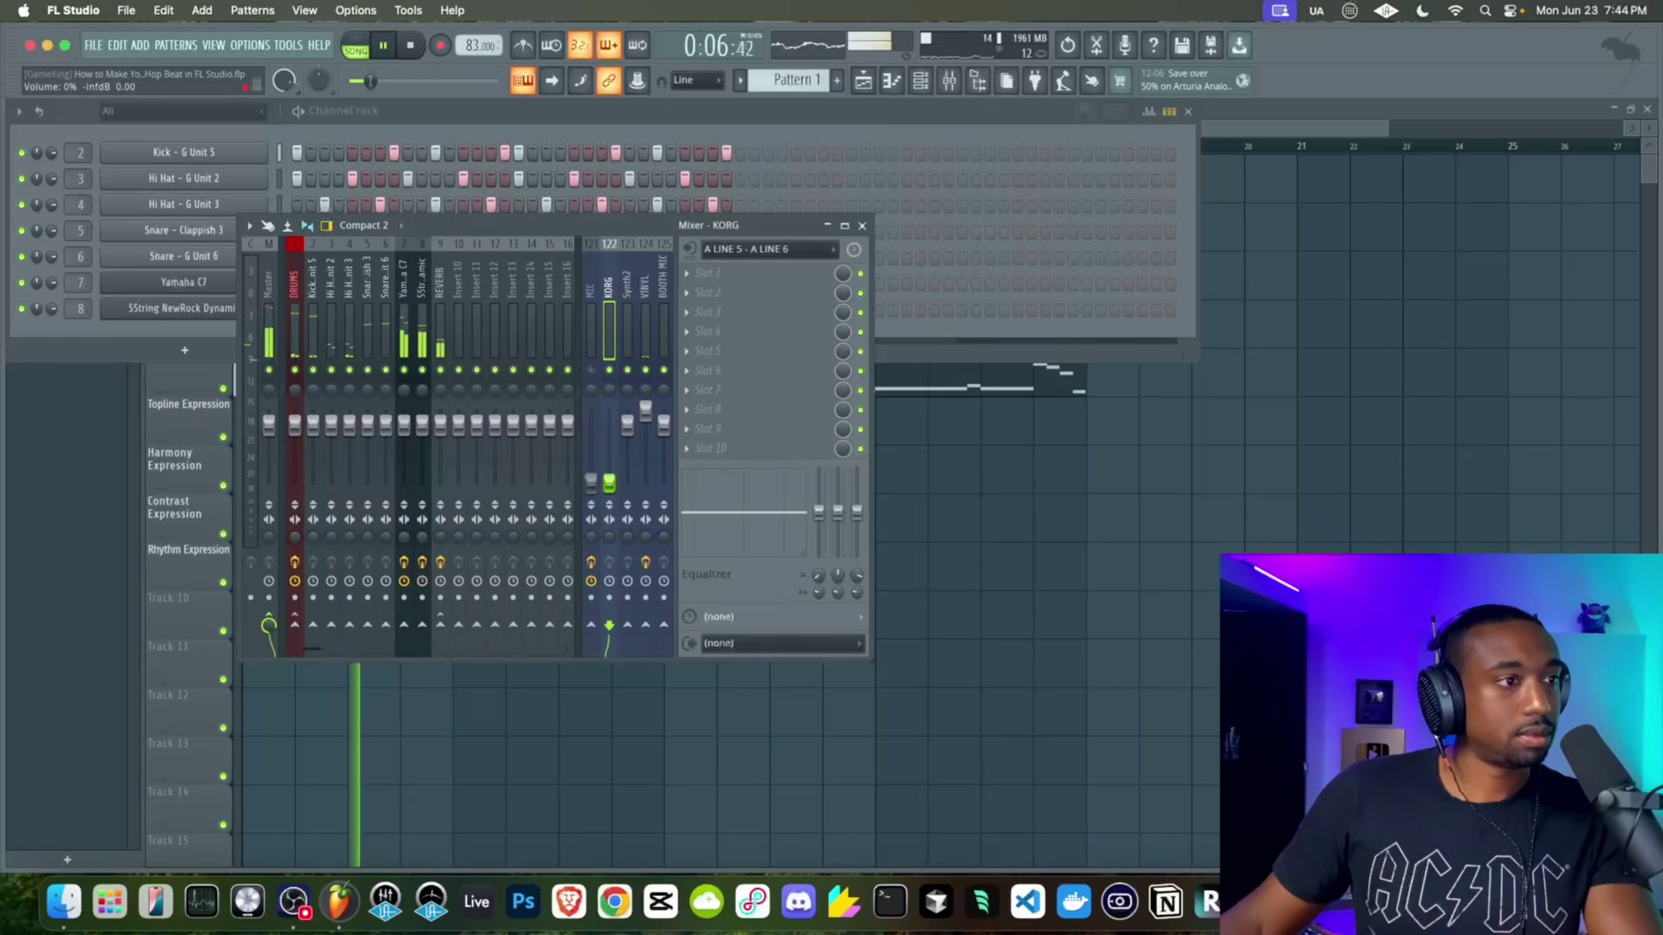
drag(627, 421, 645, 482)
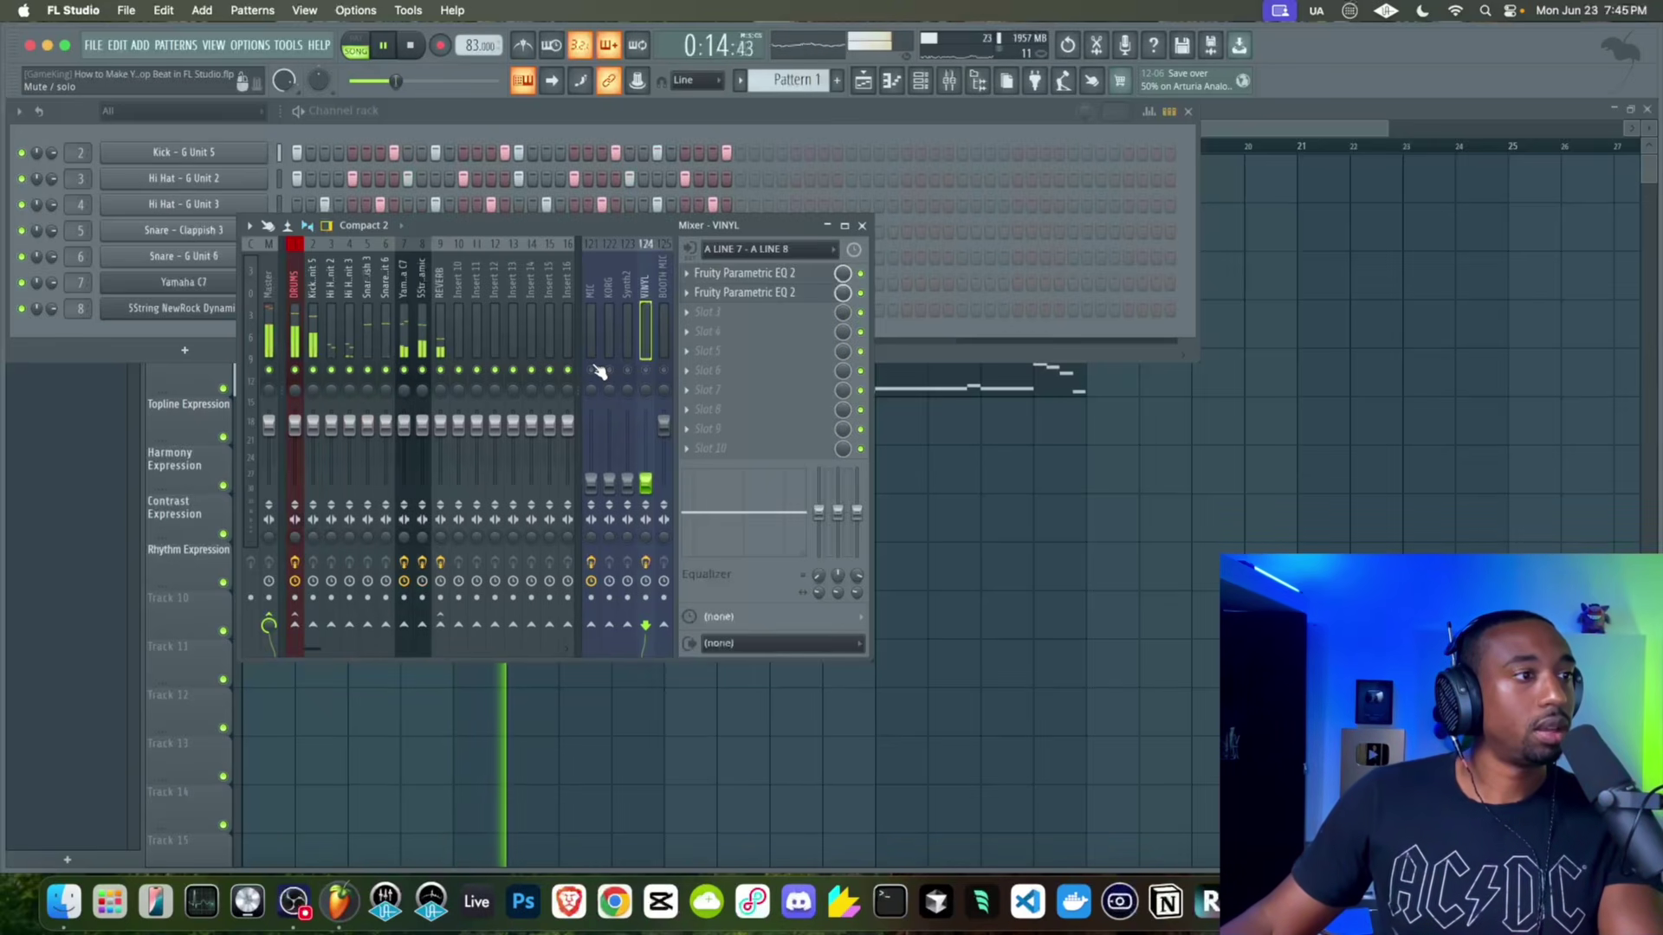
right_click(587, 485)
click(611, 501)
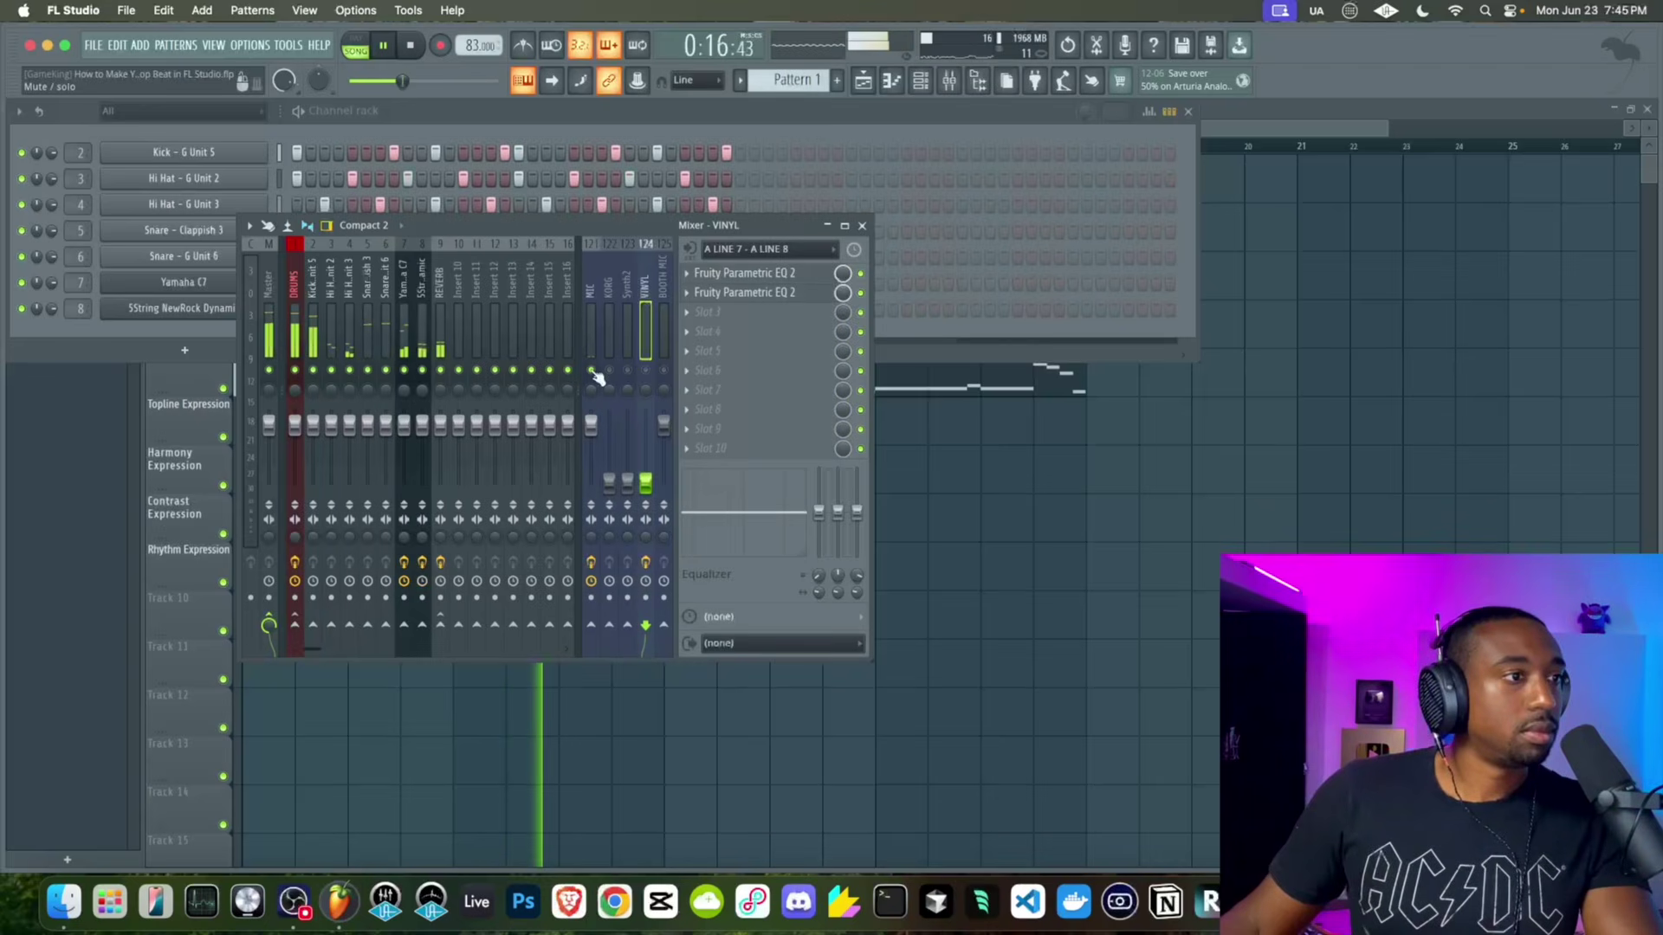
click(861, 225)
click(376, 446)
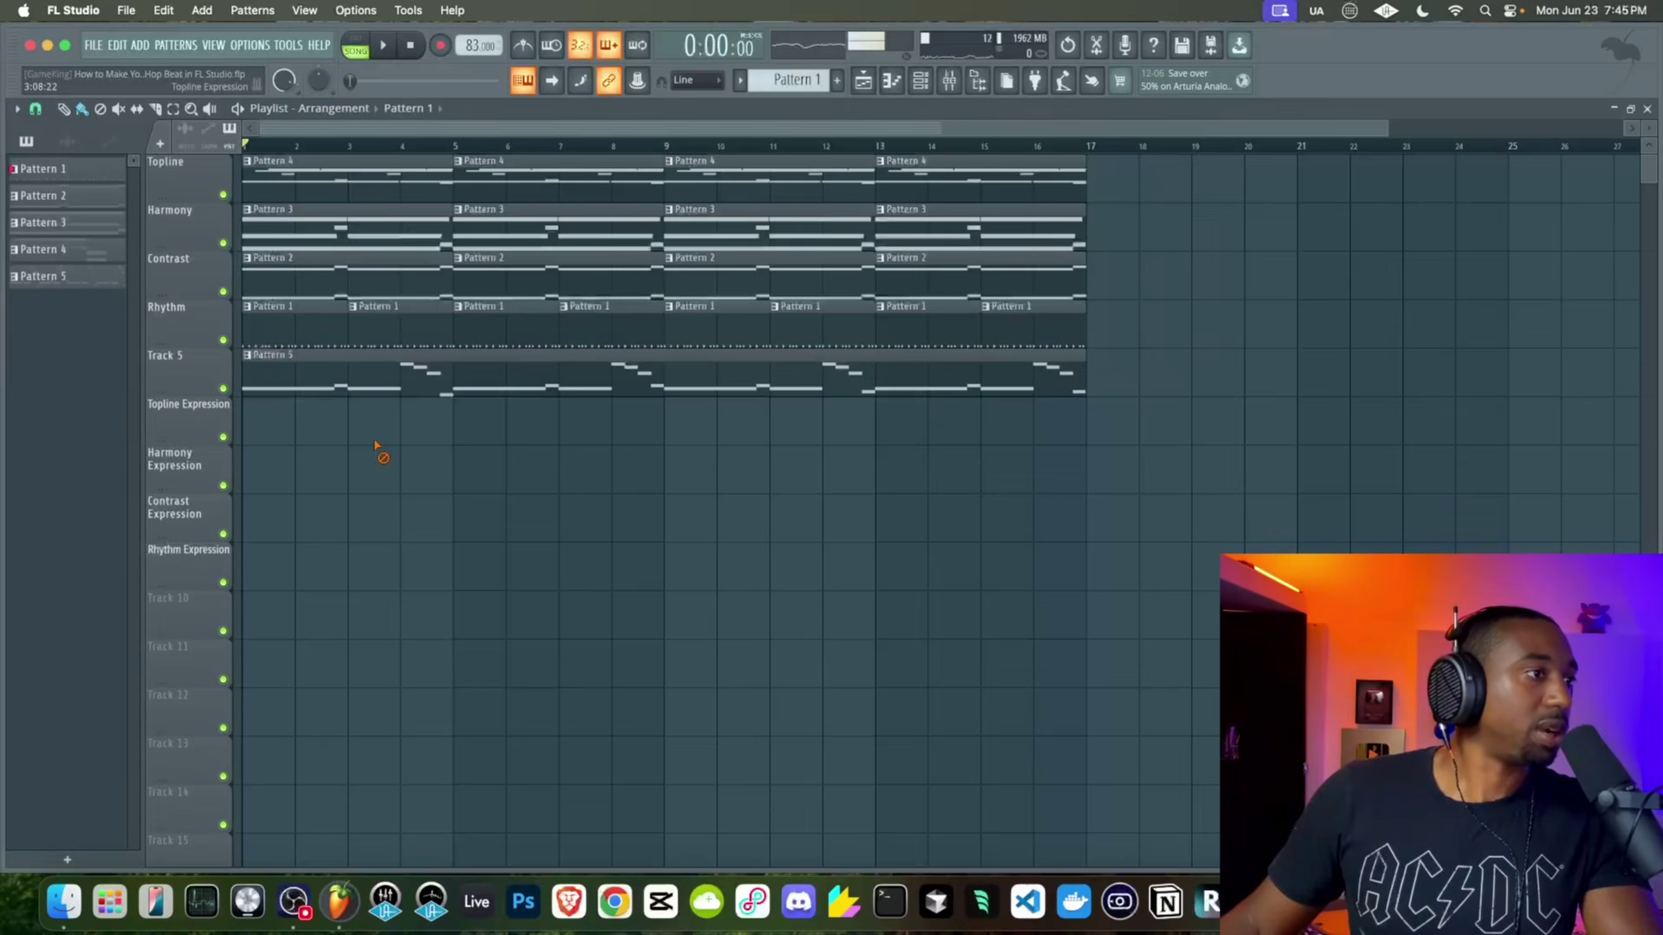
Open Pattern 4 in the Yamaha C7 piano roll and shift the first E6 and F6 notes later in bar 1
double_click(308, 163)
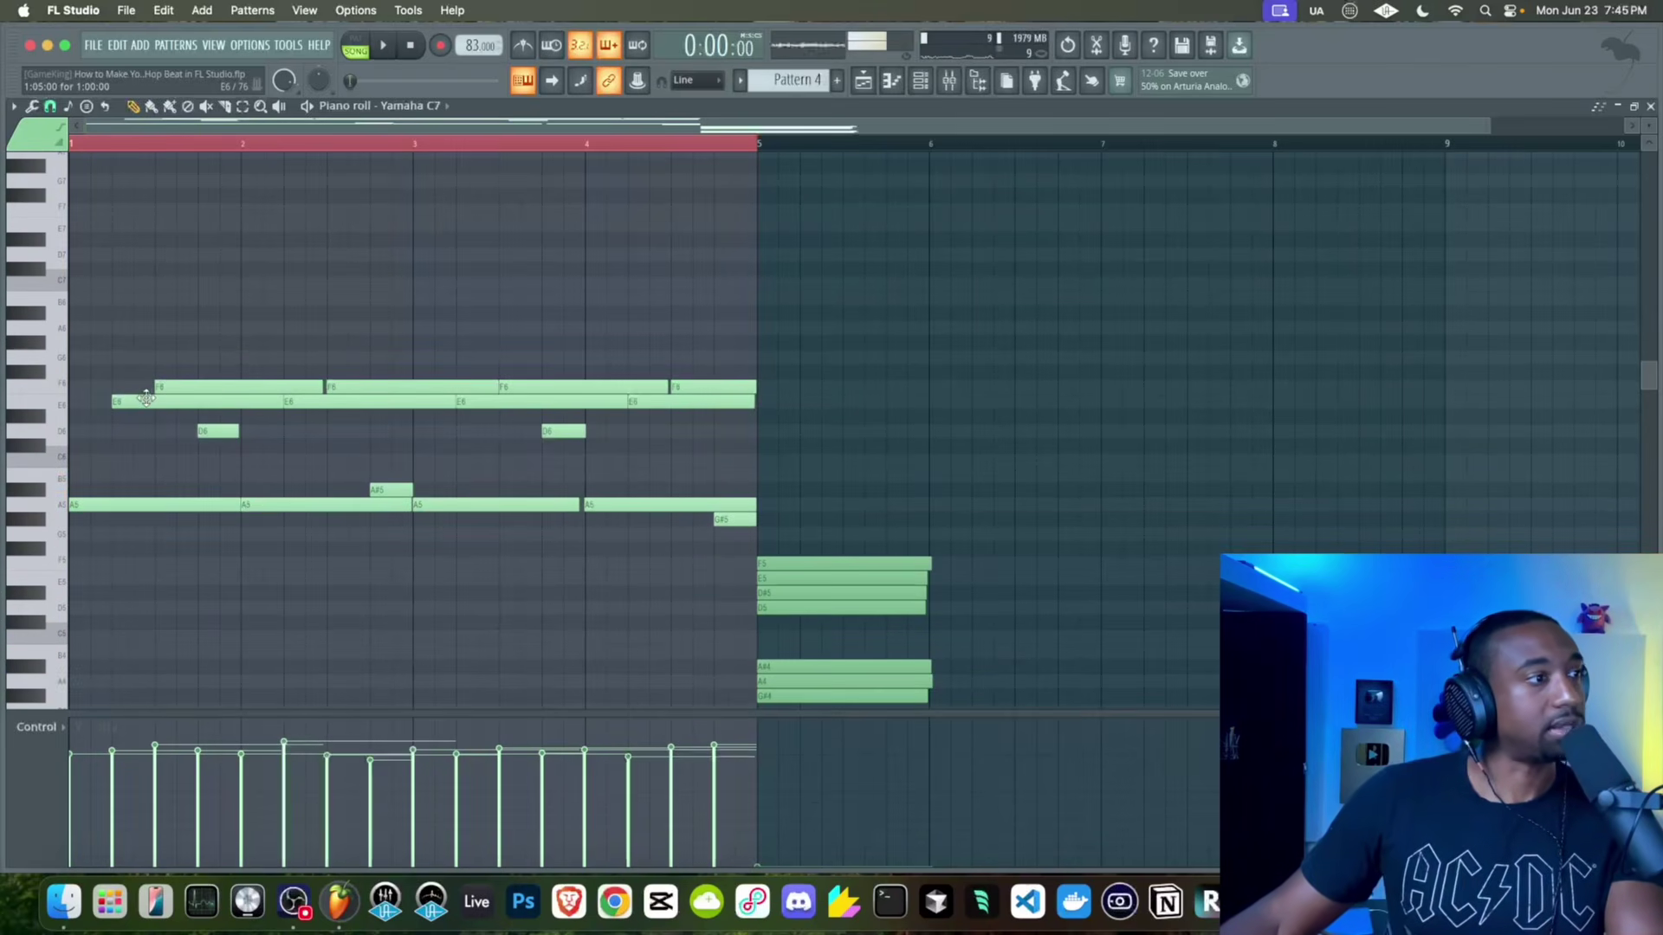
drag(146, 398, 160, 399)
key(space)
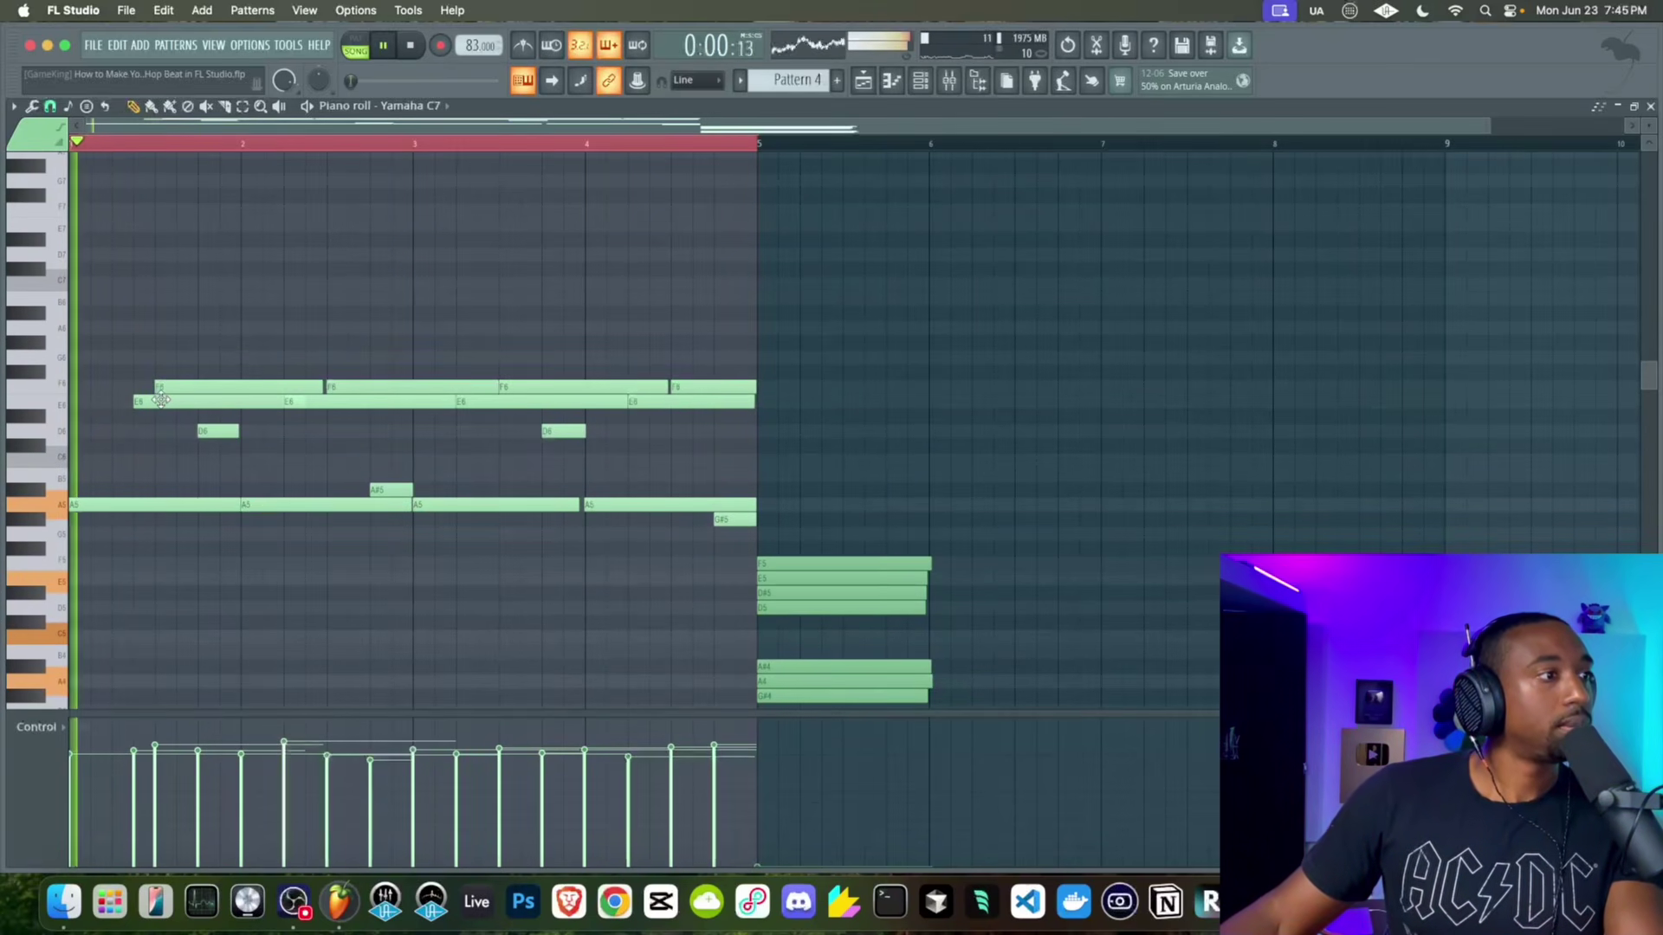
drag(161, 400, 182, 399)
key(space)
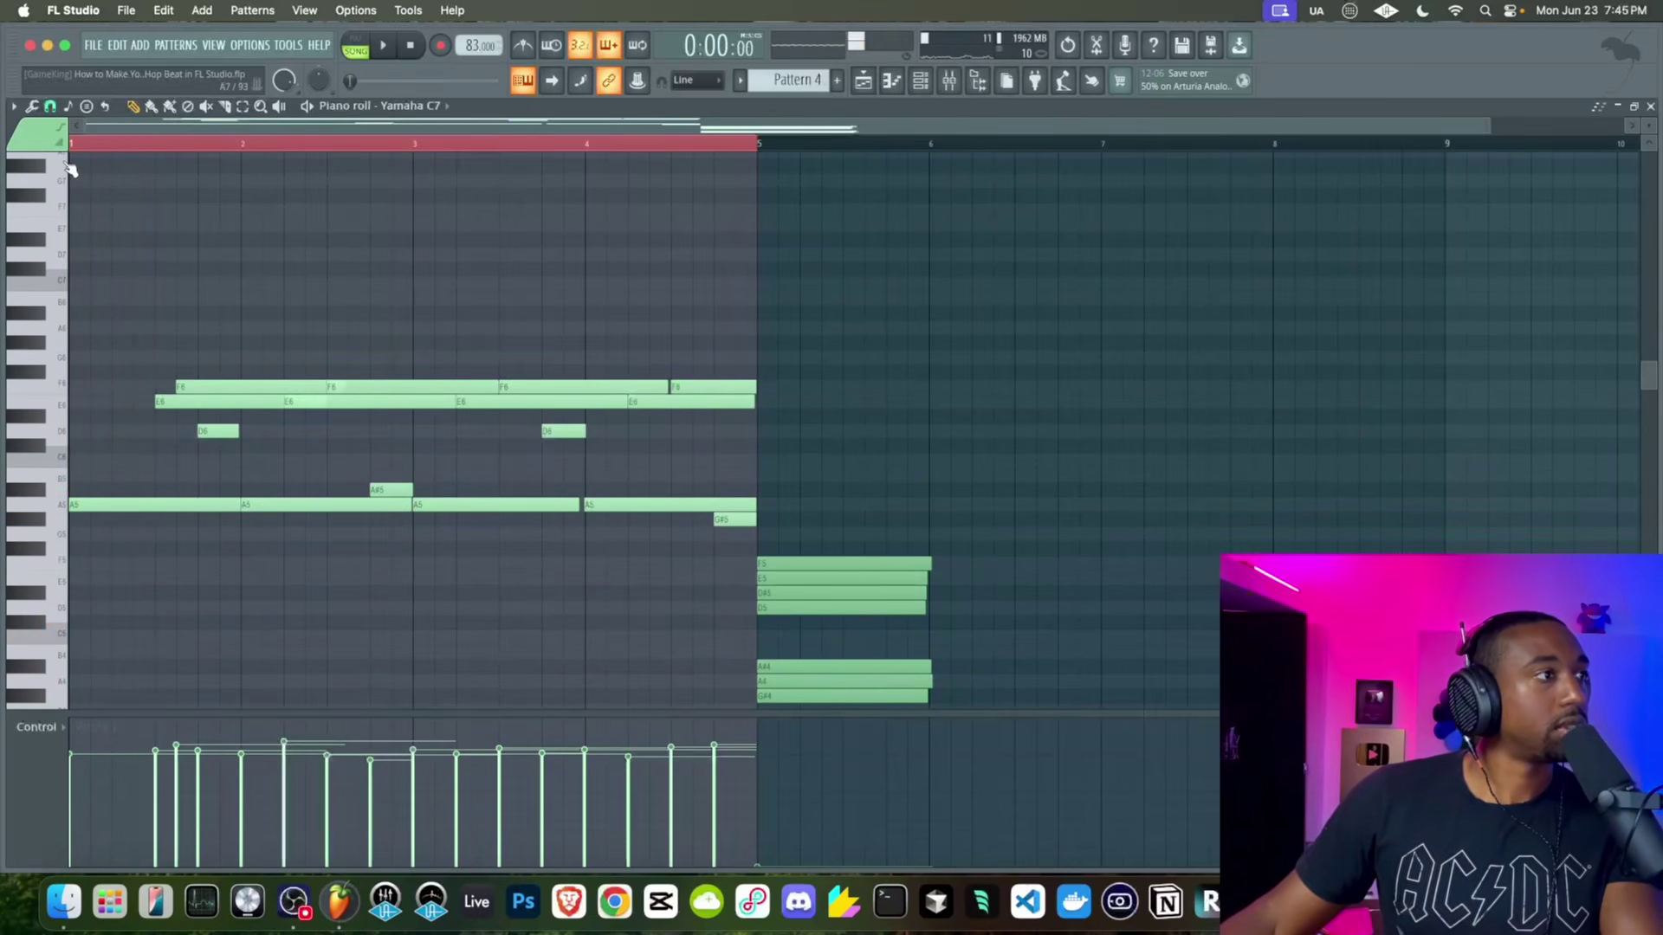
Switch to a finer snap and fine-tune the start of the first E6 note in bar 1 during playback
click(50, 107)
click(61, 307)
ctrl+scroll(167, 430, up, 5)
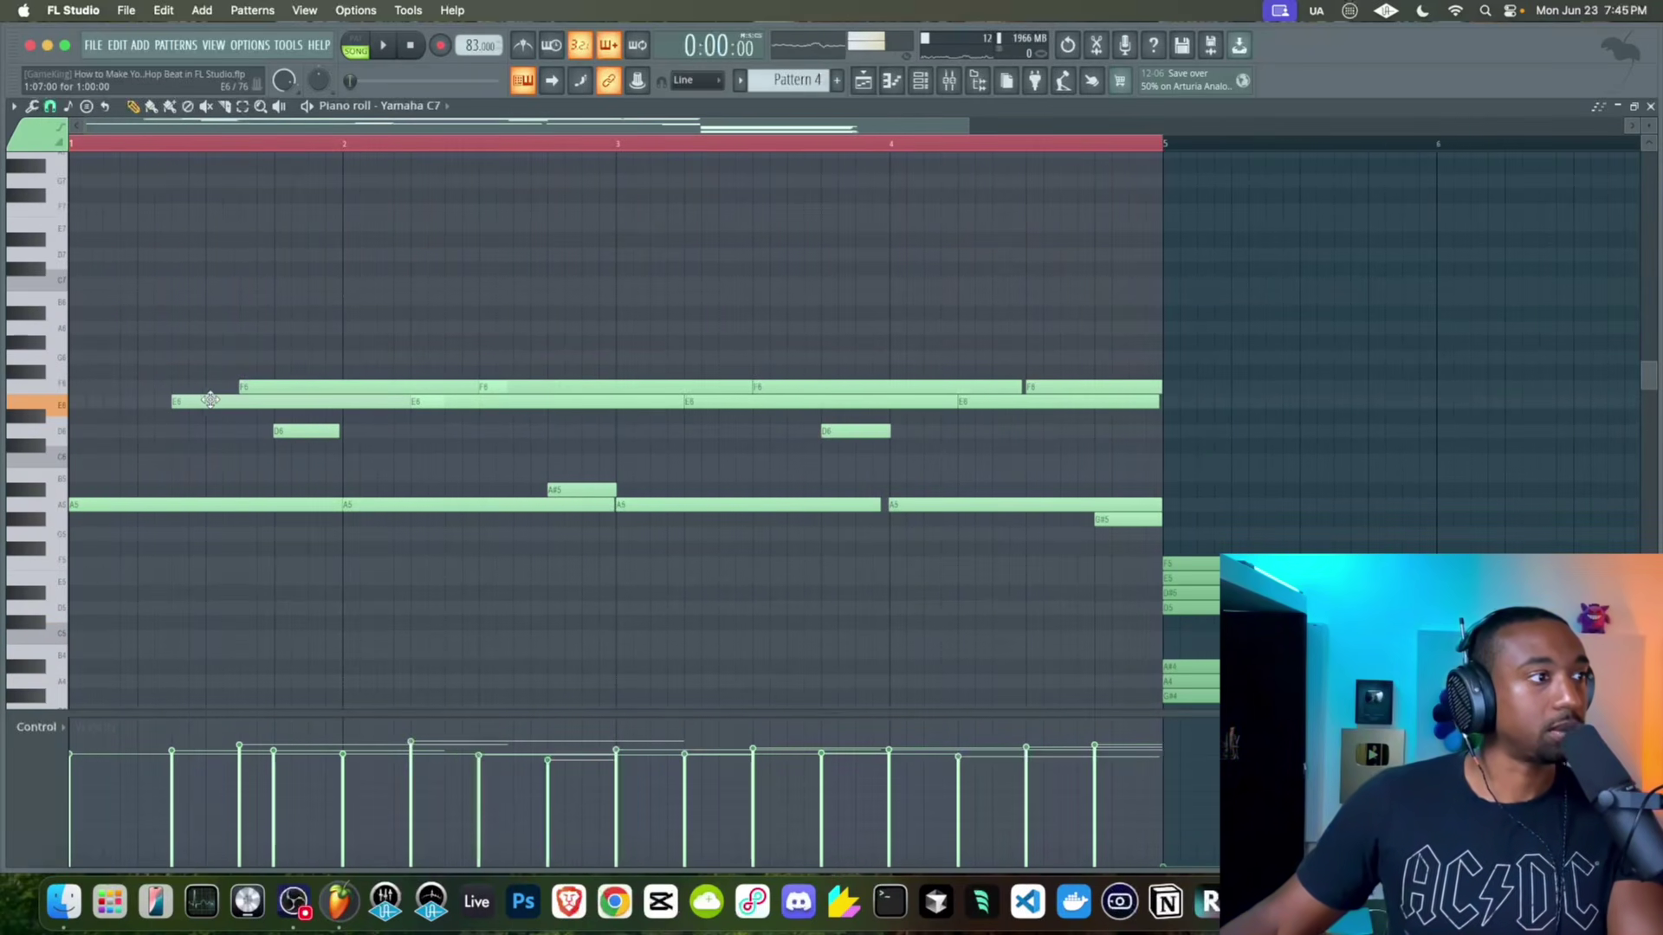
key(space)
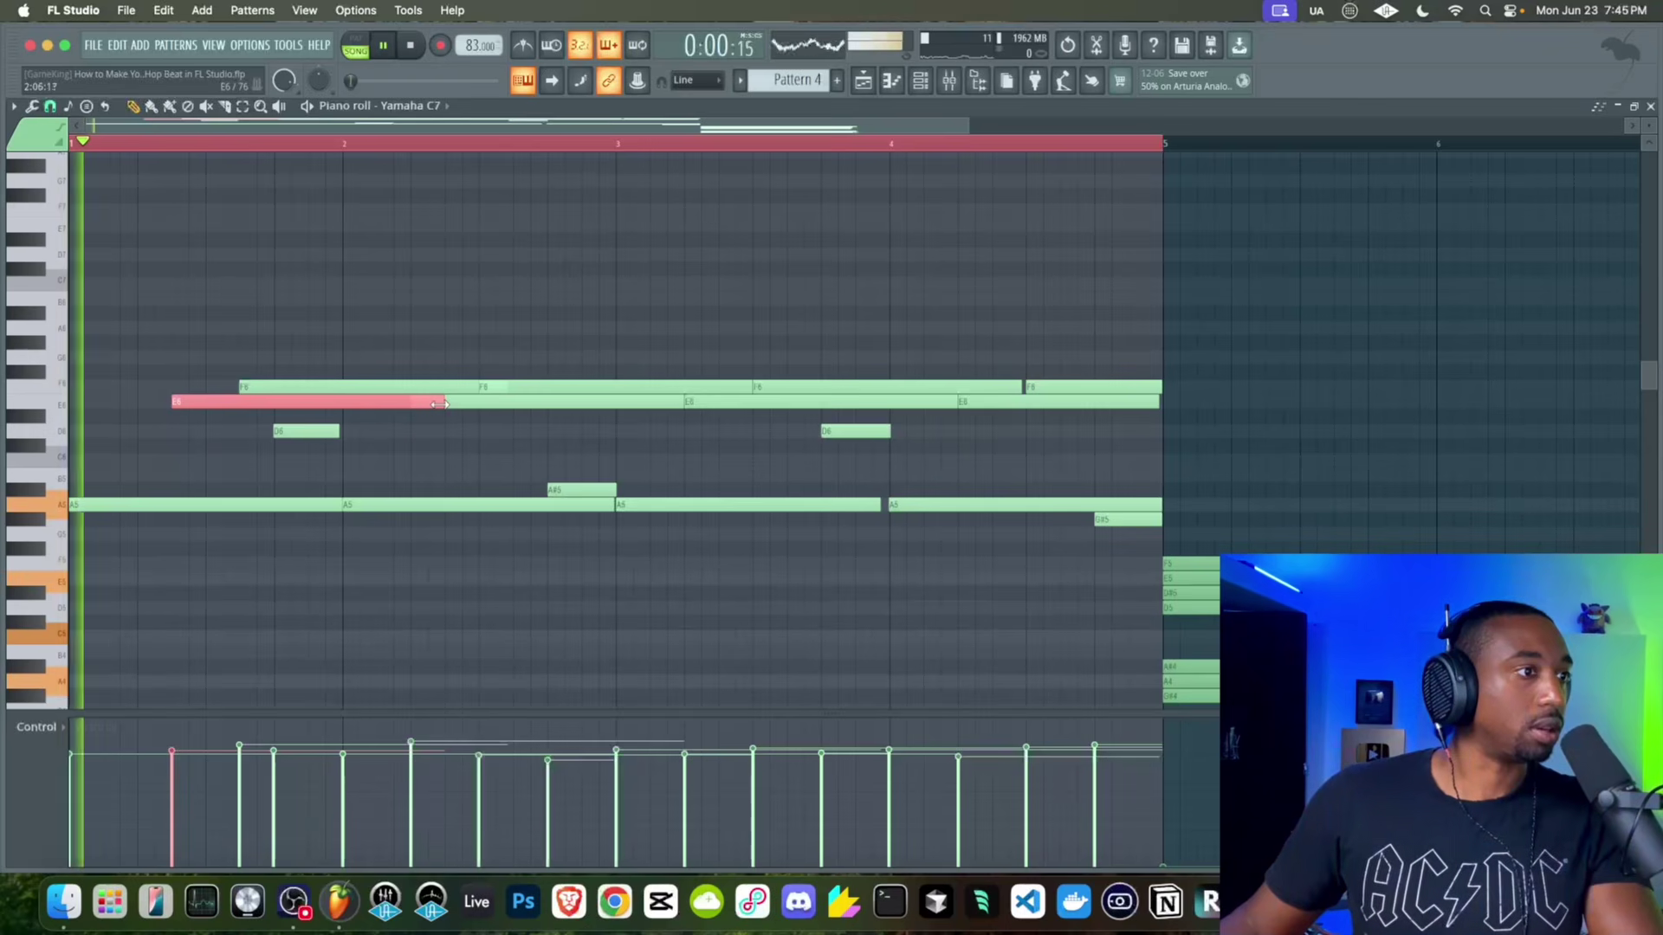
key(space)
mouse_move(259, 401)
mouse_down()
mouse_move(293, 397)
mouse_move(277, 398)
mouse_up()
key(space)
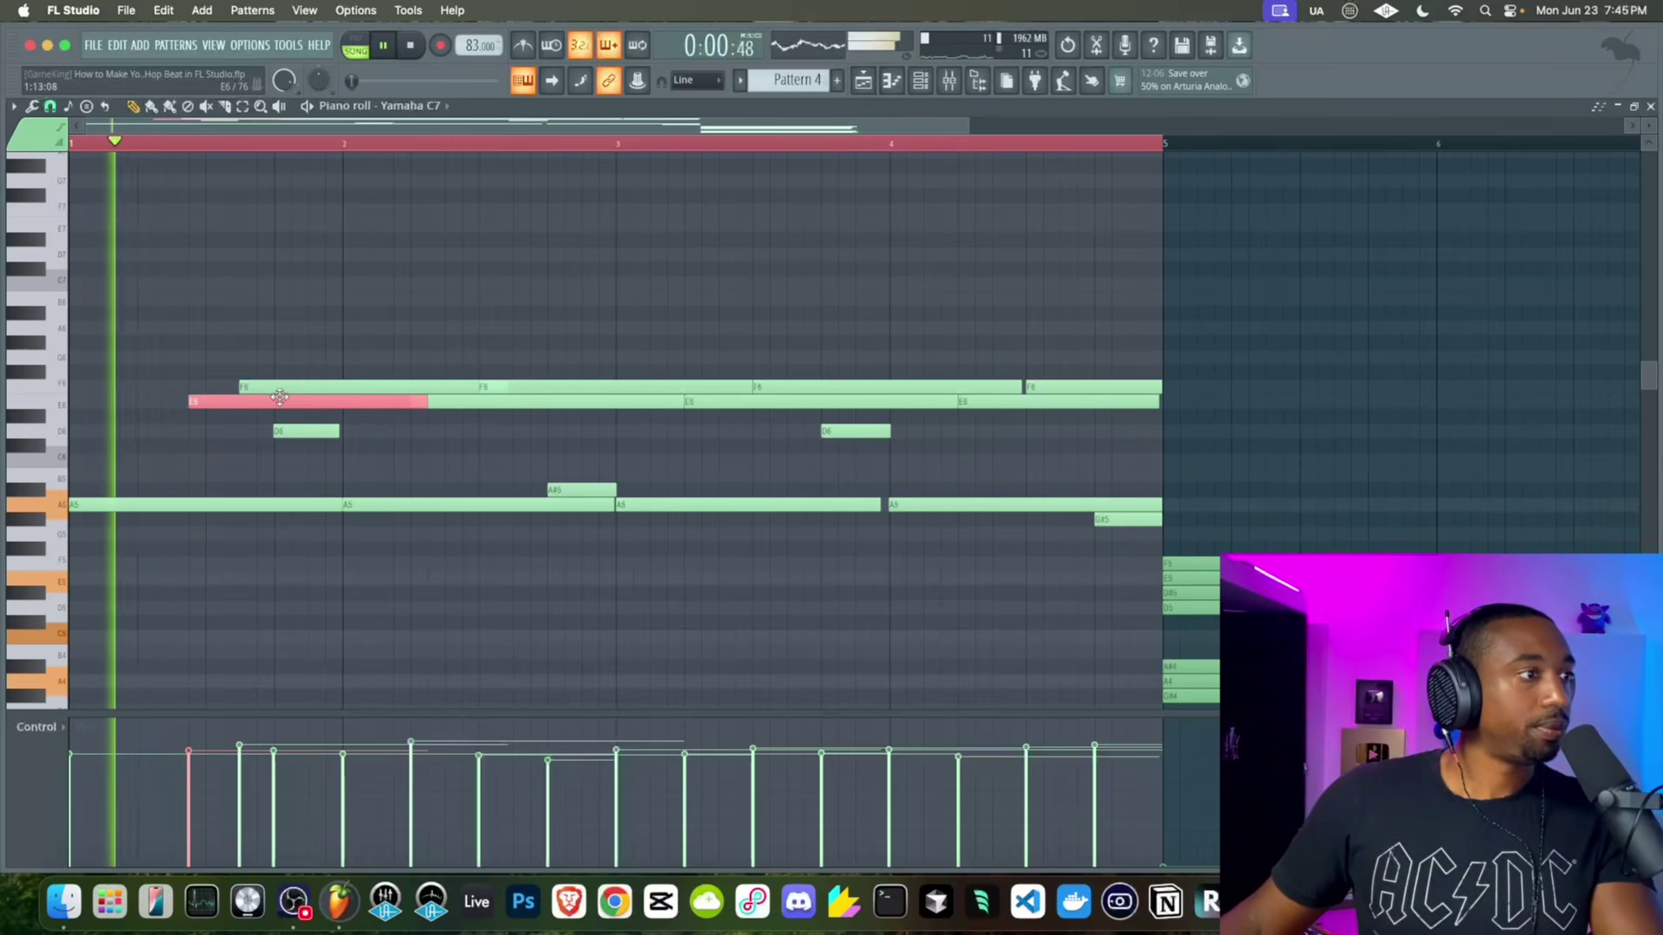
Shorten the first E6 note to 0:09:00, ending at bar 2, and nudge the first D6 note slightly later
drag(427, 402, 344, 402)
key(space)
key(space)
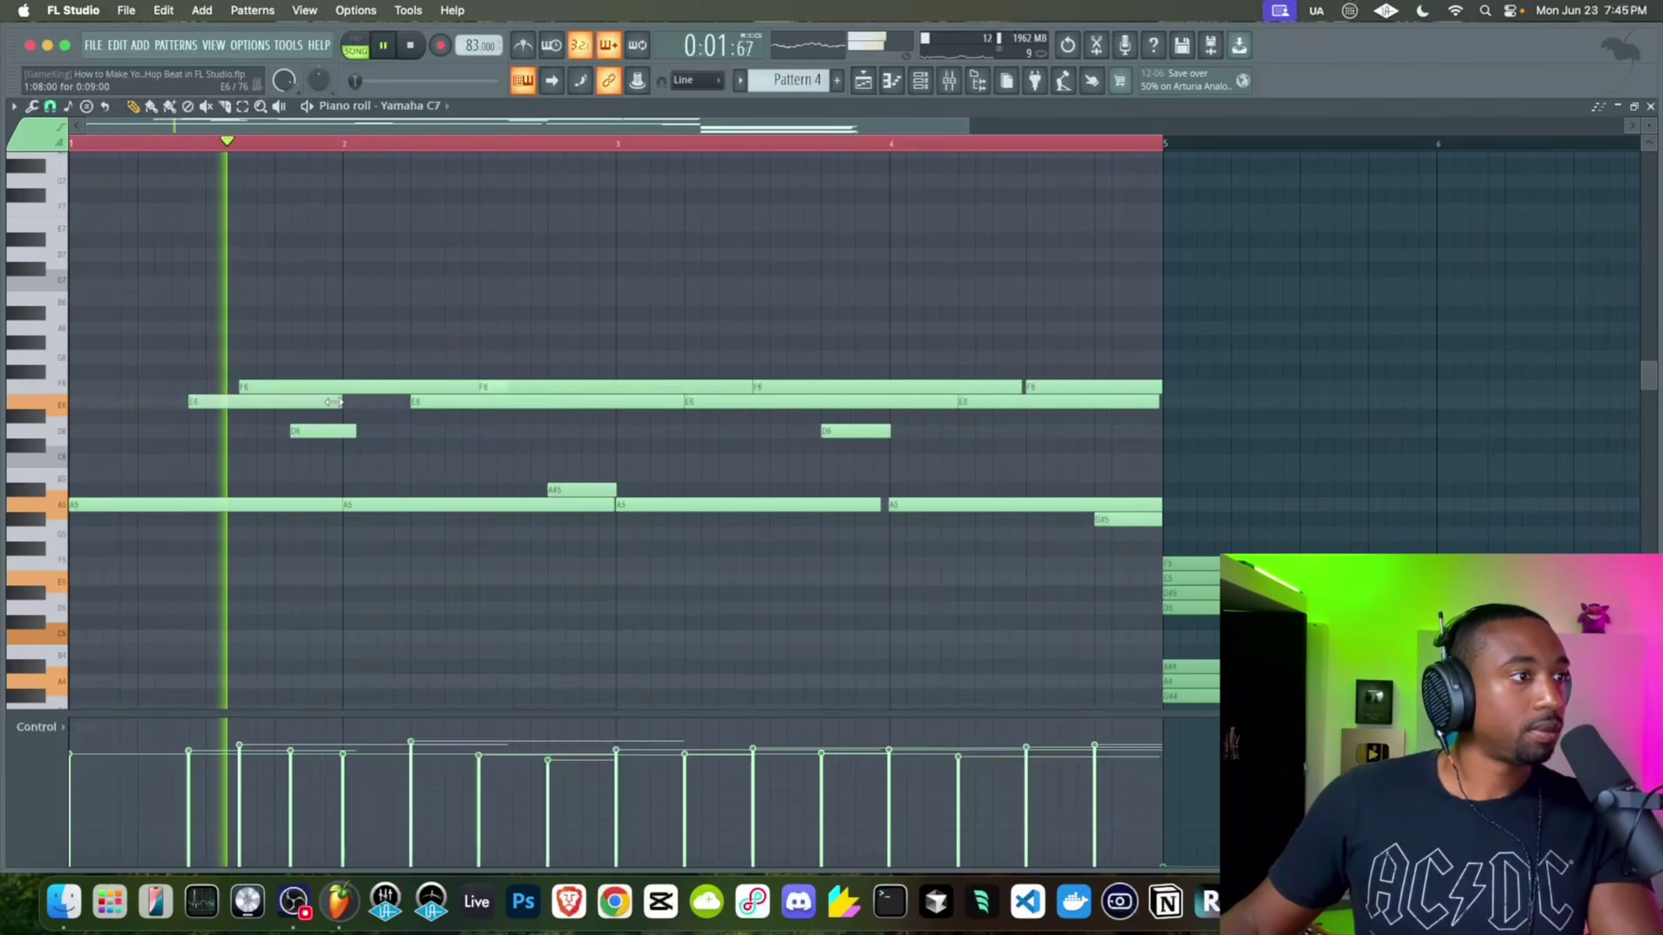
key(space)
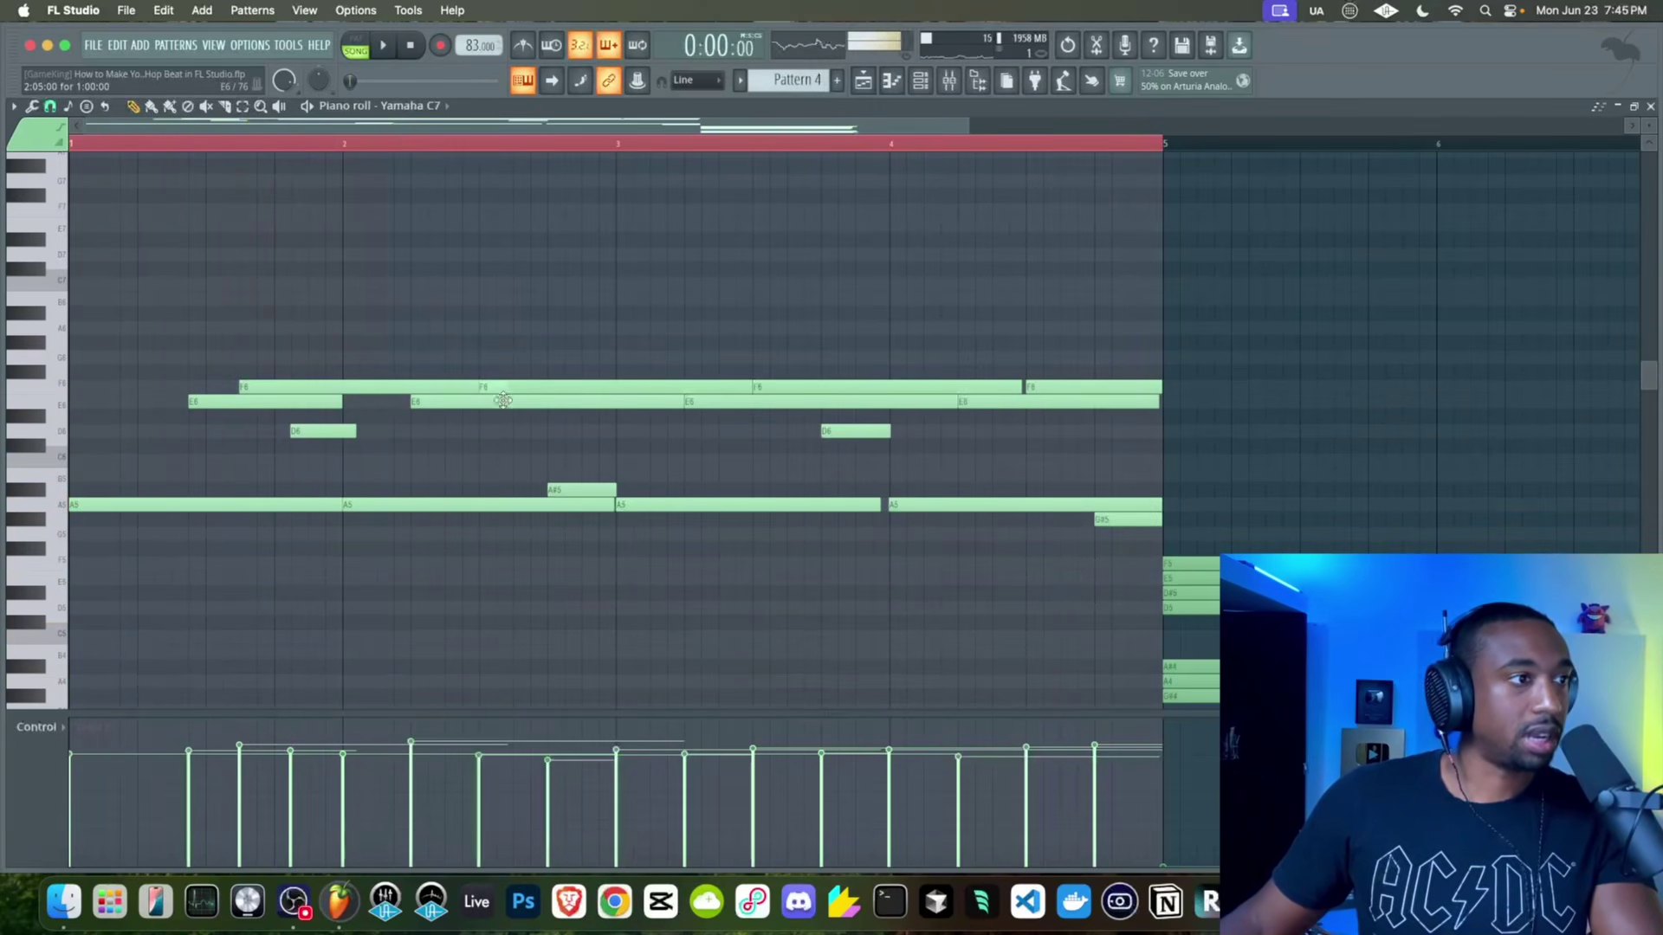
Shift the E6, F6 and A#5 notes of bar 2 slightly later and play the result back
key(space)
drag(442, 402, 556, 389)
click(528, 387)
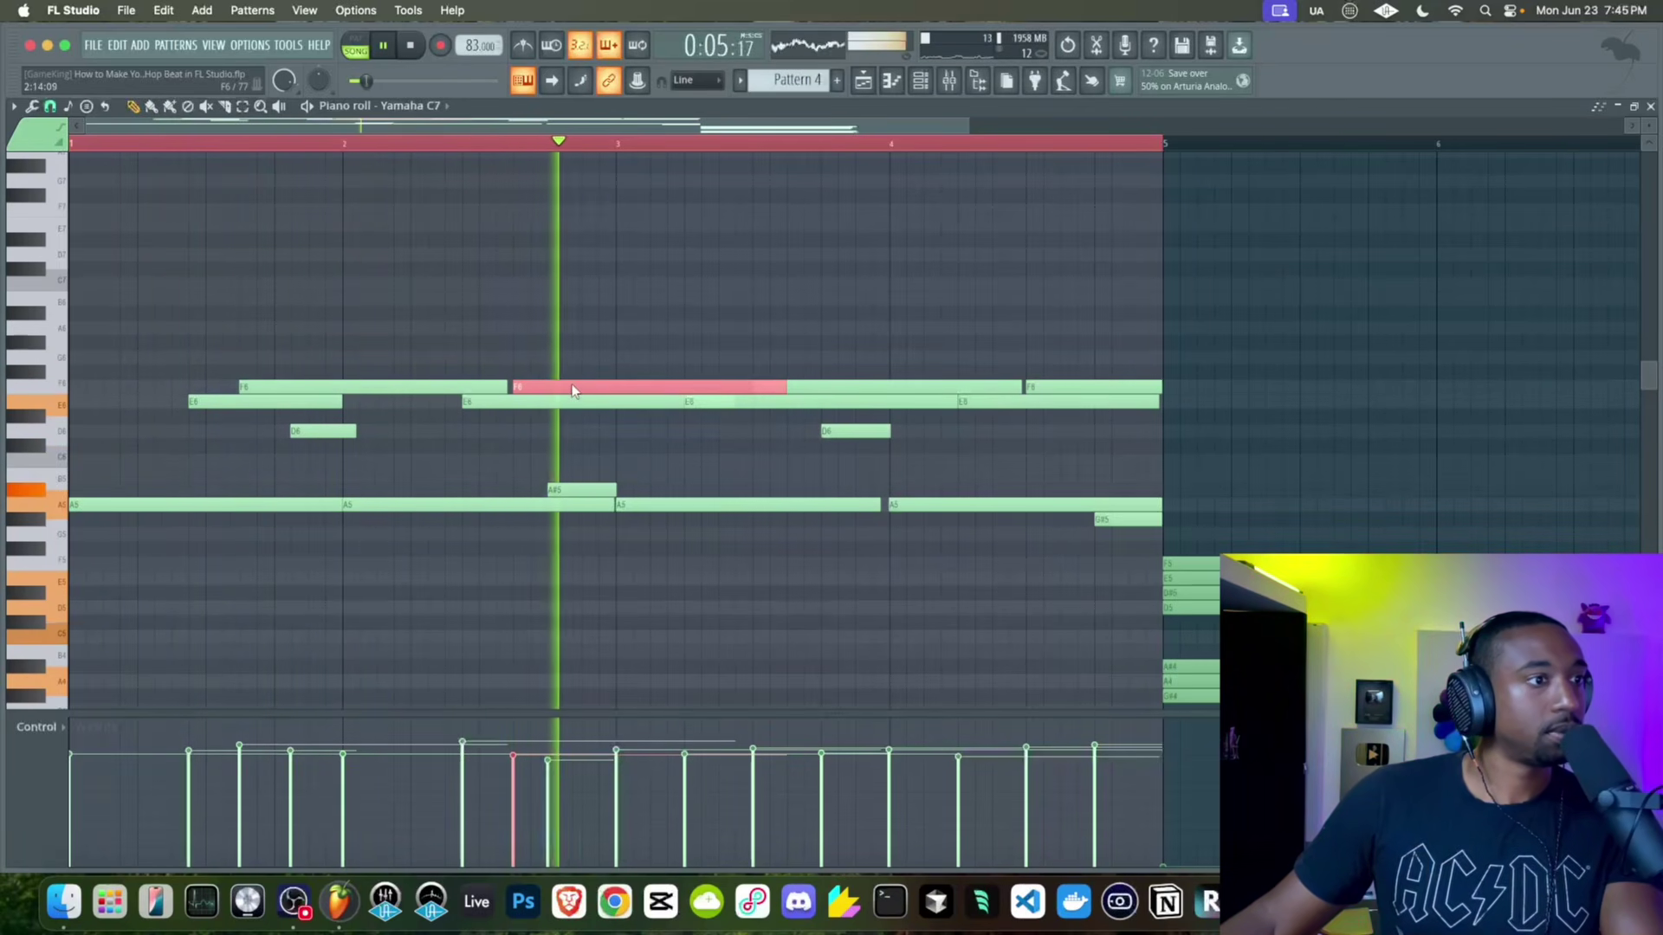
mouse_move(577, 487)
mouse_down()
mouse_move(611, 487)
mouse_move(578, 485)
mouse_up()
key(space)
key(space)
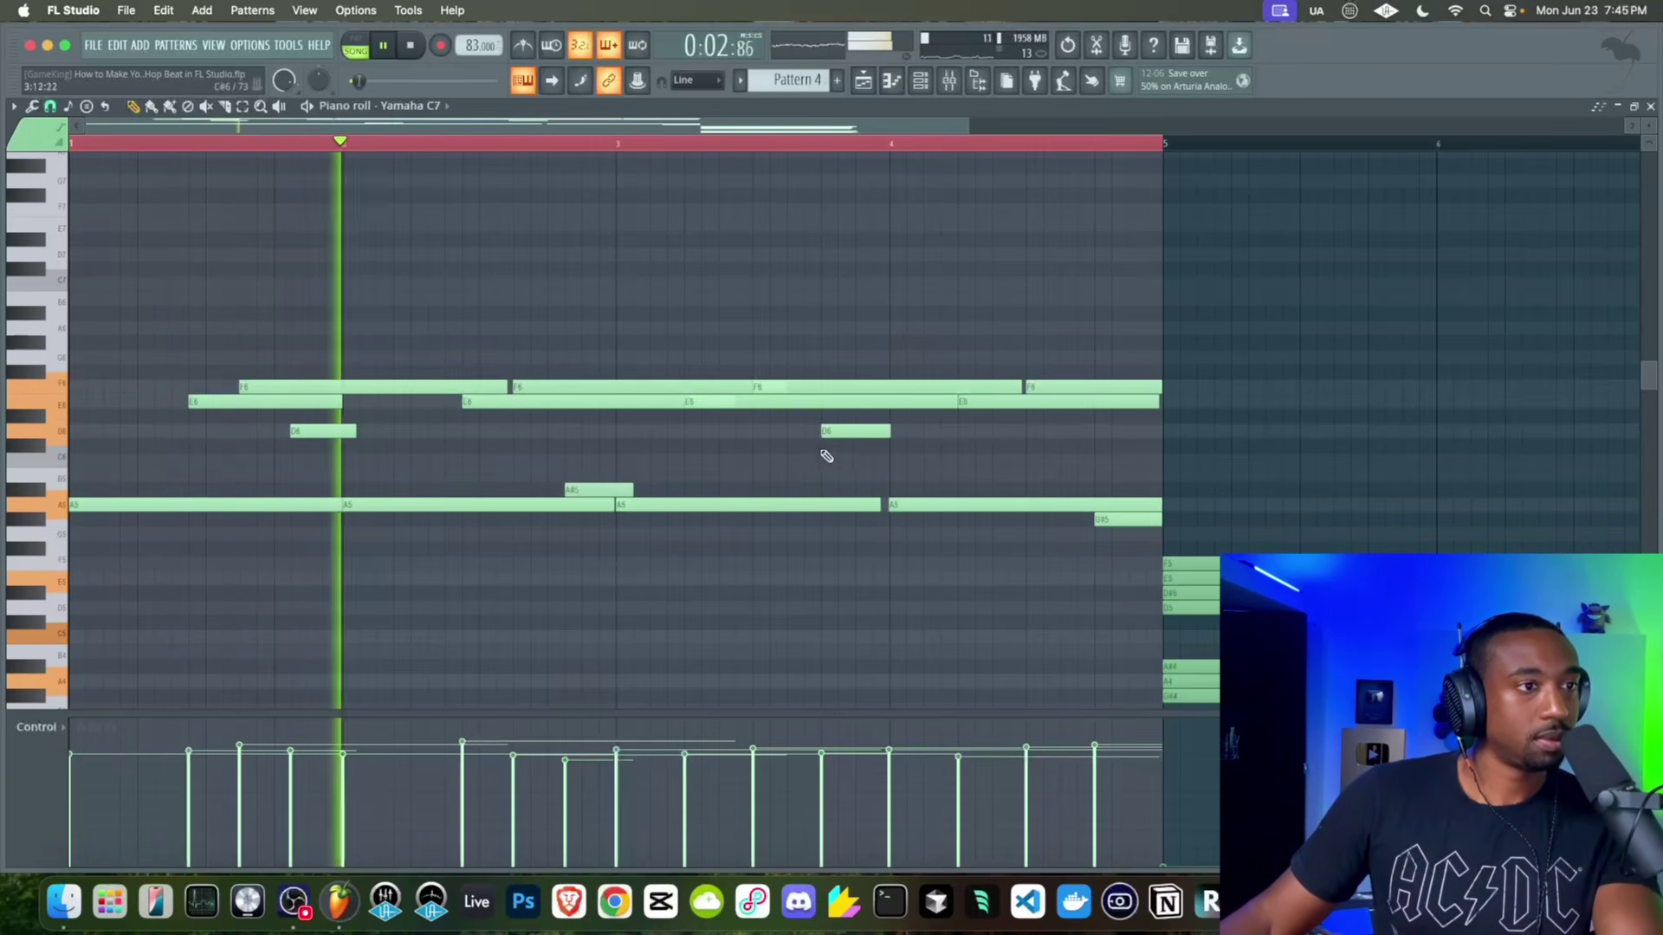
Select the melody notes of bars 3 and 4, from the bar 3 E6 to the final G#5, and shift them later together
drag(857, 450, 863, 374)
shift+super+click(1121, 520)
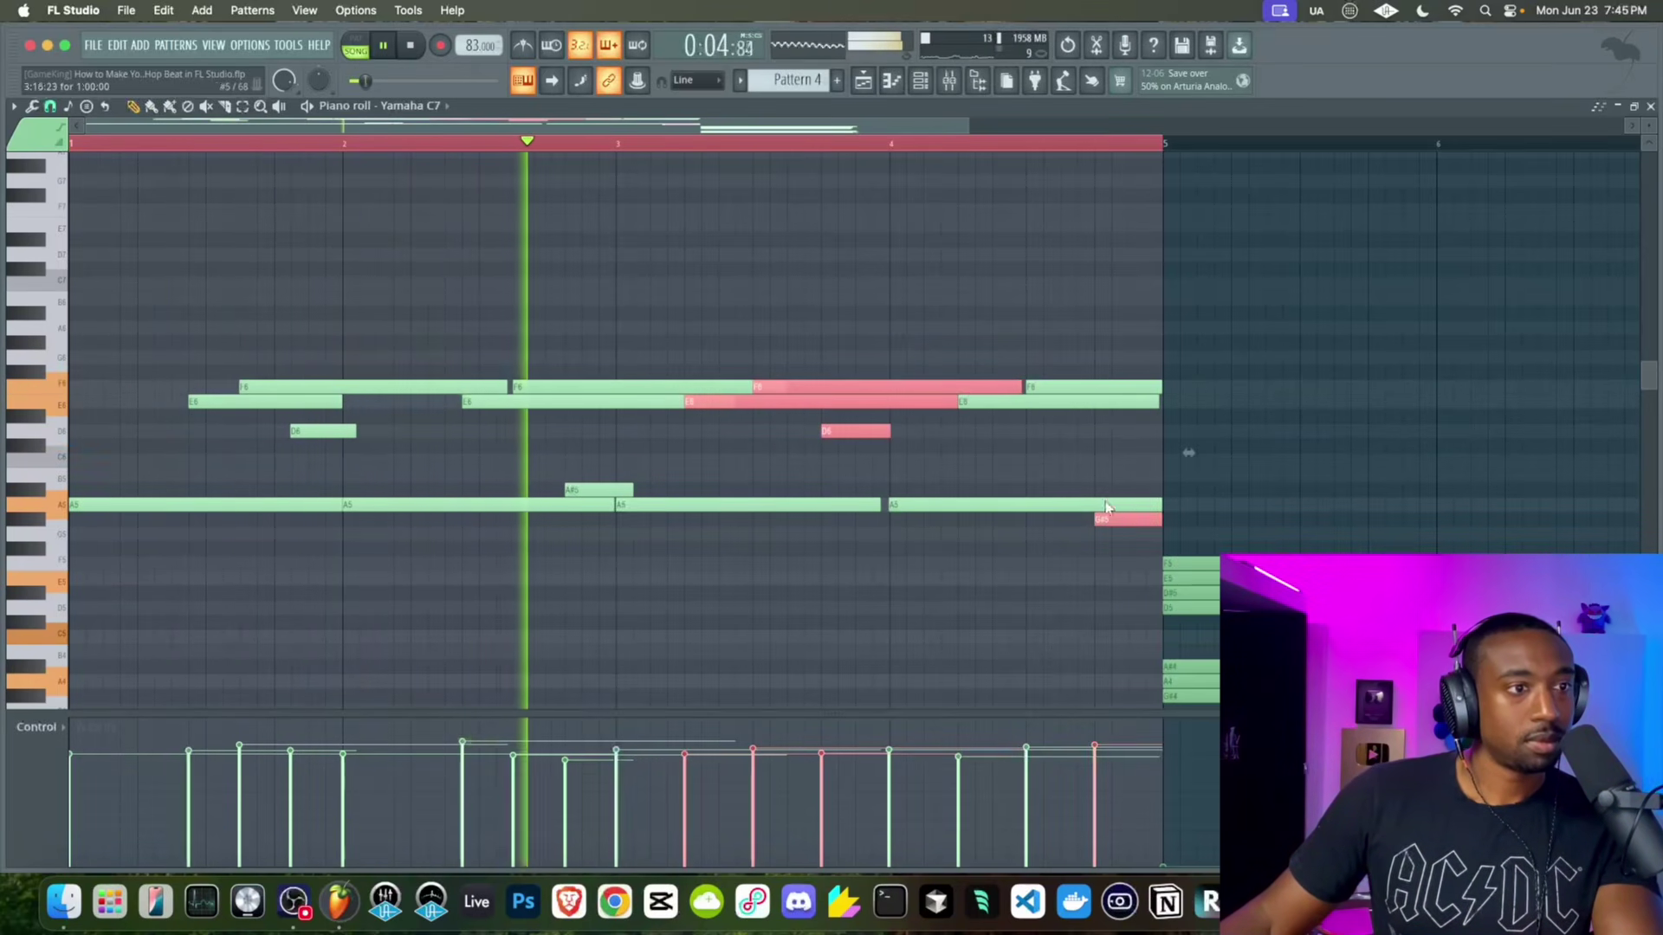
drag(1185, 449, 1092, 314)
drag(762, 404, 813, 407)
click(858, 417)
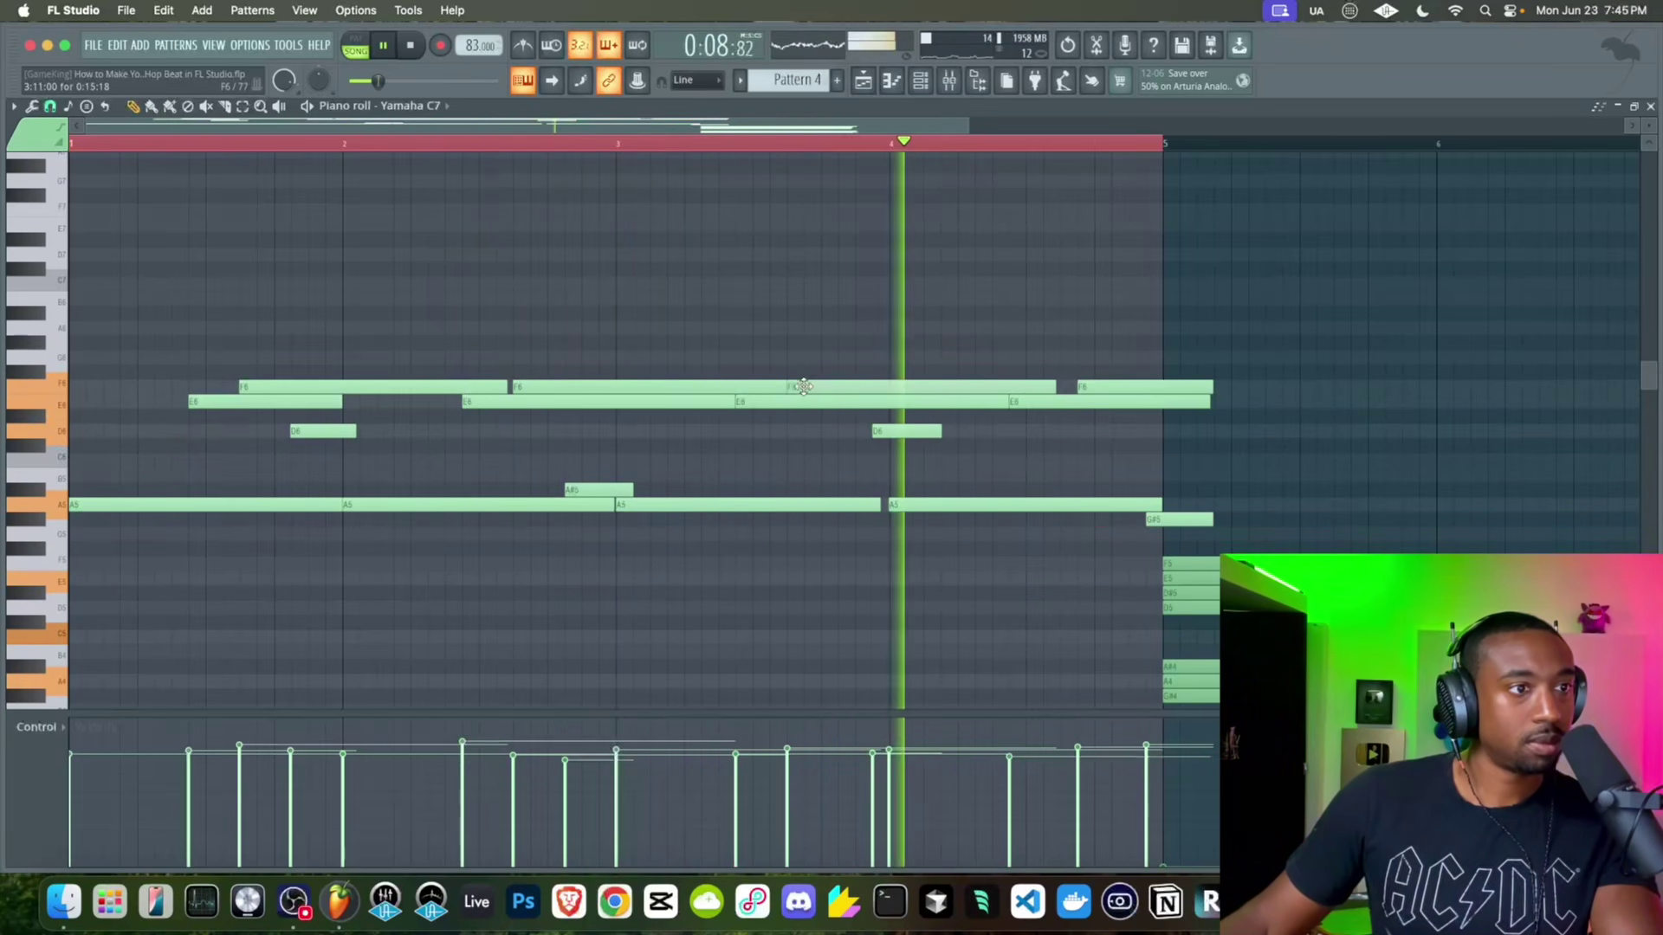
Move the D6 of bar 3 and the G#5 and F6 of bar 4 slightly earlier, and shorten the E6 of bar 3
drag(905, 430, 870, 431)
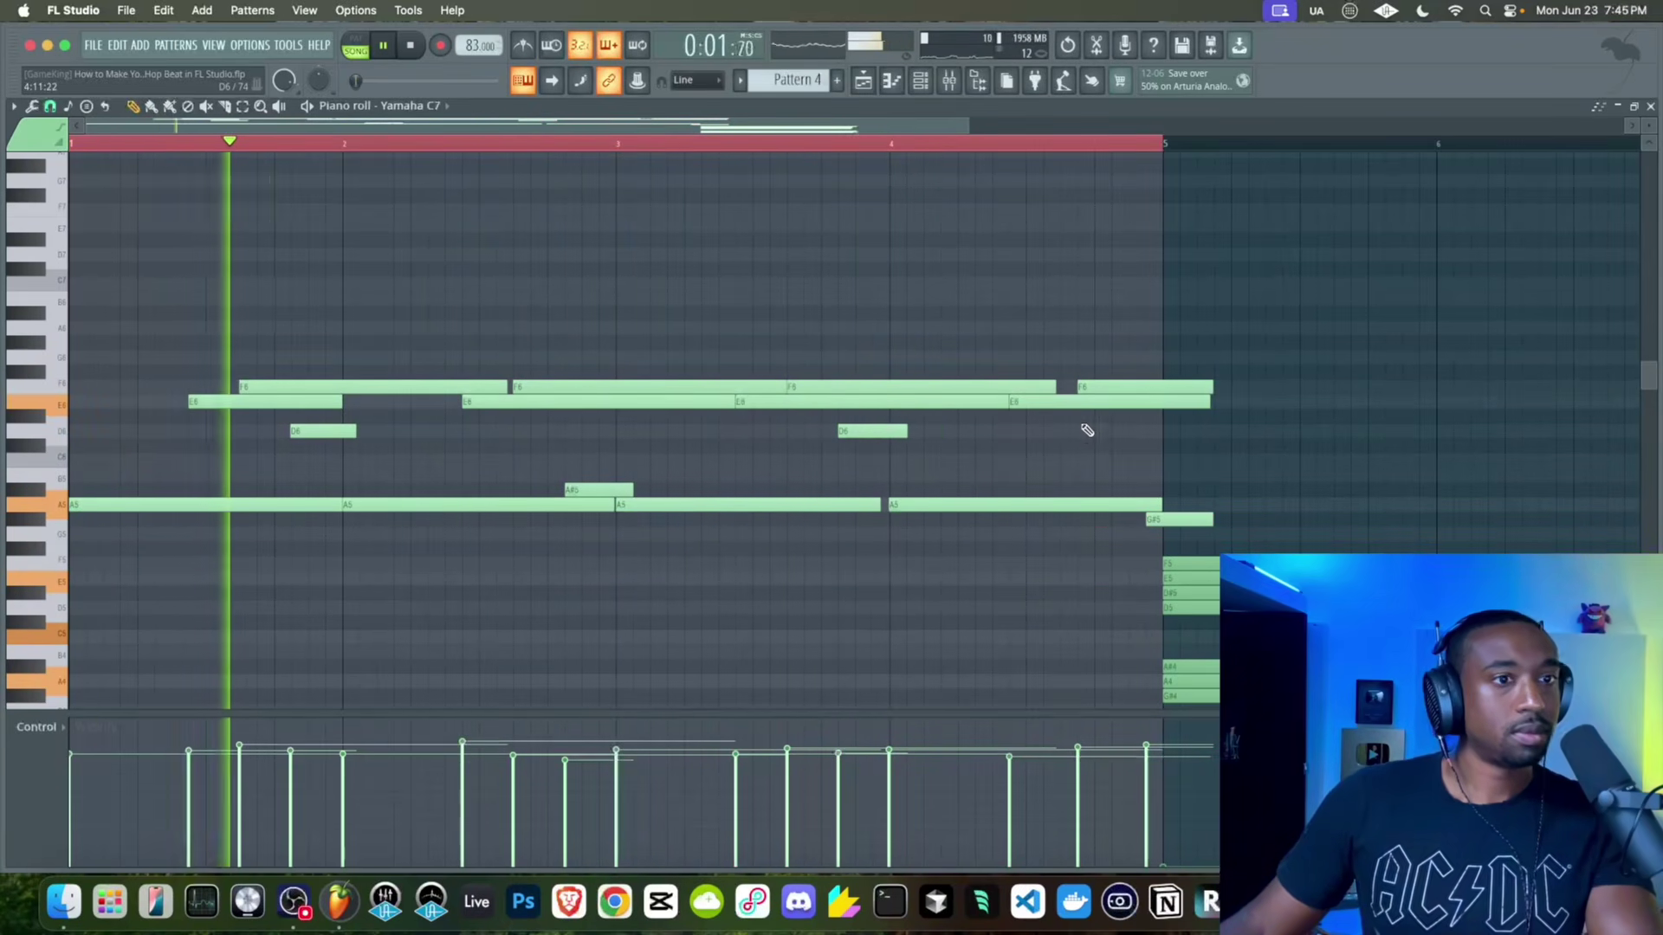
drag(1148, 518, 1114, 518)
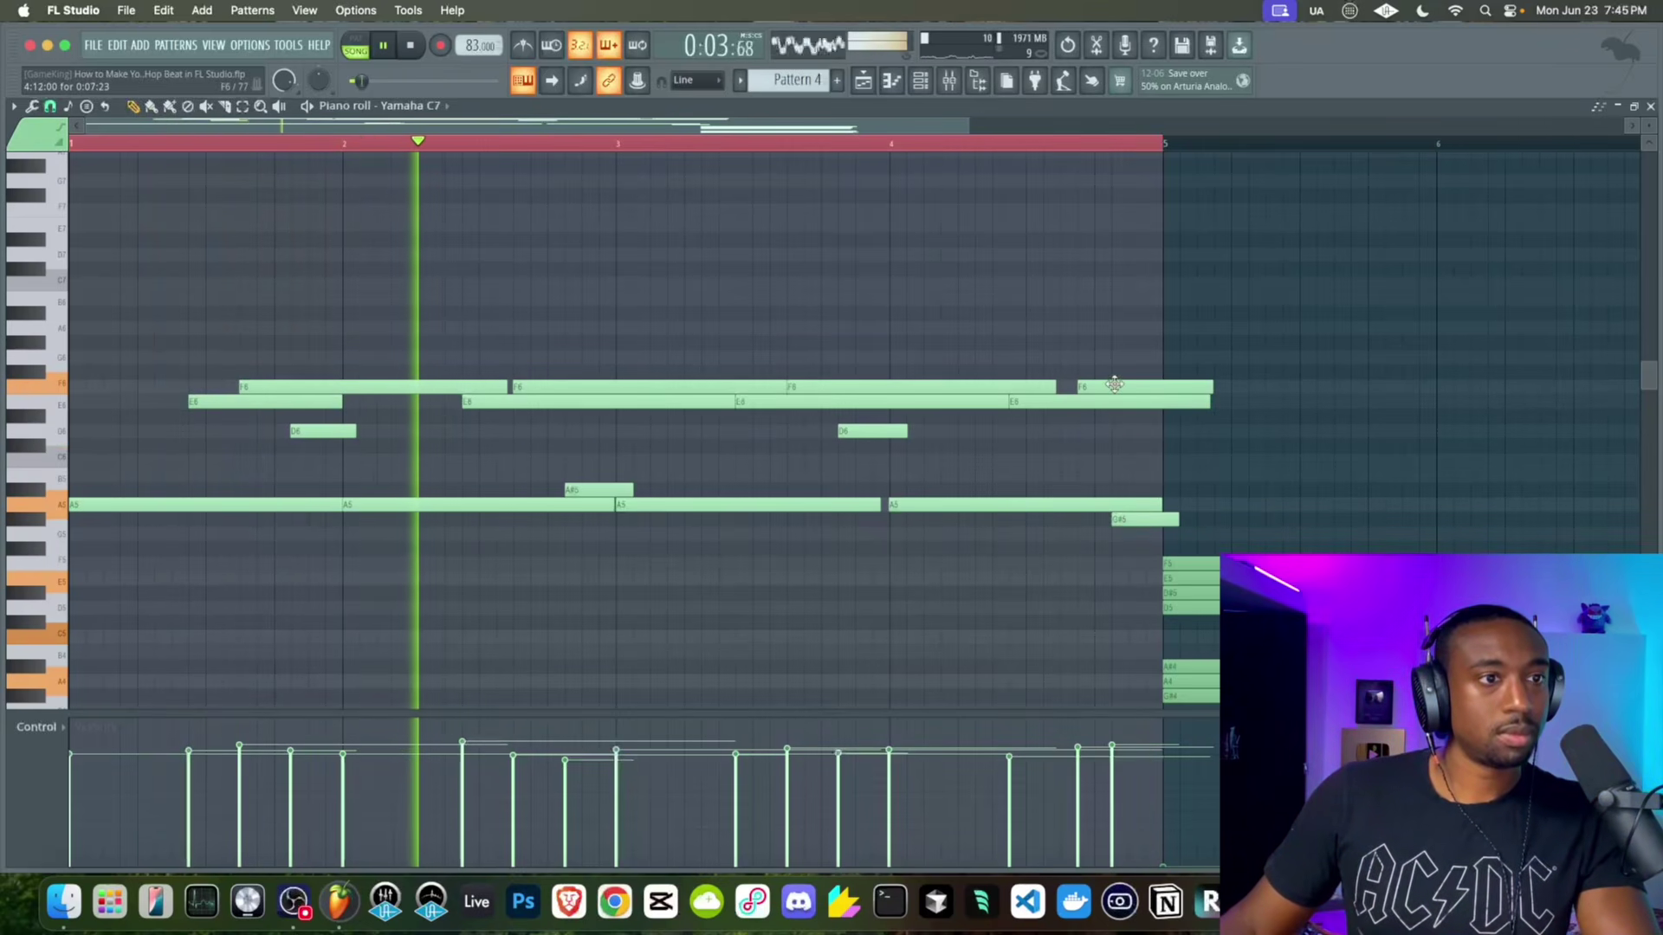
drag(1108, 386, 977, 403)
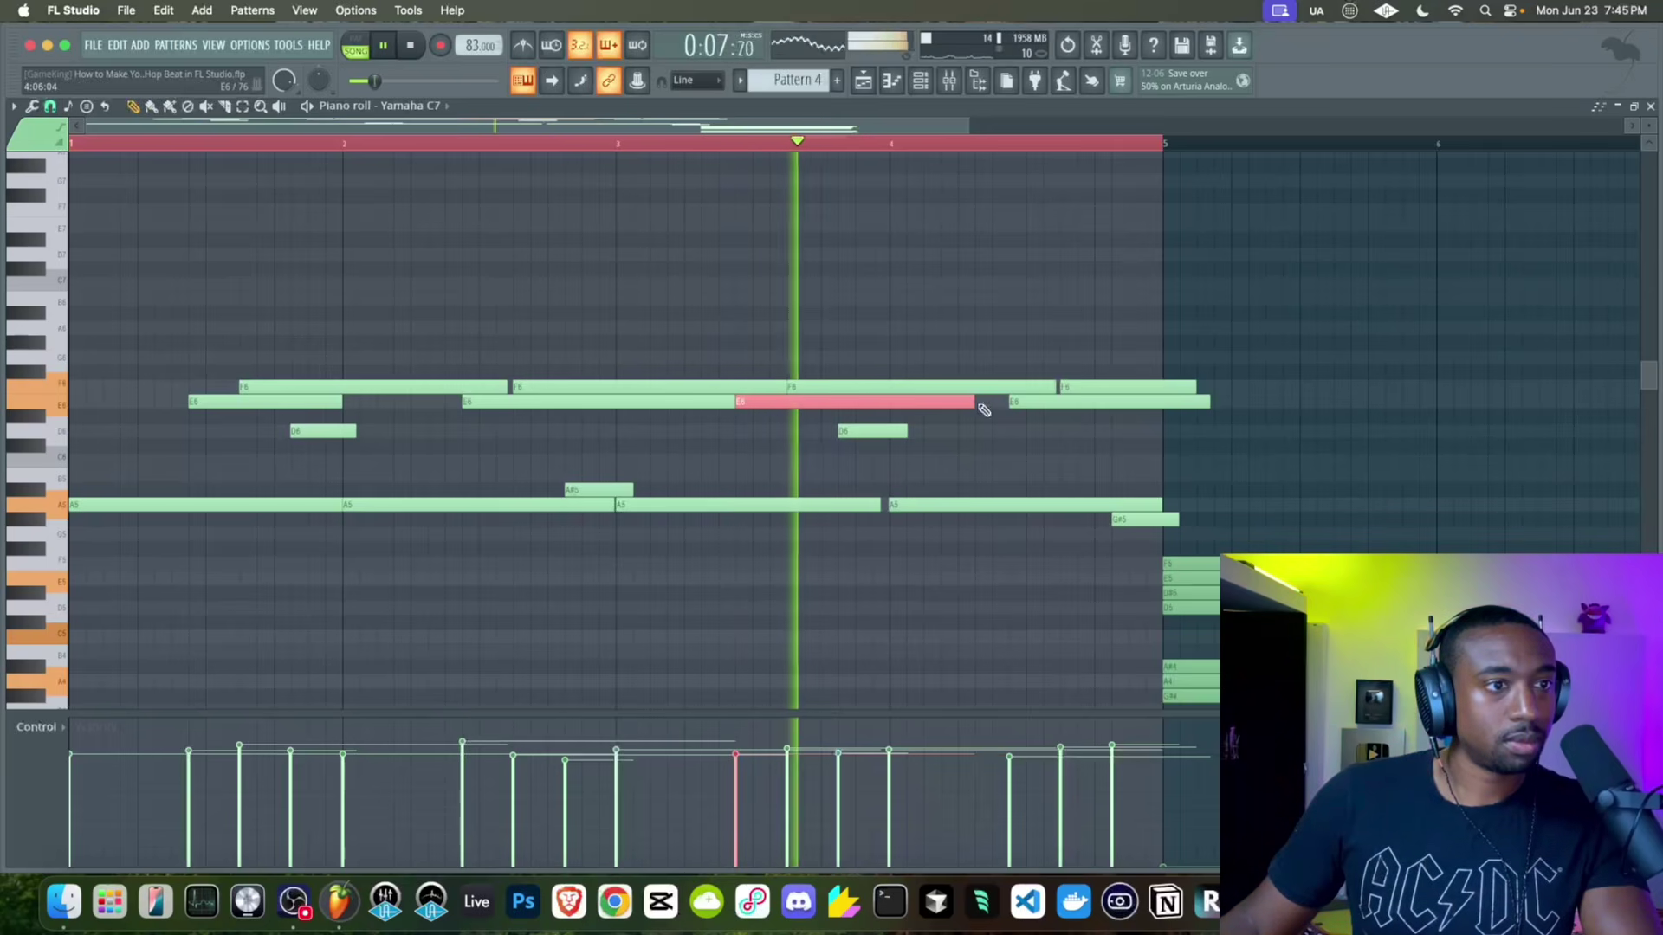
click(1031, 403)
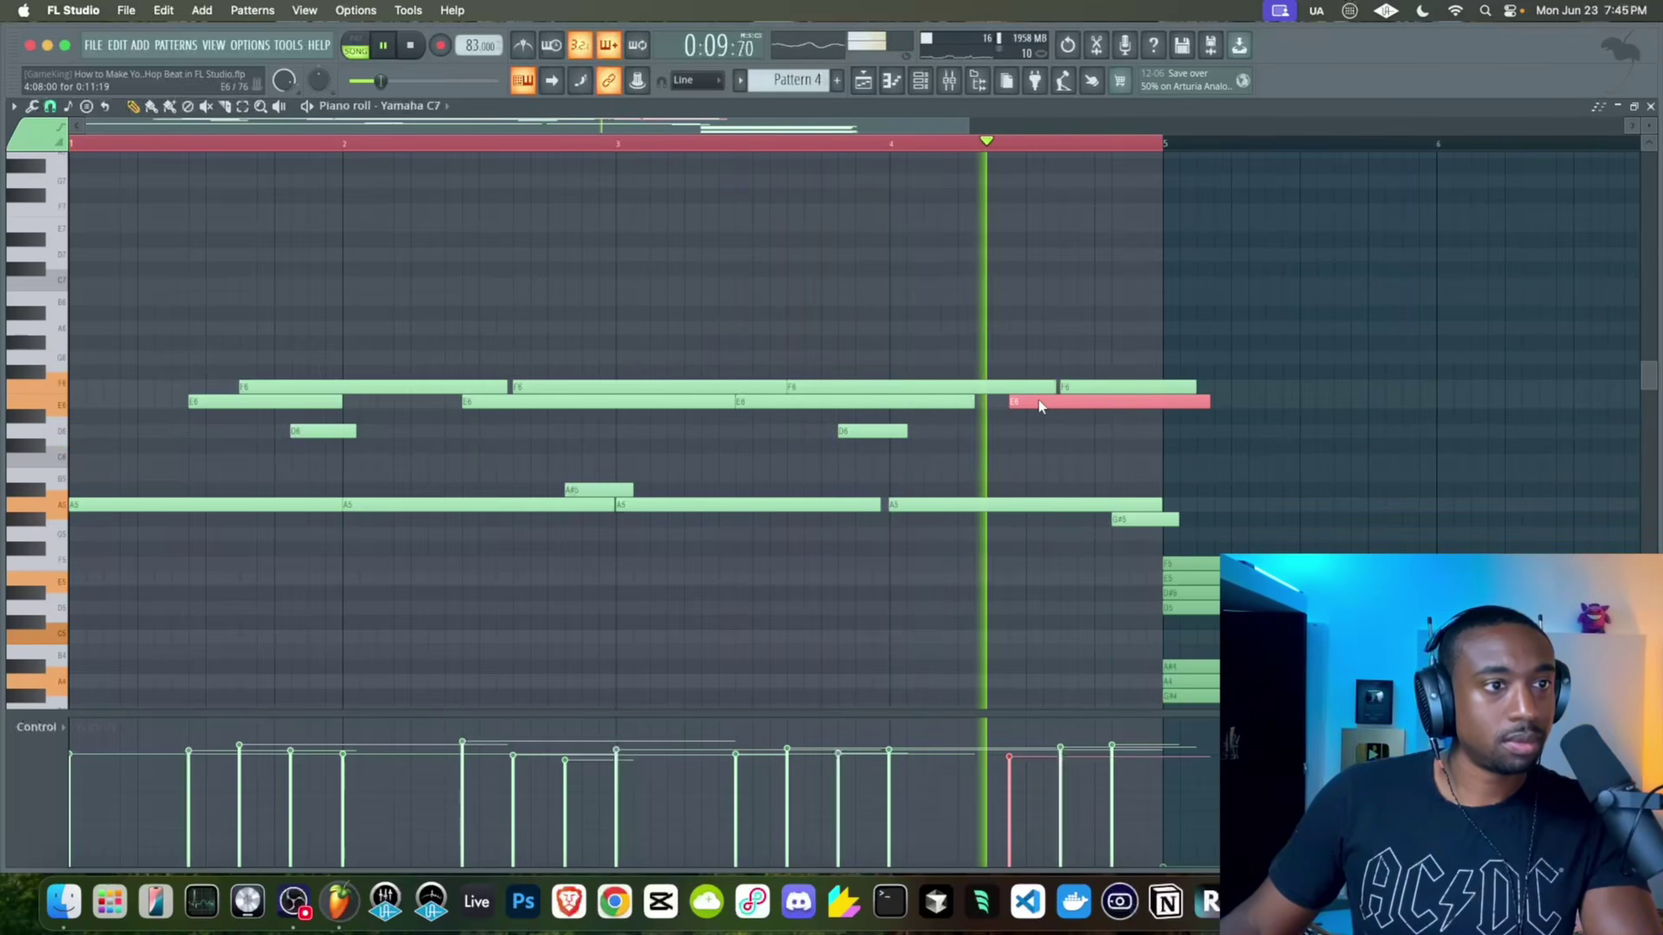
click(1065, 438)
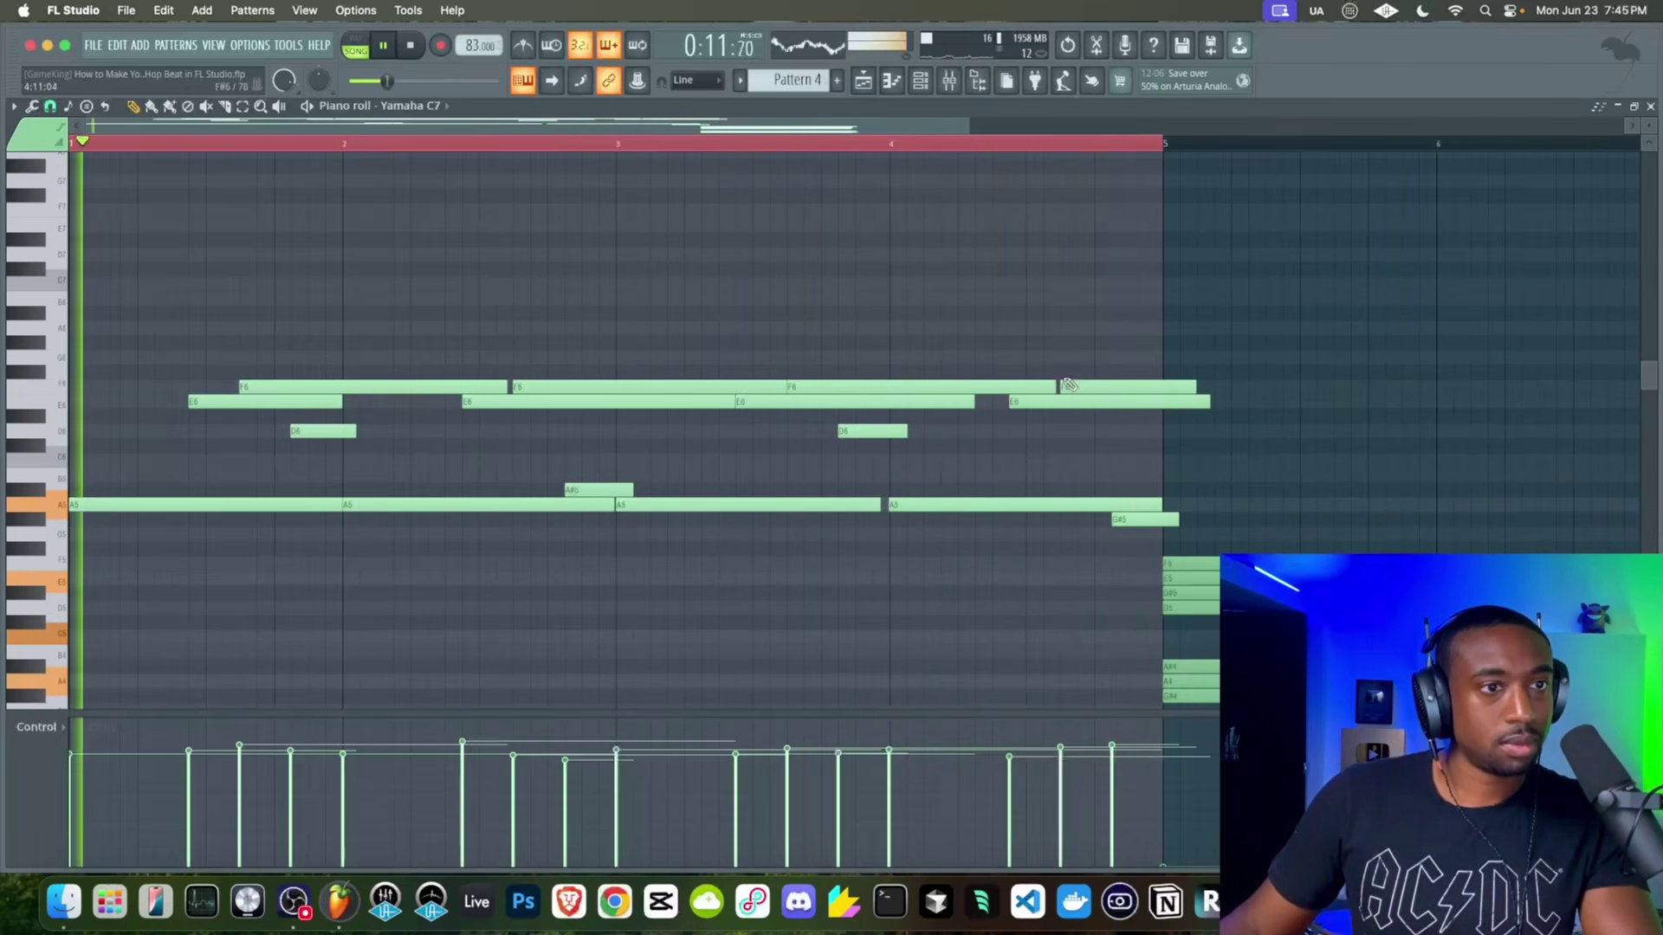
key(F5)
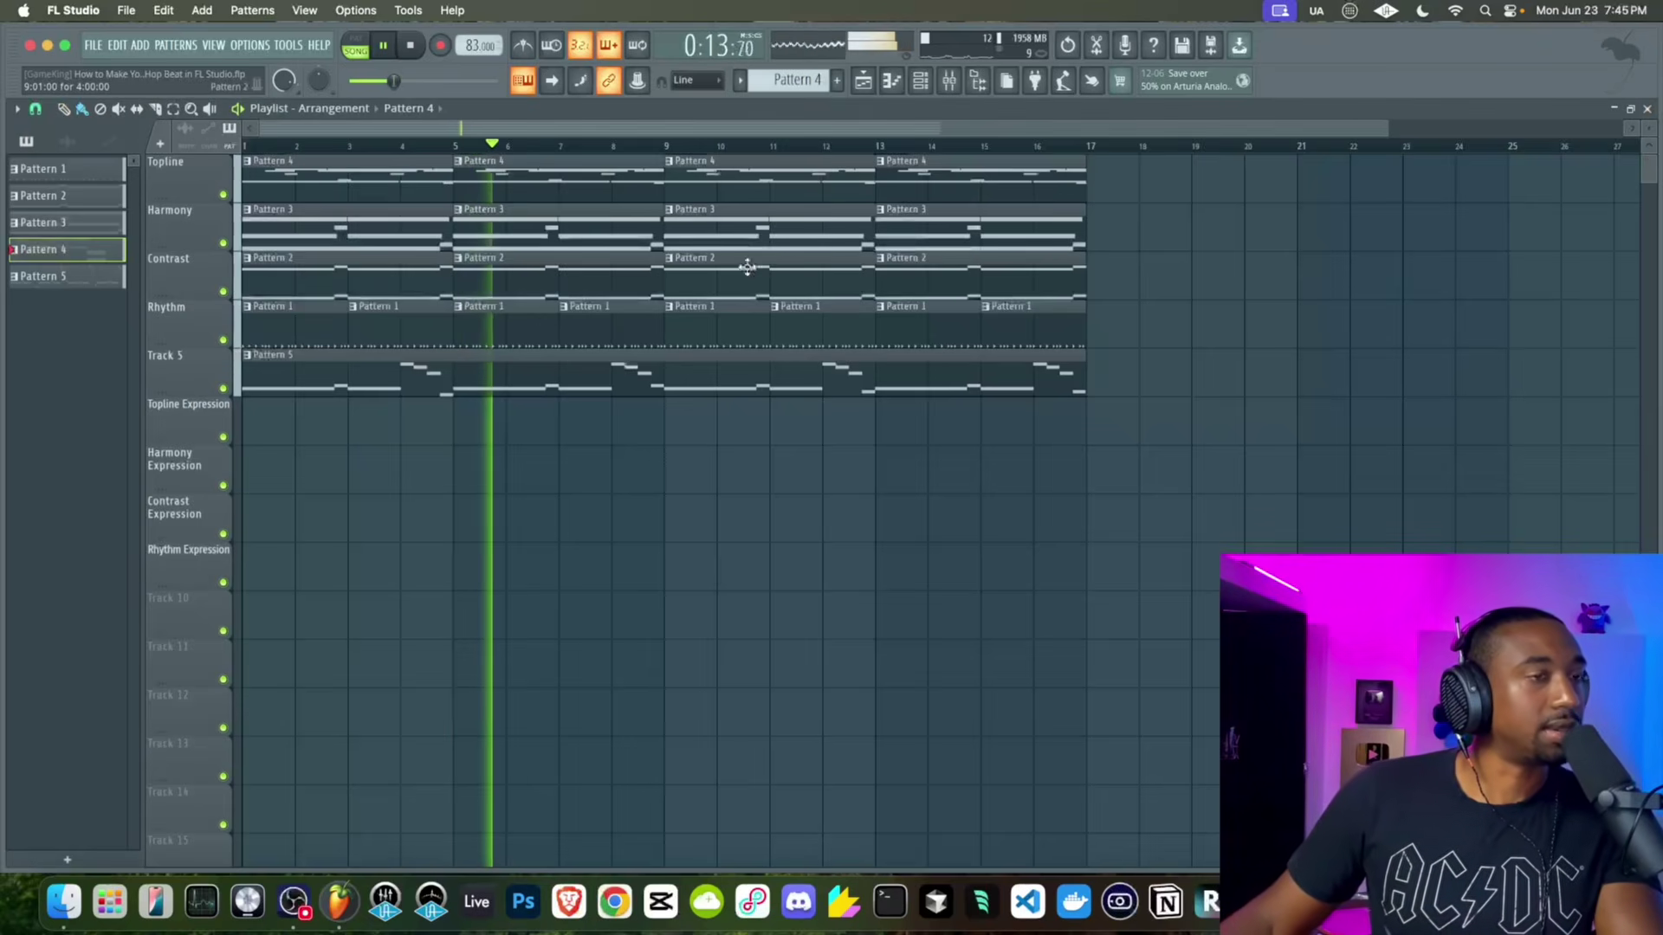
key(space)
Insert the Transporter effect in the second slot of the REVERB mixer track
key(F6)
key(space)
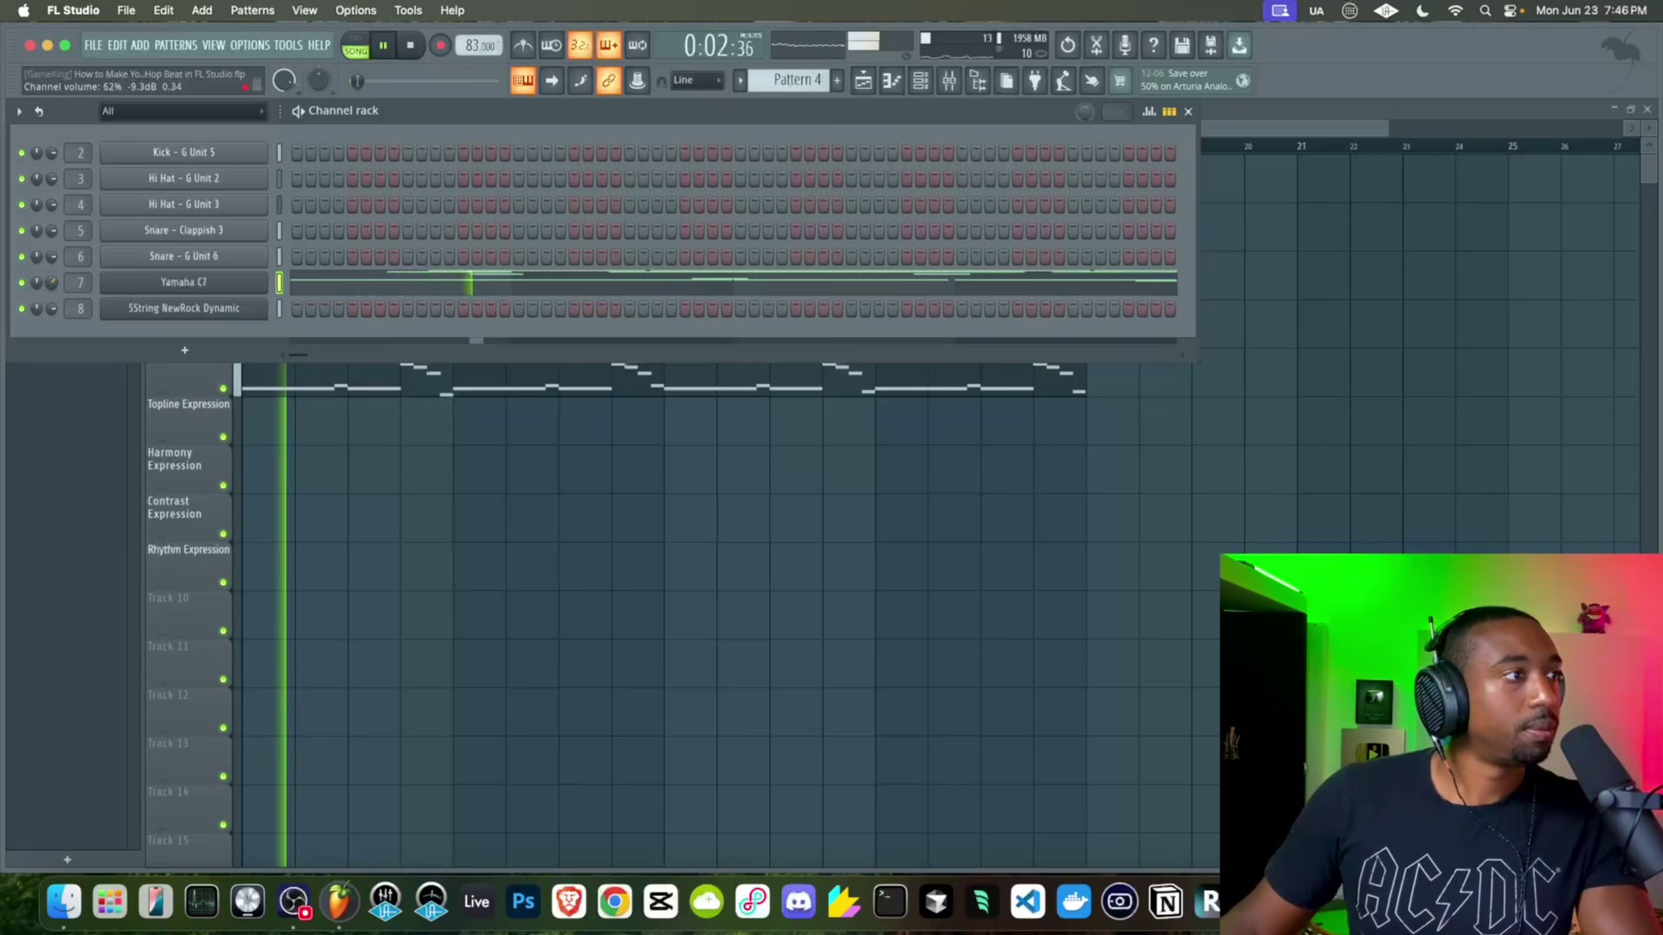
key(space)
click(950, 82)
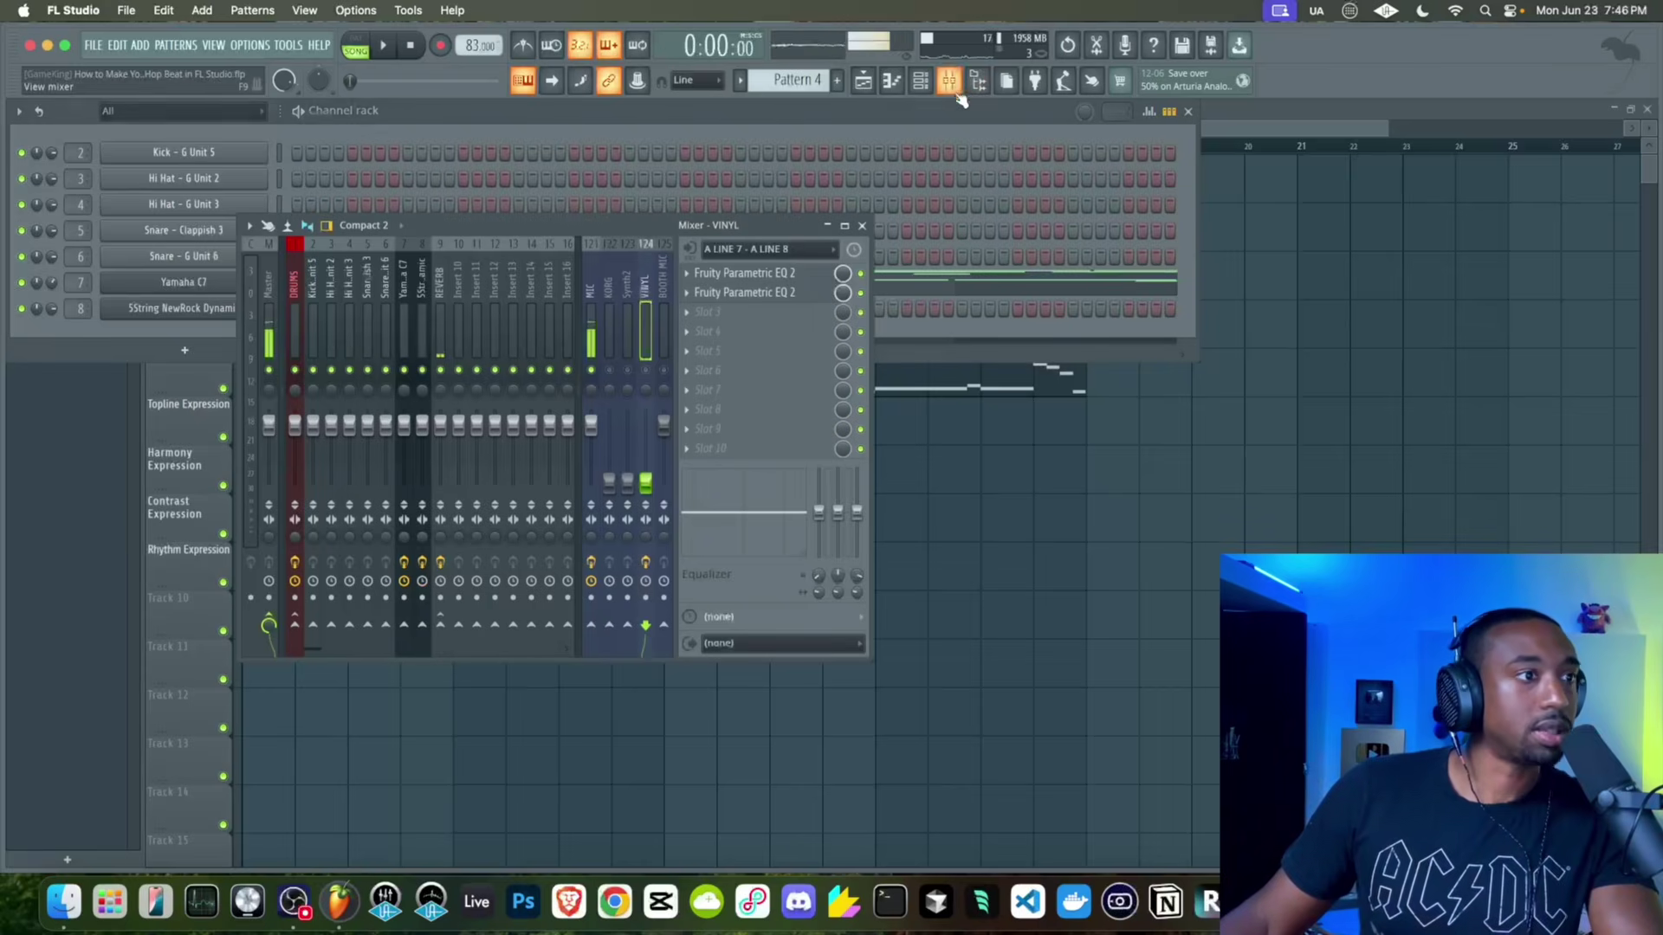
click(442, 333)
click(429, 334)
click(444, 335)
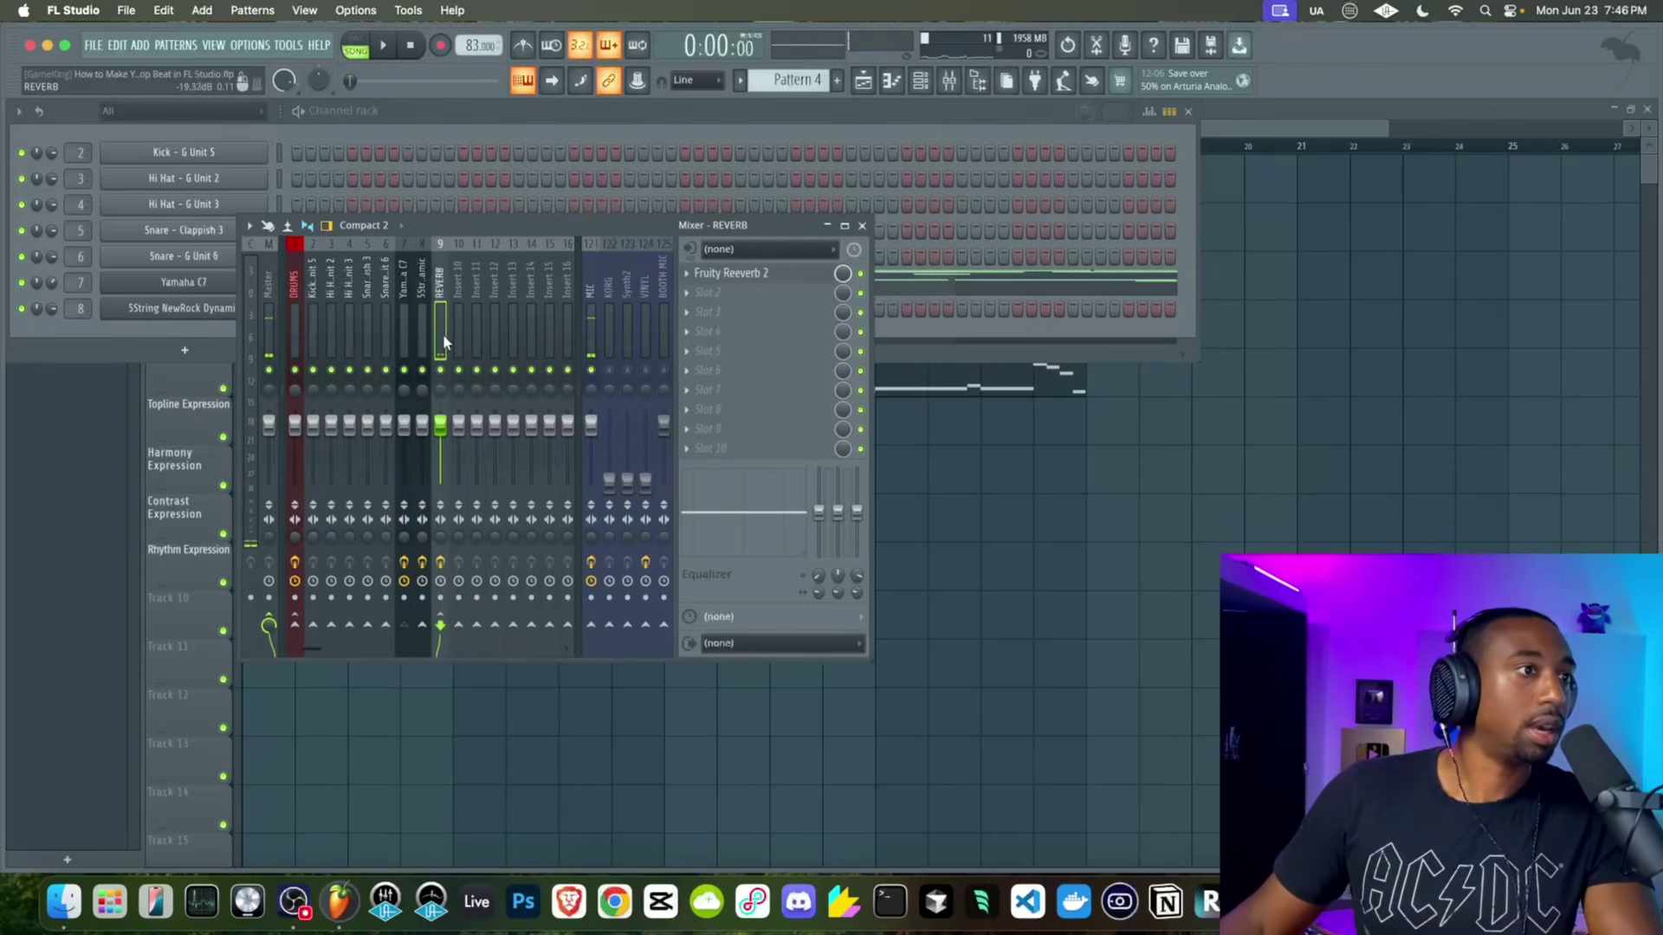
click(723, 308)
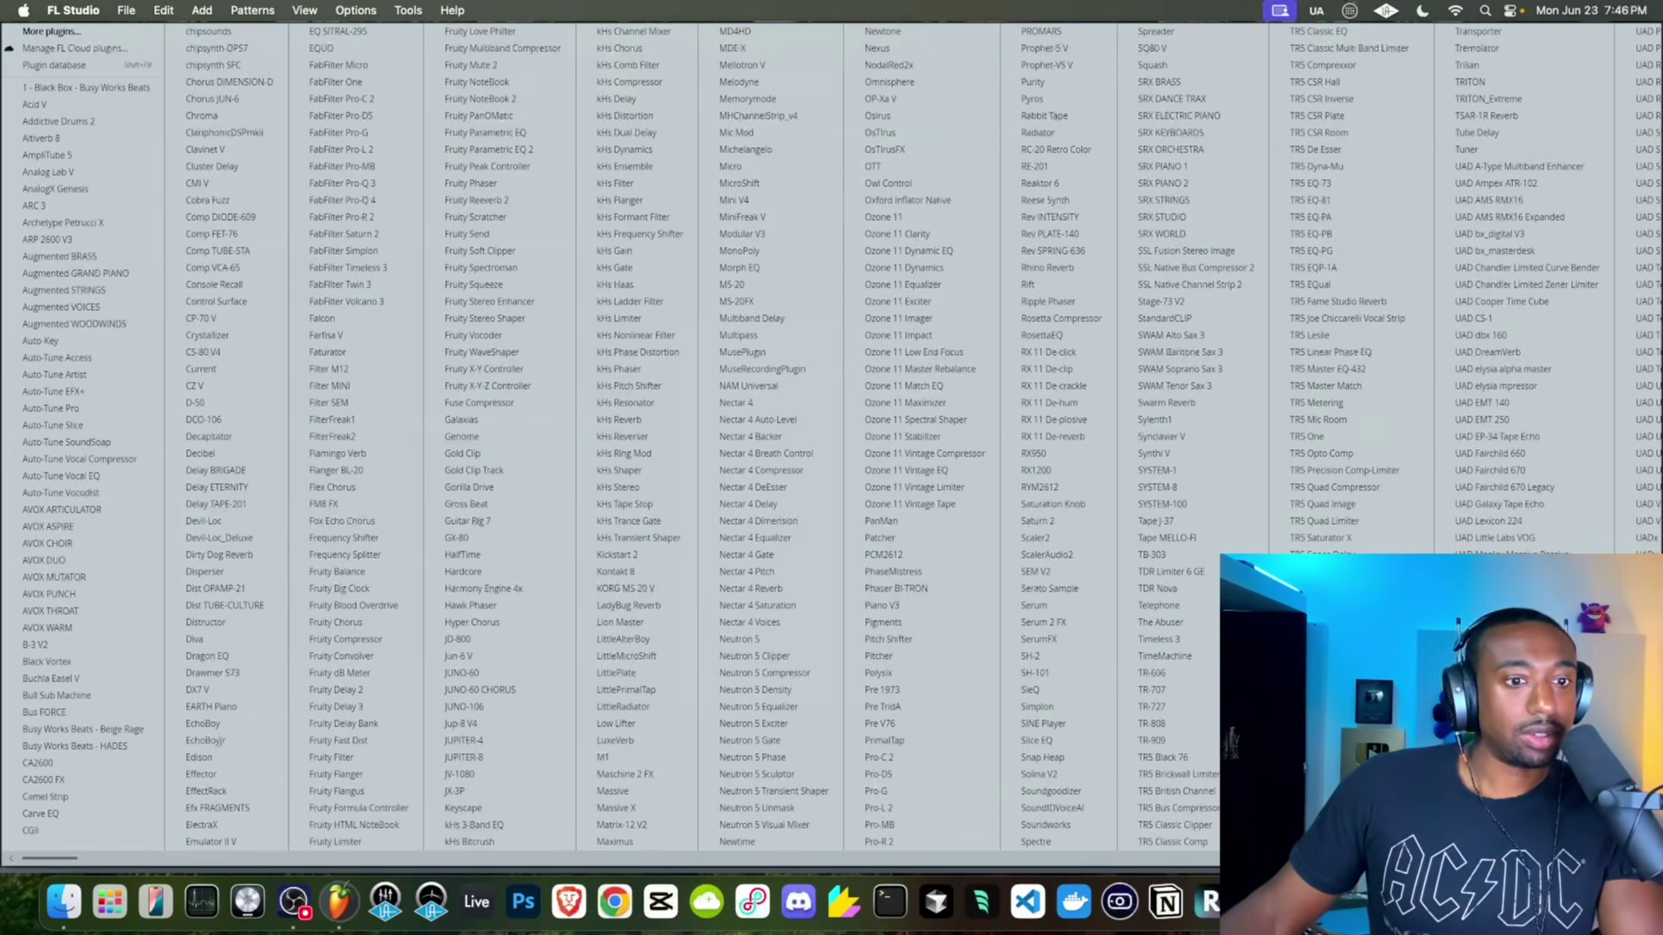
click(1478, 31)
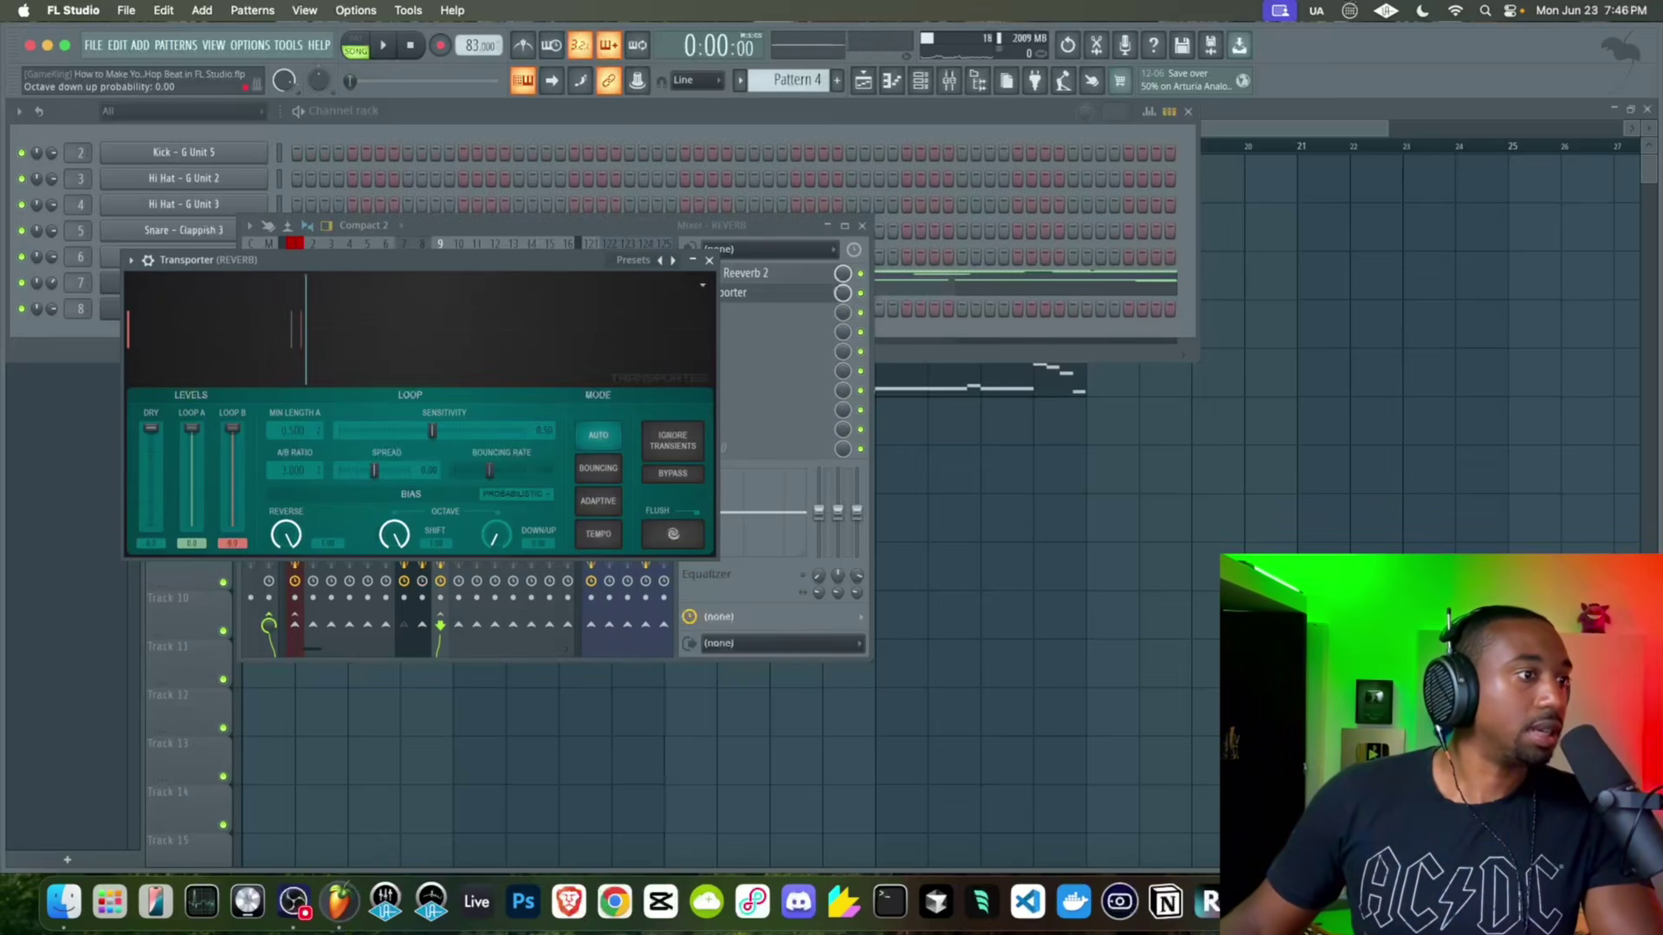
Set Transporter to Tempo mode, lower its loop sensitivity slightly during playback and close it
key(space)
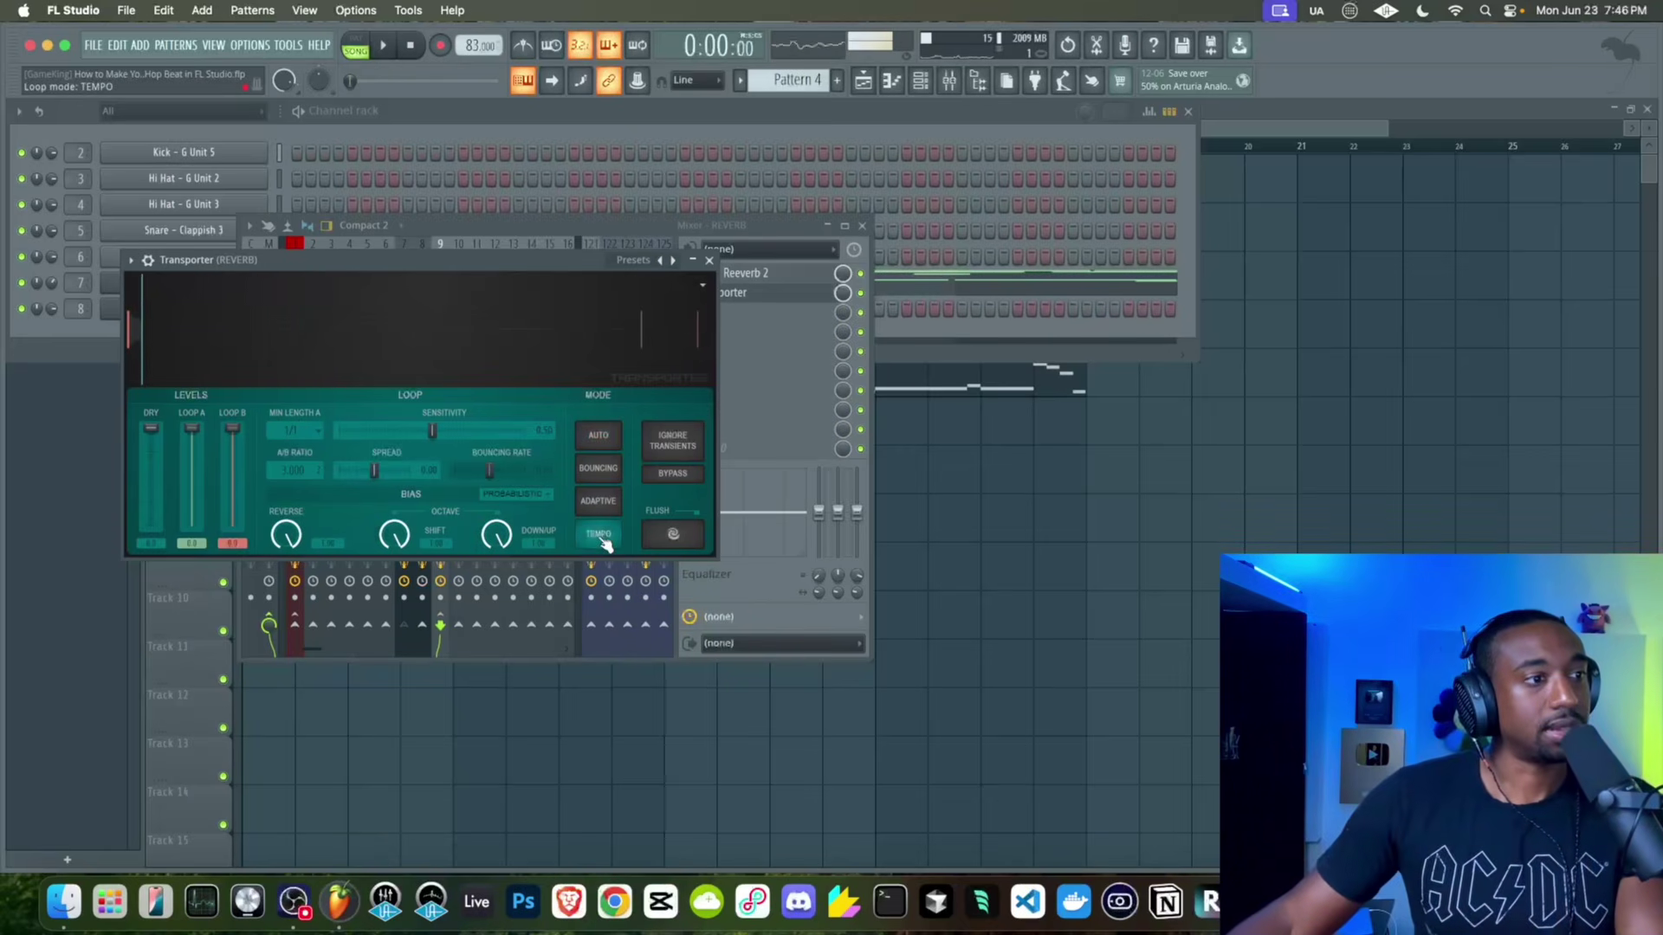
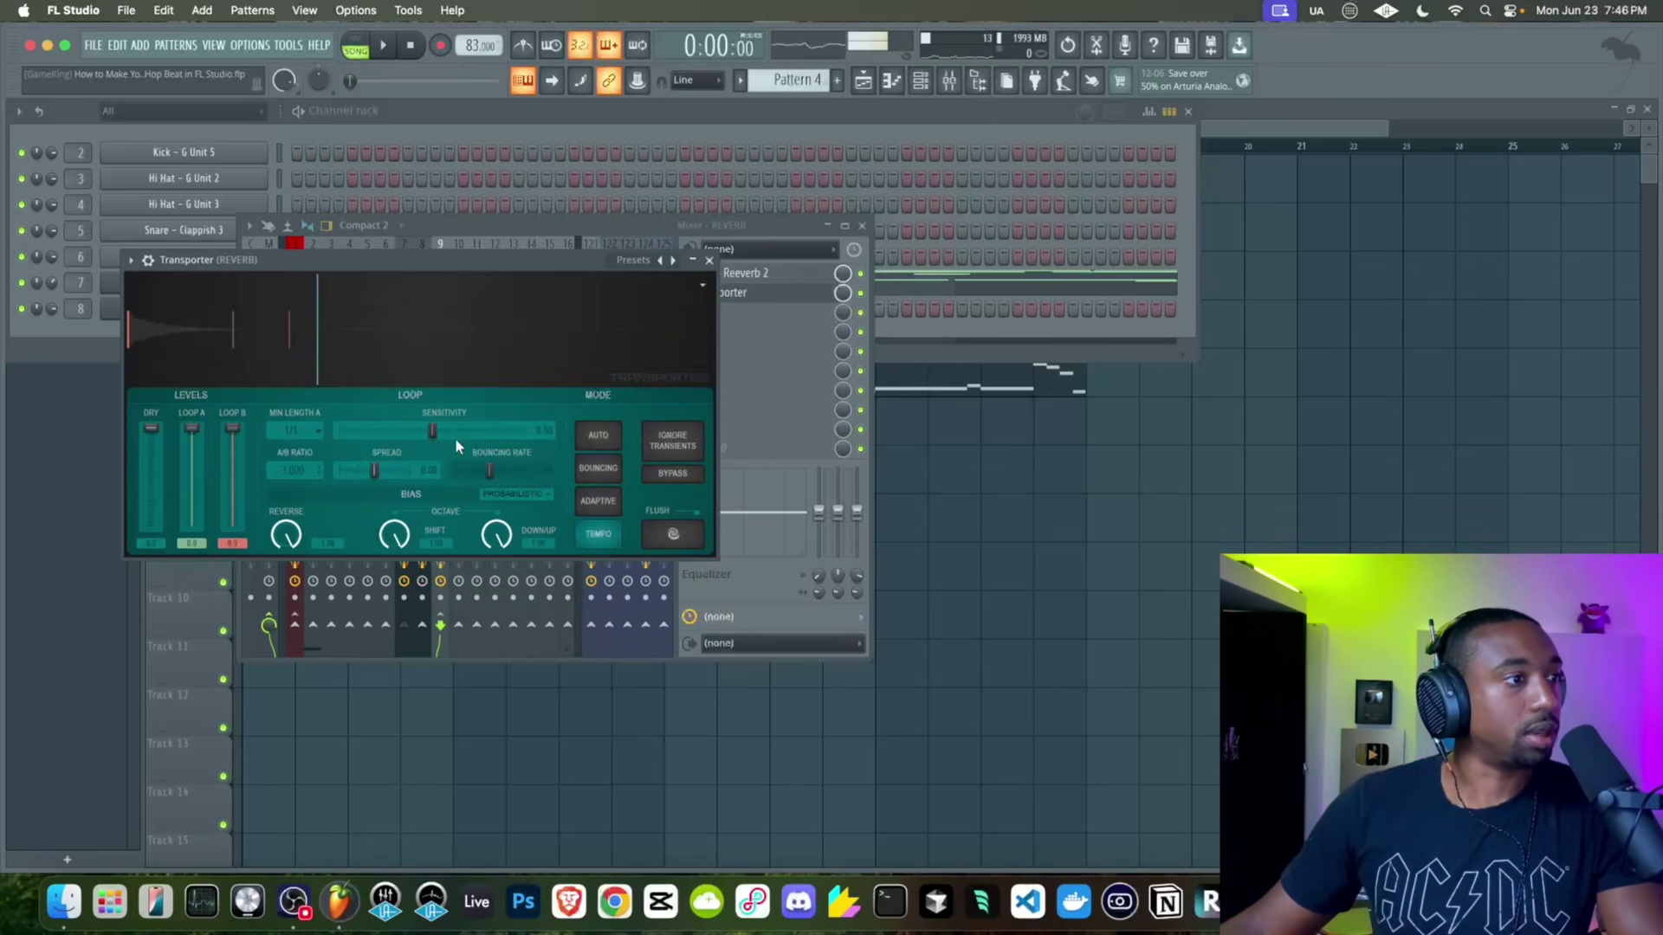
drag(430, 431, 409, 431)
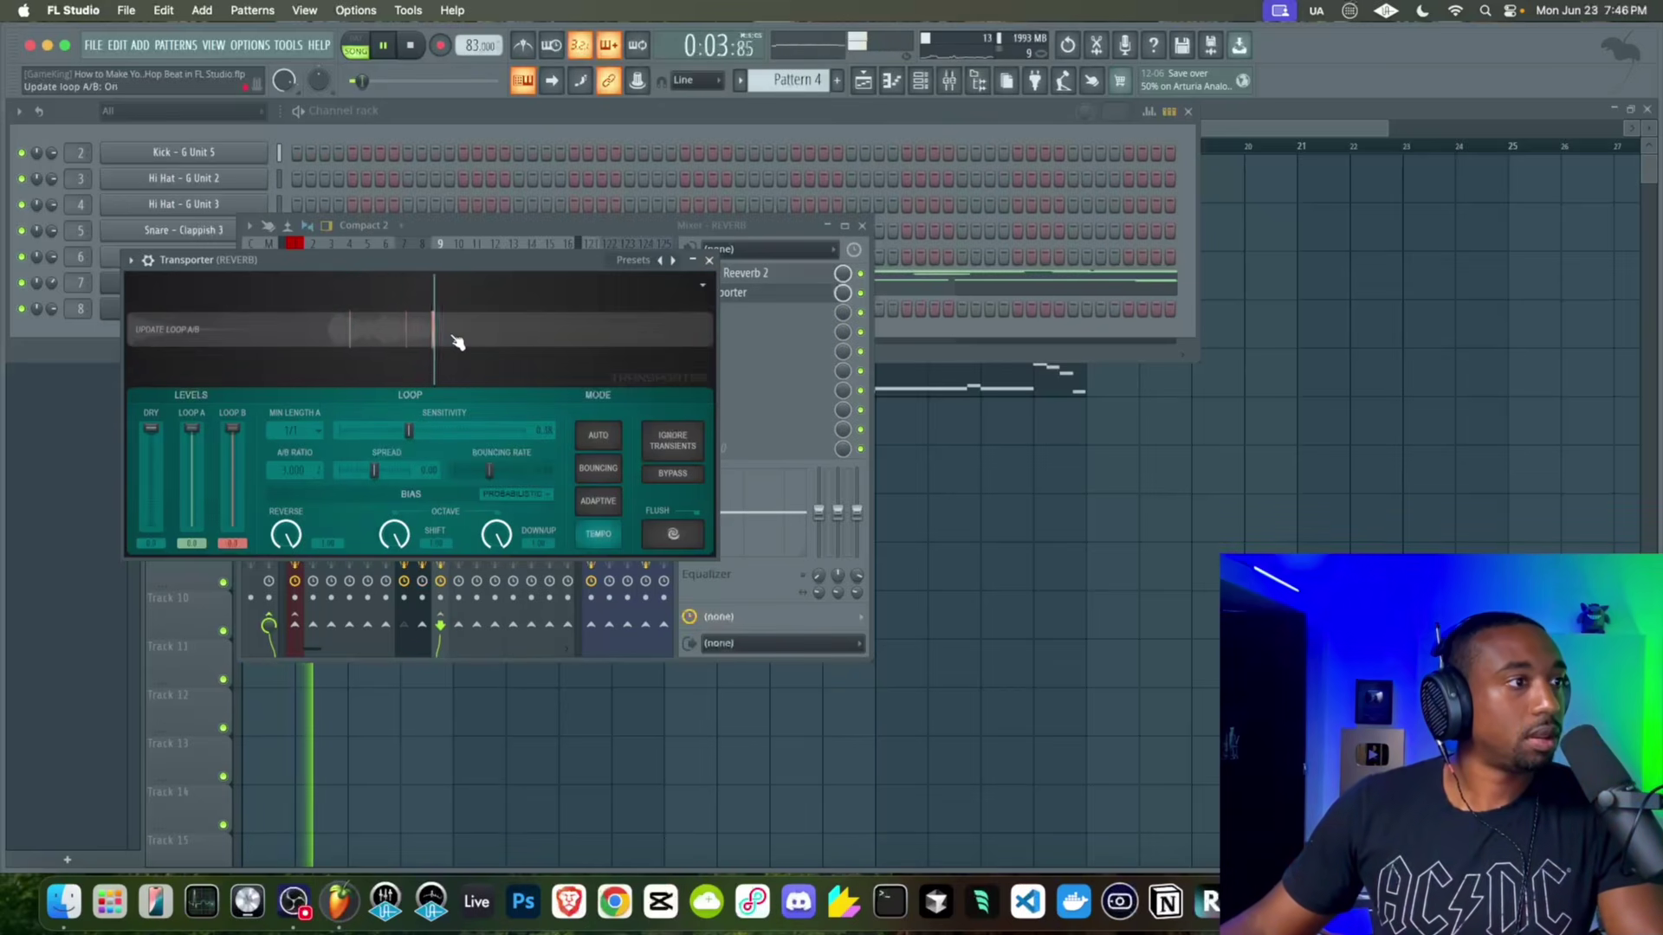
click(709, 260)
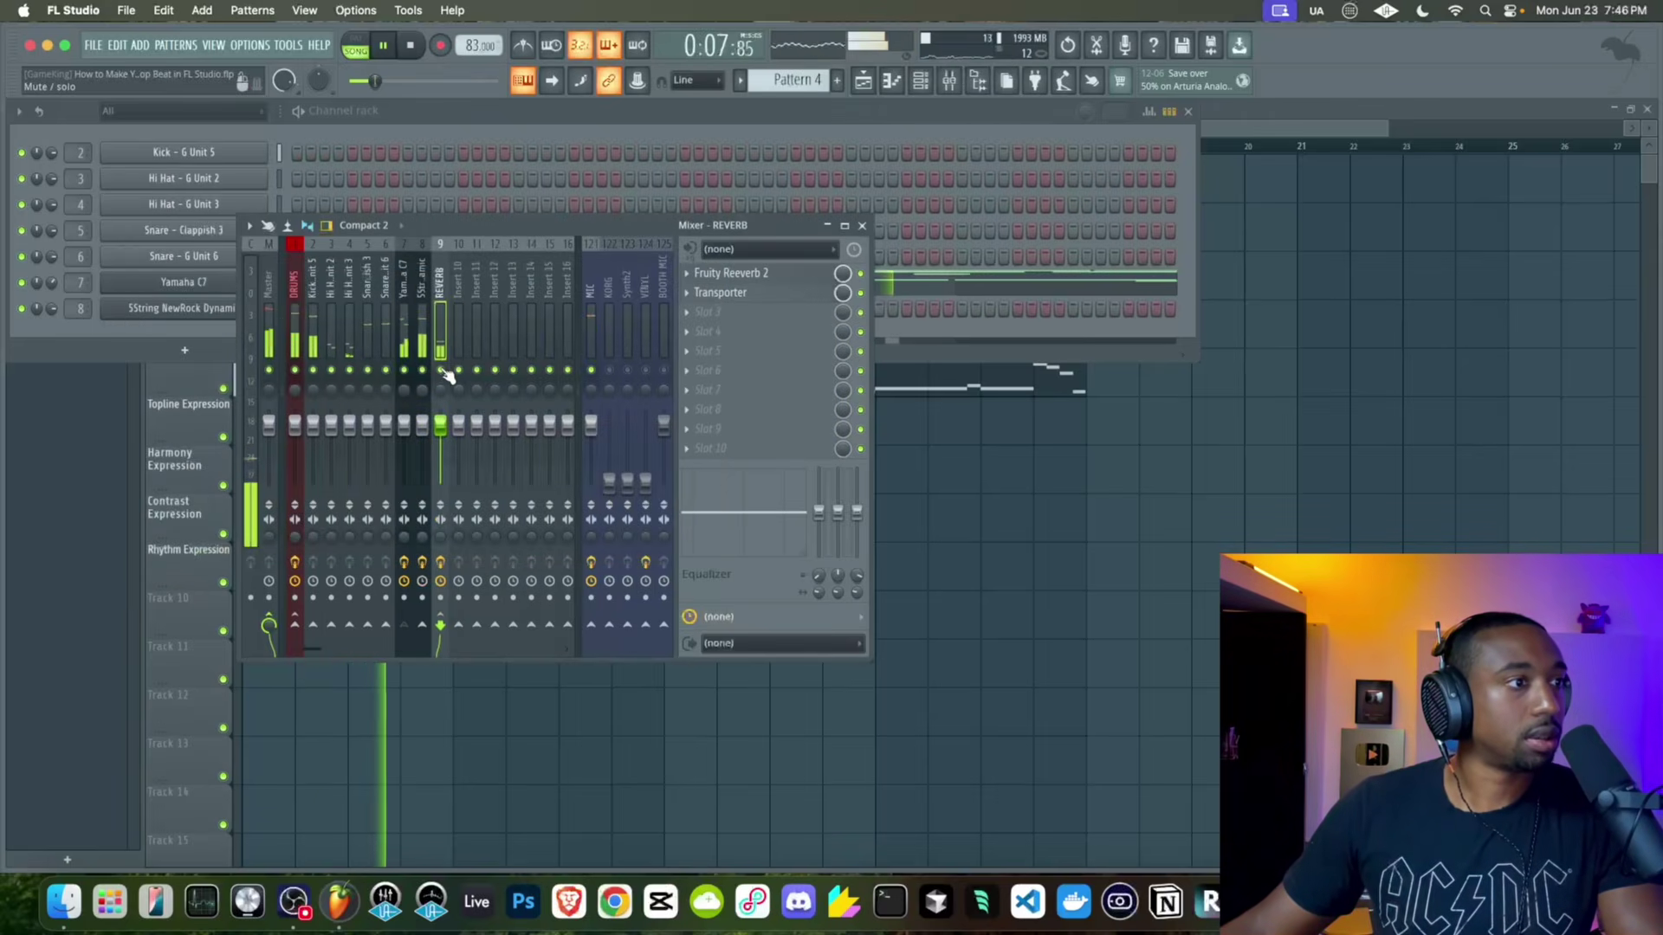
Mute the MIC mixer track and select the DRUMS track during playback
right_click(590, 371)
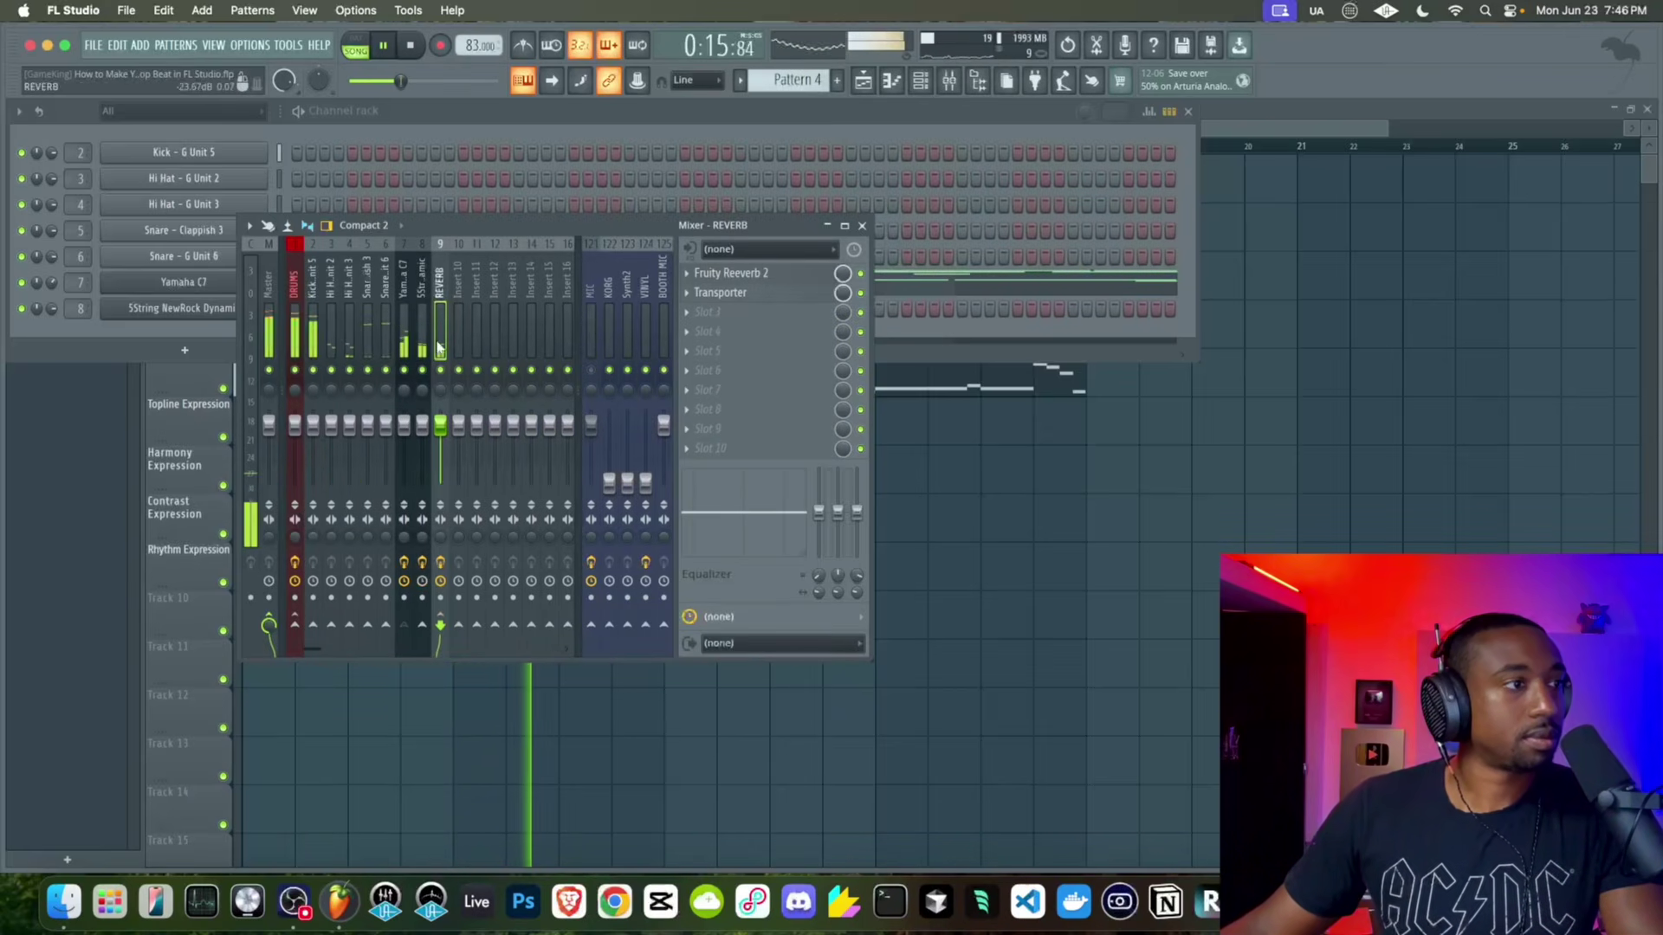
click(308, 318)
click(294, 320)
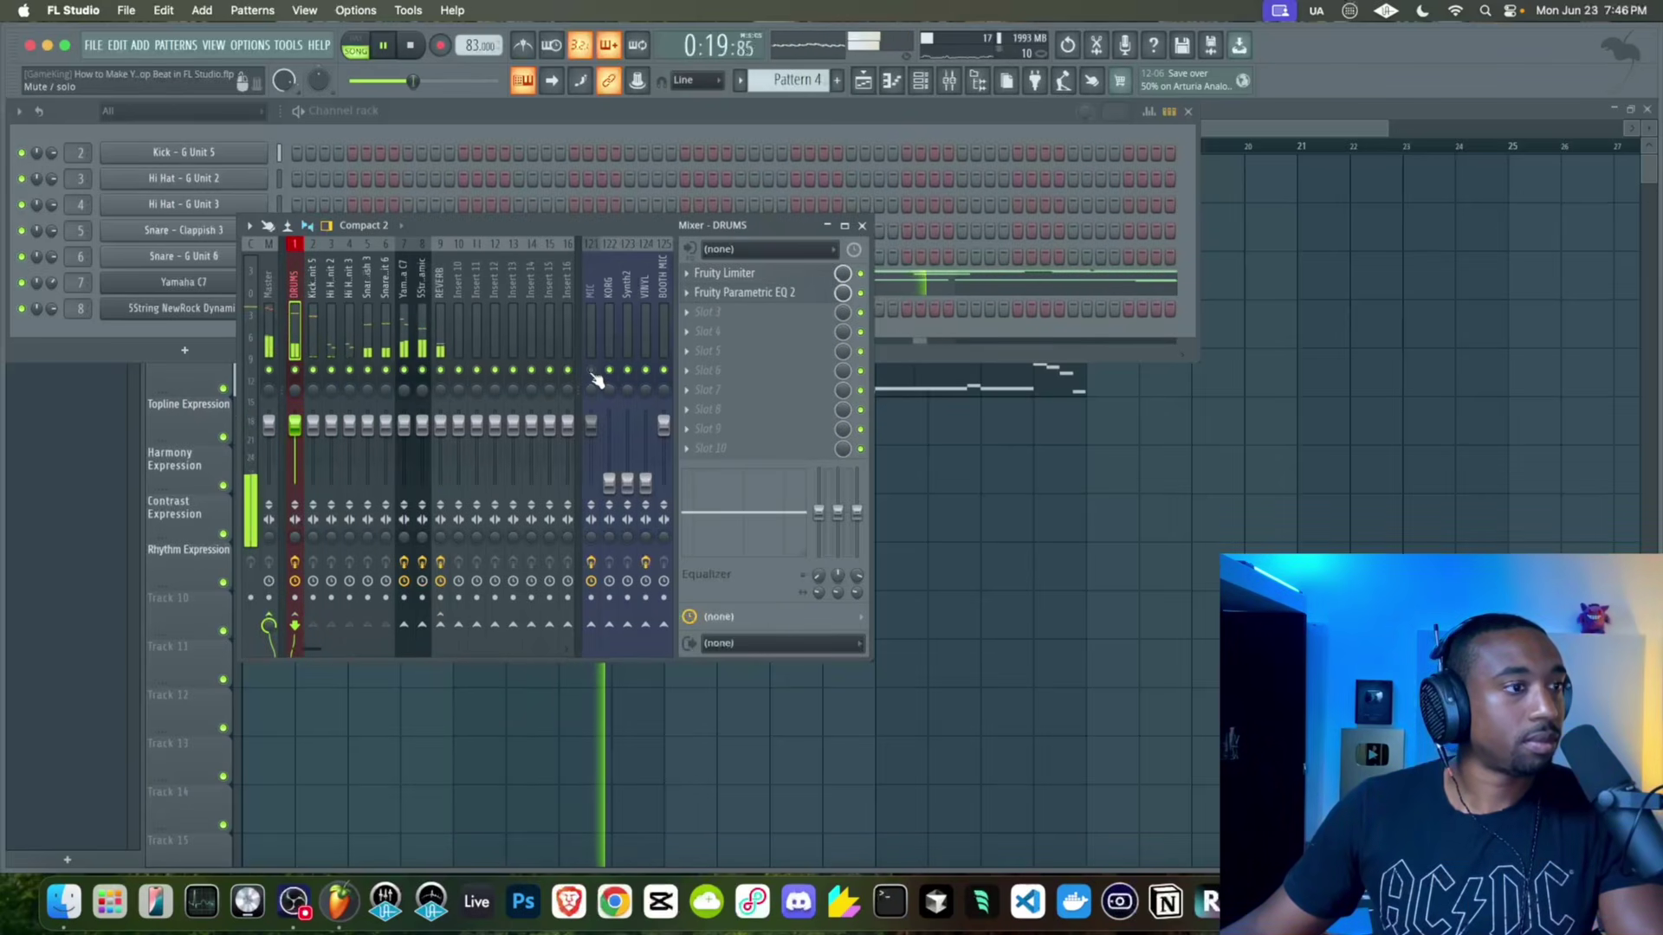
Switch to Pattern 1, add a kick on step 11 and move the step 8 kick to step 7
scroll(762, 69, up, 3)
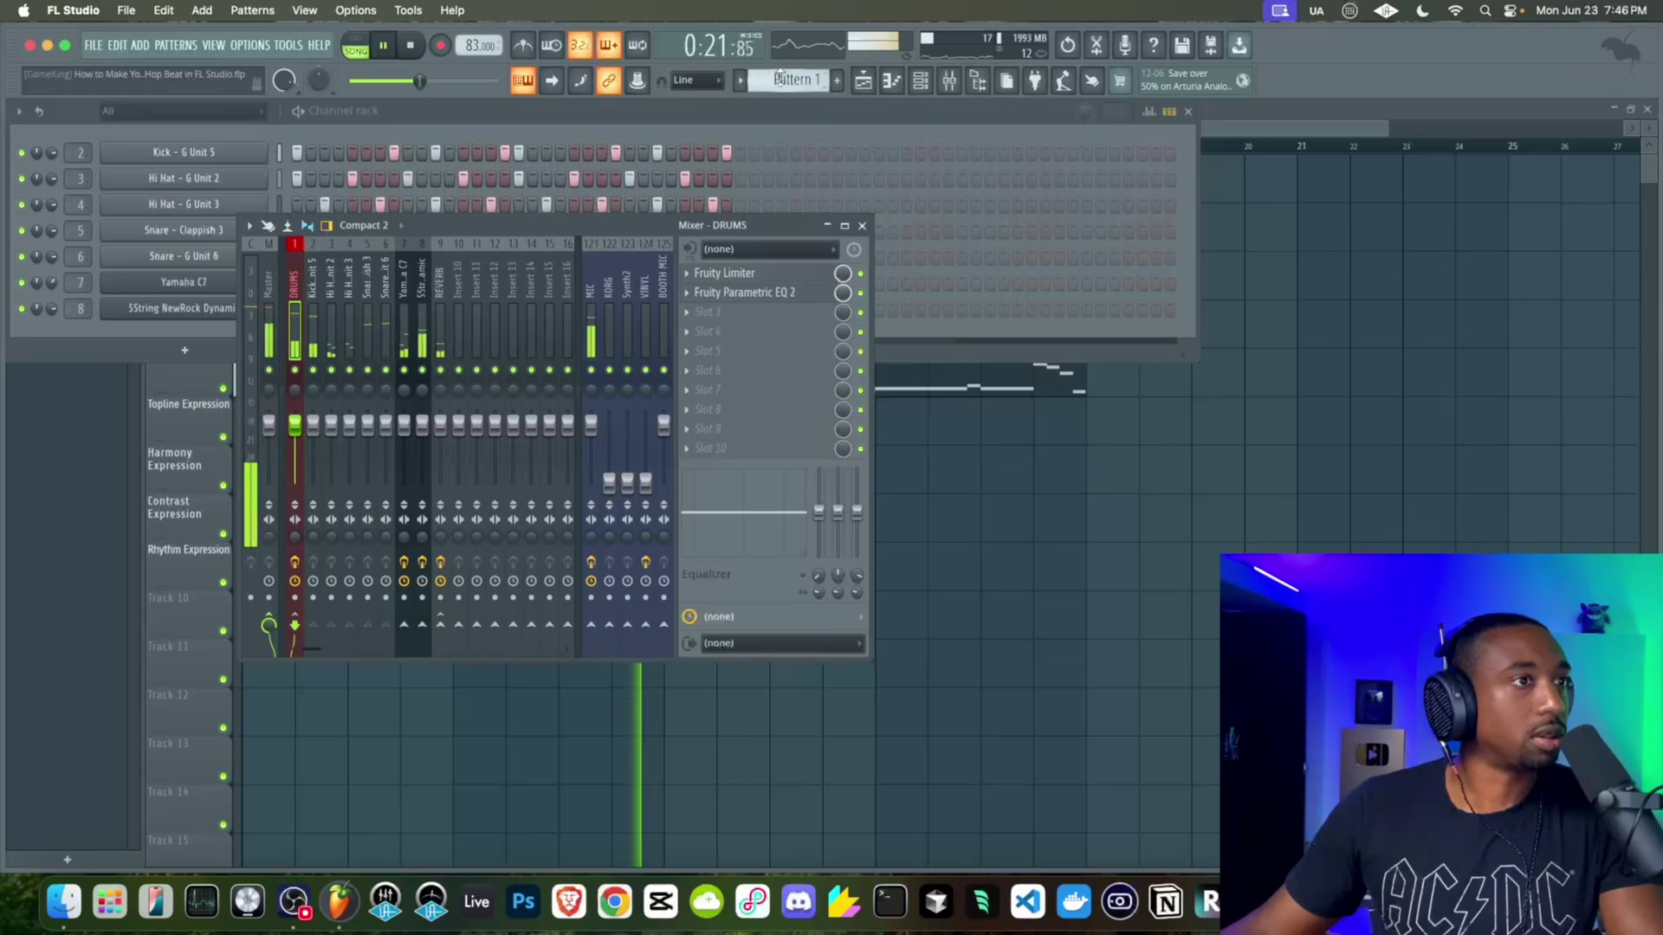
click(436, 153)
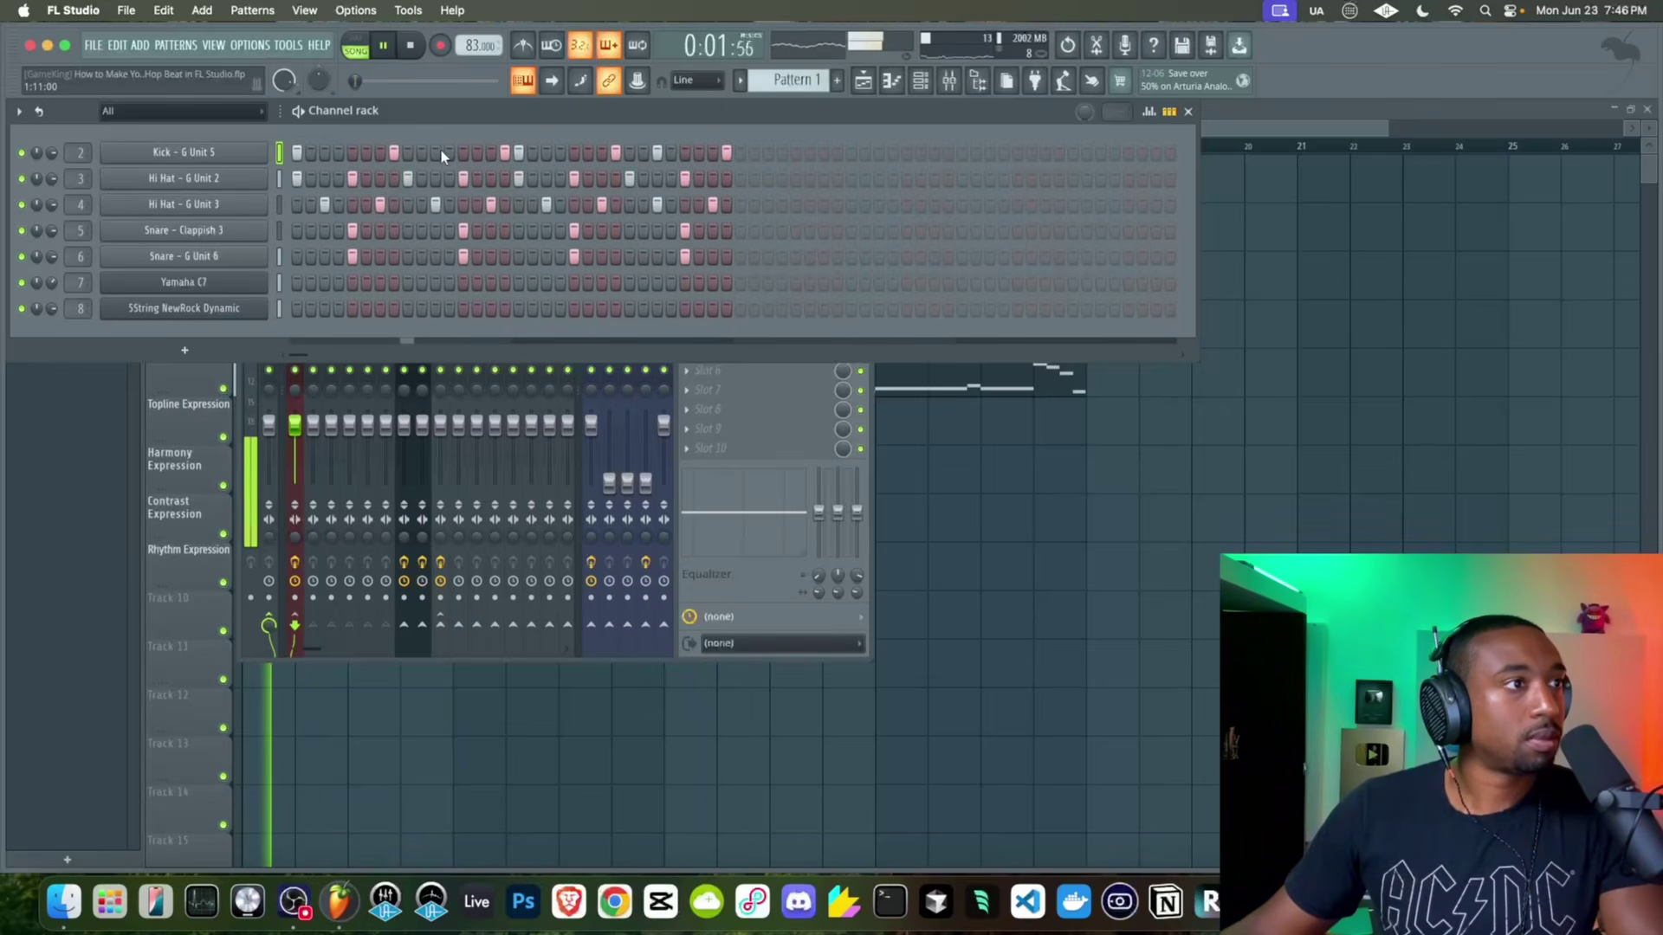
click(437, 152)
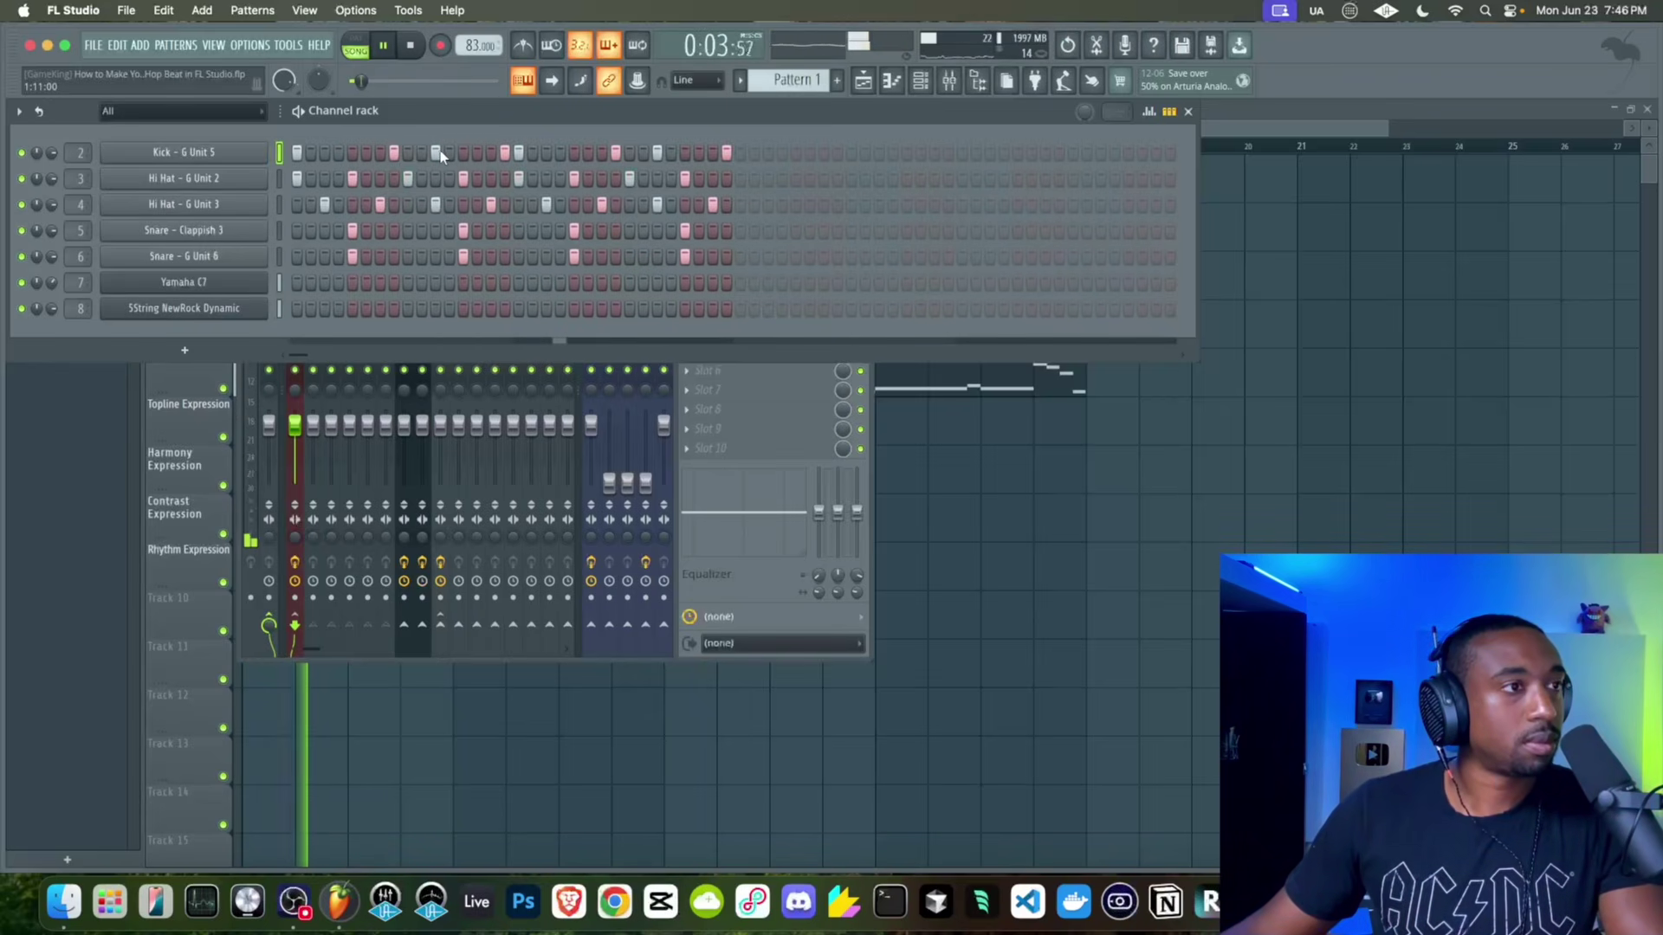
click(380, 153)
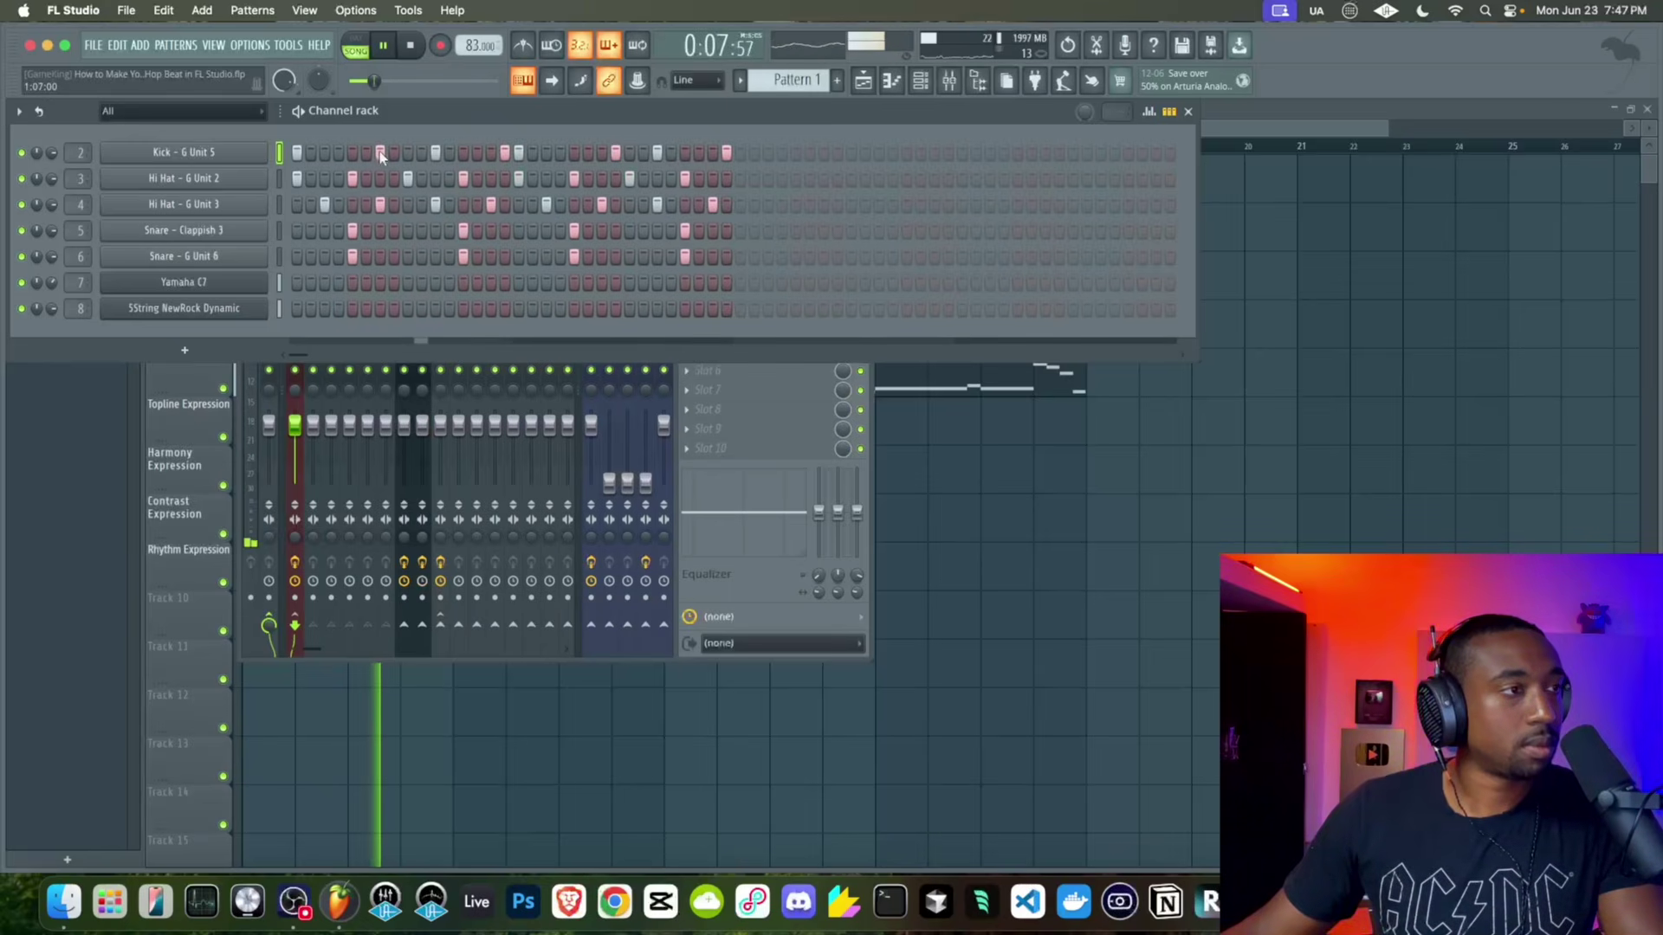
Try kicks on steps 22 and 23 in place of step 24, and on step 8 in place of step 7
click(589, 153)
click(601, 153)
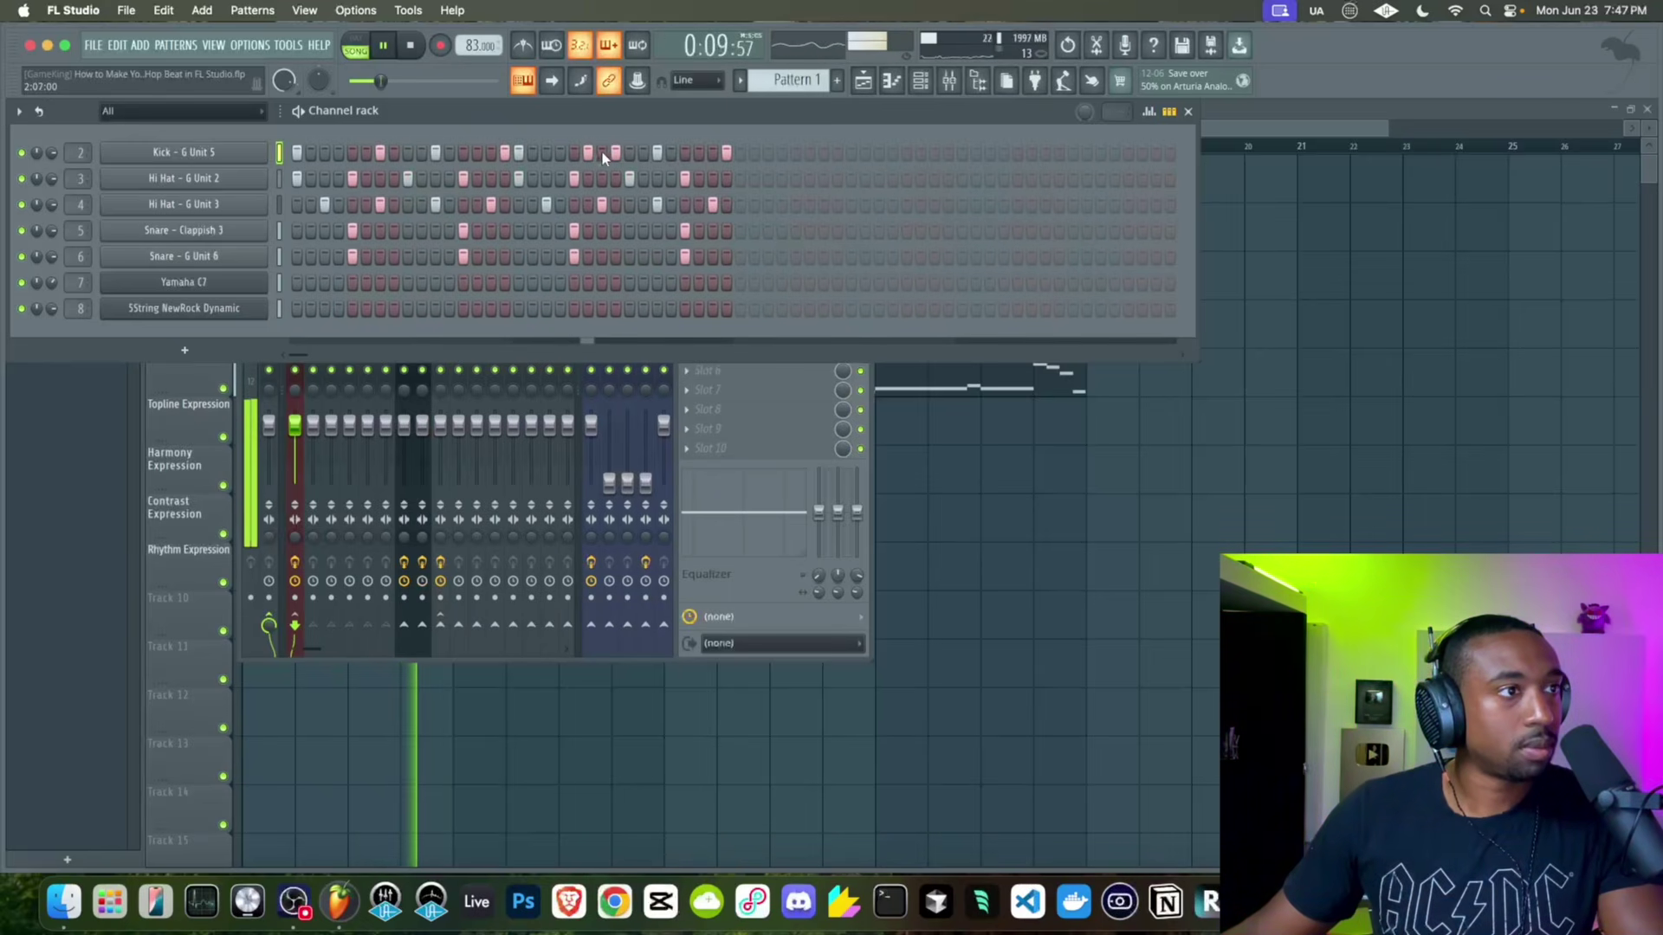
click(615, 154)
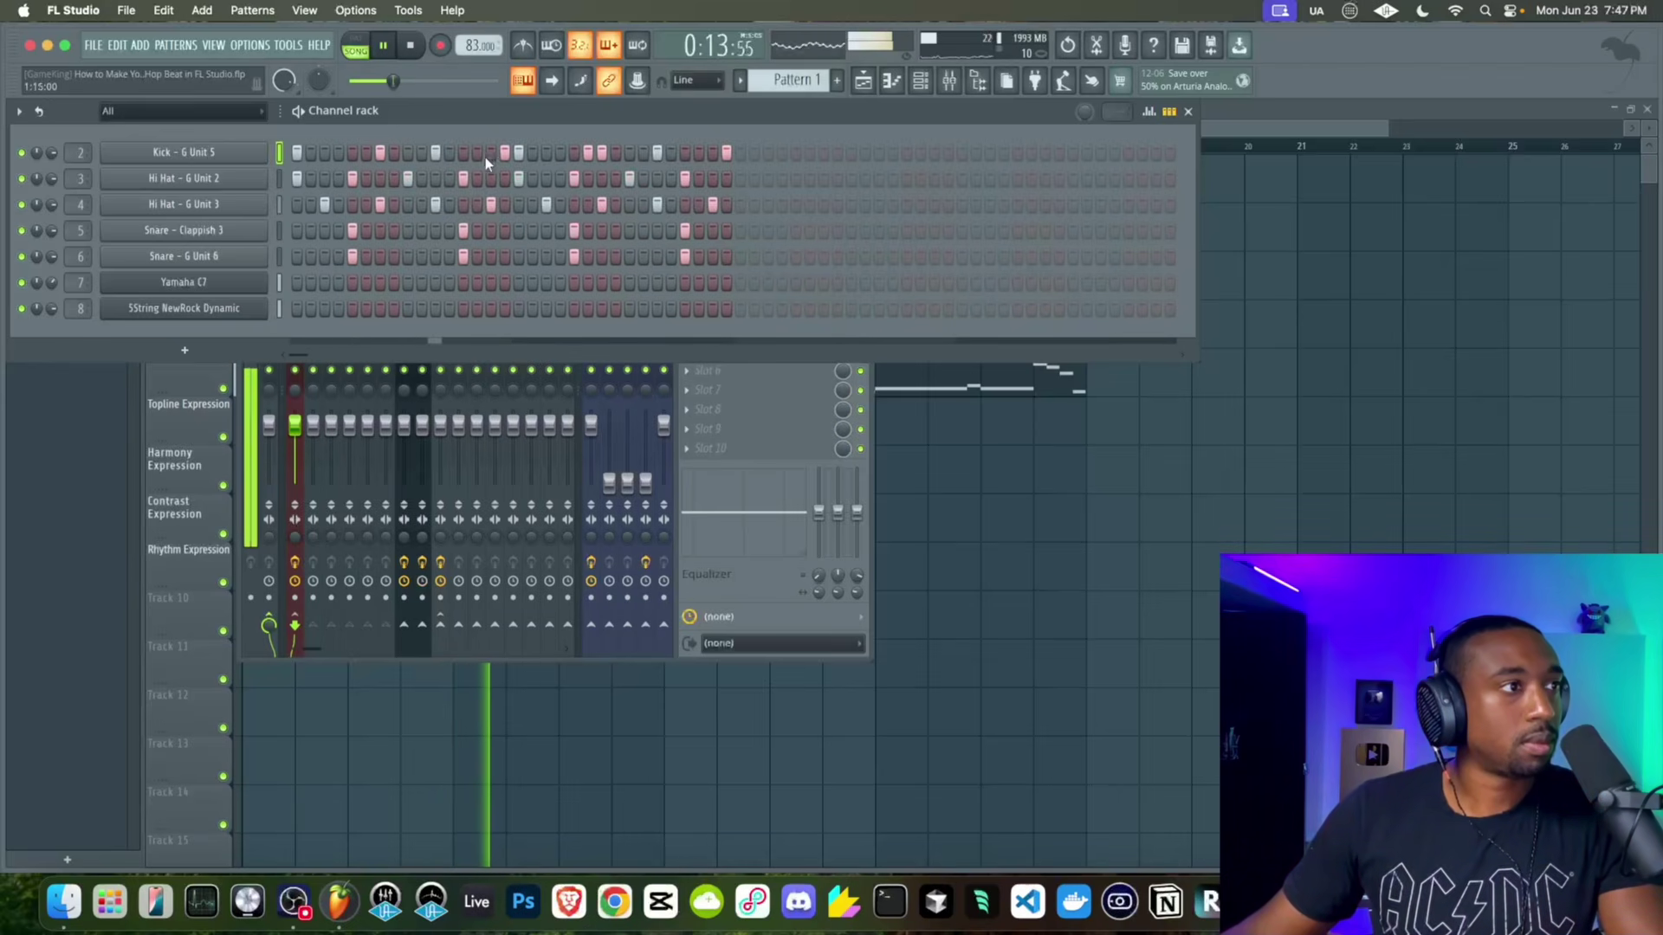
click(381, 154)
click(394, 153)
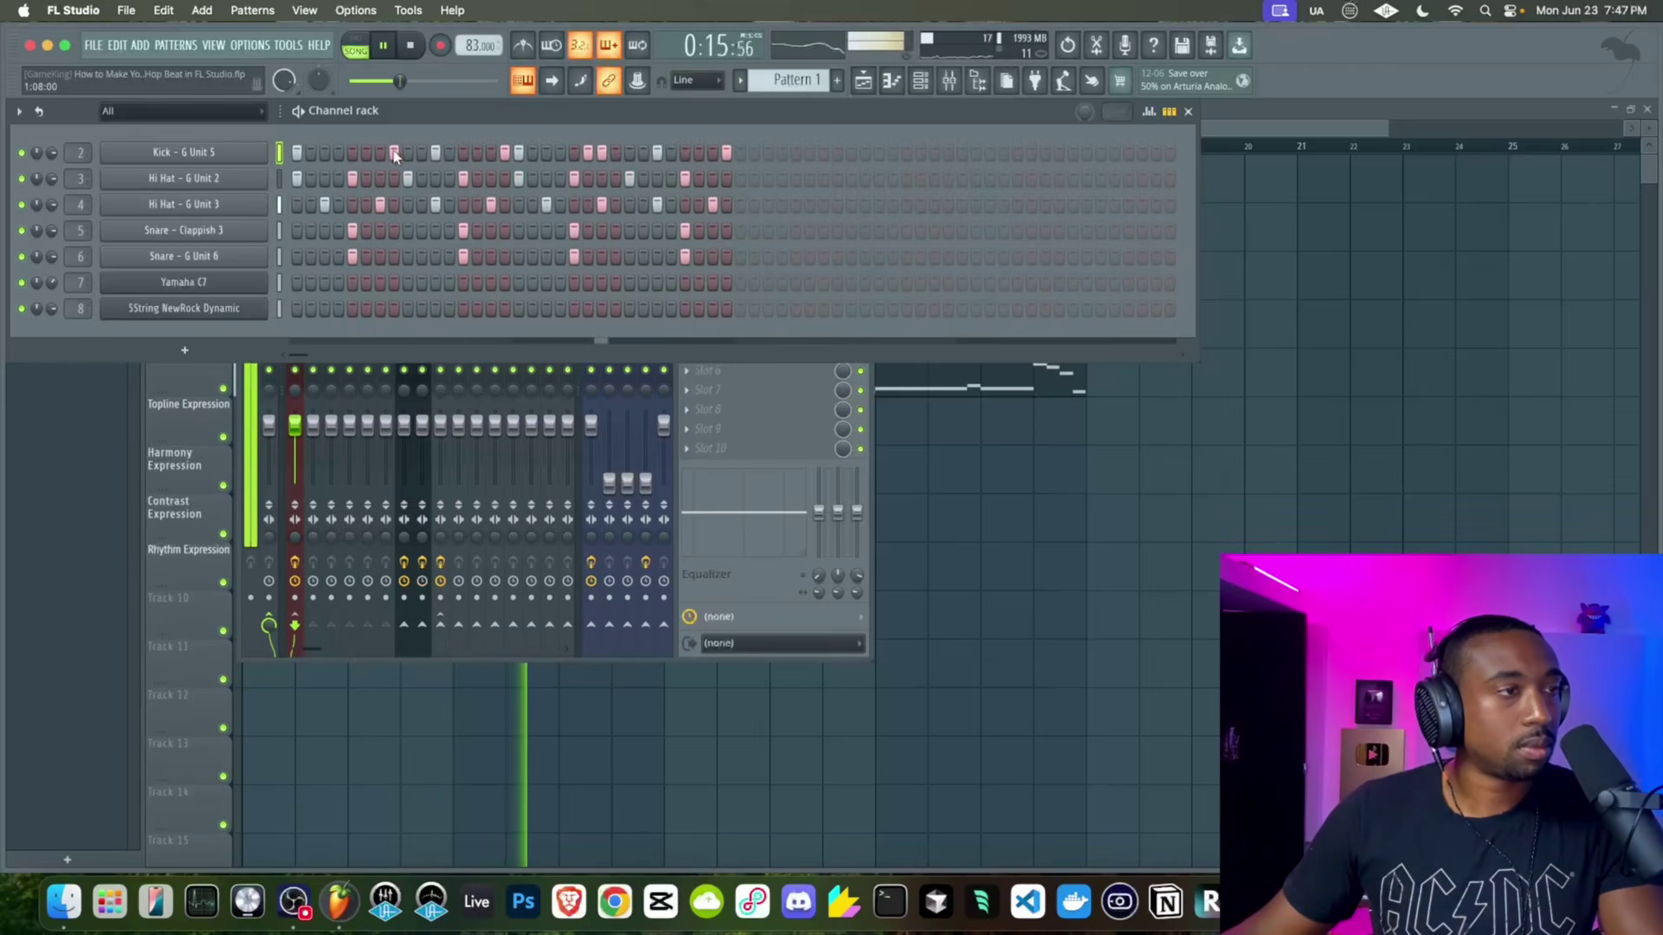
click(615, 154)
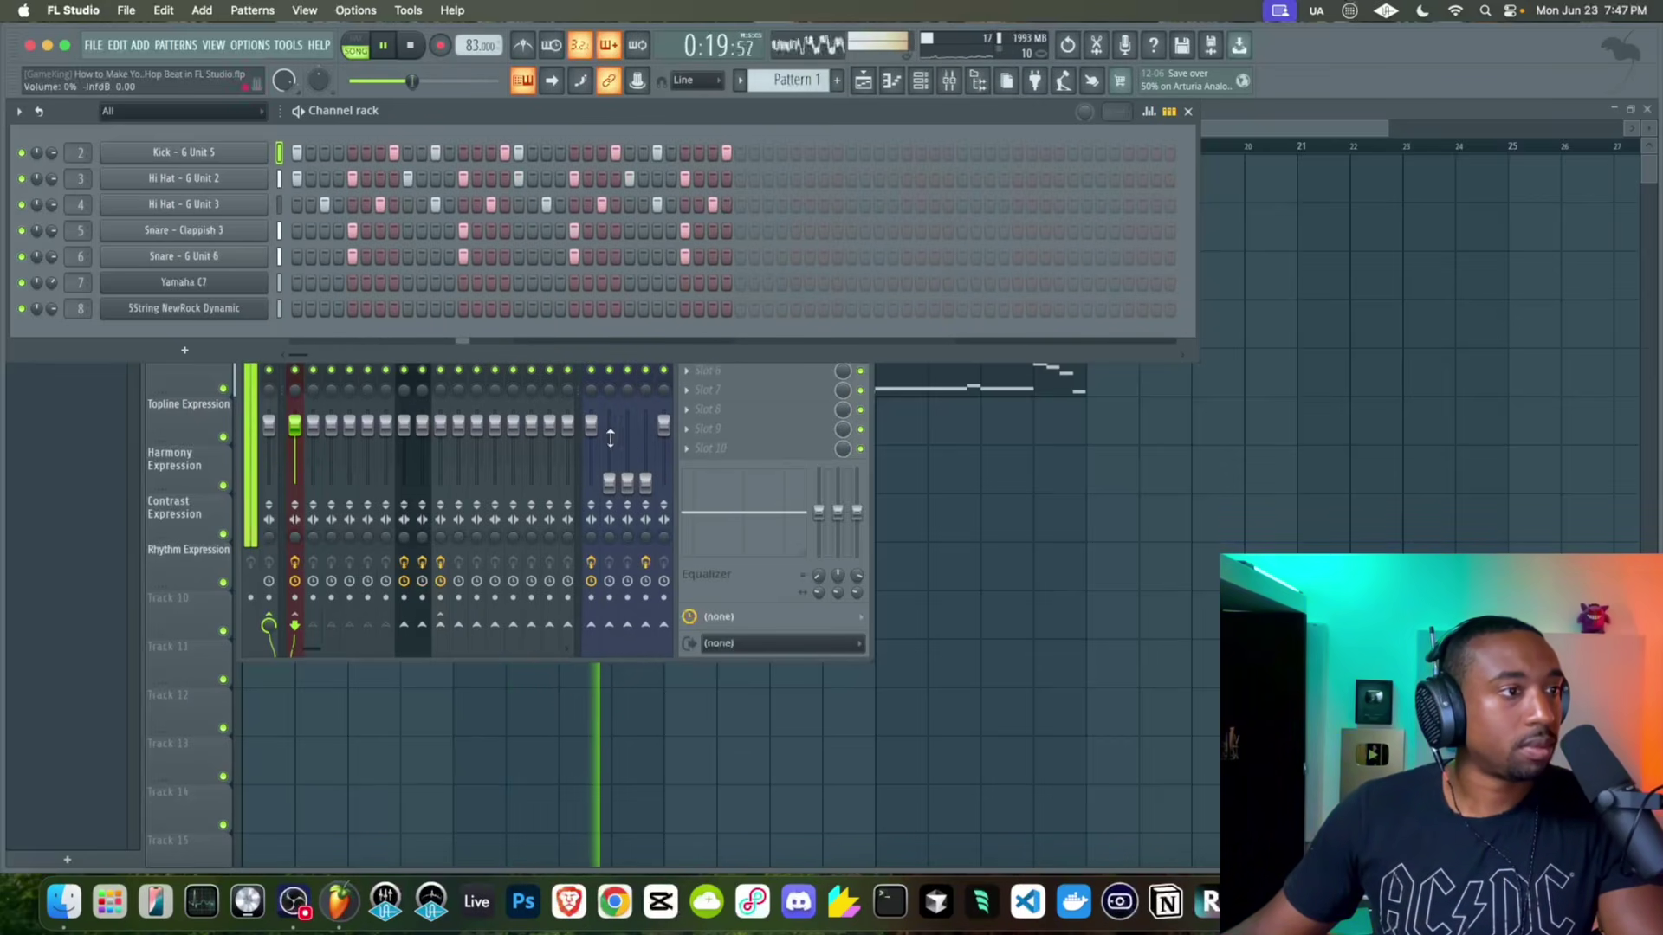
click(396, 153)
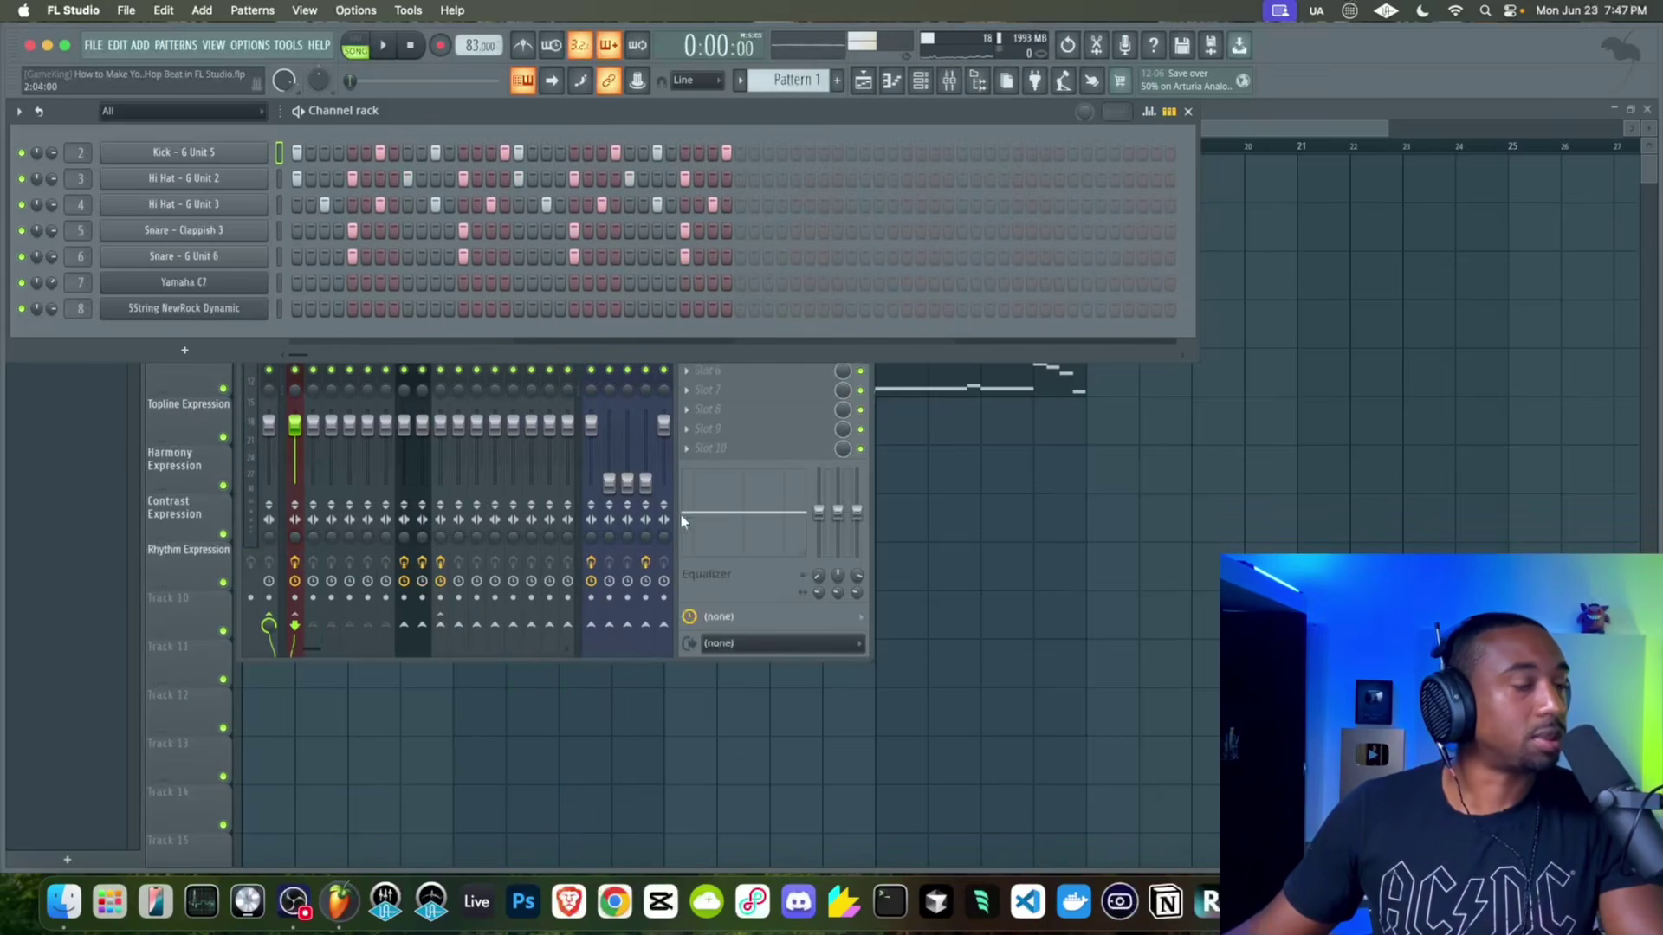
Close the mixer, then move the step 24 kick to step 23 and remove the kicks on steps 11 and 27
click(722, 565)
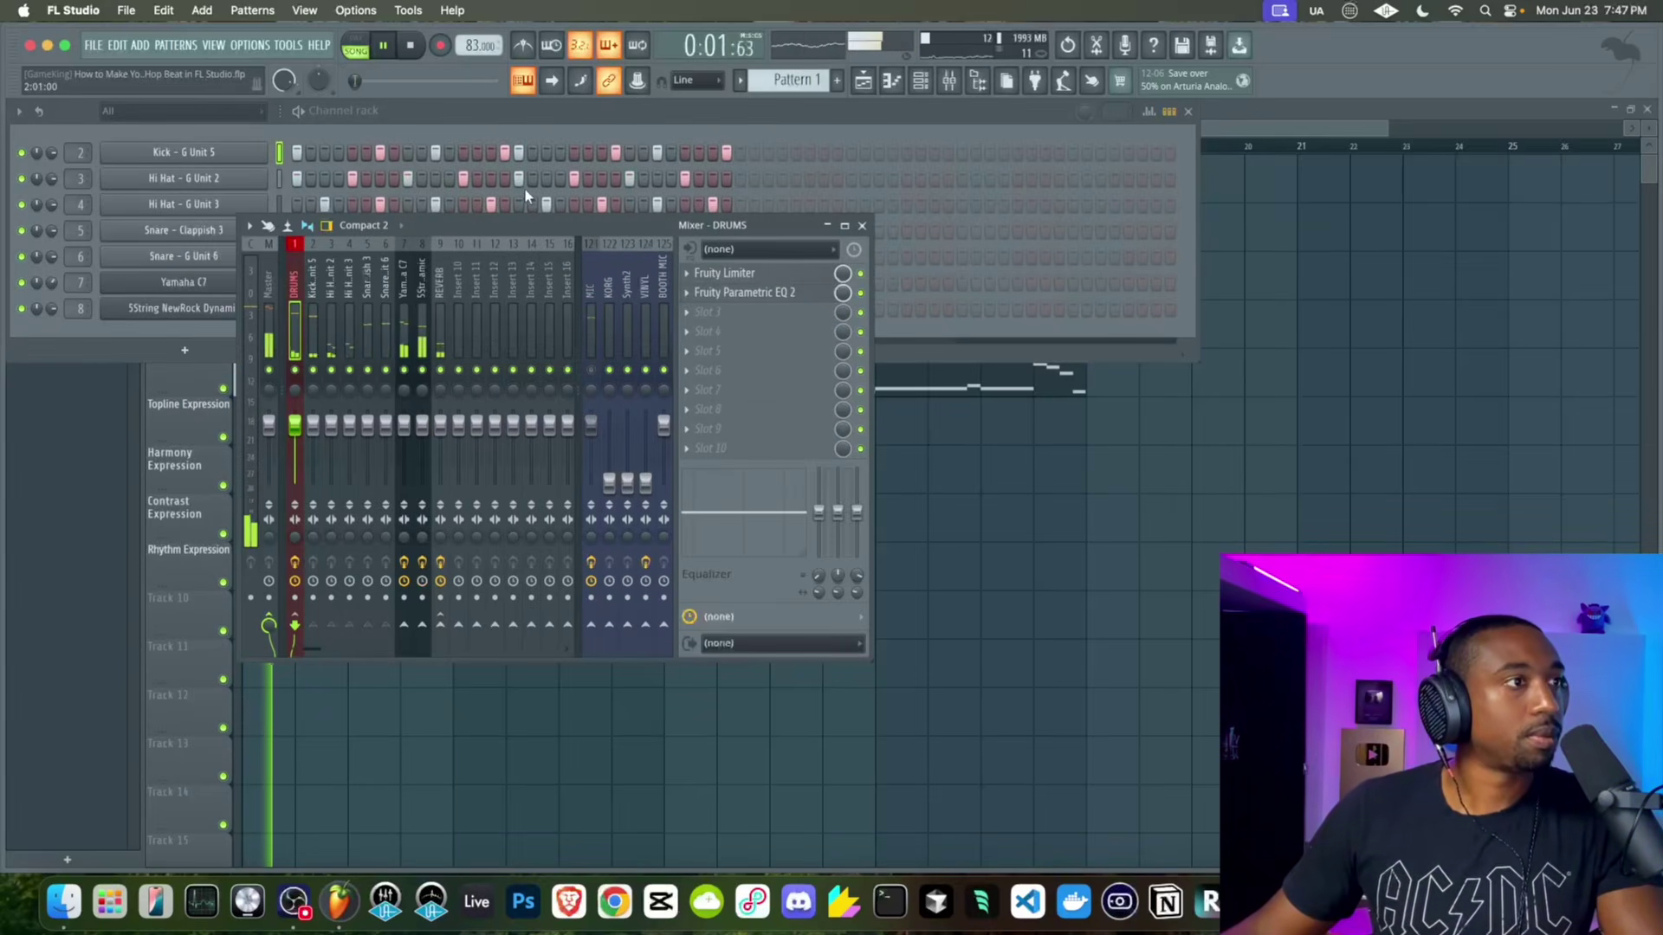
click(862, 226)
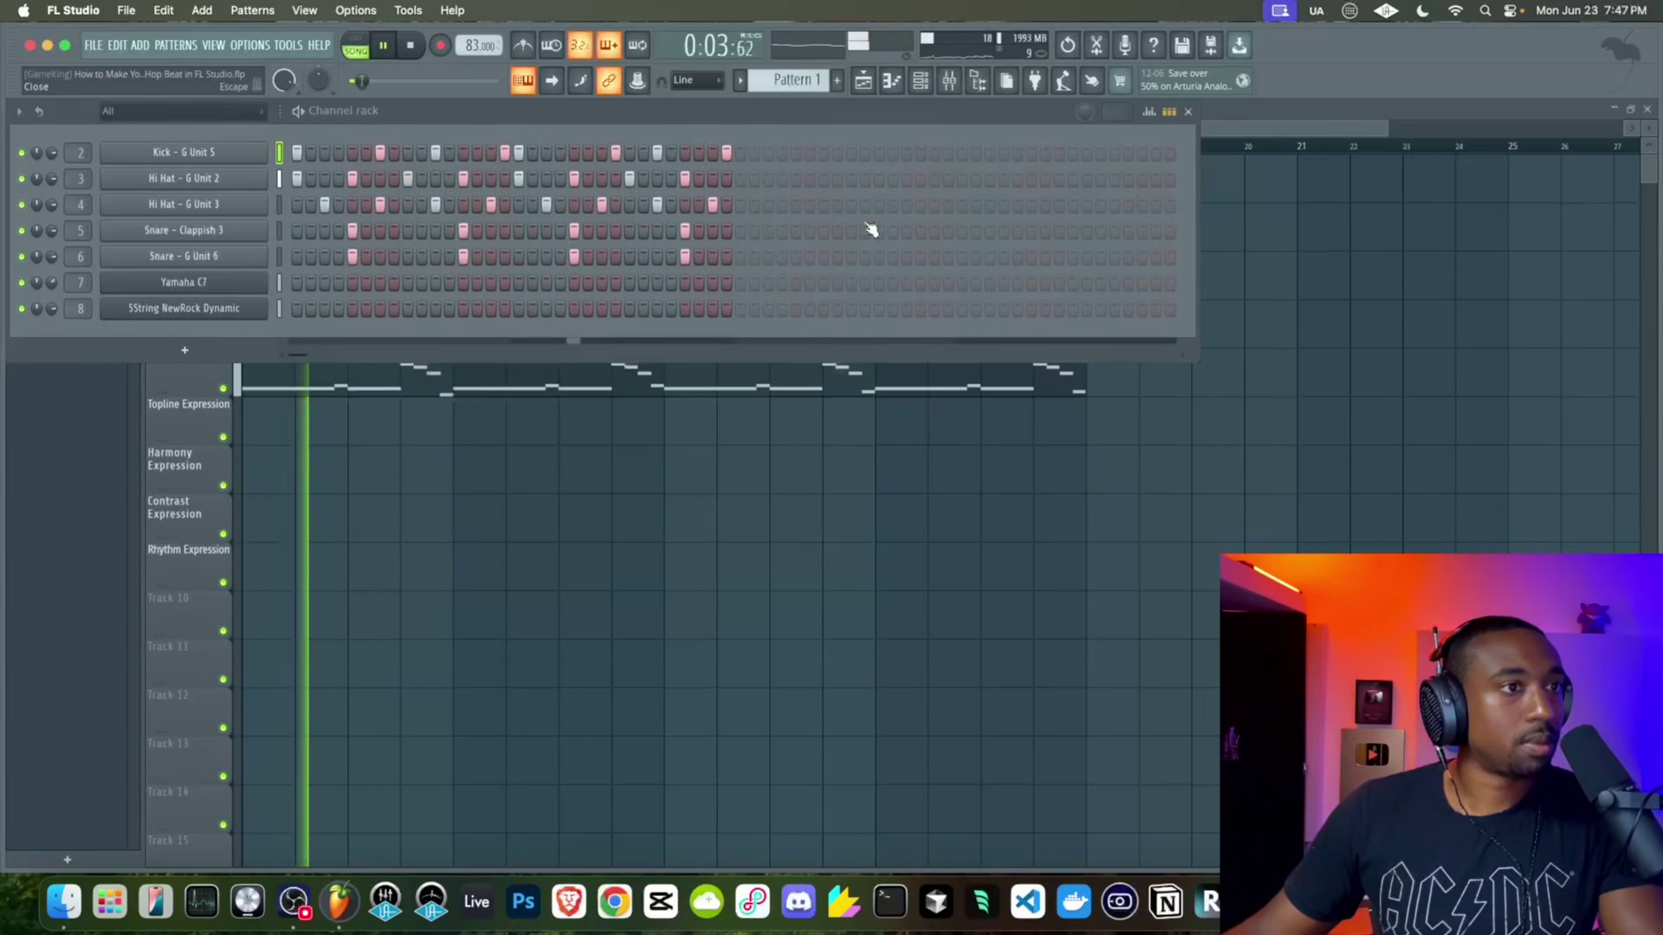
click(602, 153)
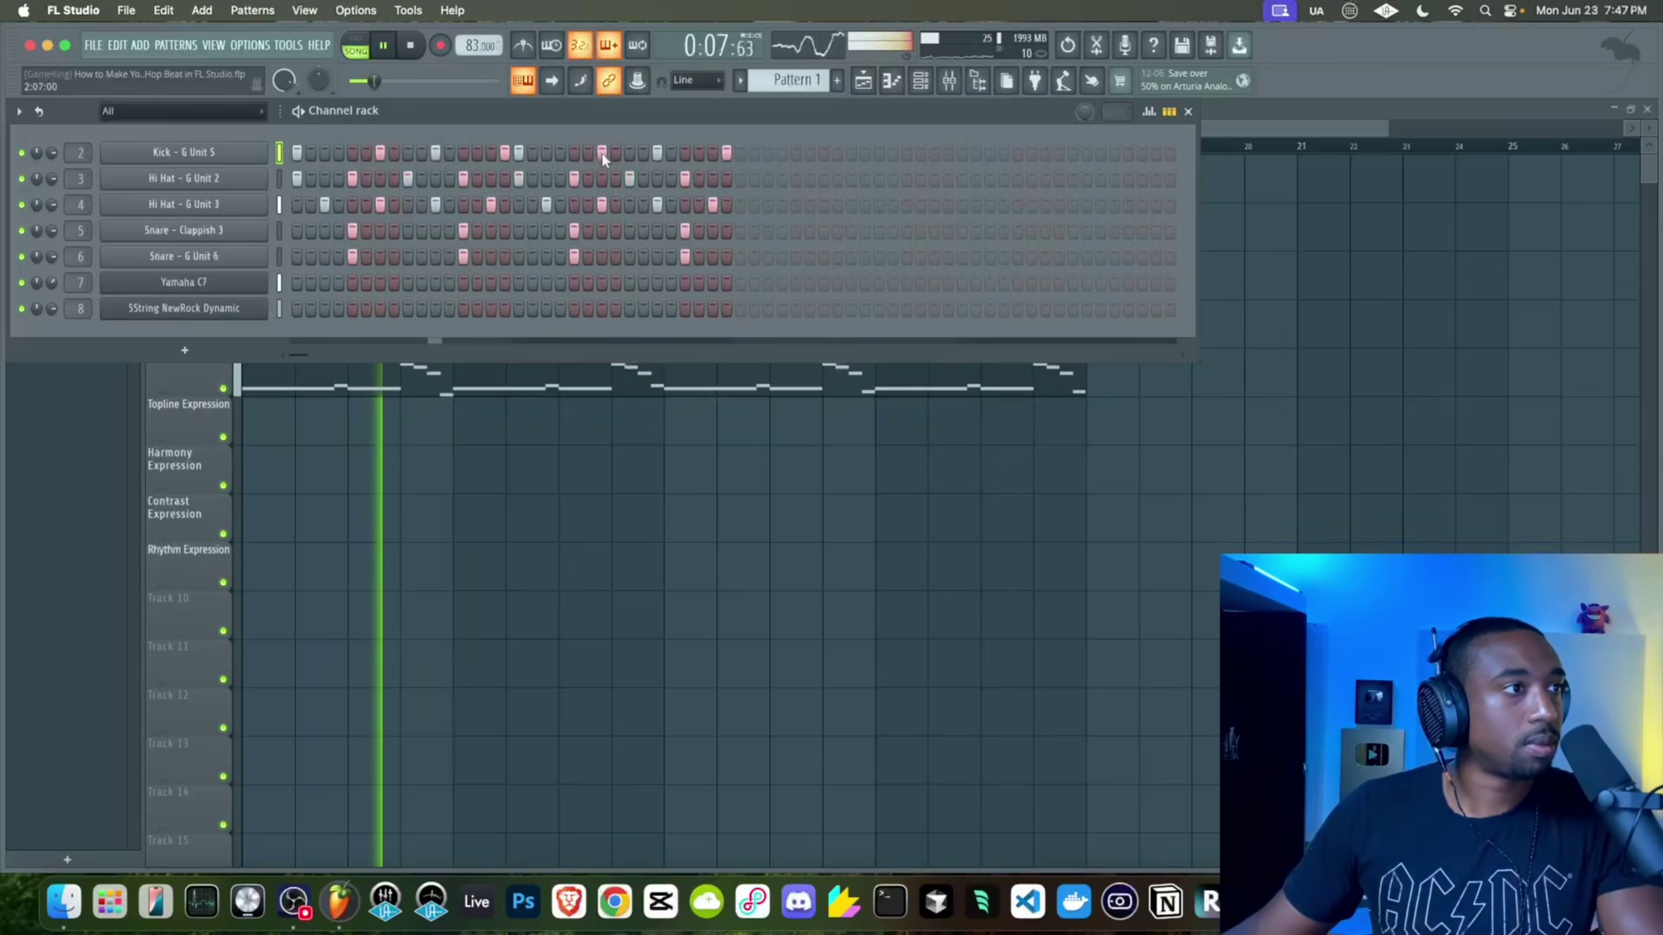
key(space)
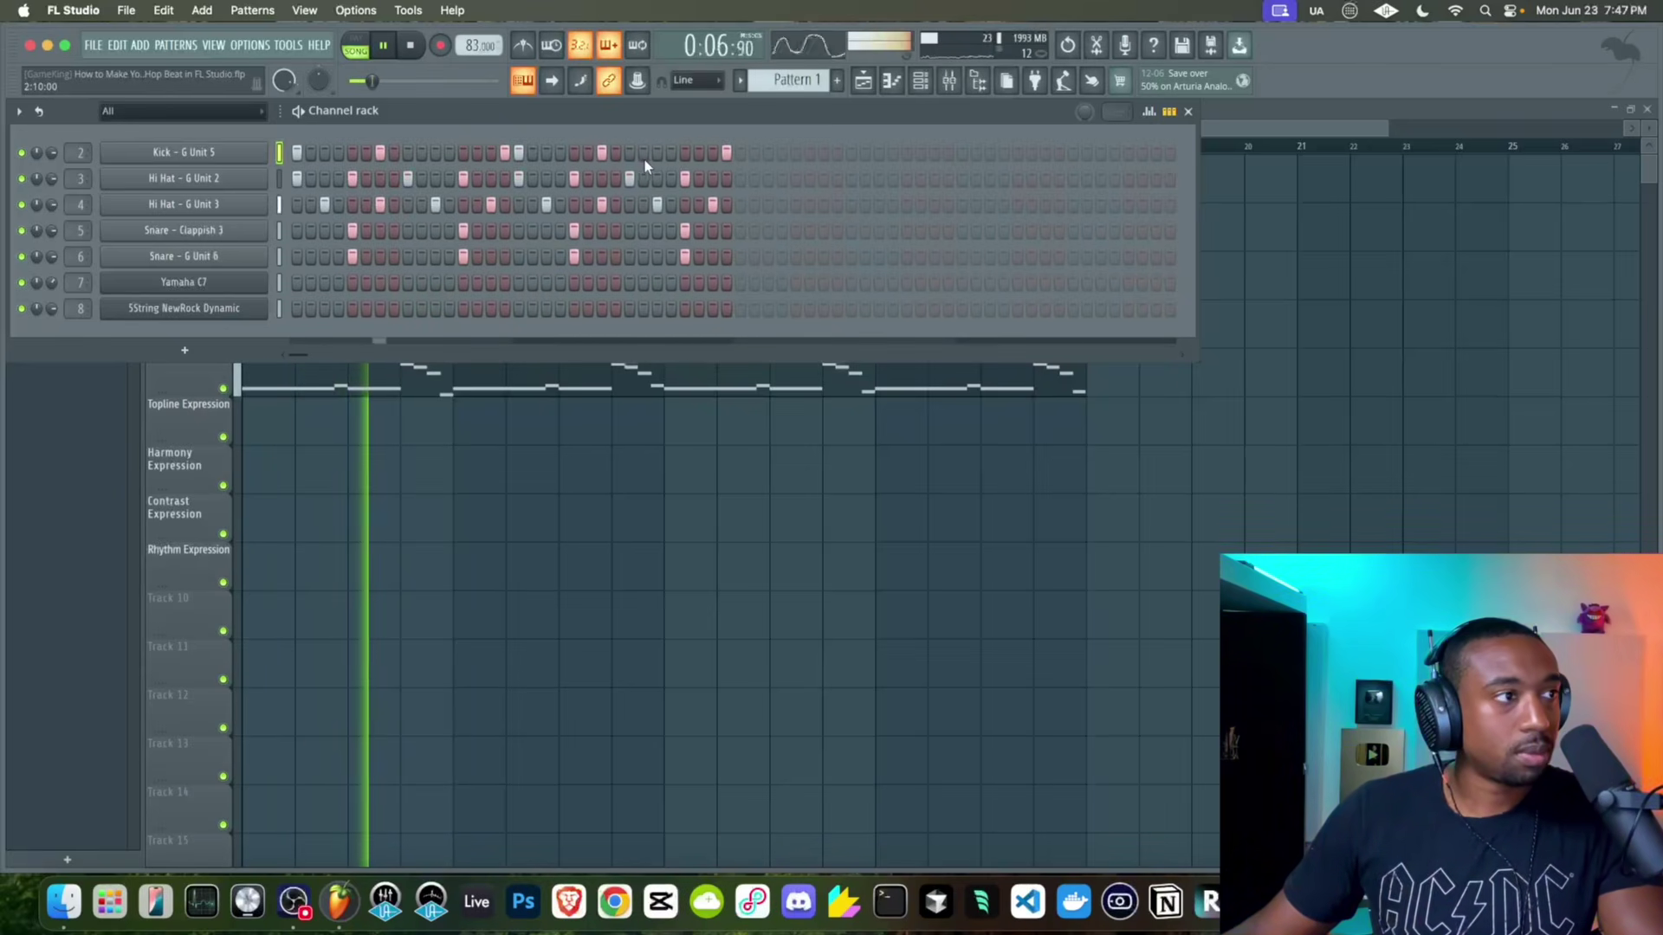
Move the step 7 kick to step 8 and add a kick back on step 11
click(378, 177)
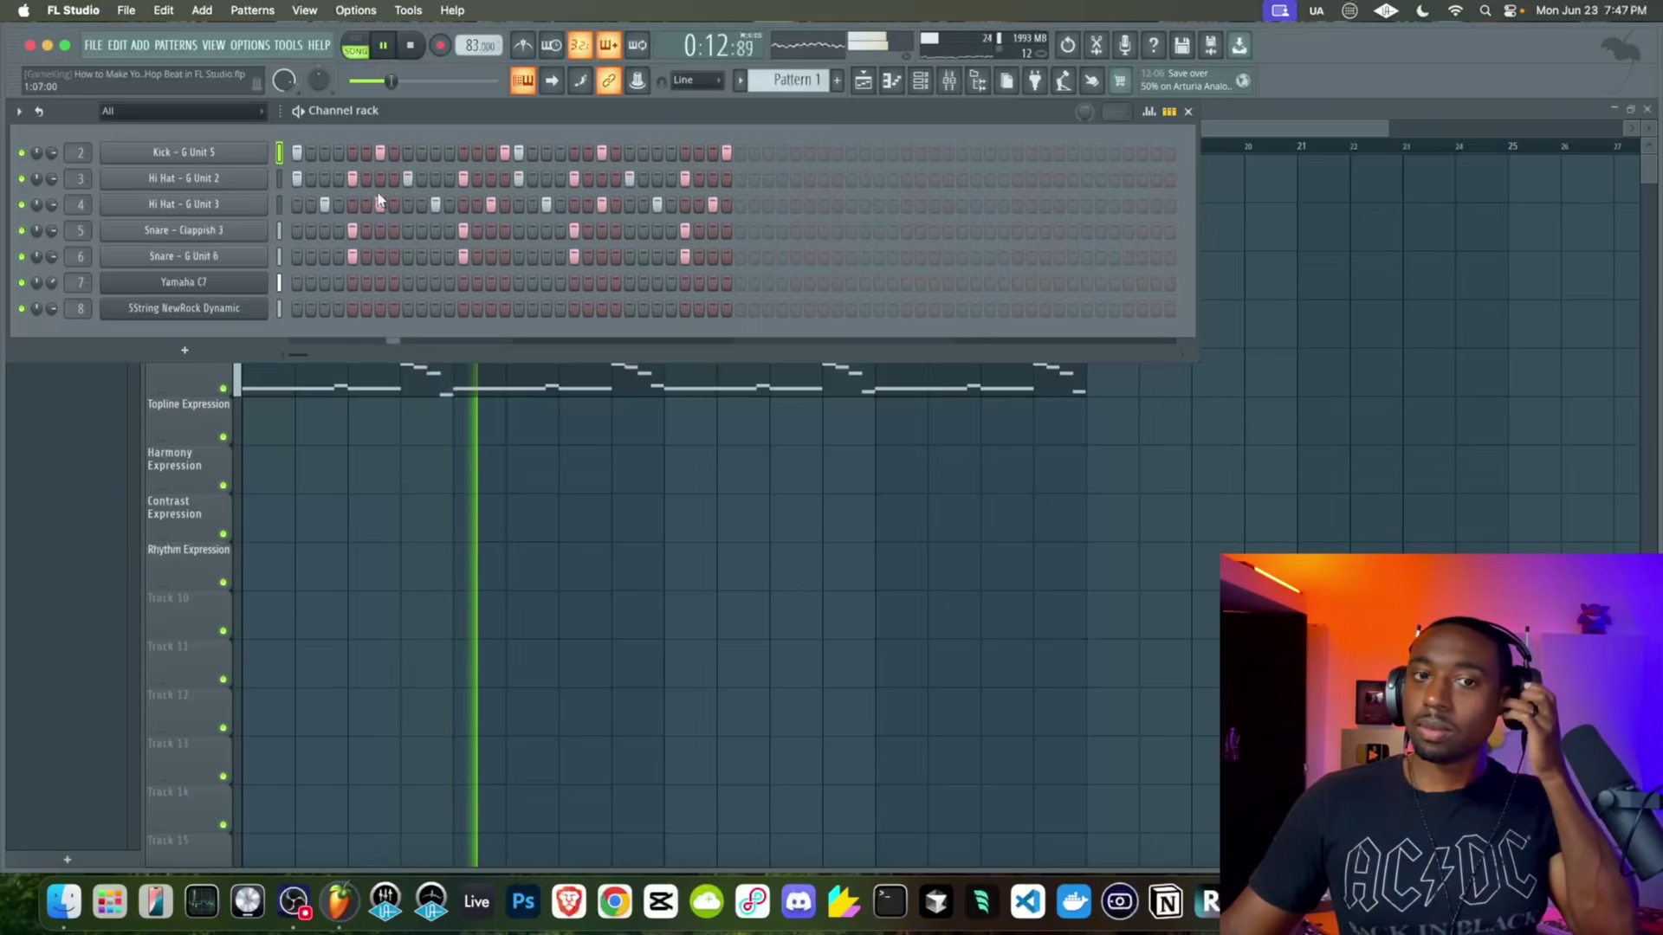
click(379, 153)
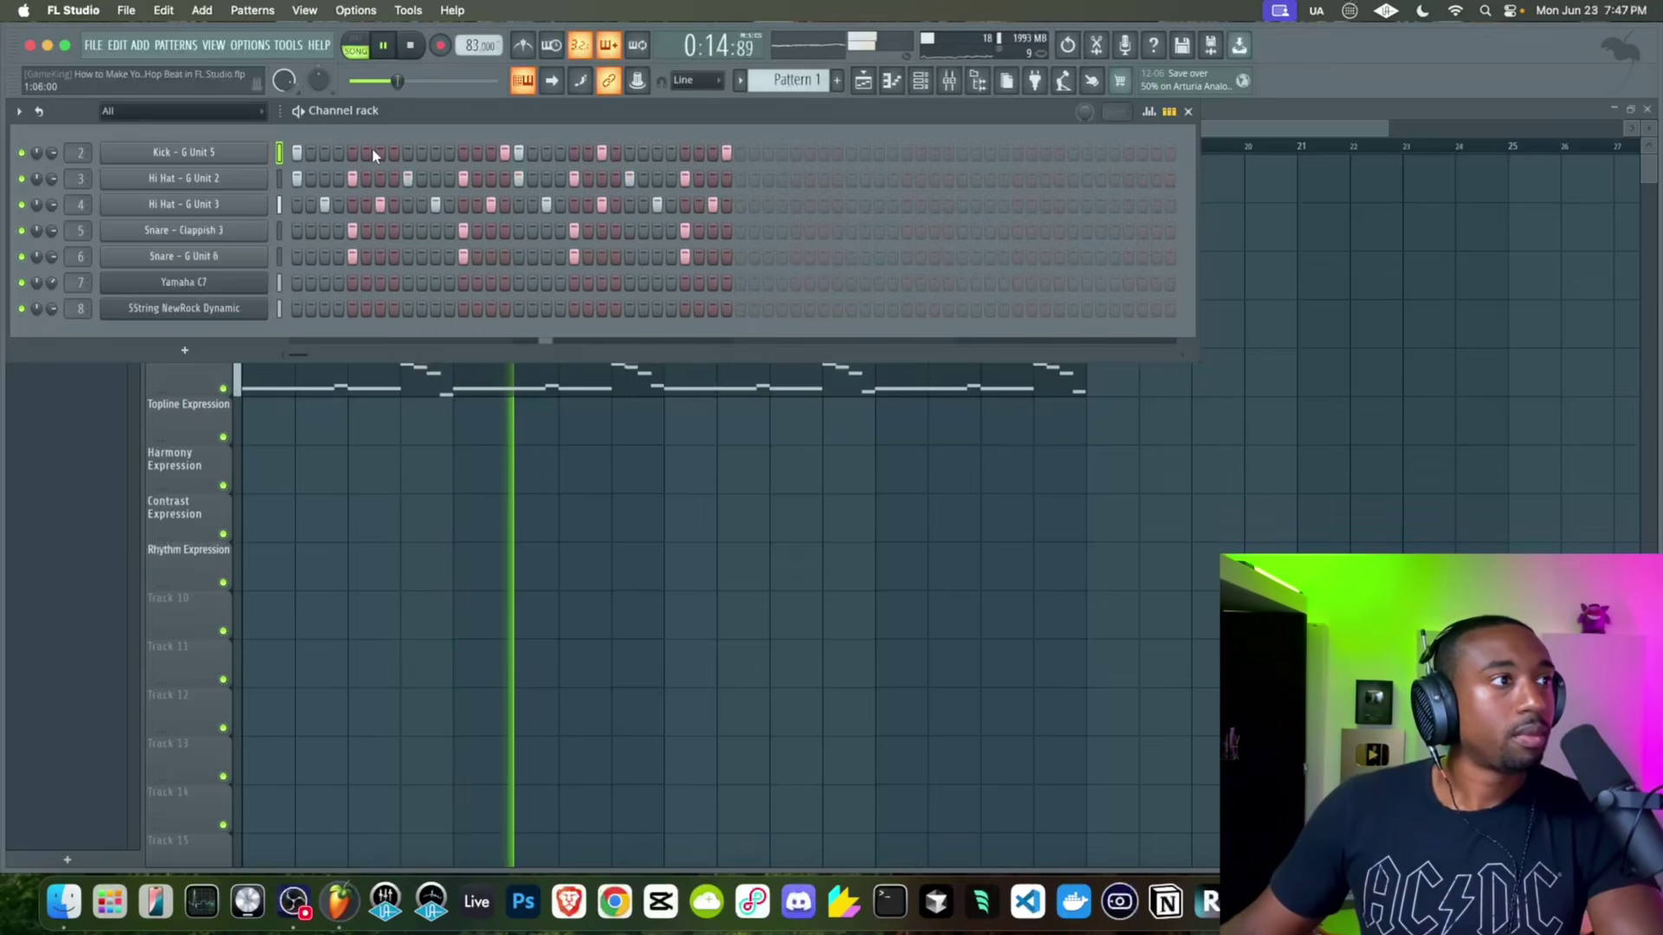
click(392, 154)
click(435, 154)
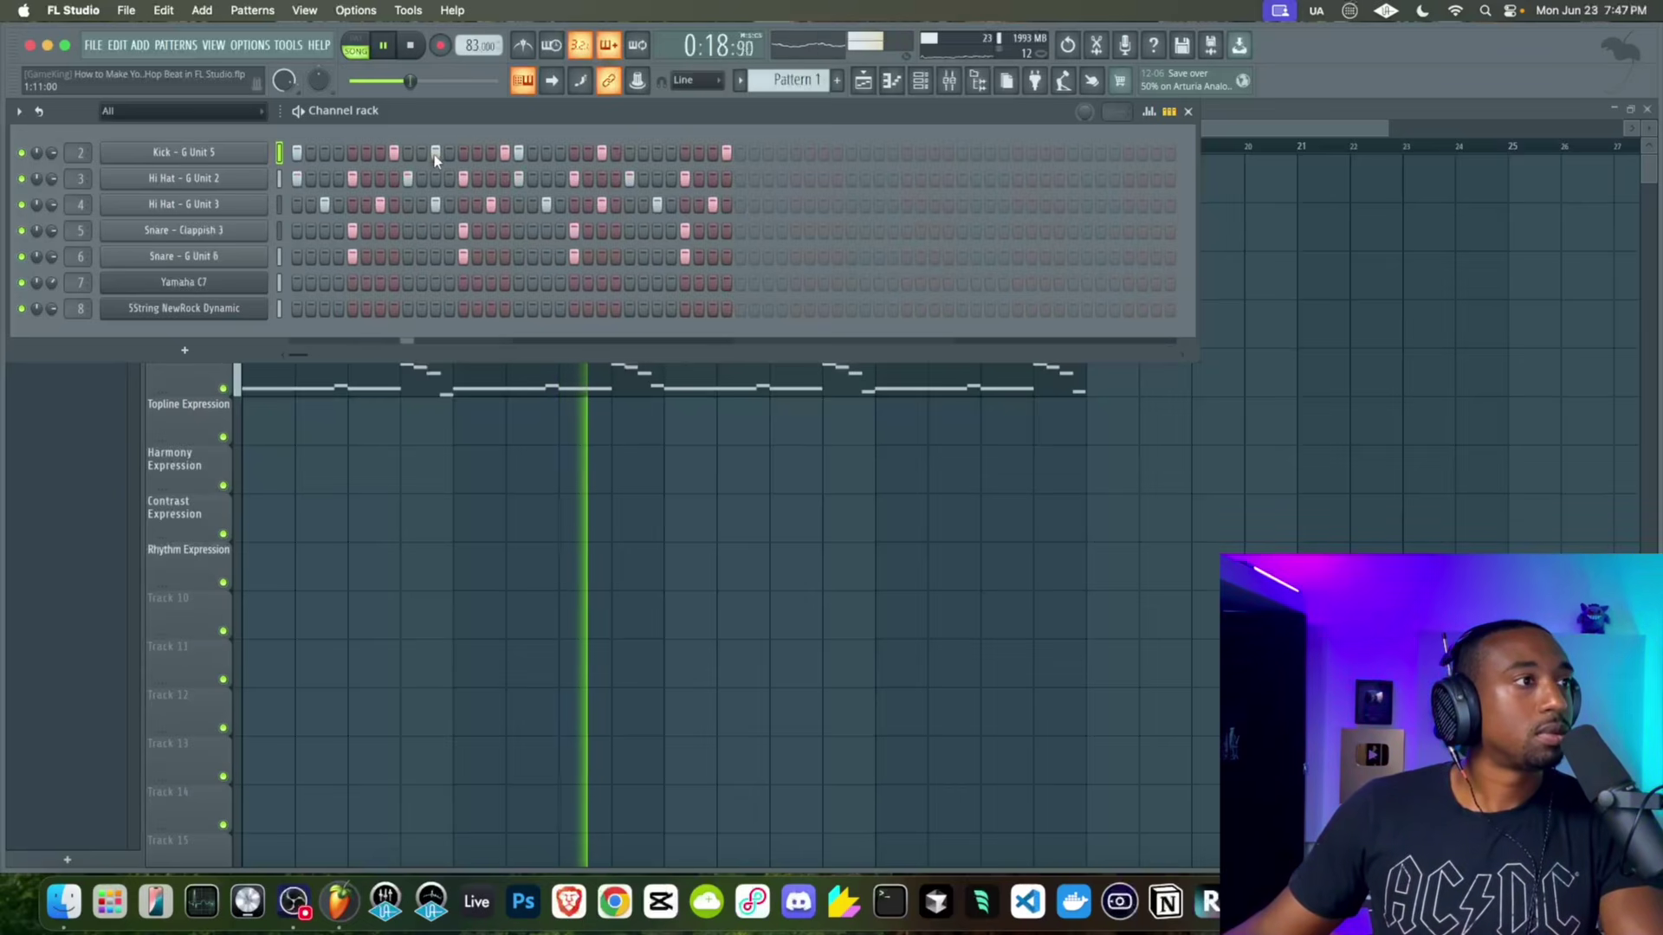
Move the step 8 kick to step 7, remove the step 11 kick and restart playback
key(space)
click(381, 153)
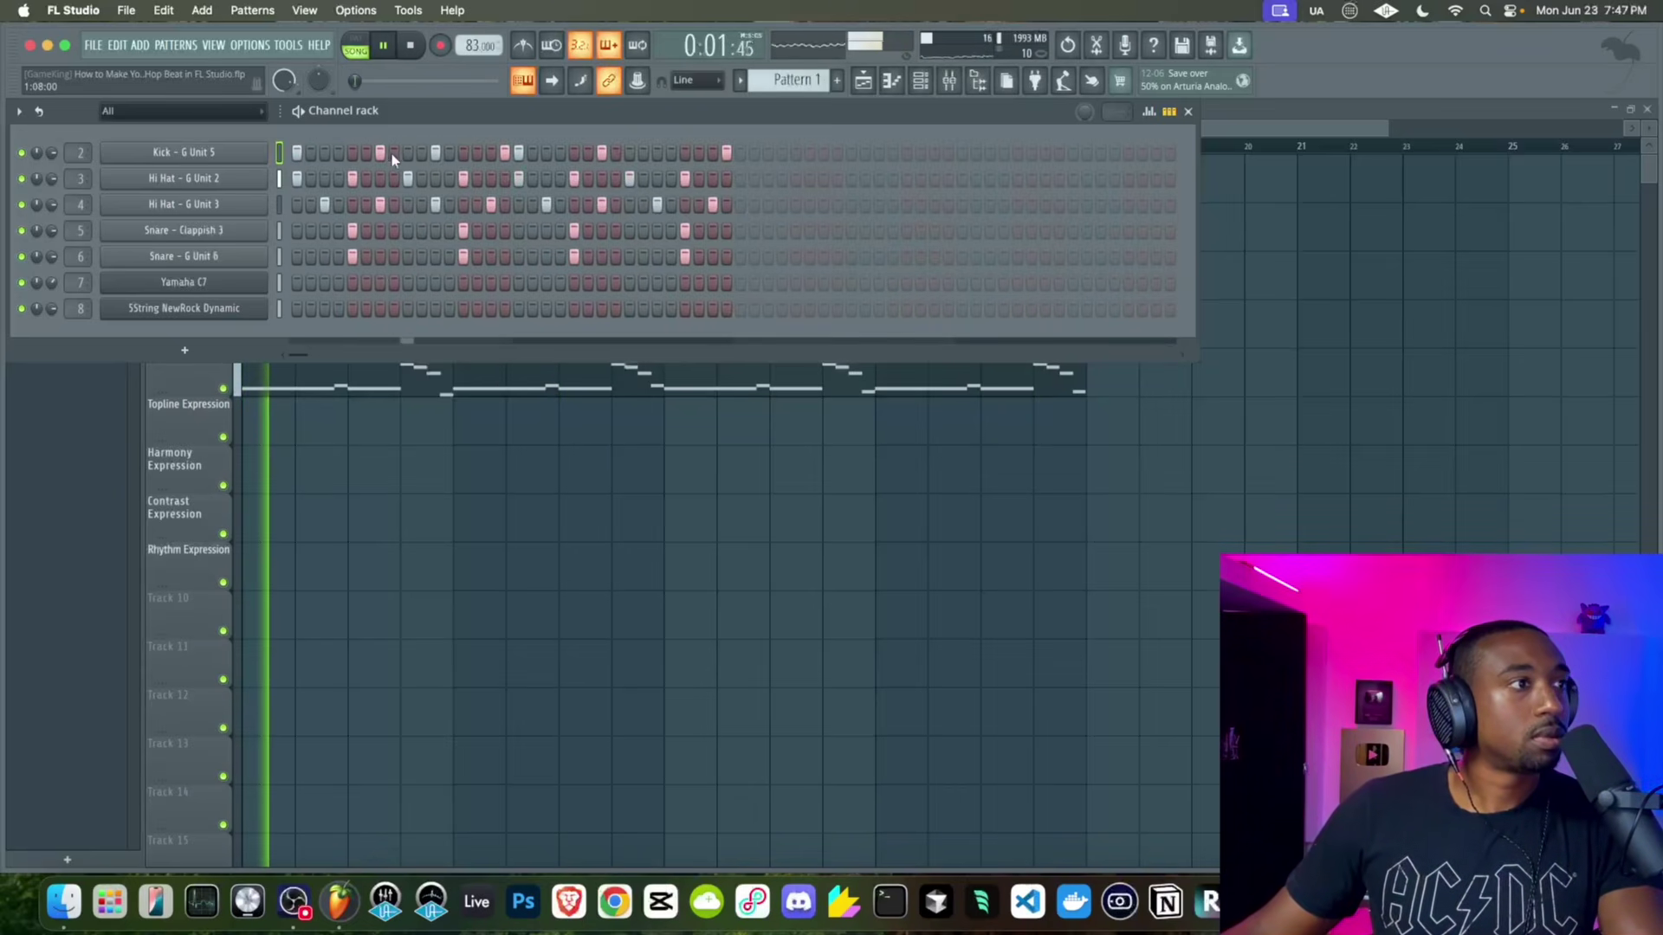
click(436, 154)
key(space)
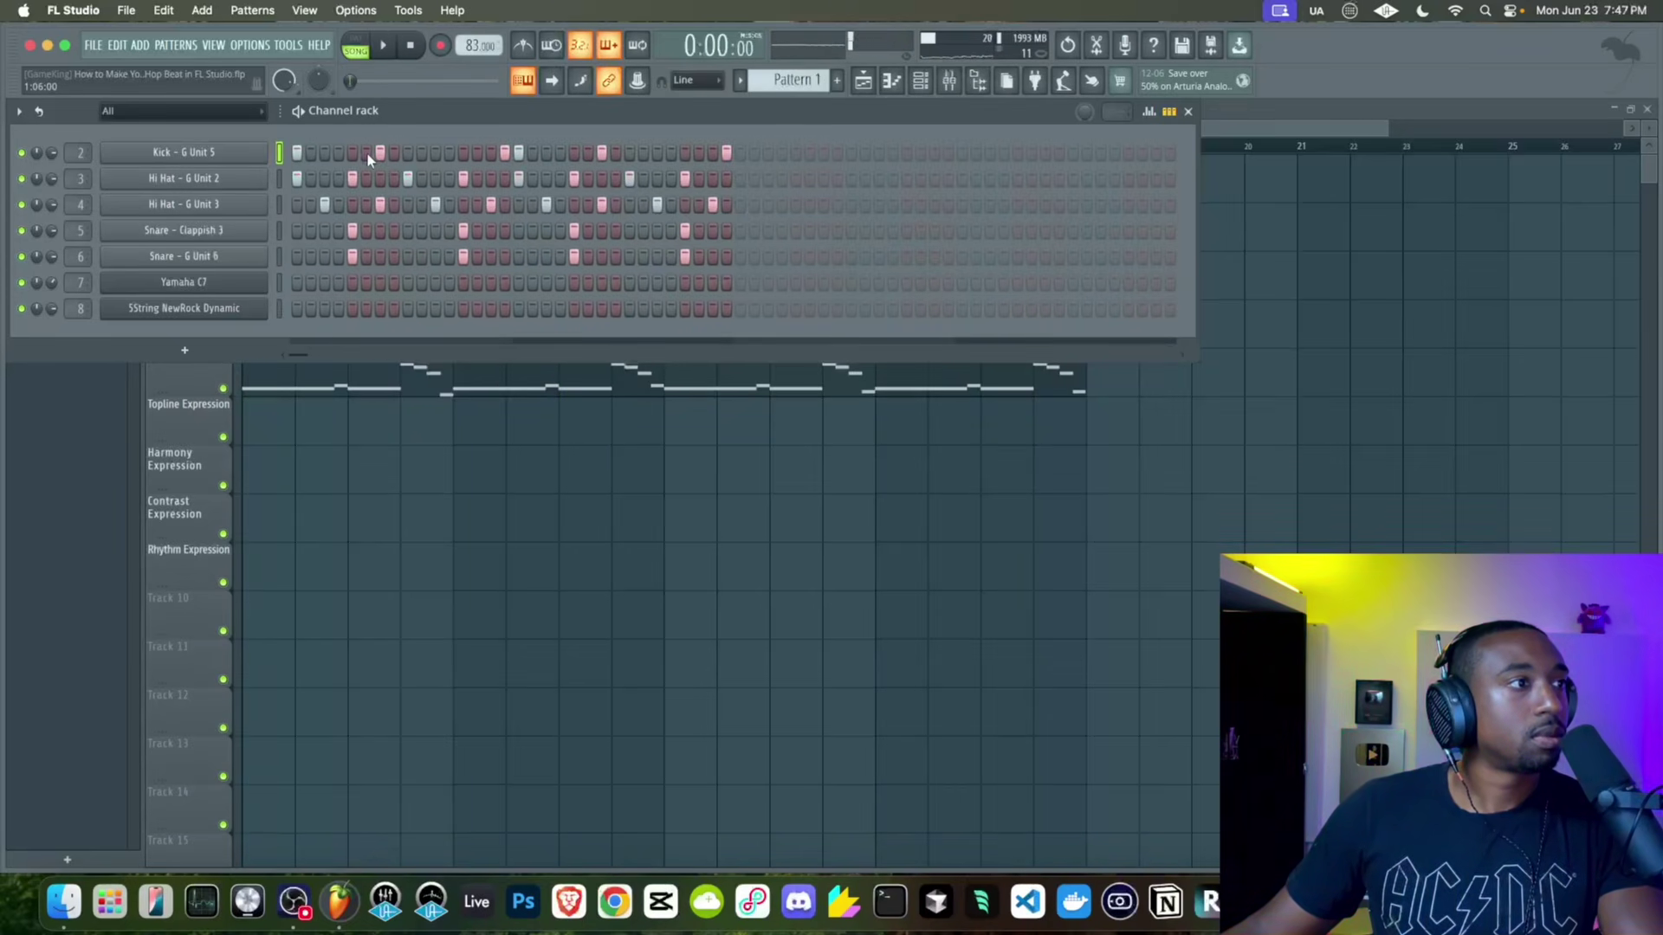
Try the step 7 kick on step 6, then replace it with kicks on steps 4 and 8 and play the beat
click(367, 153)
click(394, 154)
click(380, 153)
click(367, 154)
click(339, 153)
key(space)
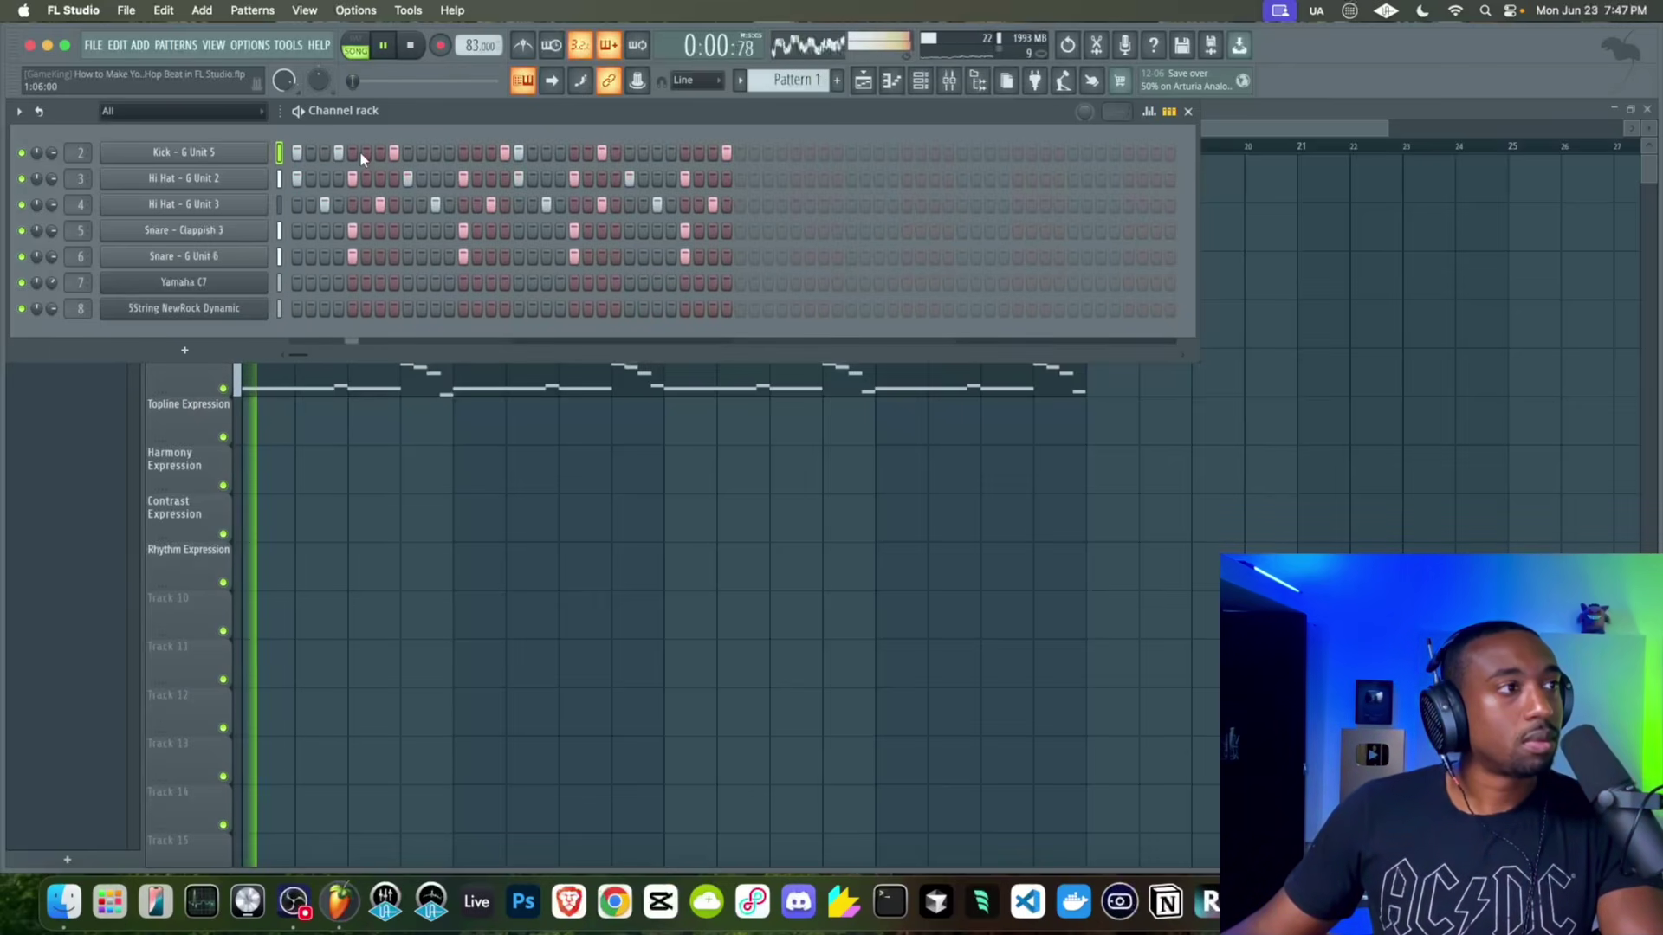
Add a kick on step 20 and move the step 23 kick to step 24
click(560, 154)
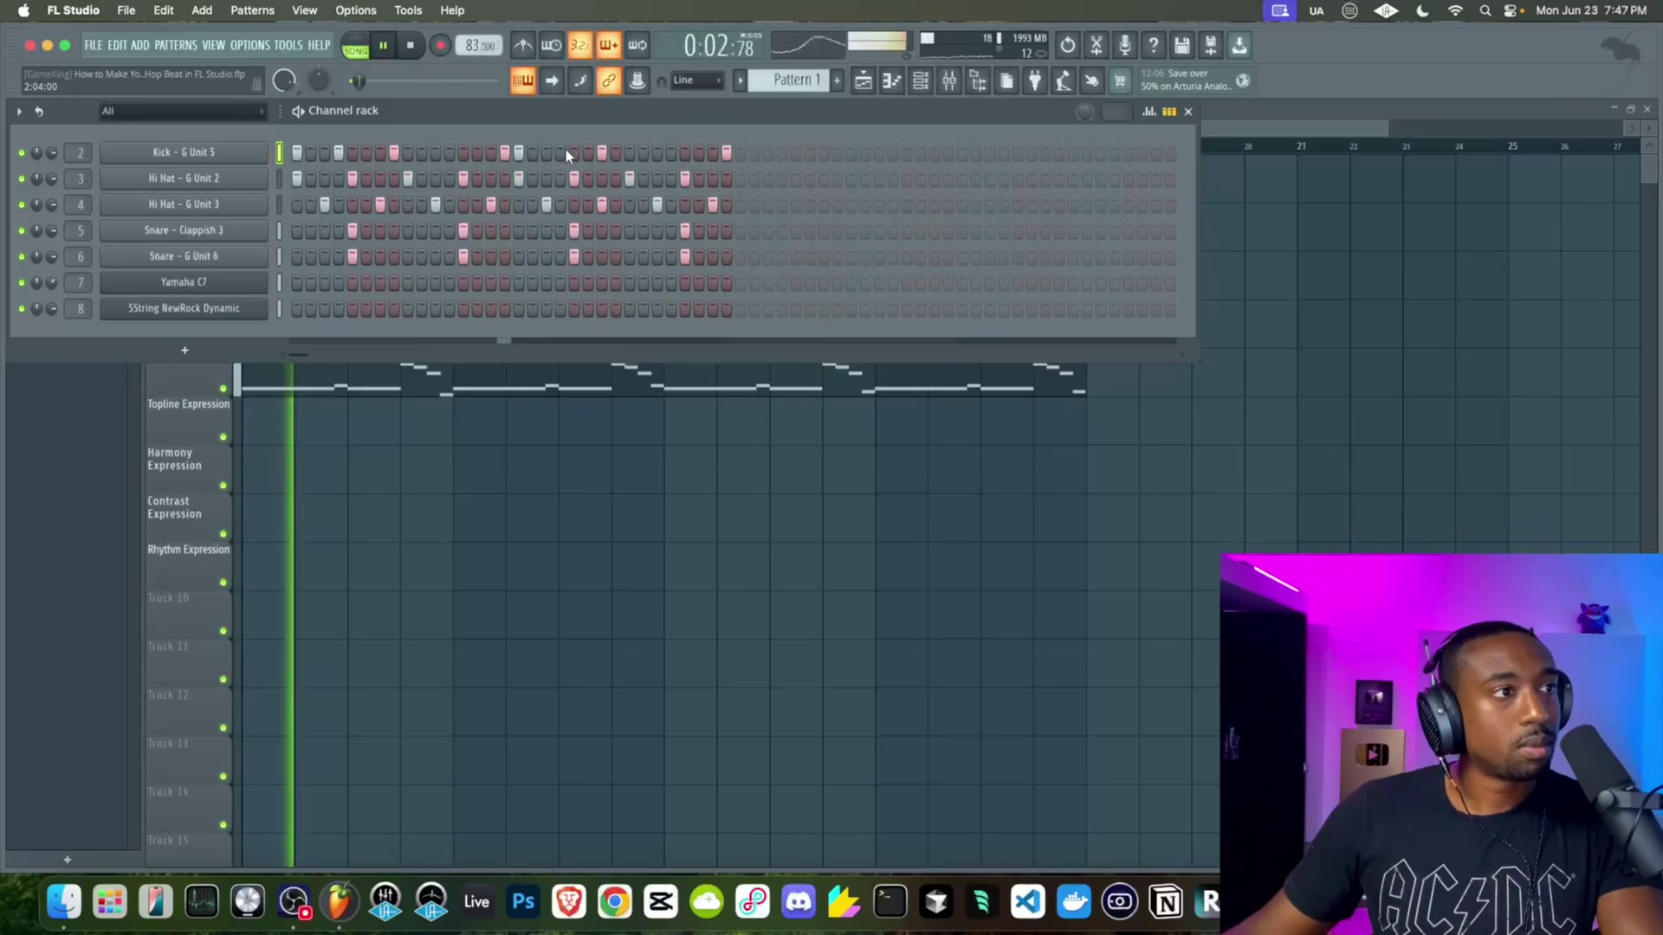
click(602, 153)
click(616, 153)
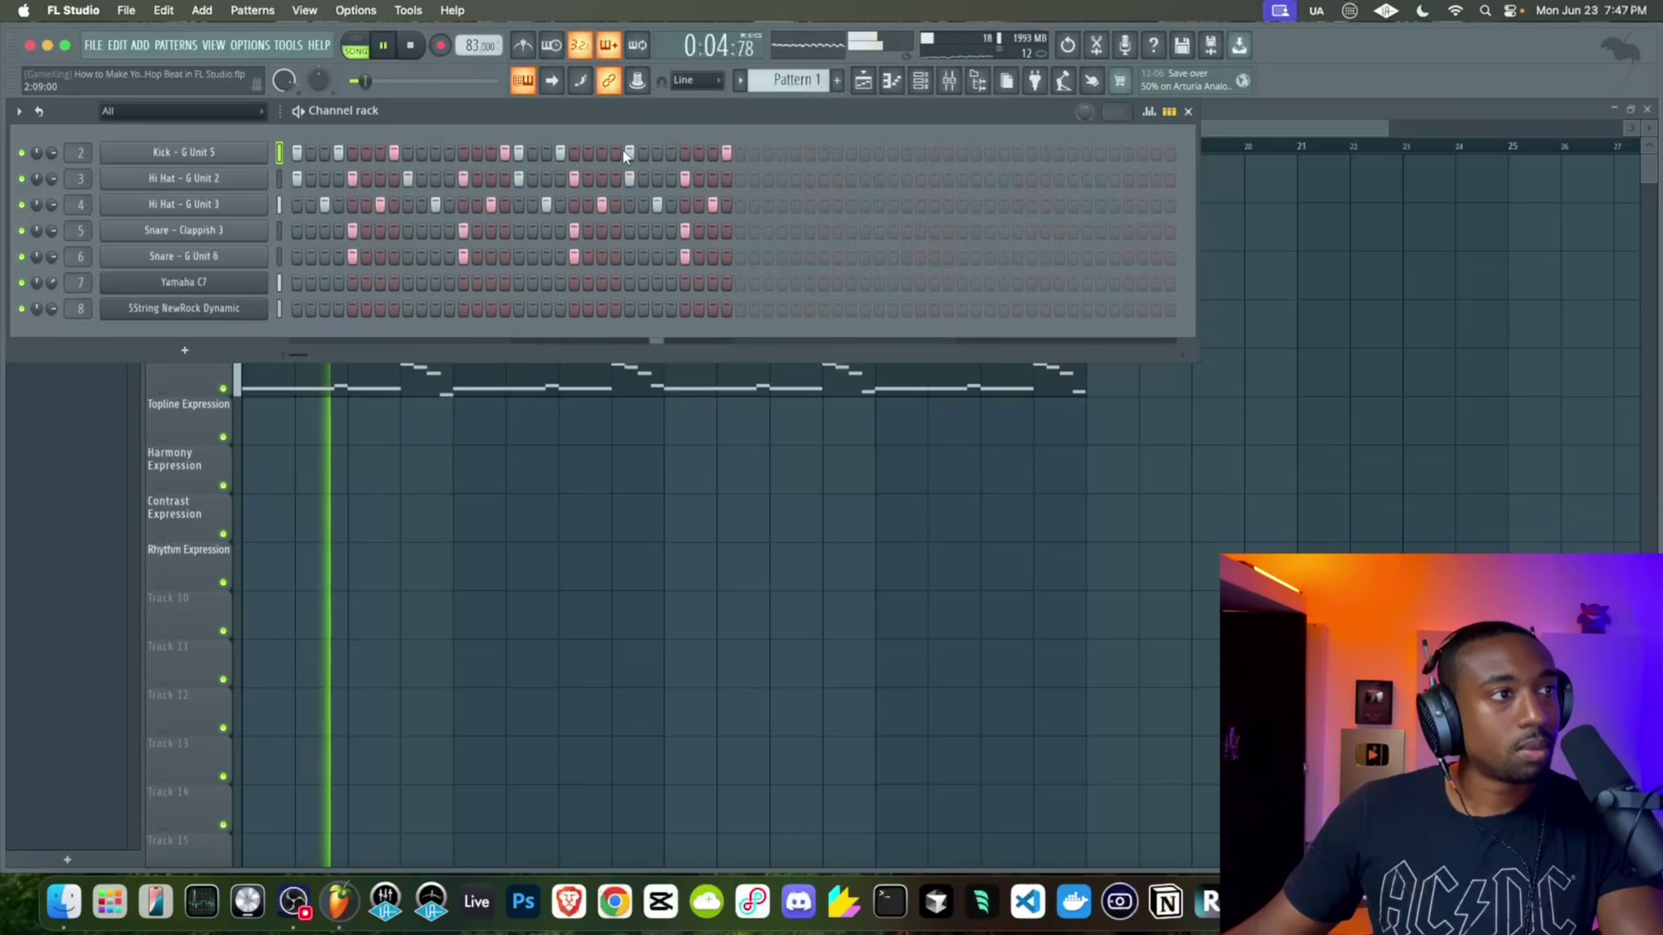
Clear the steps of both hi-hat channels and fill Hi Hat - G Unit 2 on every 2 steps
click(279, 178)
shift+click(279, 203)
key(ctrl+x)
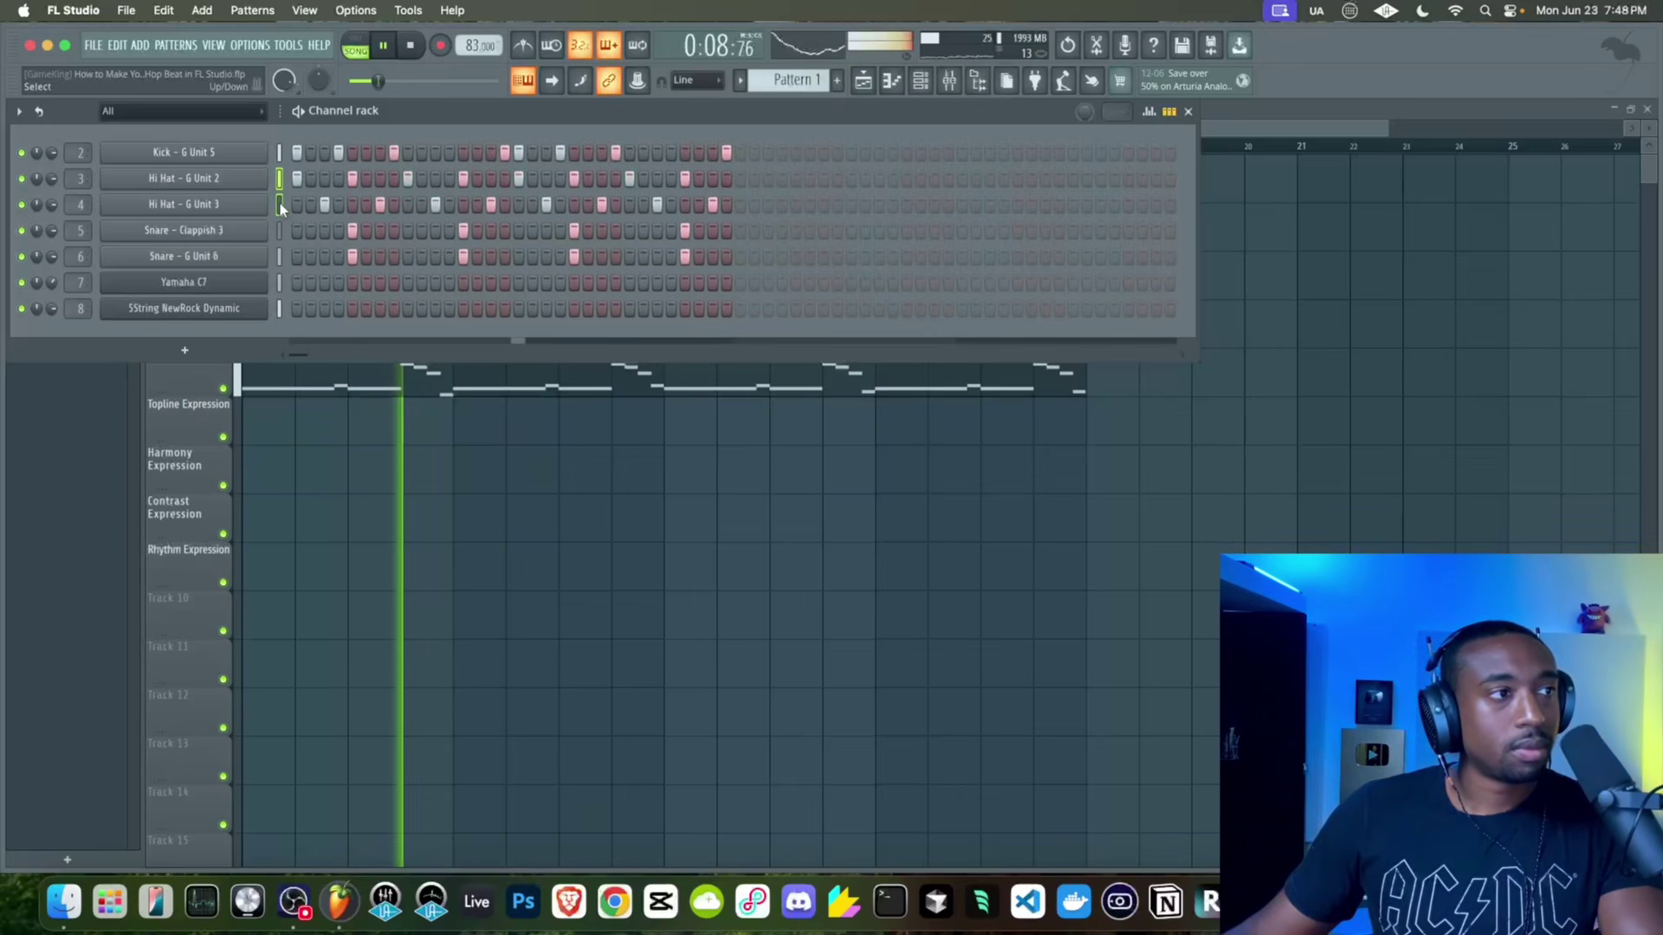
click(949, 80)
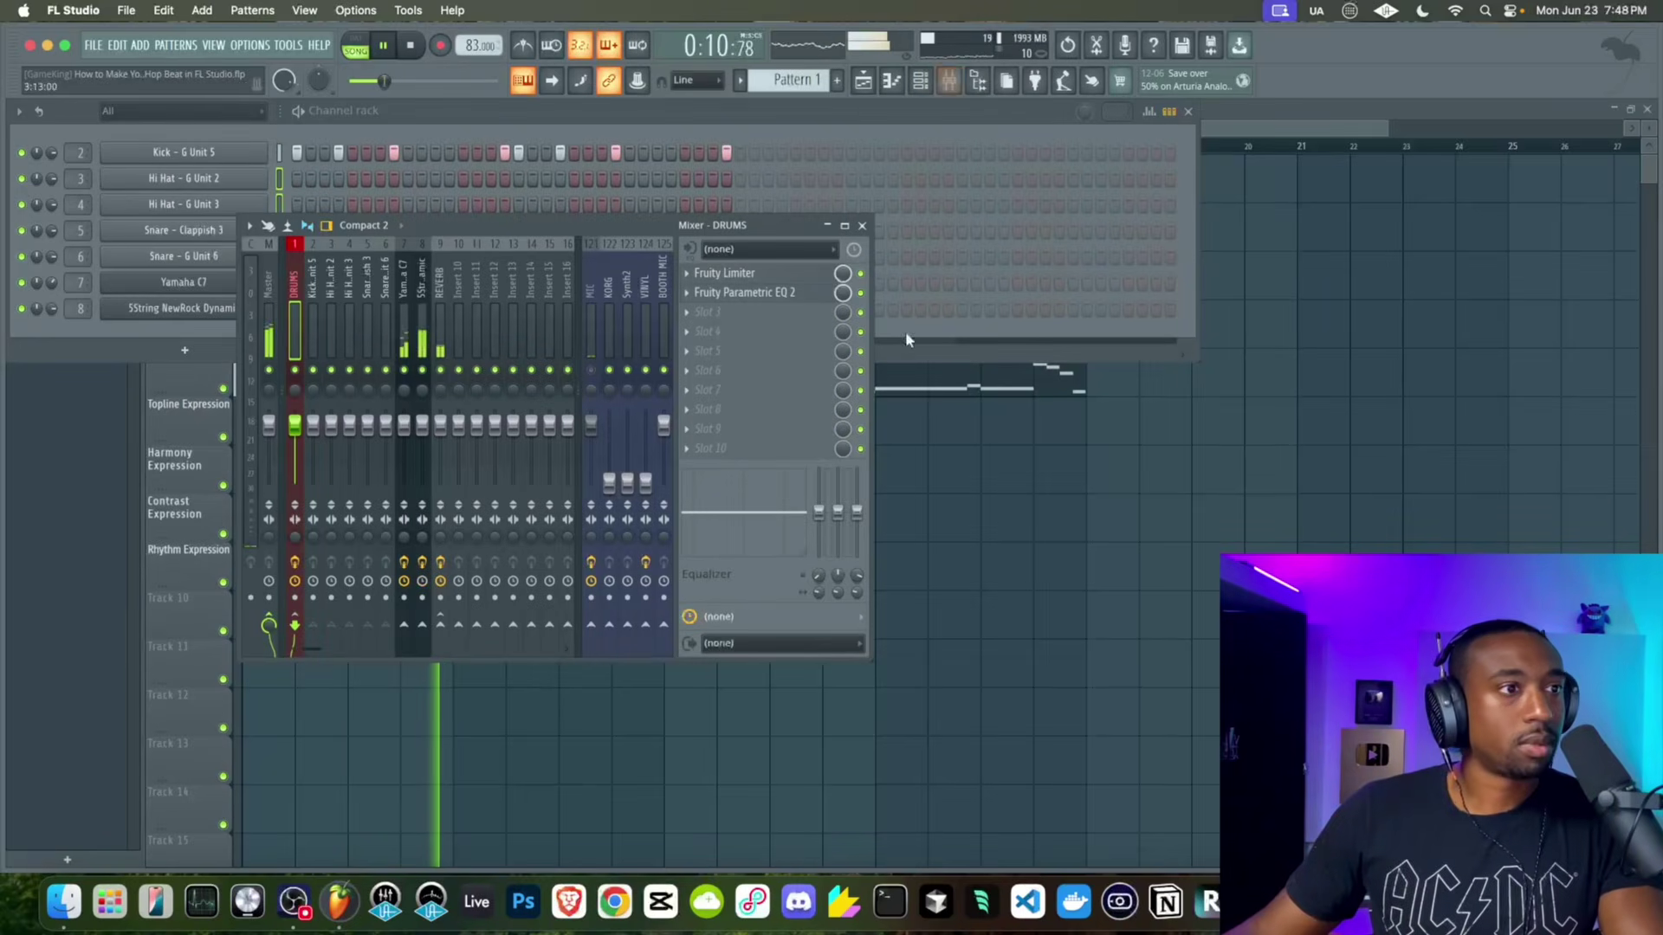
right_click(230, 175)
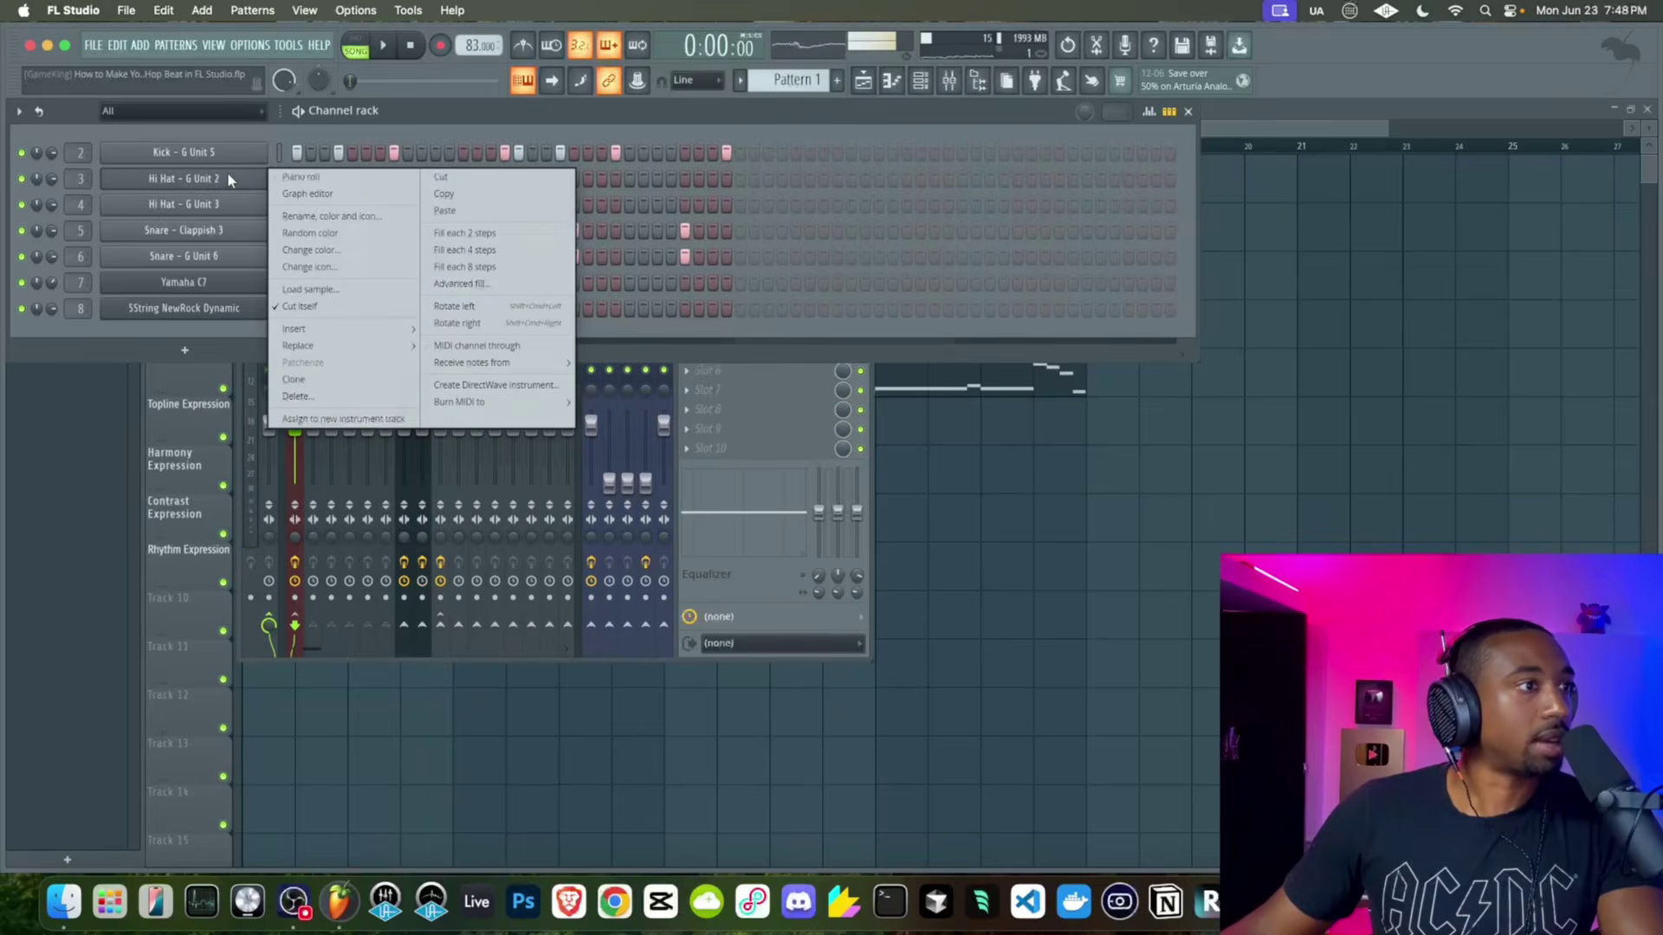
click(457, 229)
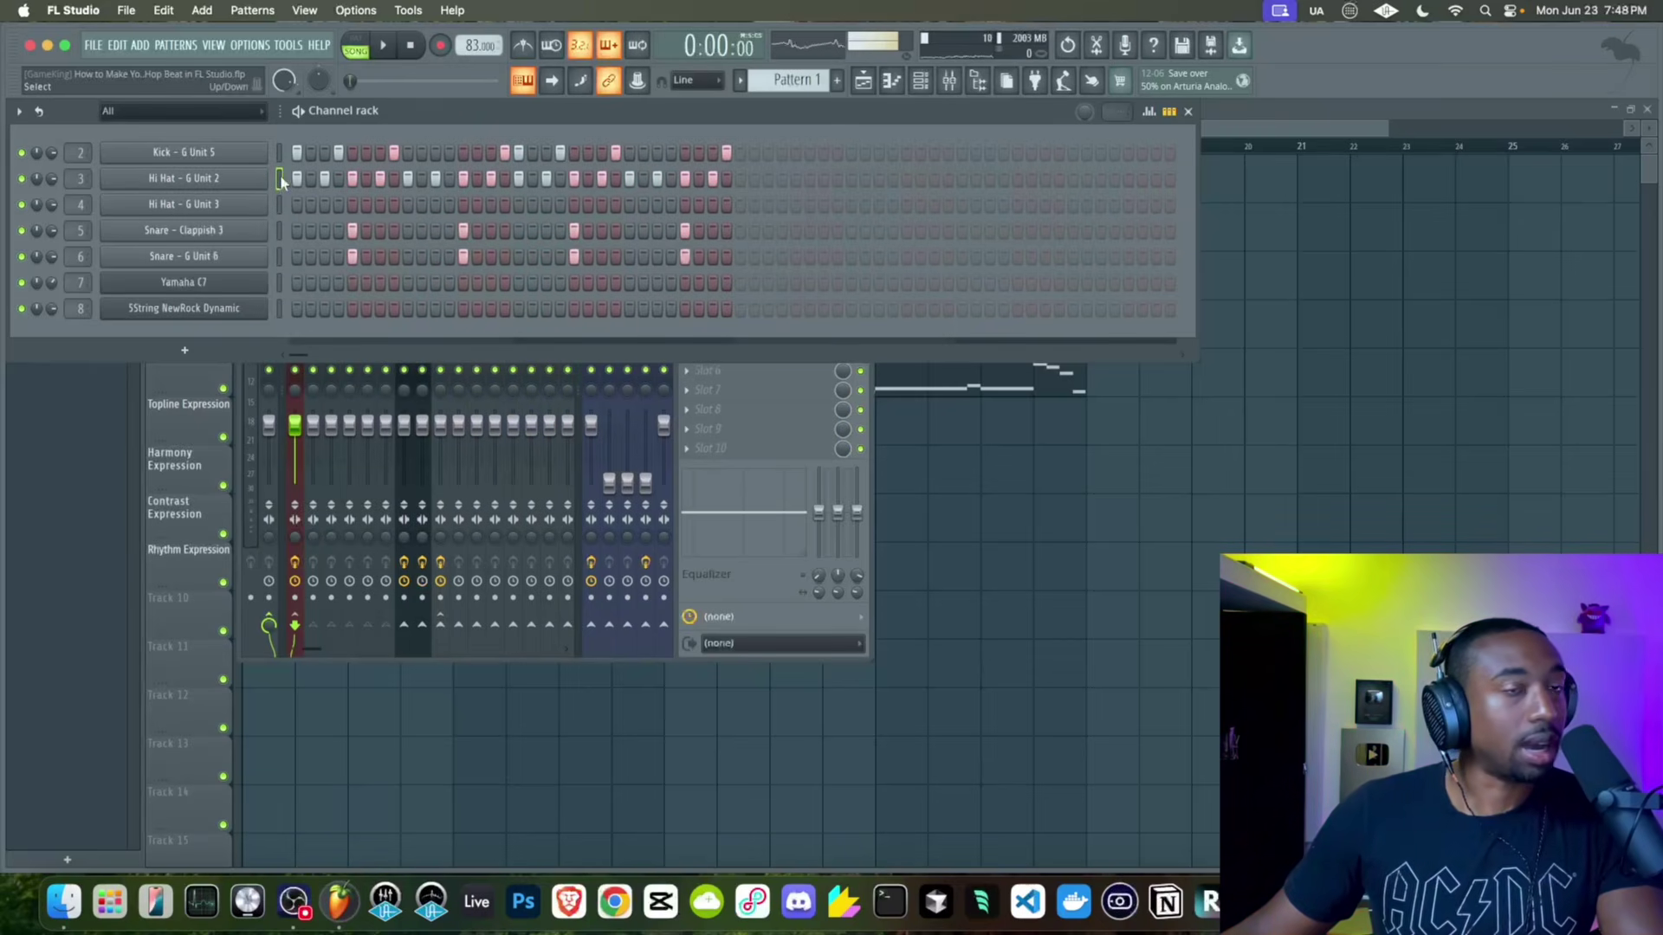
Lower the velocity of every second Hi Hat - G Unit 2 hit in the graph editor, then close the editor
click(1149, 112)
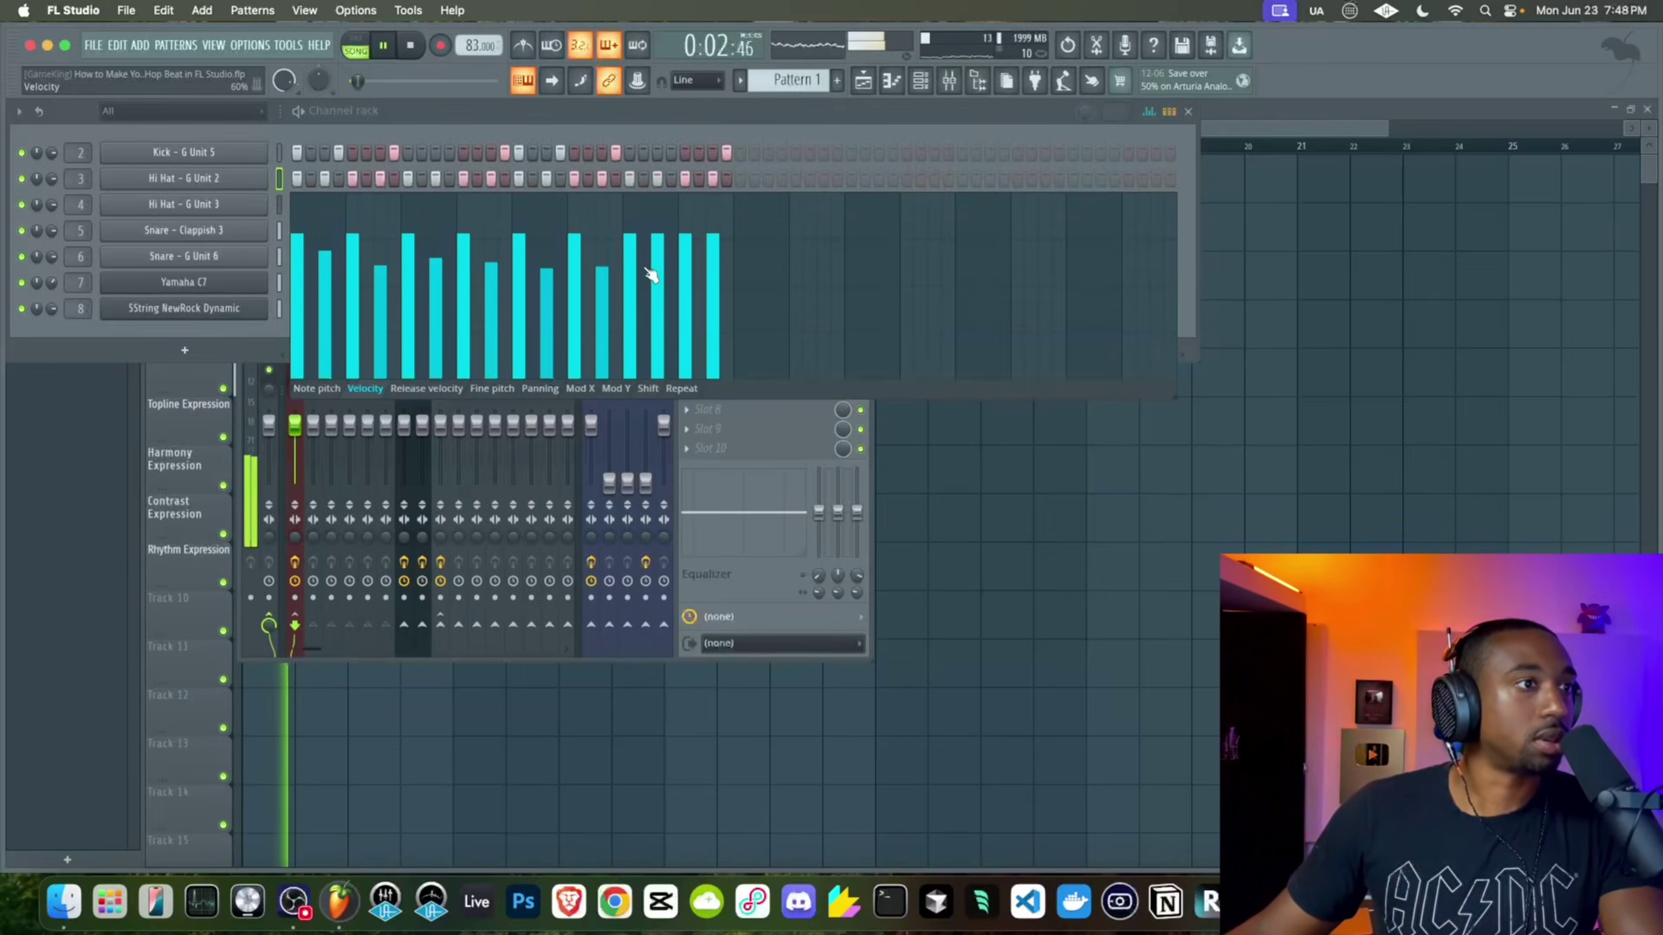
drag(675, 265, 718, 268)
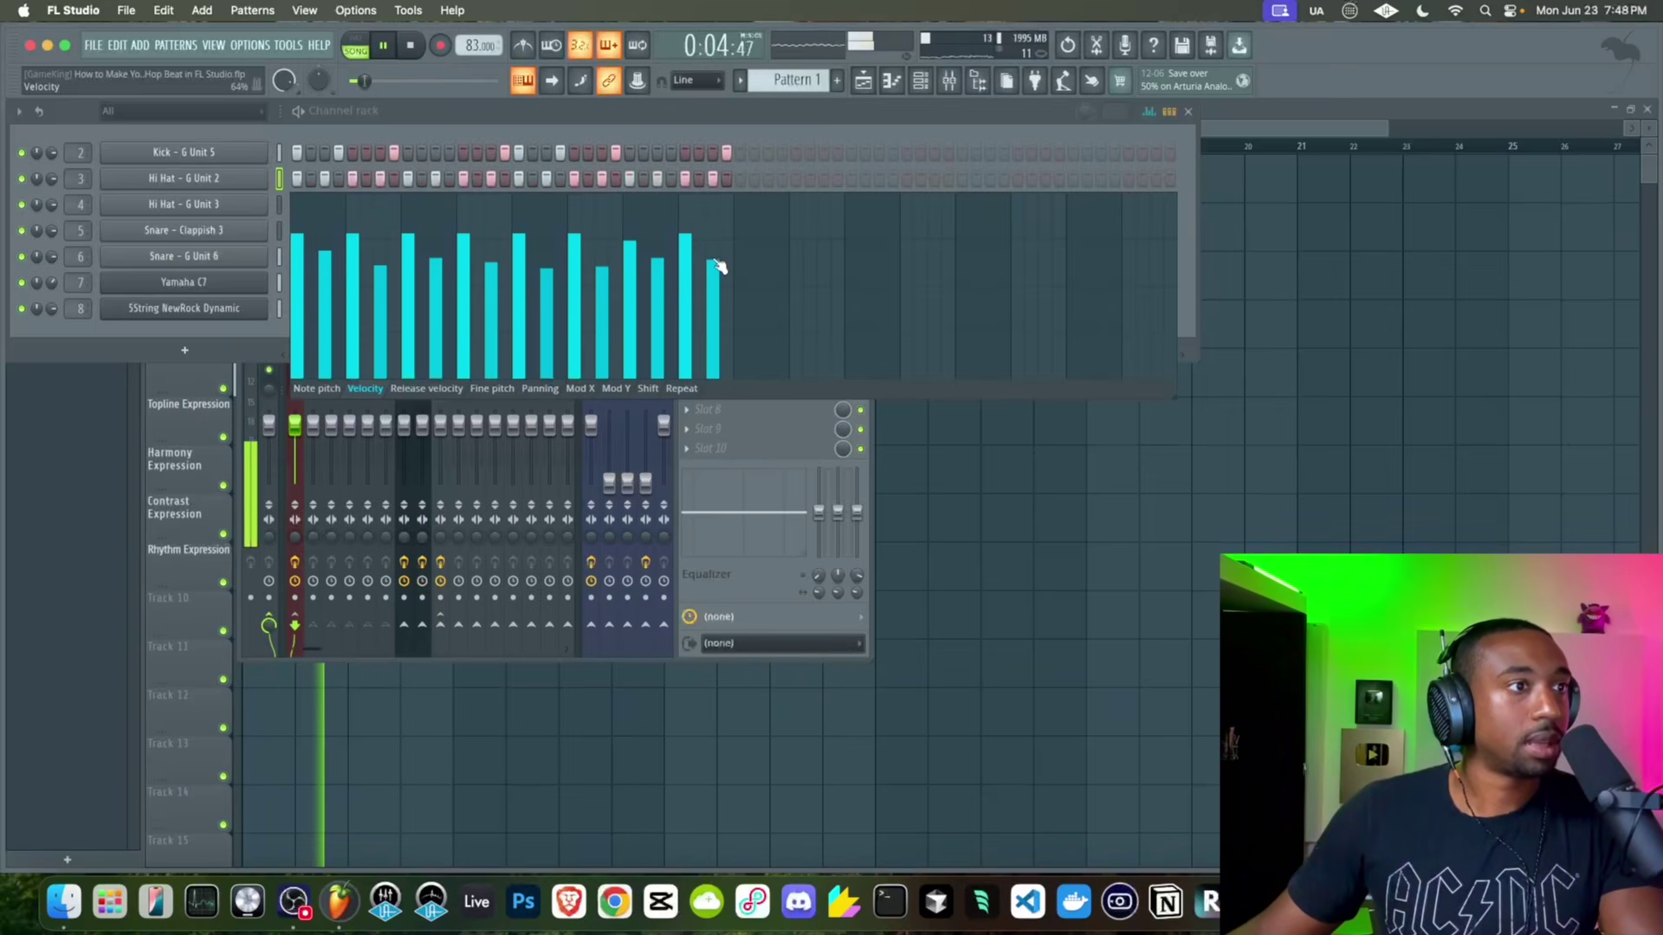
click(1152, 113)
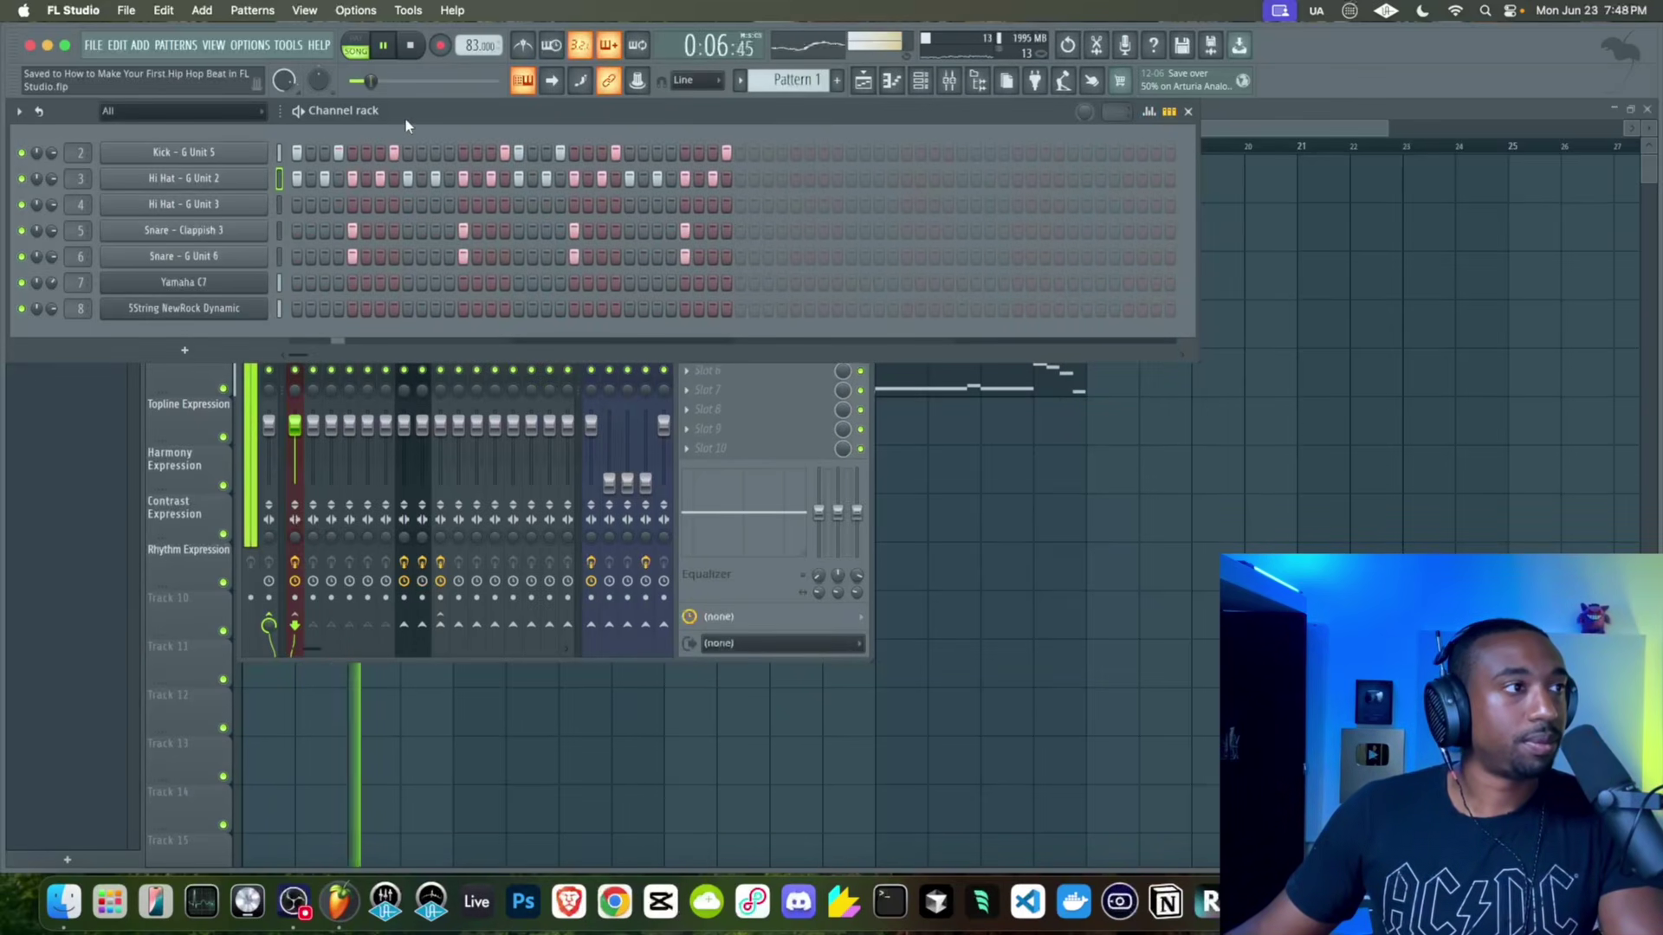
Review the Kick - G Unit 5 sample and miscellaneous settings and its mixer track, then close them
click(251, 149)
click(265, 337)
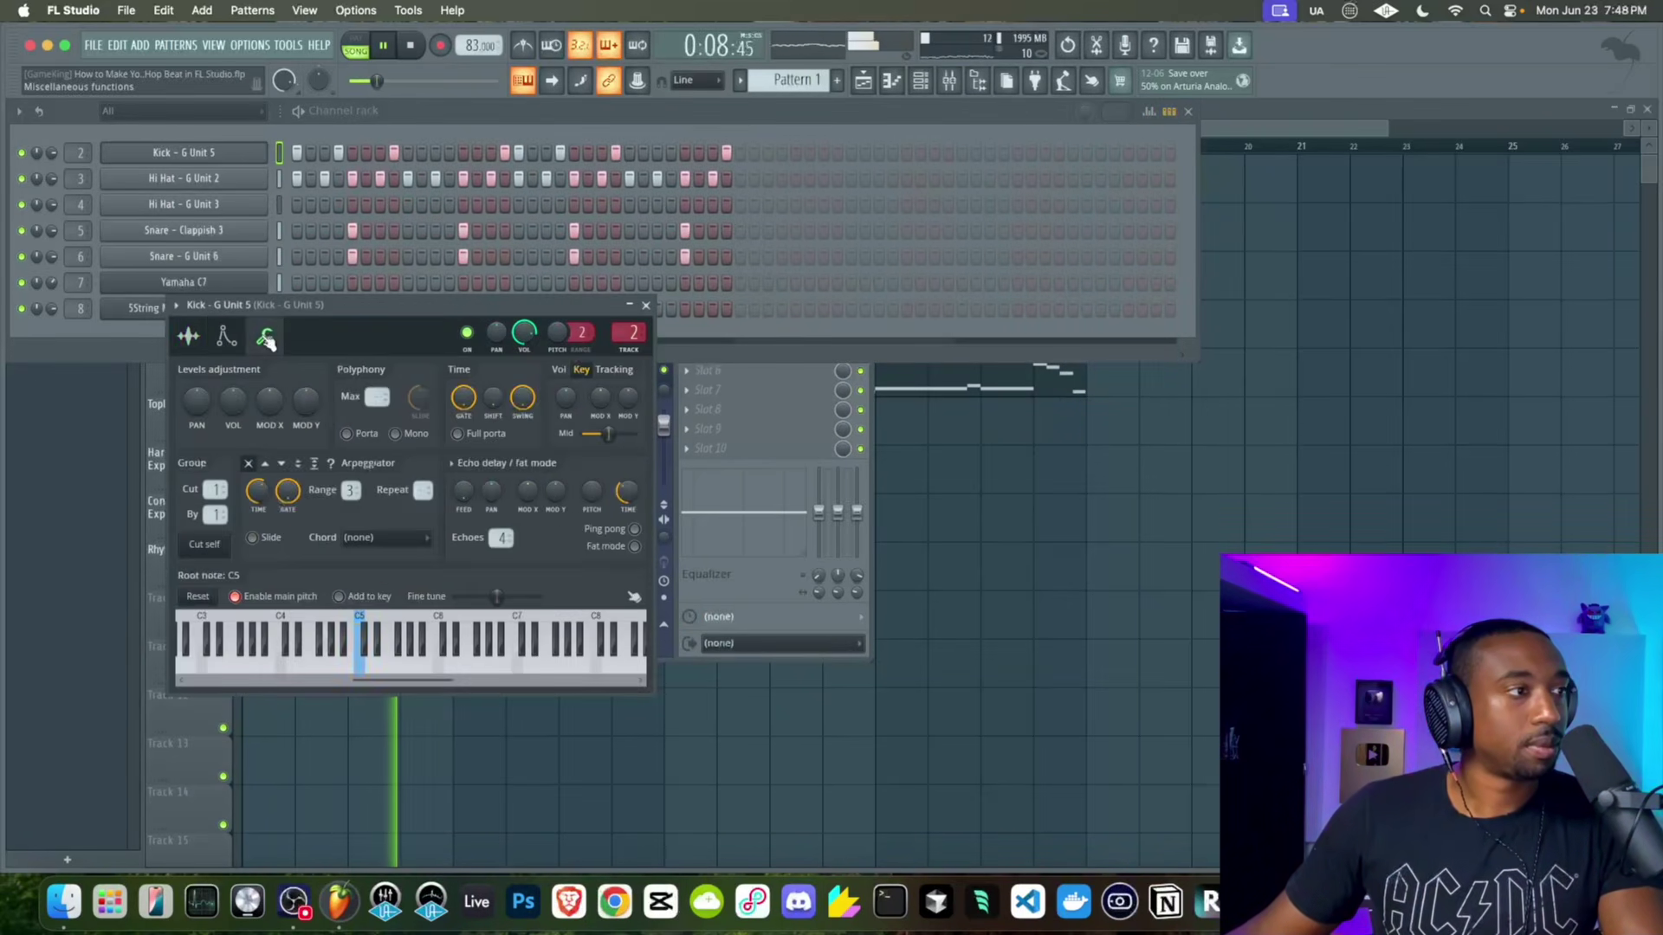
click(188, 337)
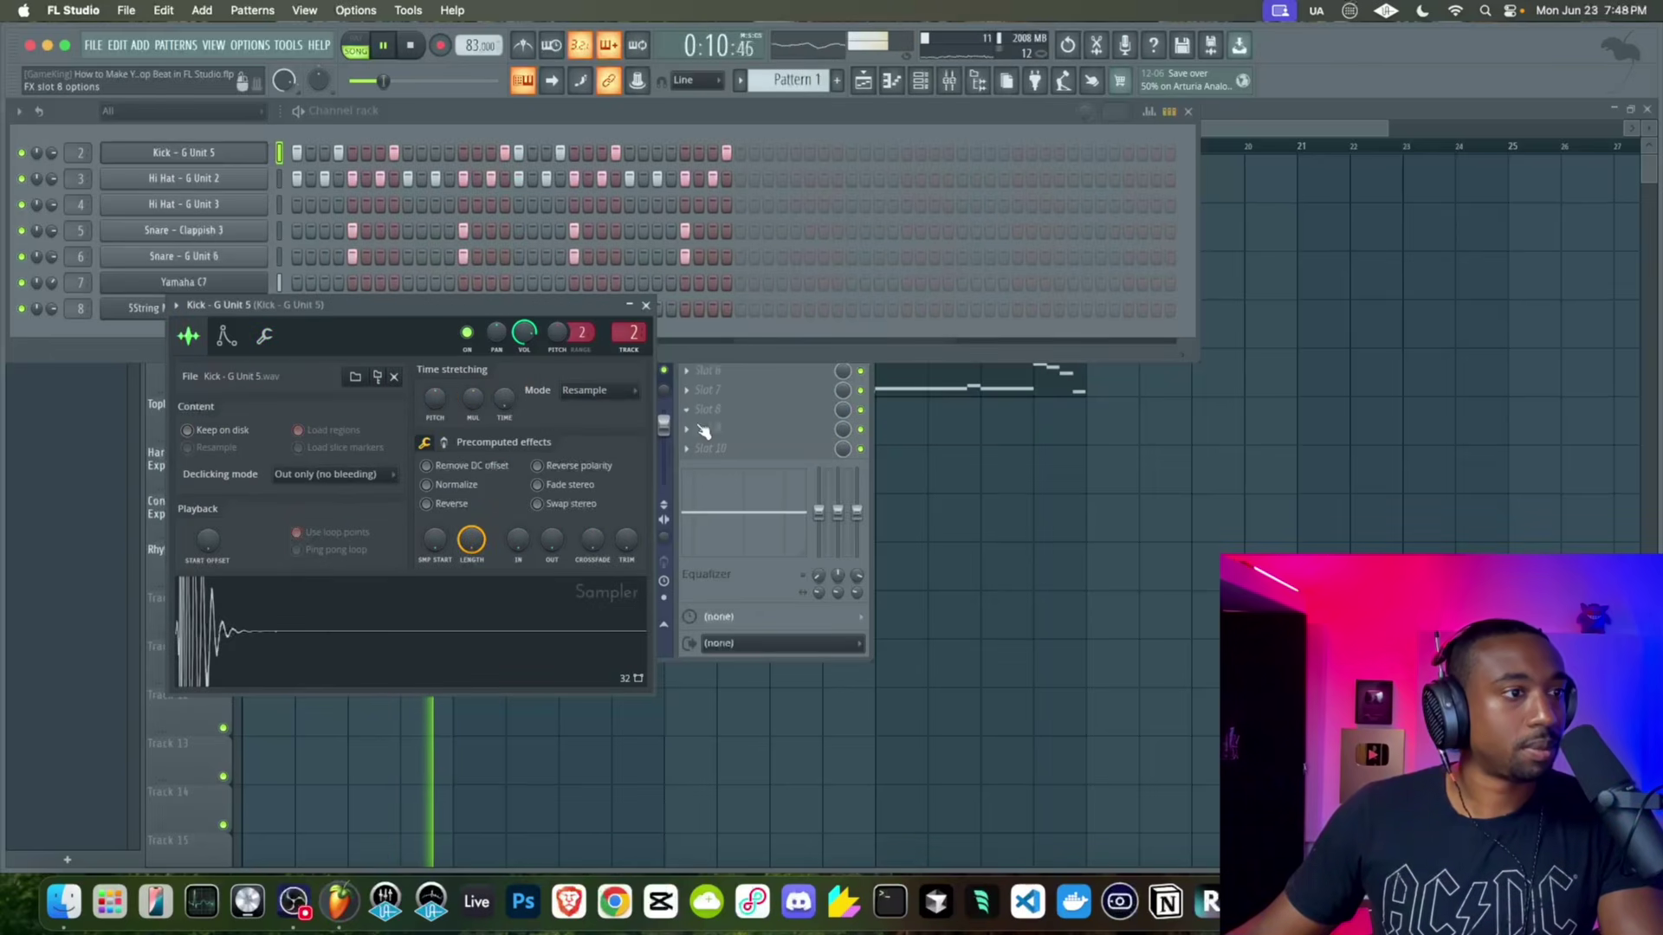
click(698, 470)
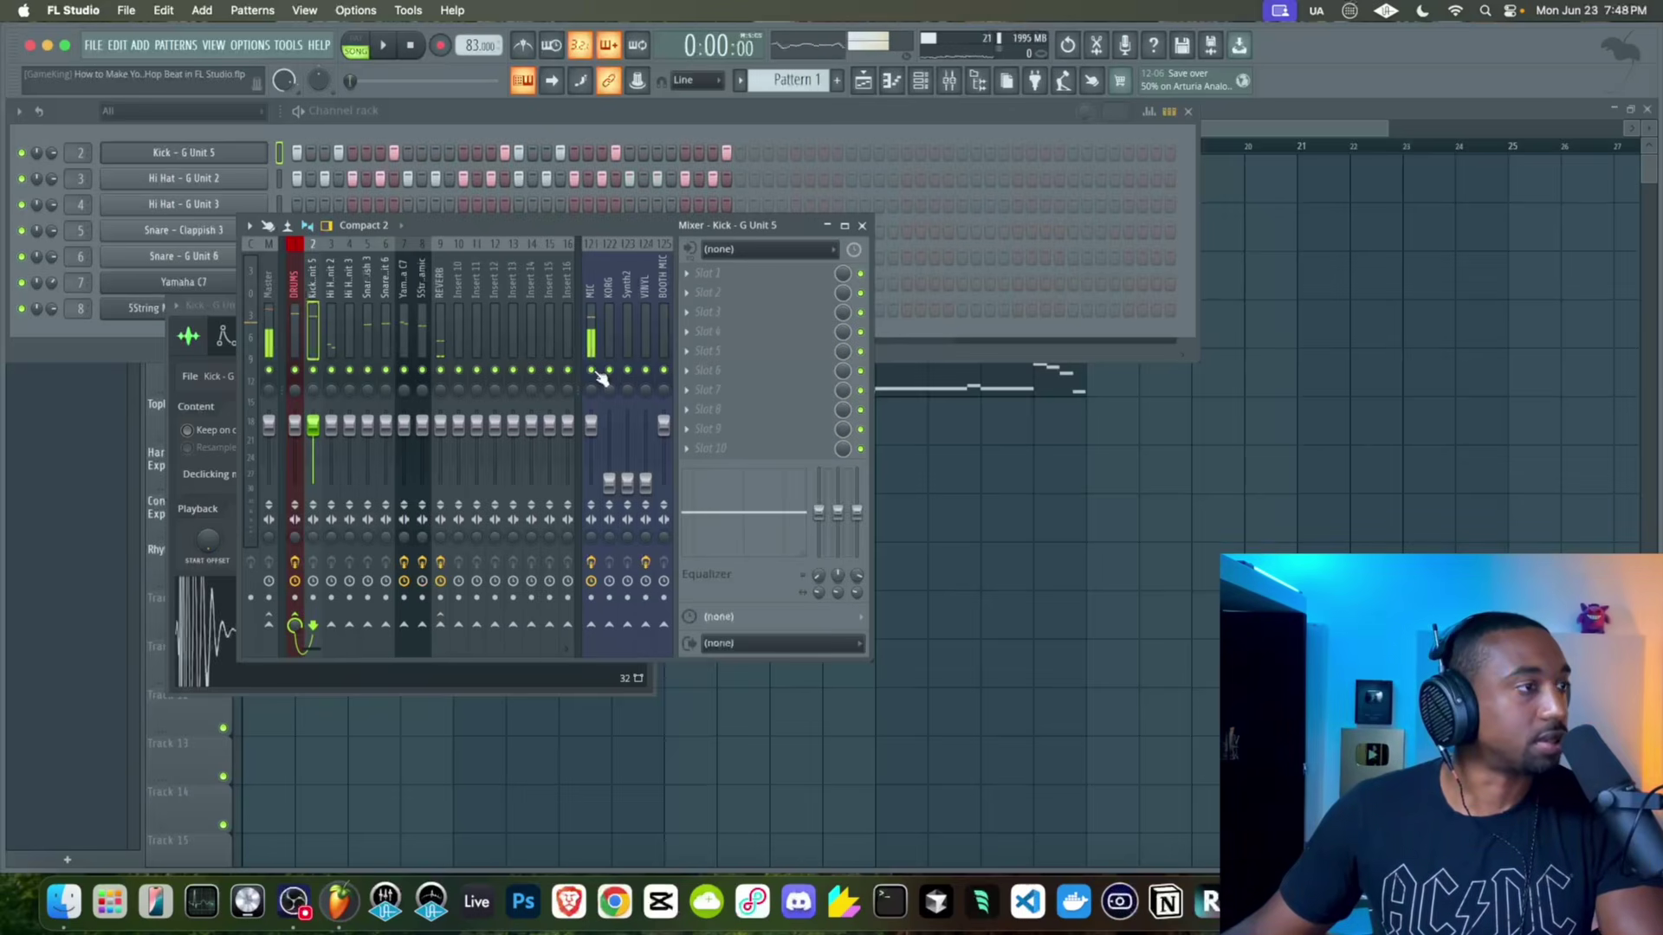
click(862, 226)
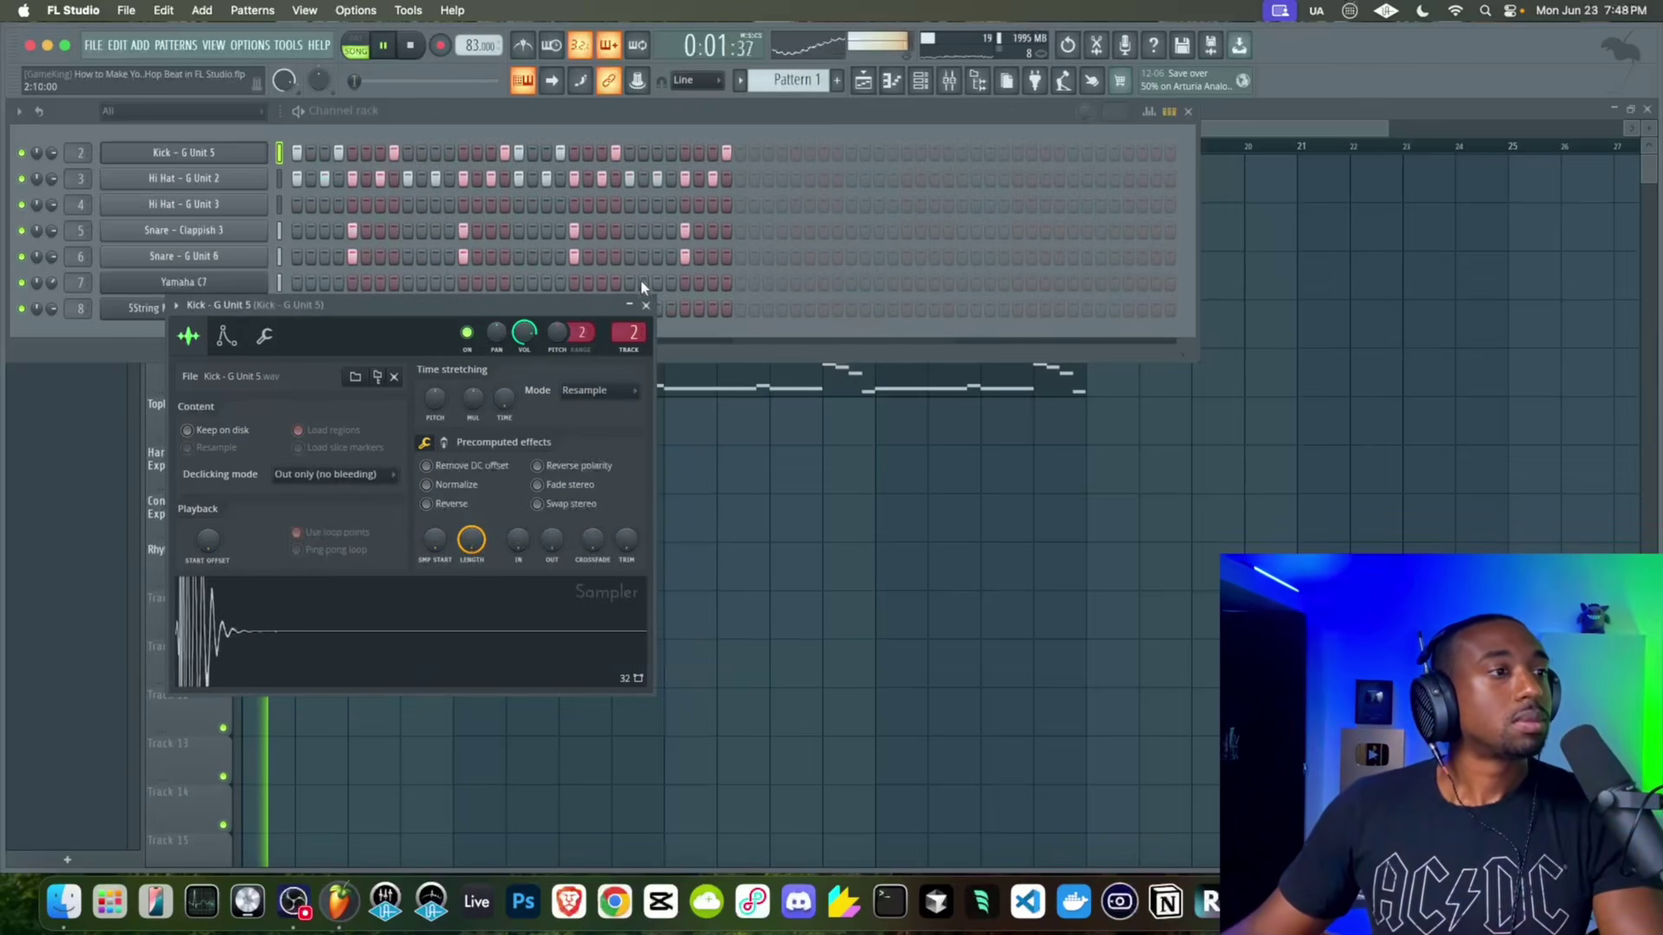
click(645, 305)
Clear the Kick - G Unit 5 pattern and place kicks on steps 1, 7, 17 and 23
drag(339, 152, 727, 154)
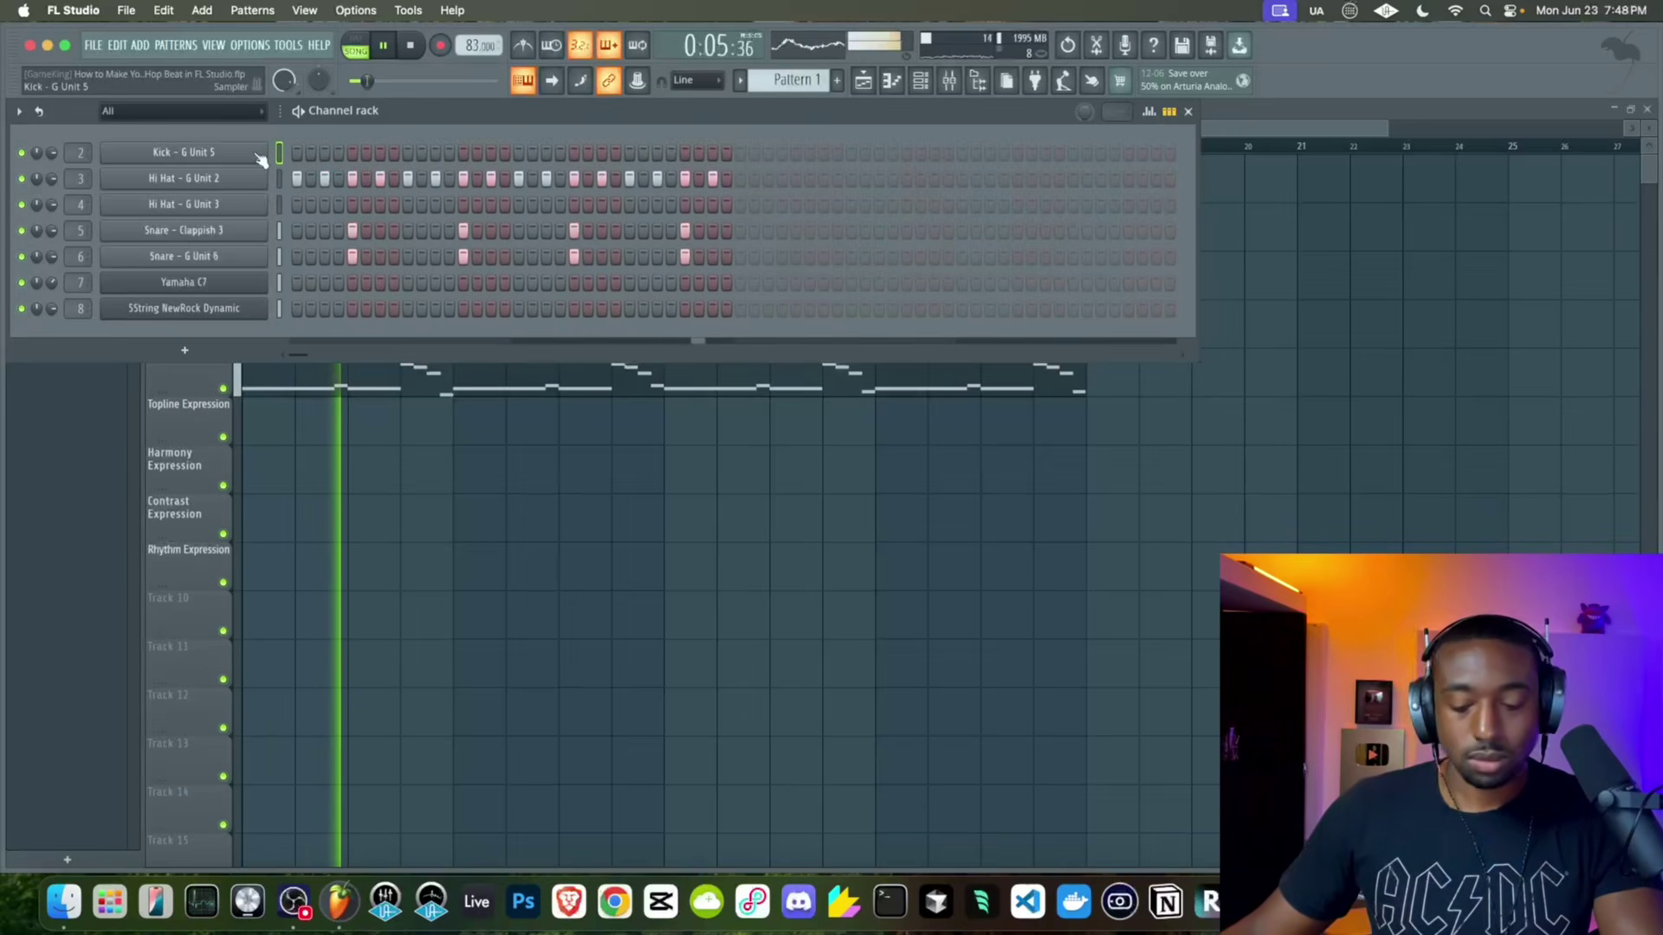
click(297, 152)
click(297, 153)
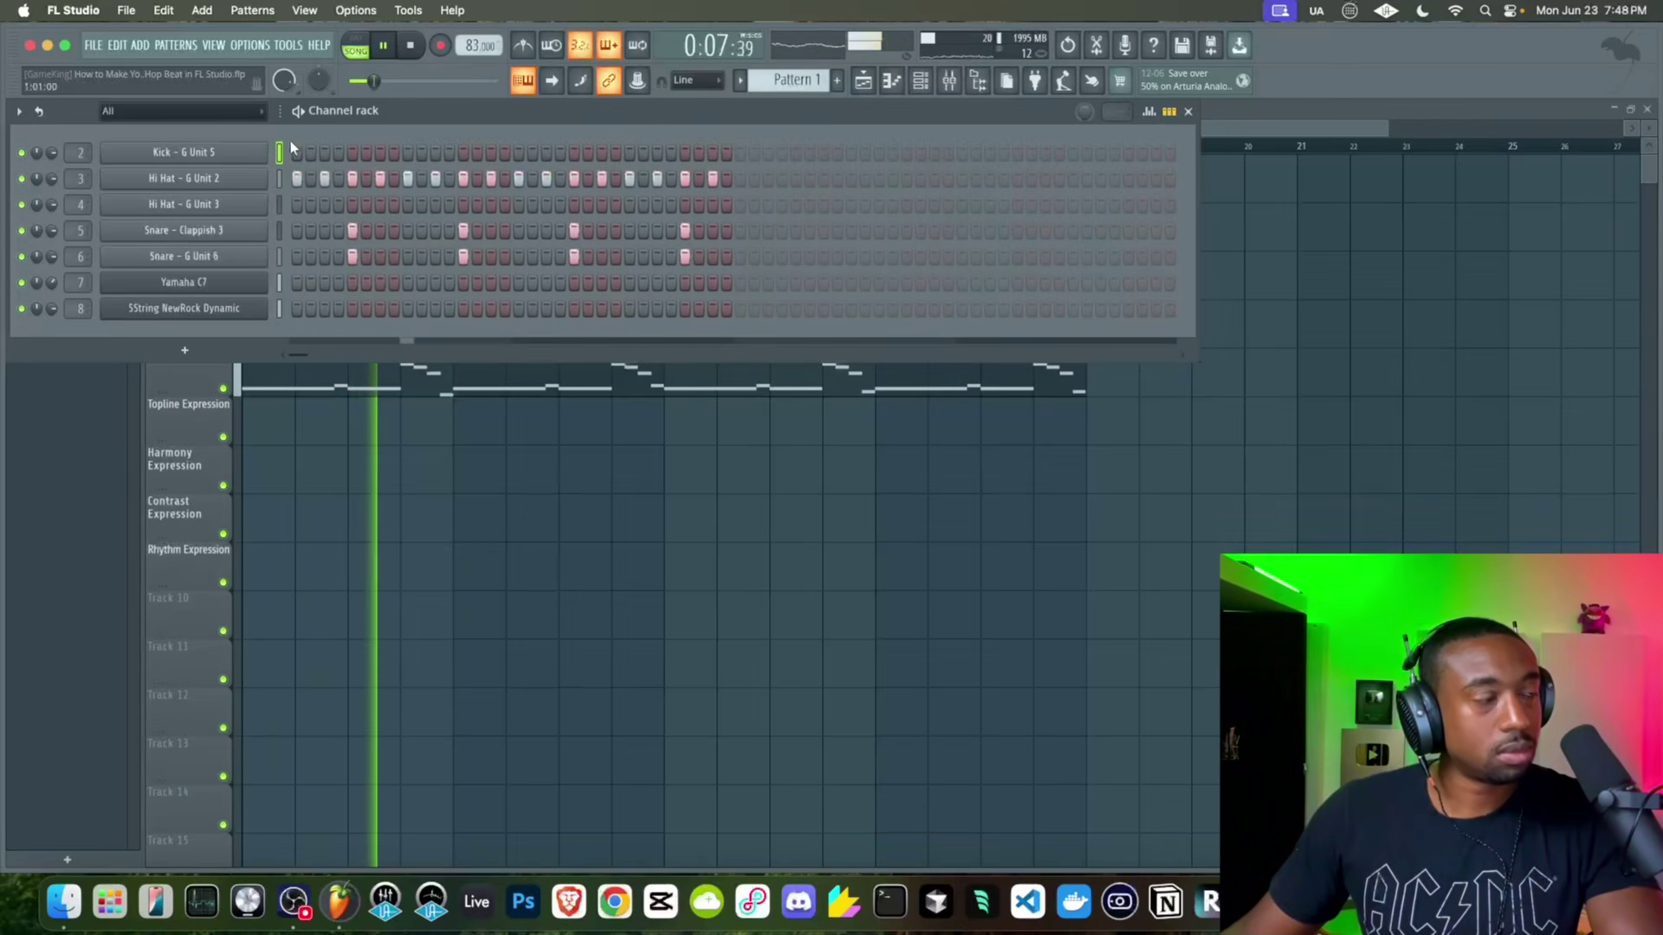
click(518, 152)
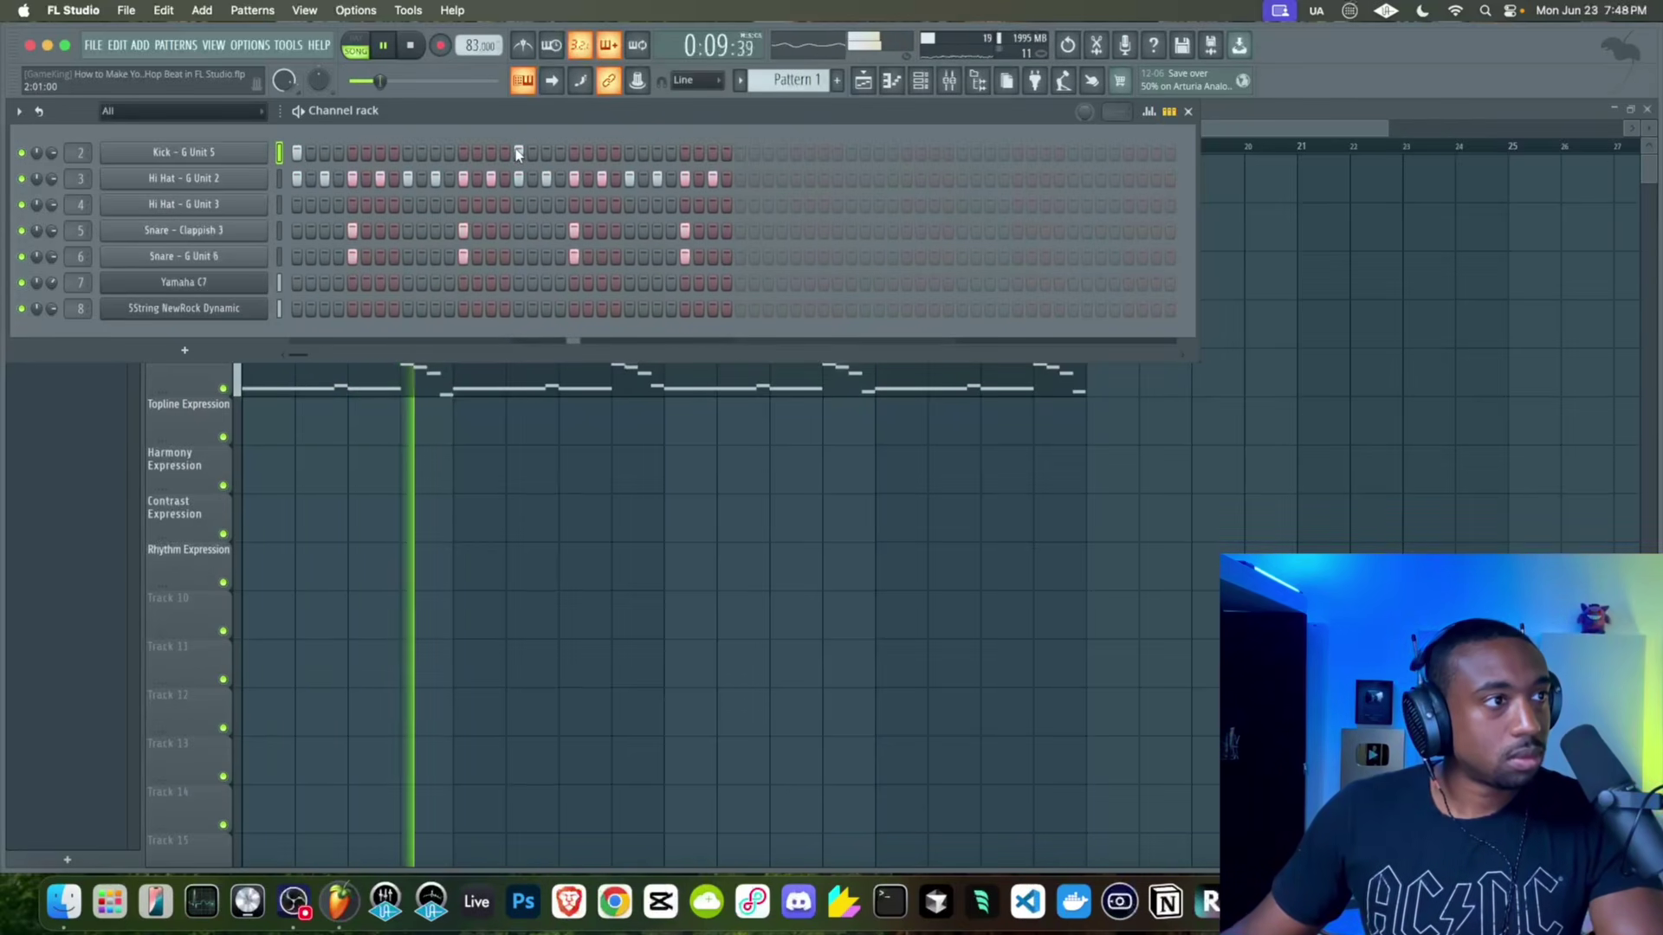
click(597, 153)
click(378, 153)
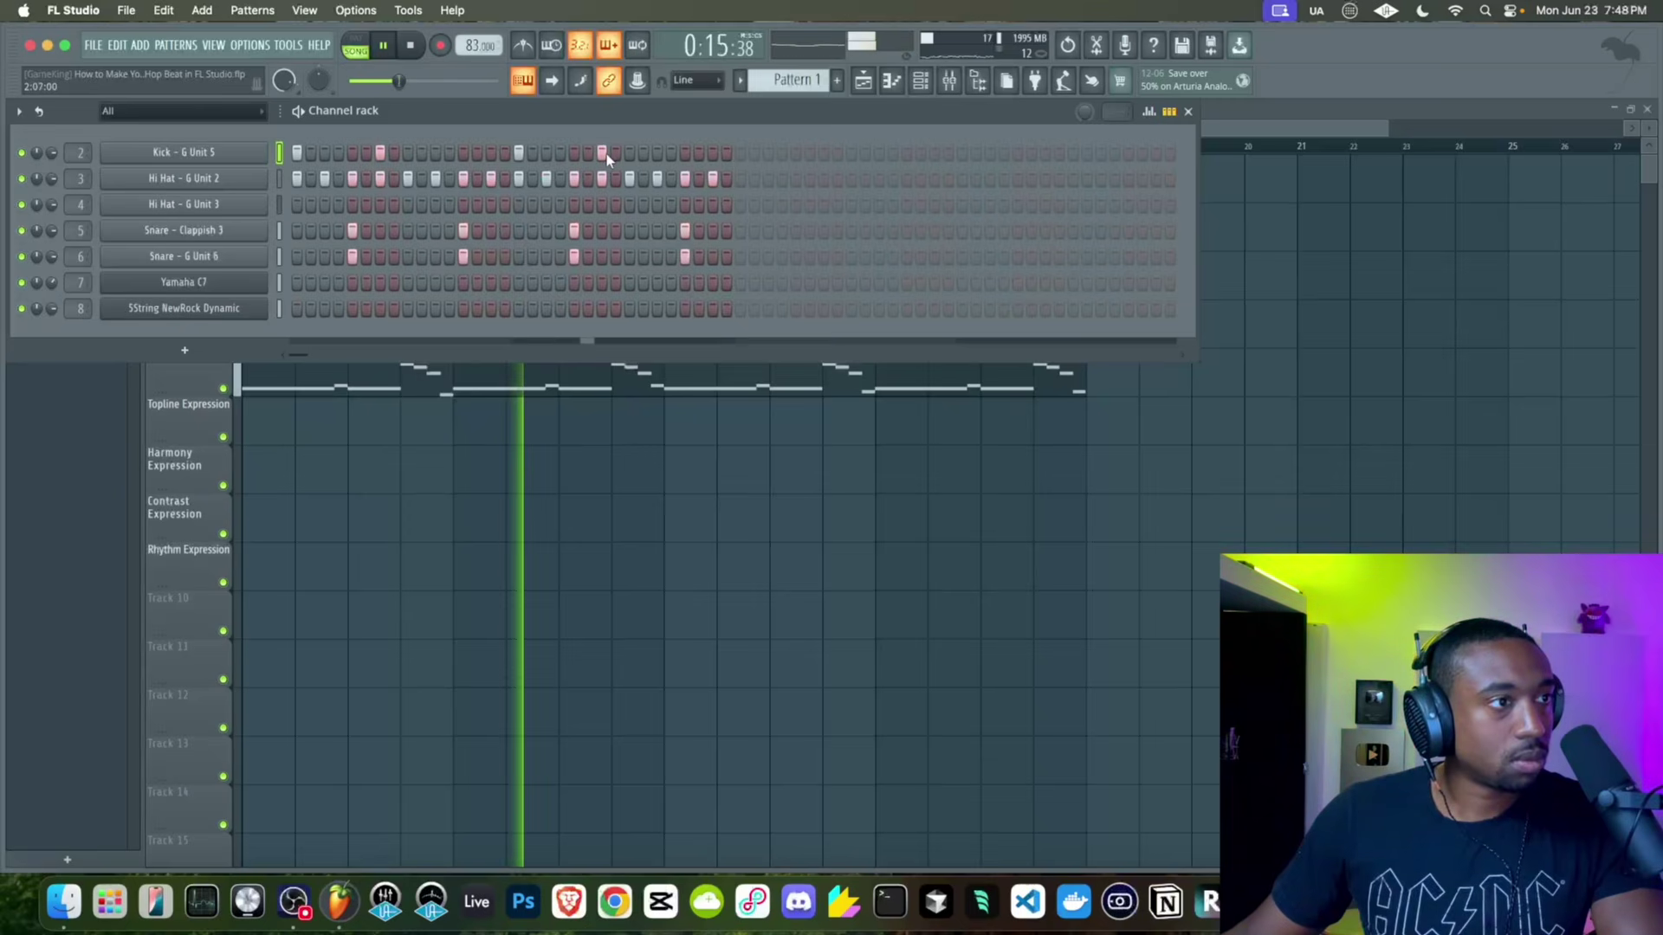
Mute the Snare - Clappish 3 channel and remove the time shift from Snare - G Unit 6
click(278, 232)
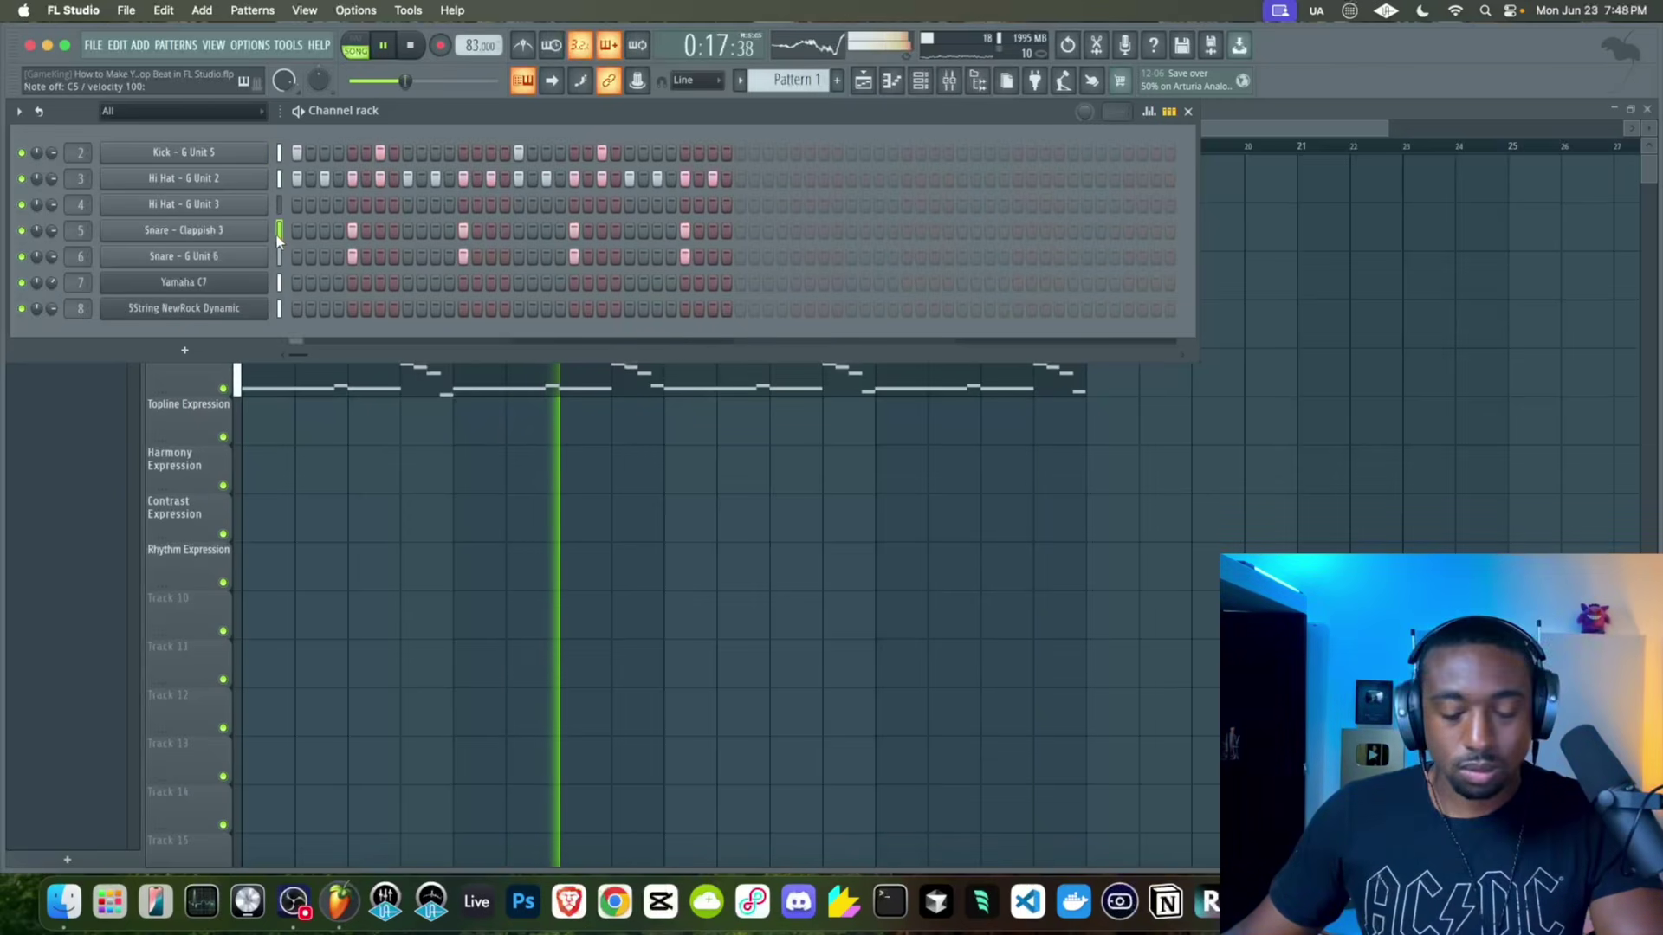
click(22, 231)
click(174, 257)
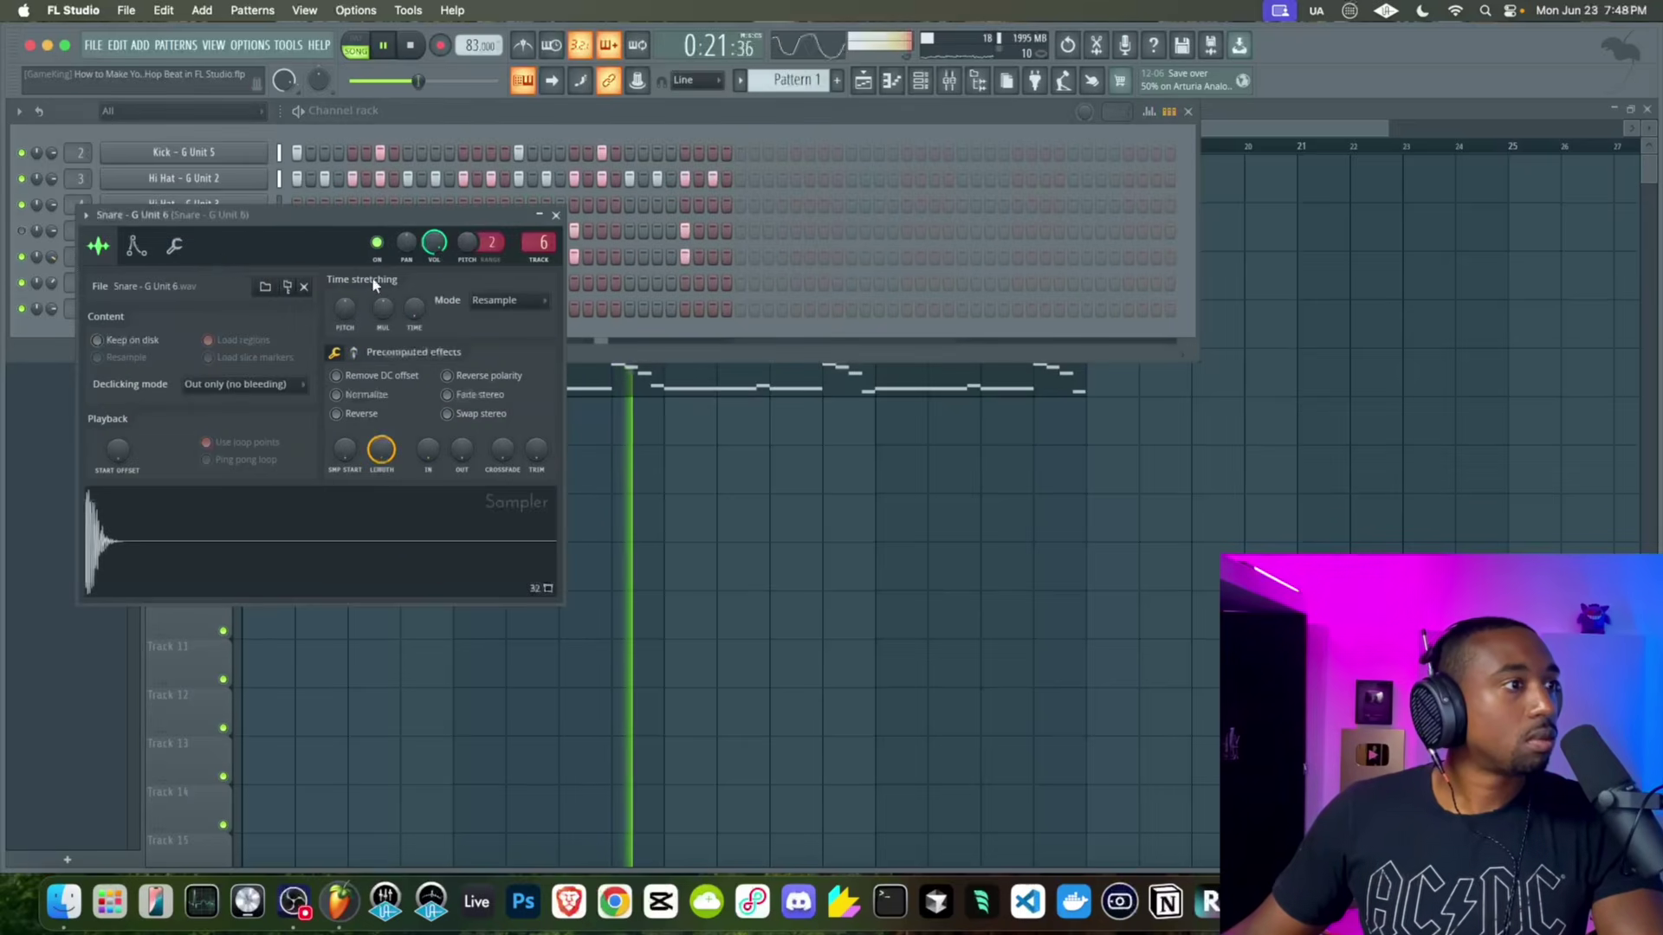
click(173, 246)
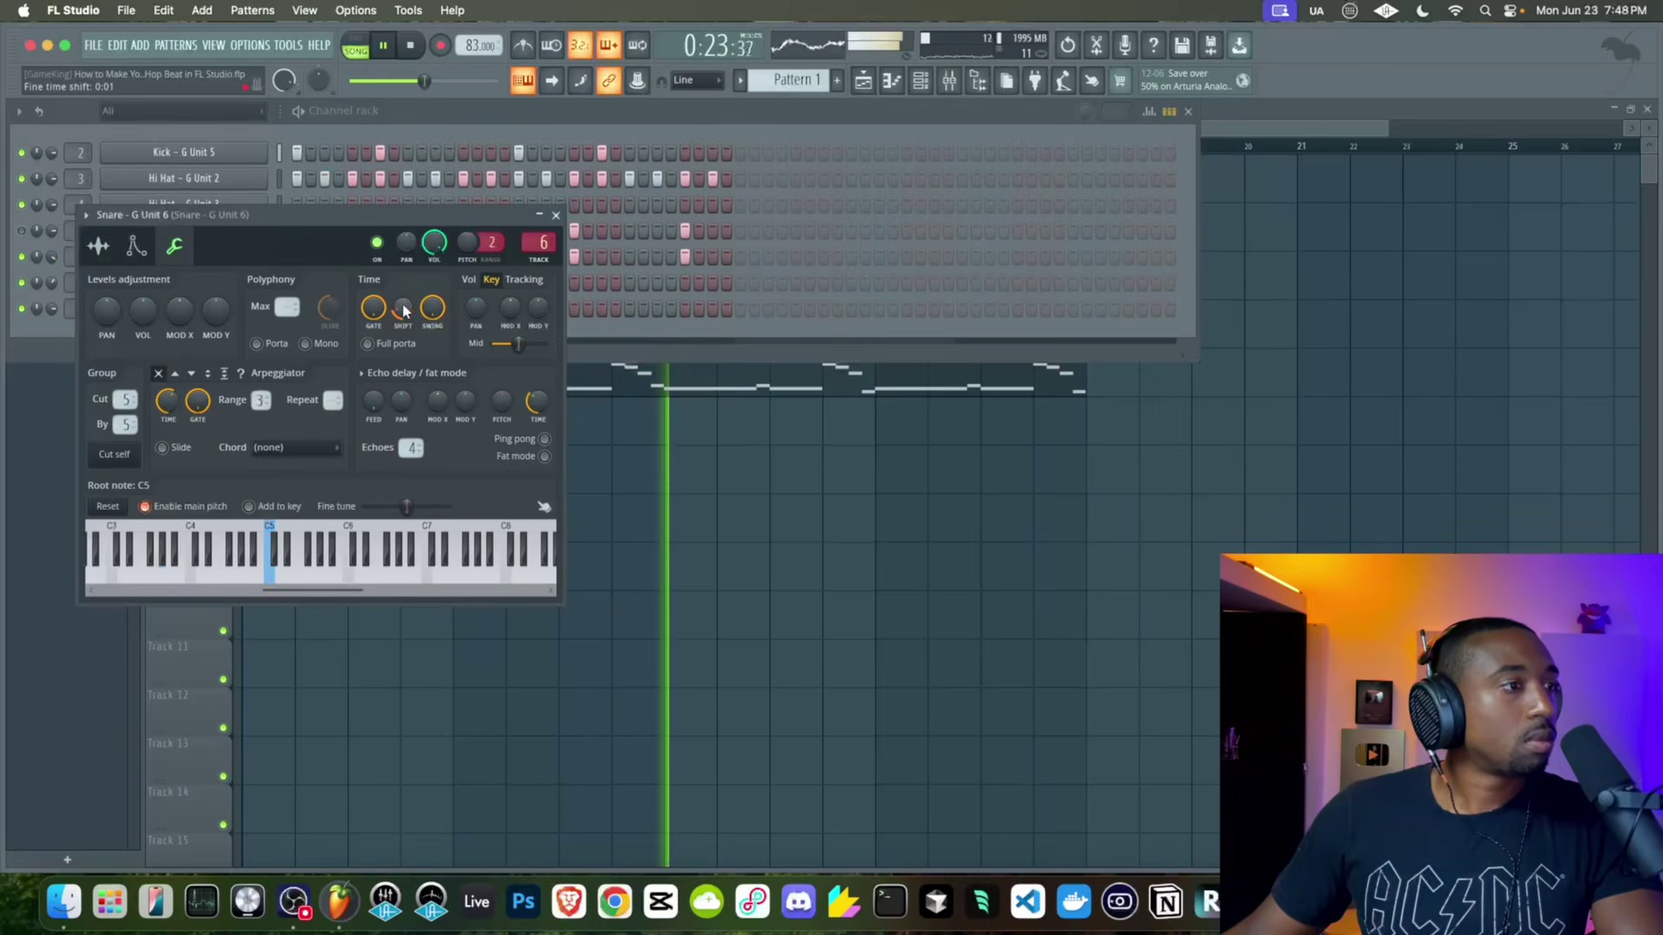
click(555, 215)
Compare the time shift settings of Snare - Clappish 3 and Snare - G Unit 6
click(151, 234)
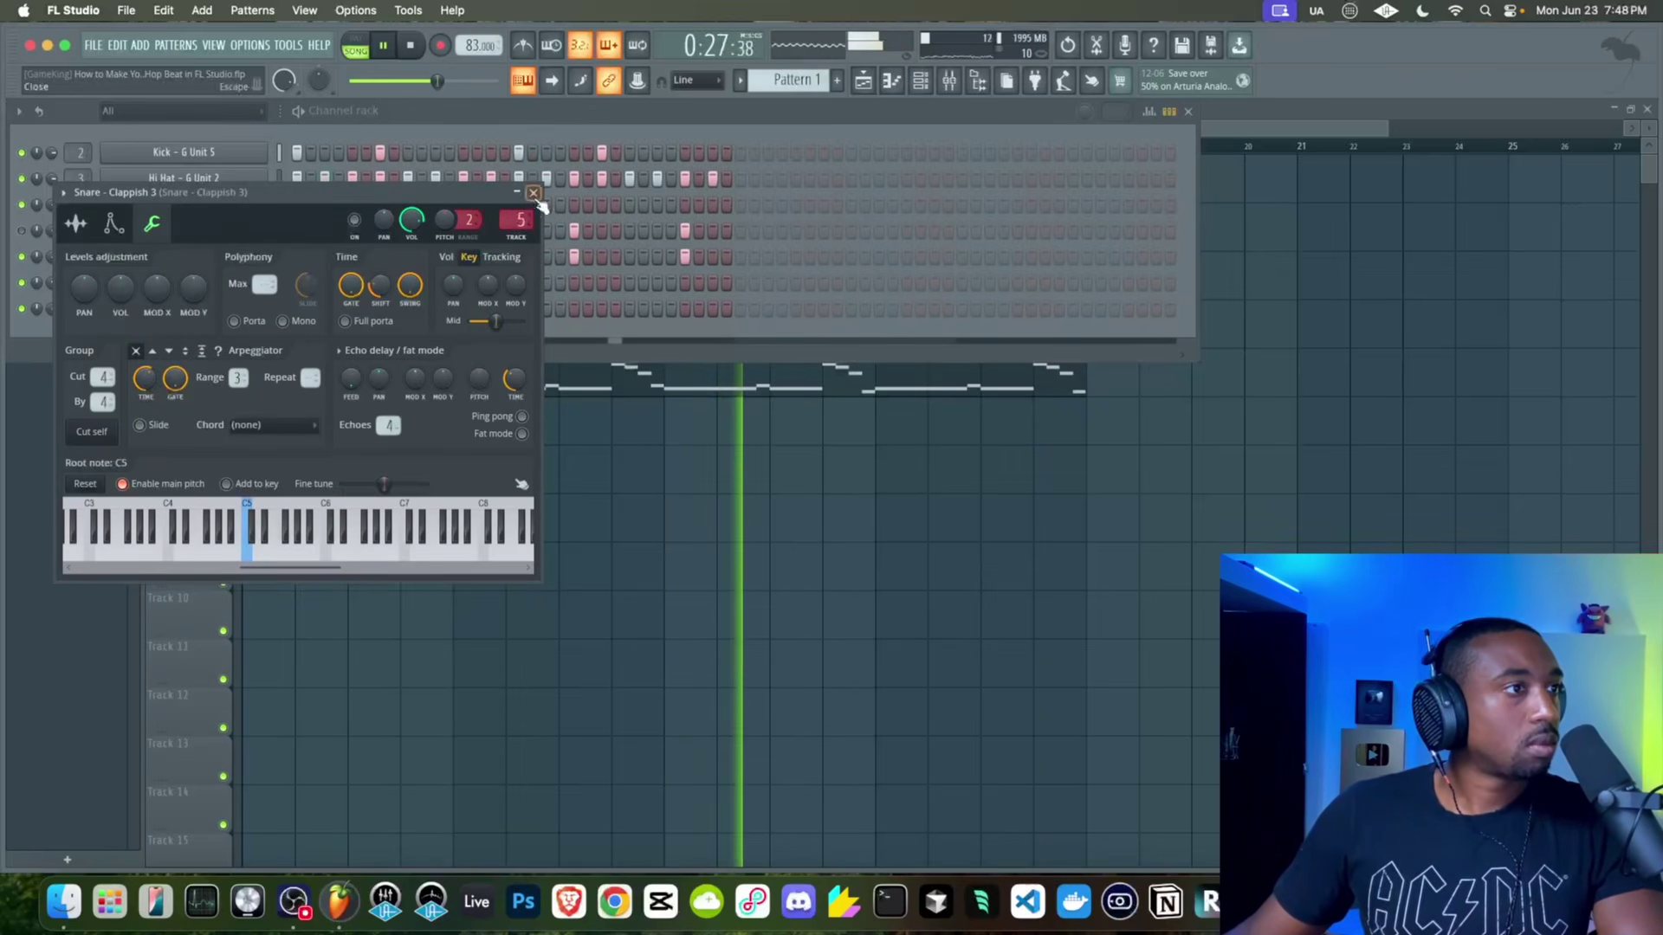
click(533, 193)
click(173, 257)
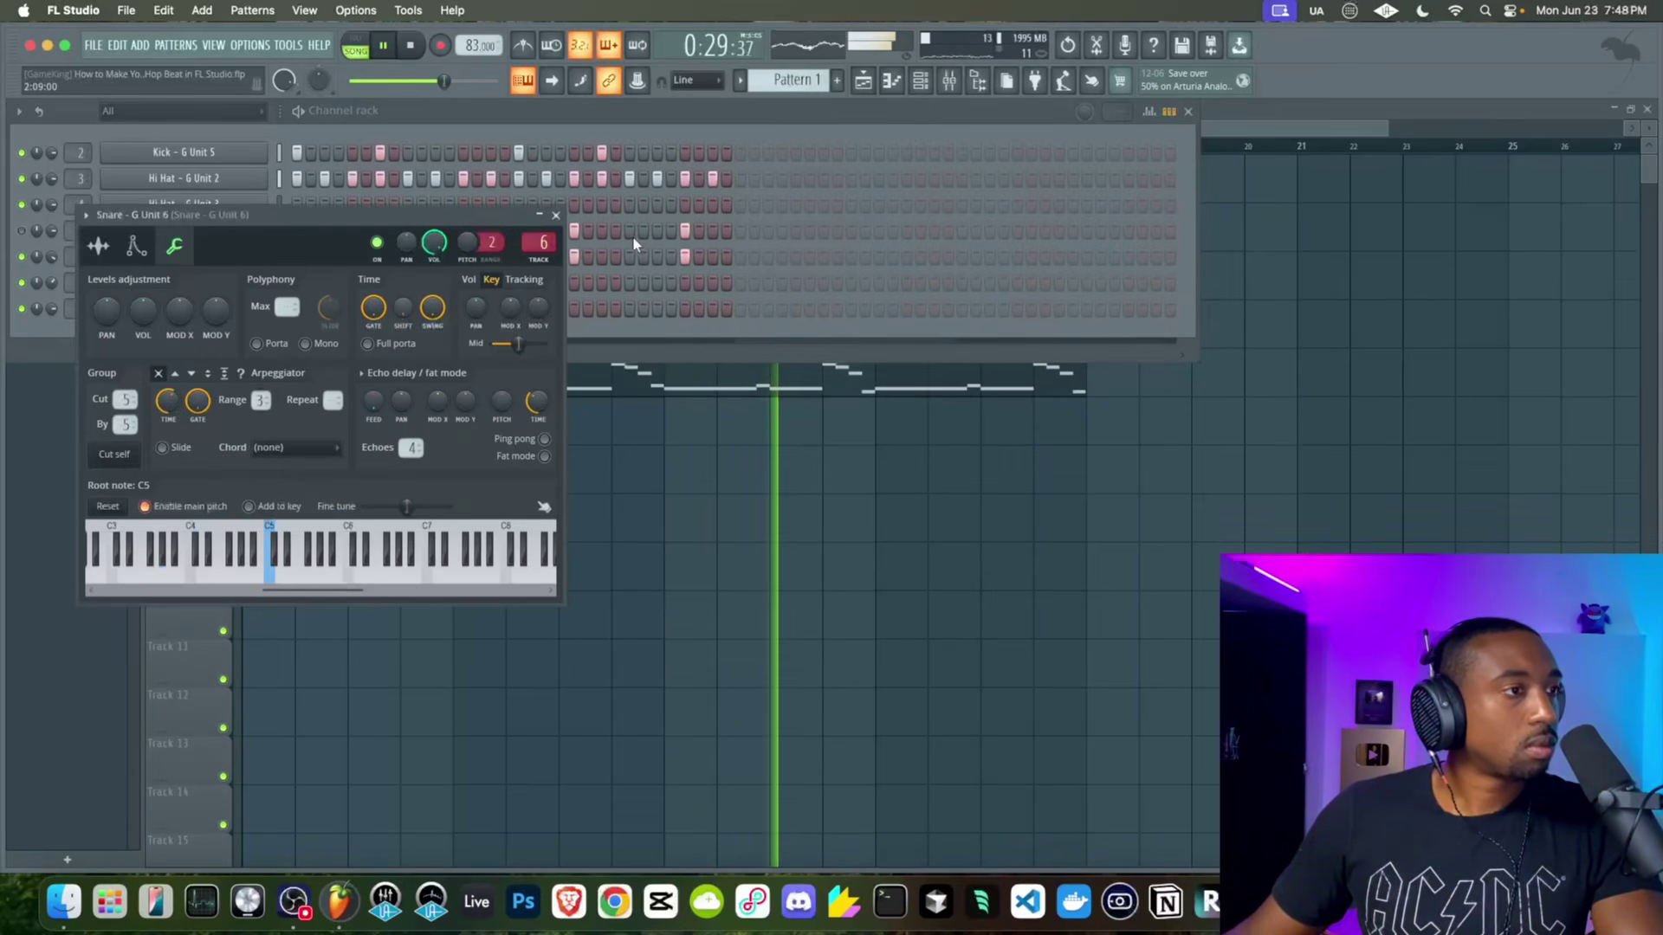
click(556, 215)
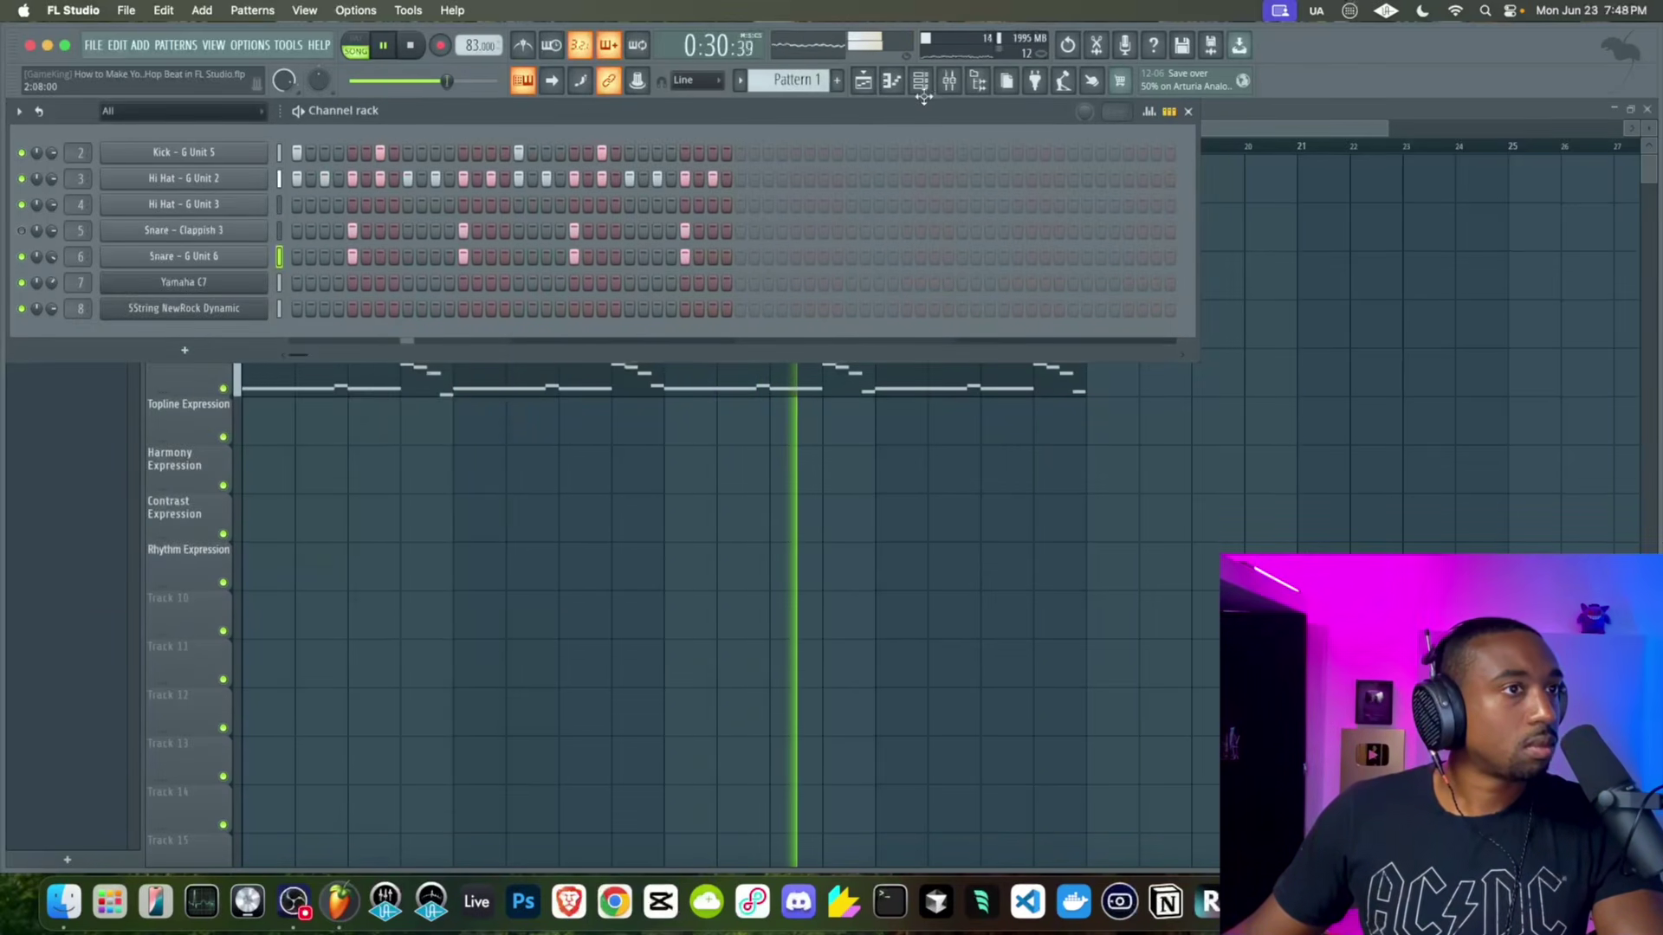
Open the Hi Hat - G Unit 2 settings, try an extra kick on step 16 and undo it
click(225, 159)
click(499, 152)
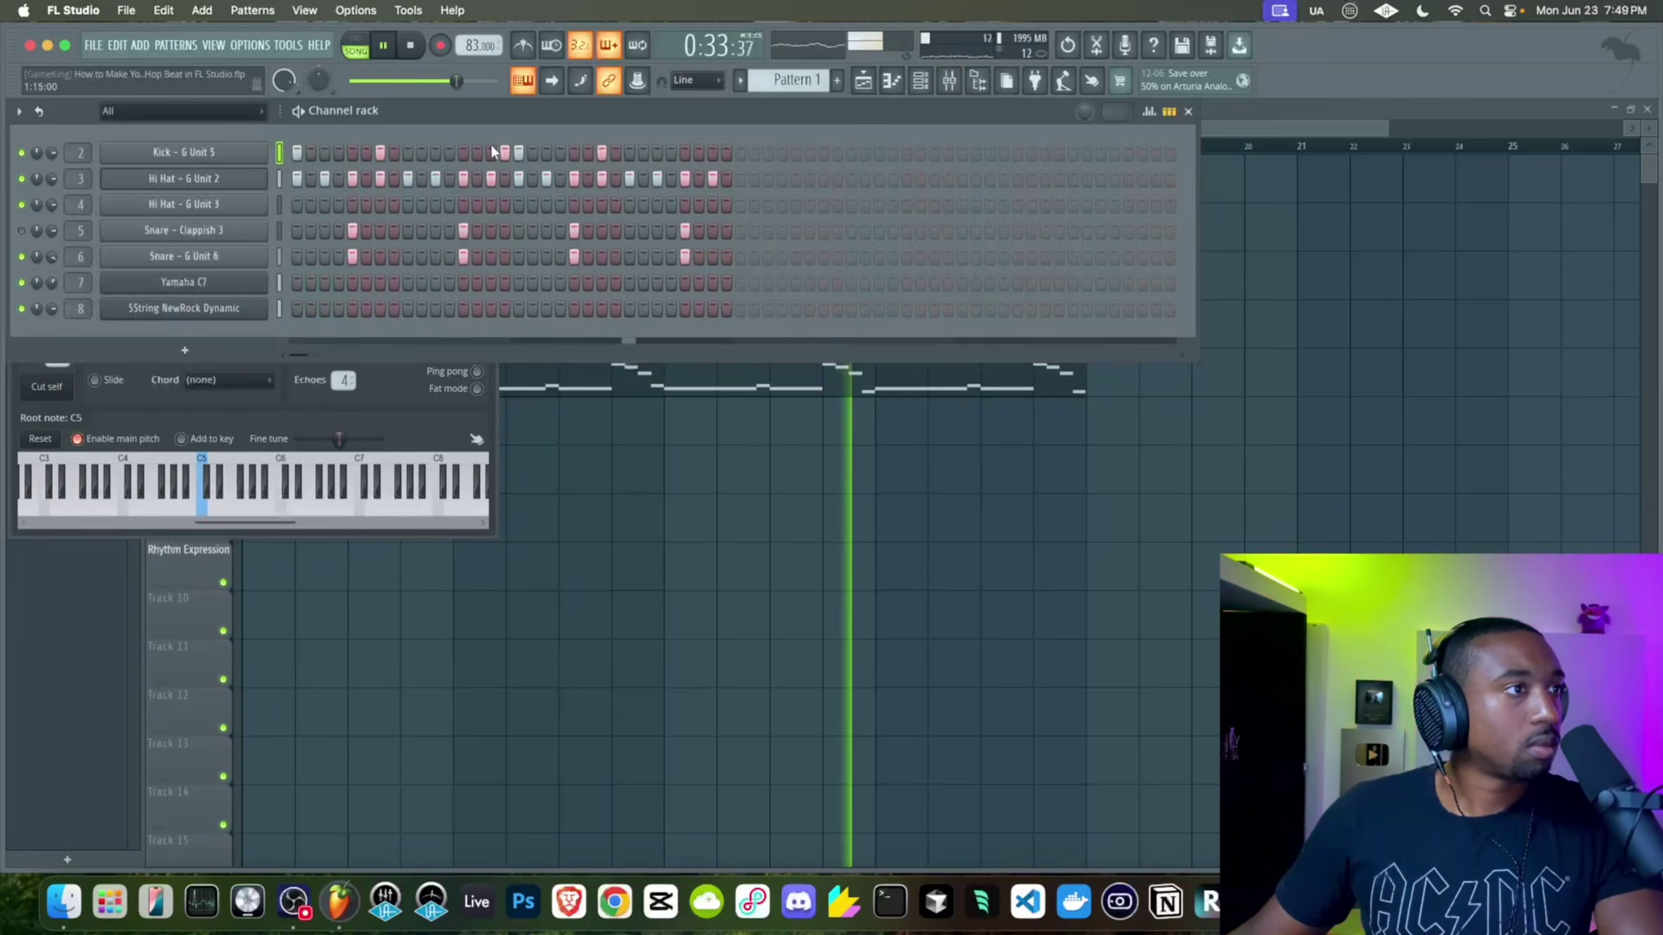
key(super+z)
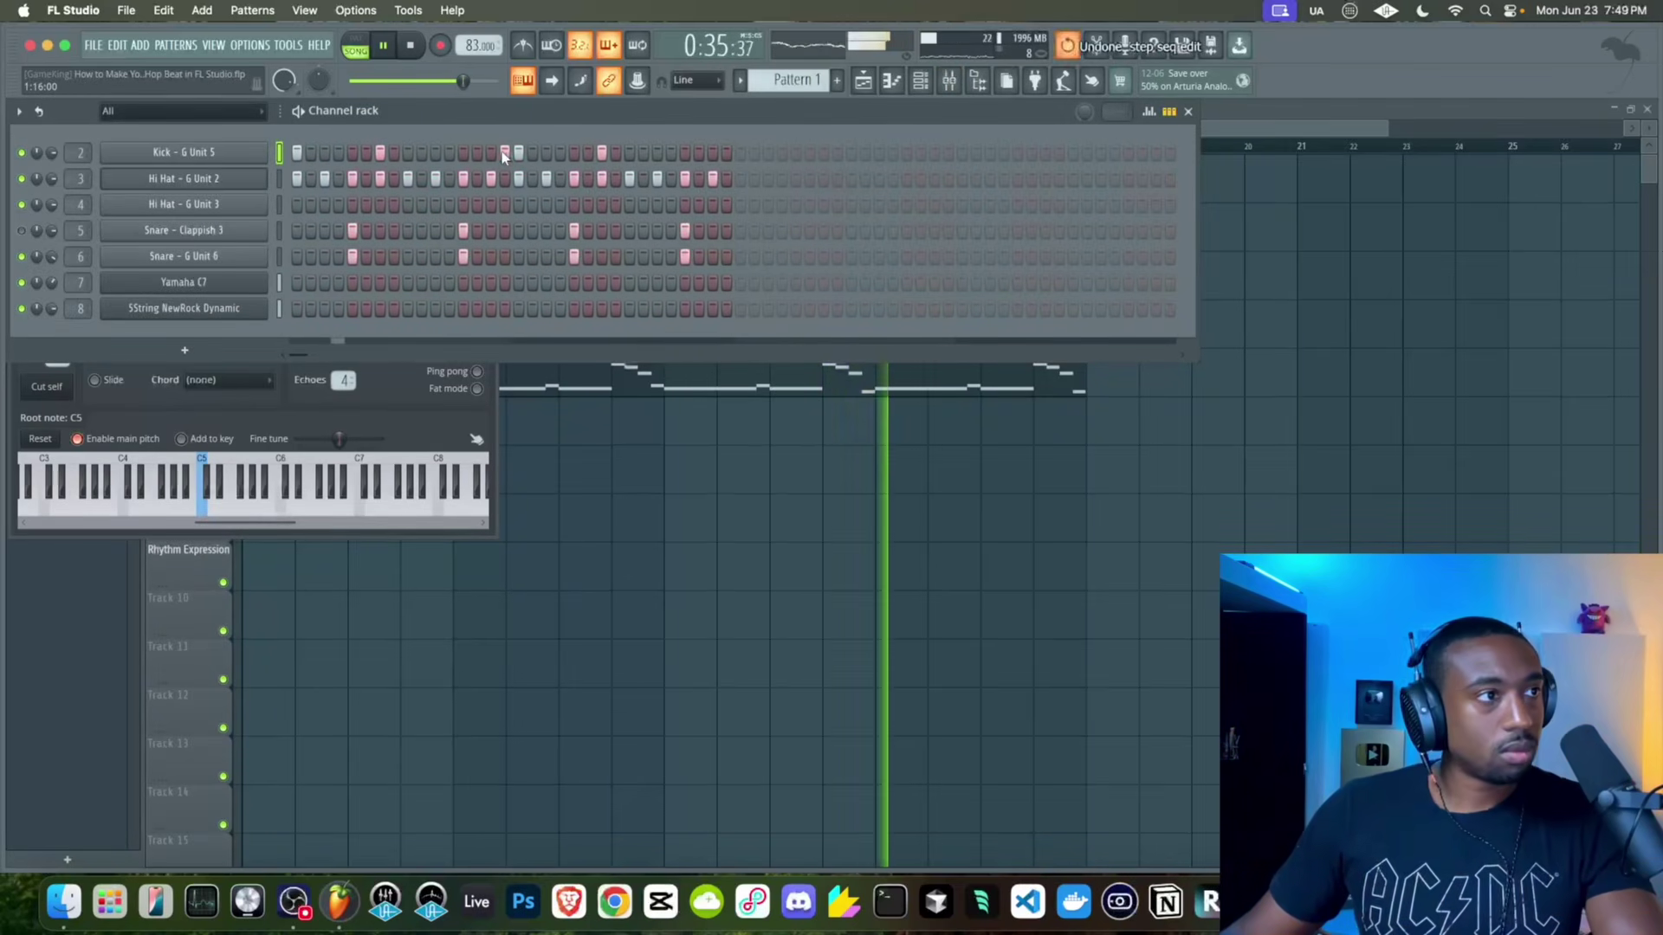
Check the kick's time shift setting and the mixer levels, then restart playback and close the mixer
click(183, 152)
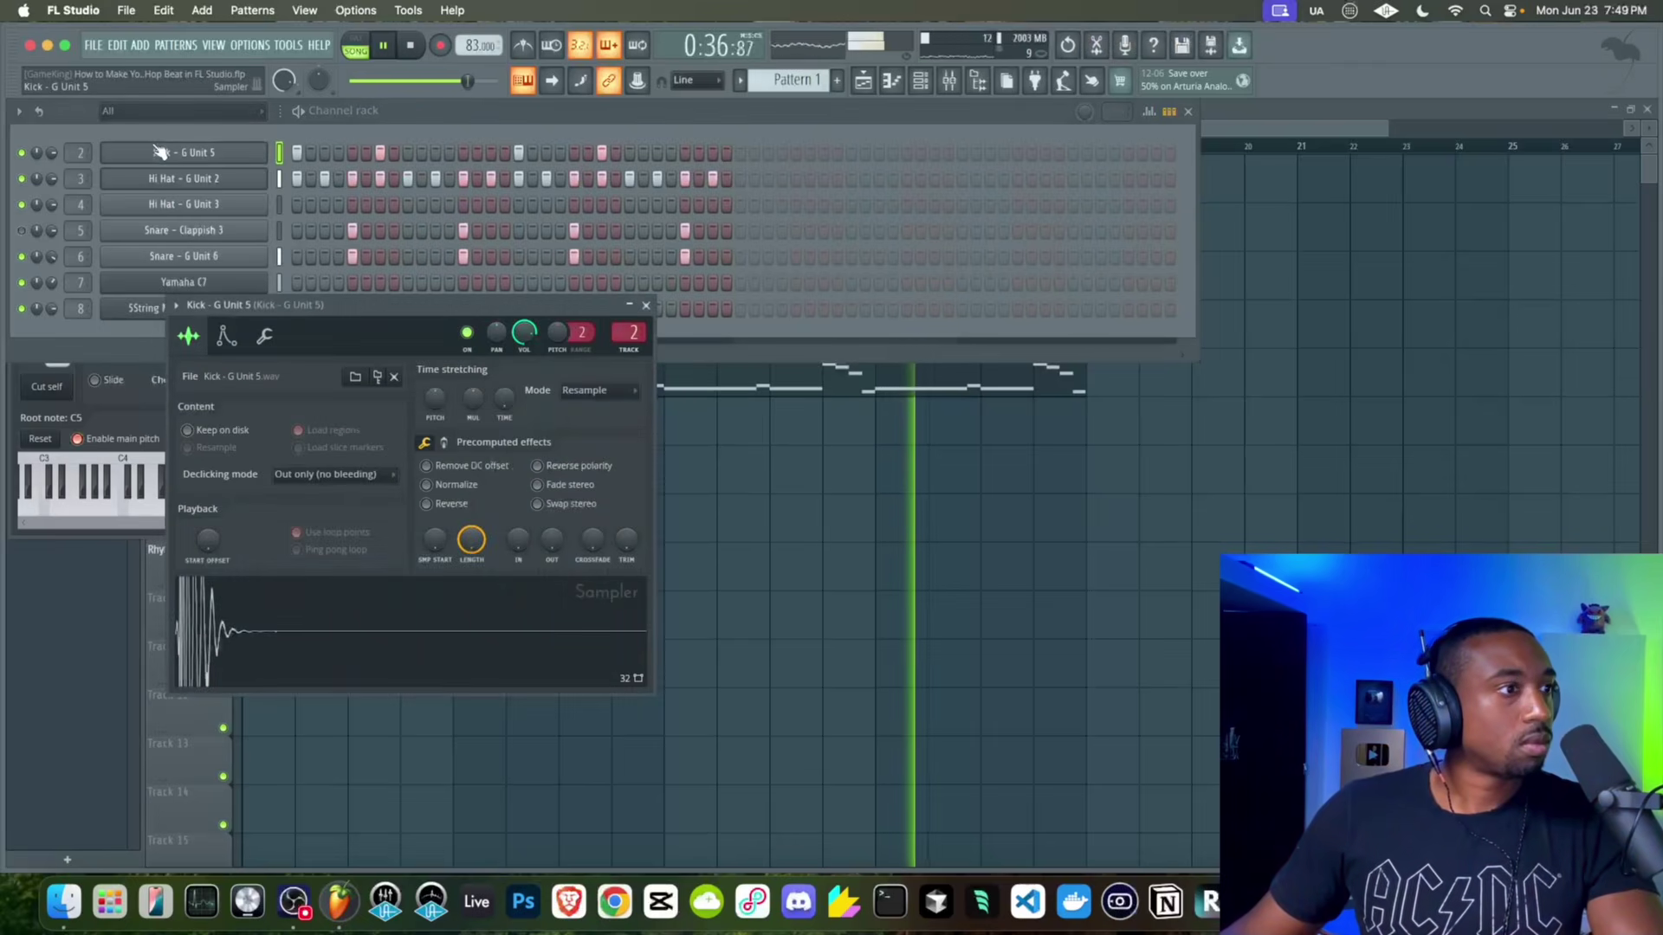
click(272, 348)
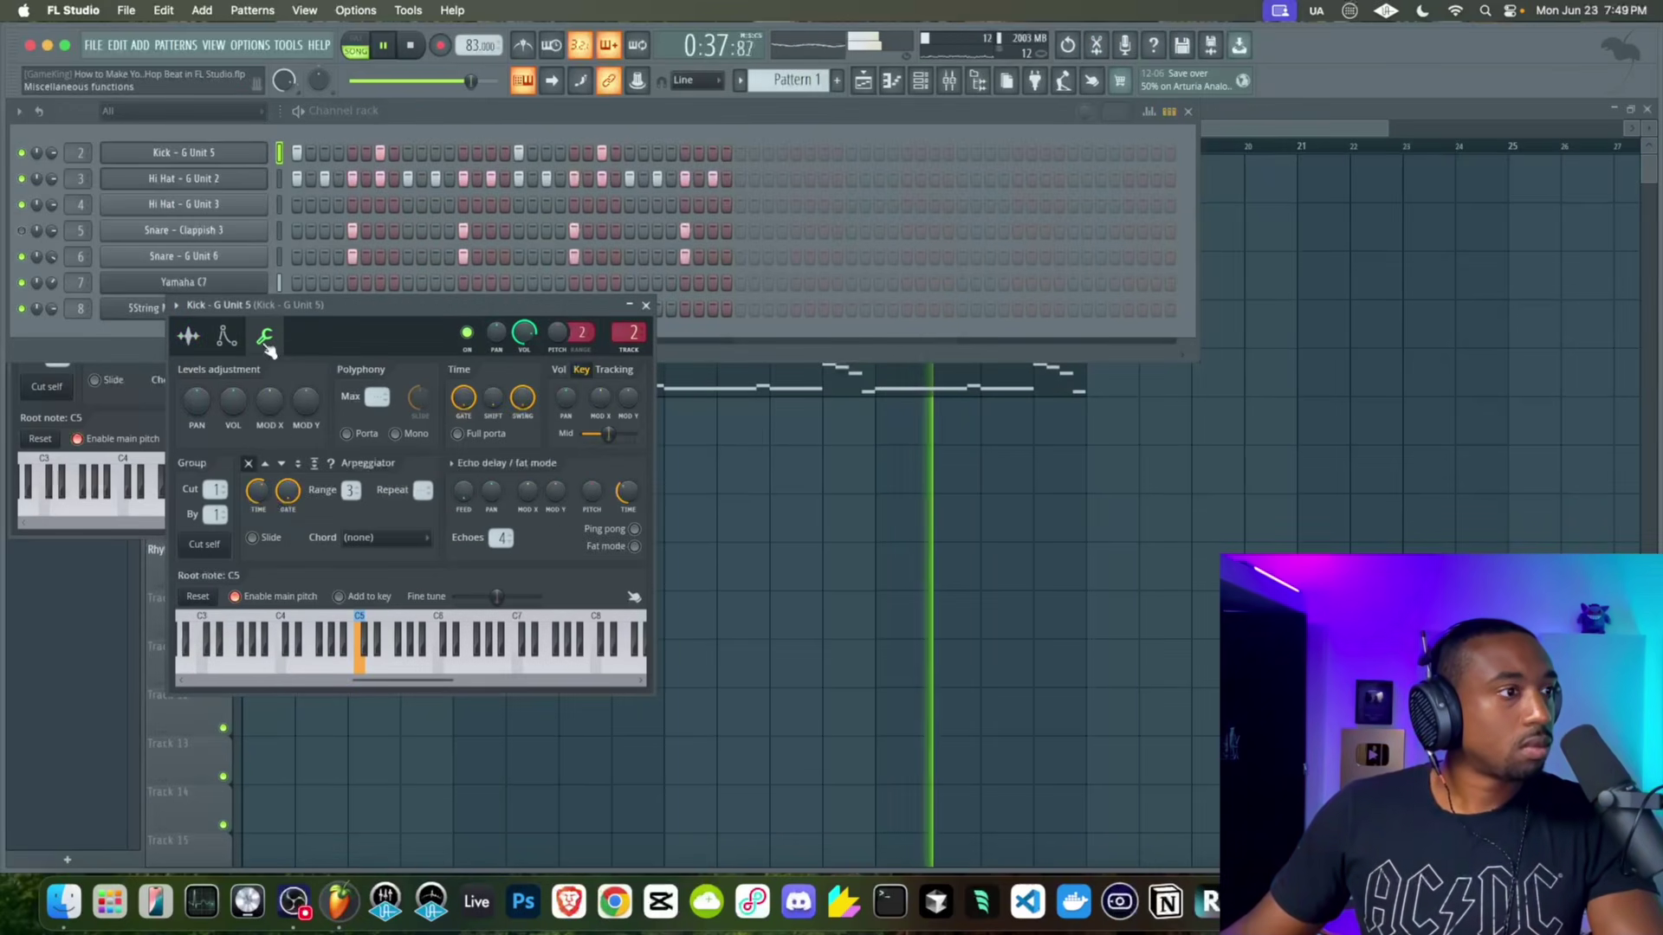
click(645, 306)
click(949, 80)
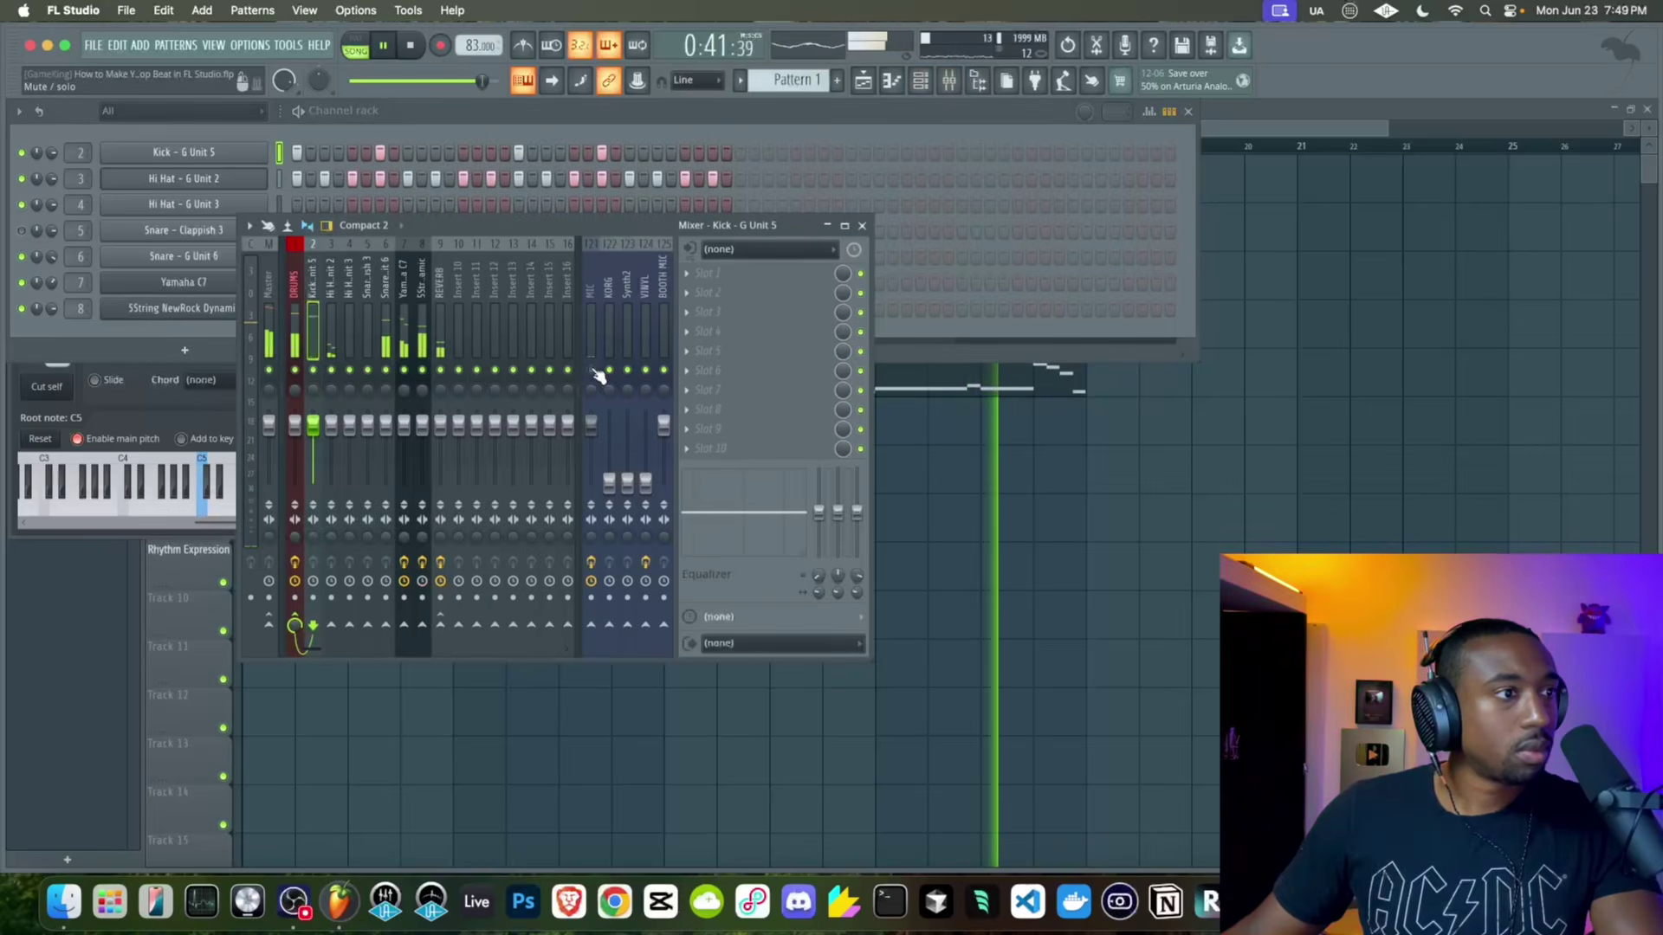
key(space)
click(861, 225)
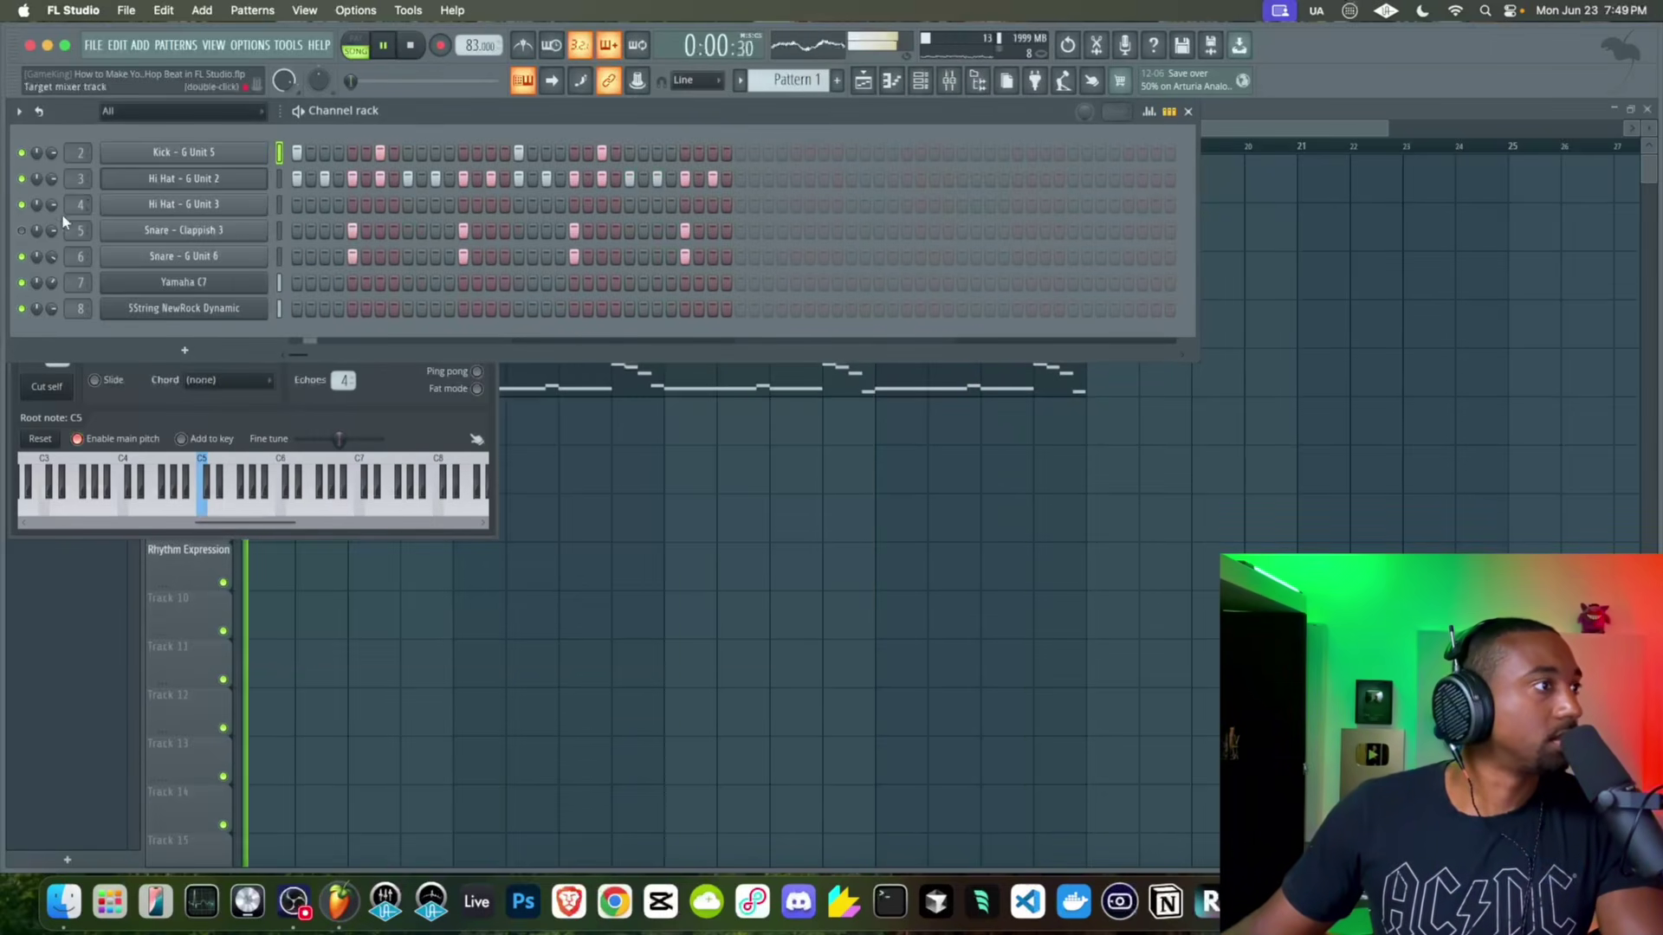
Compare the beat with and without Snare - Clappish 3, leave it unmuted and set its channel volume to 62%
click(23, 231)
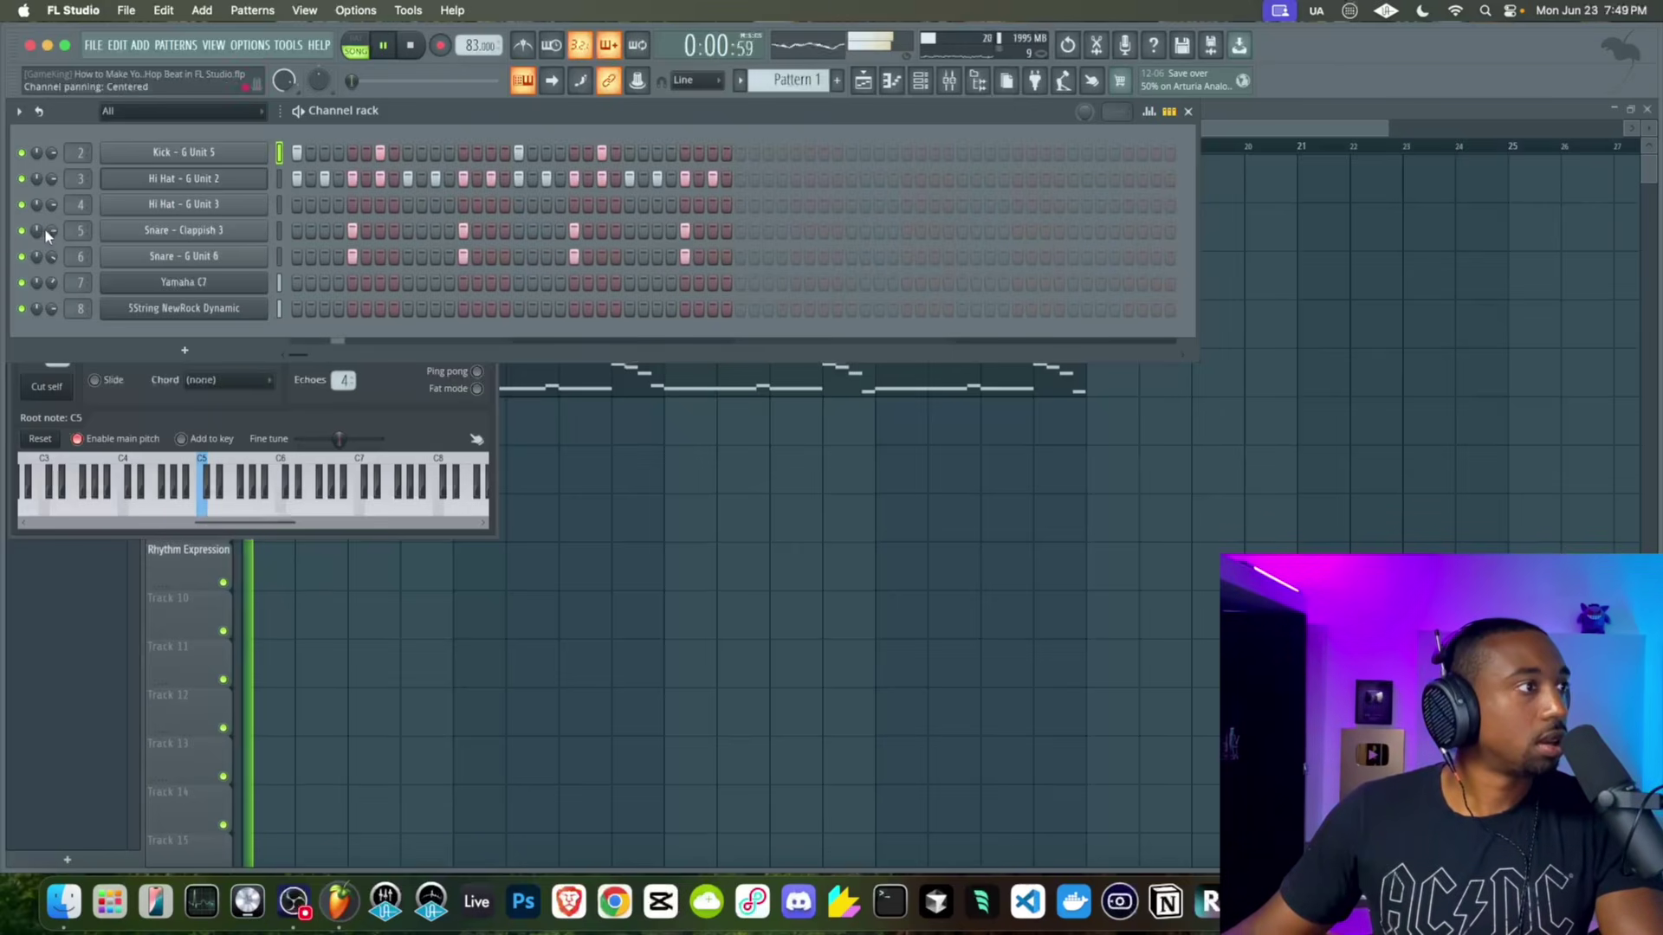
scroll(50, 232, up, 1)
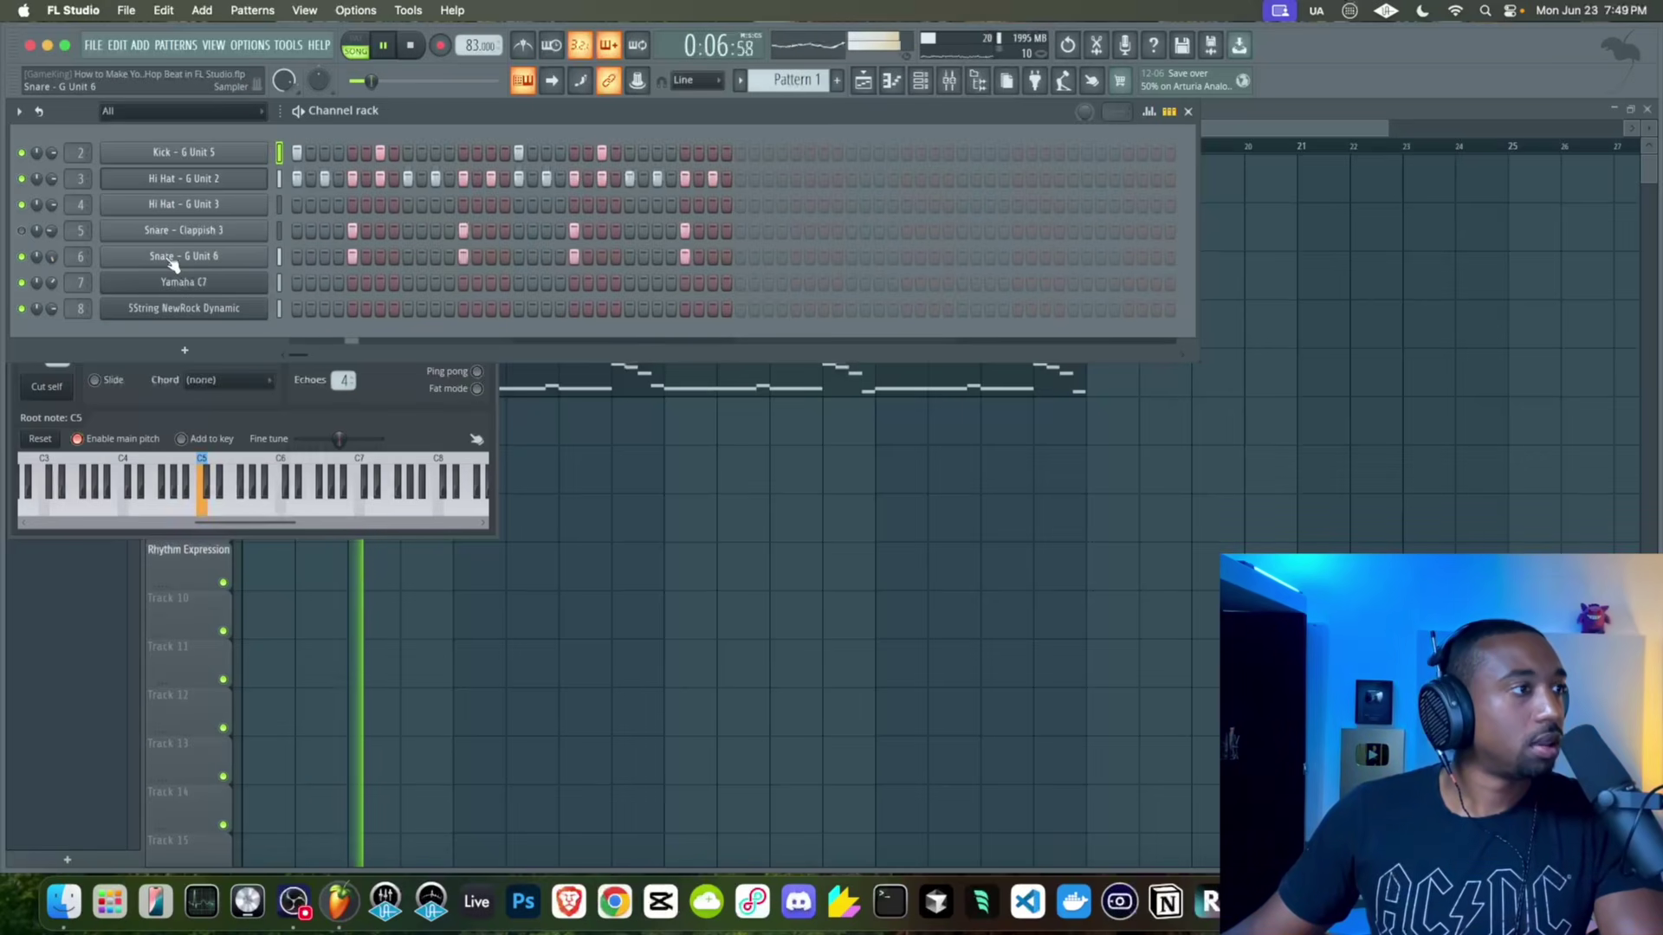
click(948, 91)
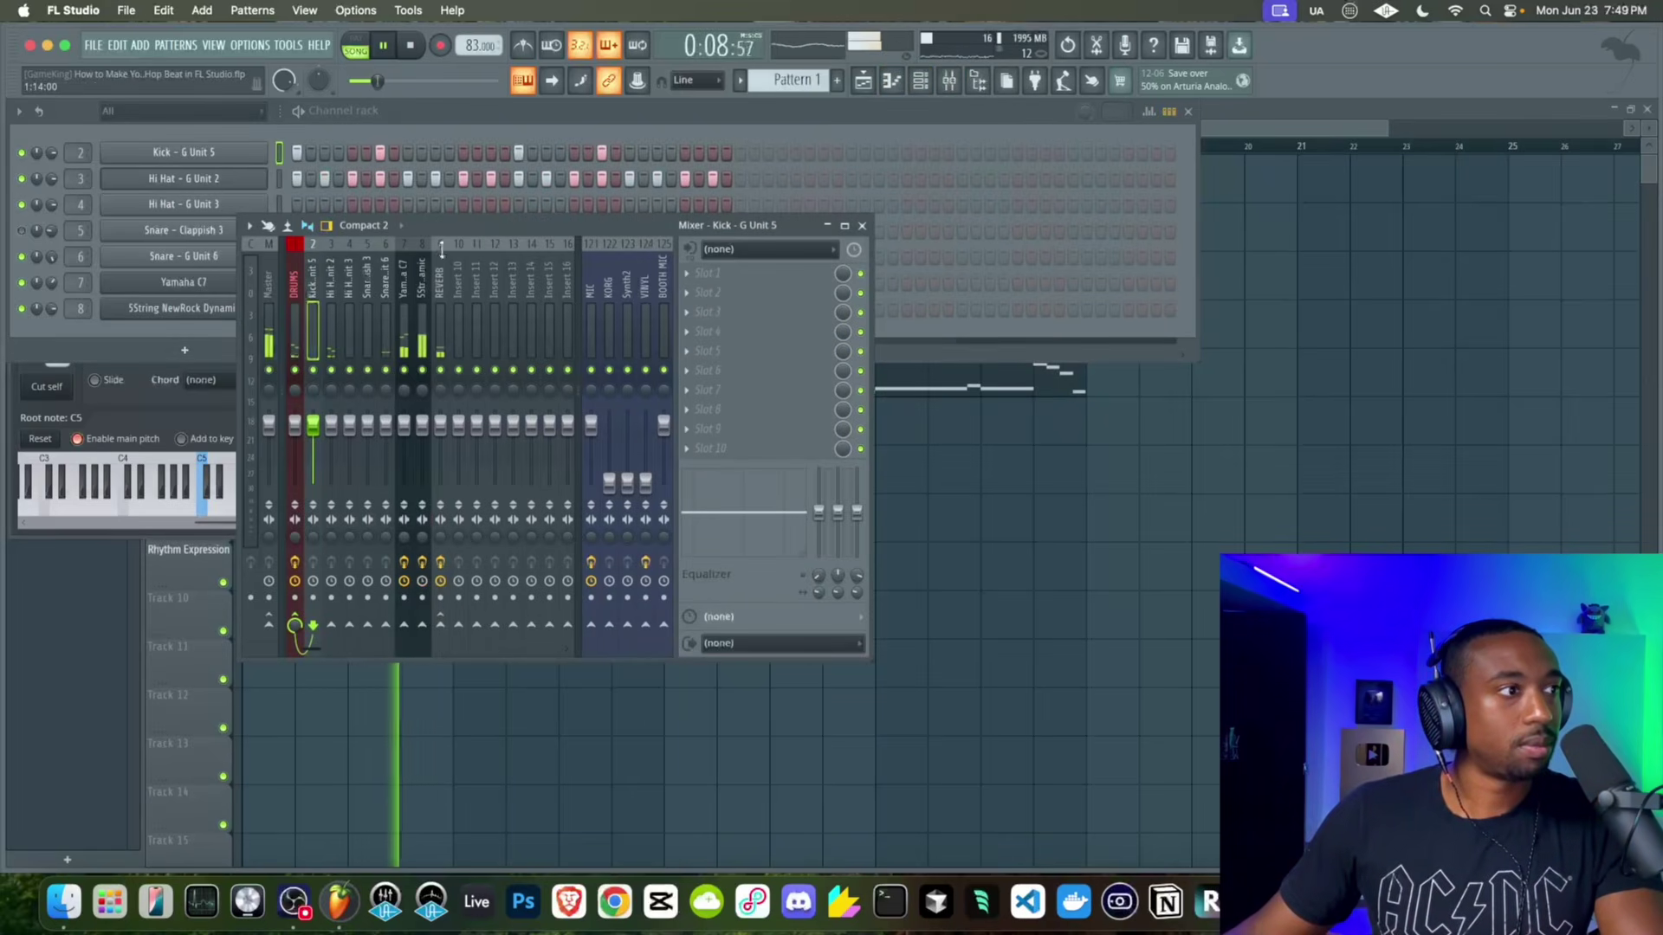
click(383, 314)
click(22, 231)
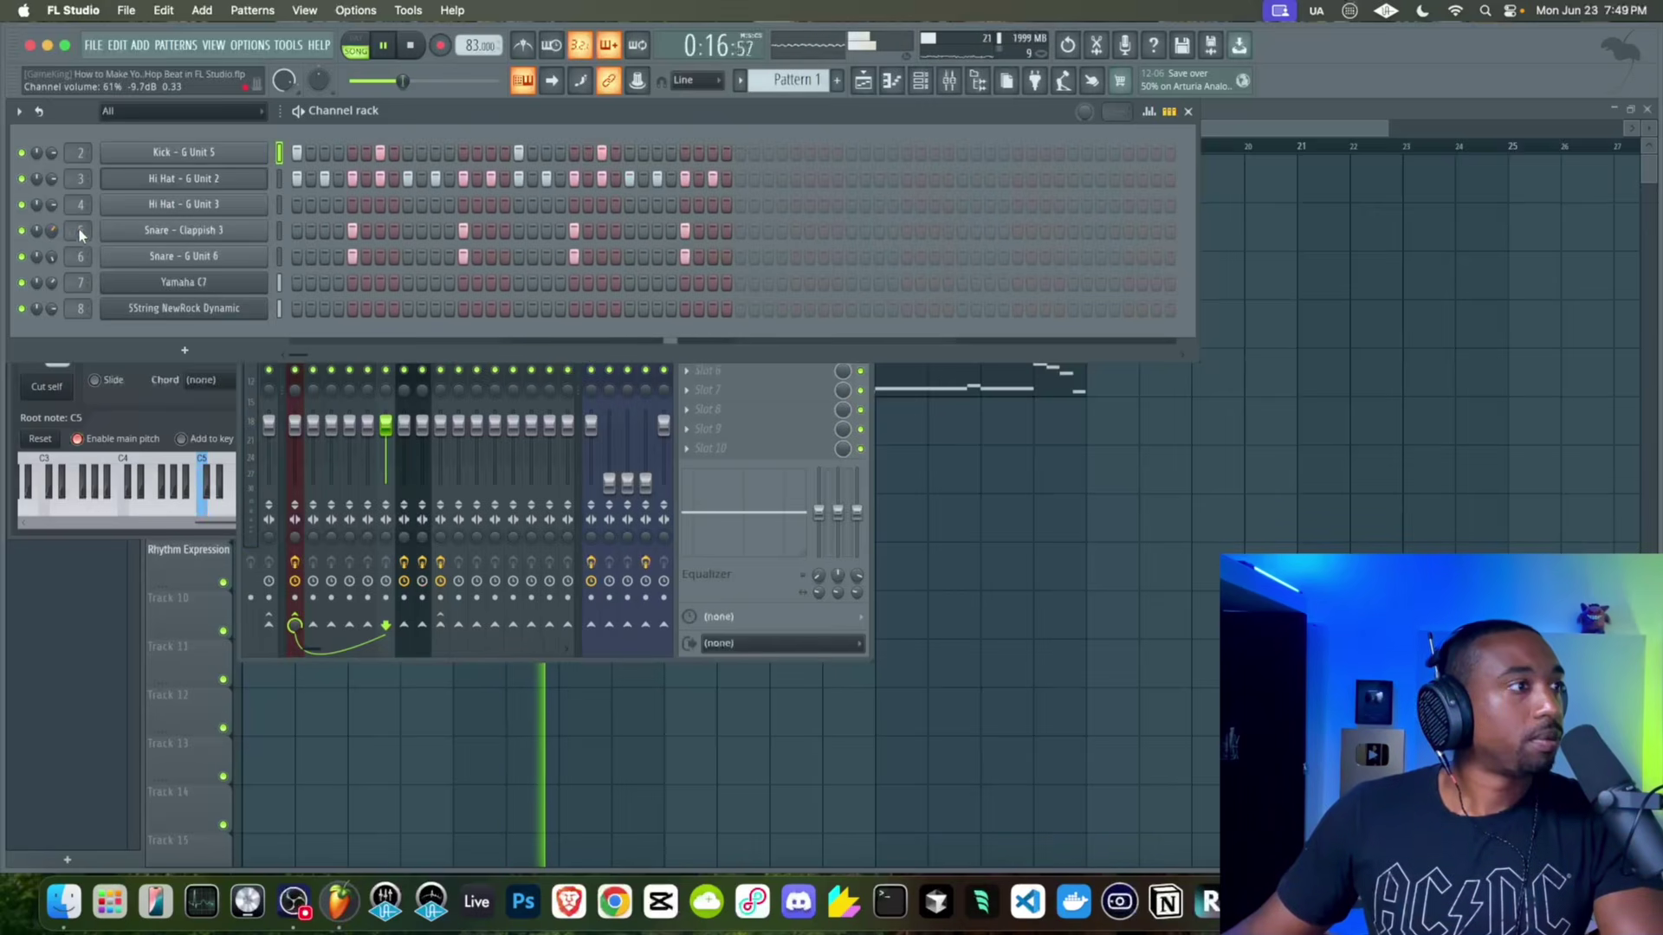
click(179, 230)
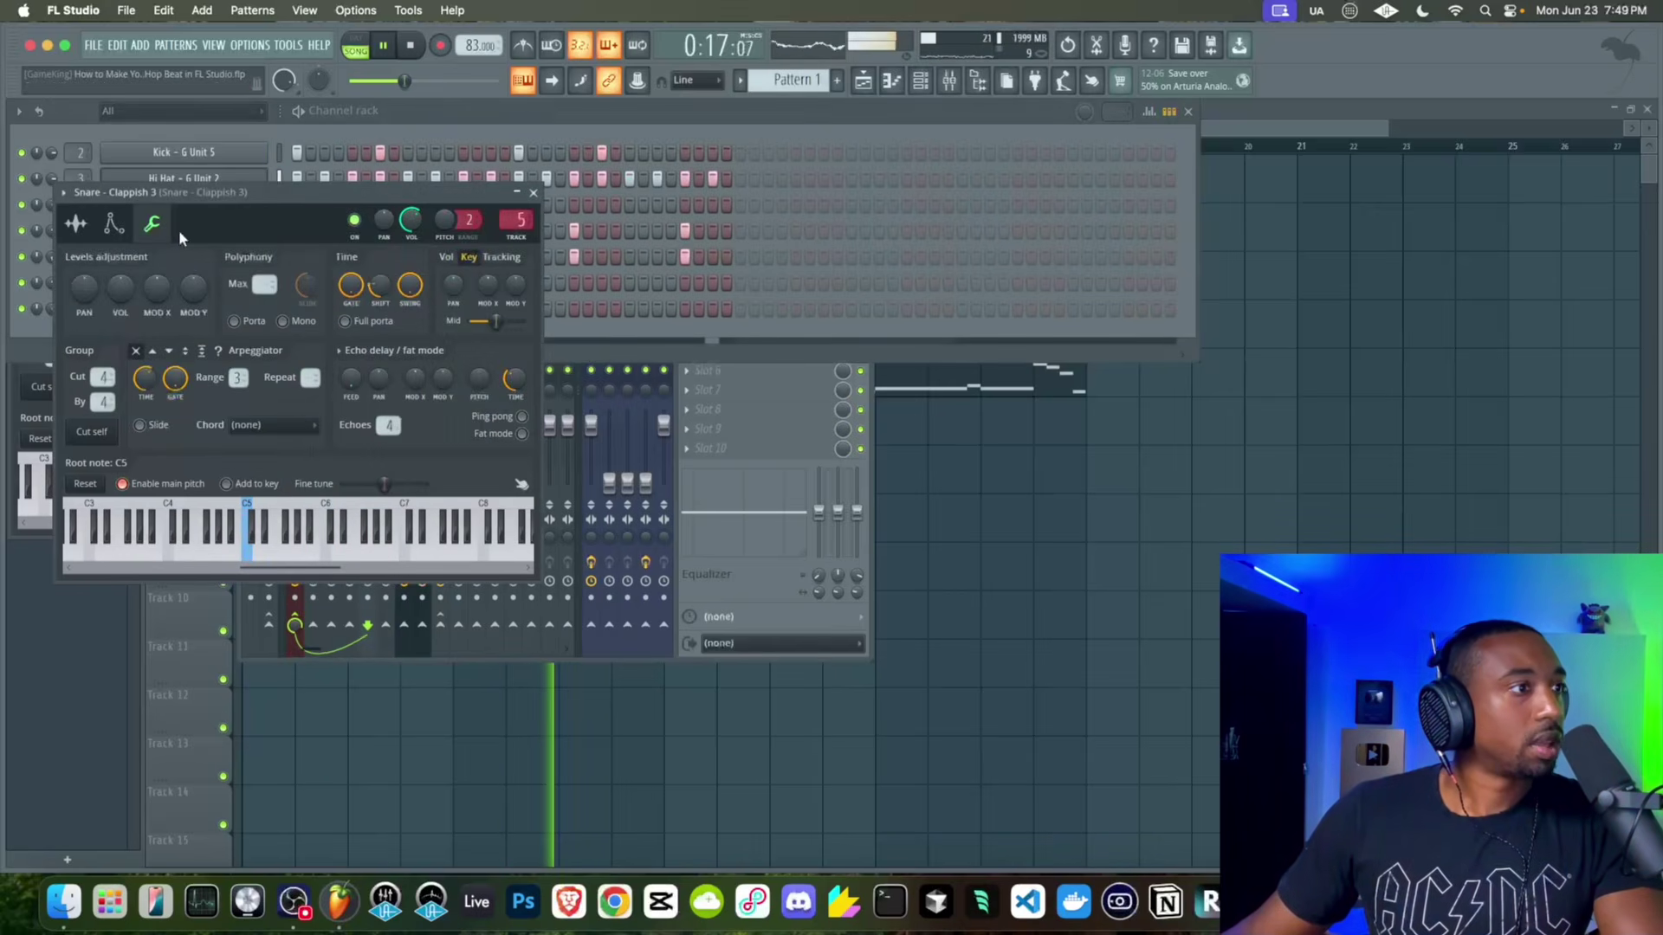
click(533, 192)
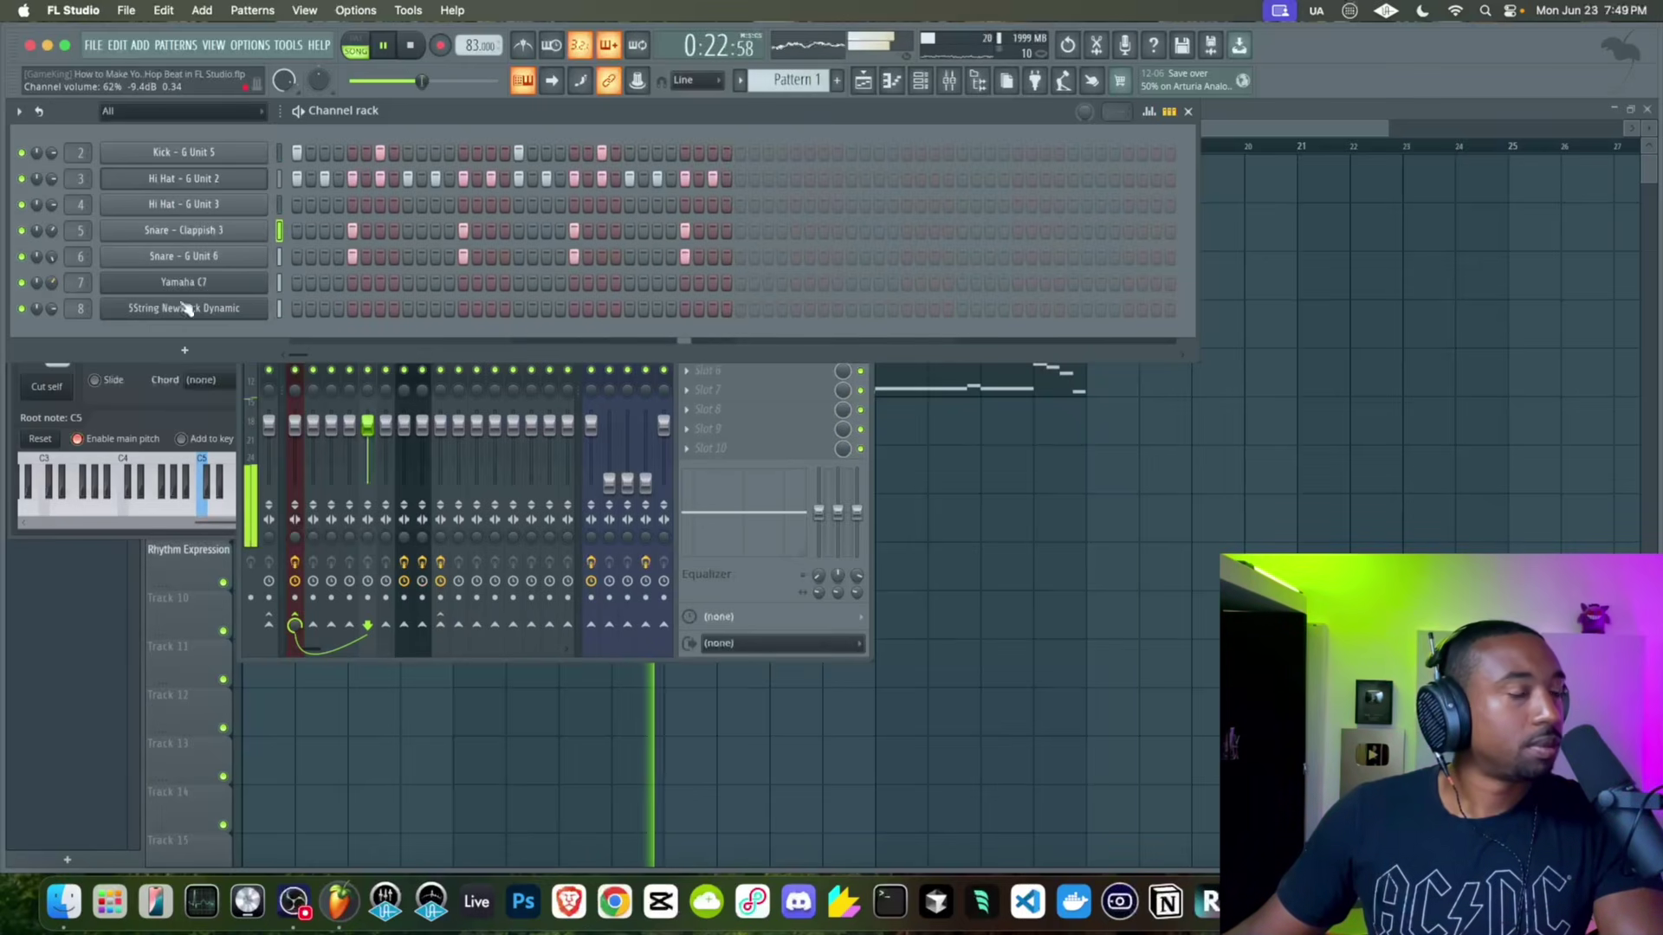
Stop playback and open the Topline track's Pattern 5 clip in the piano roll for Yamaha C7
key(F5)
key(space)
drag(1023, 162, 372, 152)
key(super+g)
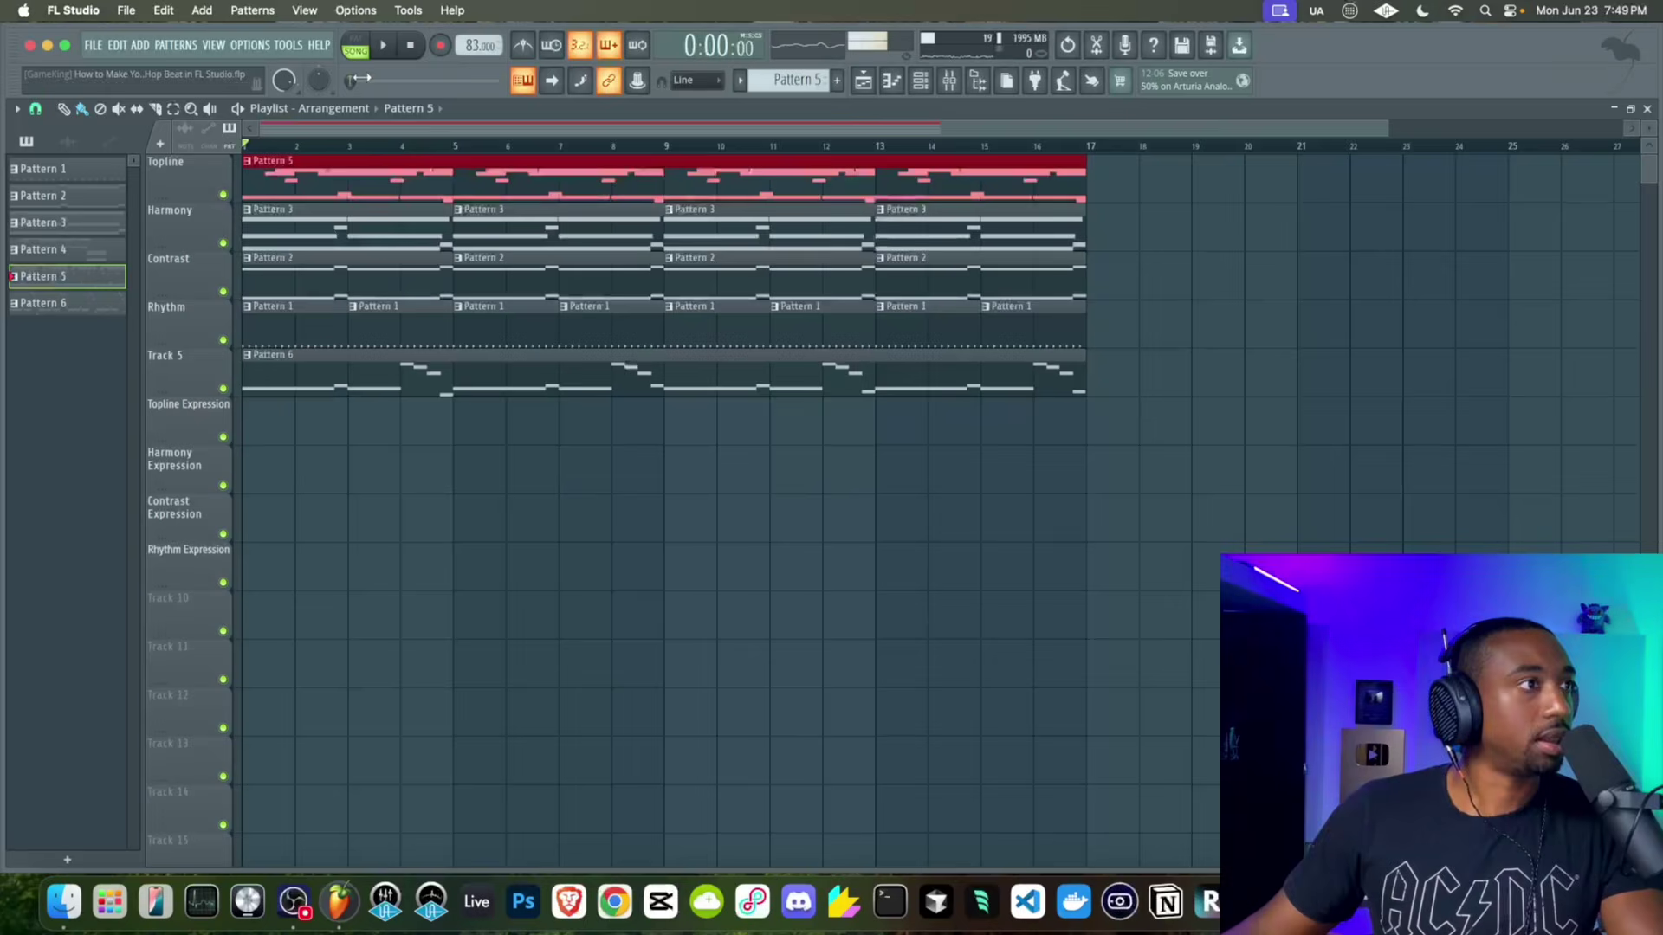
double_click(411, 172)
scroll(379, 251, down, 4)
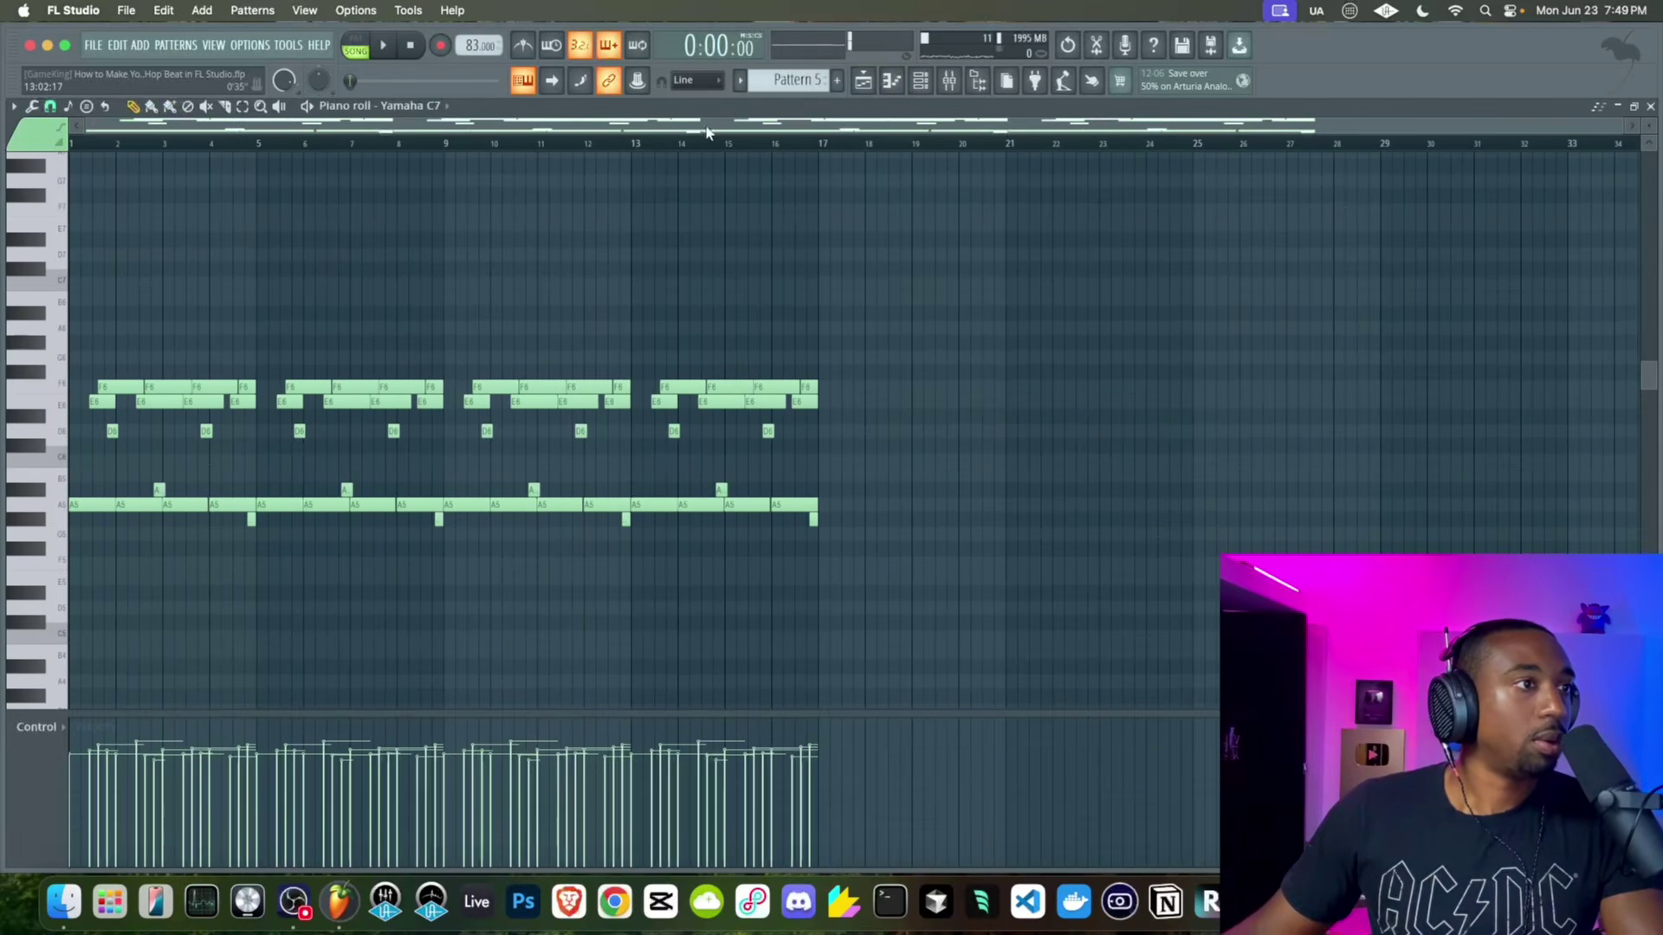
Reduce the Yamaha C7 note velocities with the level scaling Multiply control while listening to the beat
key(alt+l)
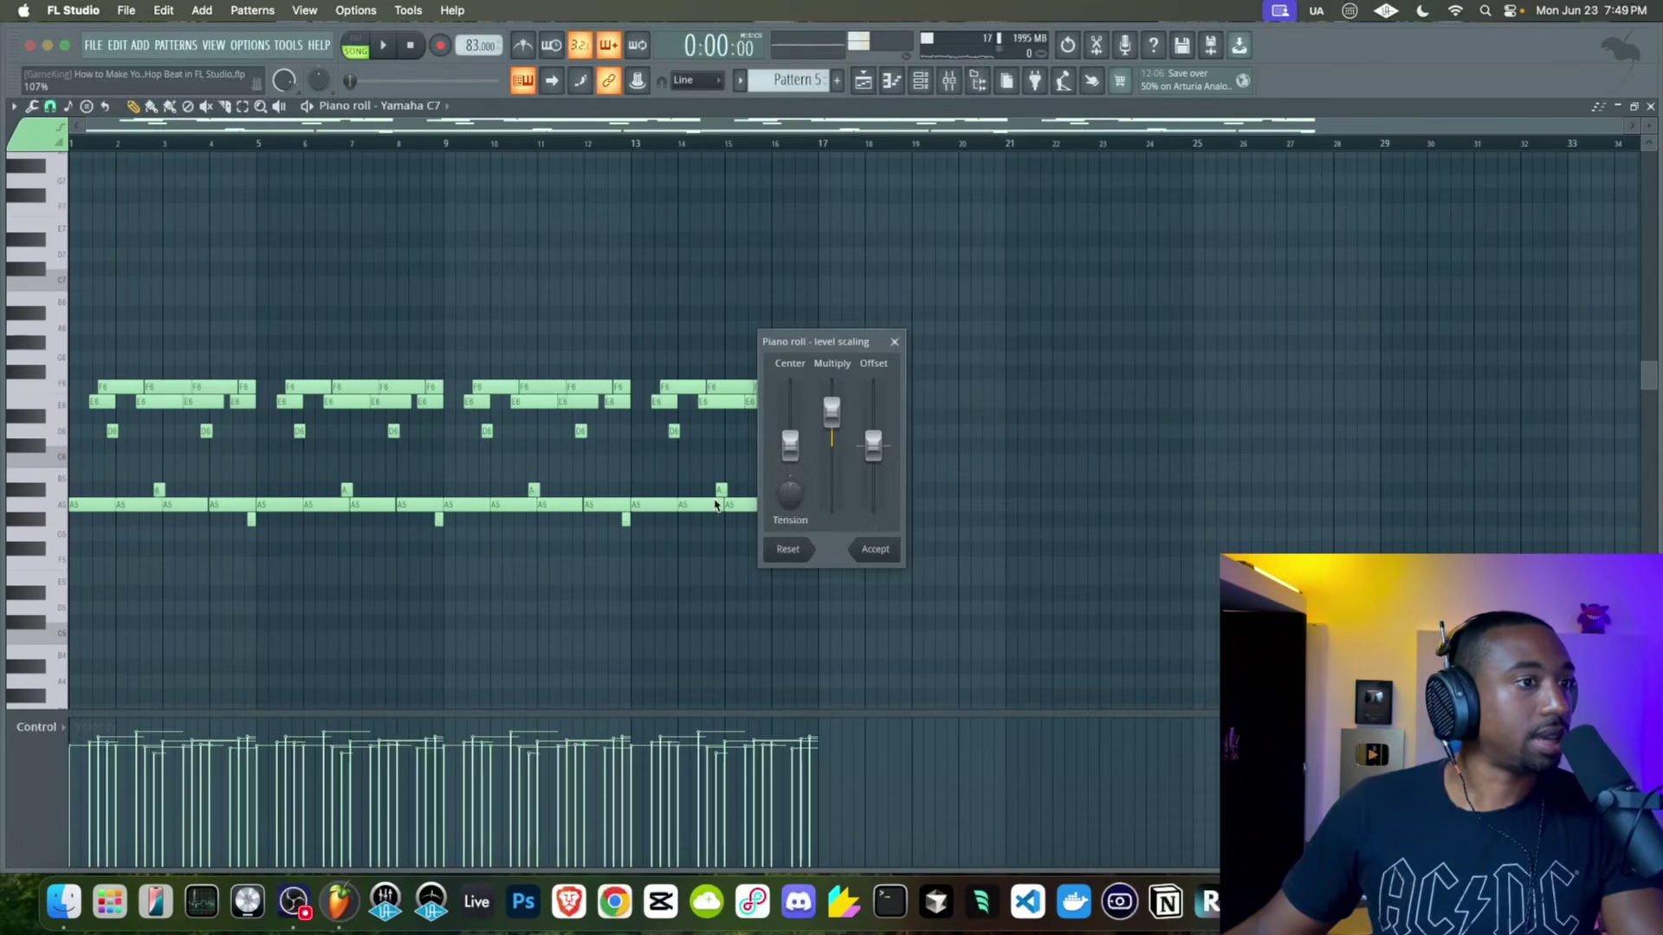
drag(830, 420, 830, 438)
key(space)
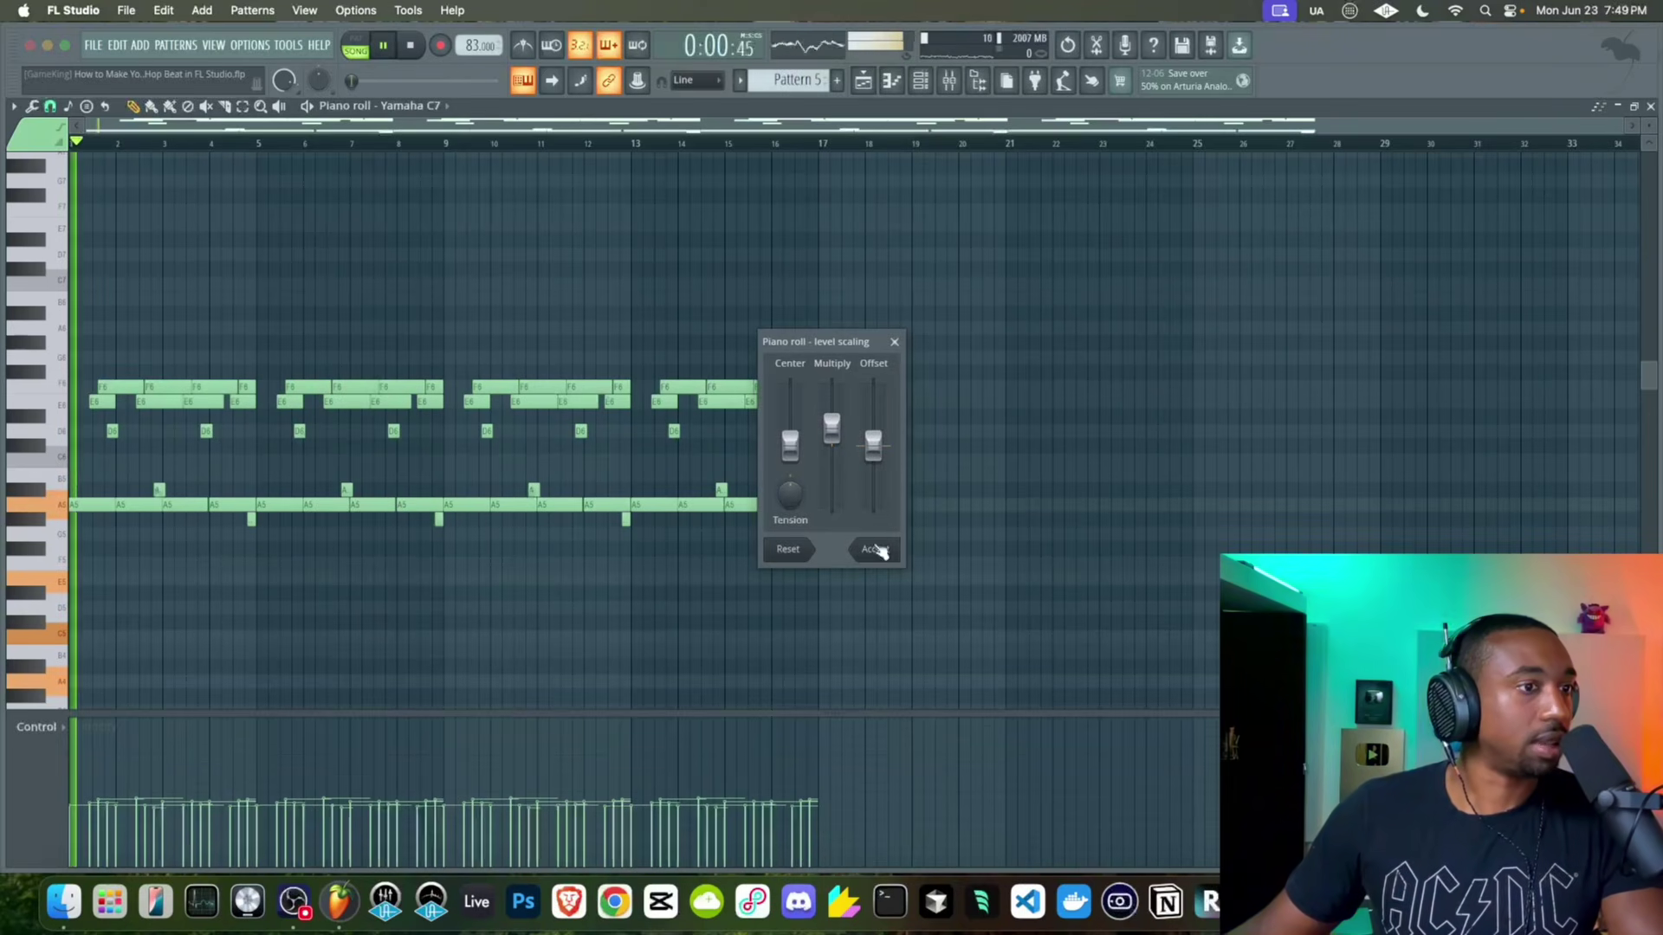
click(875, 549)
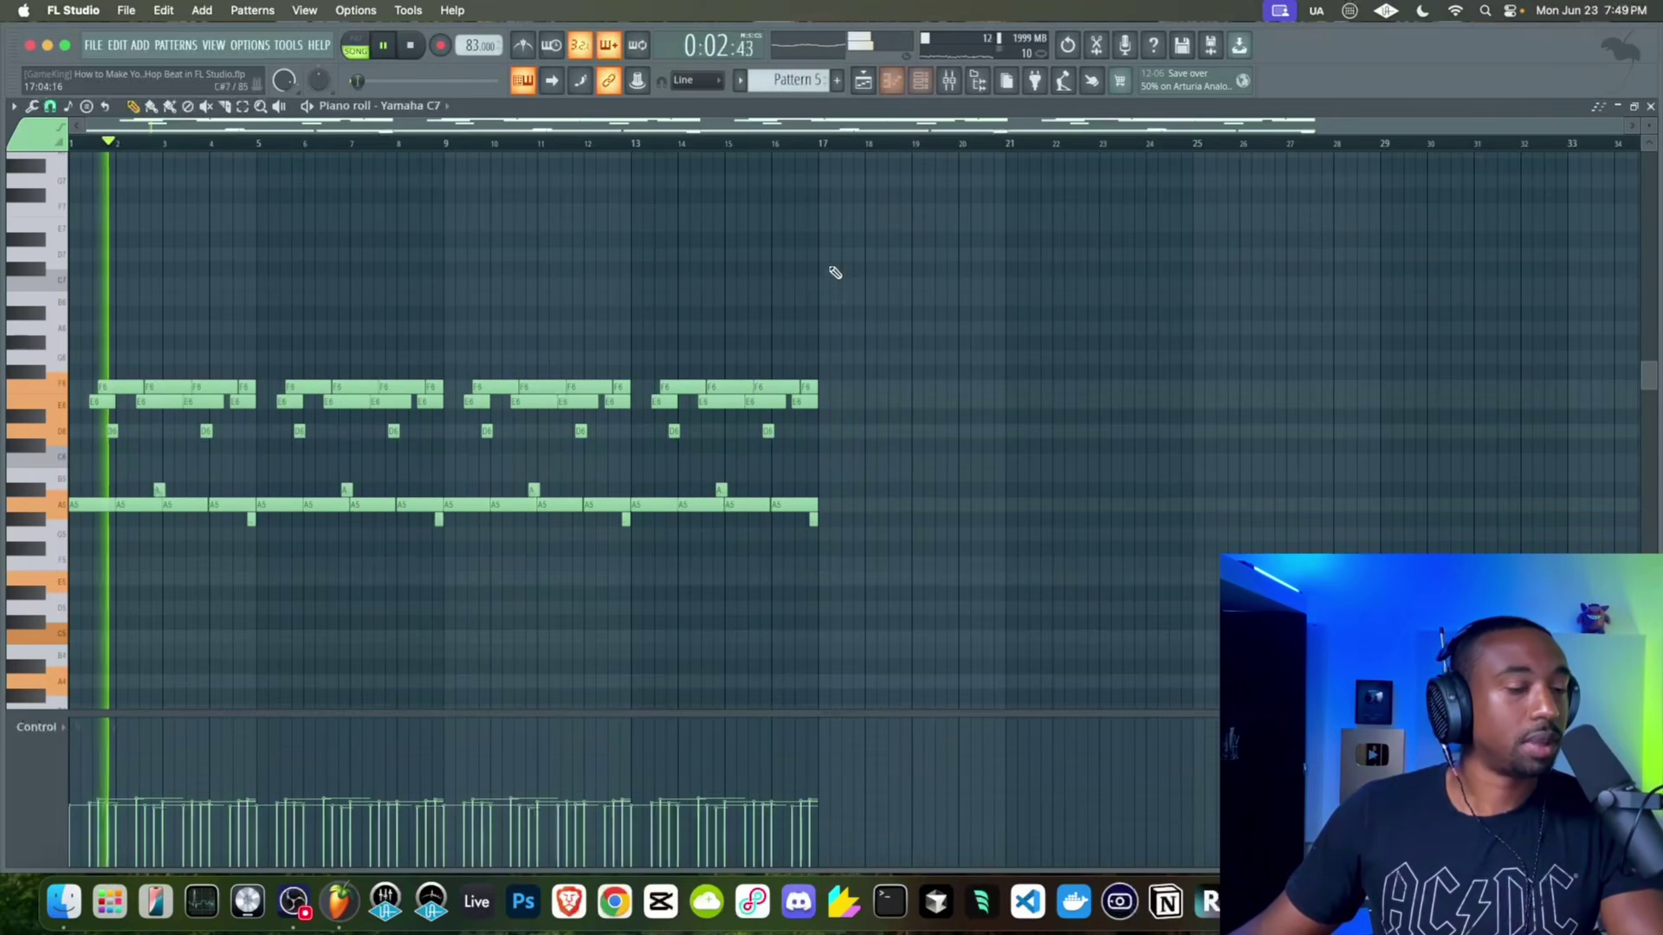
key(alt+l)
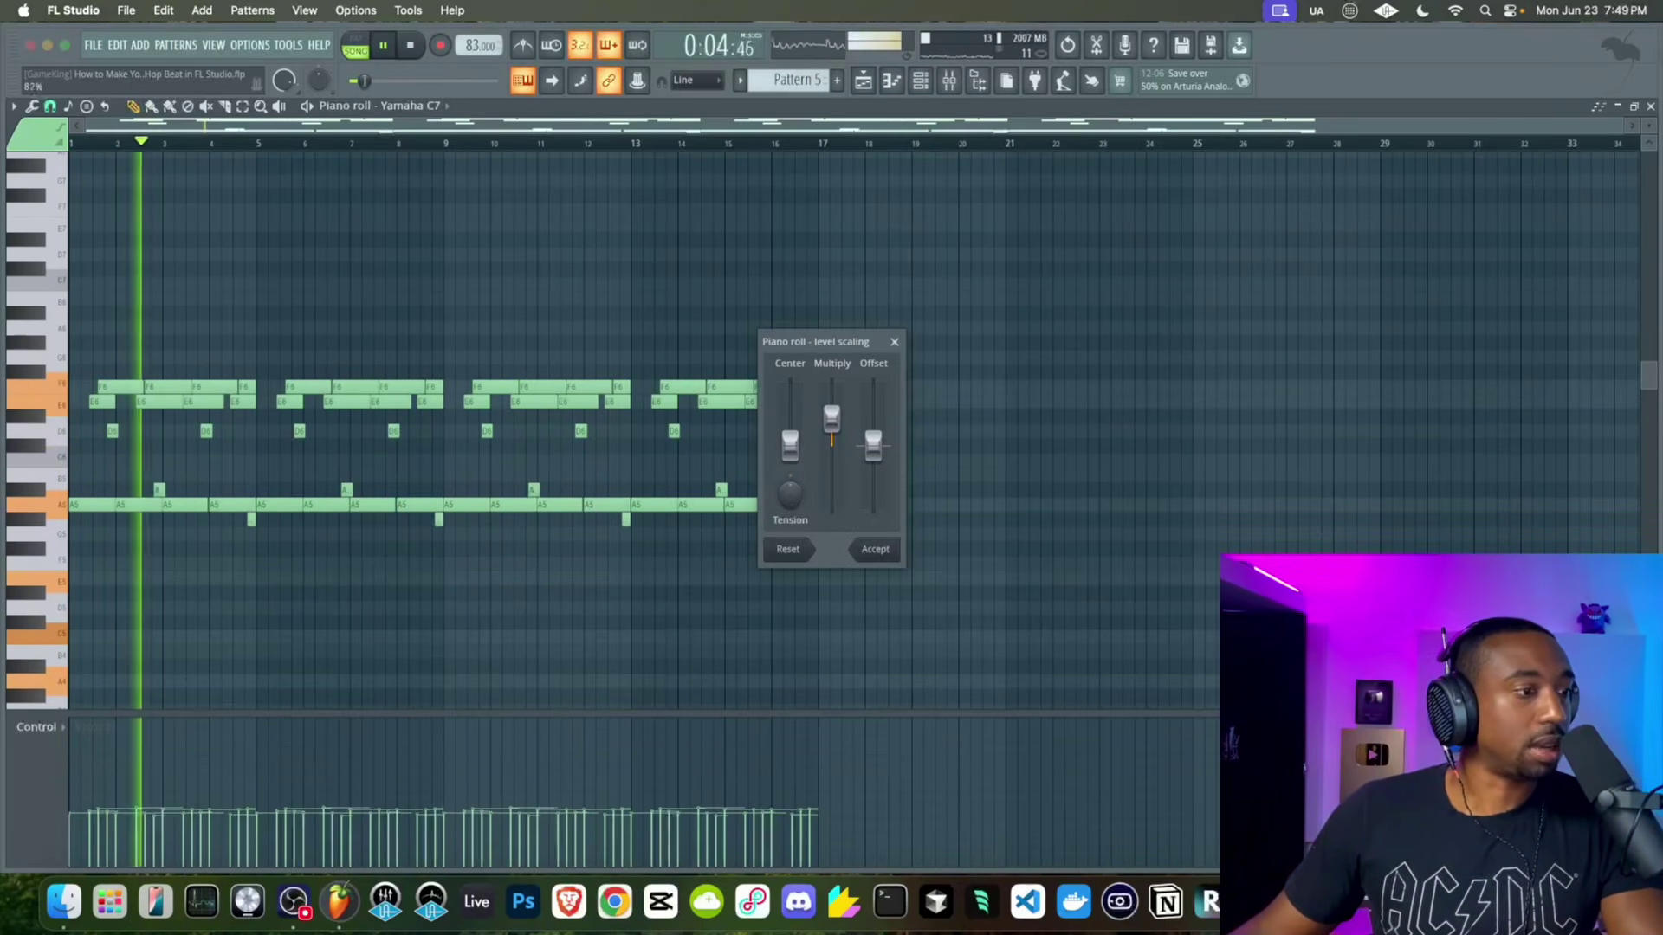
click(874, 551)
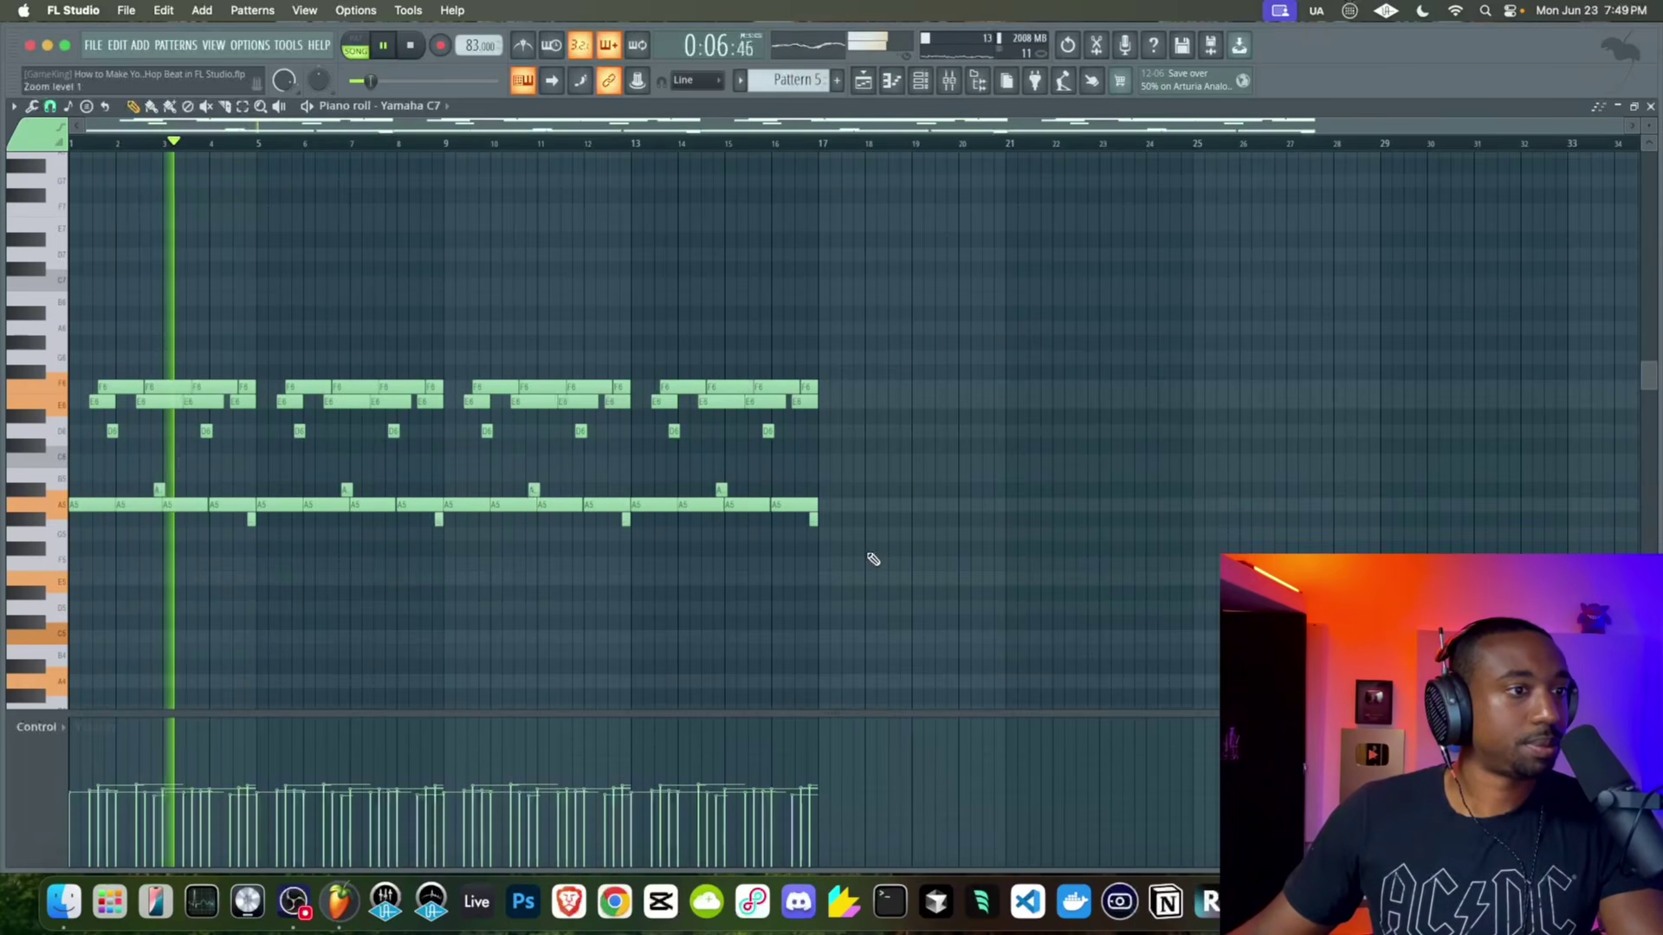
Check the Yamaha C7 mixer track and raise its note velocities with a level scaling Multiply of 162%
key(F9)
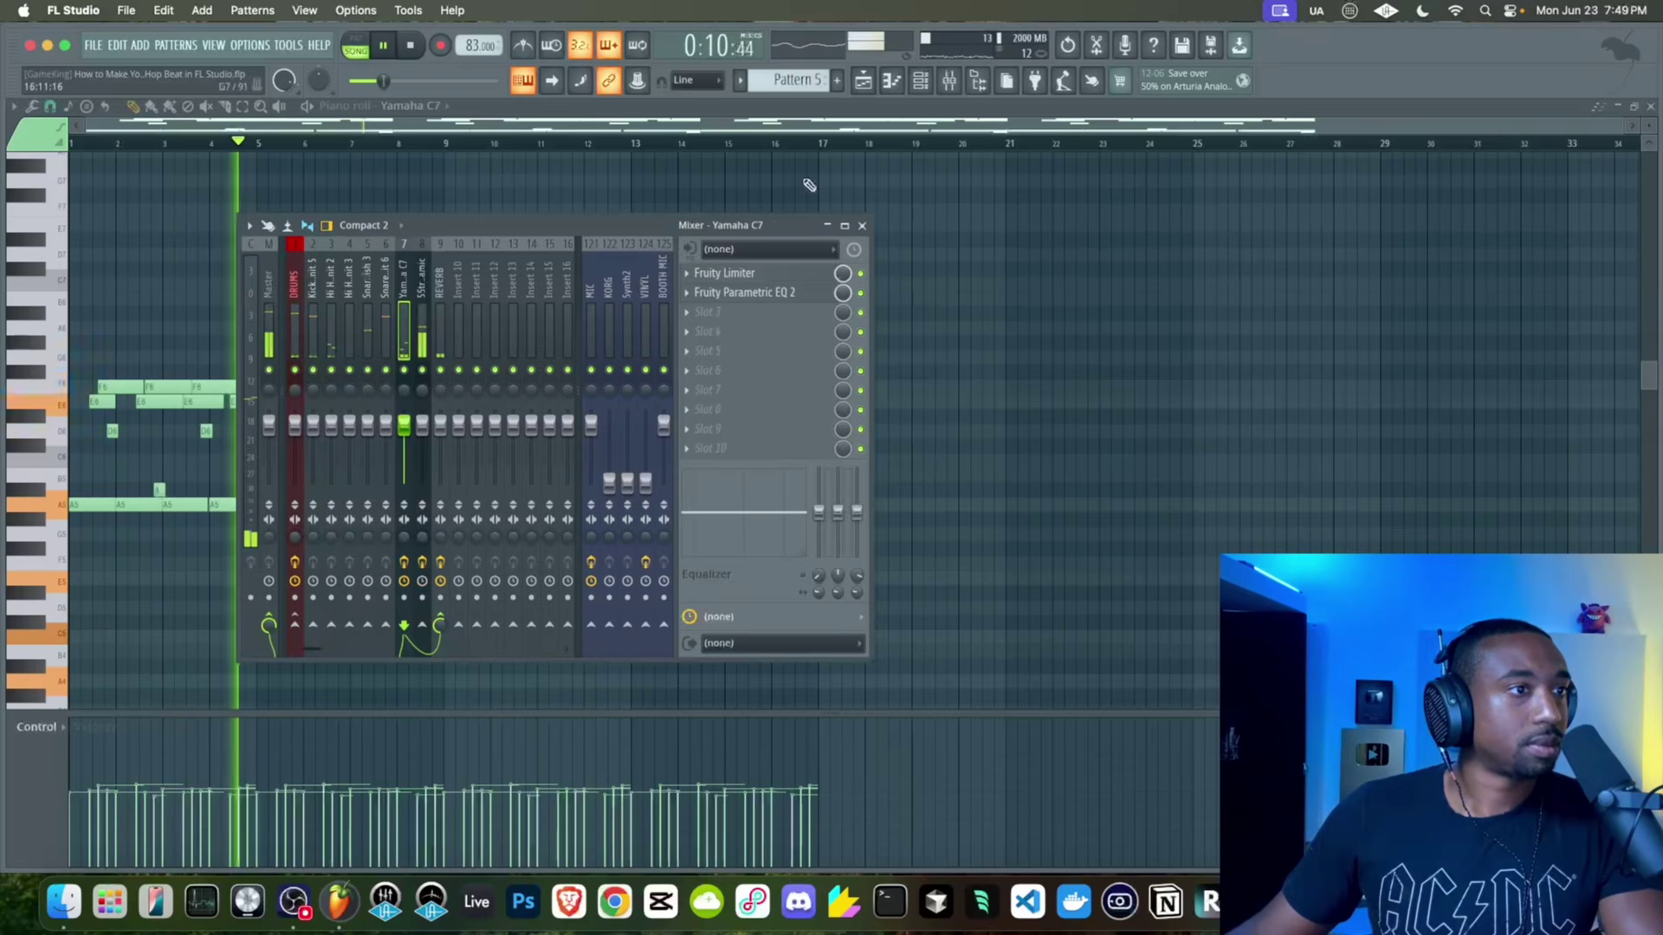
click(862, 225)
key(alt+x)
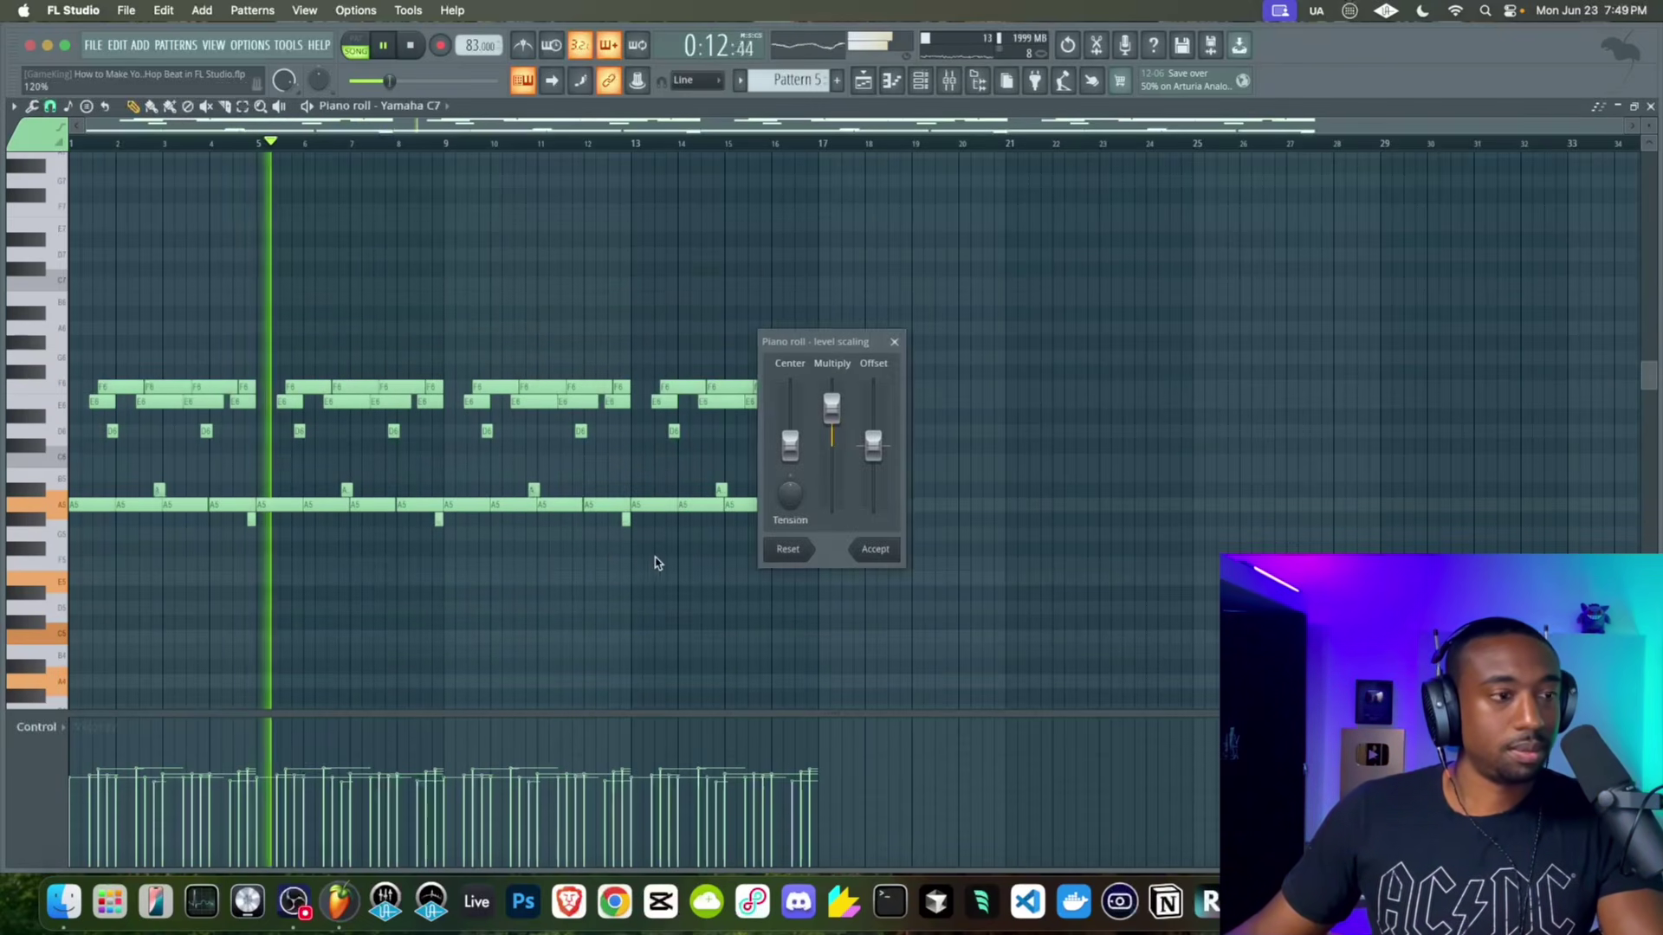
scroll(839, 446, up, 3)
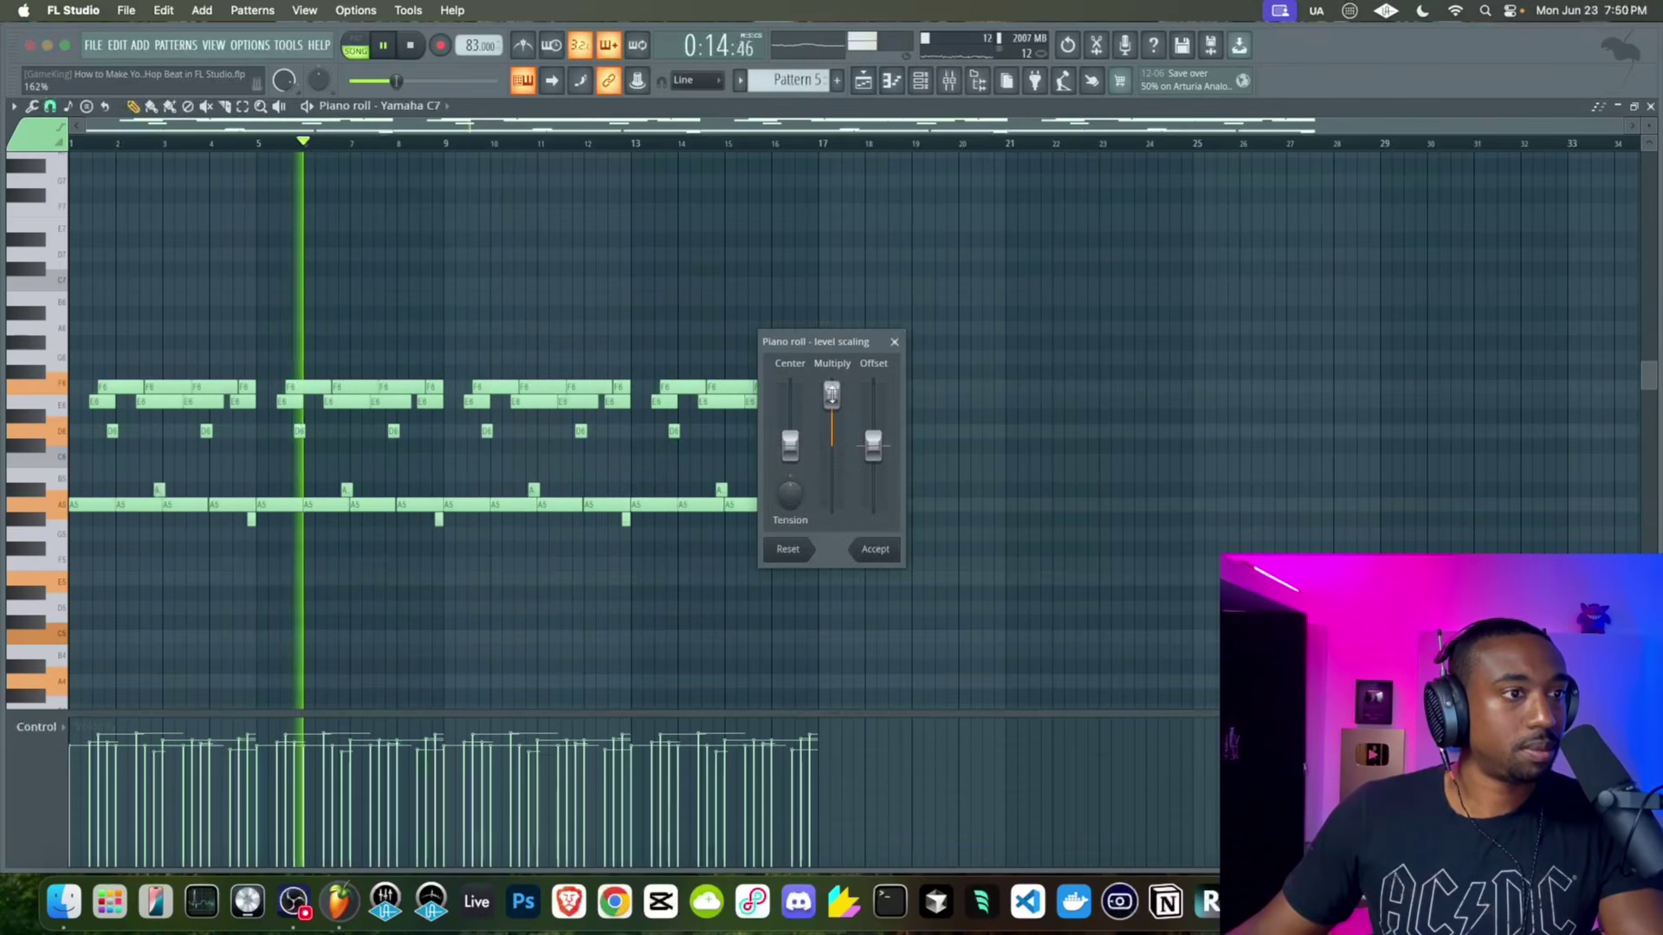
click(875, 549)
Lower the Fruity Limiter compressor threshold on the Yamaha C7 mixer track to -24.1 dB
key(F9)
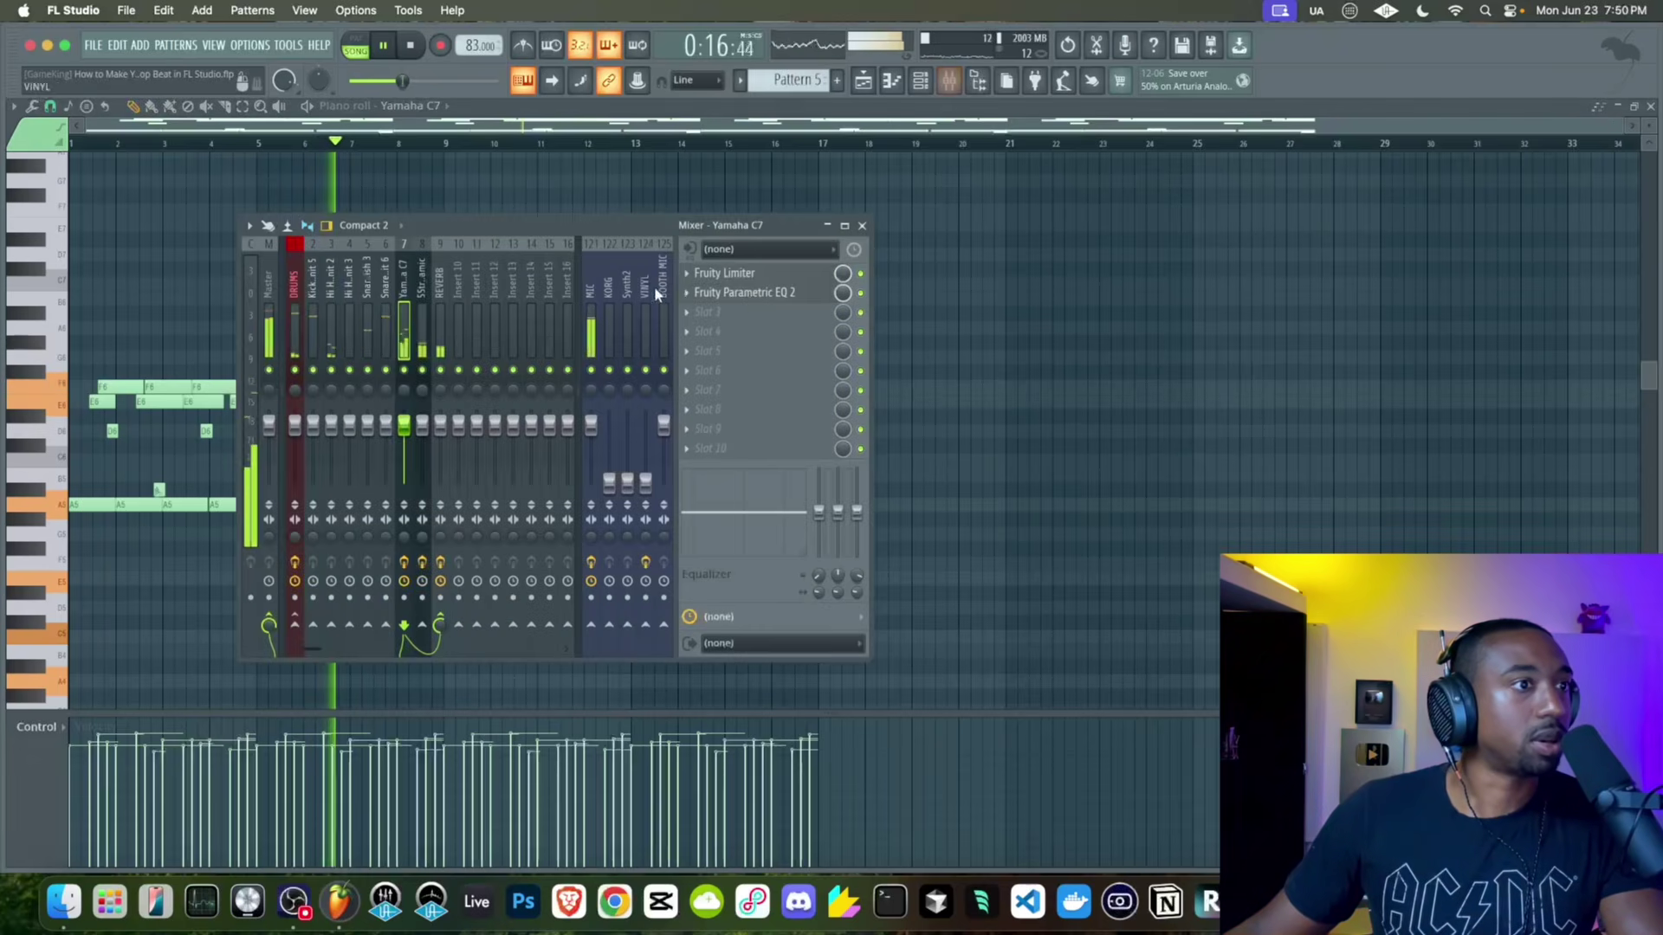
click(740, 273)
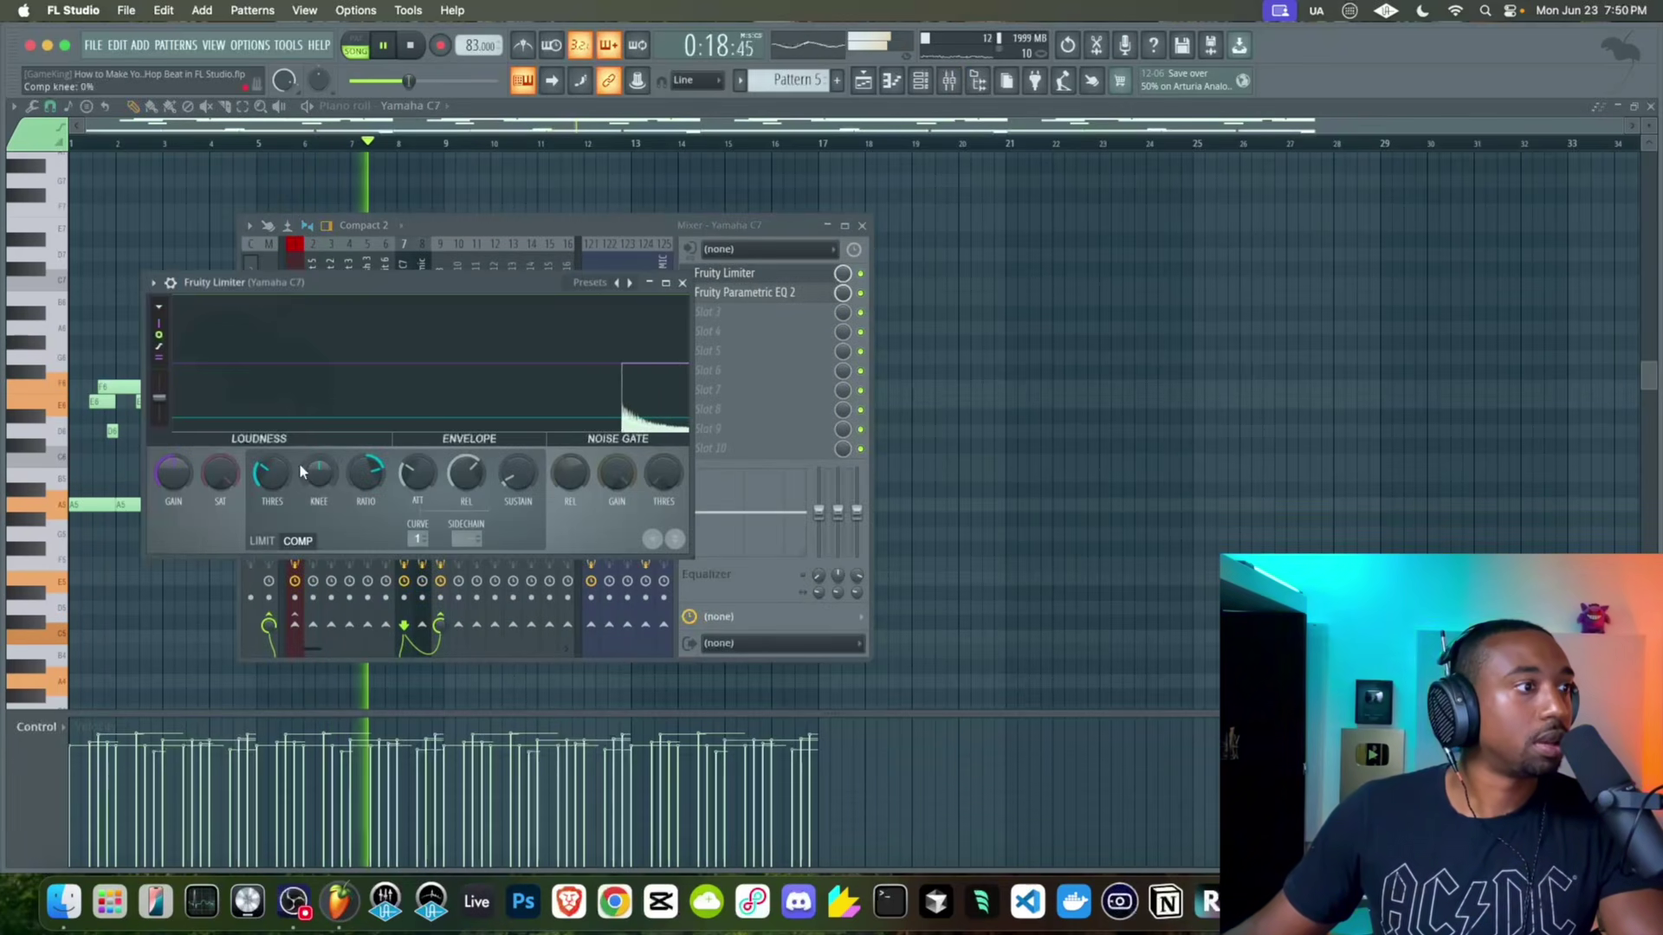
drag(271, 473, 271, 498)
click(683, 283)
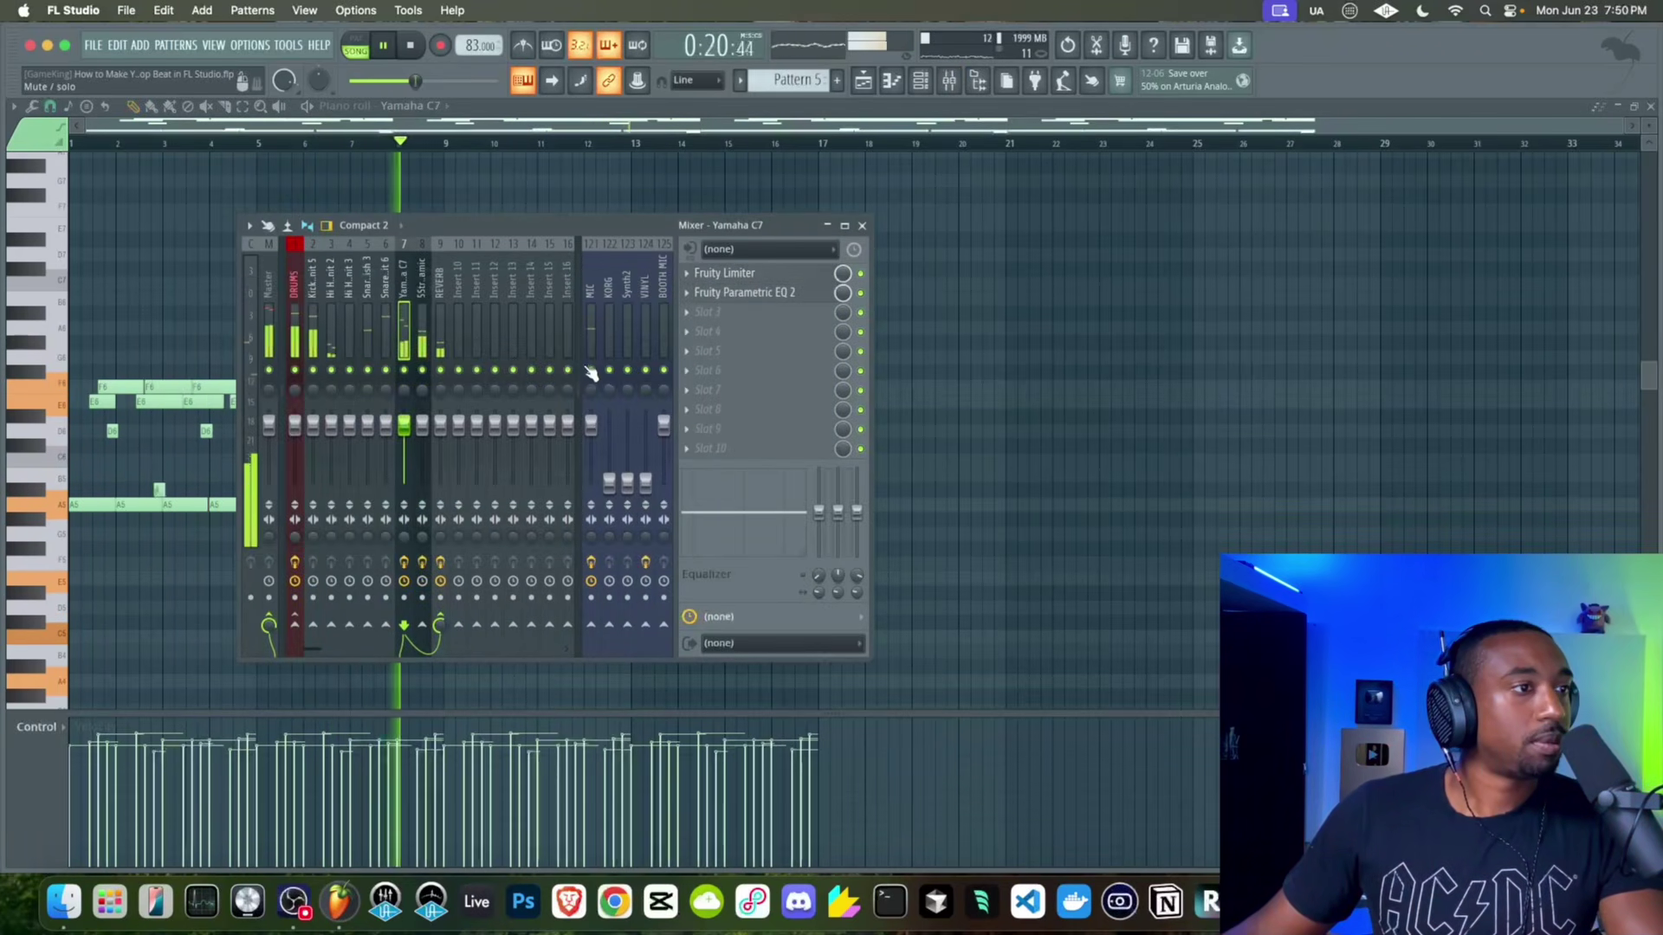
click(752, 273)
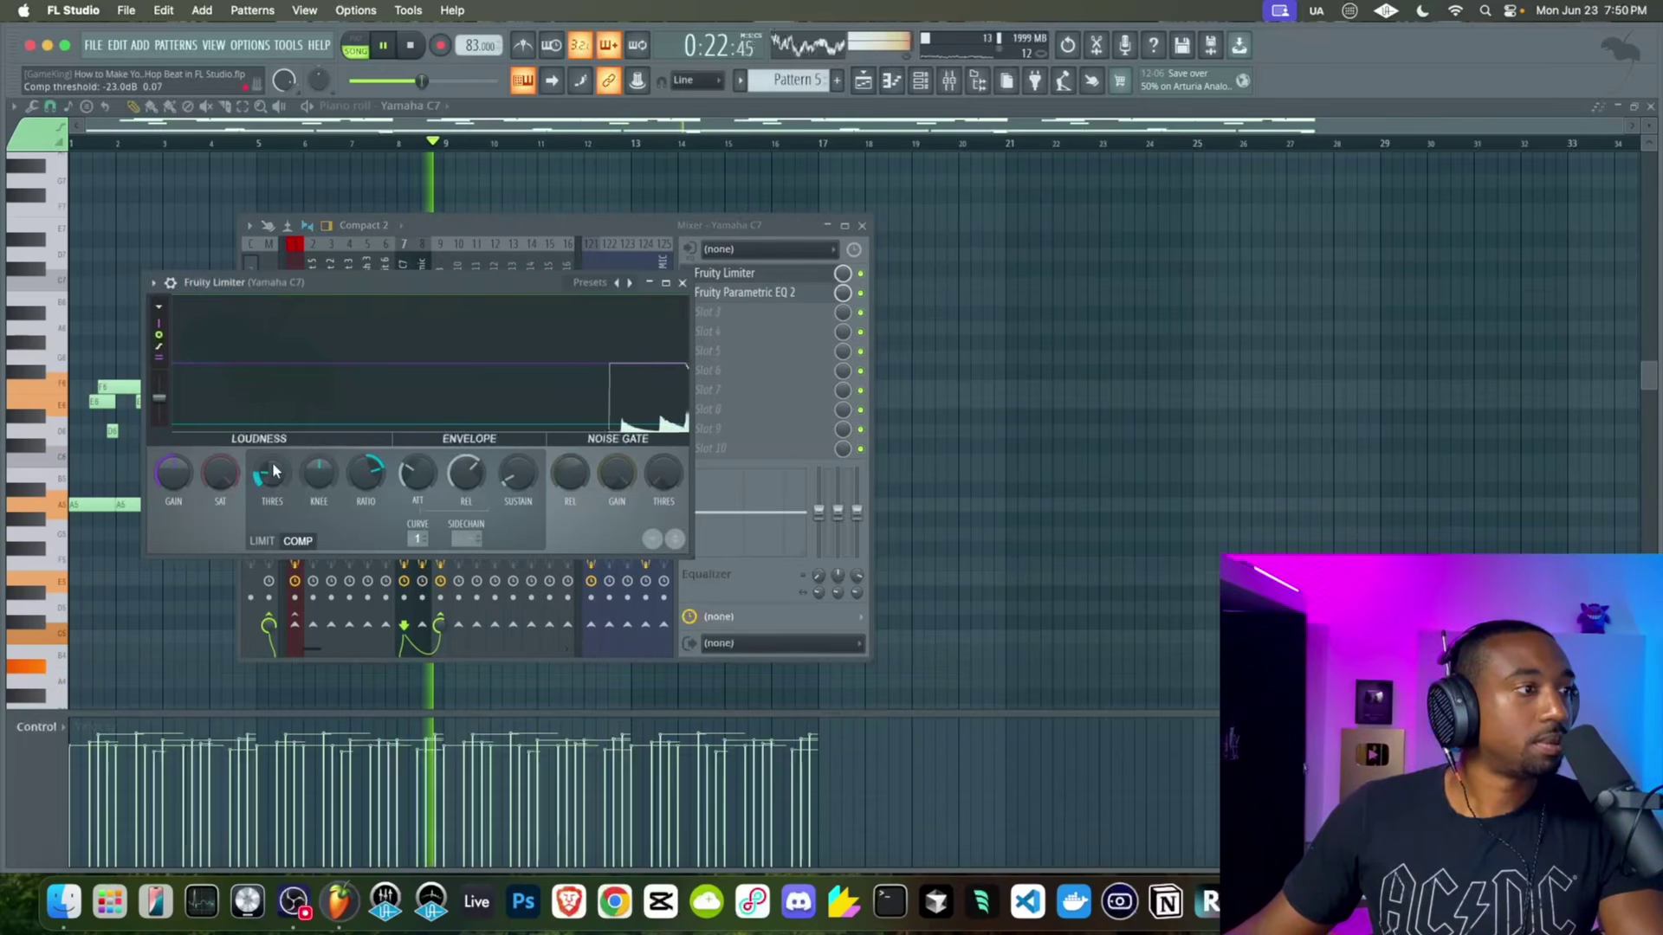
mouse_move(273, 471)
mouse_down()
mouse_move(272, 495)
mouse_move(277, 473)
mouse_up()
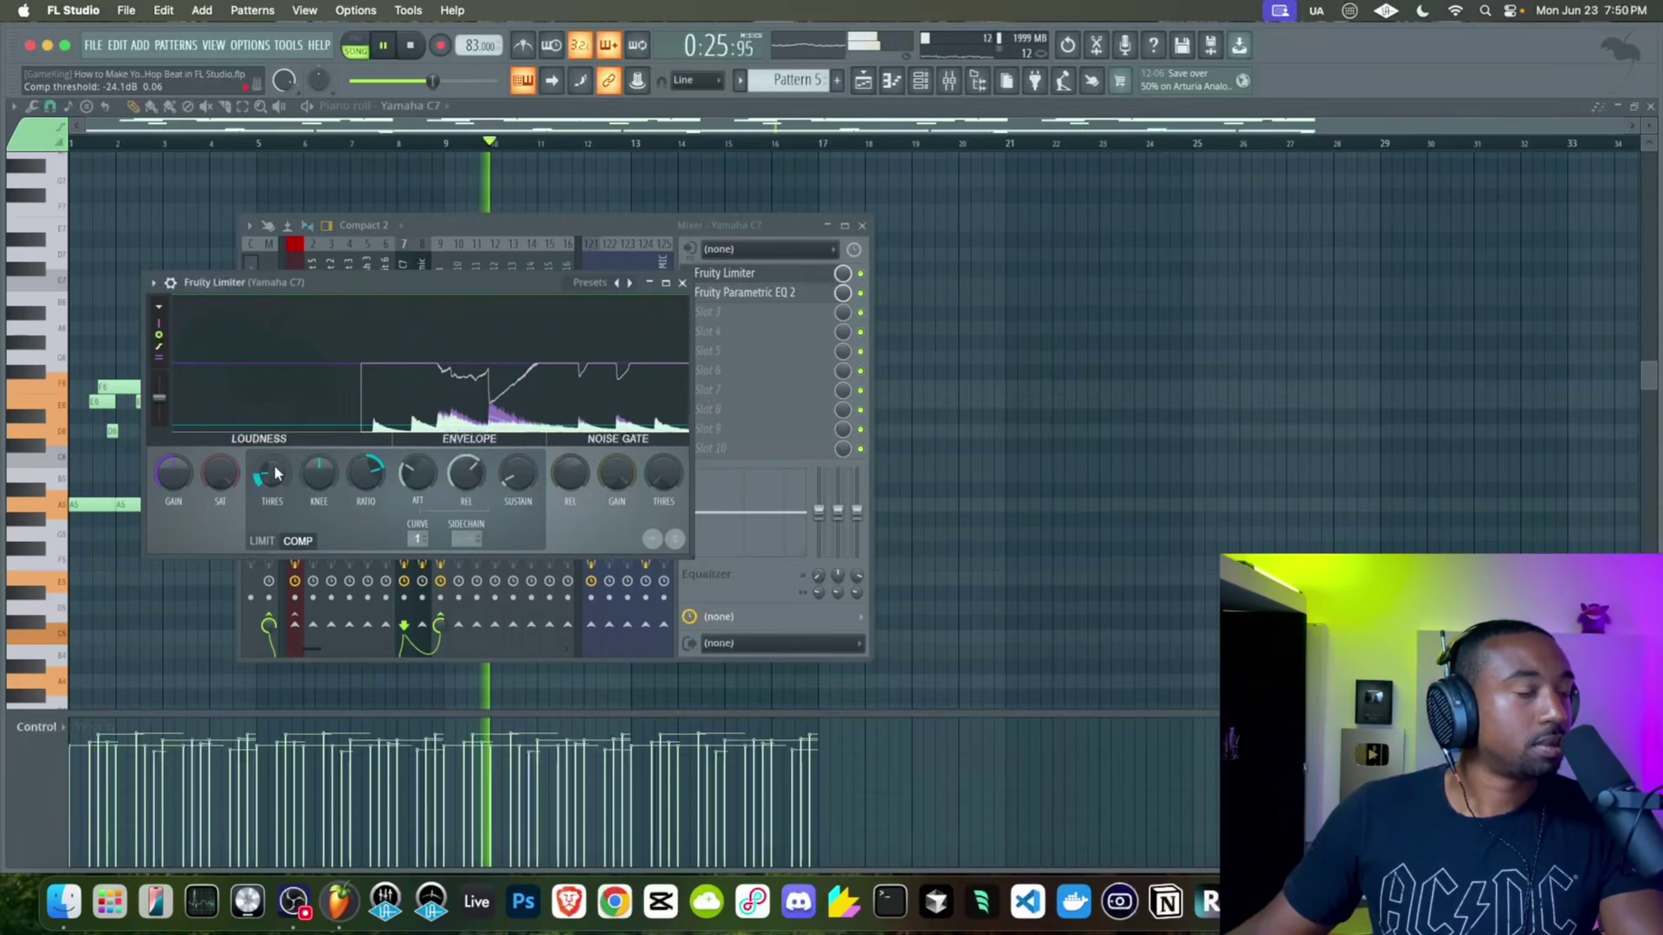
click(684, 284)
click(862, 225)
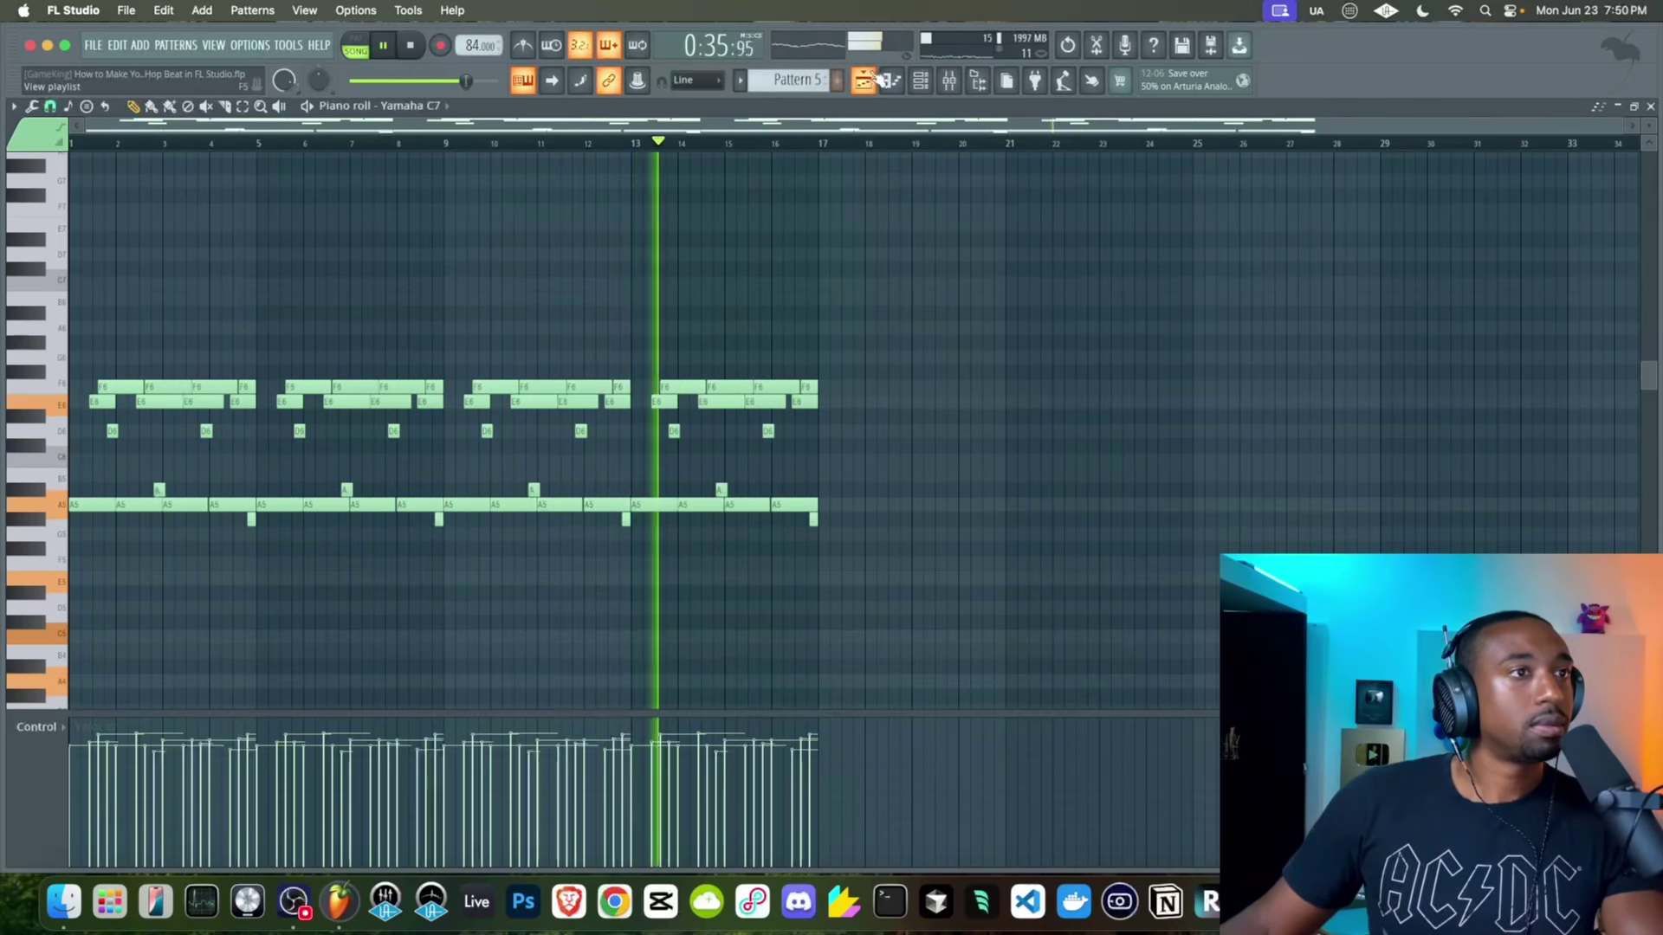
Return to the playlist and check the DRUMS mixer track during playback
key(F5)
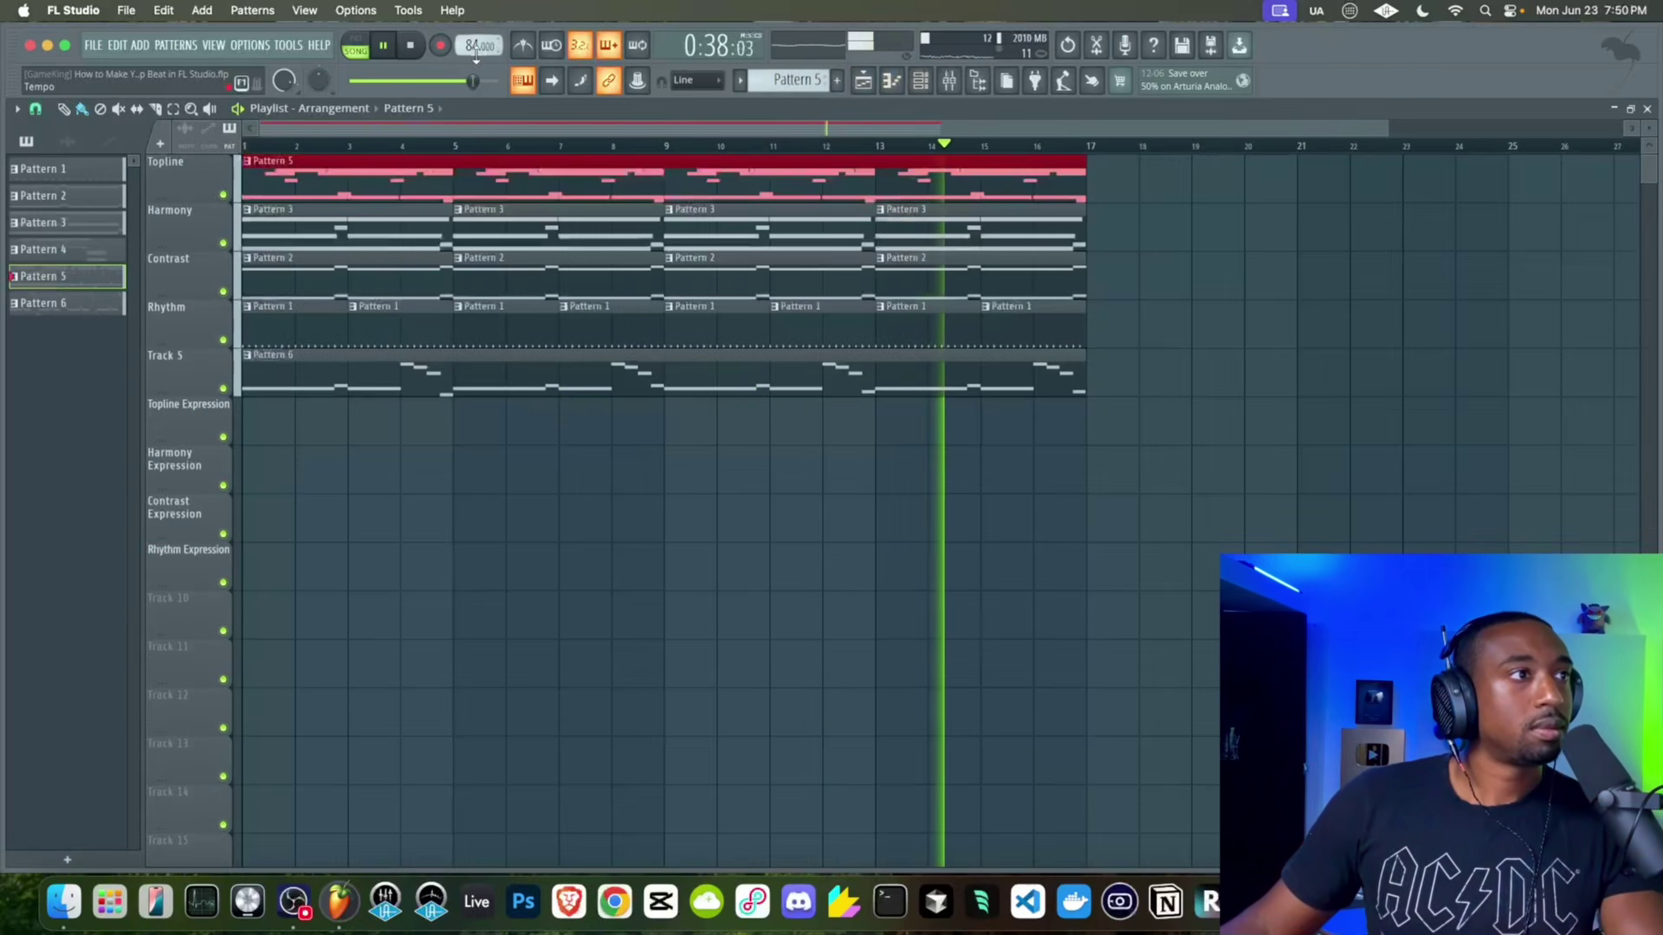
click(950, 83)
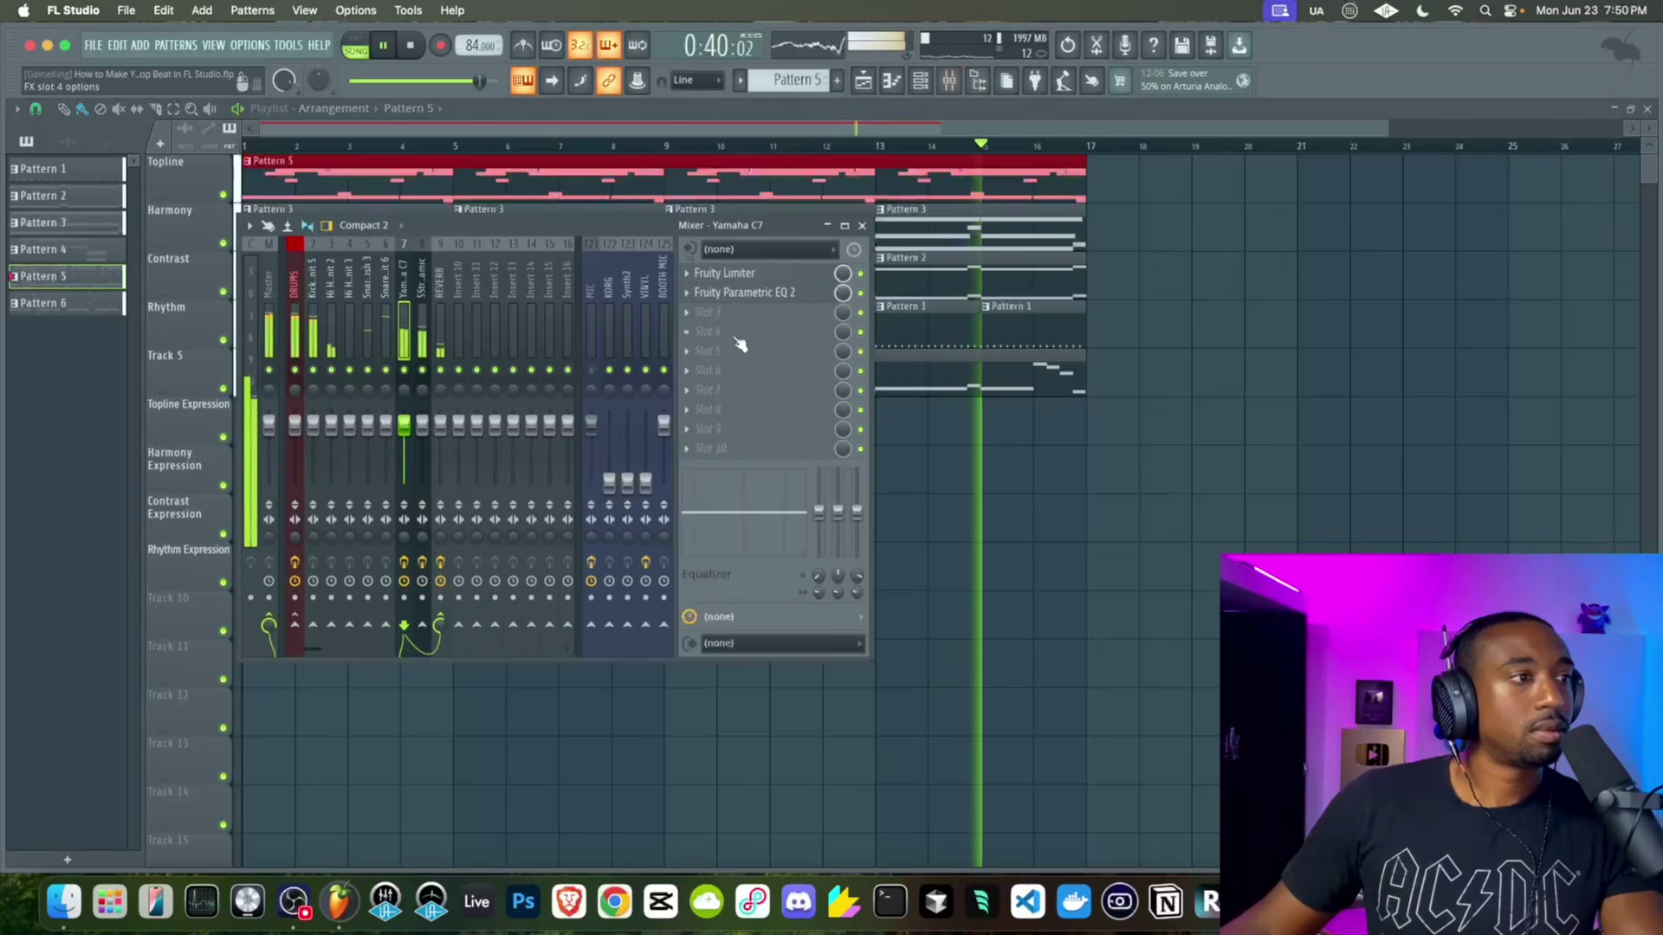
click(298, 327)
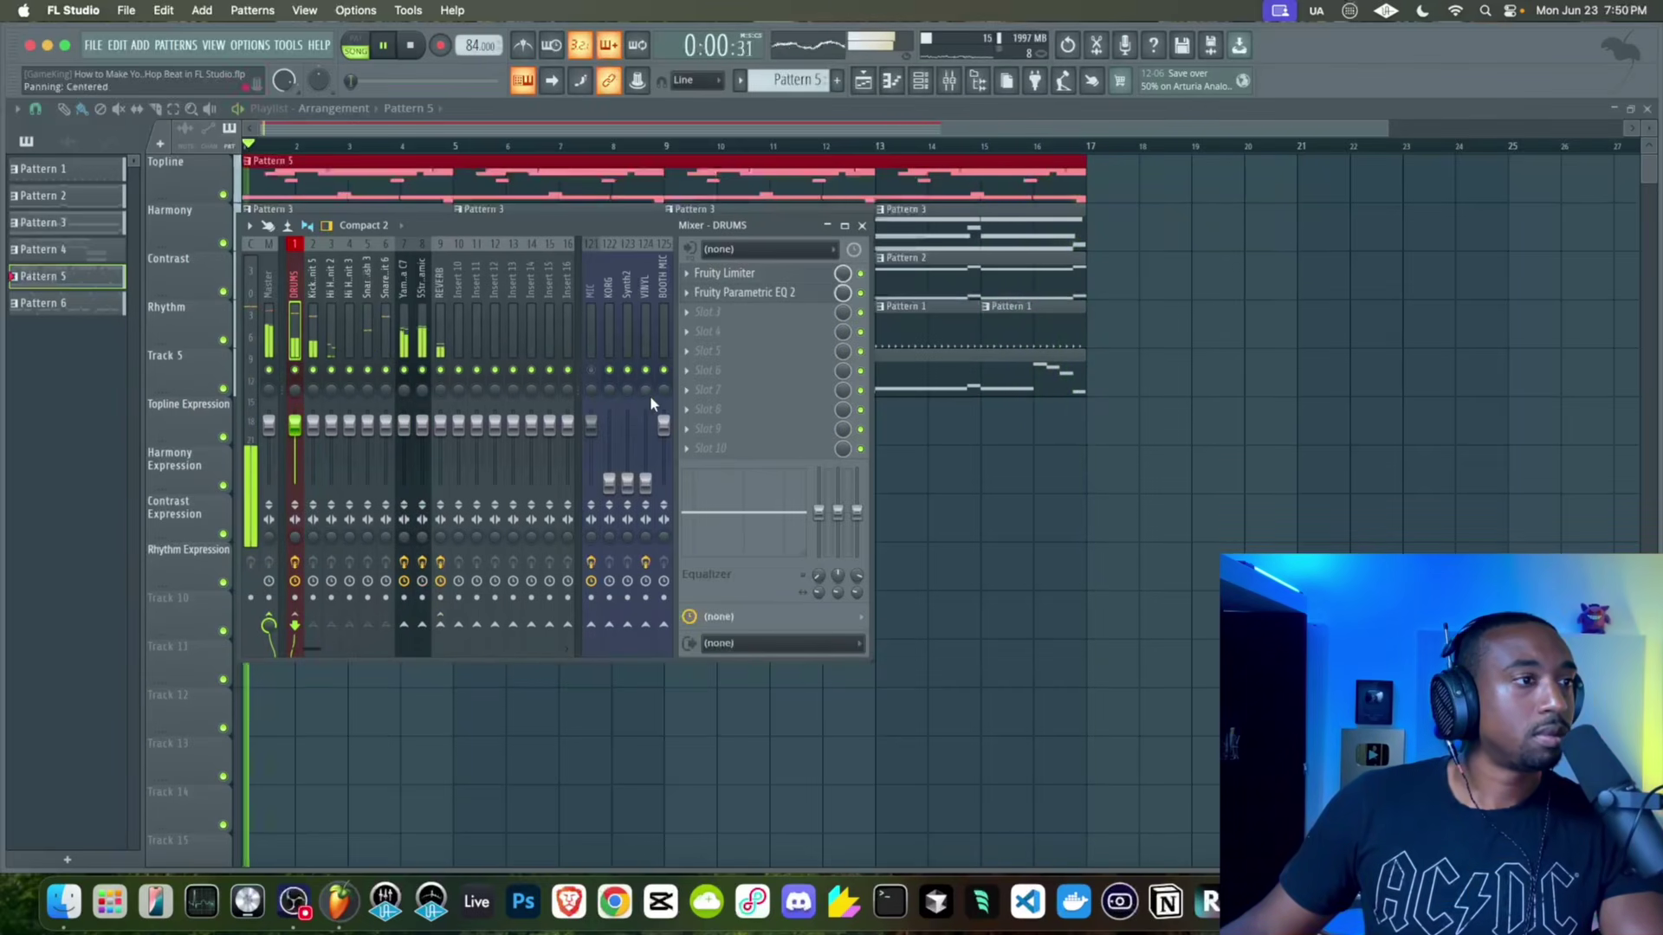
key(F9)
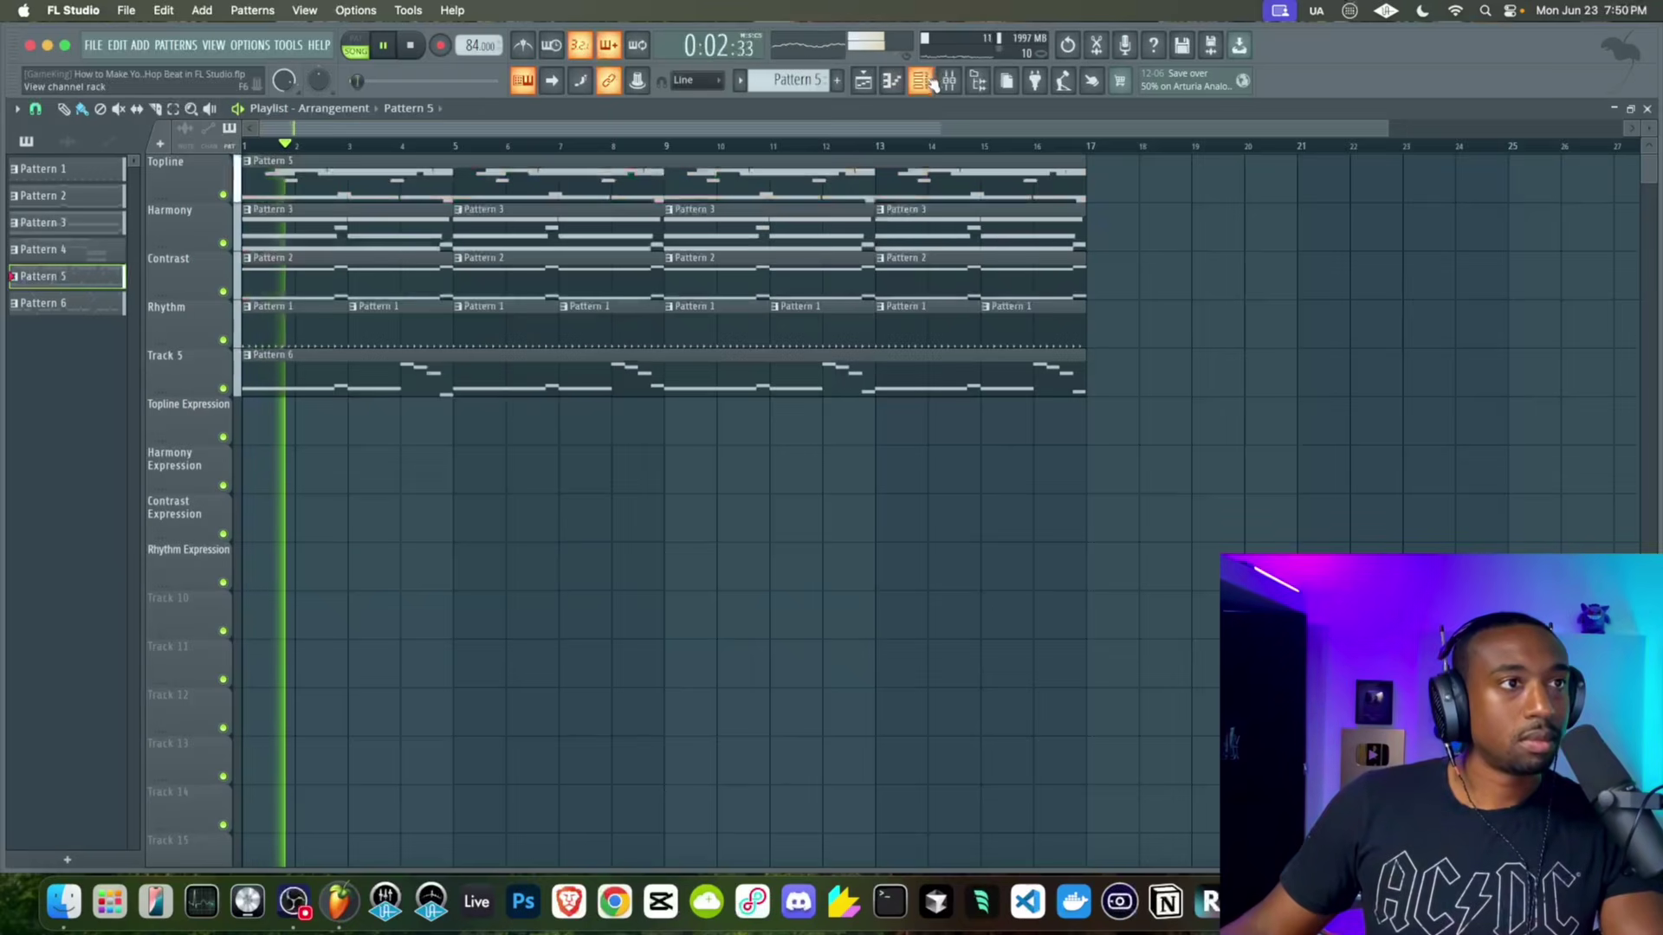
Add Fruity Delay 3 to slot 3 of the Yamaha C7 mixer track and set its feedback level to 0%
key(F6)
key(F9)
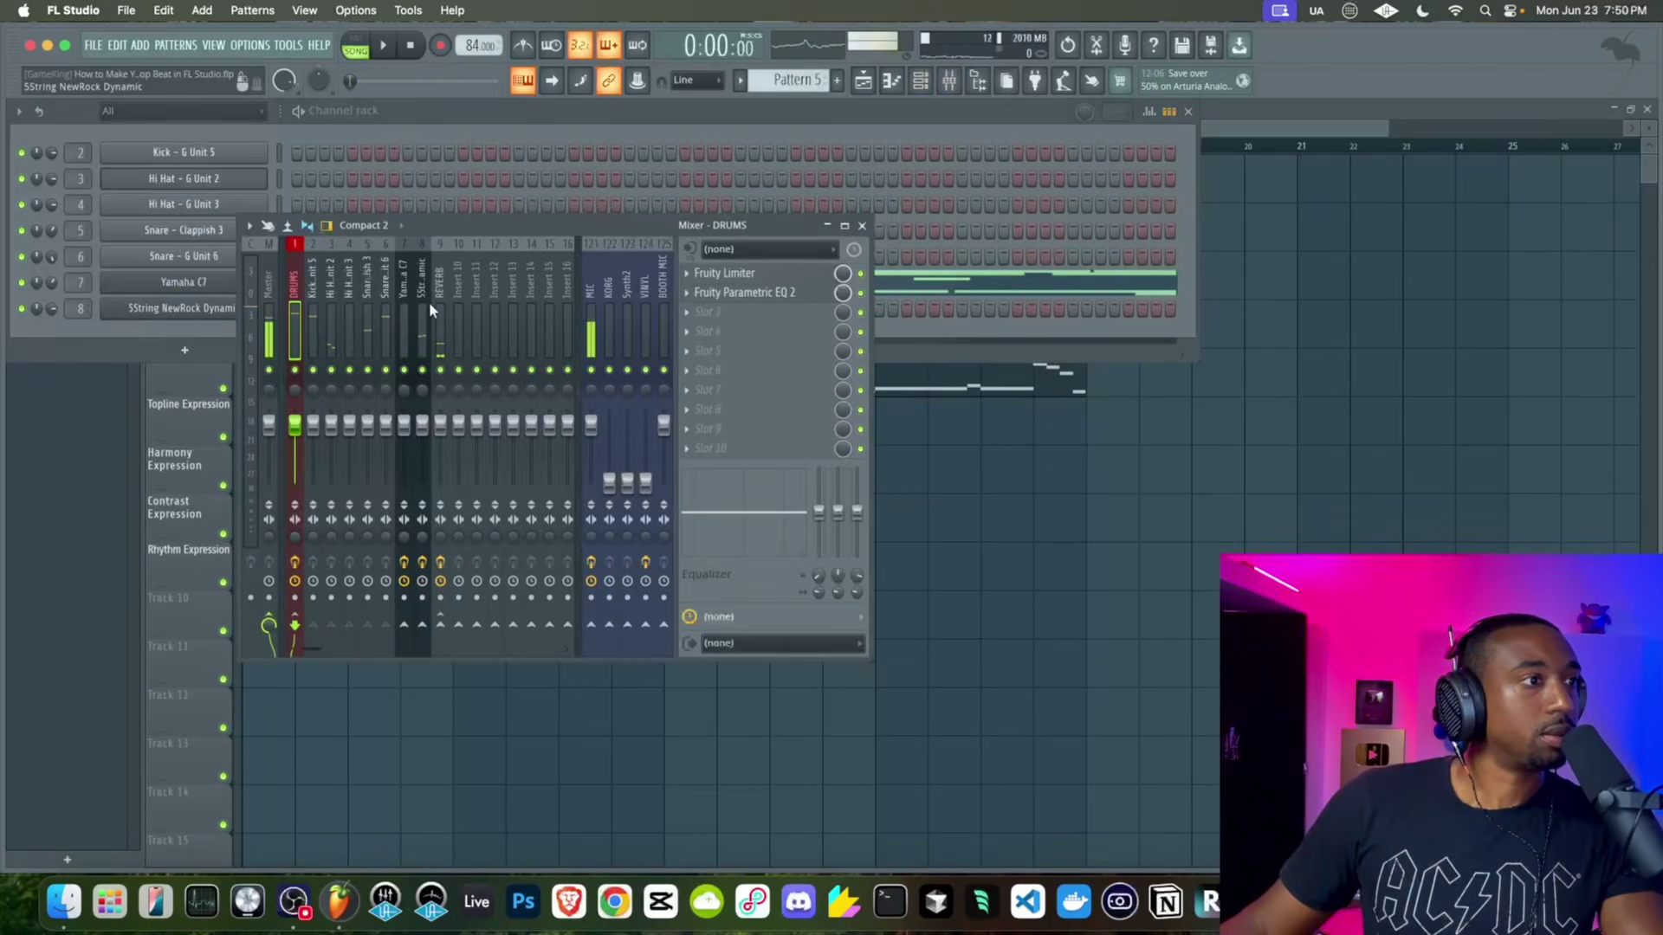
click(429, 302)
click(403, 301)
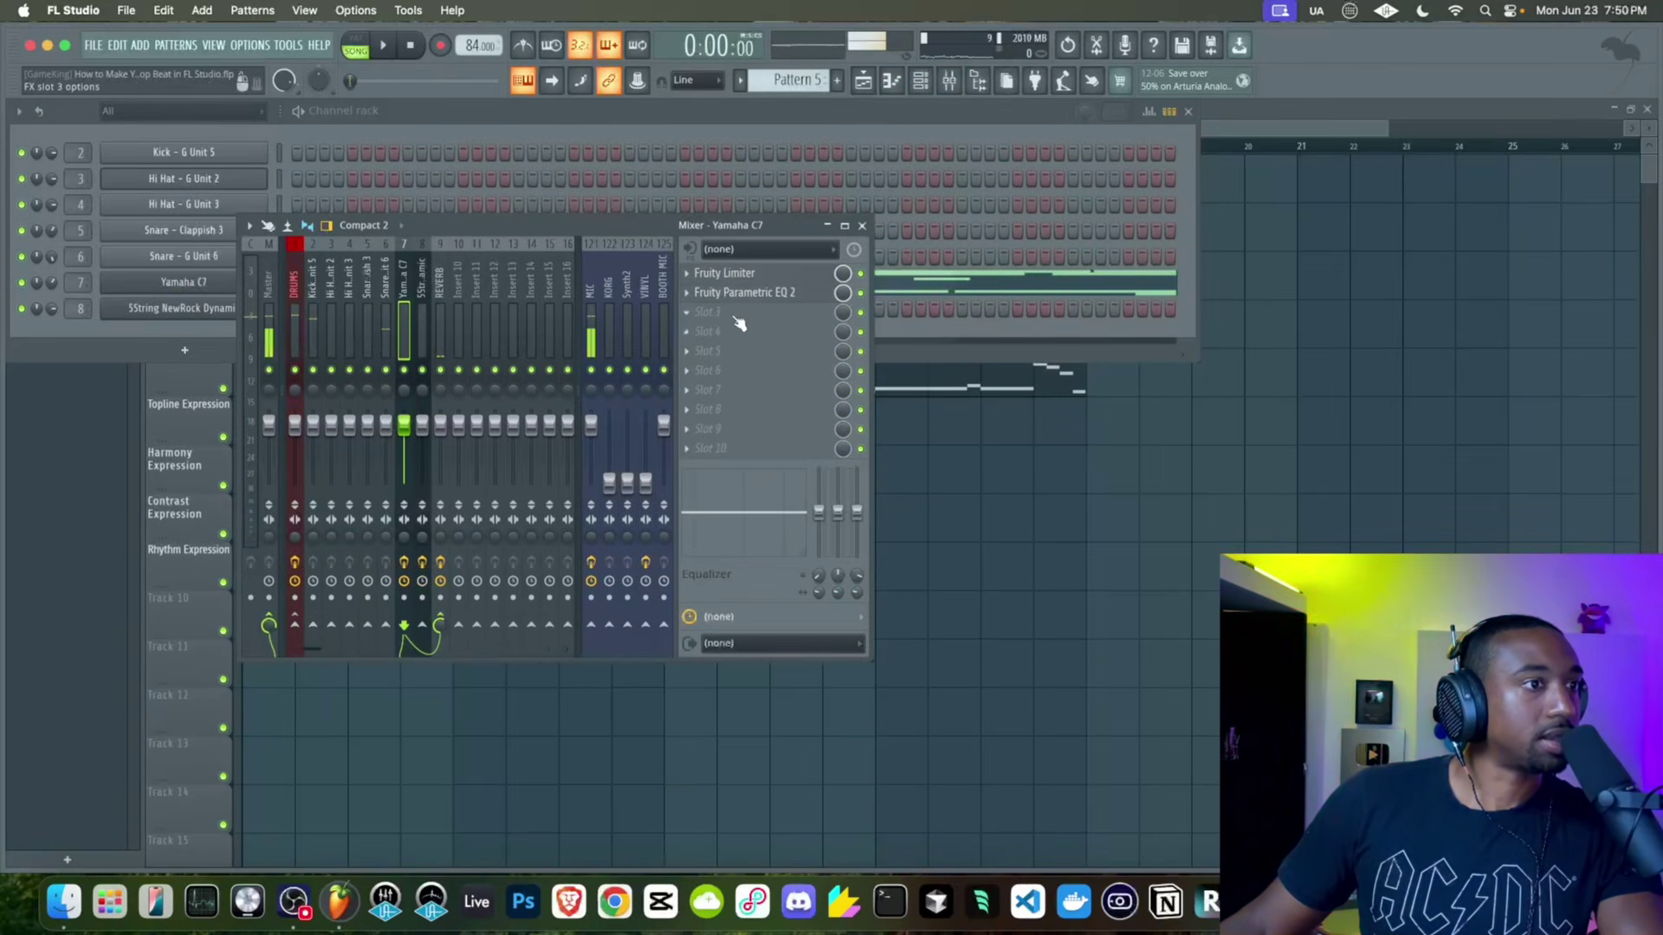
click(710, 318)
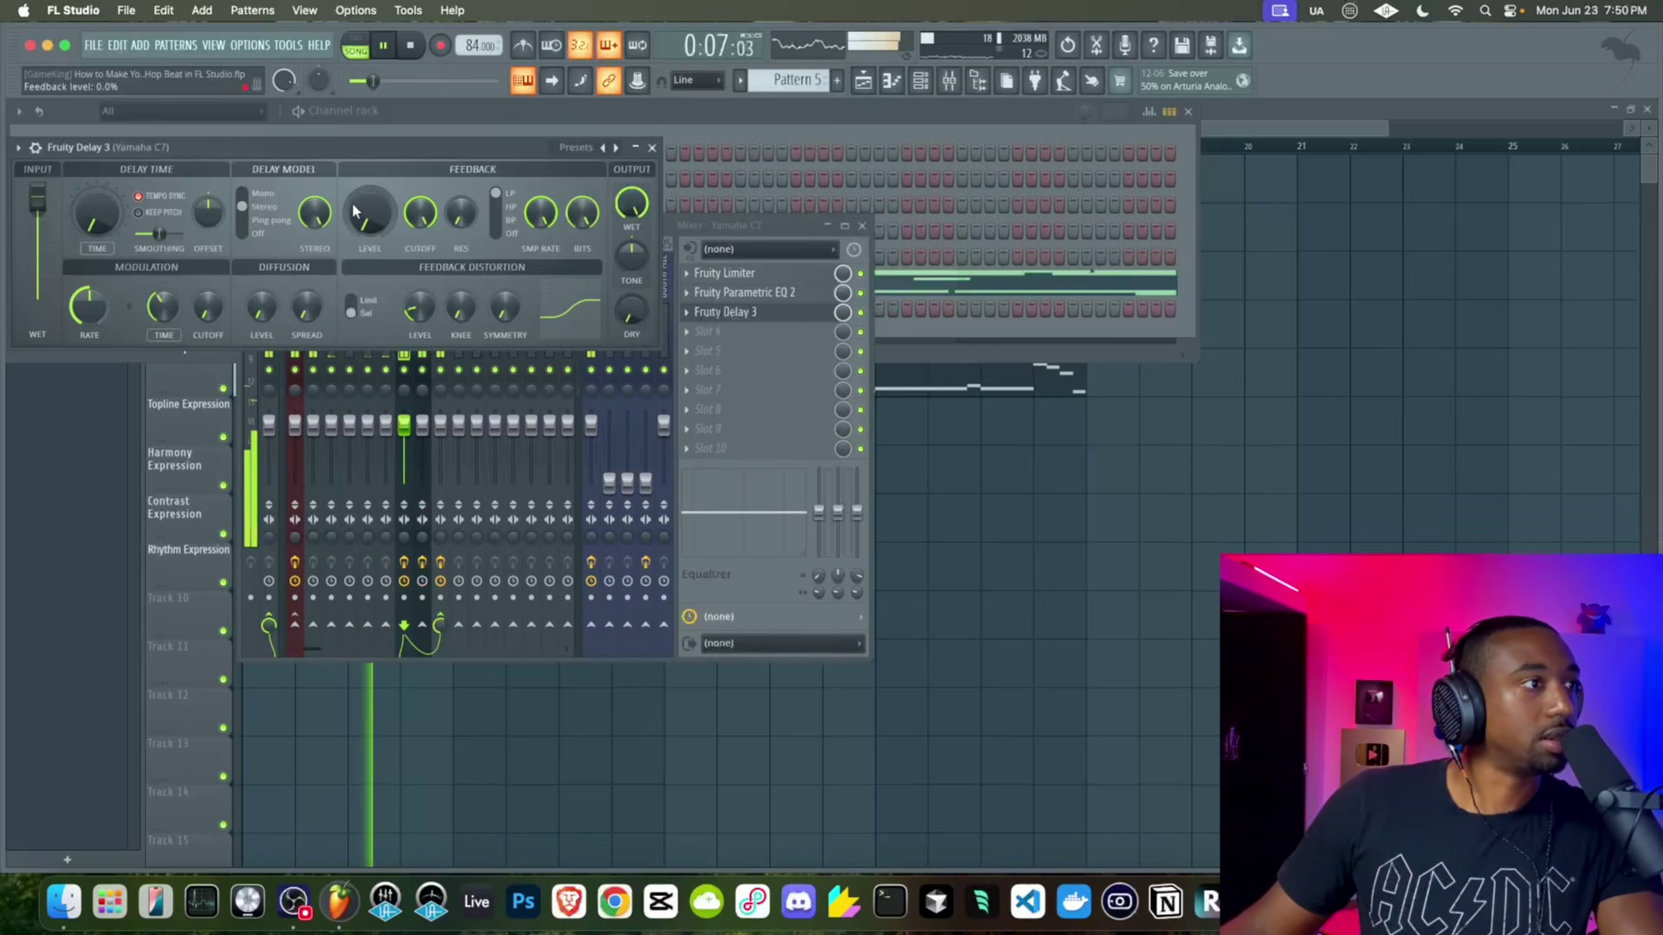
Raise the dry level of Fruity Delay 3 on the Yamaha C7 track and close the plugin
click(601, 354)
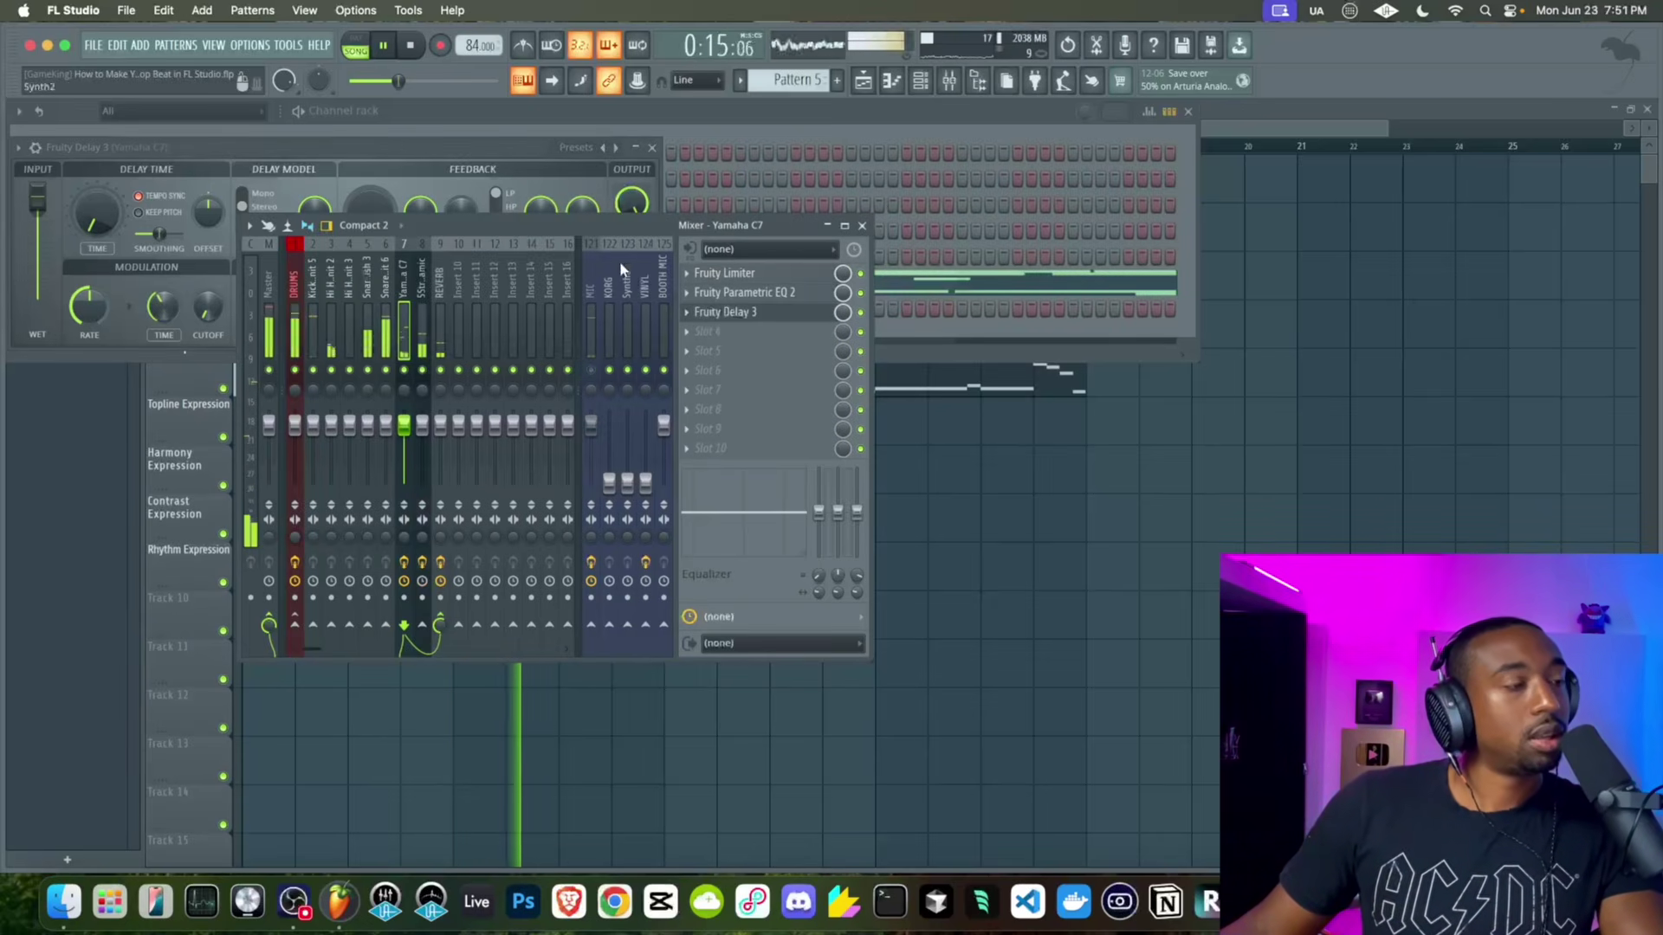
click(745, 311)
click(747, 313)
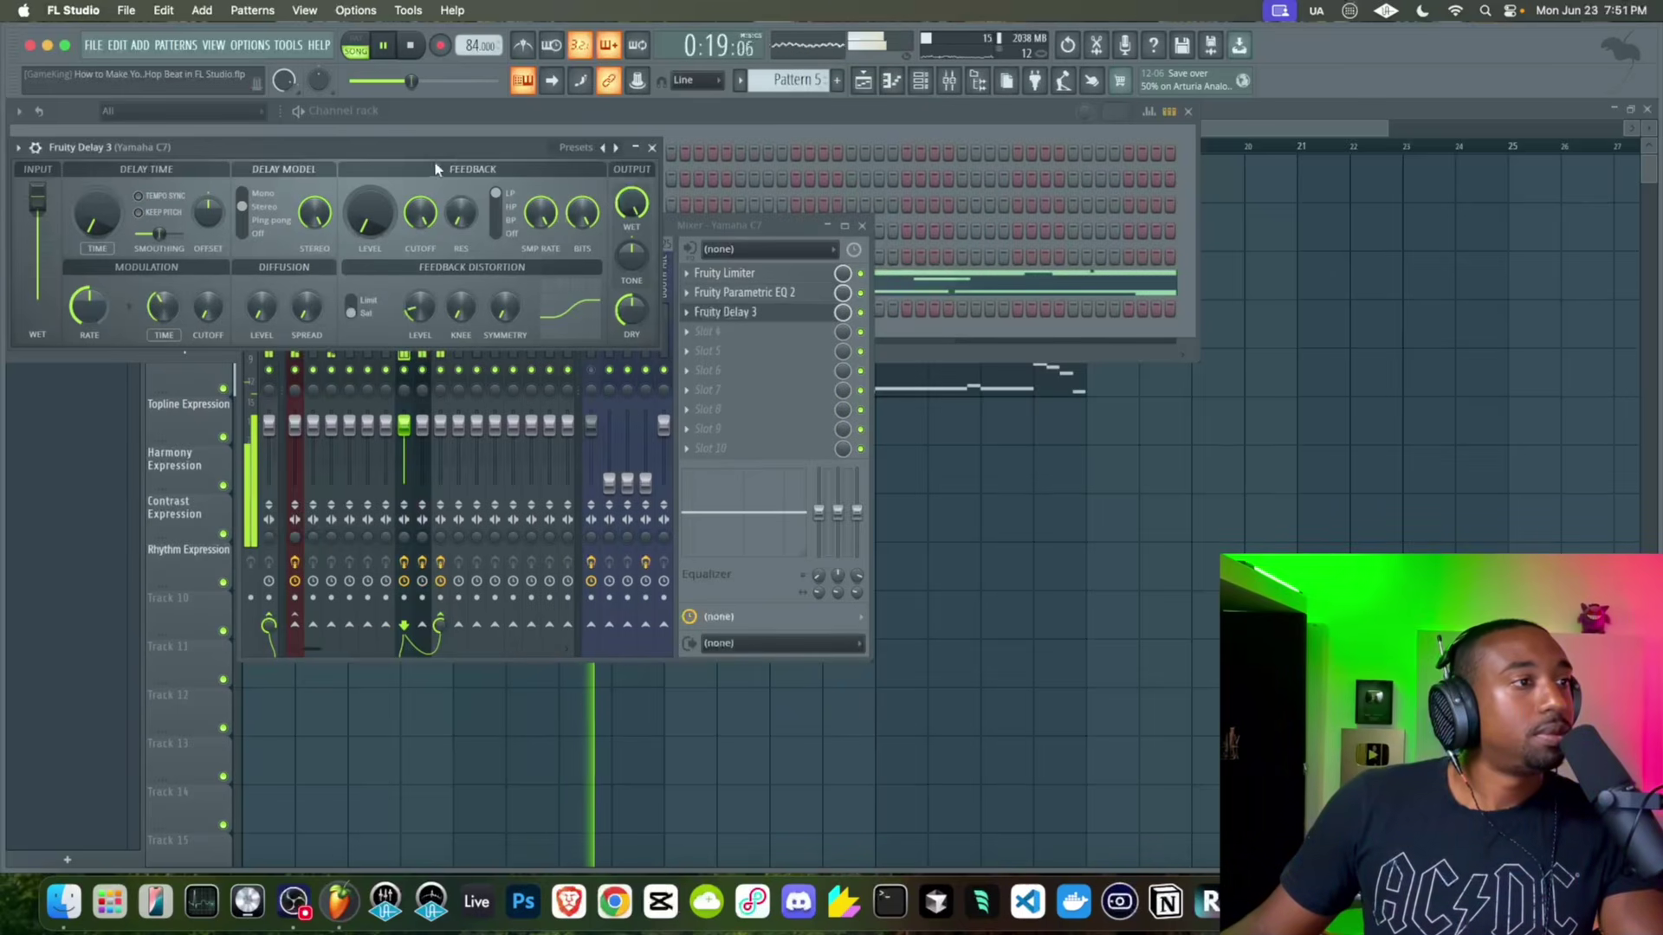
click(652, 148)
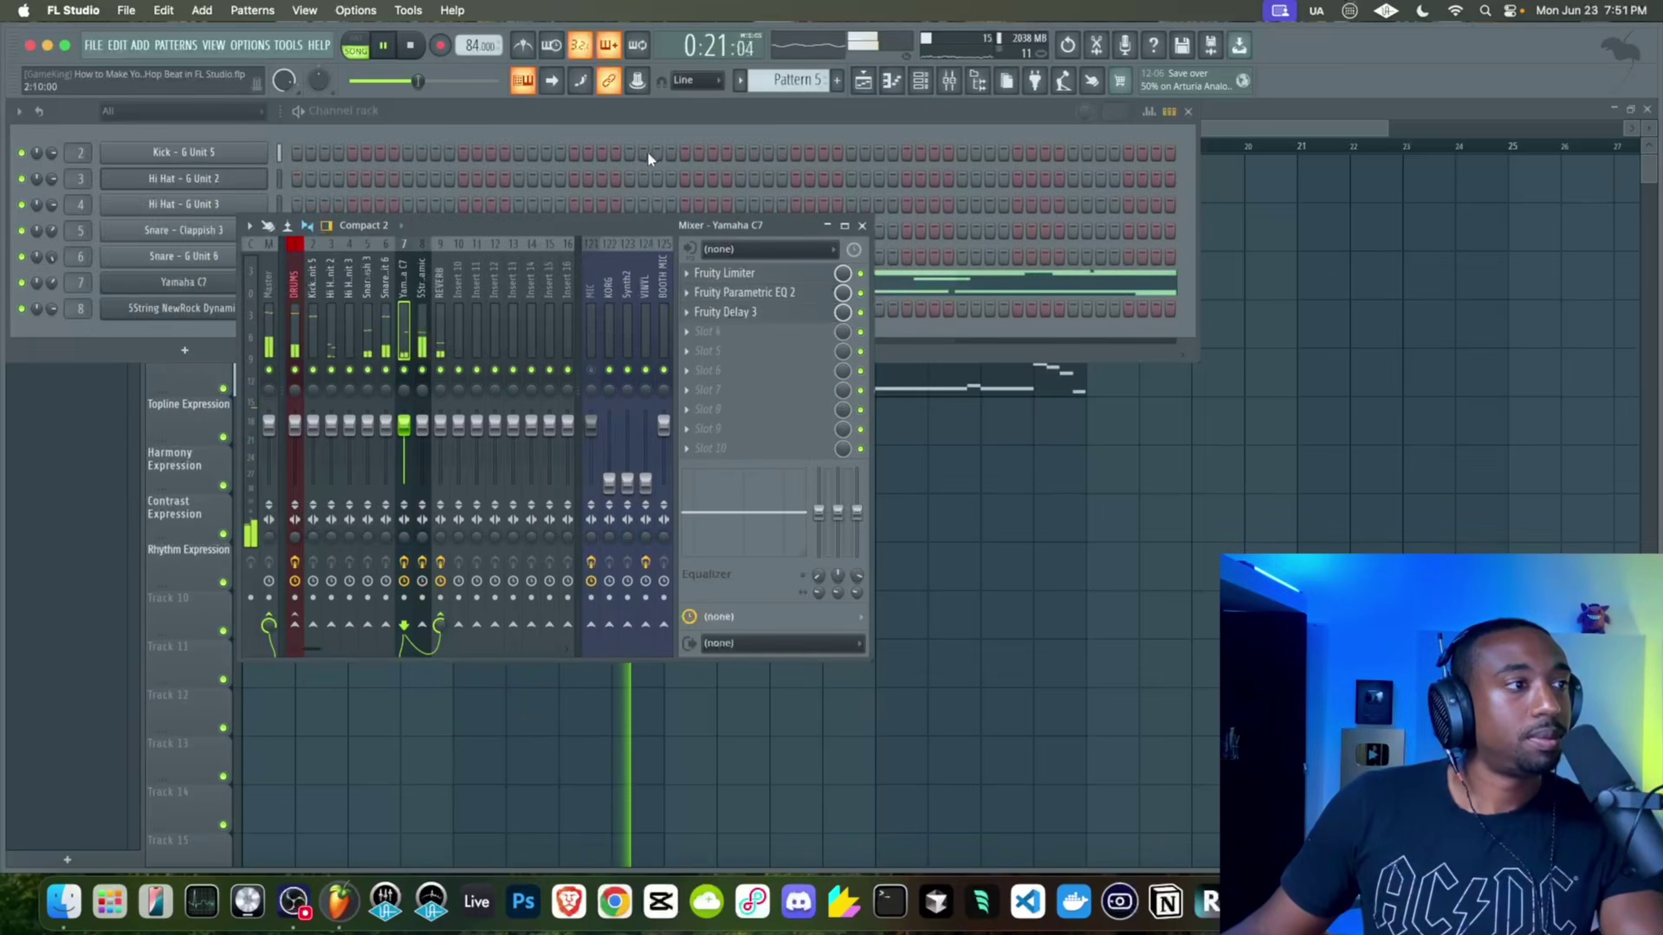
Set the precomputed boost of the Snare - G Unit 6 sample to 5% and close its channel settings
click(299, 317)
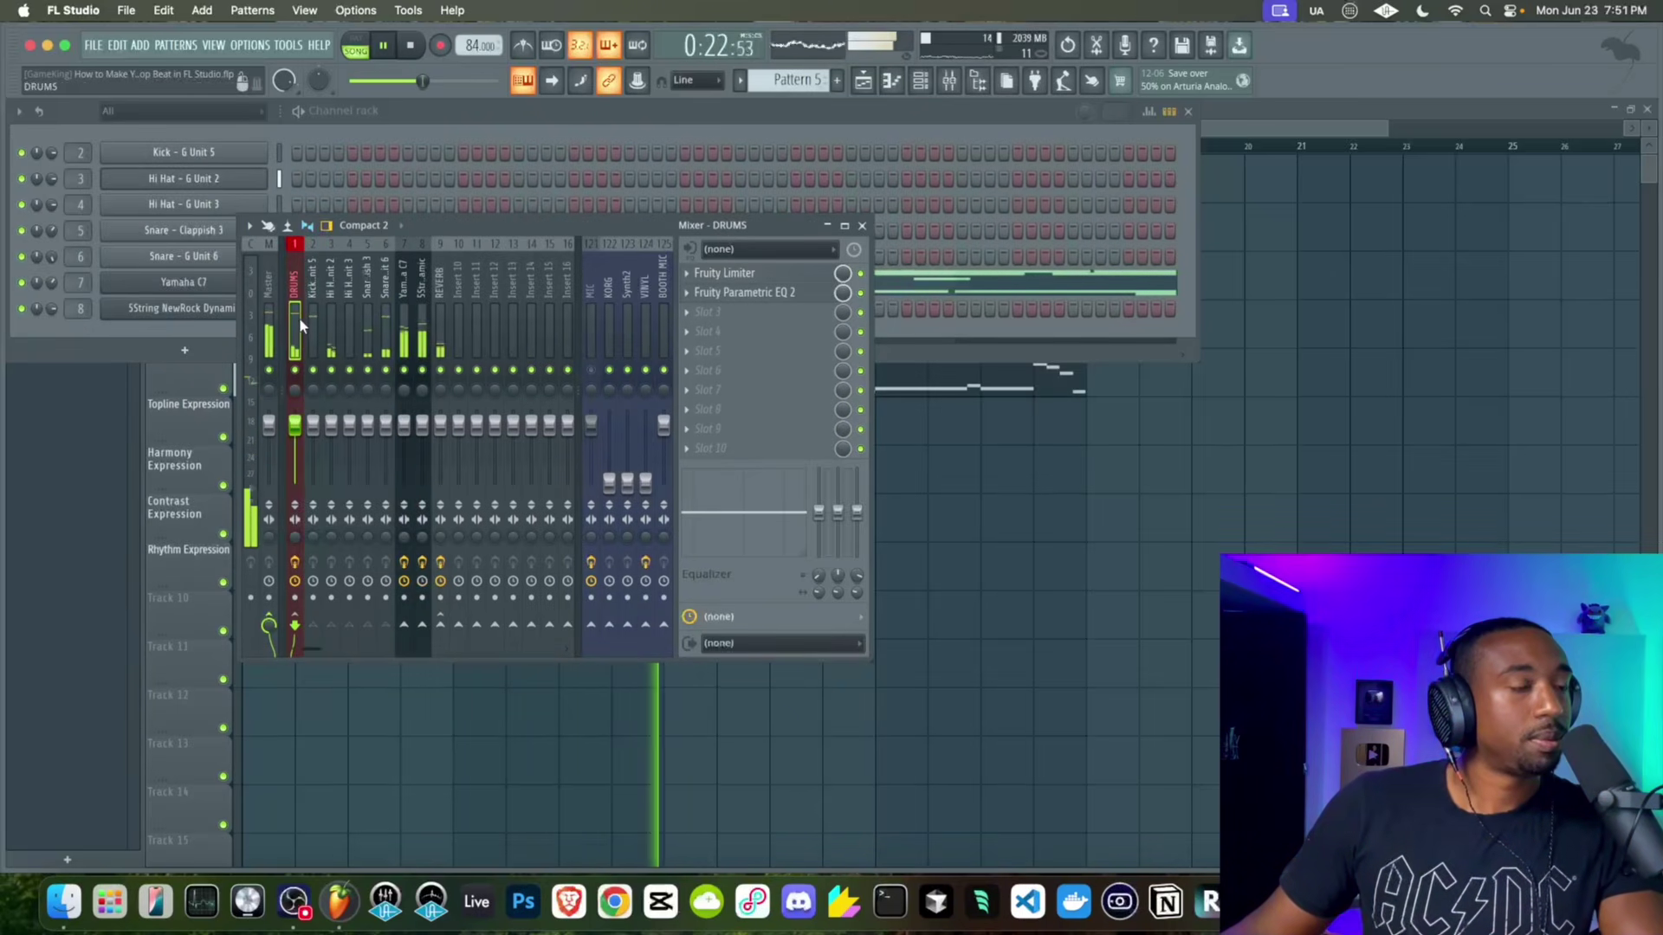
click(862, 225)
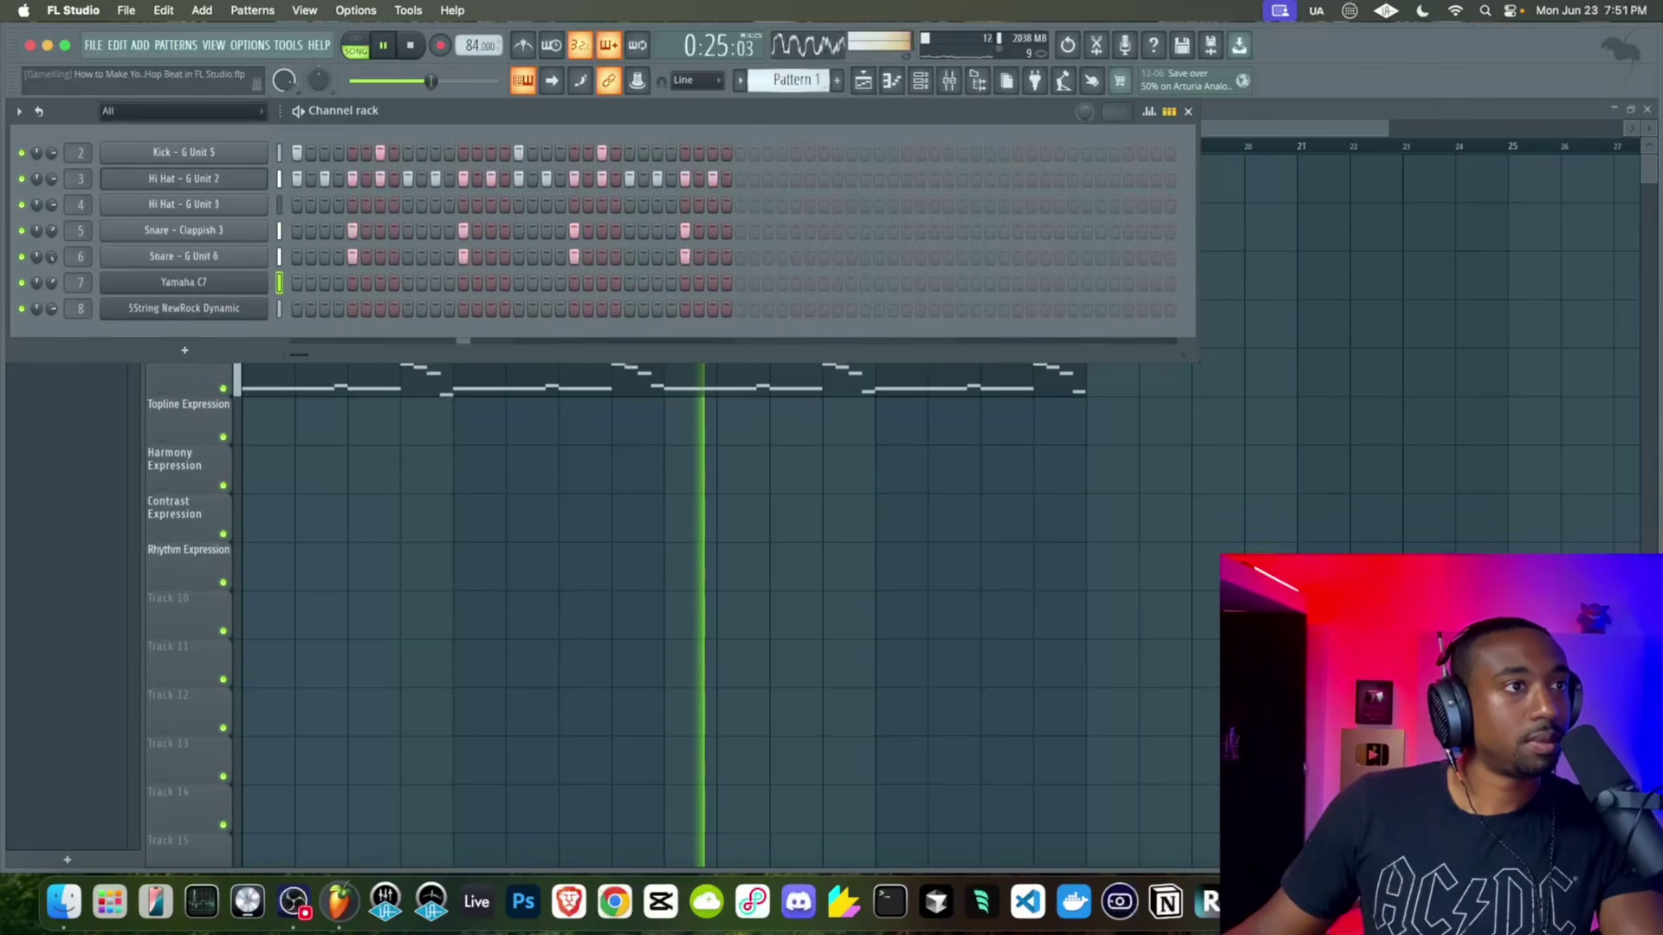
click(246, 257)
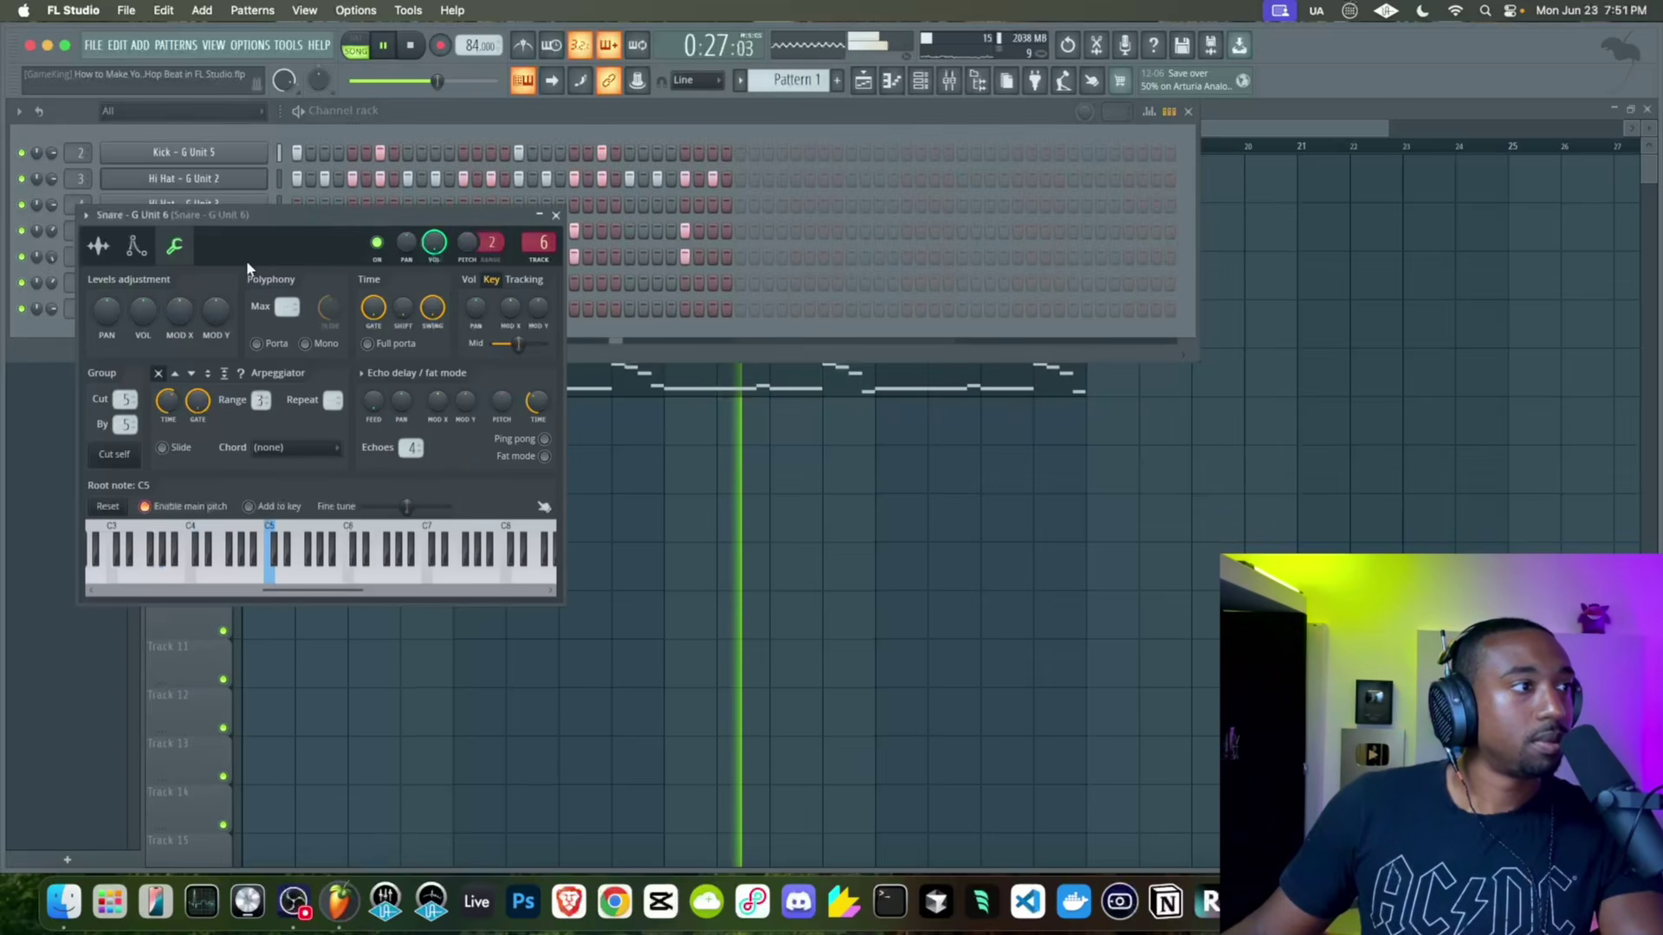
click(98, 246)
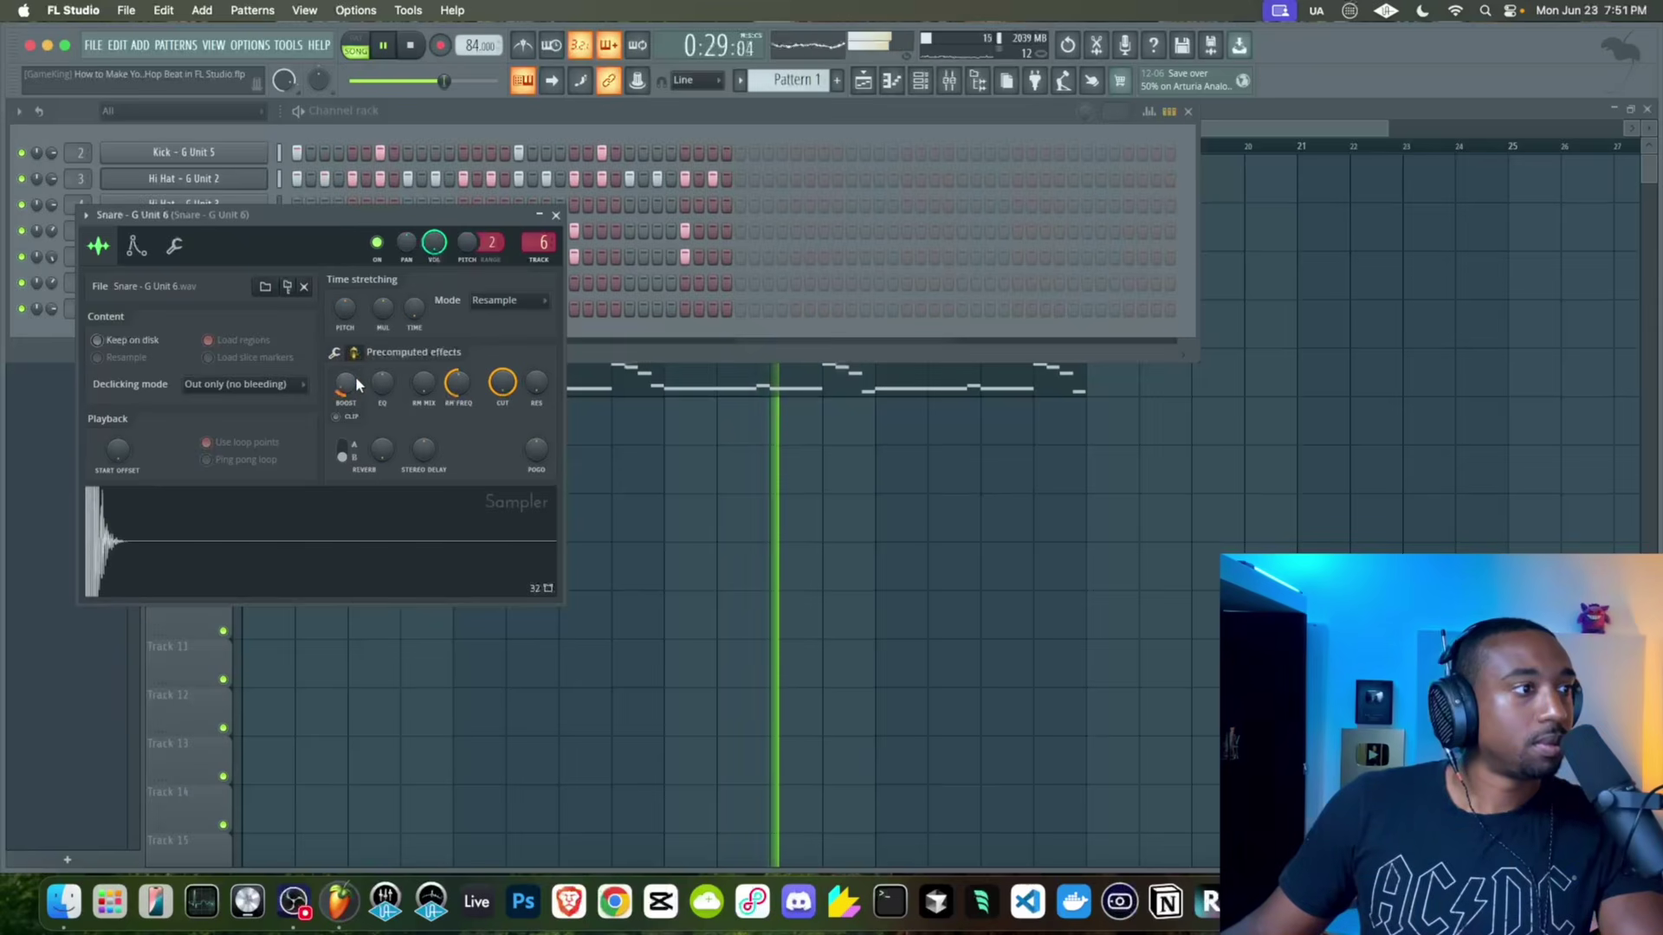
drag(356, 379, 352, 371)
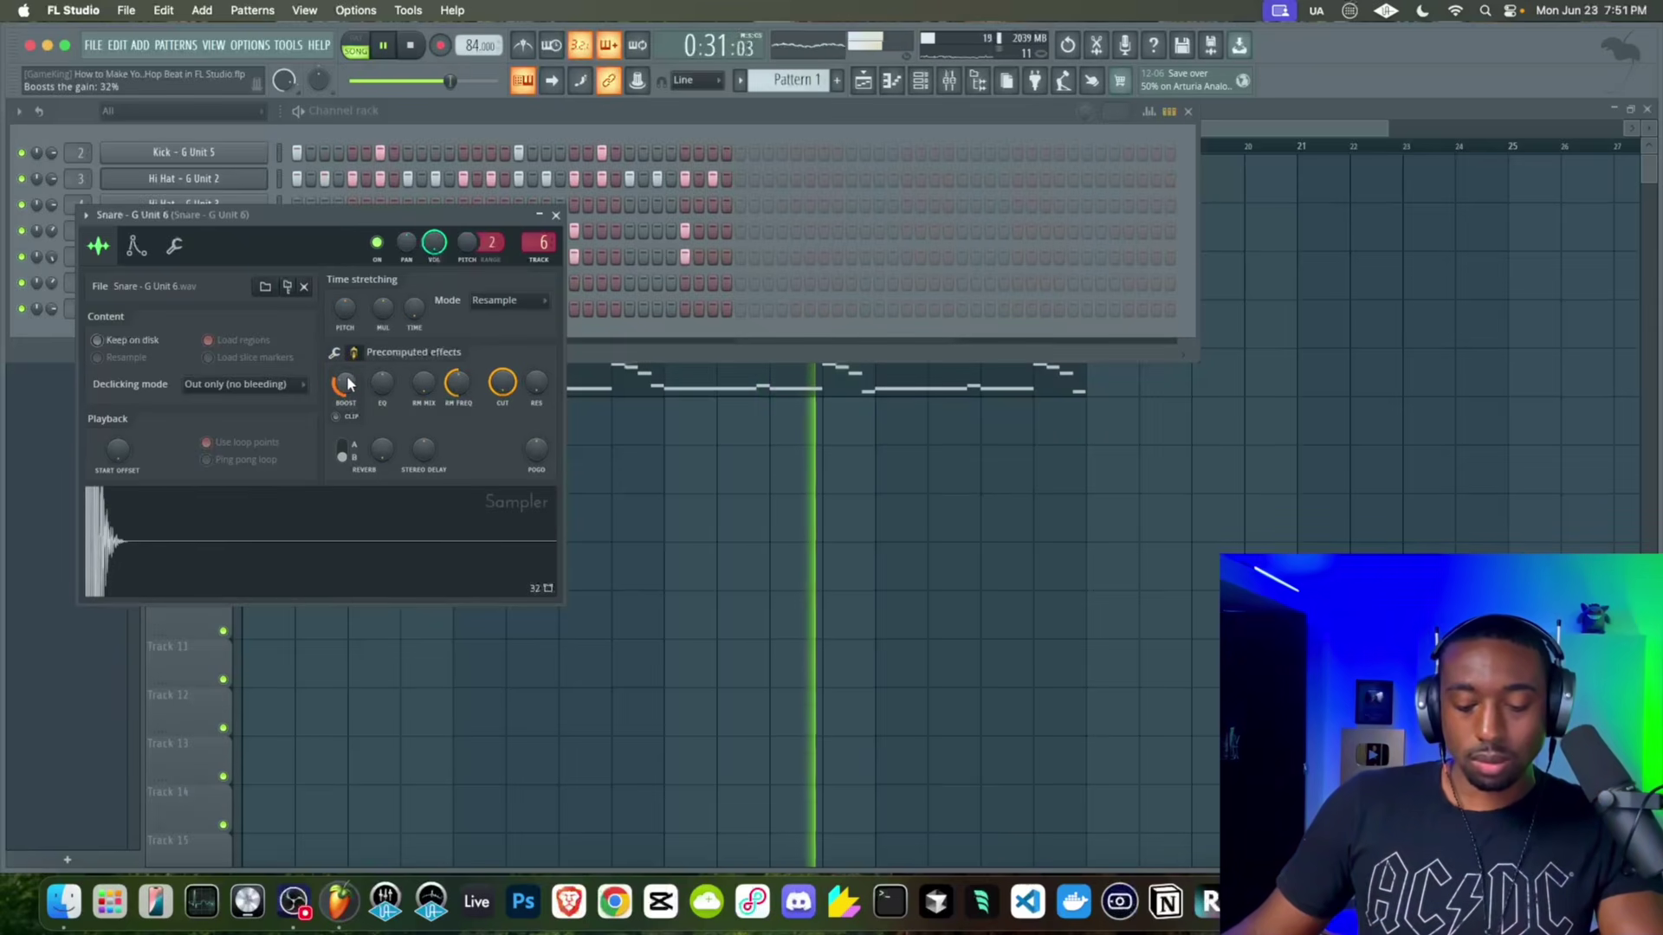
drag(345, 387, 346, 406)
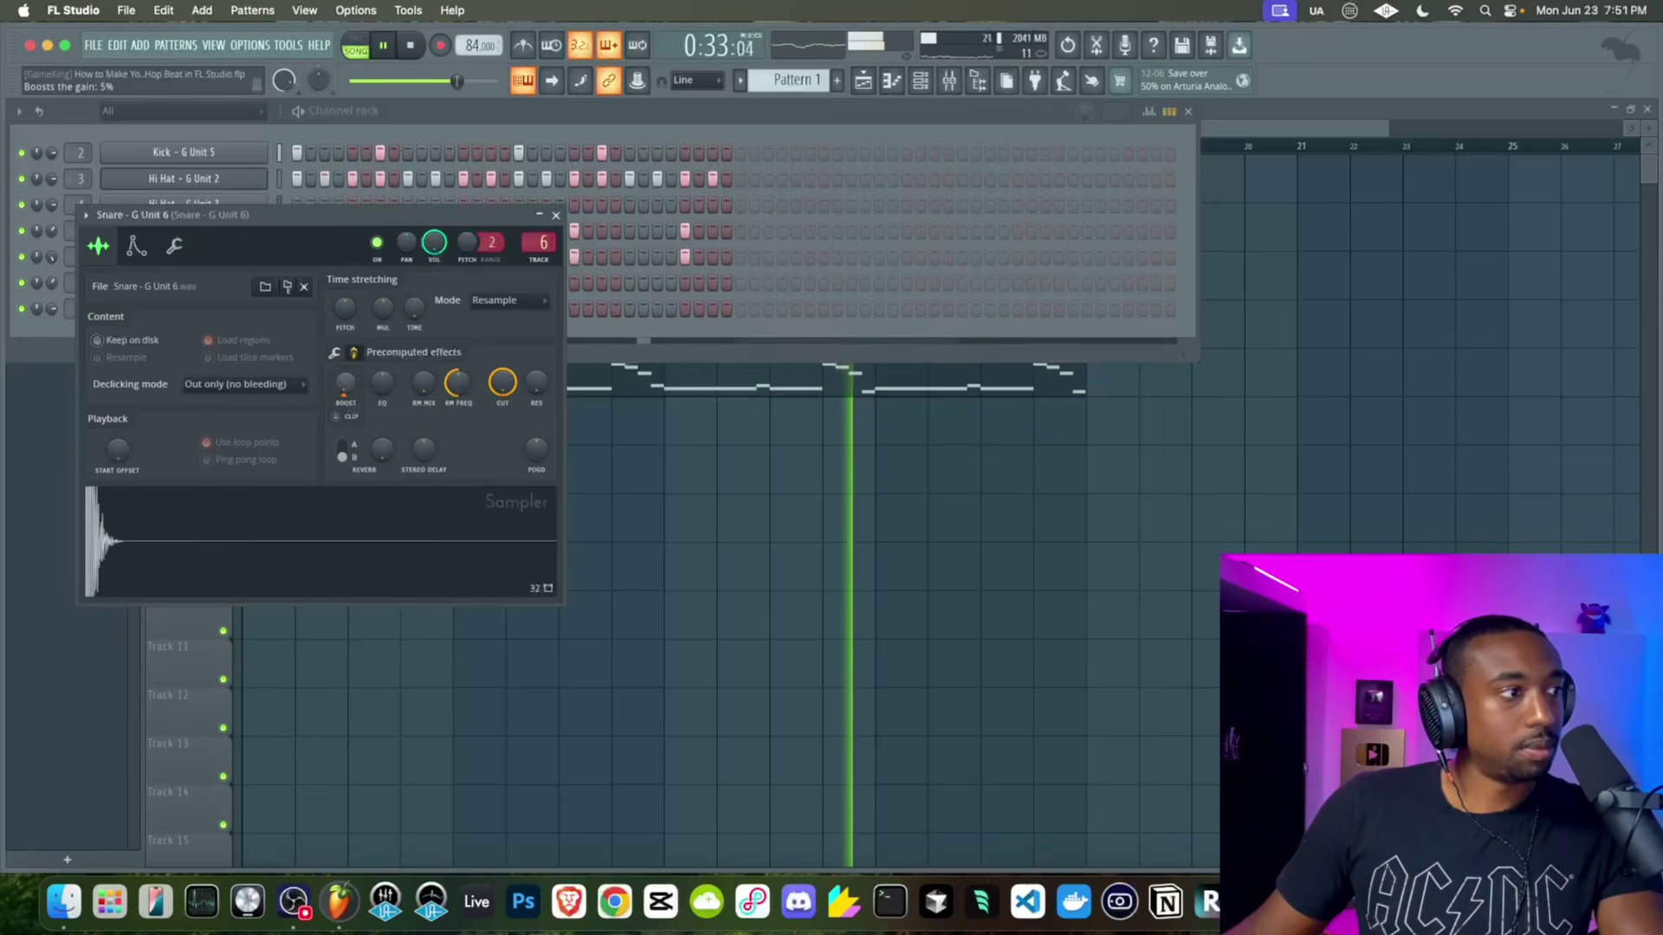
click(557, 217)
click(236, 259)
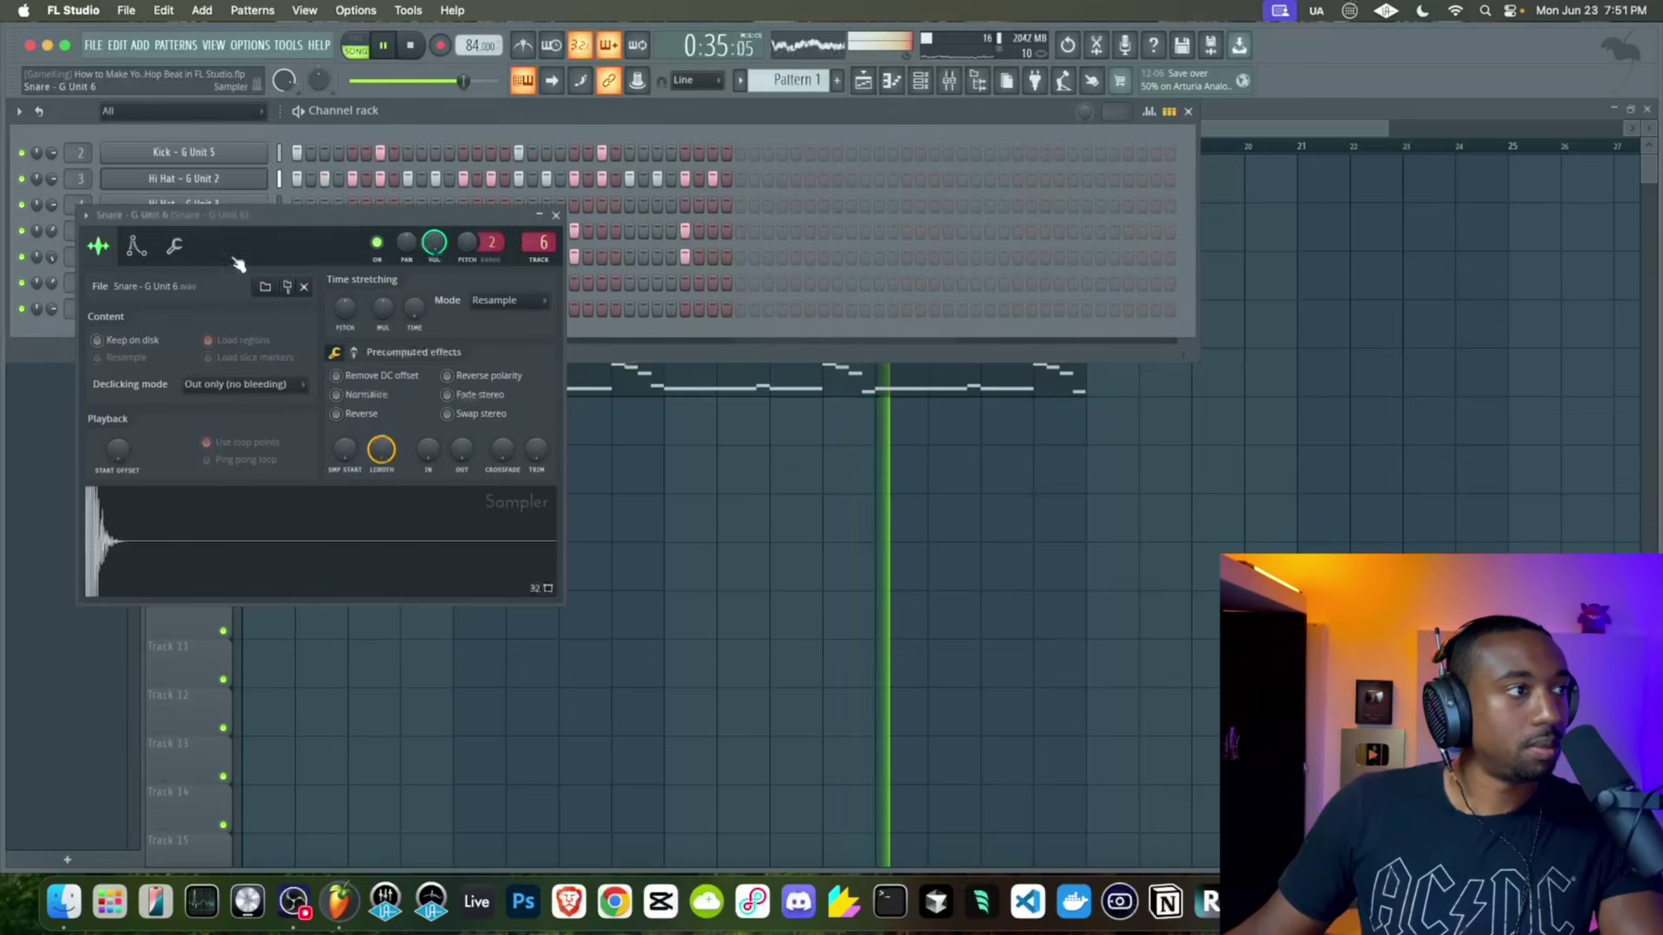
click(557, 216)
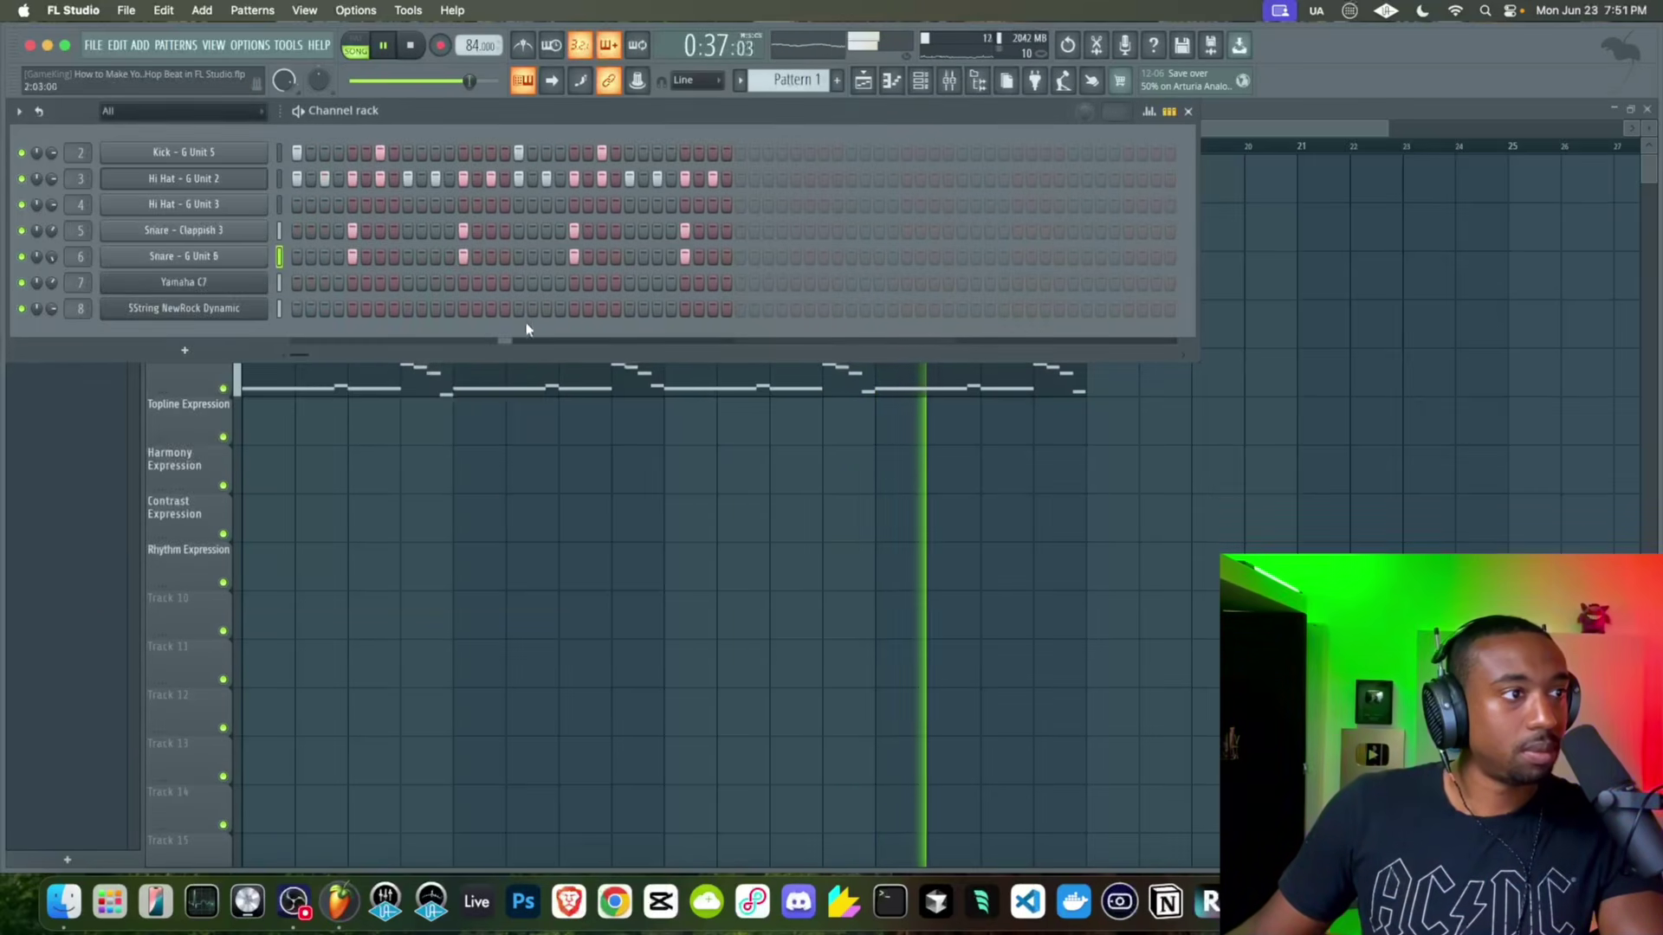
Switch the active pattern to the empty Pattern 7 and return to the playlist
click(550, 423)
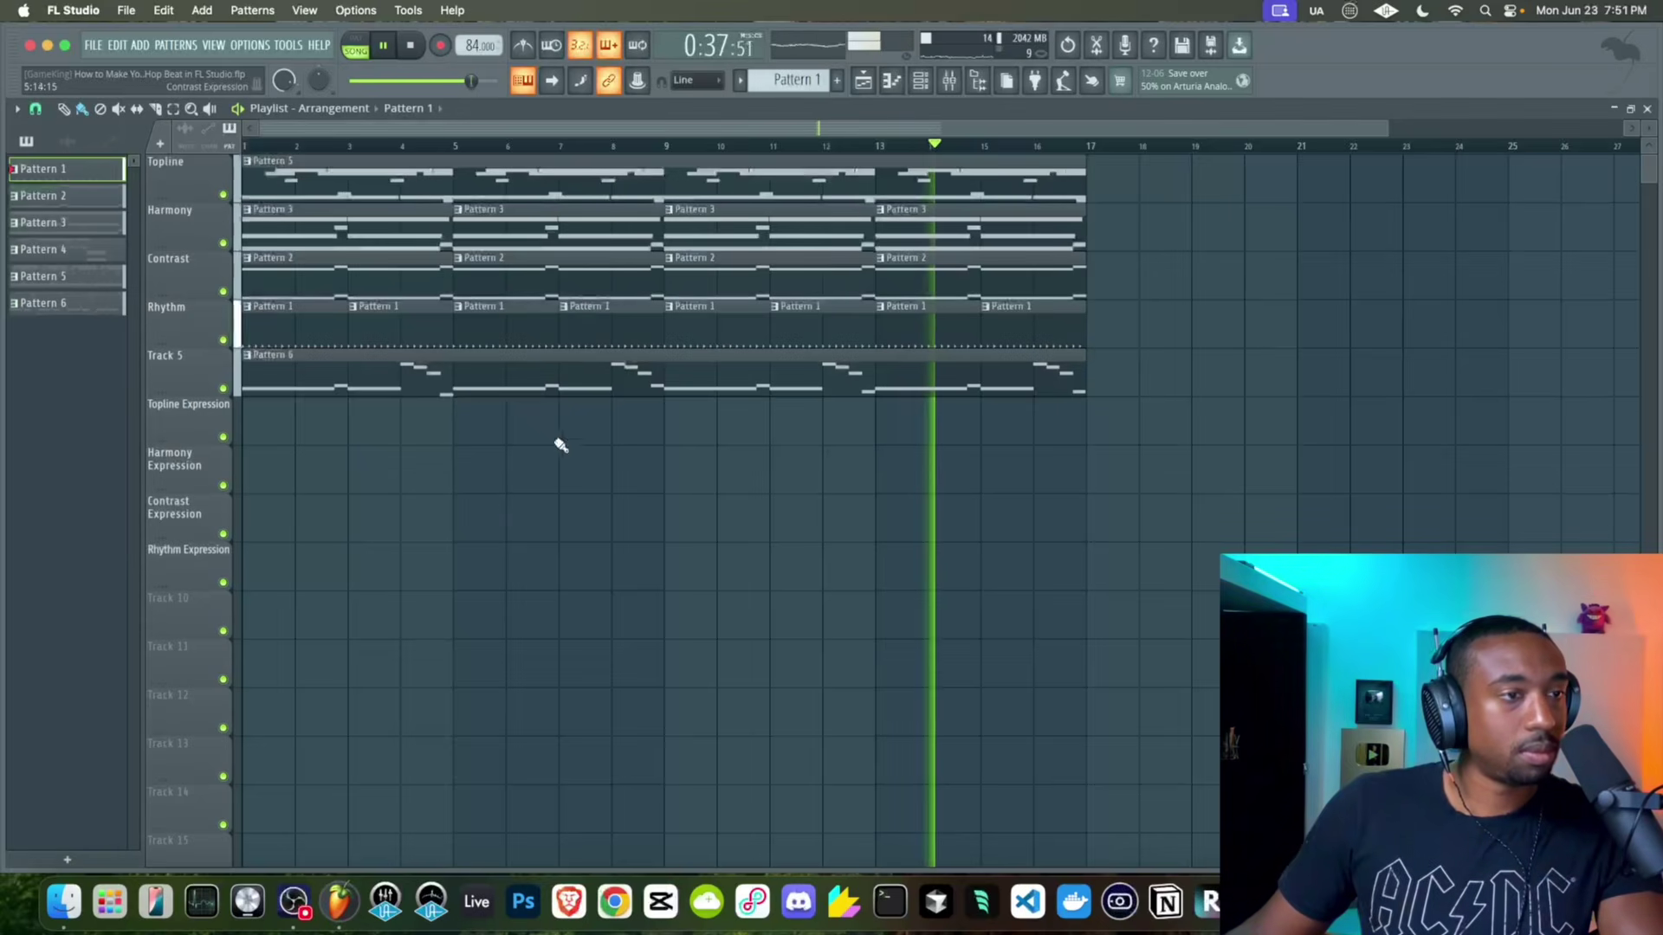
click(921, 80)
scroll(821, 80, down, 3)
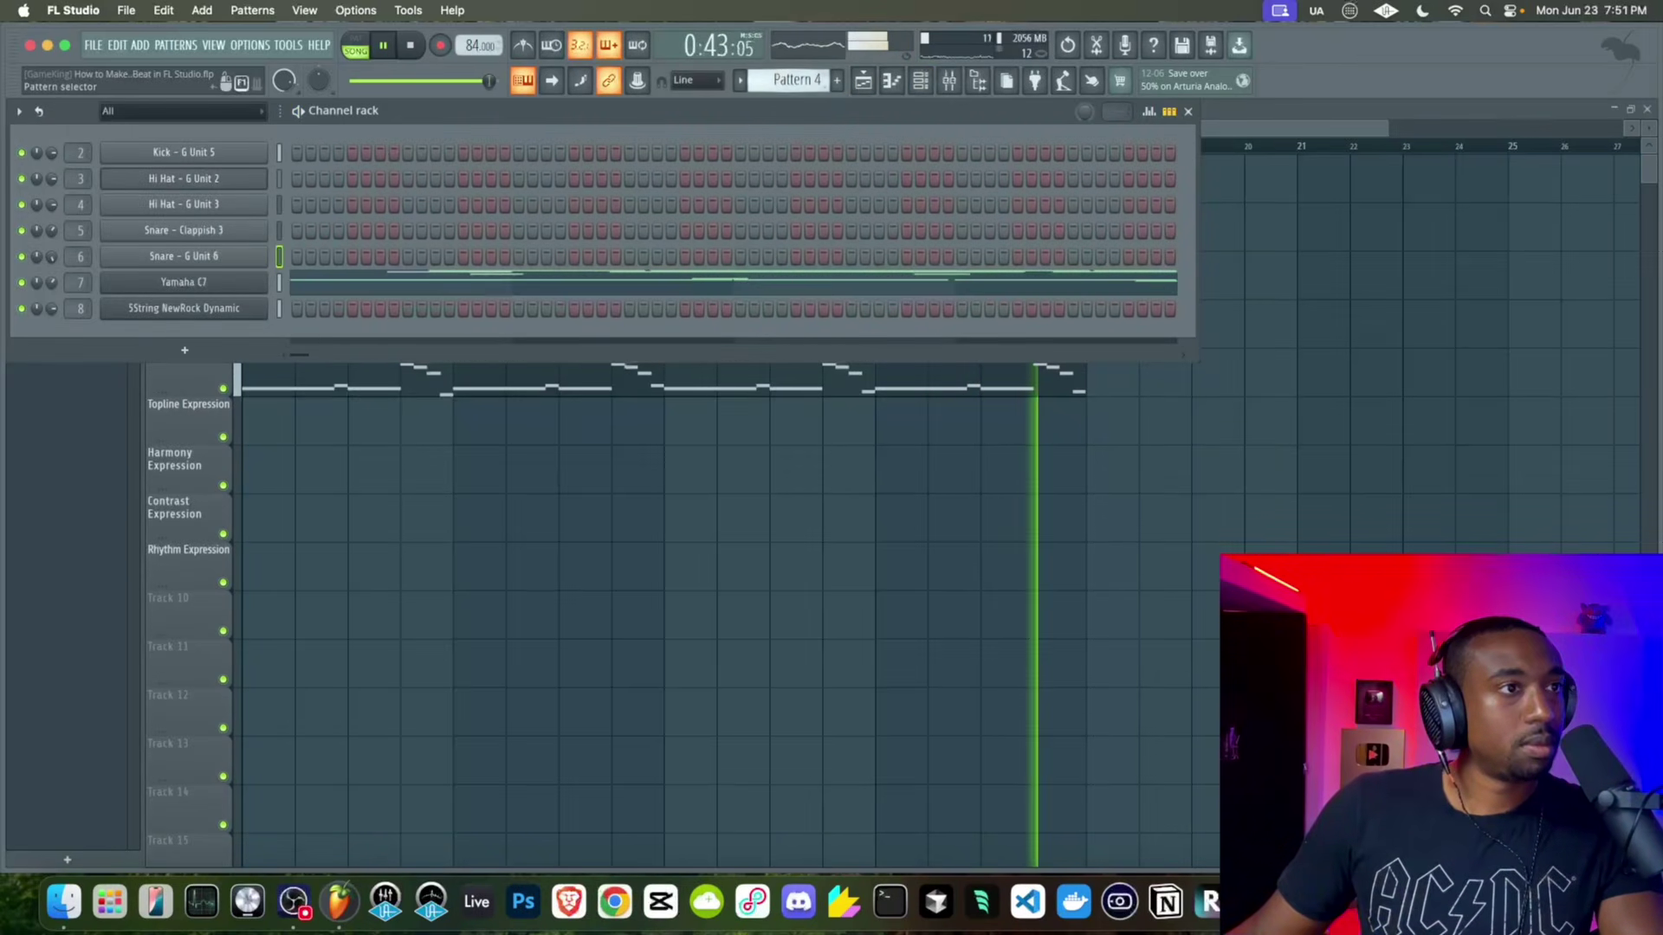
scroll(795, 80, down, 3)
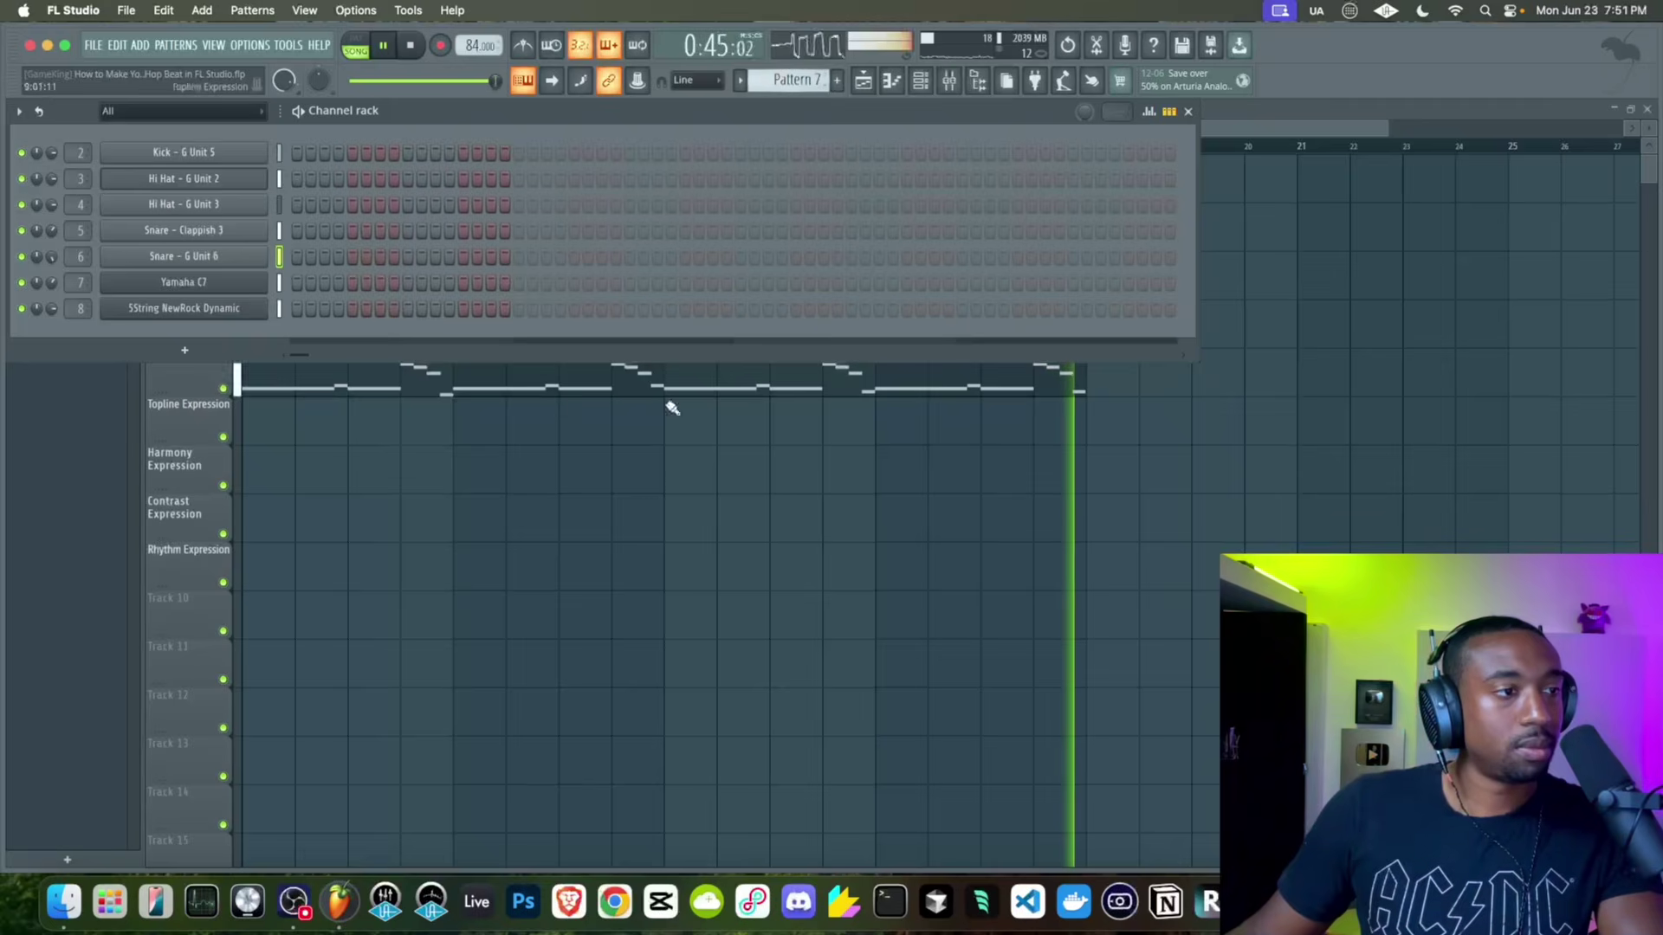
click(637, 530)
Add Fruity Parametric EQ 2 to slot 2 of the 5String NewRock Dynamic mixer track
click(951, 82)
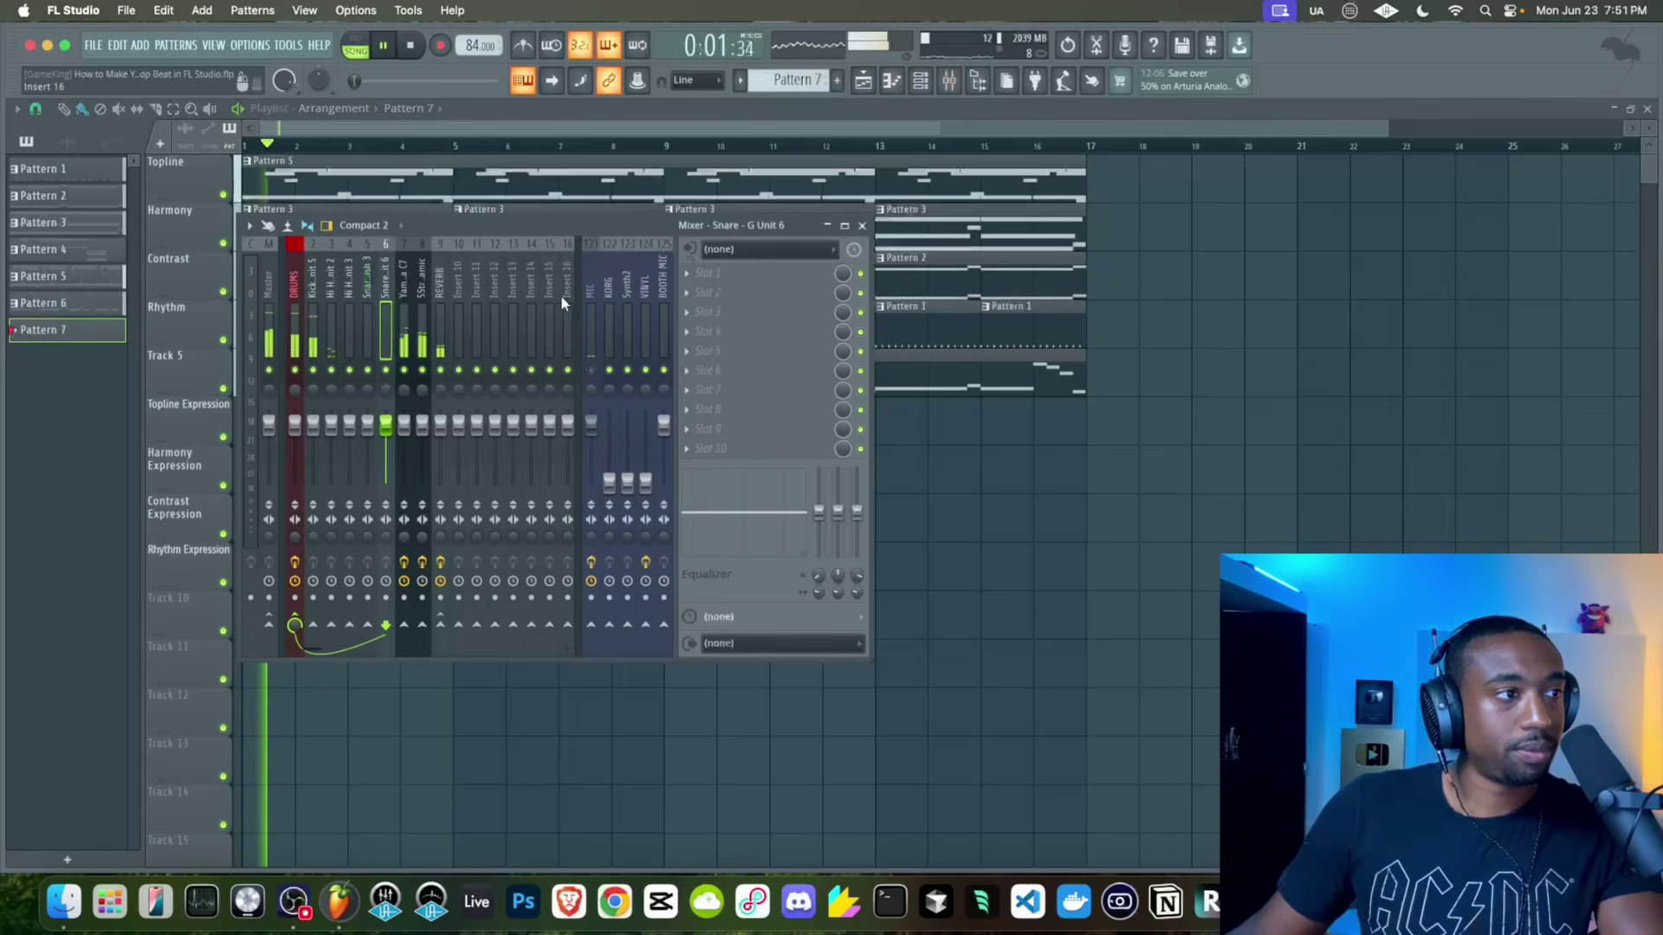
click(424, 320)
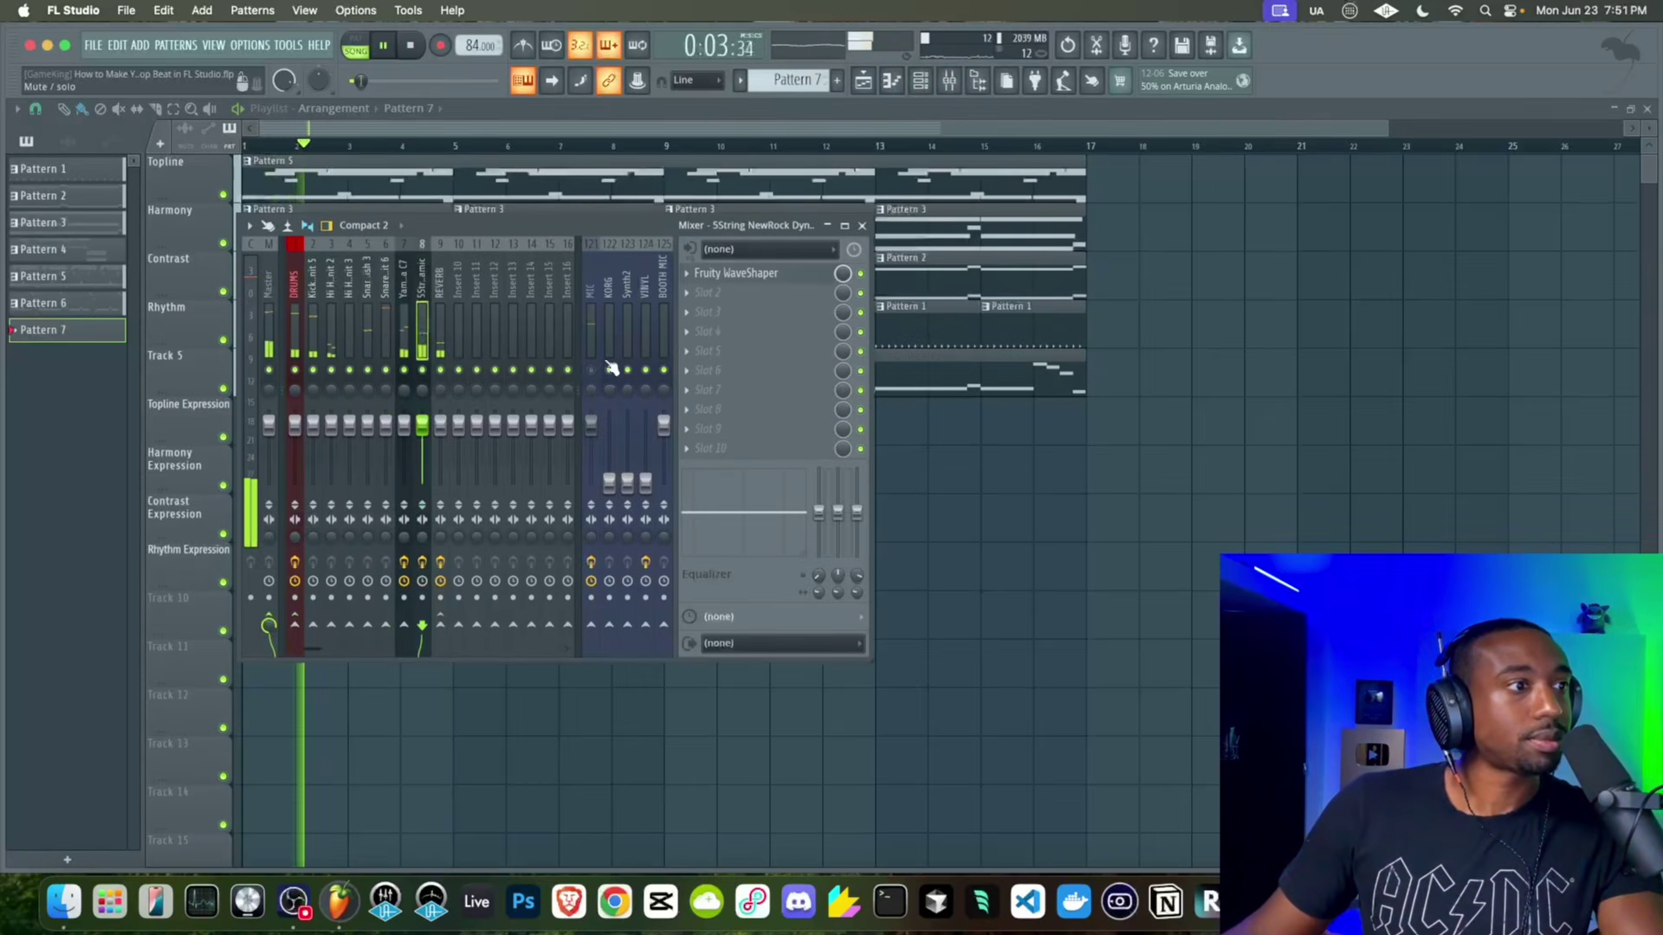
click(736, 300)
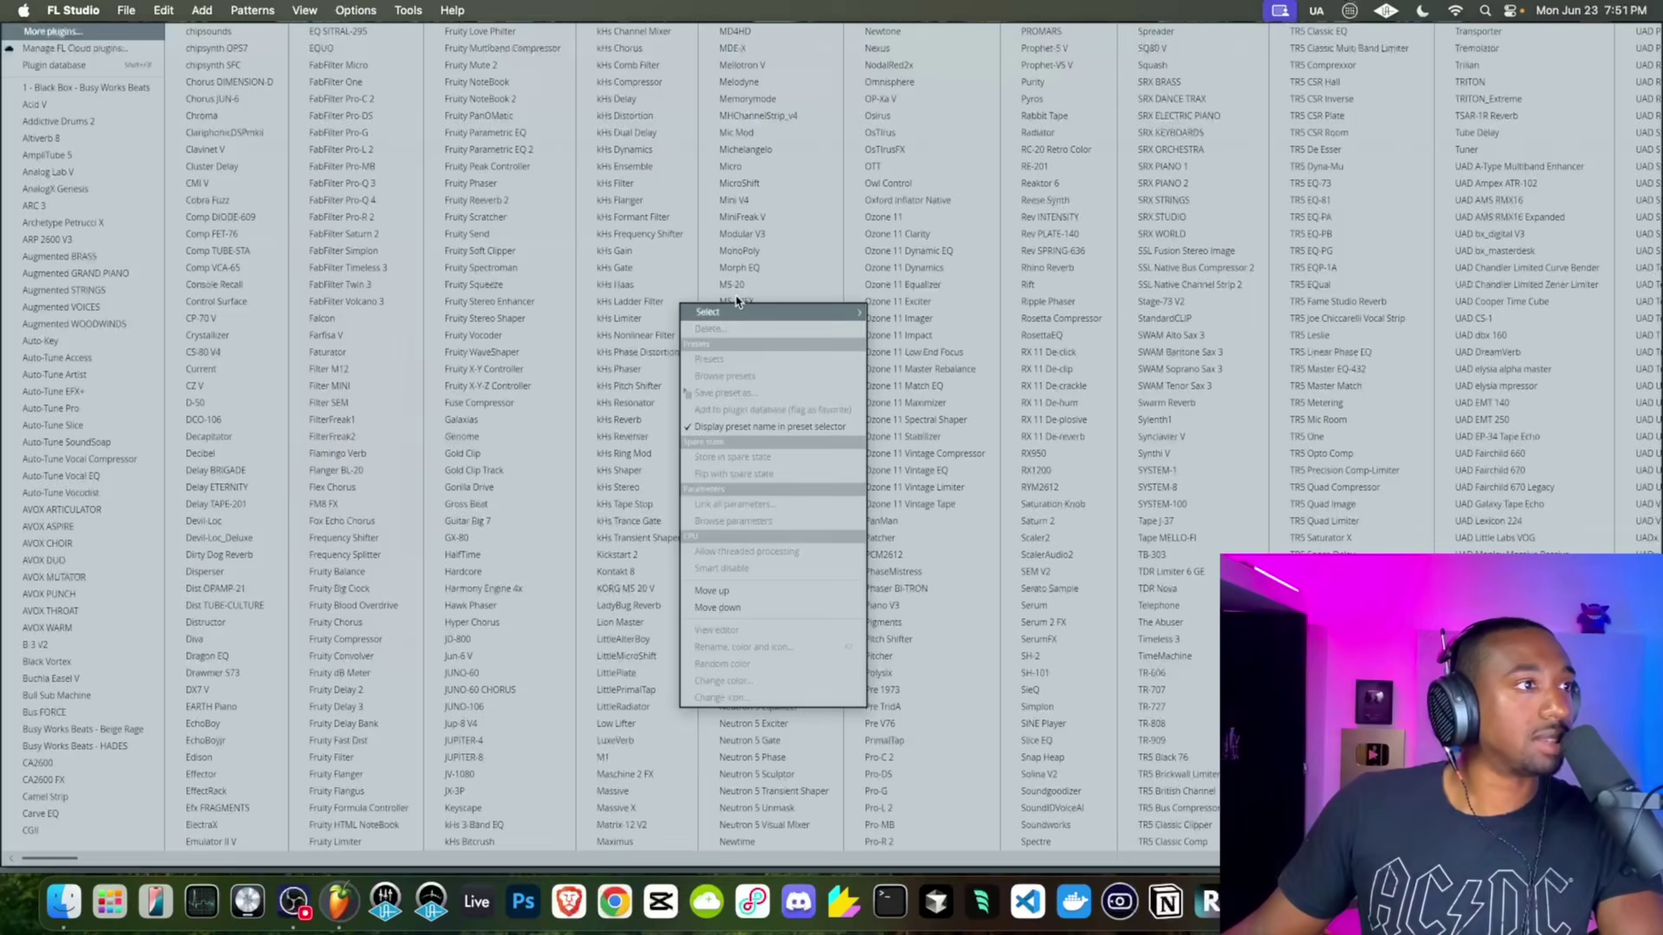
click(507, 149)
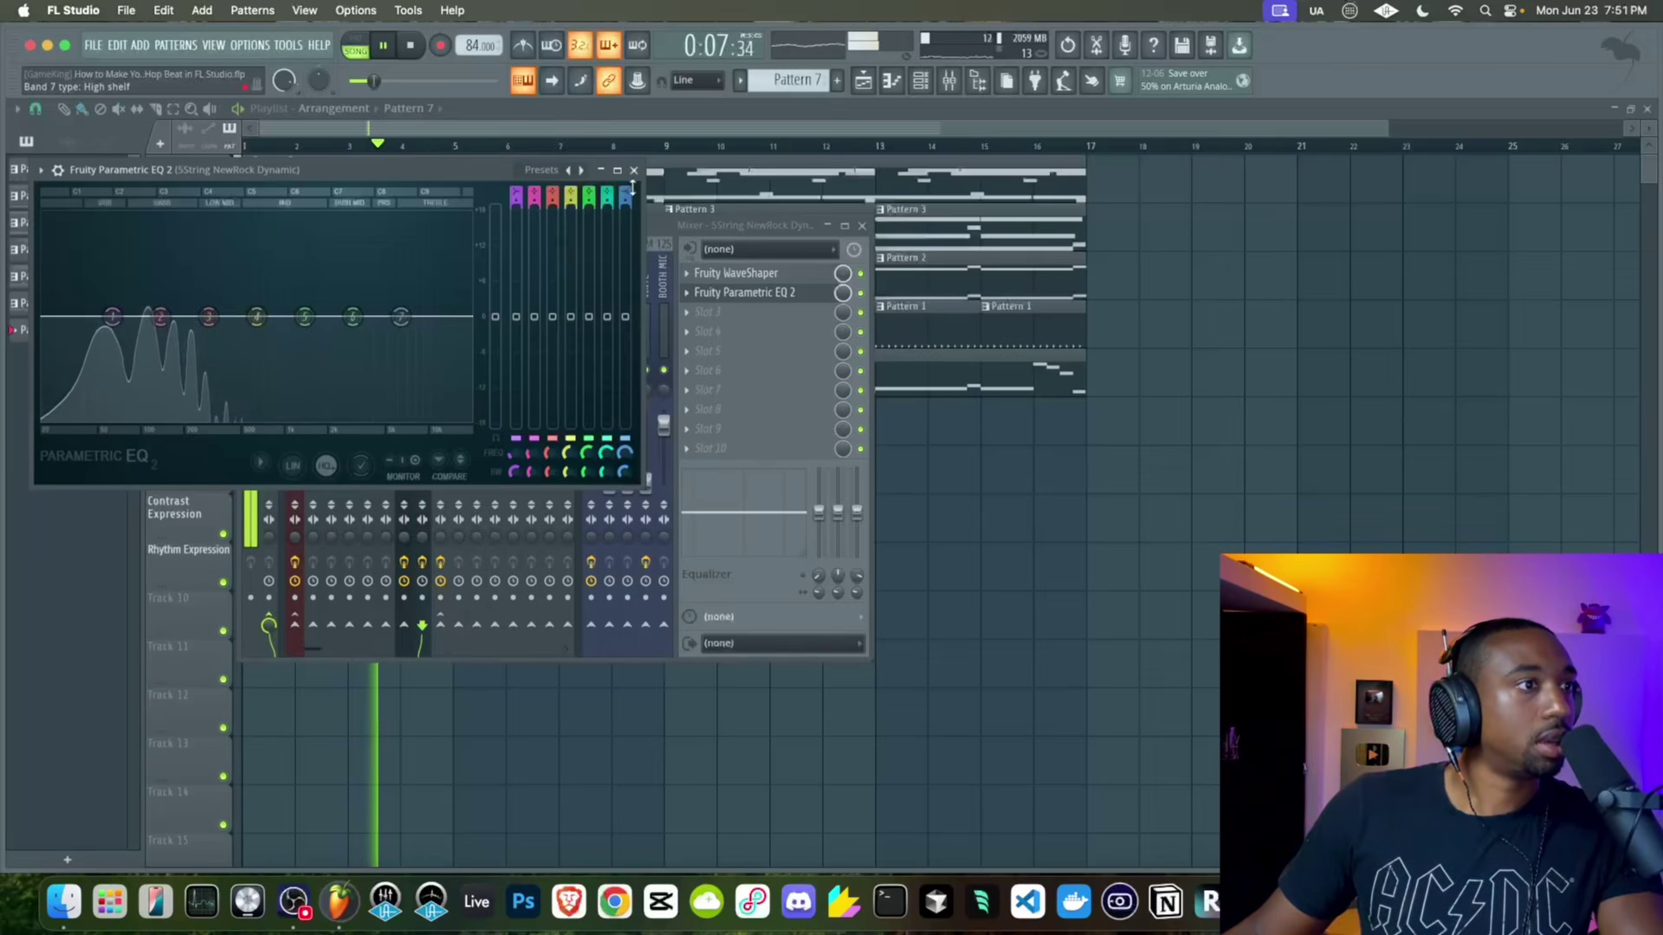
Make band 7 of the bass track's EQ a low pass at 208 Hz and close the plugin
scroll(621, 454, down, 4)
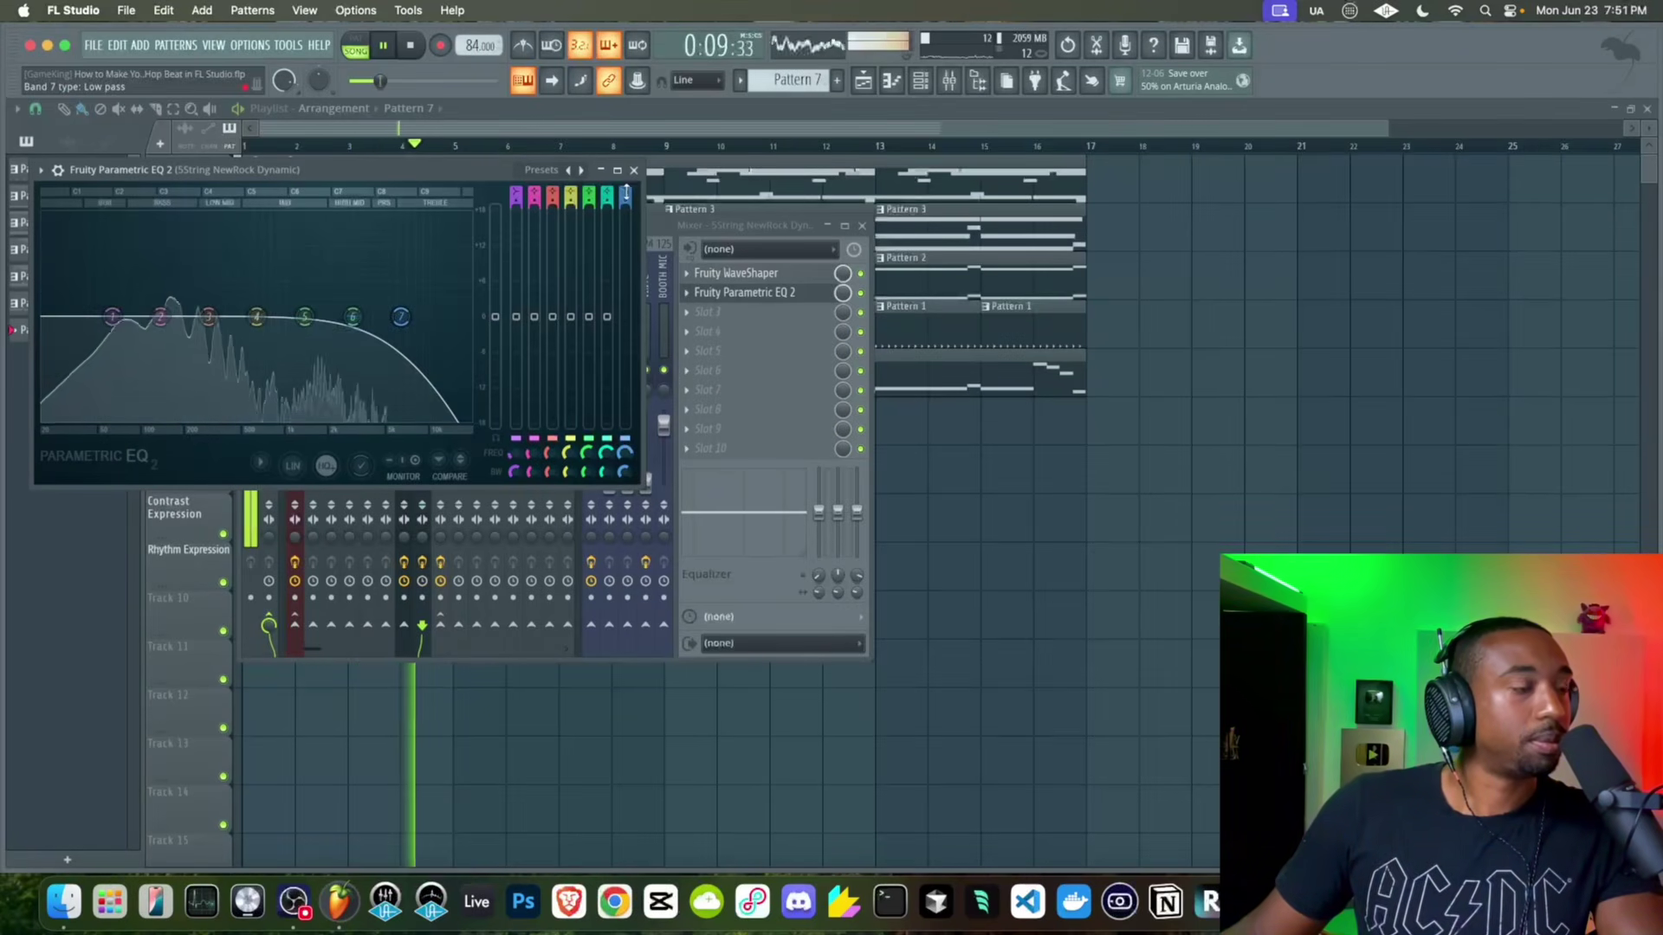
scroll(622, 454, down, 10)
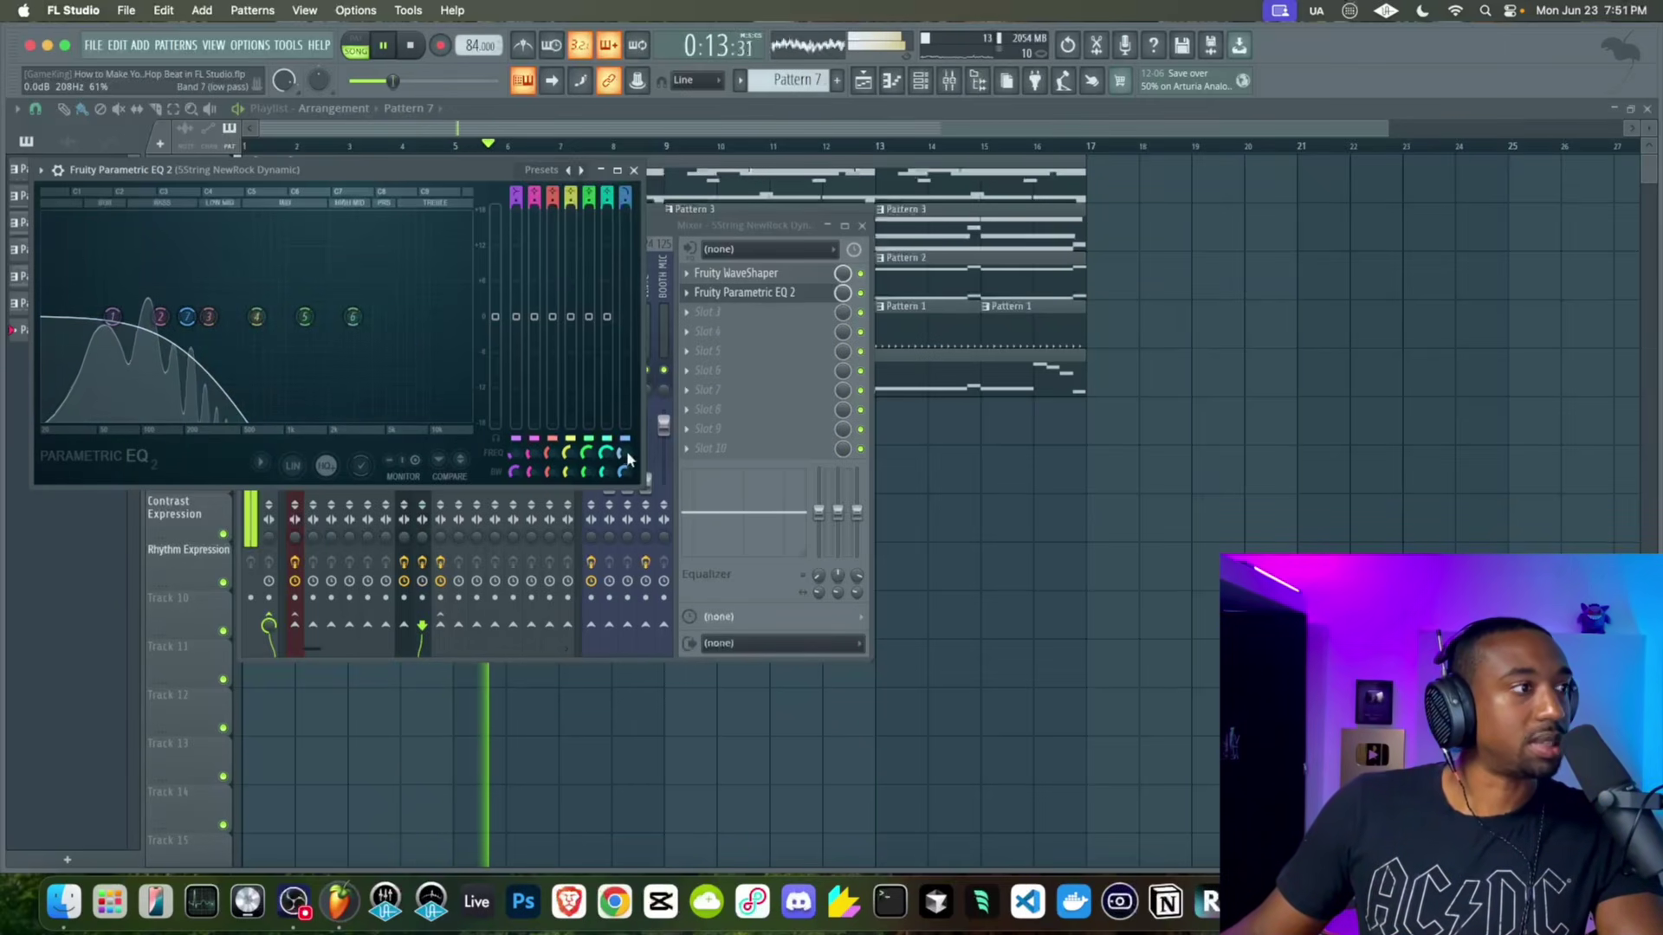
click(637, 170)
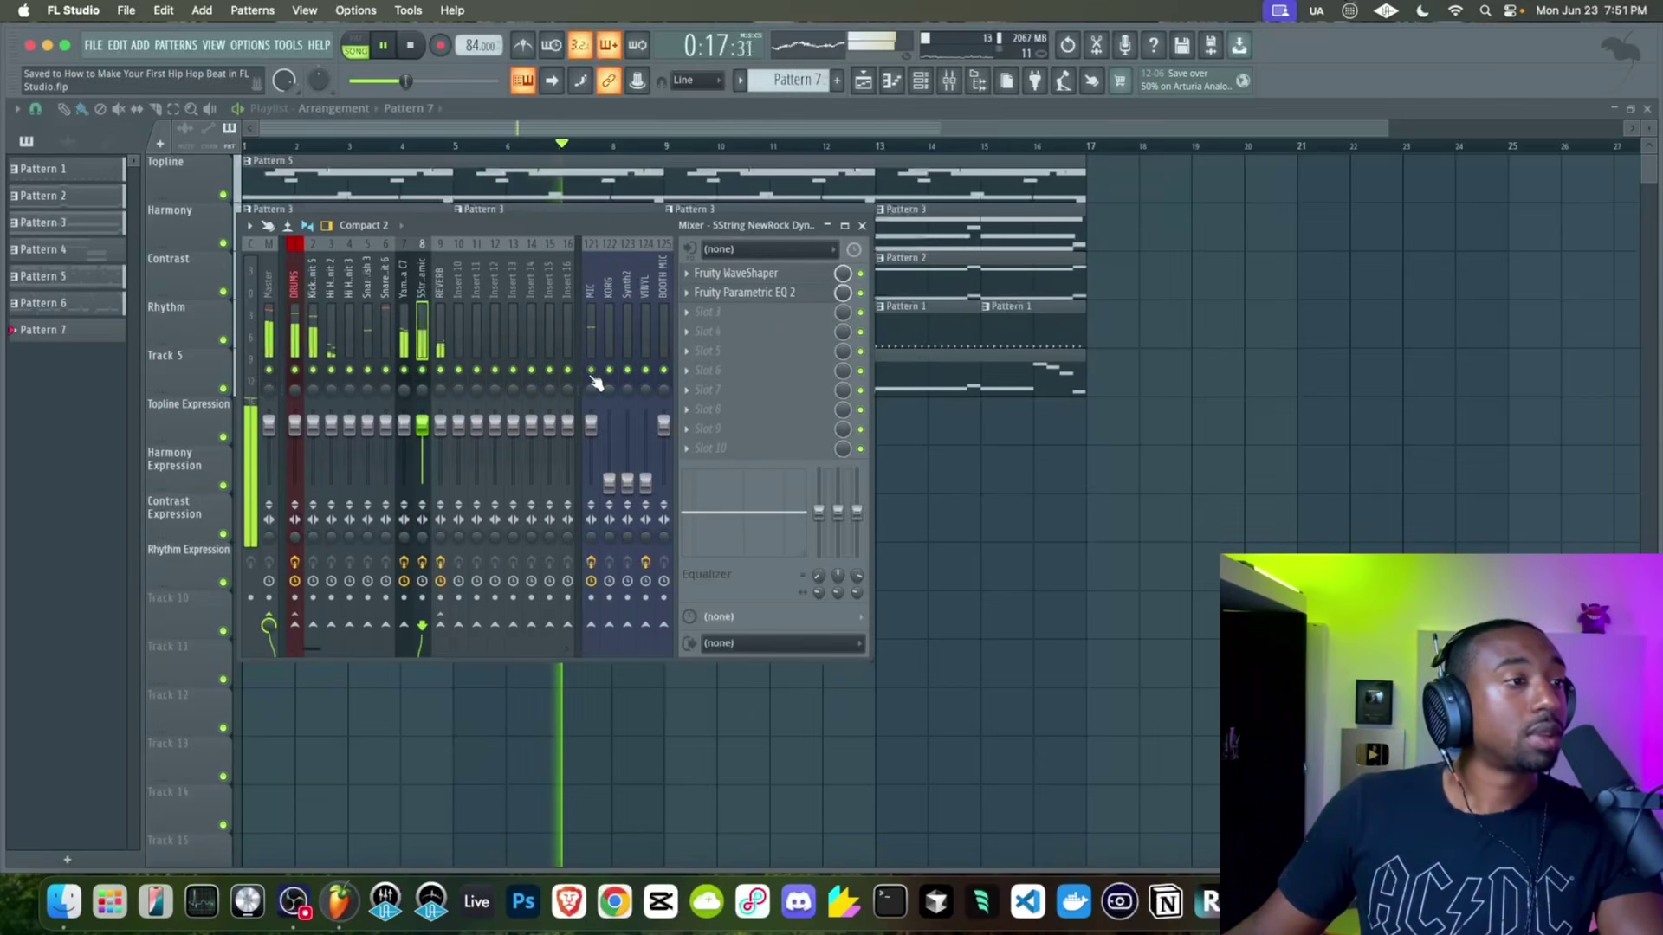
Add Fruity Limiter to slot 1 of the Master mixer track
click(270, 318)
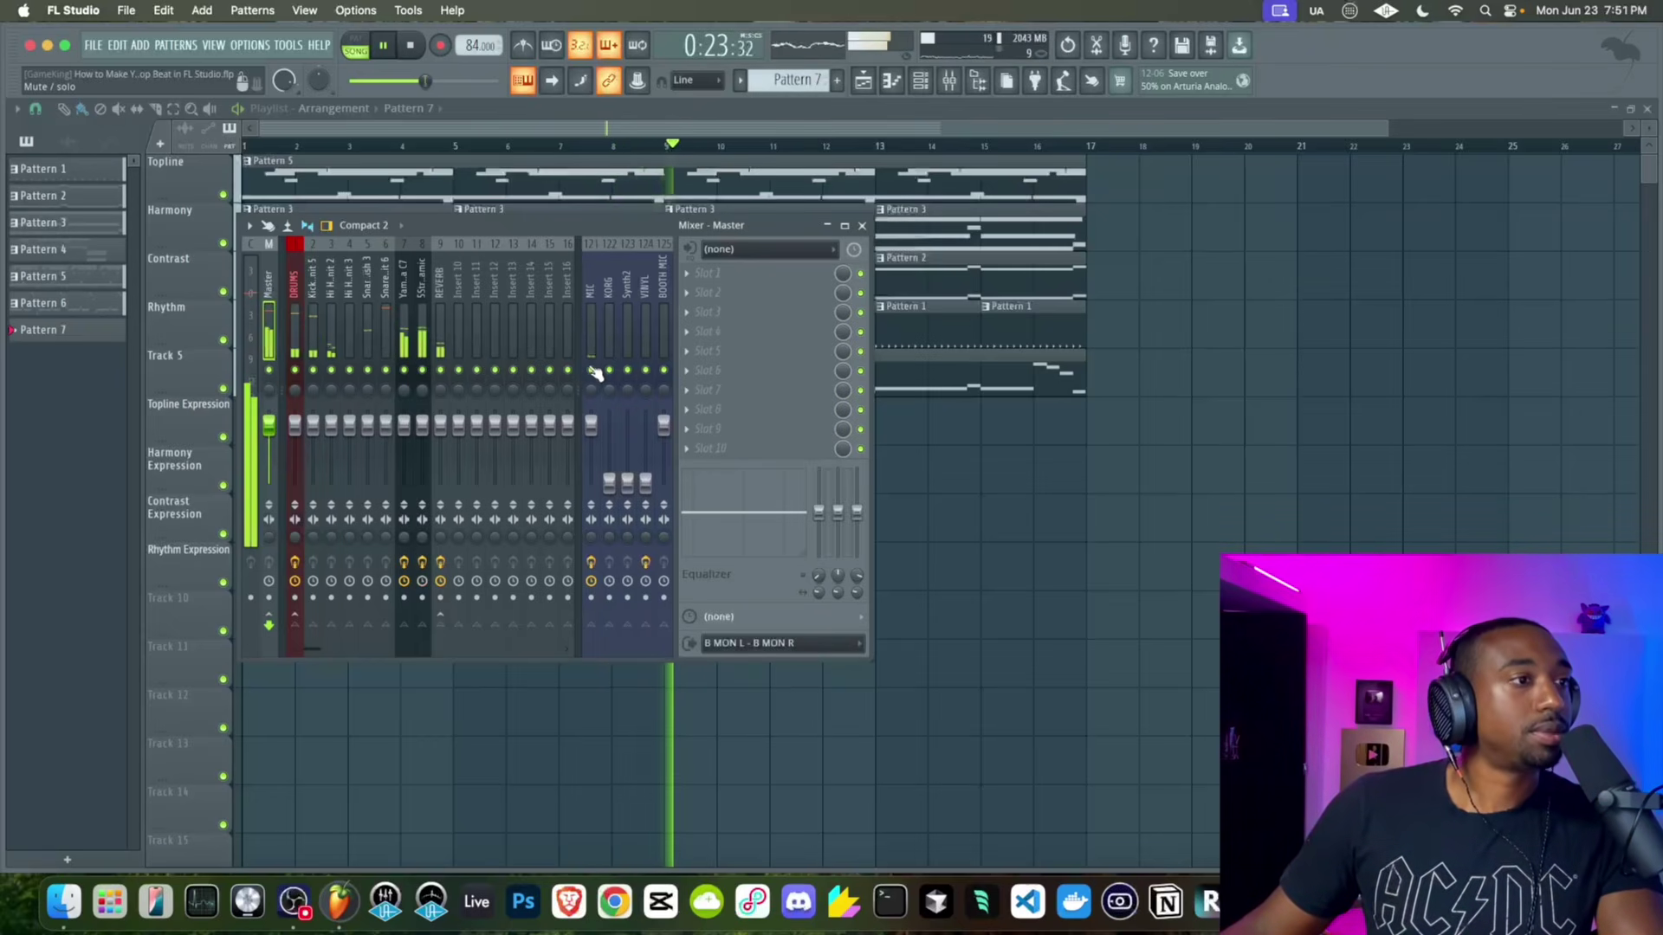
click(696, 281)
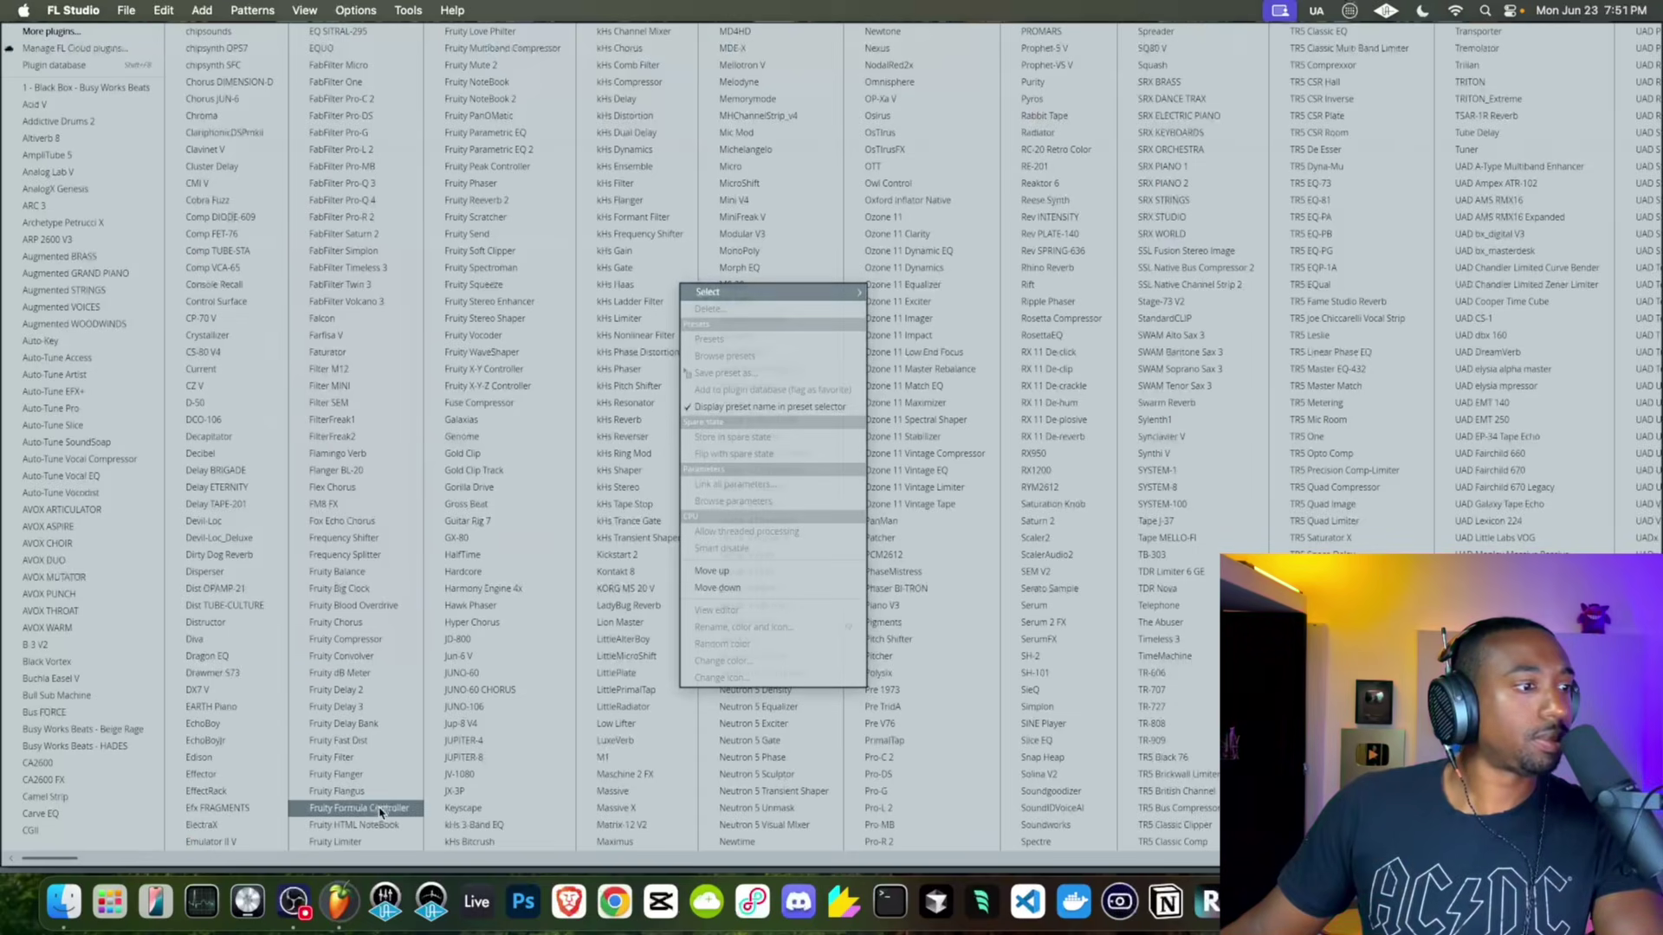
click(372, 842)
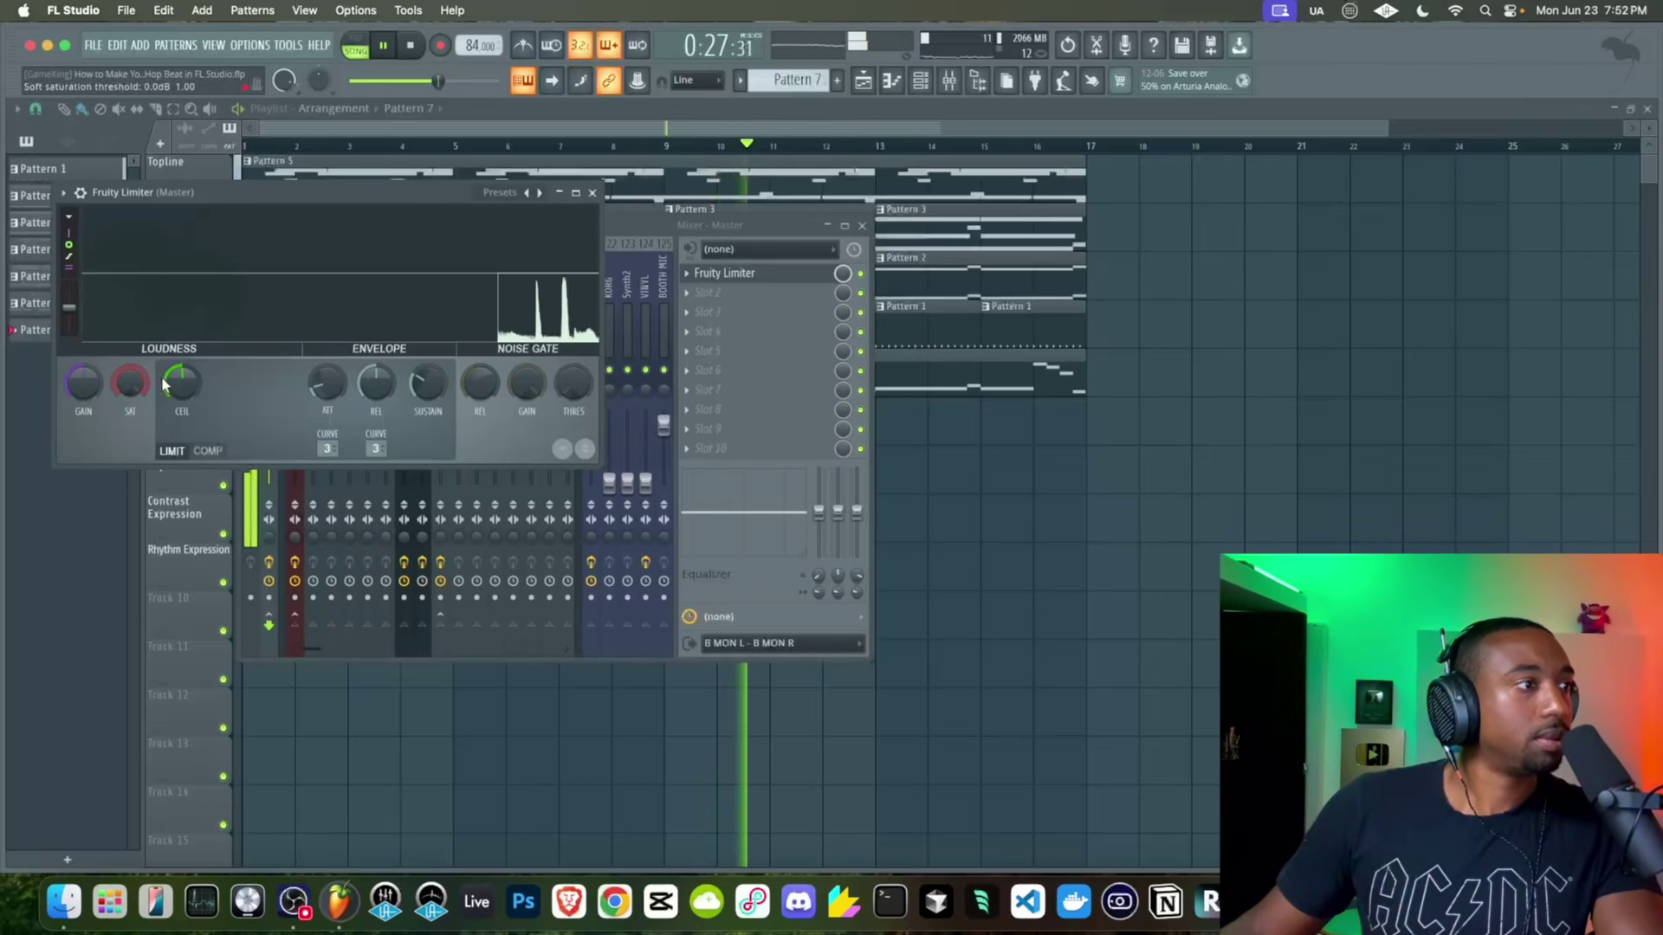
Adjust the soft saturation threshold and ceiling of the Master's Fruity Limiter and reset its gain to the default
drag(123, 368, 85, 372)
right_click(97, 395)
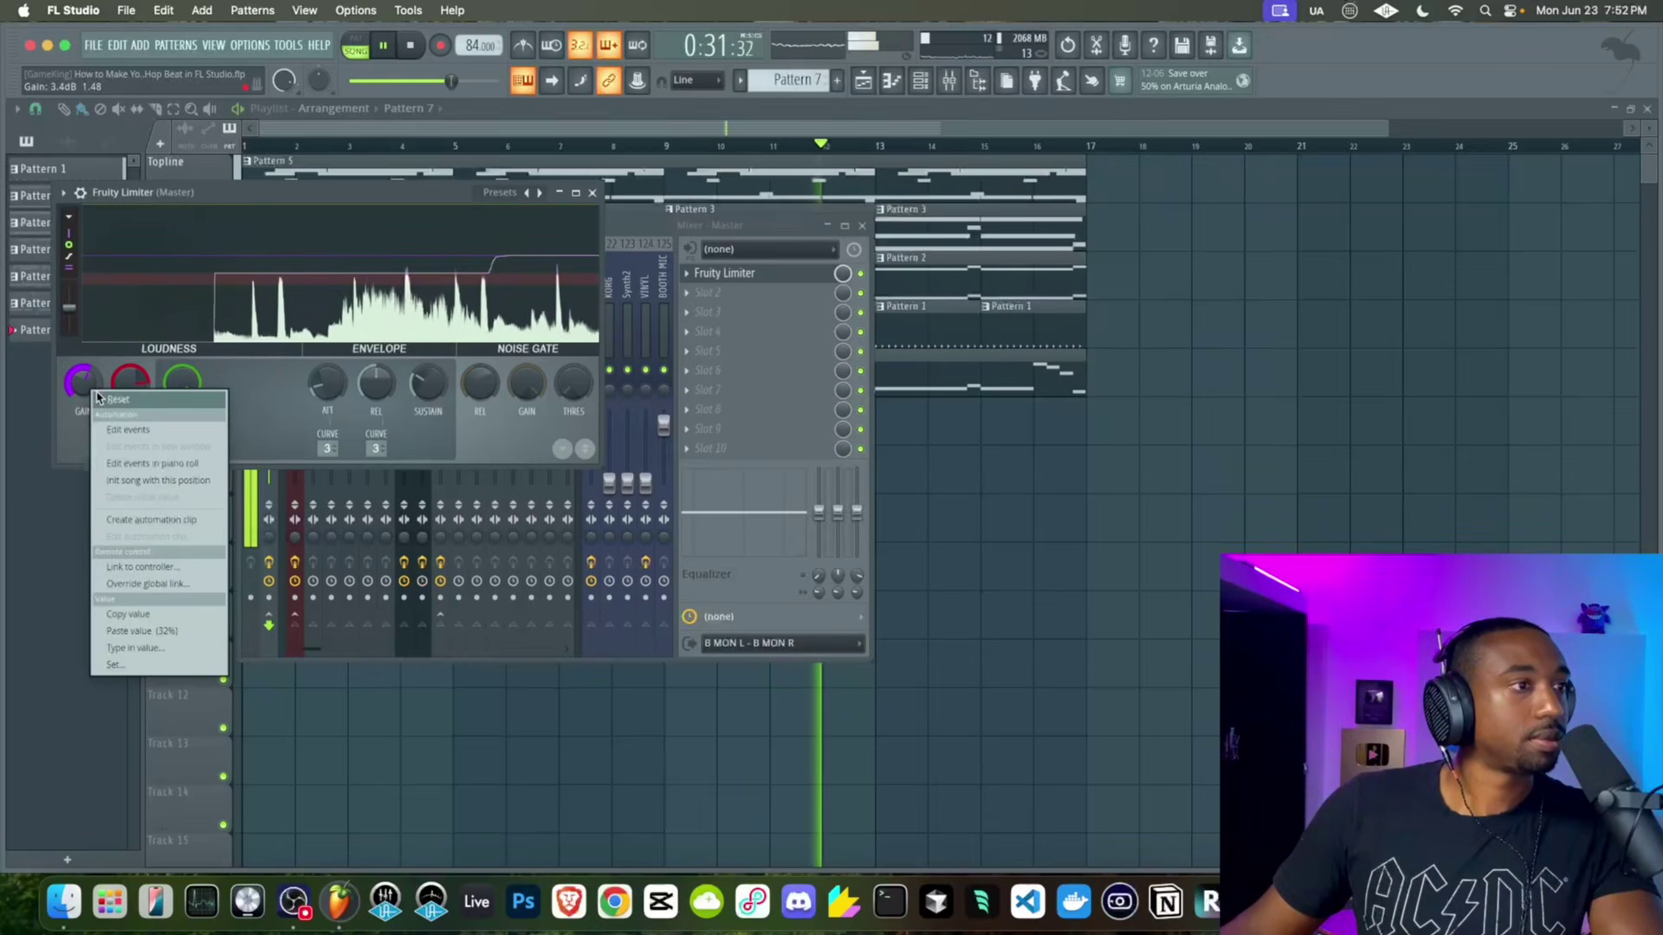
click(89, 381)
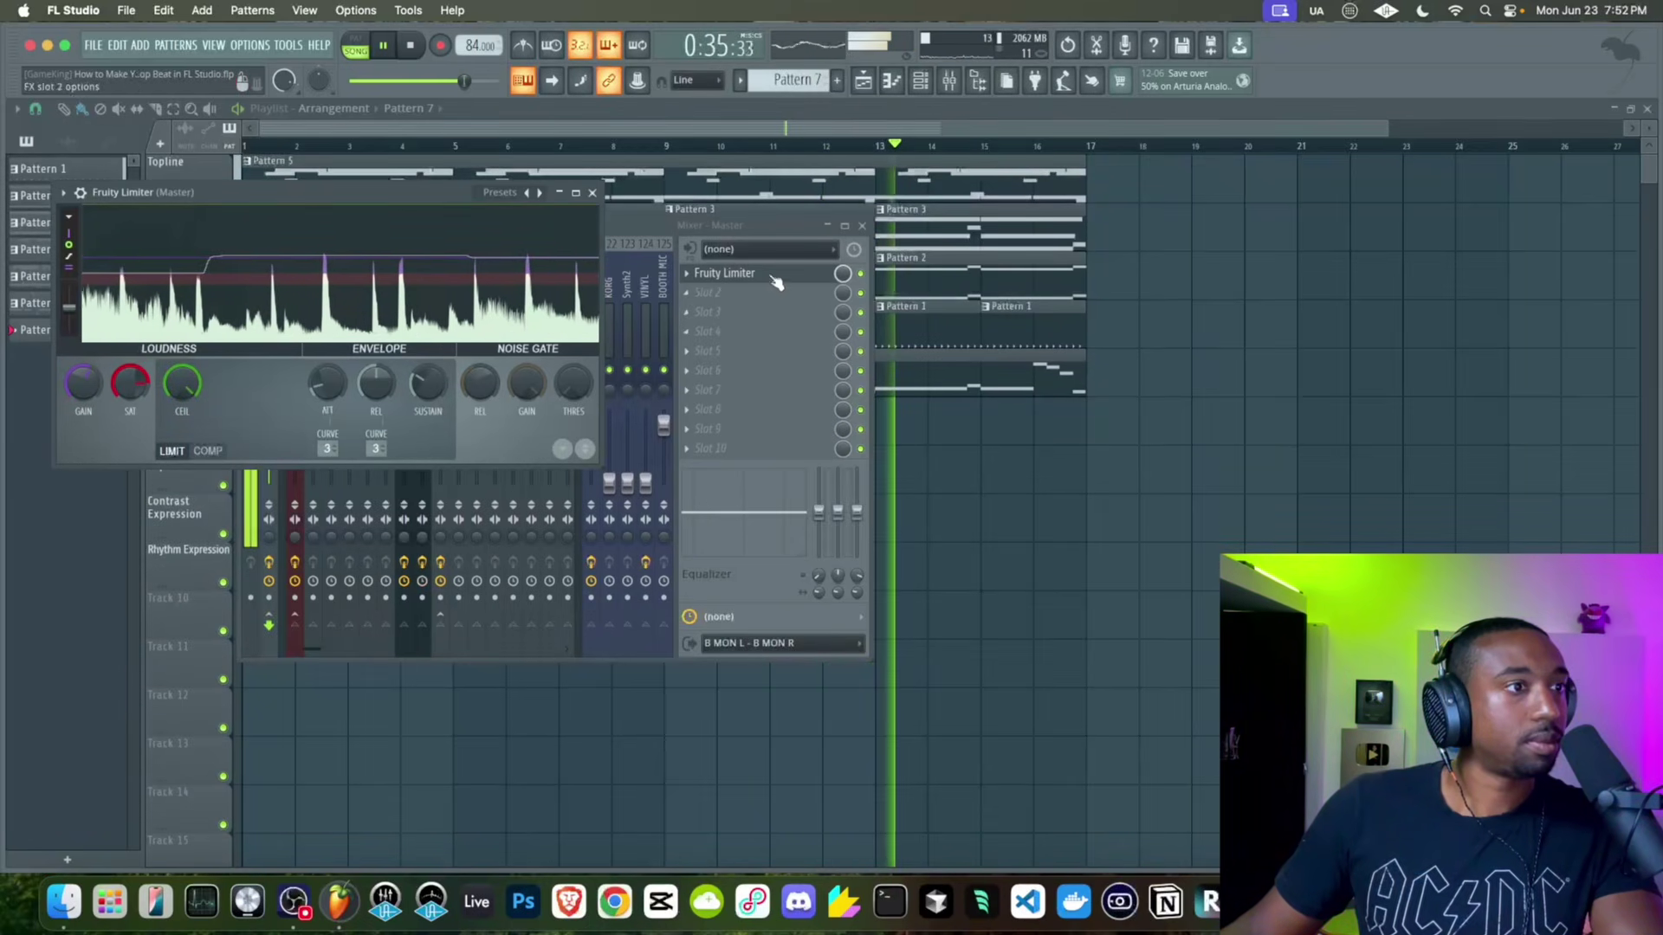
Add Fruity Parametric EQ 2 to slot 2 of the Master track and close the plugin with its bands left flat
click(689, 295)
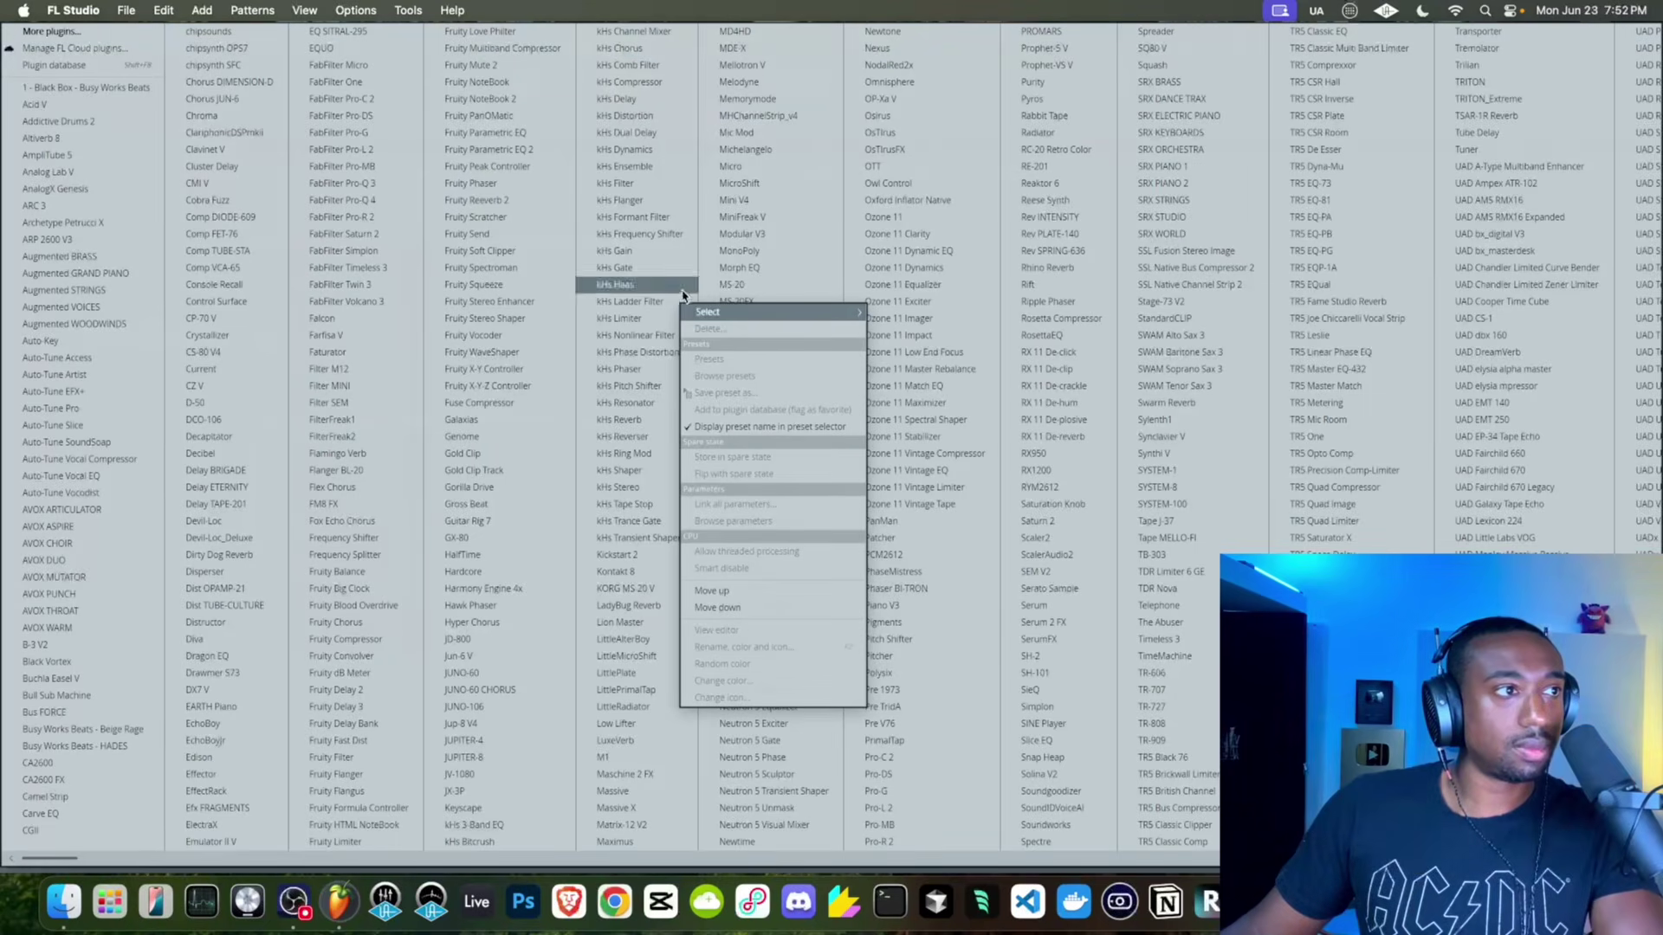
click(496, 149)
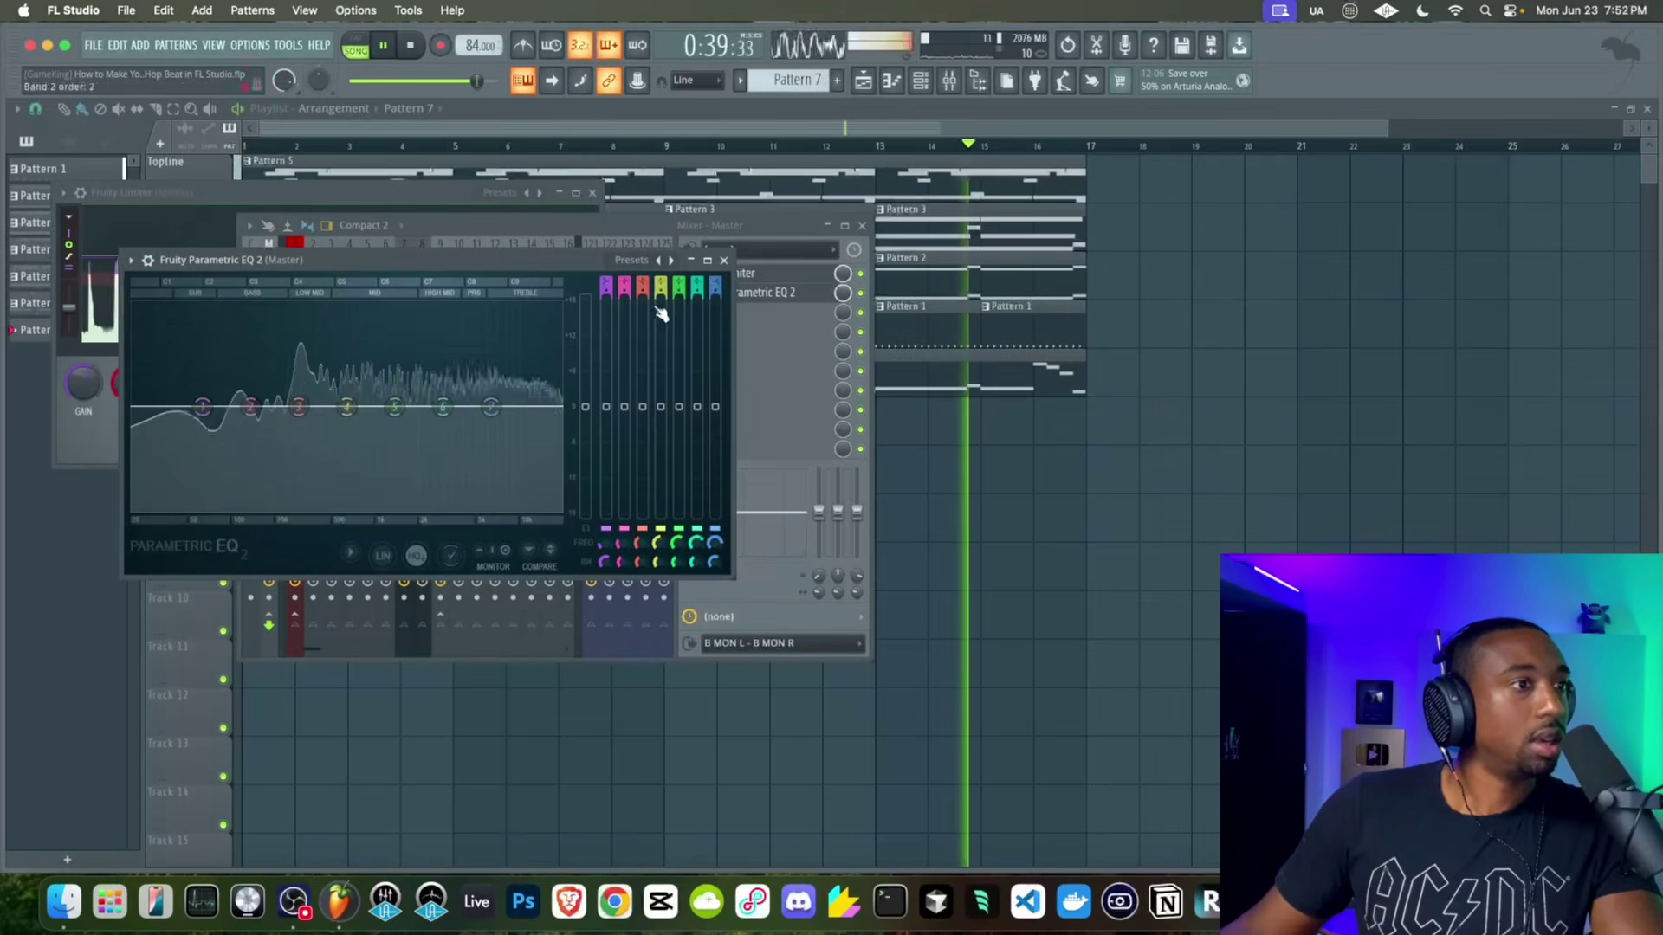
click(724, 259)
Add a second Fruity Limiter to slot 3 of the Master track and switch it to compressor mode
click(706, 314)
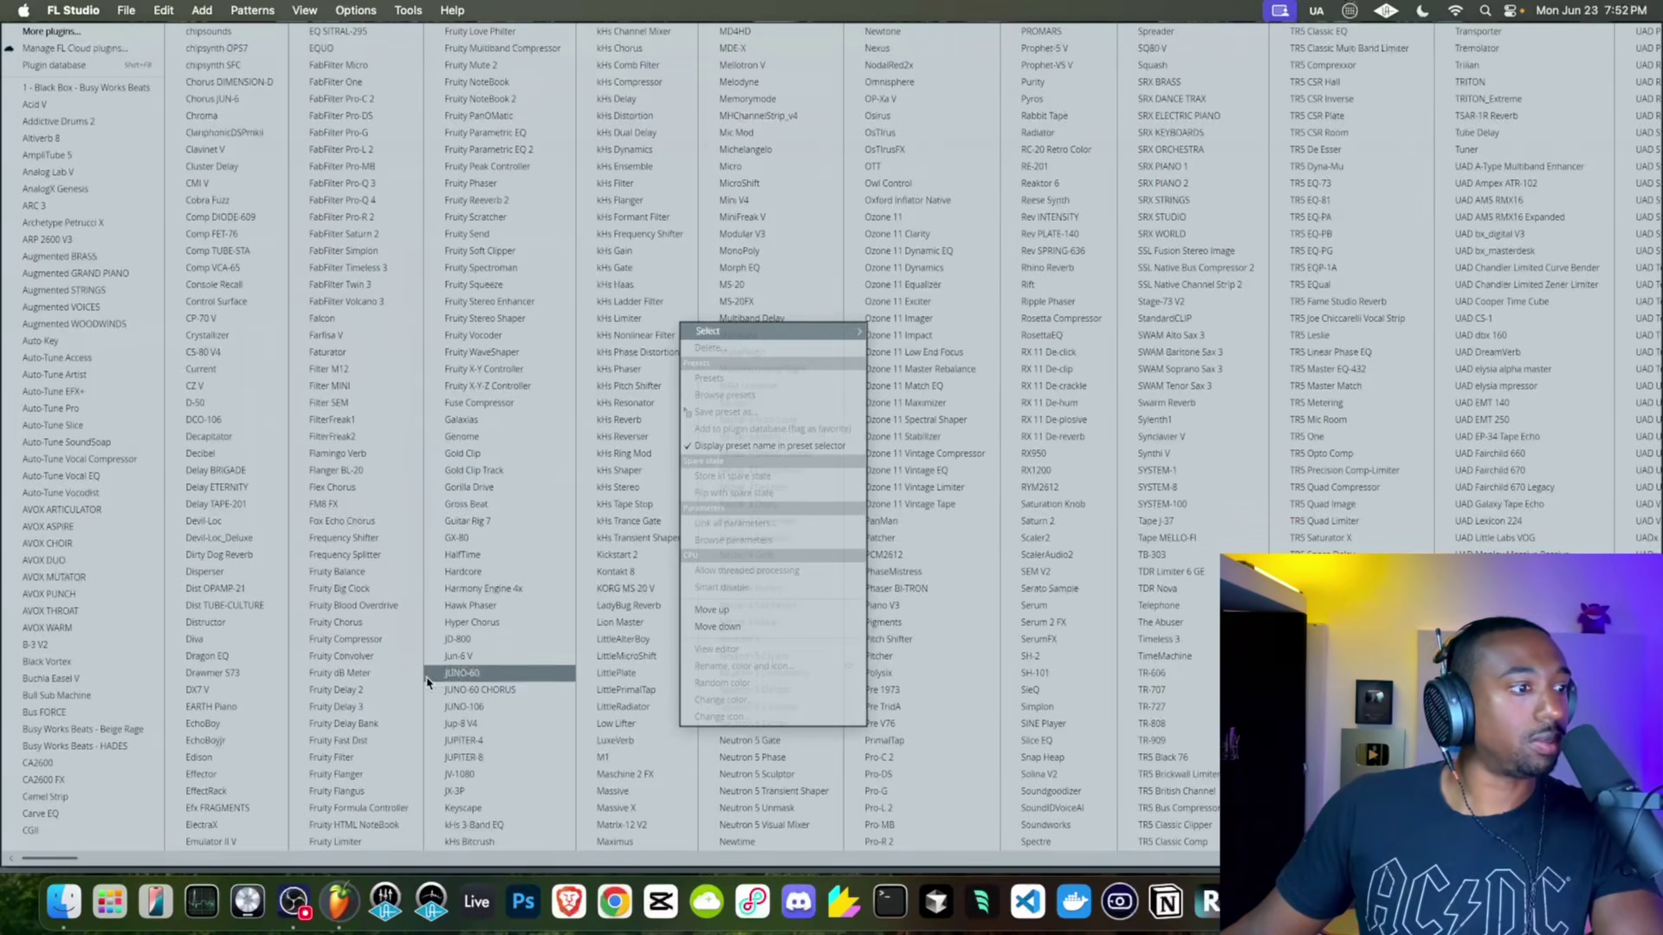
click(355, 841)
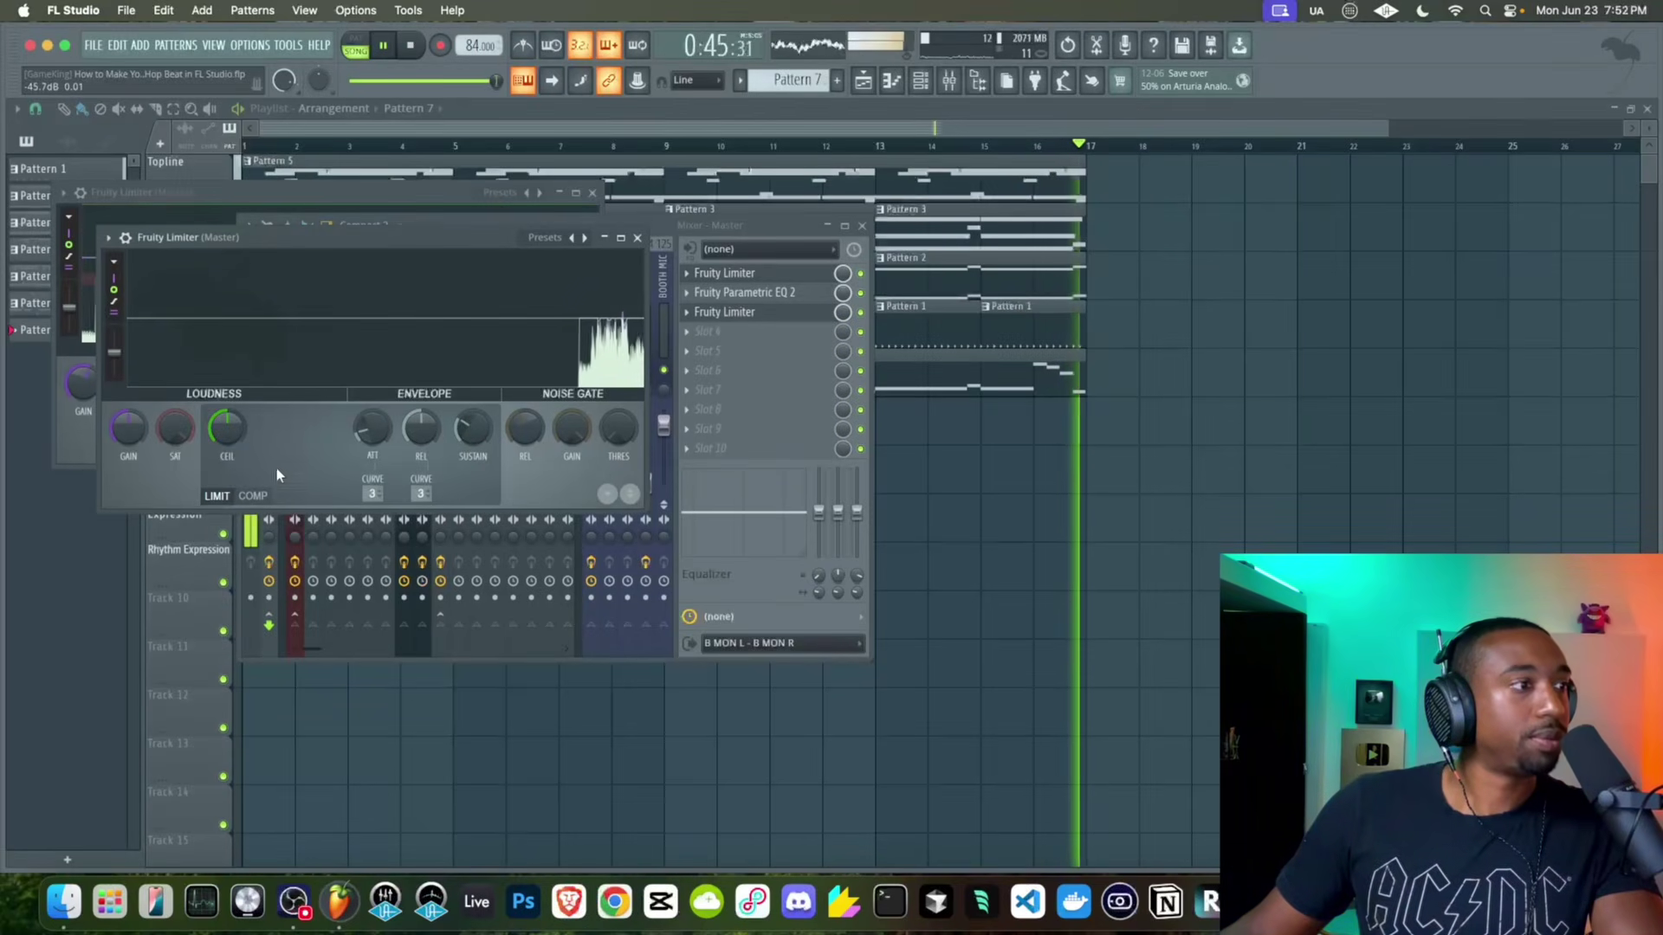
click(216, 495)
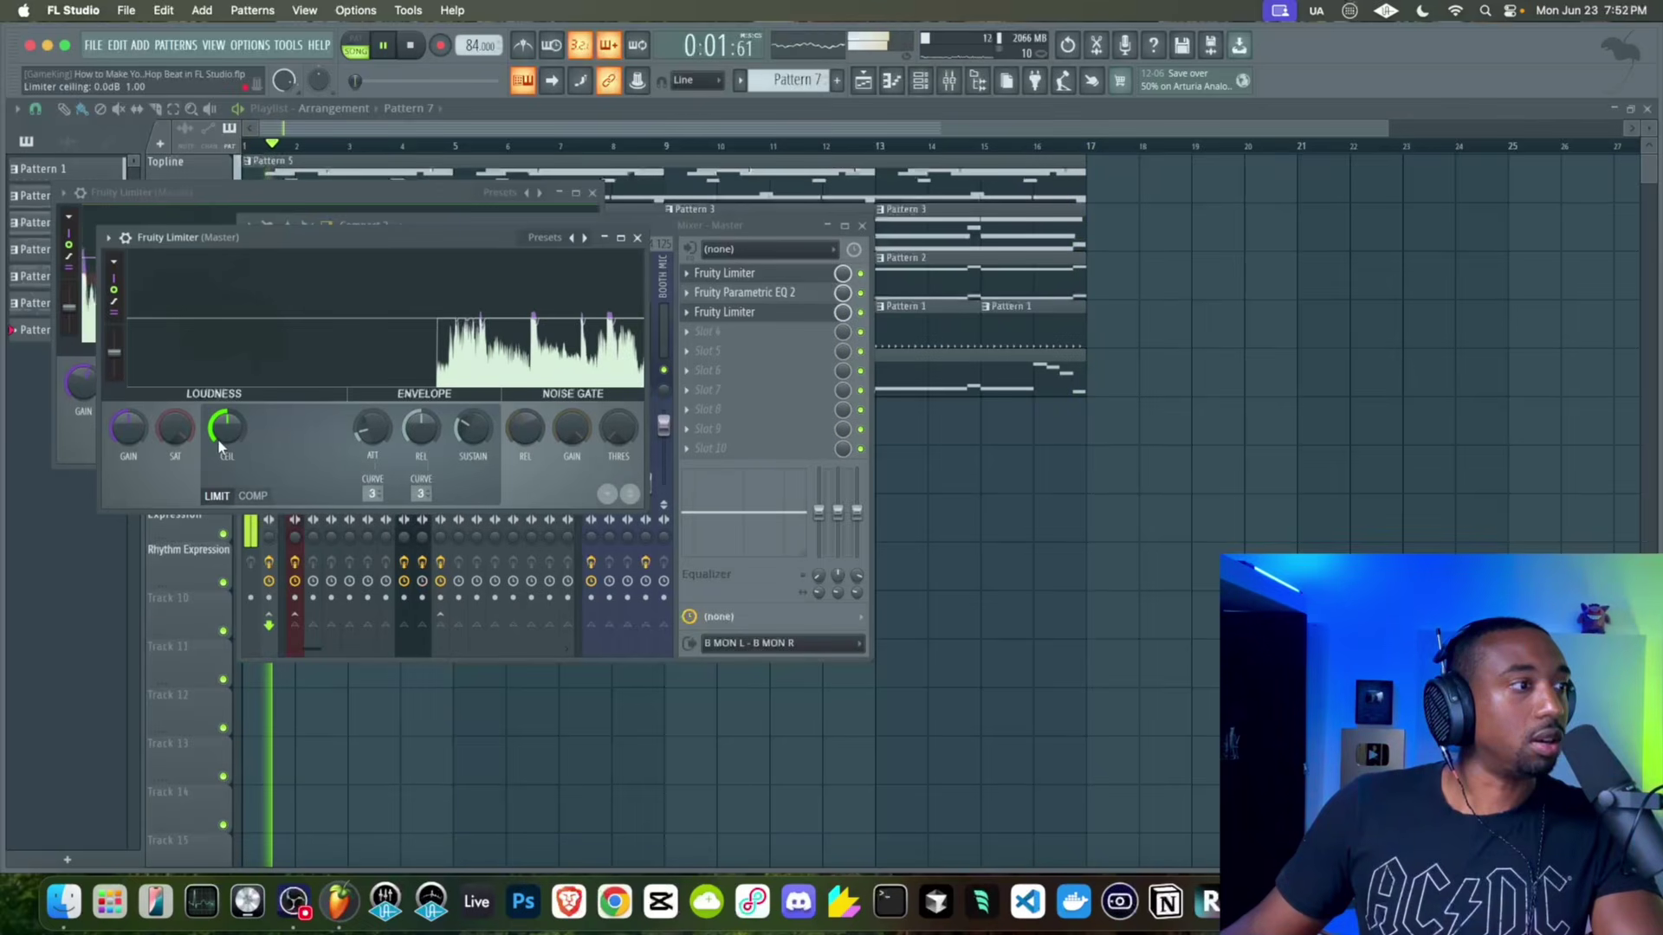
click(252, 495)
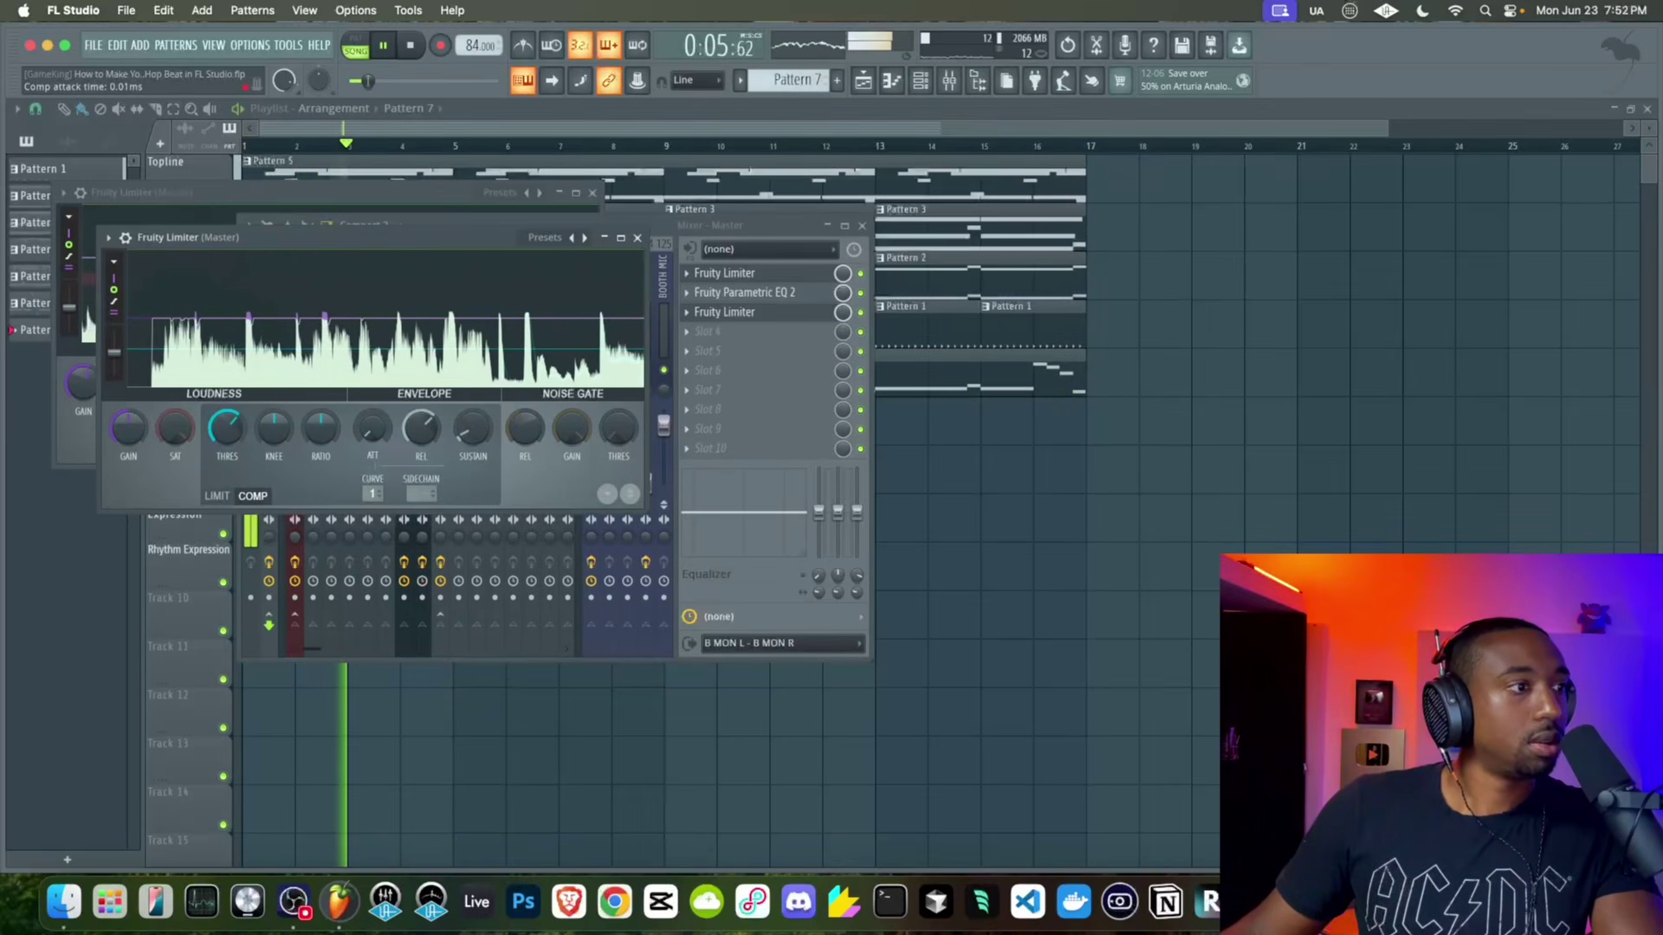
Stop playback, raise the Master compressor's attack, and set its release to 110.55 ms and its ratio to 2.8:1
key(space)
drag(373, 428, 373, 390)
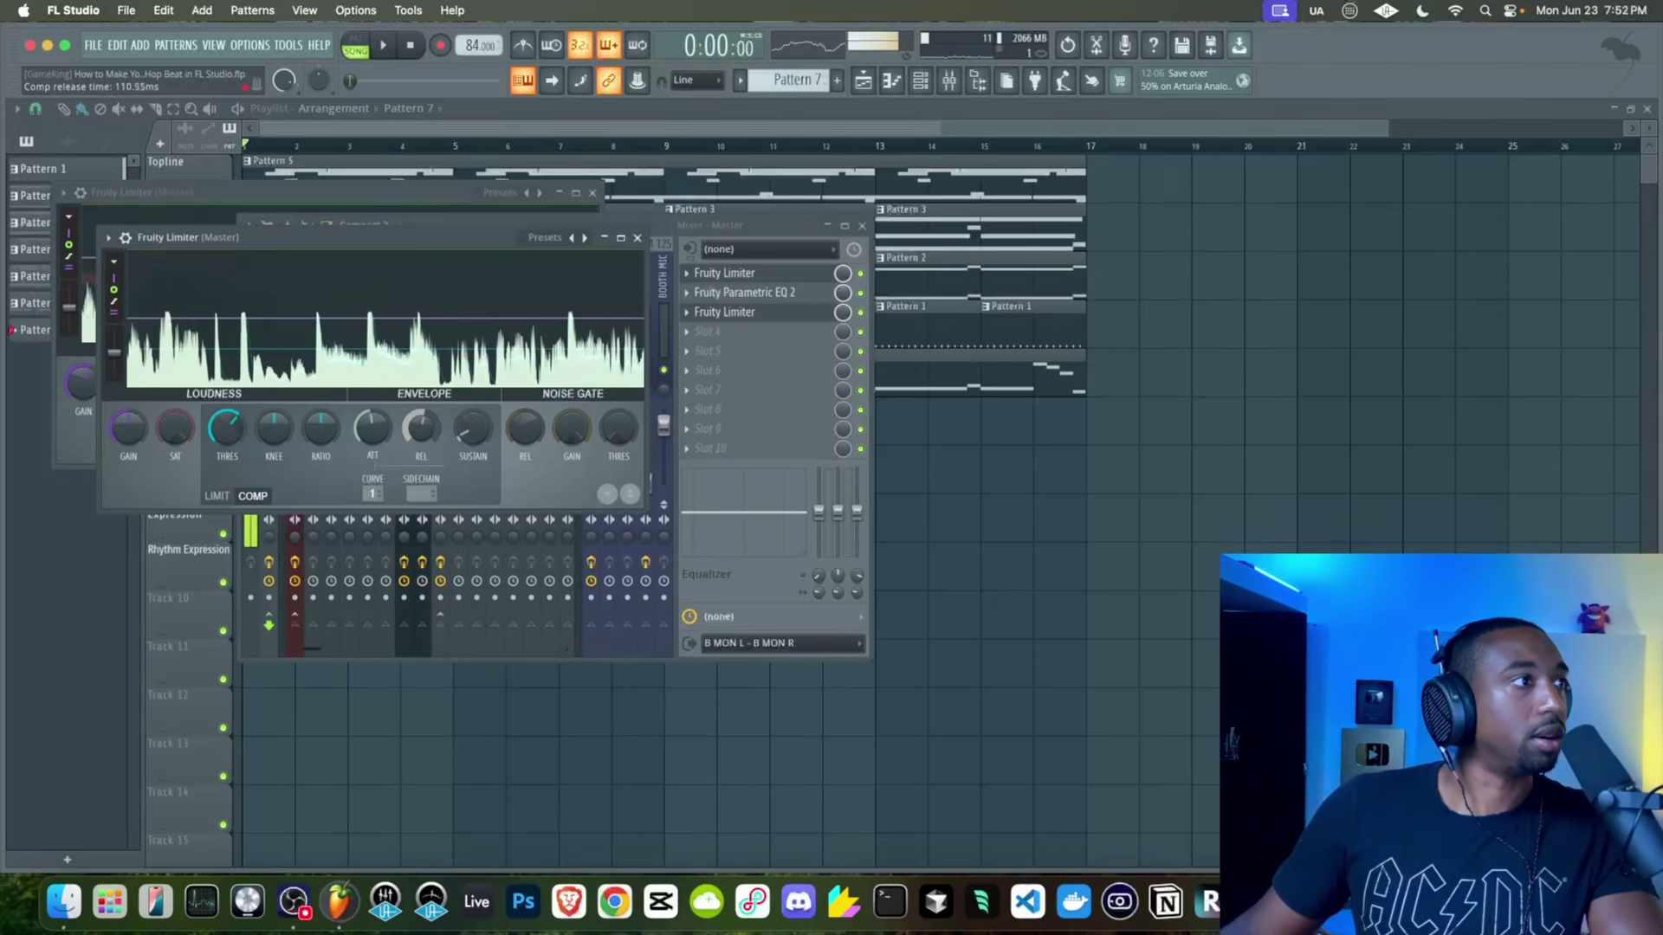
drag(319, 428, 319, 407)
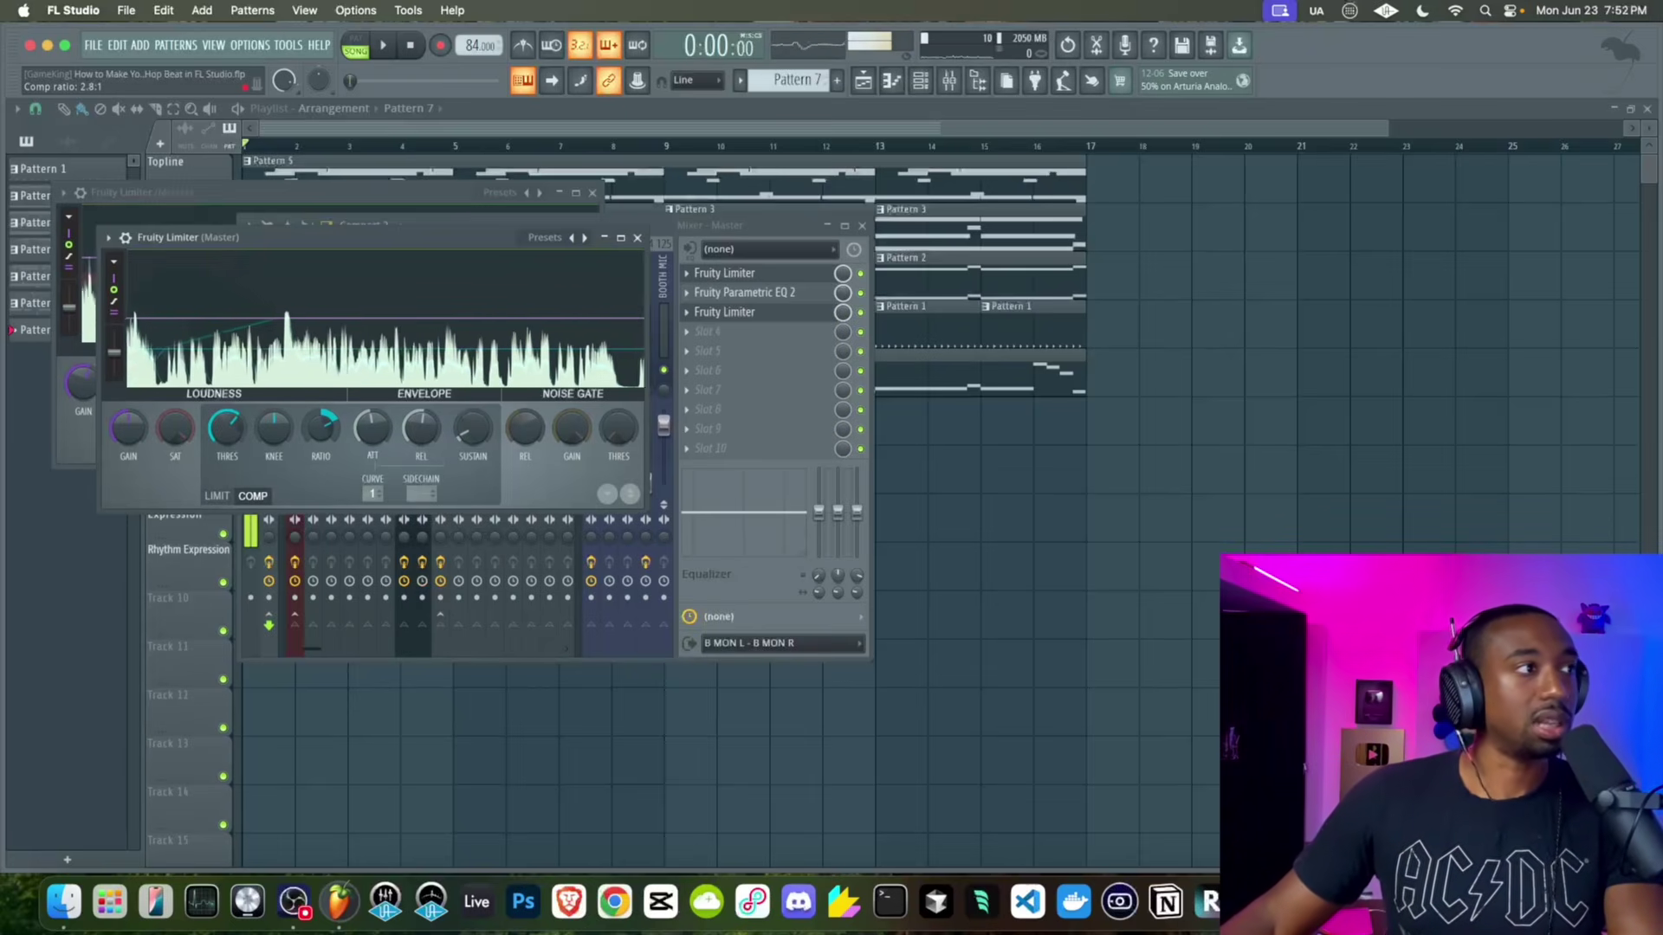
Set the Master compressor's threshold to -3.5 dB during playback, then close the plugin and return to the playlist
key(space)
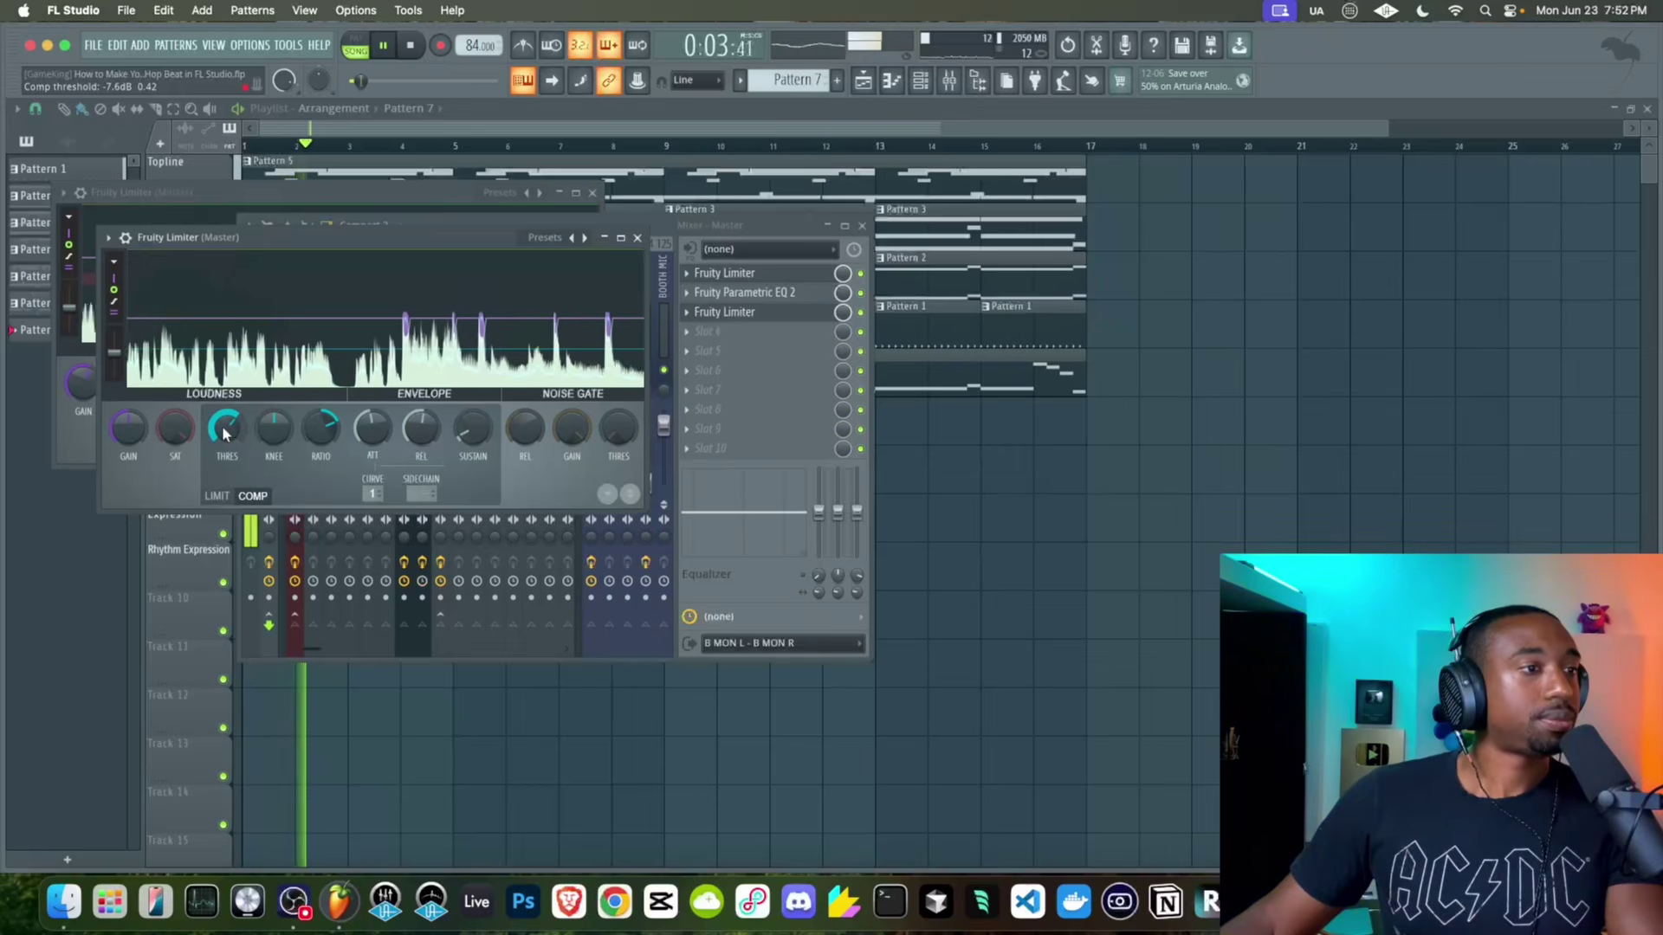
drag(224, 434, 224, 412)
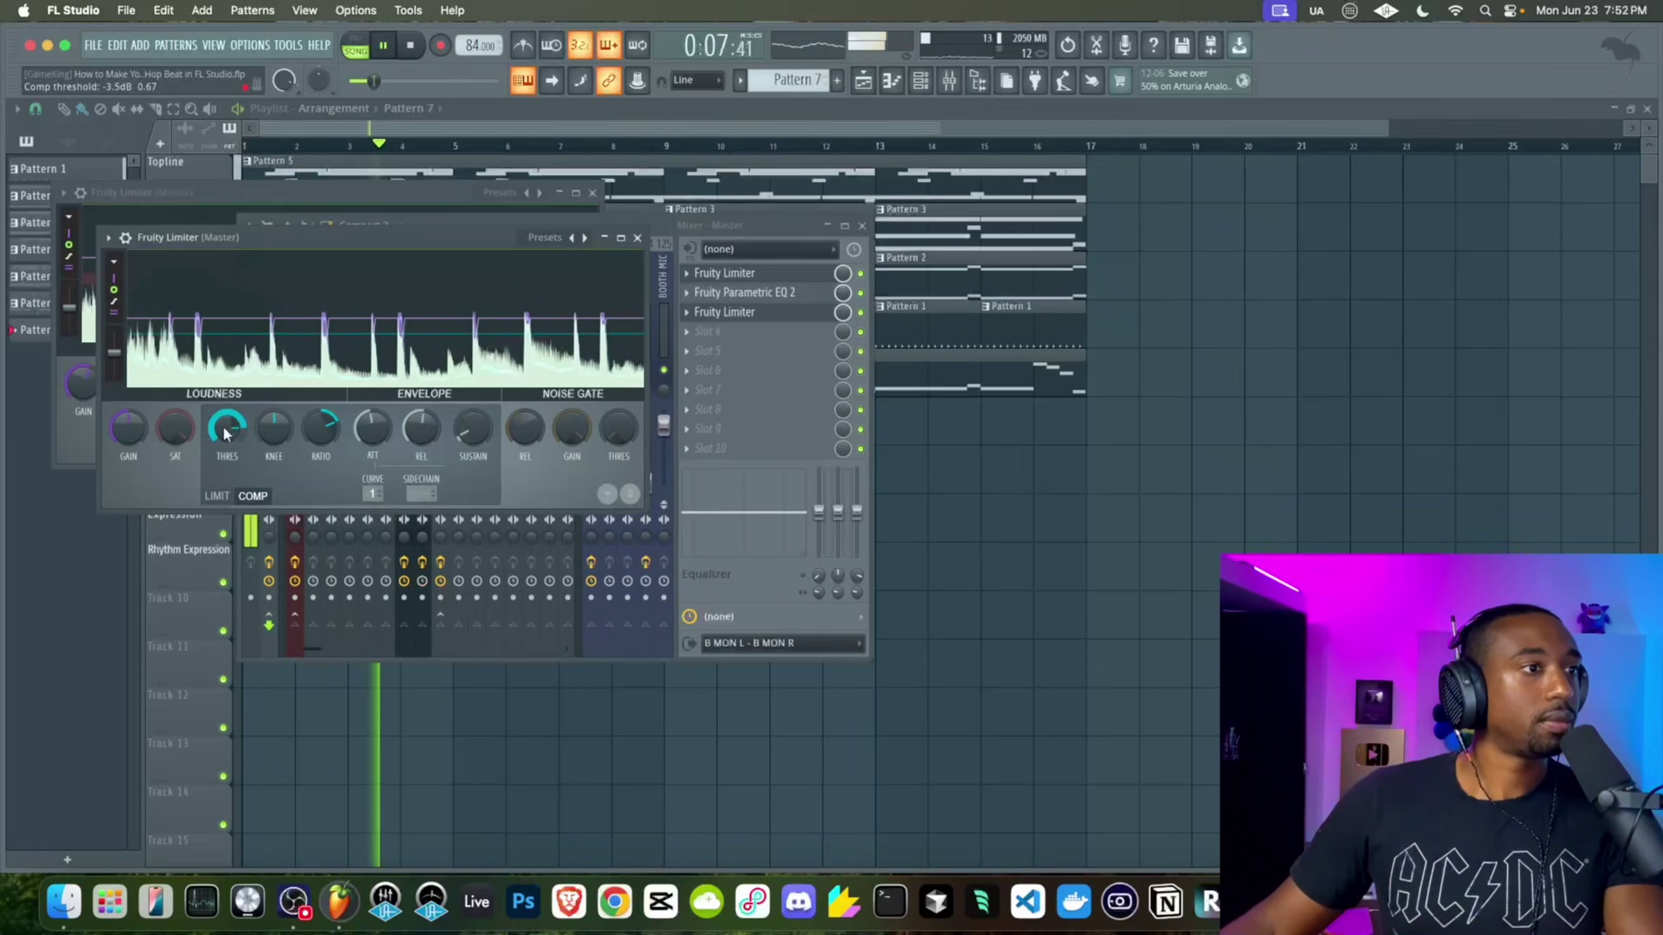
click(638, 238)
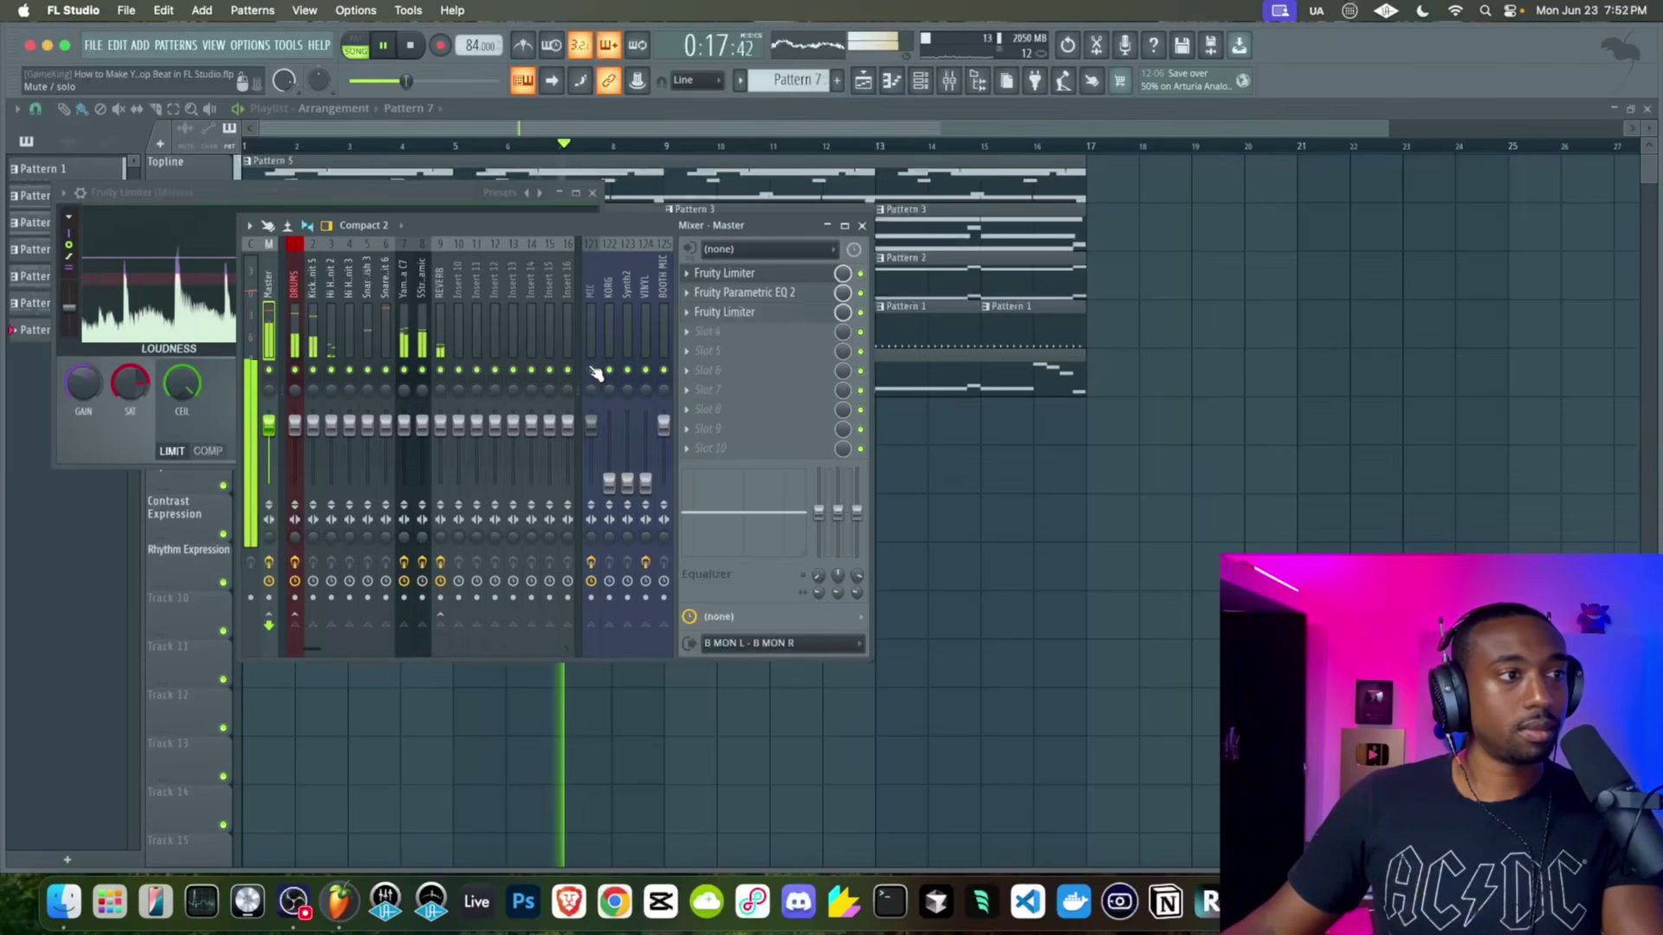
key(F12)
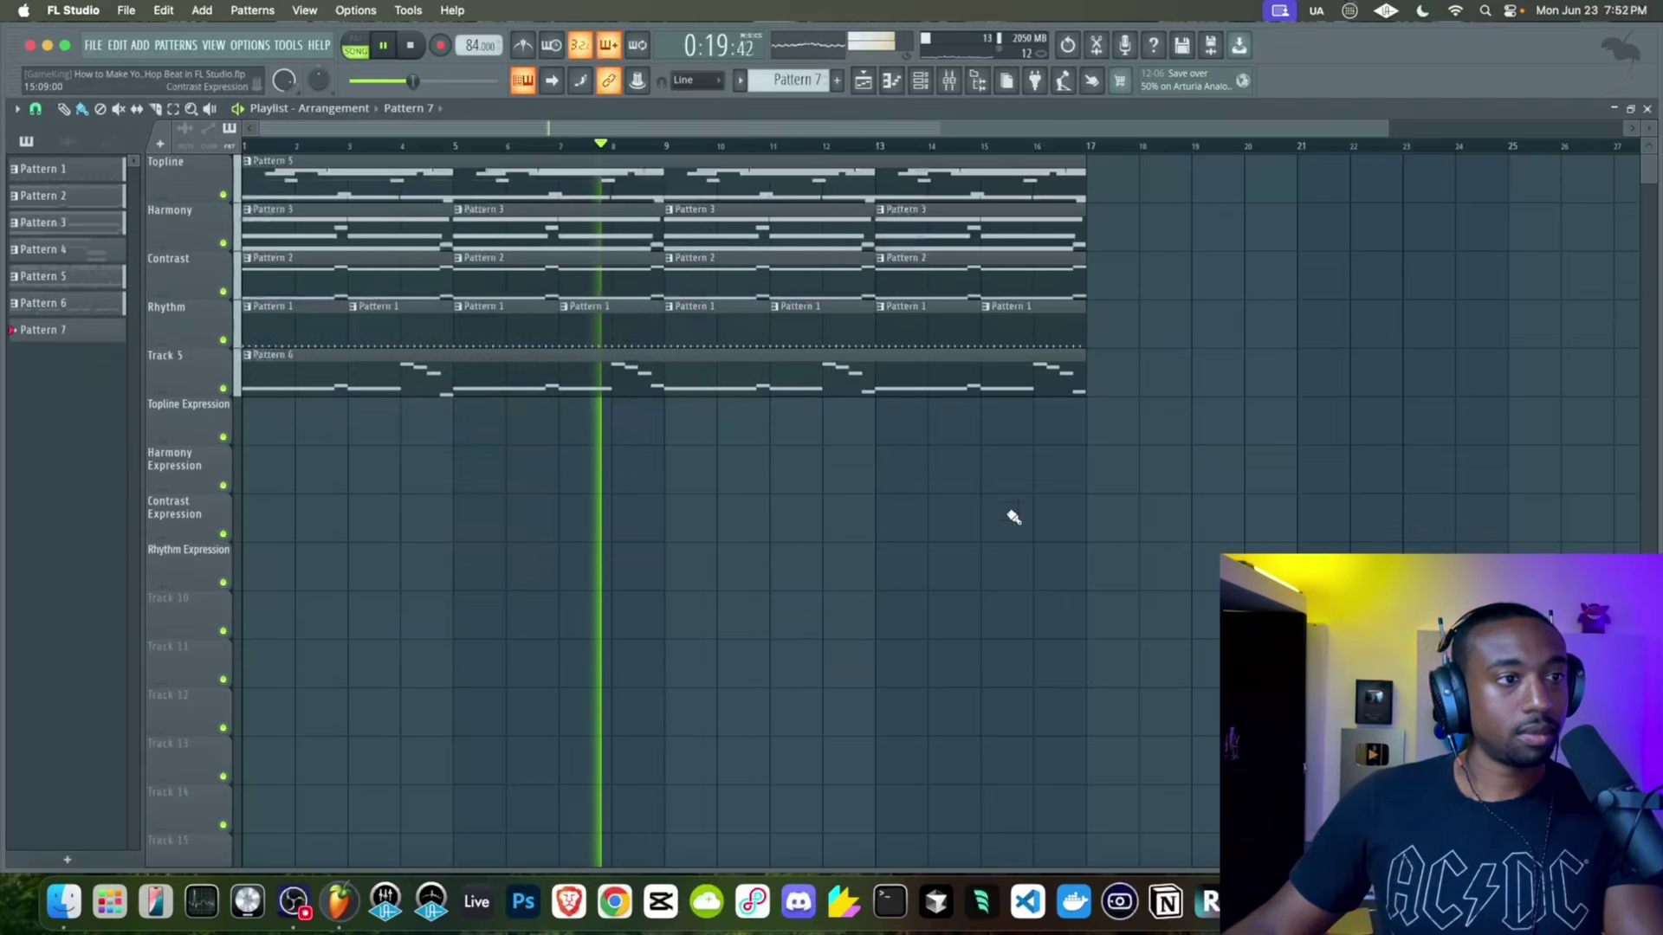
Inspect the Pattern 5 piano roll and the Yamaha C7 channel's instrument settings, then close the instrument
ctrl+scroll(997, 502, down, 2)
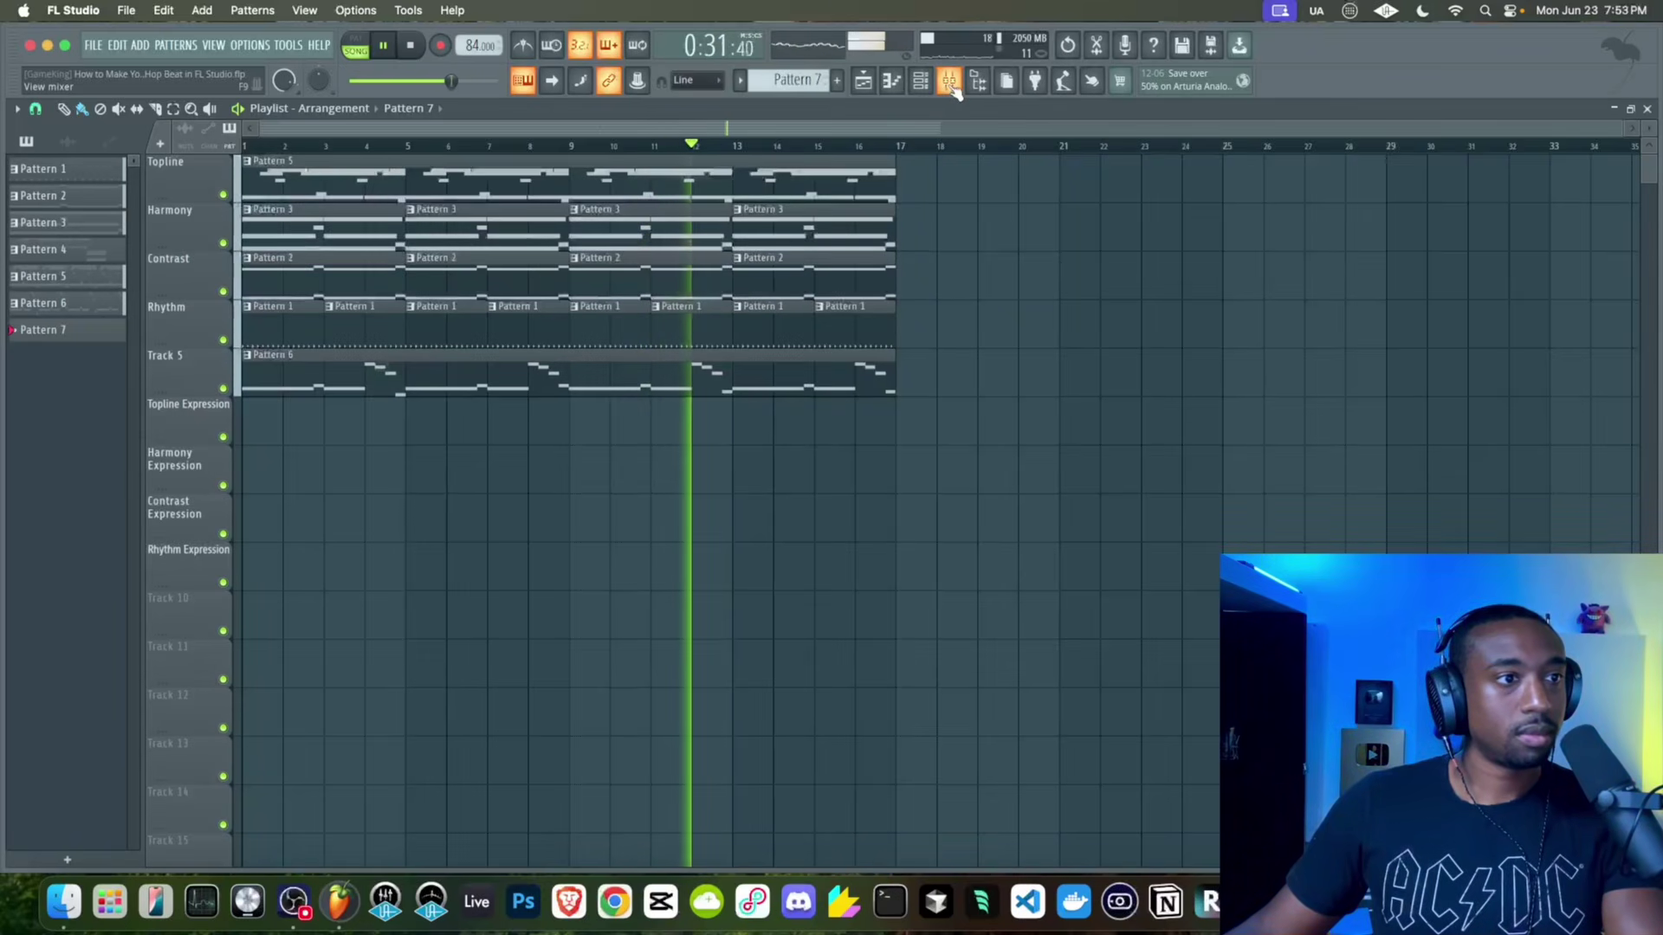
double_click(803, 189)
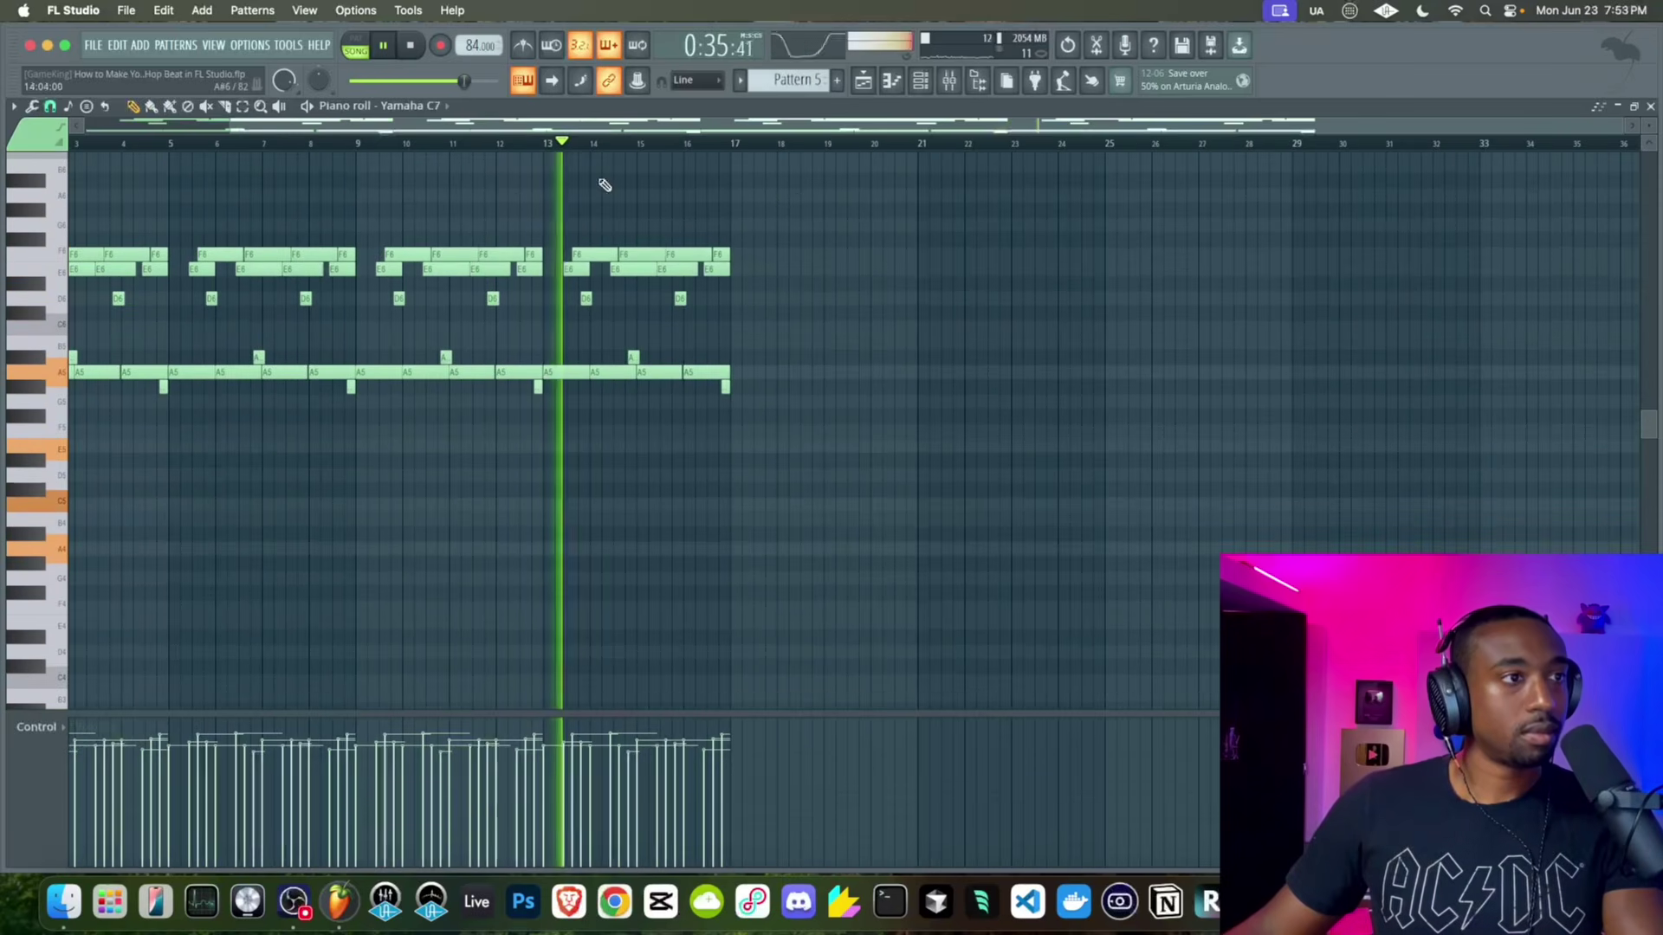
click(923, 80)
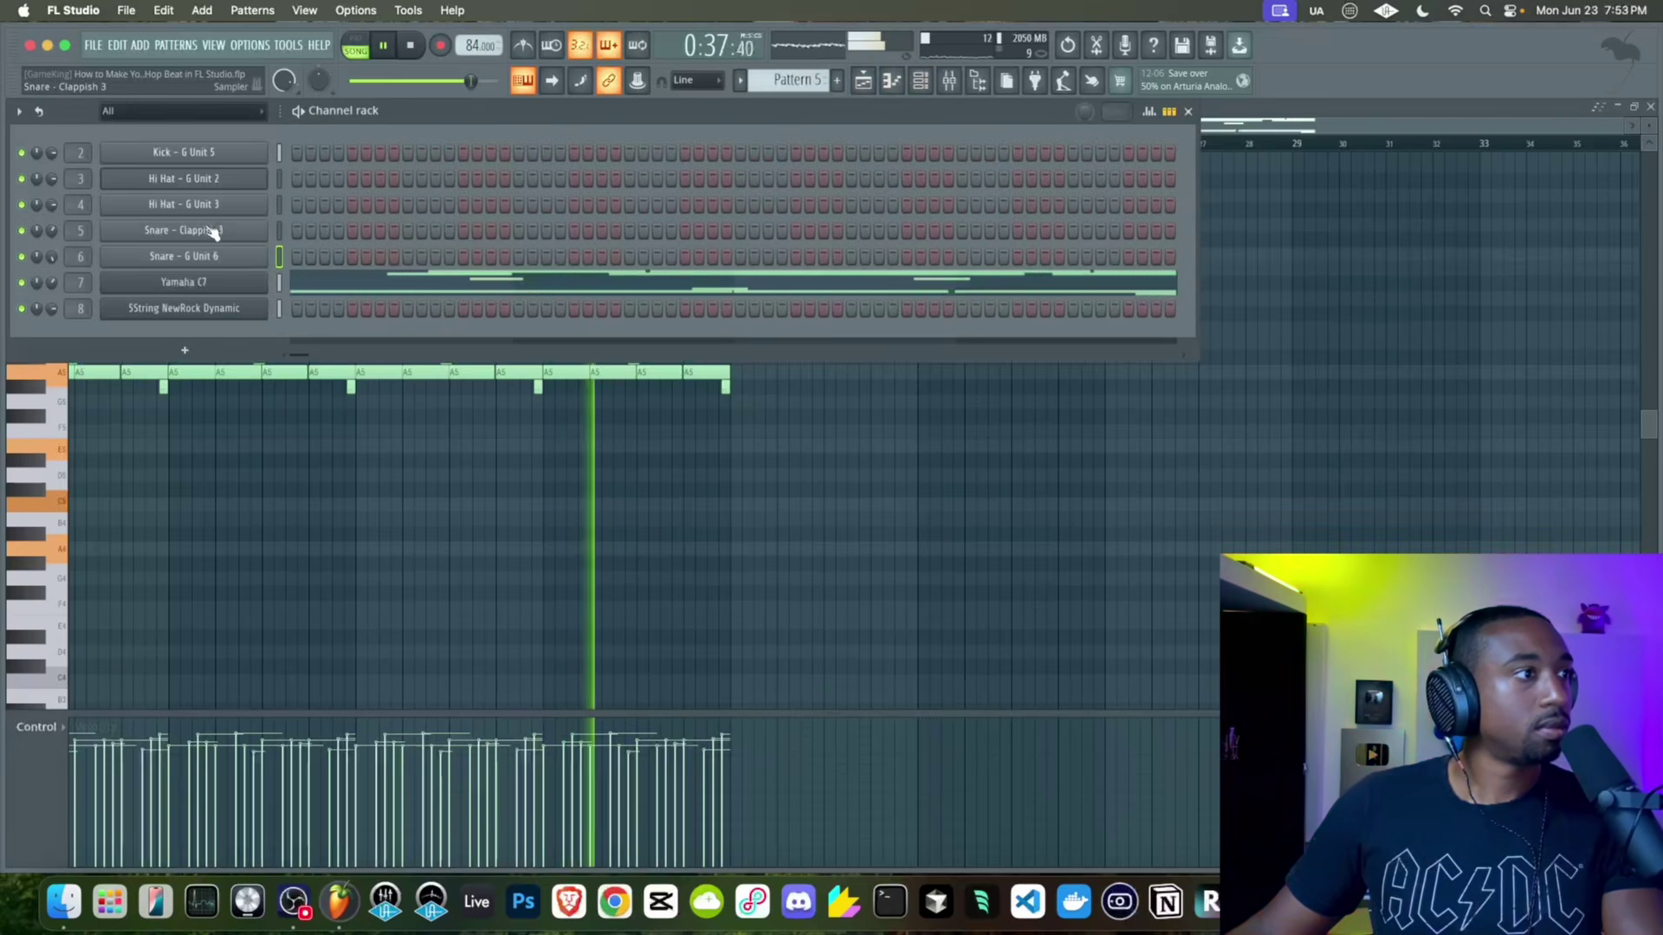
click(183, 282)
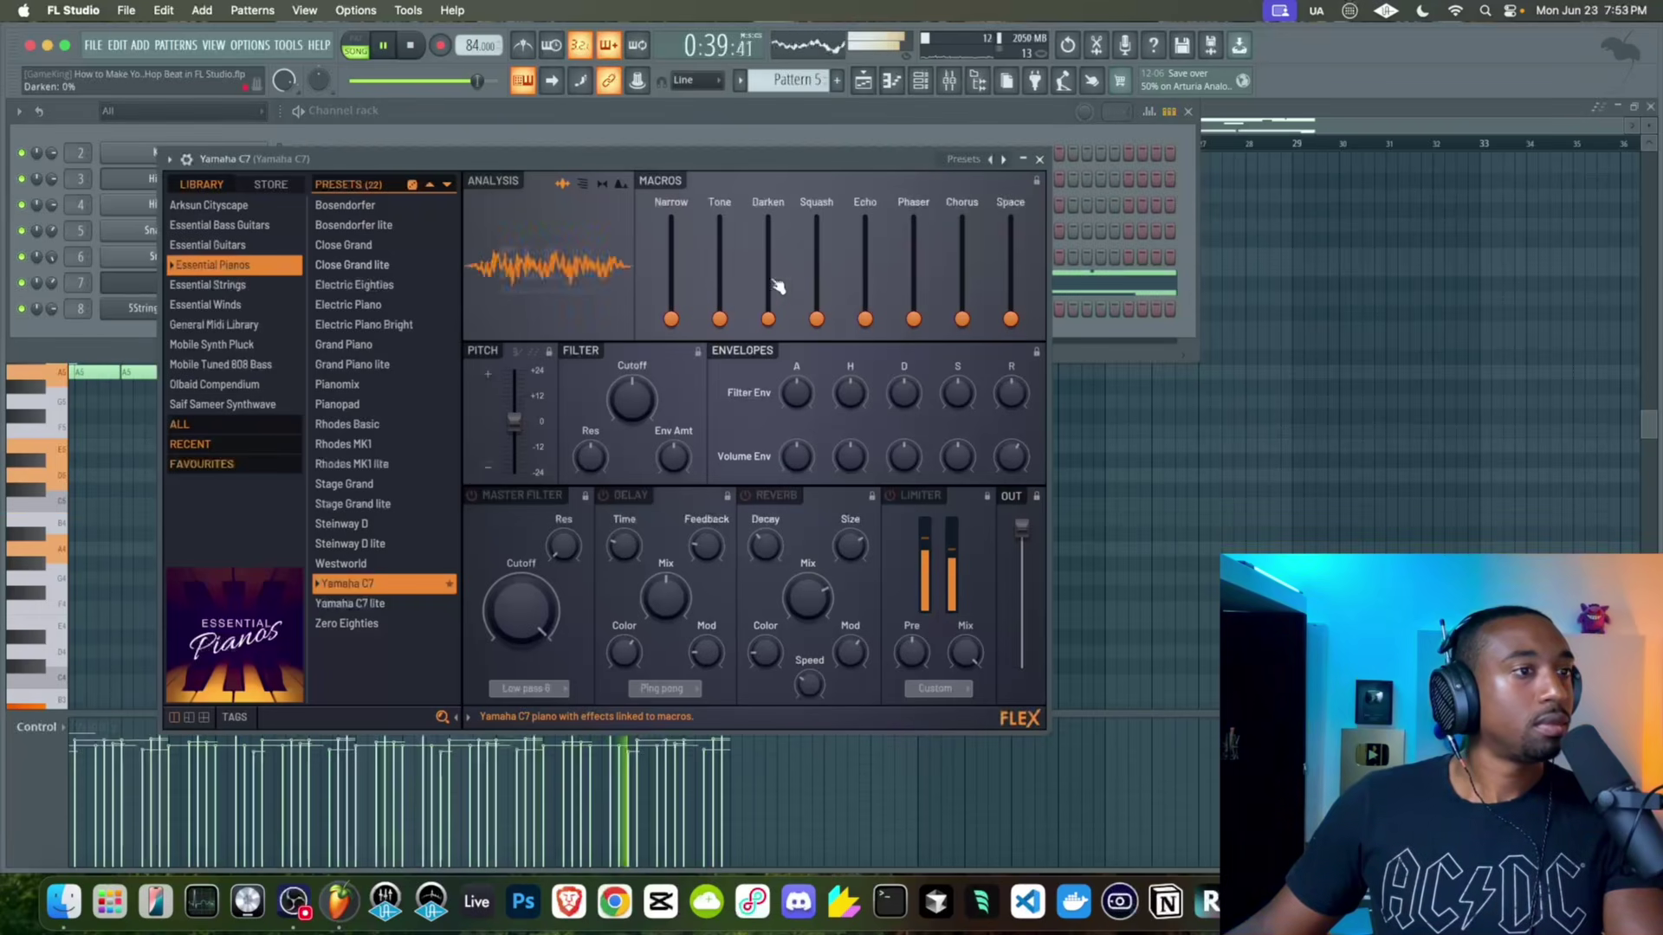
click(1040, 161)
click(1262, 267)
Add a Fruity Limiter to slot 4 of the Master track and switch it to compressor mode
click(950, 81)
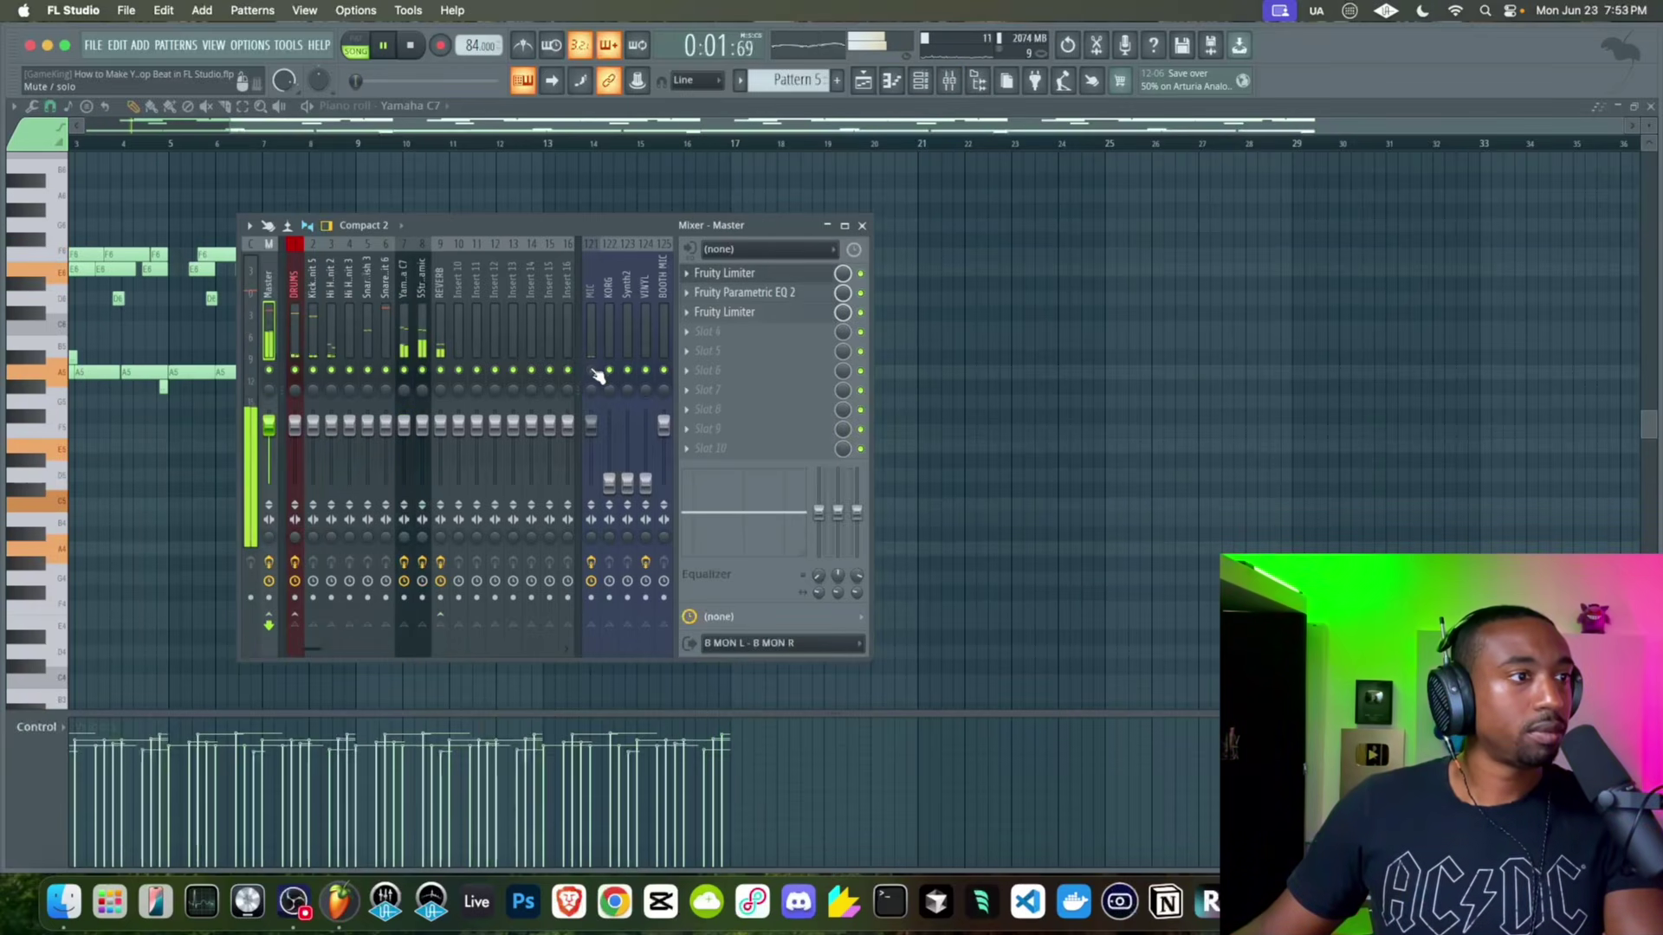
click(703, 335)
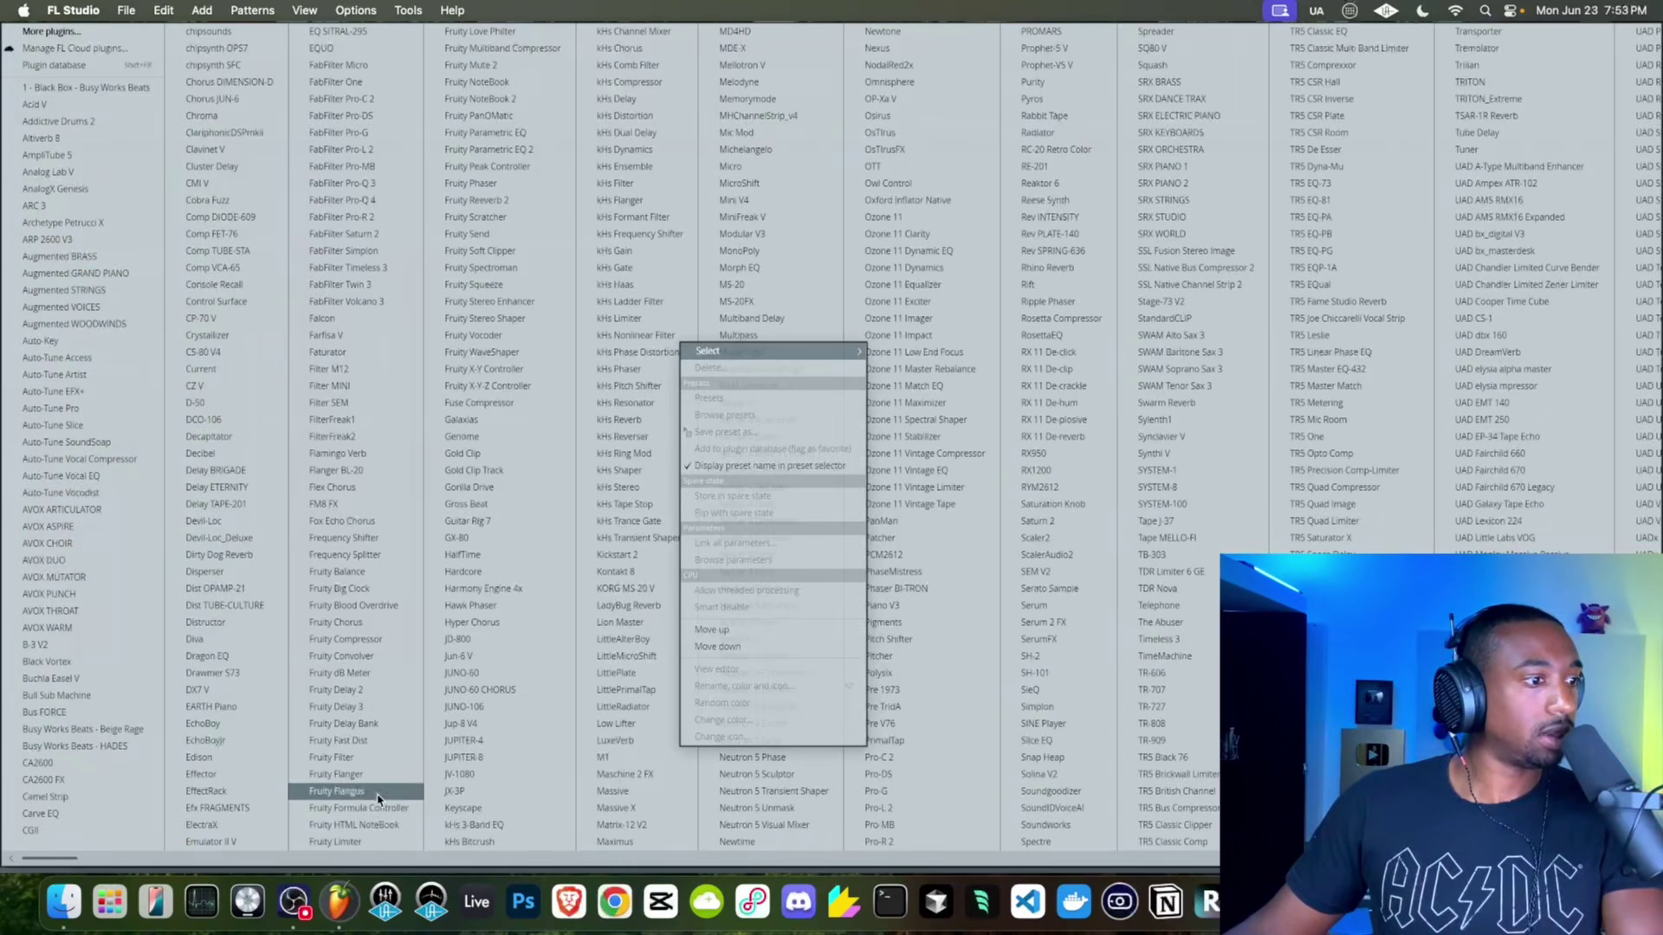
click(336, 841)
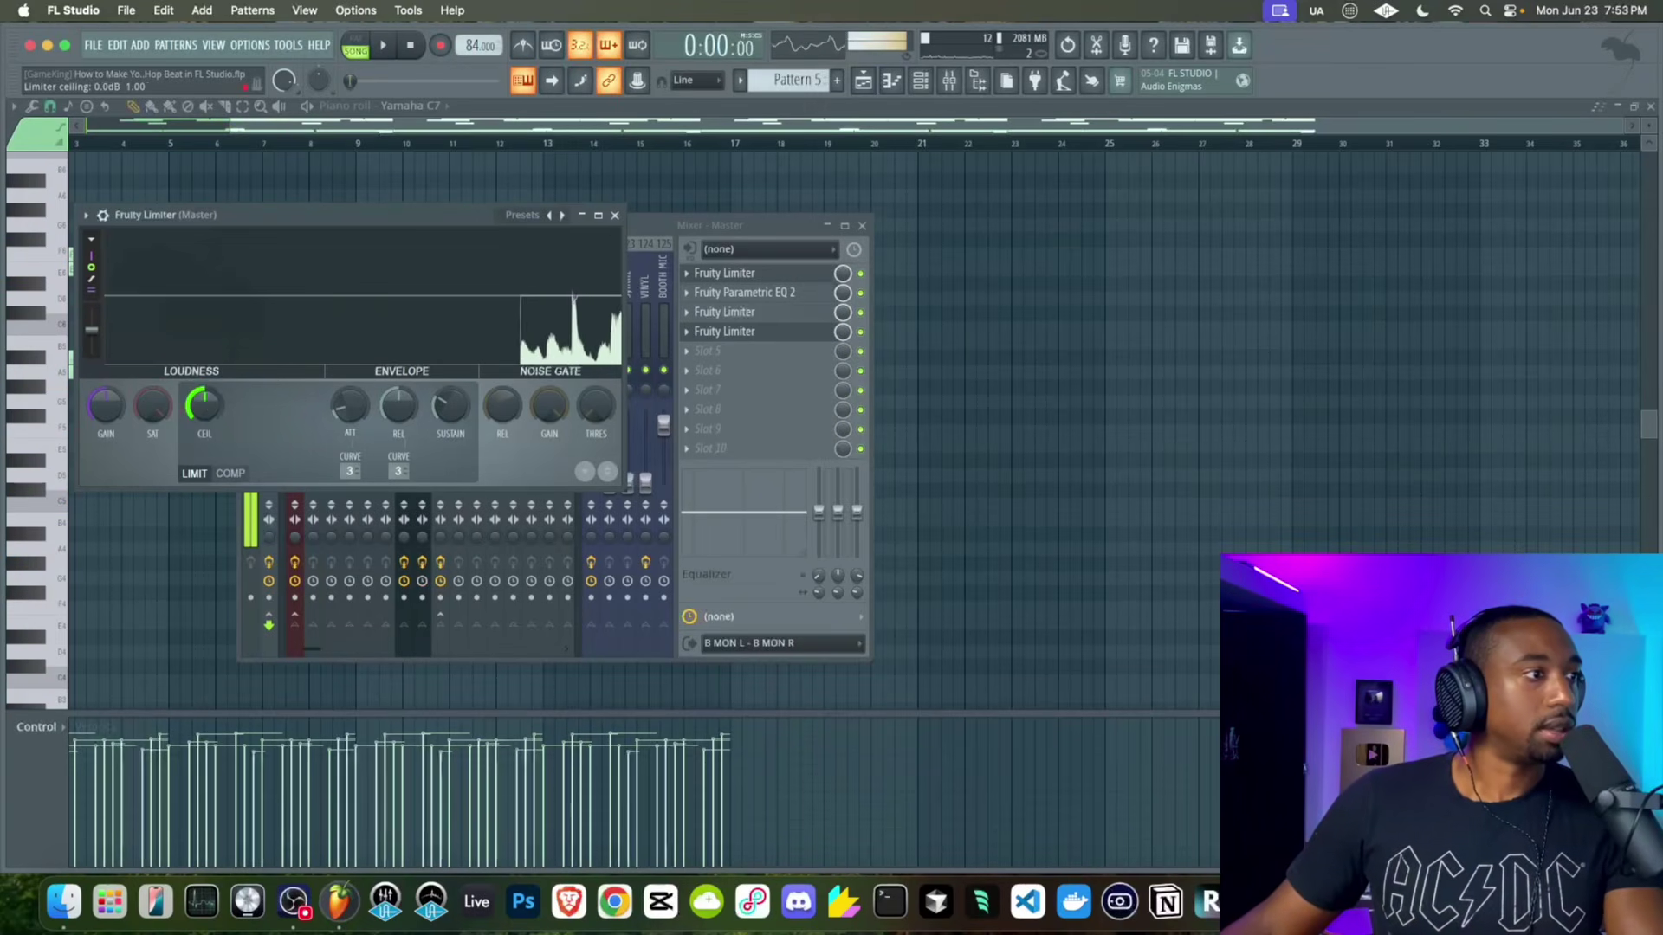
click(228, 475)
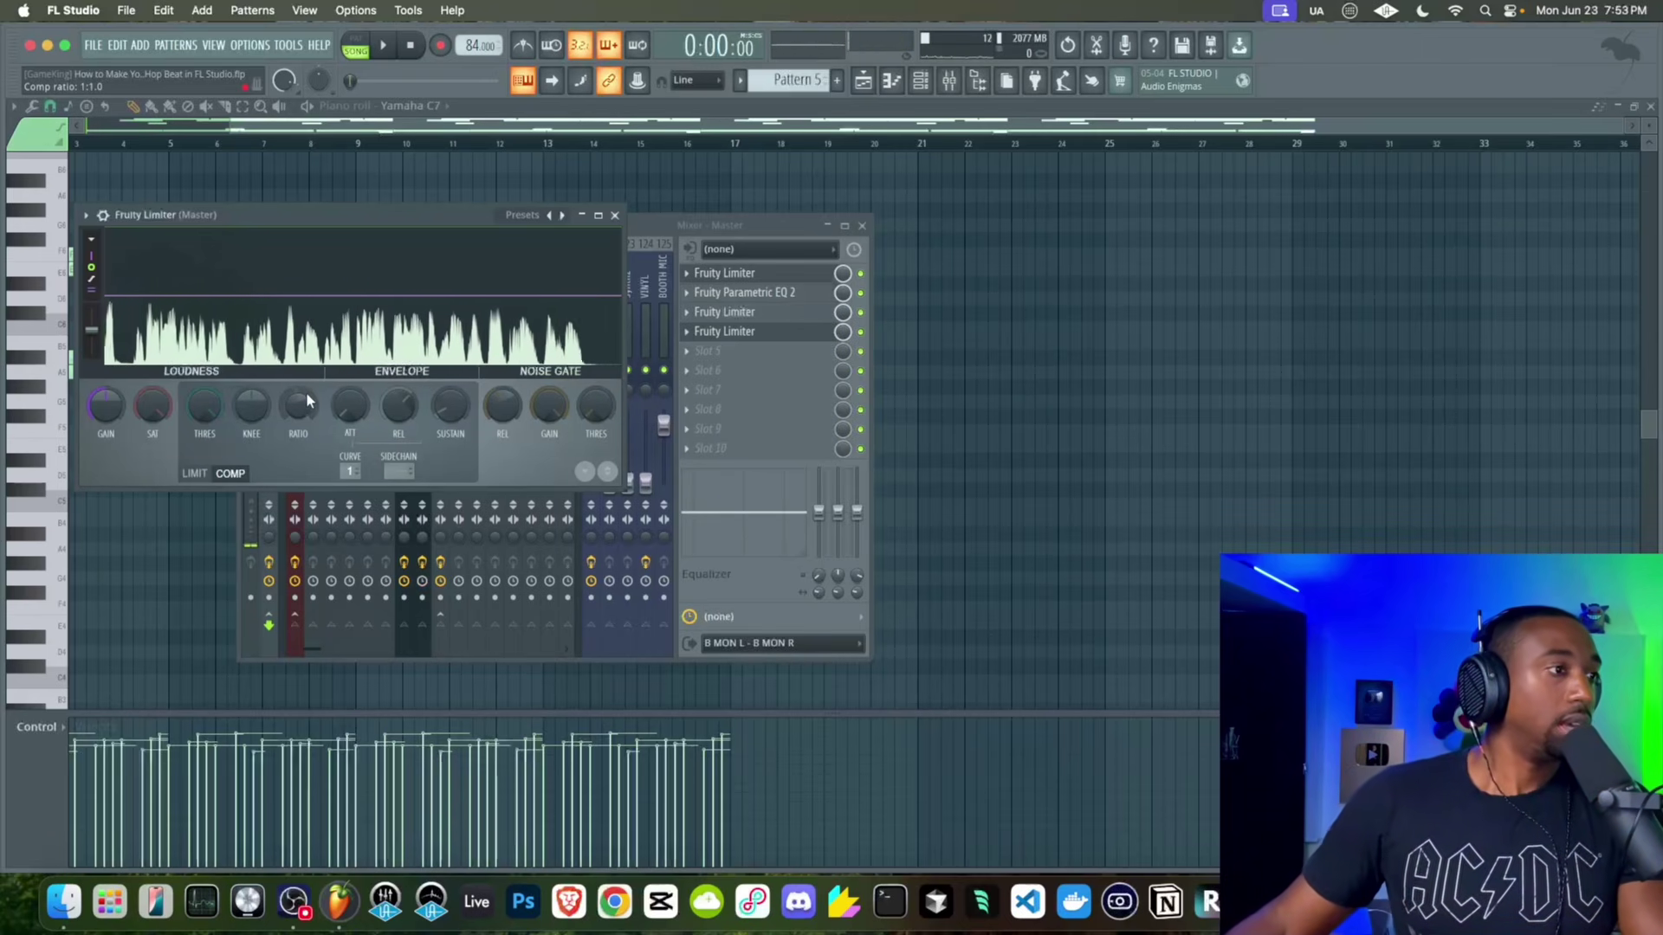
Raise the slot 4 compressor's ratio, lower its threshold and set its release to 57.12 ms, audition the beat, and close the plugin
drag(307, 401, 308, 377)
drag(204, 404, 205, 381)
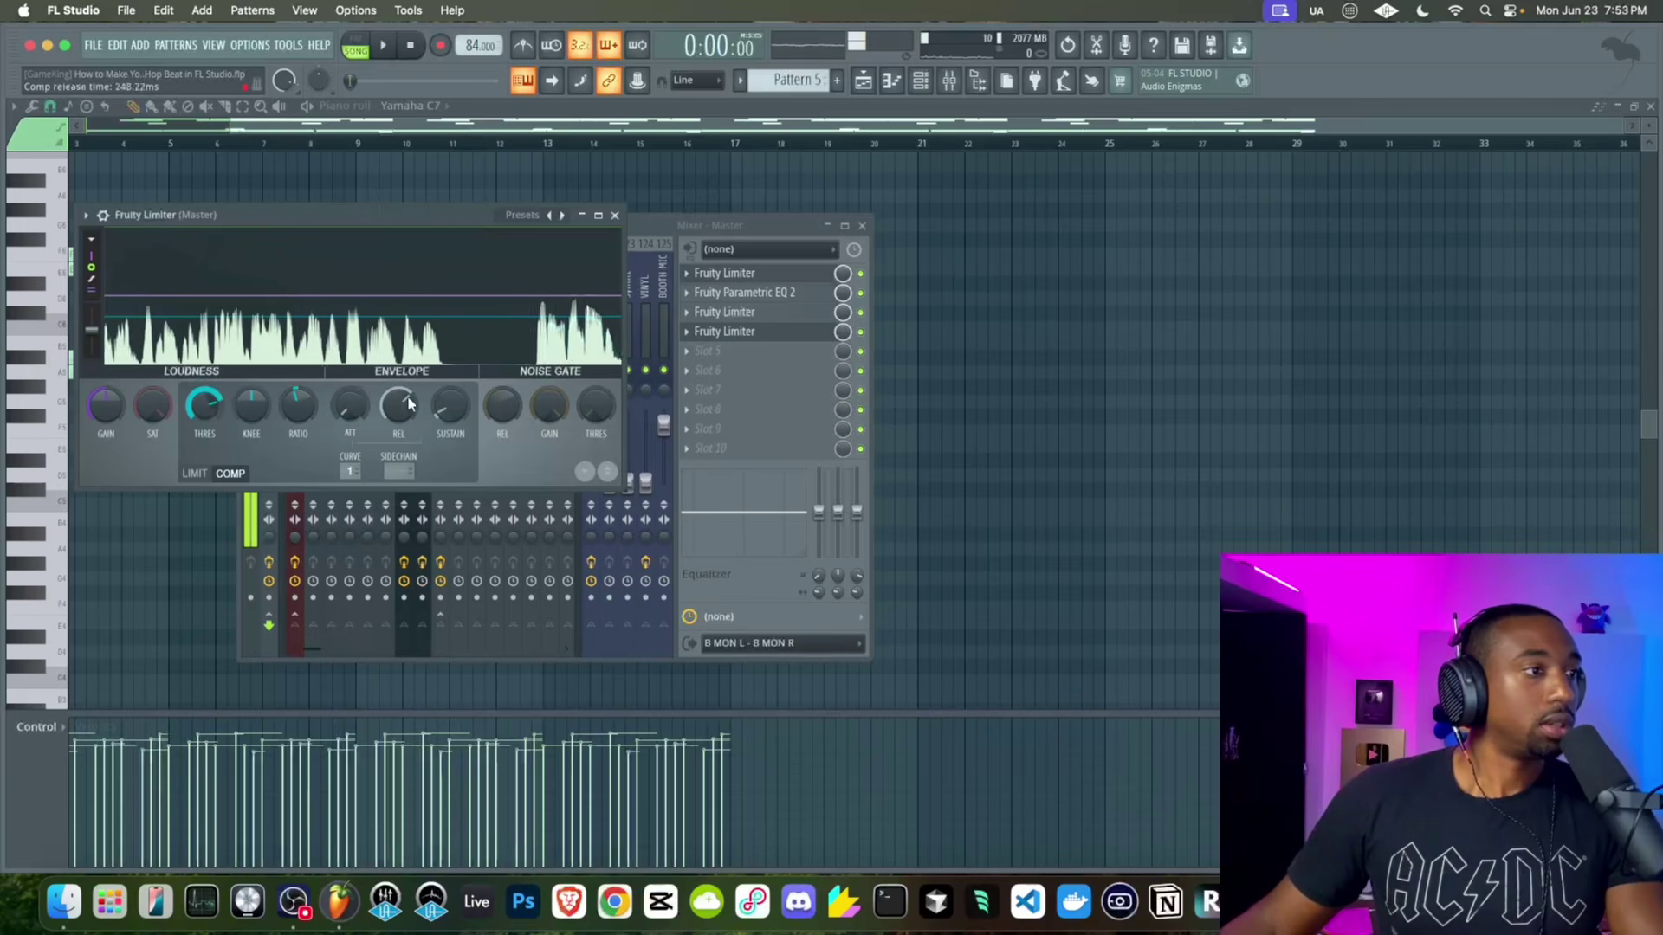
drag(411, 404, 410, 424)
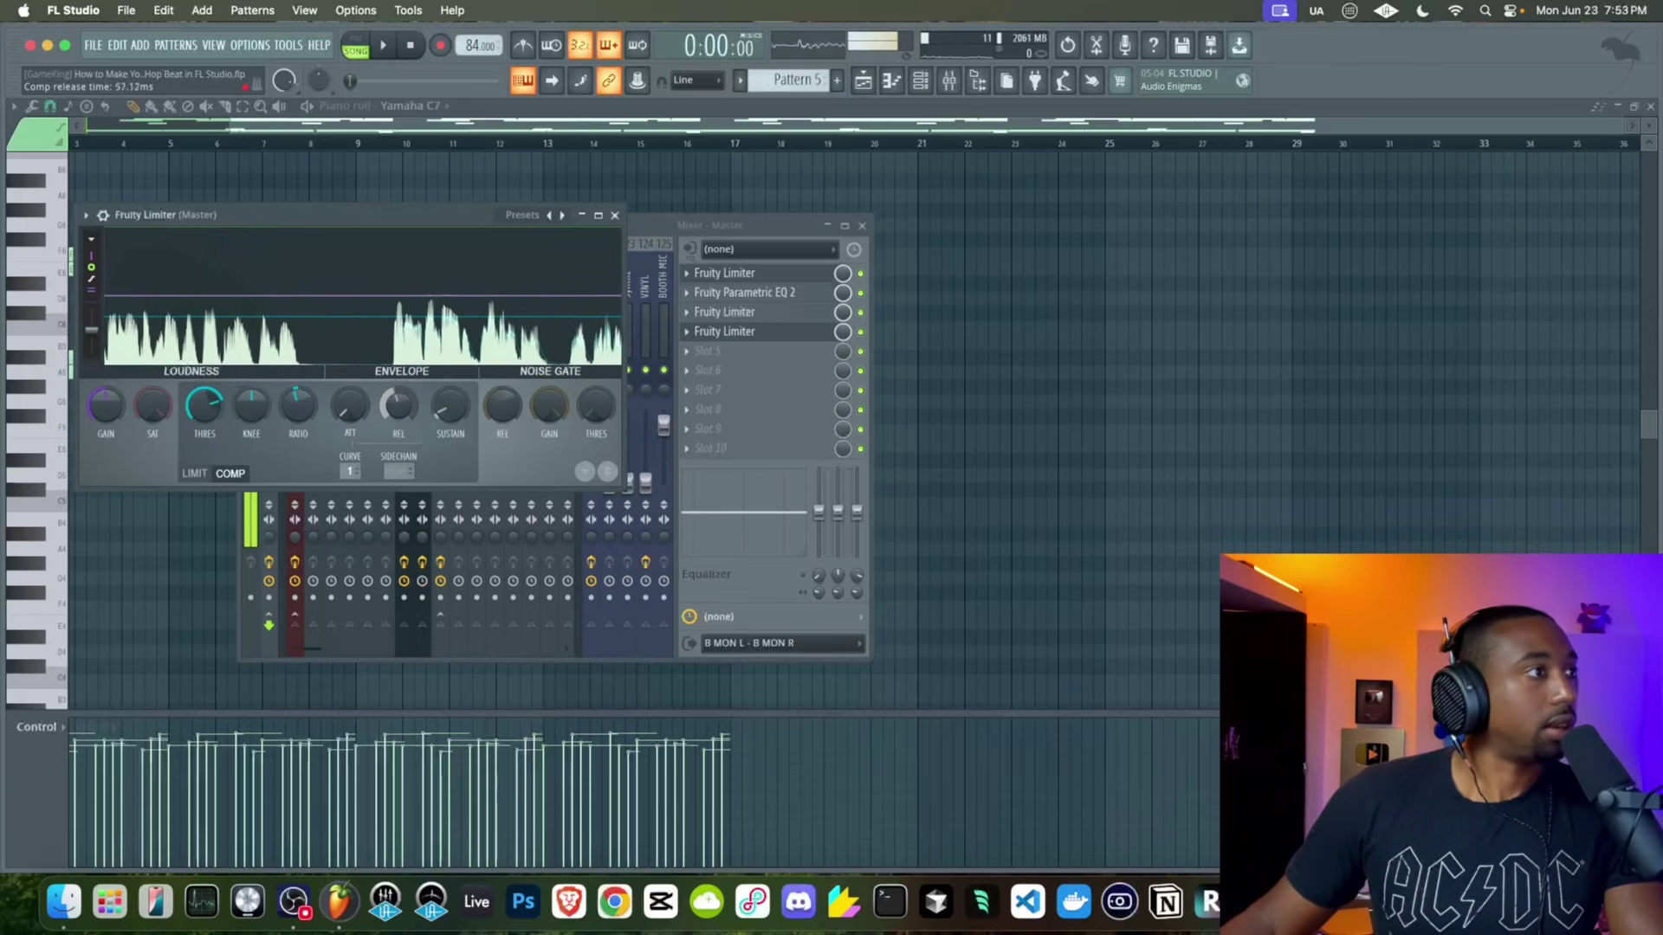
key(space)
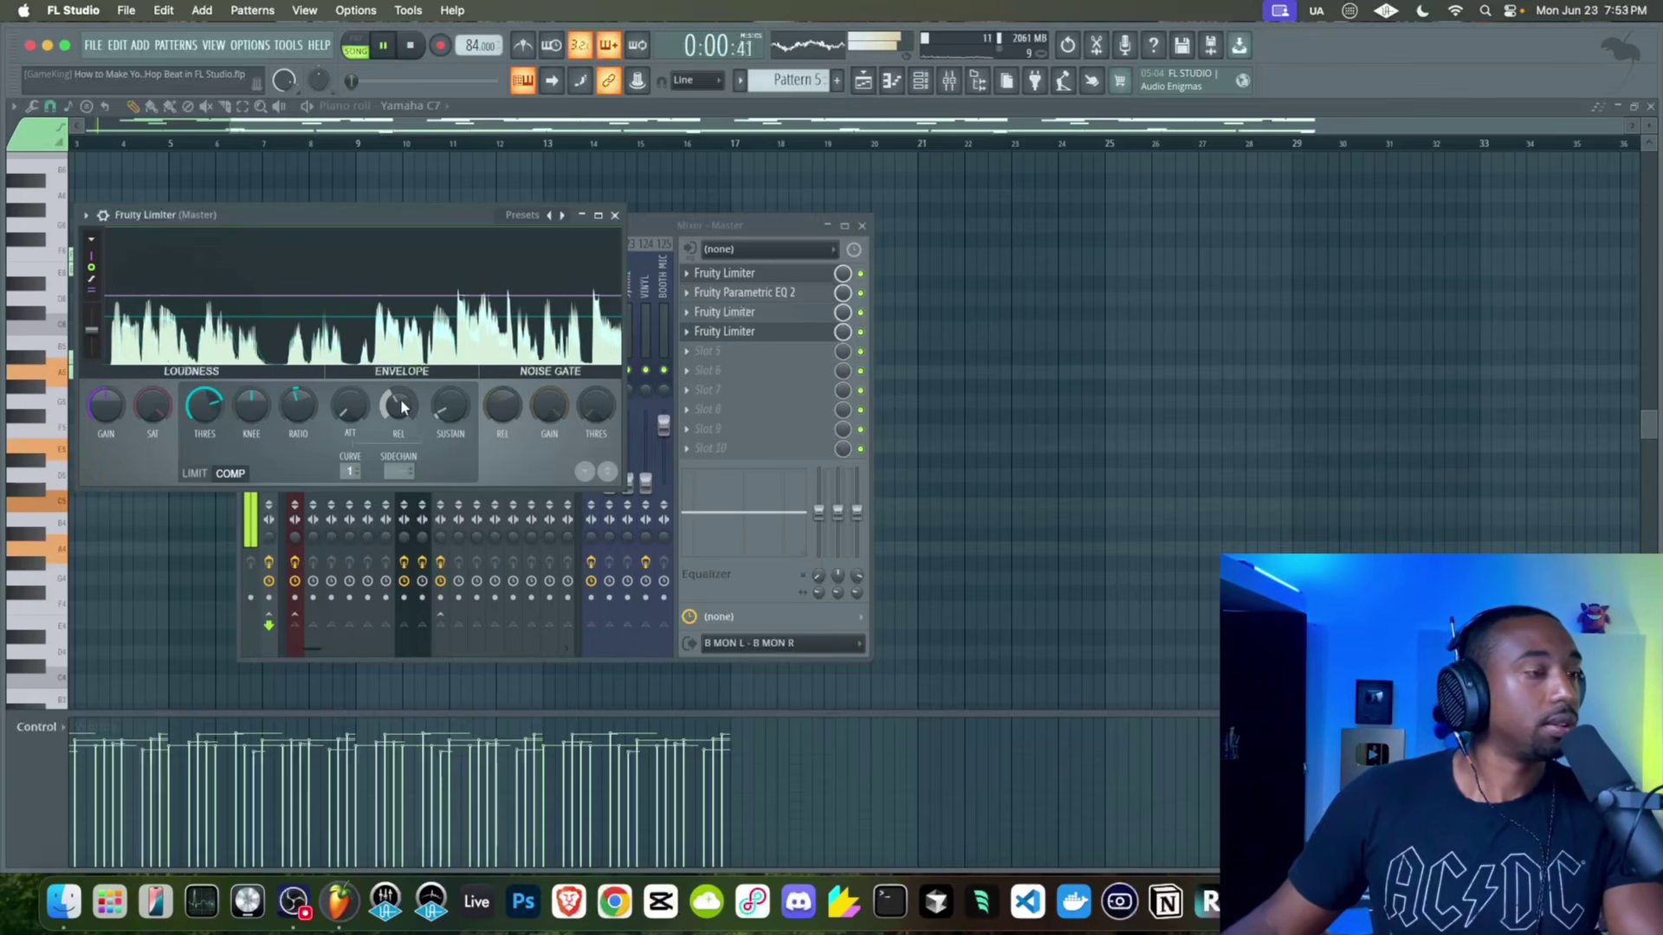
key(space)
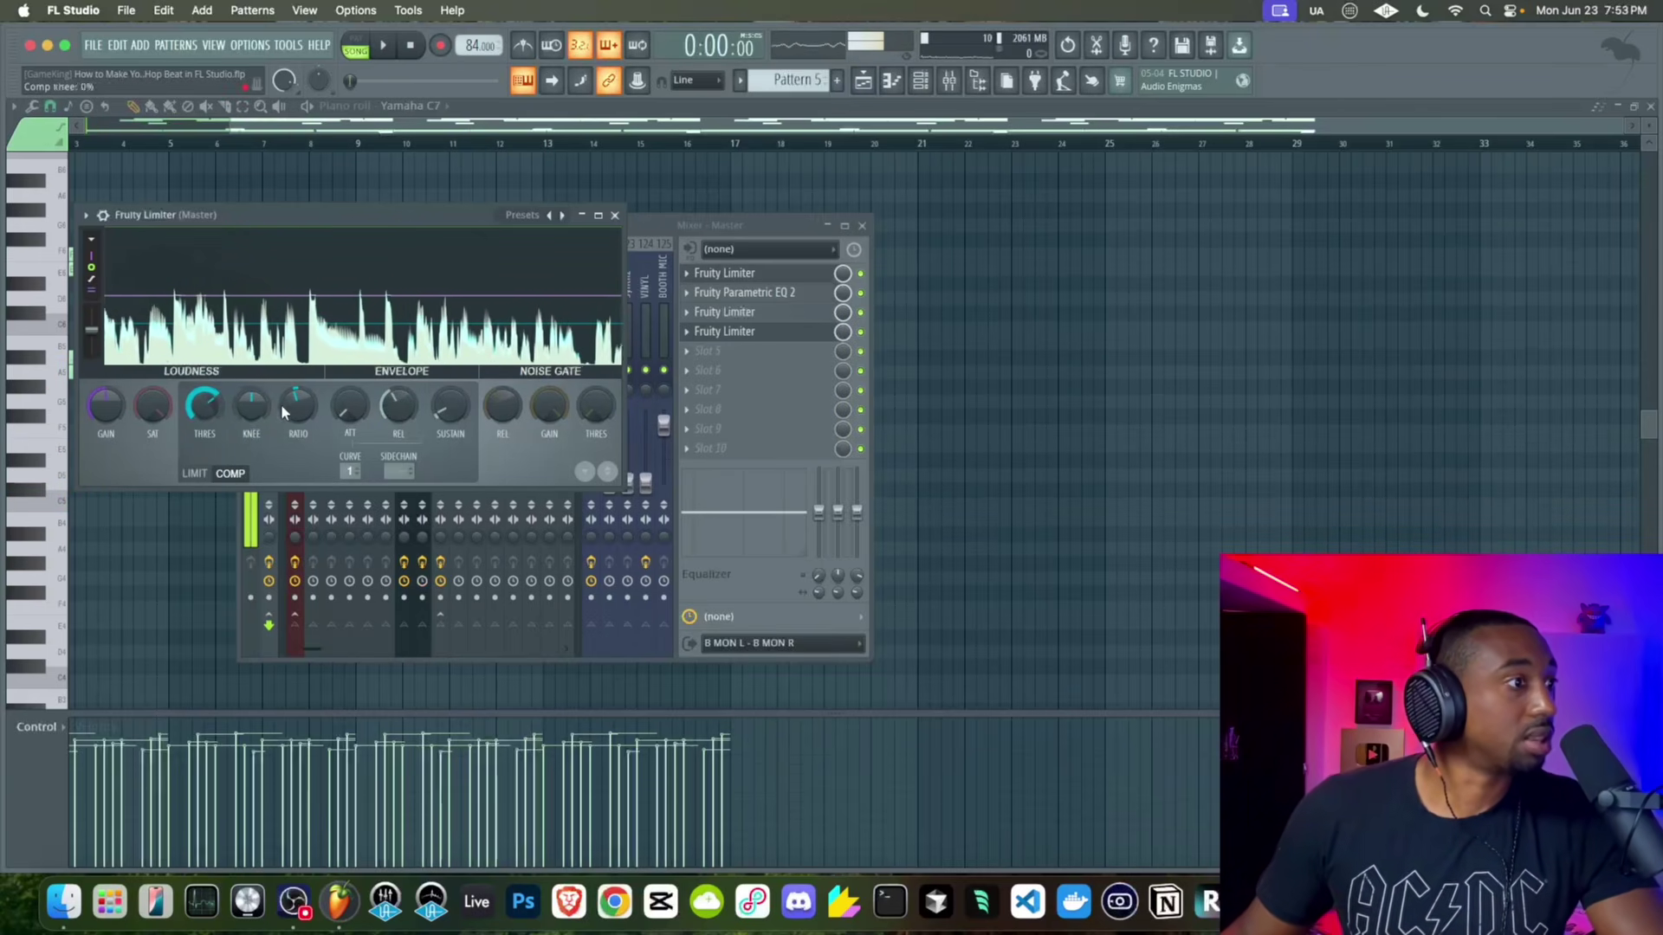
key(space)
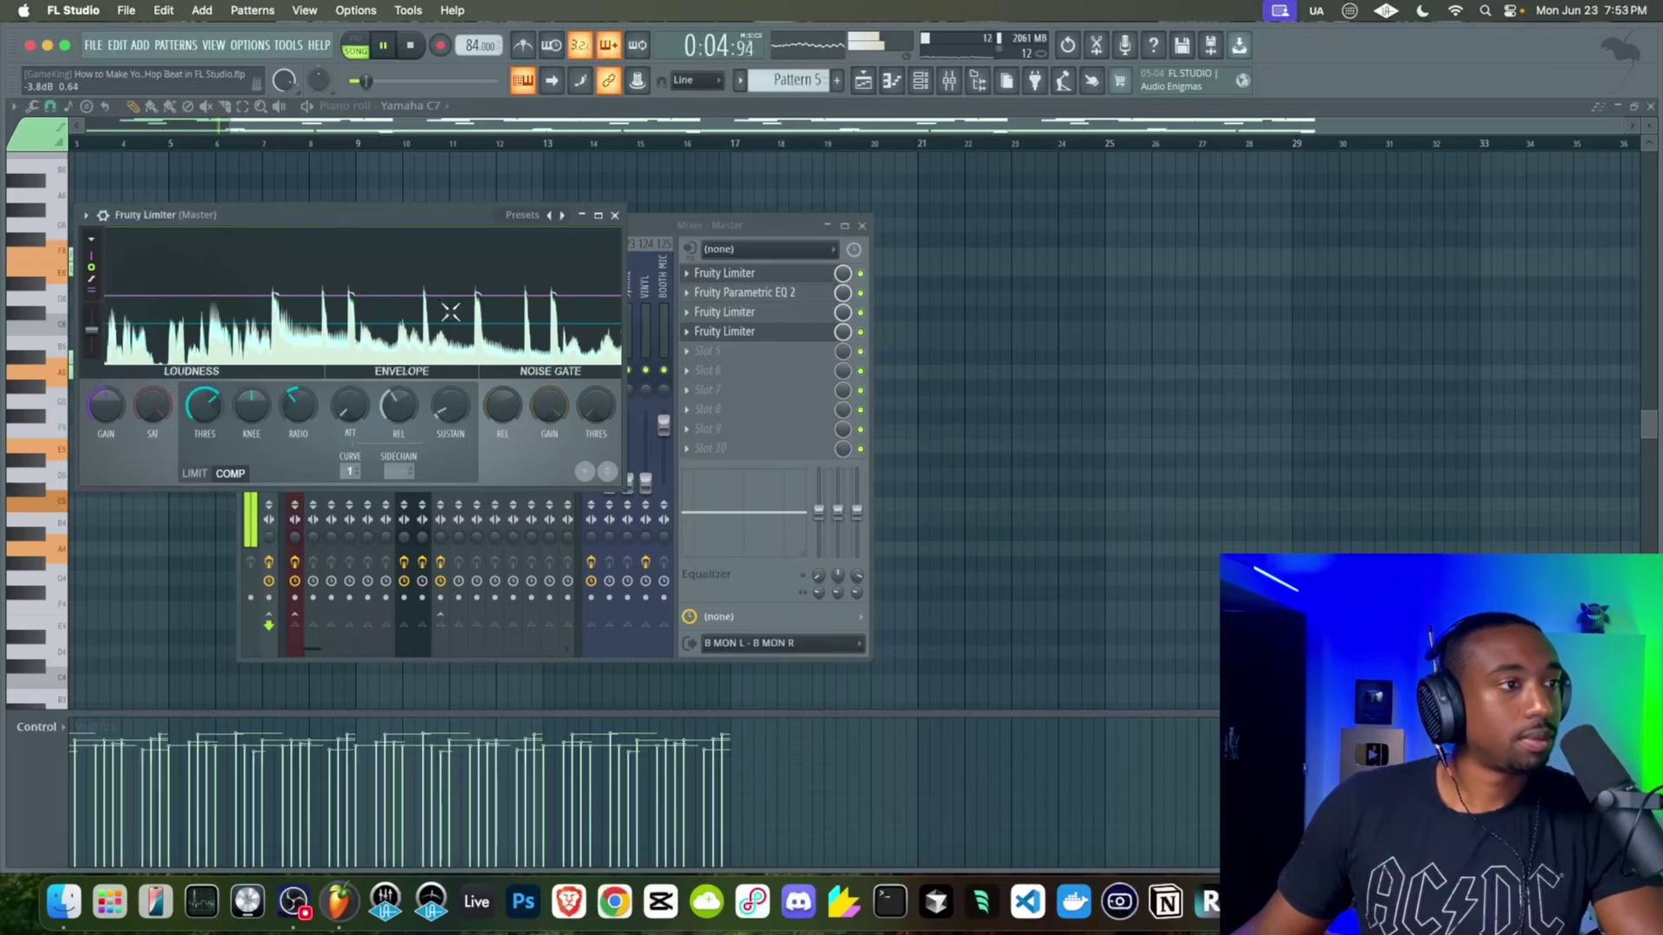
click(615, 215)
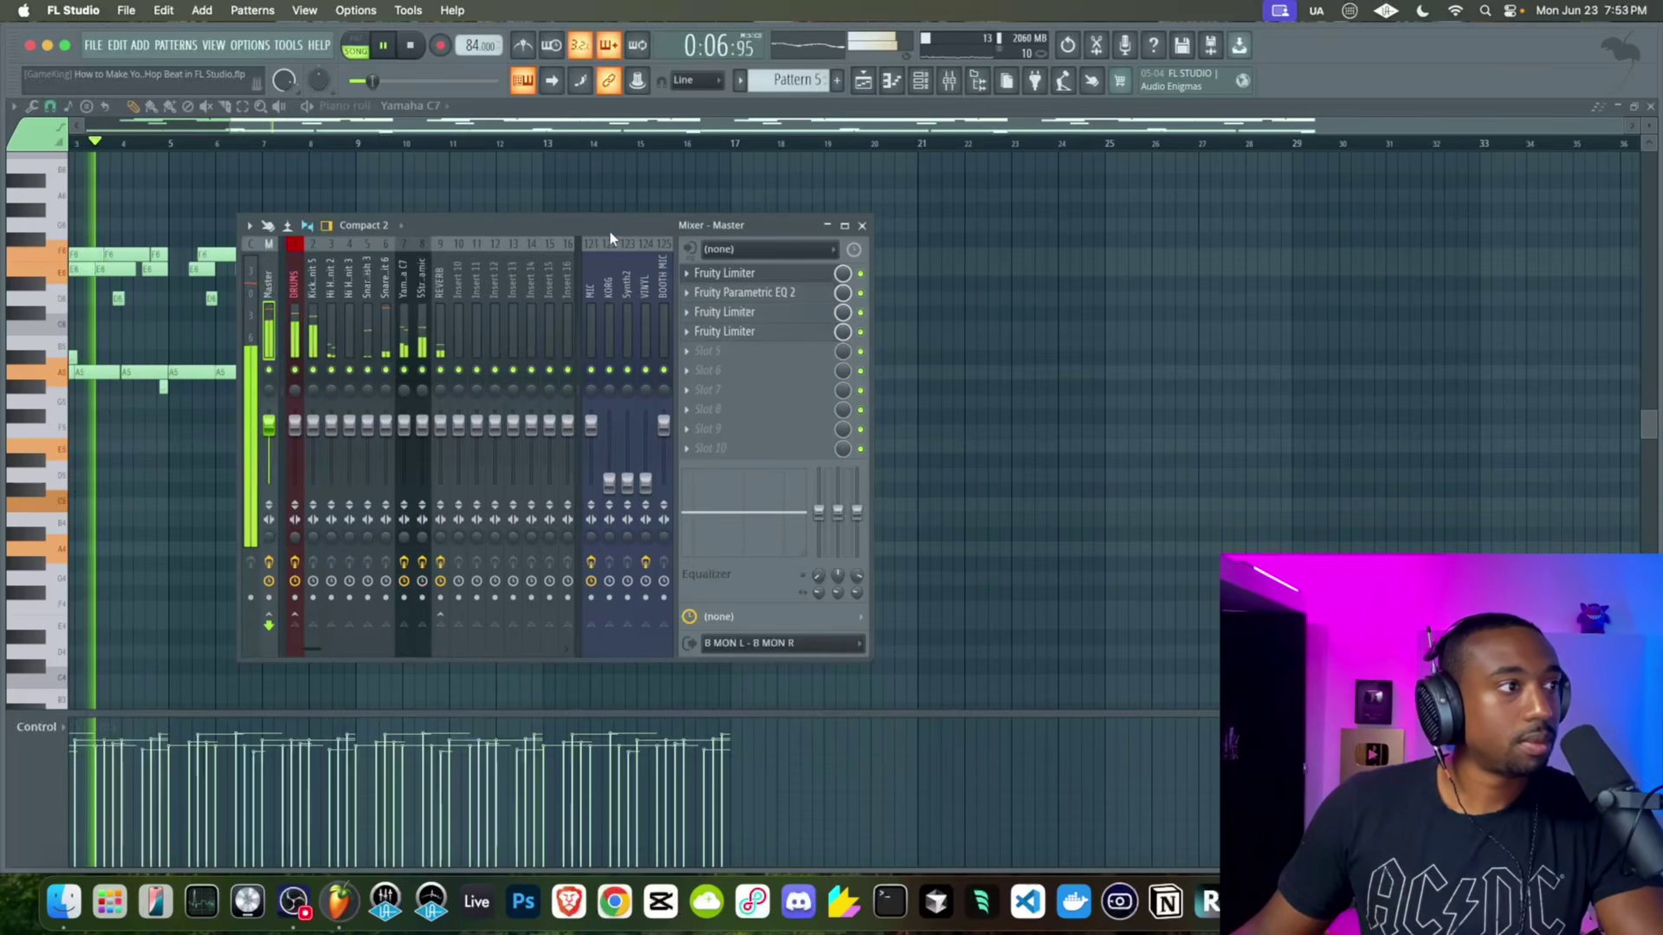
Add a Fruity Limiter in limit mode to slot 5 of the Master track, try a different gain during playback, and reset the gain
key(space)
click(697, 355)
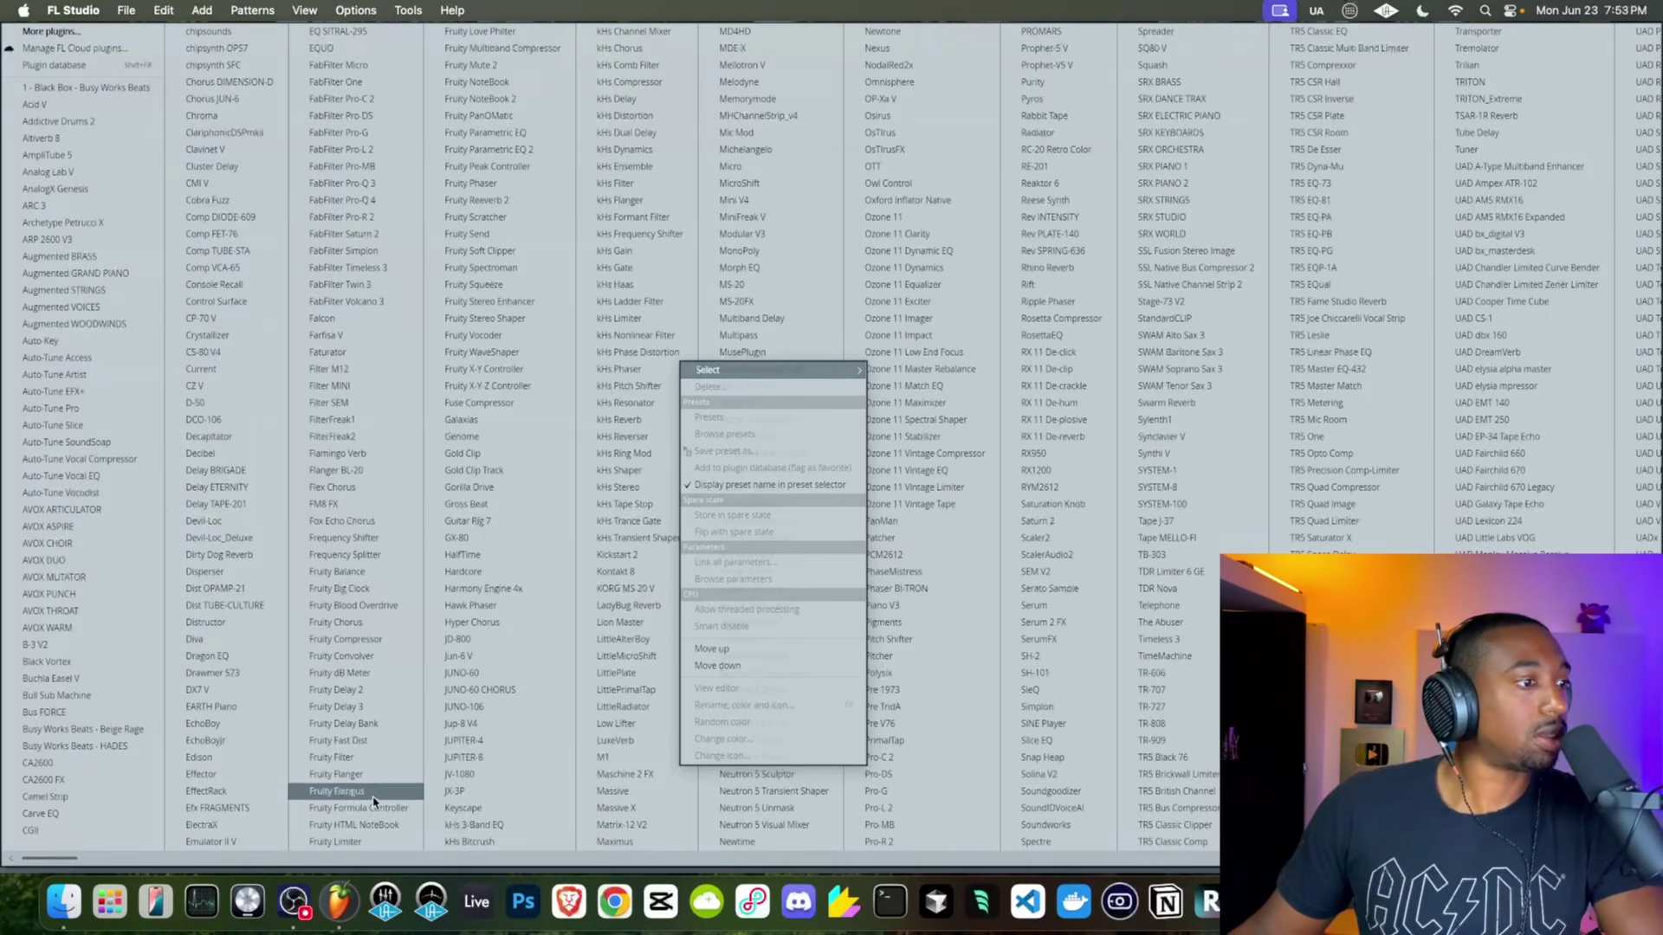
click(333, 842)
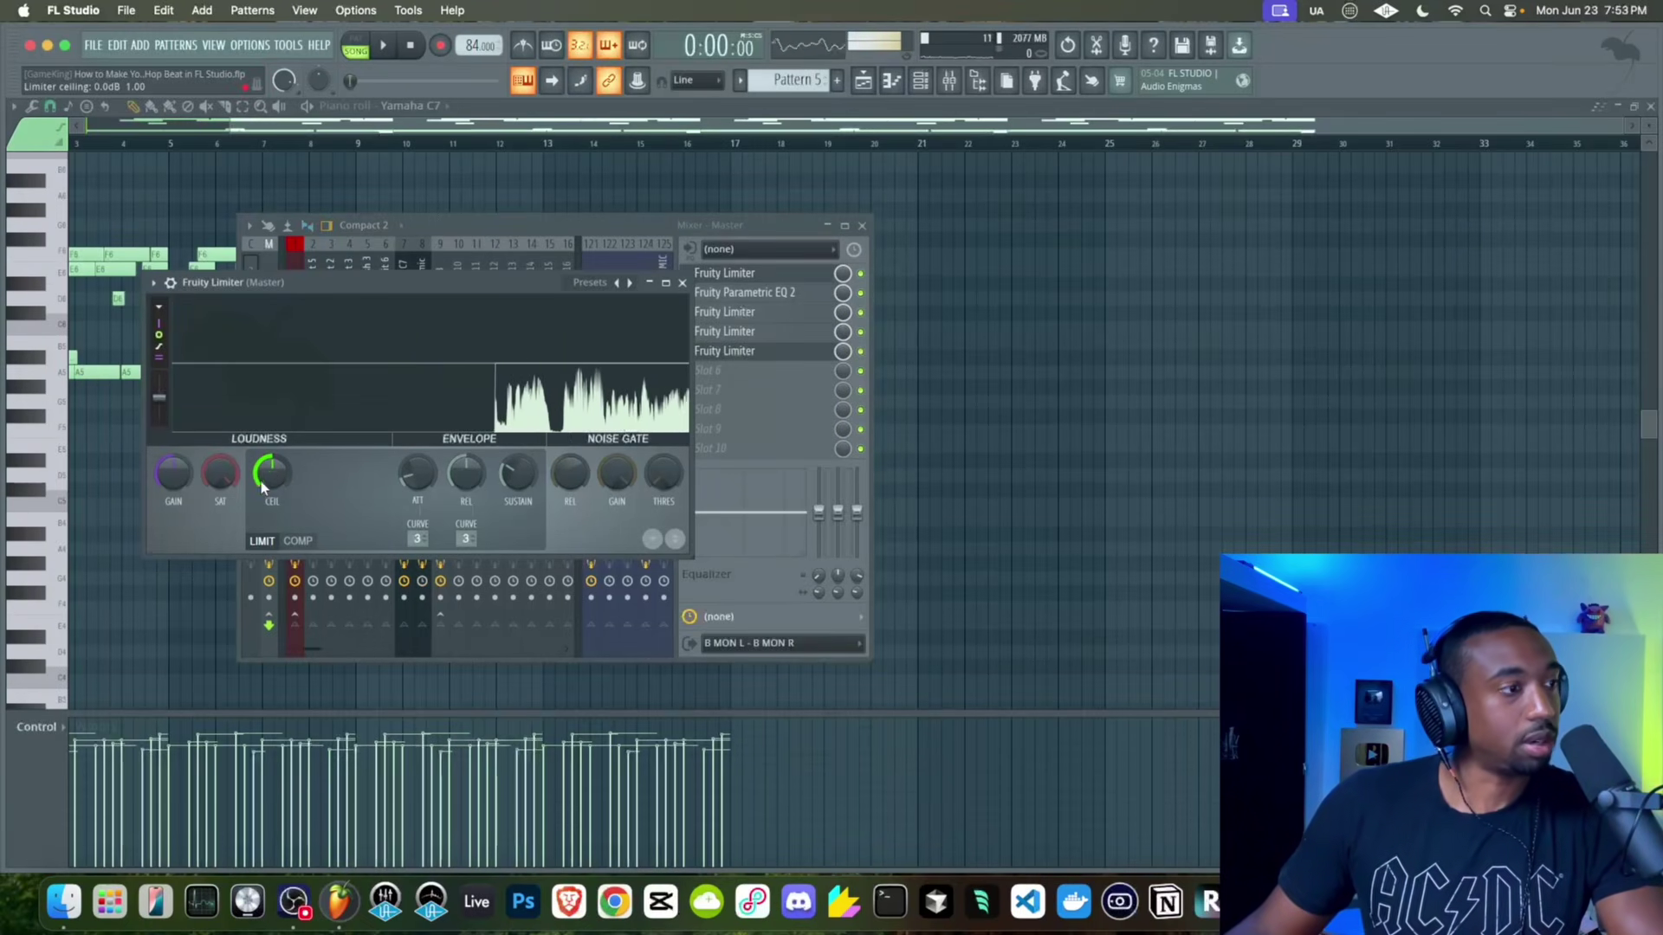
key(space)
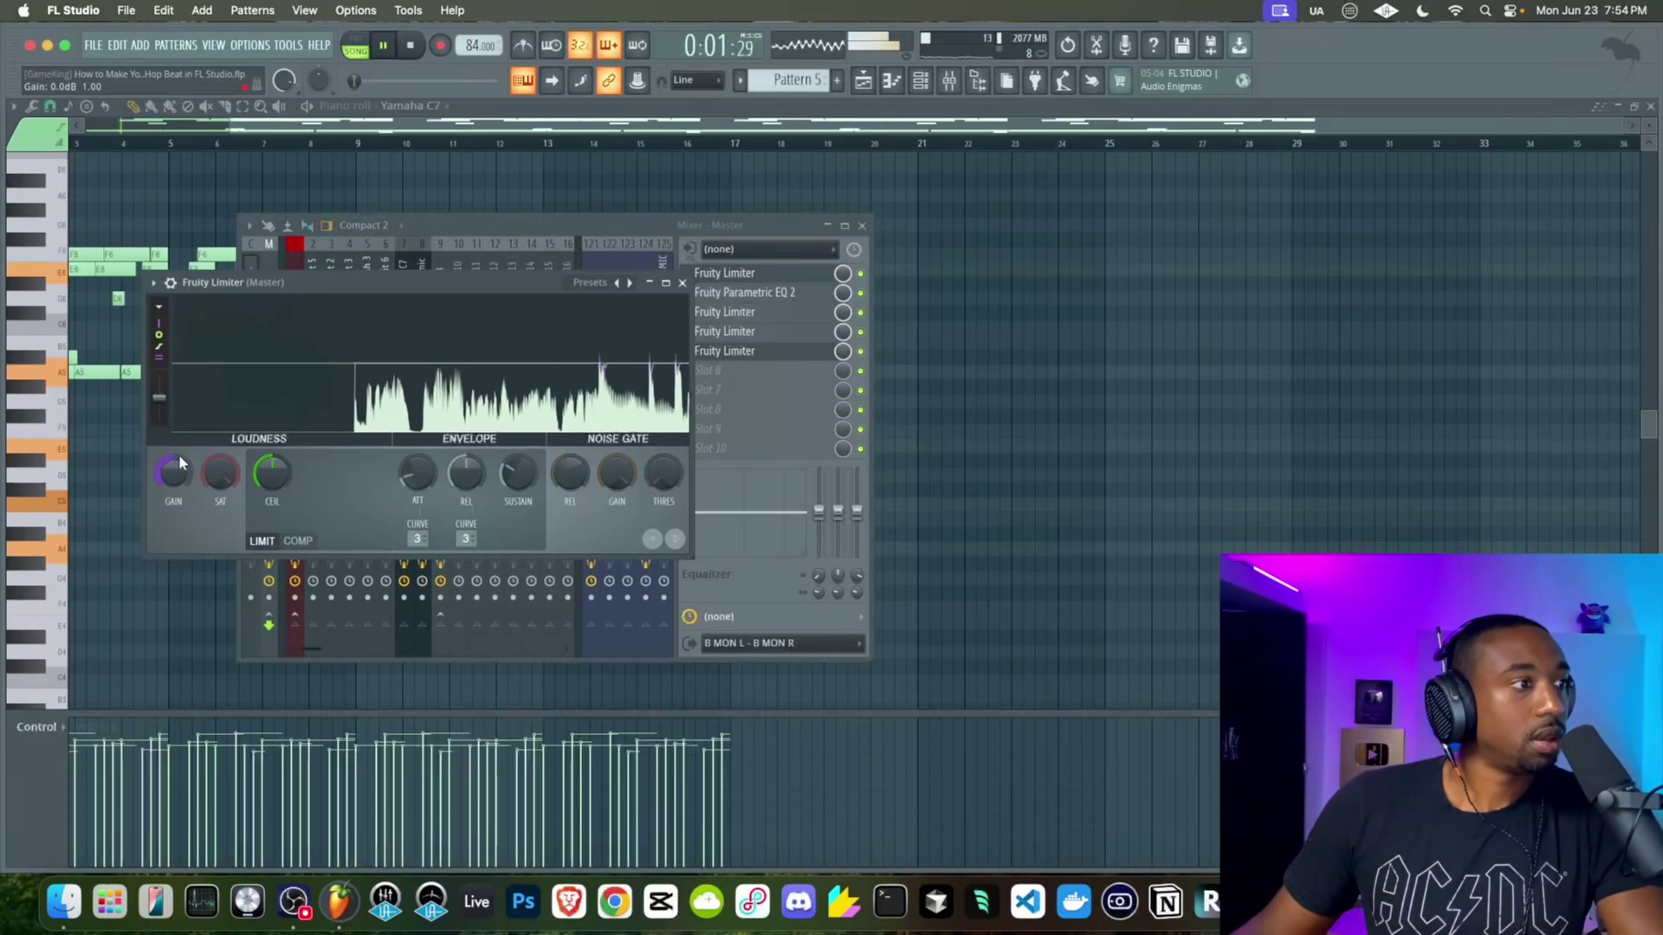
drag(179, 454, 178, 381)
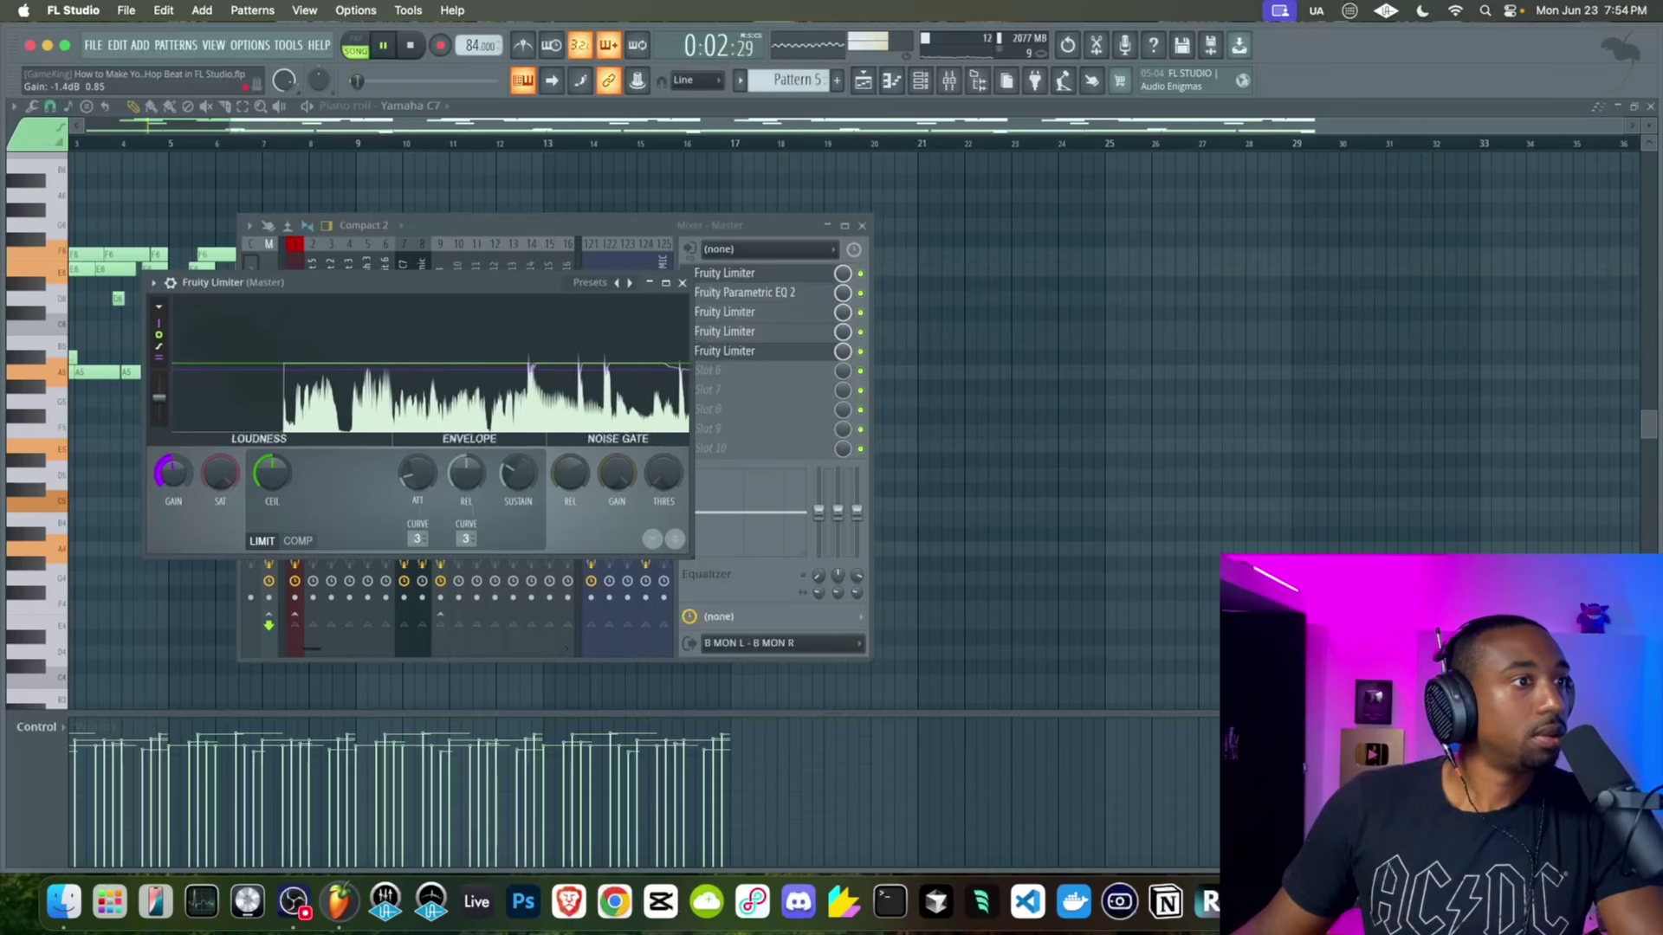
right_click(176, 469)
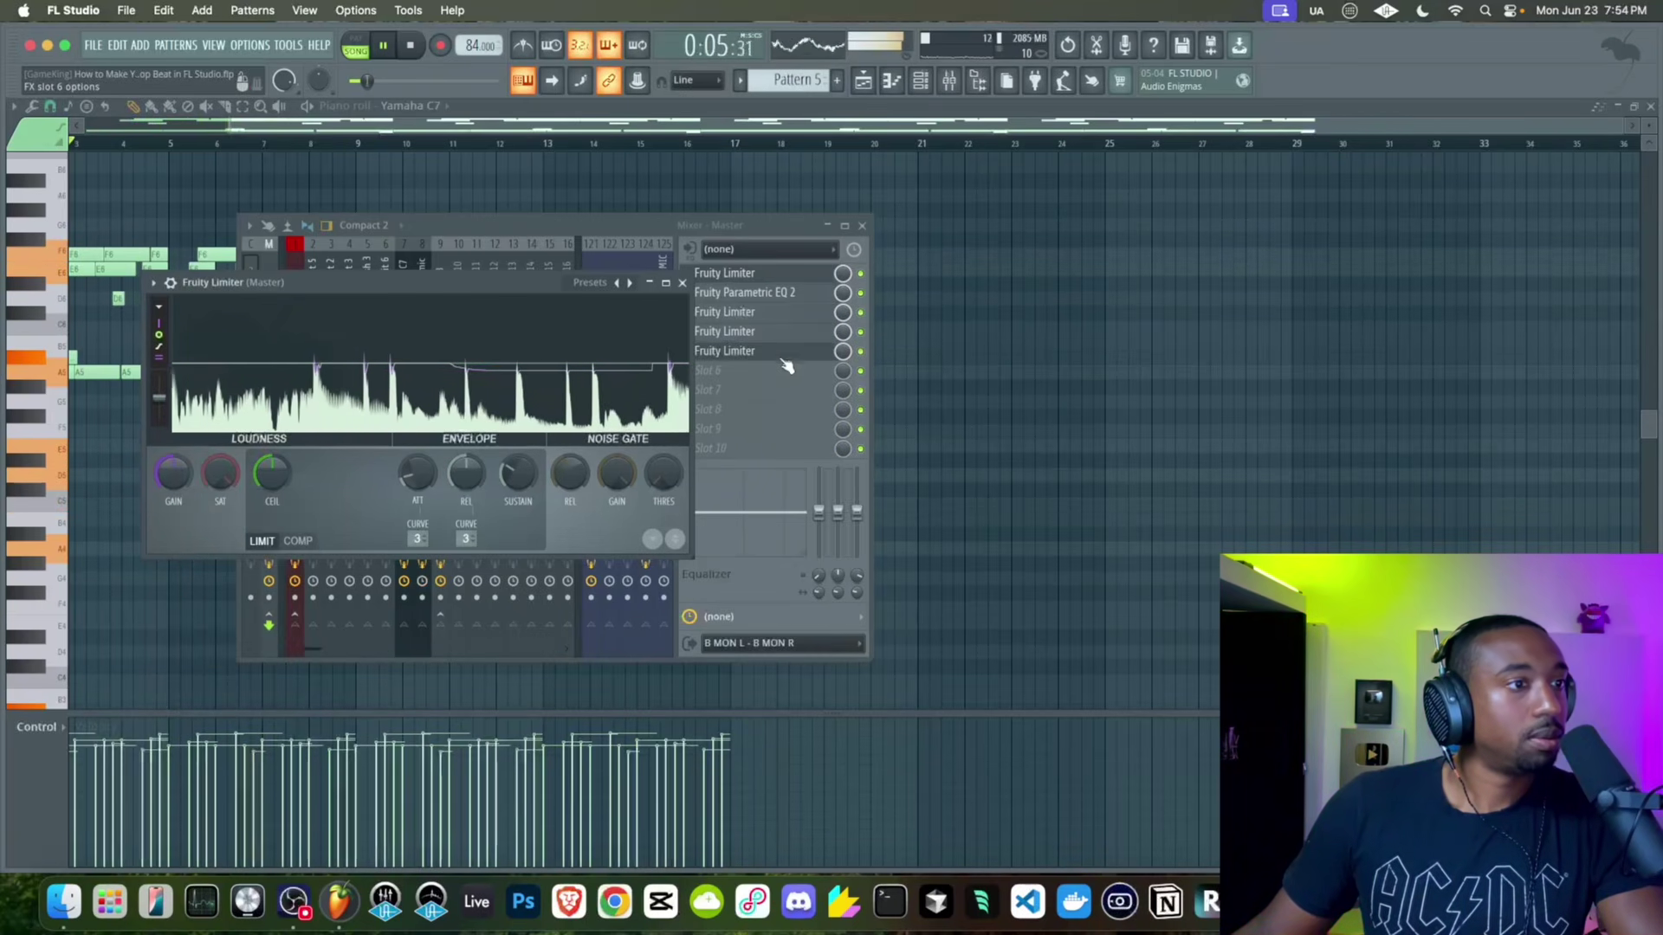
Insert Fruity Parametric EQ 2 before the last limiter on the Master track, lower its main level during playback, and close it
right_click(746, 358)
mouse_move(733, 359)
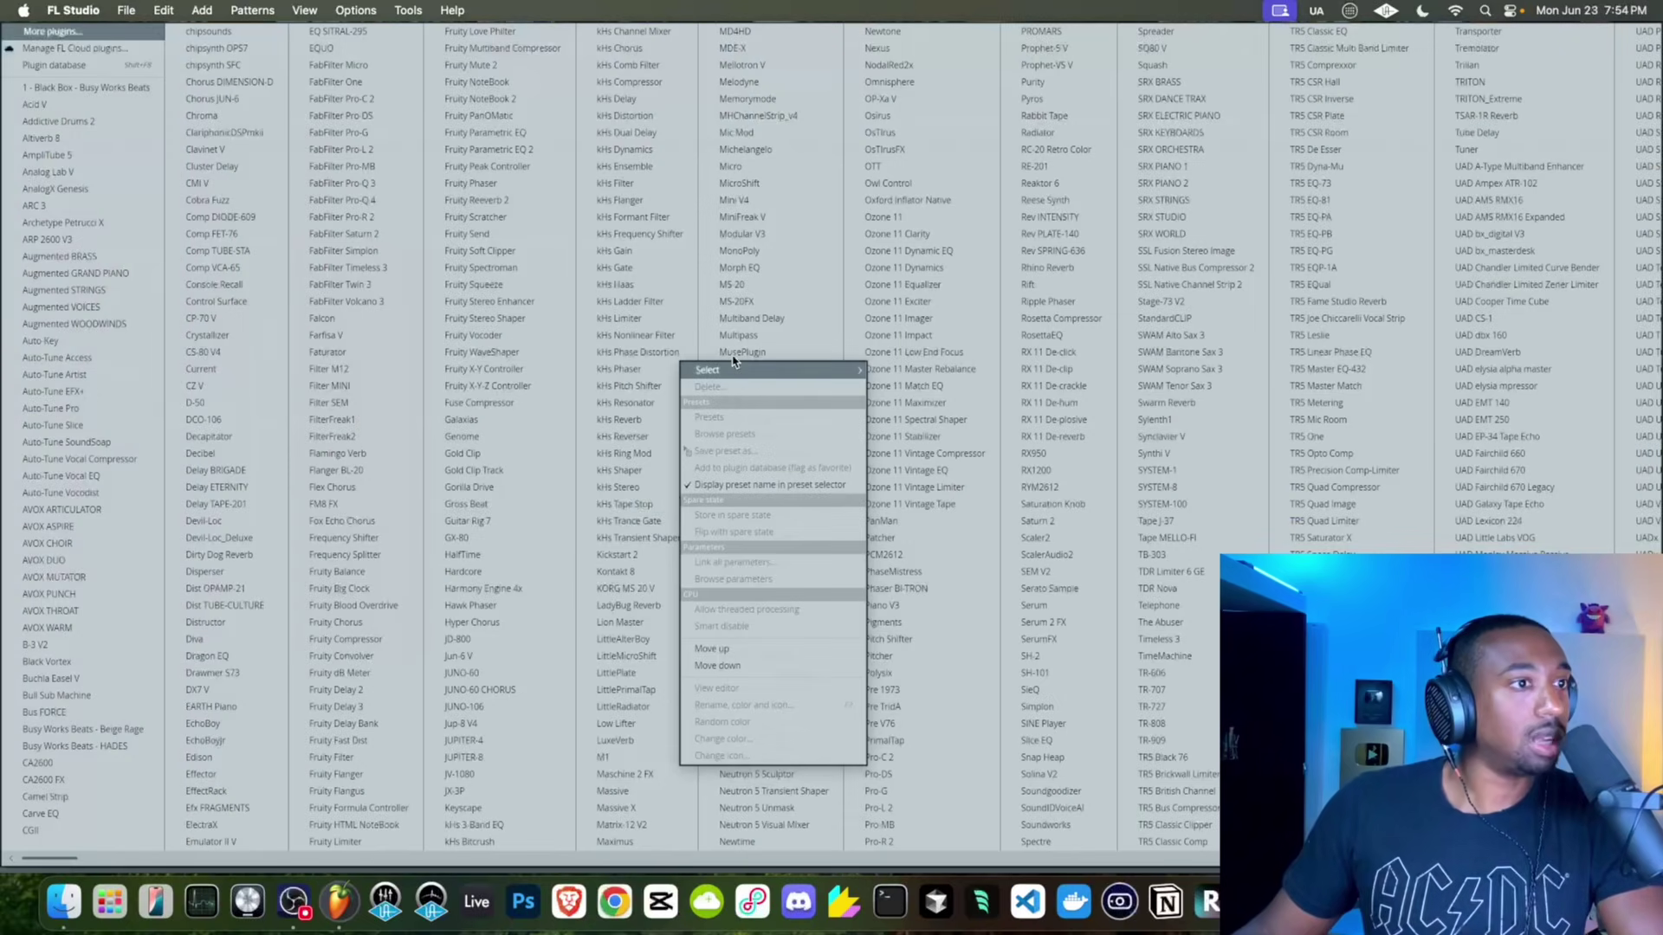
click(542, 151)
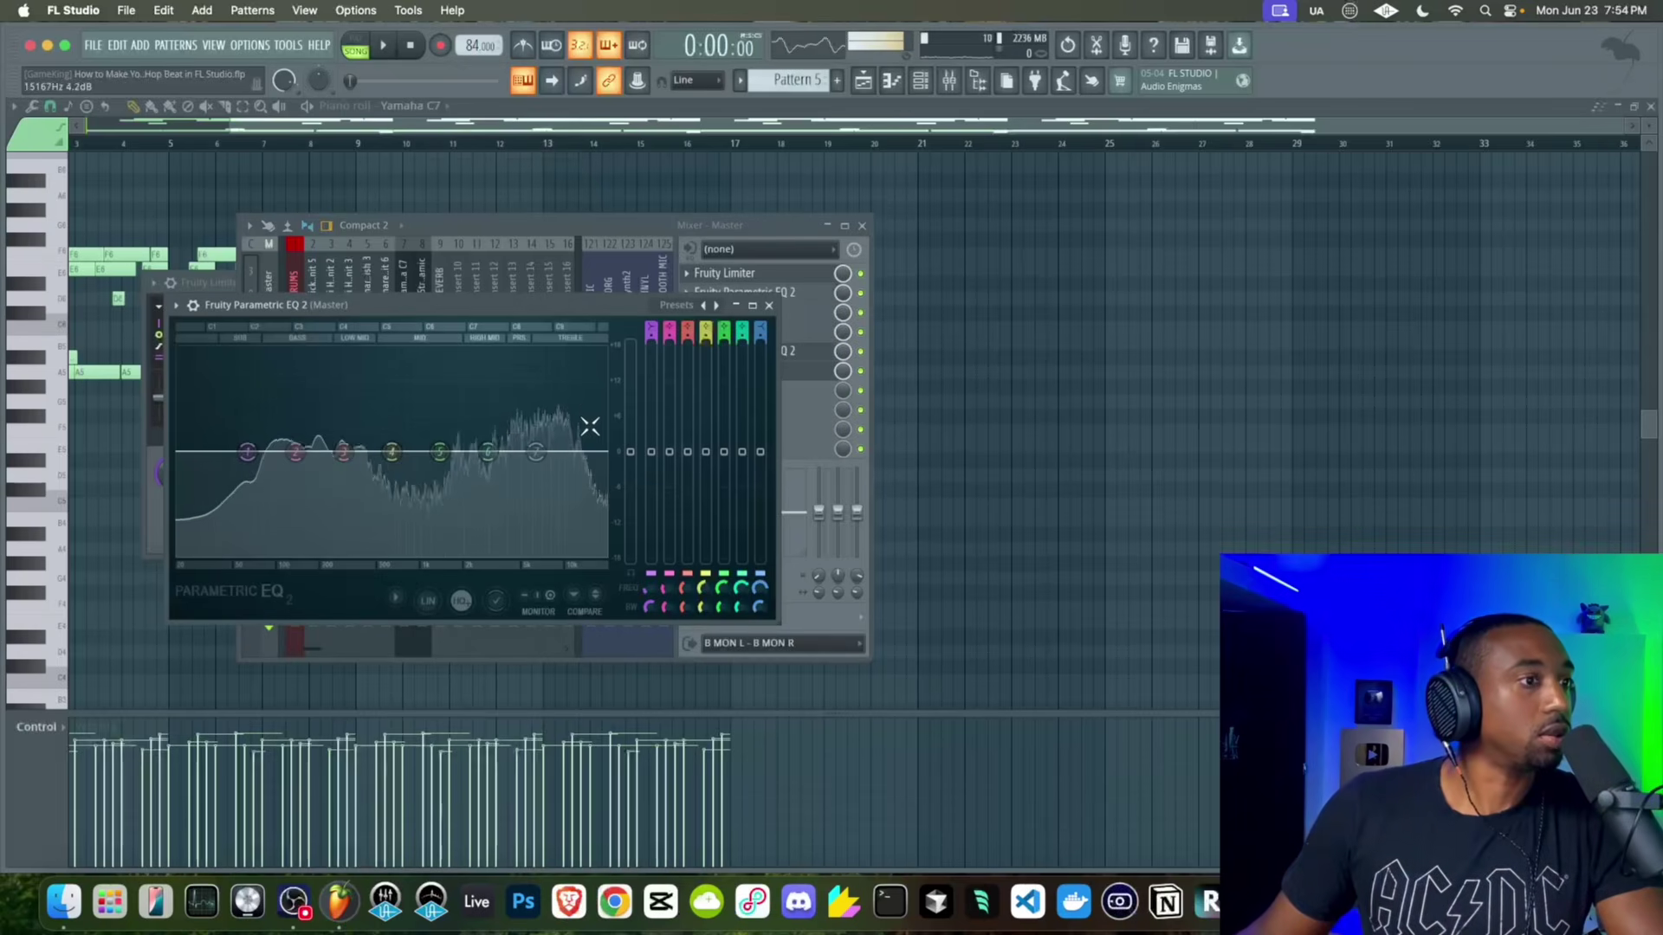
key(space)
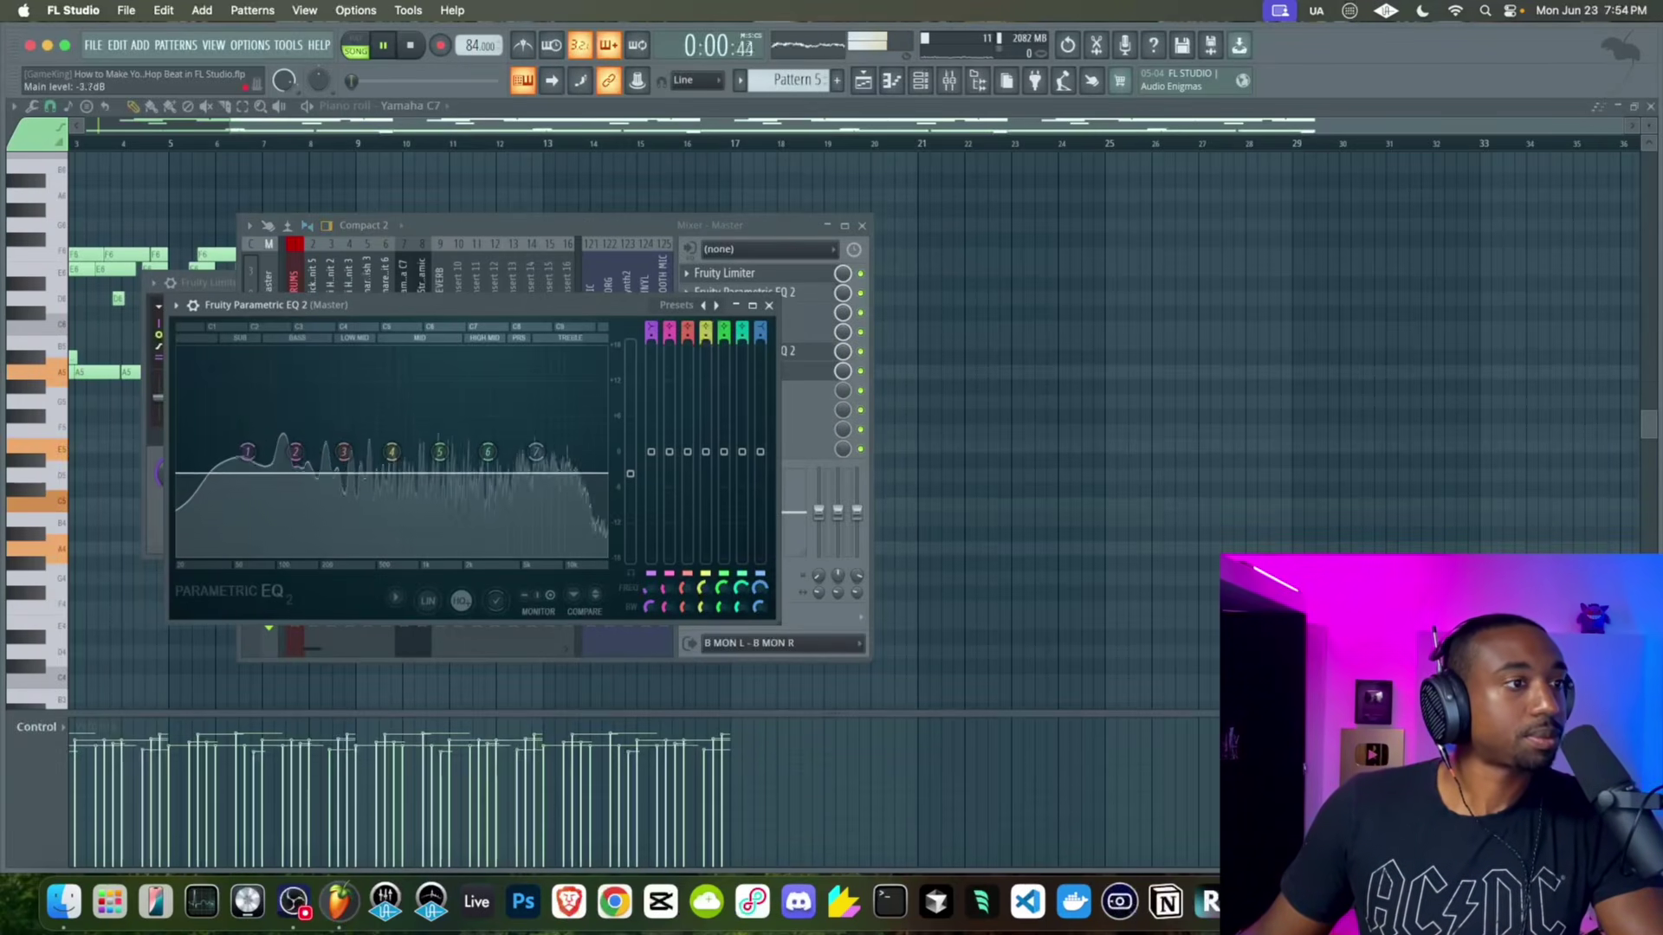
drag(630, 490, 639, 467)
click(769, 305)
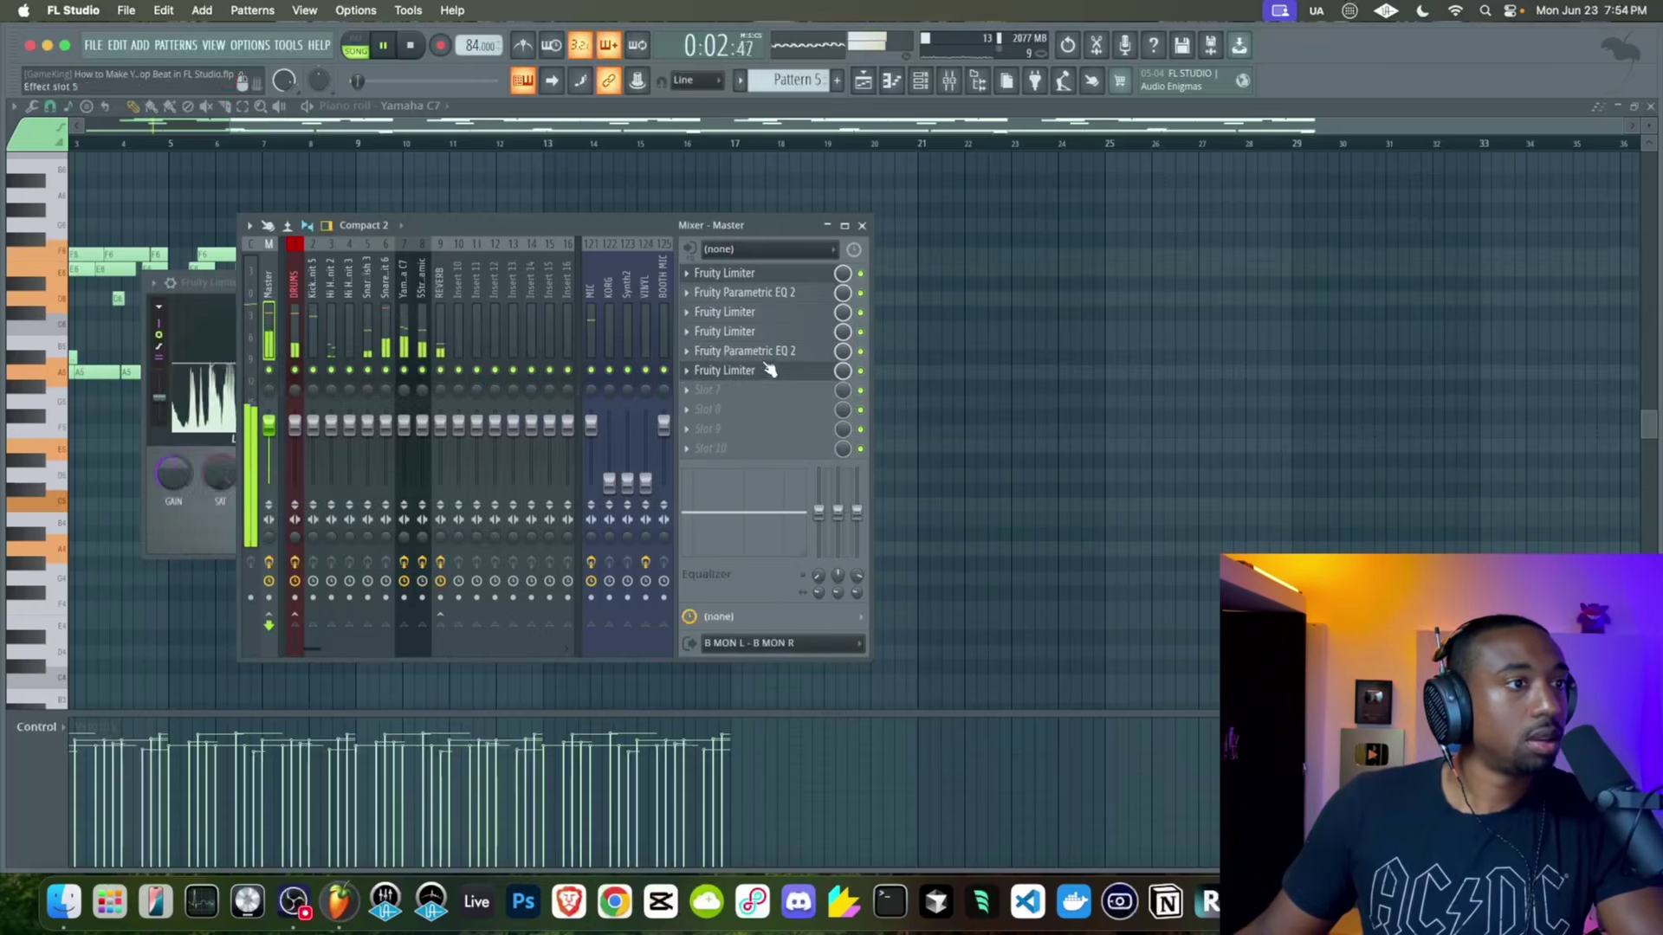
Arrange the last Master limiter and the slot 5 EQ side by side, and raise the EQ's main level above zero during playback
click(762, 372)
click(769, 352)
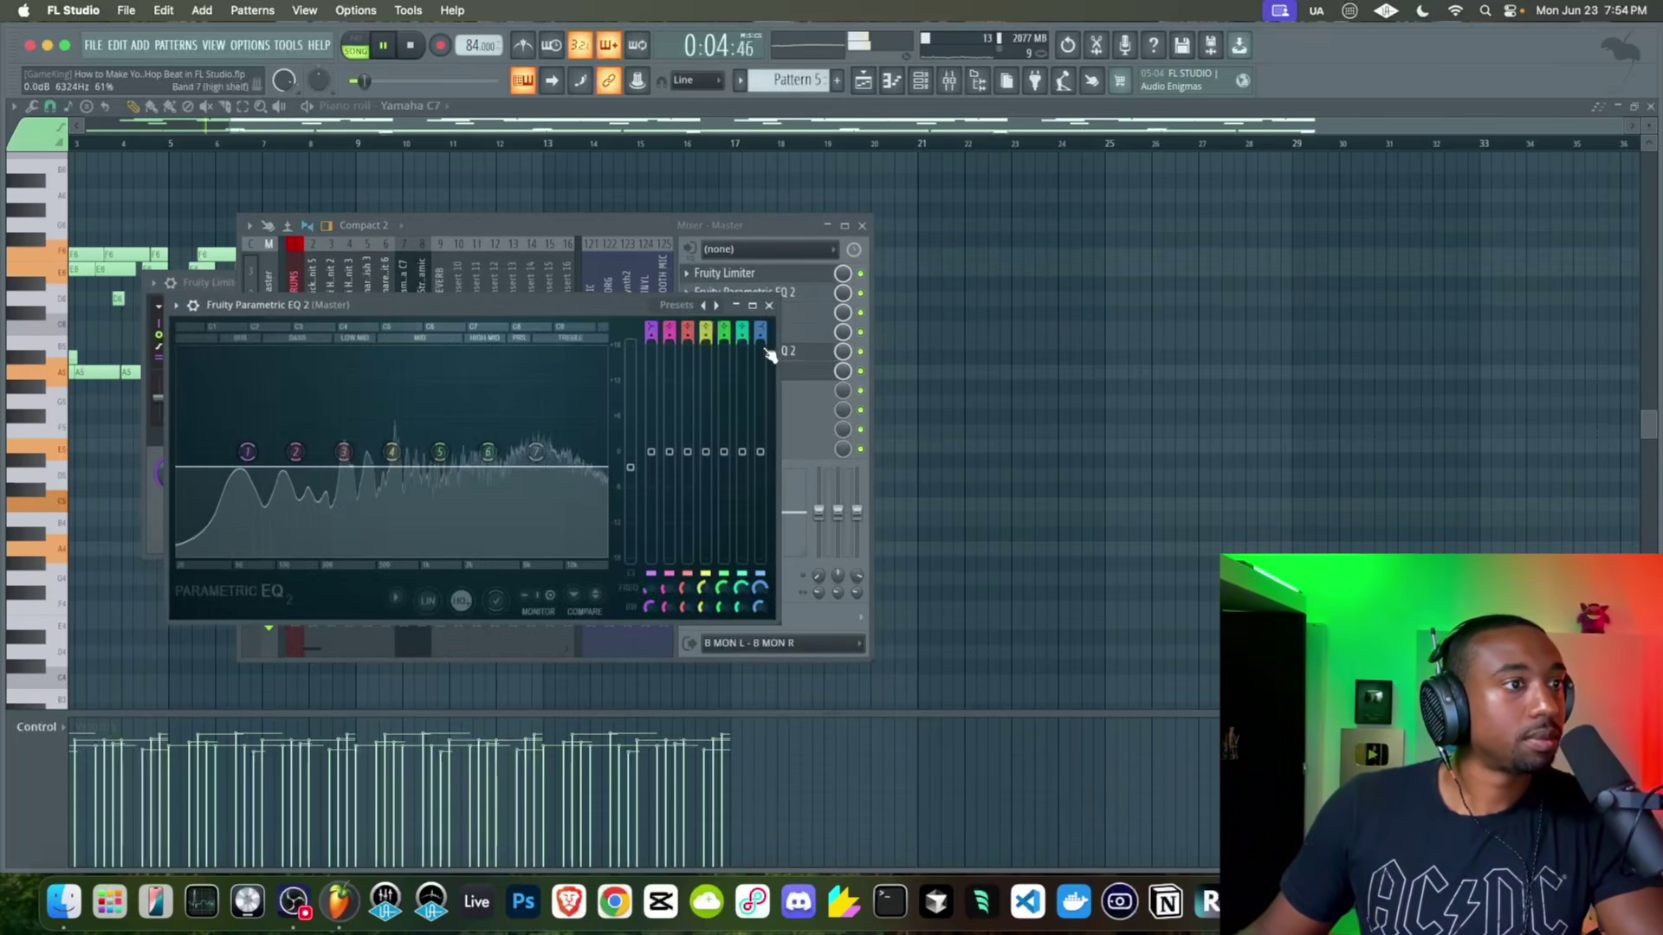
drag(580, 295, 1396, 271)
key(space)
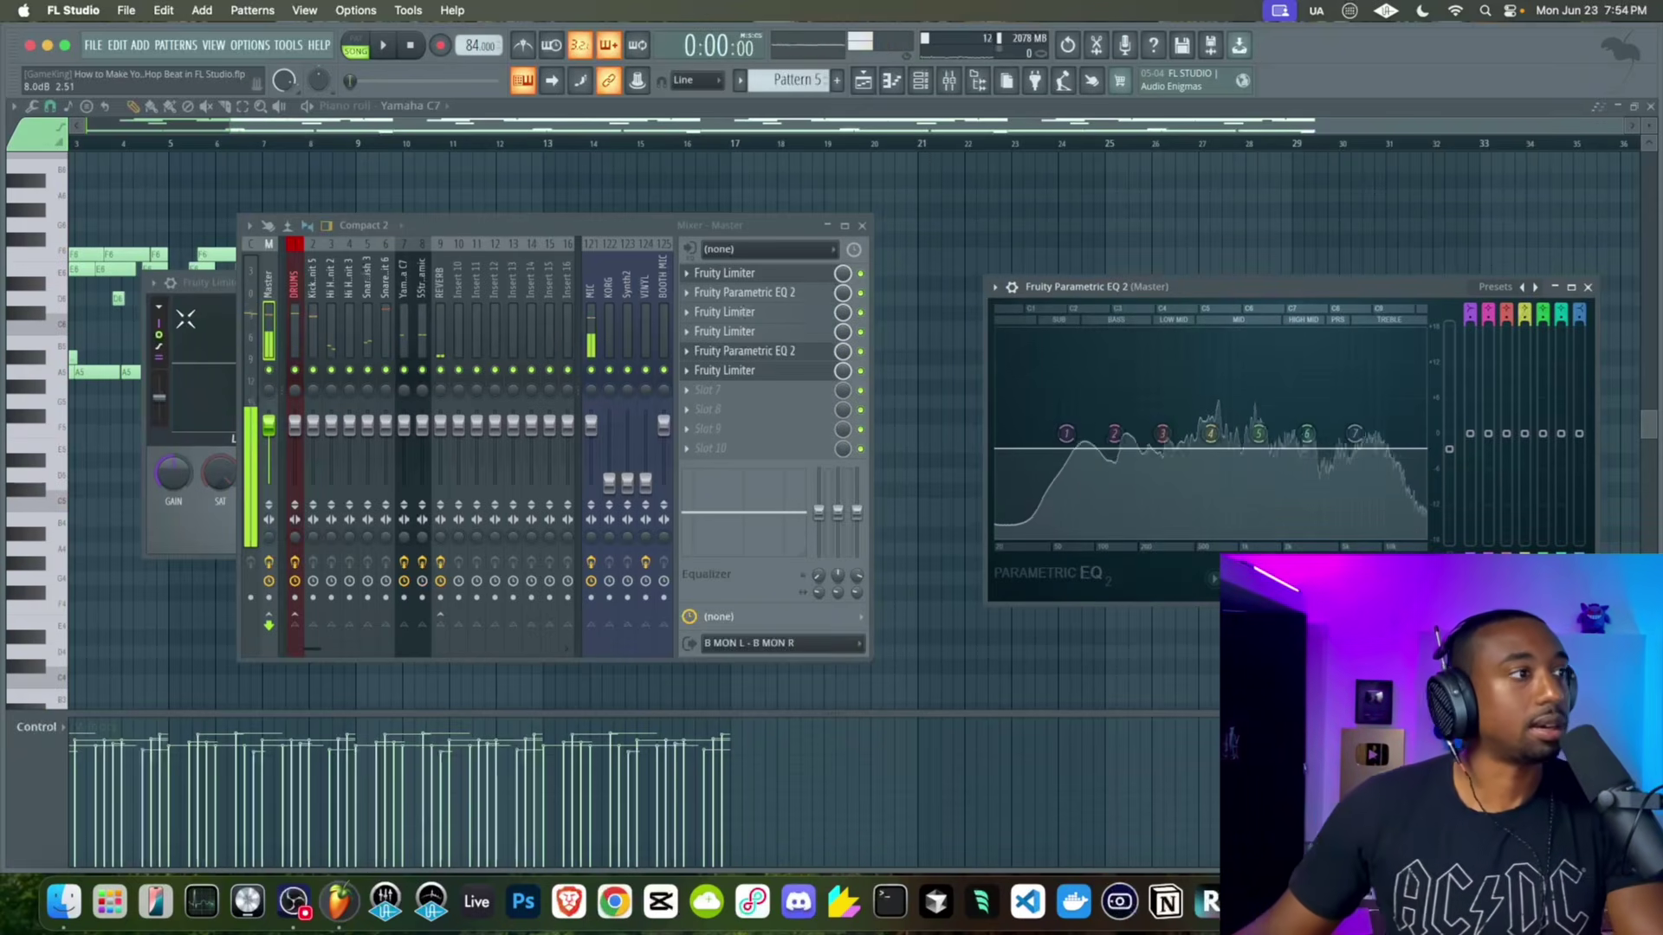
drag(206, 284, 124, 263)
drag(1143, 288, 992, 245)
key(space)
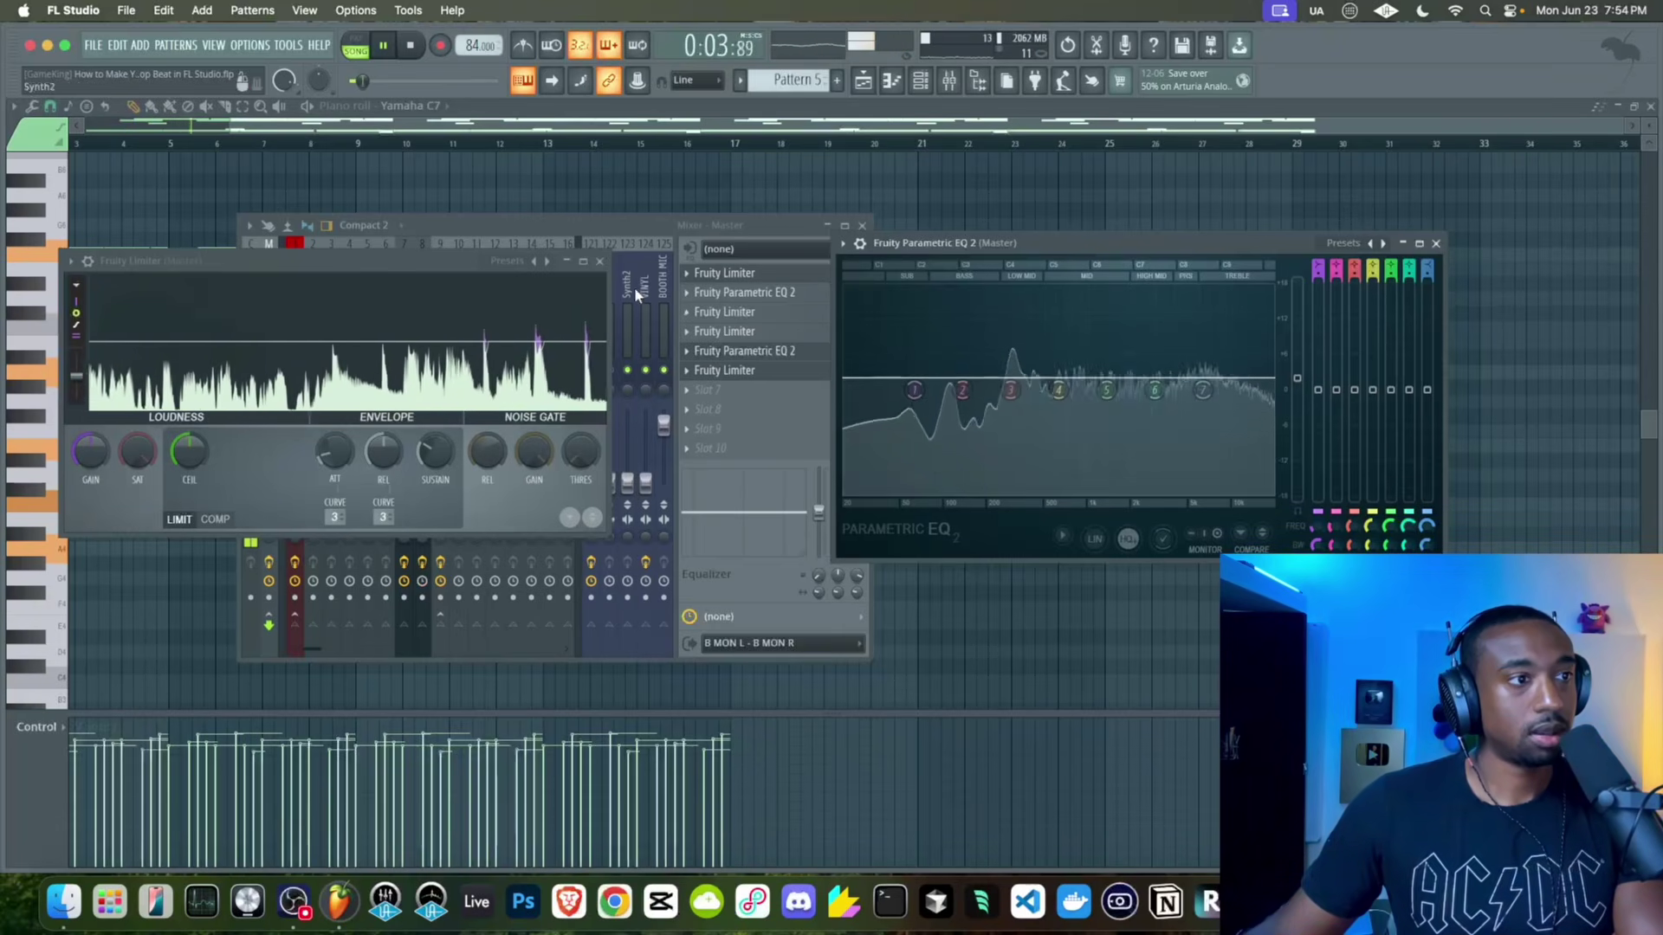
drag(658, 226, 1012, 220)
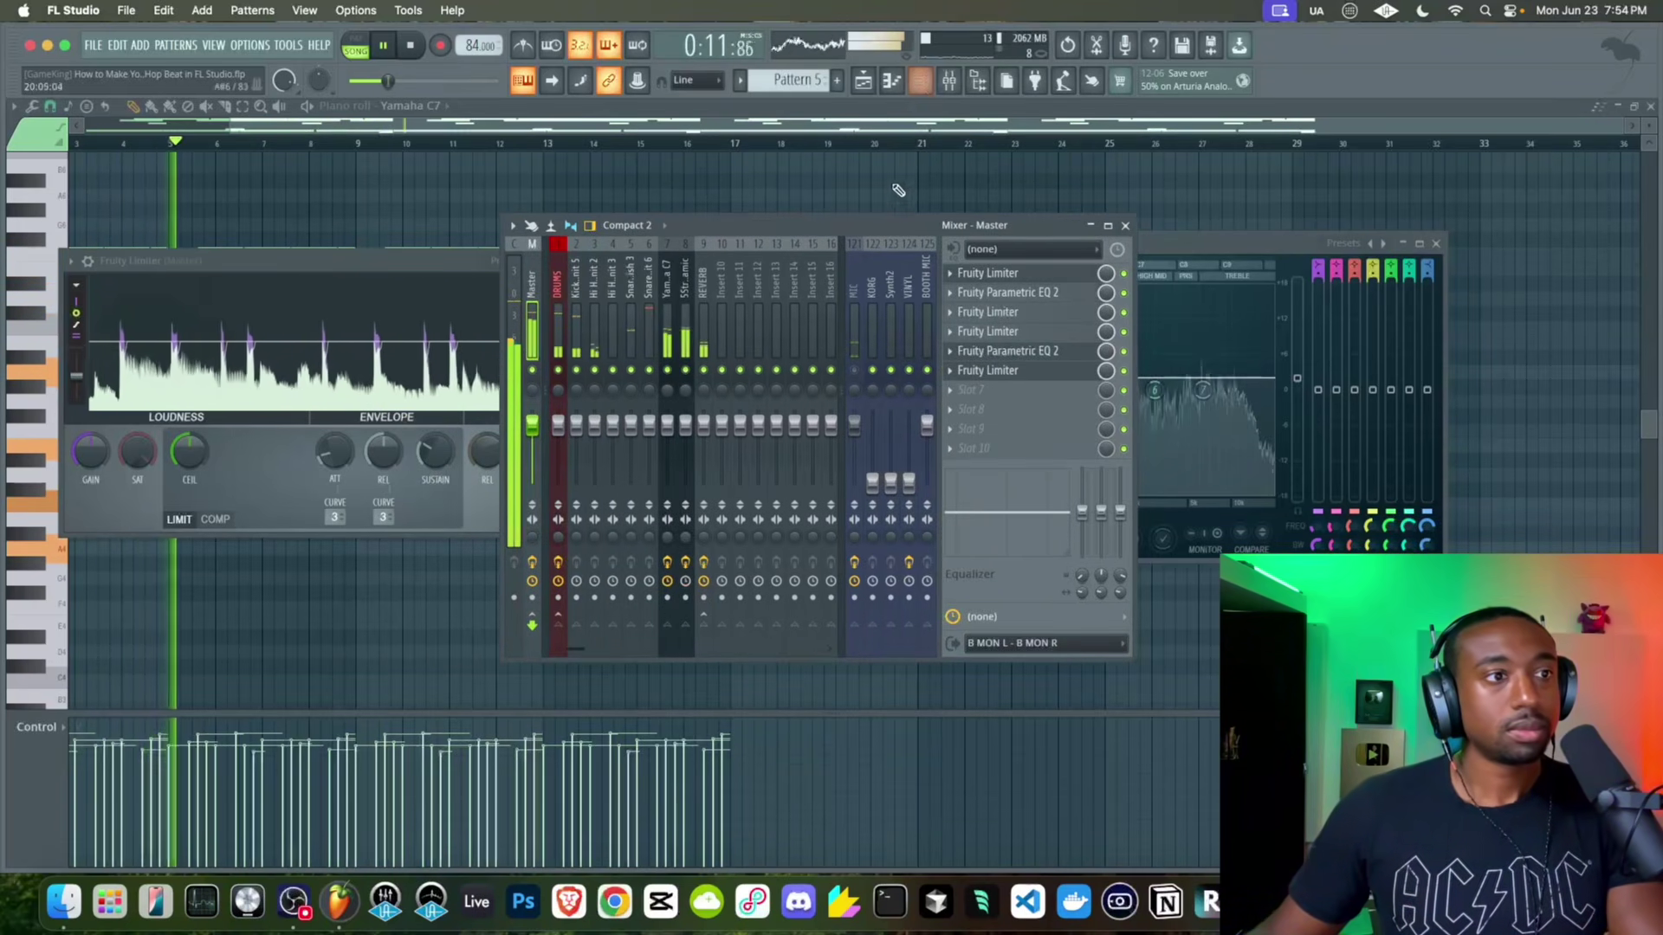
Close the mixer, EQ and limiter windows while the beat plays, and return to the playlist
click(1126, 227)
key(F6)
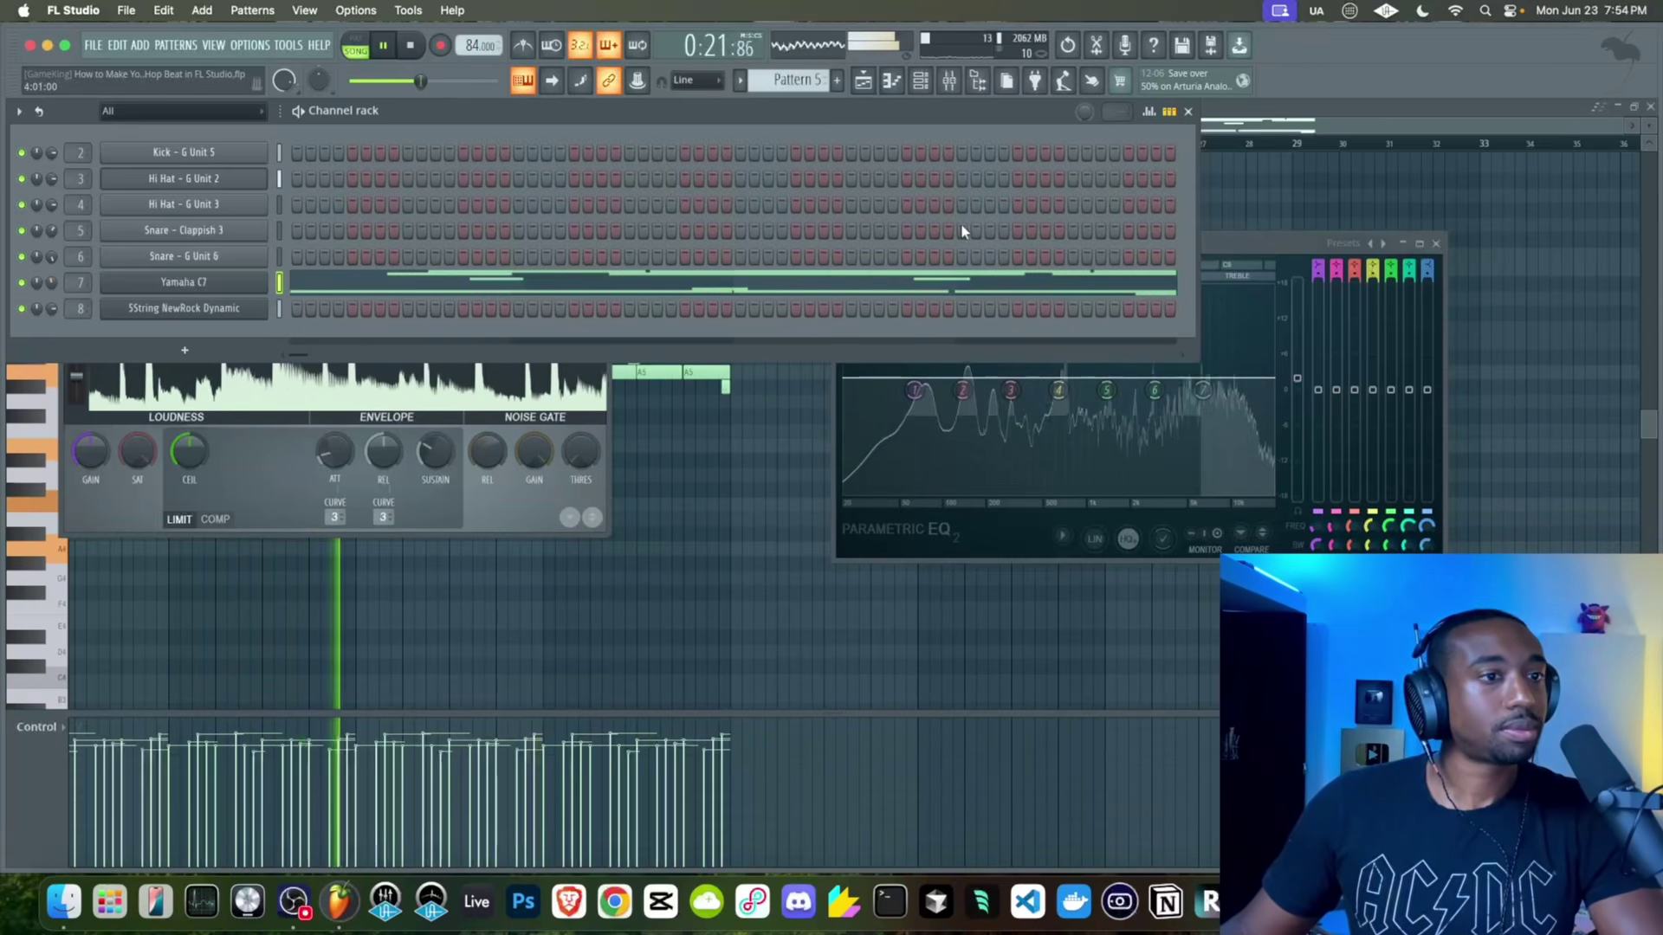
click(1437, 245)
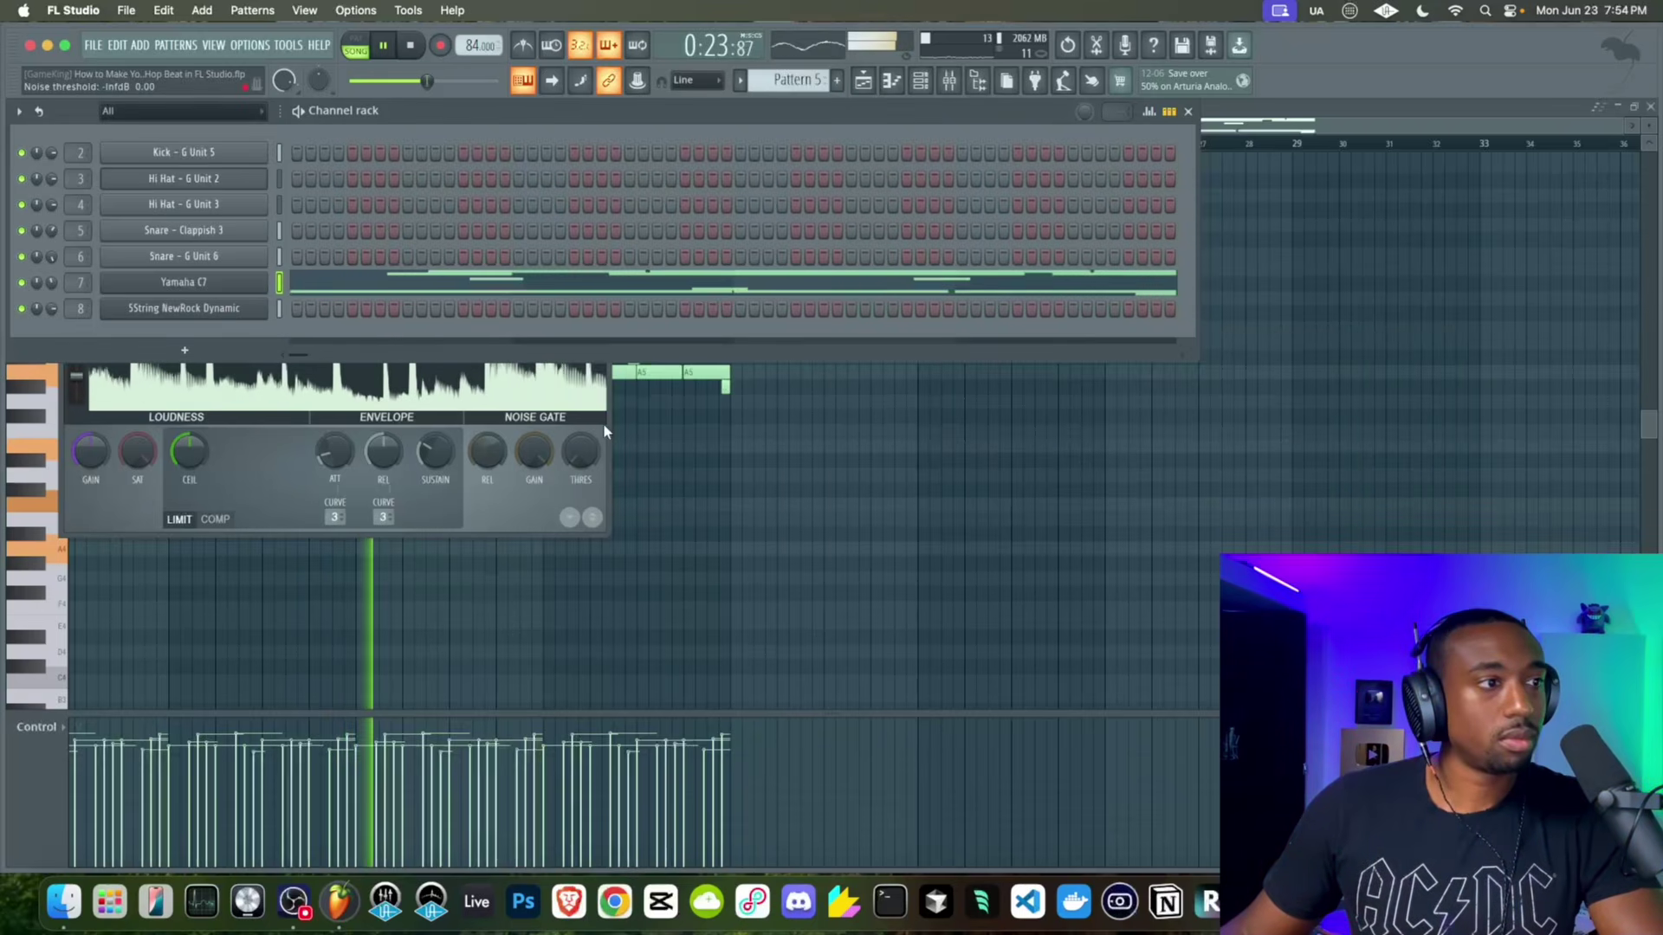
click(604, 255)
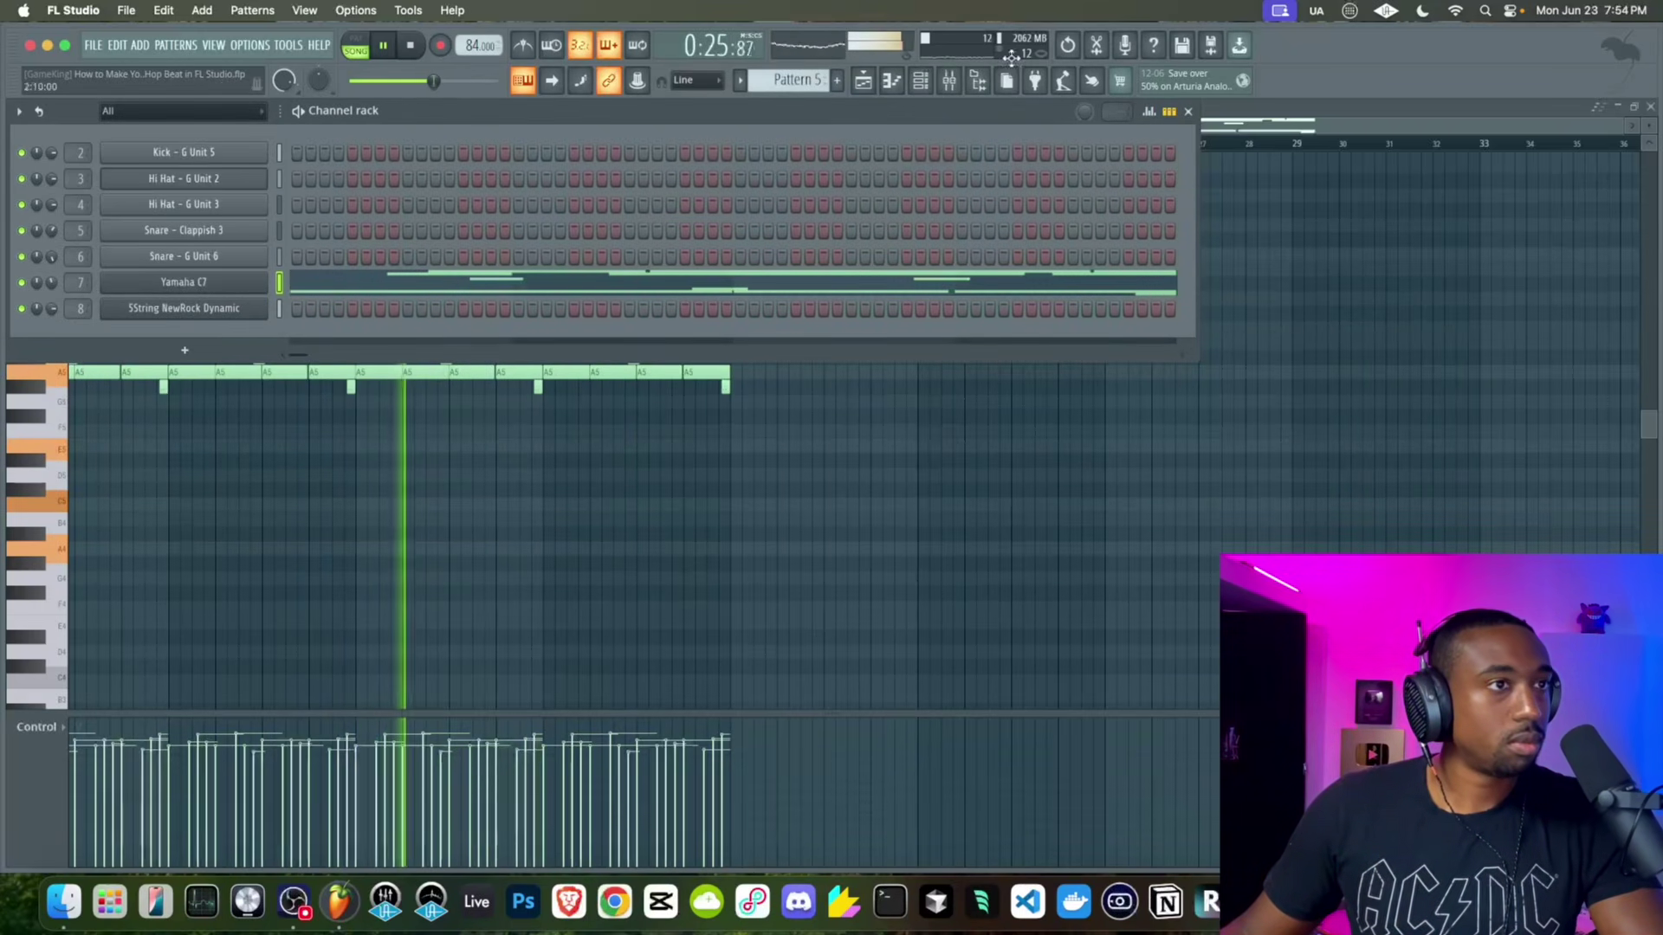
click(952, 80)
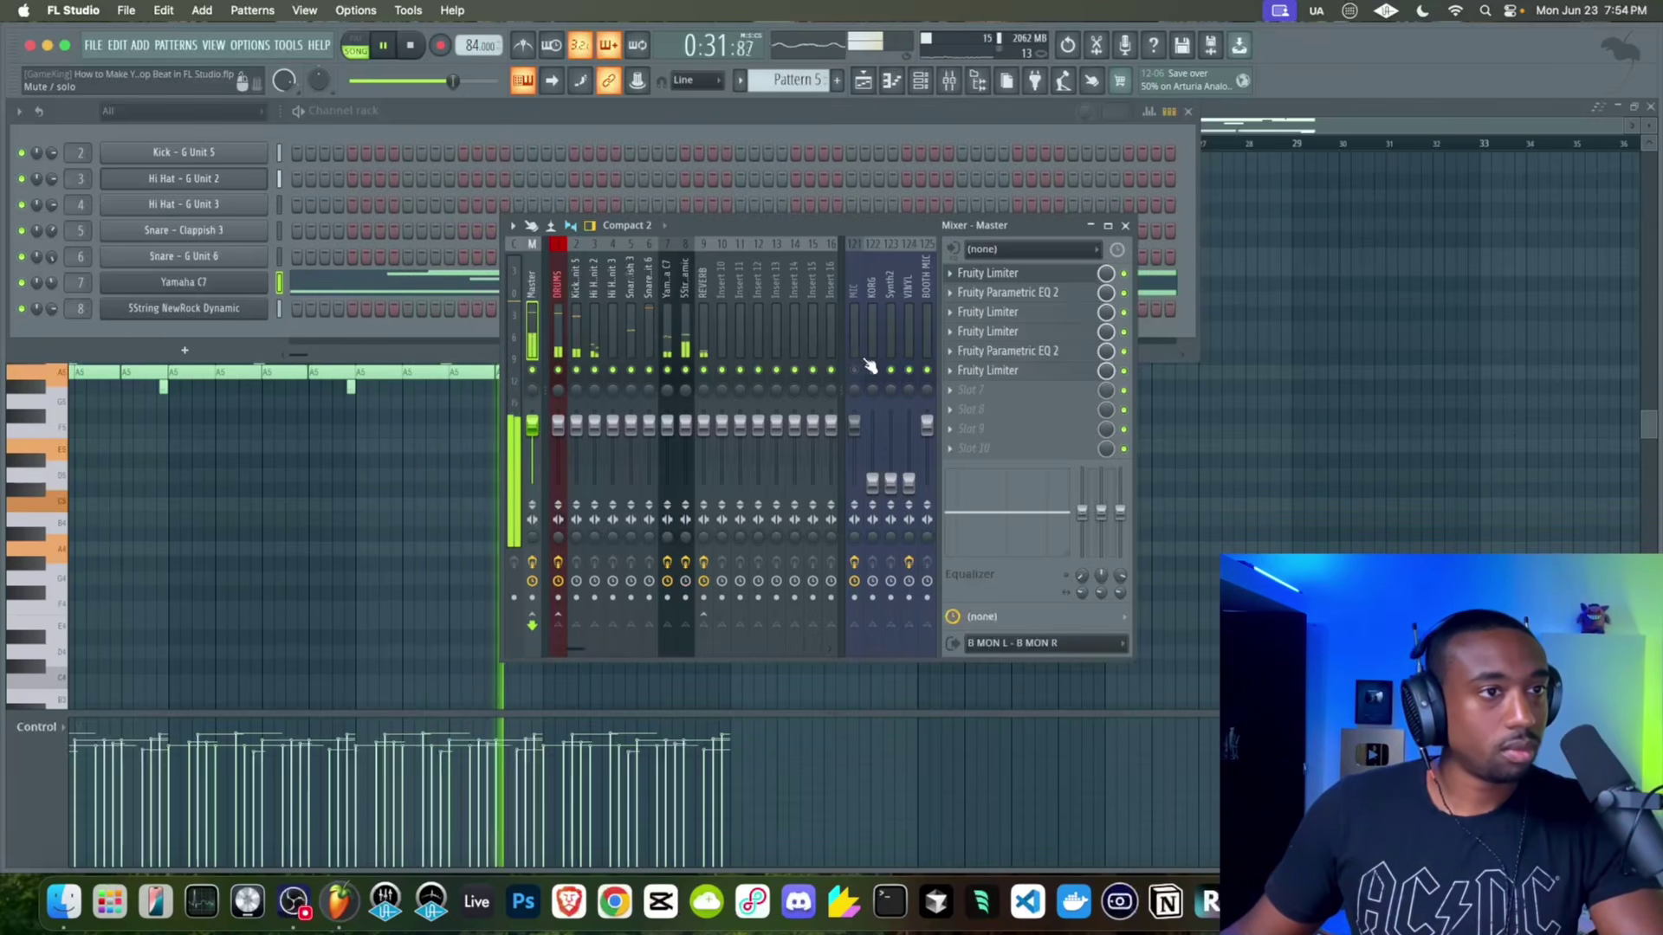
click(1125, 226)
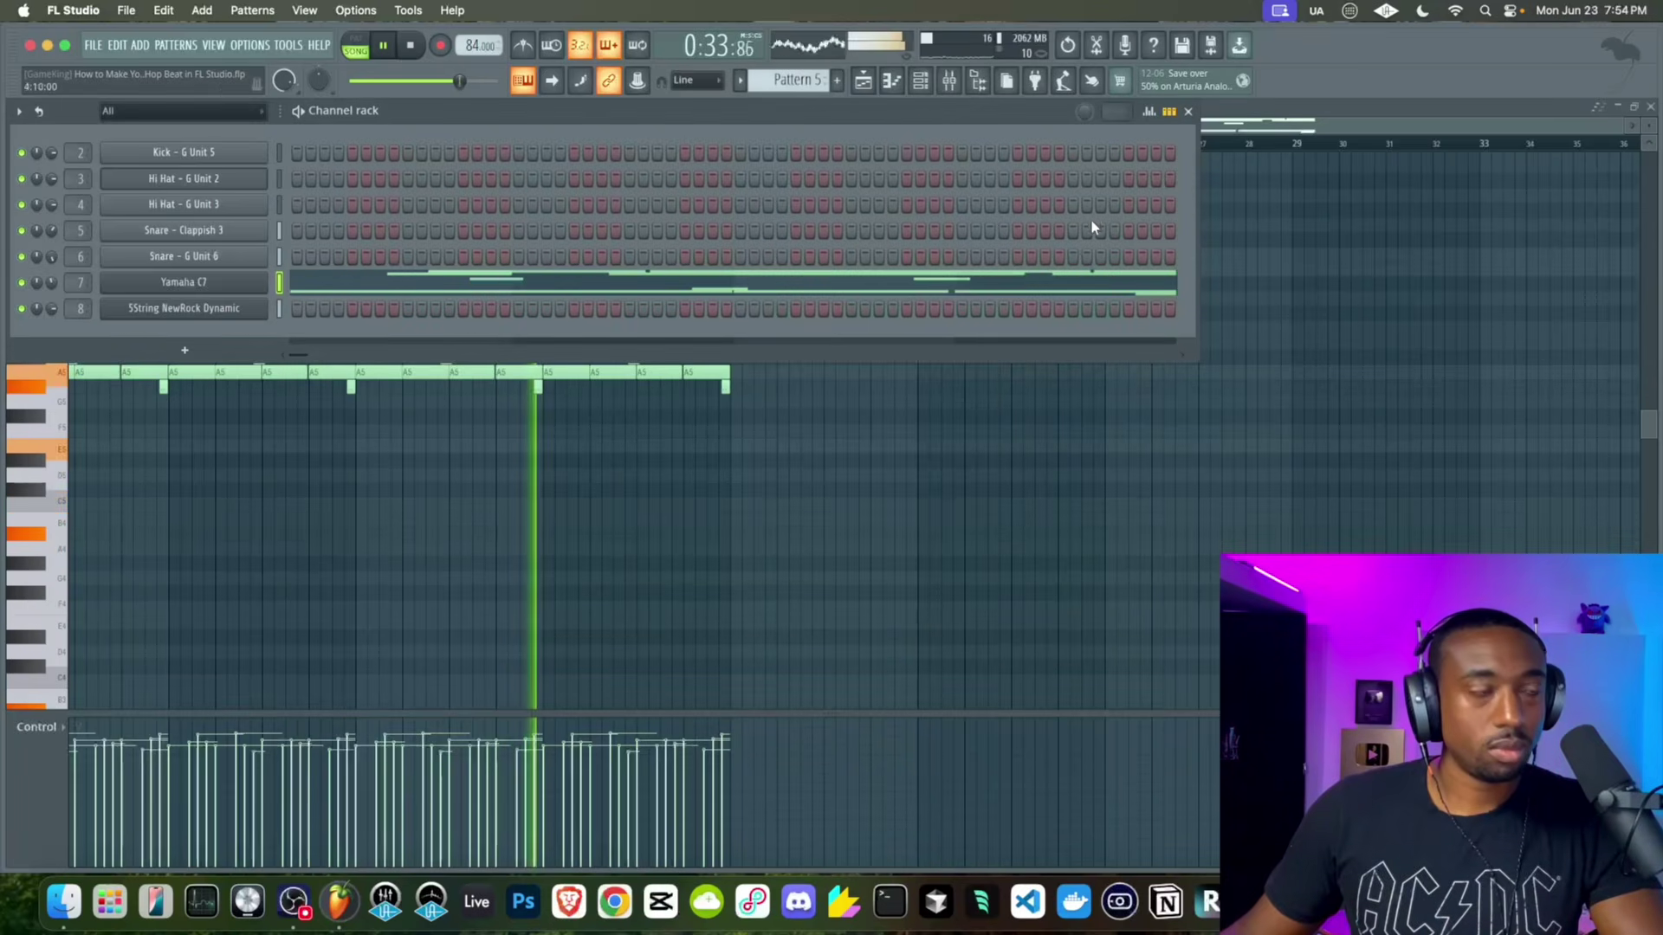
click(878, 80)
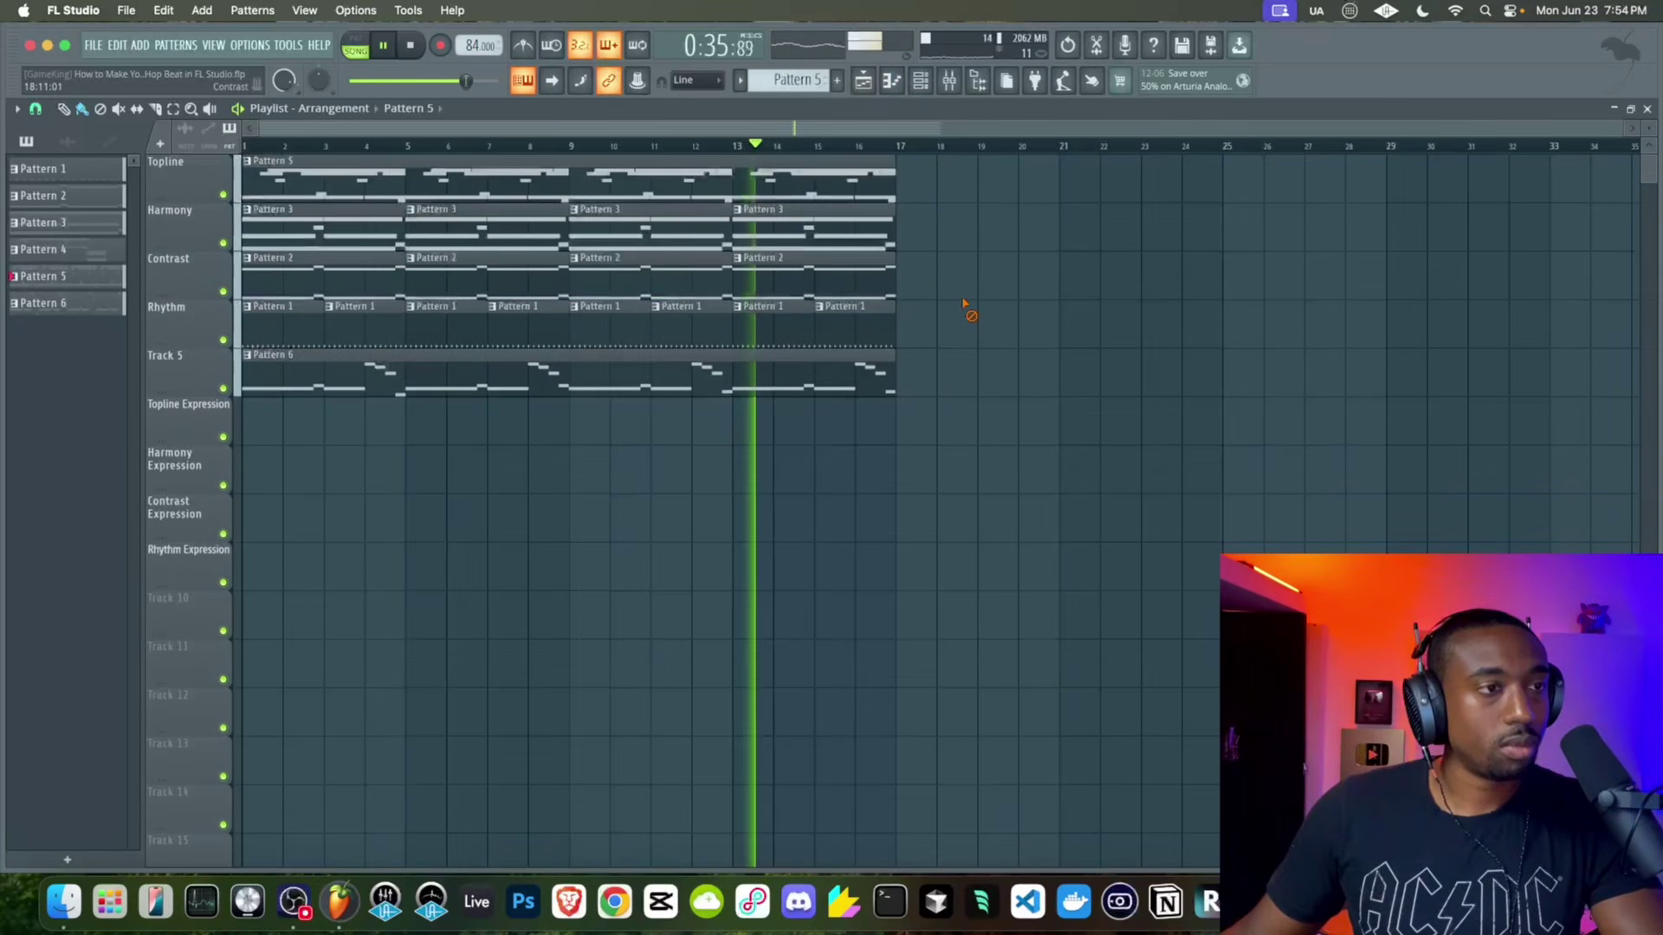
Select all six patterns in the picker and colour them magenta
shift+click(88, 299)
right_click(89, 297)
click(161, 378)
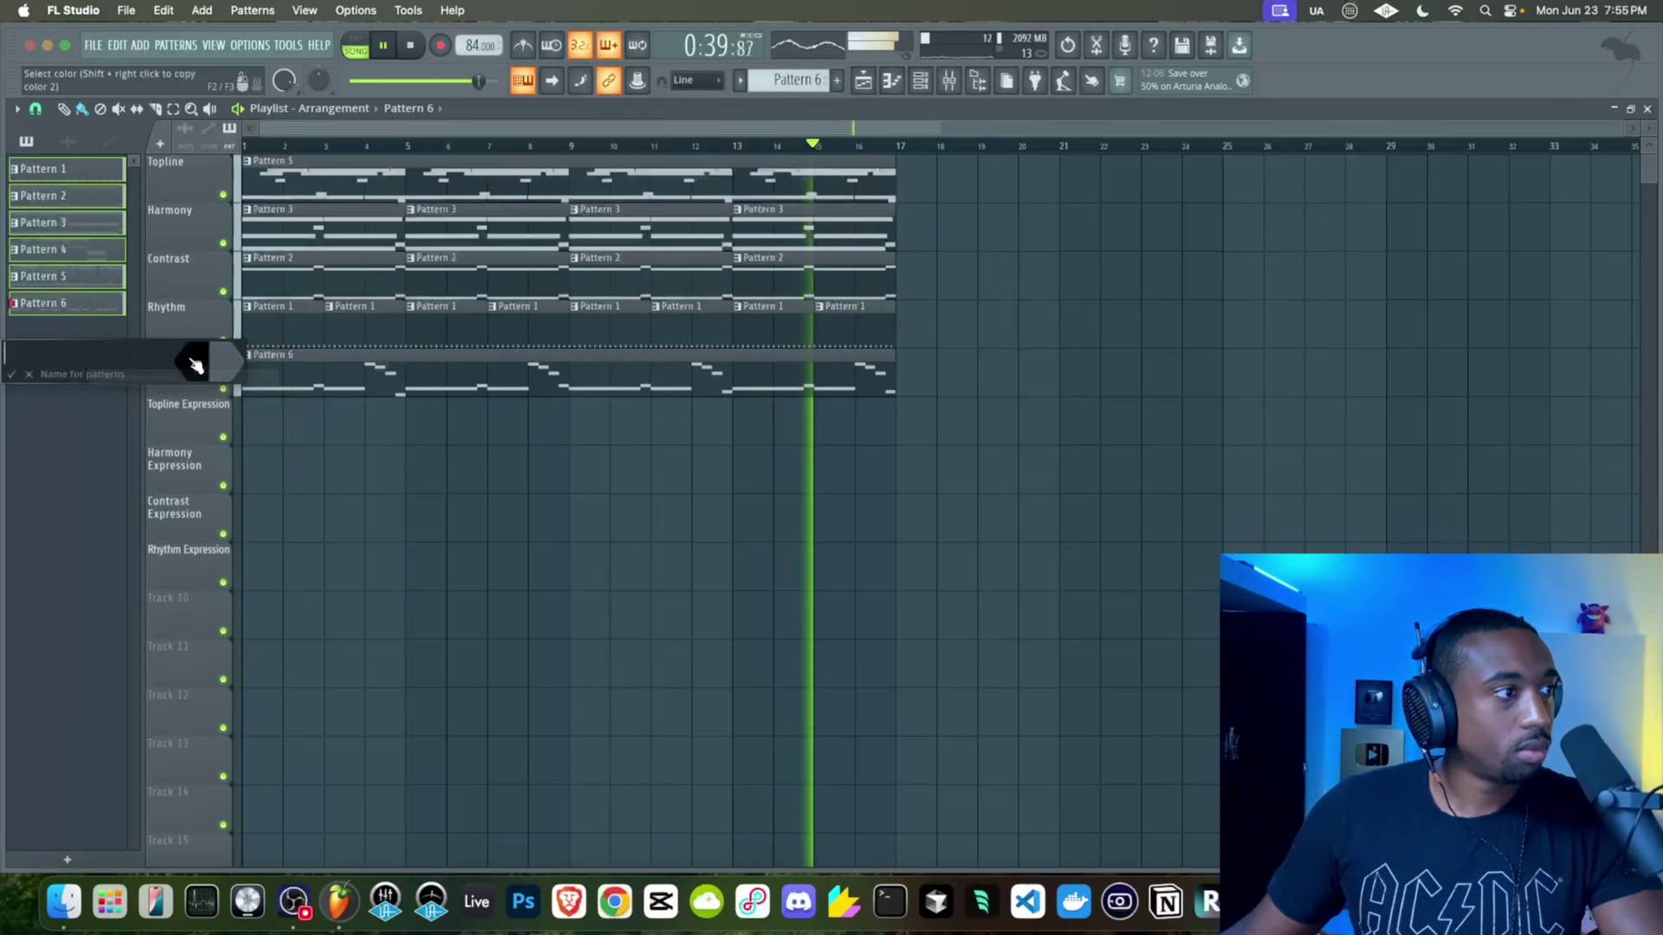
click(372, 638)
click(372, 639)
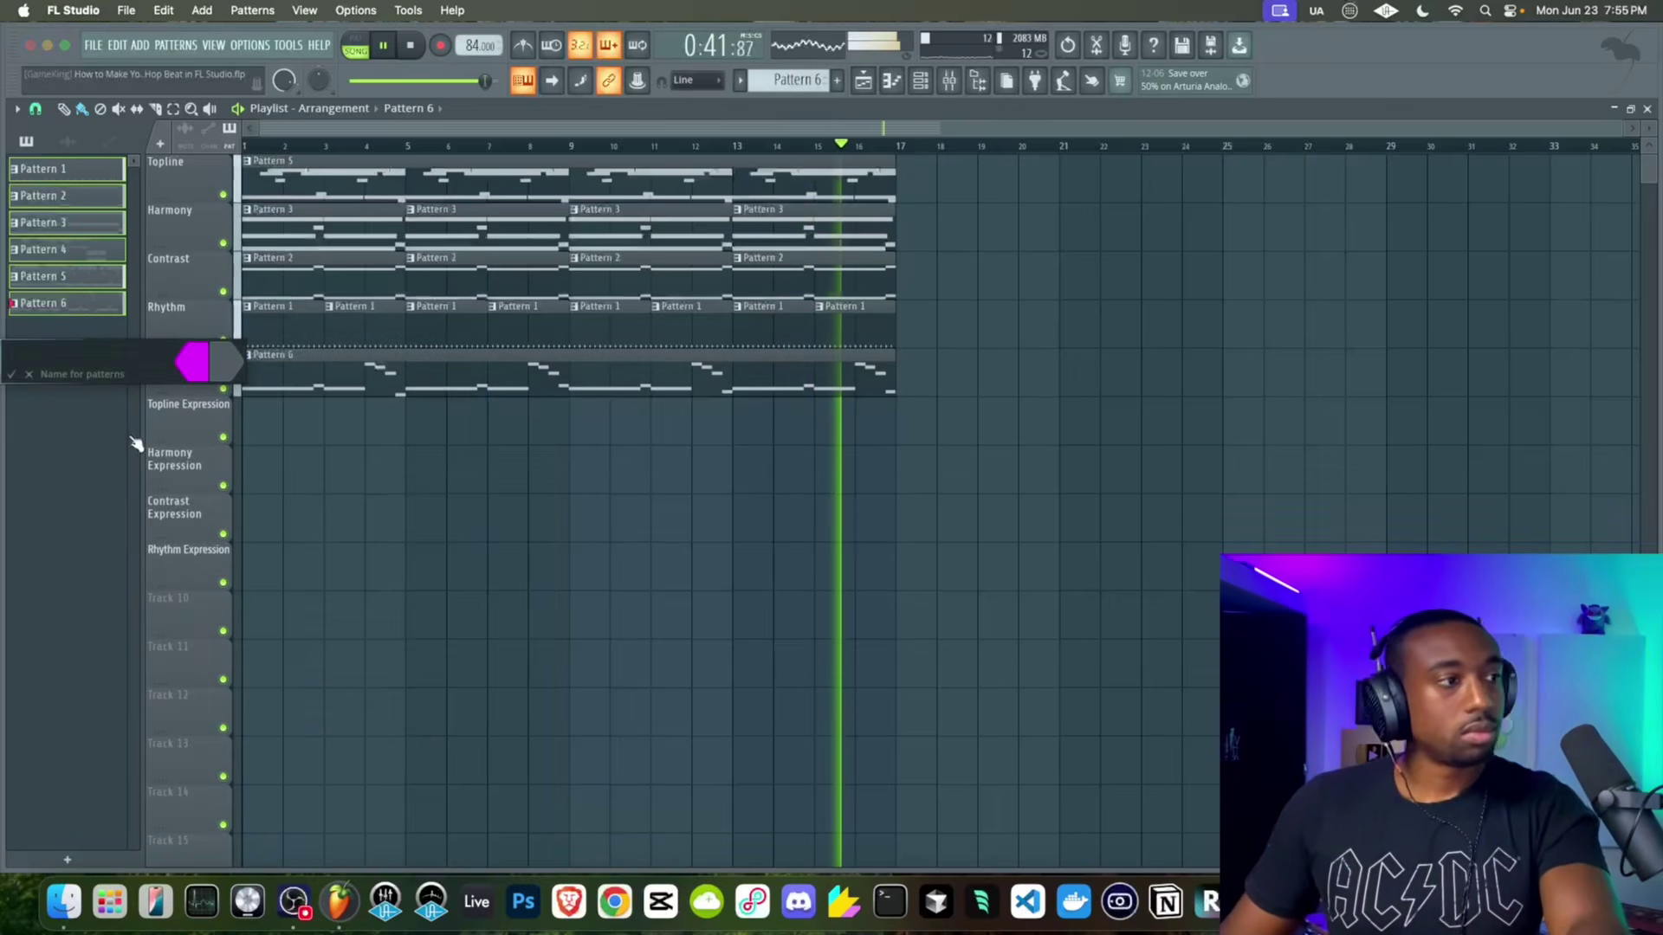
click(377, 656)
key(Return)
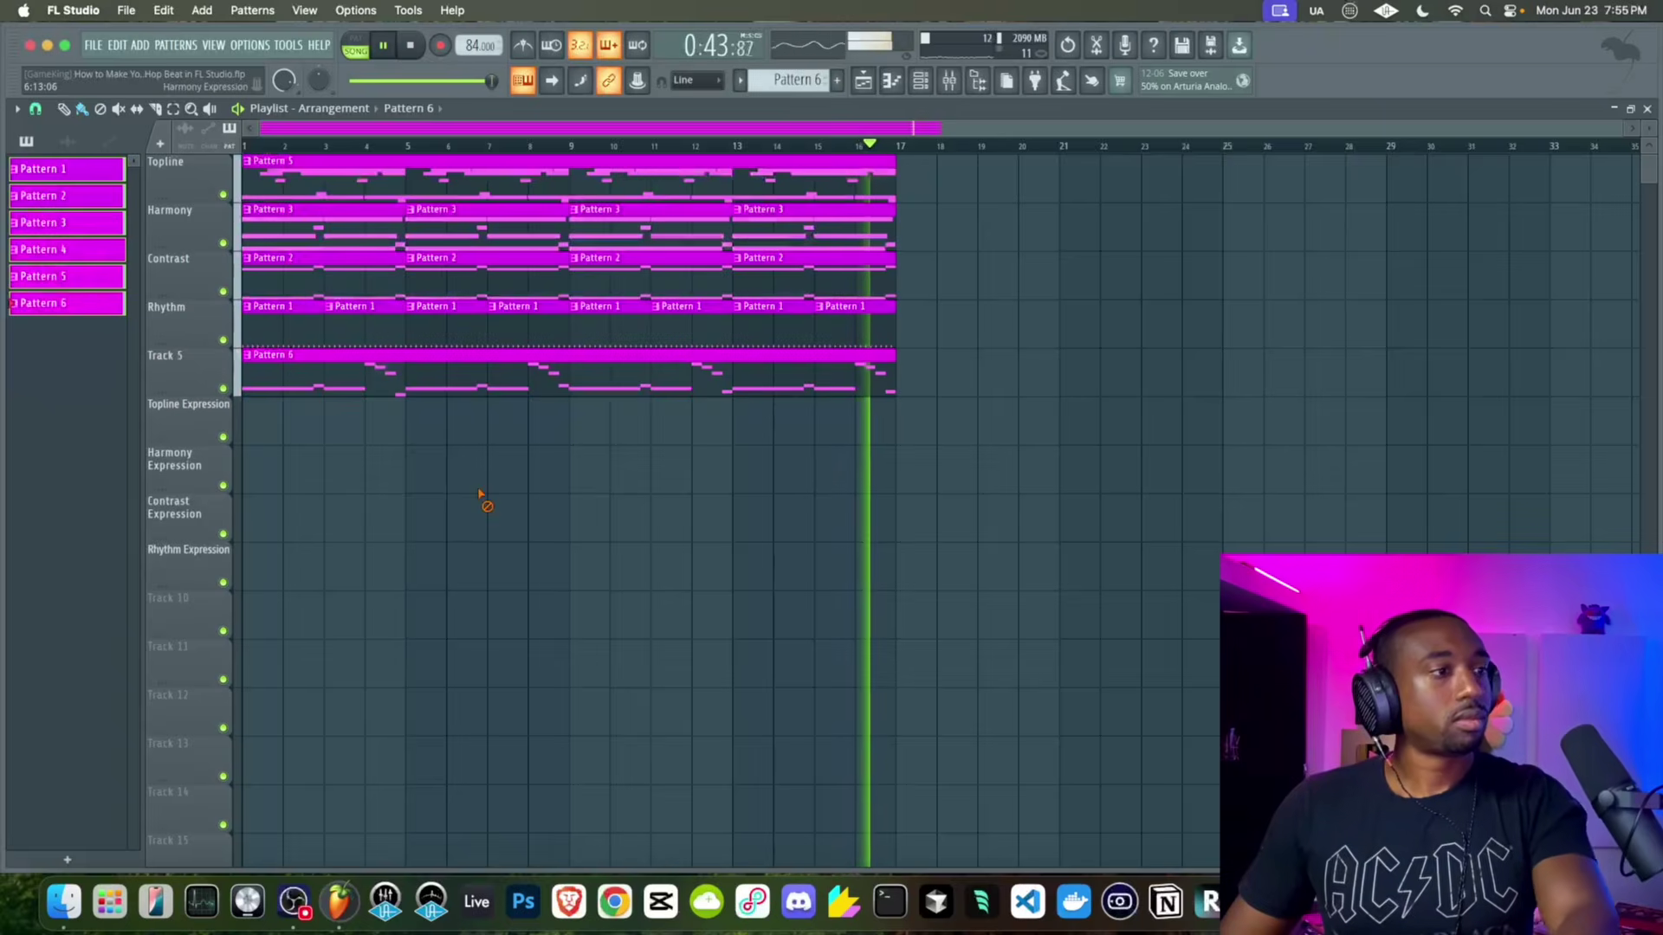
Stop playback and duplicate all playlist clips so the arrangement repeats from bar 17
key(ctrl+a)
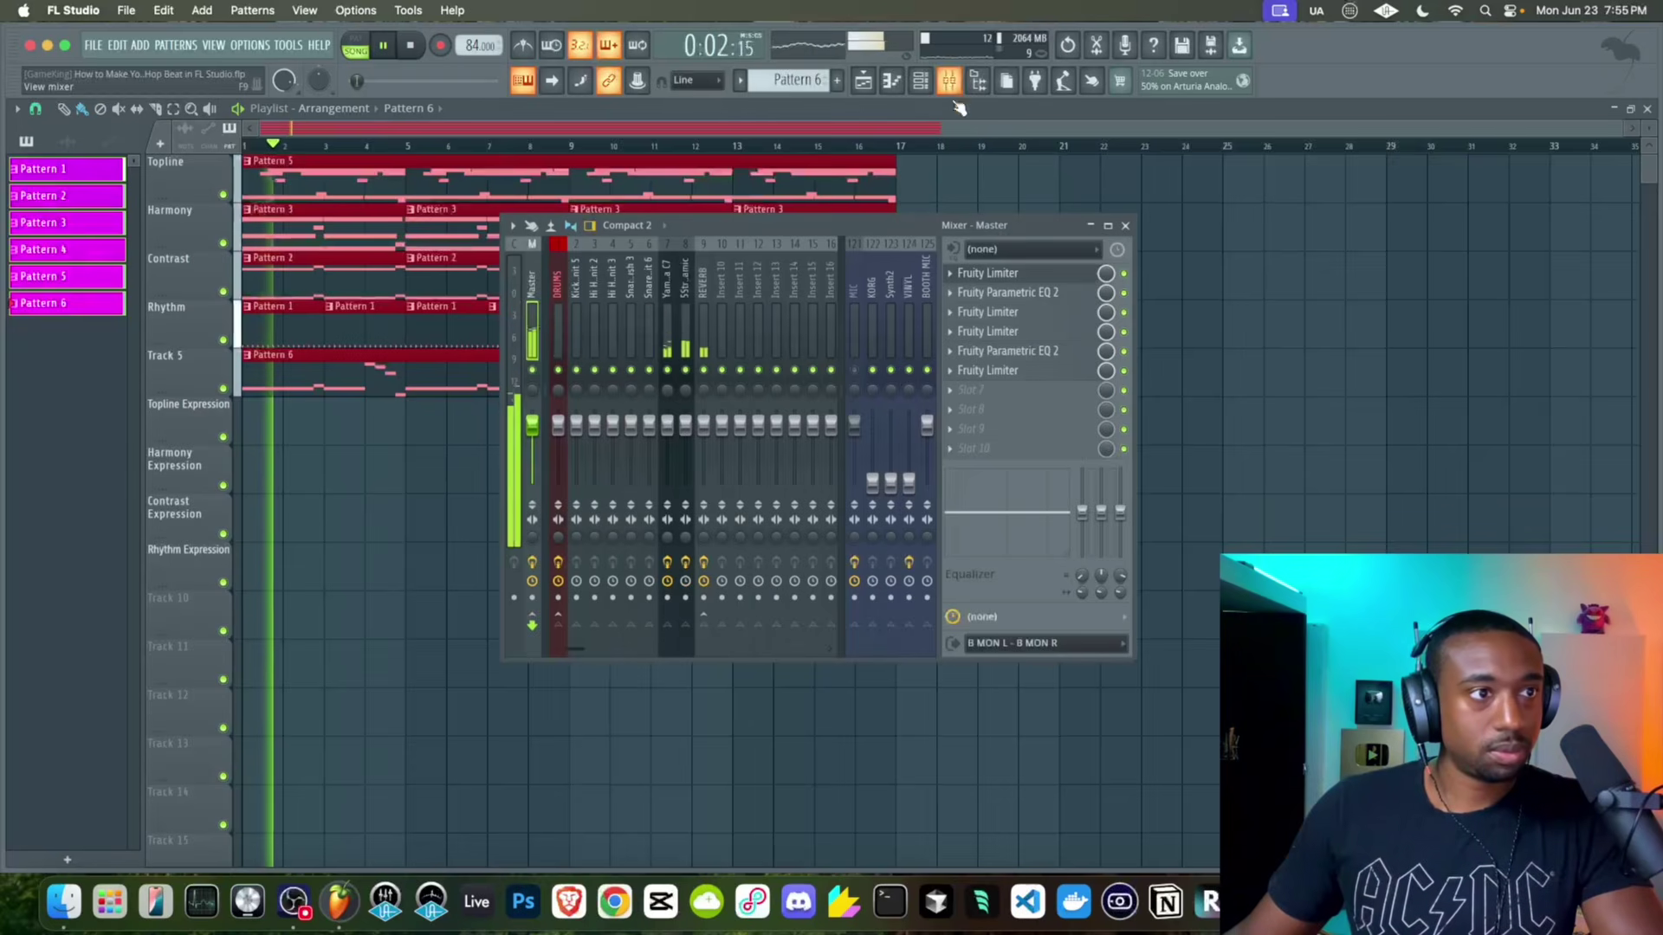
key(F9)
key(space)
key(F9)
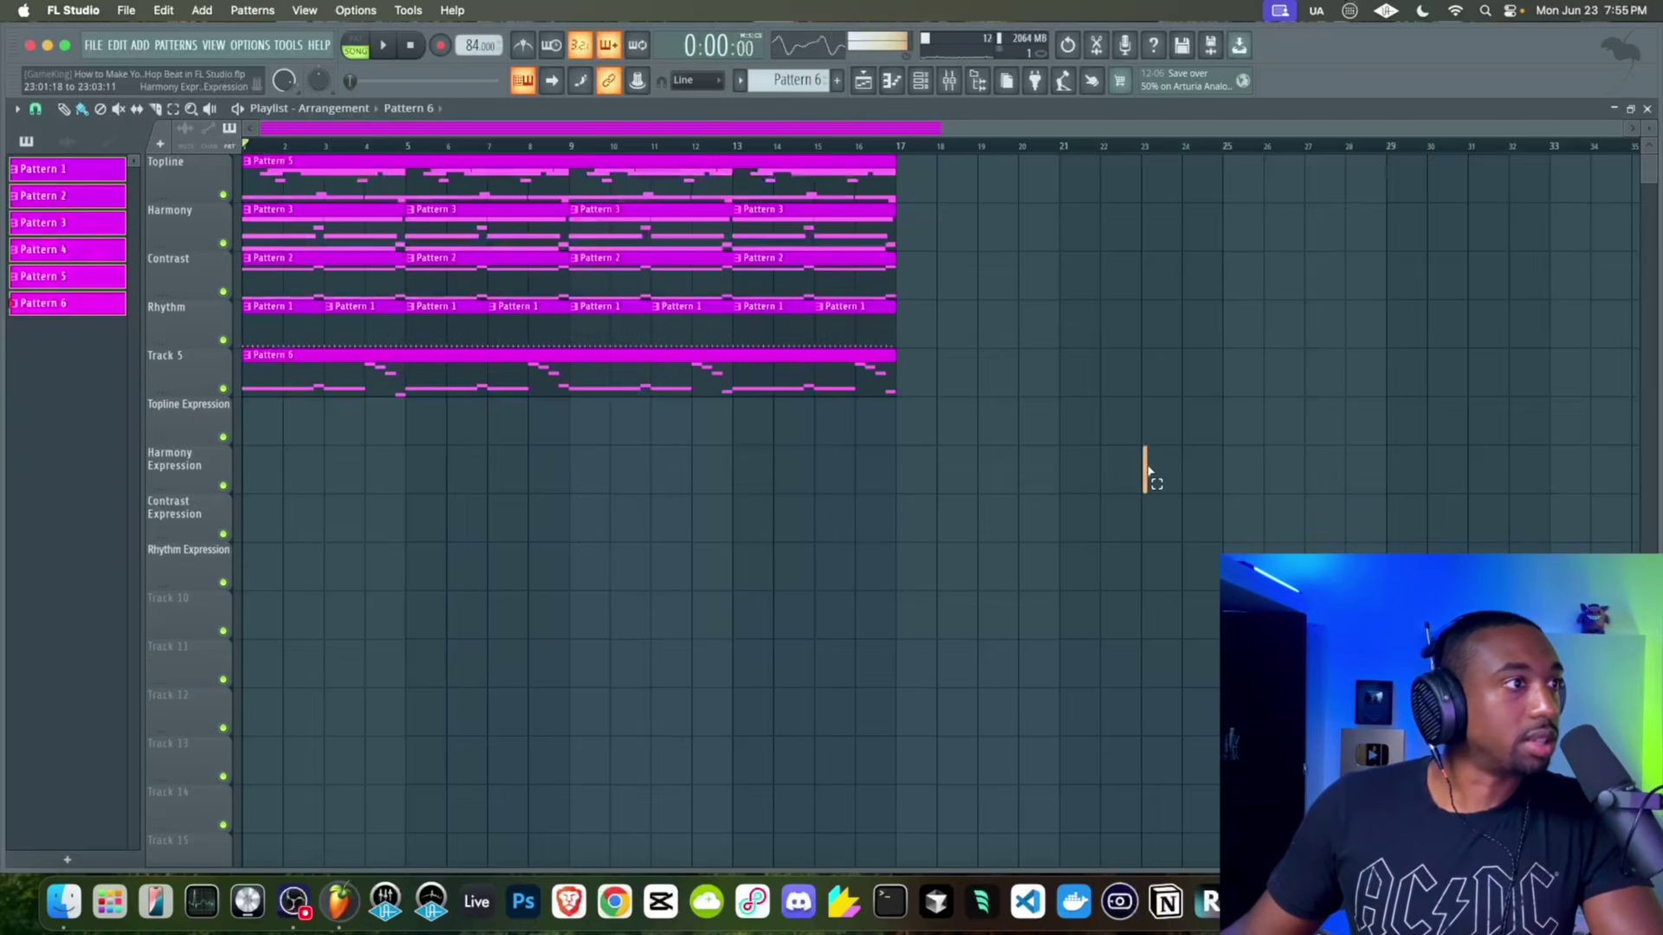
drag(1143, 491, 244, 154)
scroll(386, 289, down, 3)
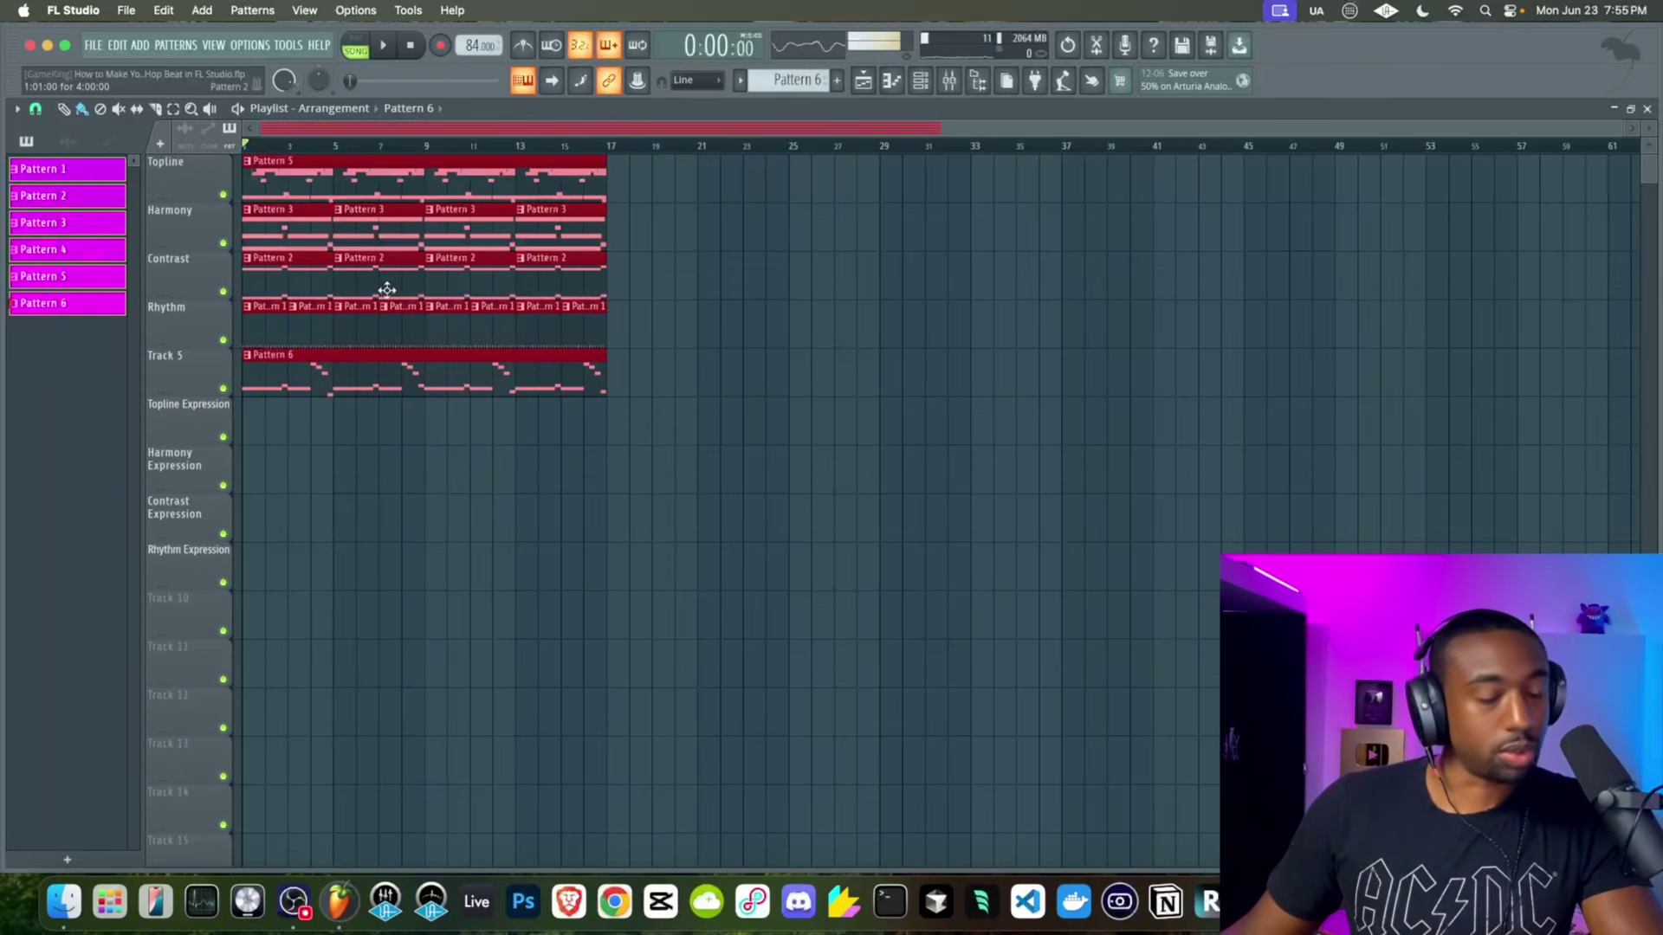
key(ctrl+b)
key(ctrl+d)
Insert a new playlist track above Rhythm and check the mixer levels during playback
drag(606, 384, 734, 390)
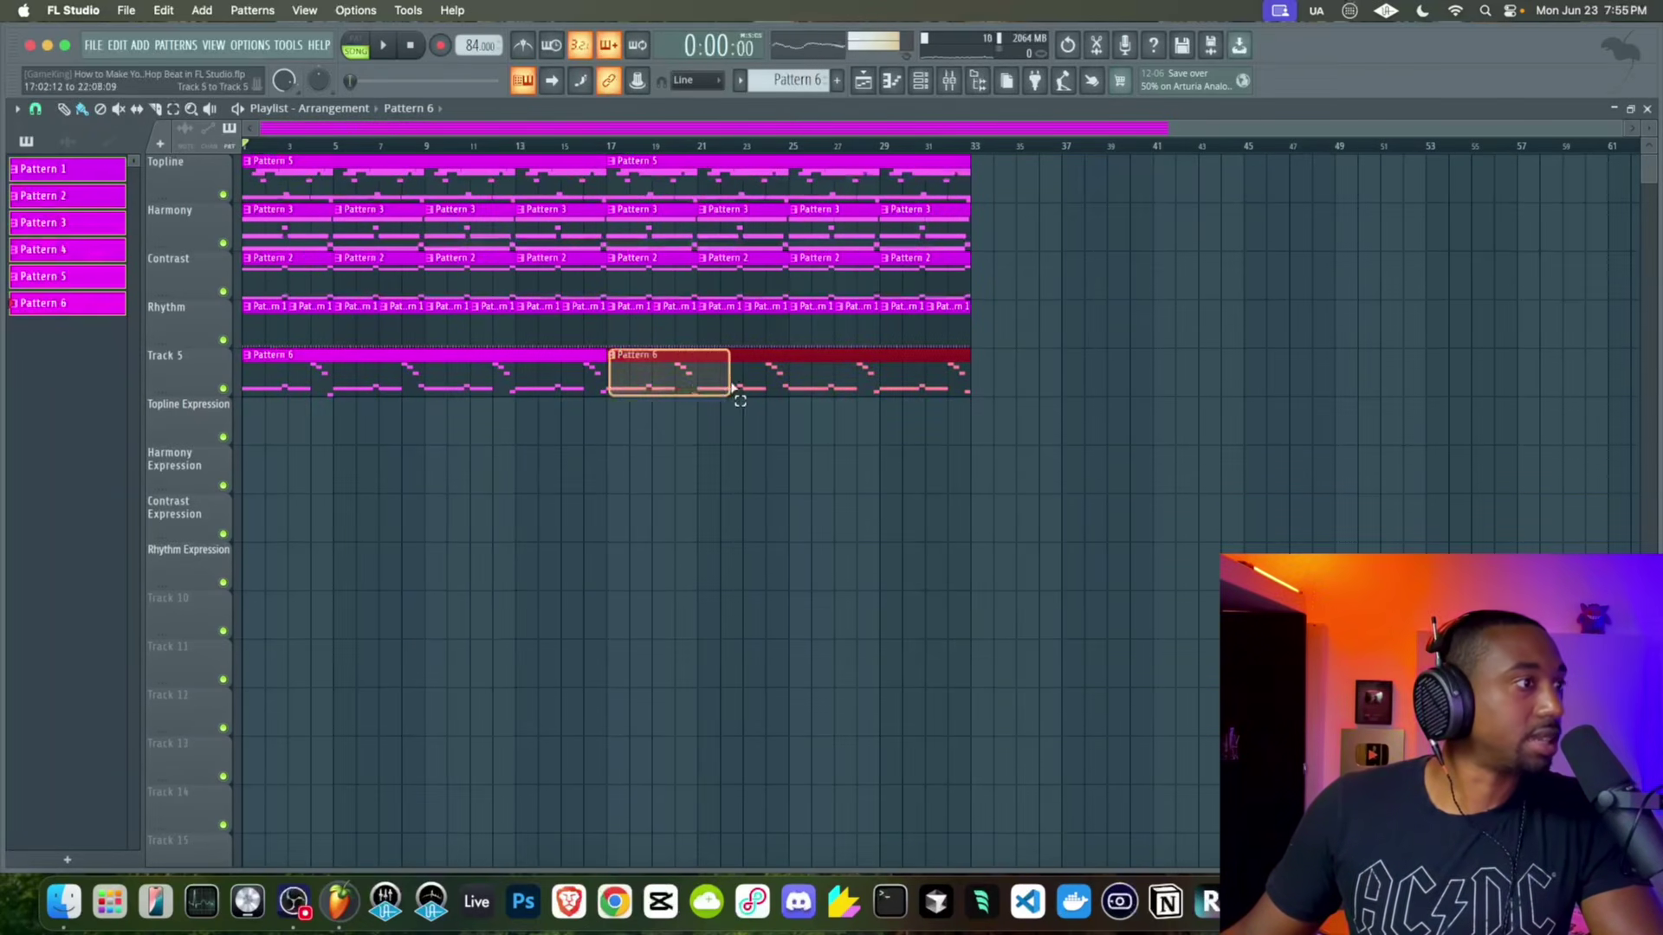
right_click(223, 388)
right_click(224, 388)
right_click(195, 321)
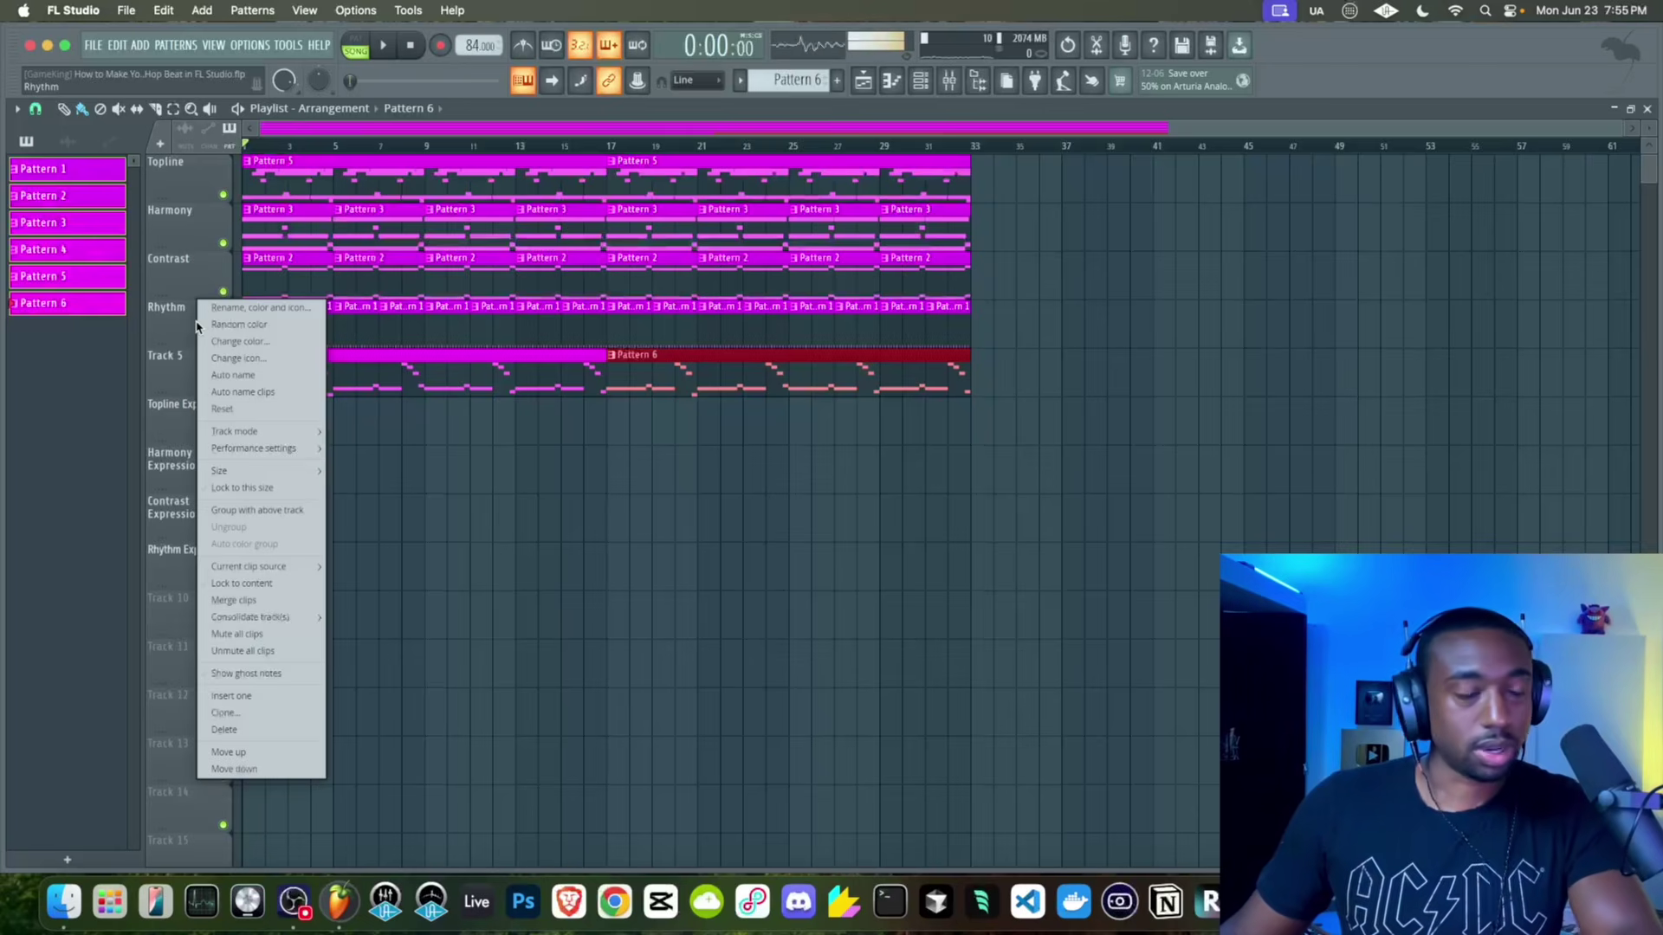
click(231, 696)
click(947, 76)
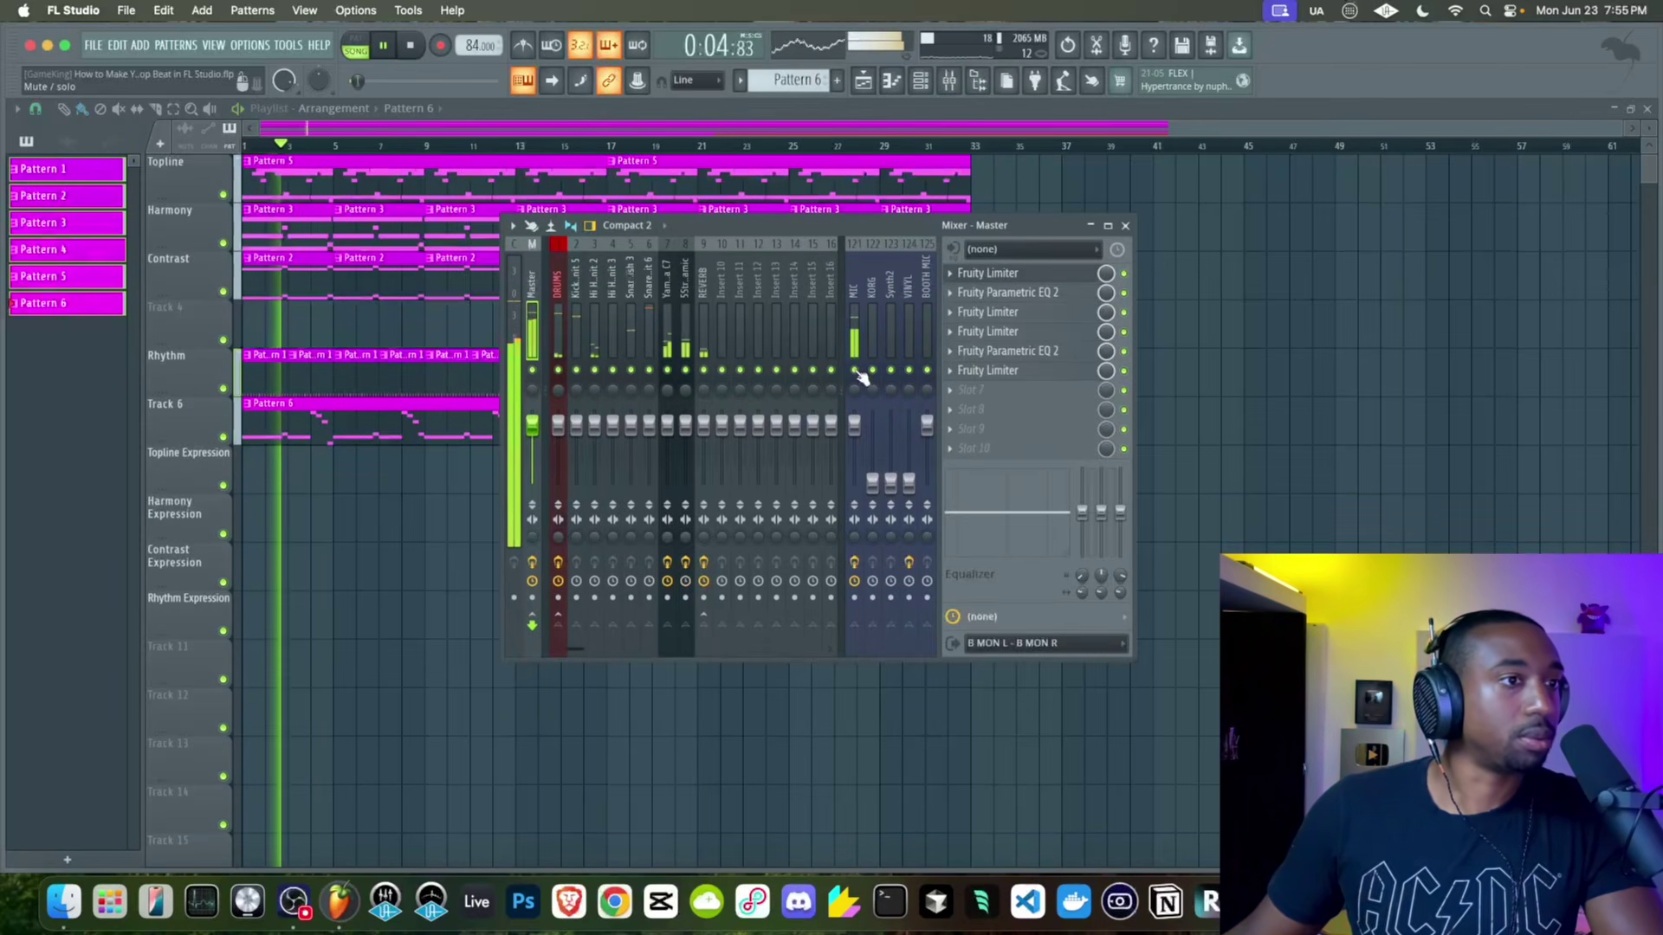
key(F9)
Delete the first Pattern 6 clip, move the bar 17 one to the new track above Rhythm, and name that track Contrast 2
right_click(549, 408)
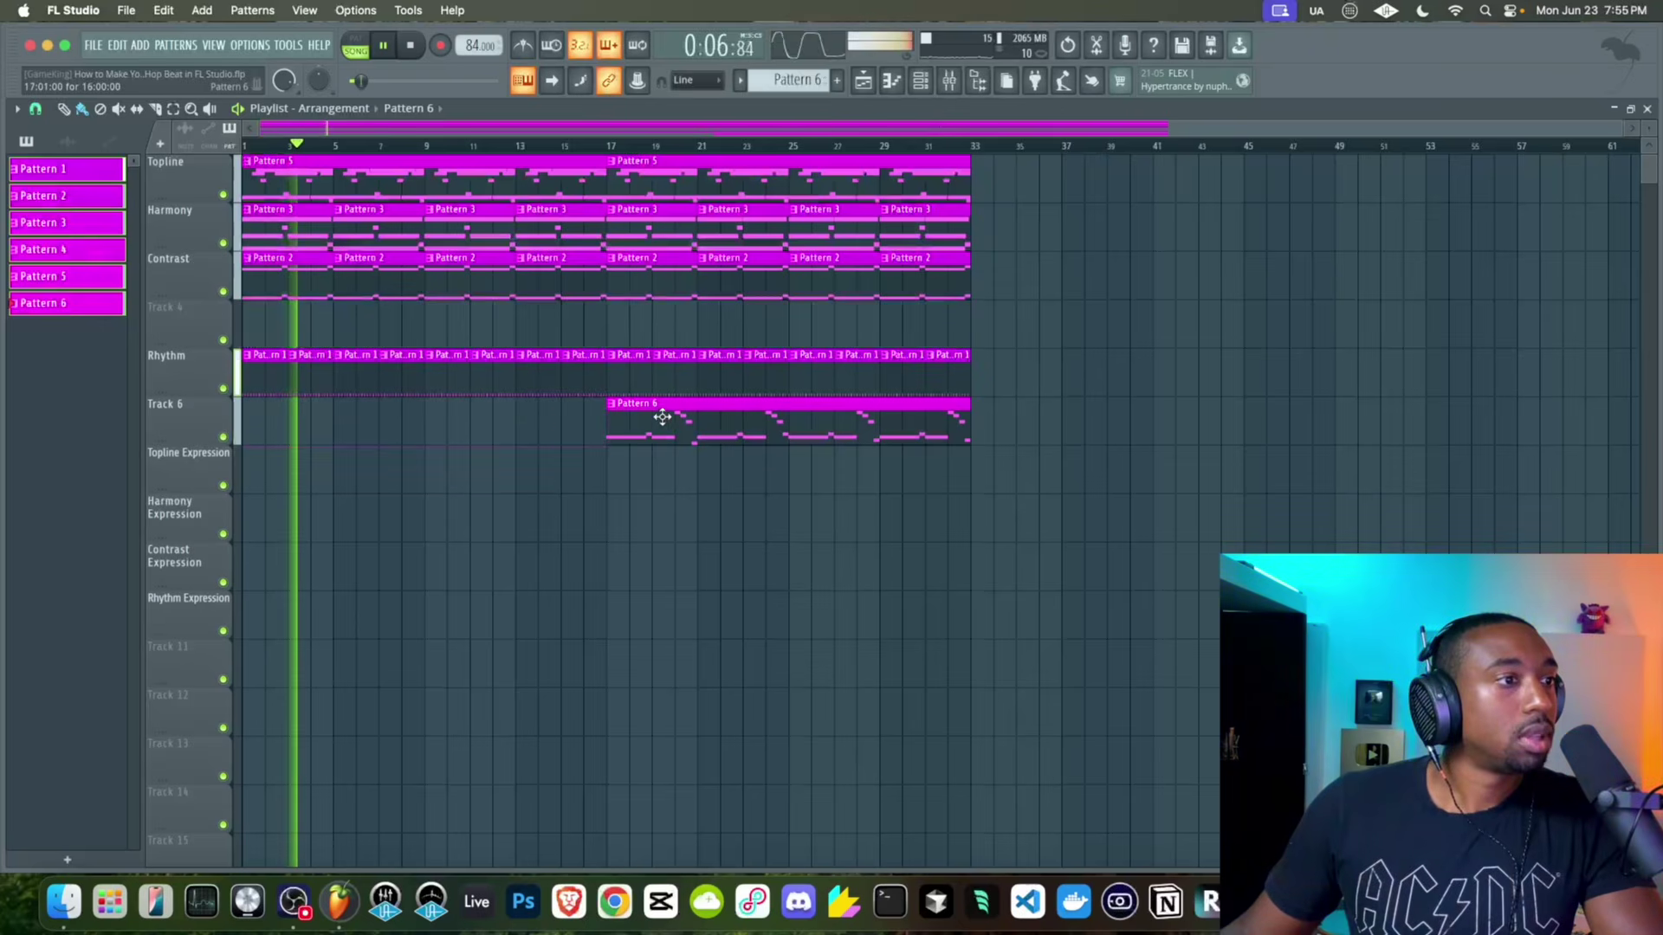
drag(662, 418, 662, 320)
right_click(191, 314)
click(193, 325)
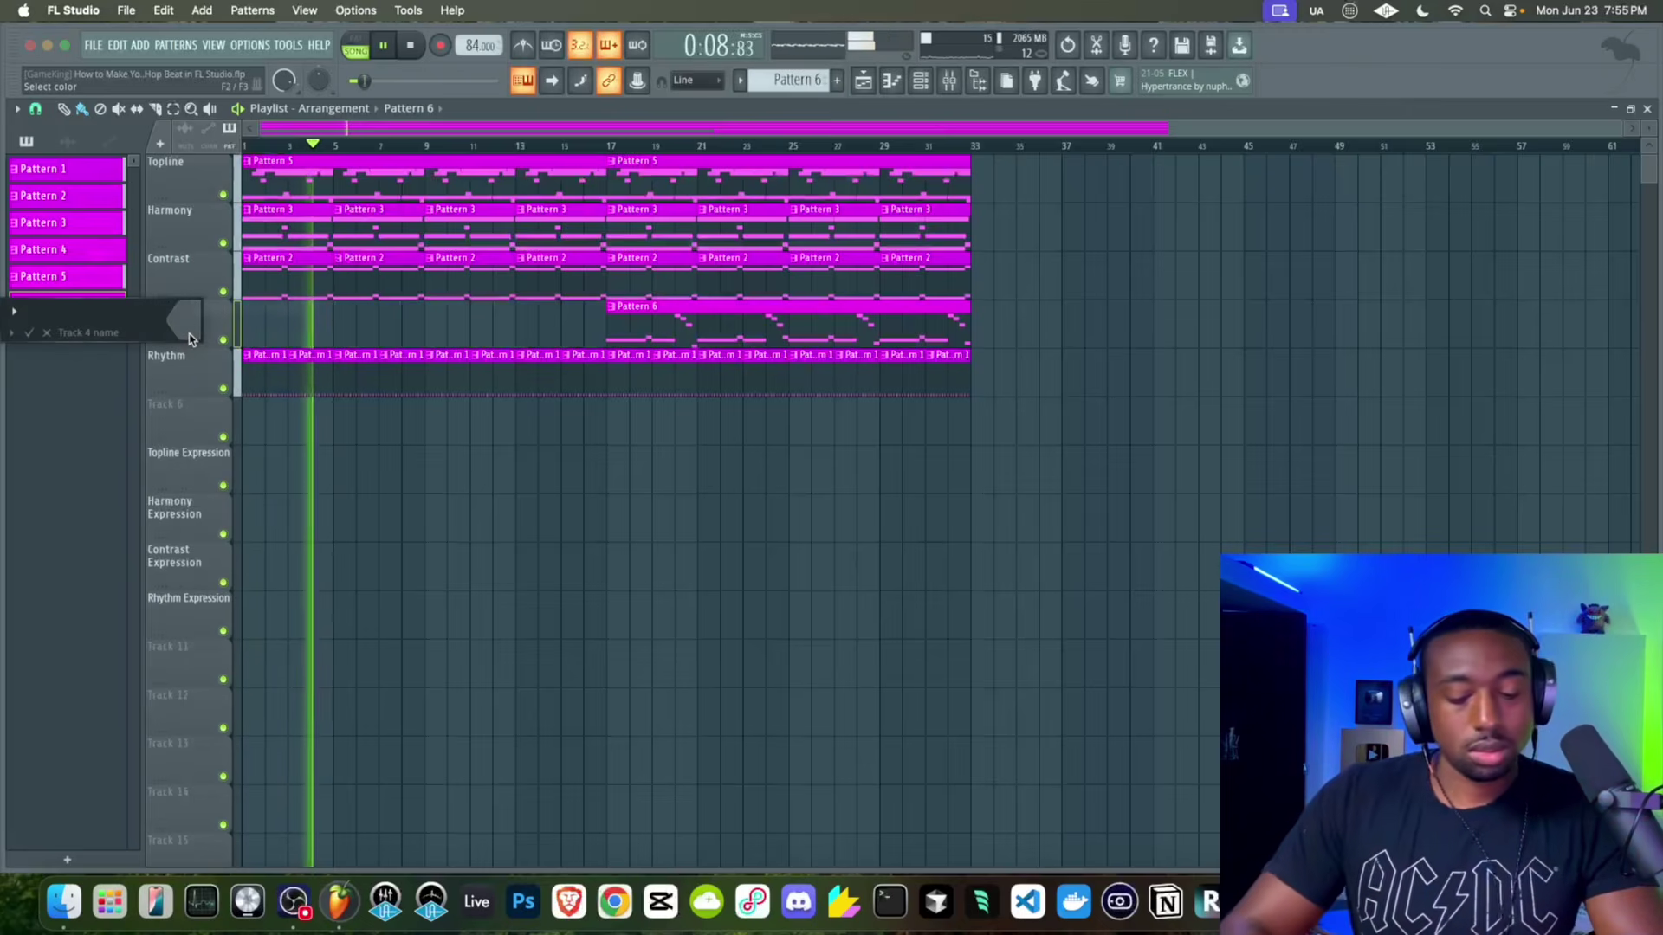
text(Contrast 2)
key(Return)
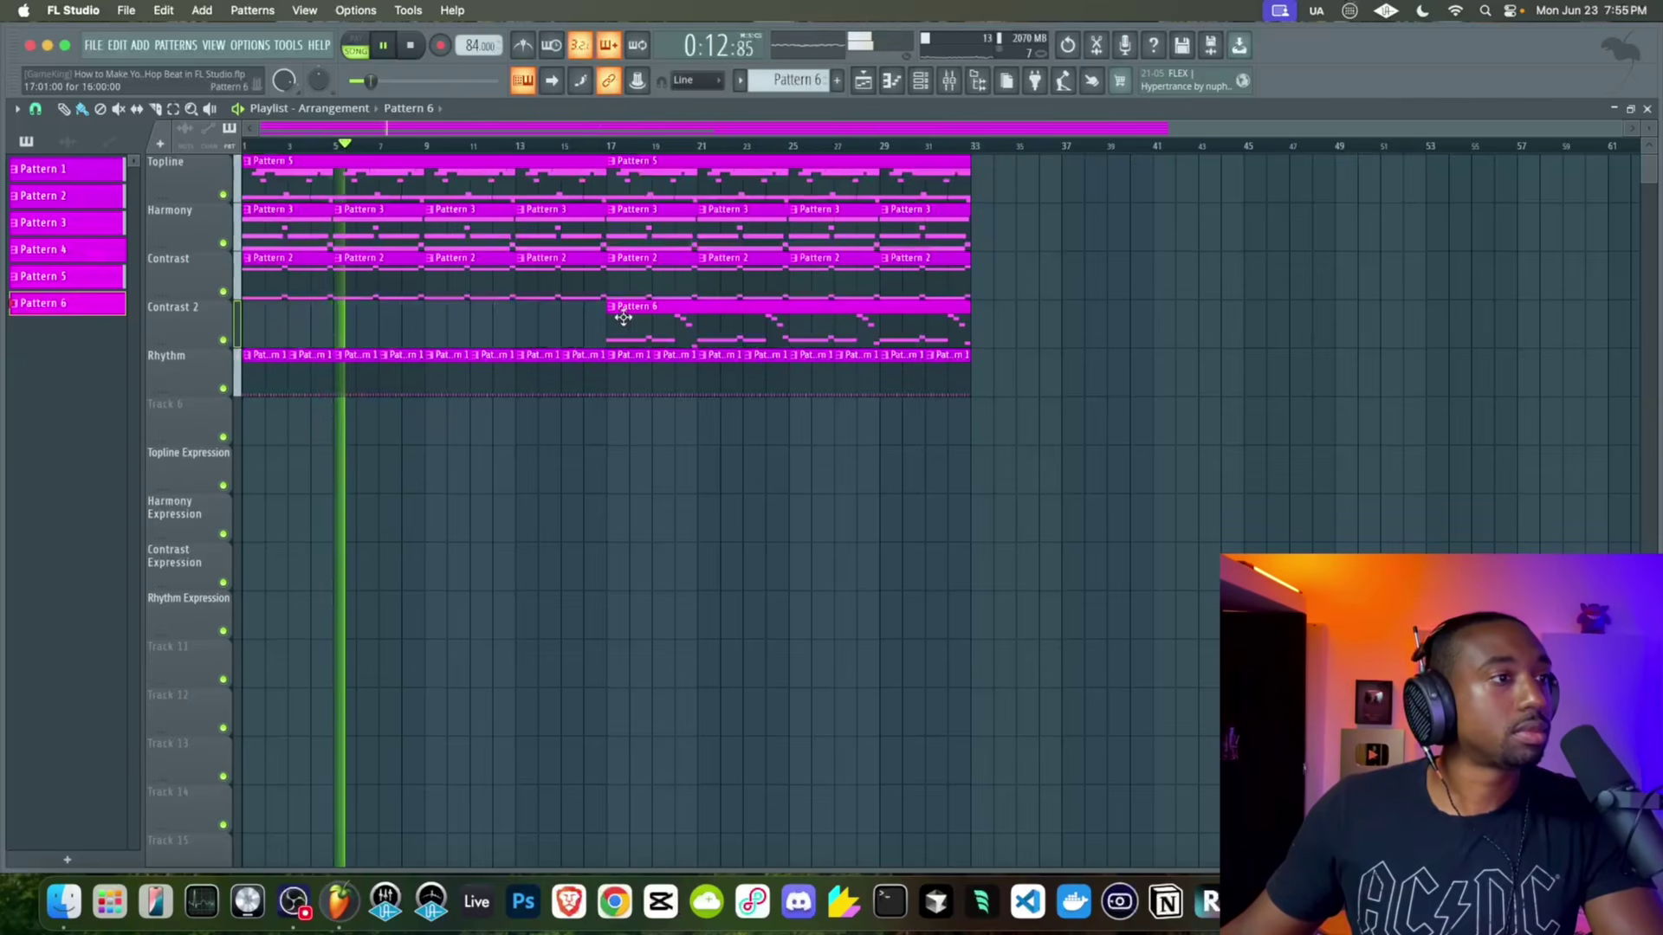
Delete the four Pattern 2 clips from bar 17 onward on the Contrast track
right_click(649, 278)
right_click(742, 289)
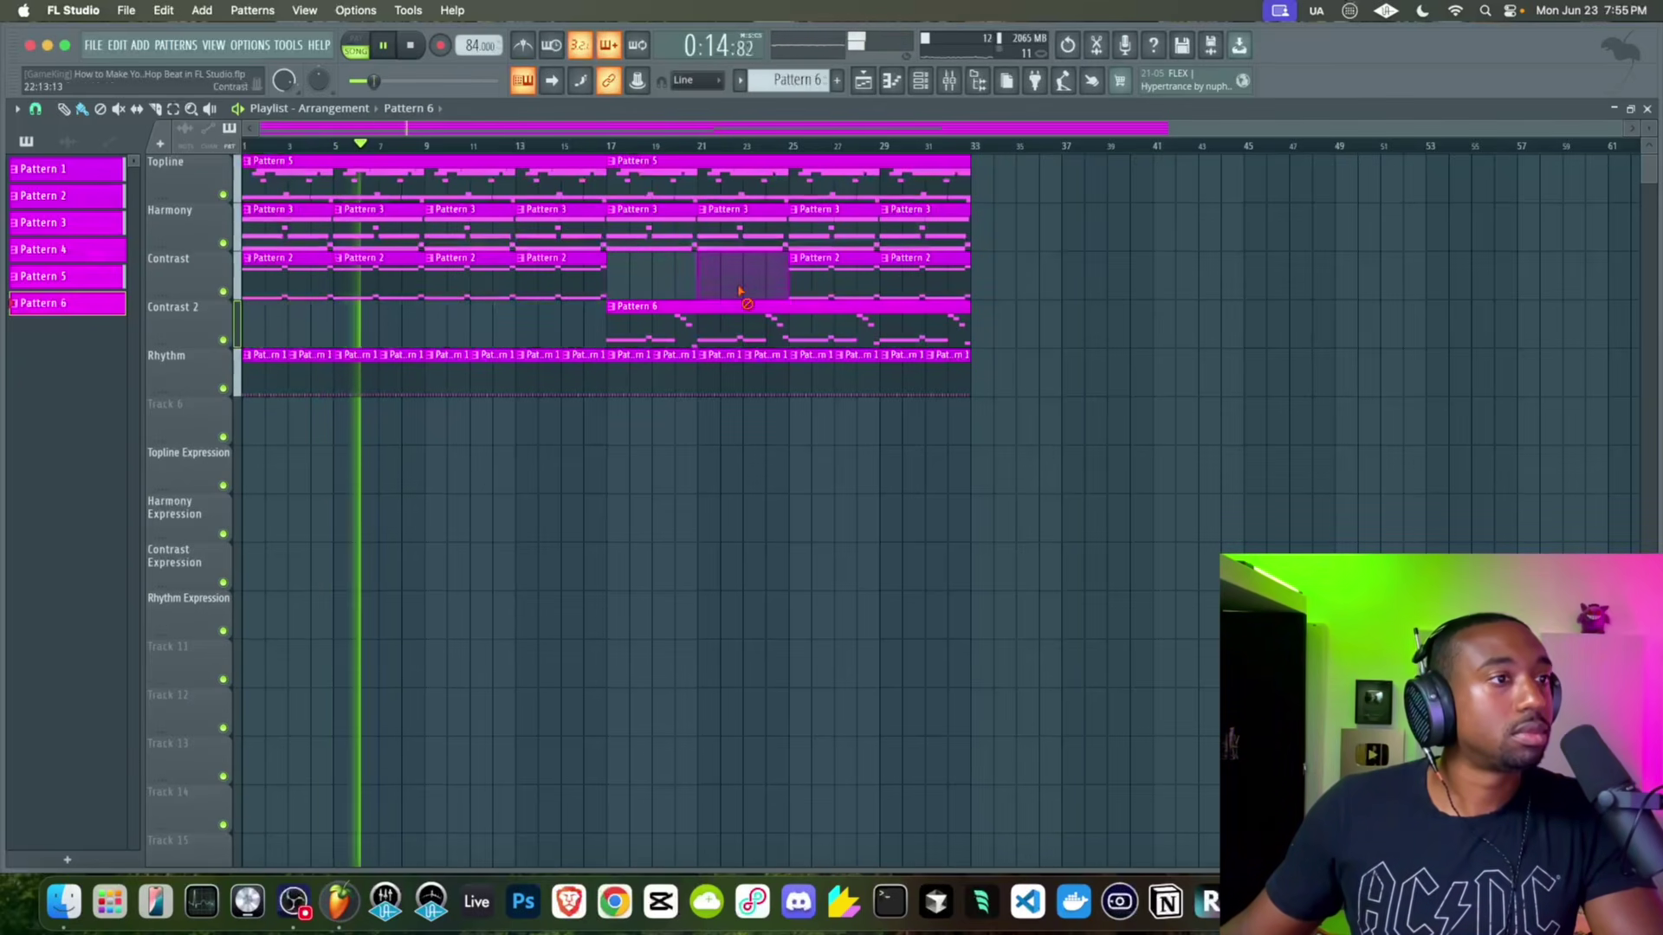
right_click(861, 289)
right_click(919, 293)
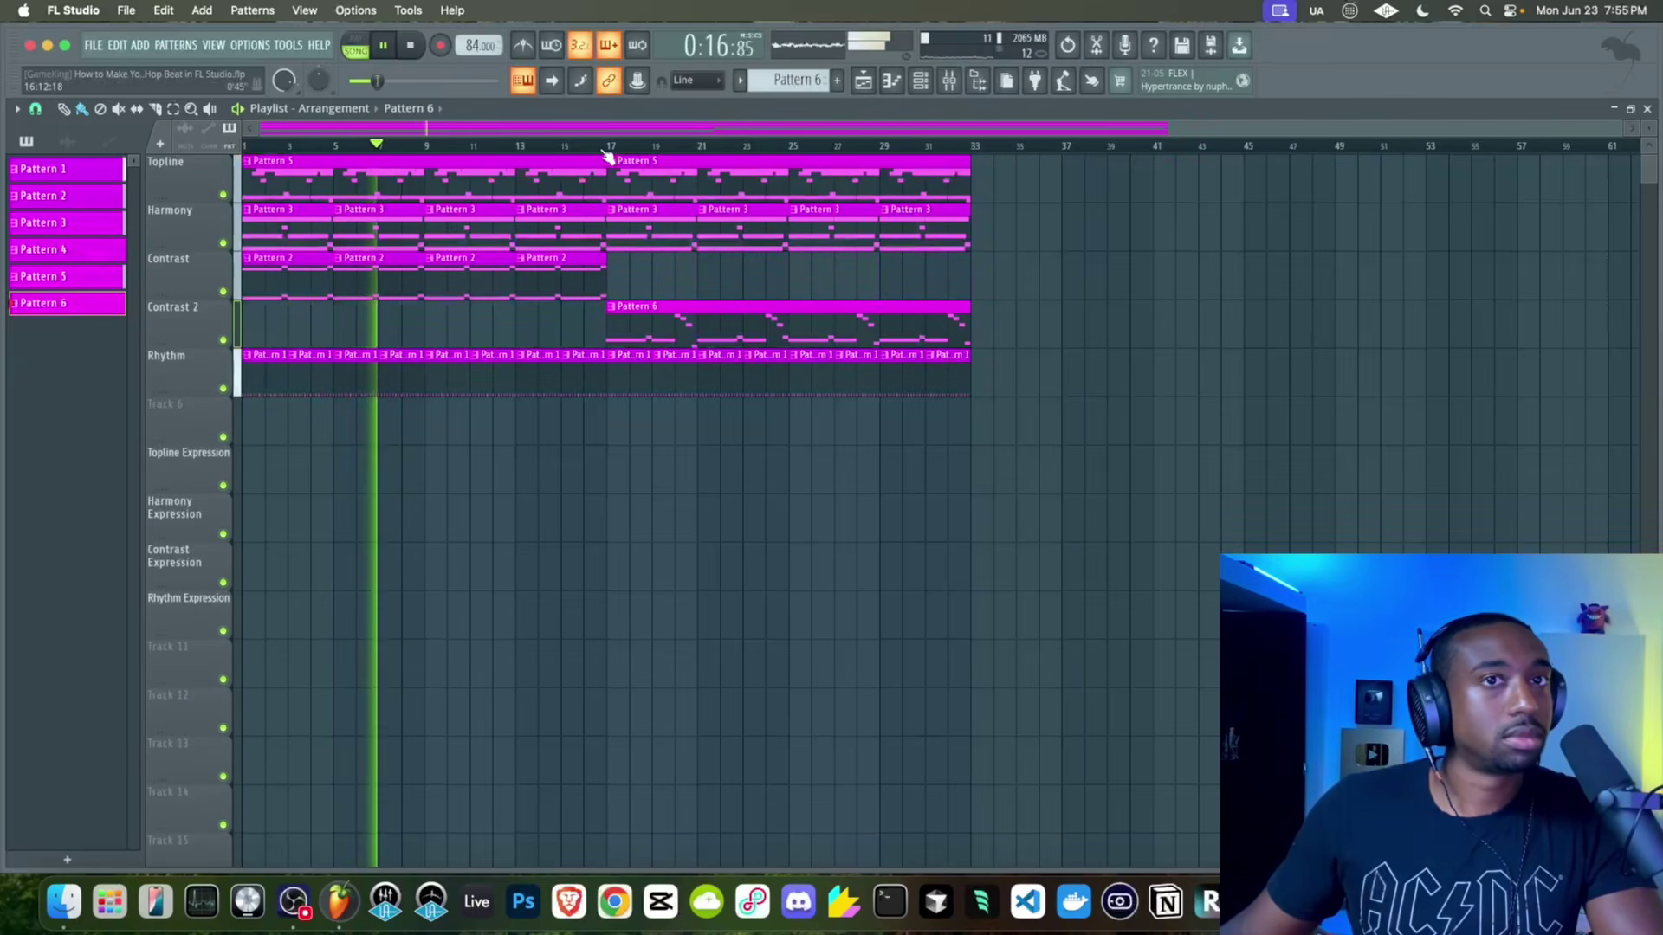
click(949, 81)
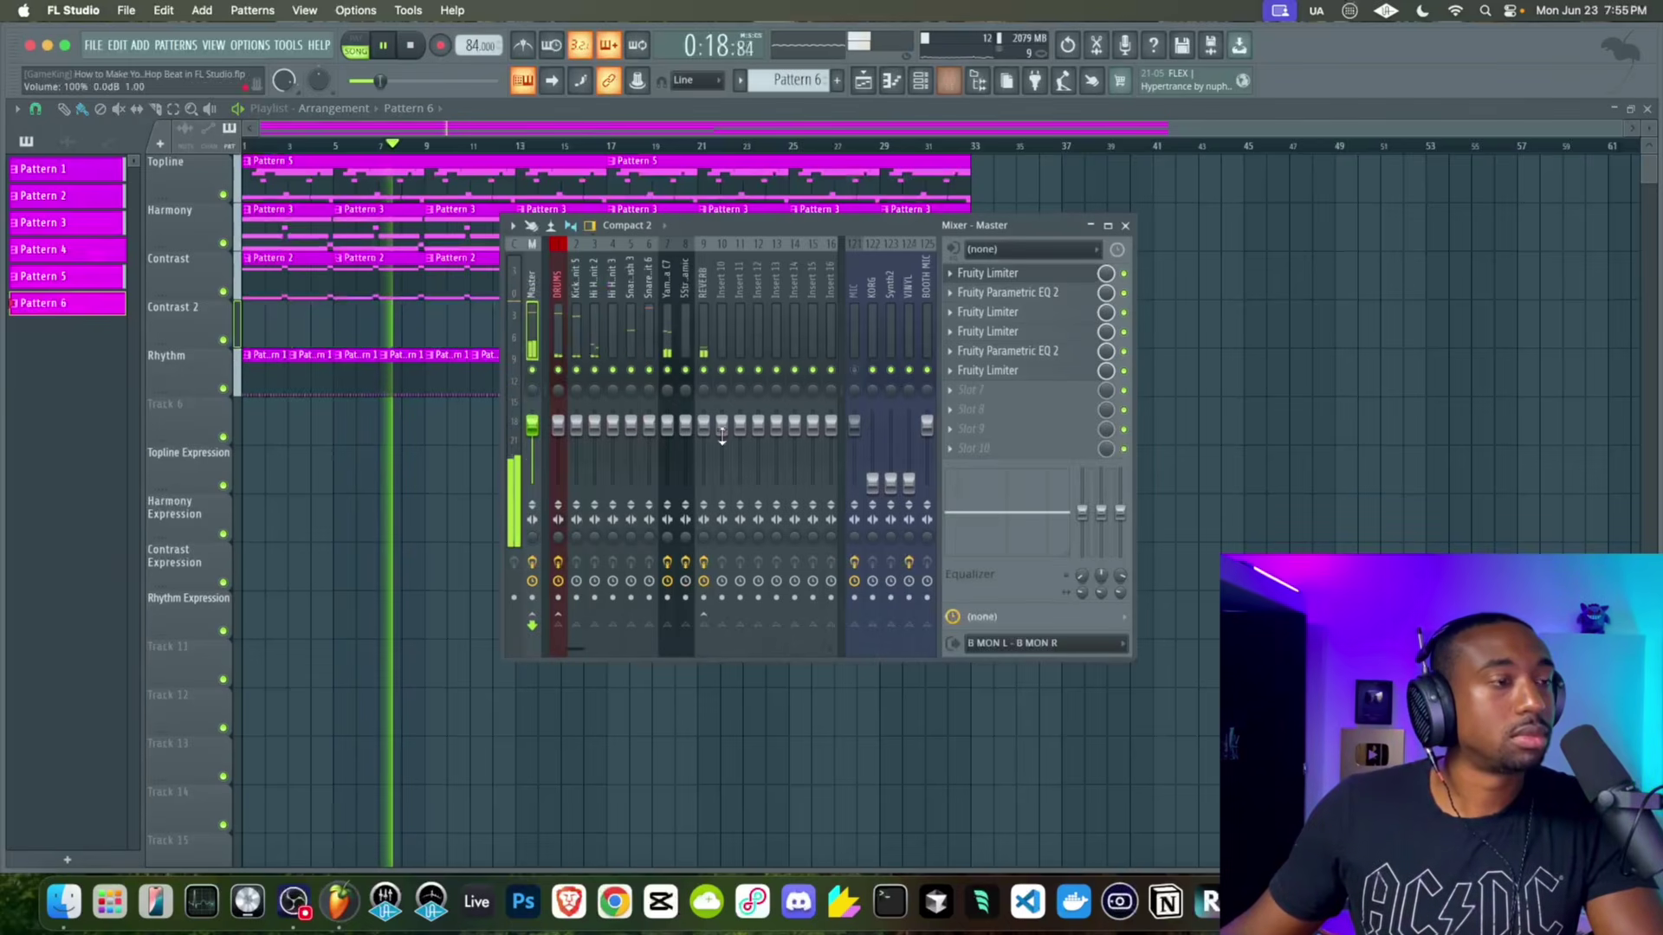
key(F9)
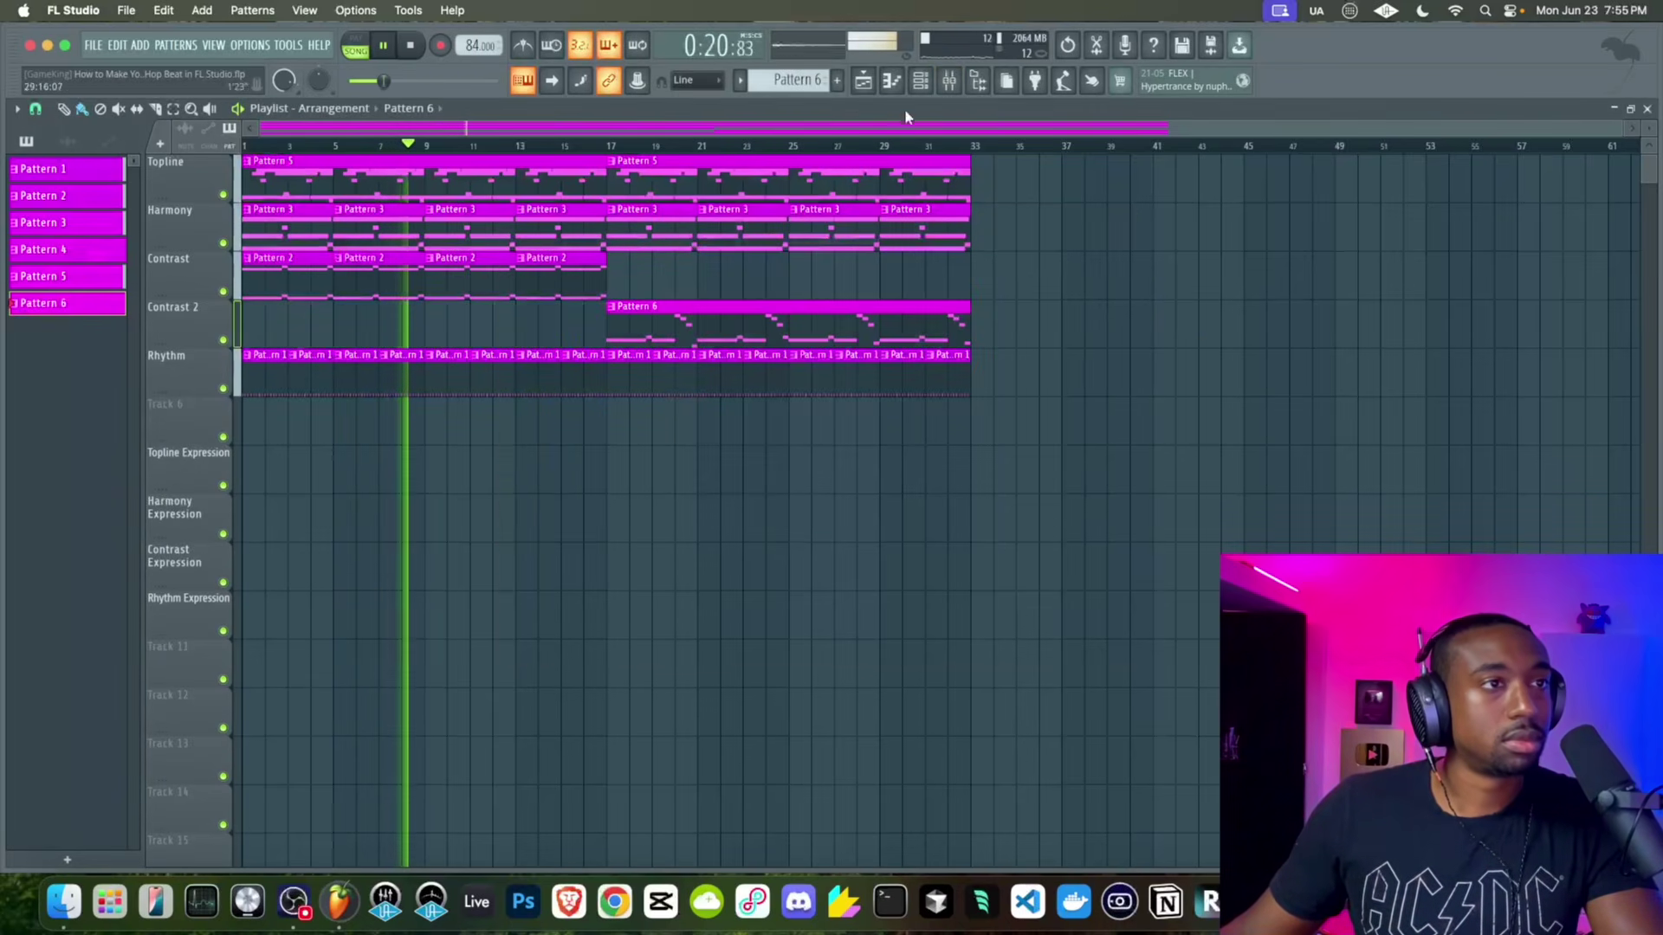
click(949, 82)
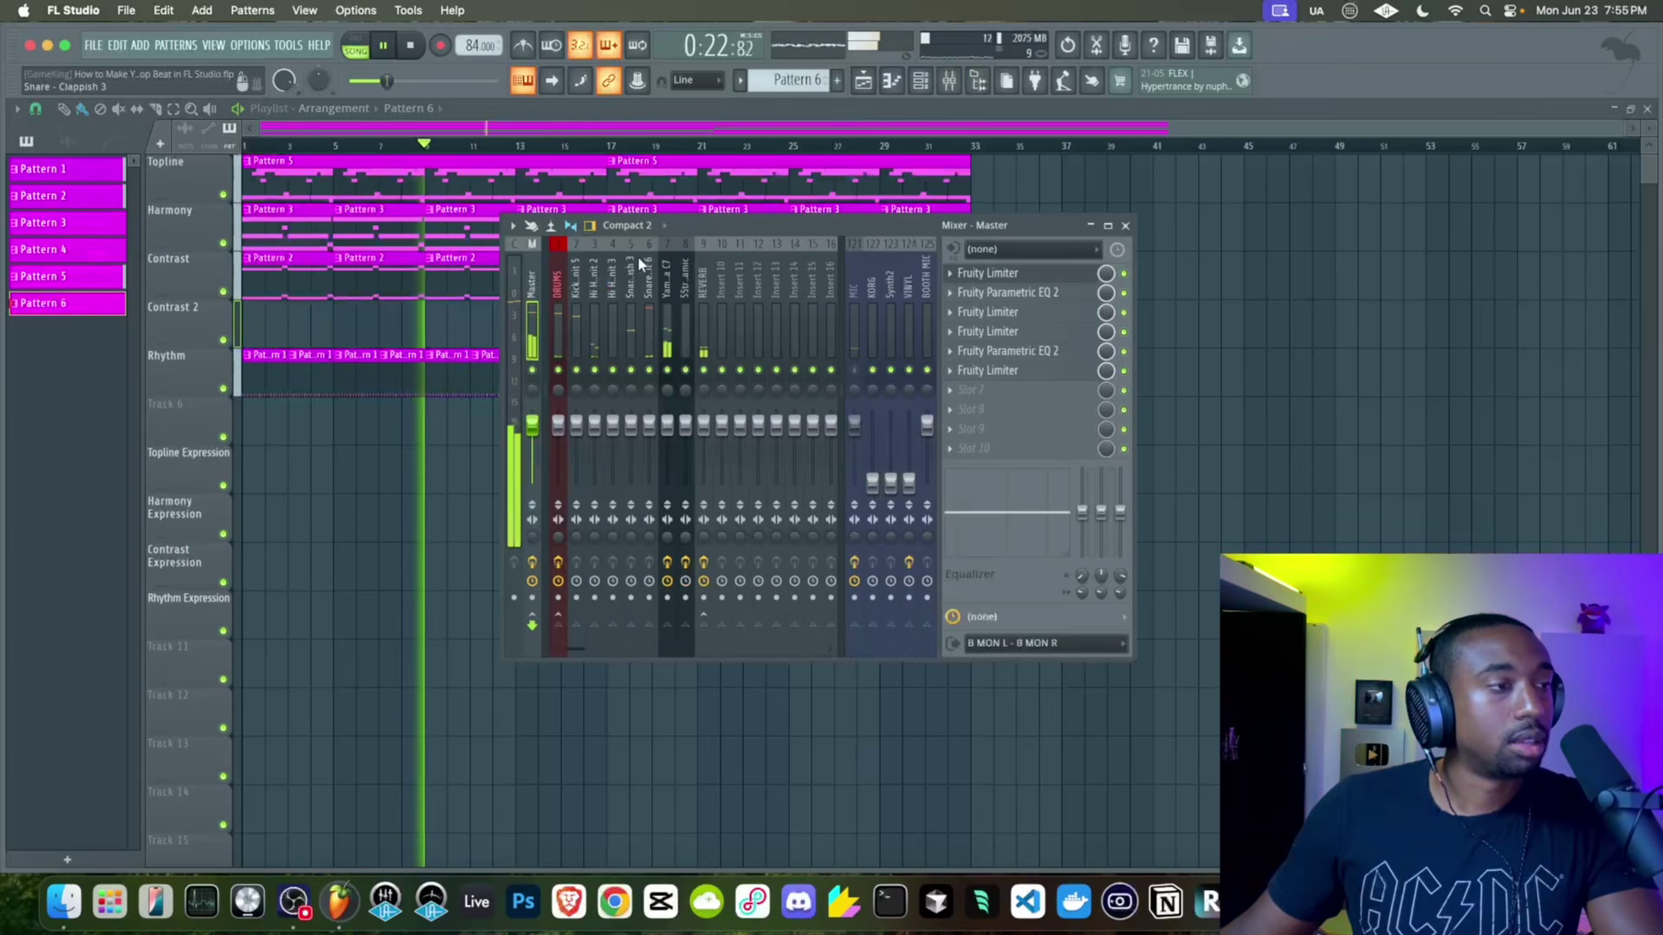
key(F9)
Move the Pattern 6 clip to bar 9 on Contrast 2 and delete the Pattern 2 clips from bar 9 onward
drag(680, 316, 495, 315)
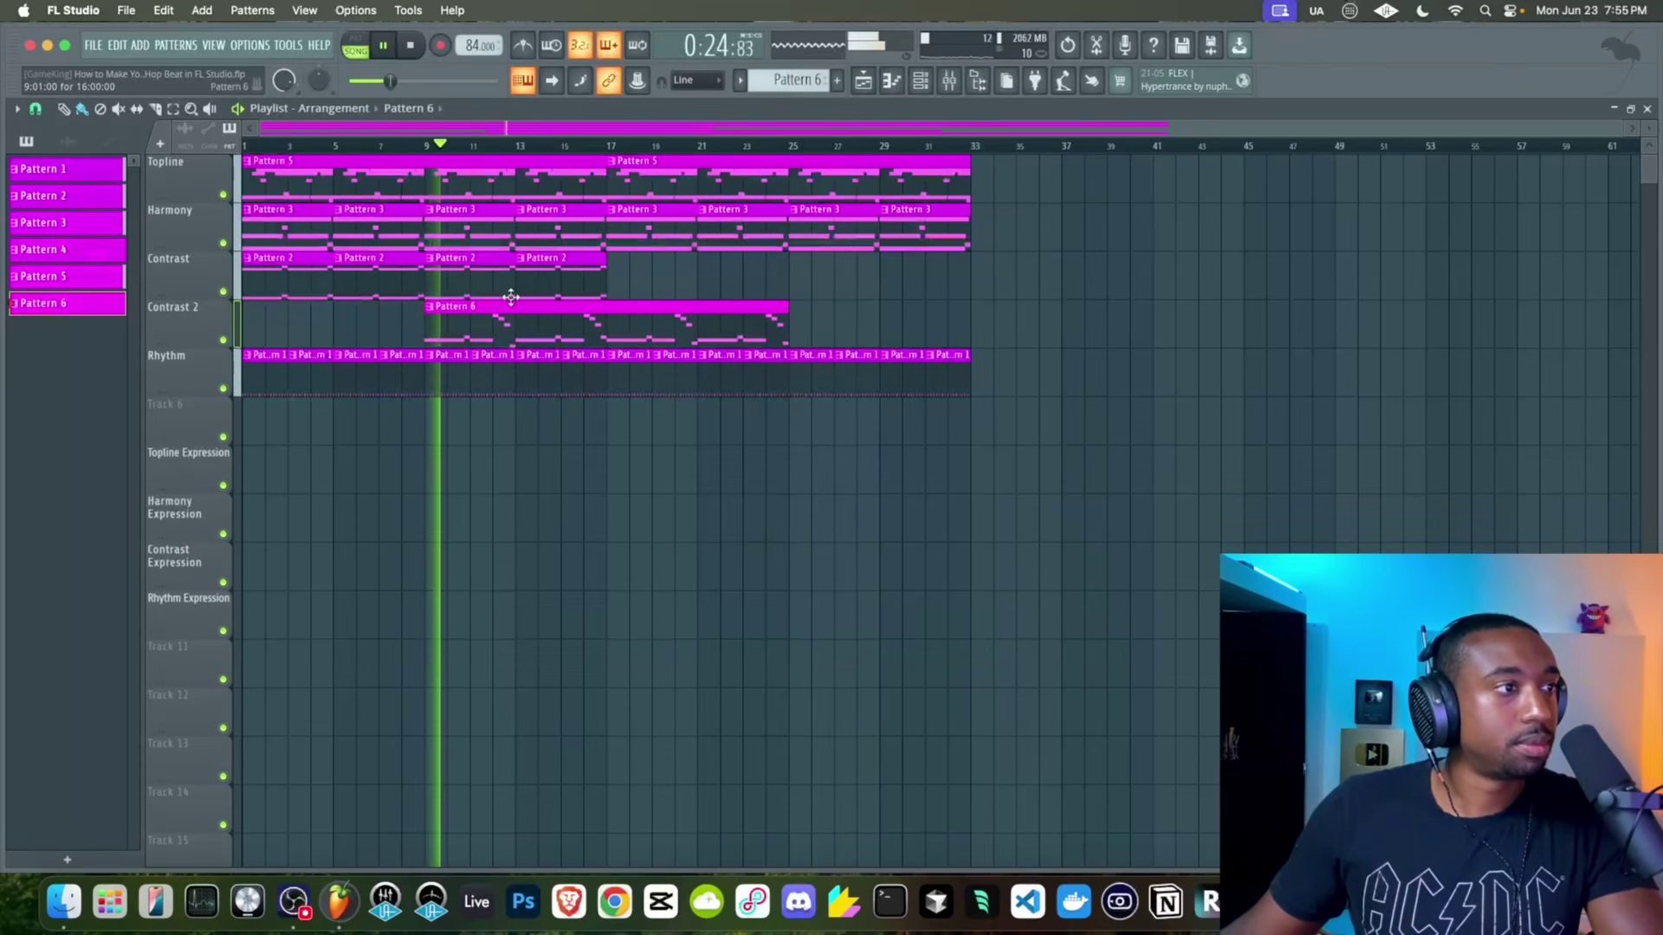
right_click(563, 276)
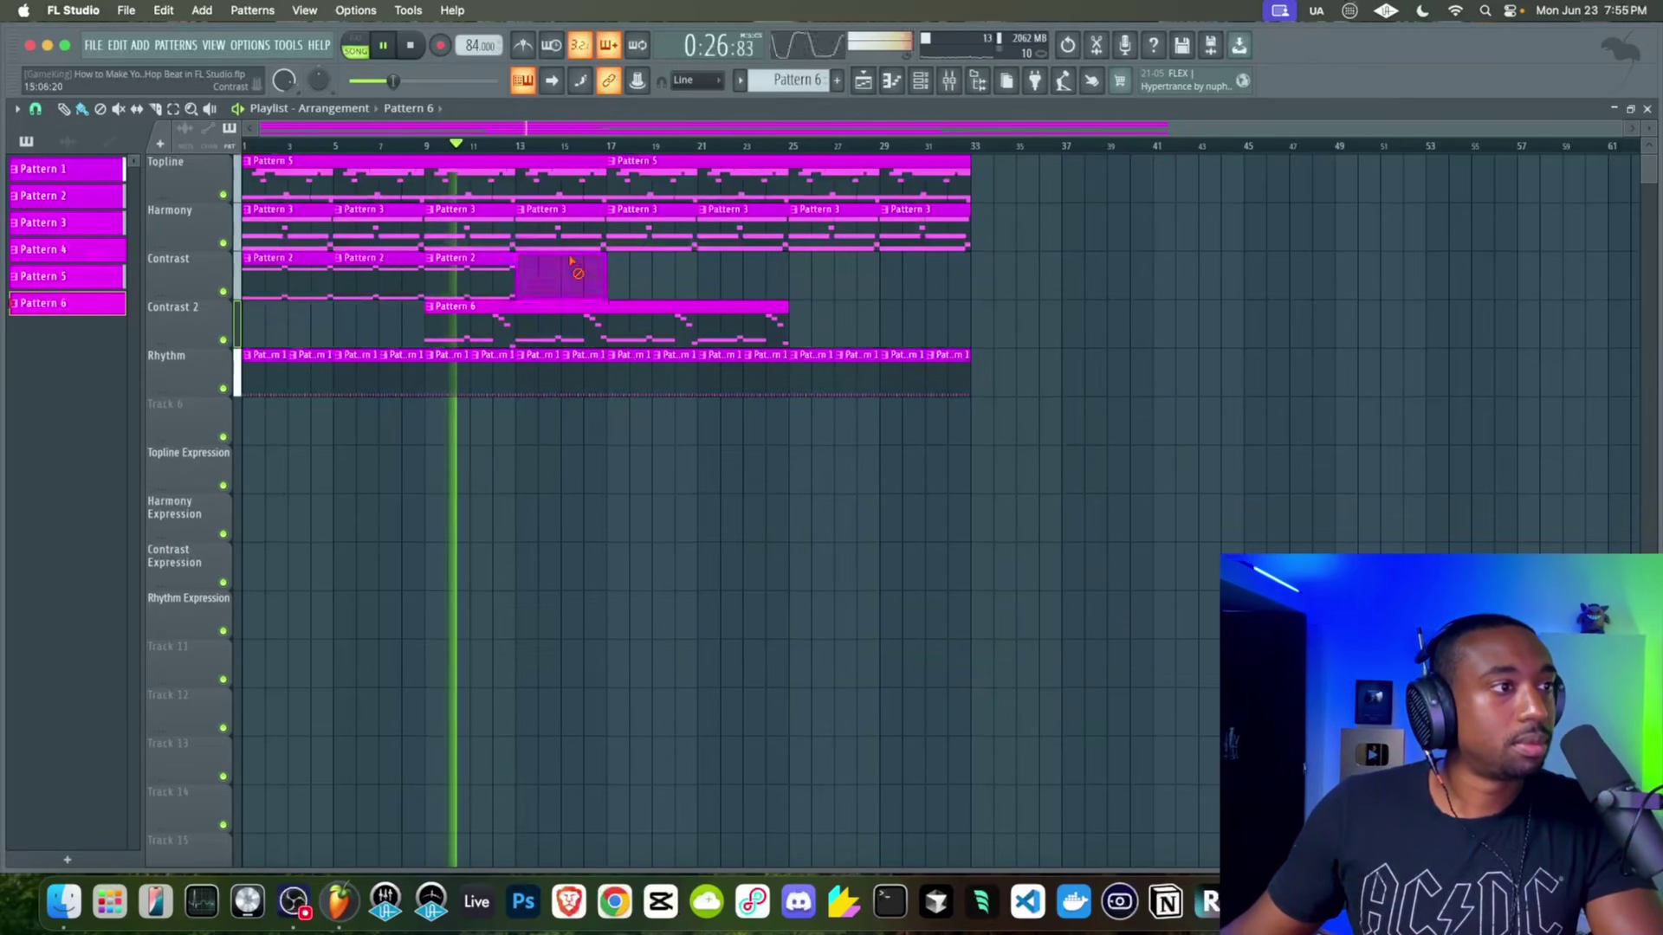
right_click(490, 285)
End the arrangement at bar 17 by deleting the Rhythm, Harmony and Topline clips beyond it and trimming Pattern 6
right_click(629, 355)
right_click(901, 370)
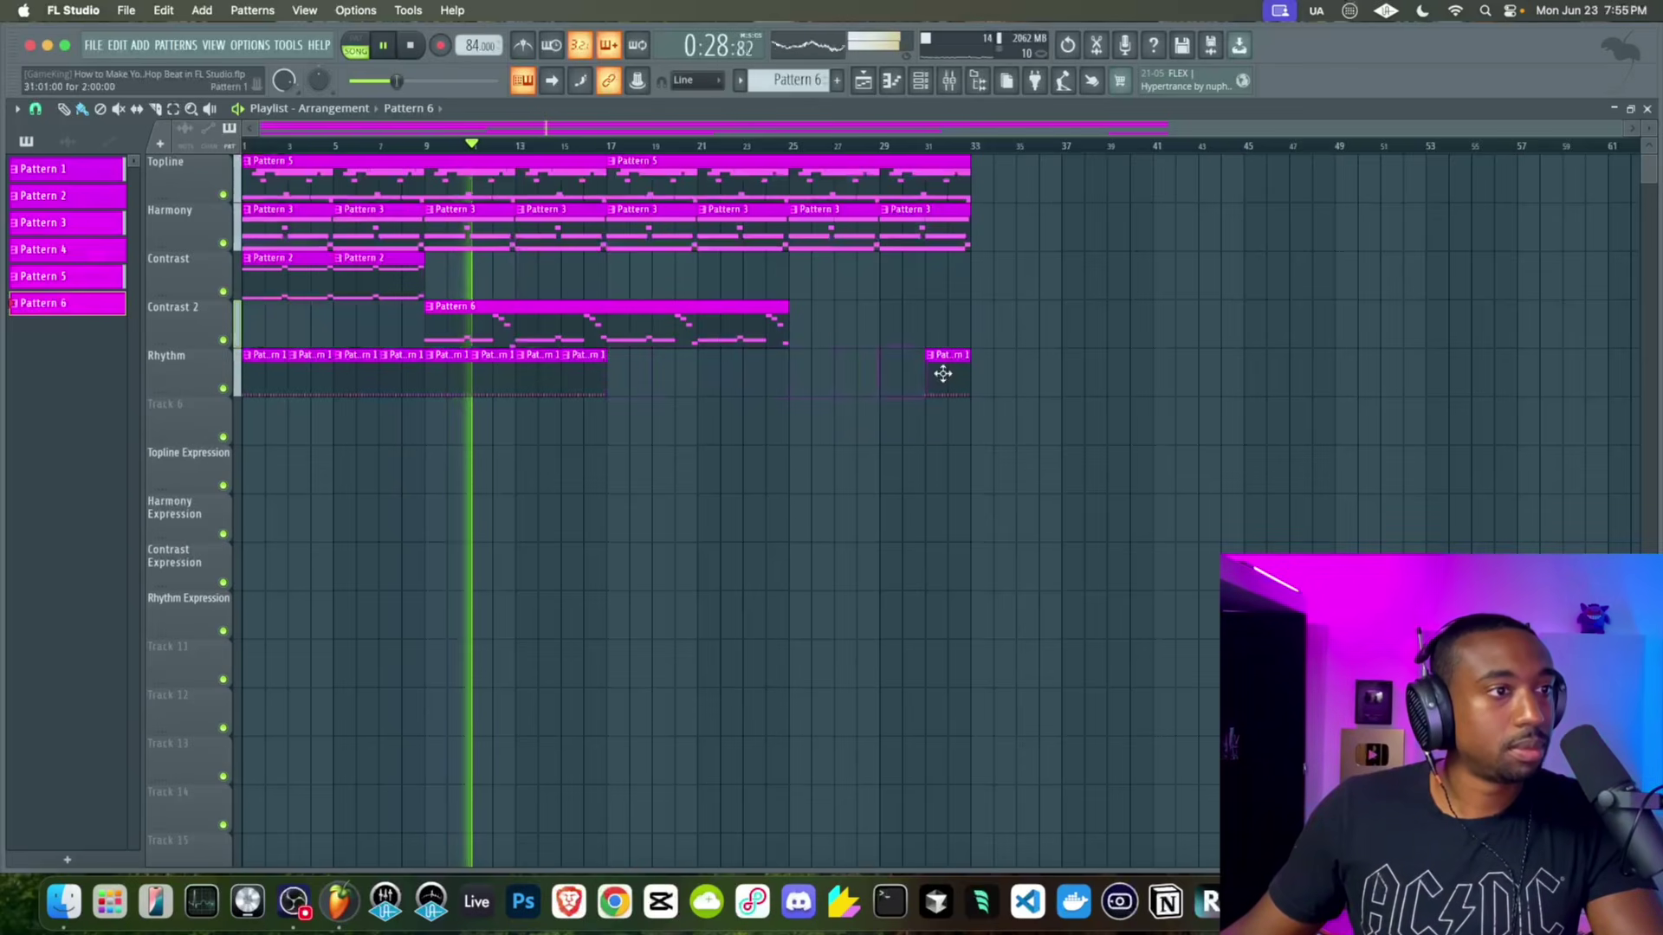
right_click(932, 386)
drag(969, 349, 655, 302)
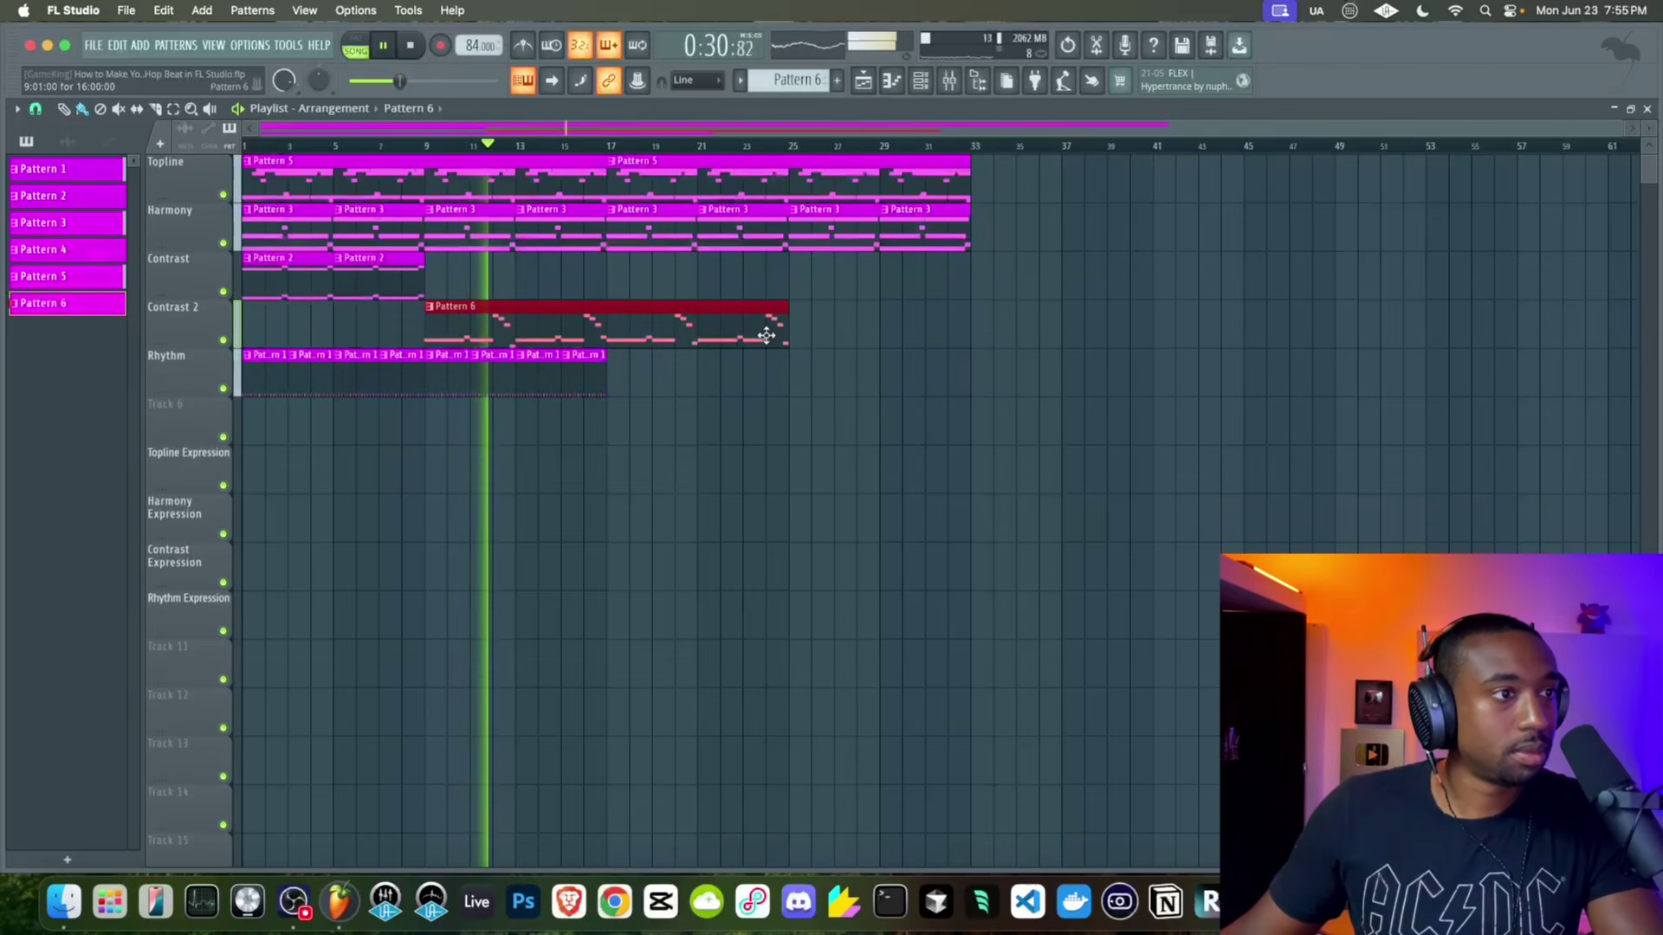
drag(799, 345, 608, 342)
drag(1005, 346, 648, 166)
right_click(649, 166)
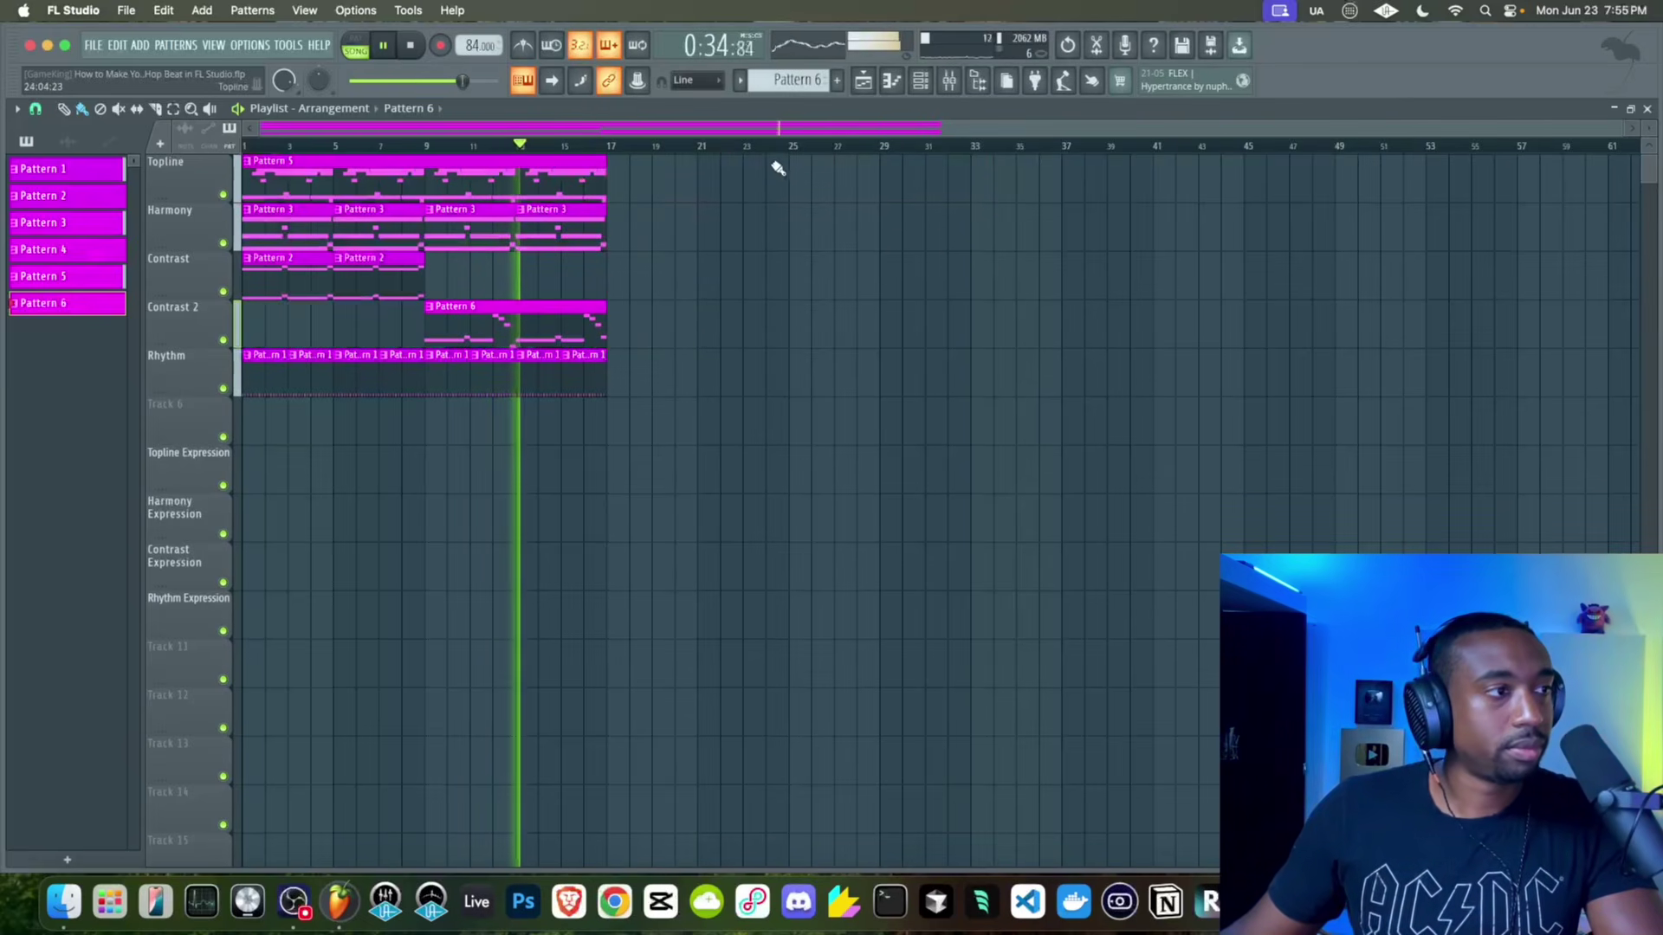
Add a Fruity Limiter to slot 3 of the 5String NewRock Dynamic mixer track and close the plugin and mixer
key(ctrl+a)
click(953, 81)
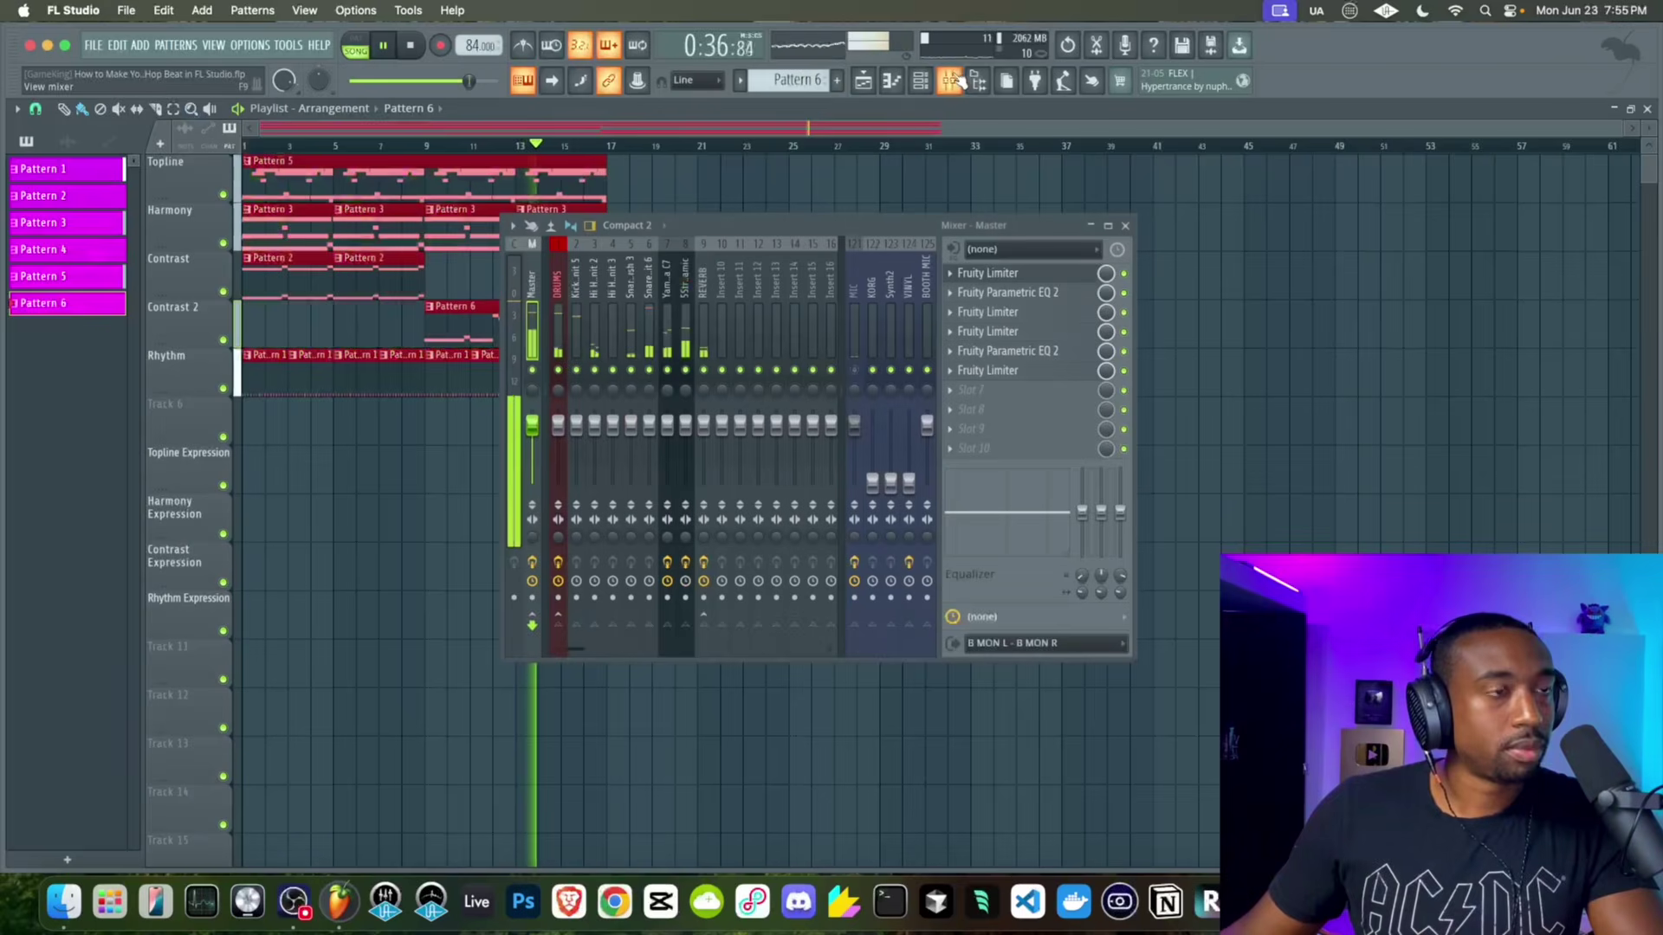
click(707, 353)
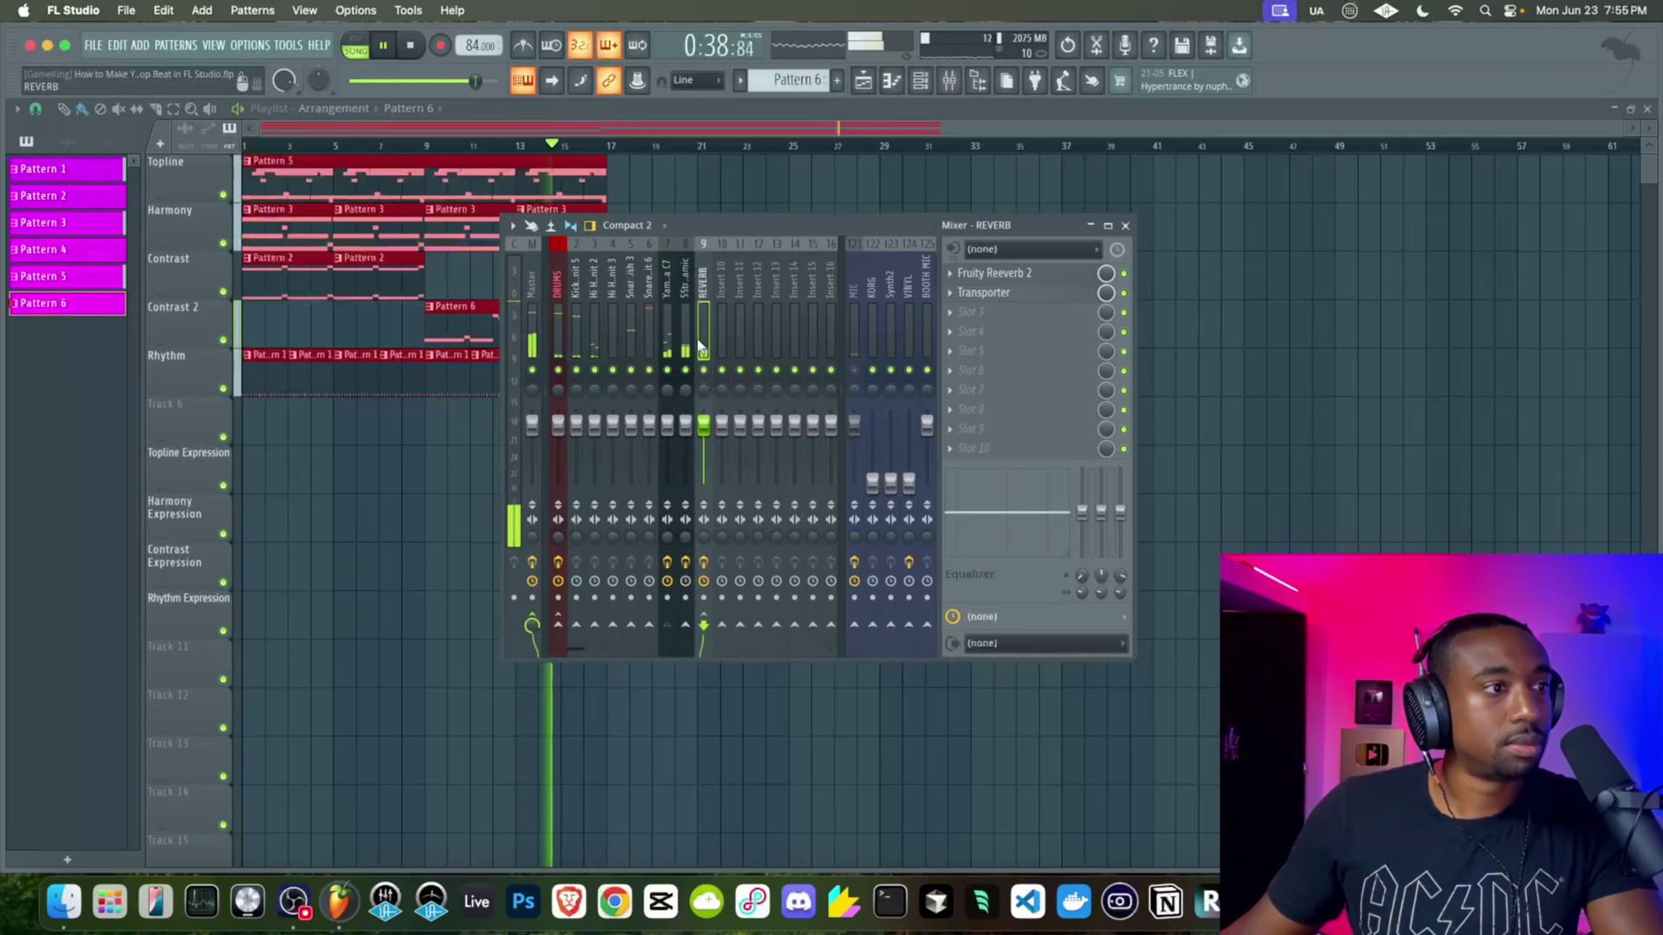
click(1018, 323)
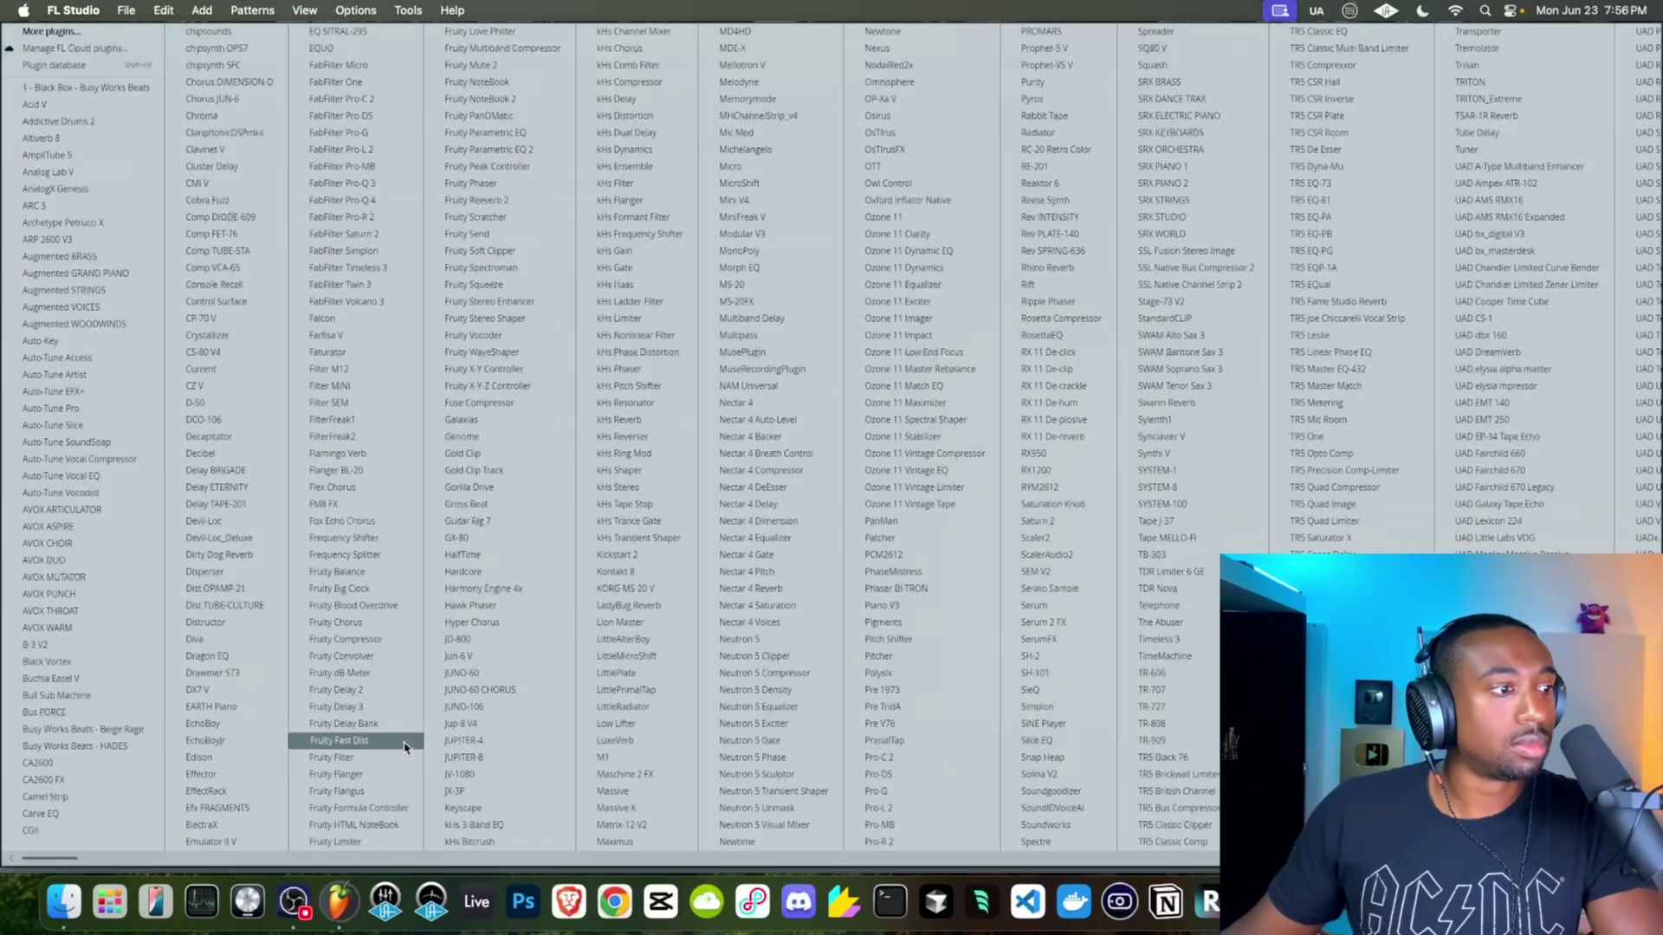
click(395, 842)
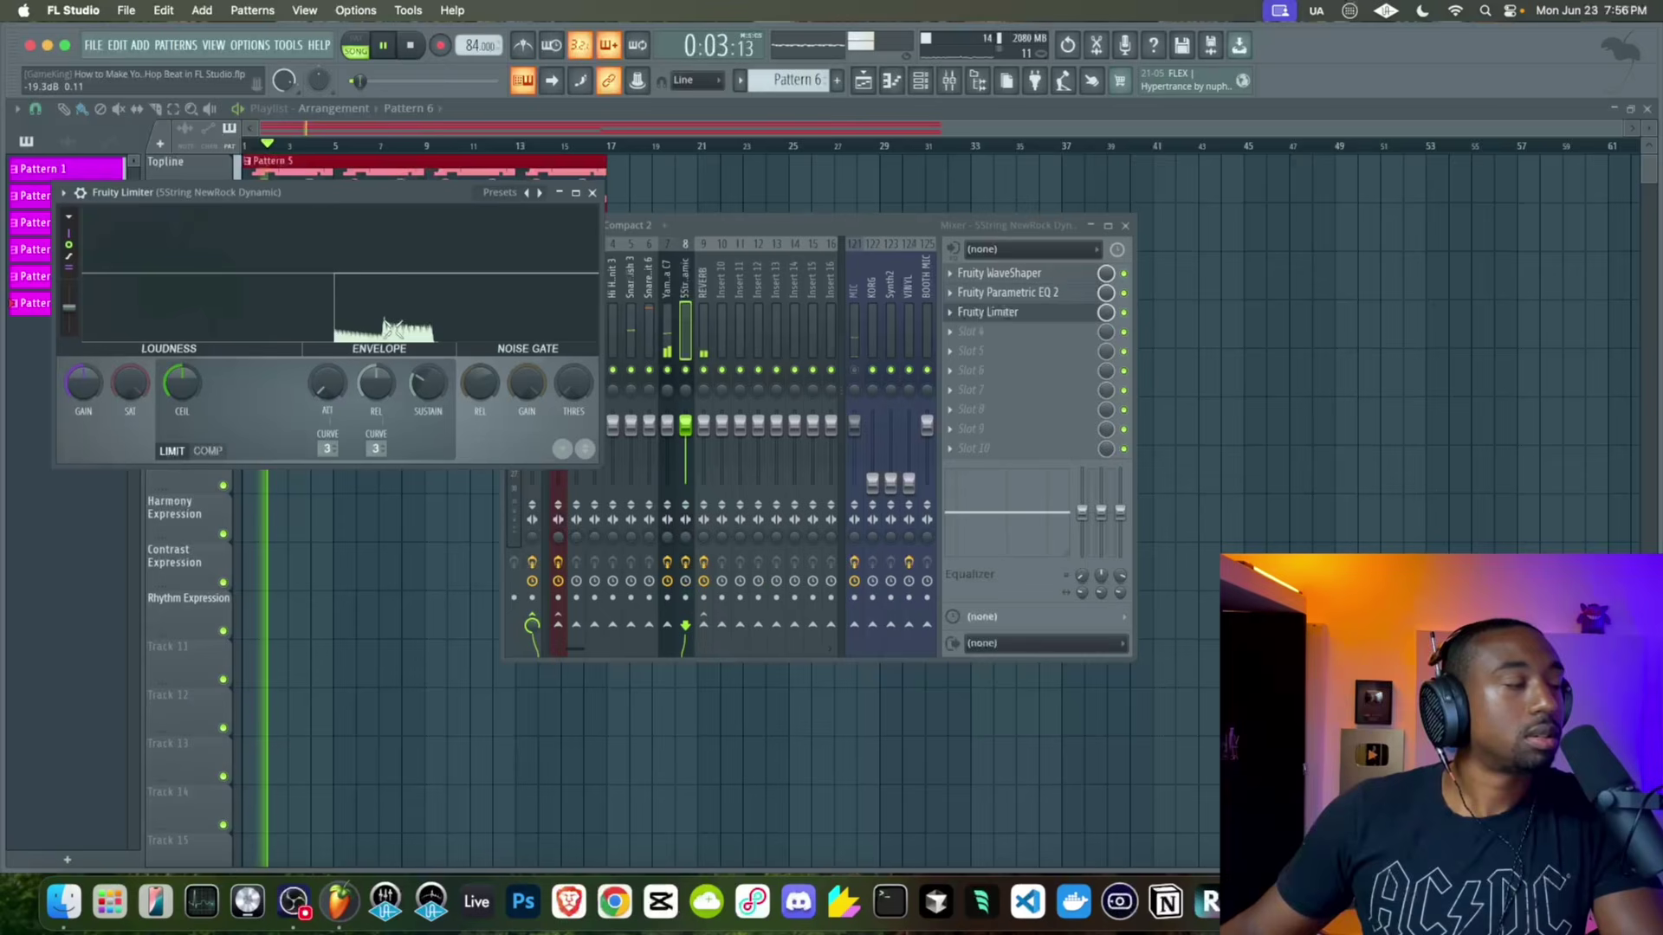
click(408, 499)
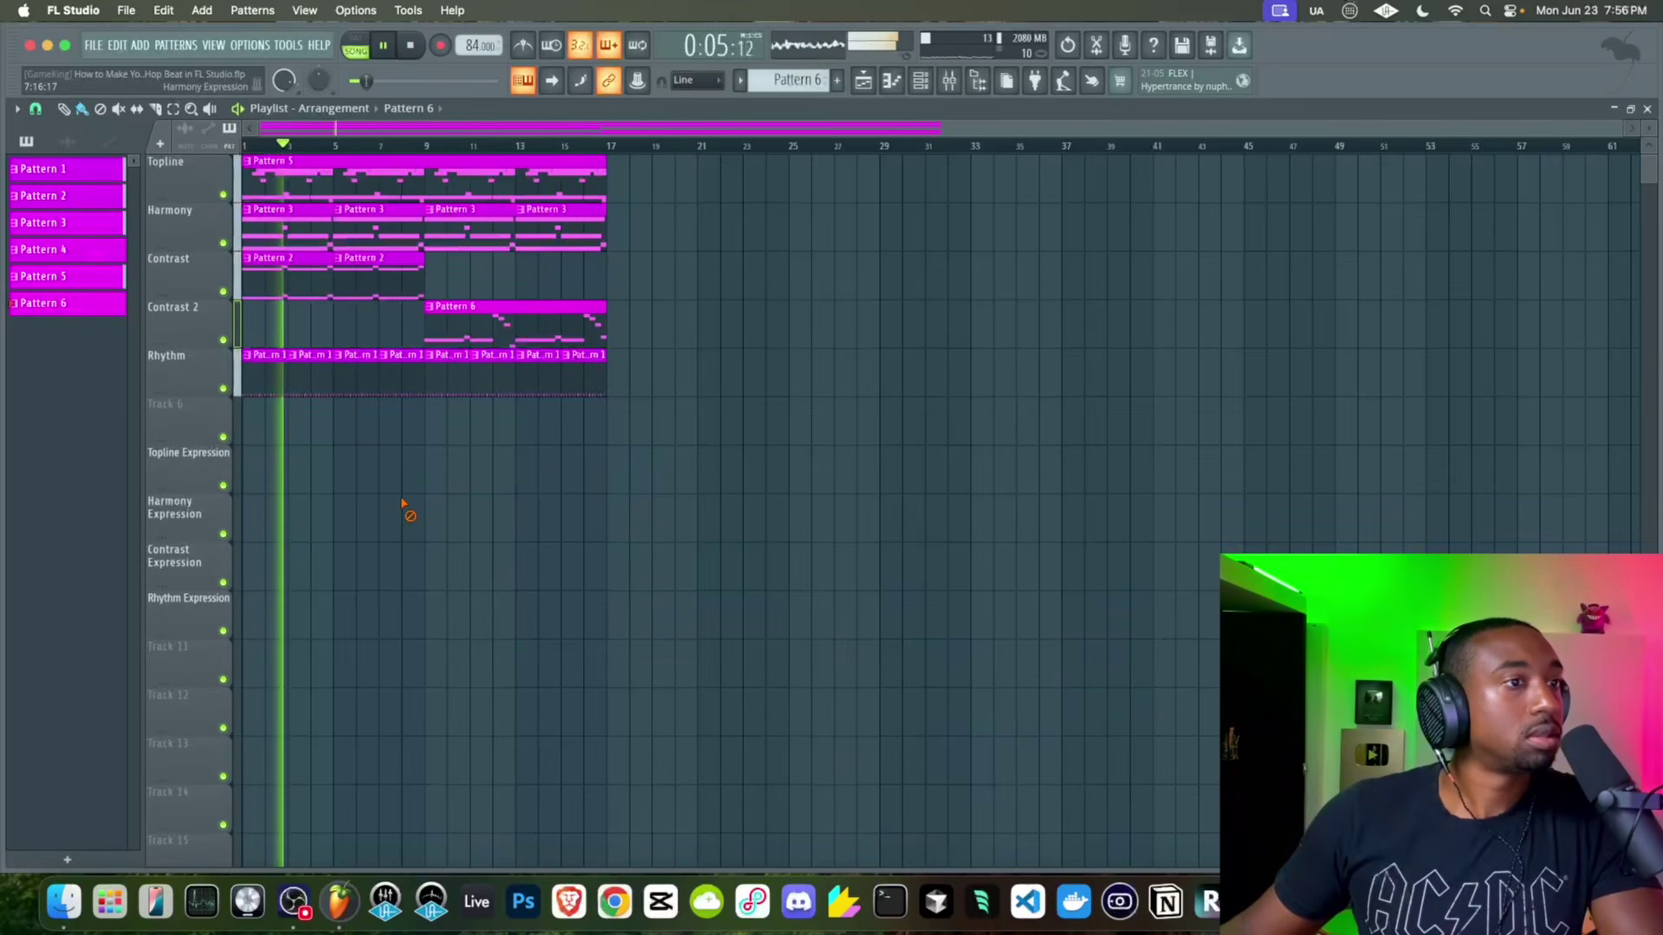
Inspect the Fruity Parametric EQ 2 and Fruity Limiter on the 5String NewRock Dynamic track during playback, and close all windows
click(956, 84)
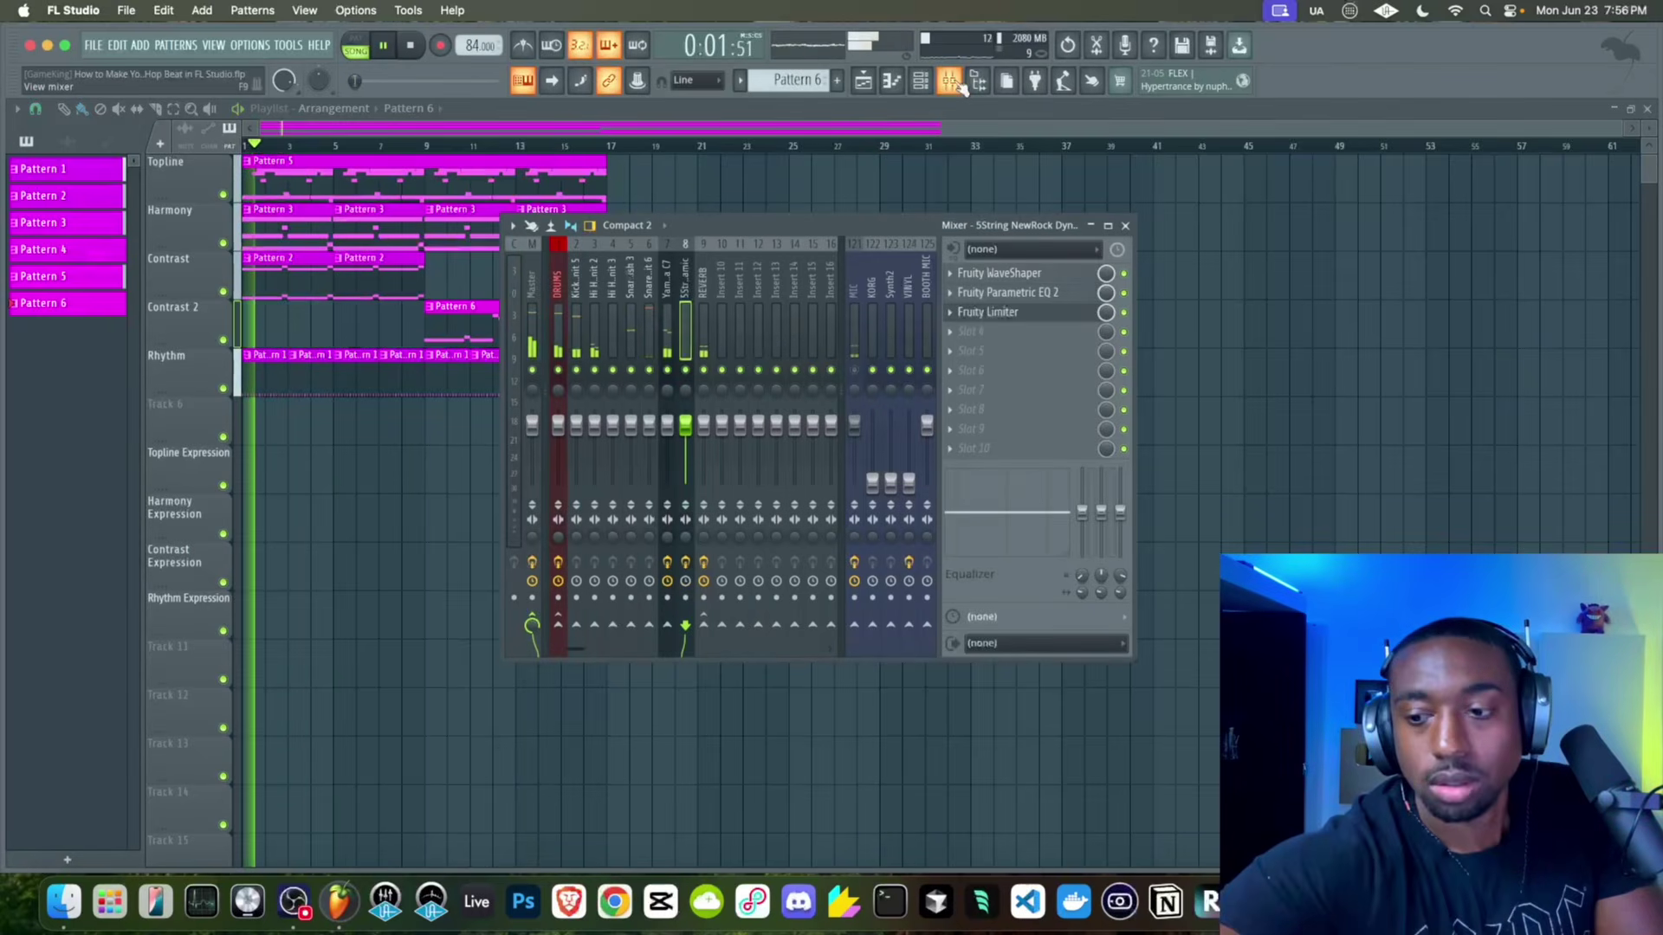
click(1002, 299)
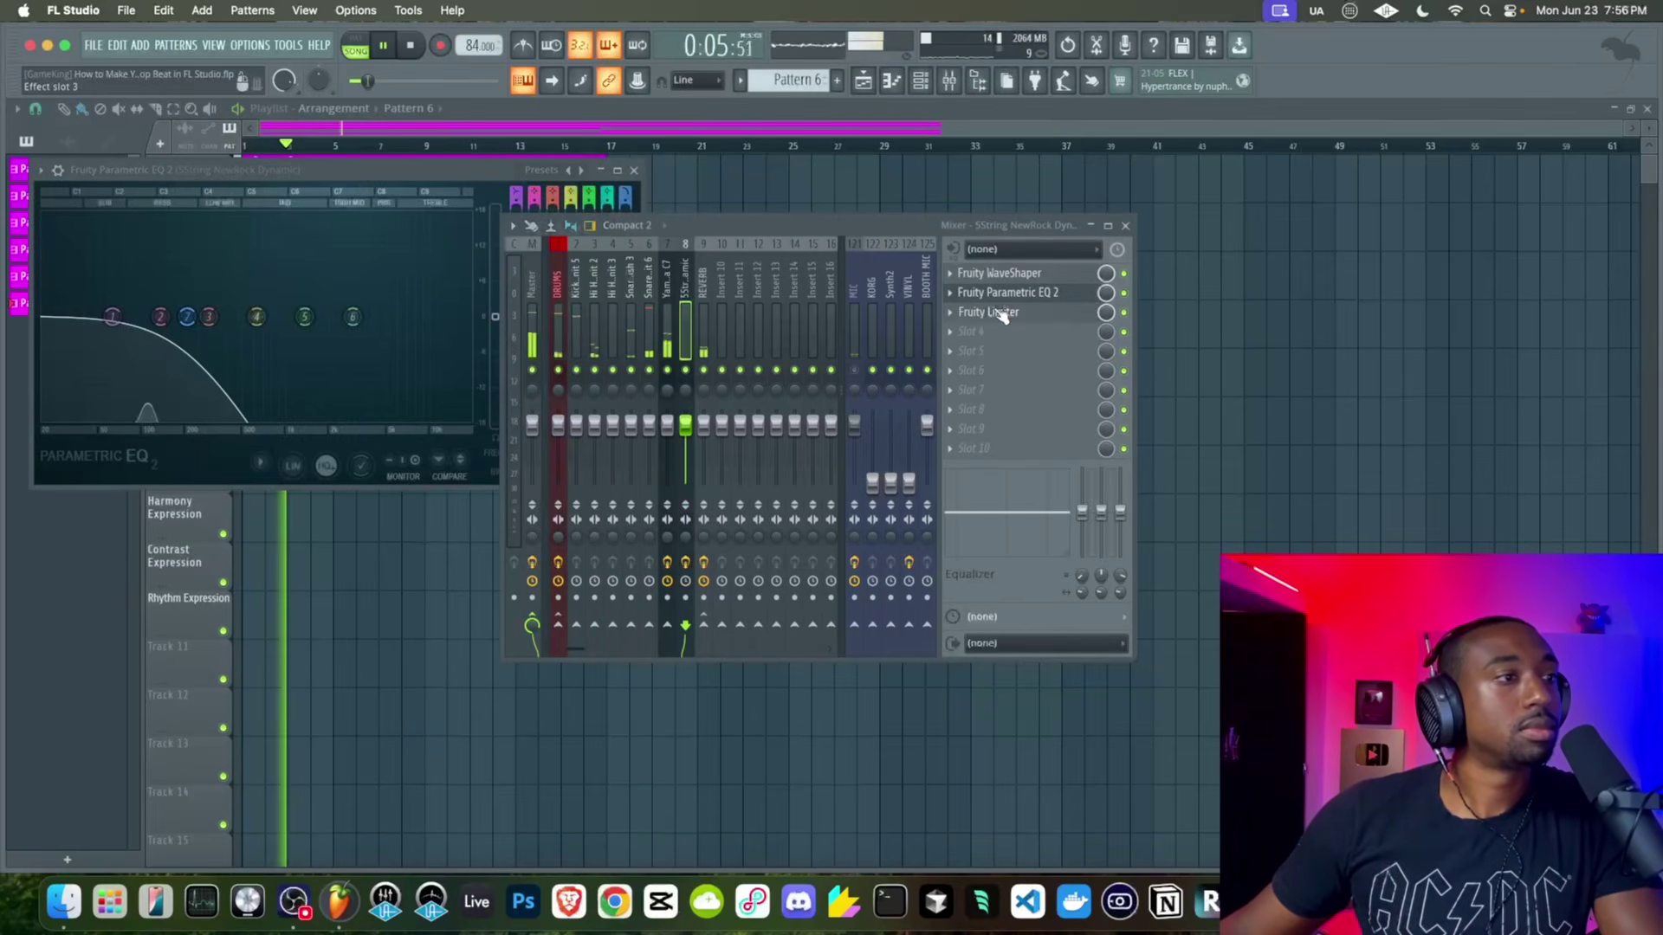
click(1016, 315)
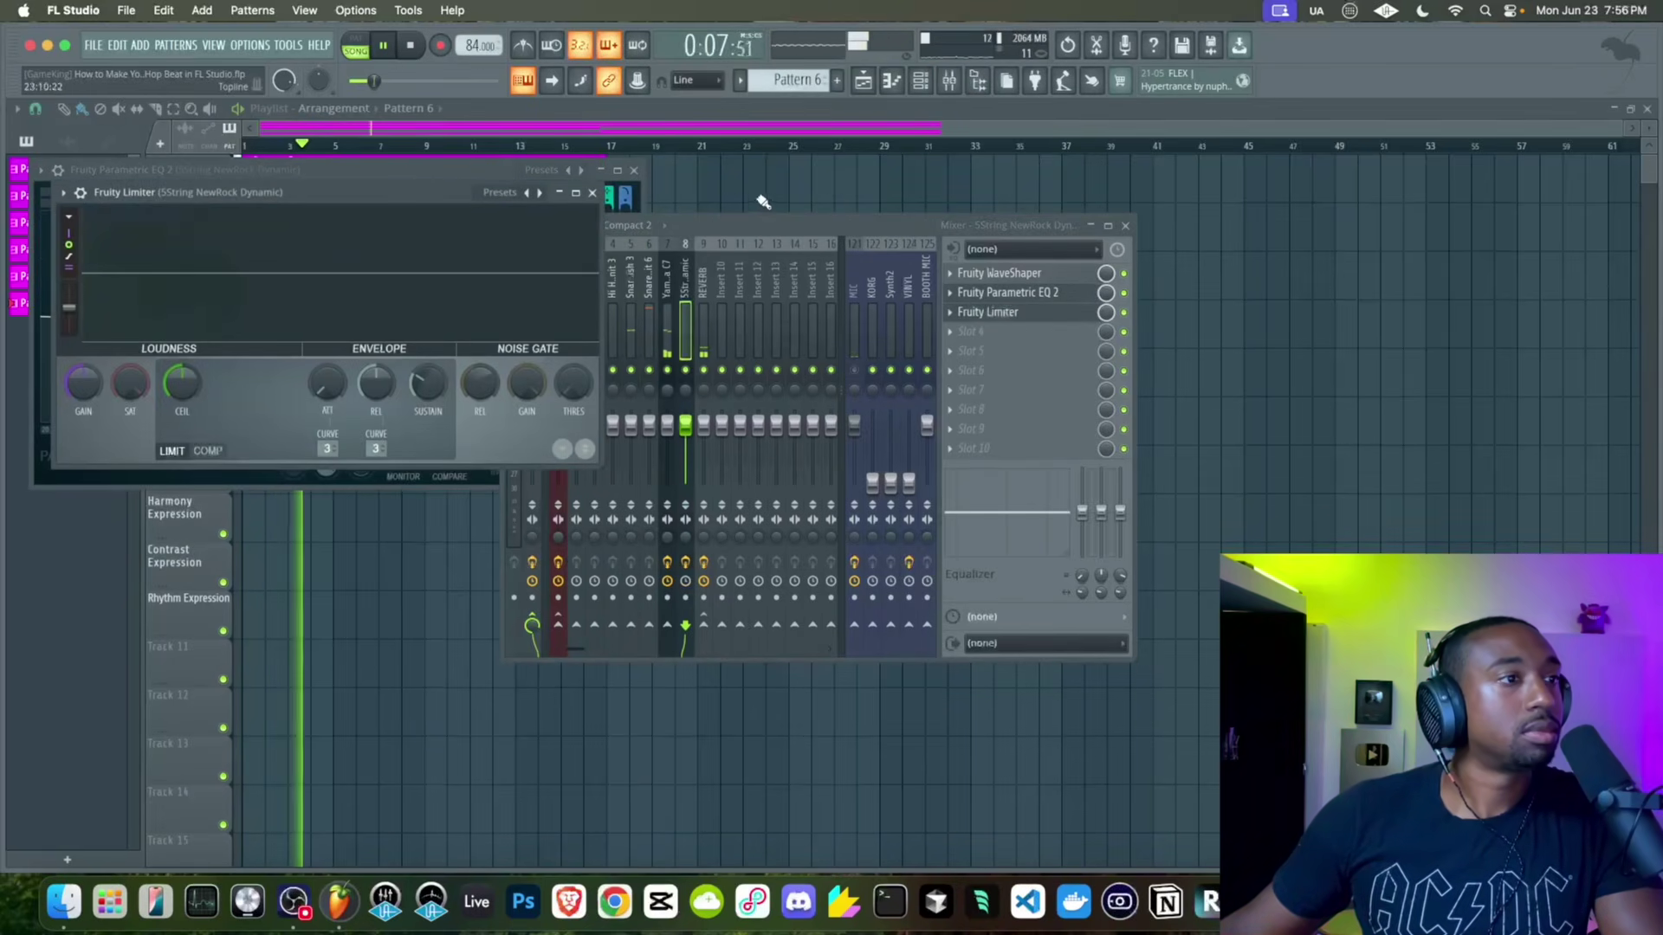
key(F12)
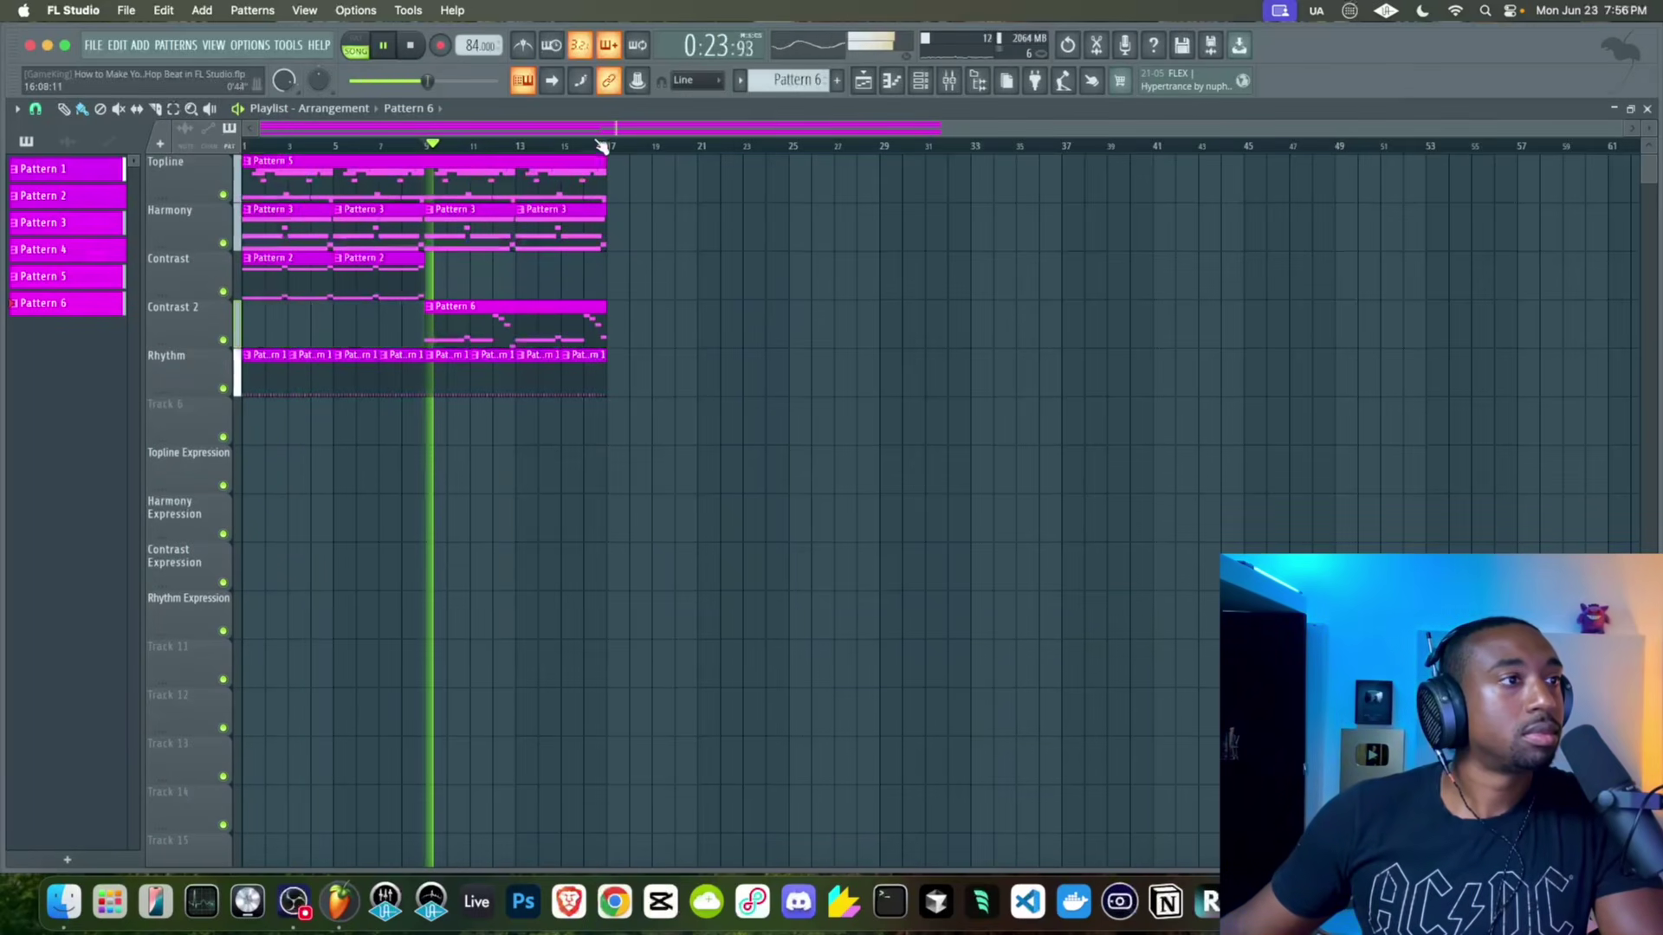
Loop bars 9 to 17, switch the 5String NewRock Dynamic limiter to compressor mode, lower its threshold and raise its ratio
drag(602, 145, 459, 147)
click(949, 82)
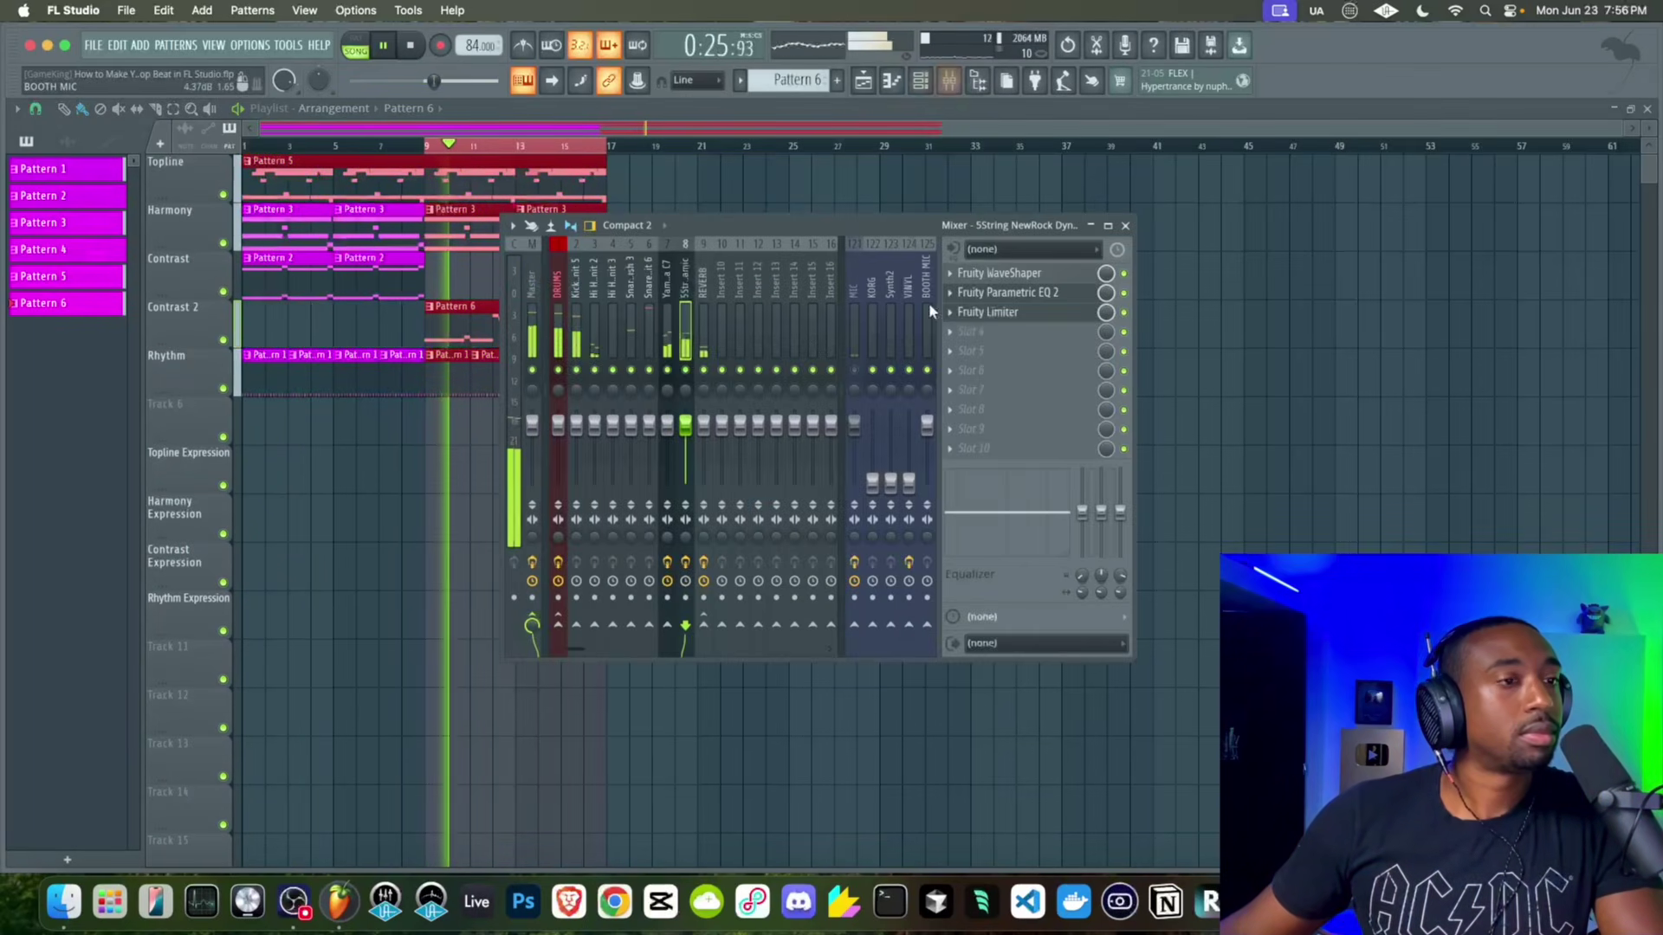
click(987, 312)
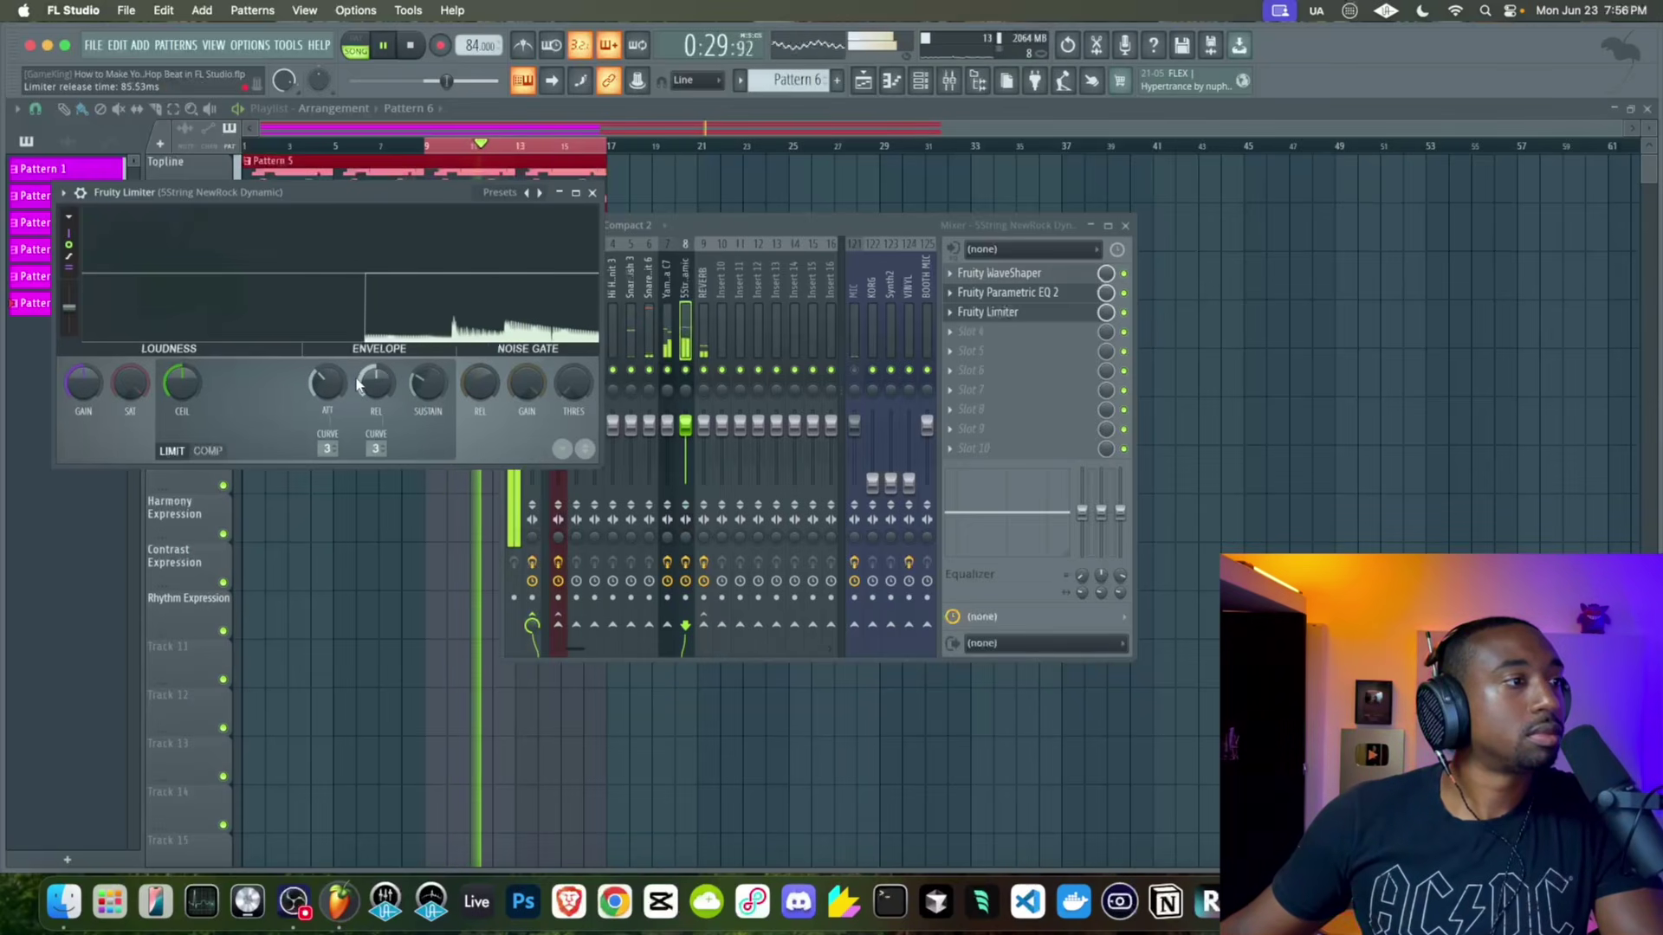
click(208, 450)
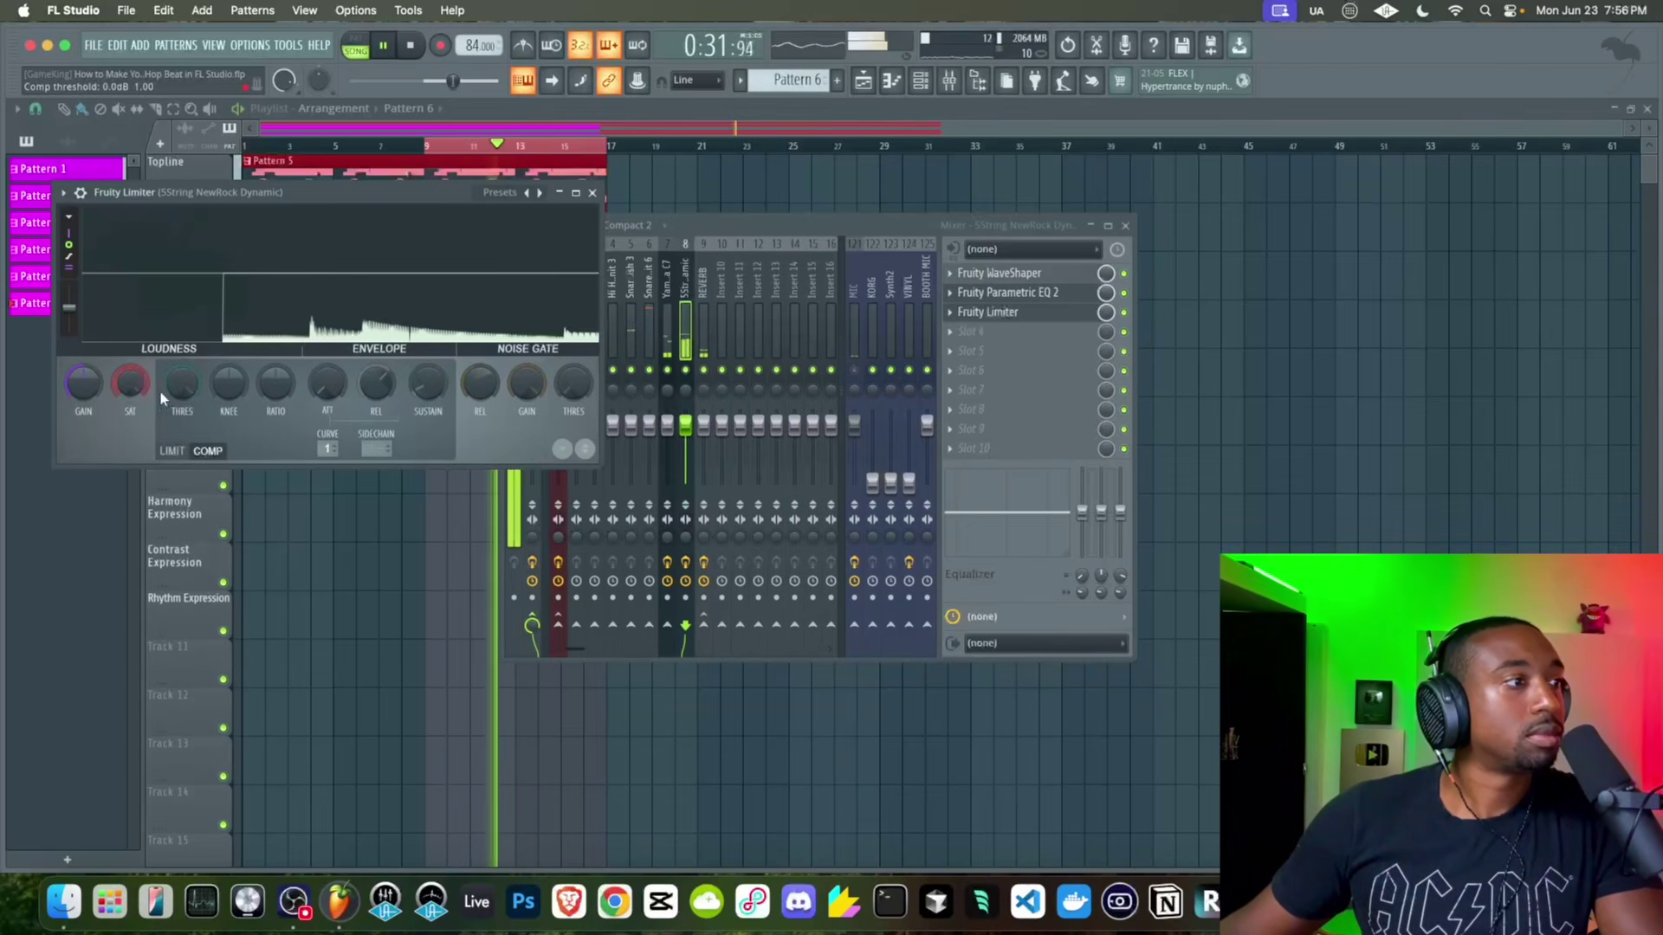
drag(174, 387, 174, 392)
drag(275, 383, 276, 362)
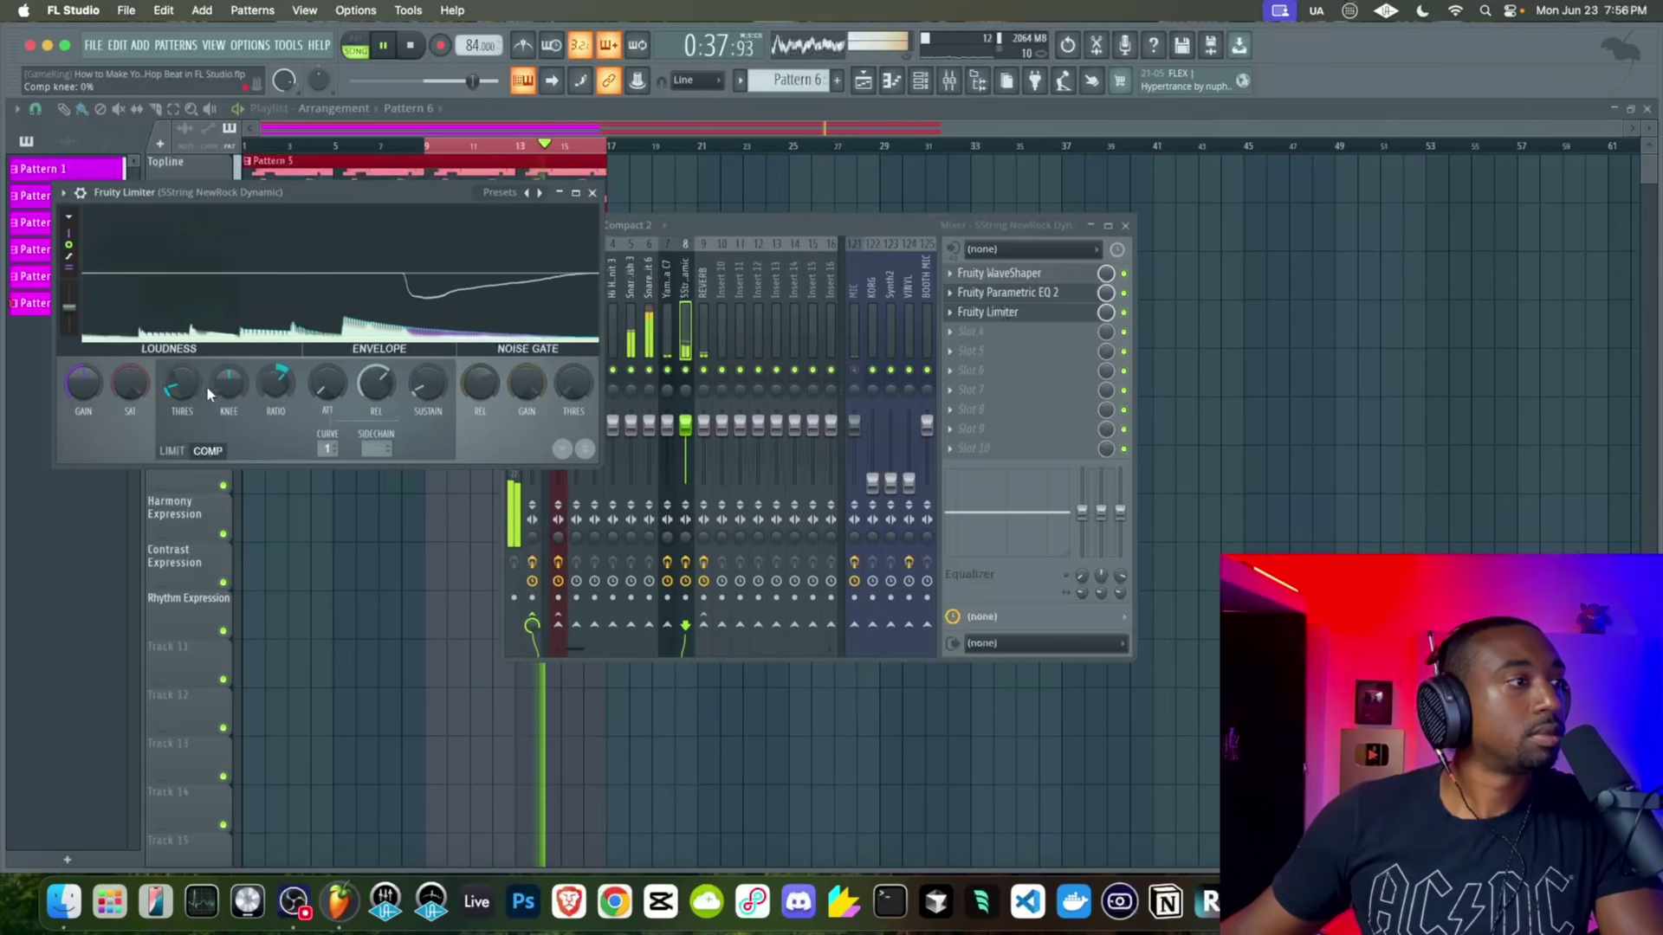
Add a Fruity Parametric EQ 2 to slot 4 of the 5String NewRock Dynamic track, close the windows, and clear the playlist's loop selection
click(993, 338)
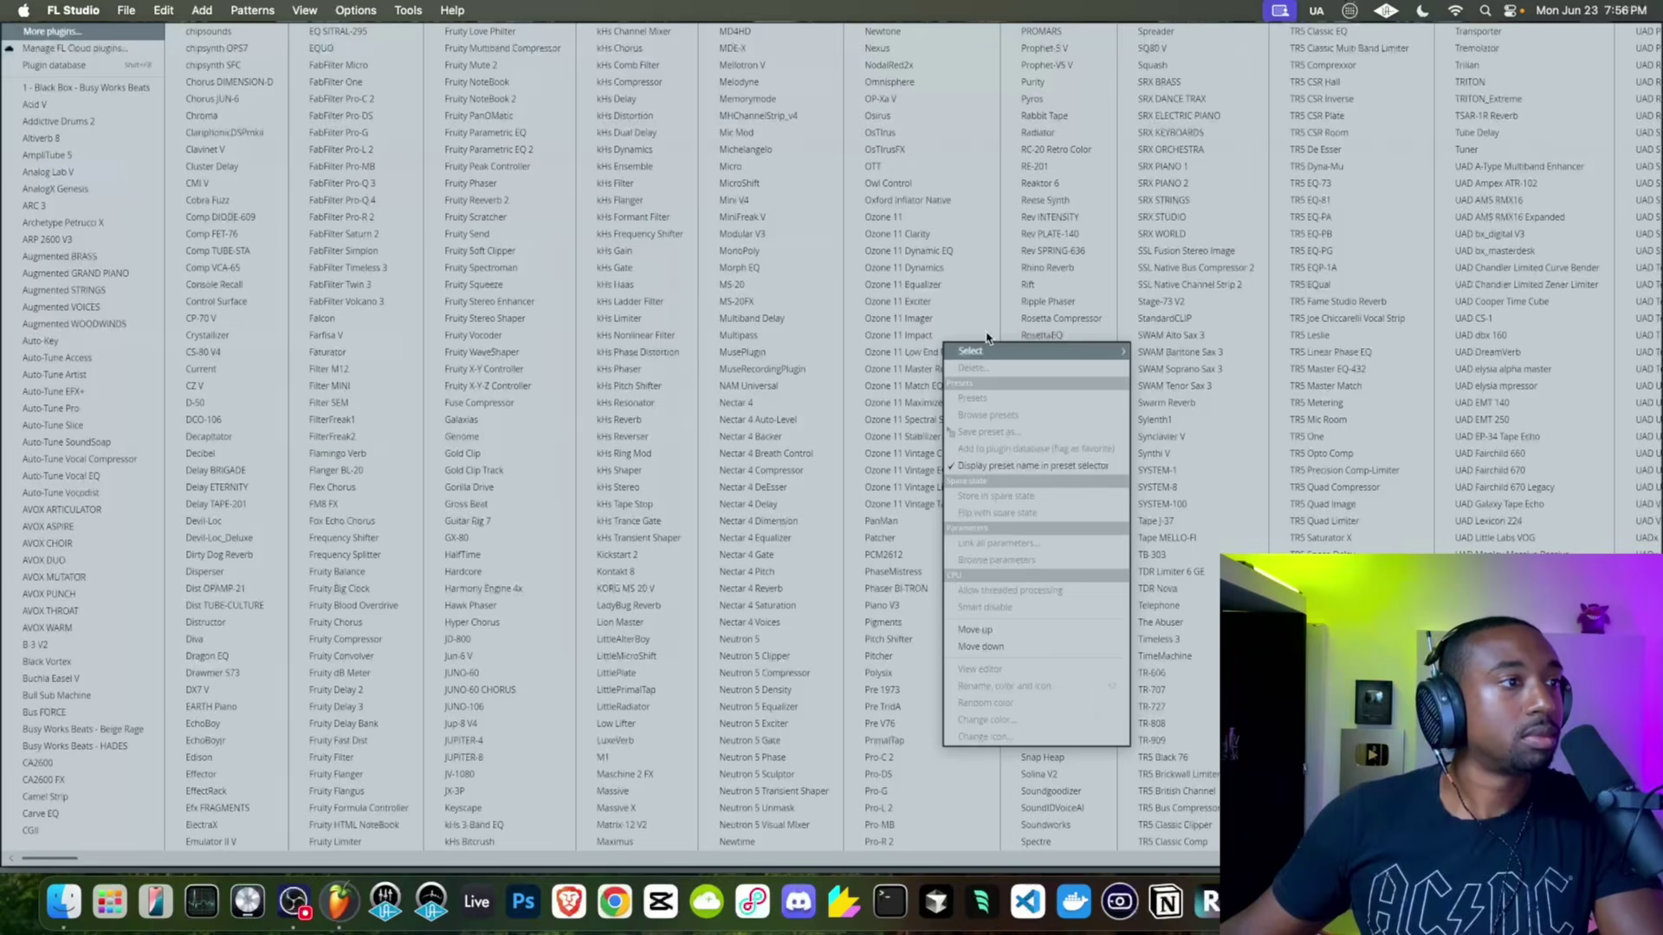
click(535, 149)
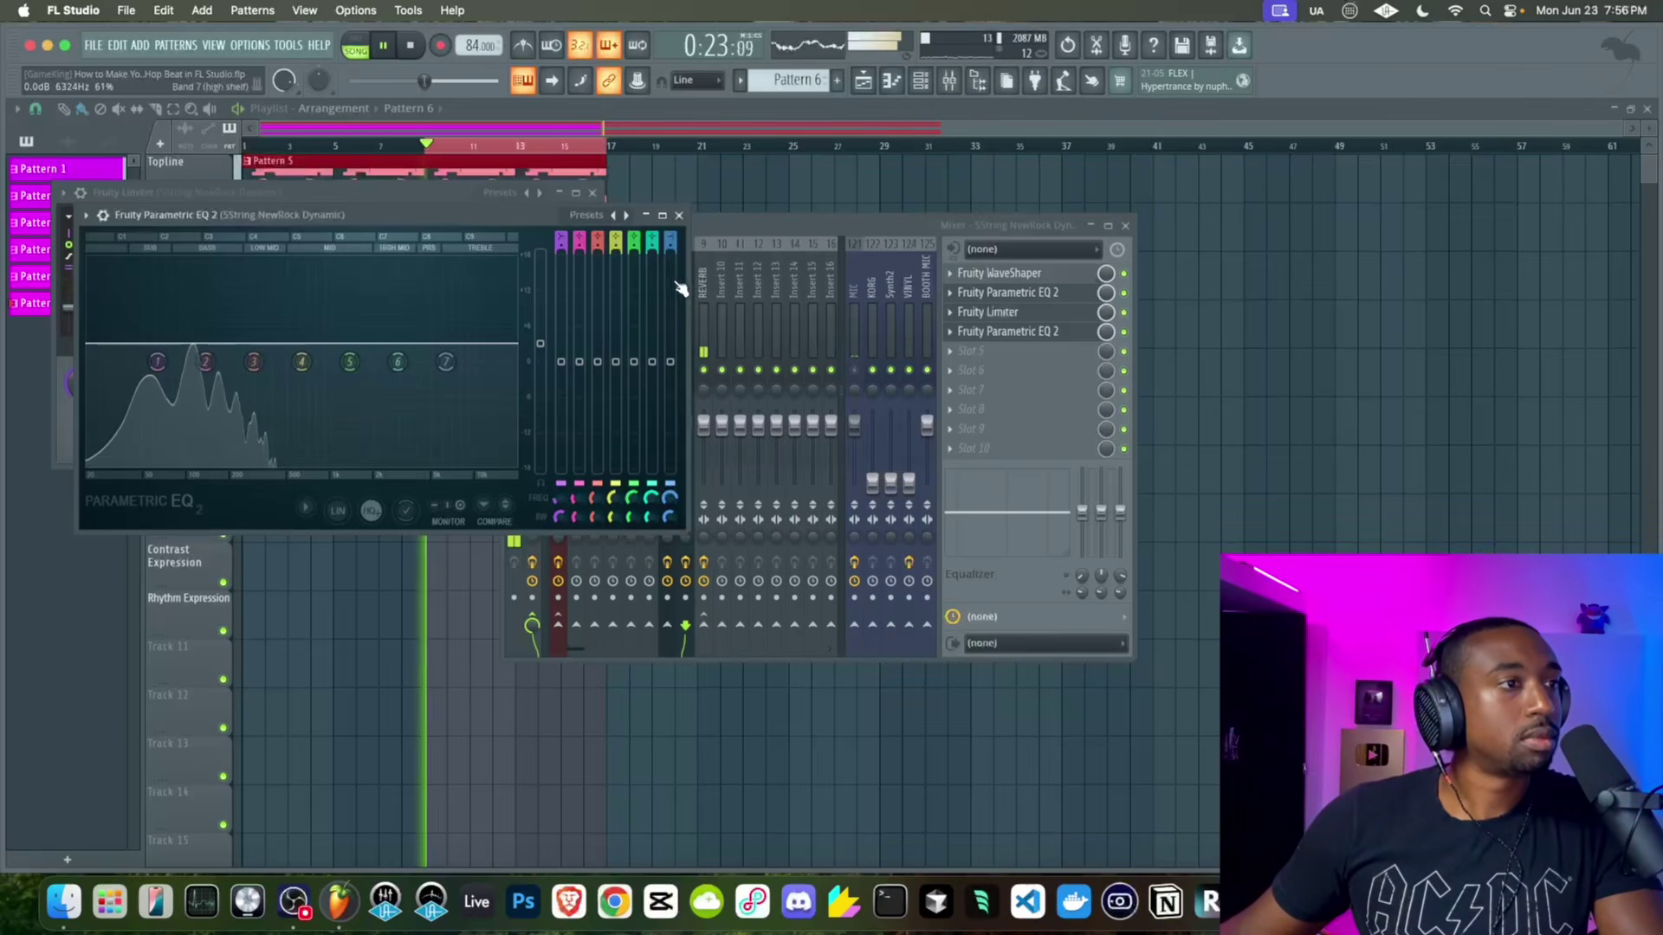
click(678, 215)
key(F12)
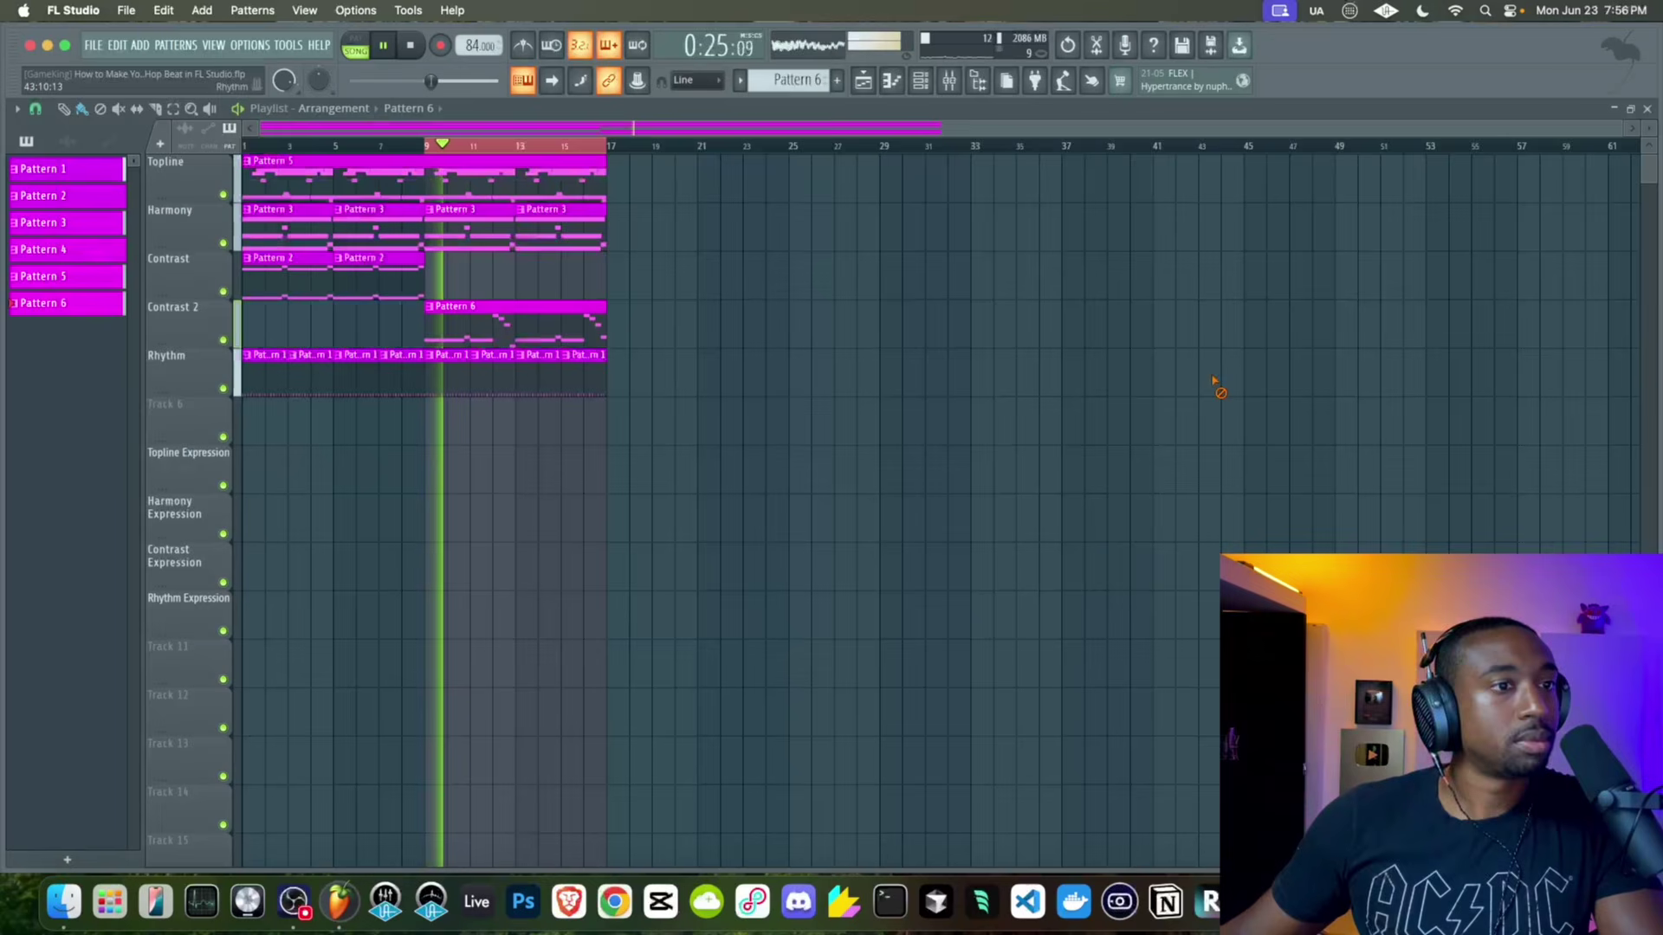
key(ctrl+d)
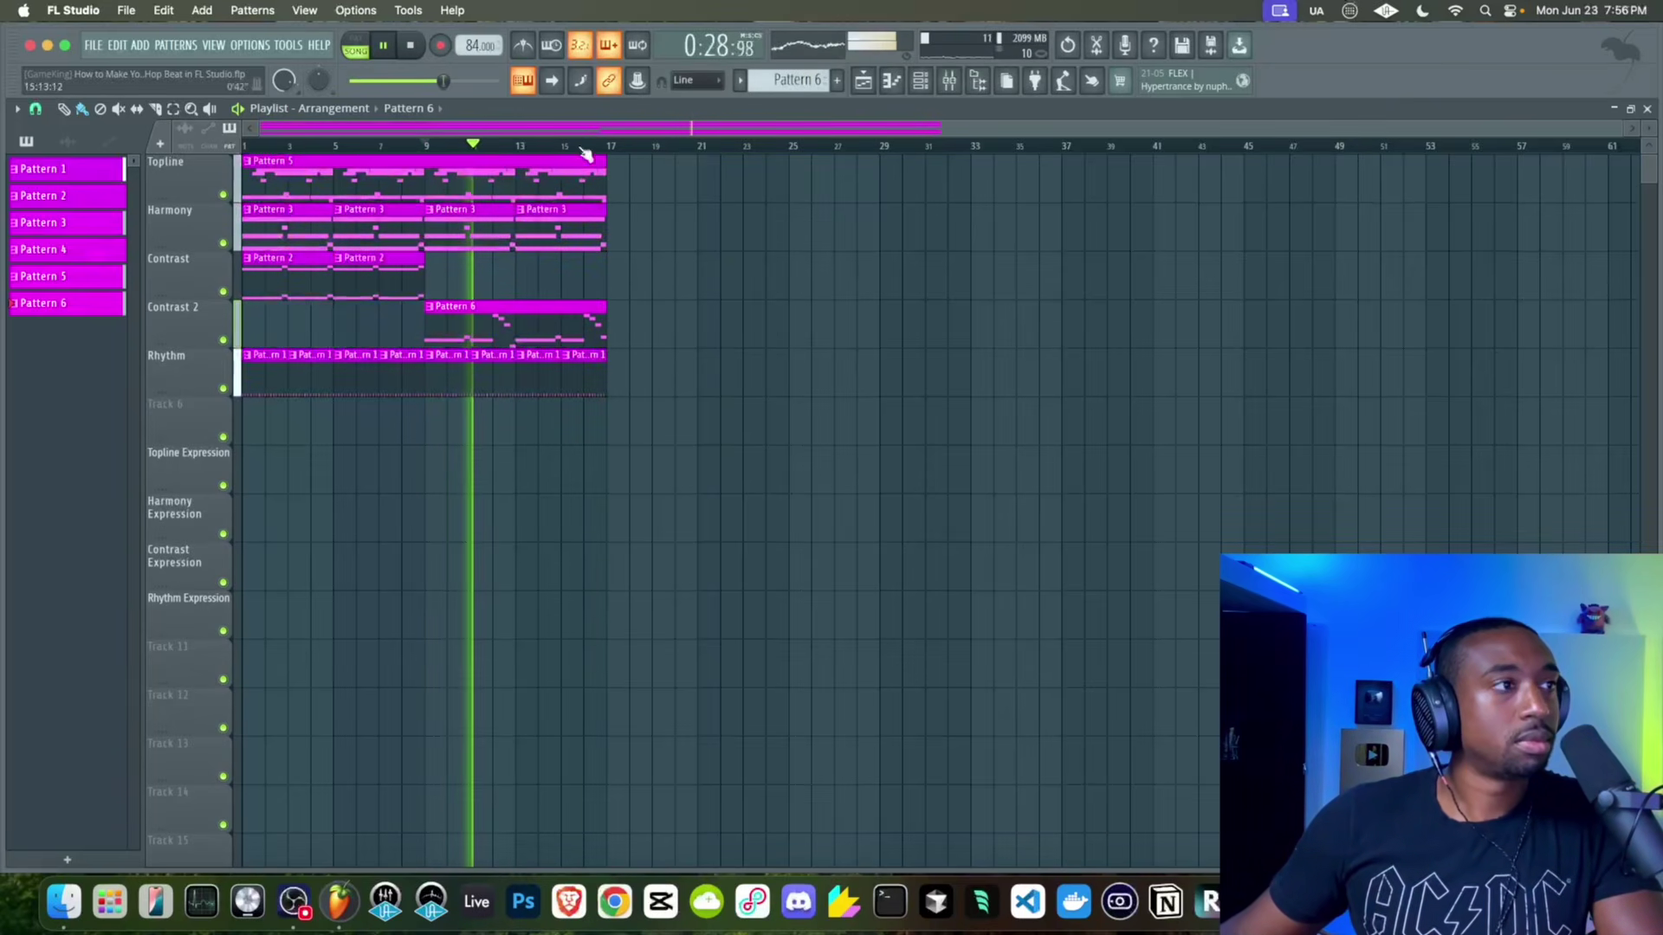
key(F9)
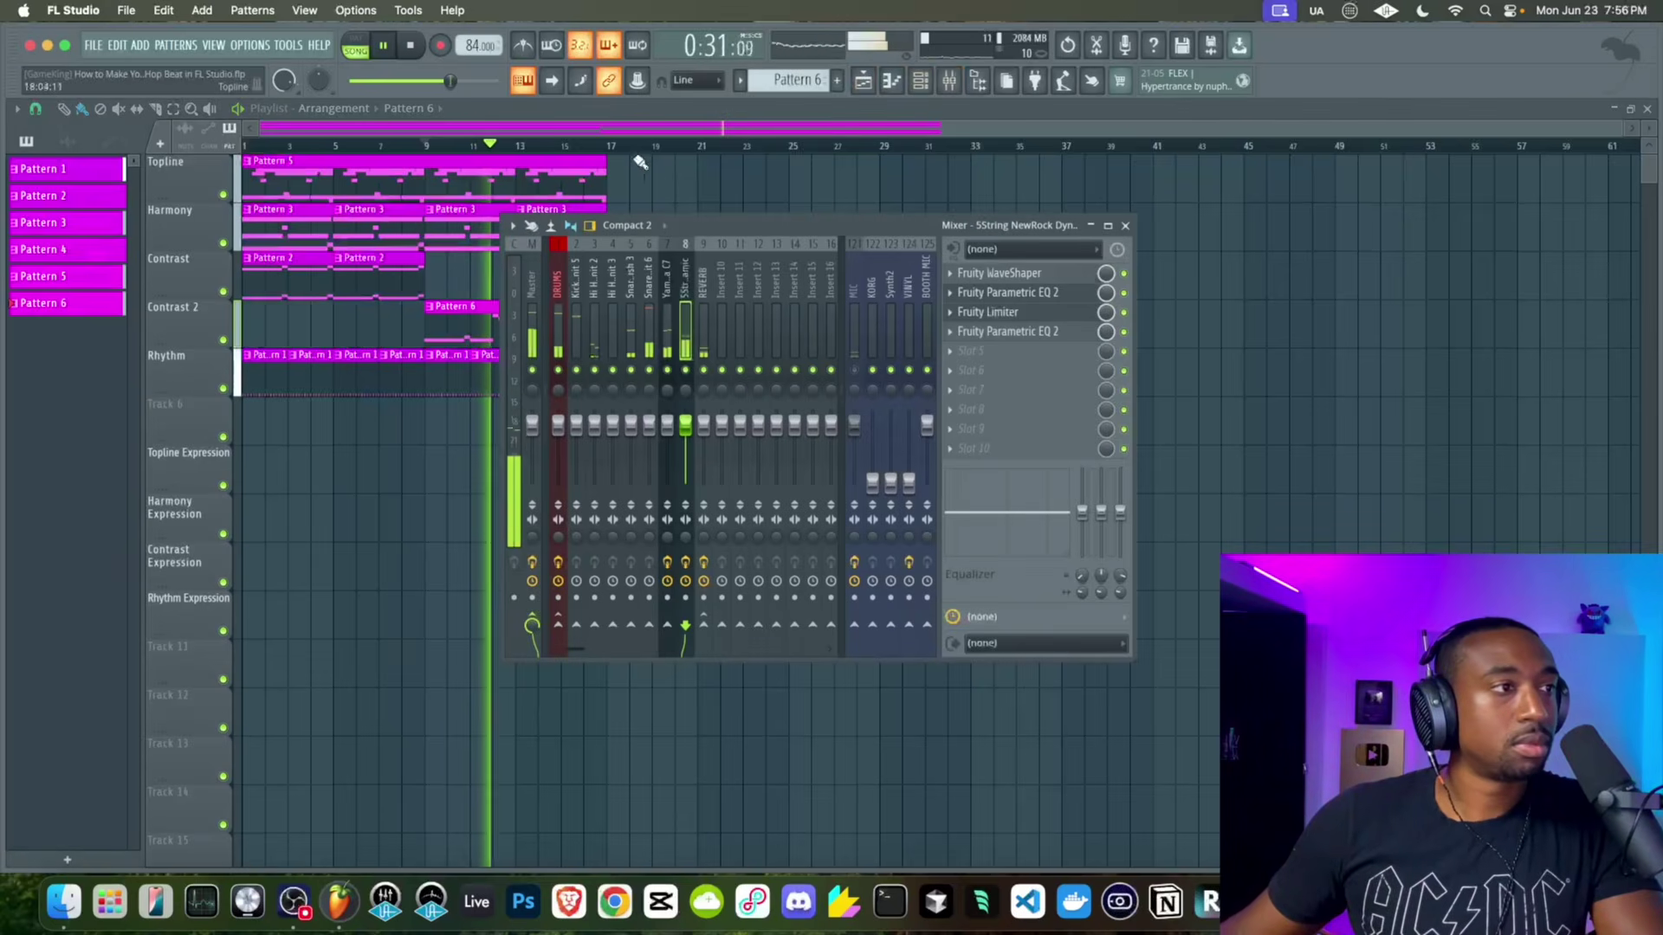
key(F9)
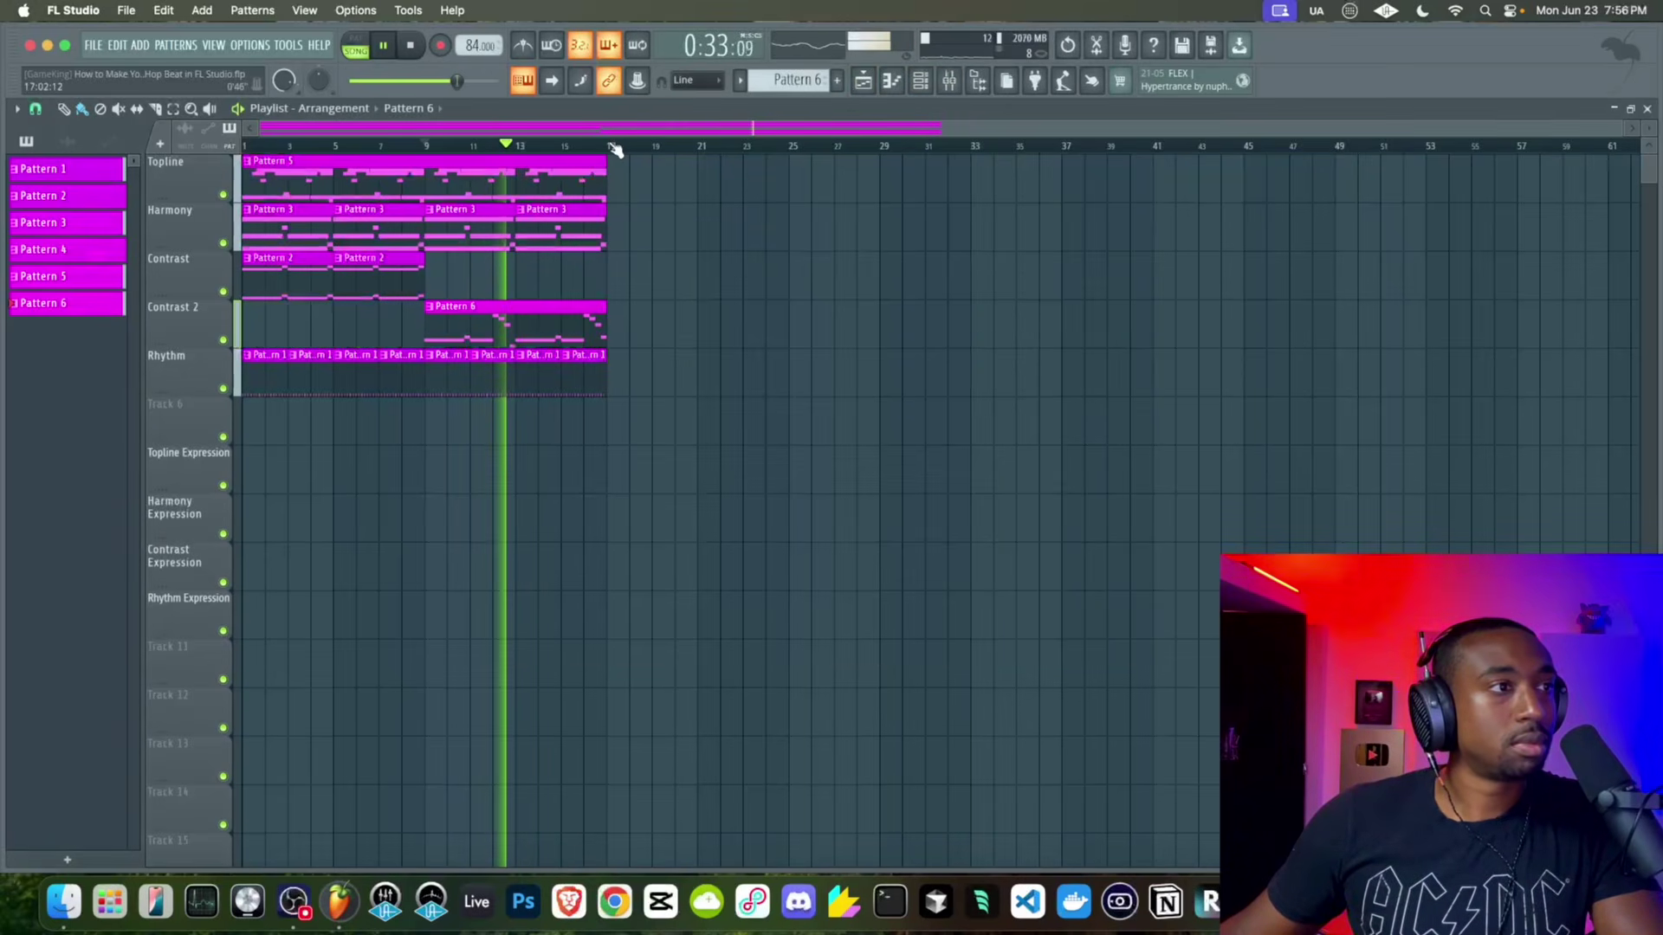
Inspect the Transporter effect on the REVERB mixer track during playback and close its window
click(949, 84)
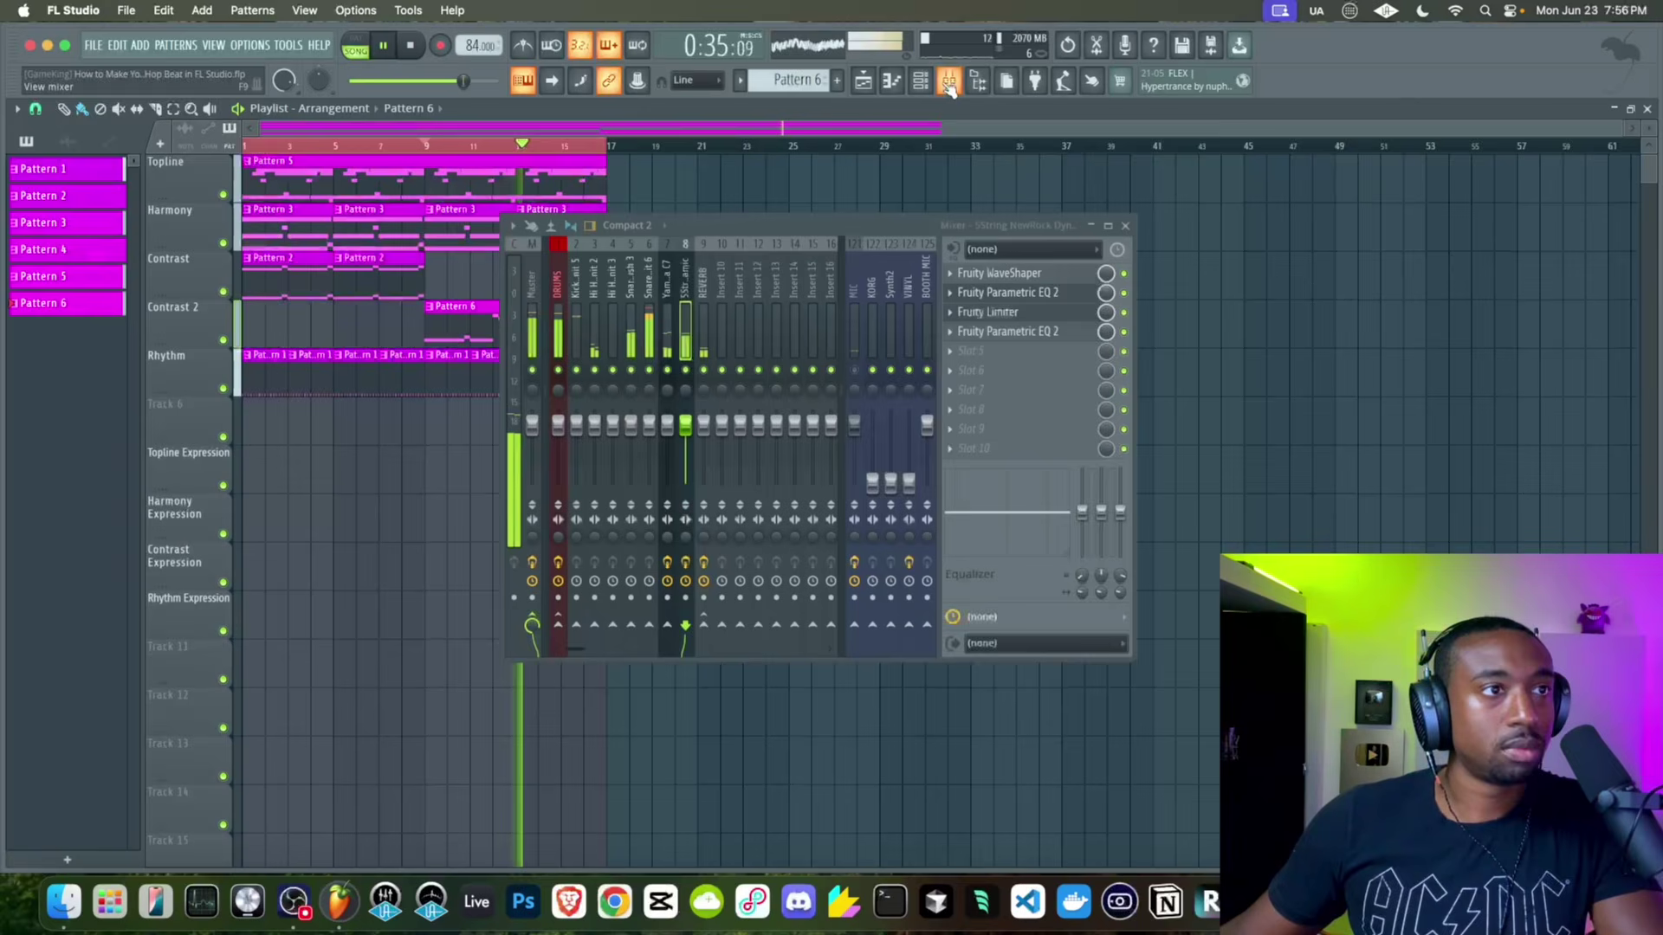
click(707, 300)
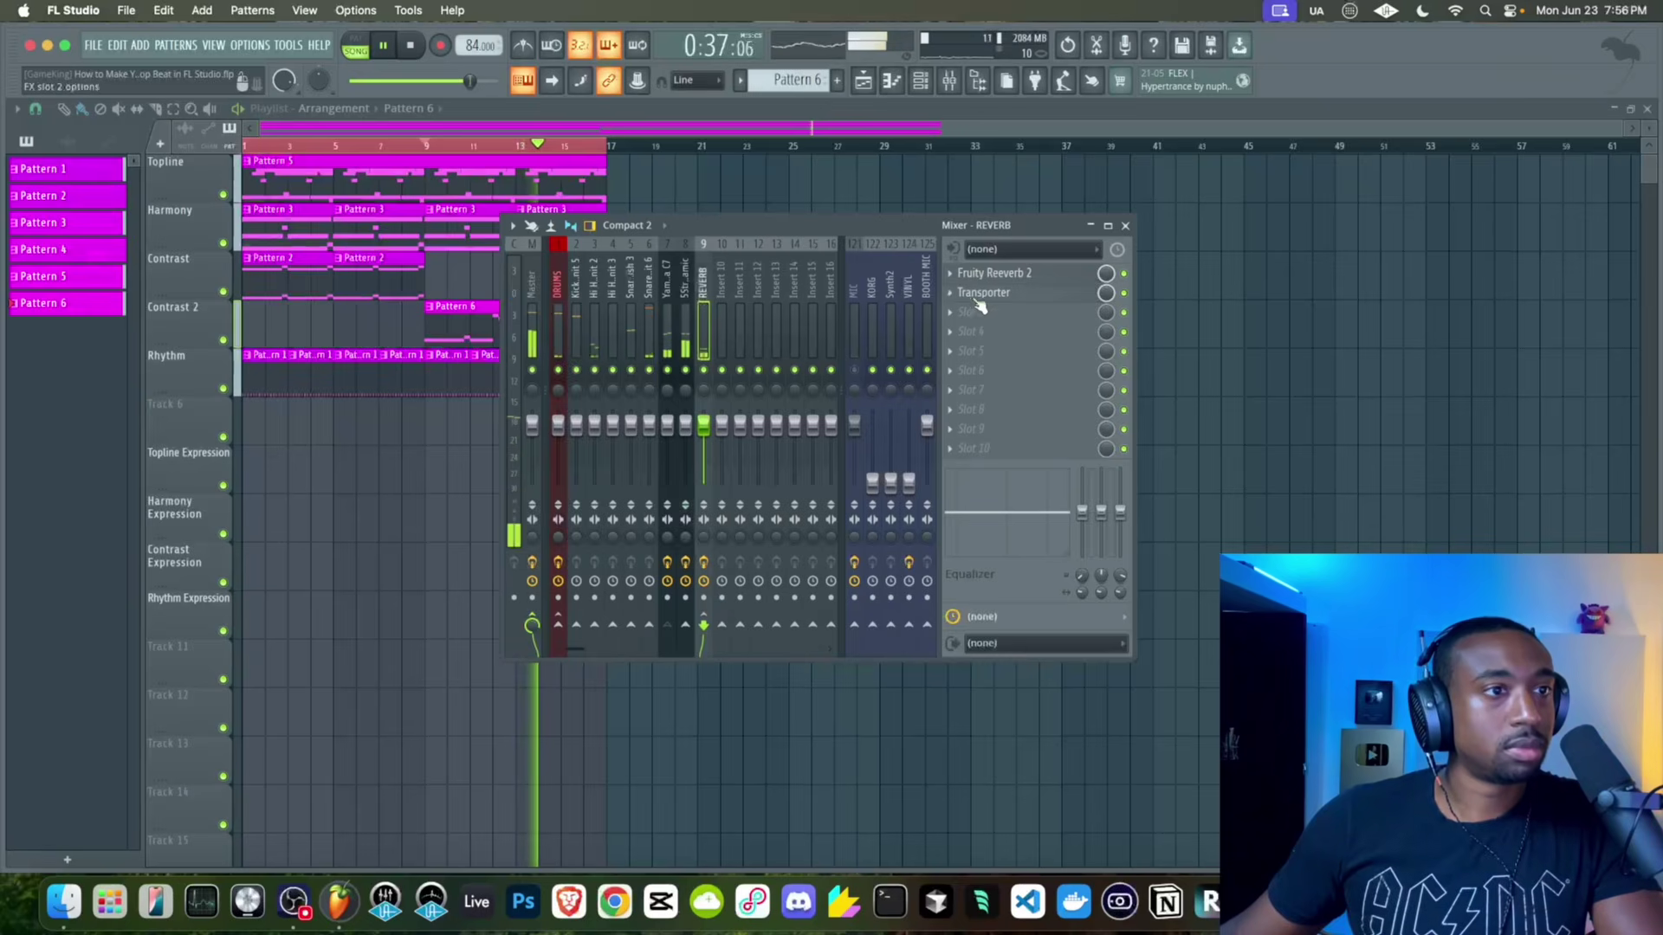
click(984, 292)
click(472, 328)
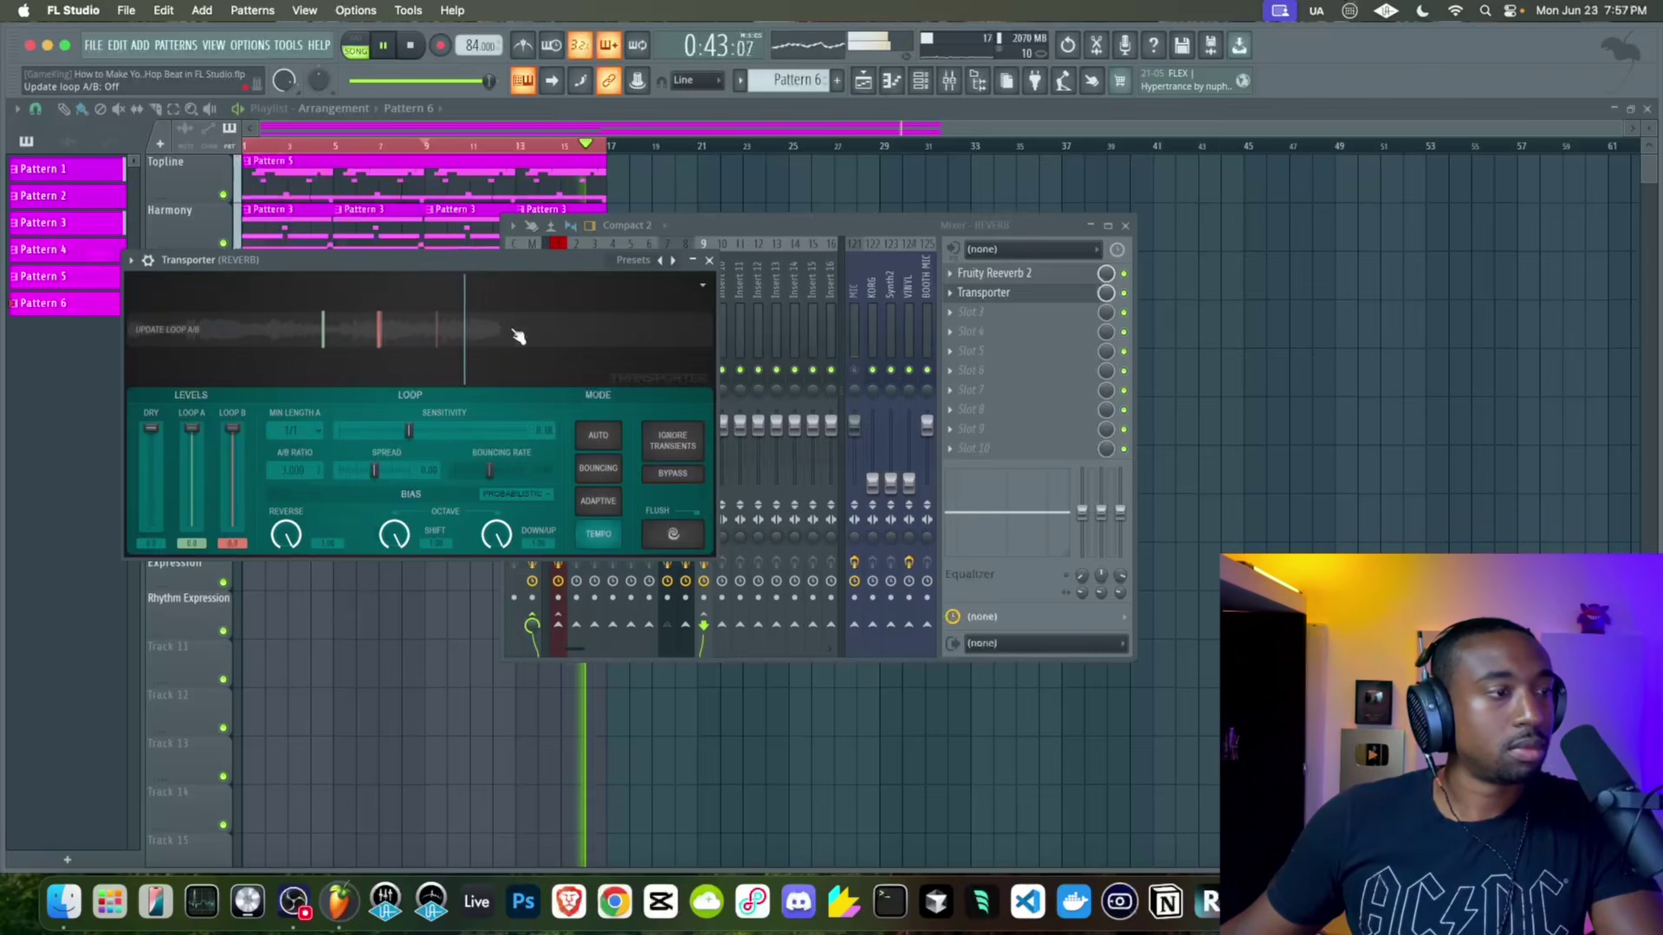
click(708, 261)
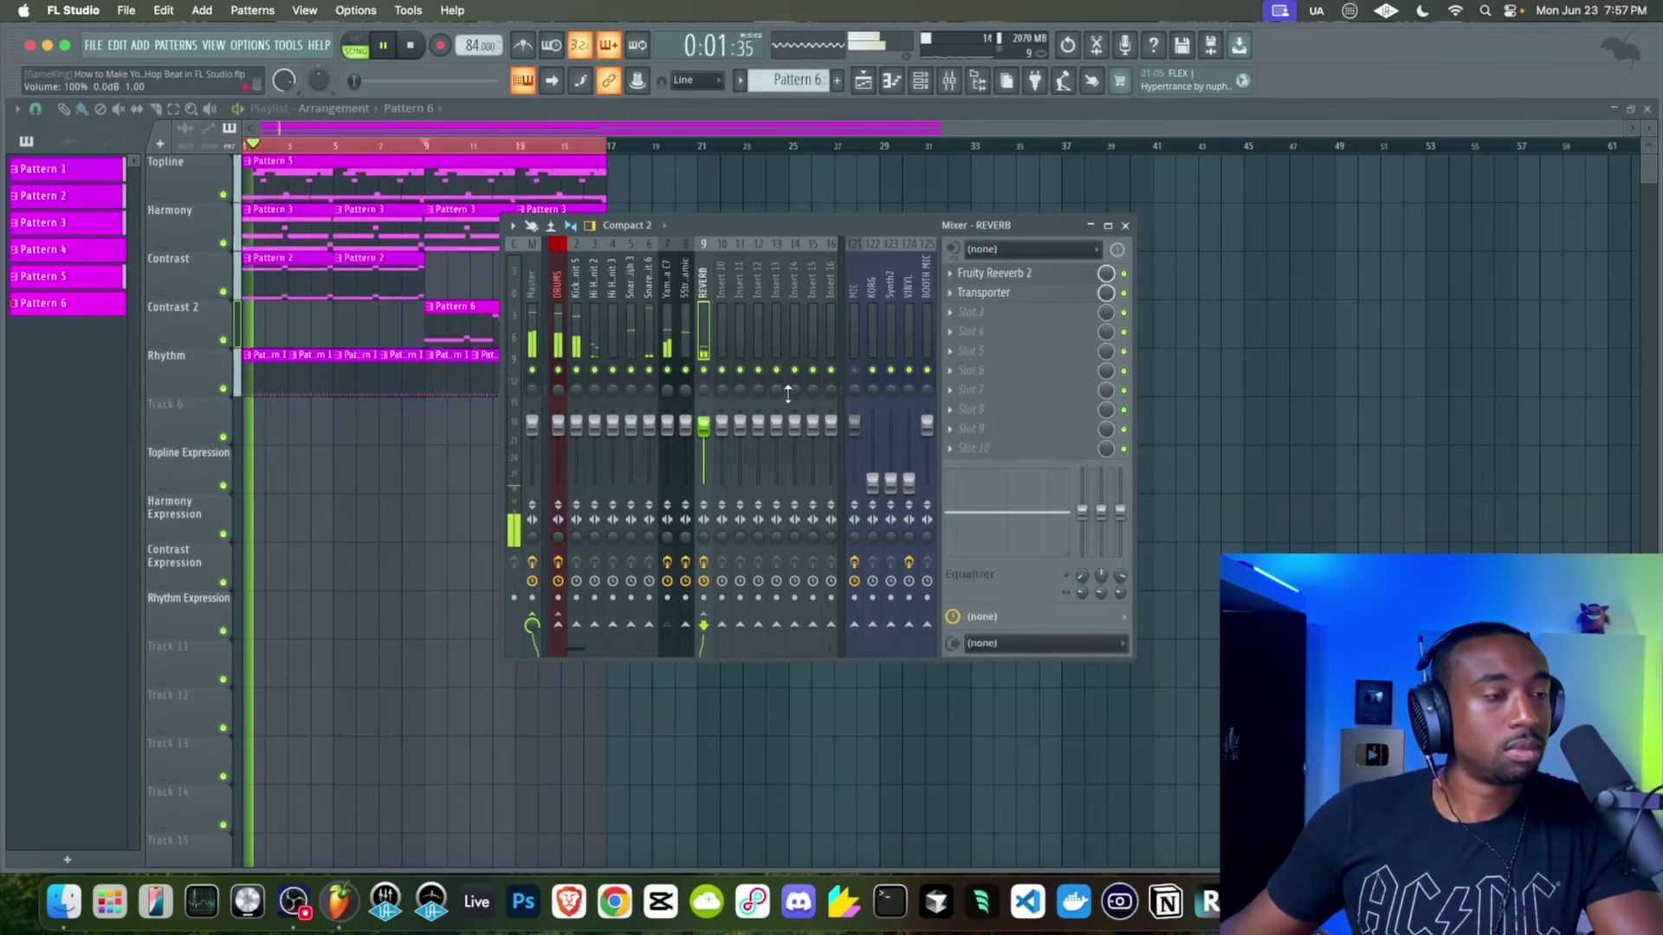
Add a Fruity Delay 3 to slot 3 of the REVERB mixer track and lower that track's volume fader
click(975, 326)
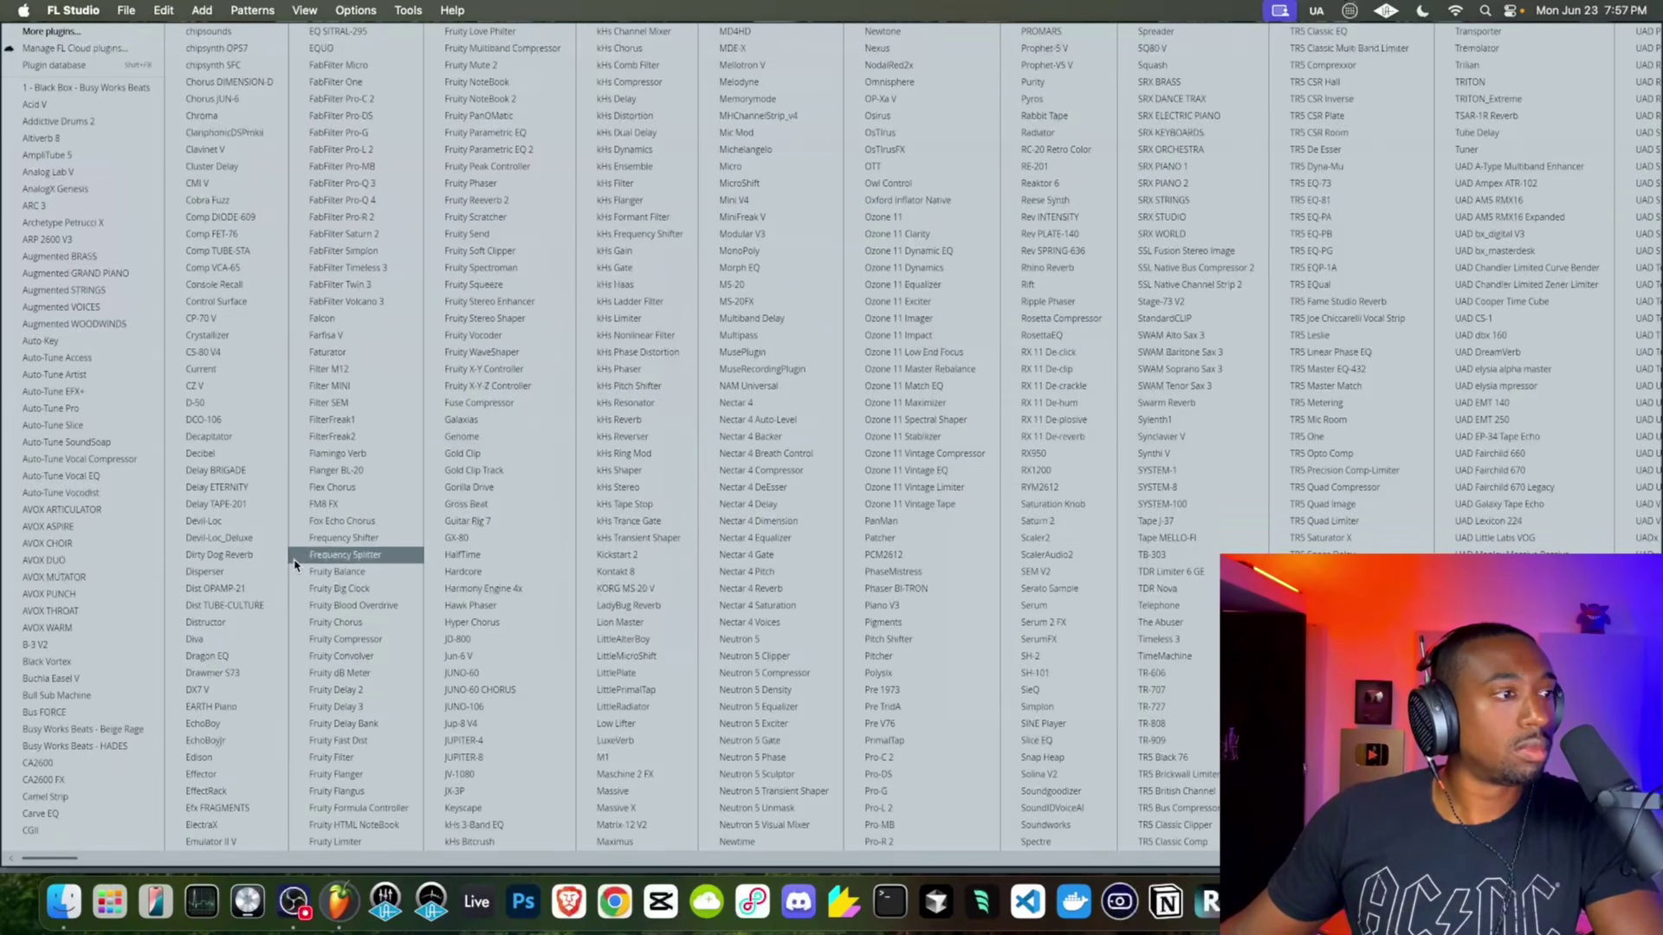
click(359, 708)
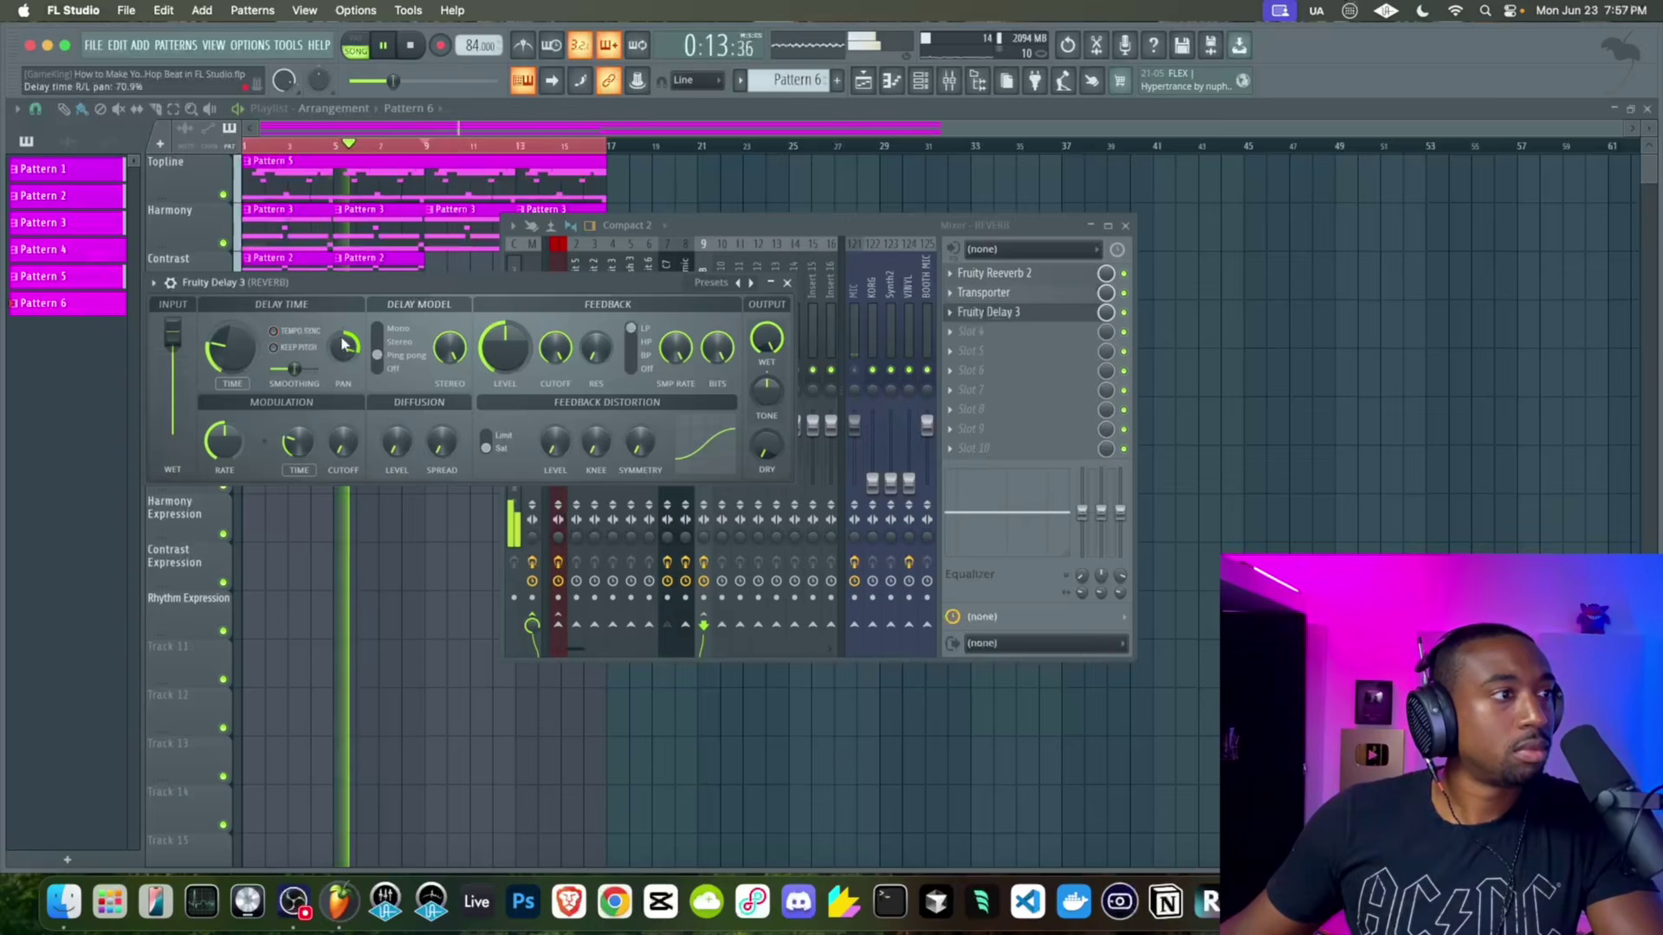
click(1037, 309)
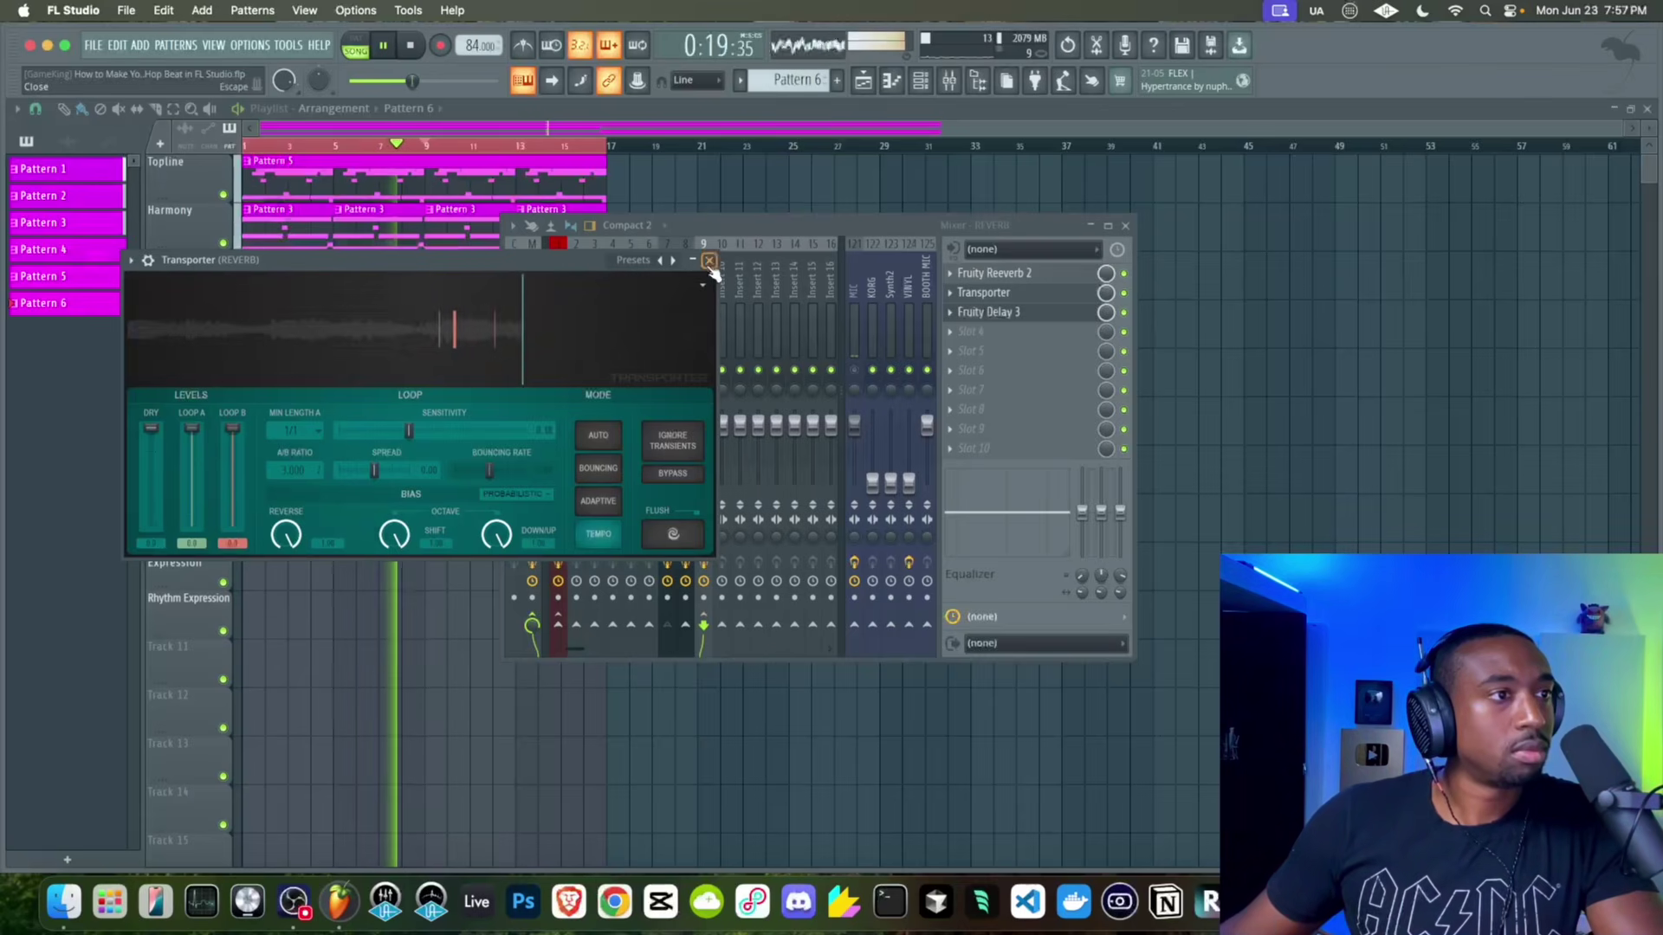
click(669, 331)
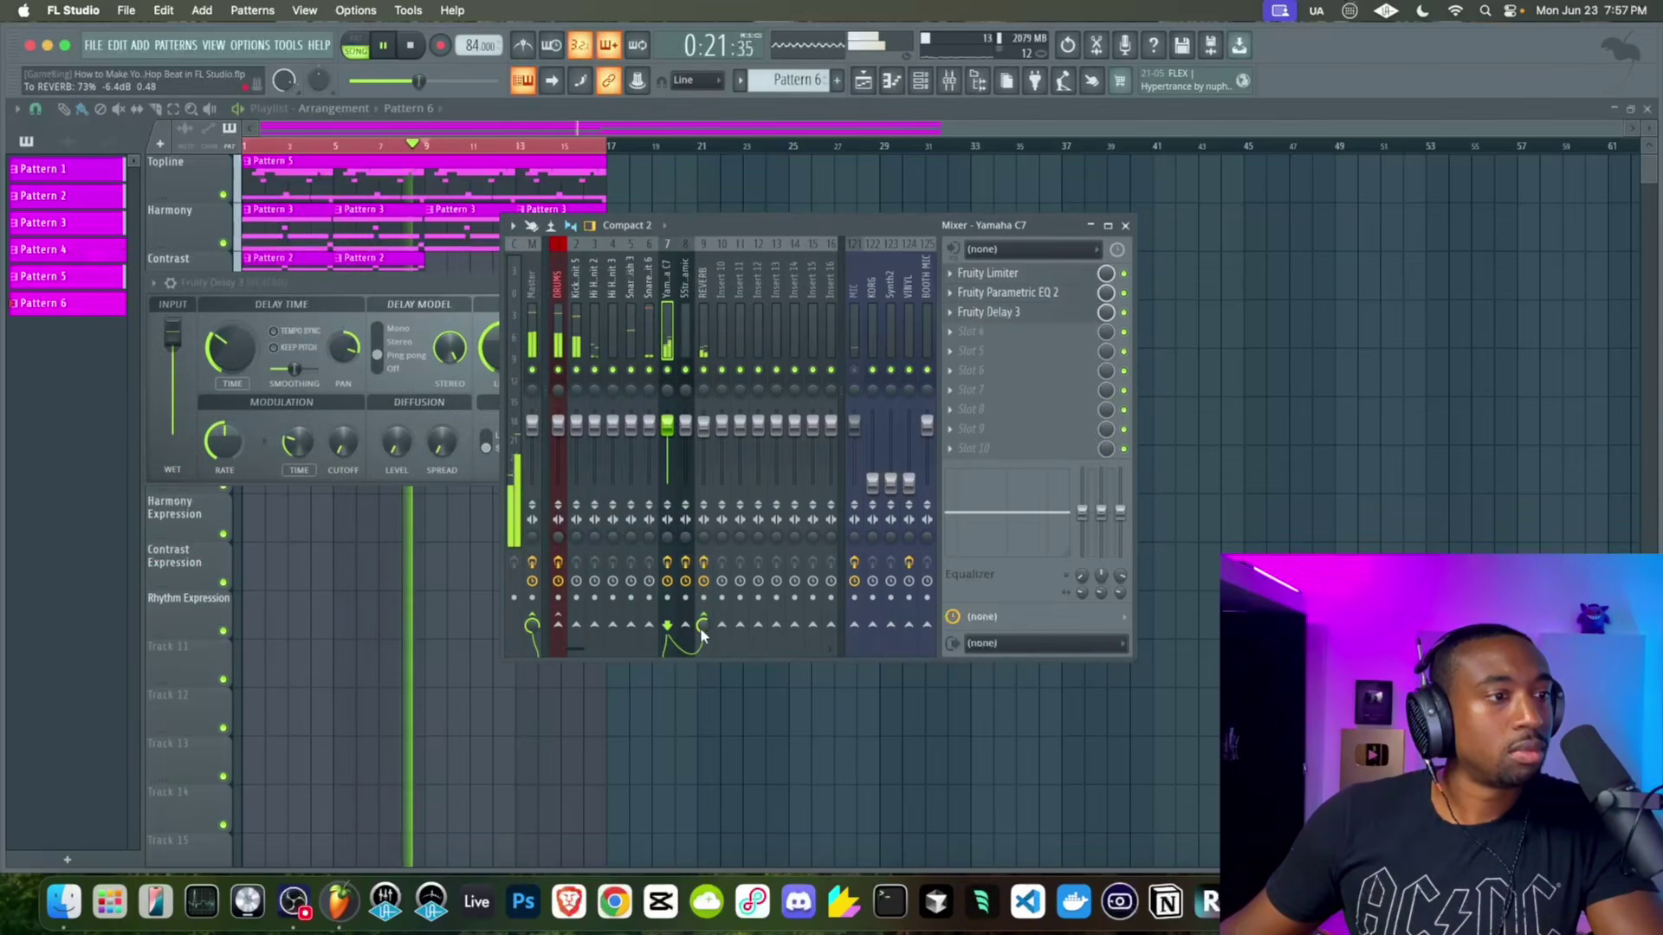
drag(703, 424, 704, 436)
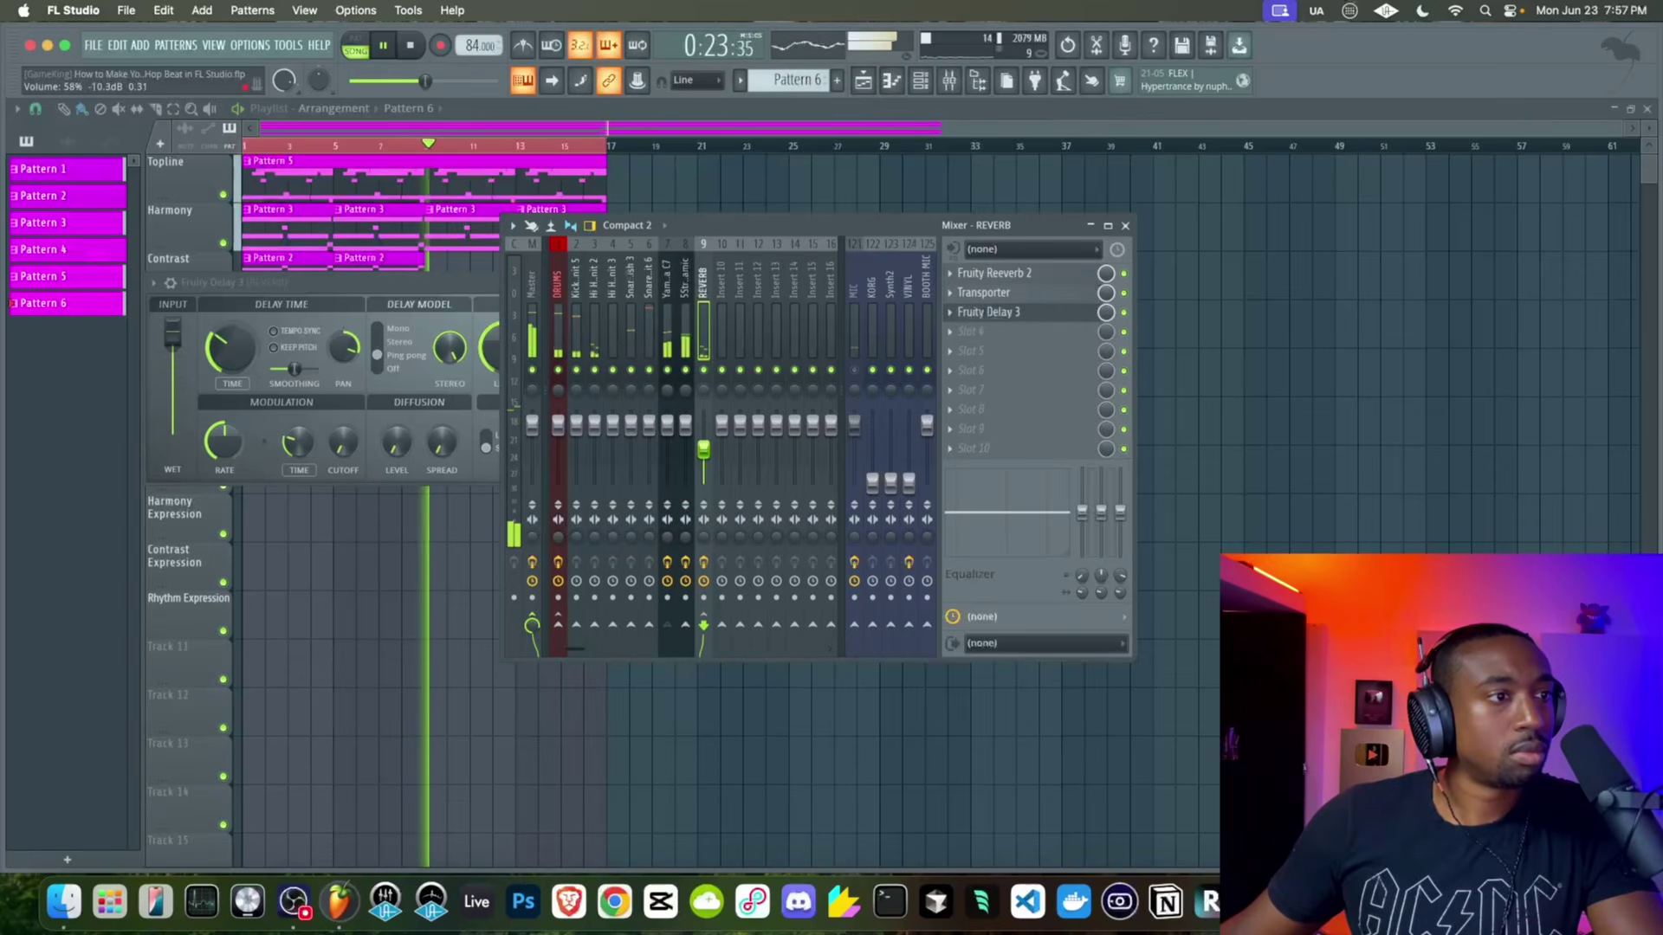
click(1195, 445)
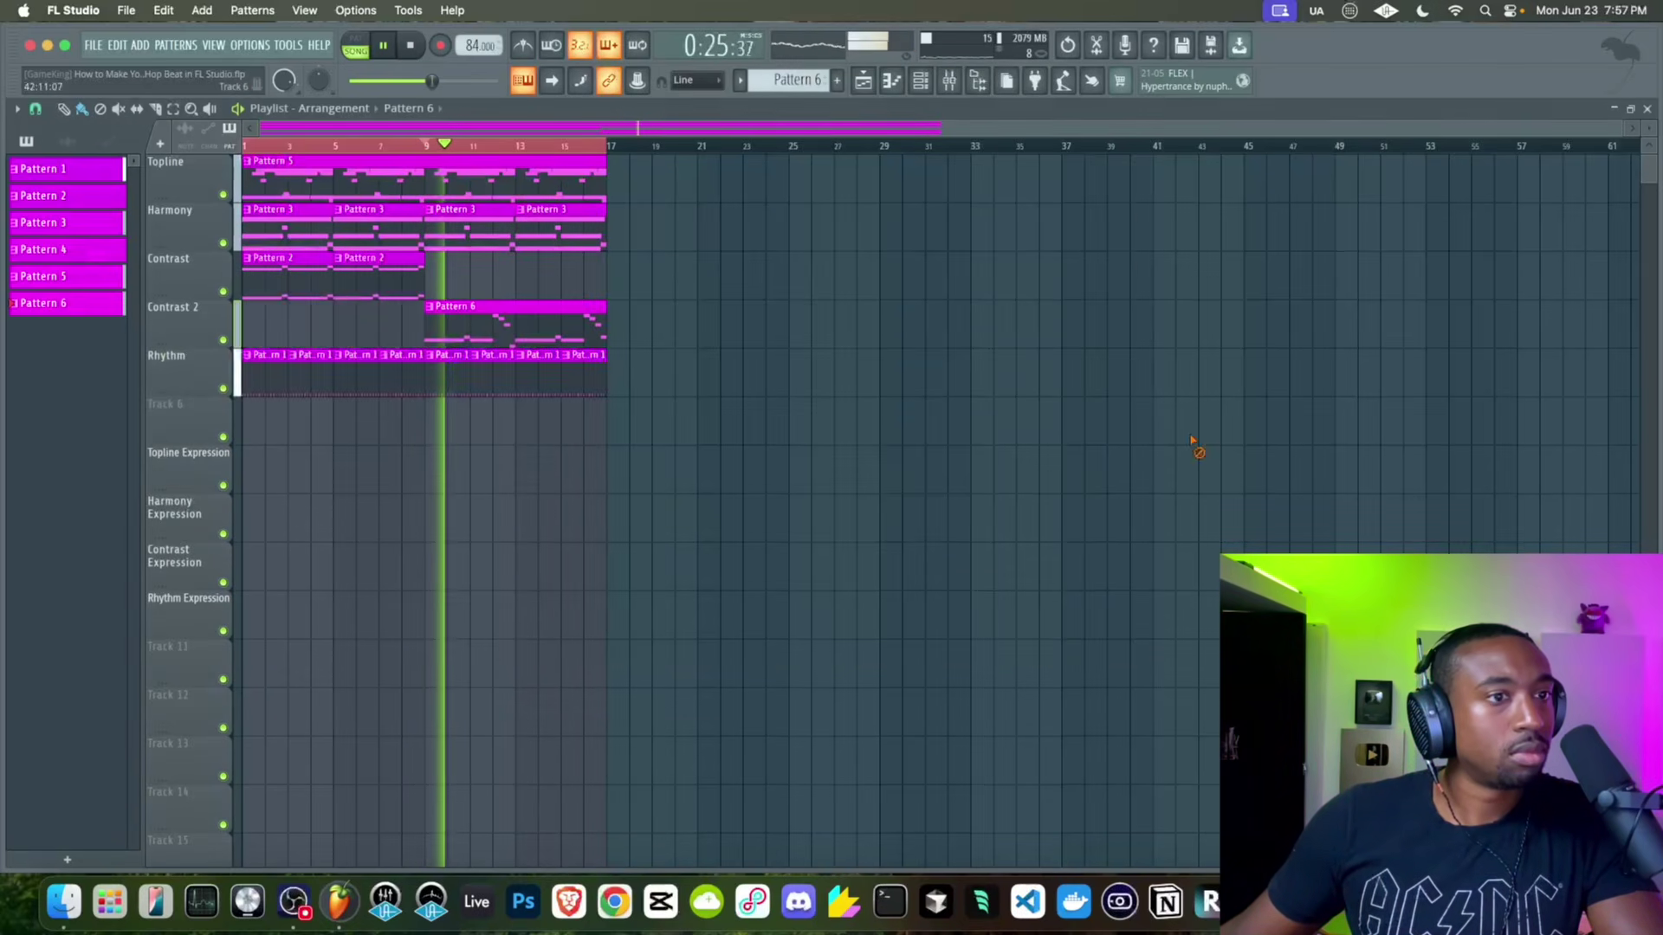
Reduce the feedback level and adjust the delay time and dry output of the REVERB track's Fruity Delay 3, and close it
click(950, 80)
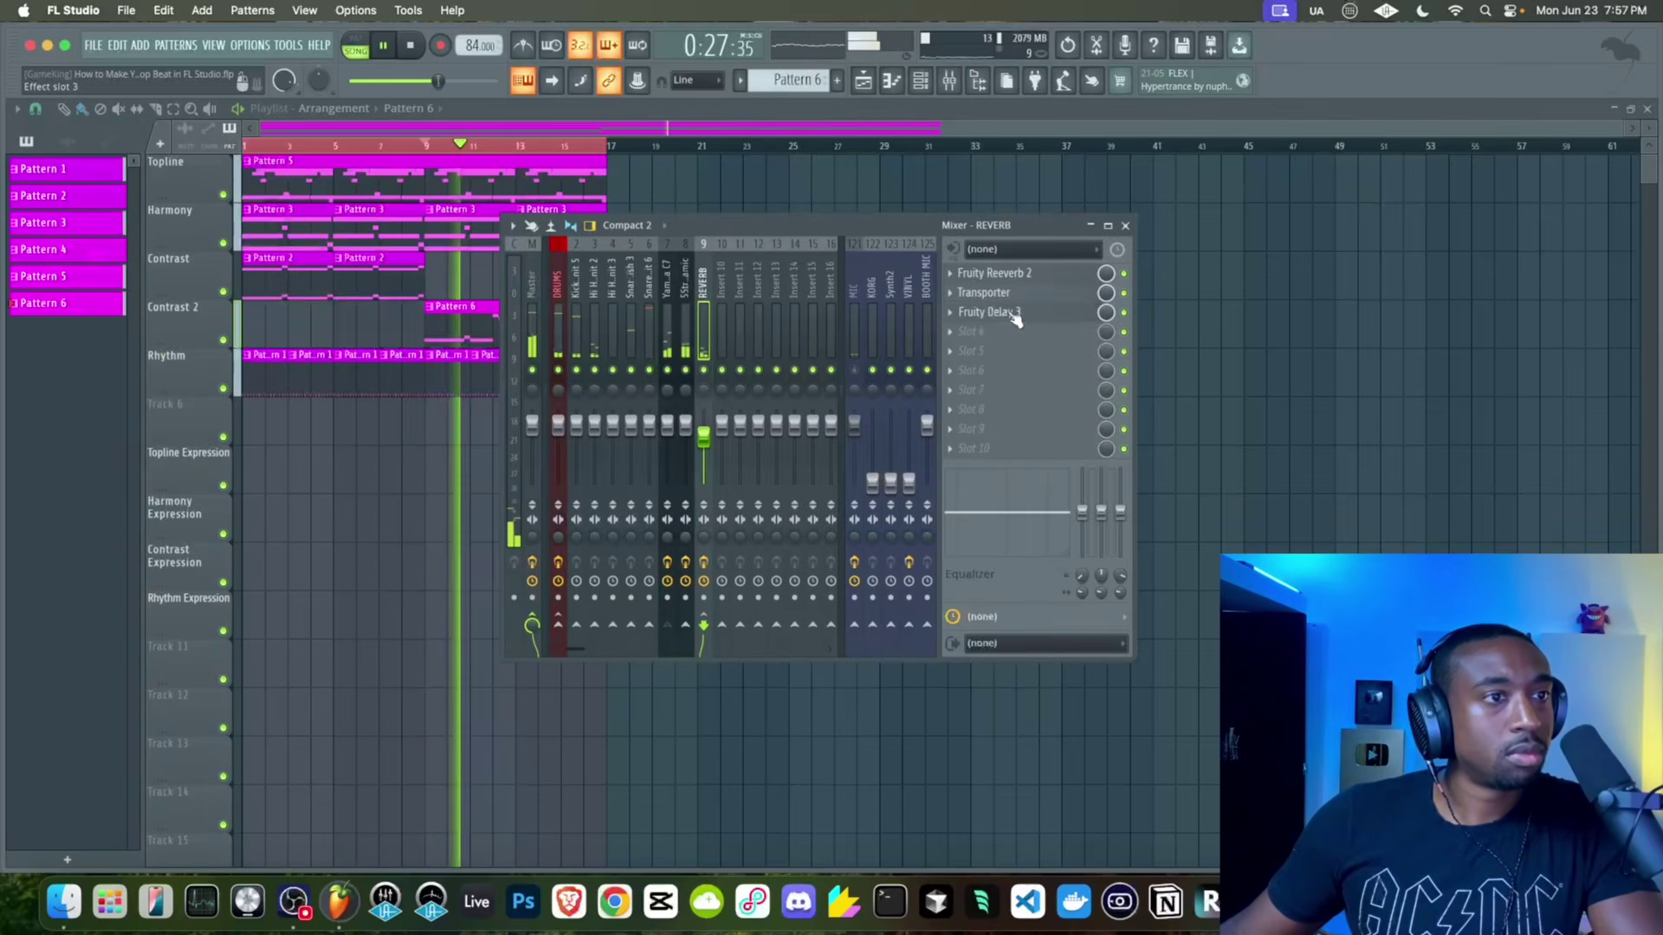
click(1005, 312)
drag(491, 338, 491, 398)
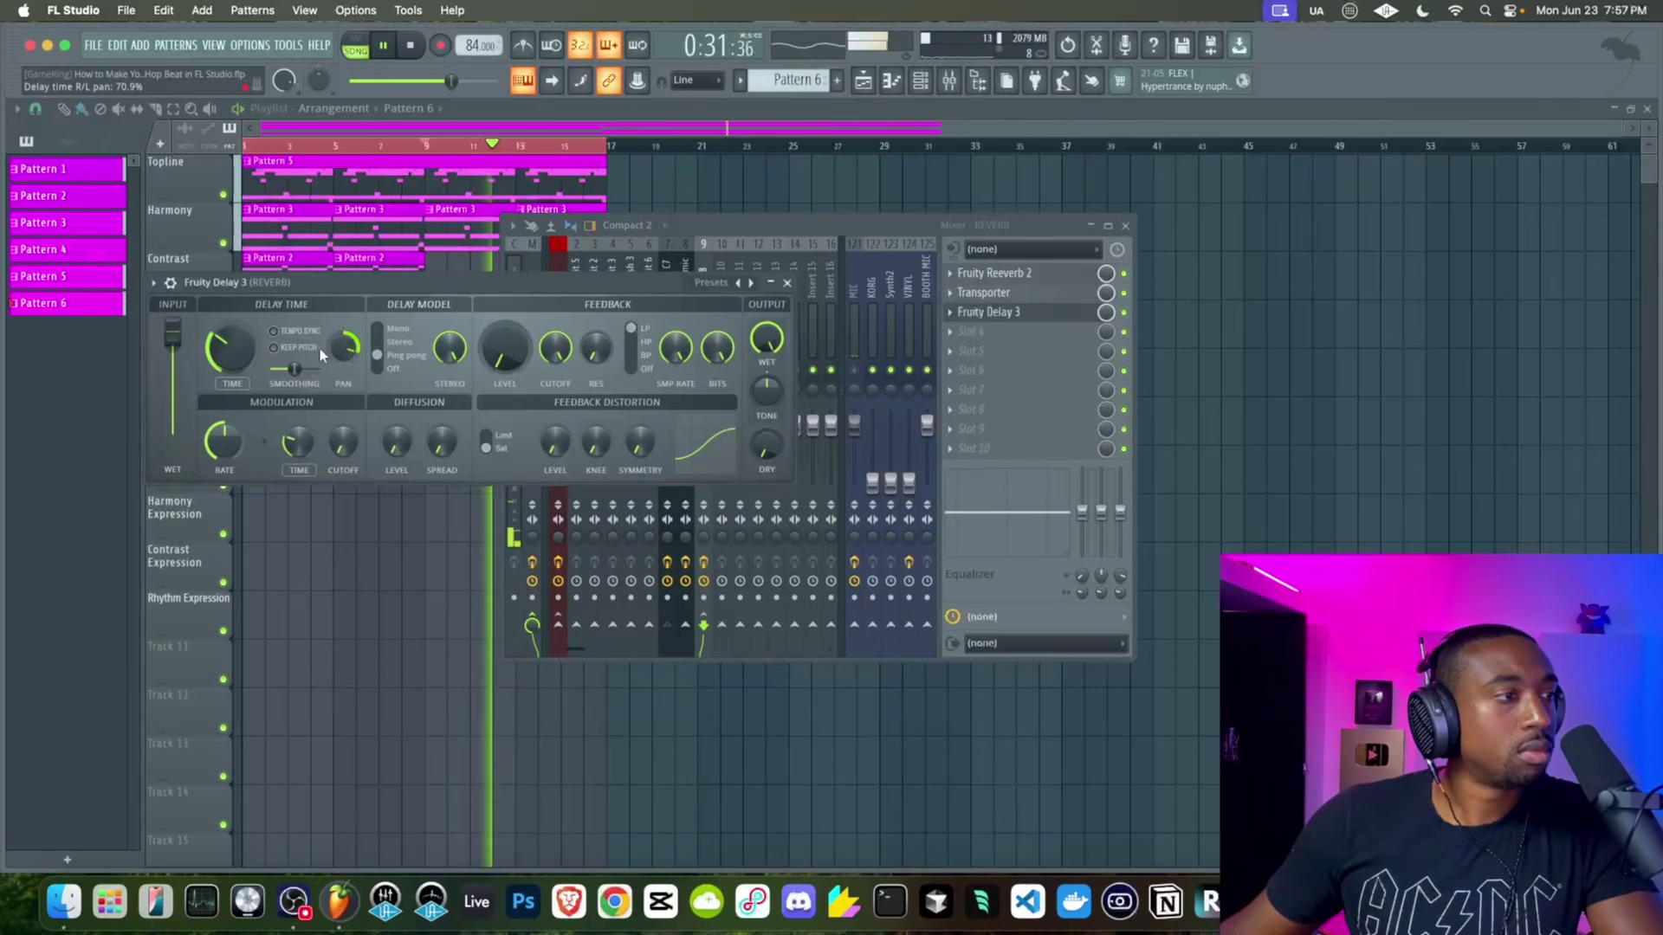
drag(229, 347, 229, 351)
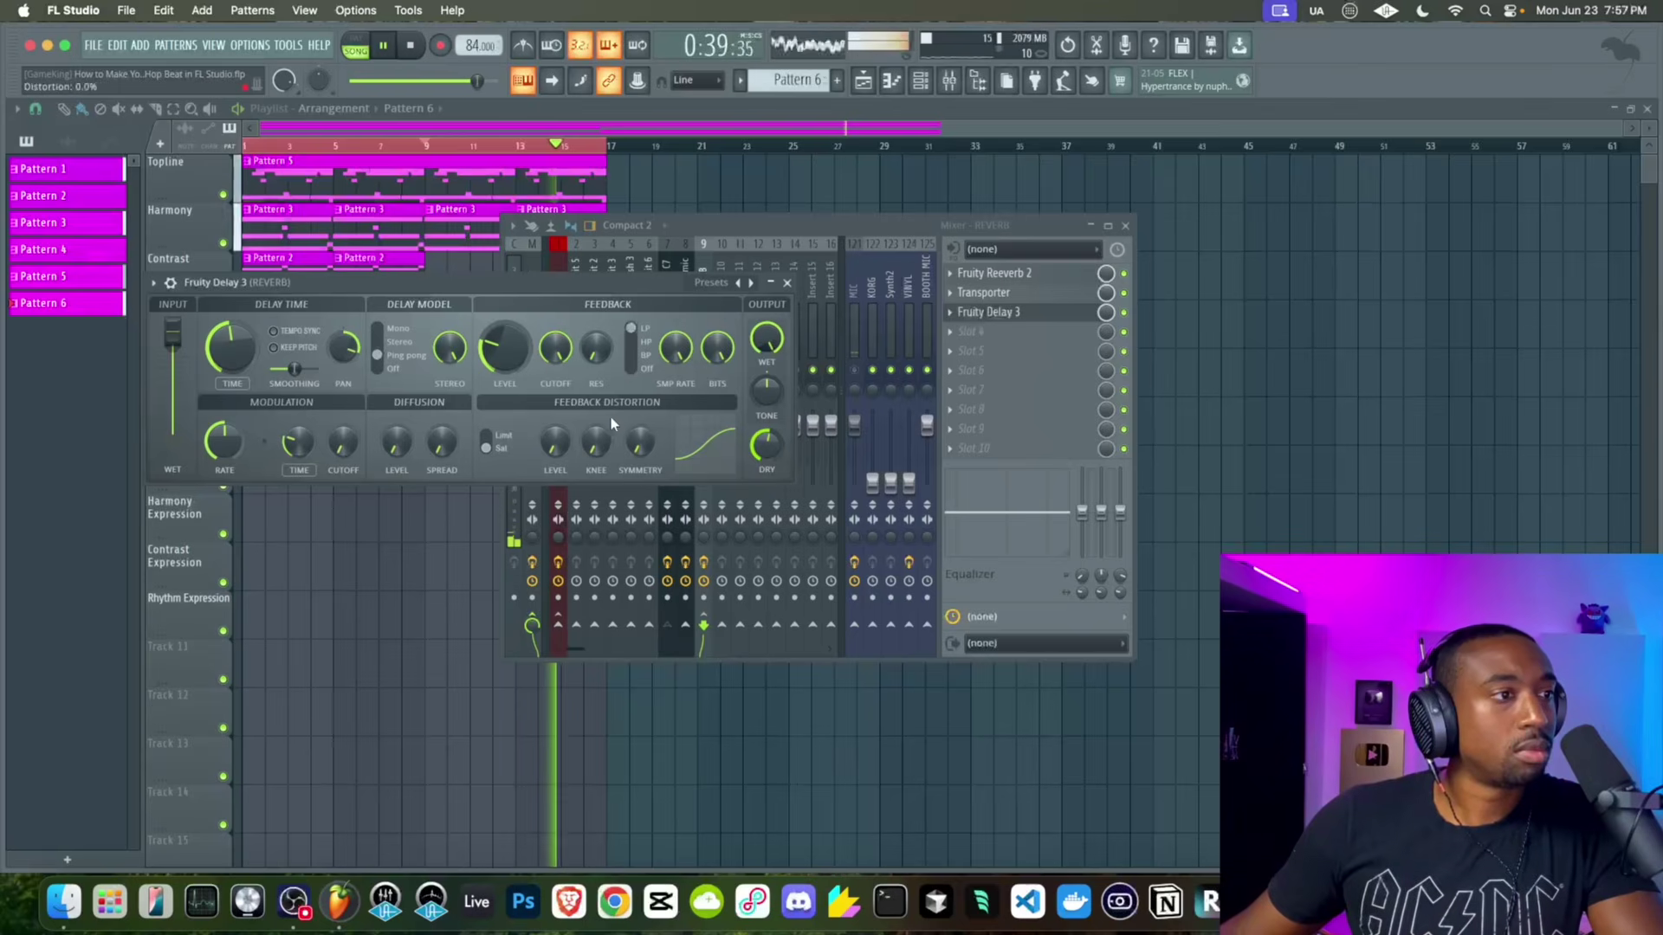
click(787, 283)
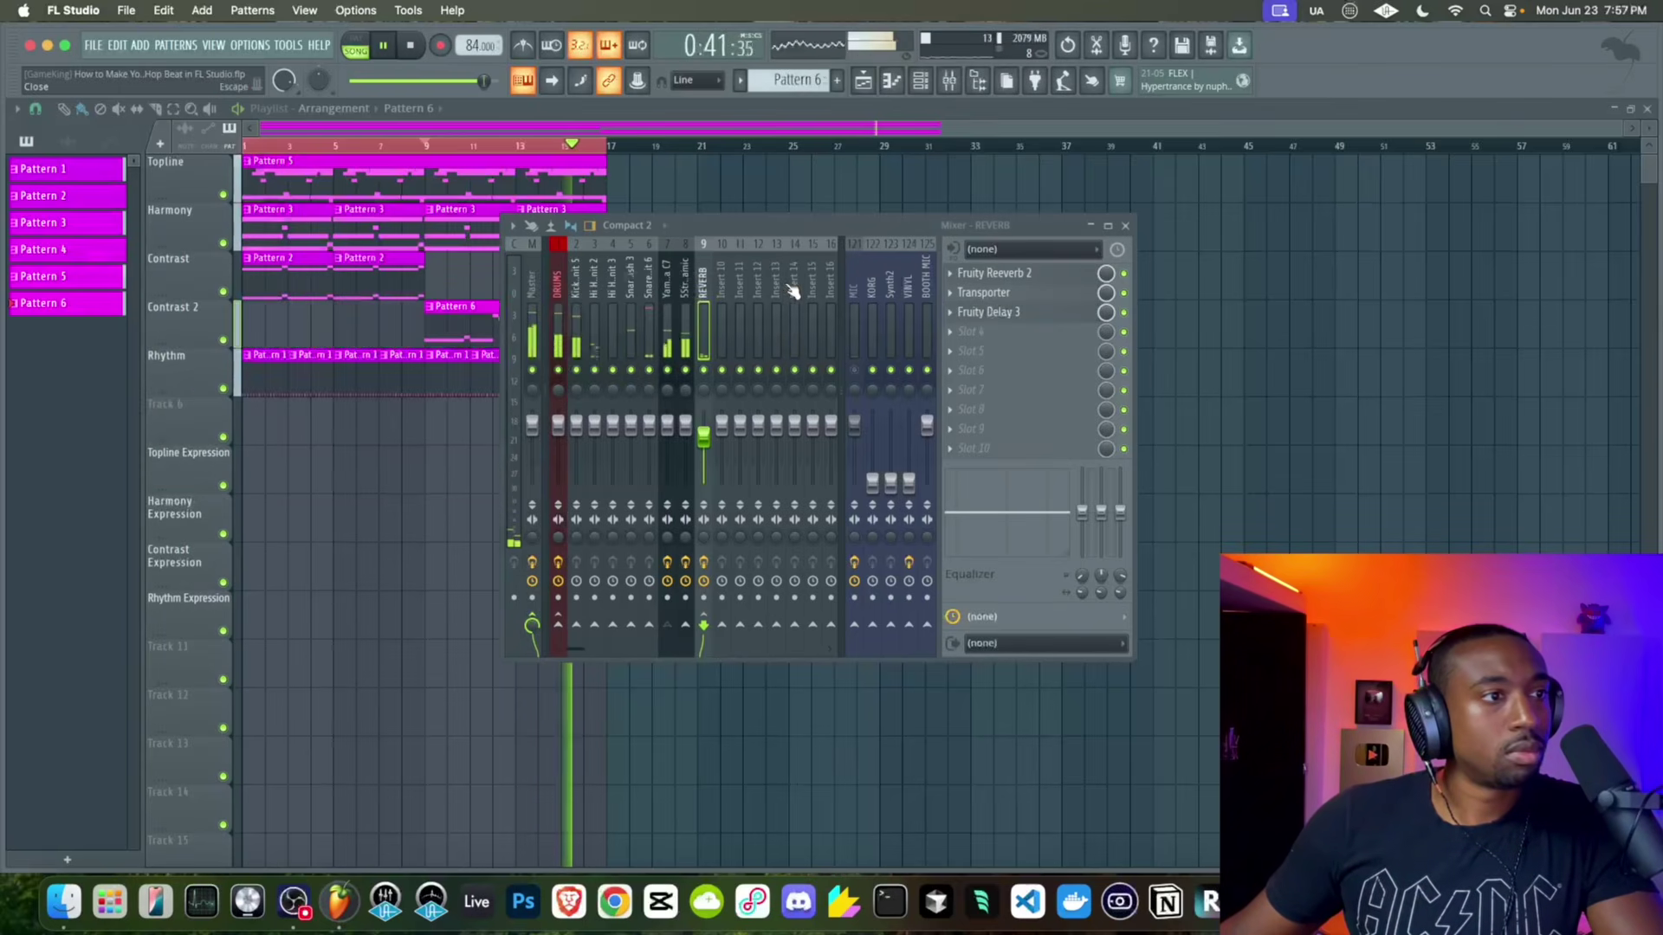
Set the Yamaha C7 track's send level to REVERB to 60% and close the mixer
click(667, 327)
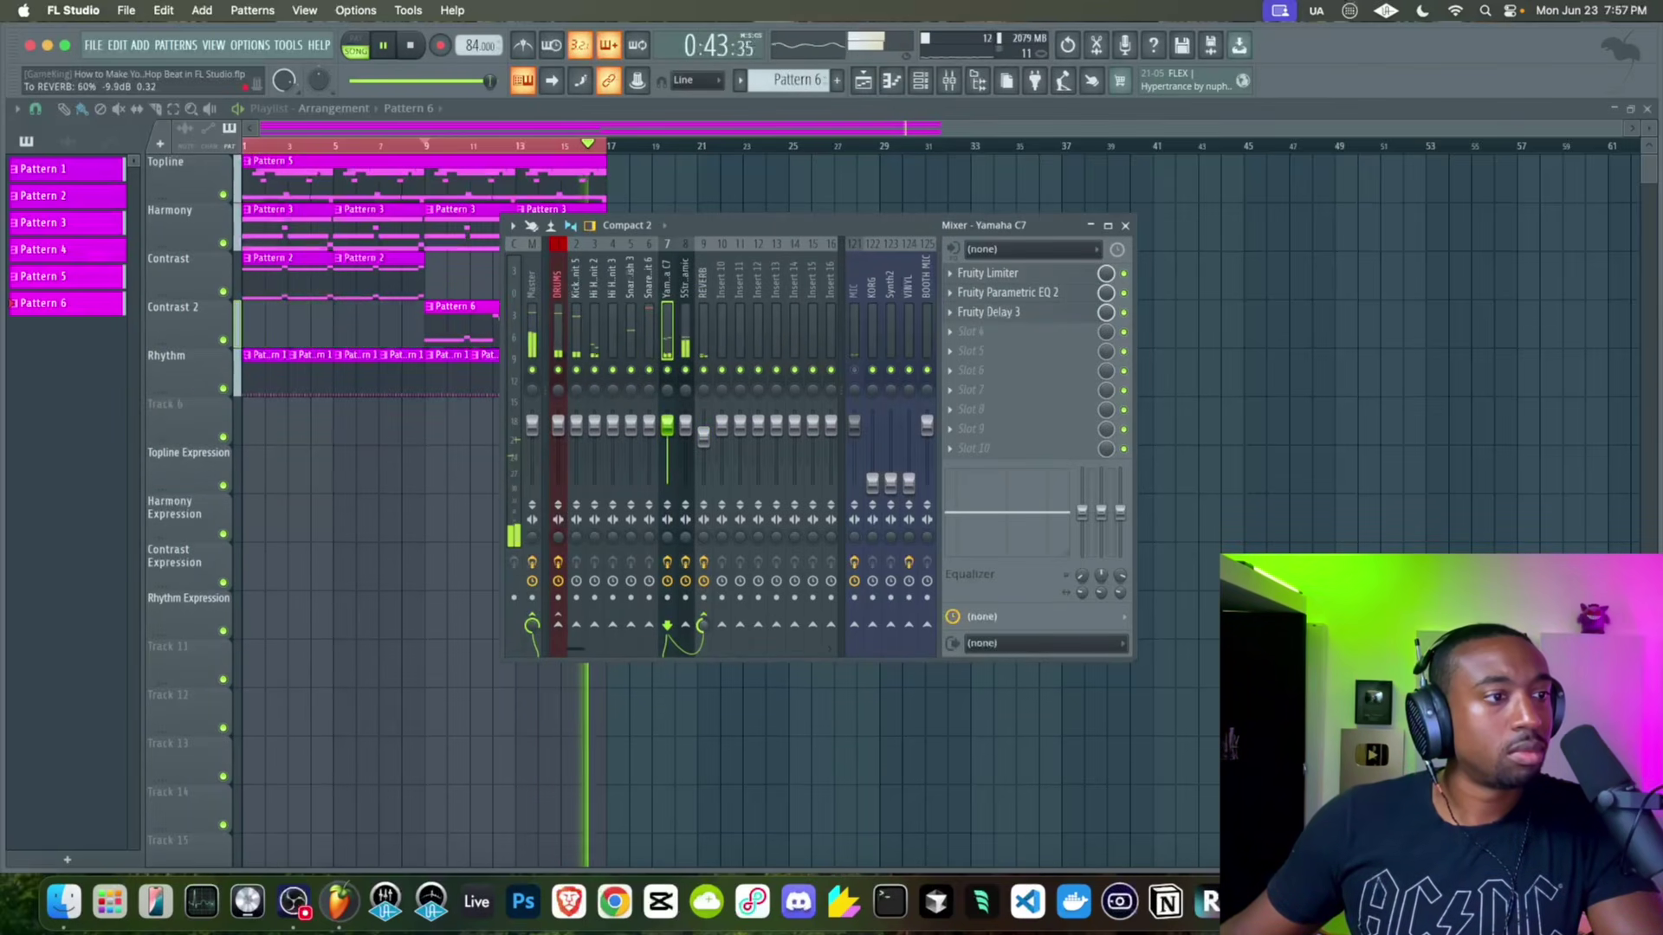
key(F9)
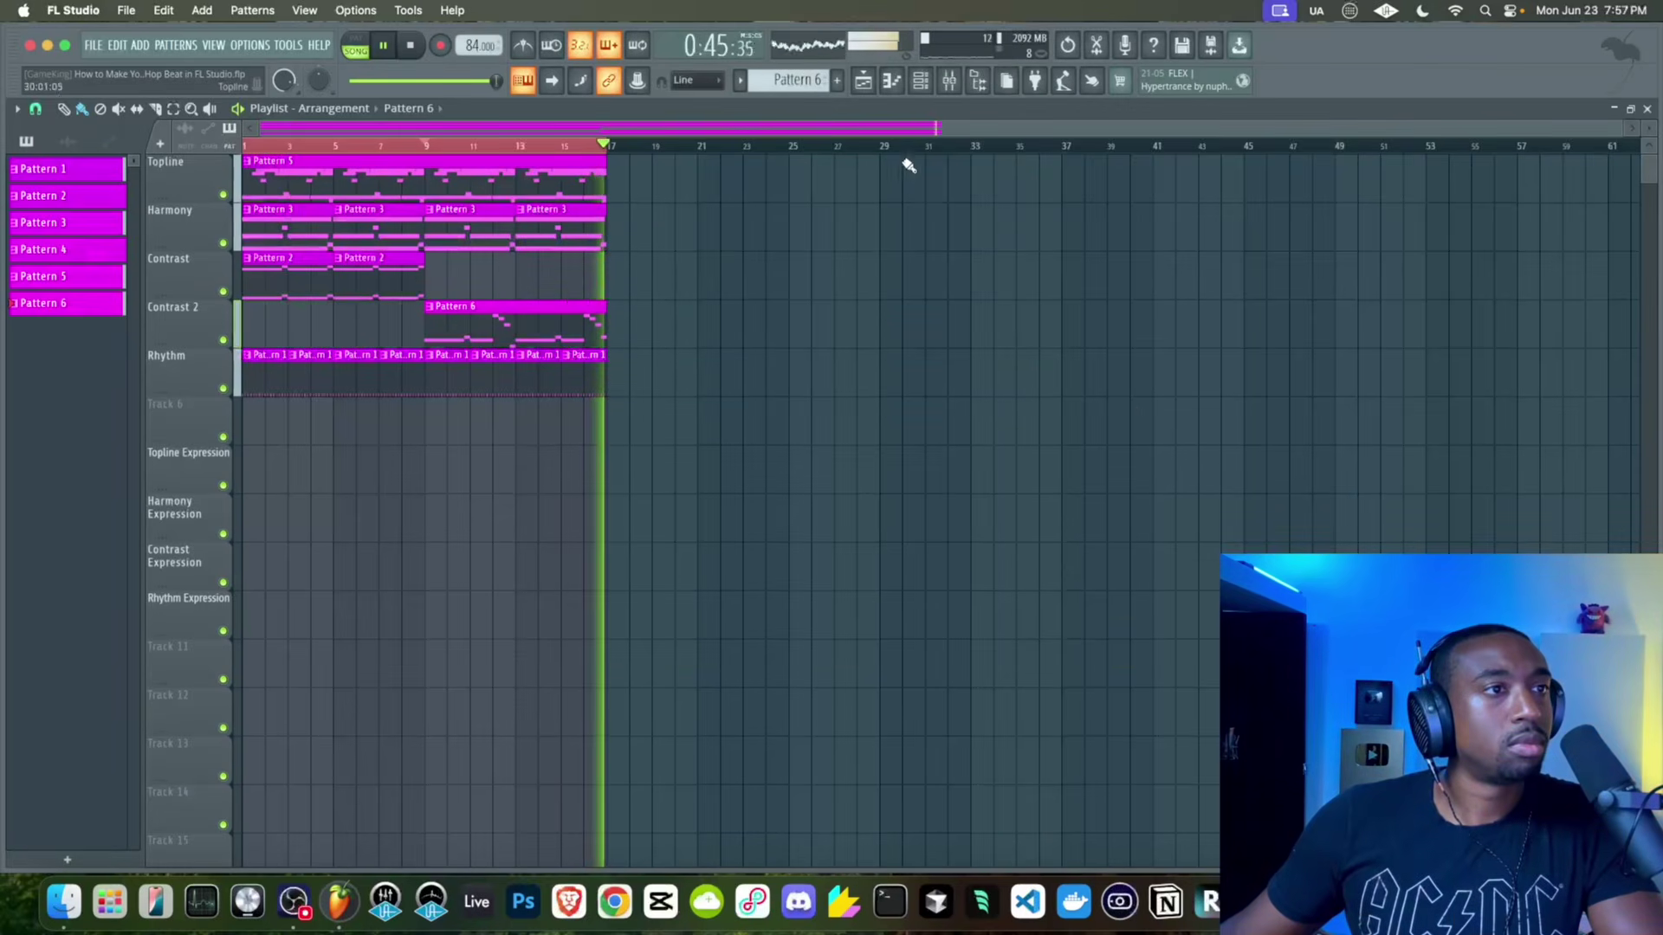
Raise the feedback distortion level in the REVERB track's Fruity Delay 3, and close the plugin and mixer
click(950, 81)
click(707, 300)
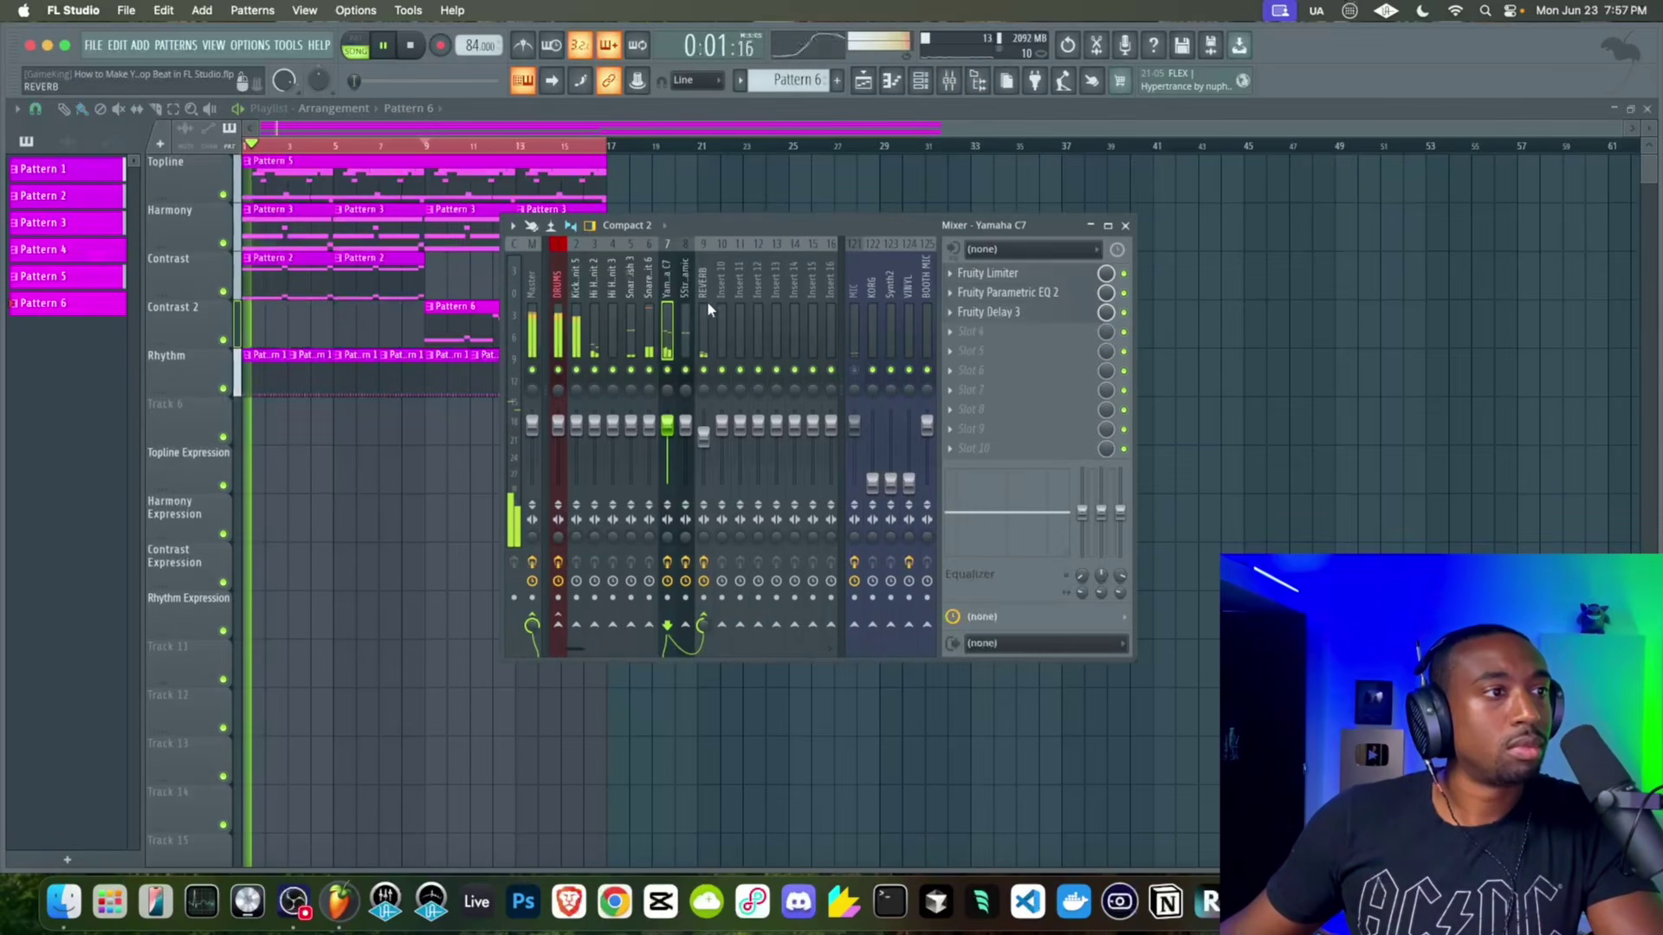
click(1024, 312)
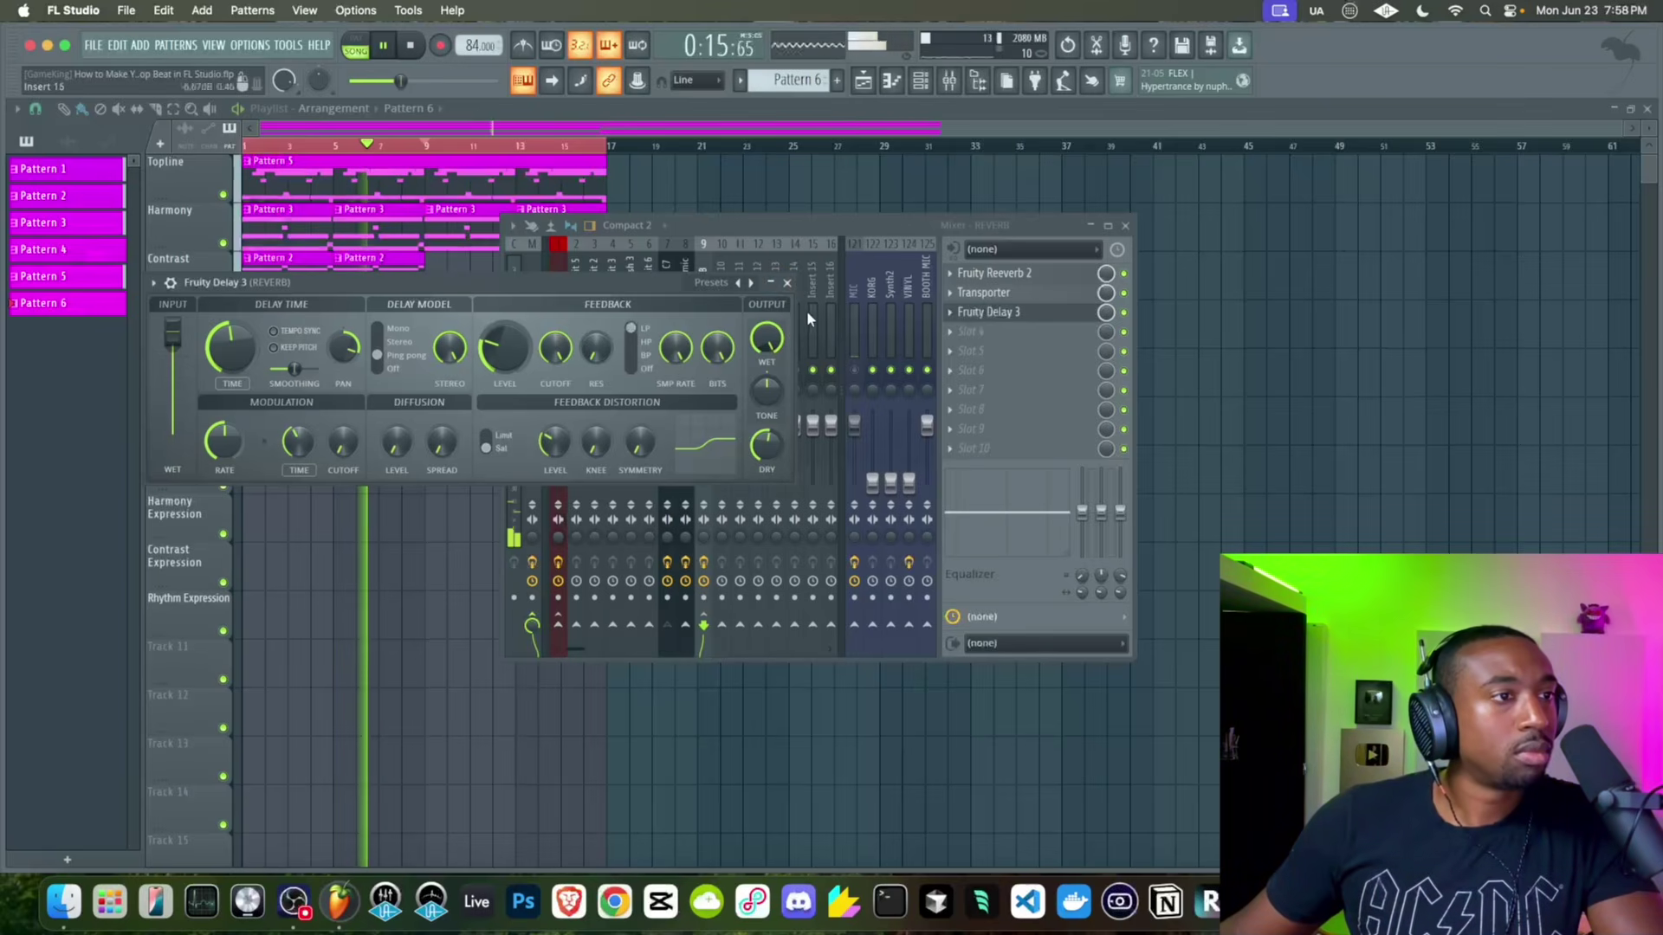
click(787, 283)
click(1125, 225)
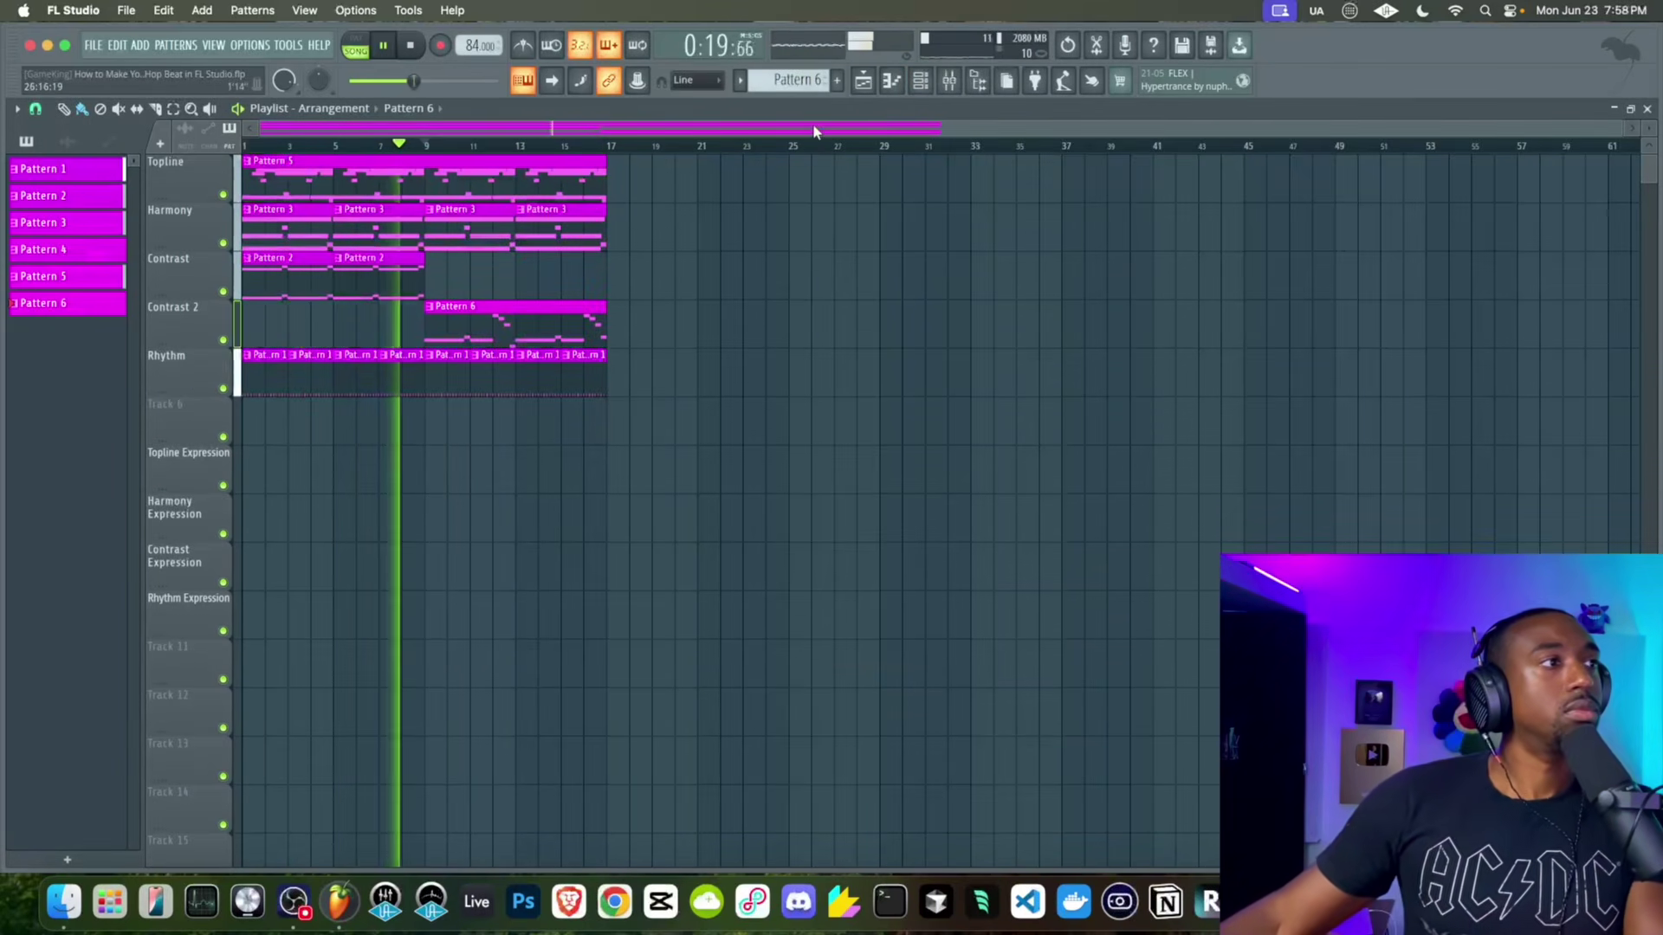
Review the Snare - G Unit 6, DRUMS and Master mixer tracks during playback, stop playback, and close the mixer
click(949, 80)
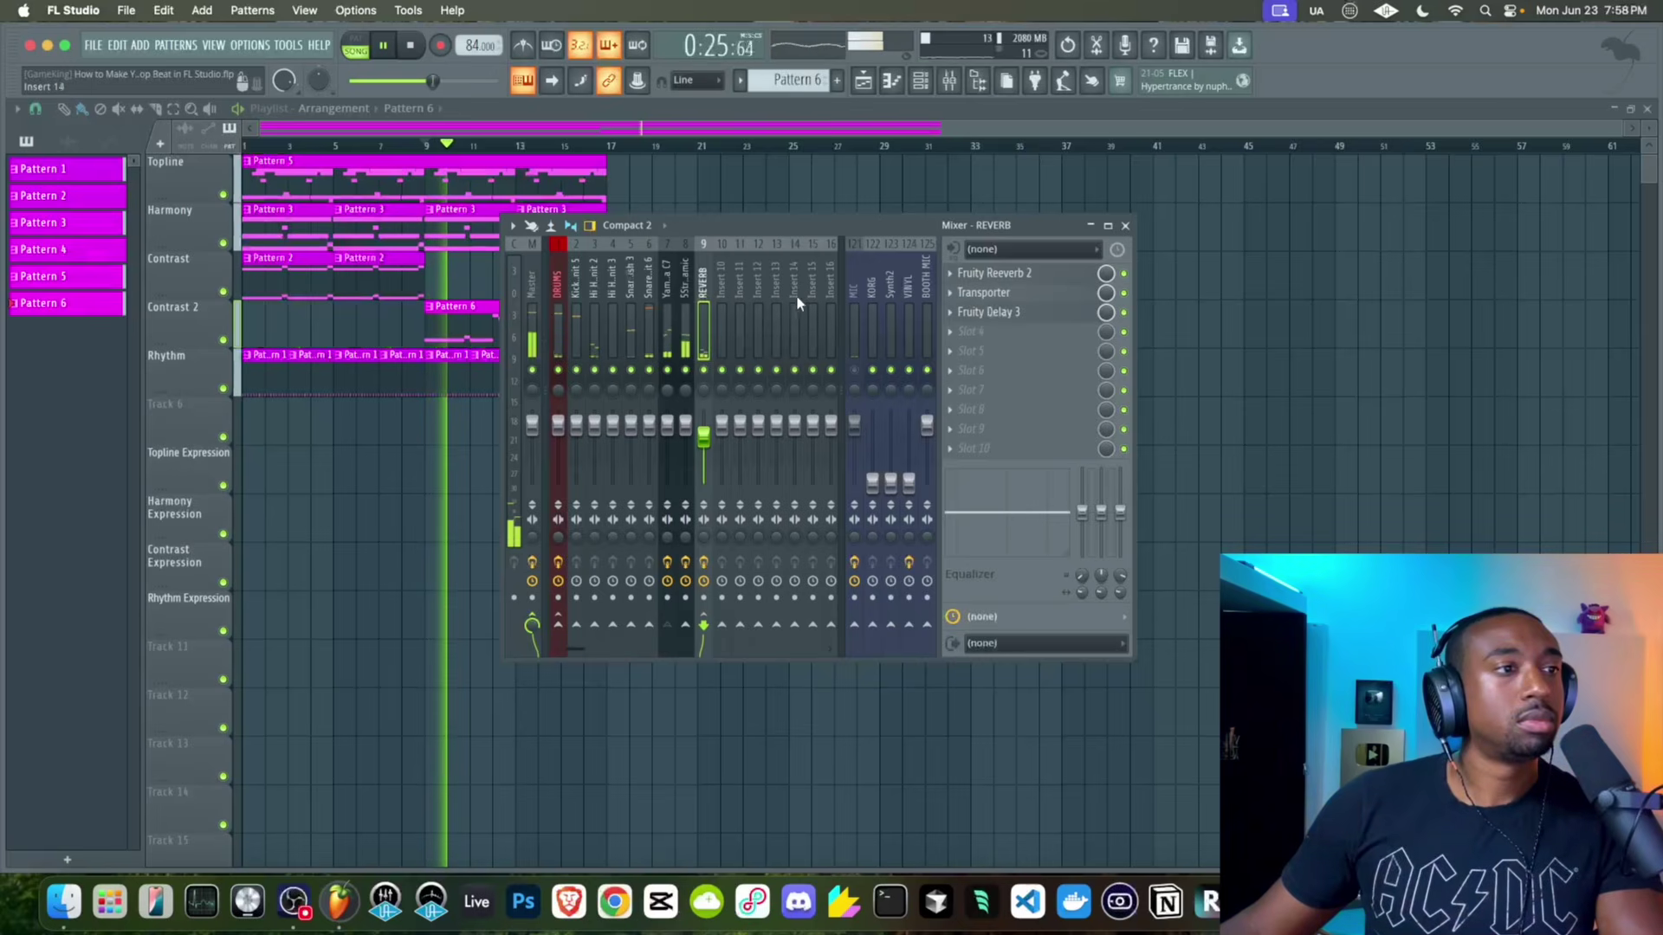
click(685, 314)
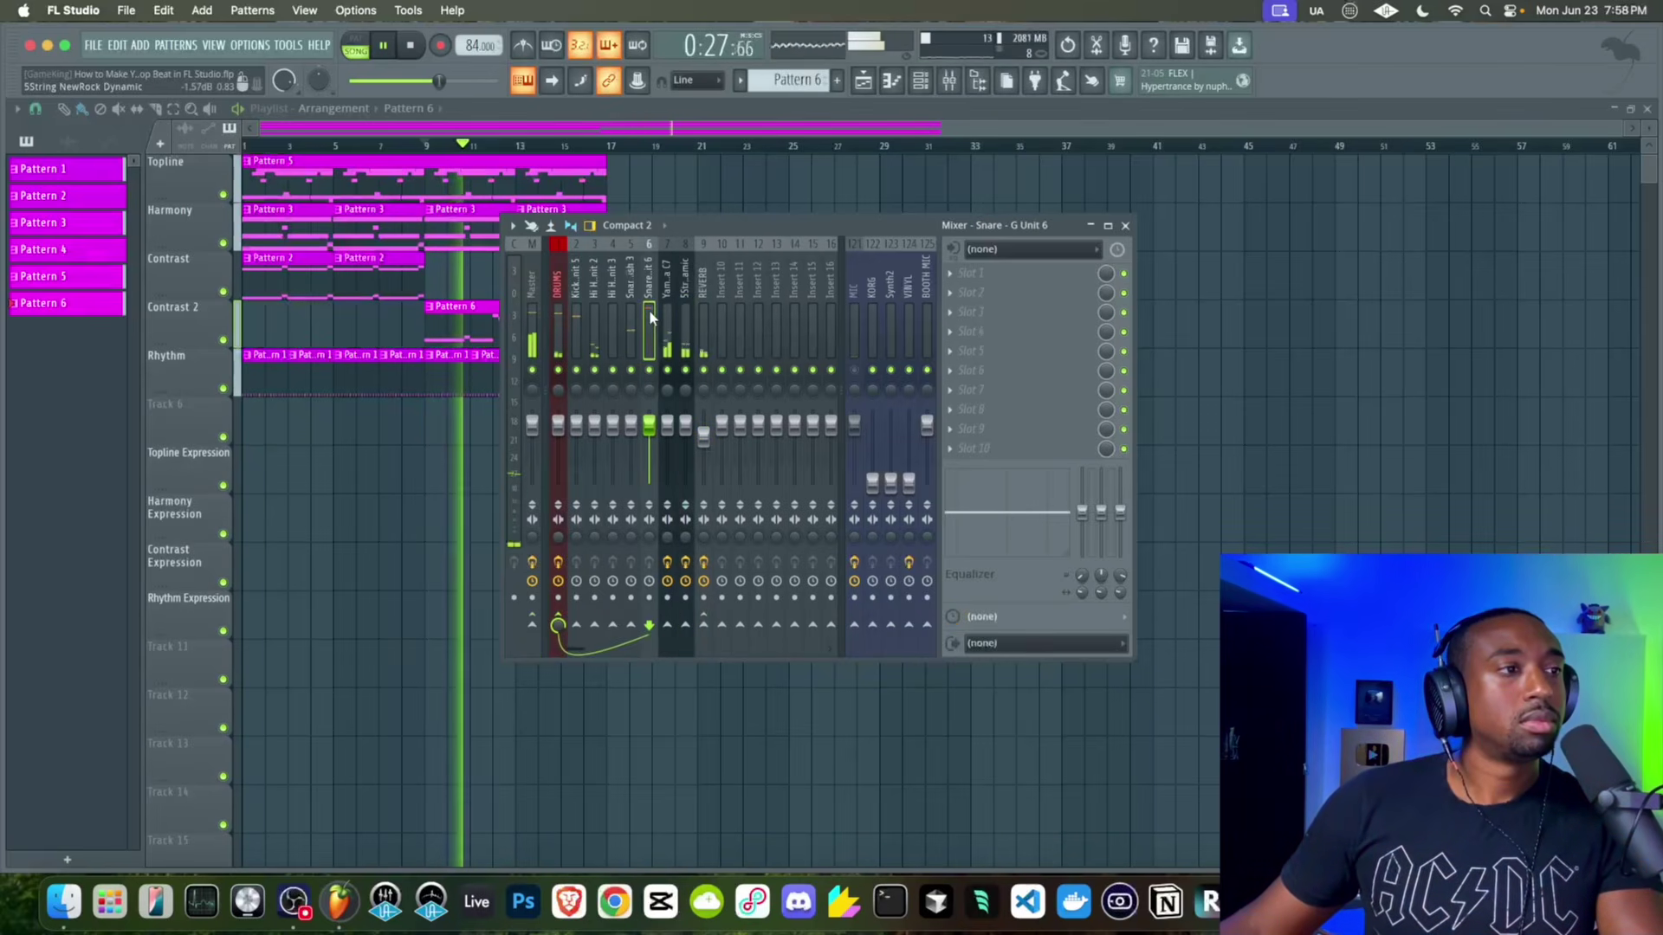
click(557, 327)
click(532, 322)
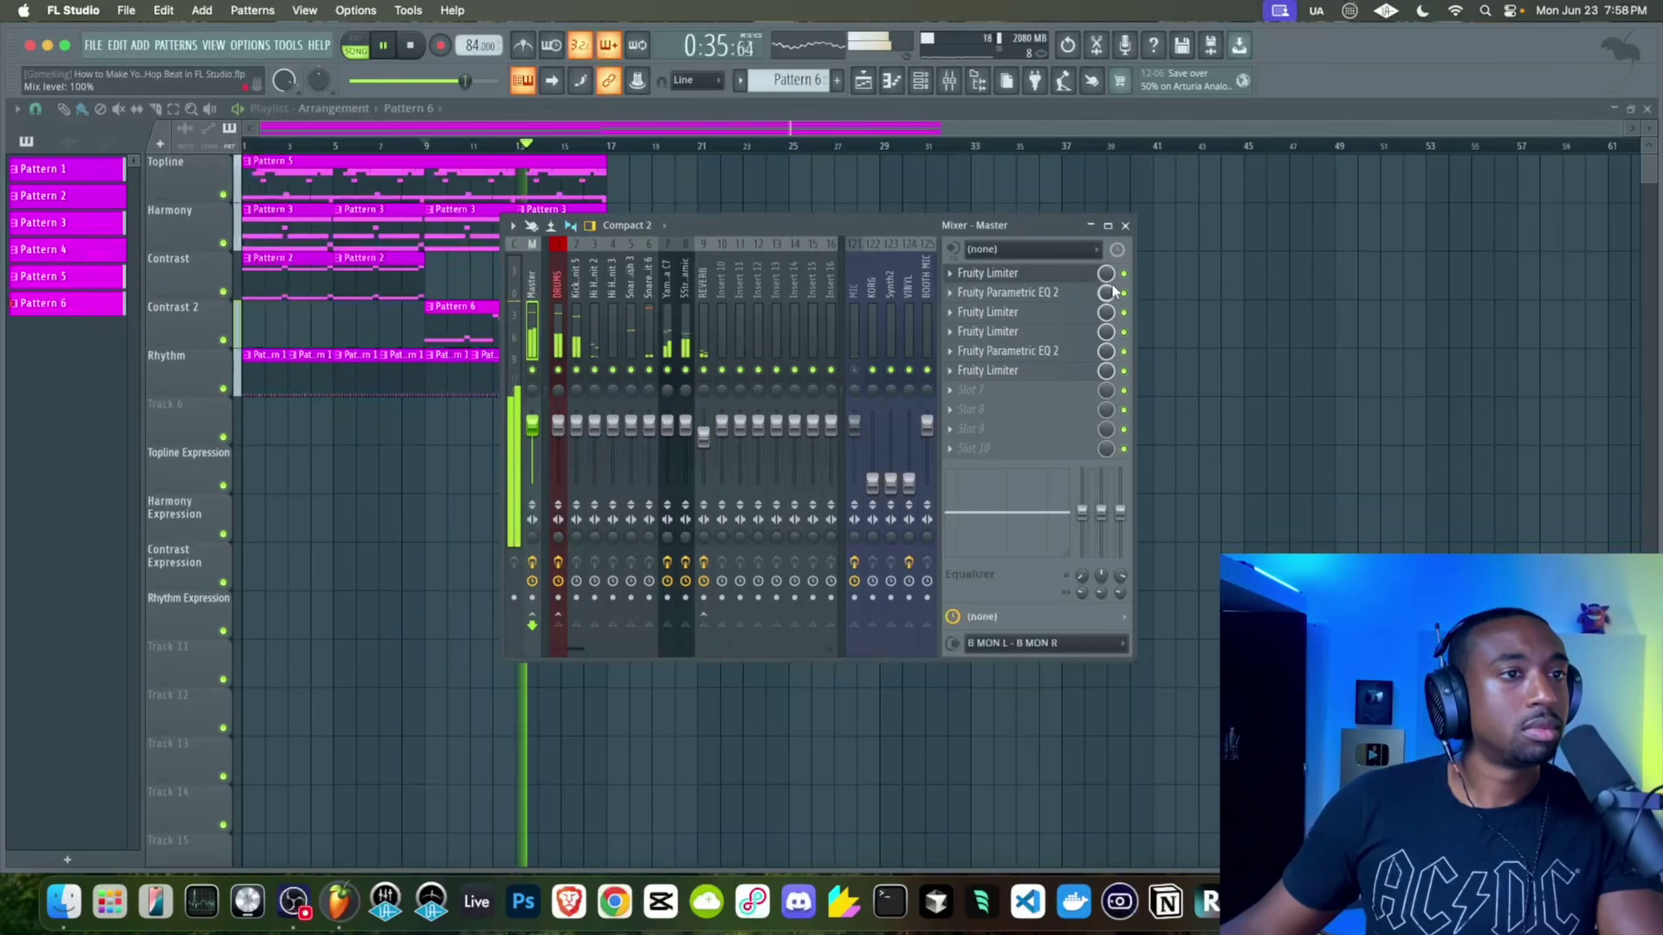
click(1125, 225)
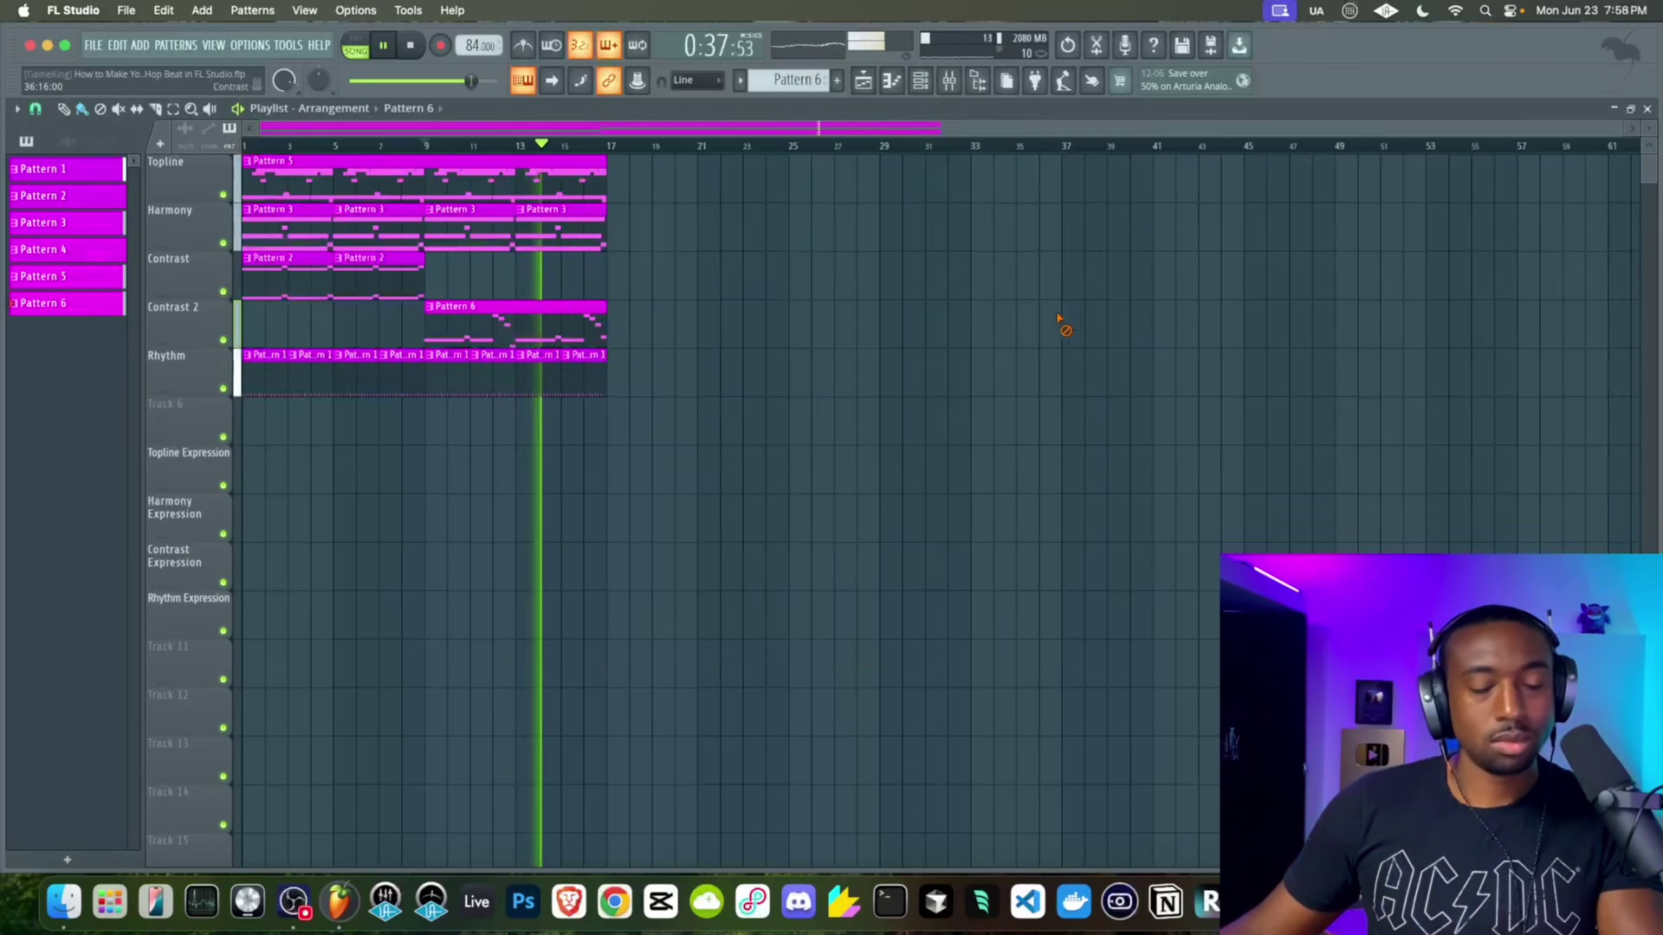
click(956, 87)
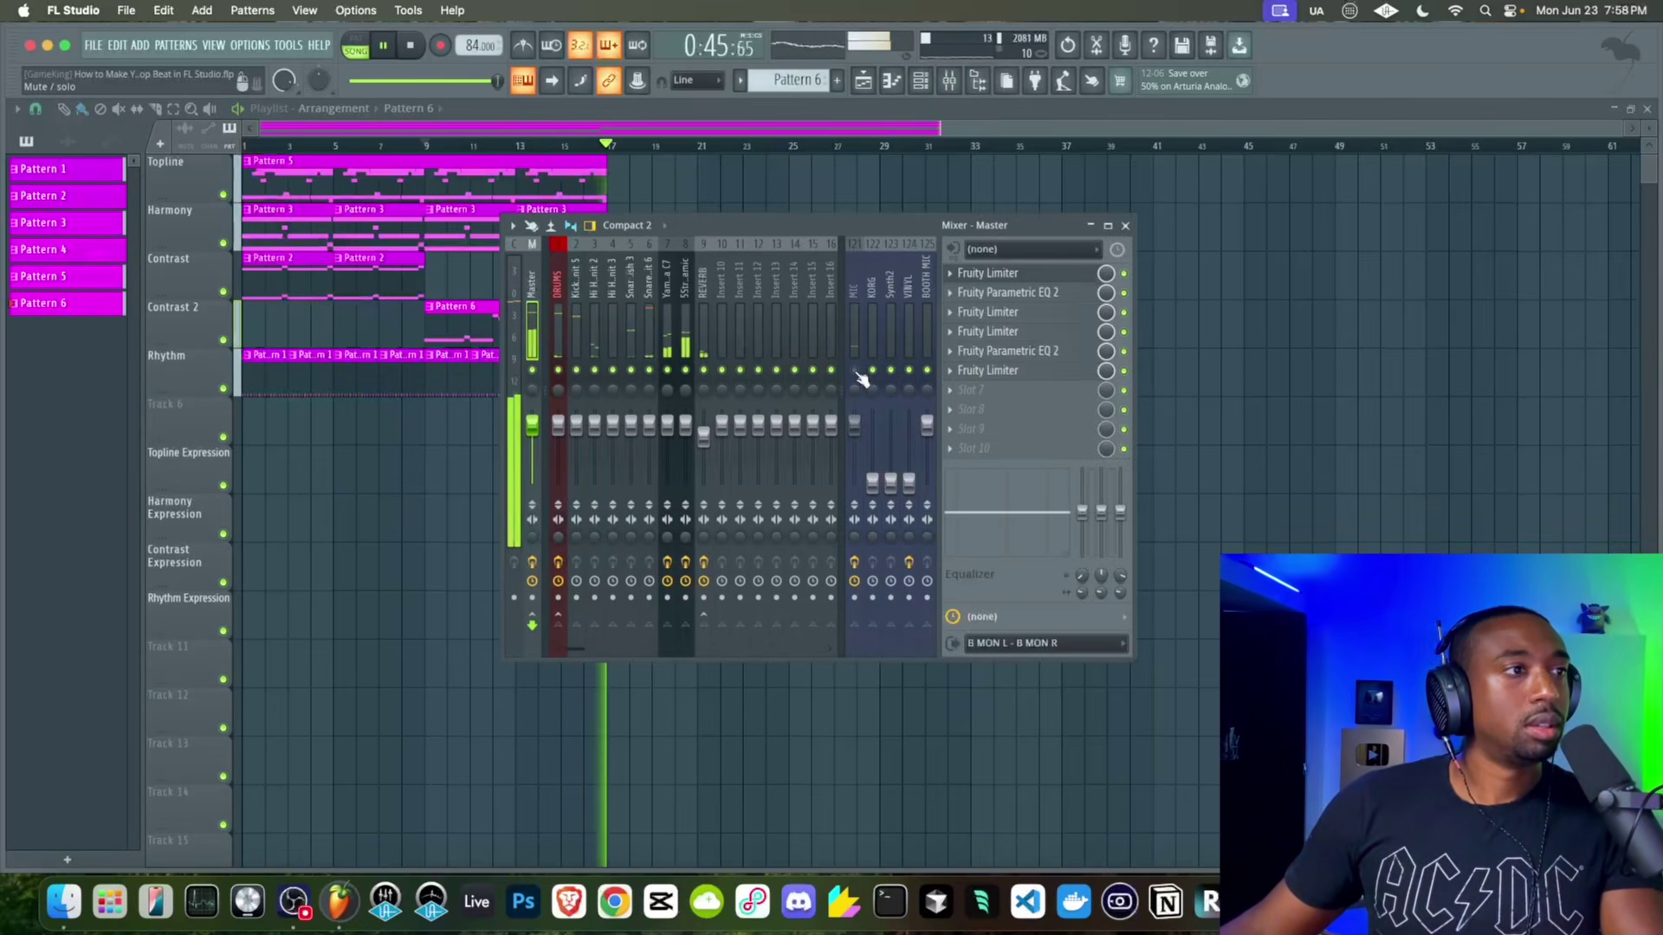
key(space)
key(F9)
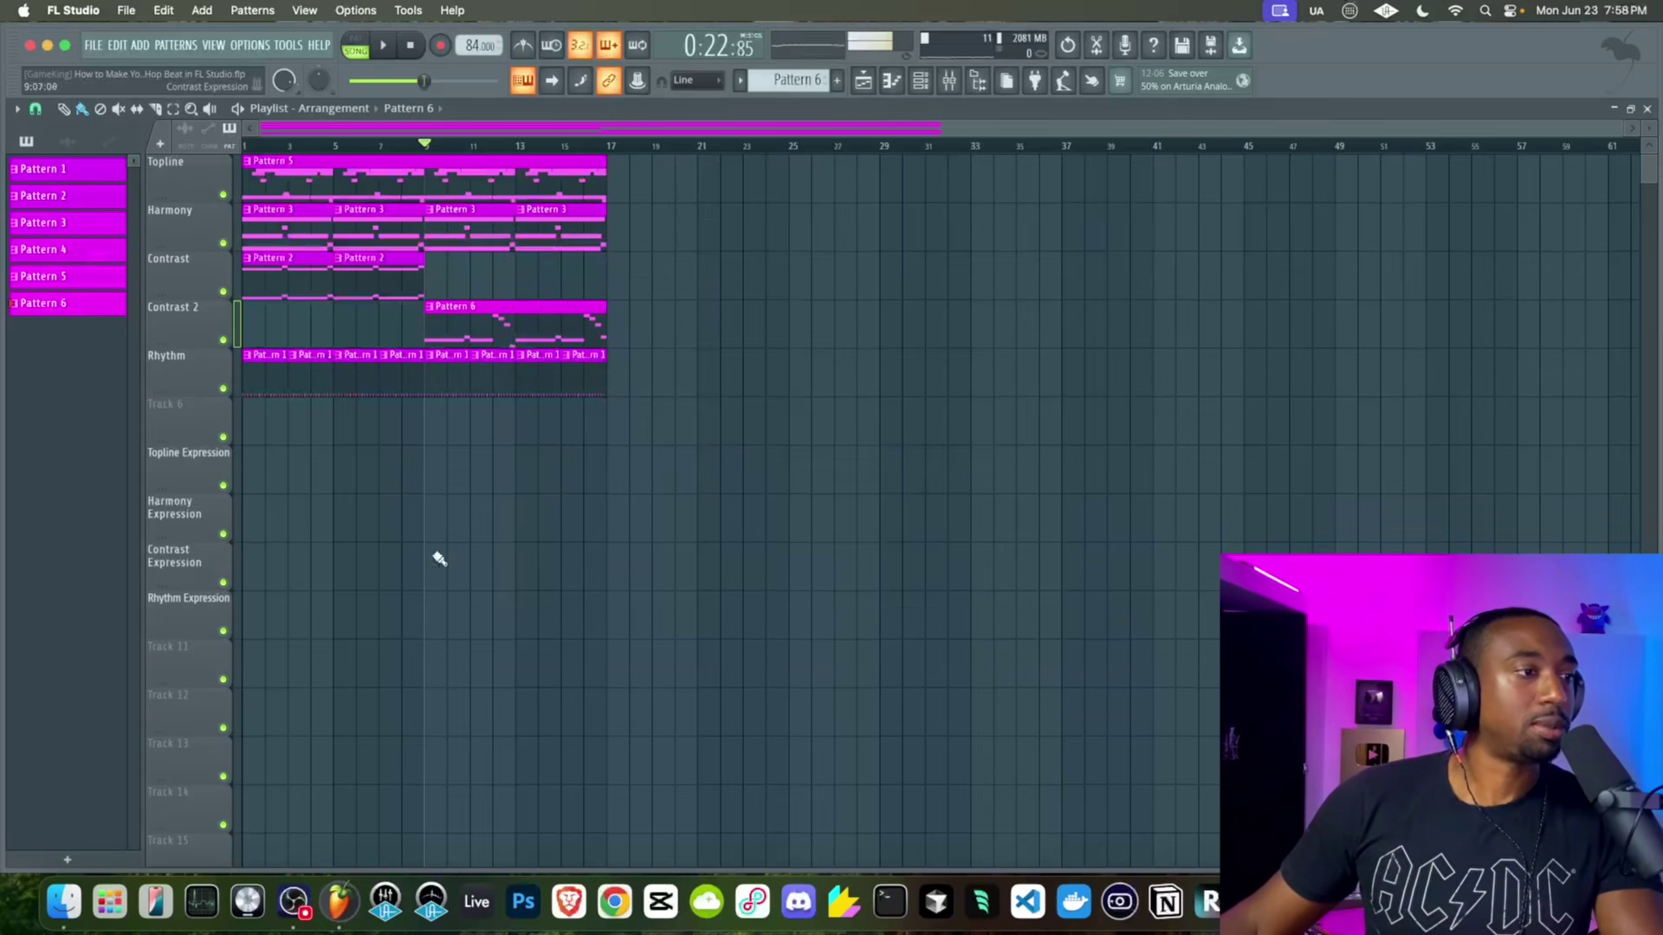